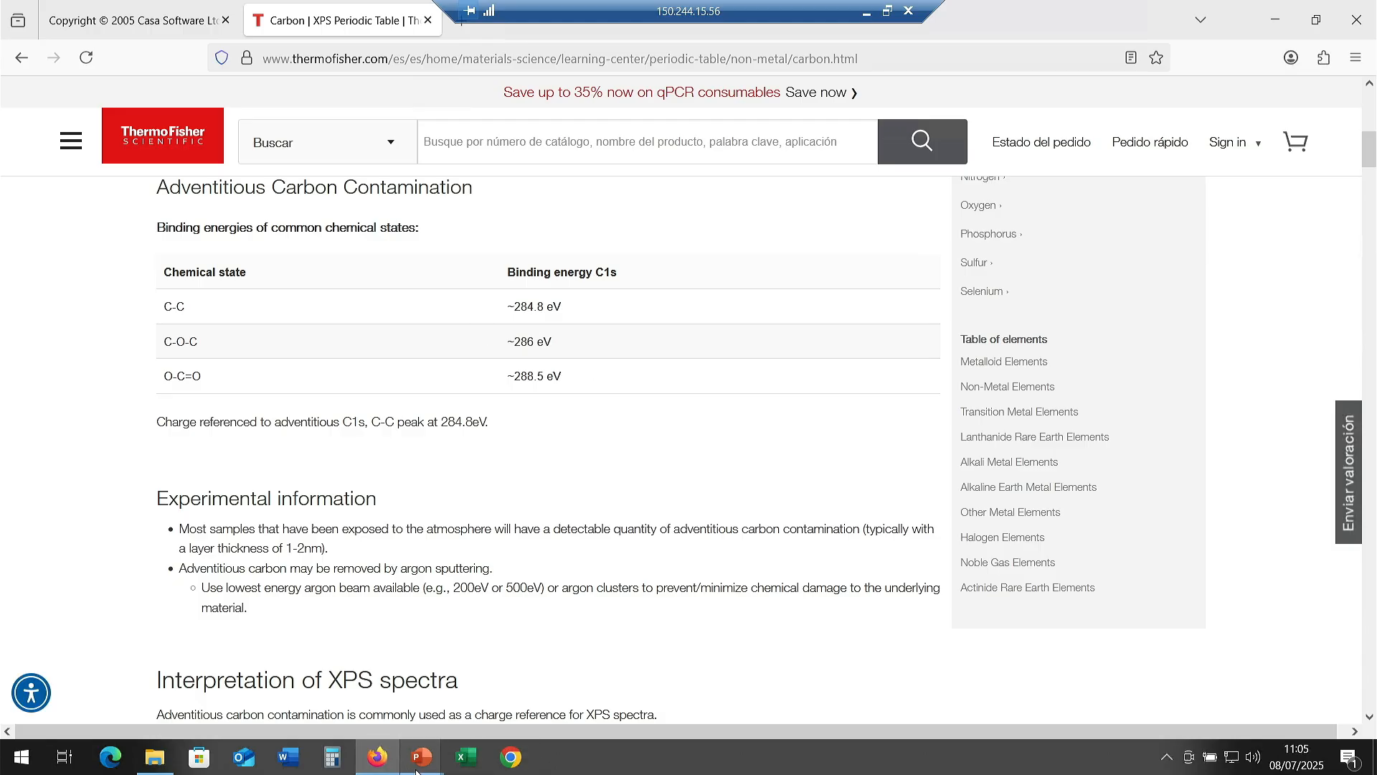
Switch to the PowerPoint slide show, open its NIST XPS database link, decline the translation and display the photoelectron lines available for Fe.
mouse_move(422, 757)
left_click(497, 679)
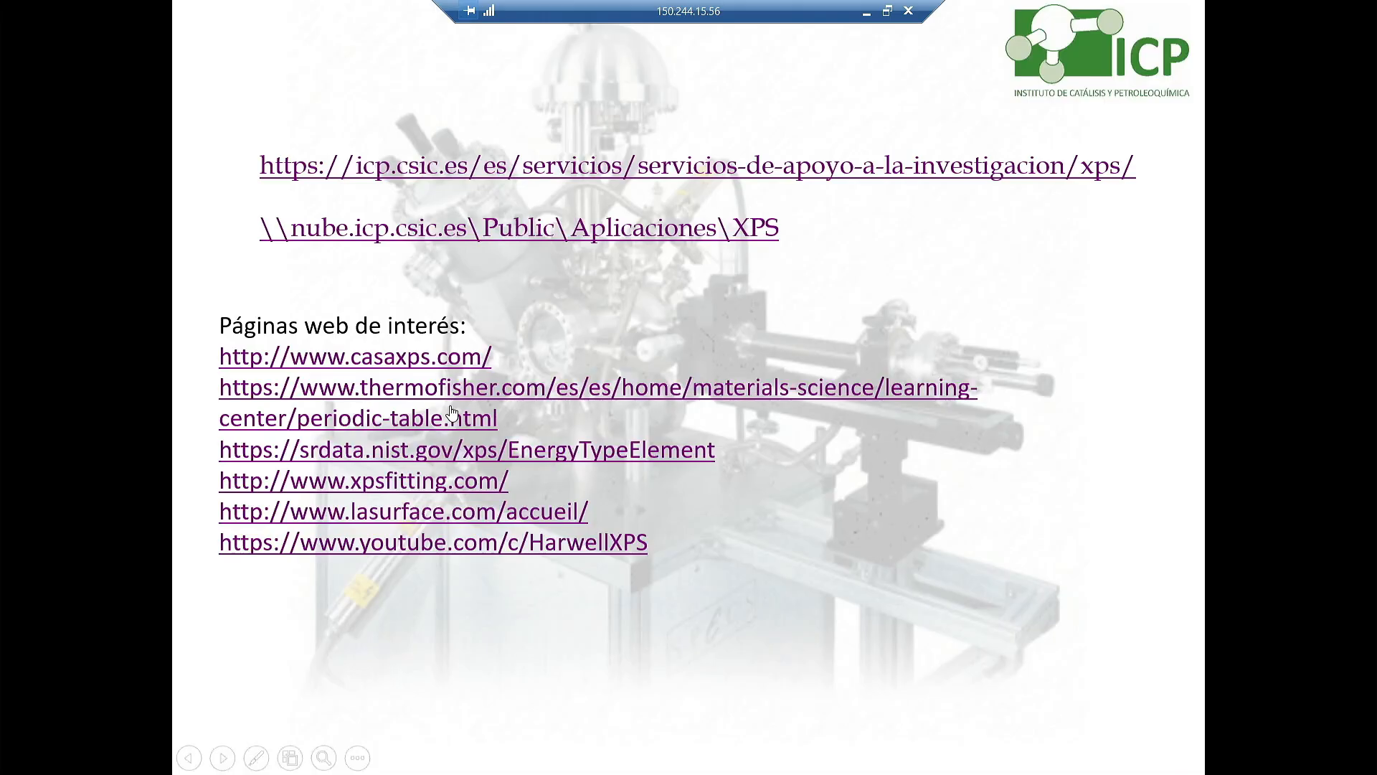
left_click(351, 449)
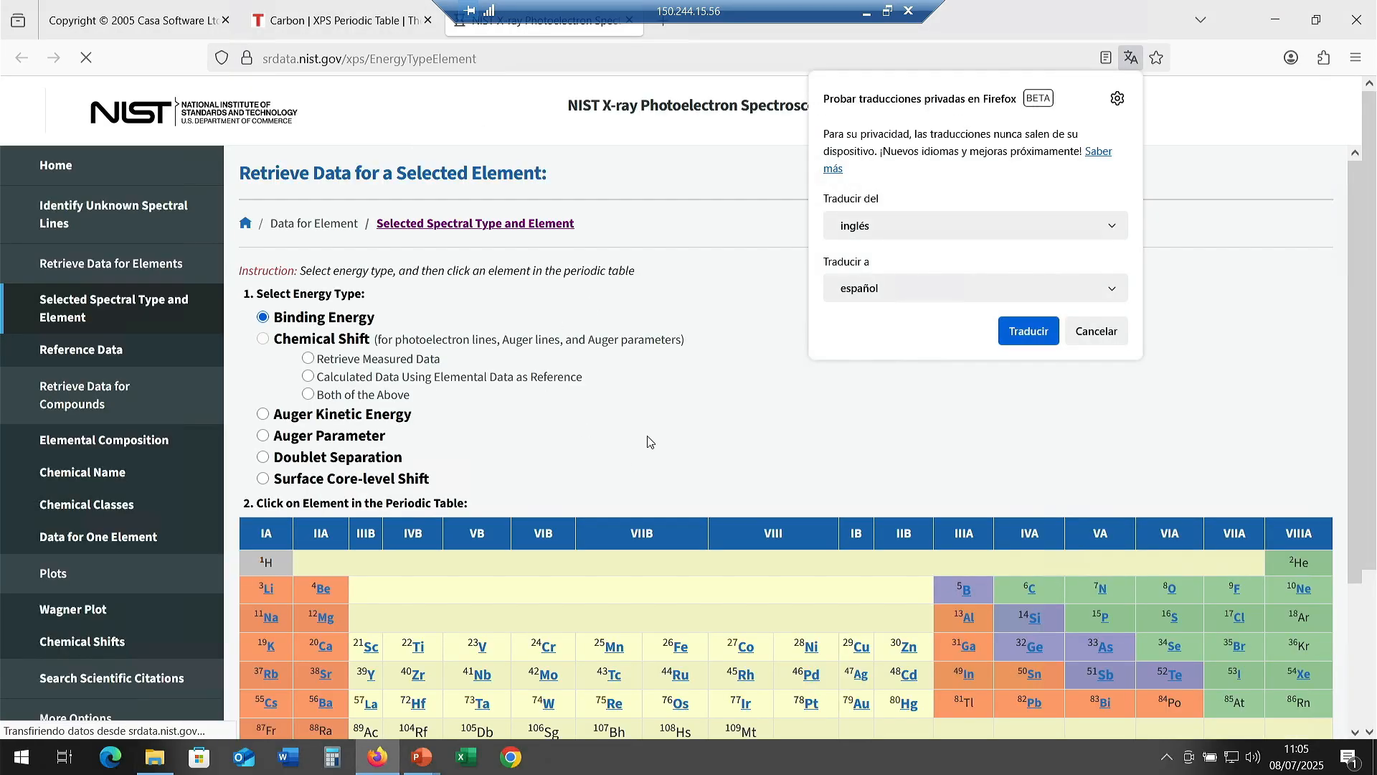
scroll(685, 423, "down", 3)
scroll(760, 446, "up", 3)
scroll(795, 470, "down", 3)
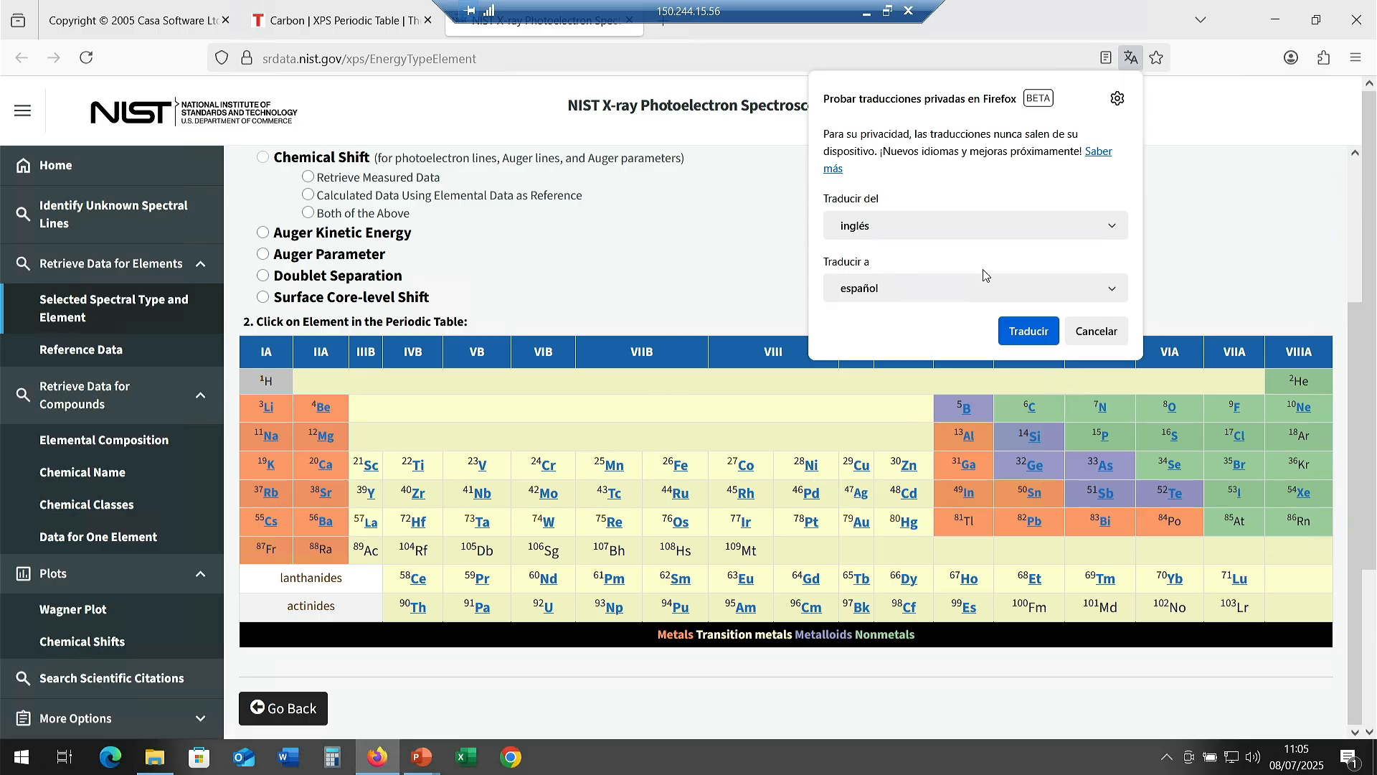
left_click(1083, 337)
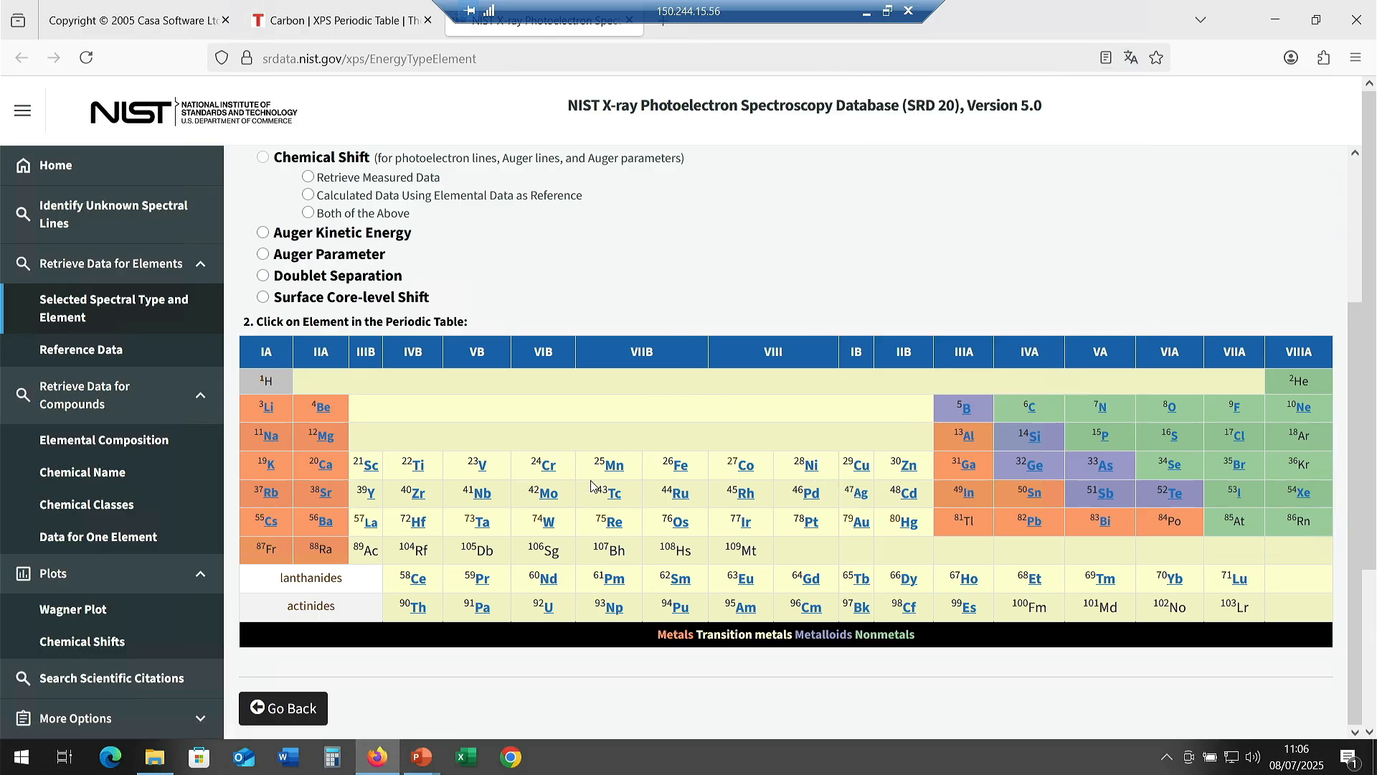
left_click(680, 466)
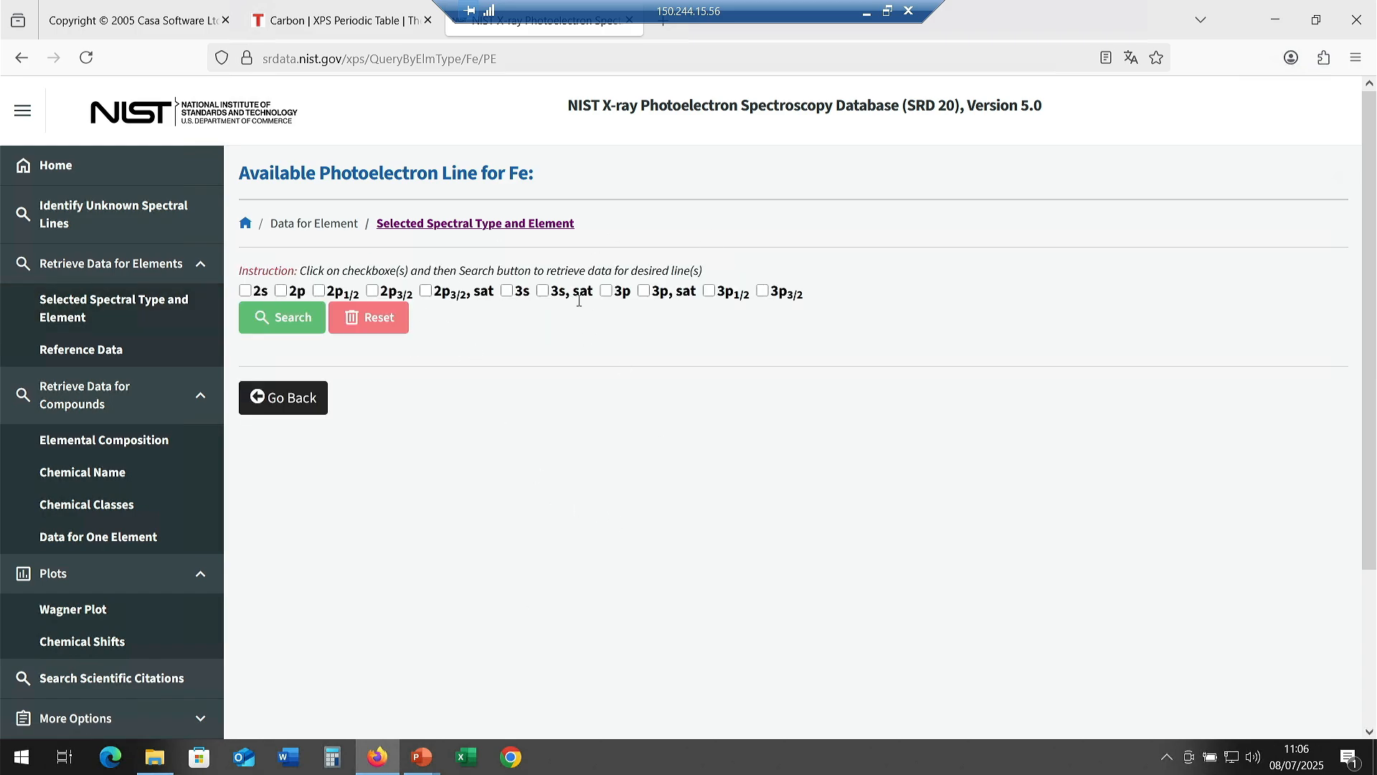
Open the xpsfitting.com link from the presentation slide, decline the translation and look through the workshop exercises and element list.
mouse_move(430, 765)
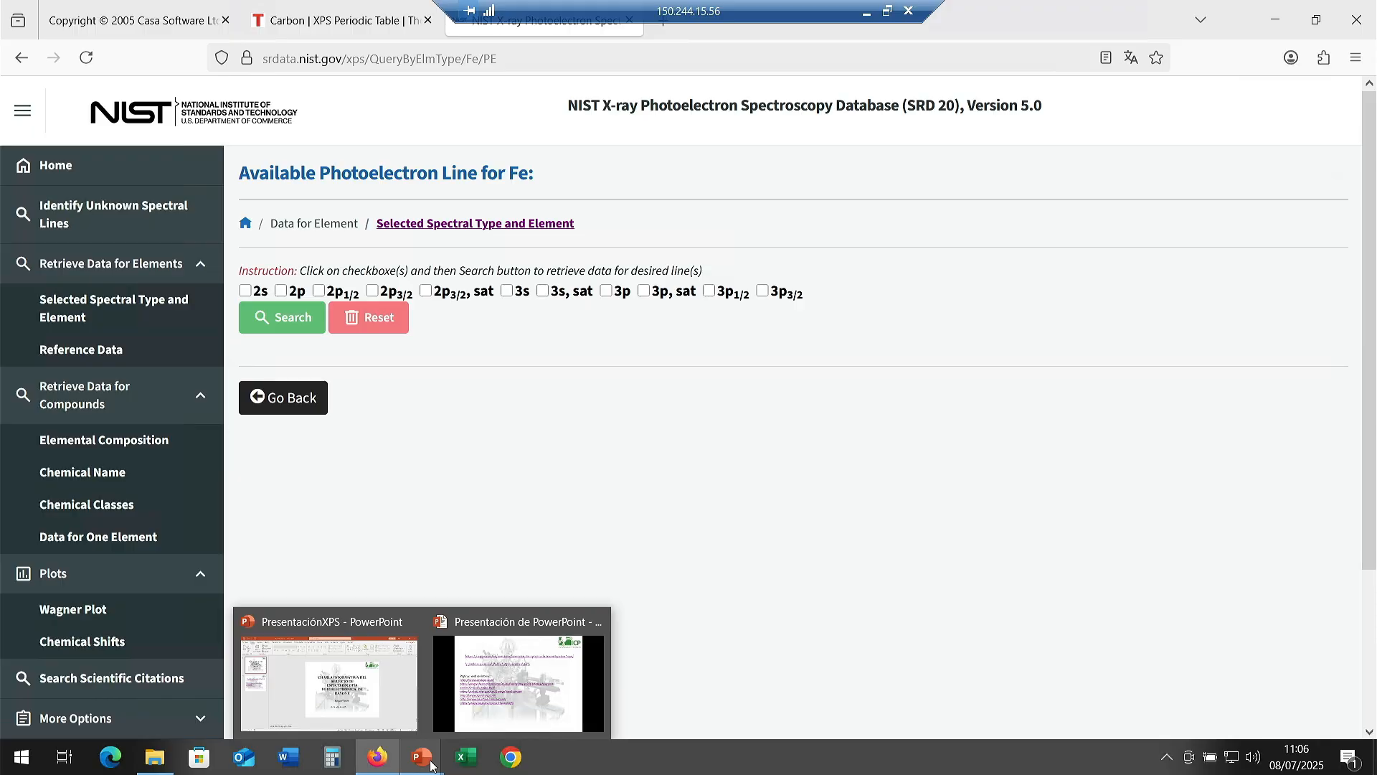
left_click(518, 682)
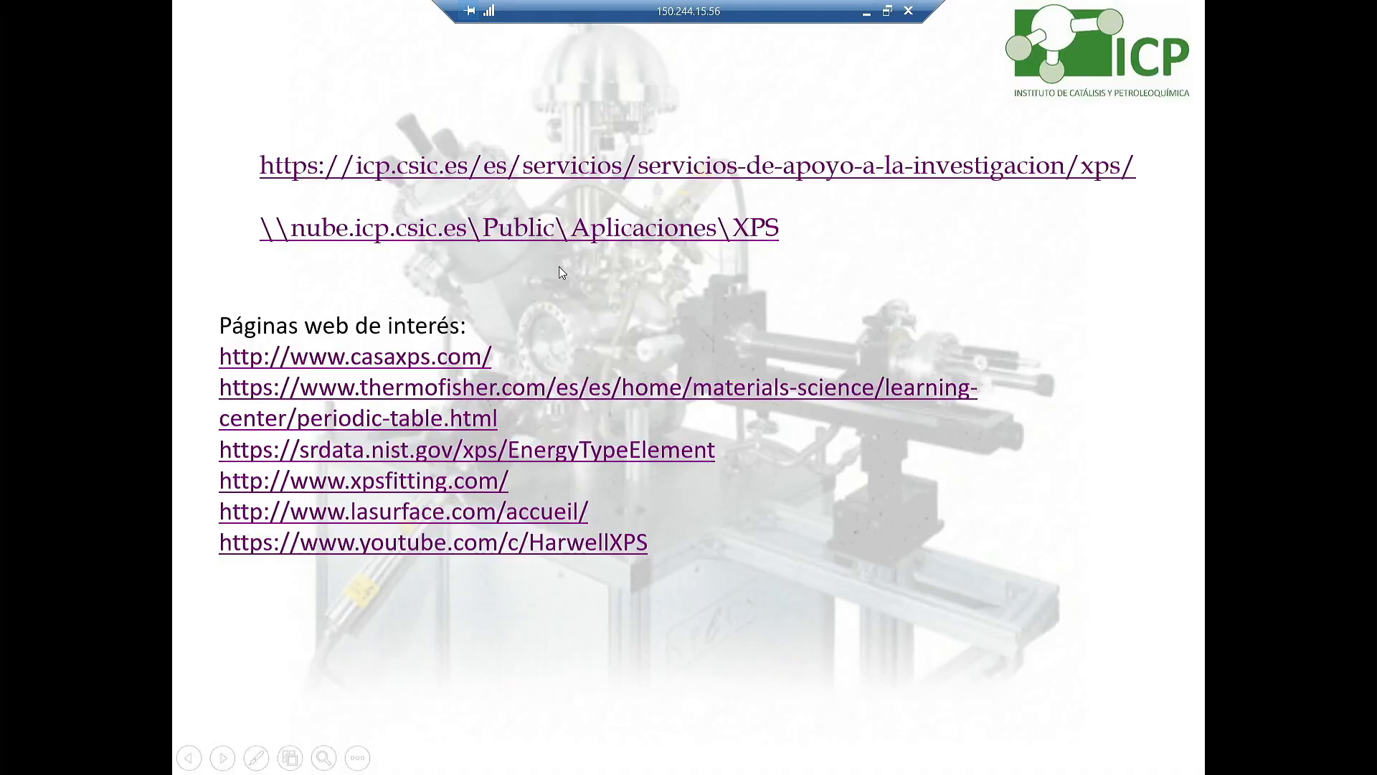
left_click(426, 474)
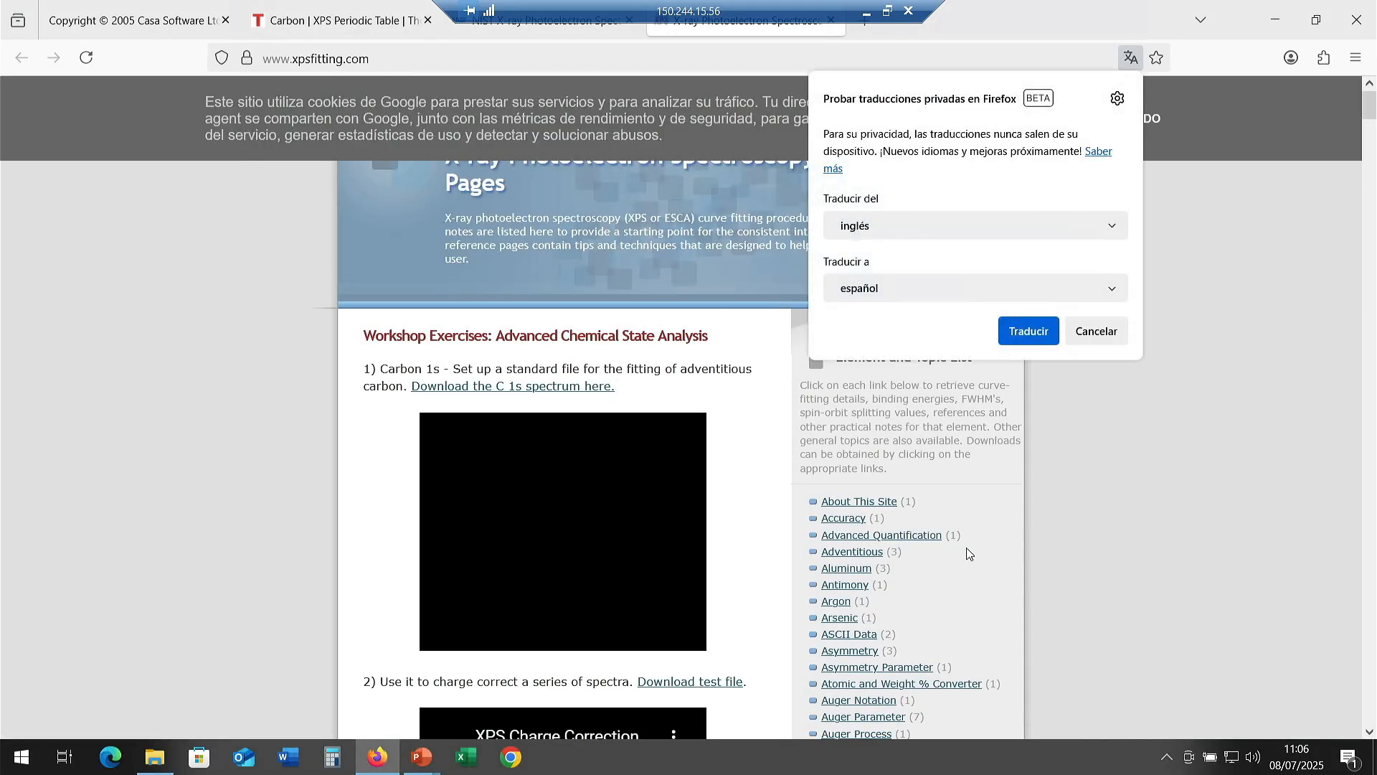
left_click(1124, 334)
scroll(861, 443, "down", 6)
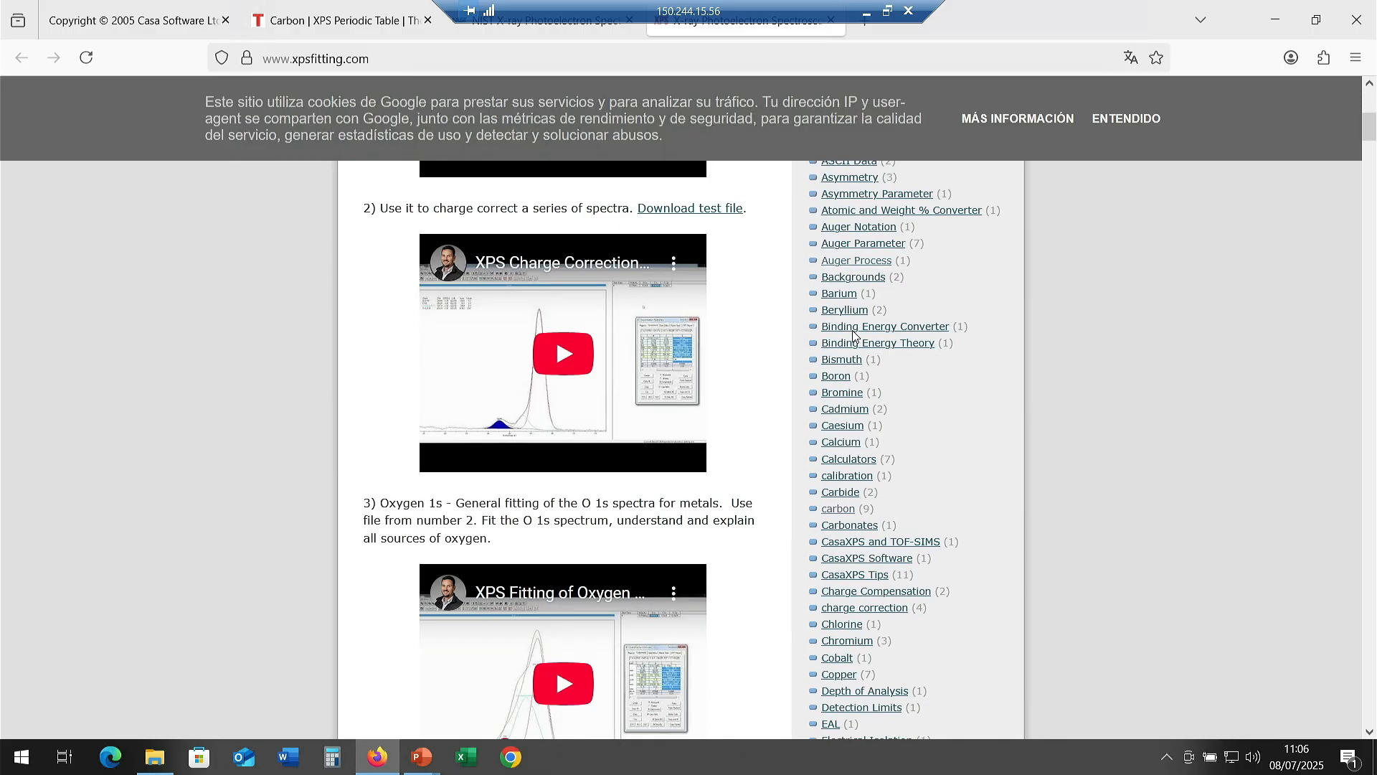
scroll(860, 442, "down", 15)
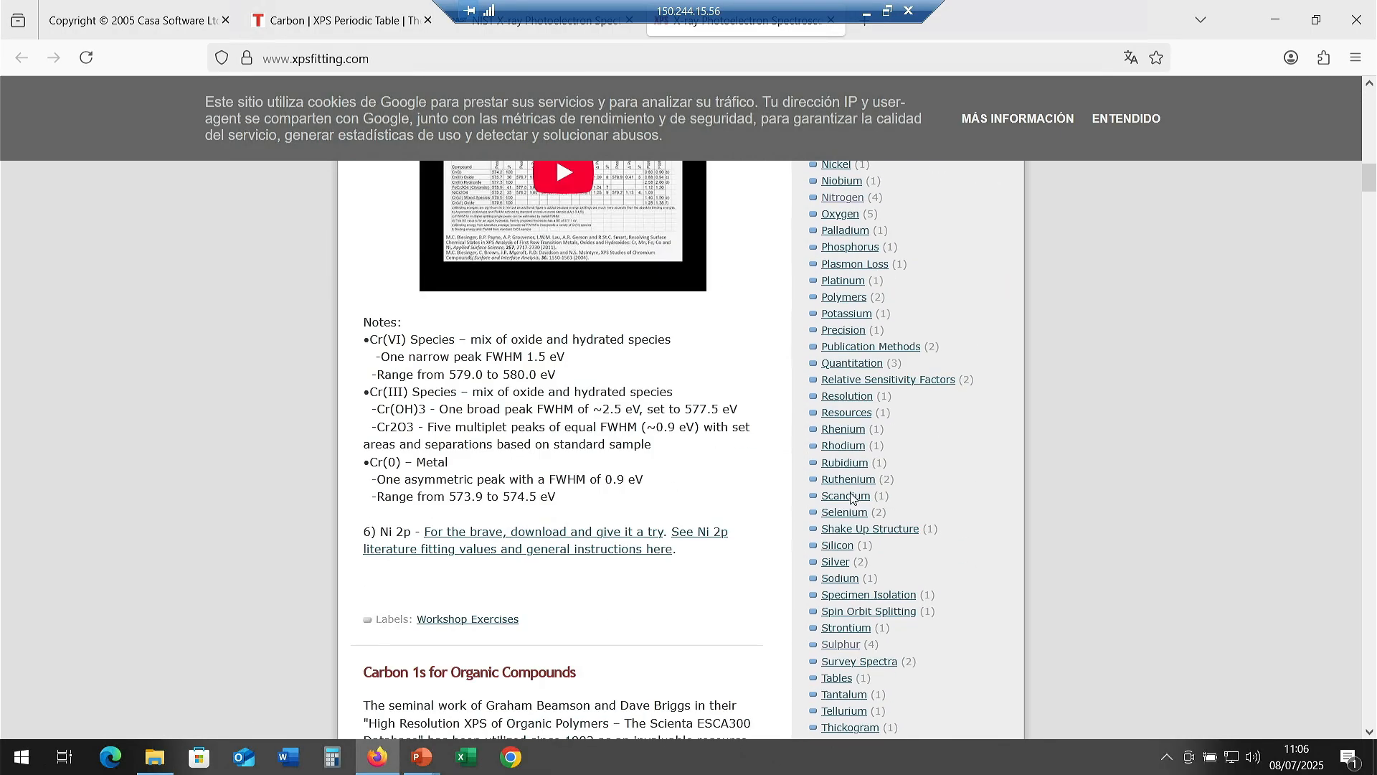
scroll(706, 213, "up", 7)
scroll(560, 287, "up", 12)
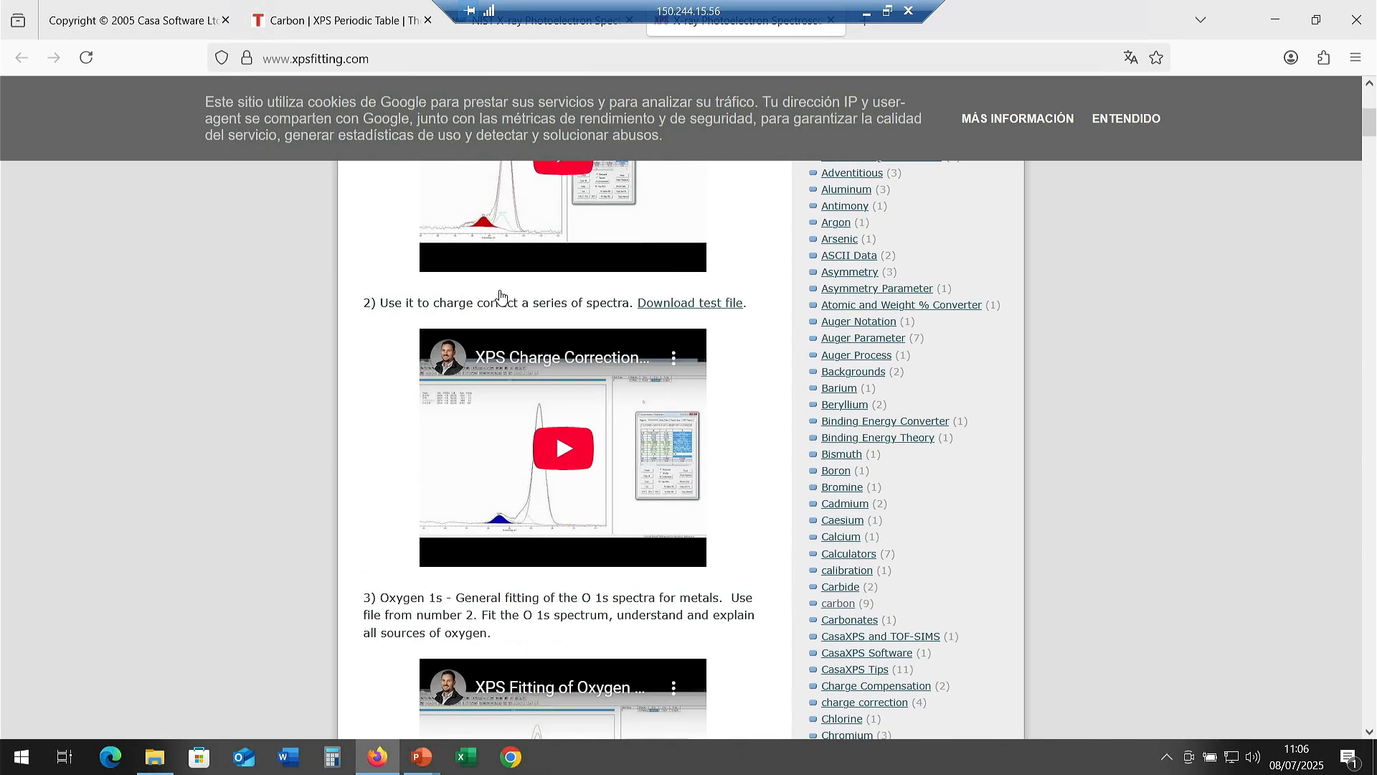
scroll(560, 495, "down", 11)
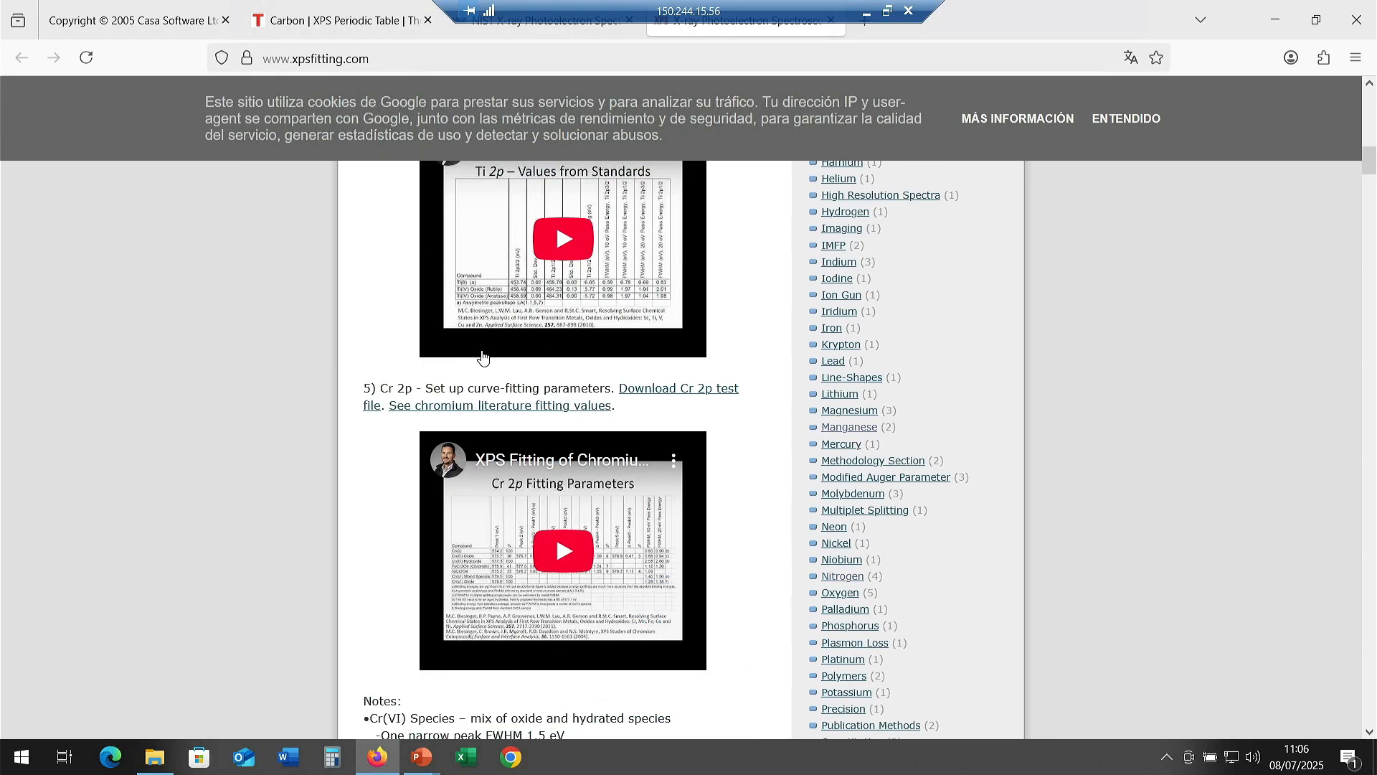
Open the lasurface.com link from the presentation slide and decline the page translation.
mouse_move(423, 769)
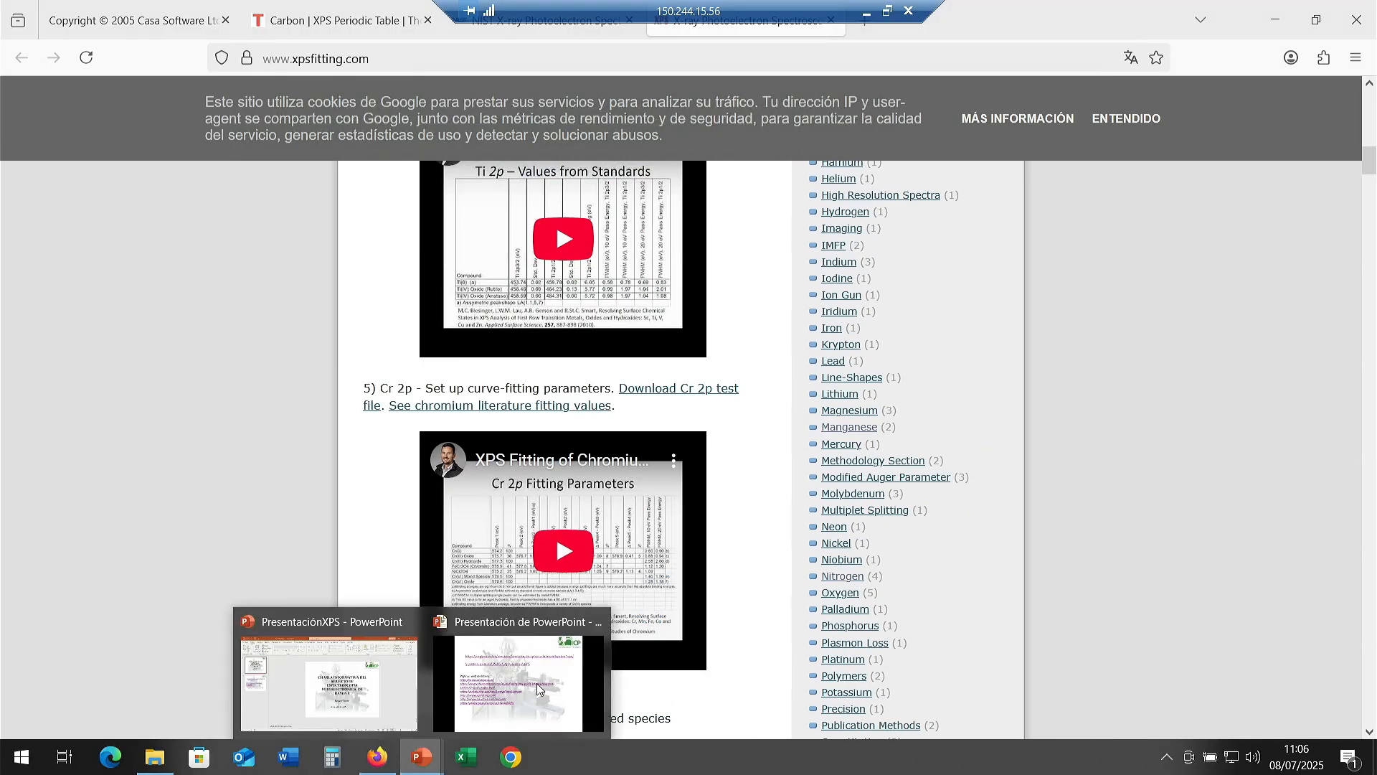
left_click(542, 679)
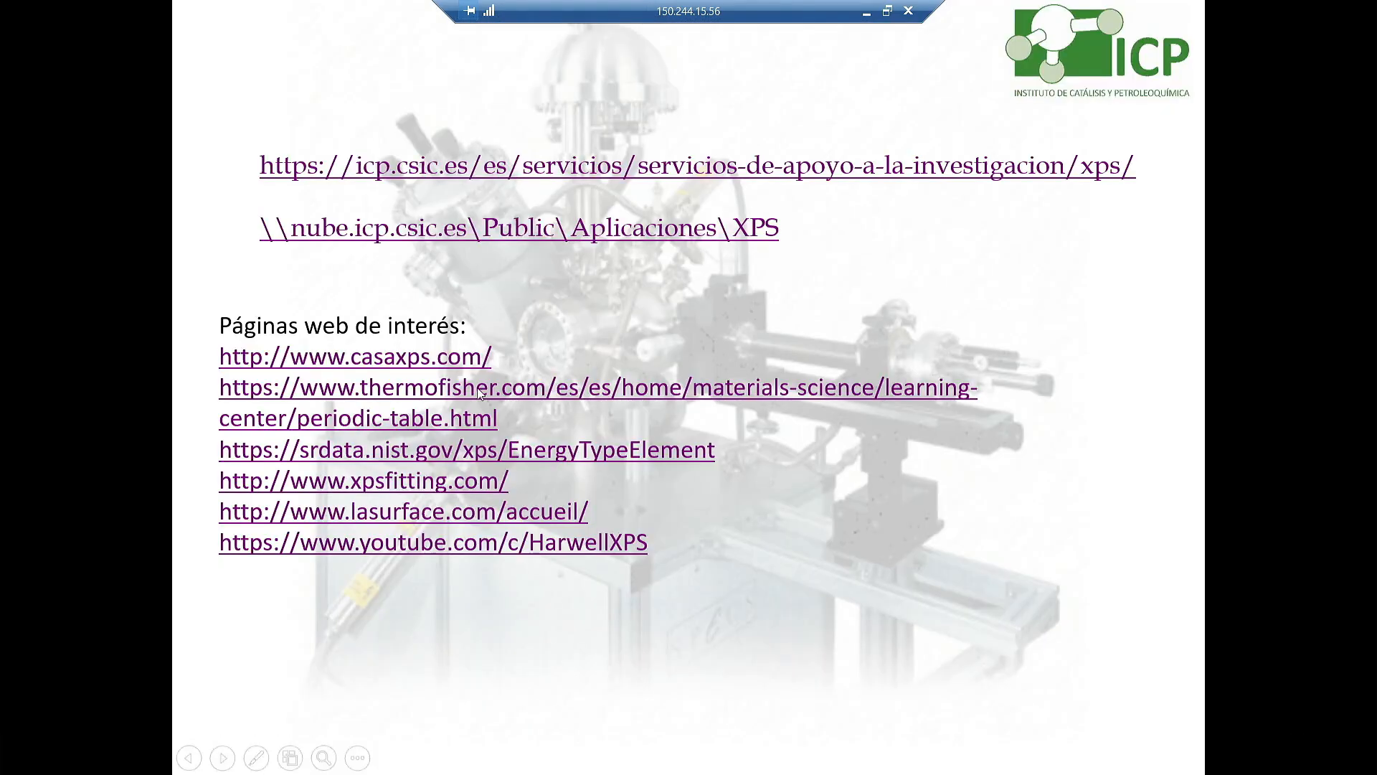
left_click(434, 509)
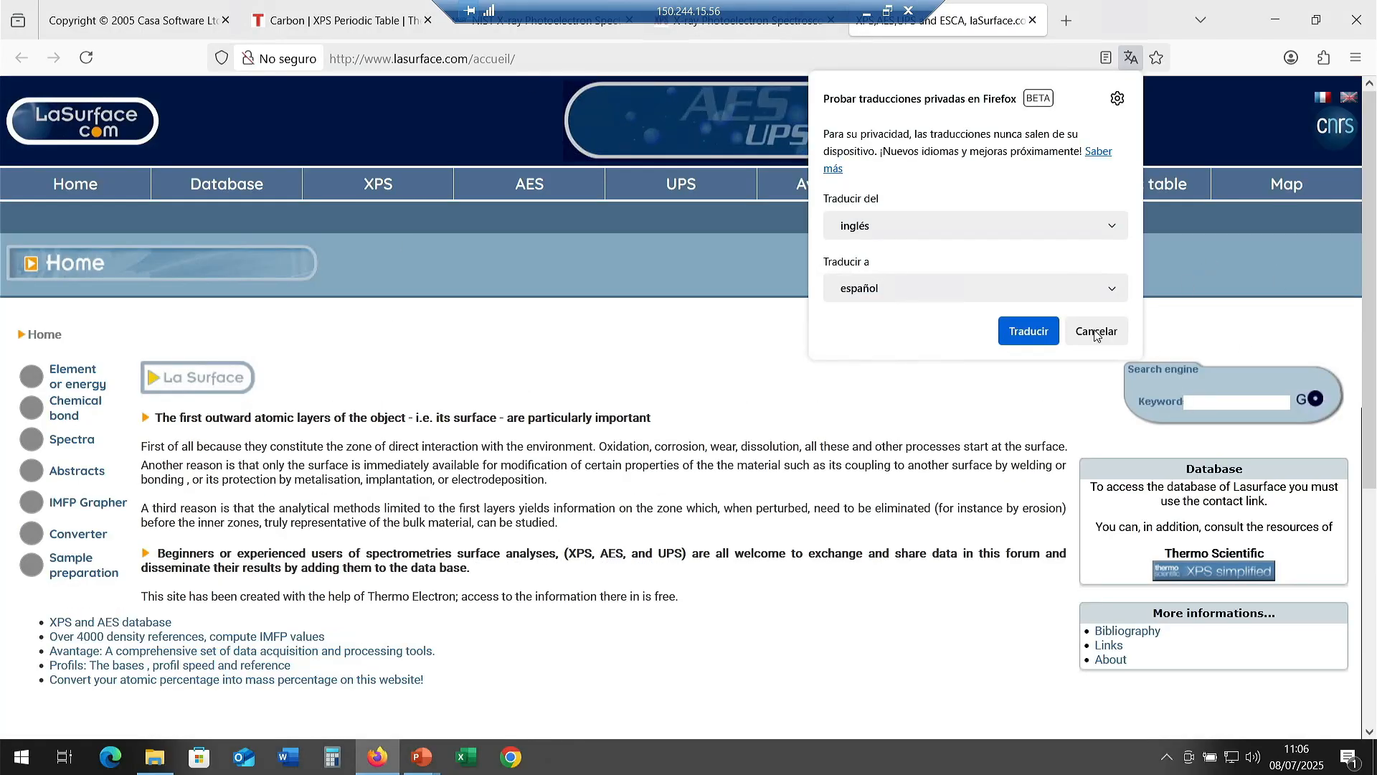
left_click(1096, 332)
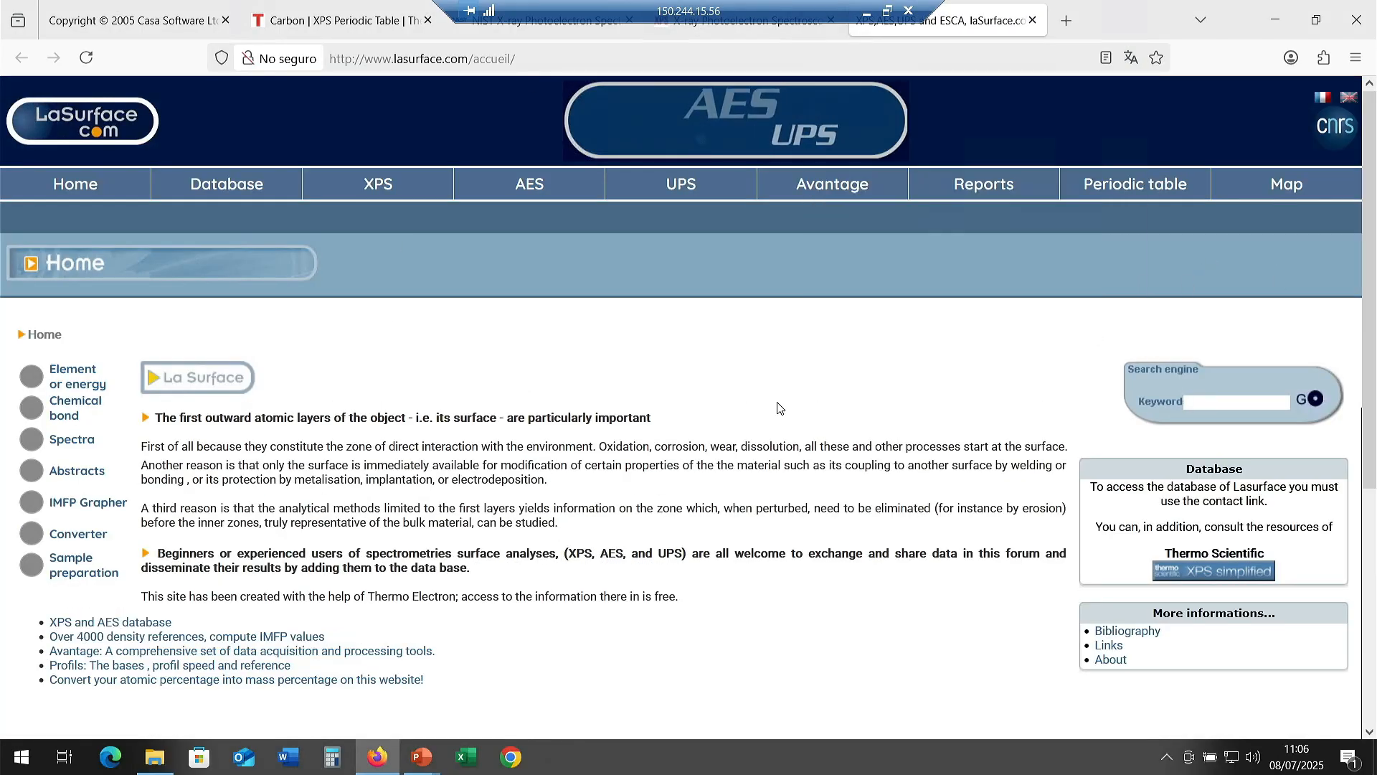
Open the site's XPS section and look through its Level I introduction to X-ray photoelectron spectroscopy.
left_click(379, 185)
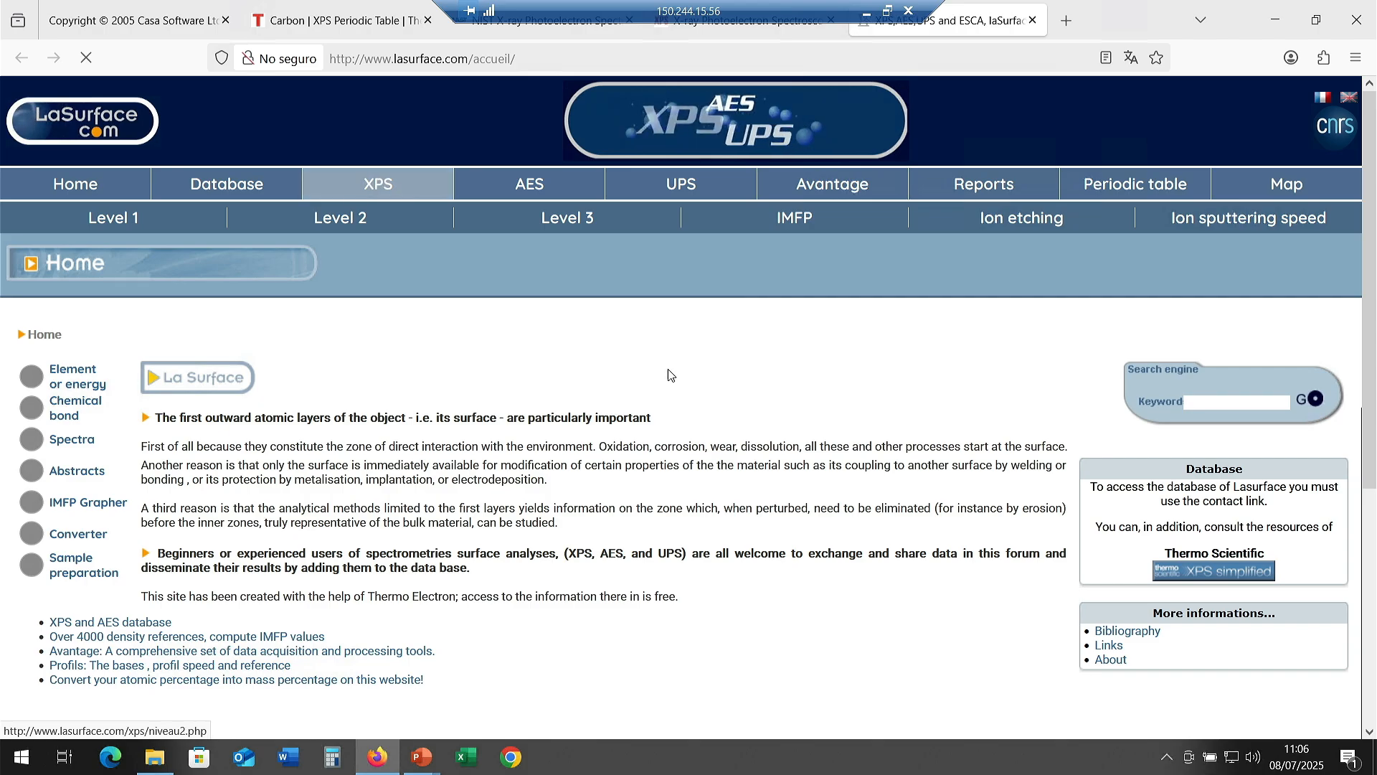
scroll(687, 489, "down", 2)
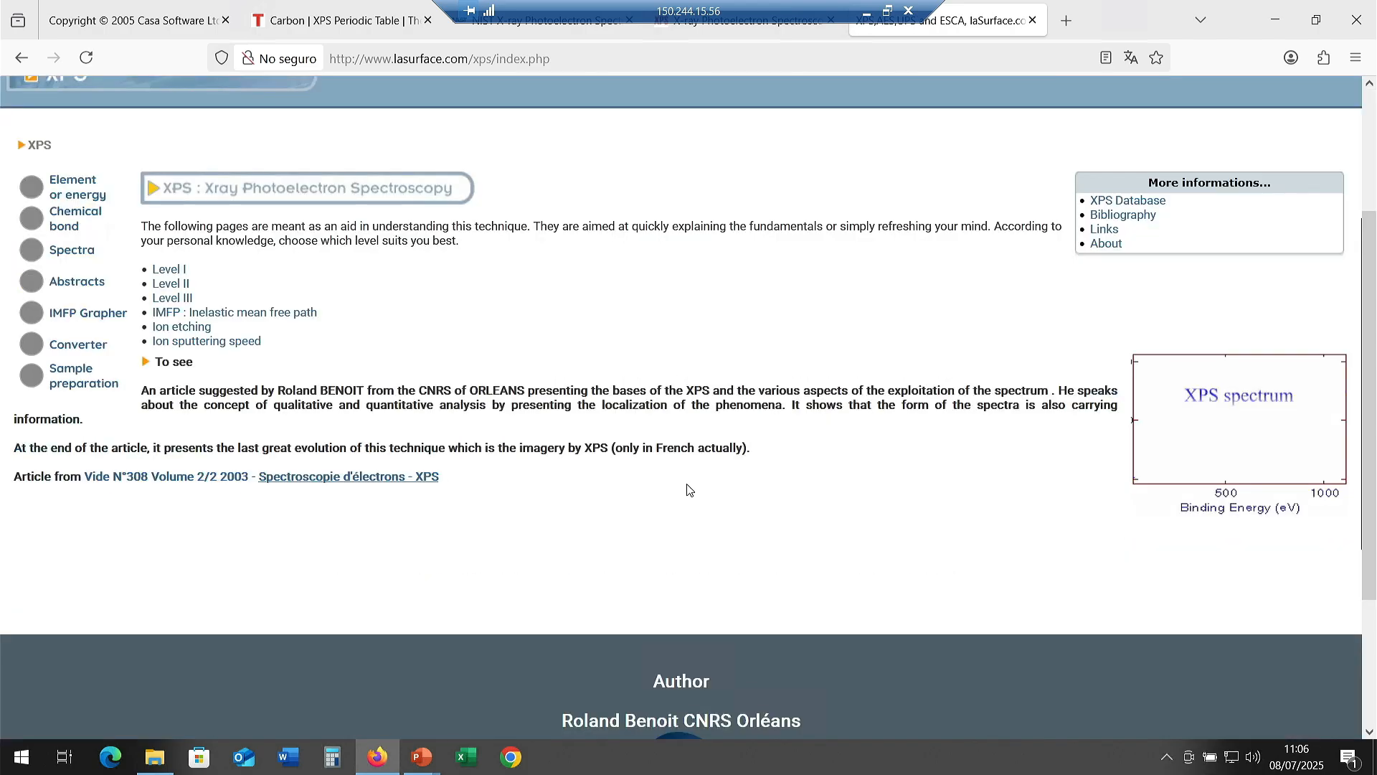
left_click(170, 270)
scroll(665, 437, "down", 15)
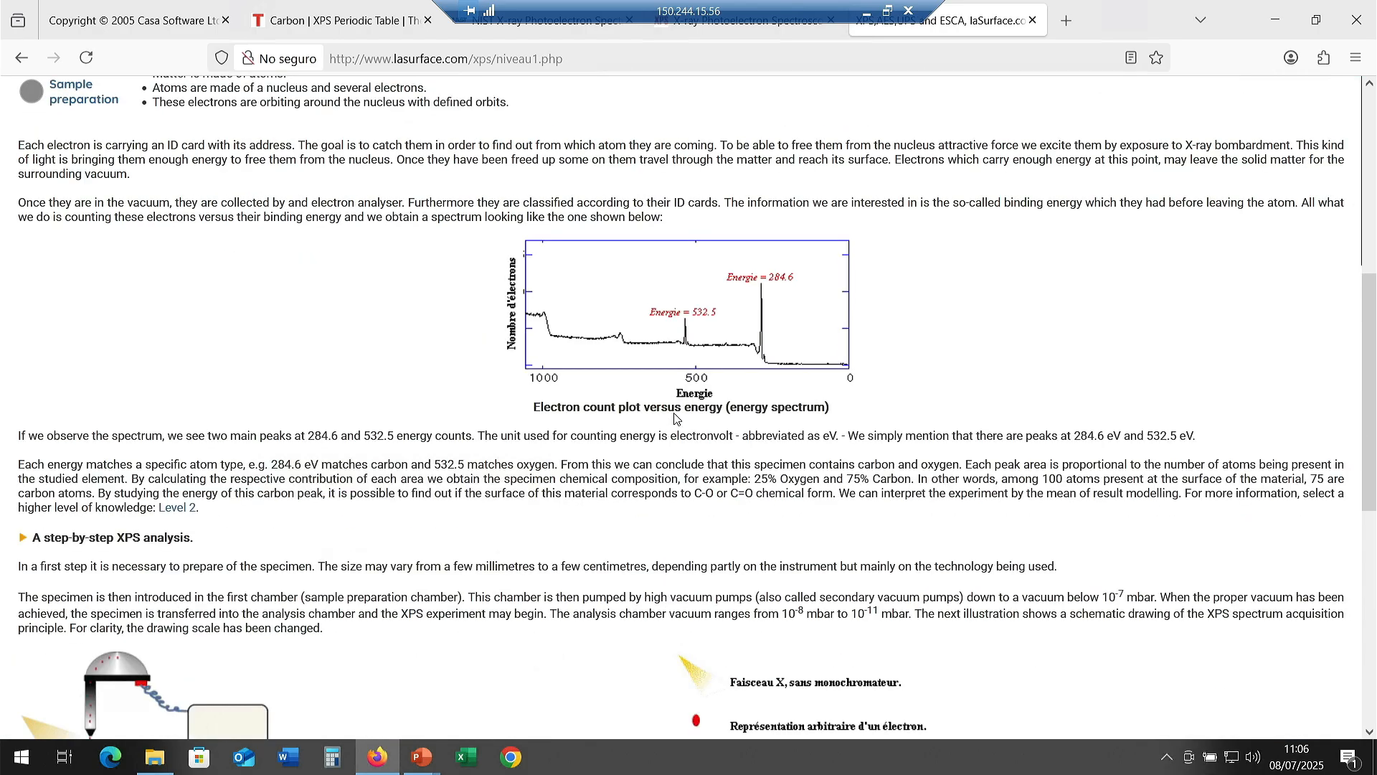
scroll(500, 342, "up", 15)
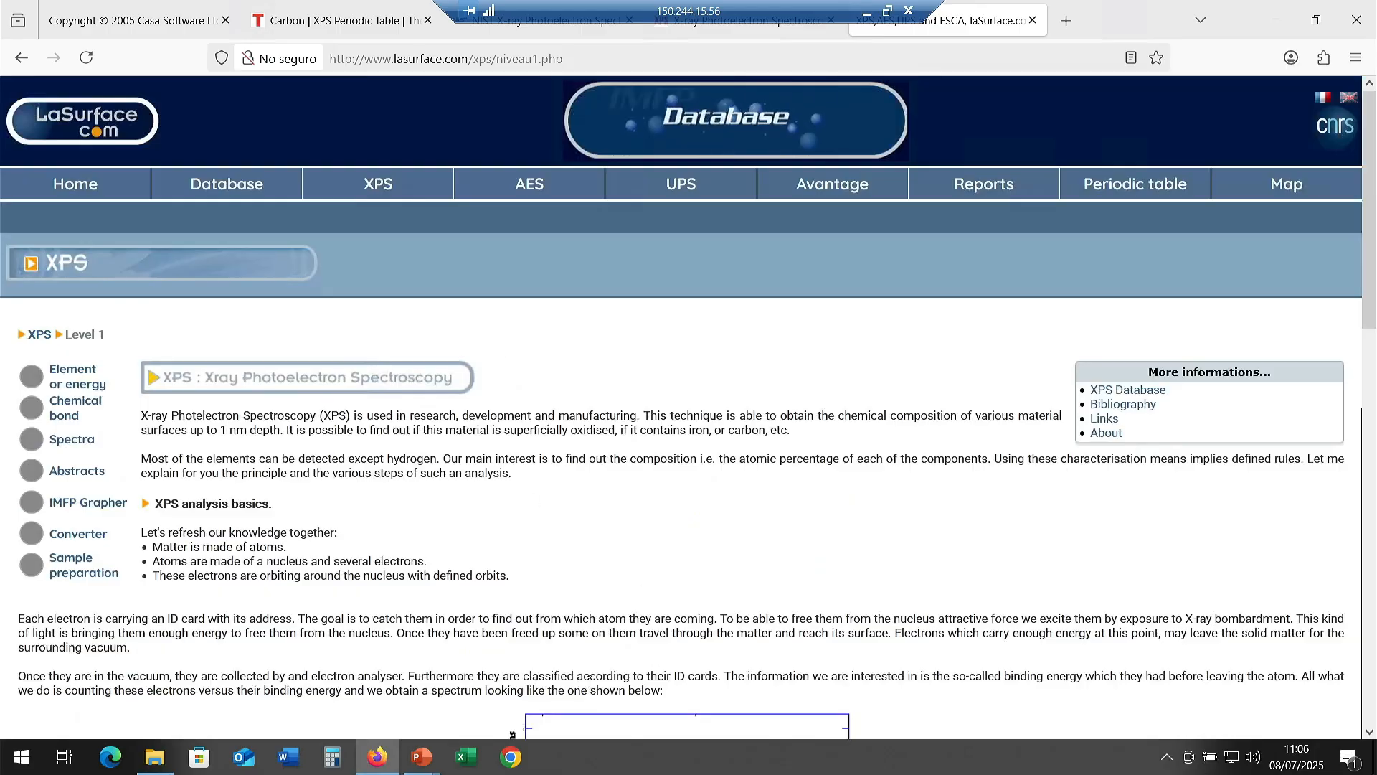
Open the HarwellXPS YouTube channel from the presentation slide and browse its videos as far as the XPS for Beginners series.
mouse_move(422, 756)
left_click(515, 674)
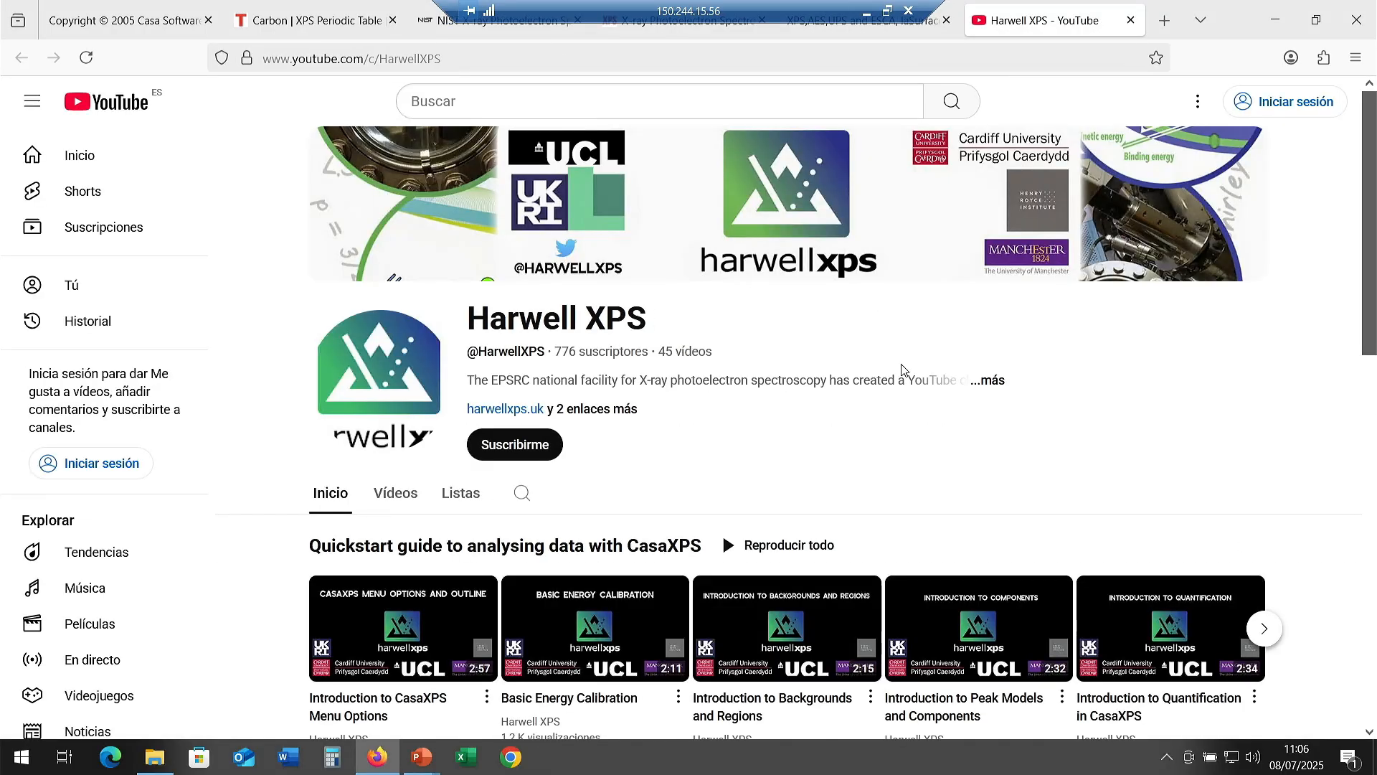
scroll(689, 329, "down", 3)
left_click(406, 312)
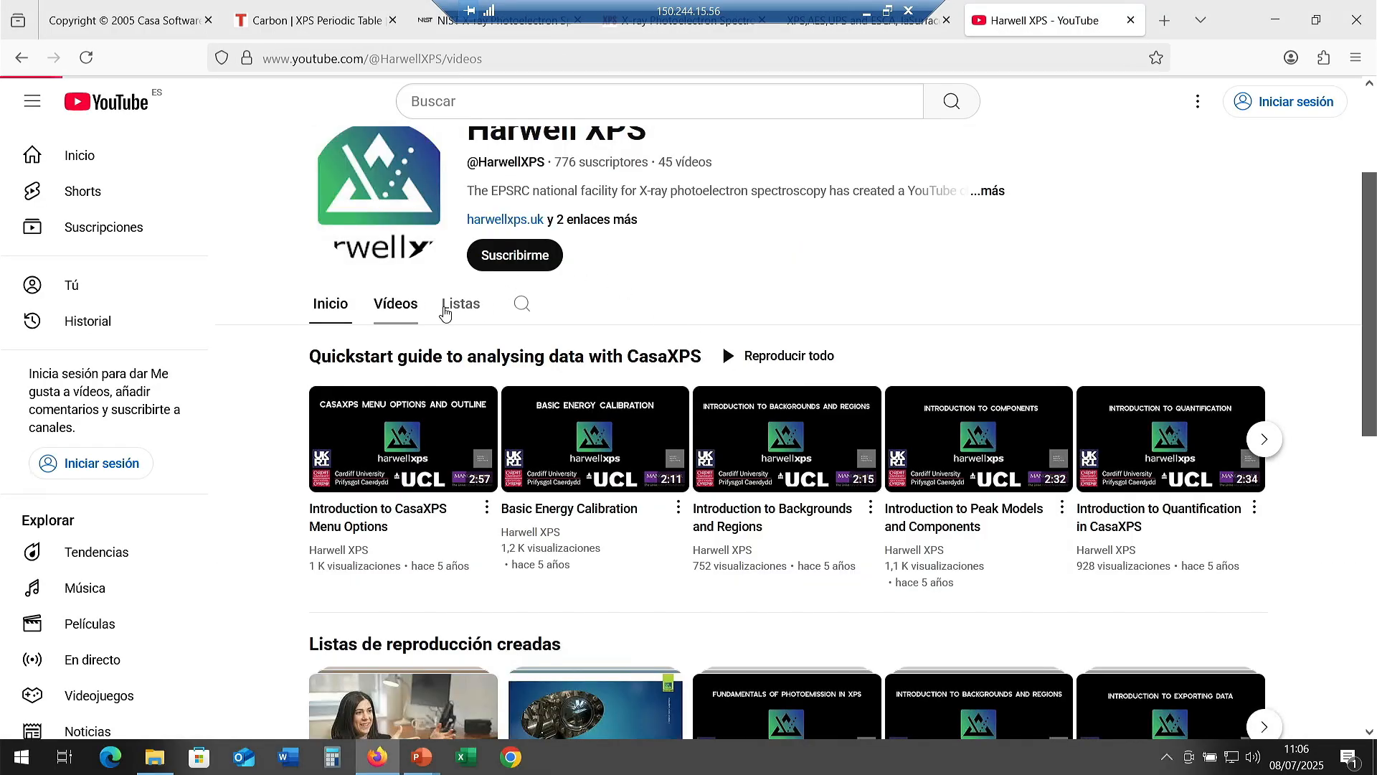
scroll(1011, 399, "down", 5)
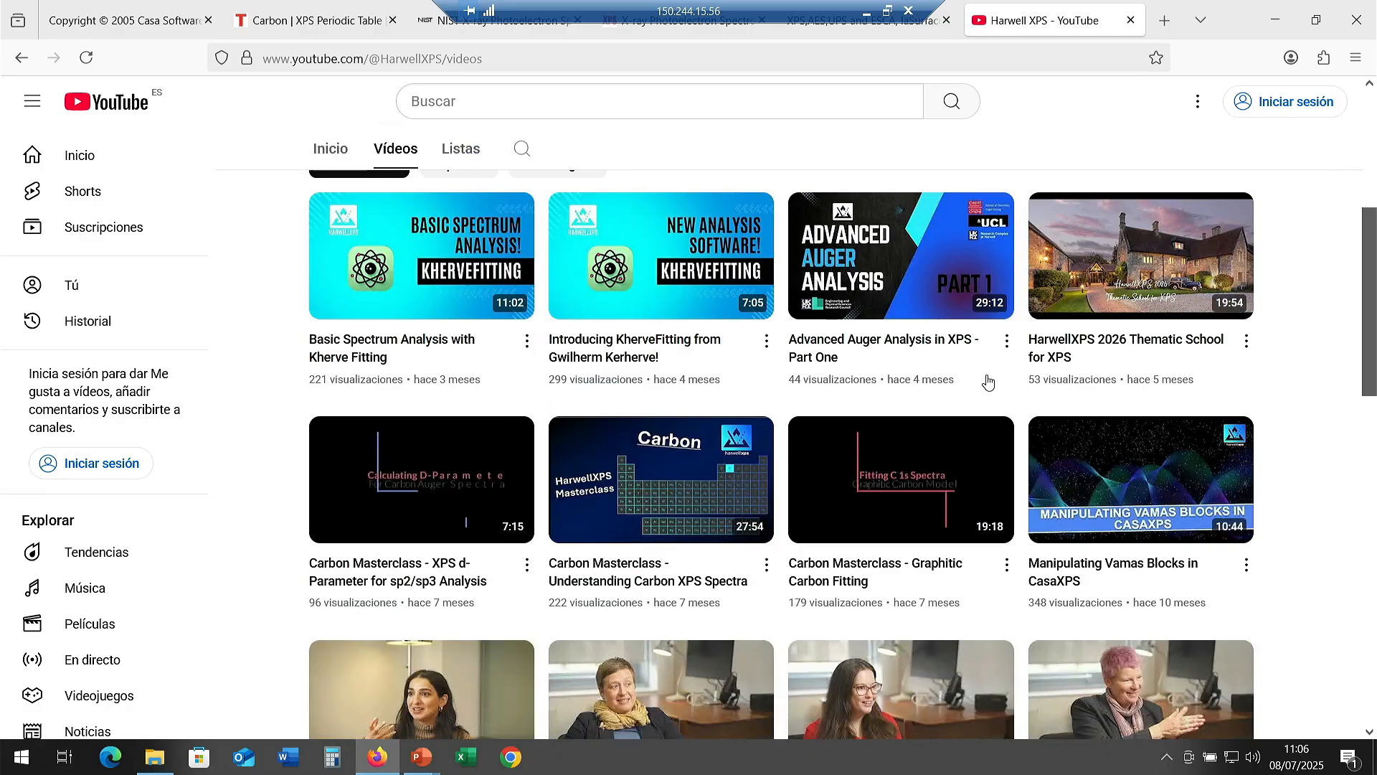
scroll(961, 370, "down", 10)
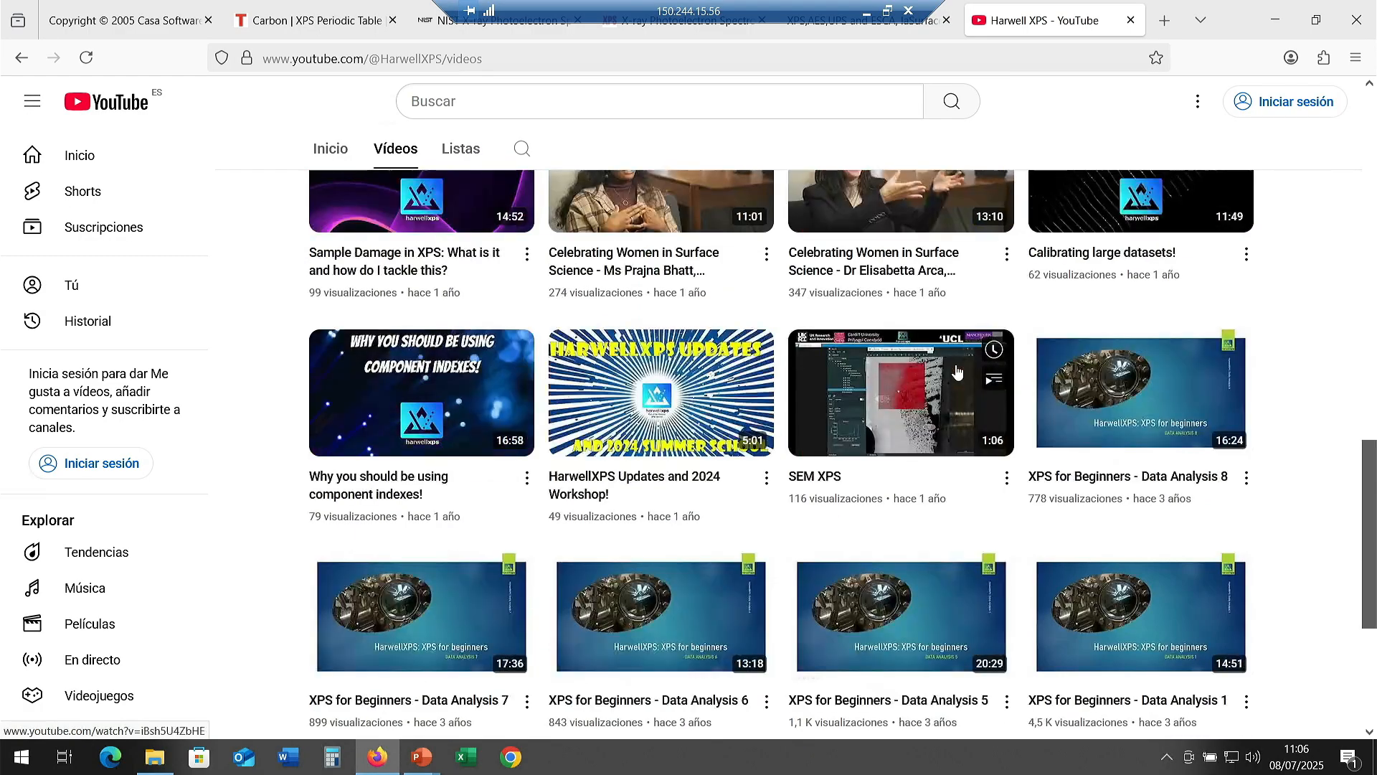
scroll(957, 371, "down", 3)
scroll(1097, 486, "up", 3)
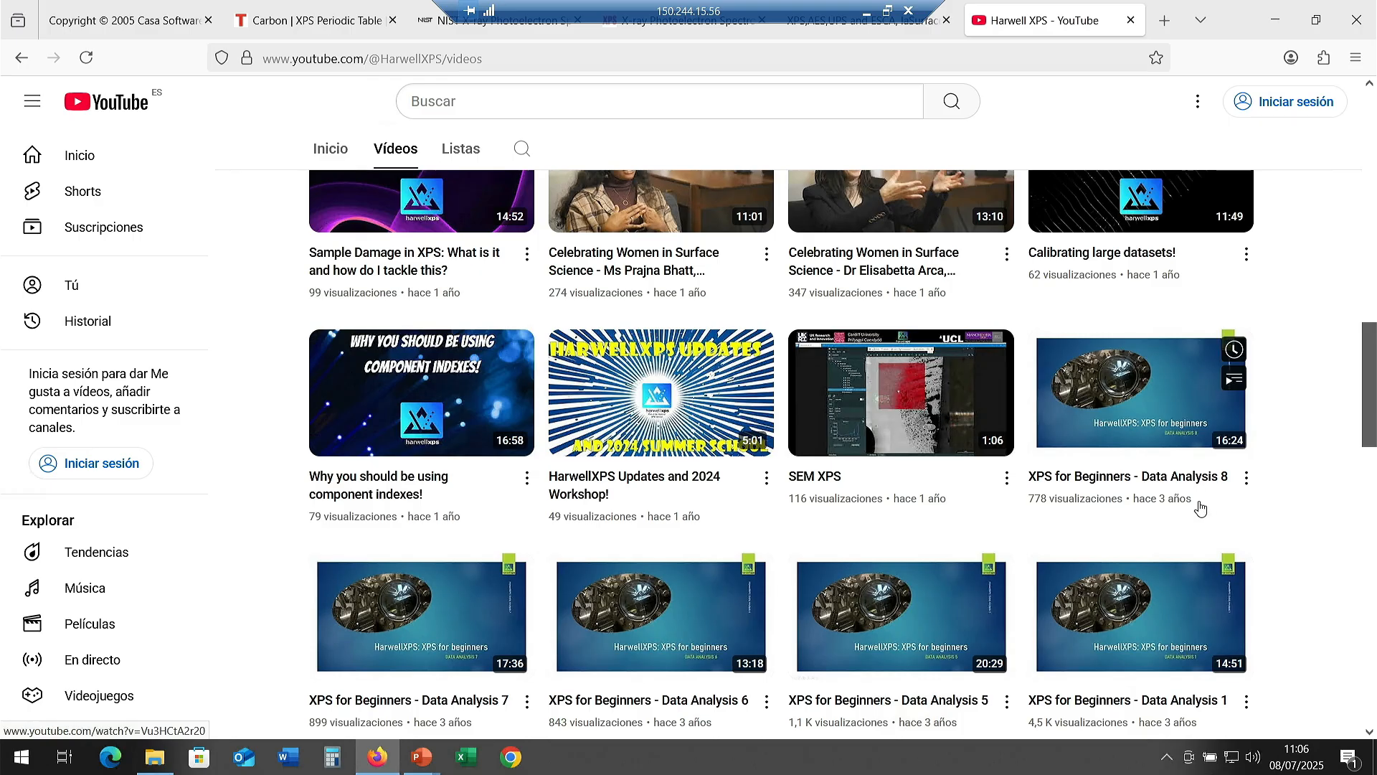
scroll(1171, 535, "down", 2)
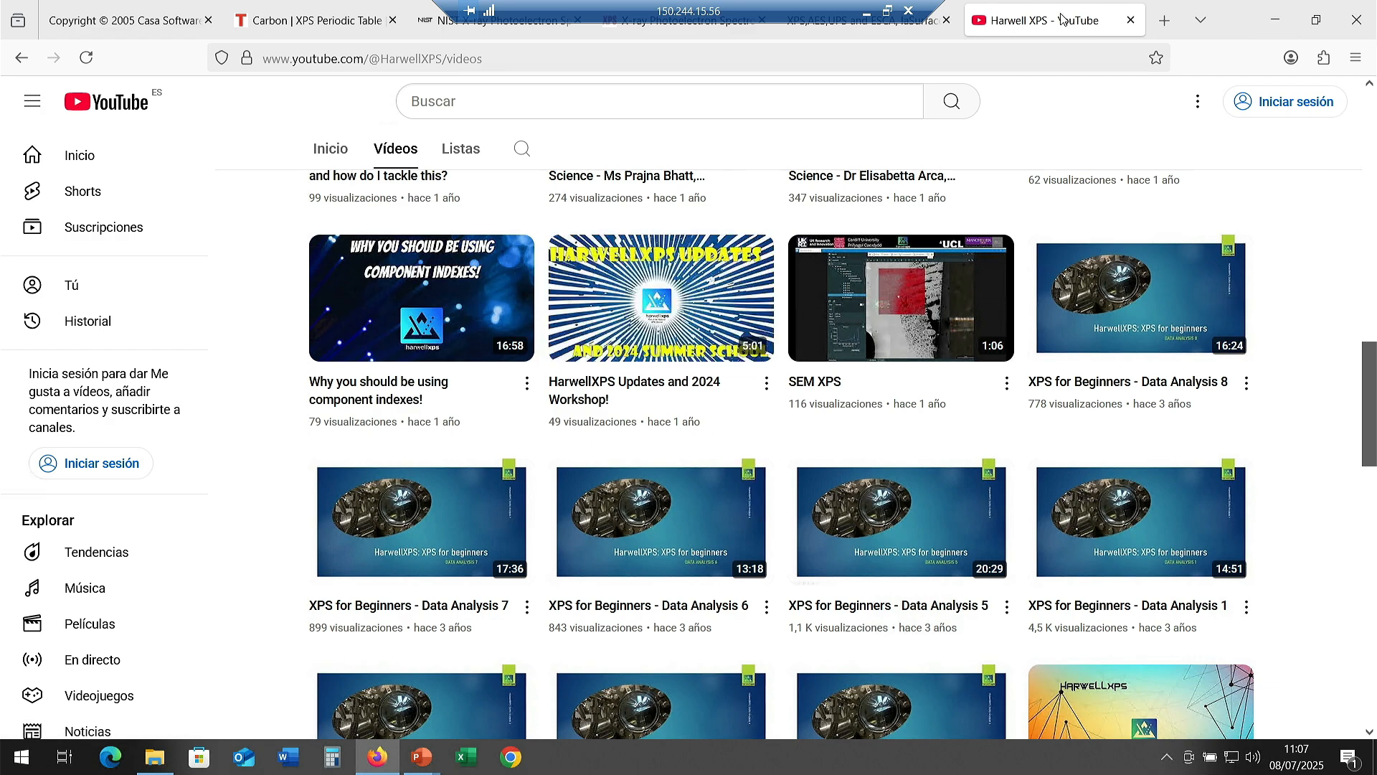
Close the Firefox window, end the slide show and close the PresentaciónXPS presentation.
left_click(1371, 6)
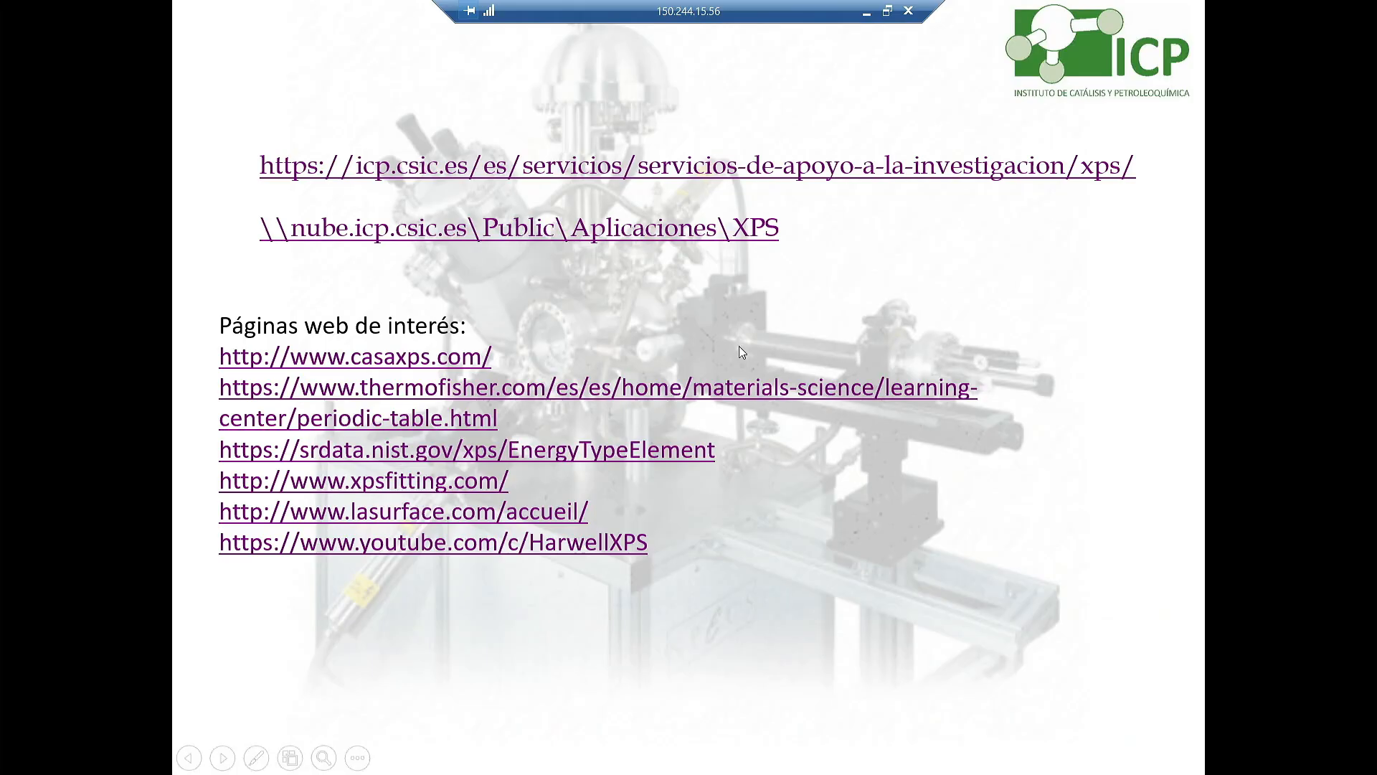
key("Escape")
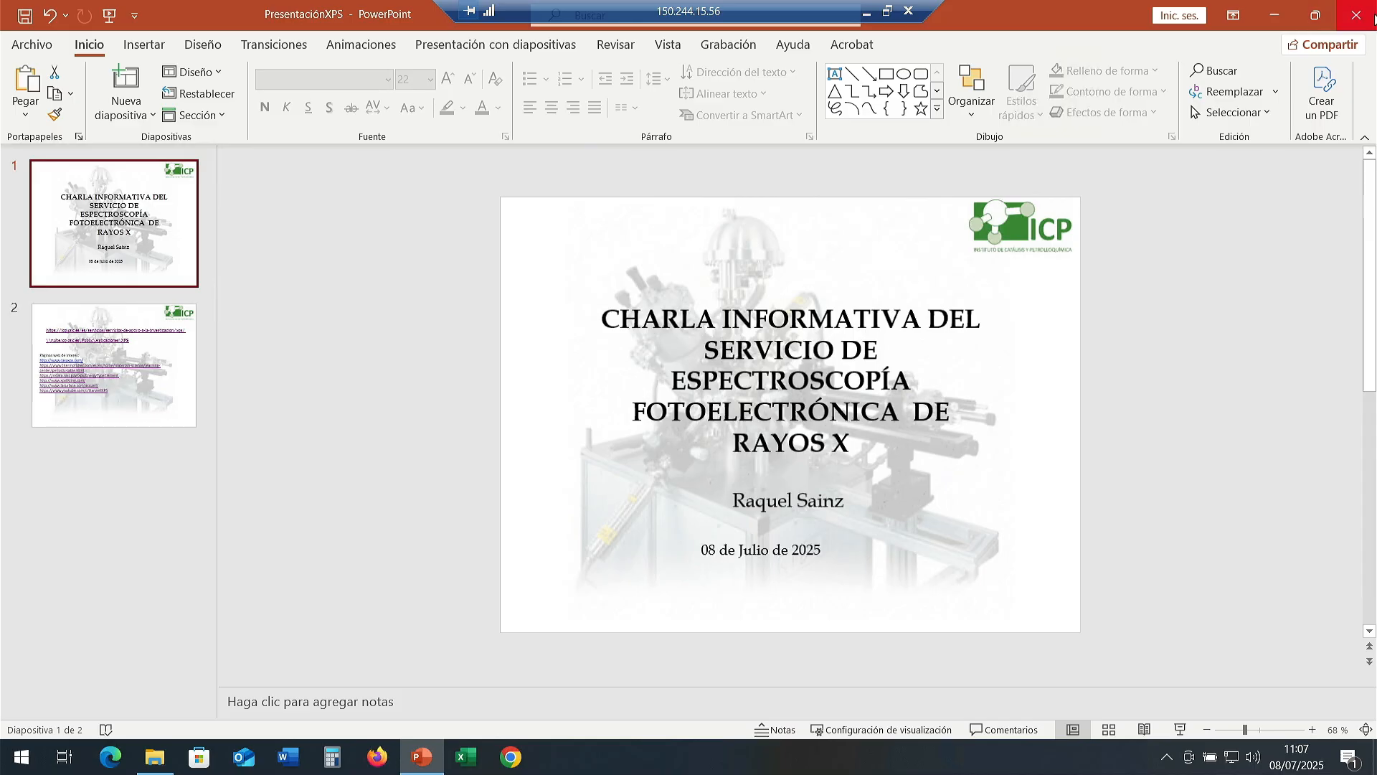
left_click(1356, 15)
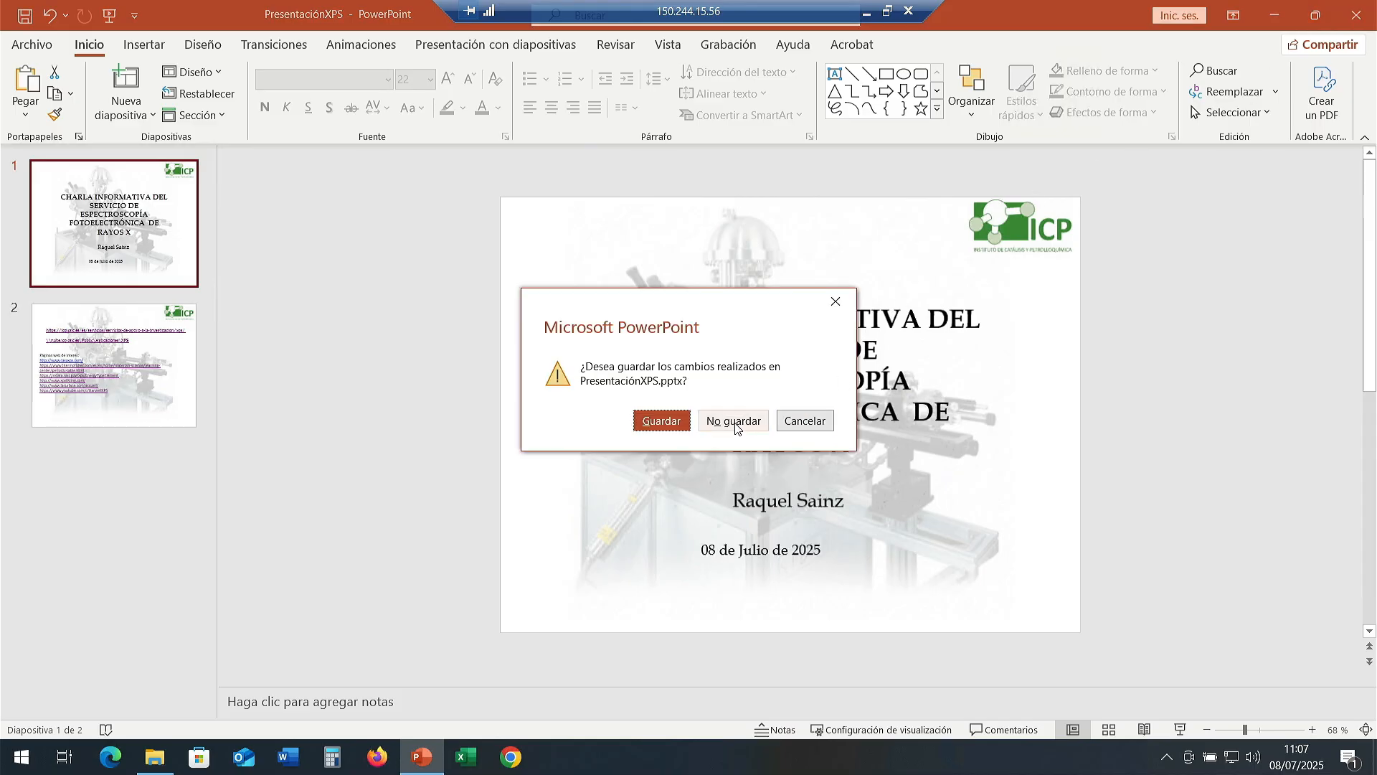
left_click(661, 420)
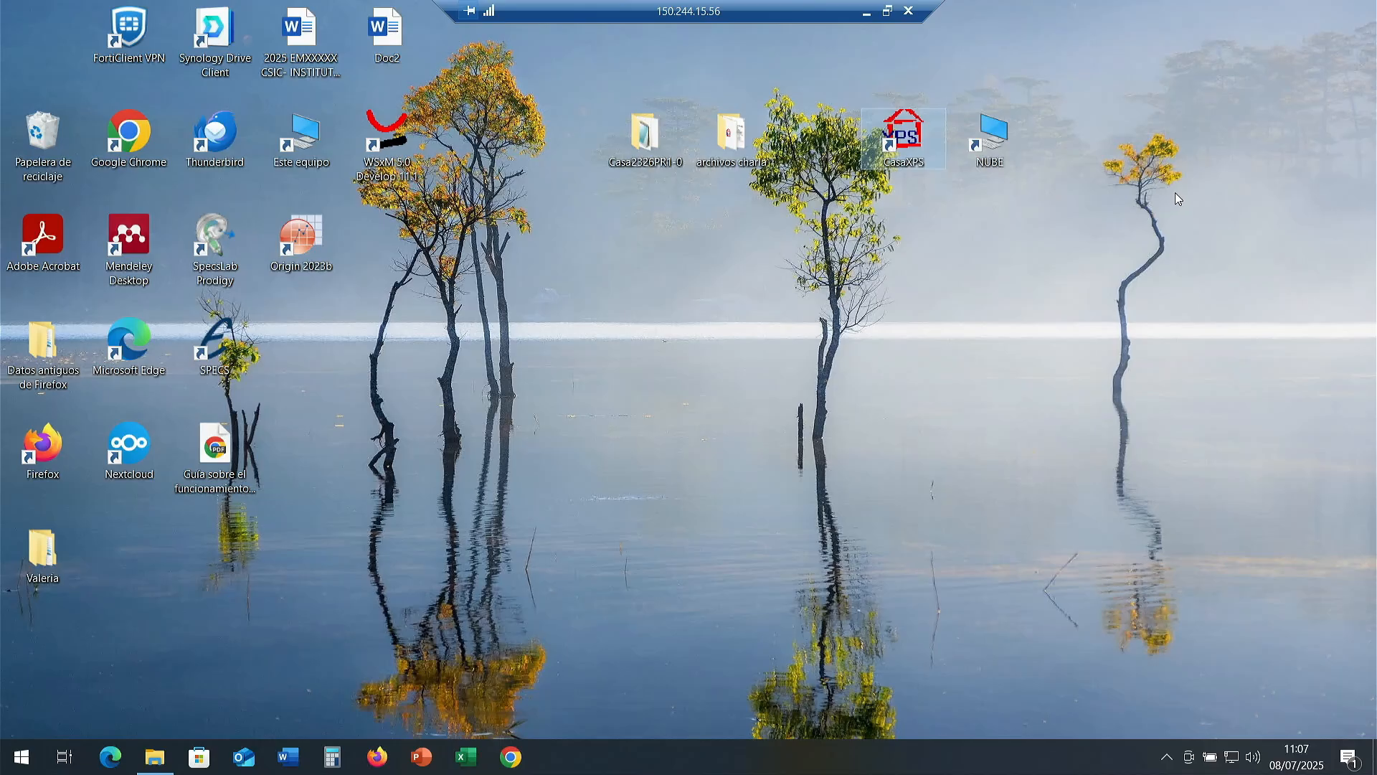
Move the CasaXPS shortcut one row down on the desktop and launch CasaXPS in a maximized window.
left_click_drag(905, 136, 905, 240)
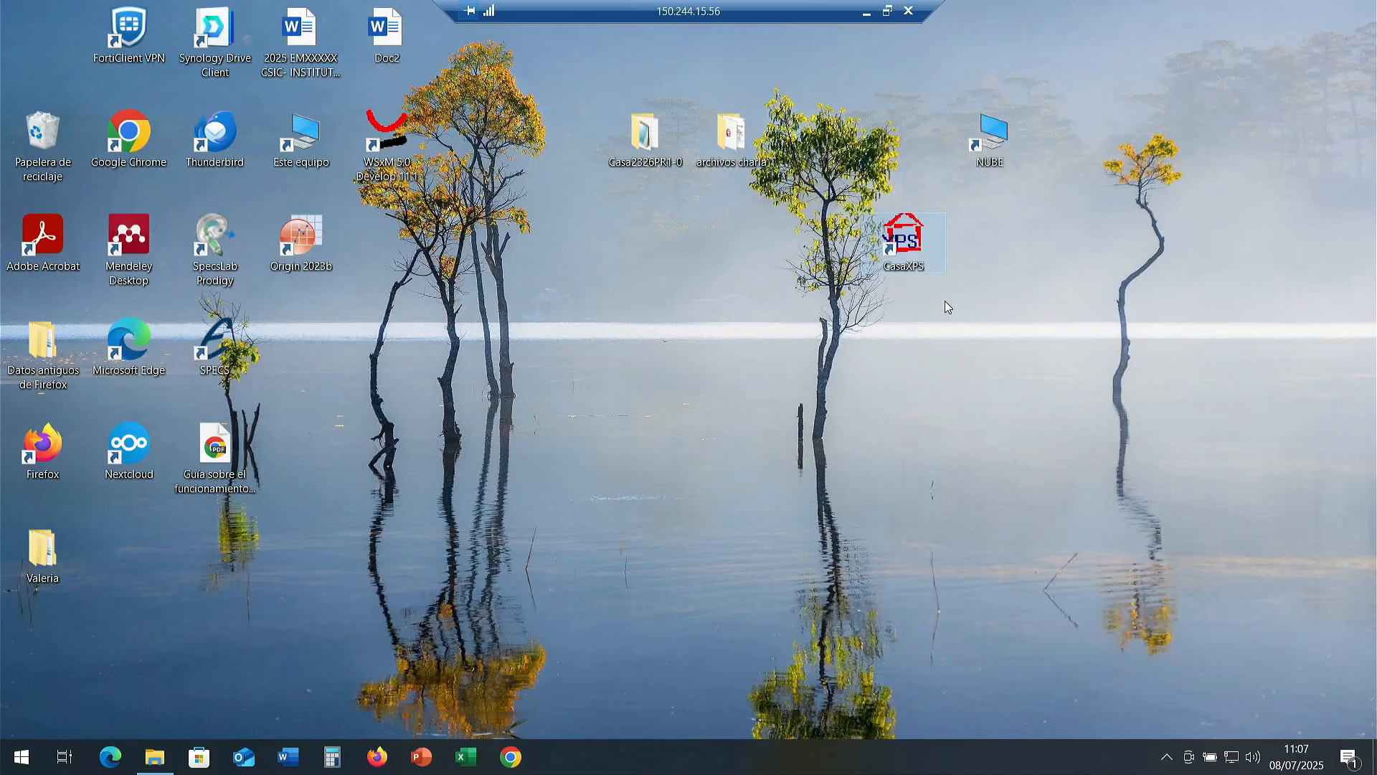
double_click(913, 240)
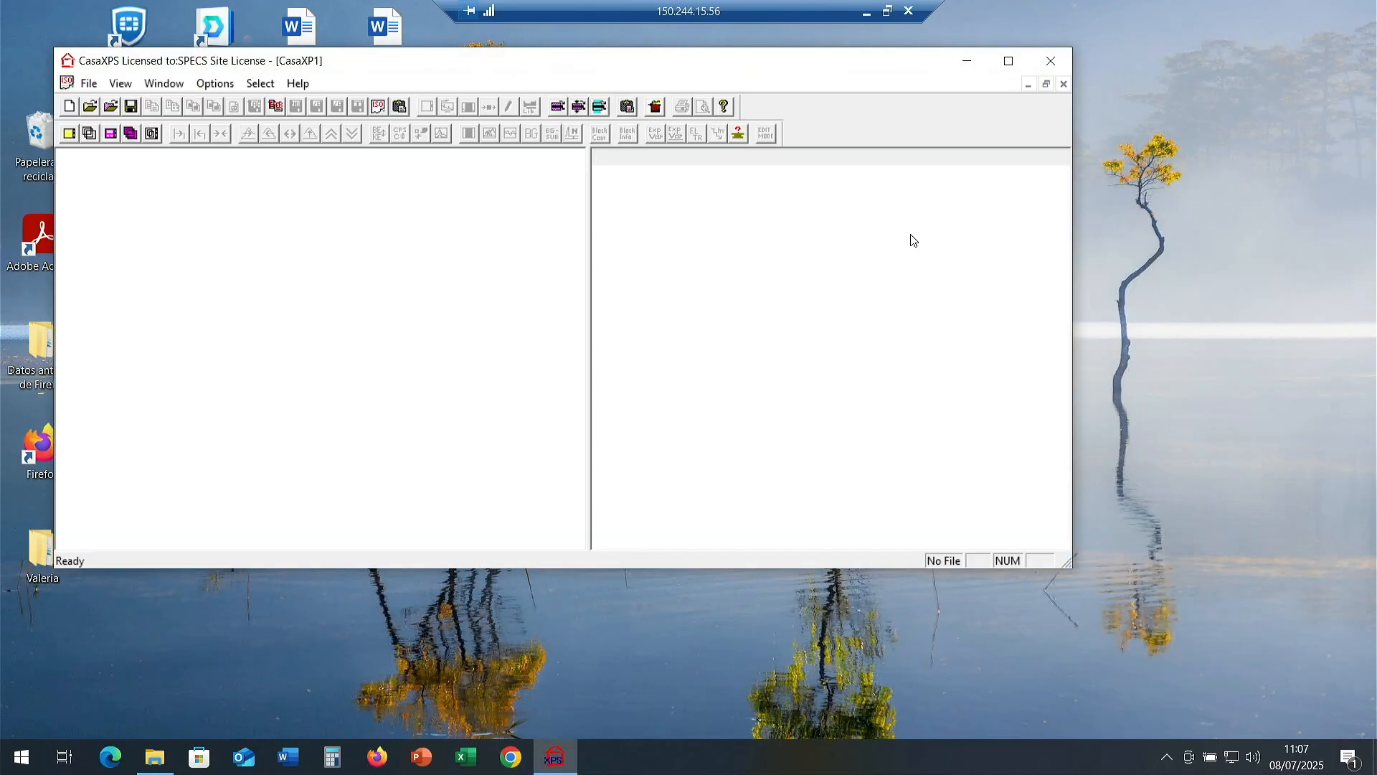
left_click(1008, 60)
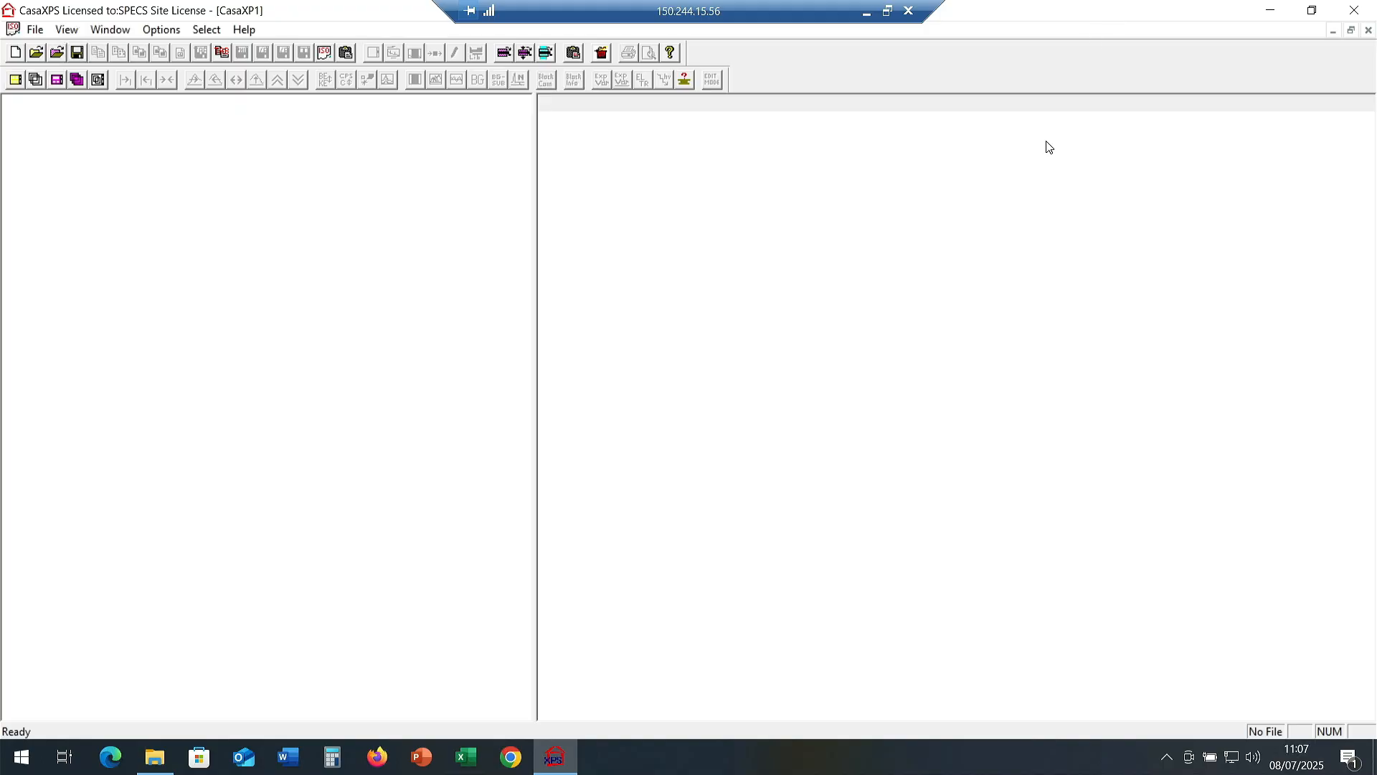
In File Explorer, open the Artículos folder inside the XPS folder of archivos charla.
left_click(155, 757)
double_click(553, 123)
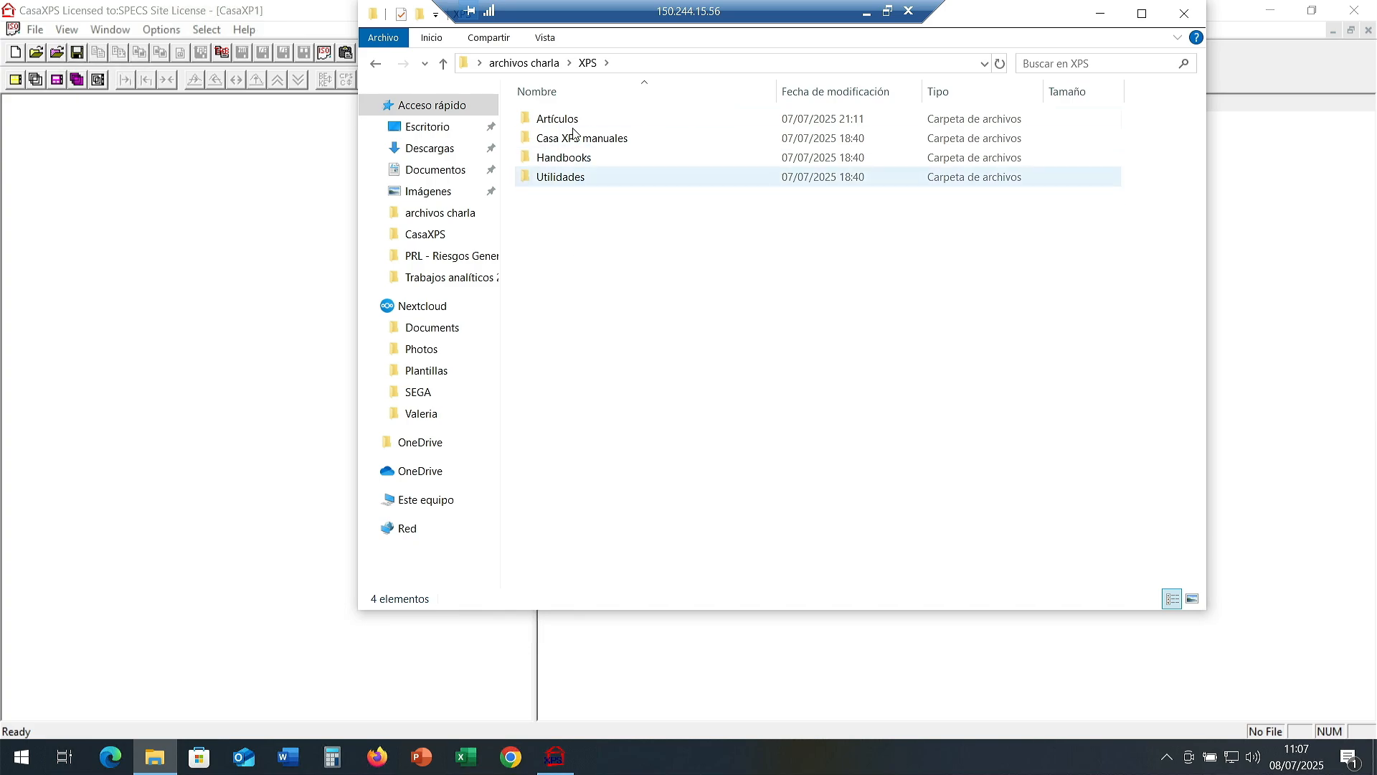
double_click(573, 122)
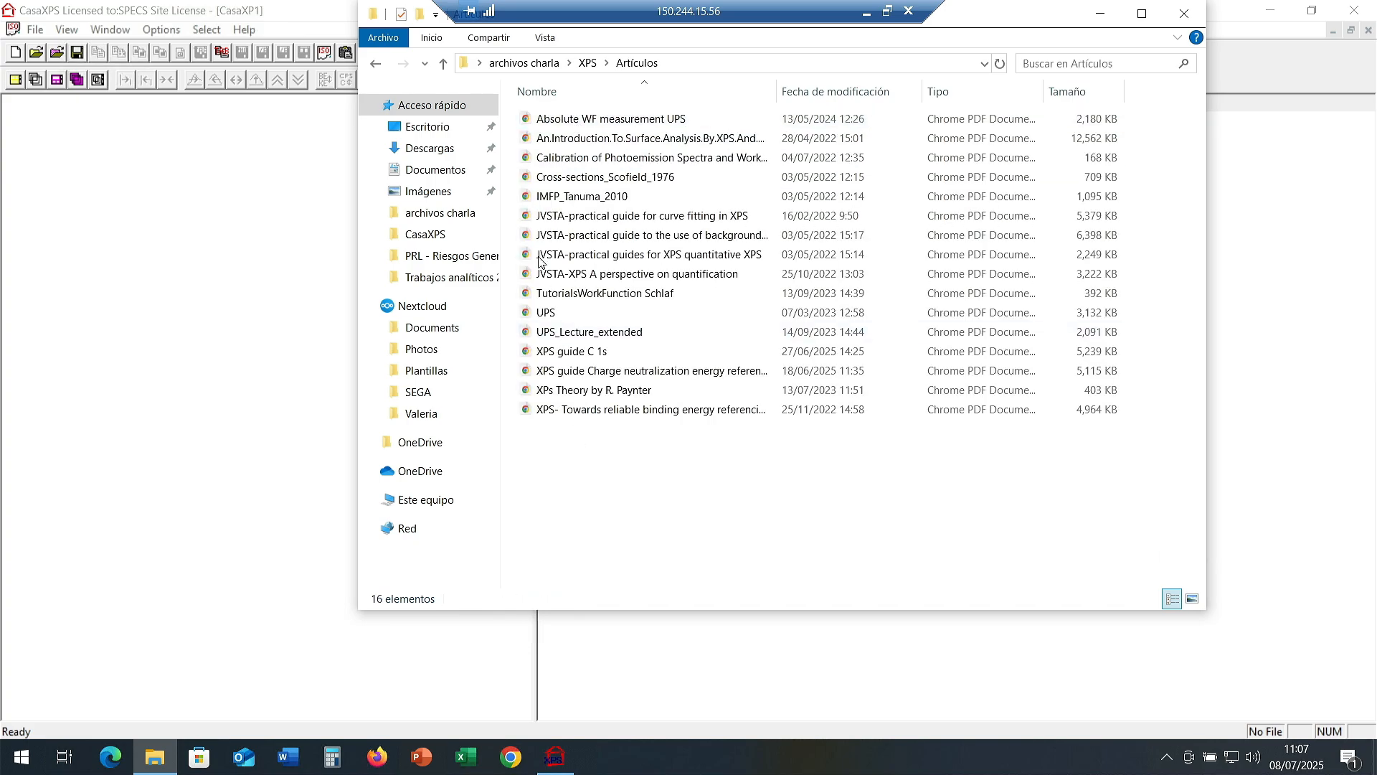
Open the Casa XPS manuales folder inside the XPS folder and widen its Nombre column.
left_click(376, 64)
double_click(569, 139)
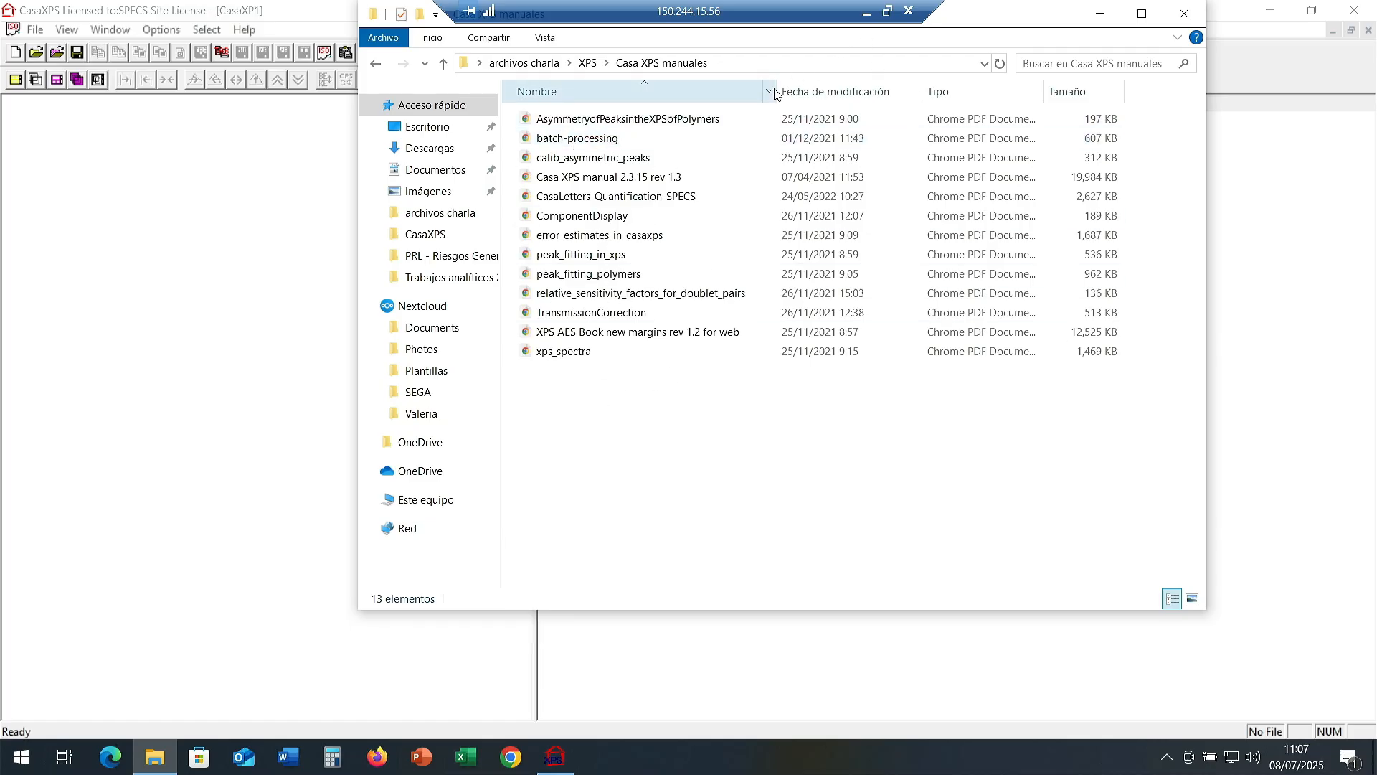
left_click_drag(779, 86, 829, 89)
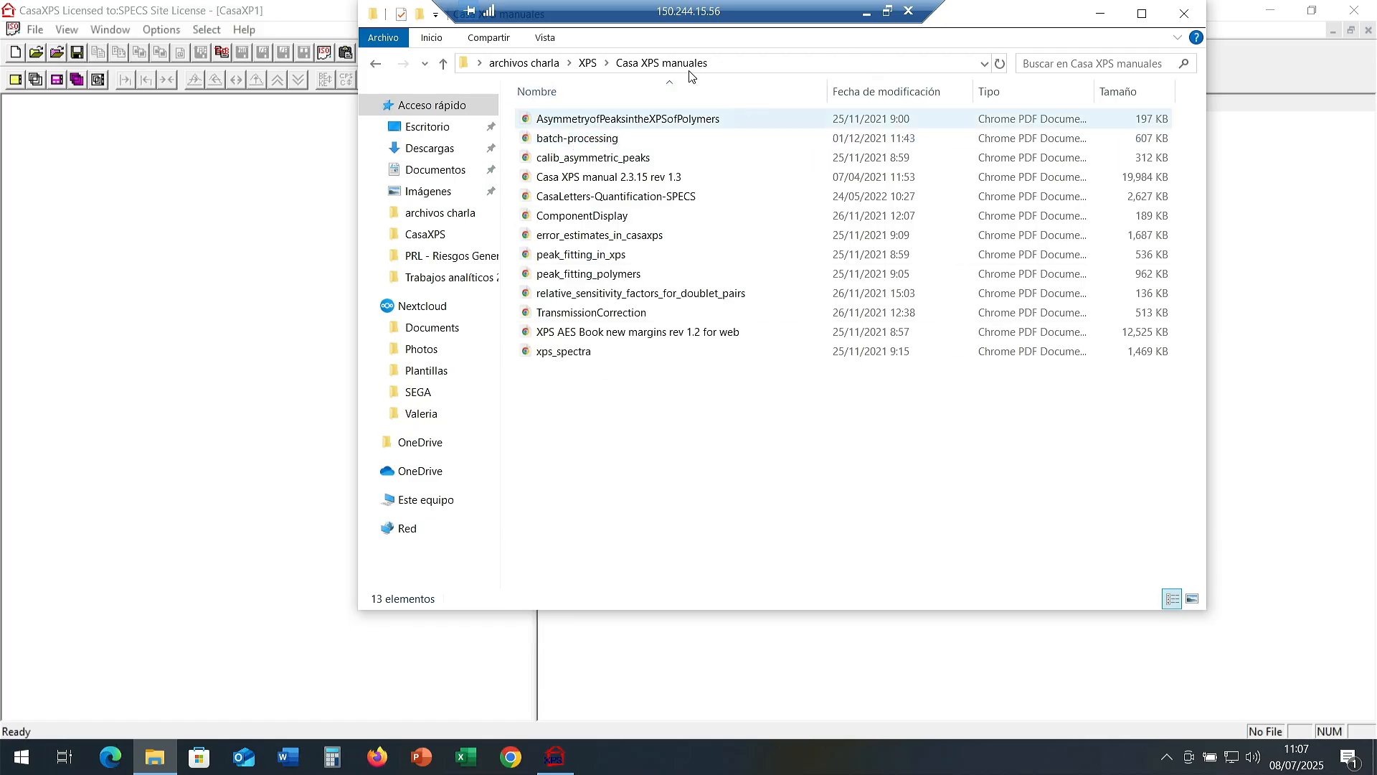
View the Casa XPS manual 2.3.15 rev 1.3 and page through the peak_fitting_polymers PDF, closing each one after viewing.
left_click(632, 183)
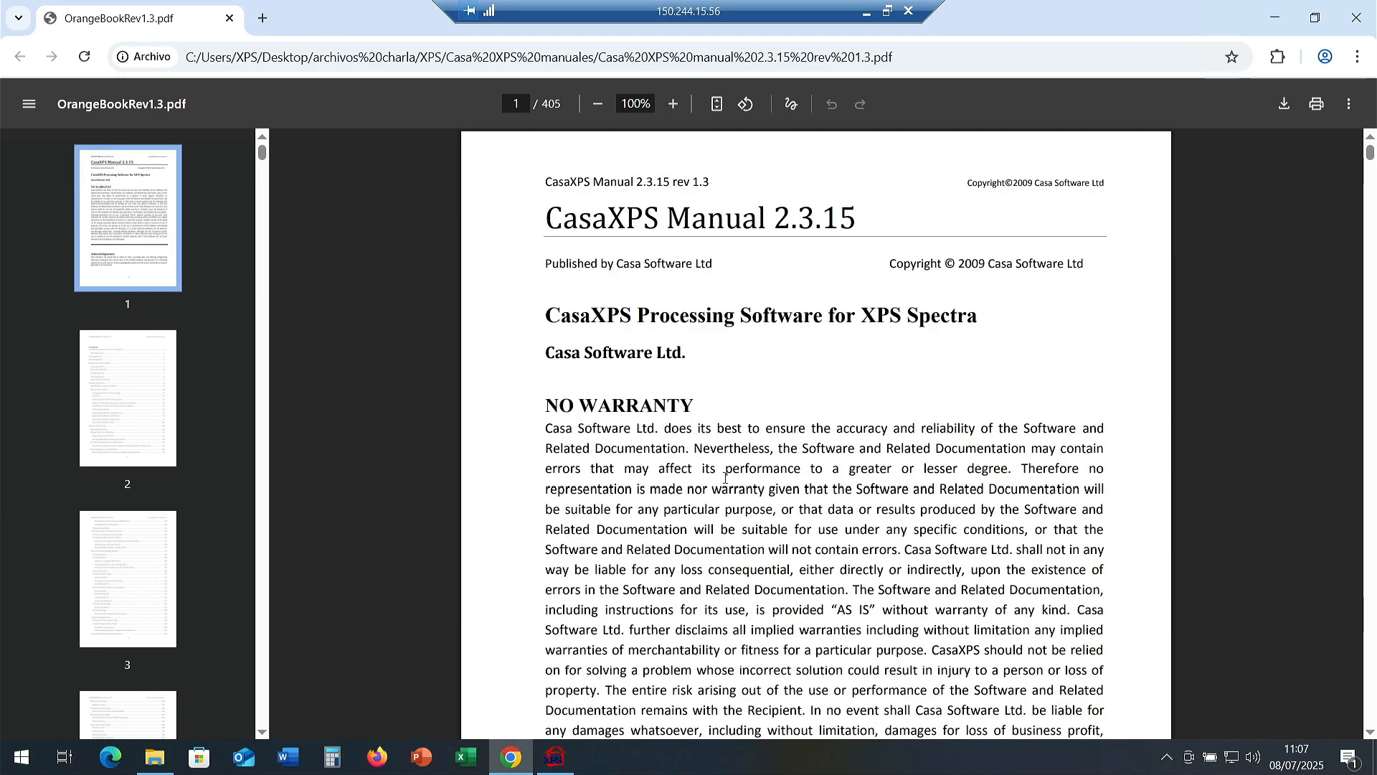
left_click(1356, 18)
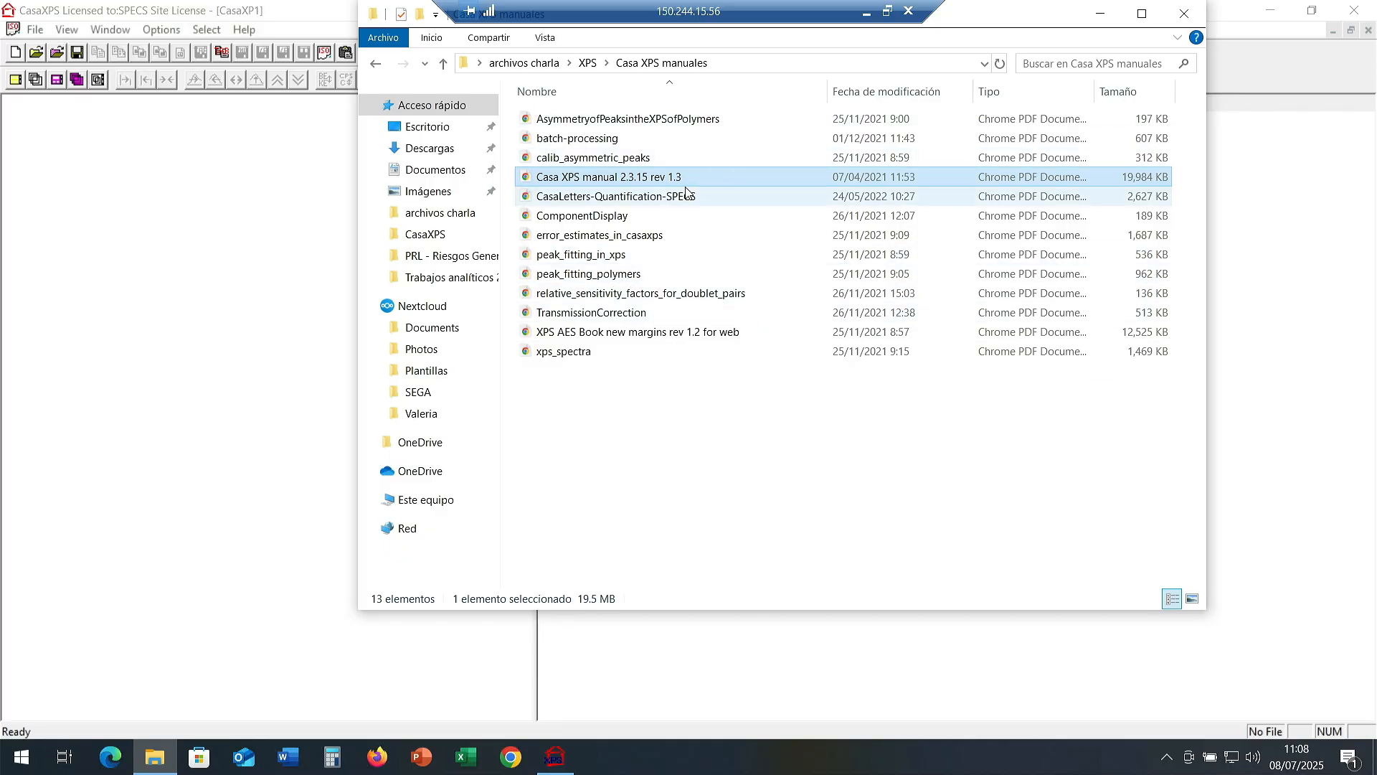
double_click(607, 273)
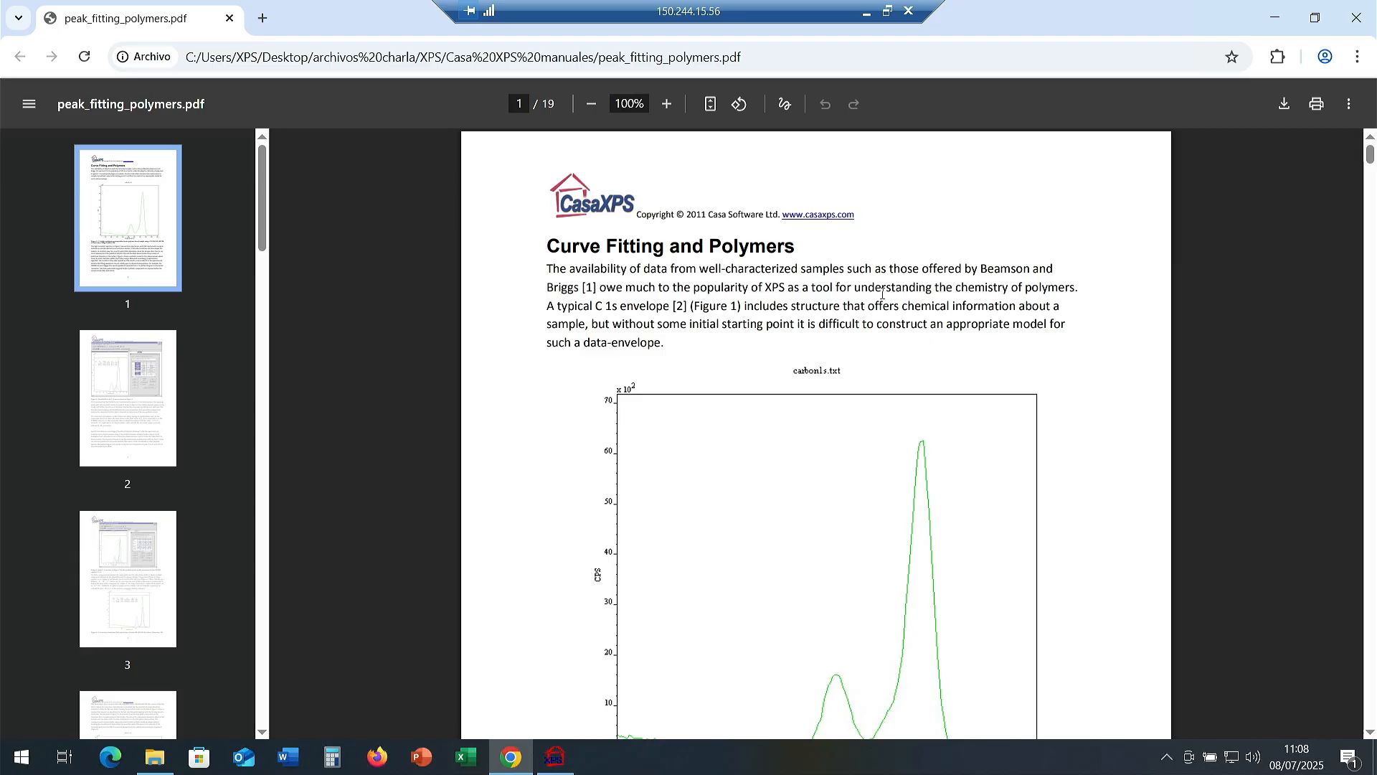
scroll(889, 274, "down", 3)
scroll(888, 274, "down", 20)
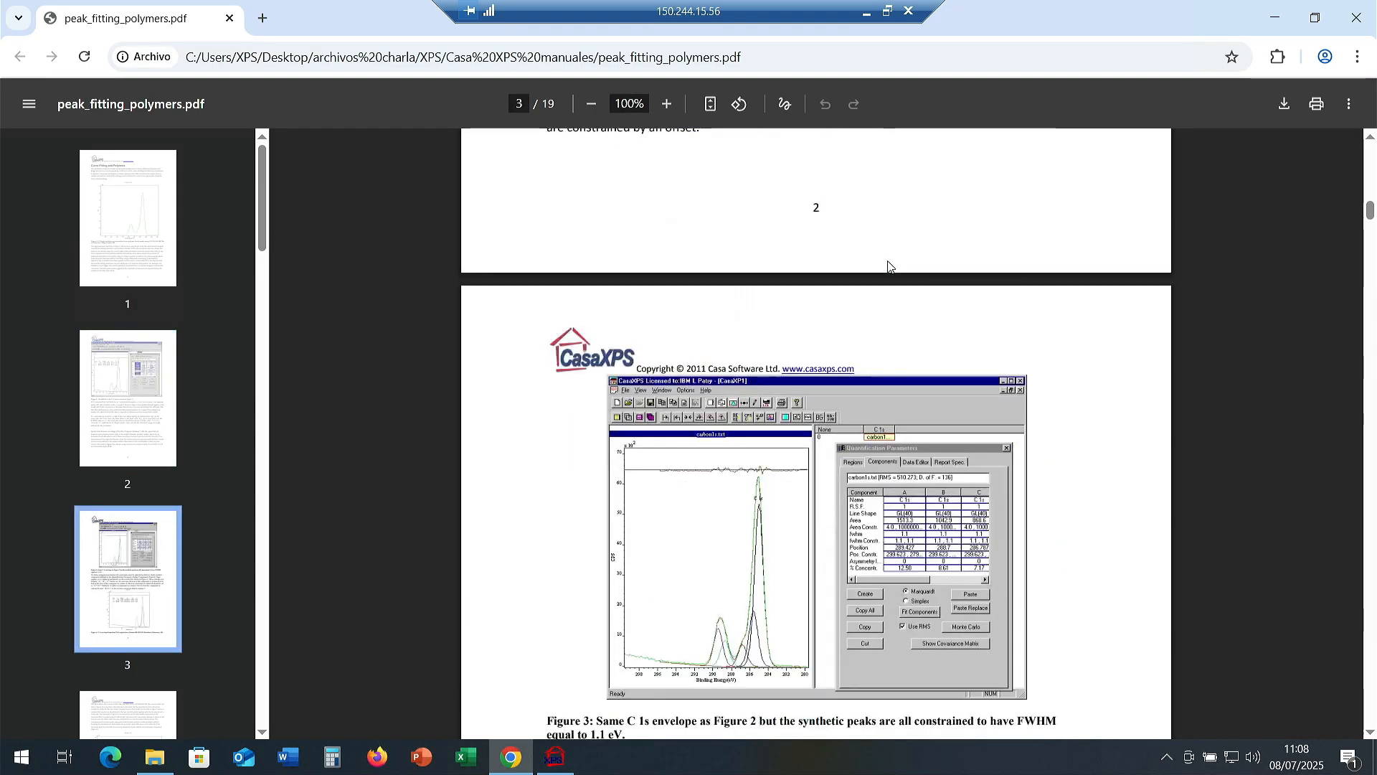
scroll(888, 251, "down", 15)
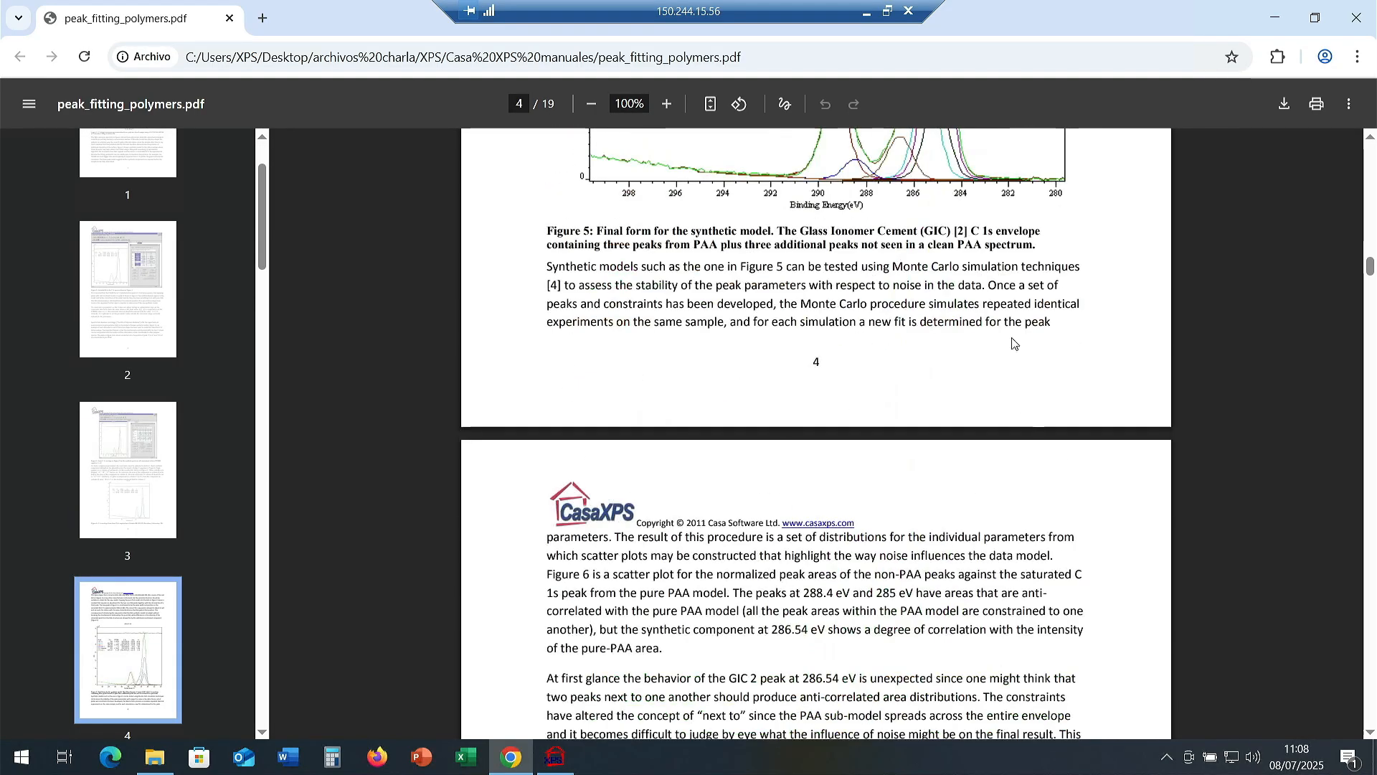
left_click(1356, 18)
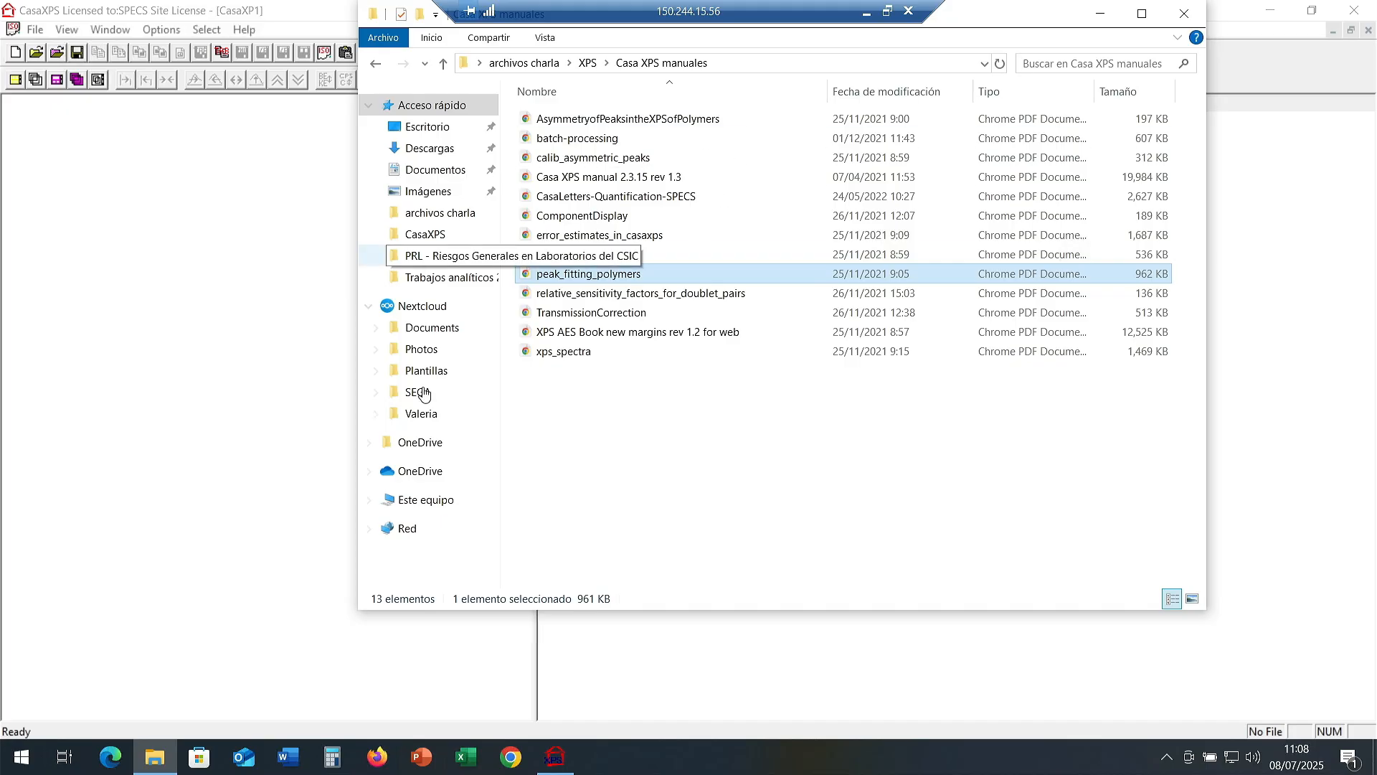
Go back to the XPS folder and open the Handbook of XPS PDF from the Handbooks folder.
left_click(380, 68)
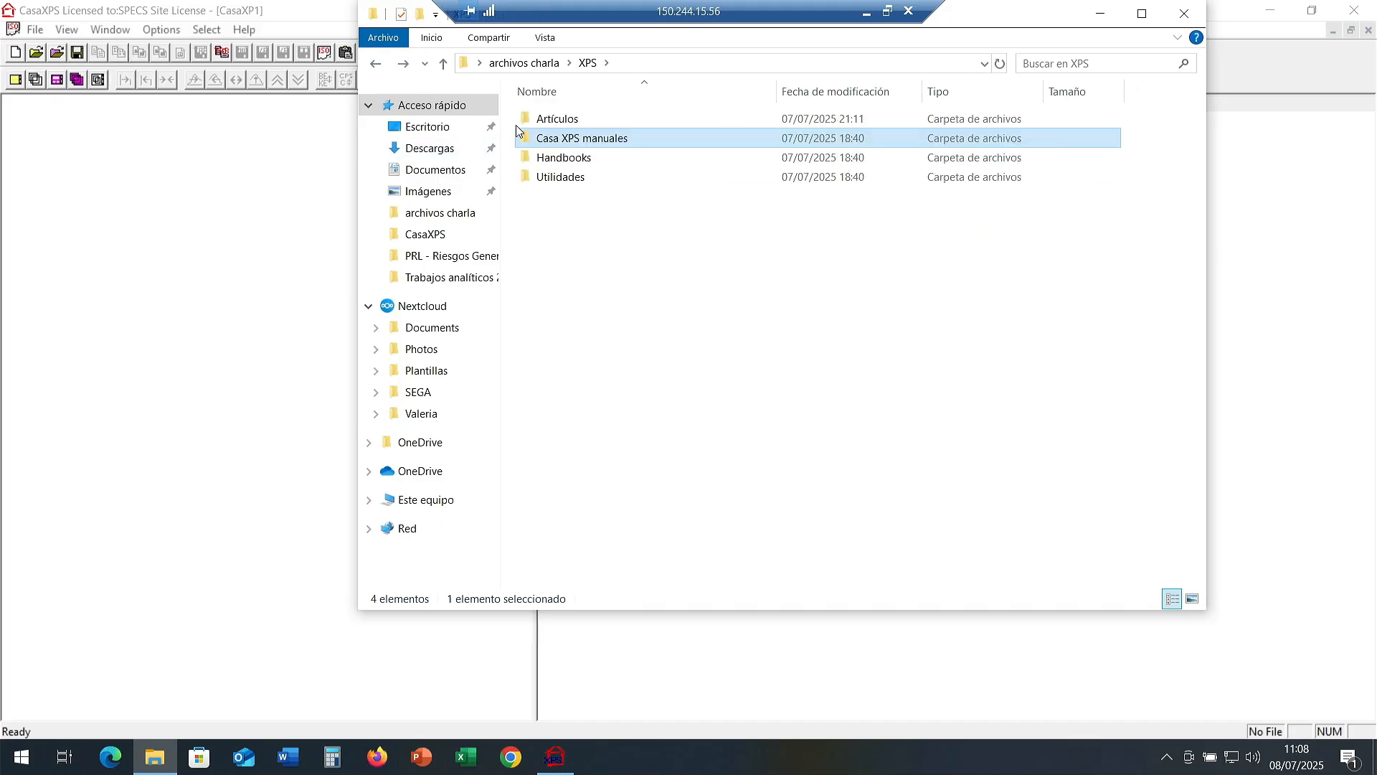
double_click(570, 155)
double_click(581, 119)
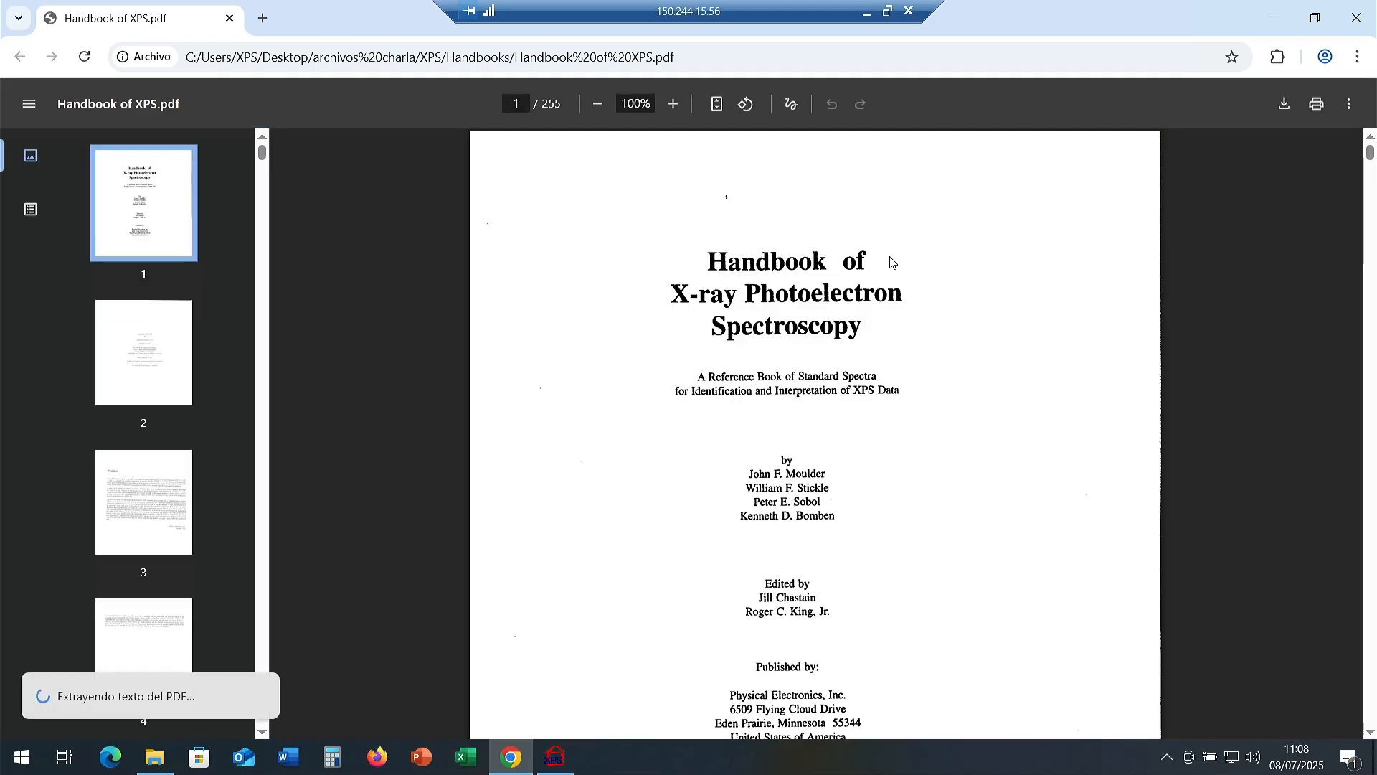
Browse the handbook from its introductory chapters to the beryllium and boron spectra pages, and close it.
scroll(926, 260, "down", 5)
scroll(926, 260, "up", 5)
scroll(928, 265, "down", 20)
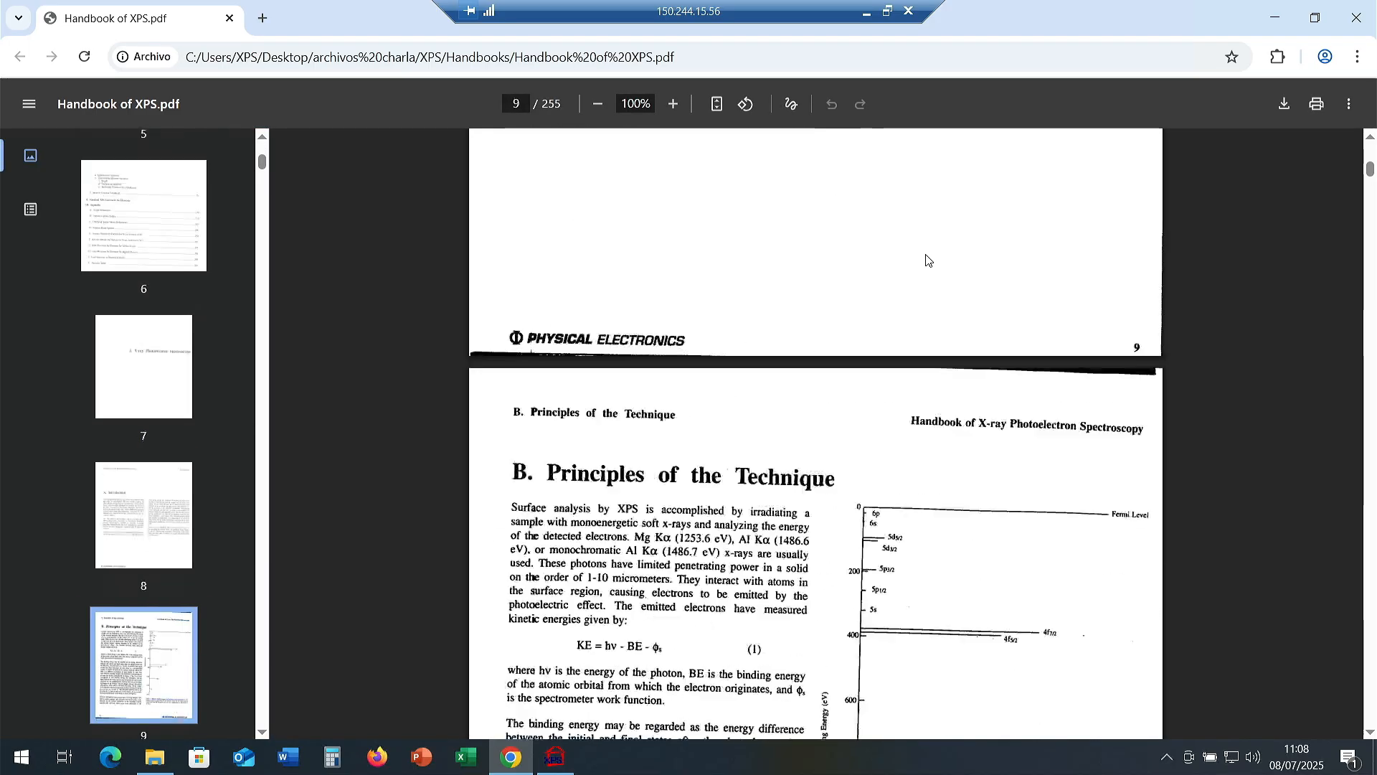
scroll(927, 258, "down", 20)
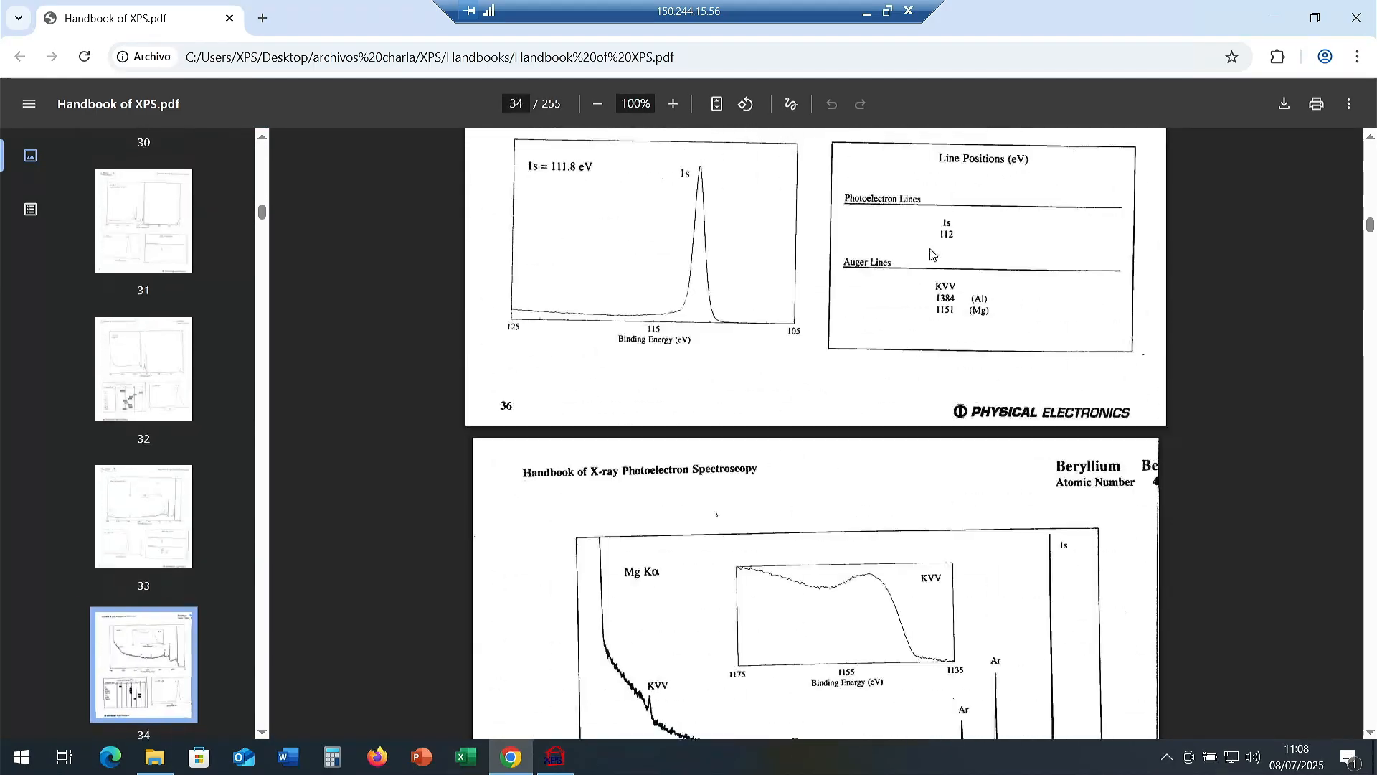
scroll(932, 254, "up", 6)
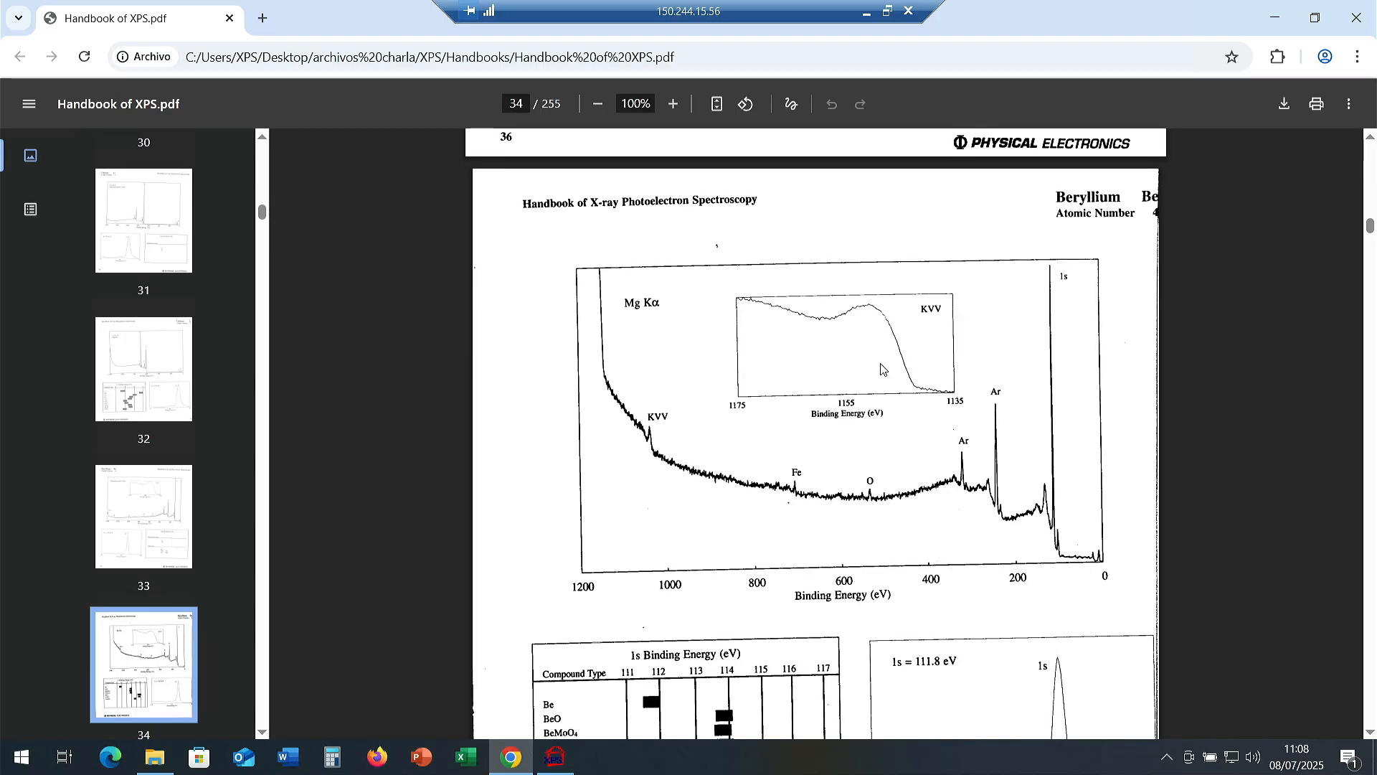
scroll(883, 369, "down", 5)
scroll(936, 355, "down", 12)
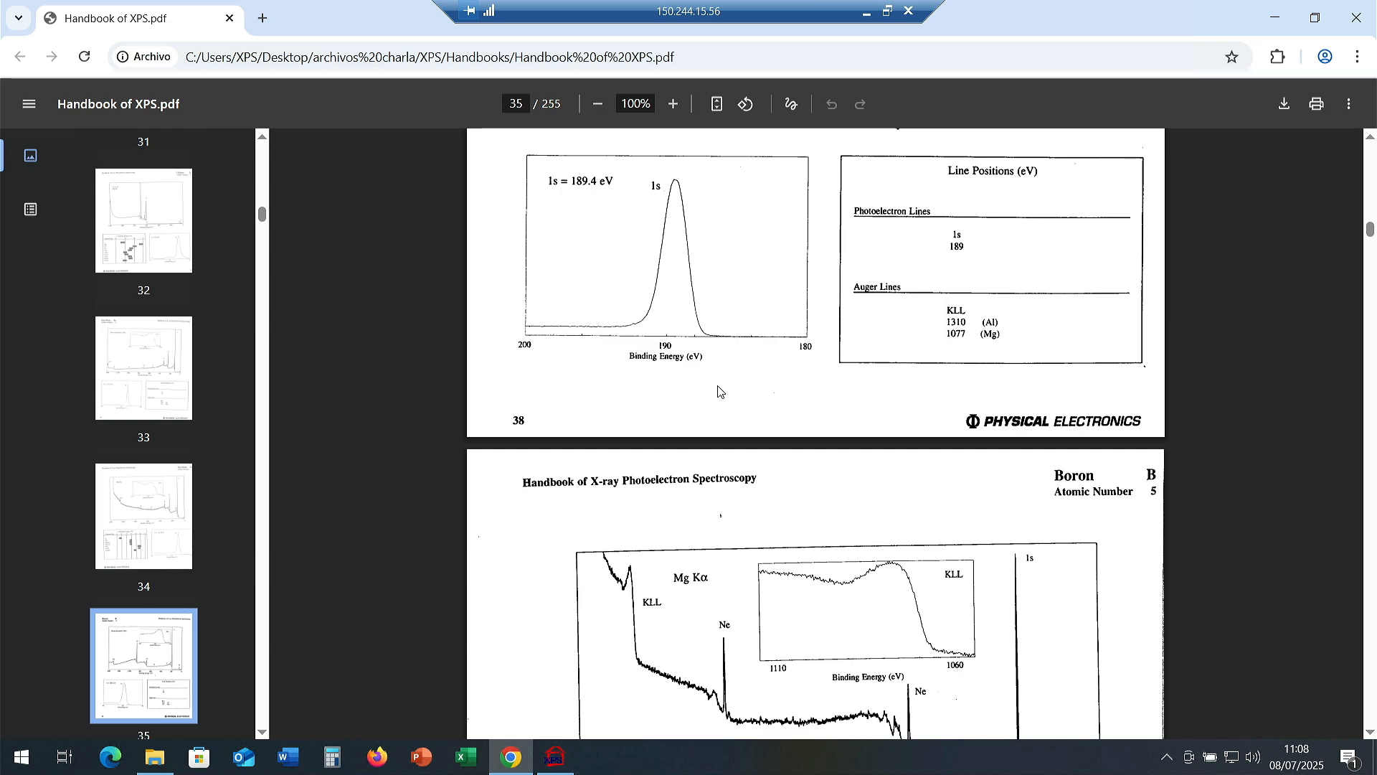
scroll(721, 391, "down", 3)
left_click(1355, 17)
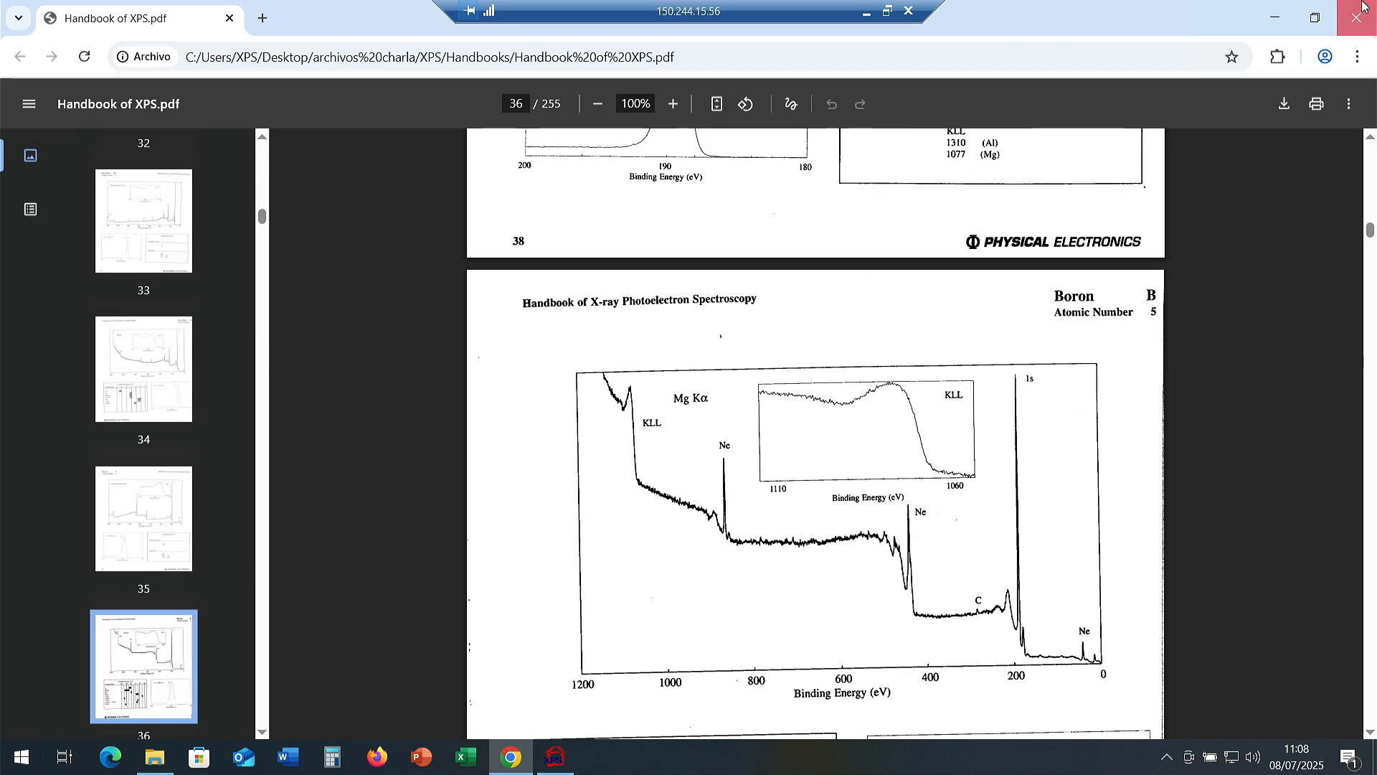
From the Utilidades folder in XPS, open the CASA XPS en 4 teclas PDF, read through its instructions and close it.
left_click(375, 63)
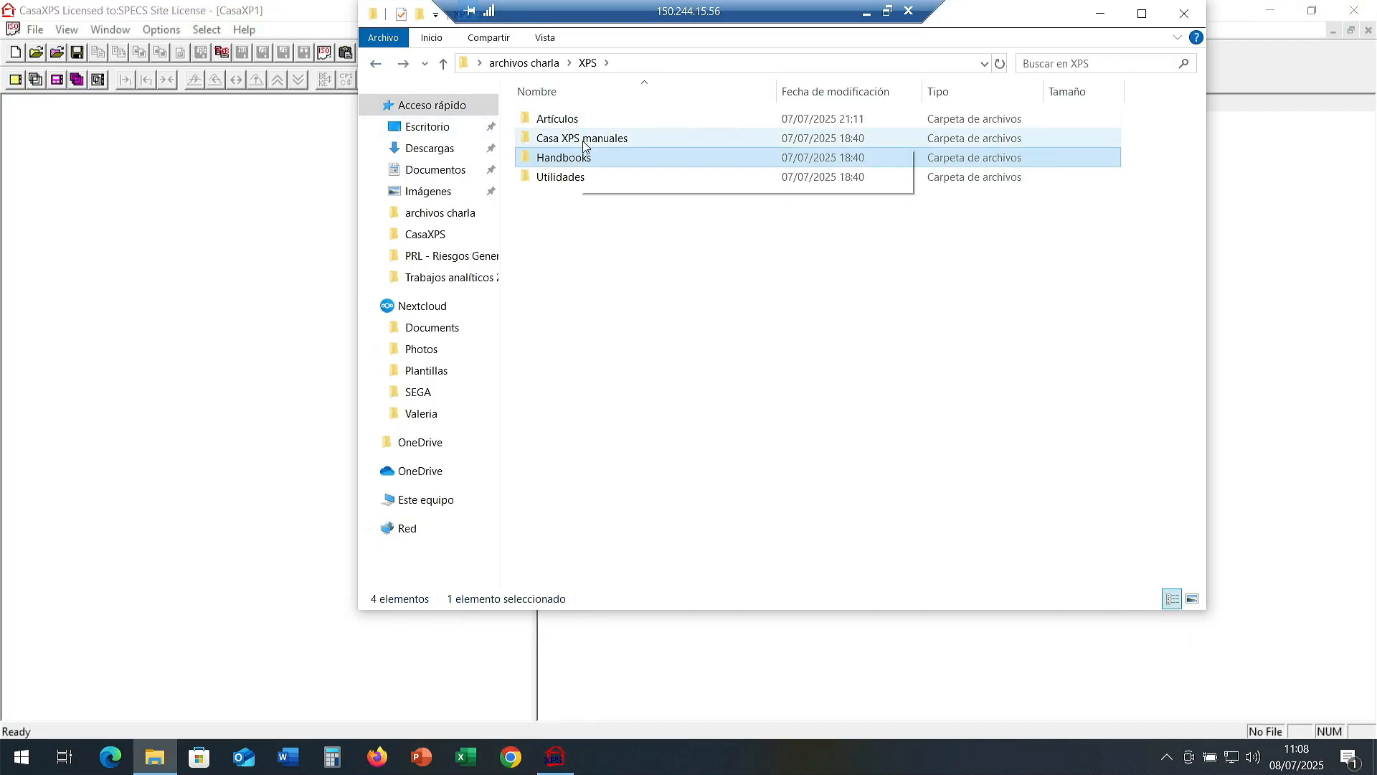
double_click(567, 179)
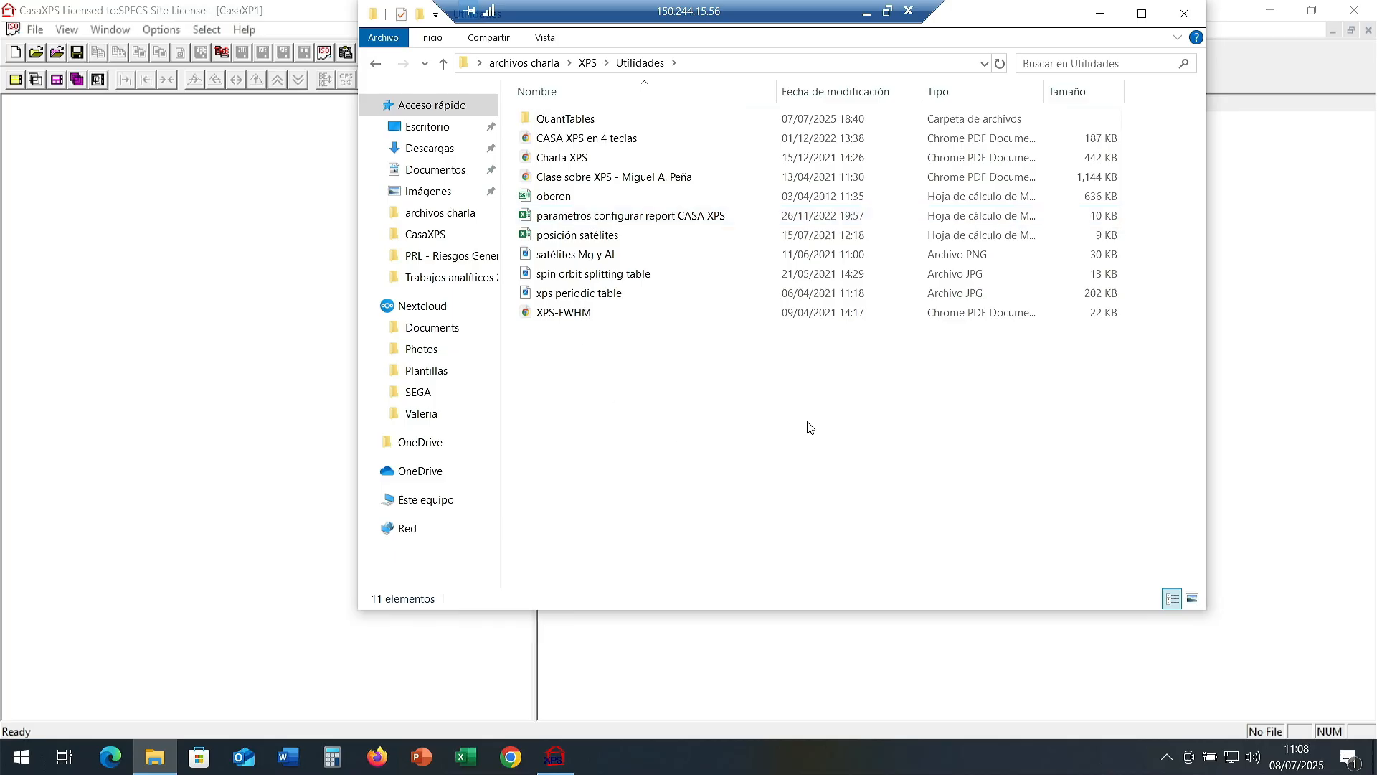
double_click(606, 141)
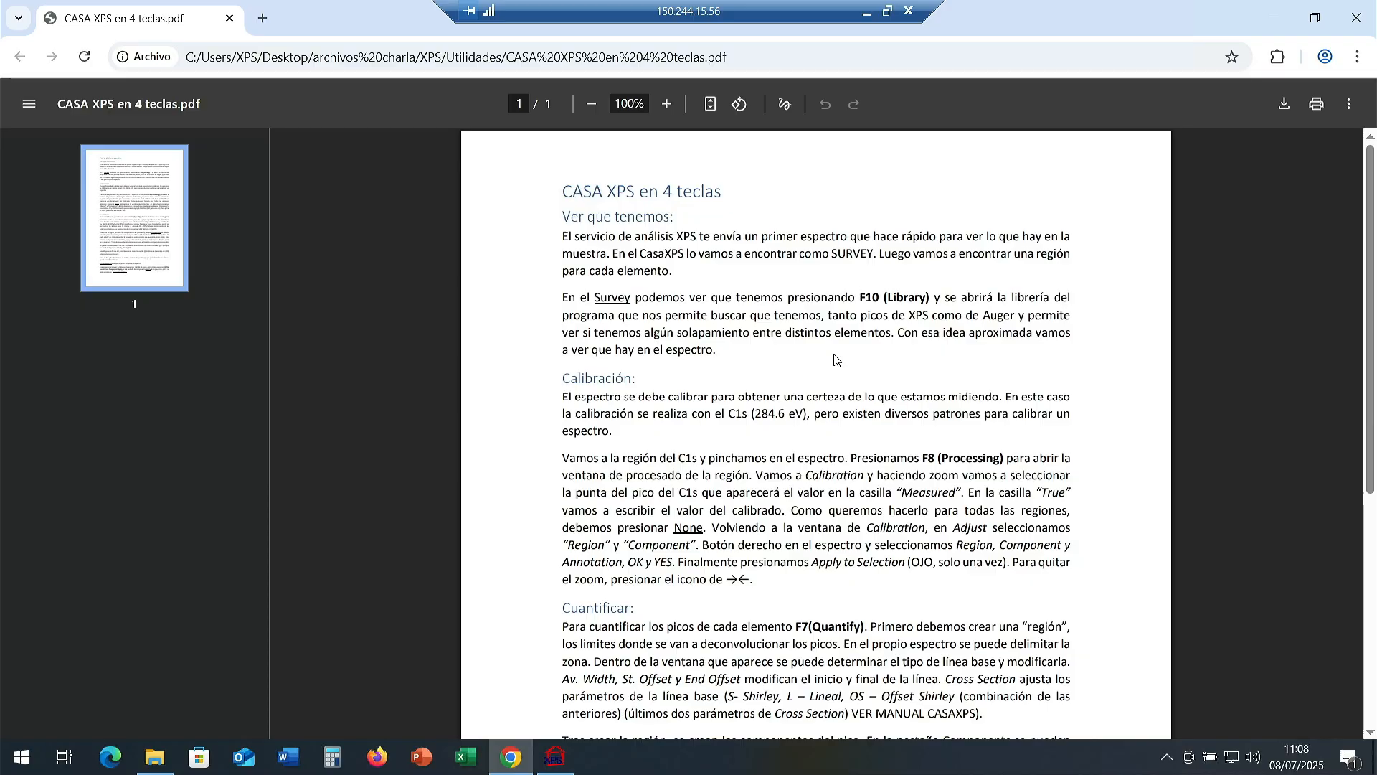
scroll(834, 359, "down", 3)
scroll(856, 316, "down", 3)
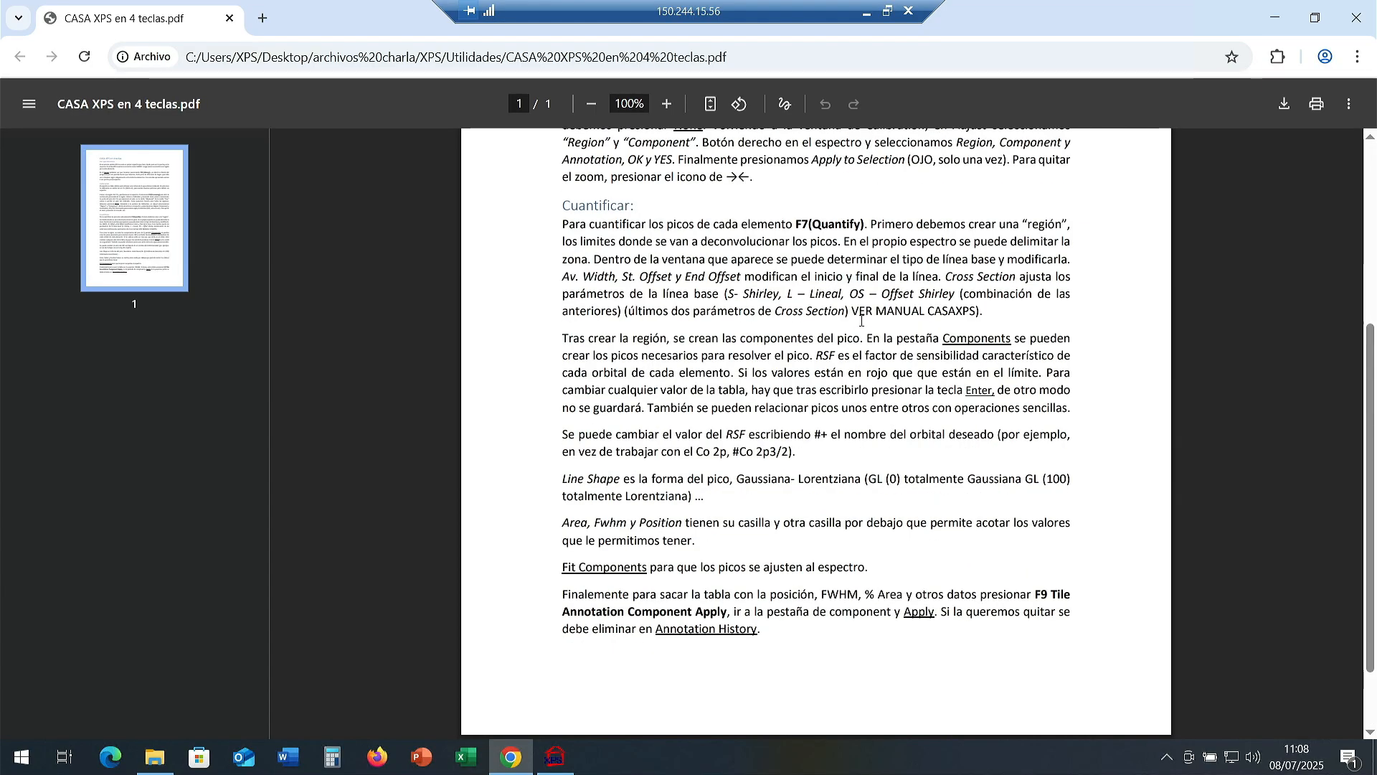
scroll(862, 321, "up", 6)
left_click(1356, 18)
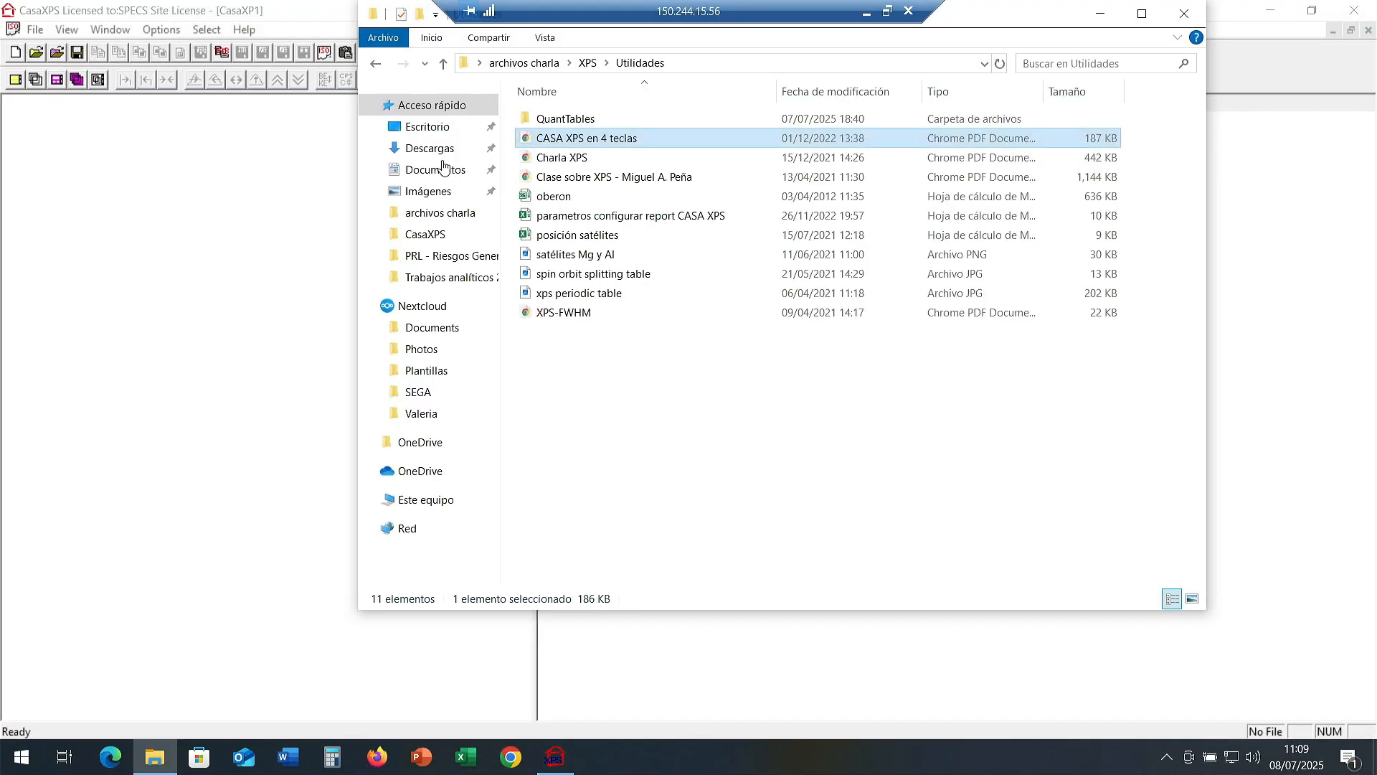
Open the oberon workbook for editing and enter C, O, Si and N as elements 1 to 4 on the Composición Elemental sheet.
double_click(564, 198)
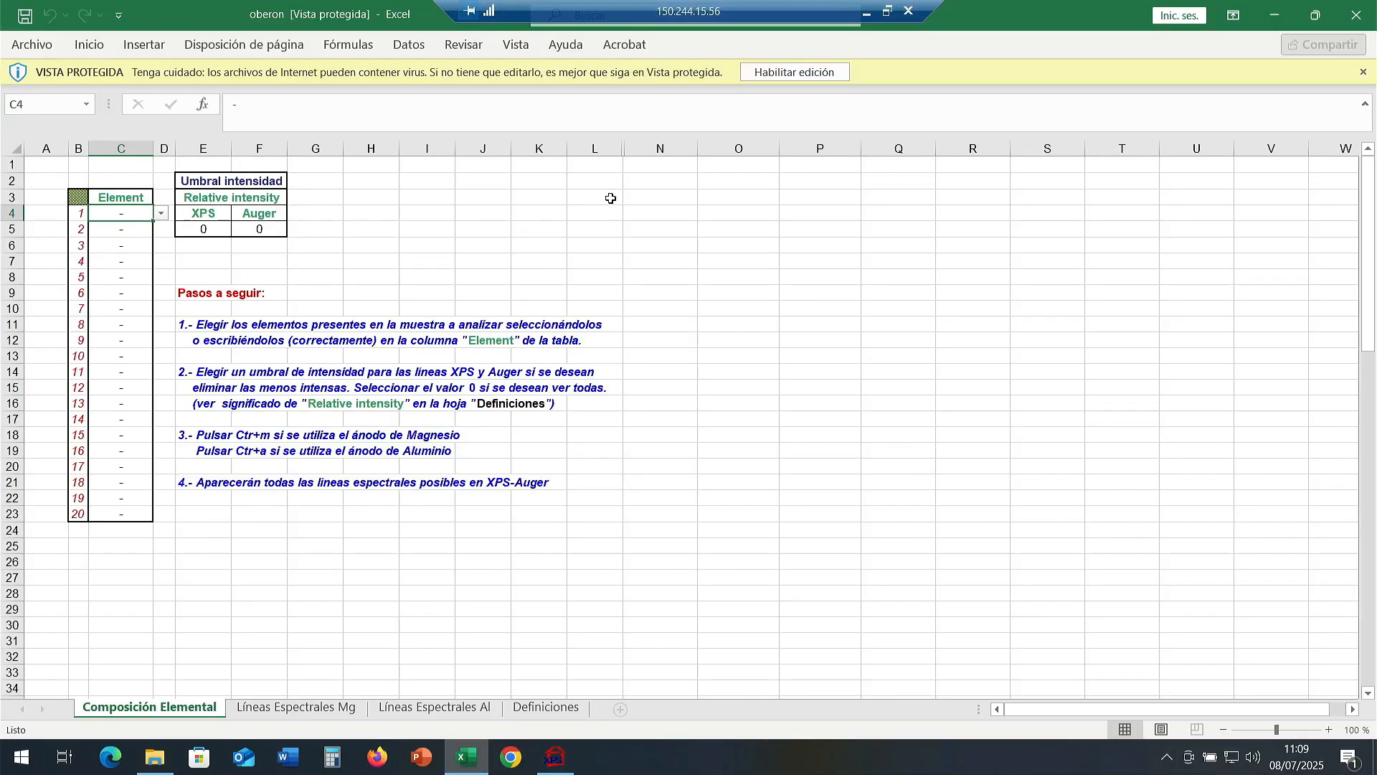
left_click(789, 73)
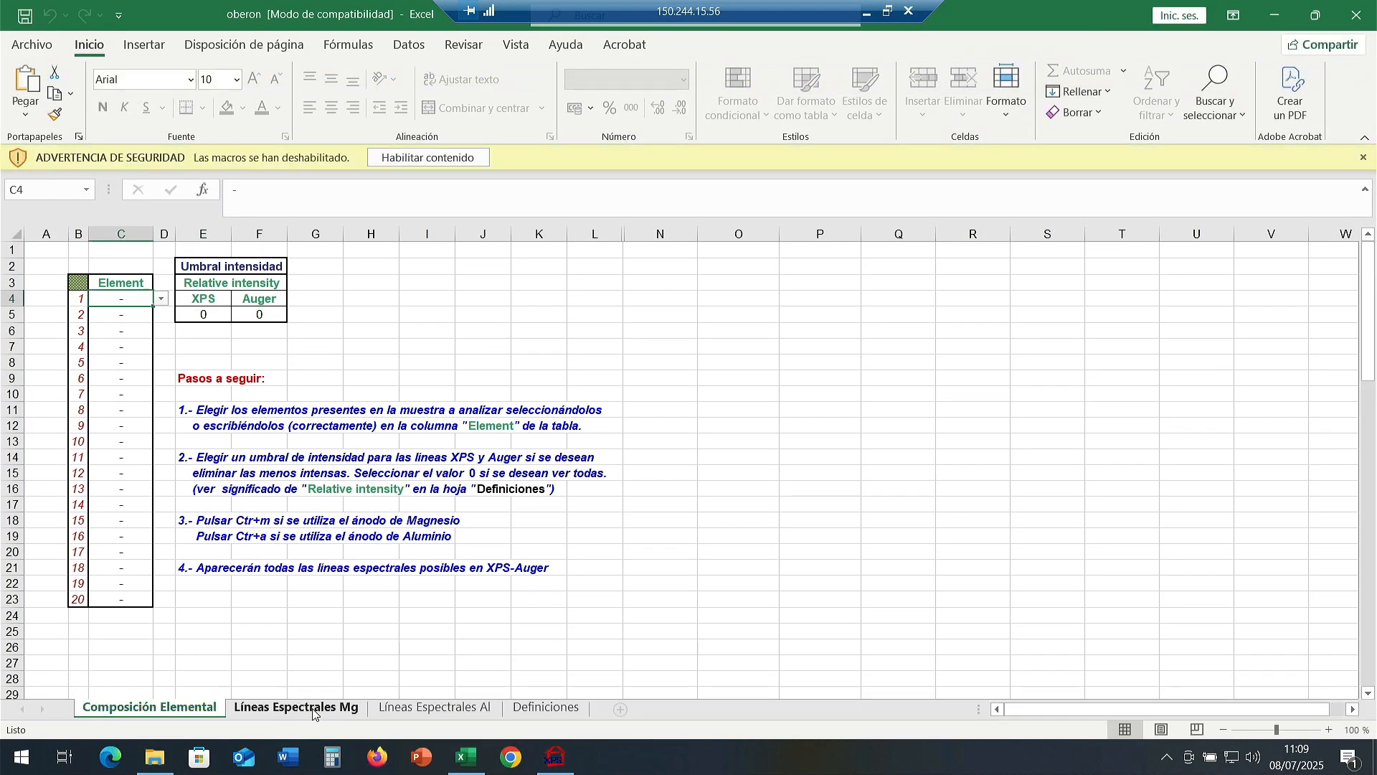
left_click(131, 298)
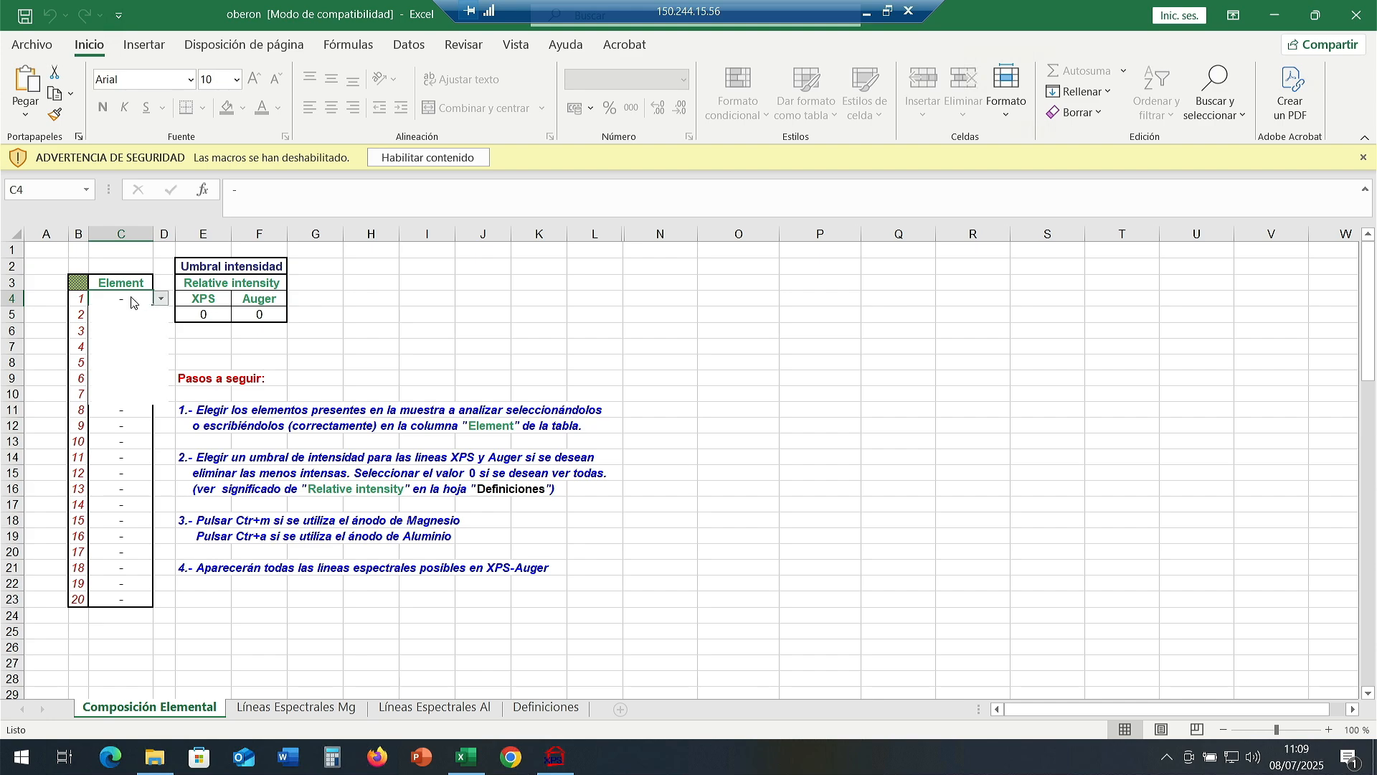
left_click(131, 299)
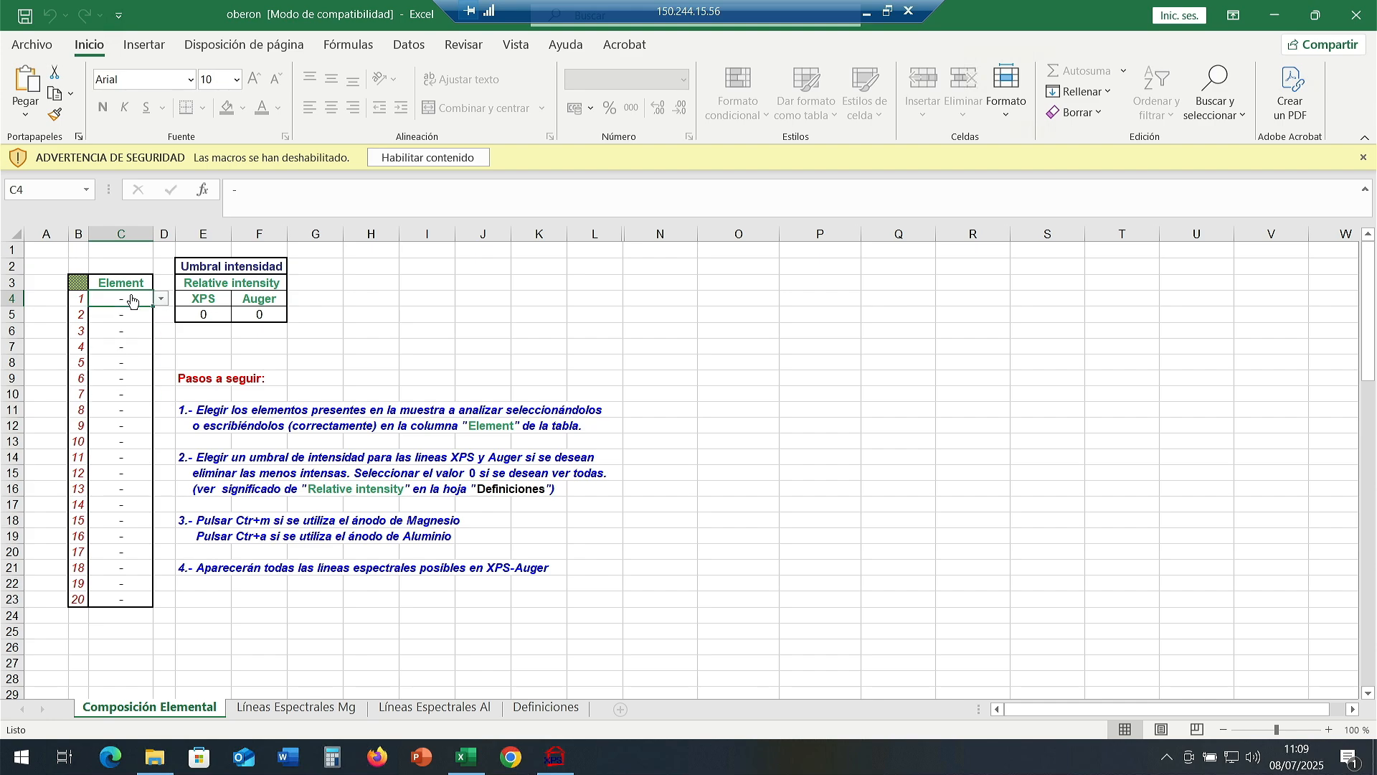
type("C")
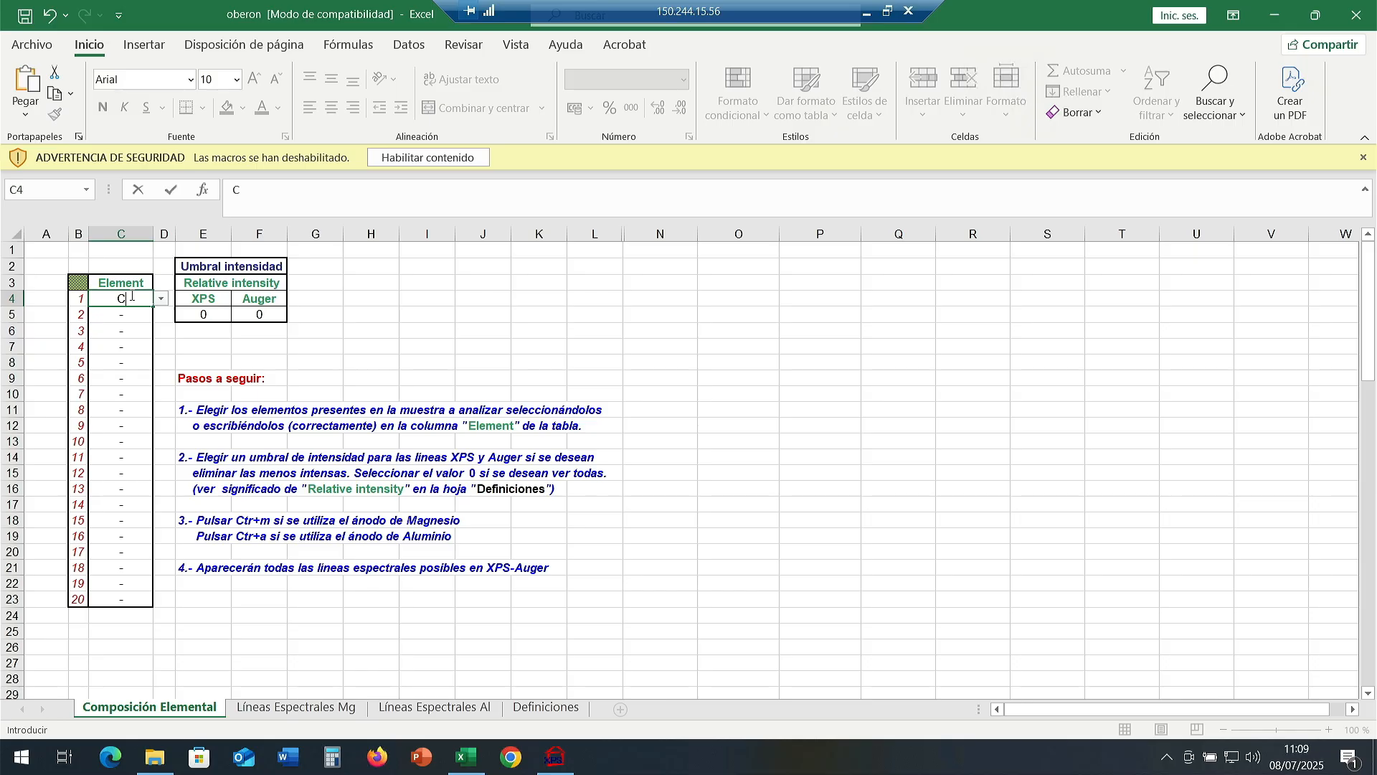
key("Return")
type("O")
key("Return")
type("Si")
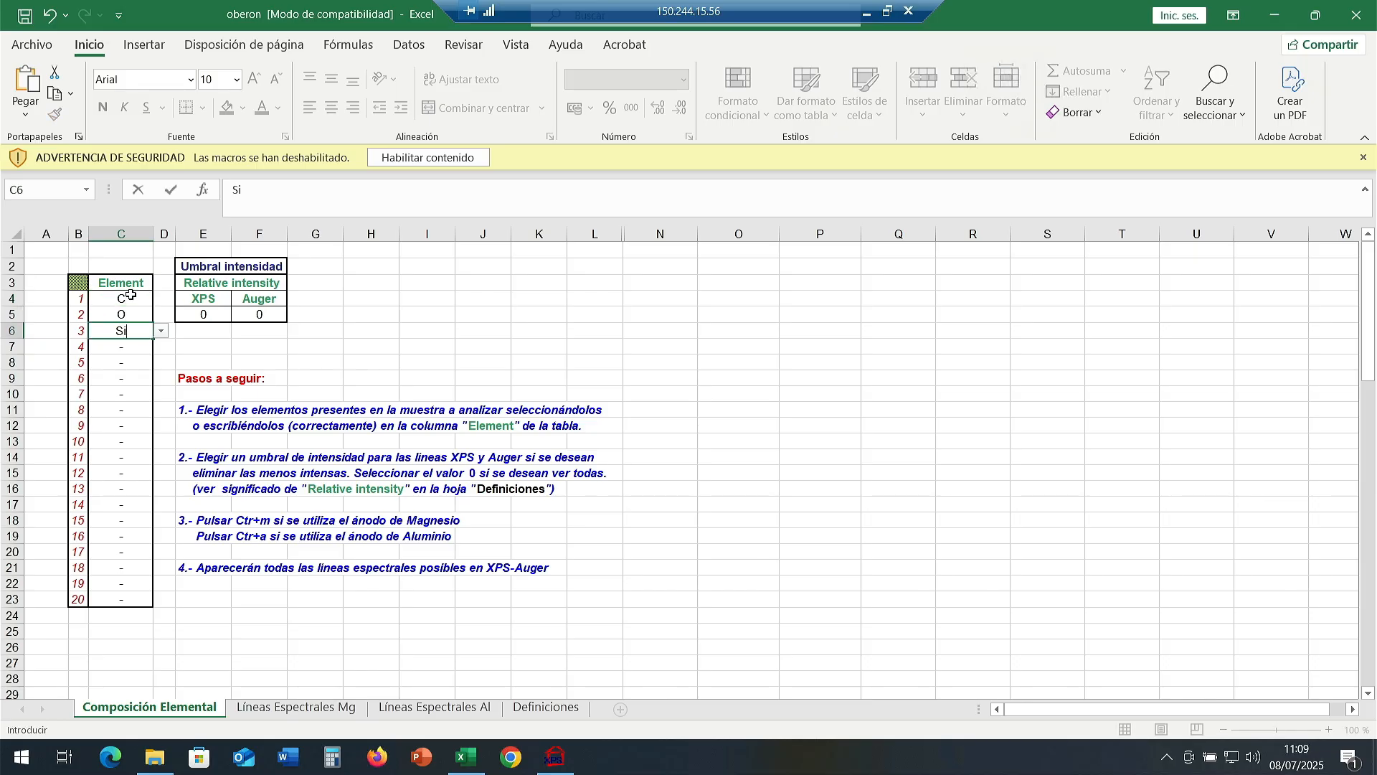
key("Return")
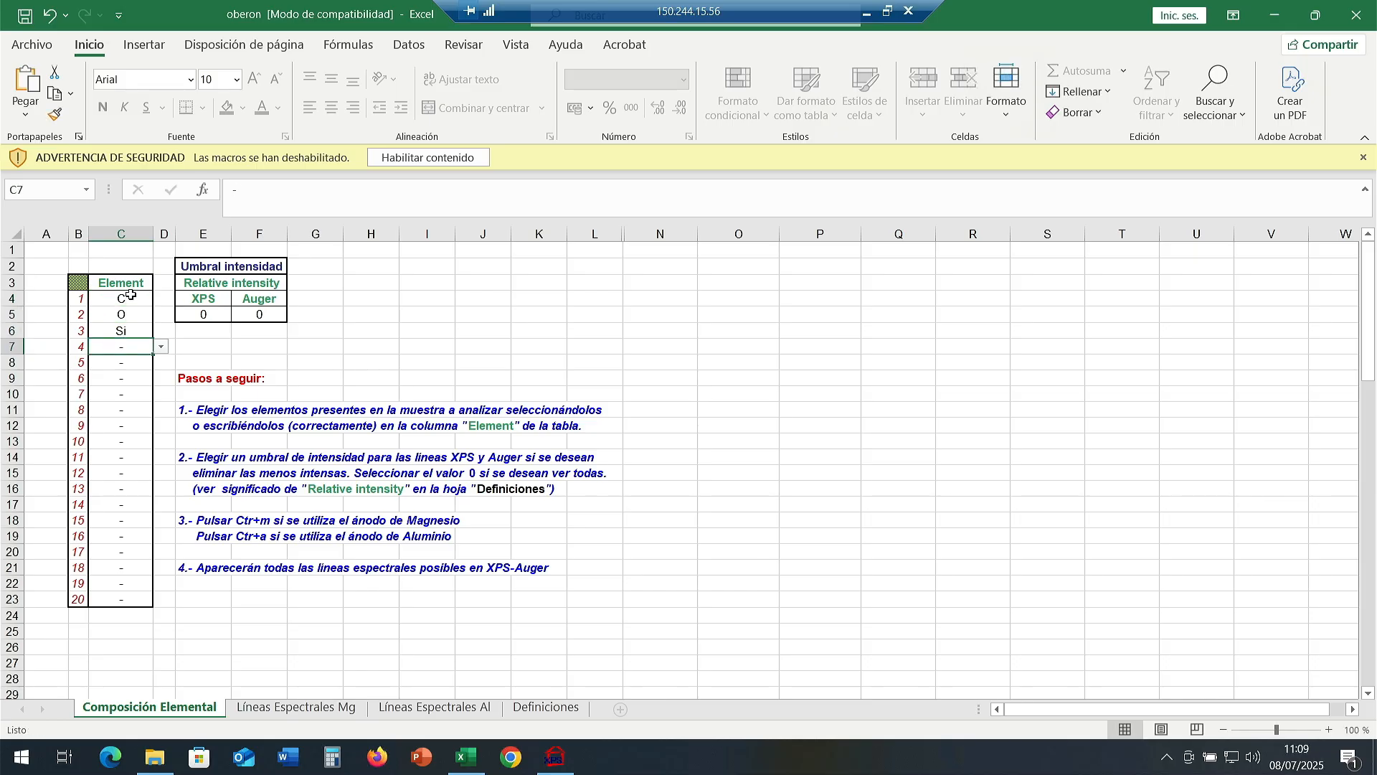
type("N")
key("Return")
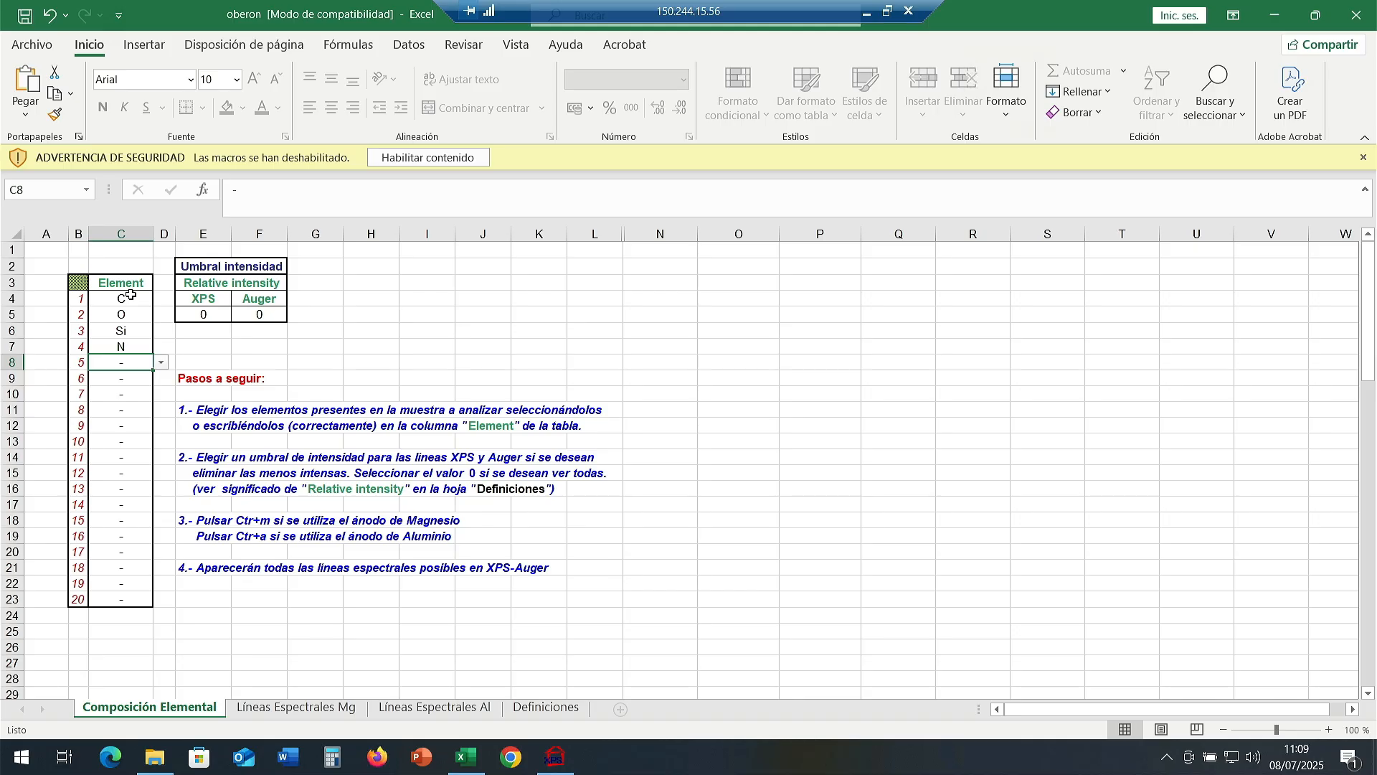
Enable the workbook's macros and generate the XPS and Auger spectral lines for the aluminium anode.
key("ctrl+o")
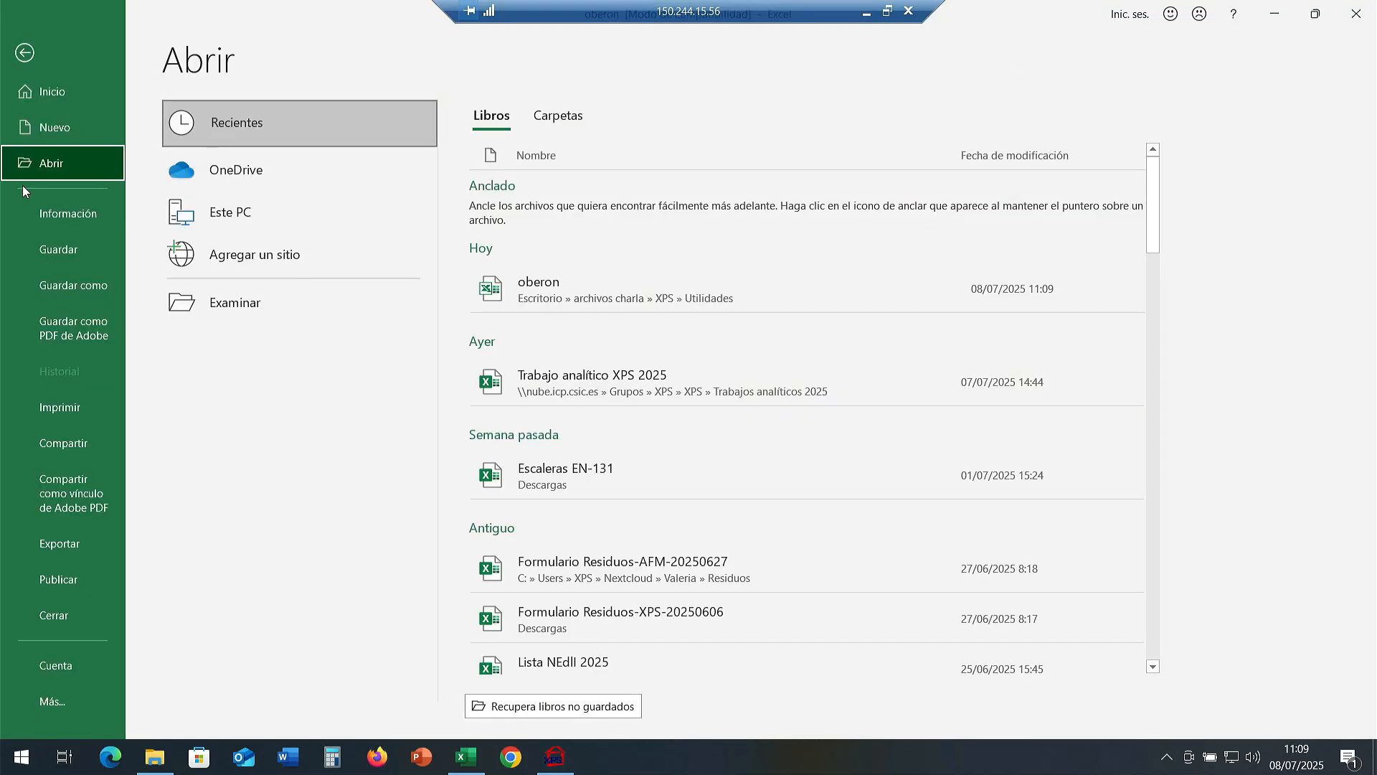
left_click(25, 53)
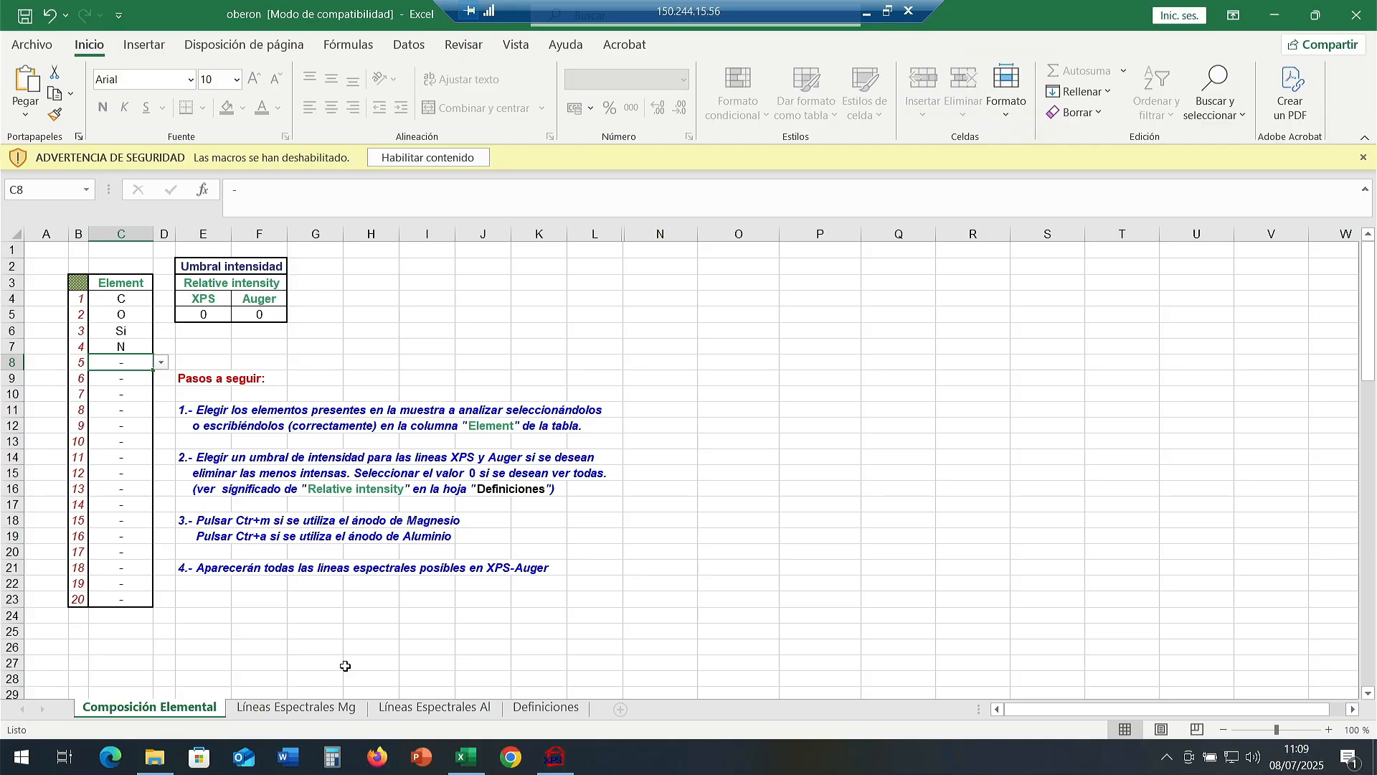
left_click(467, 158)
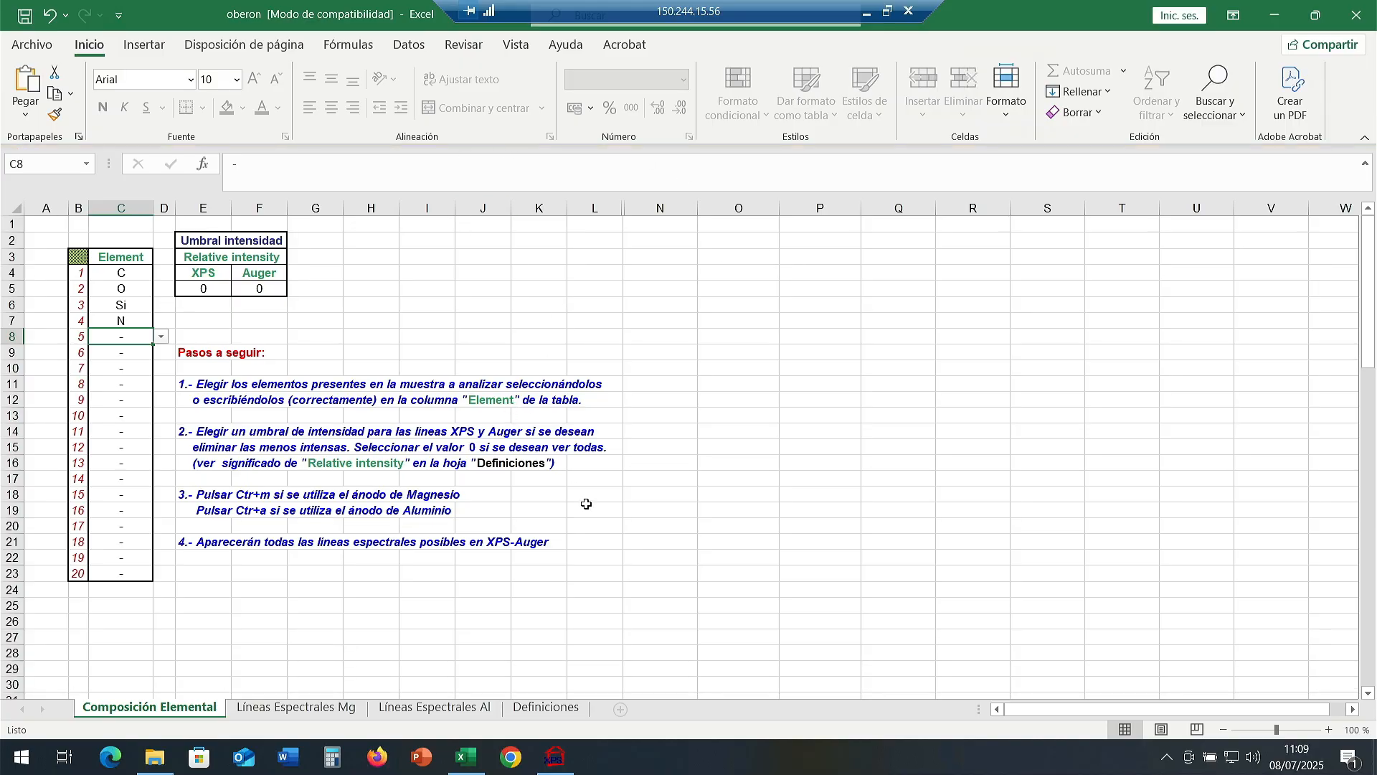
key("ctrl+a")
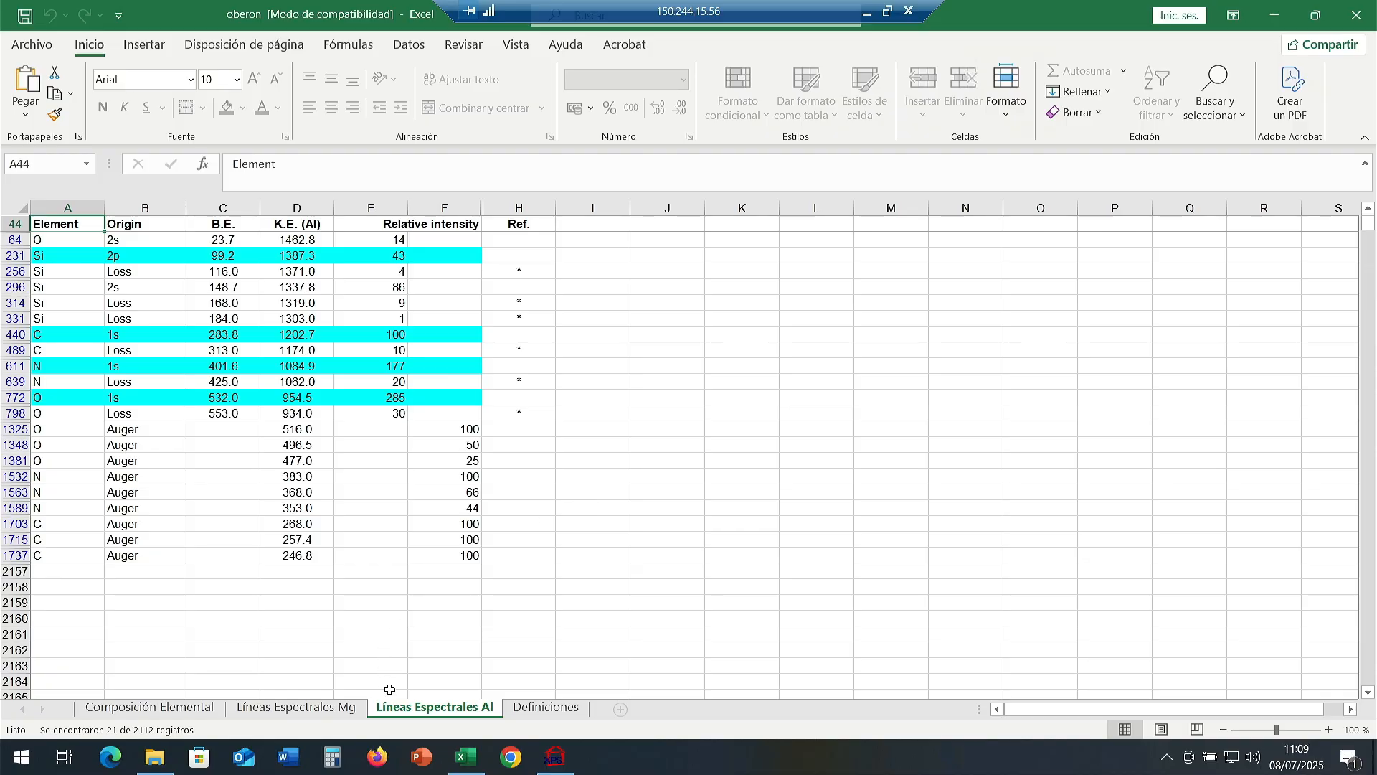
Compare the spectral lines on the Líneas Espectrales Mg sheet with those on the Líneas Espectrales Al sheet.
left_click(295, 708)
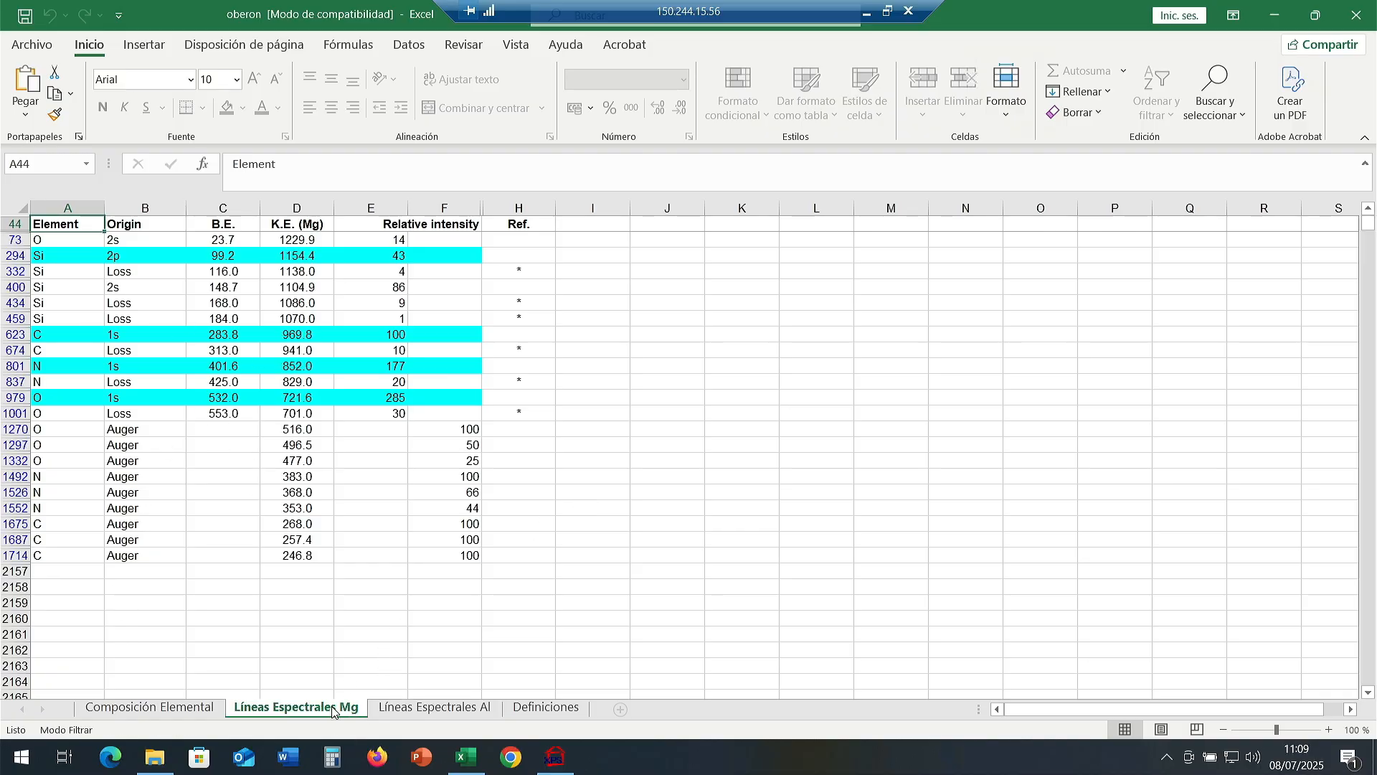
left_click(430, 707)
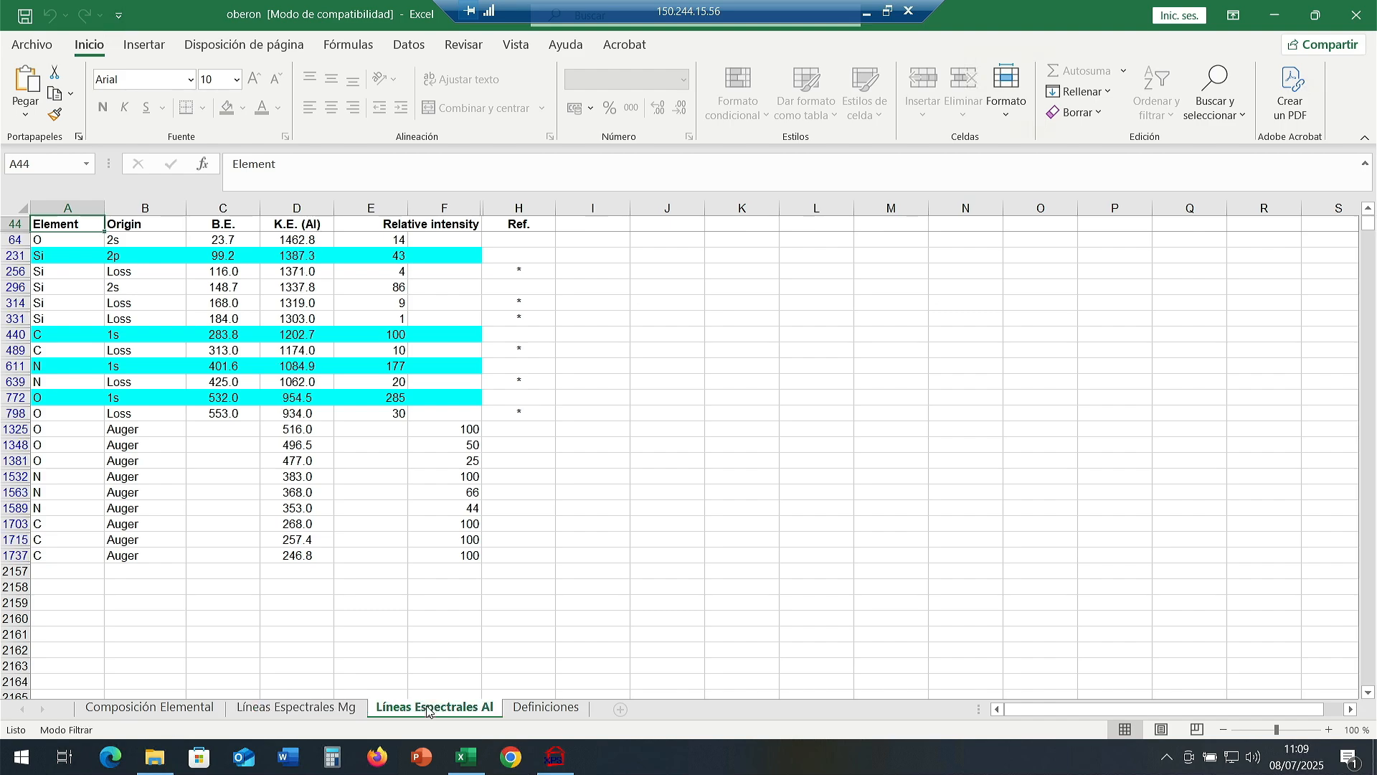
left_click(297, 693)
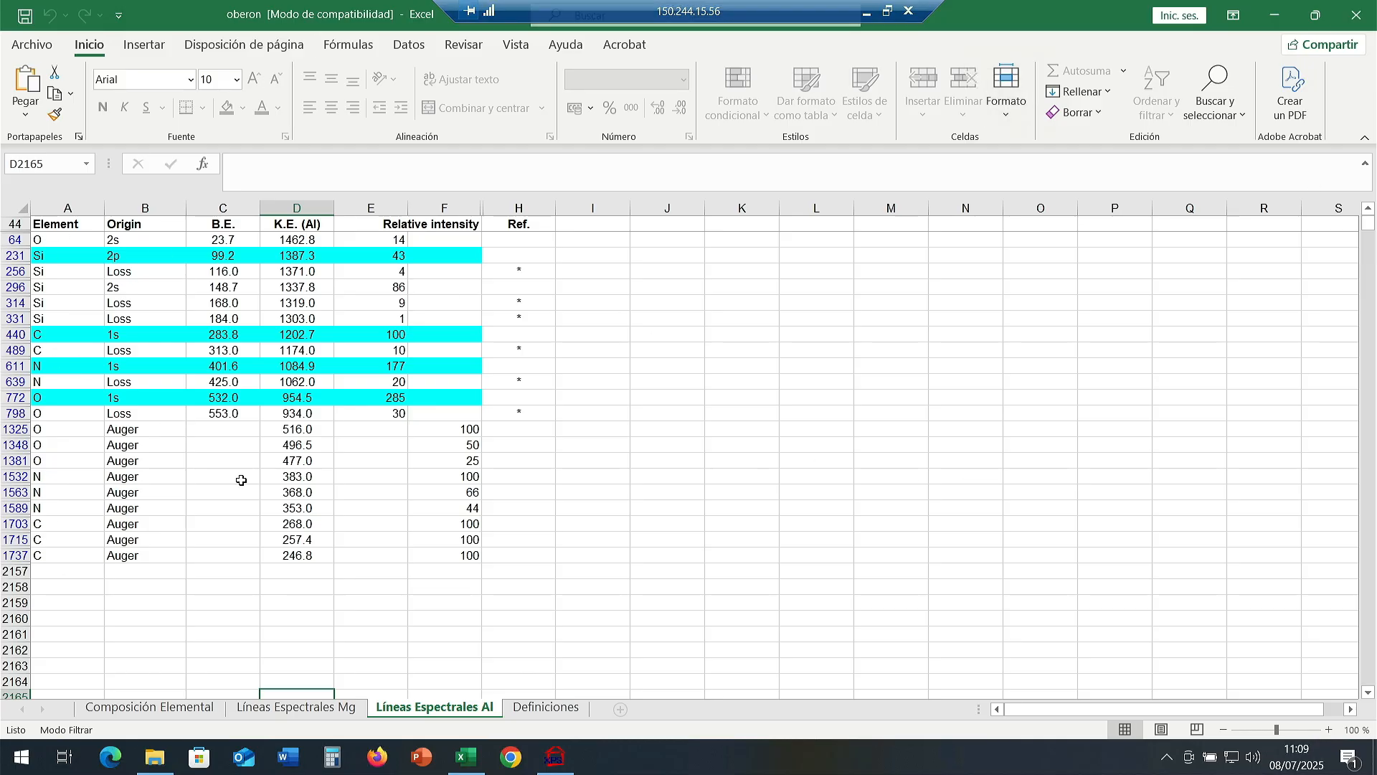
Close the oberon workbook without saving and open the posición satélites workbook for editing.
left_click(1359, 19)
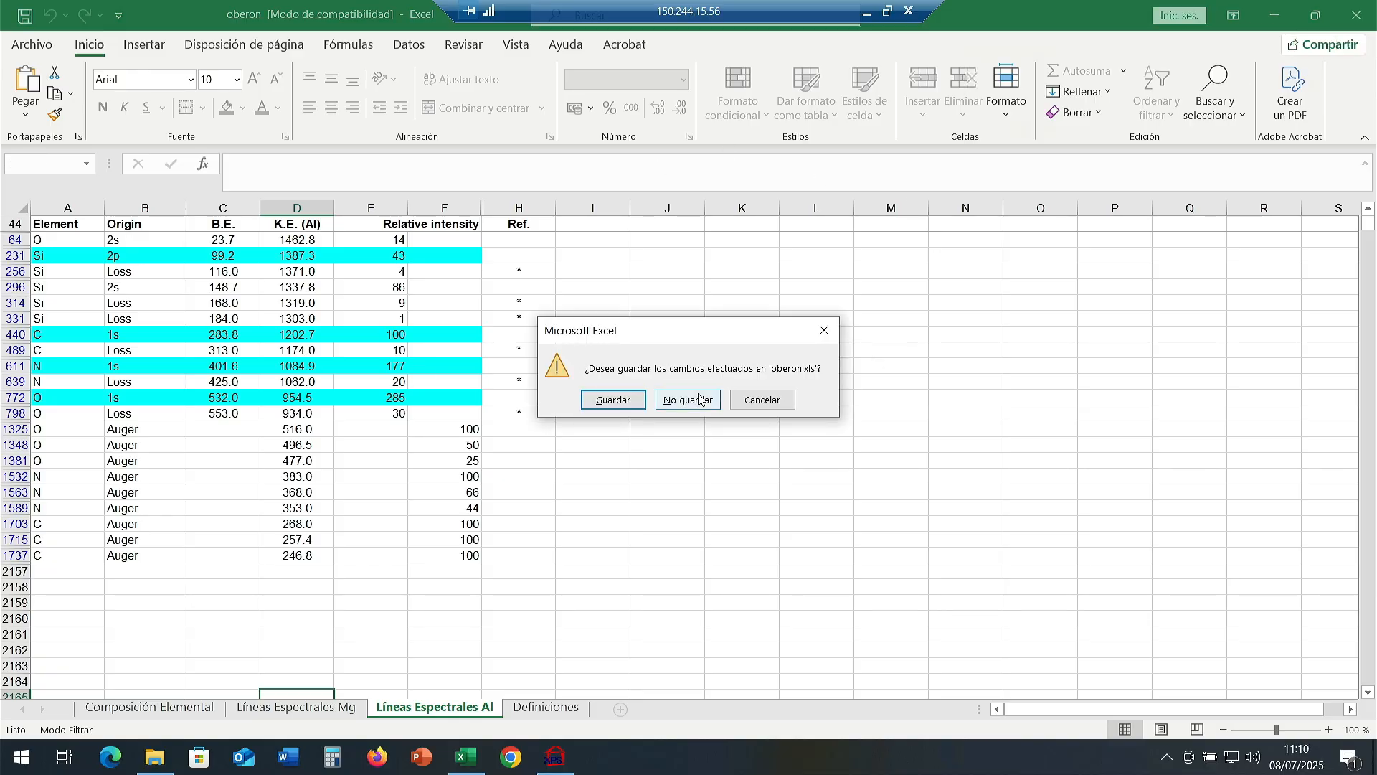
left_click(693, 403)
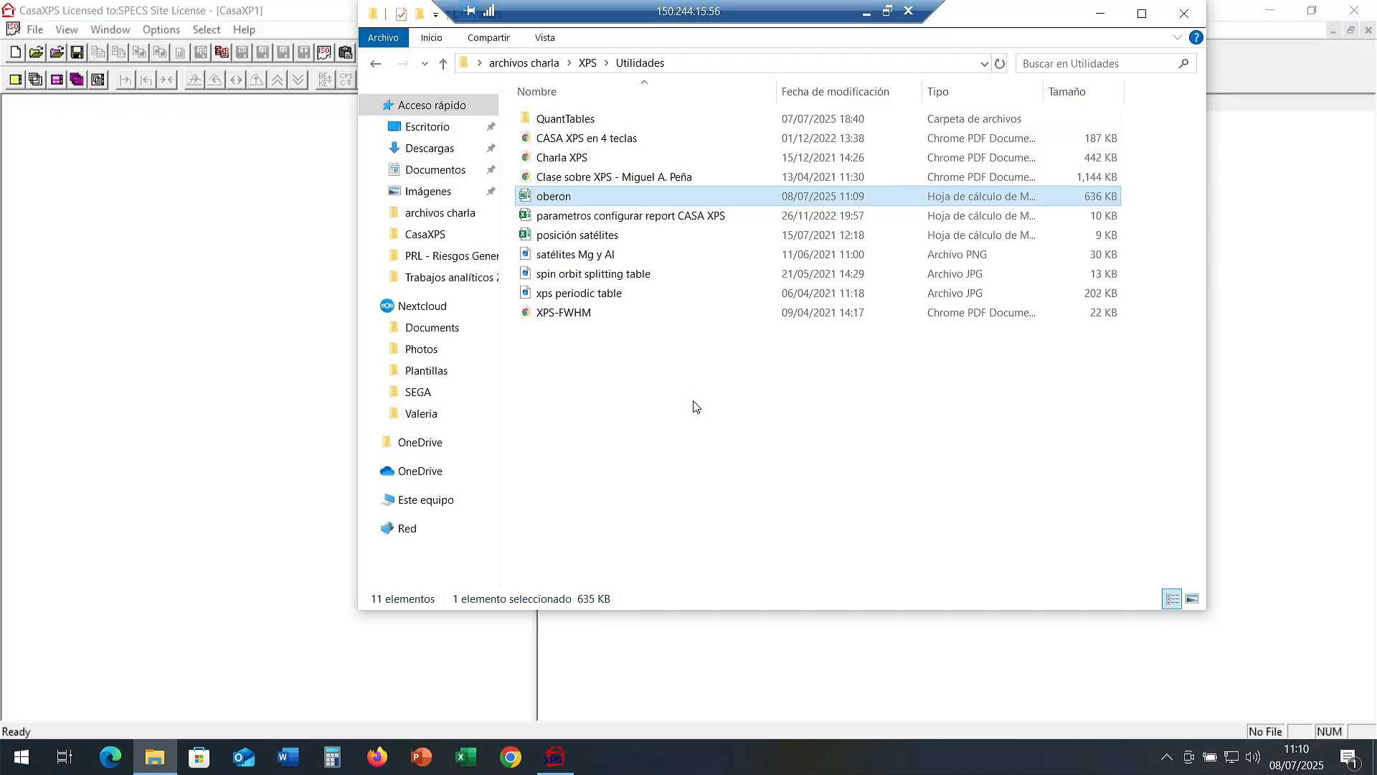
double_click(579, 235)
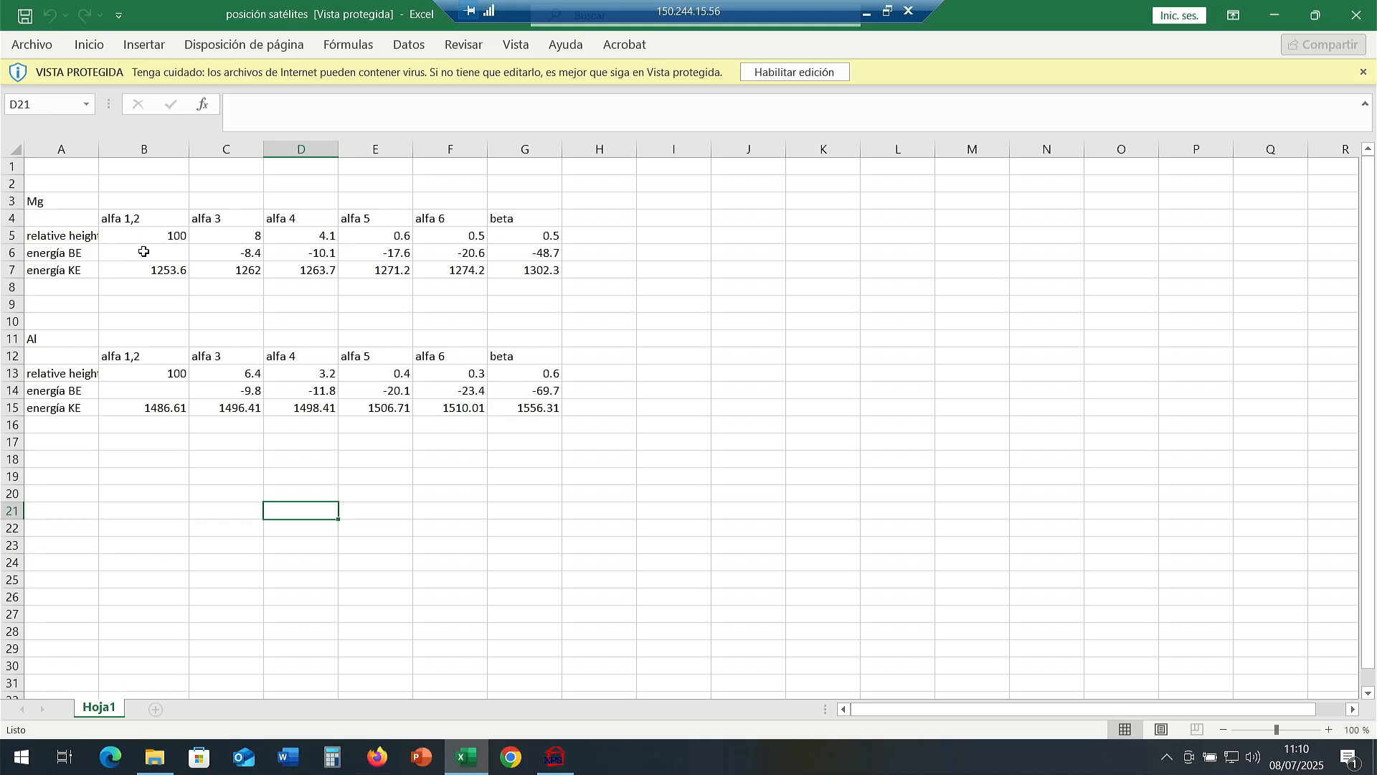
left_click(794, 71)
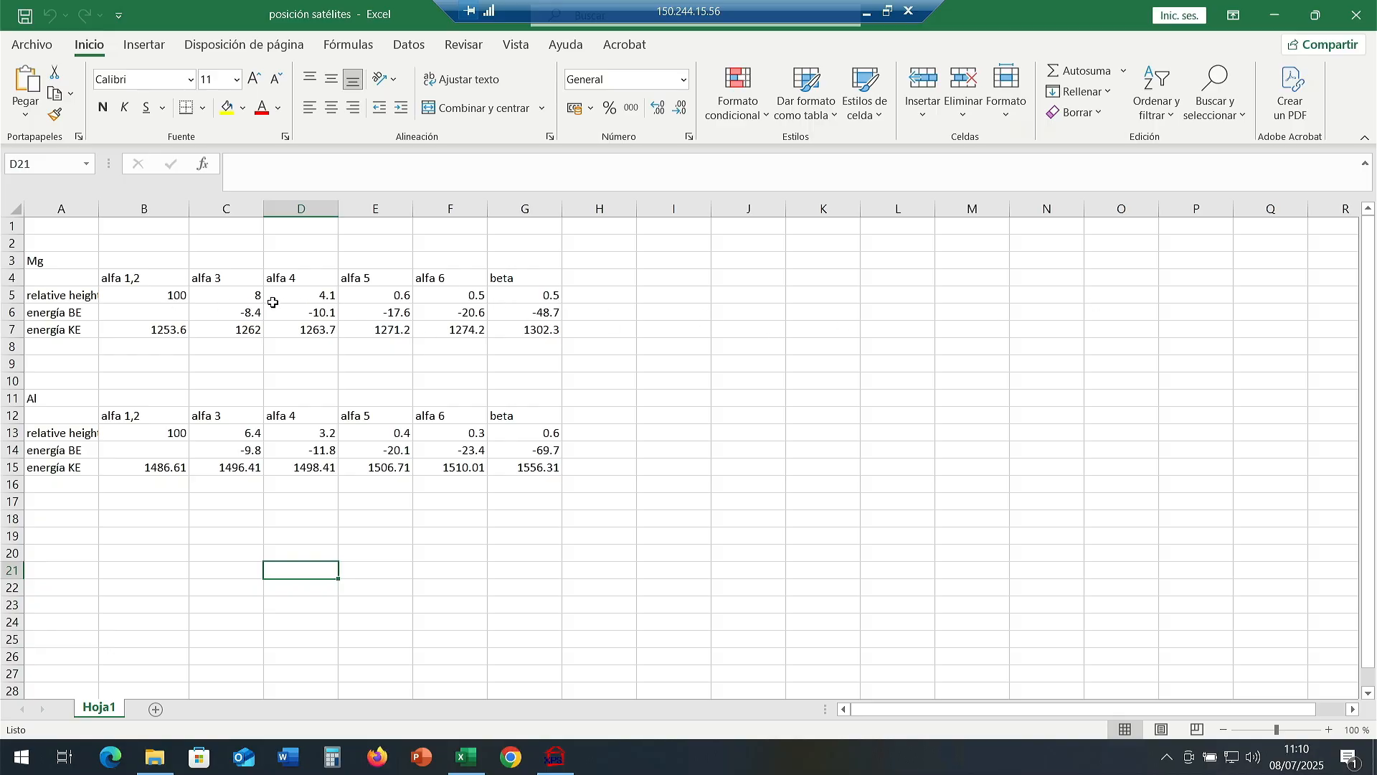
Calculate the Mg satellite positions for an alfa 1,2 energía BE of 484.2 in B6, and close the workbook without saving.
left_click(162, 310)
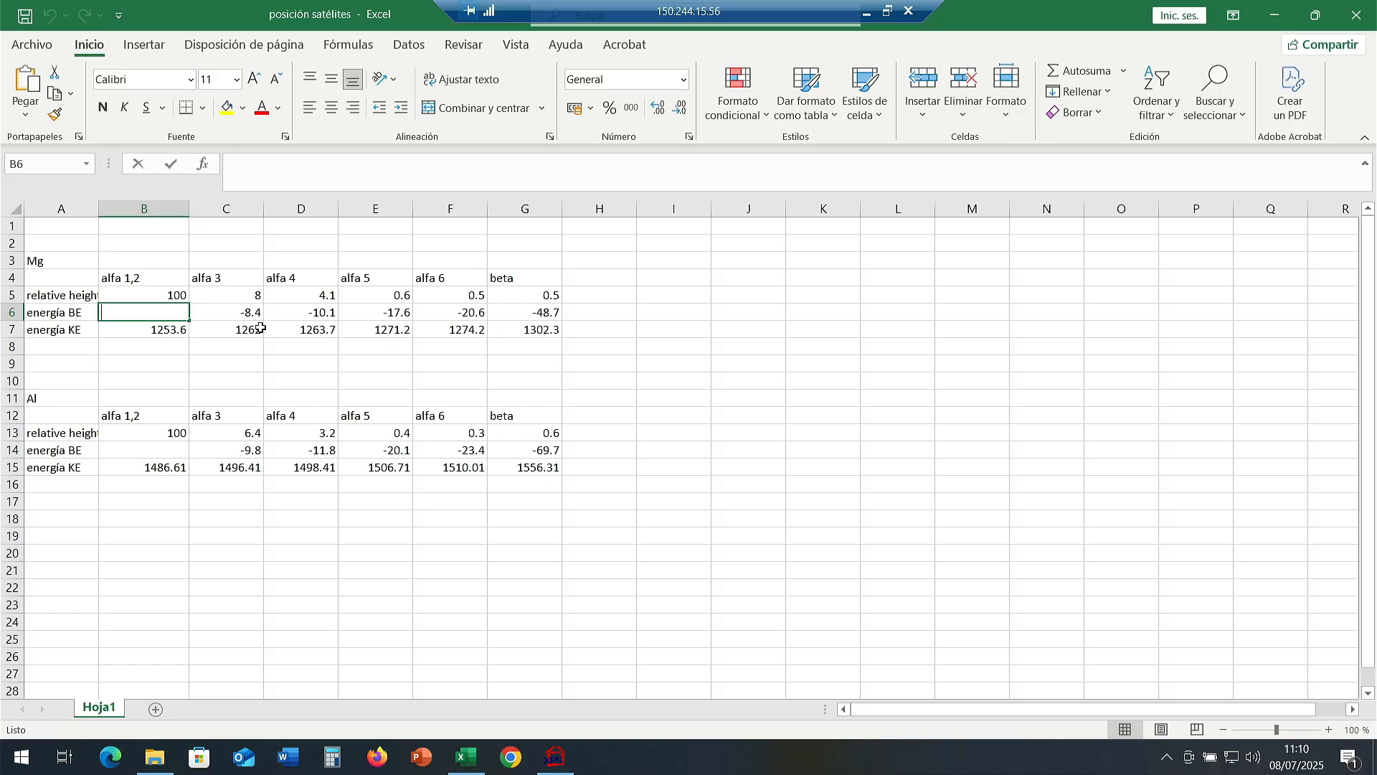
type("484")
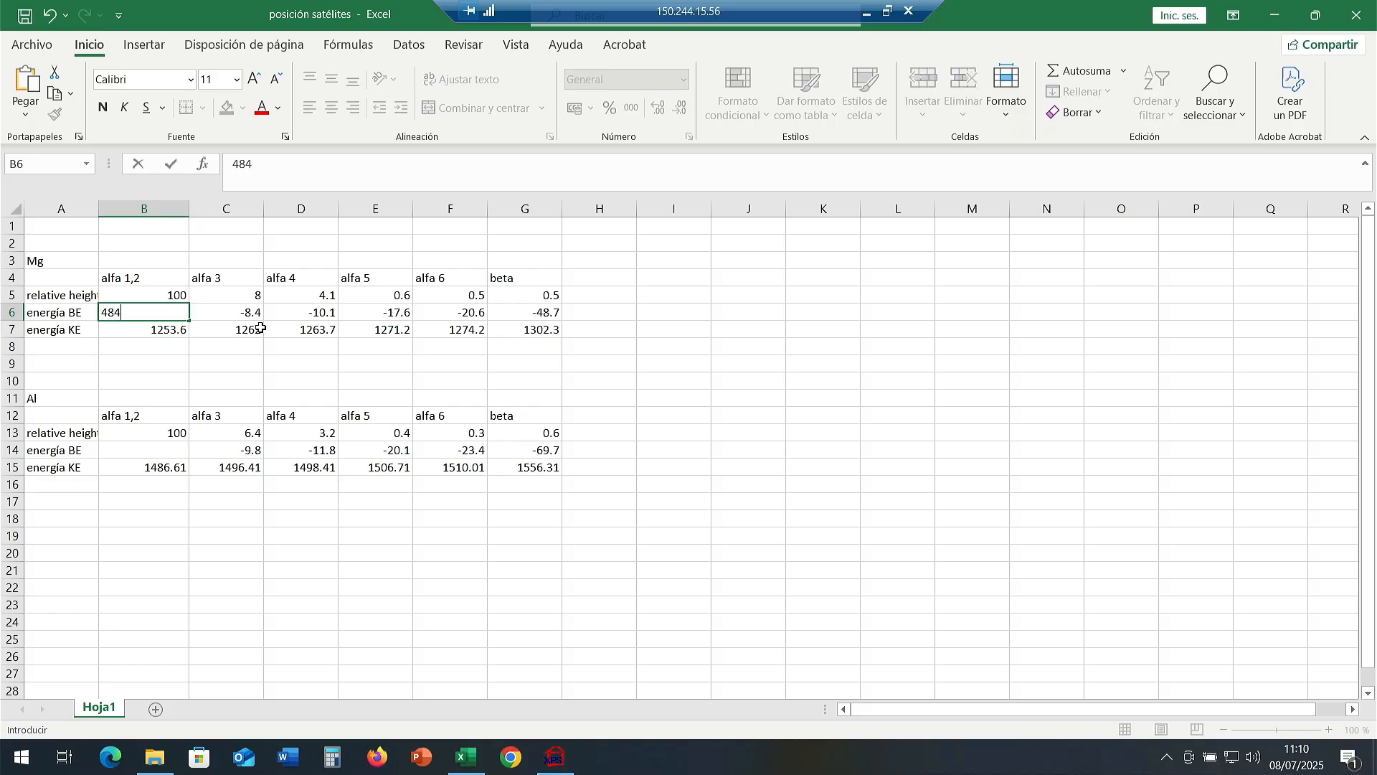
type(".2")
key("Return")
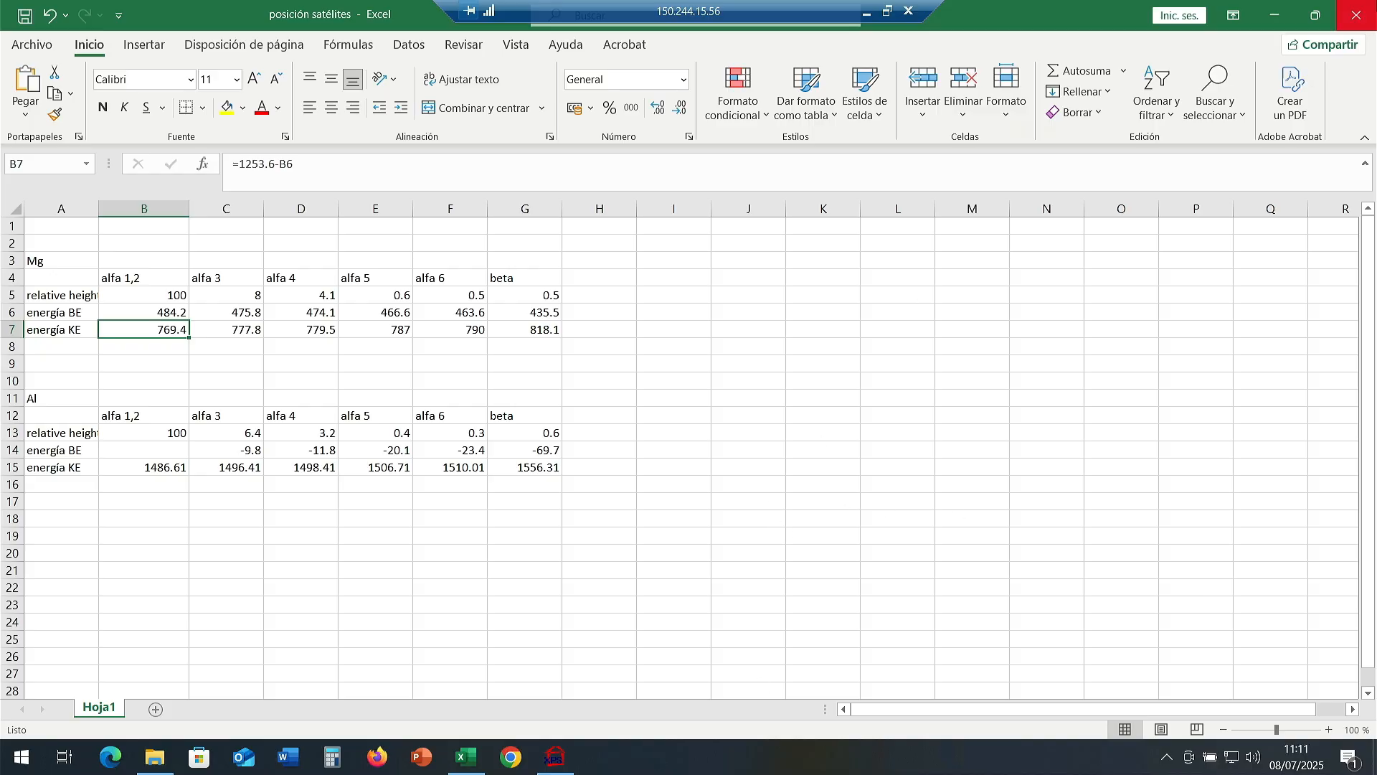
left_click(1370, 5)
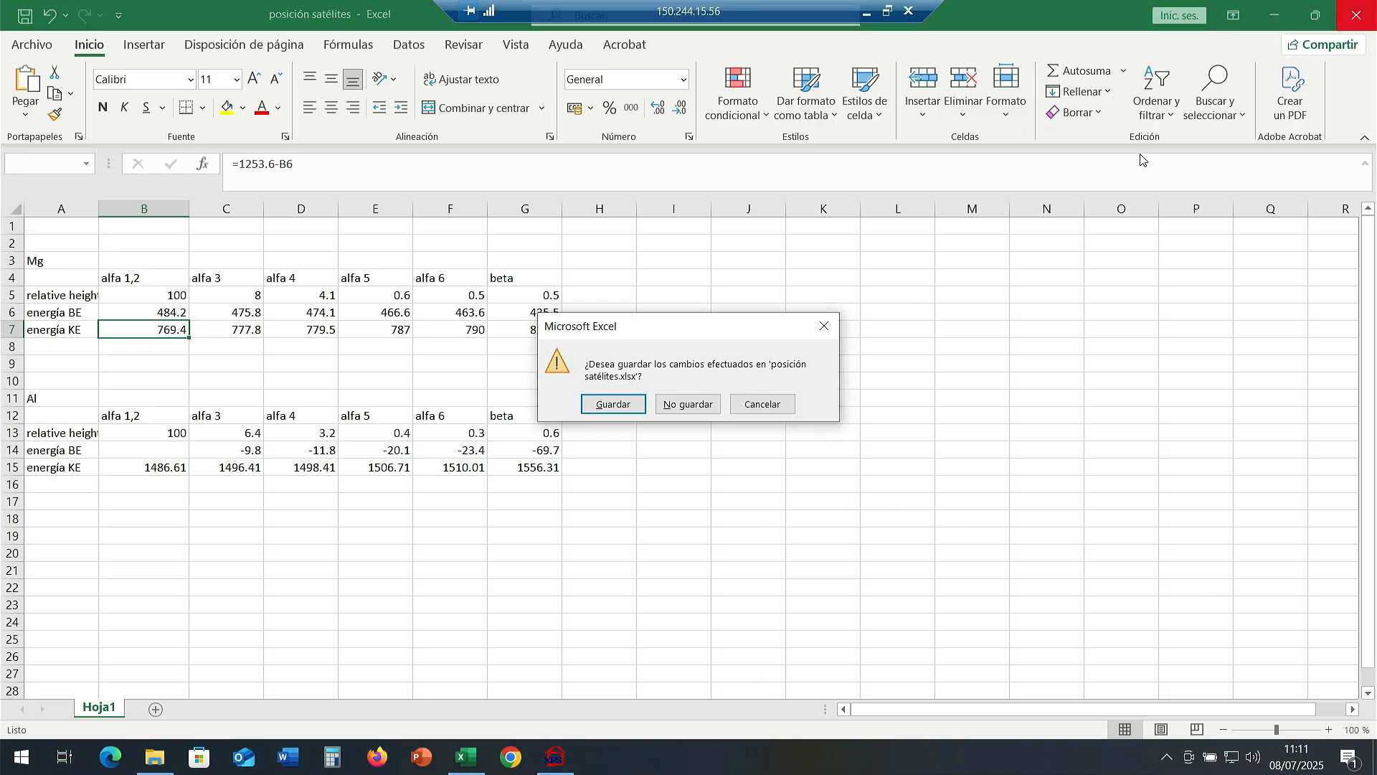
left_click(702, 406)
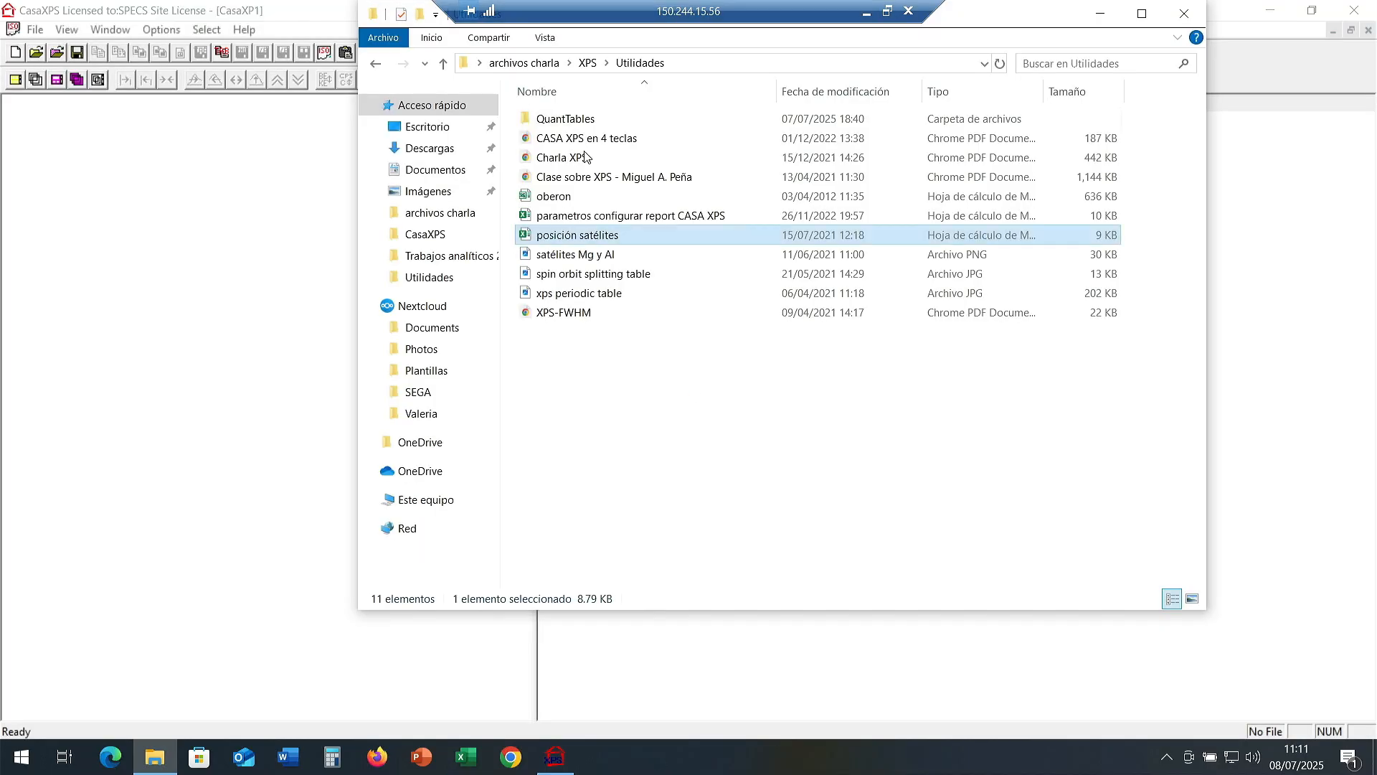
View the satélites Mg y Al image and the spin orbit splitting table image, closing each one.
double_click(588, 255)
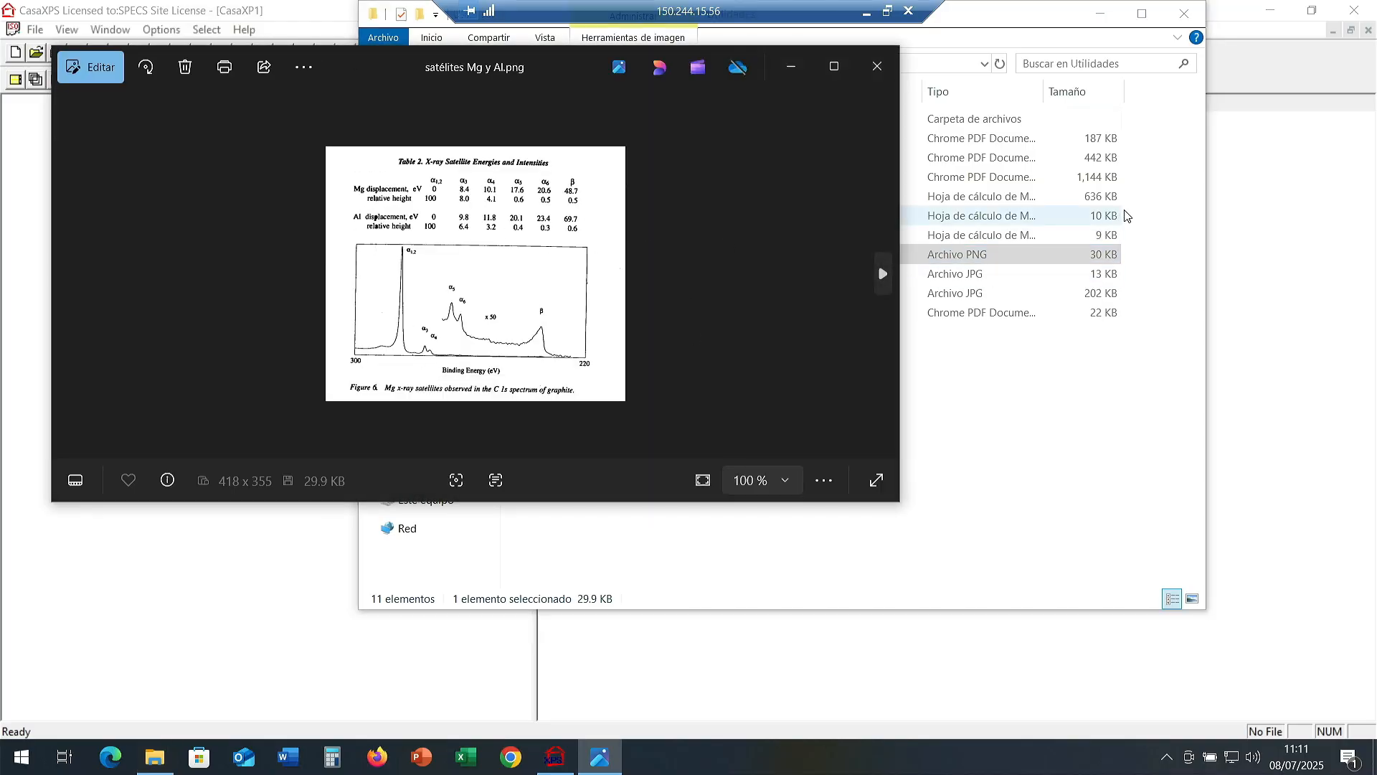
left_click(878, 65)
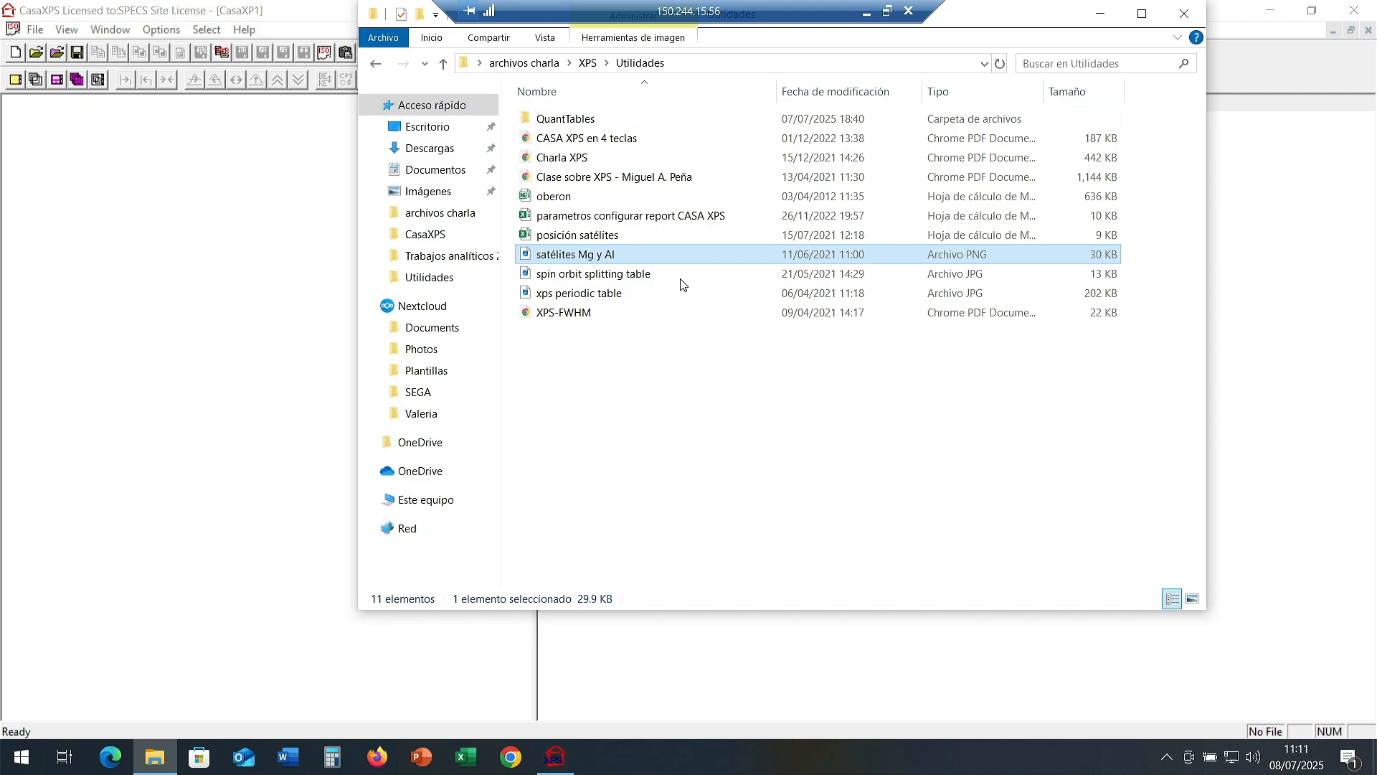
double_click(587, 274)
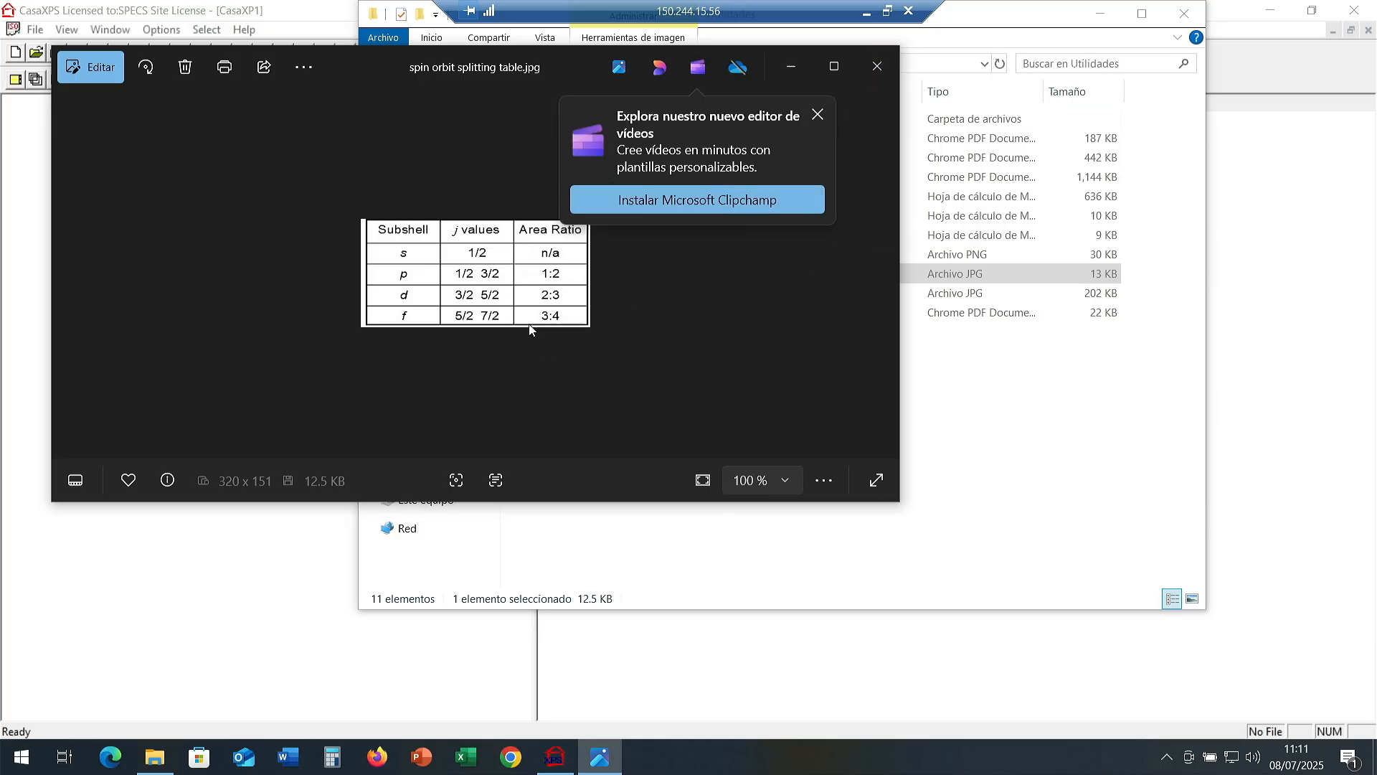
left_click(876, 63)
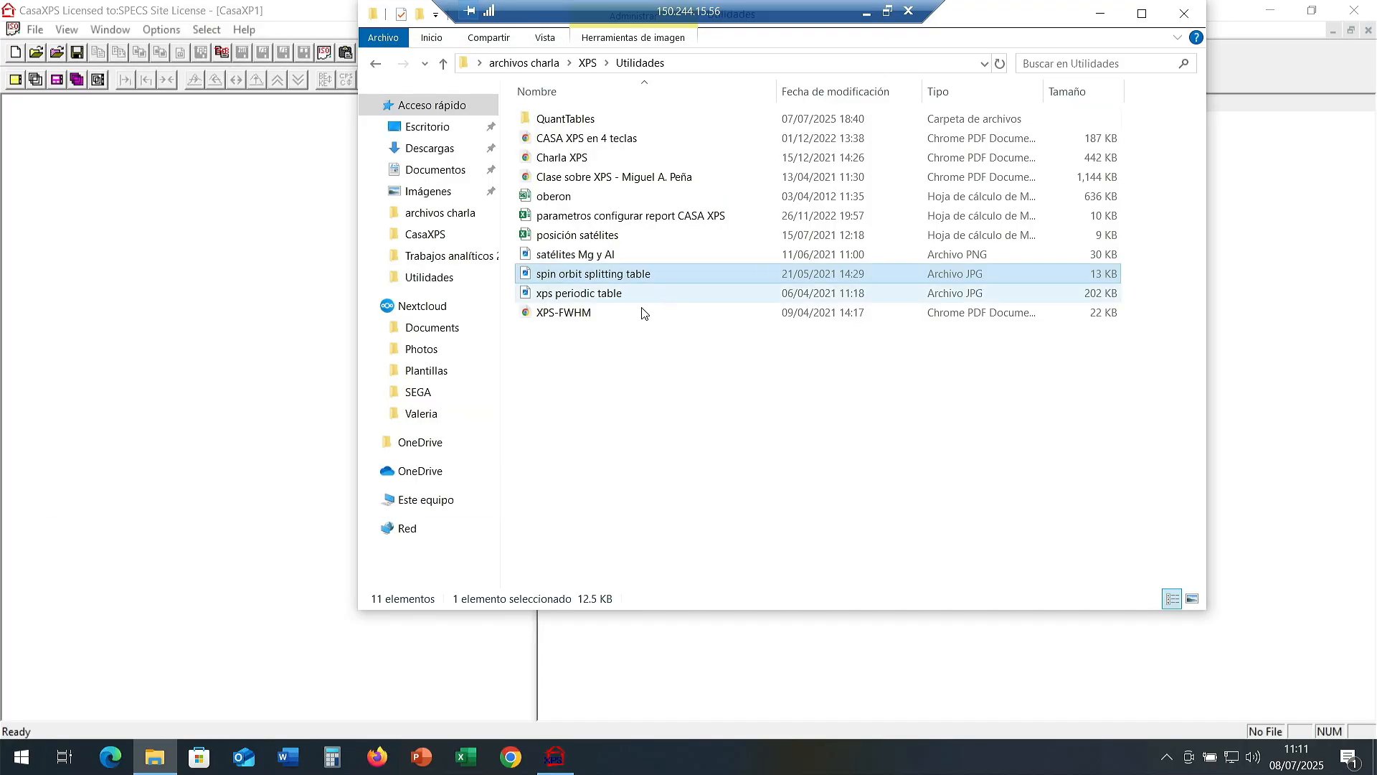
Return to the XPS folder and close both the folder window and CasaXPS.
left_click(376, 64)
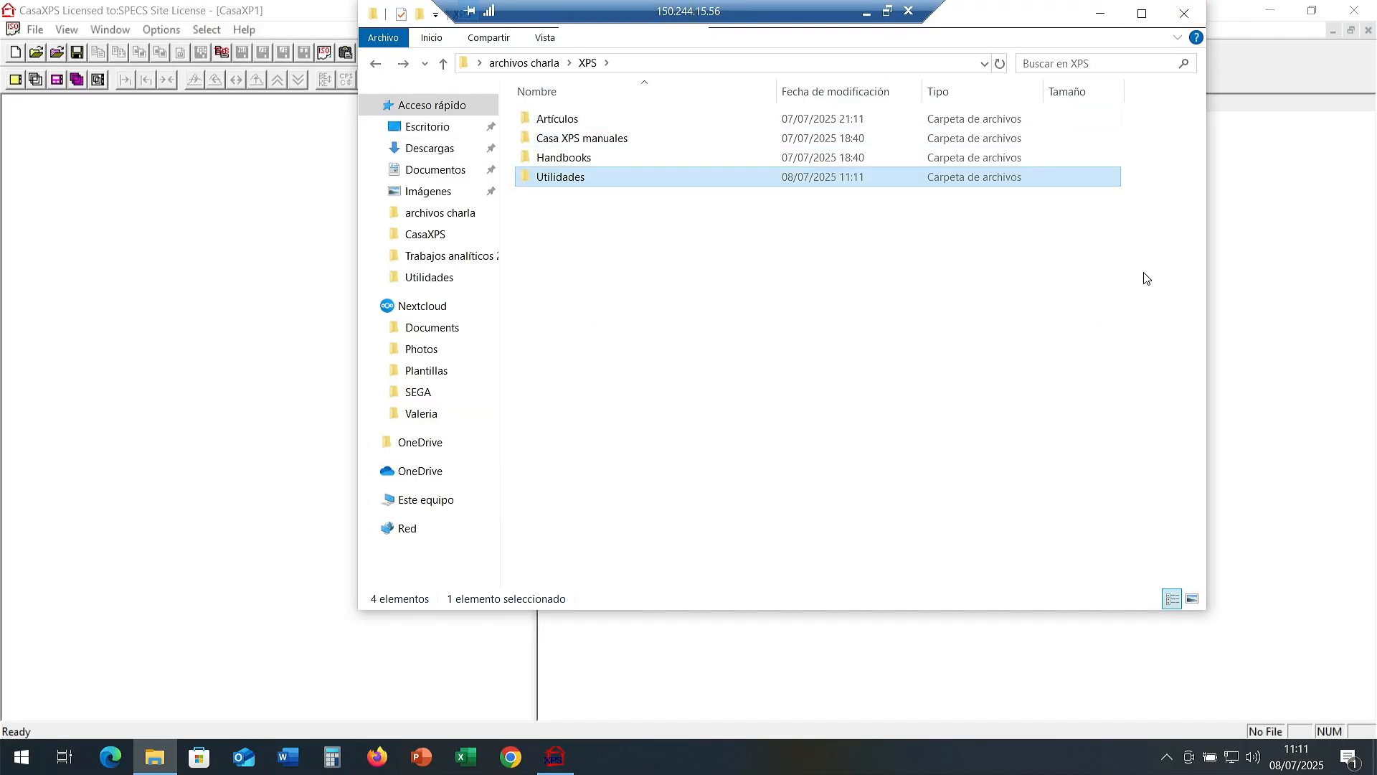
left_click_drag(1024, 15, 1028, 75)
left_click(1182, 87)
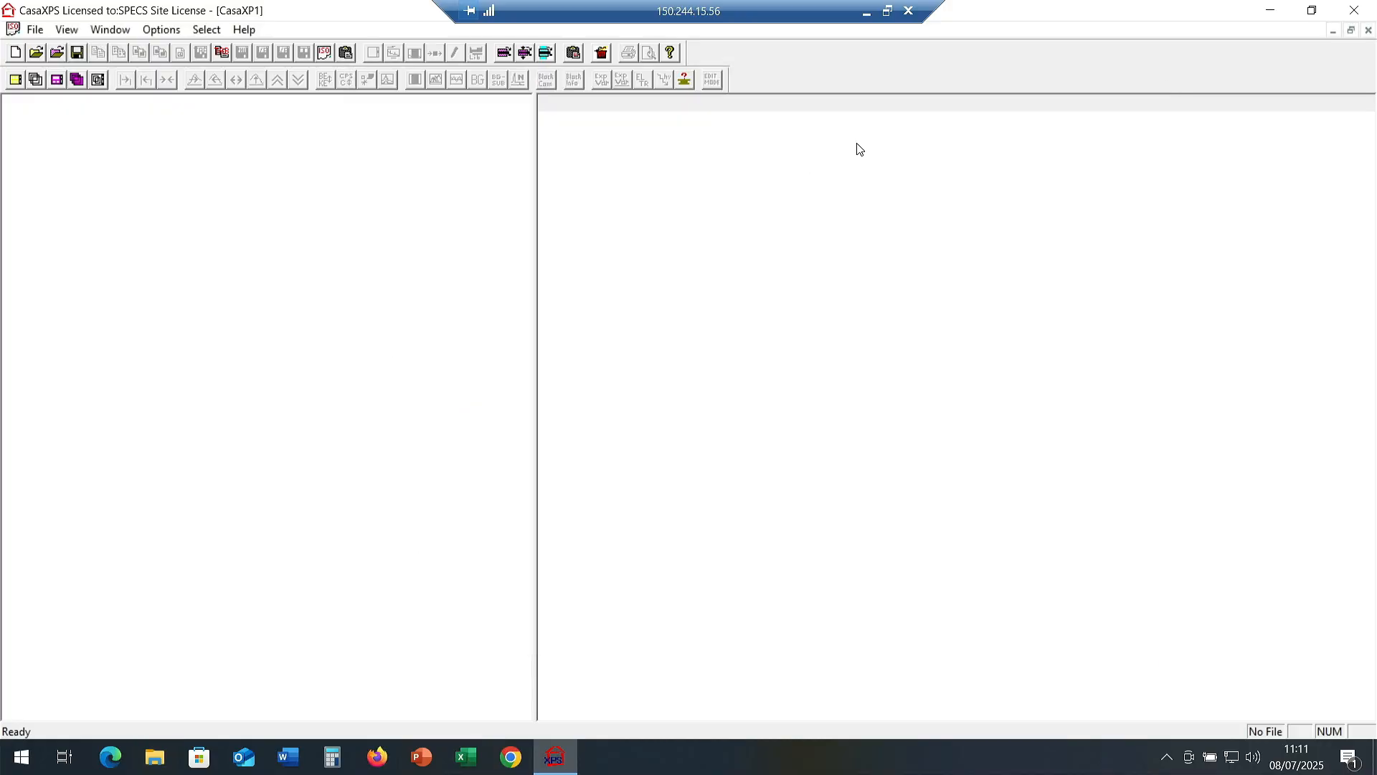
left_click(1356, 10)
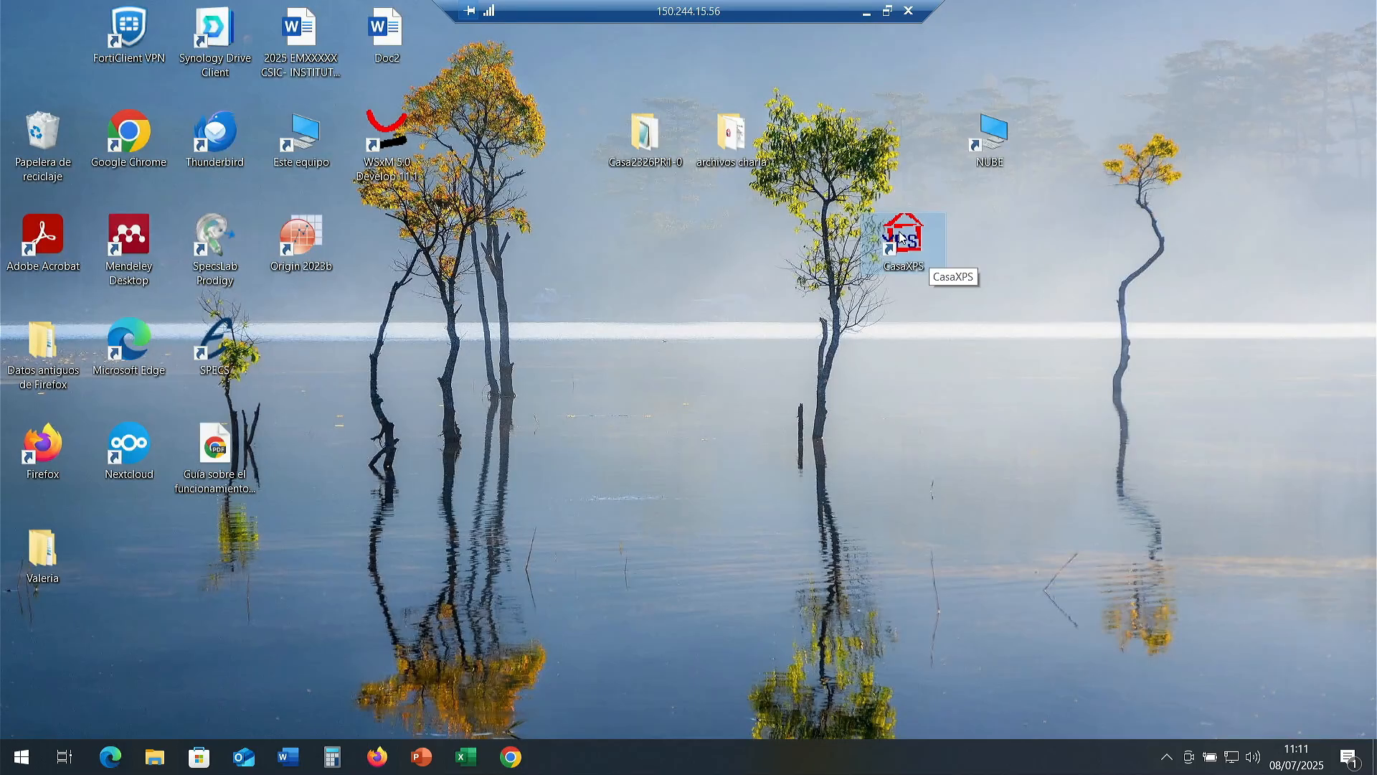
Open the TiO2 file directly from the archivos charla folder on the desktop, and close the spectra and the folder.
double_click(730, 138)
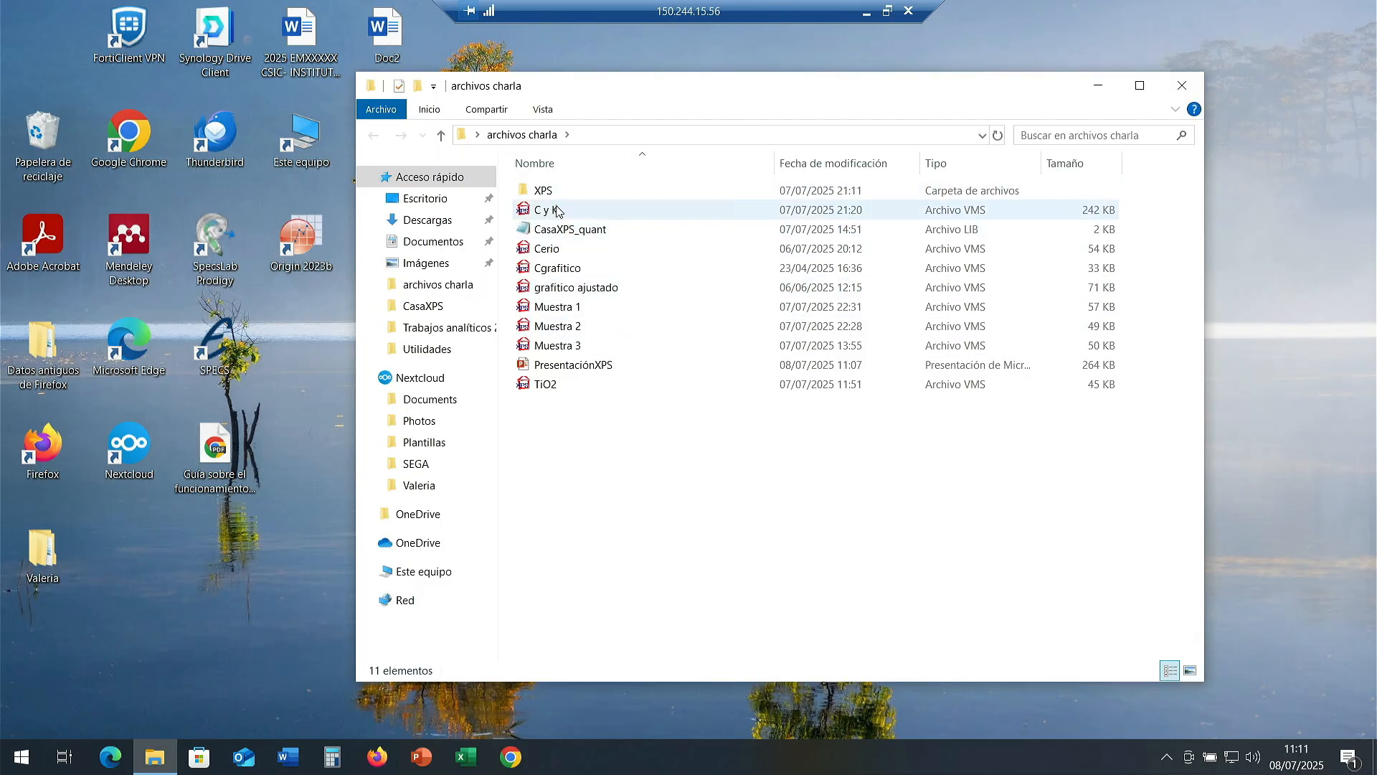
left_click(546, 386)
double_click(546, 386)
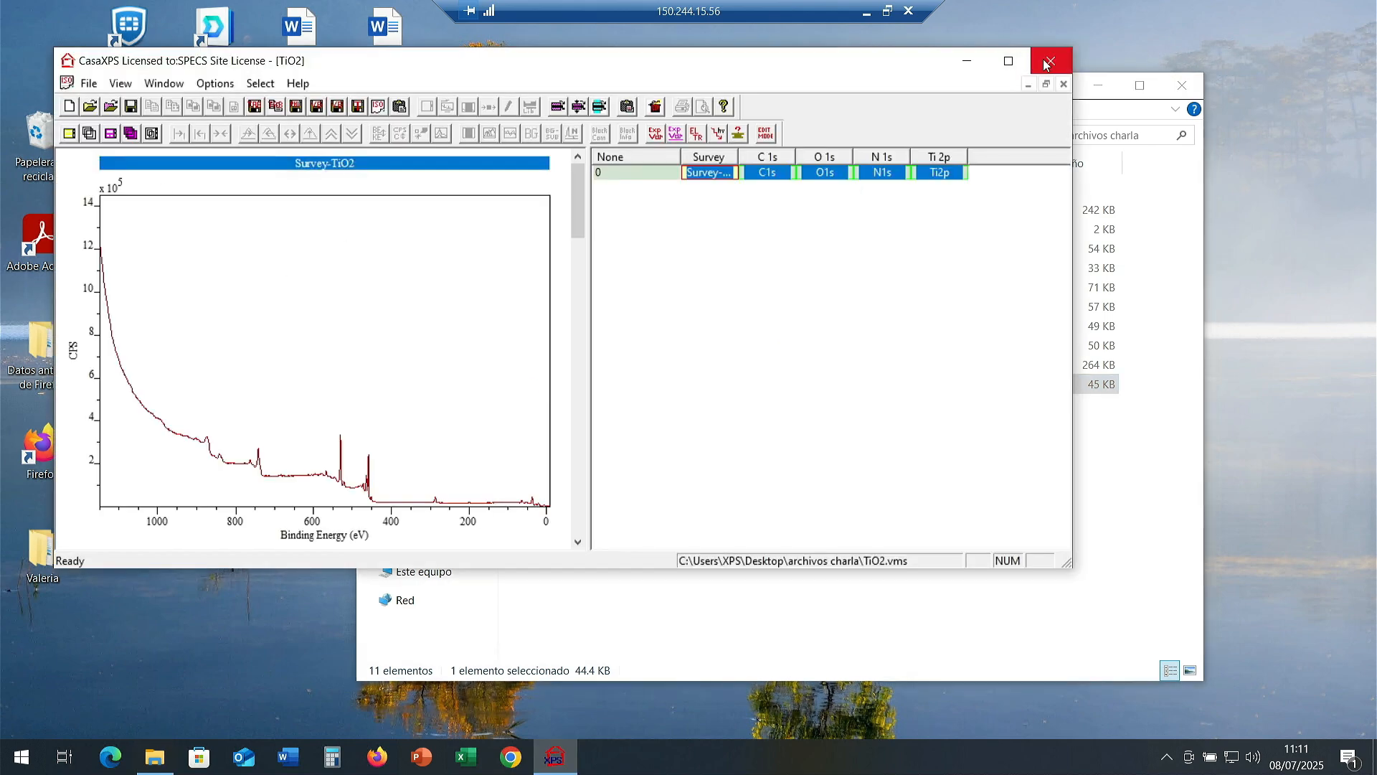
left_click(1054, 62)
left_click(1183, 84)
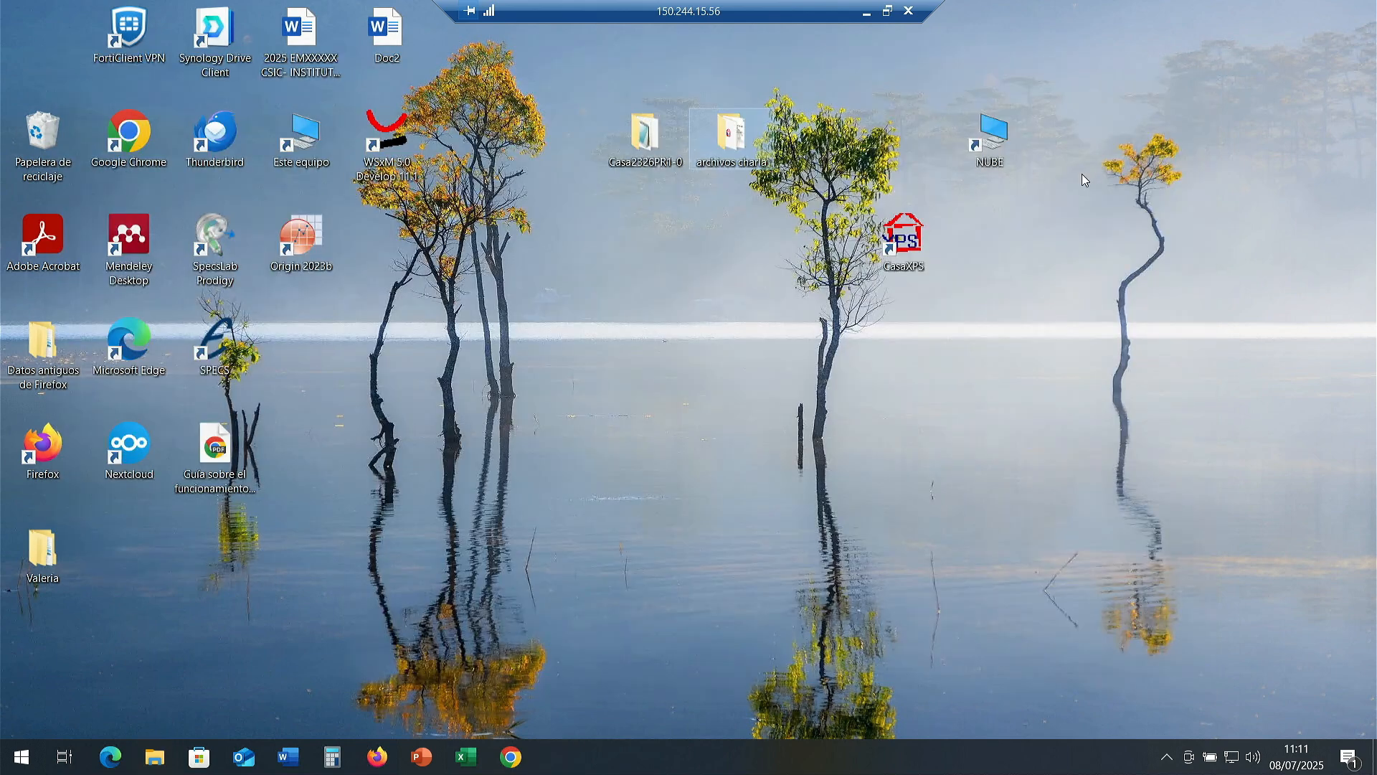
Start CasaXPS from the desktop, open the TiO2 VAMAS file from archivos charla and maximize the window.
double_click(905, 240)
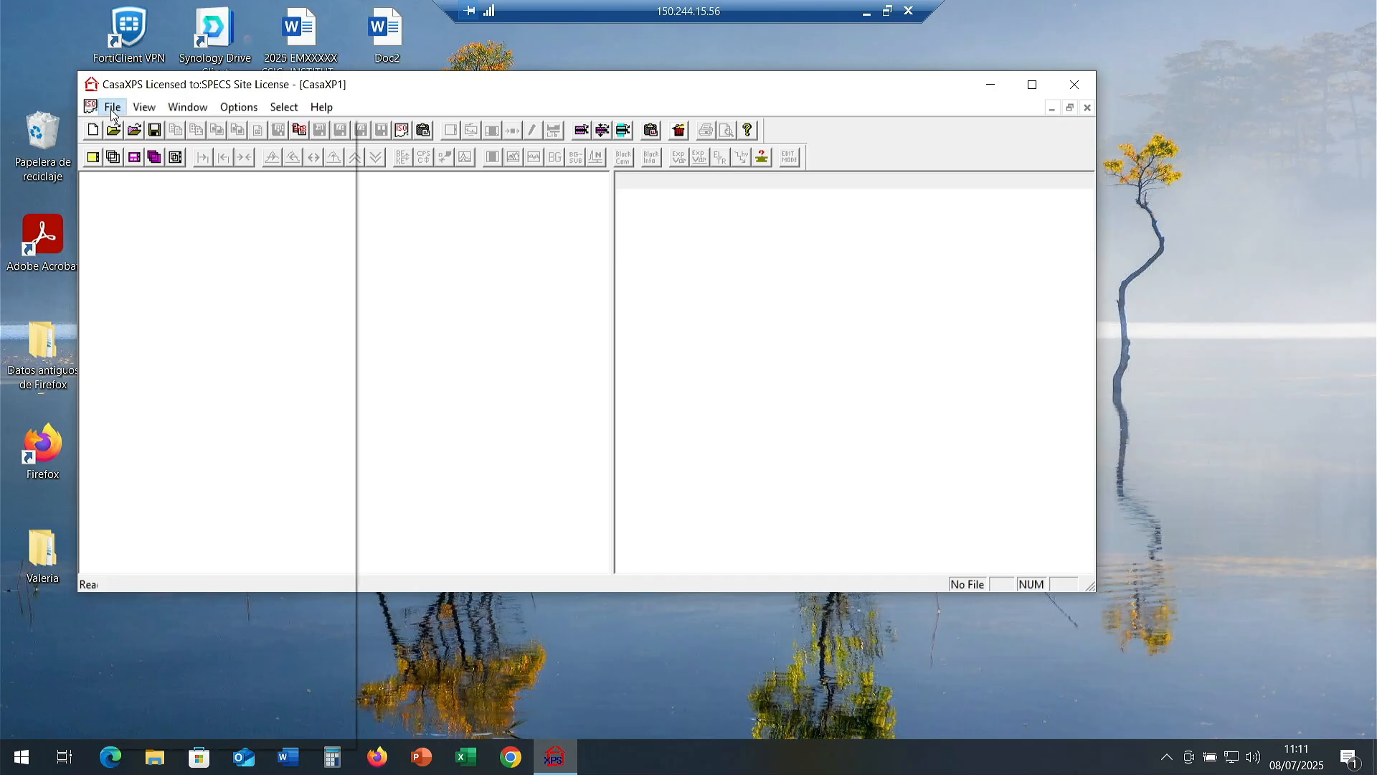
left_click(112, 106)
left_click(129, 145)
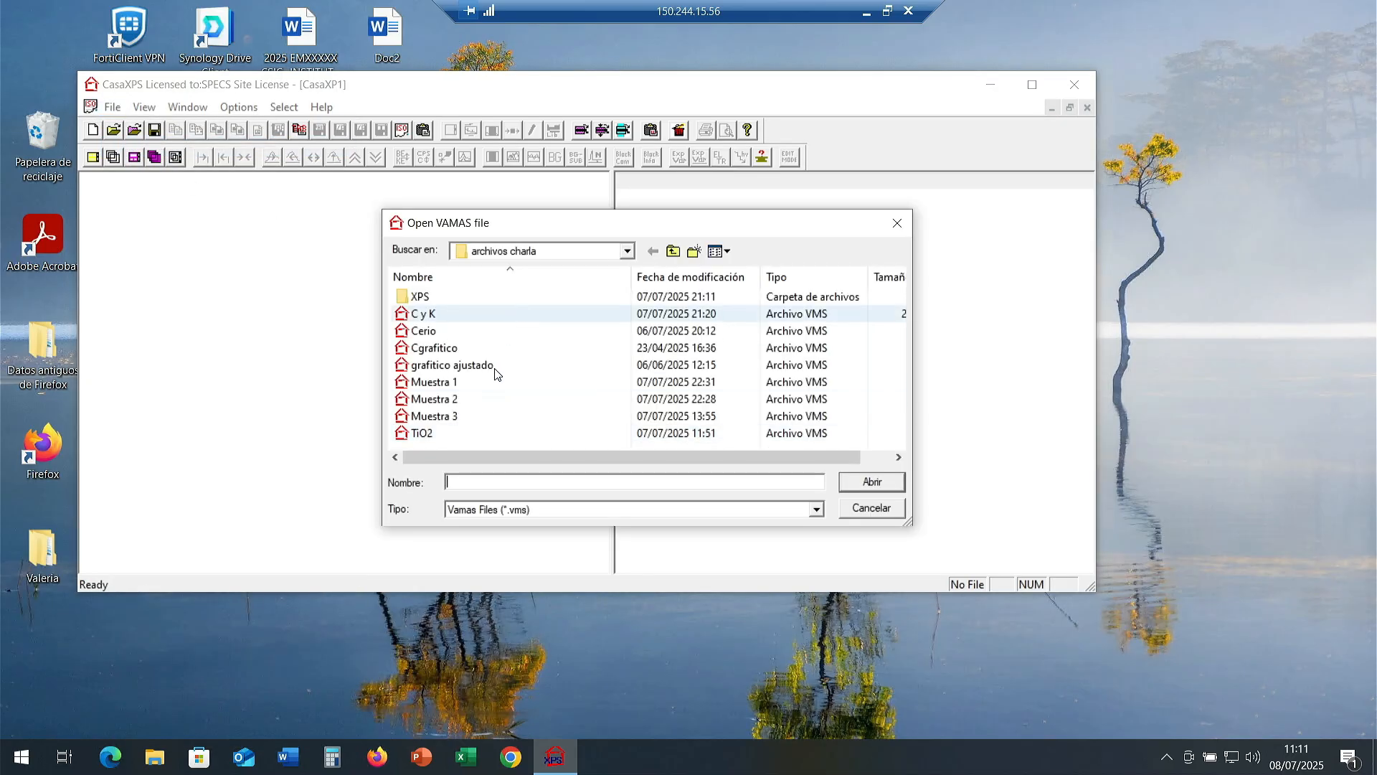
double_click(421, 433)
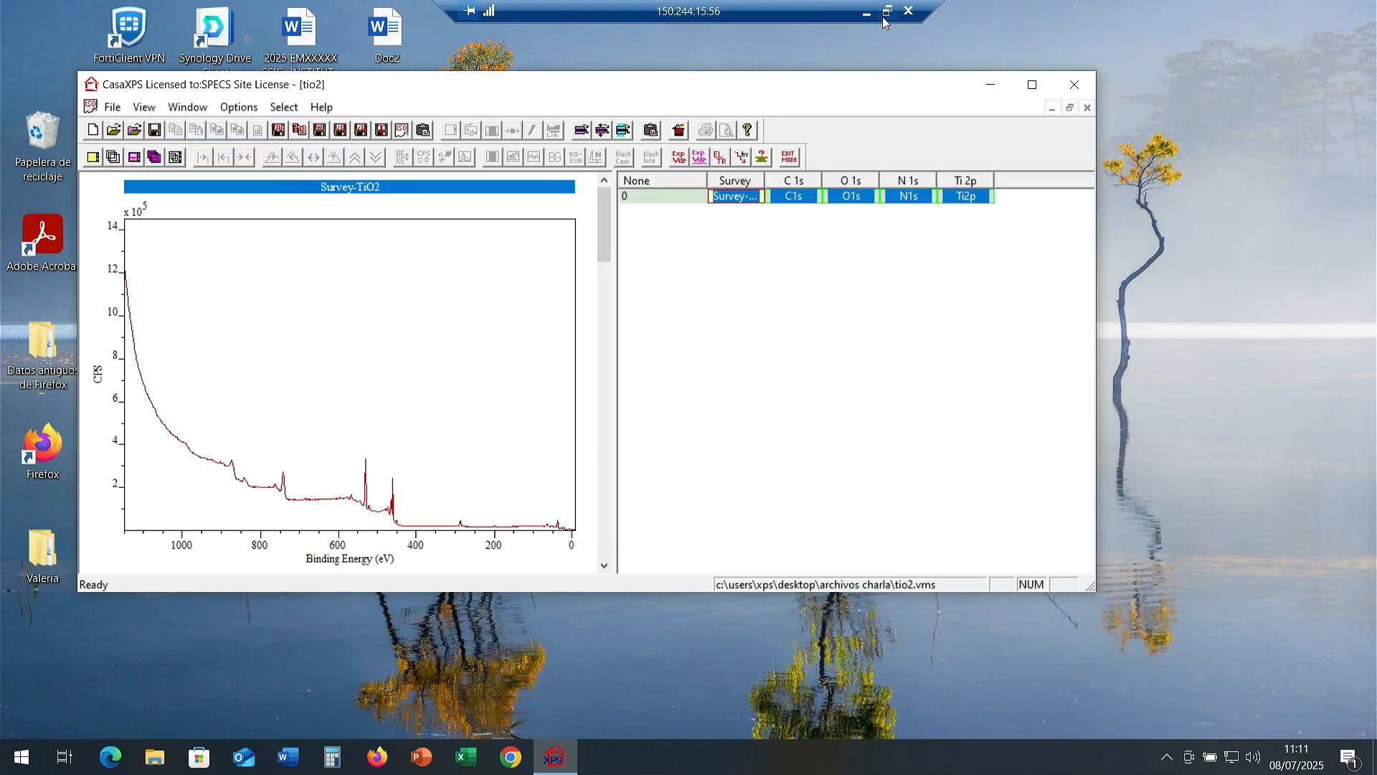
left_click(1032, 84)
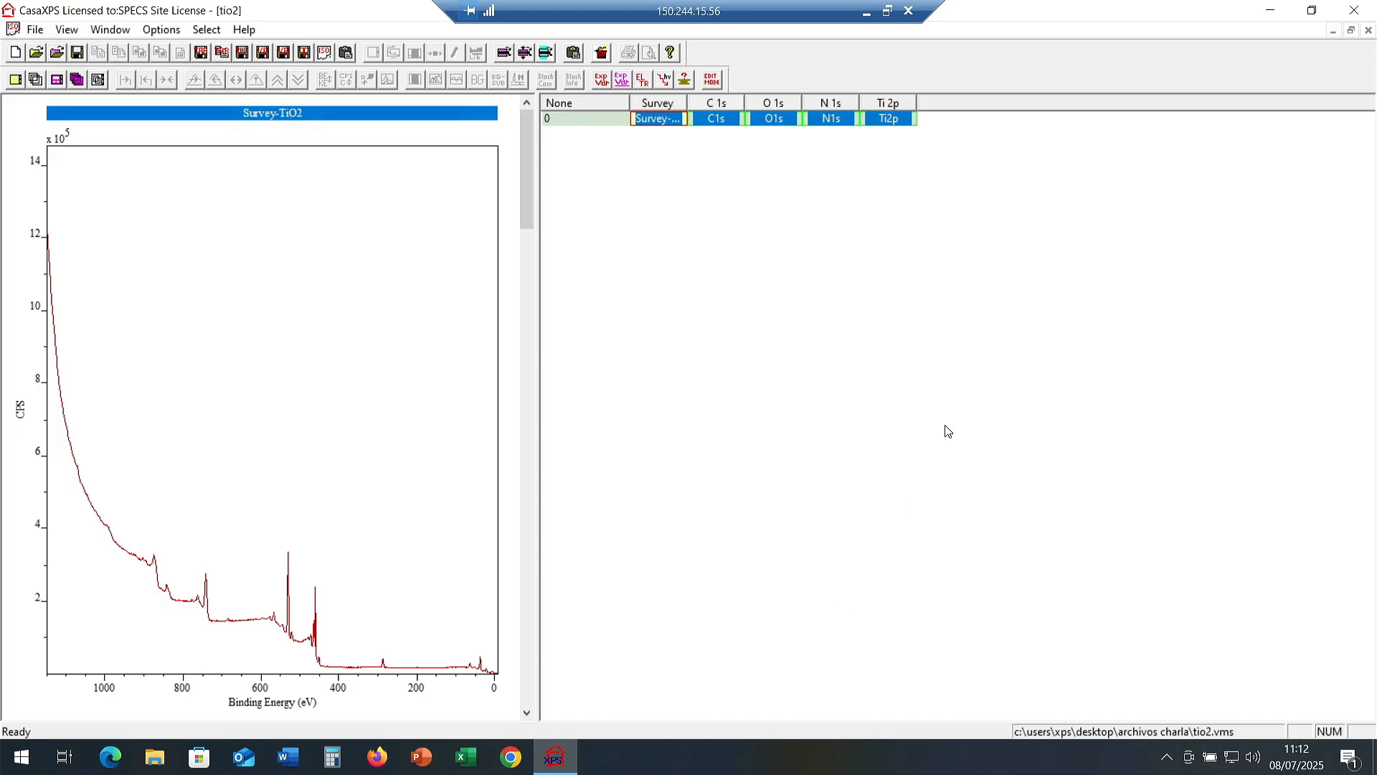
Examine the TiO2 survey spectrum and the C 1s, O 1s, N 1s and Ti 2p high-resolution spectra.
left_click(659, 120)
left_click(728, 123)
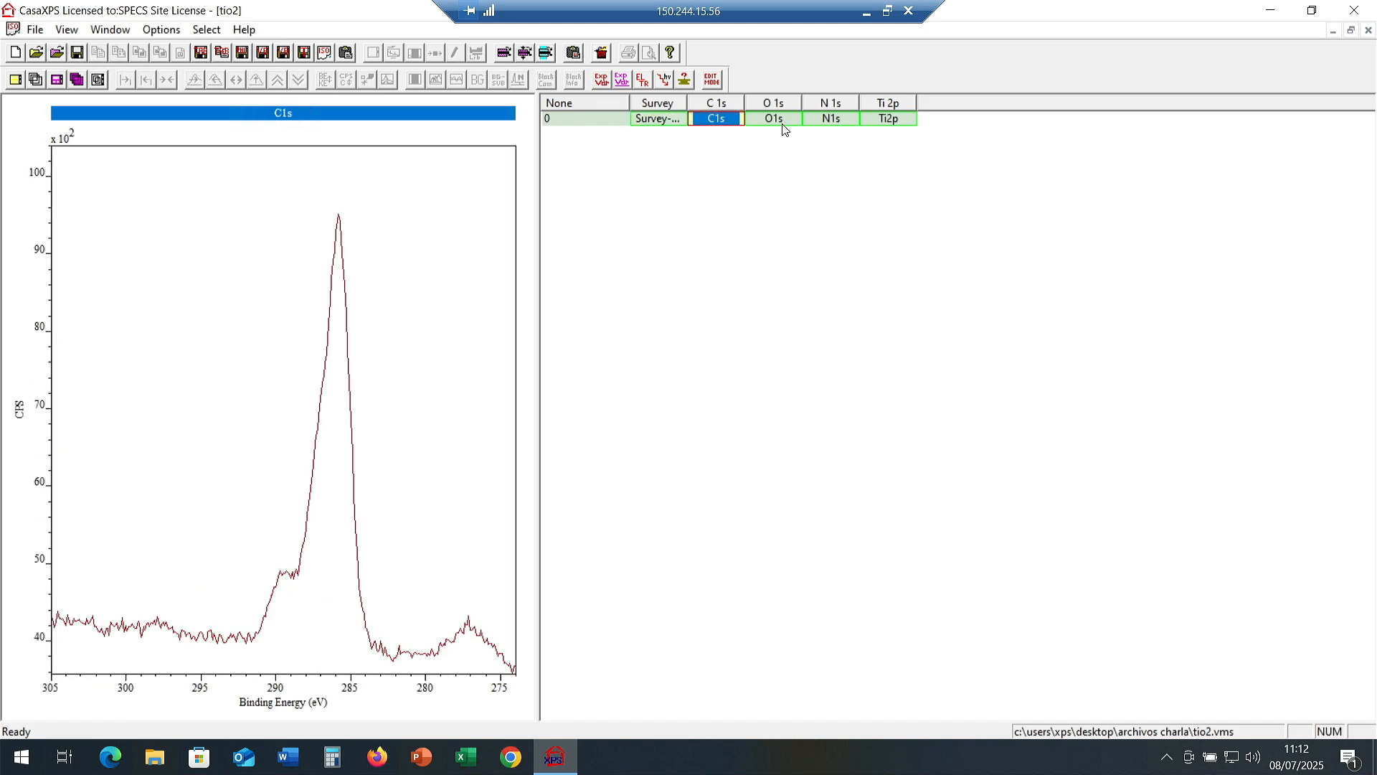
left_click(782, 123)
left_click(846, 116)
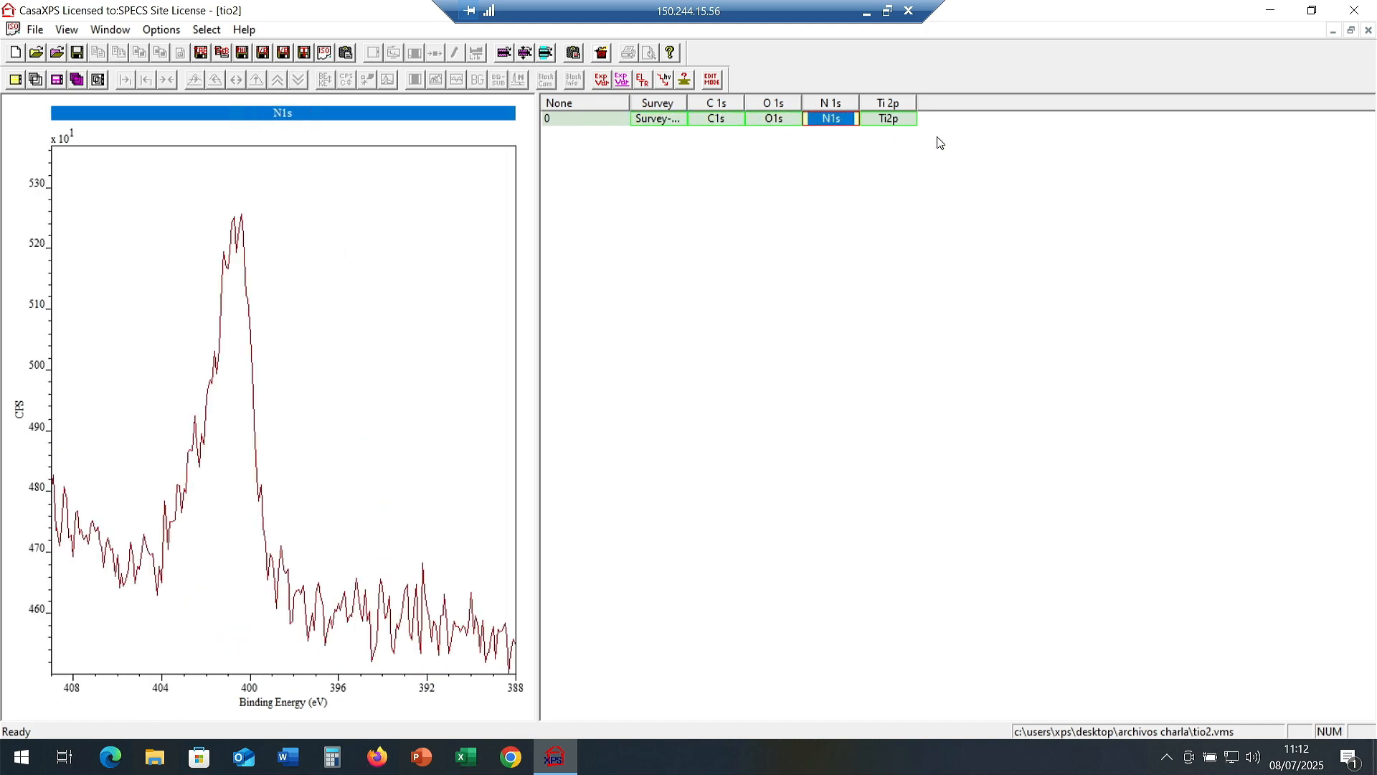
left_click(901, 119)
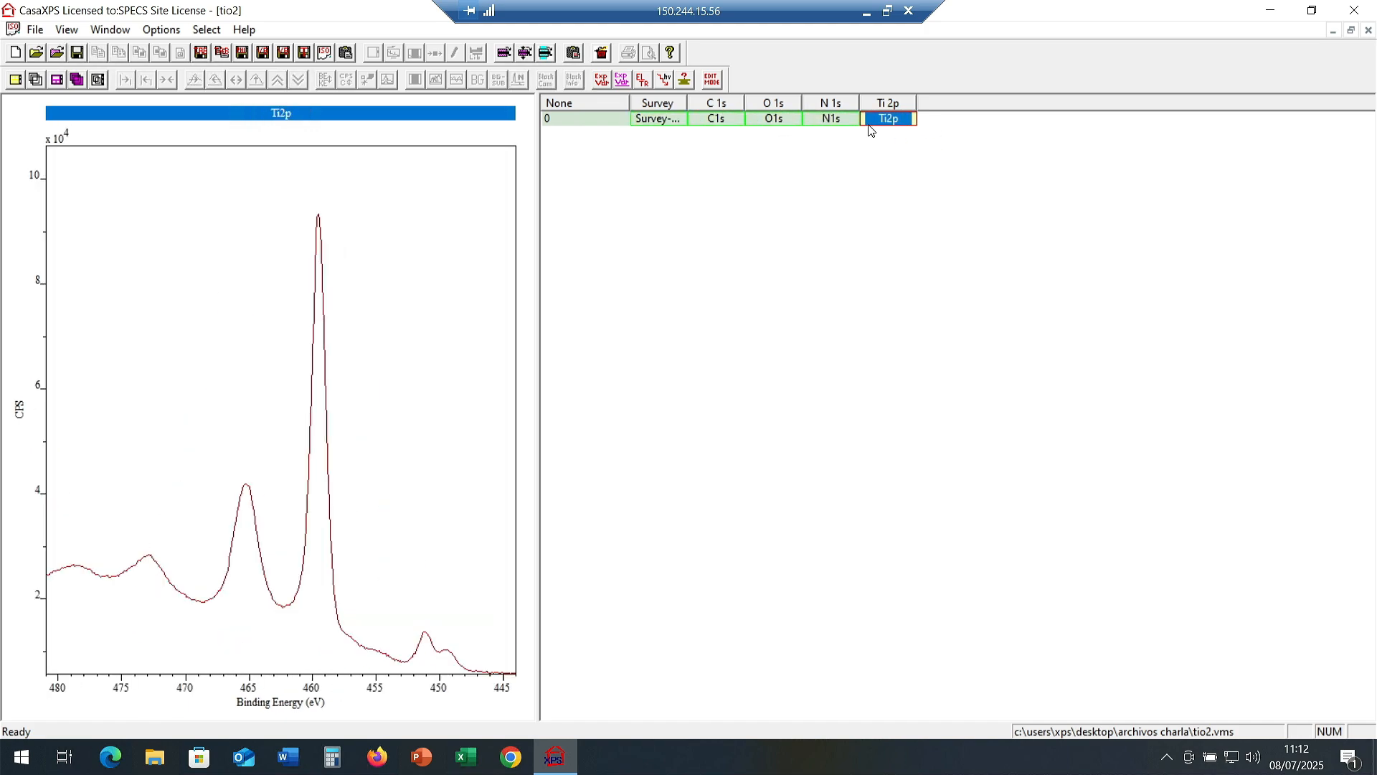
left_click(660, 121)
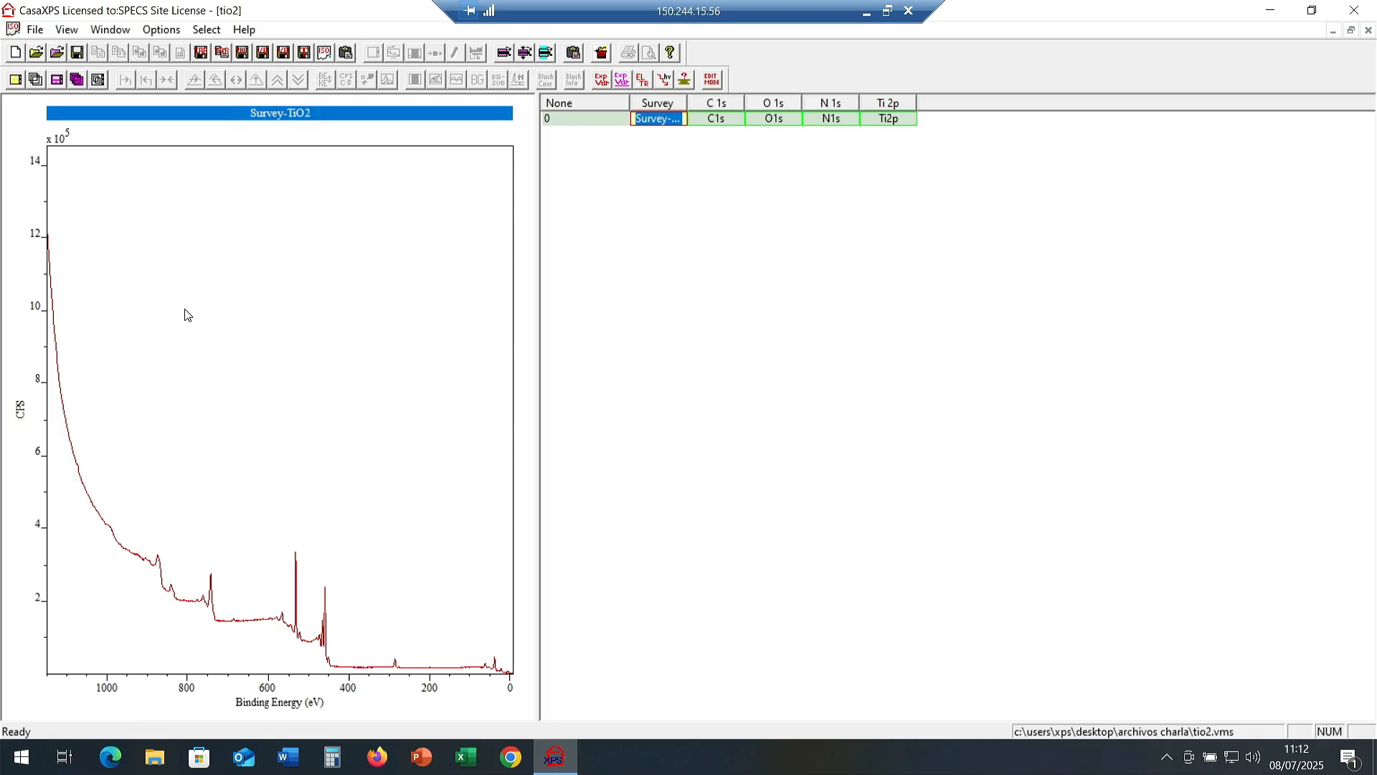
left_click(719, 125)
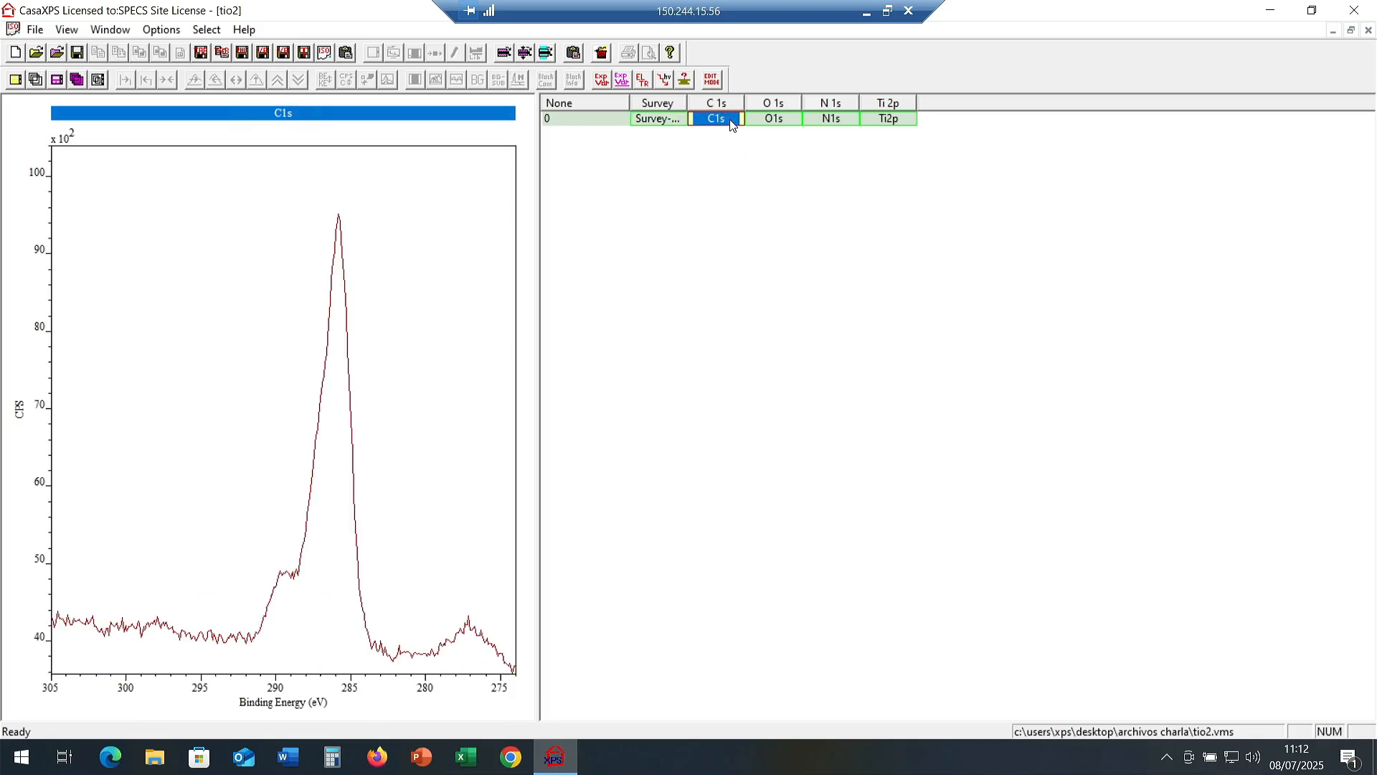
left_click(780, 122)
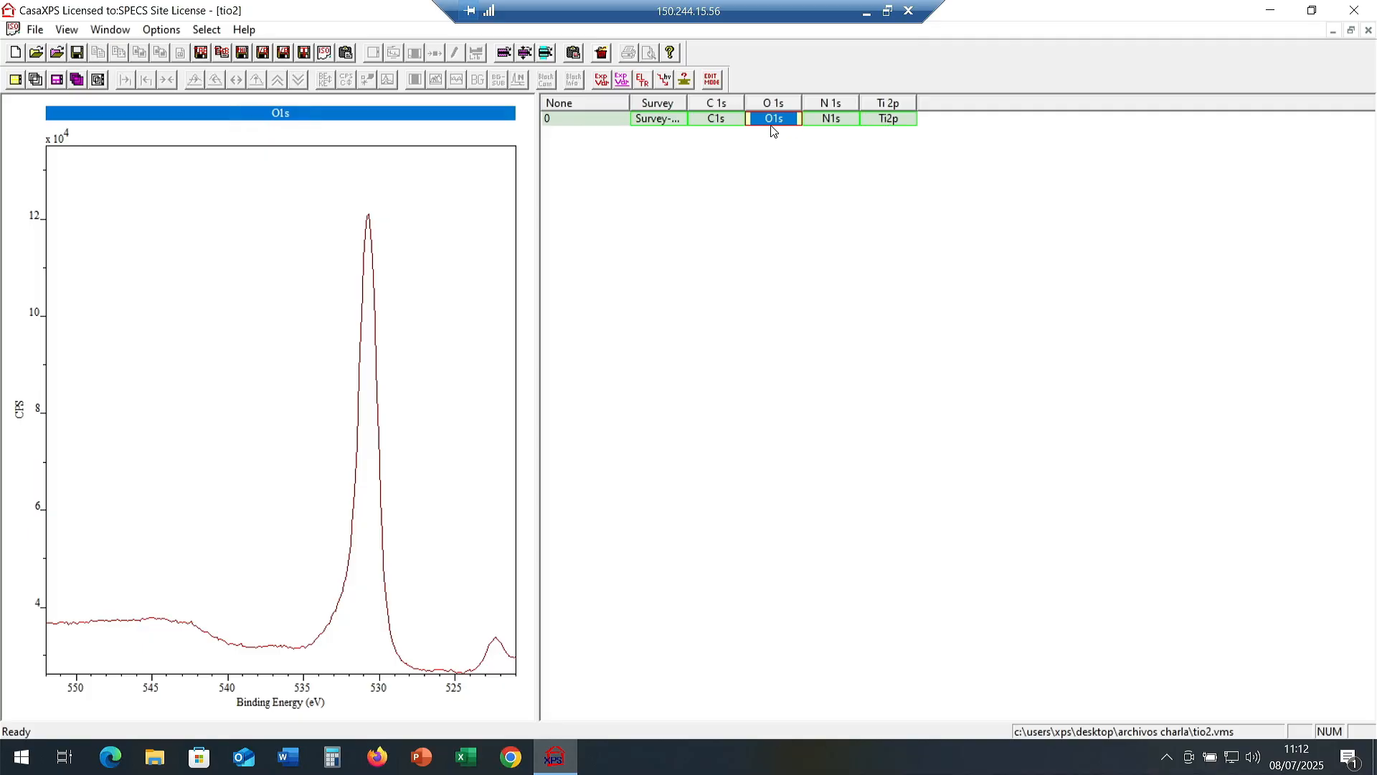
left_click(656, 122)
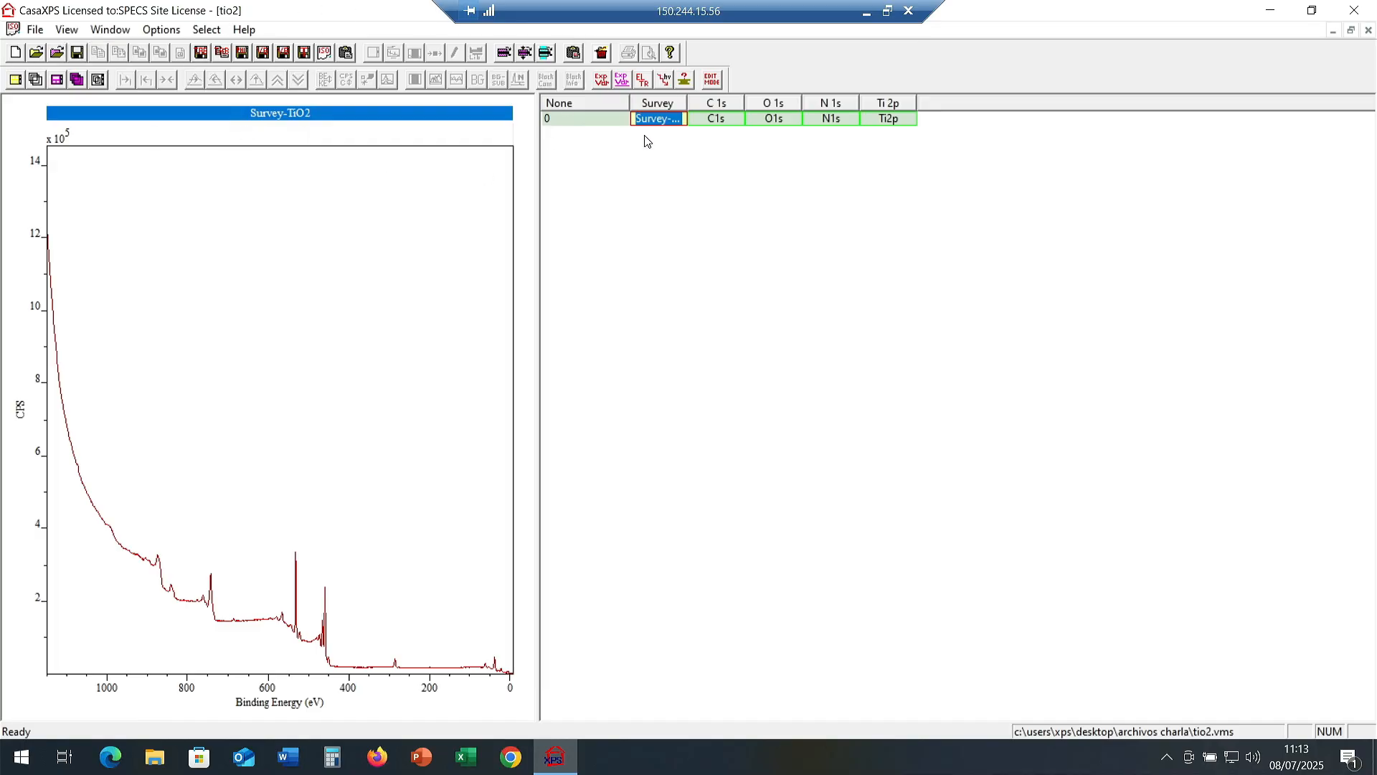
Open the Element Library for the TiO2 survey spectrum and place it clear of the plot.
left_click(124, 214)
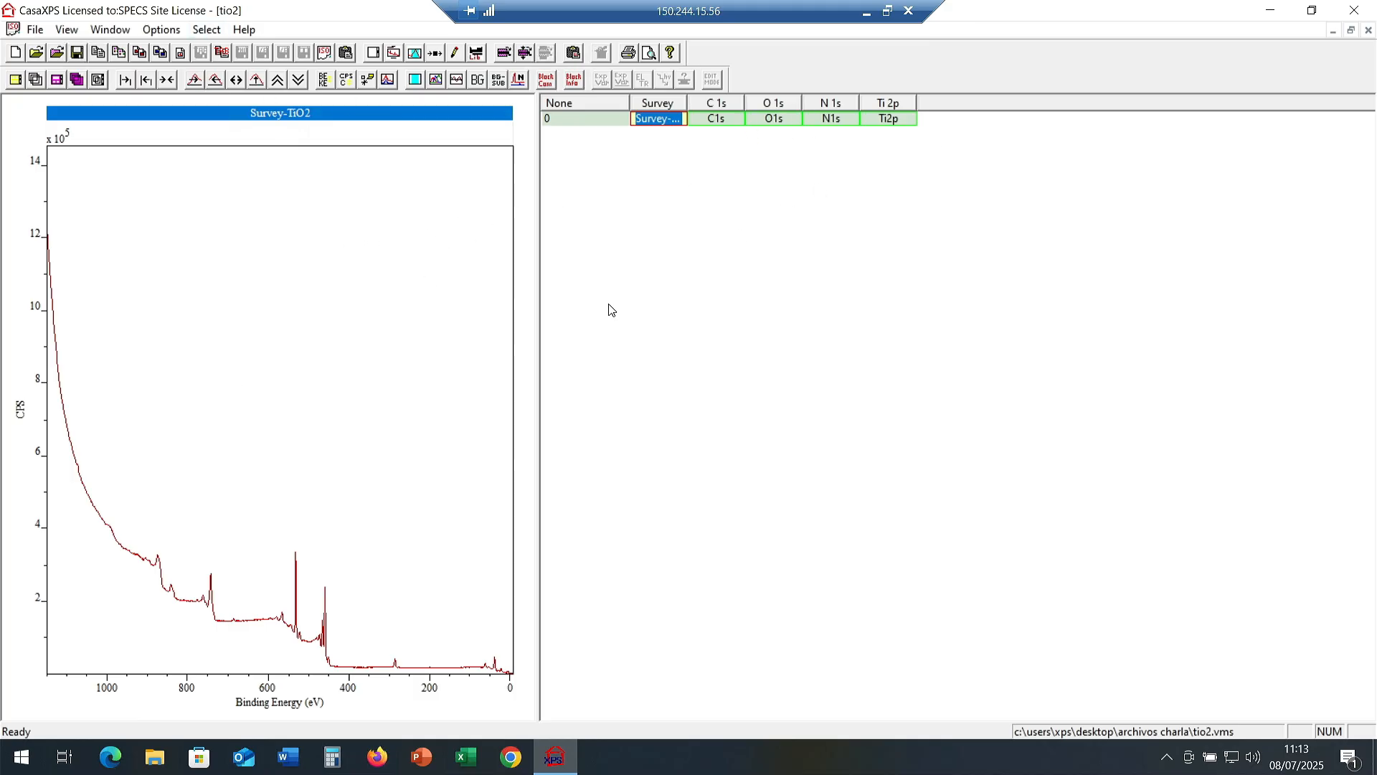
left_click(173, 34)
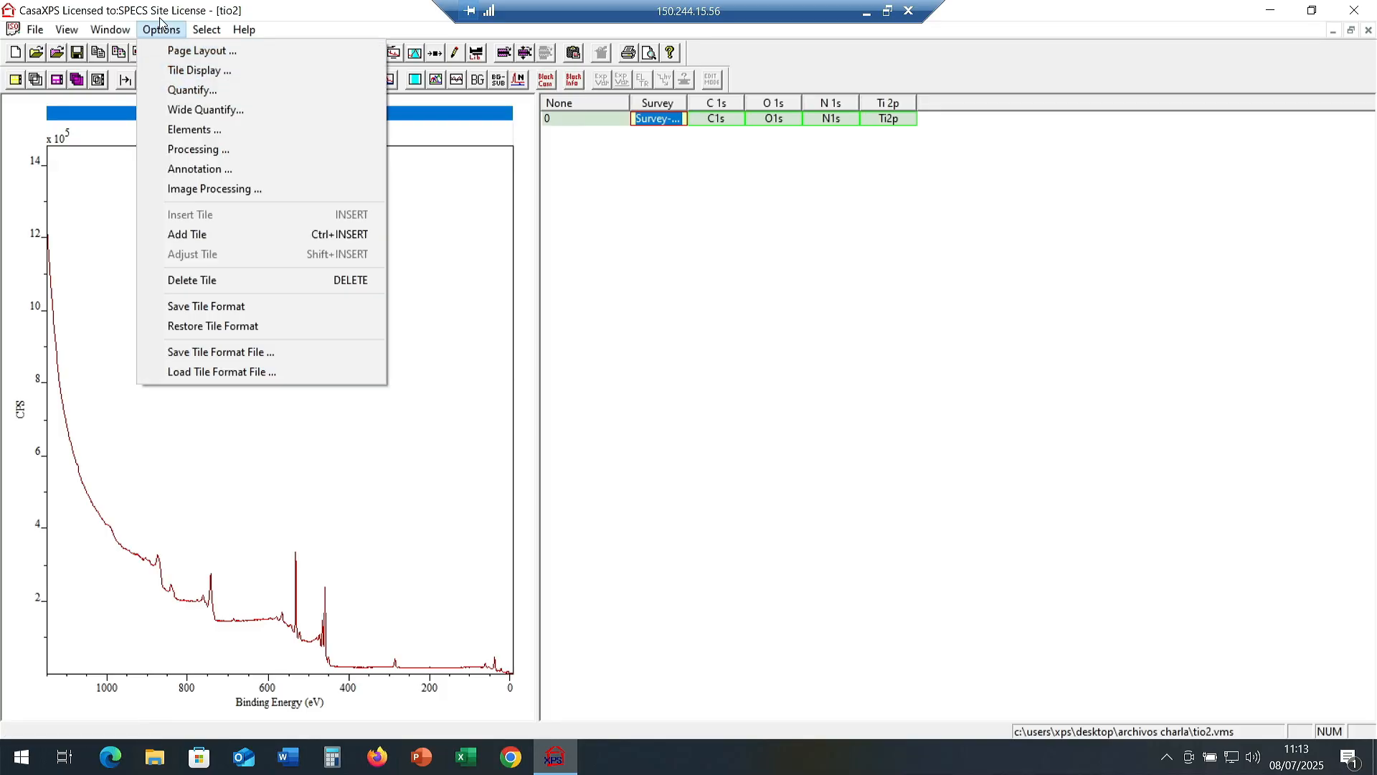
left_click(184, 132)
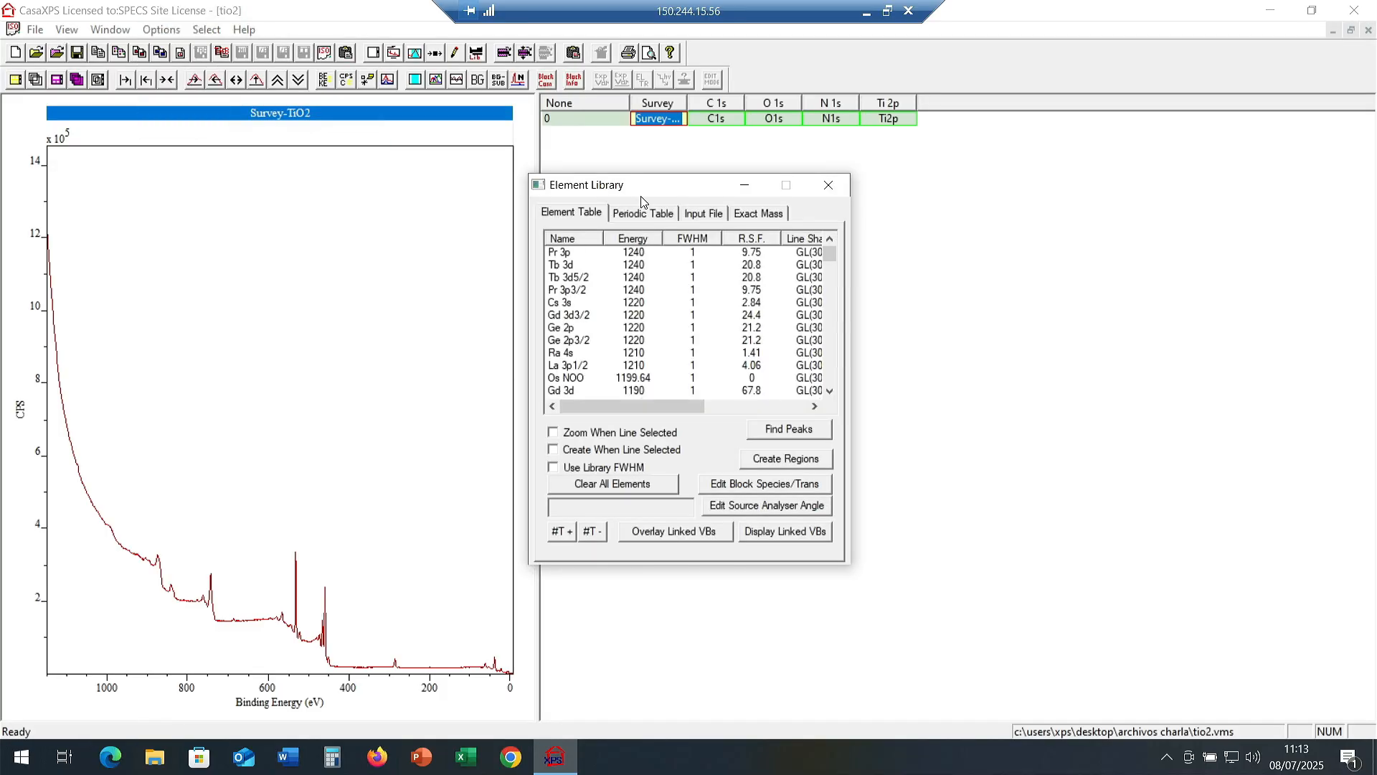
left_click_drag(636, 176, 852, 180)
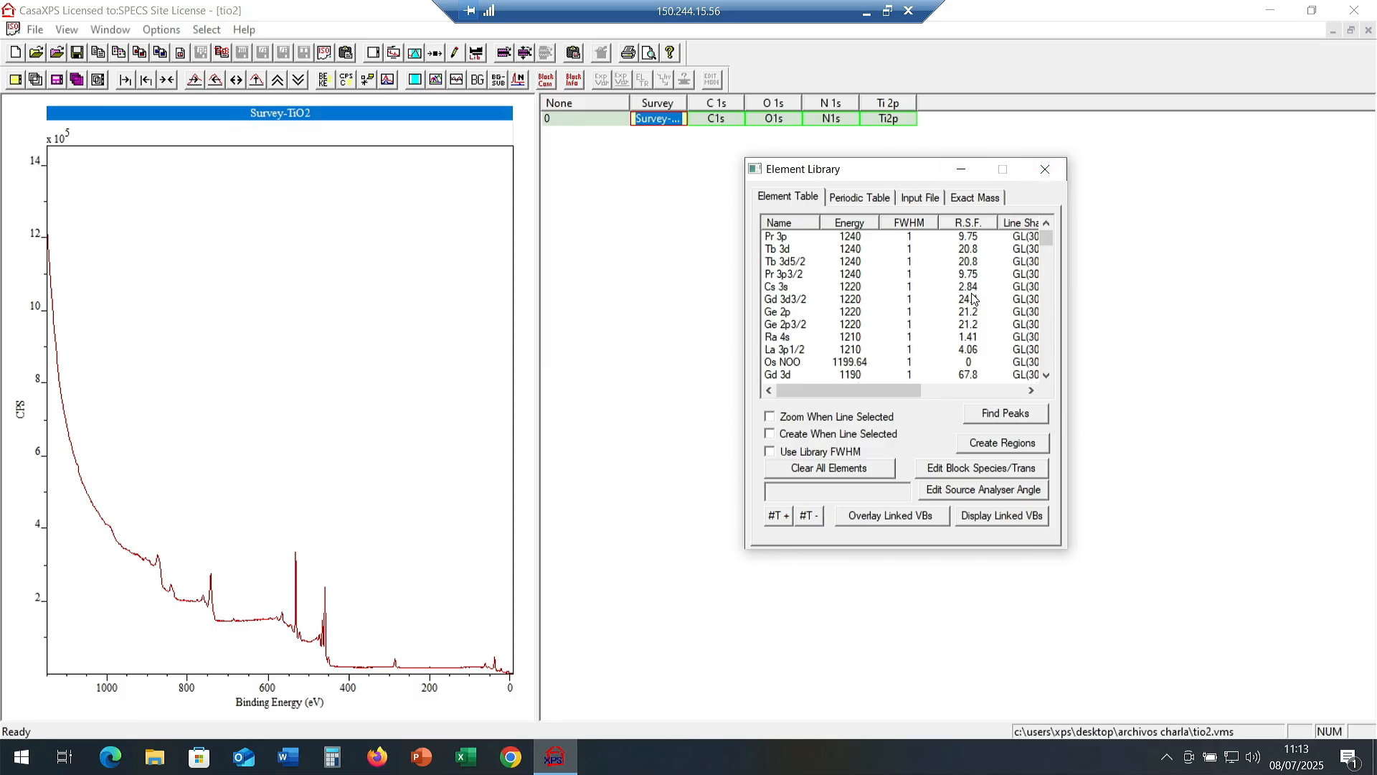
Review the library's input file types and element table, and bring up its periodic table.
left_click(923, 198)
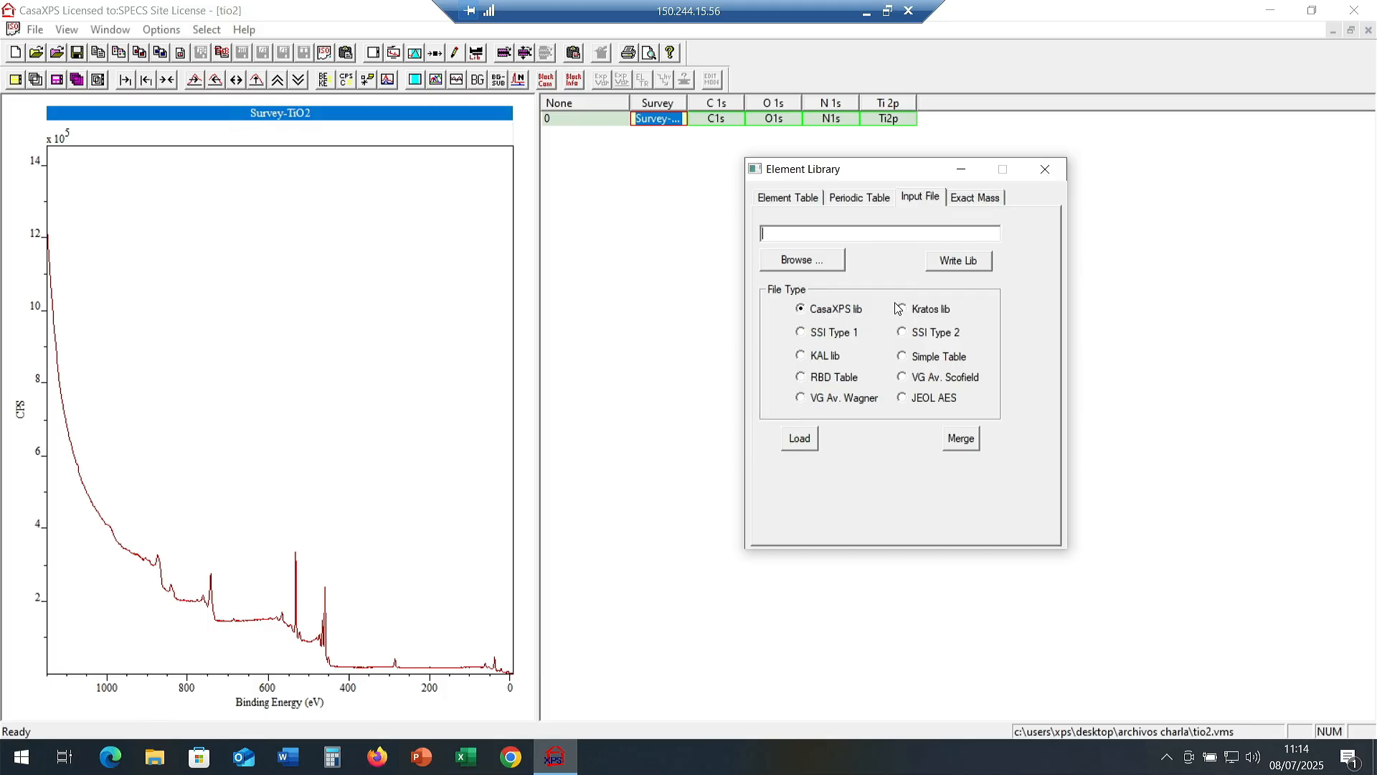
left_click(789, 197)
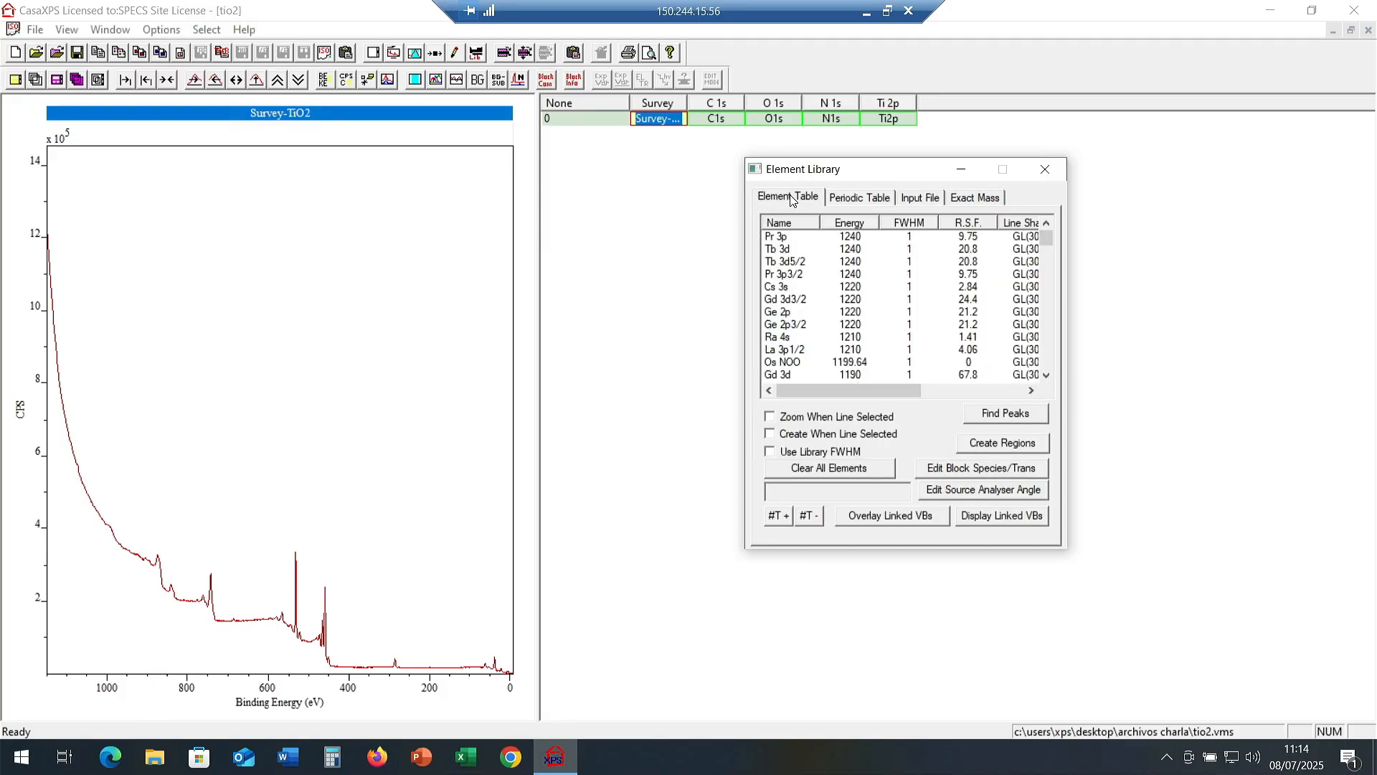
left_click_drag(832, 175, 768, 182)
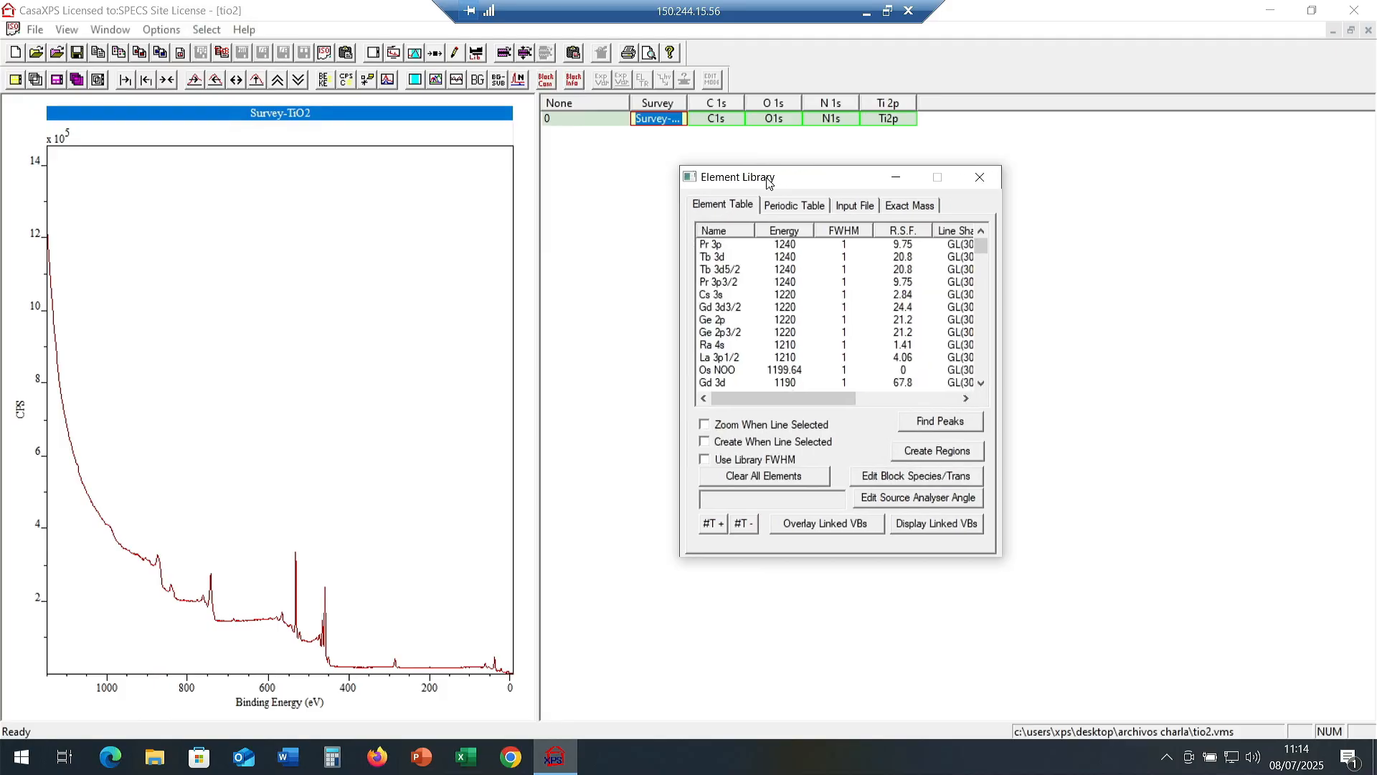
left_click(789, 208)
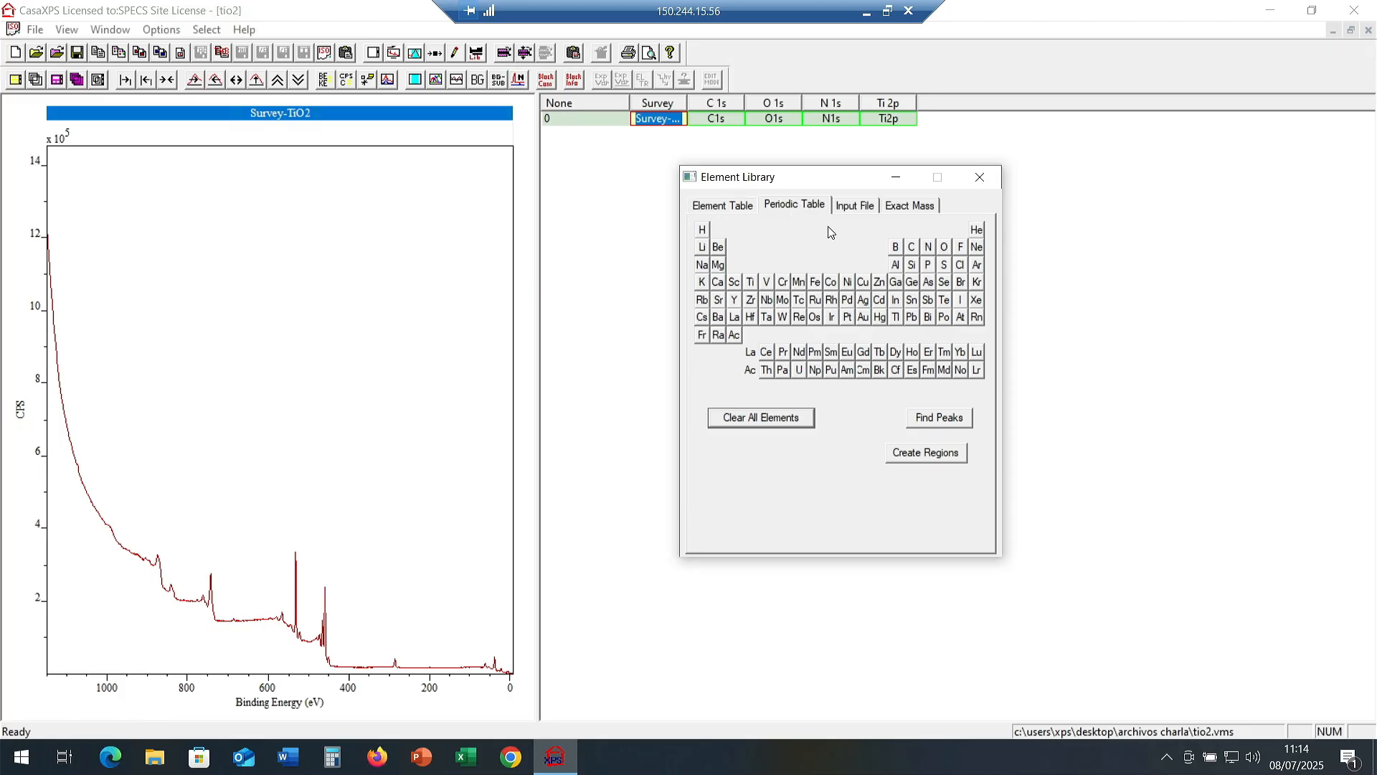
Find the survey's peaks automatically and reduce the marked elements to C, N, O and Ti, removing Ce, Mg, Ru, Os, Sb and F.
left_click(944, 424)
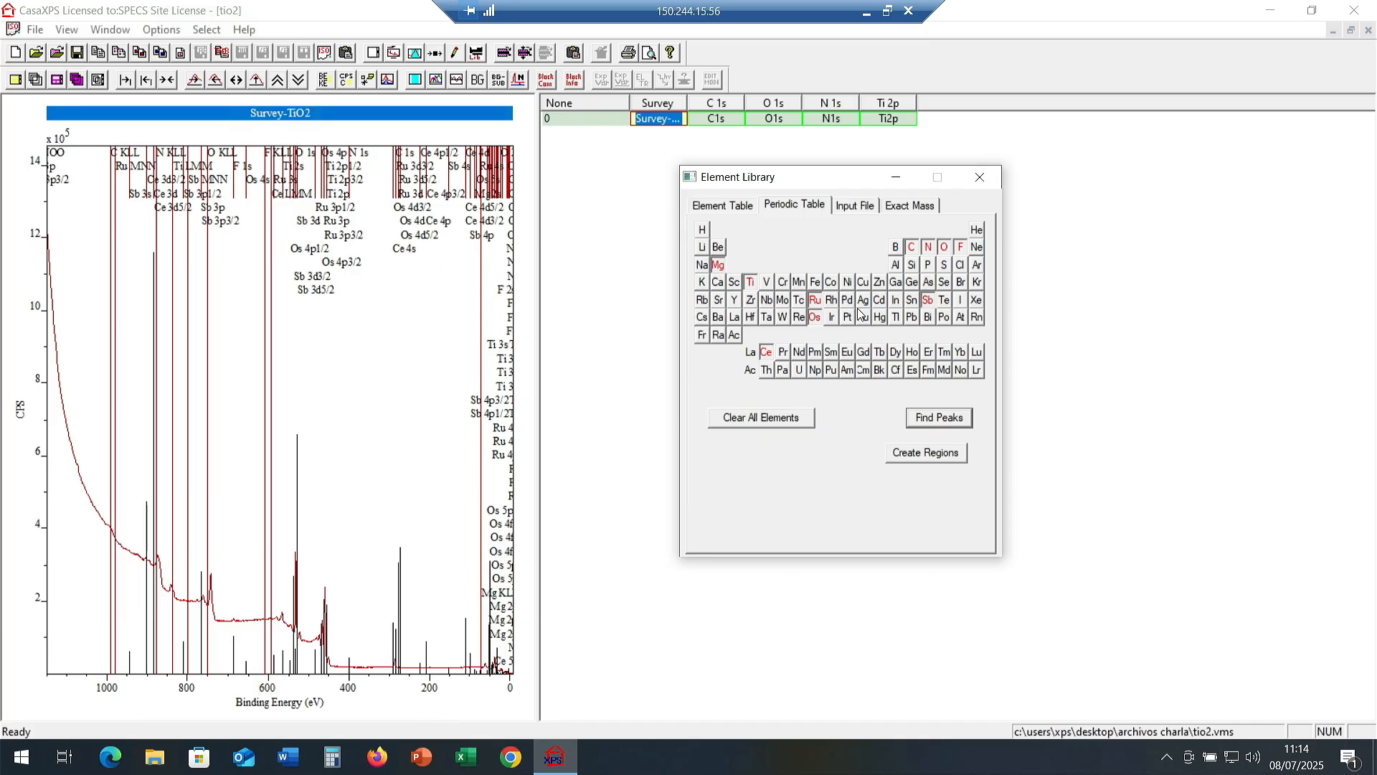
left_click(768, 353)
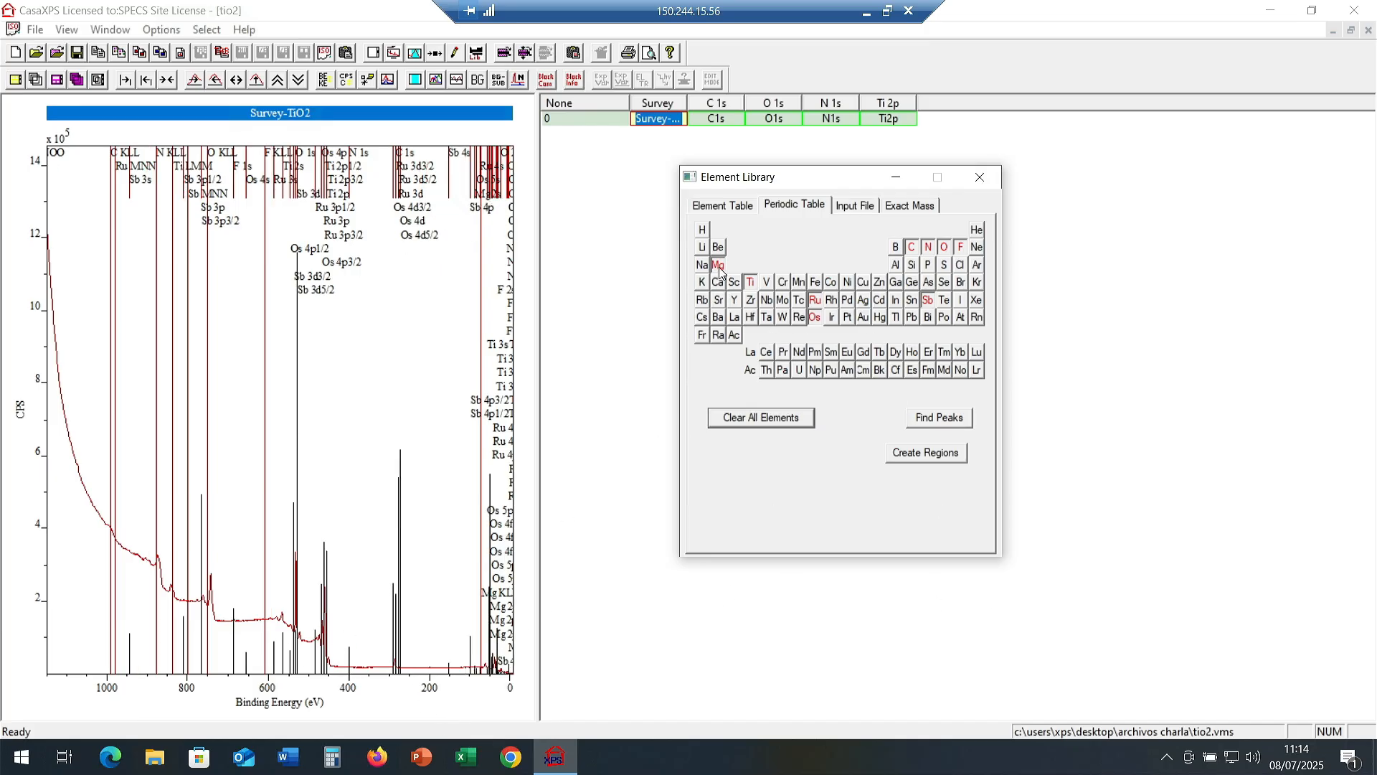
left_click(719, 266)
left_click(750, 282)
left_click(816, 300)
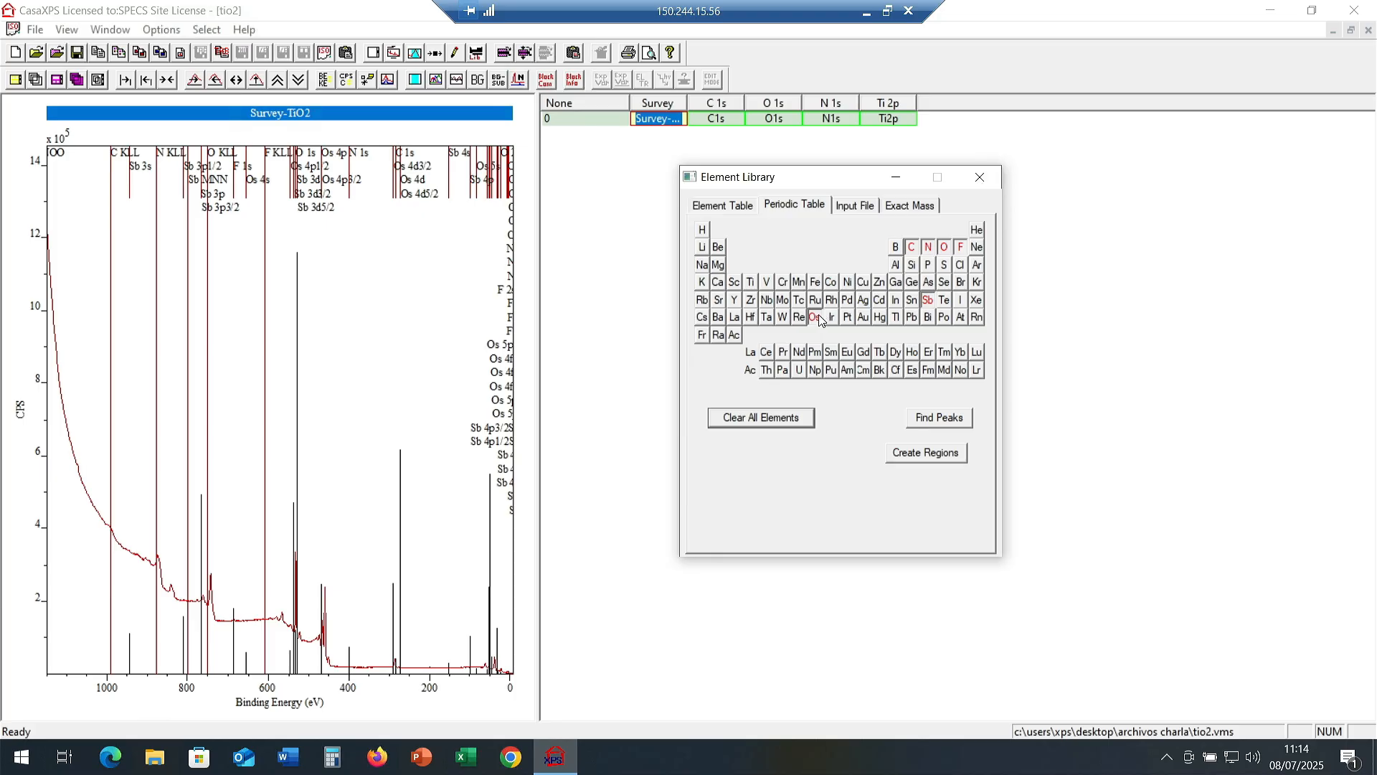
left_click(817, 318)
left_click(930, 303)
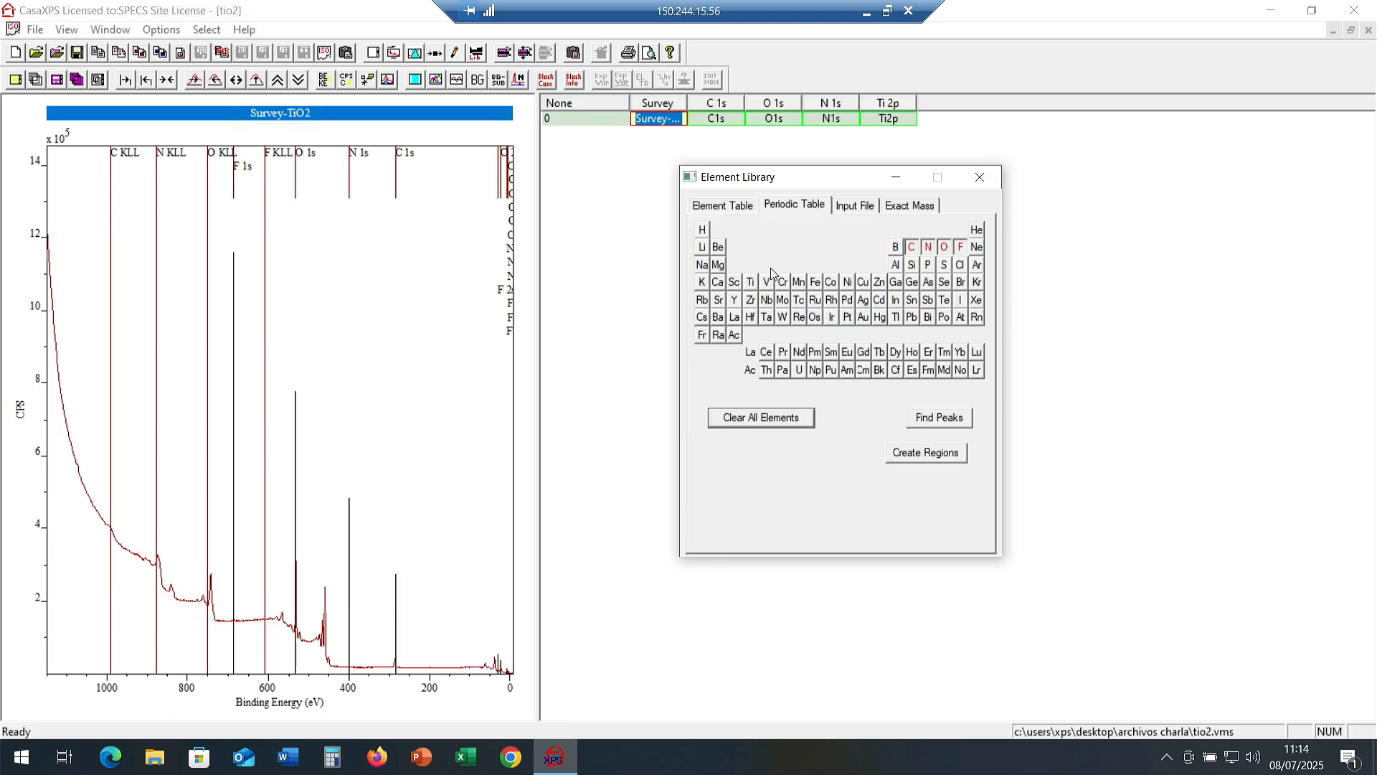
left_click(750, 282)
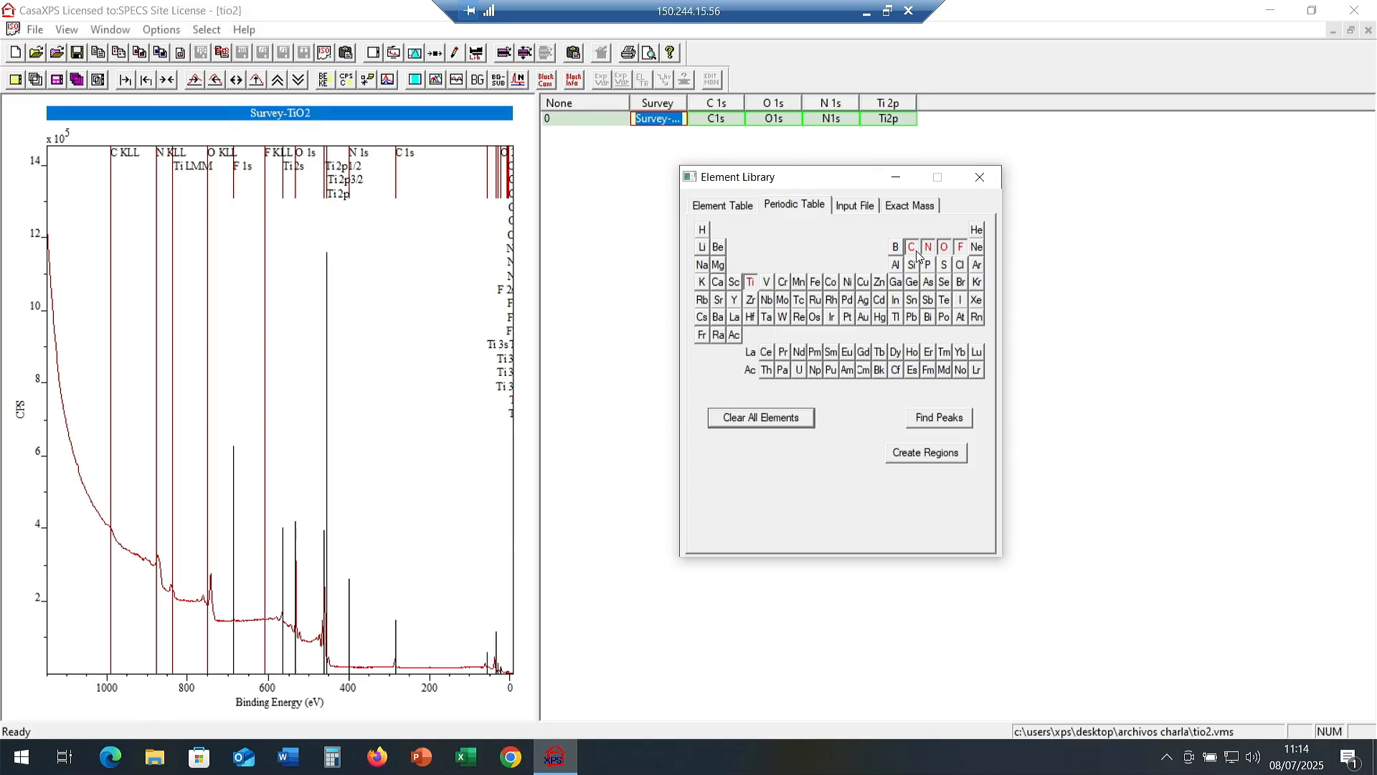
left_click(961, 249)
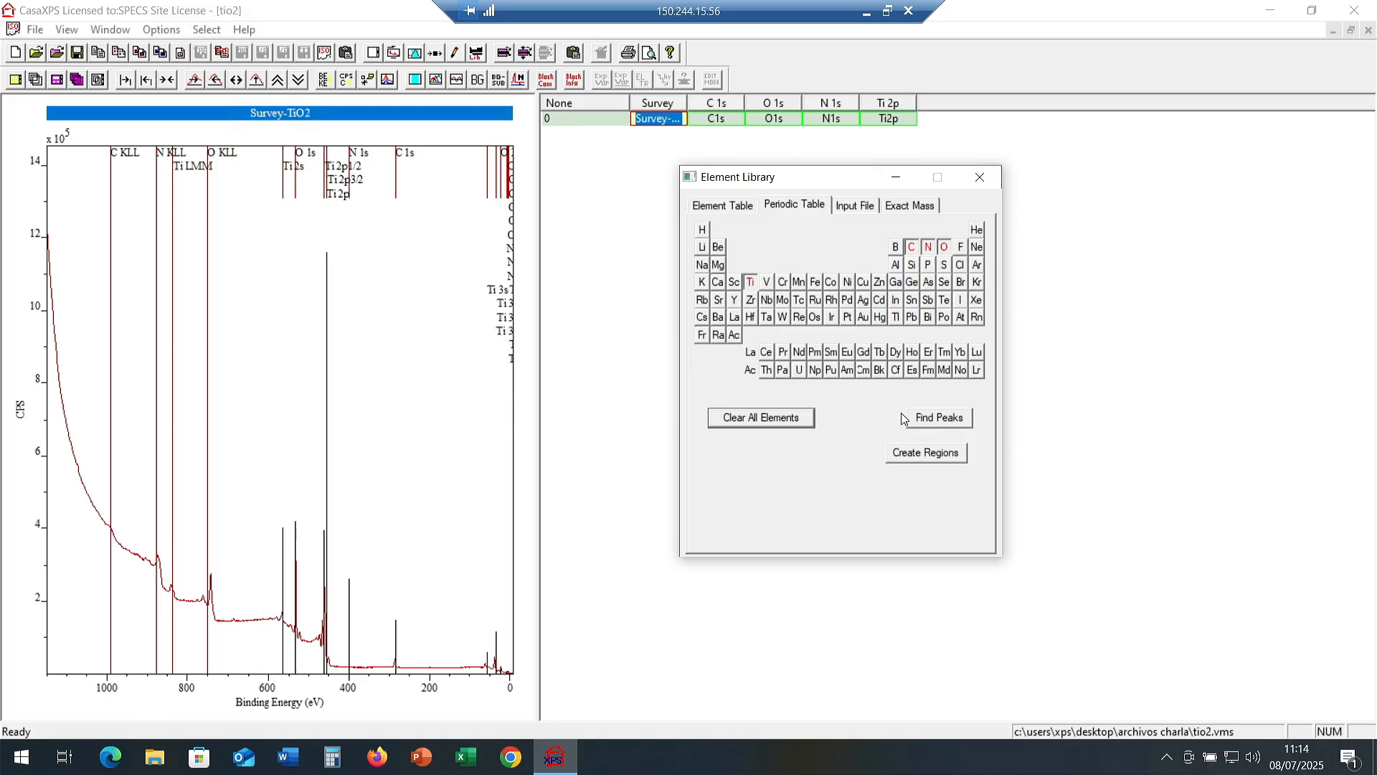
Inspect the survey between about 560 and 800 eV and mark F on the small peak near 685 eV.
mouse_move(62, 450)
left_mouse_down()
mouse_move(208, 623)
mouse_move(337, 672)
left_mouse_up()
left_click_drag(121, 367, 435, 617)
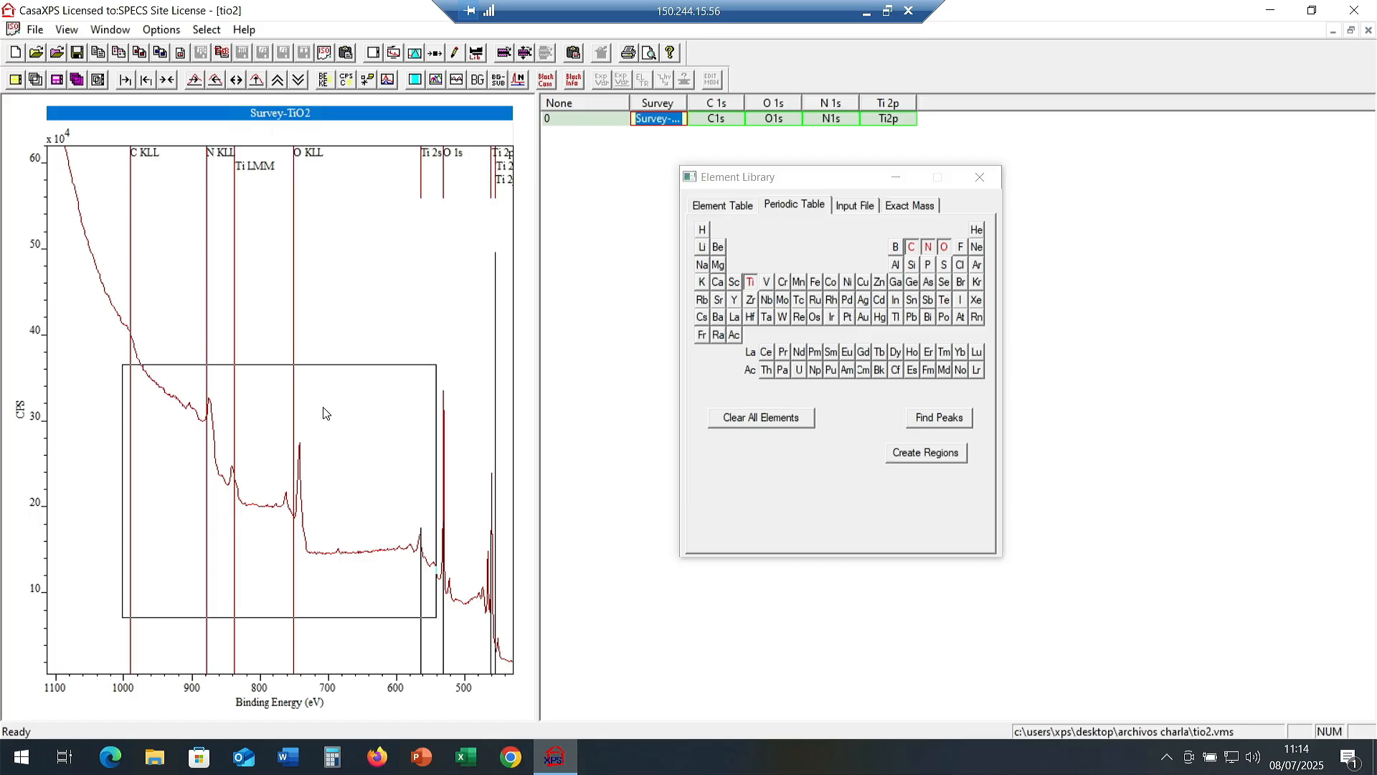
left_click_drag(246, 538, 415, 569)
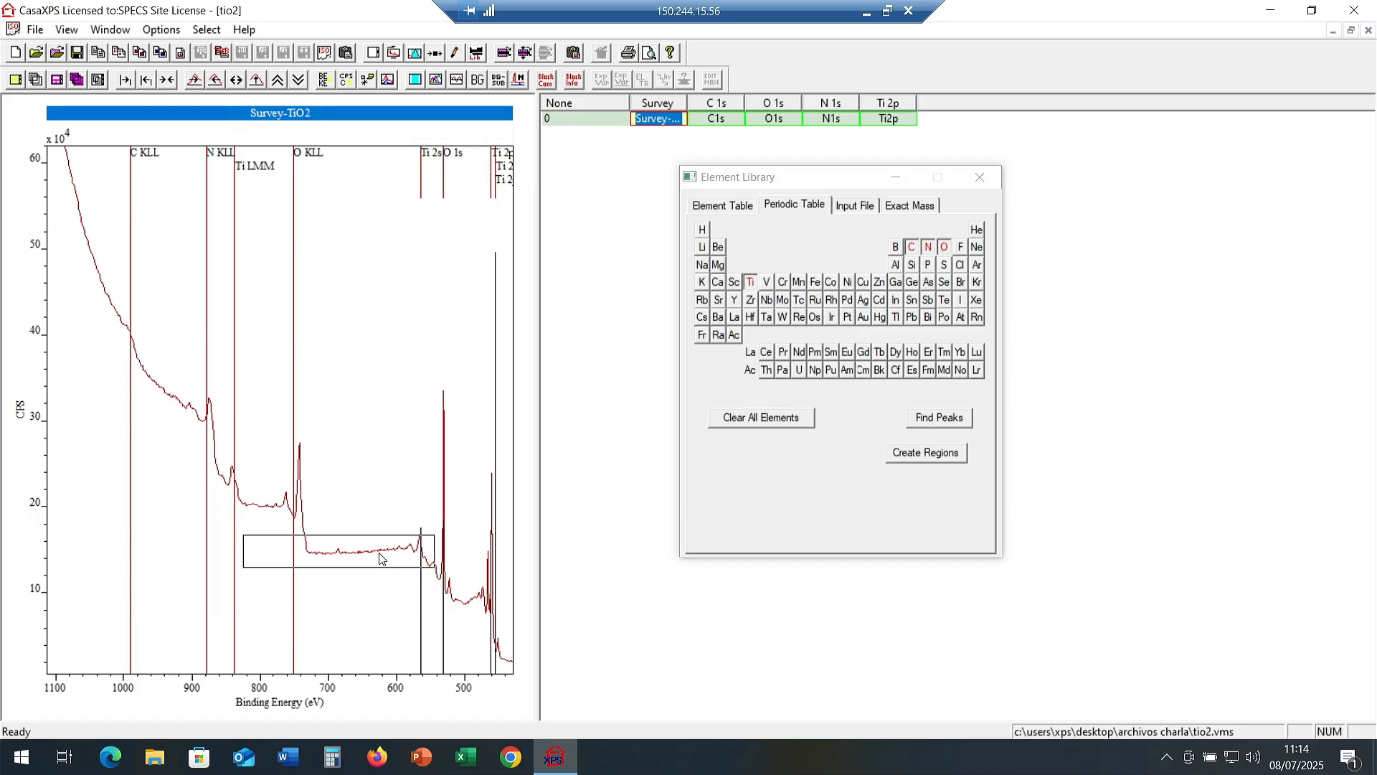
left_click(378, 551)
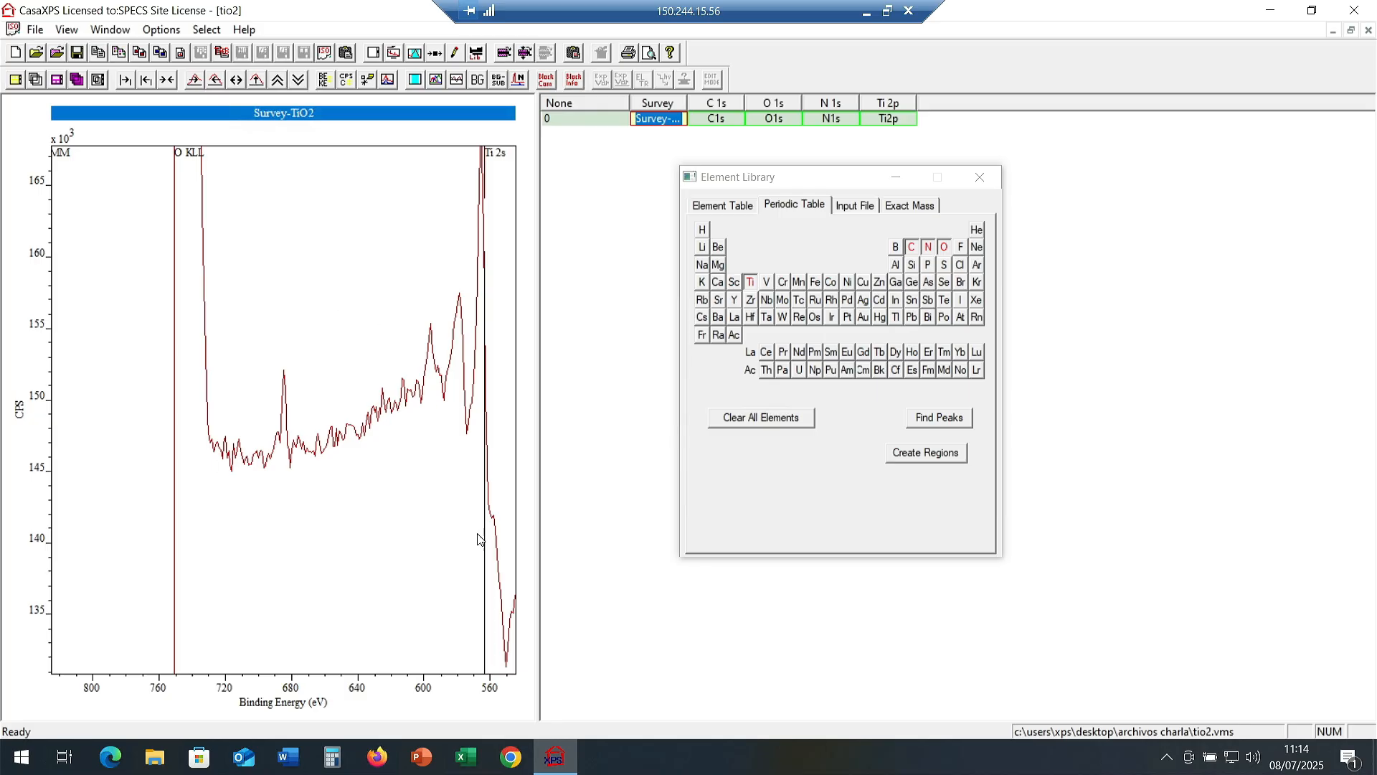
left_click(961, 248)
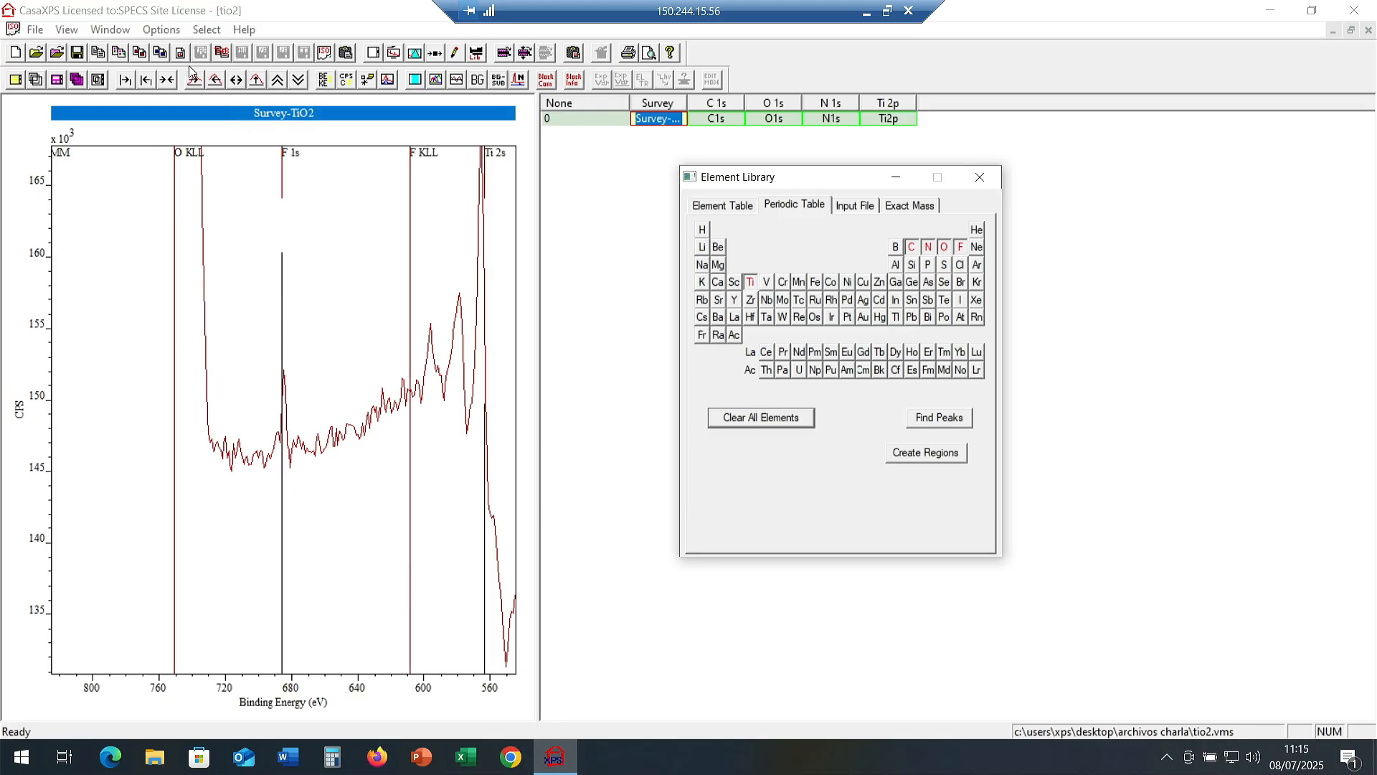
Examine the survey between about 250 and 650 eV against the Ti, O, N and C markers, and restore the full spectrum.
left_click(167, 79)
left_click_drag(235, 572, 430, 677)
left_click(365, 572)
left_click_drag(242, 581, 410, 668)
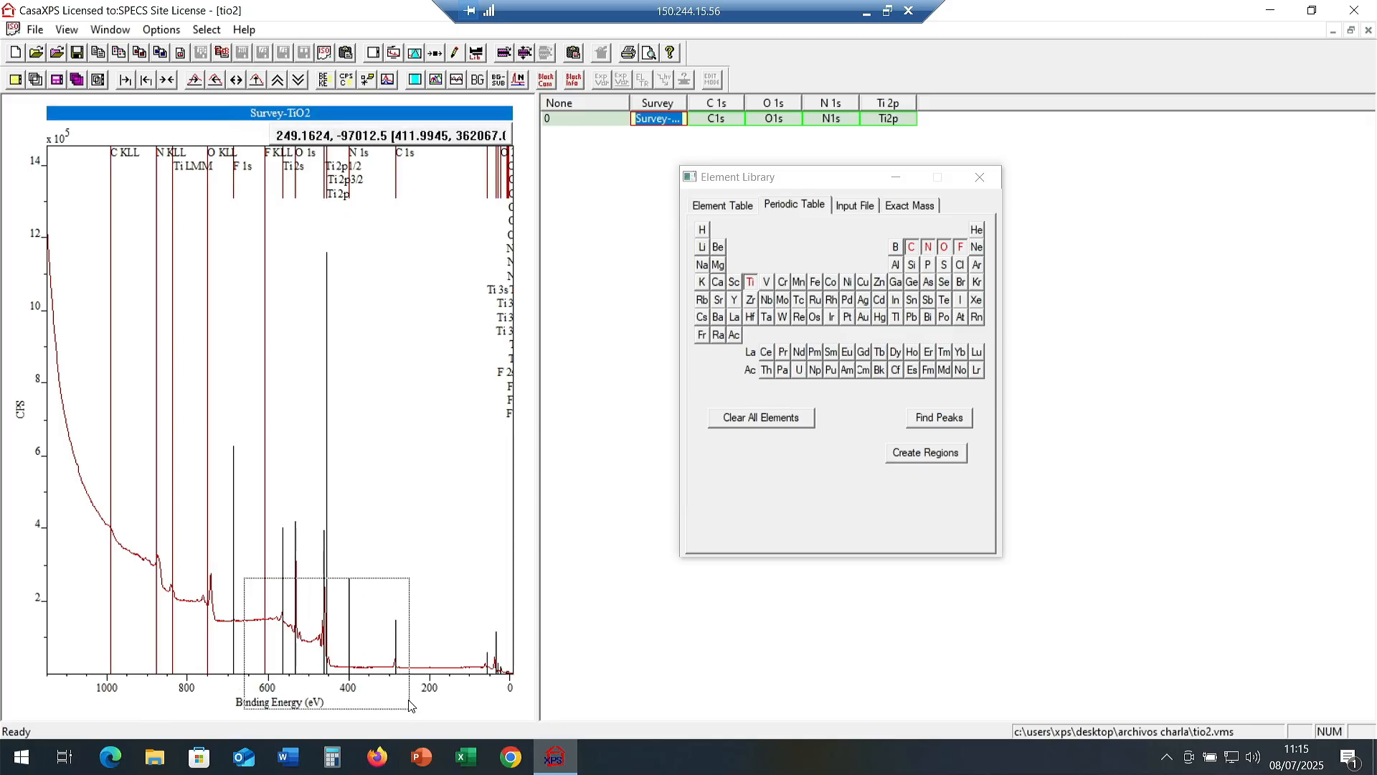
left_click(390, 615)
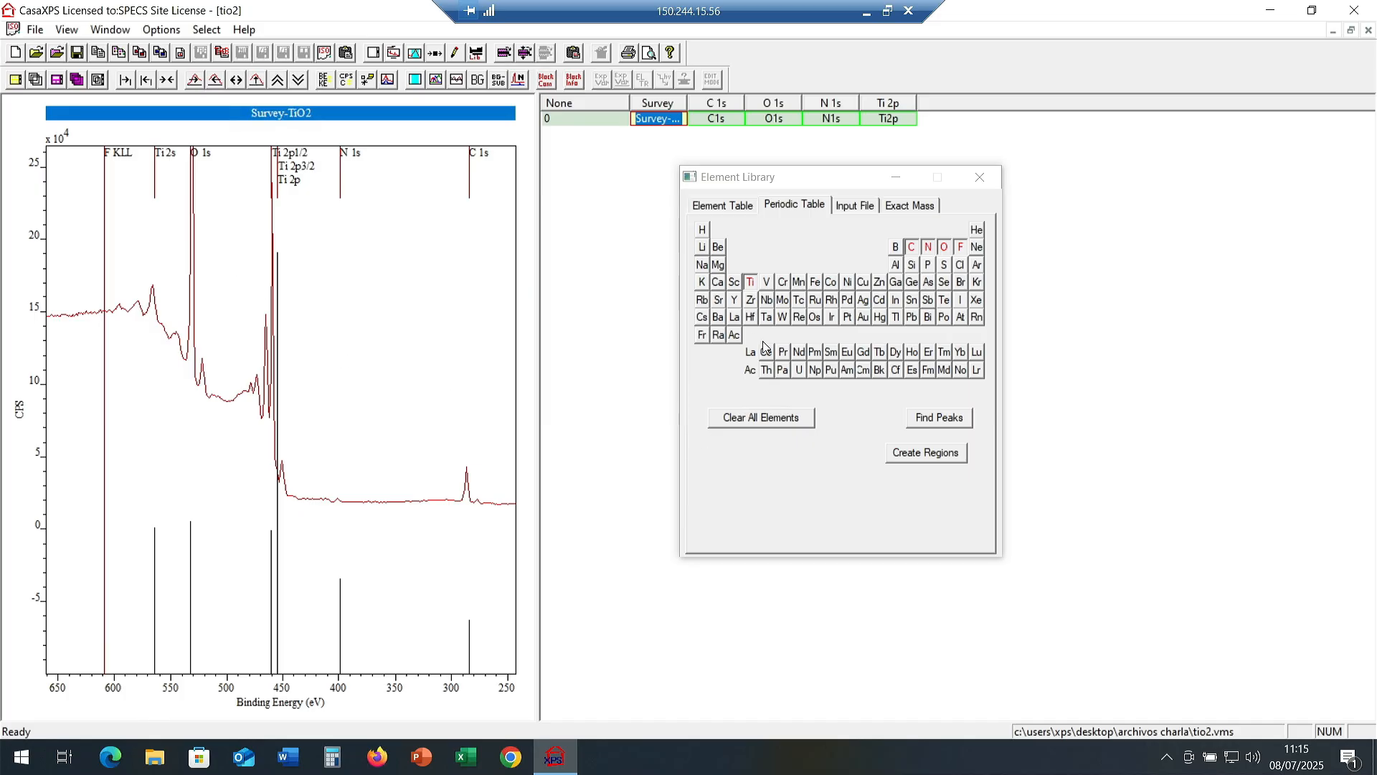
left_click(166, 81)
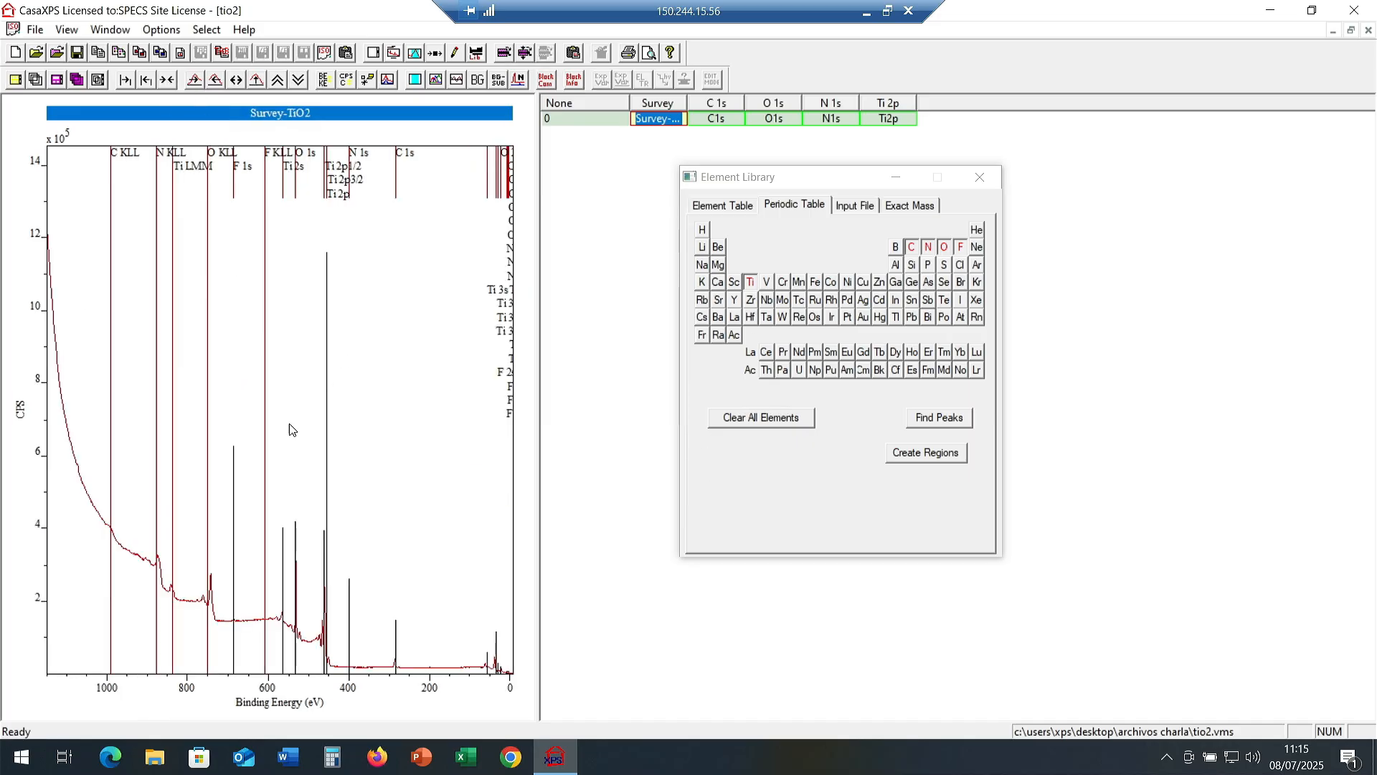
Look up the small survey peak near 199 eV in the element table, mark Cl in the periodic table and restore the full range.
left_click_drag(351, 647, 498, 676)
left_click_drag(189, 487, 363, 538)
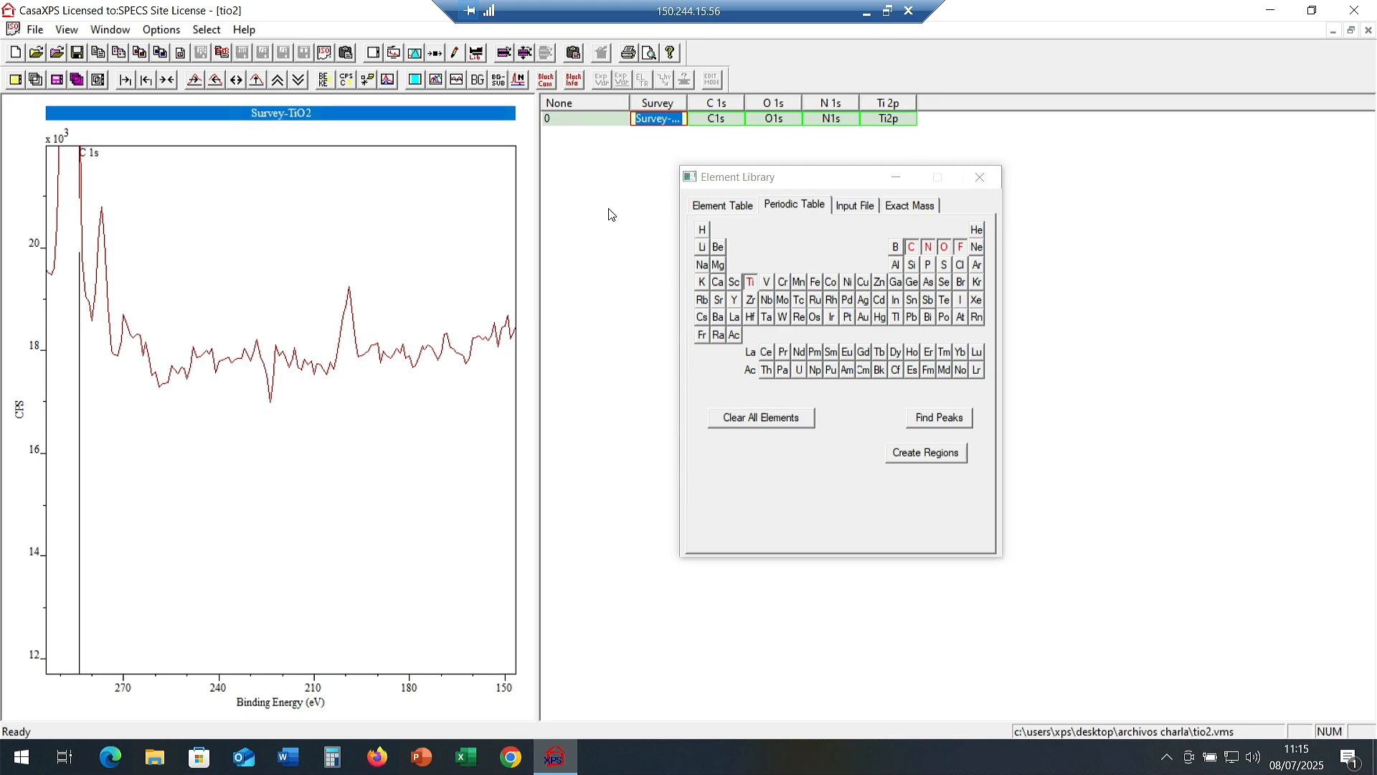
left_click(718, 213)
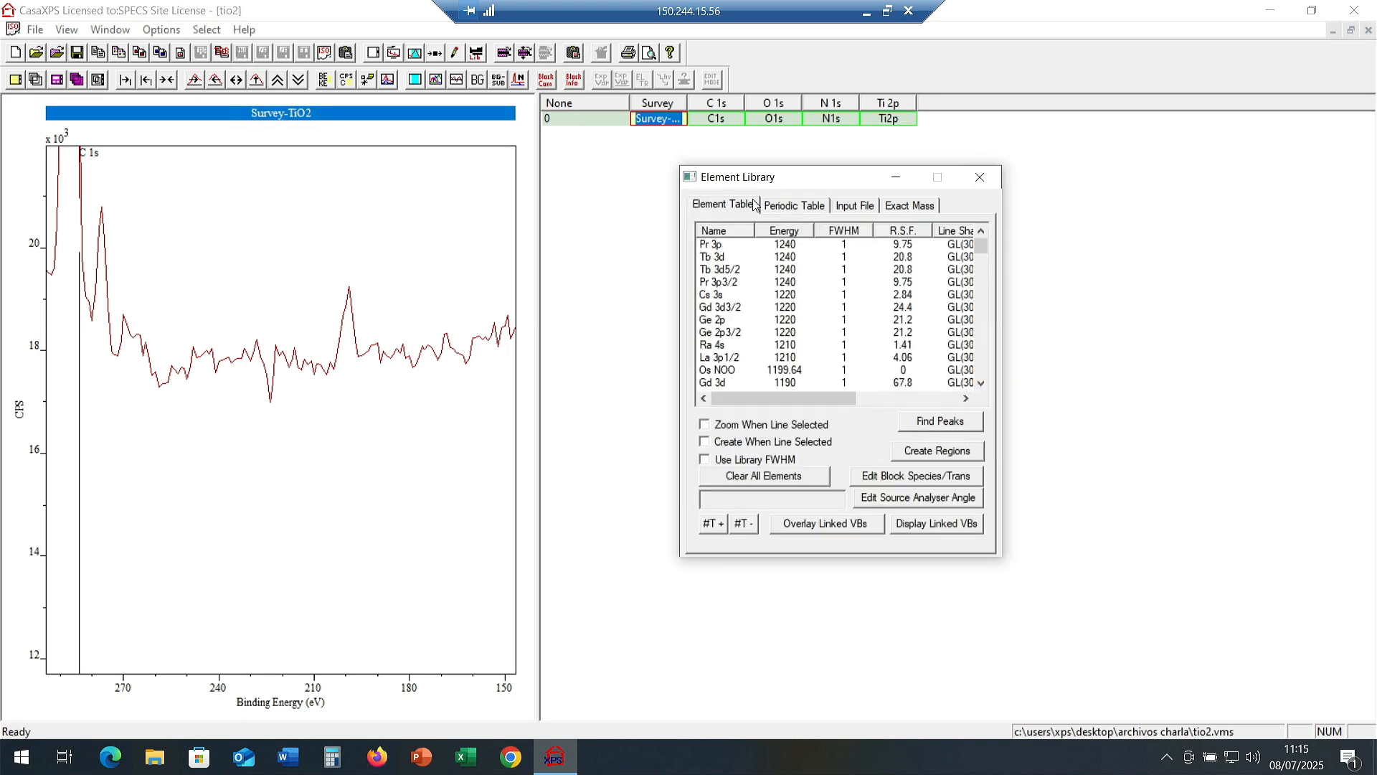
left_click(349, 329)
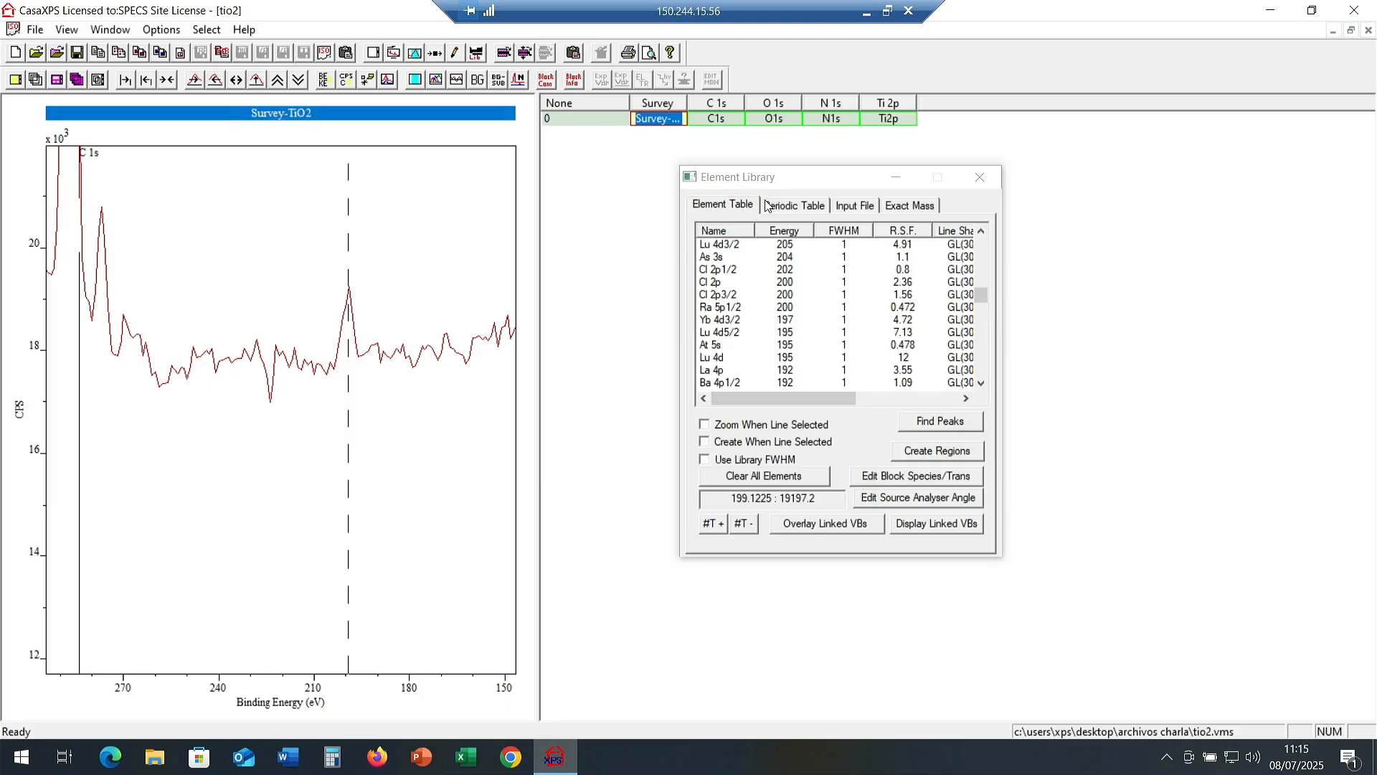
left_click(801, 208)
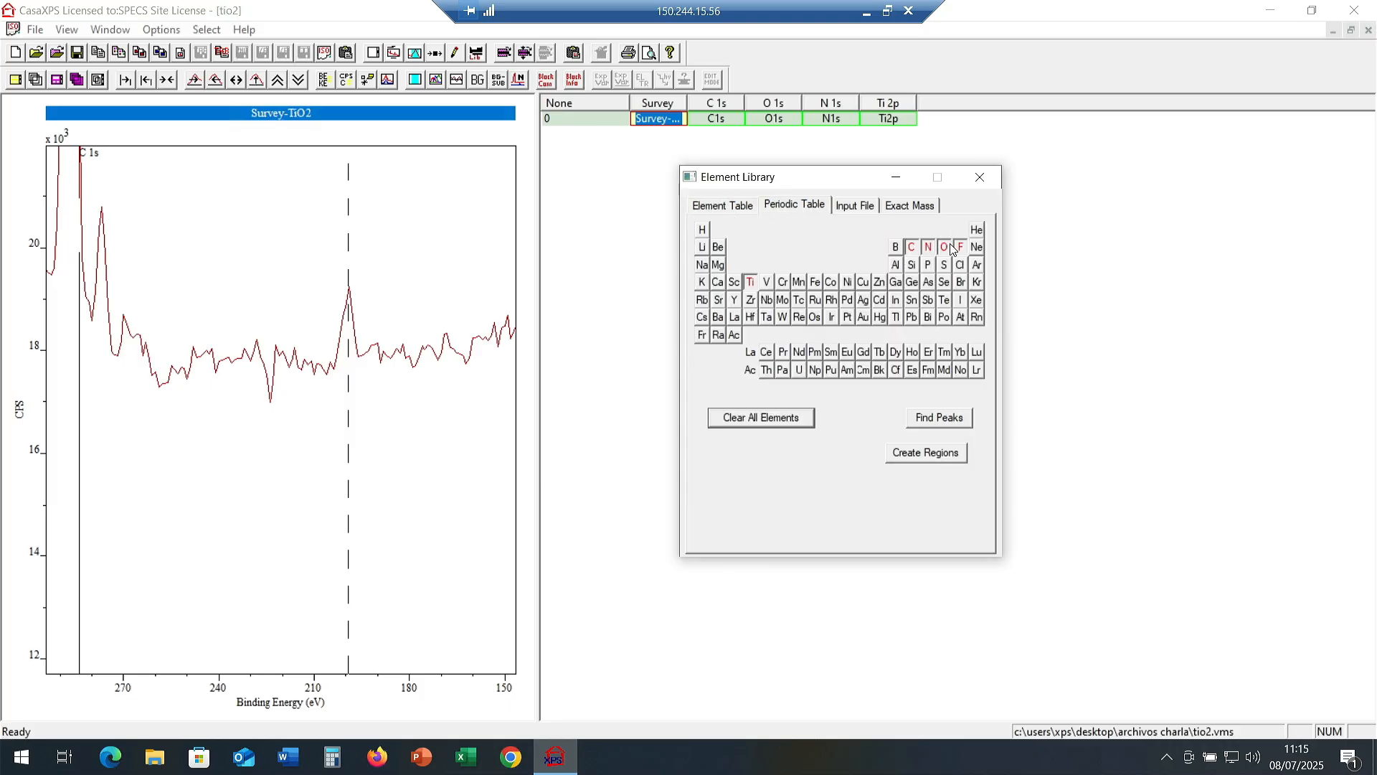
left_click(959, 265)
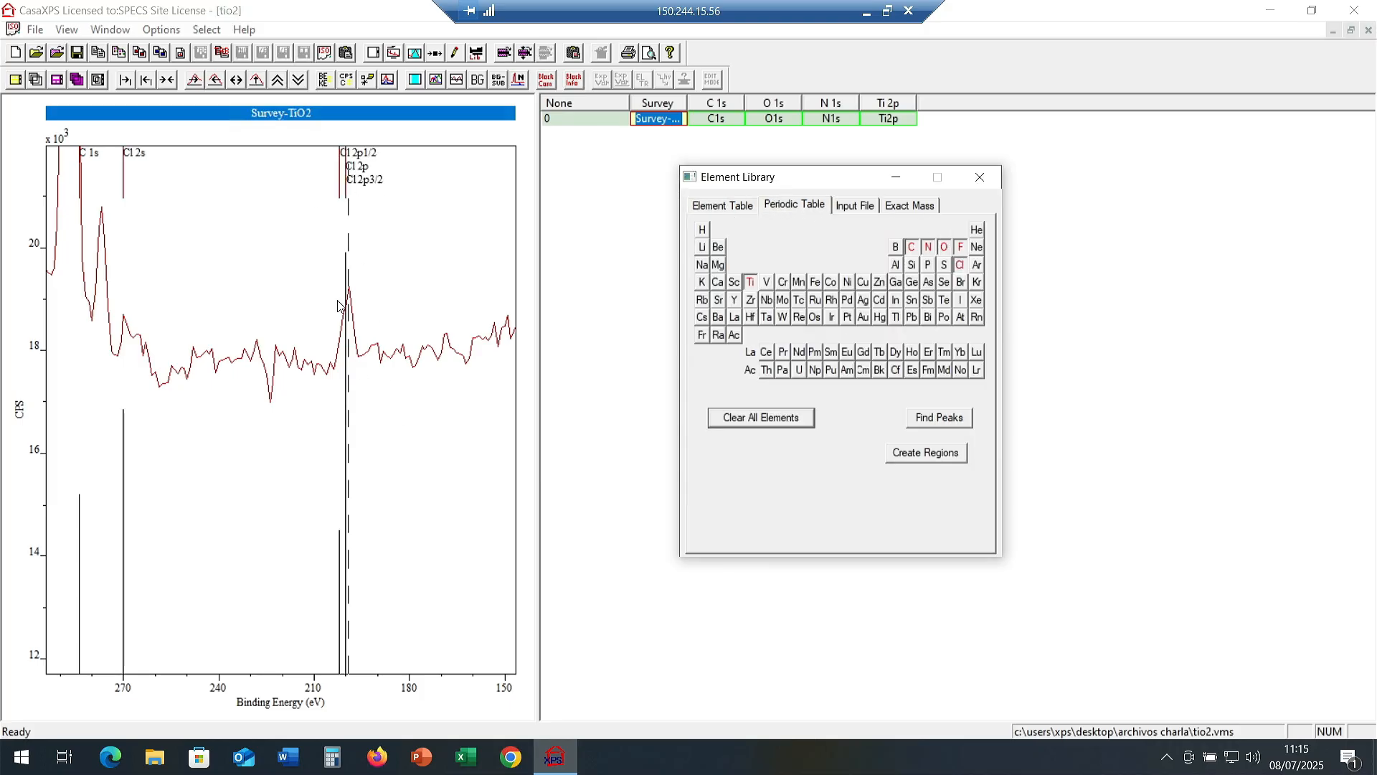
left_click(165, 83)
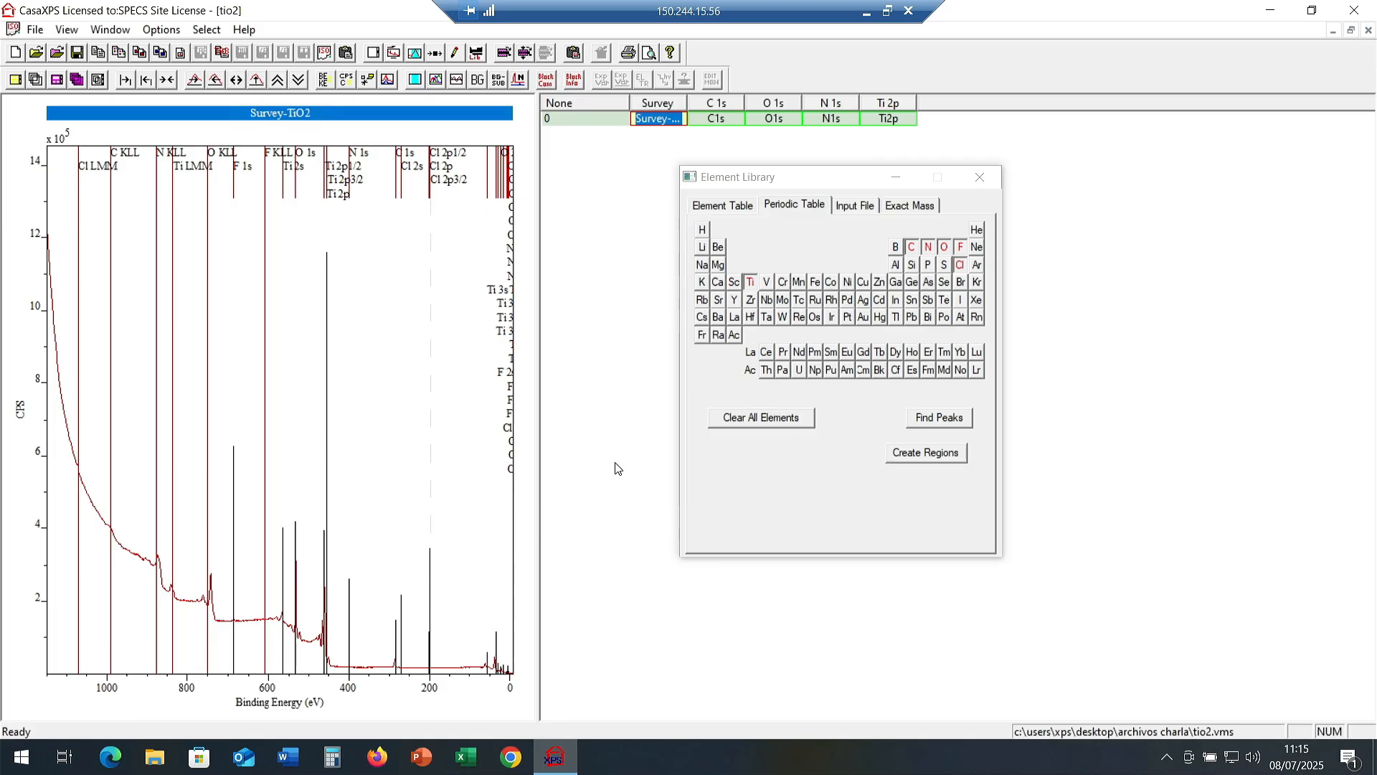
Create quantification regions on the survey for the marked C, N, O, F, Cl and Ti elements.
left_click(768, 188)
left_click_drag(767, 185, 767, 179)
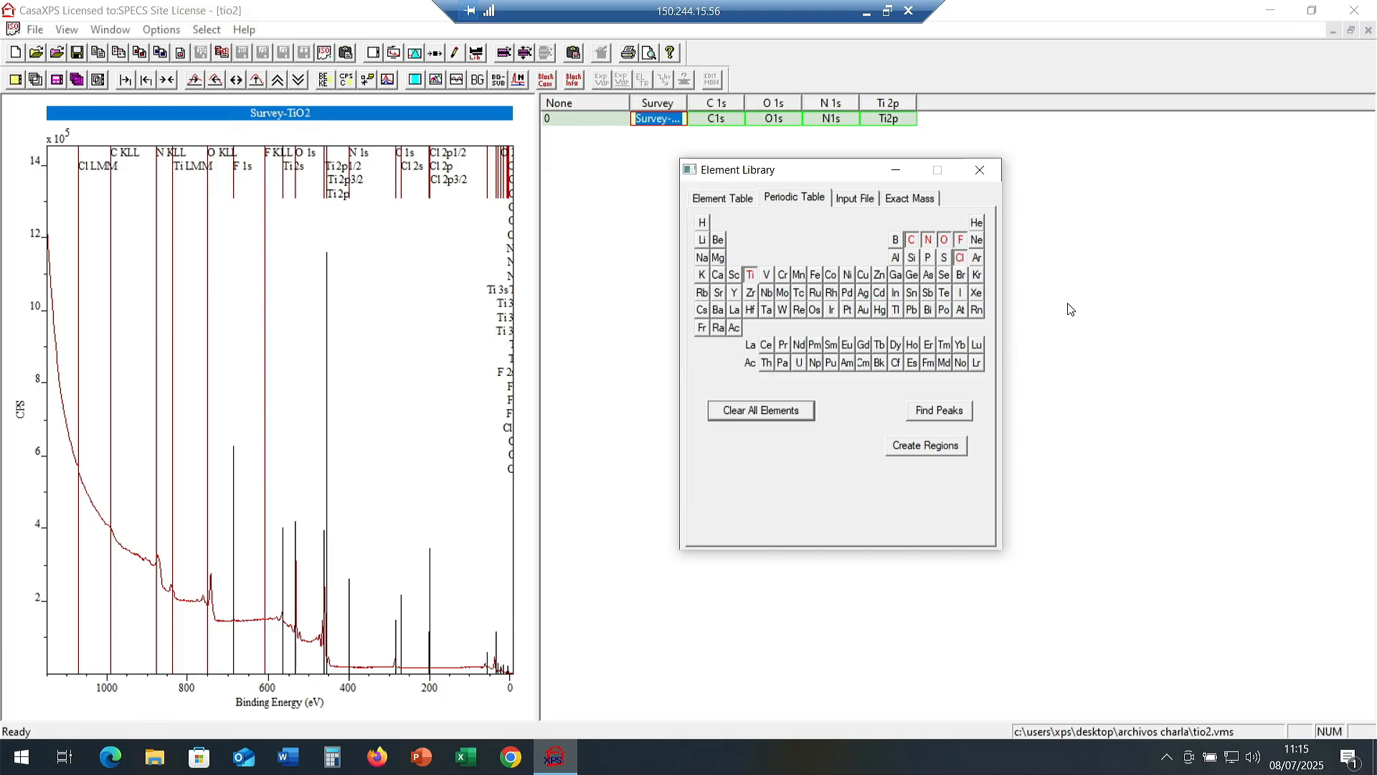
left_click(935, 450)
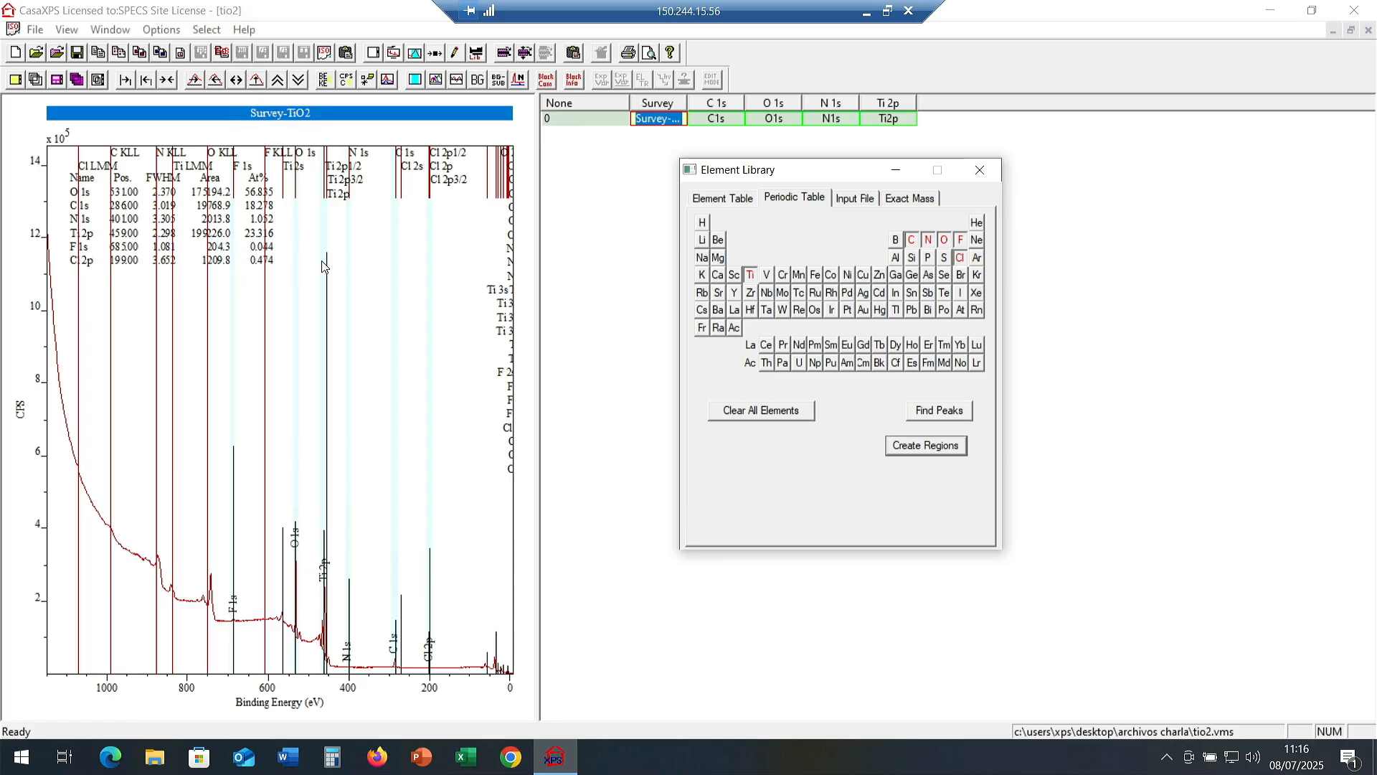
Review the element table's sensitivity factors and the library input options, and clear all element markers from the survey.
left_click(714, 200)
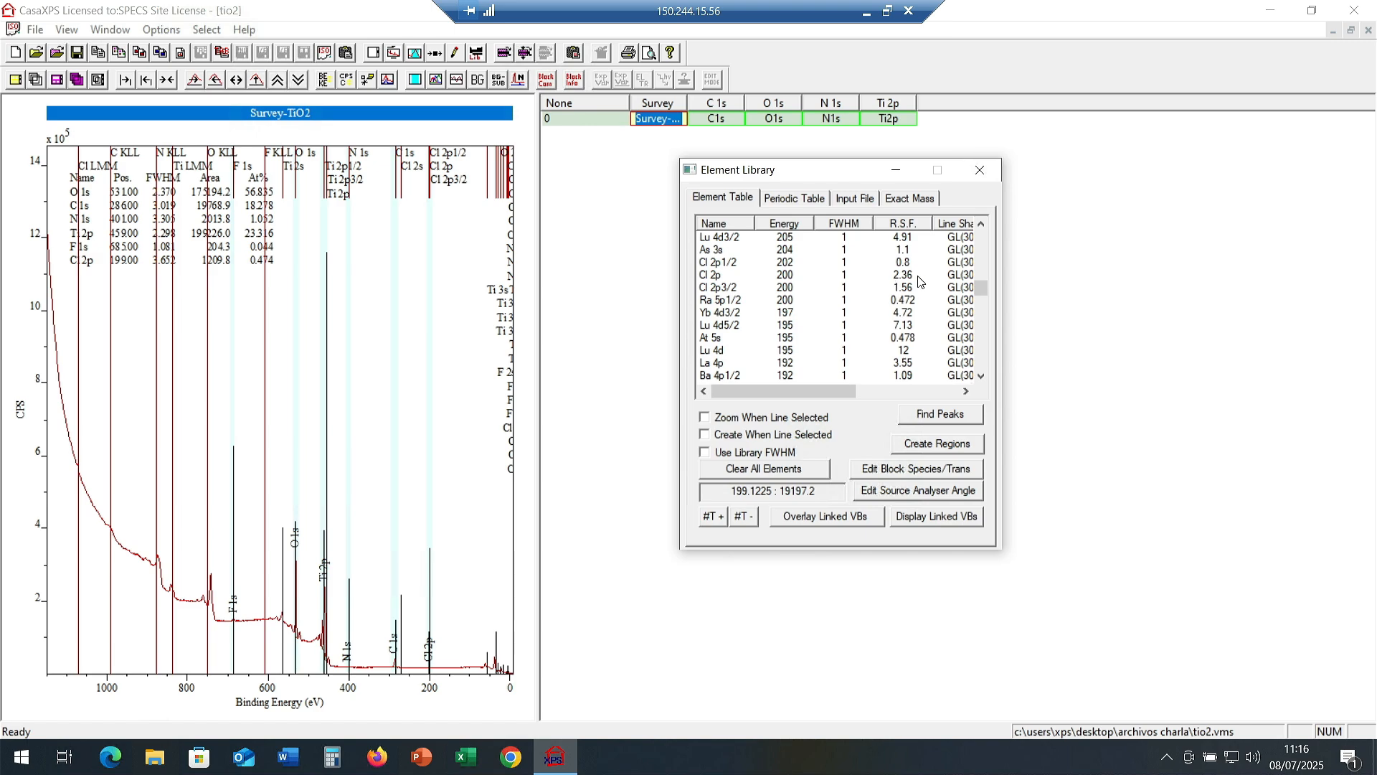
left_click(842, 201)
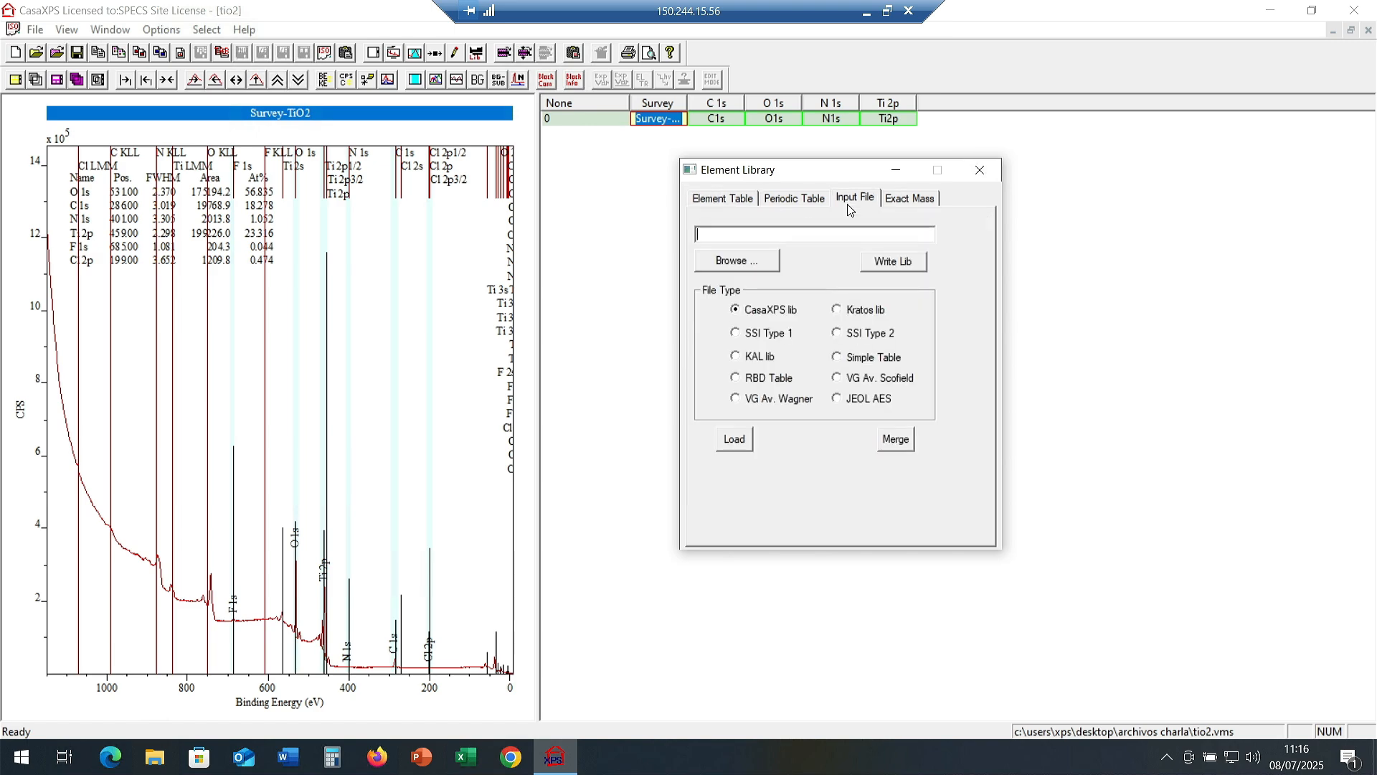
left_click(778, 201)
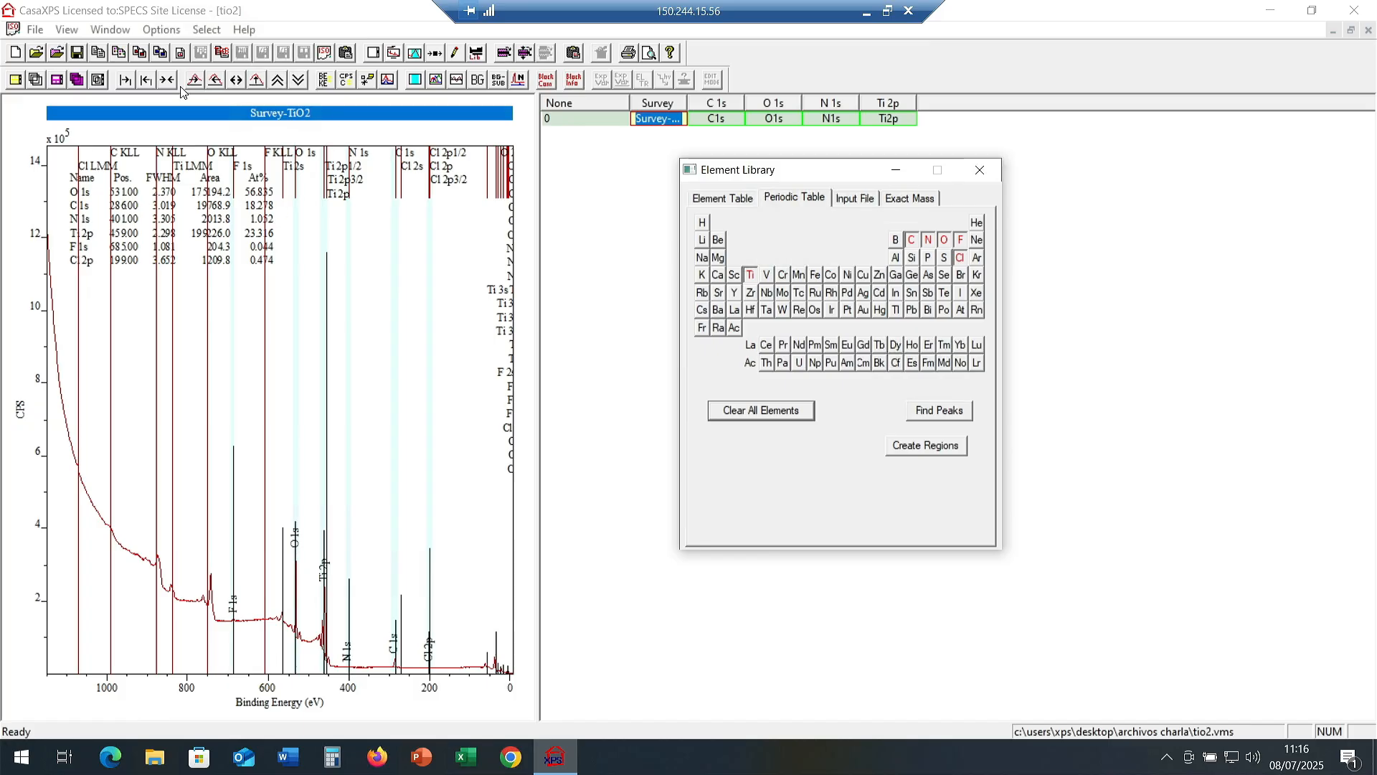
left_click(755, 424)
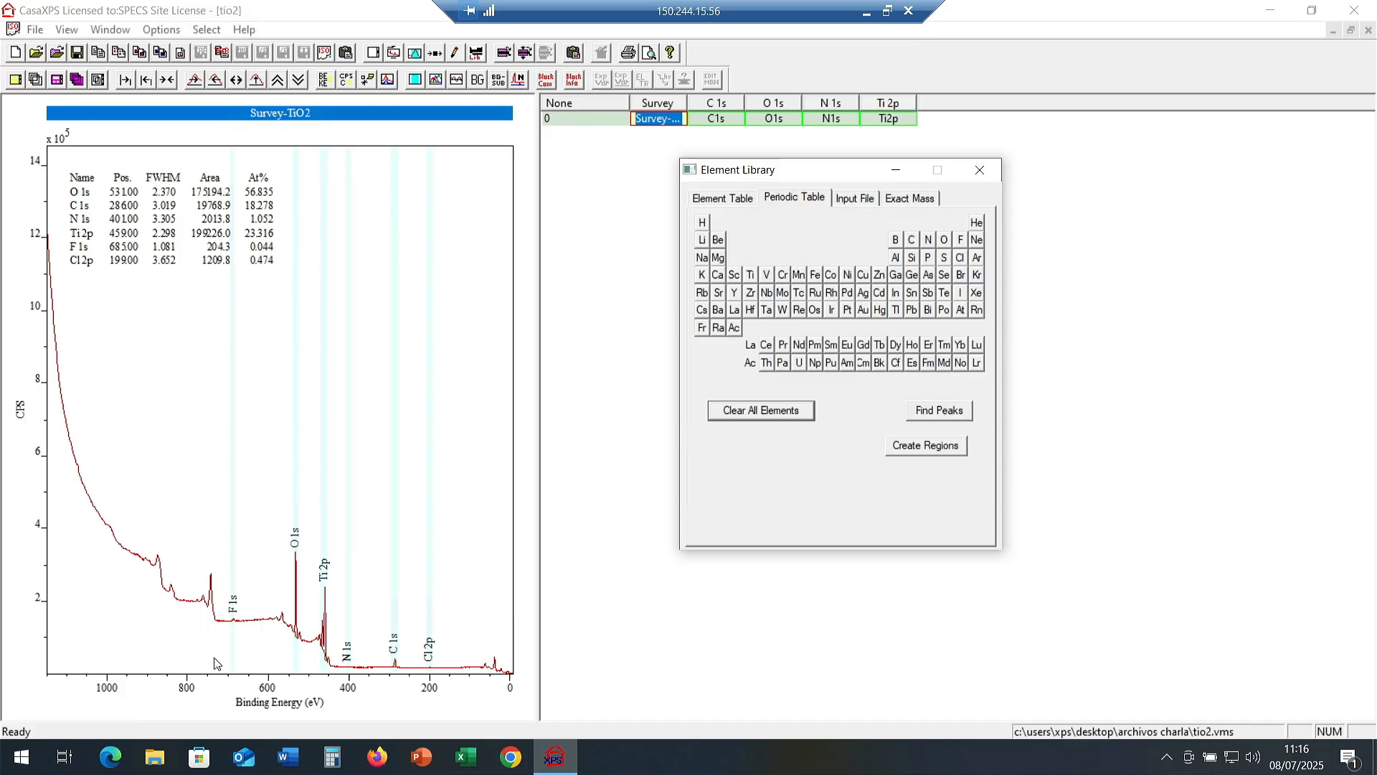
Open the survey's region quantification parameters and adjust the F 1s region to span its peak, about 688 to 682 eV.
left_click_drag(220, 581, 258, 650)
left_click(244, 624)
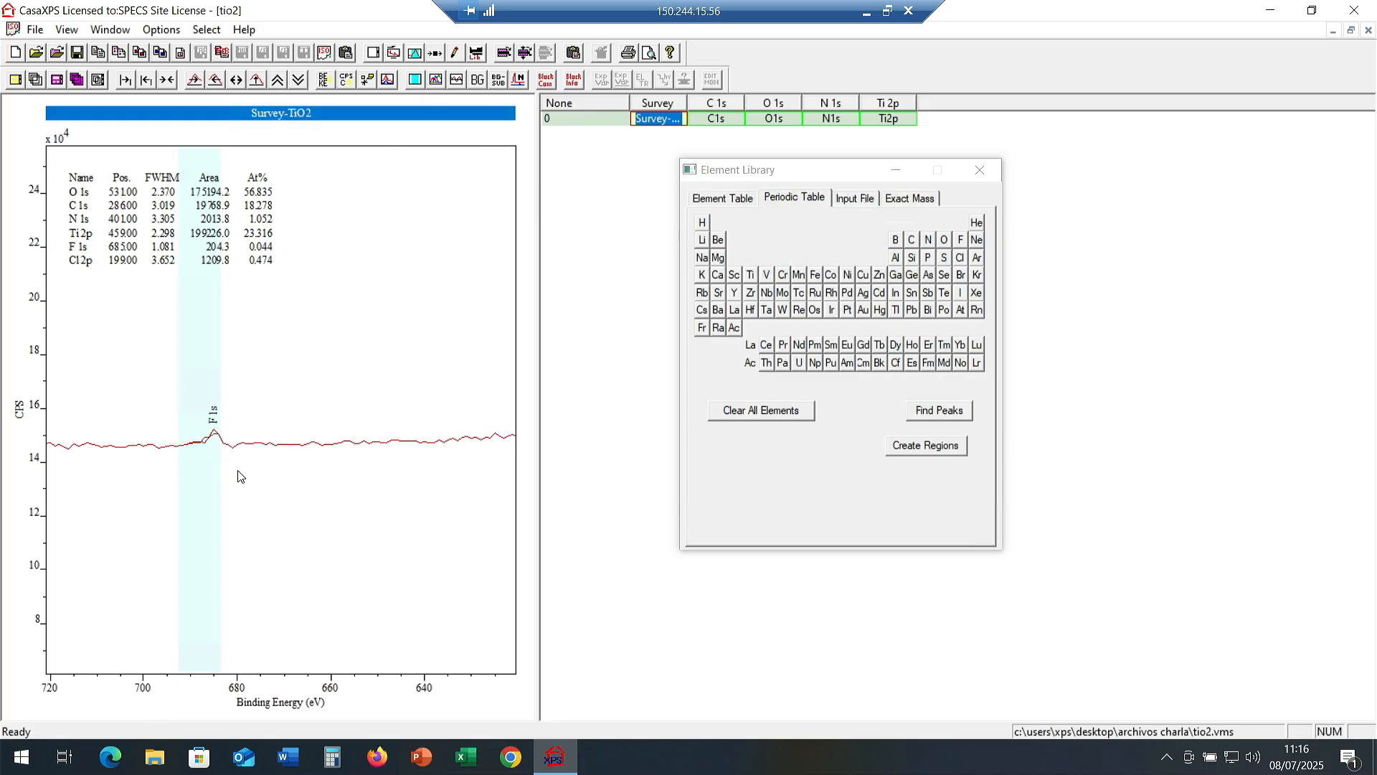
left_click(162, 32)
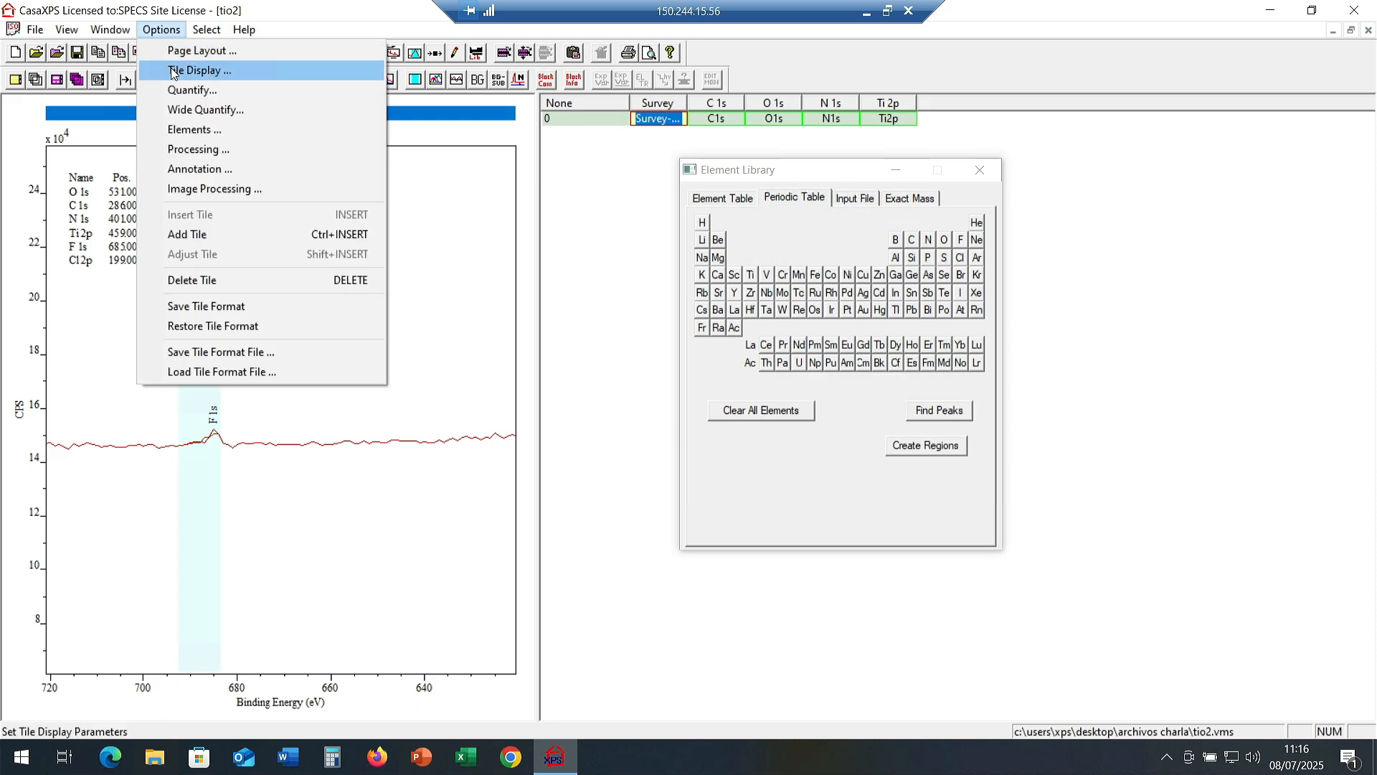
left_click(175, 94)
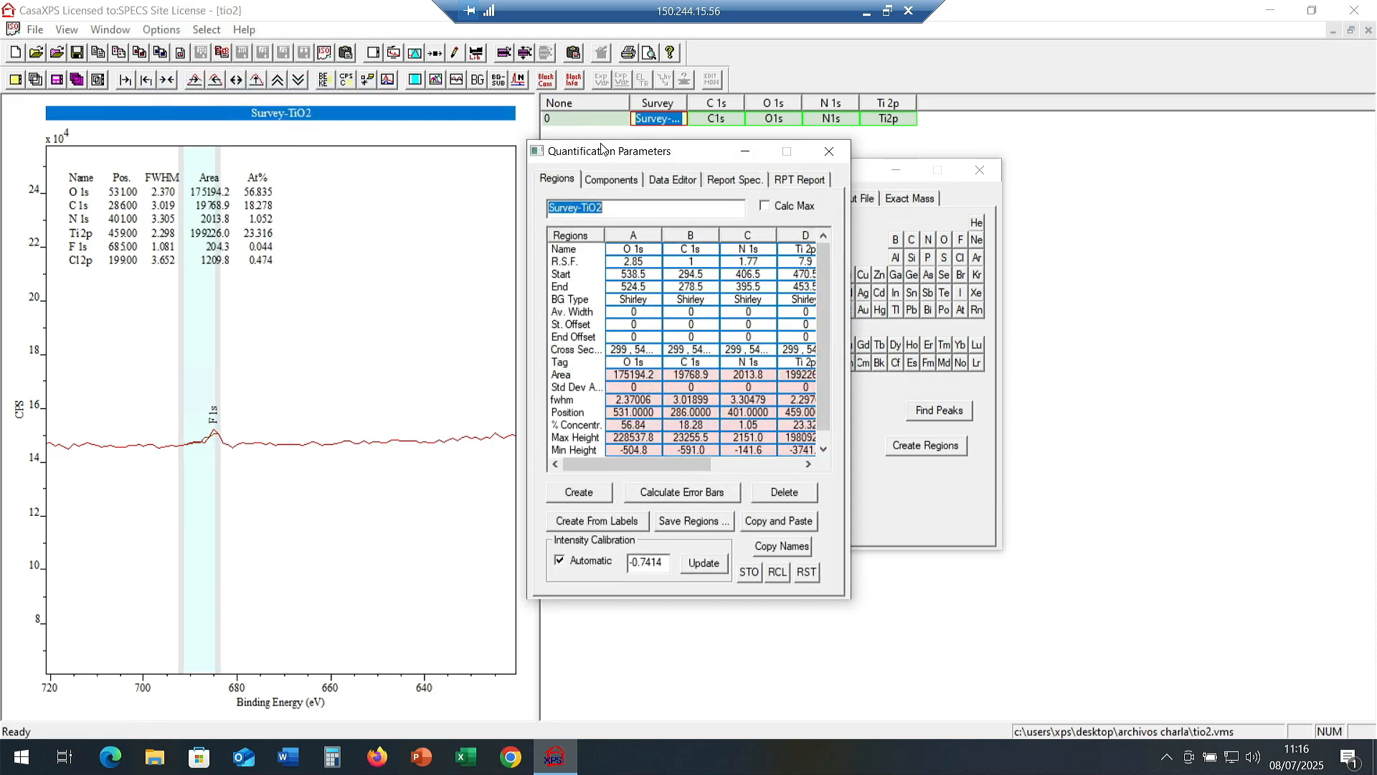
left_click_drag(651, 152, 823, 156)
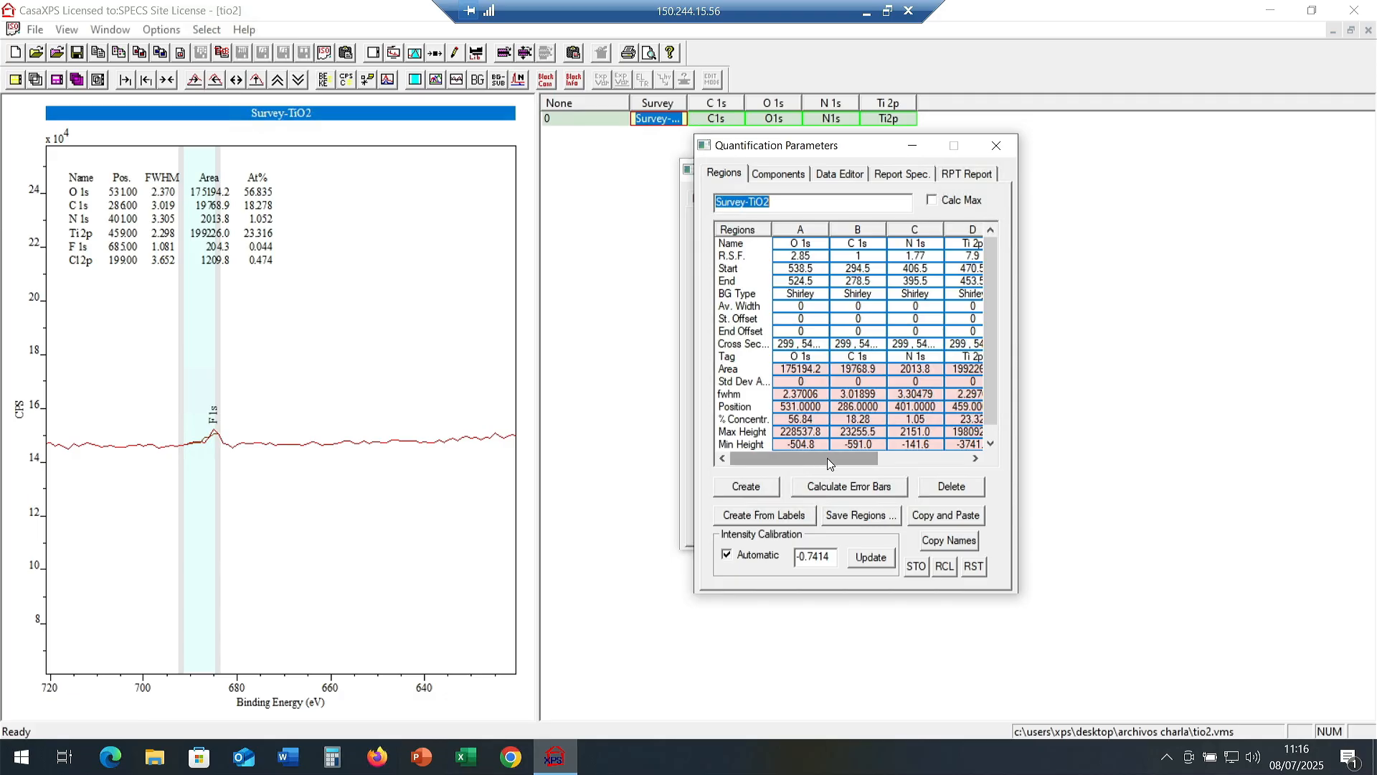
mouse_move(827, 458)
left_mouse_down()
mouse_move(904, 446)
mouse_move(839, 450)
left_mouse_up()
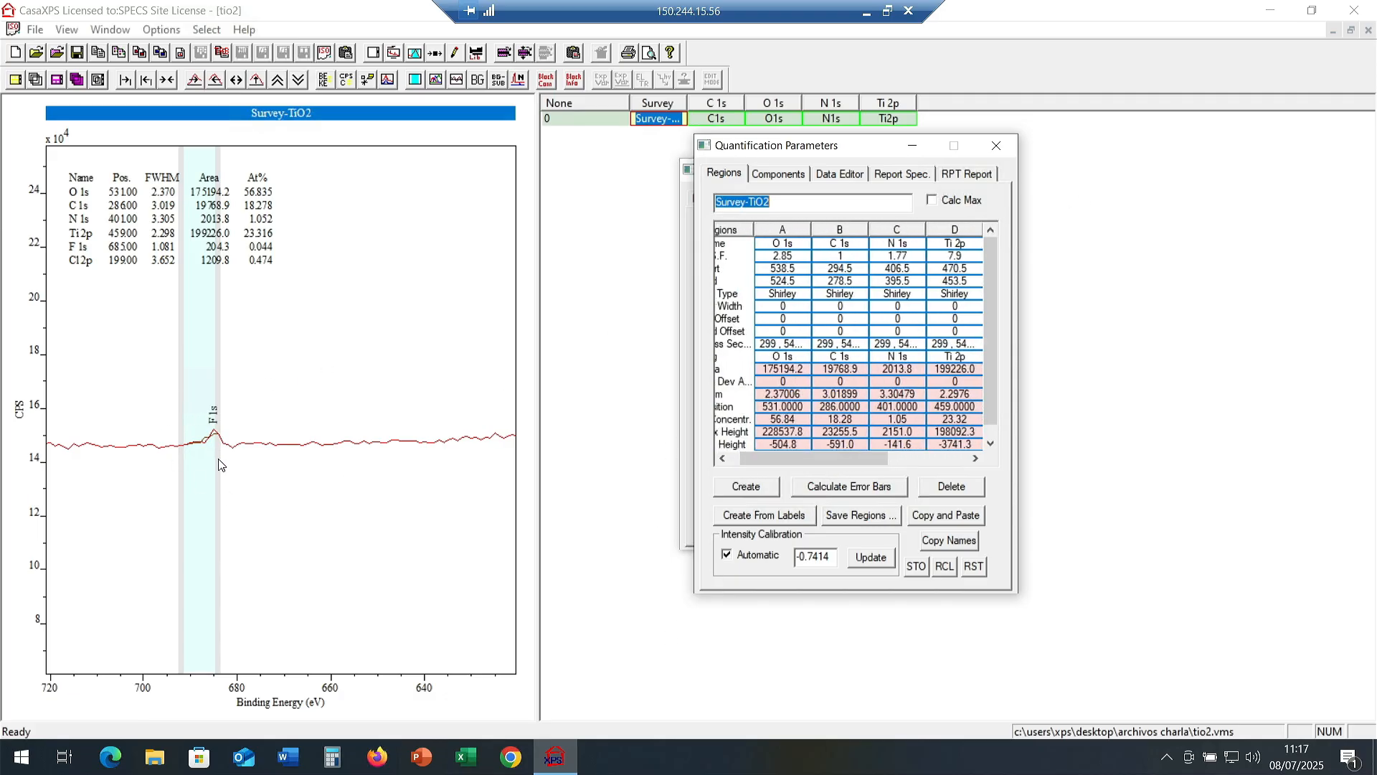
mouse_move(219, 467)
left_mouse_down()
mouse_move(232, 472)
mouse_move(191, 483)
mouse_move(203, 488)
left_mouse_up()
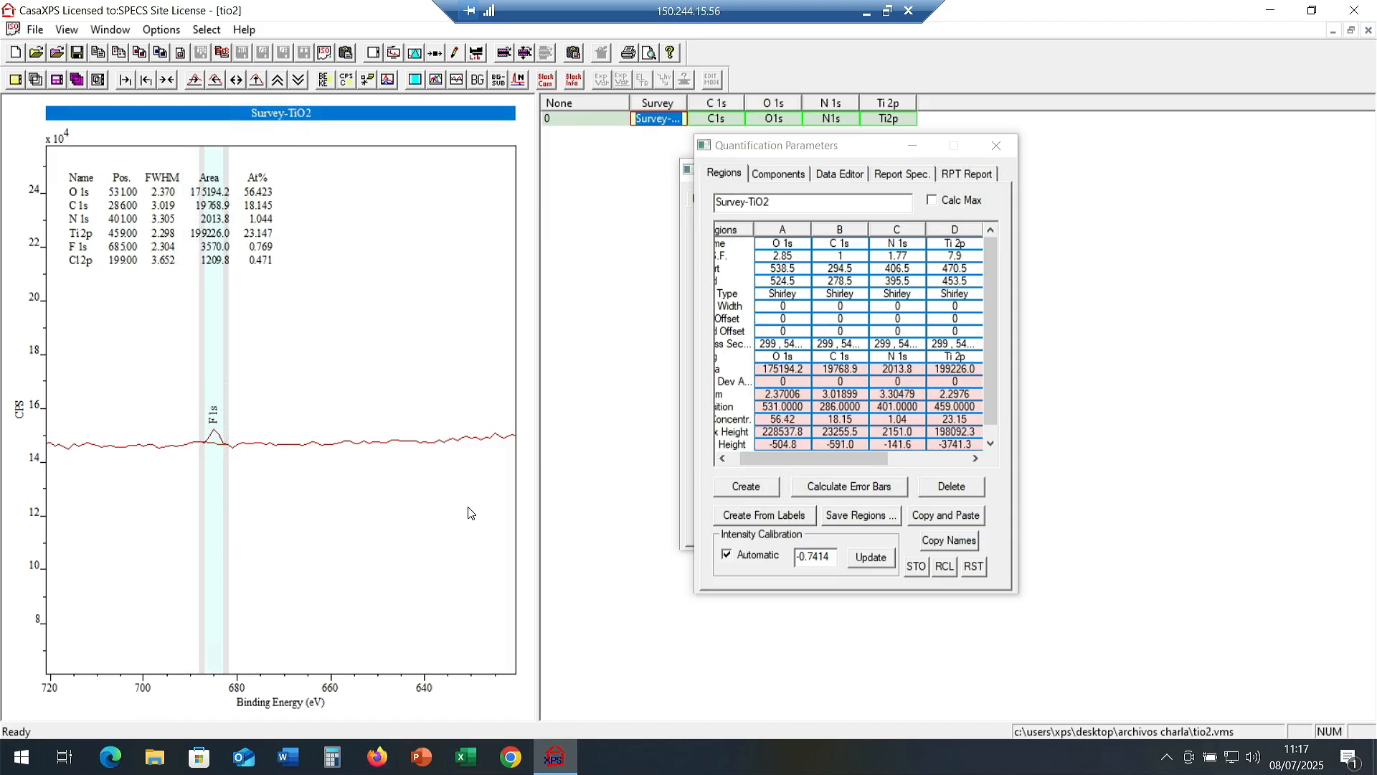
Adjust the O 1s region on the survey to start at about 537.3 eV and end at about 524.5 eV.
left_click(167, 80)
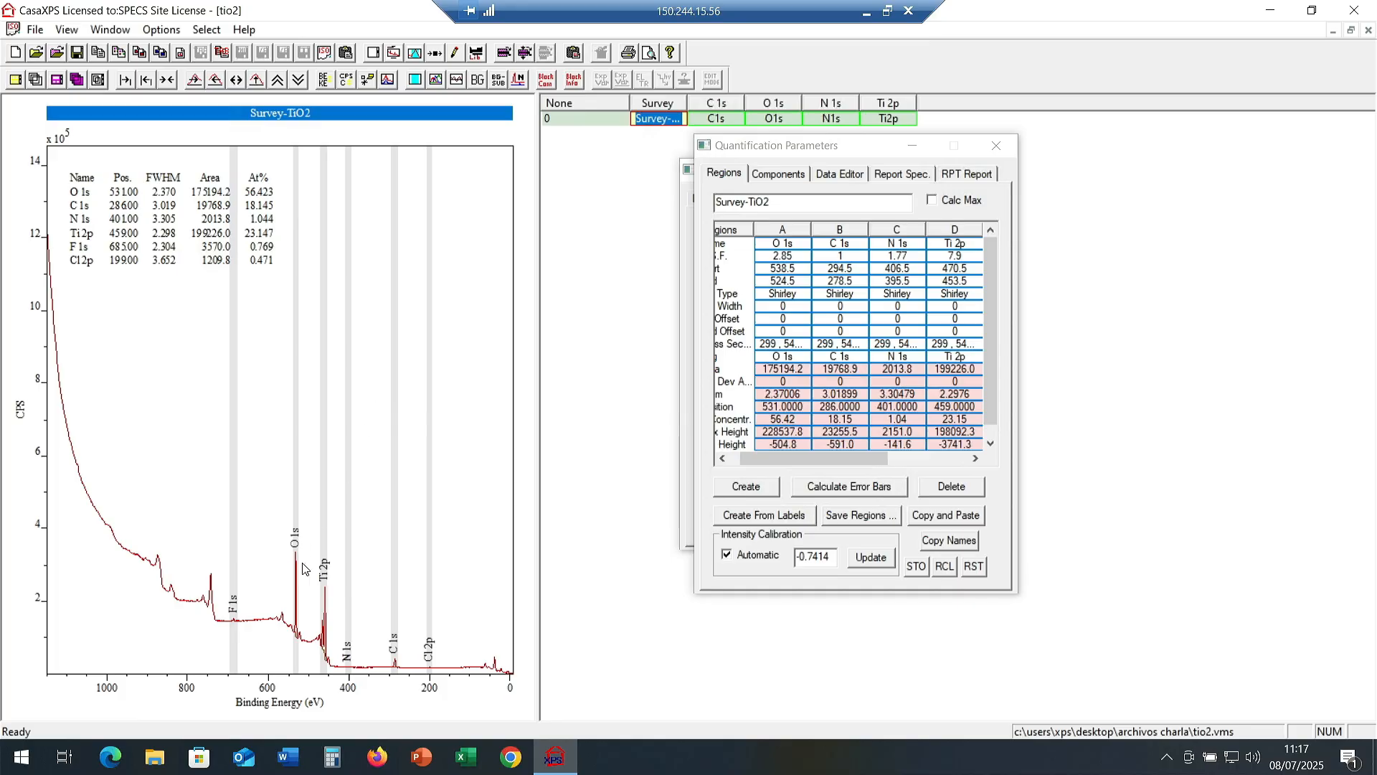
left_click_drag(285, 520, 303, 670)
left_click(293, 647)
left_click_drag(270, 529, 310, 669)
left_click(285, 593)
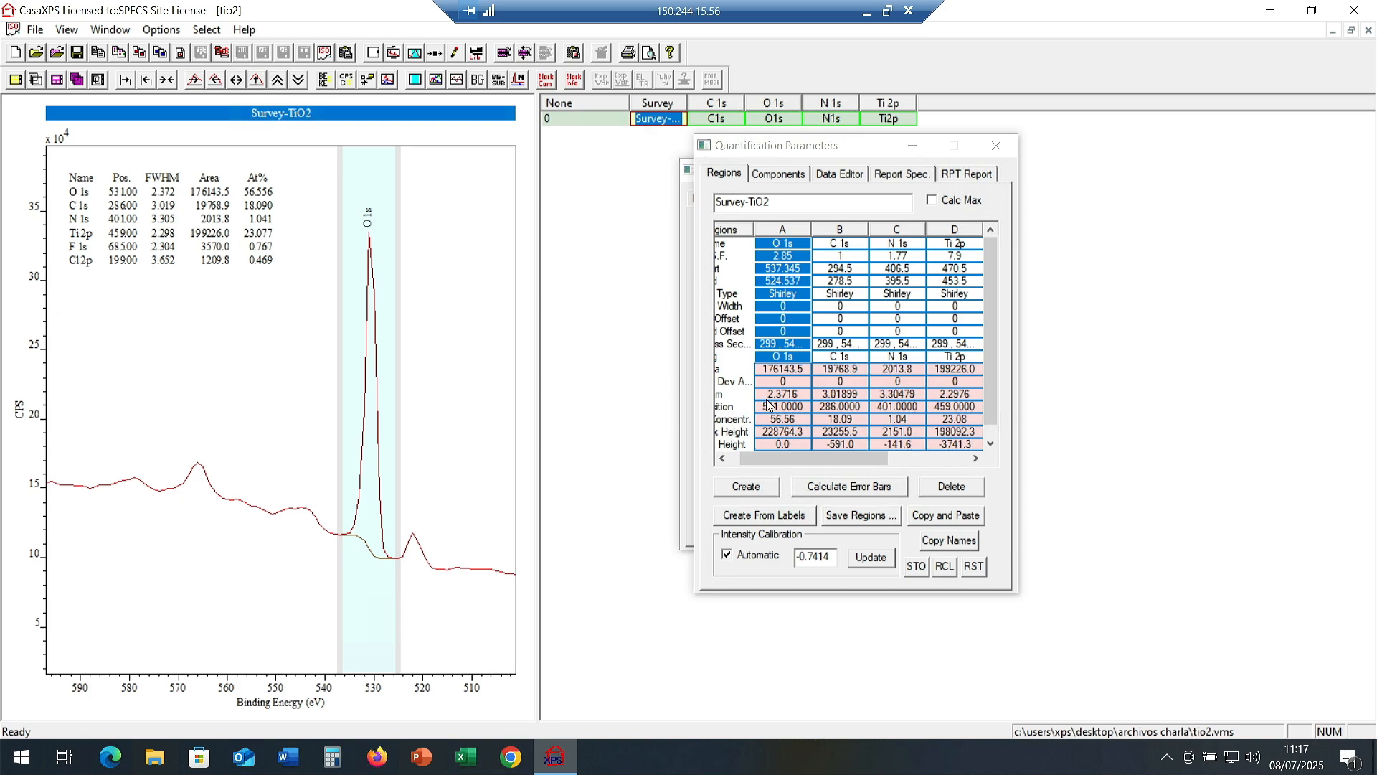
left_click(799, 459)
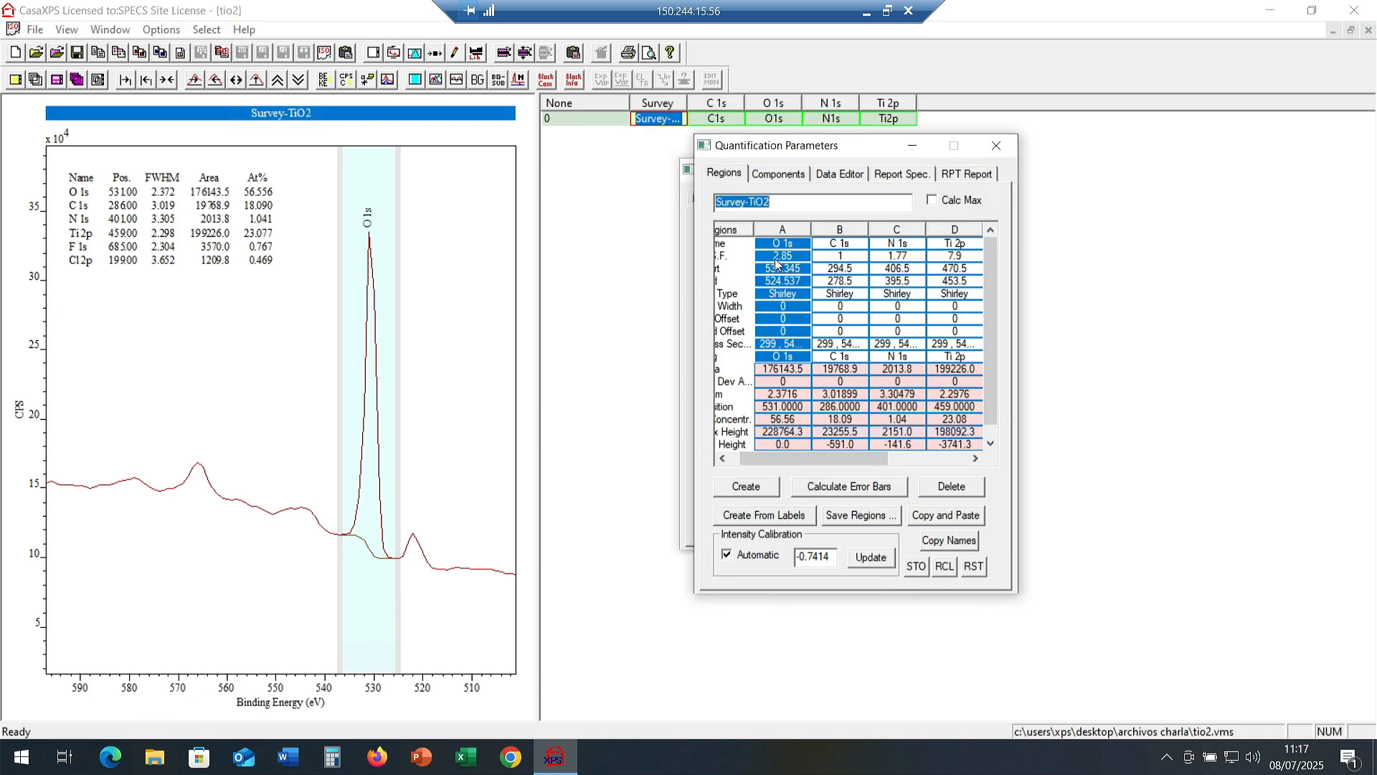
left_click_drag(822, 459, 775, 462)
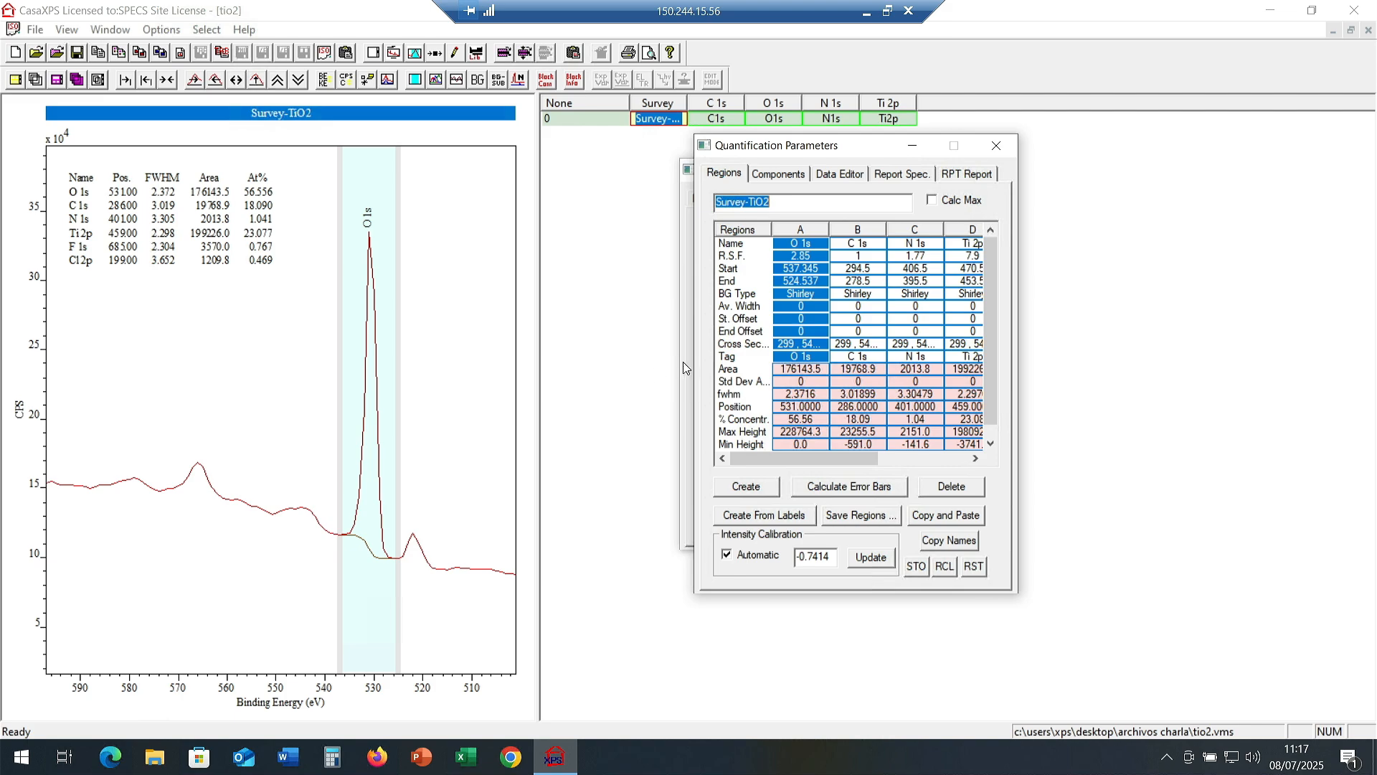
Set the O 1s region's background type to Linear.
left_click(823, 297)
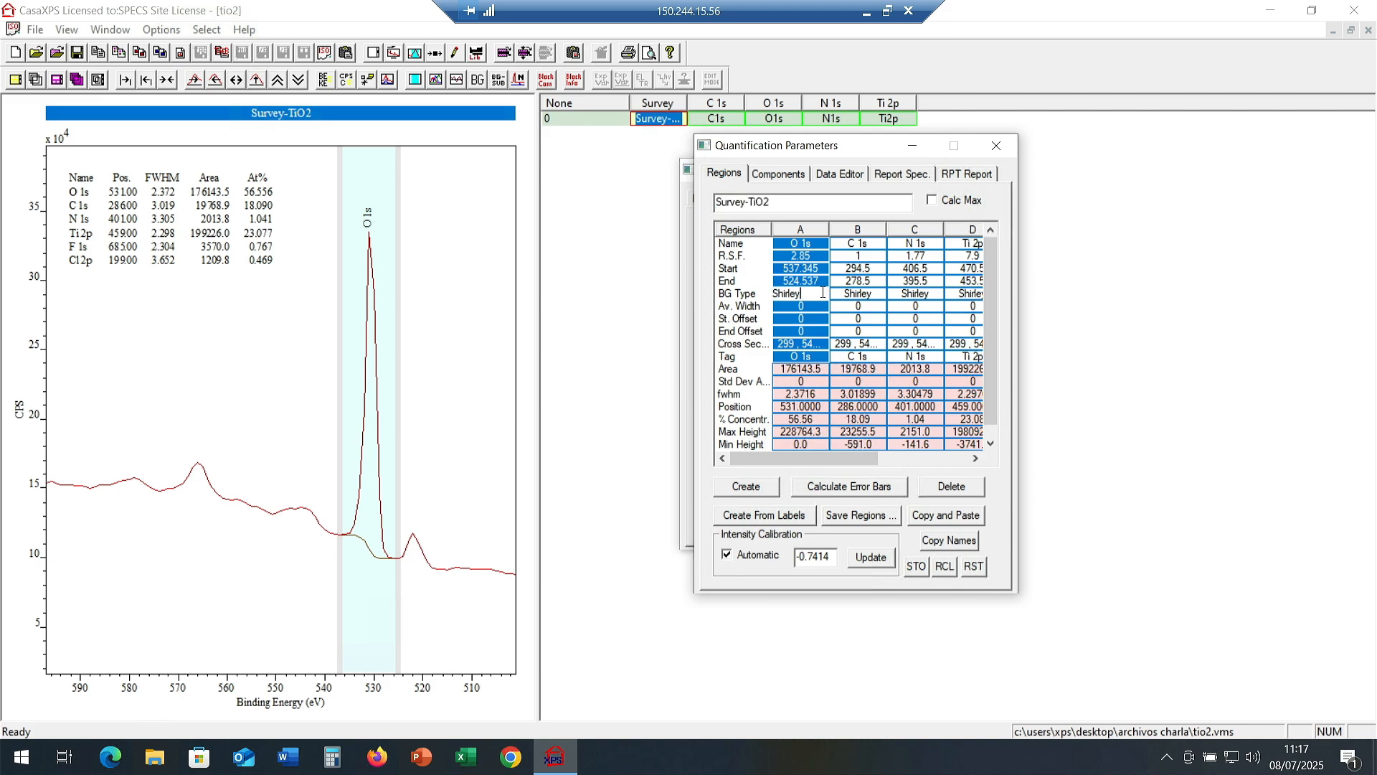
left_click(815, 292)
left_click_drag(822, 292, 759, 301)
key("BackSpace")
type("Linear")
key("Return")
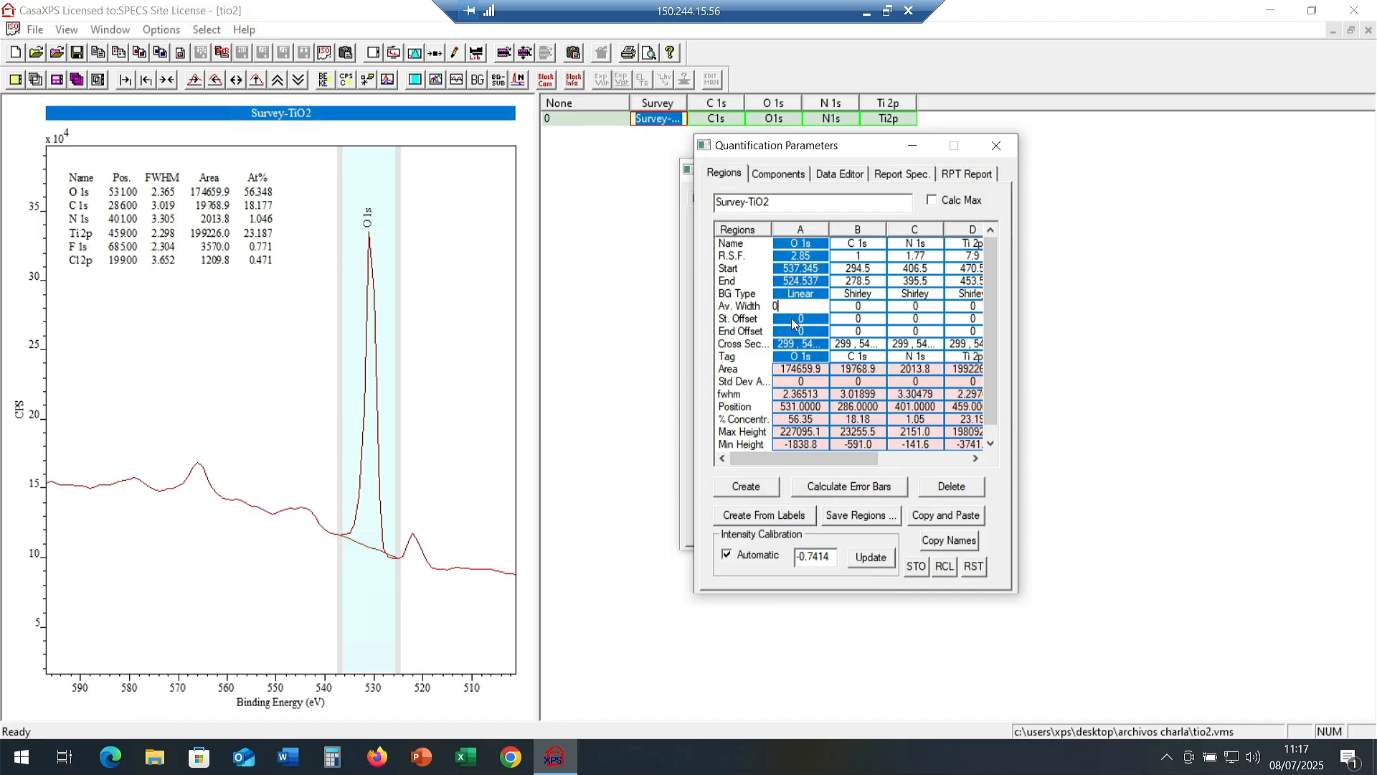
Change the O 1s region's background type back to Shirley.
left_click(807, 295)
left_click_drag(807, 295, 748, 302)
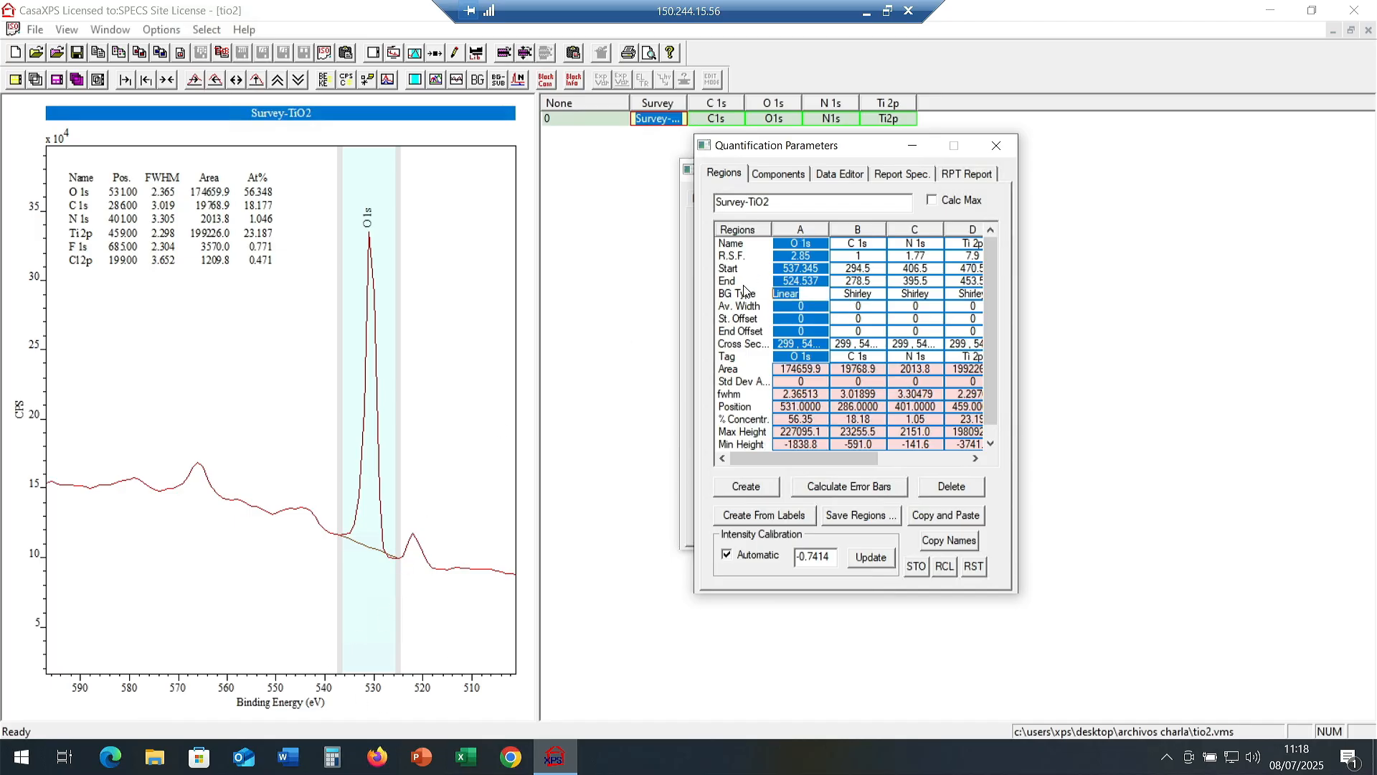
type("s")
key("Return")
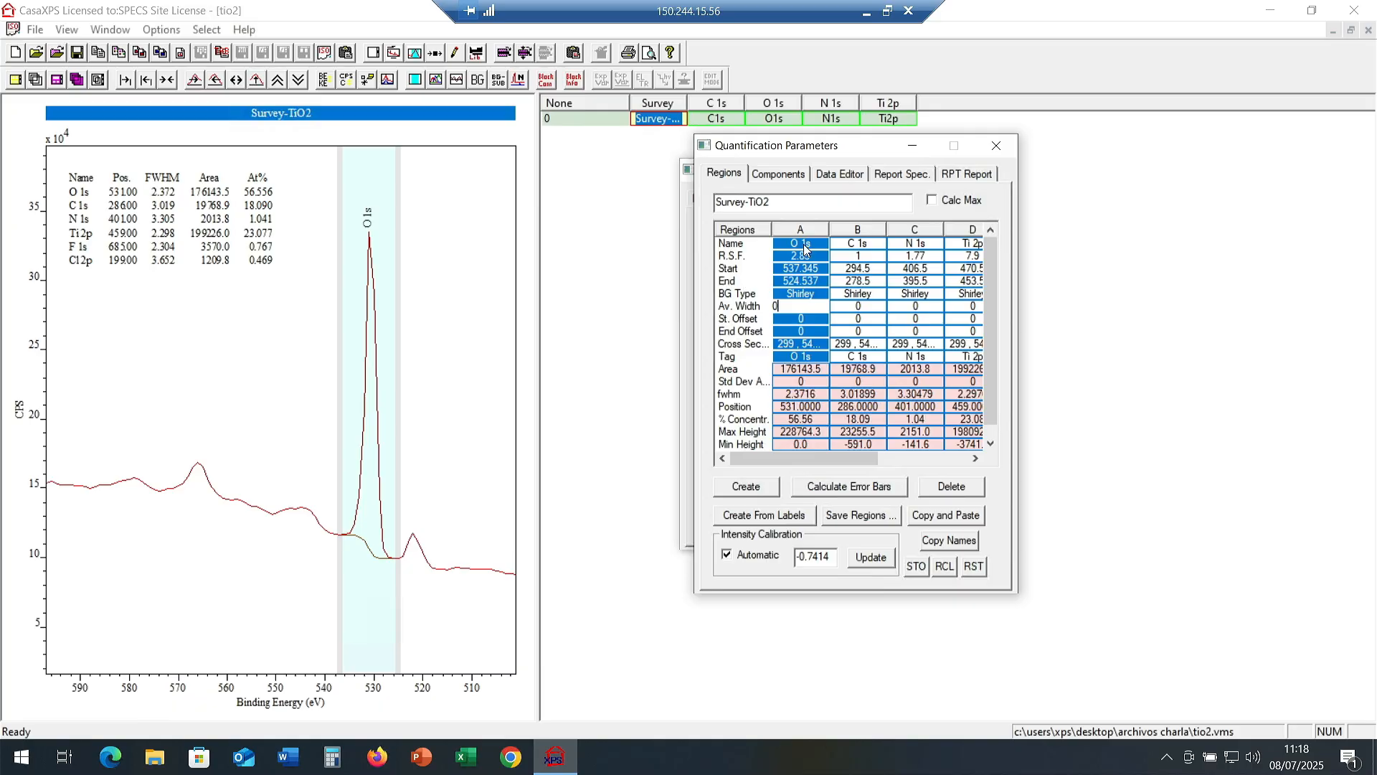
Set the O 1s region's background type to Tougaard.
left_click(819, 296)
left_click_drag(818, 296, 719, 291)
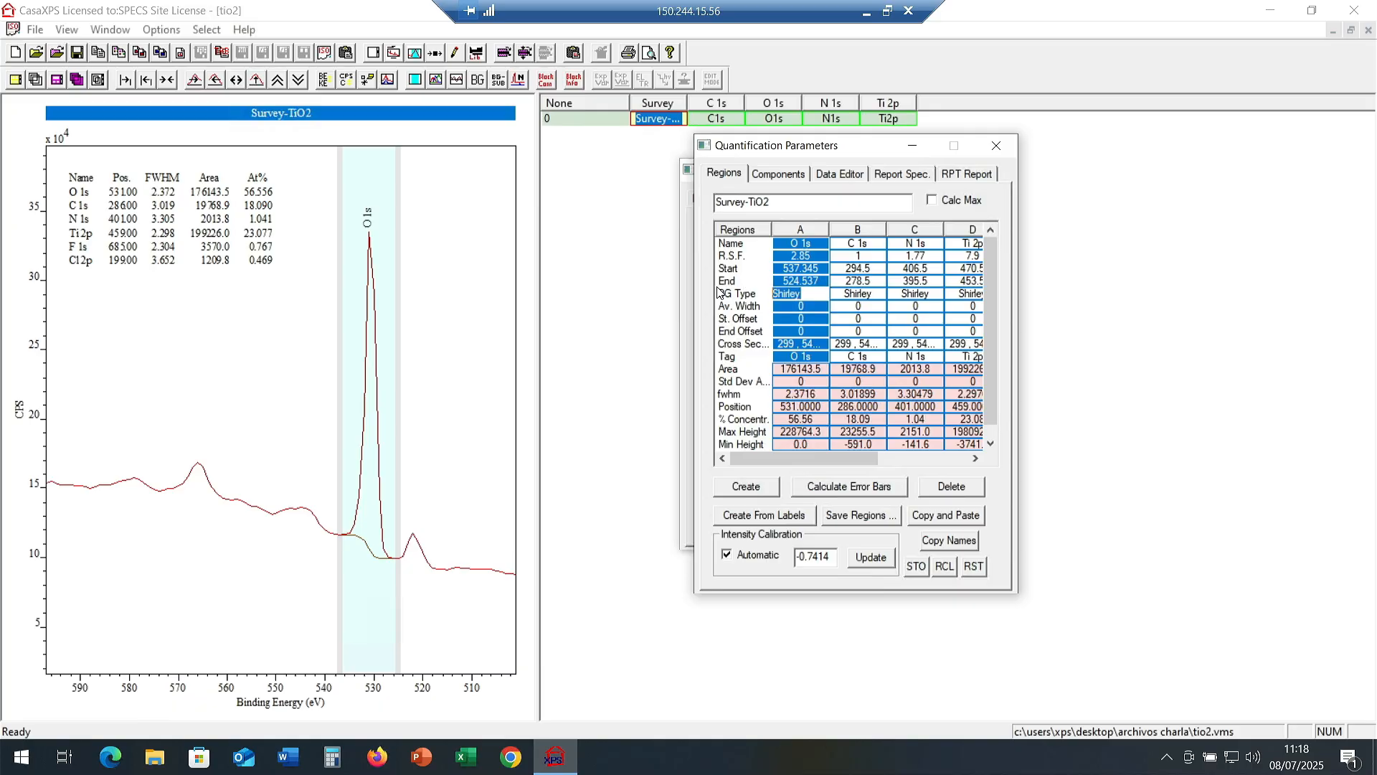
type("t")
key("Return")
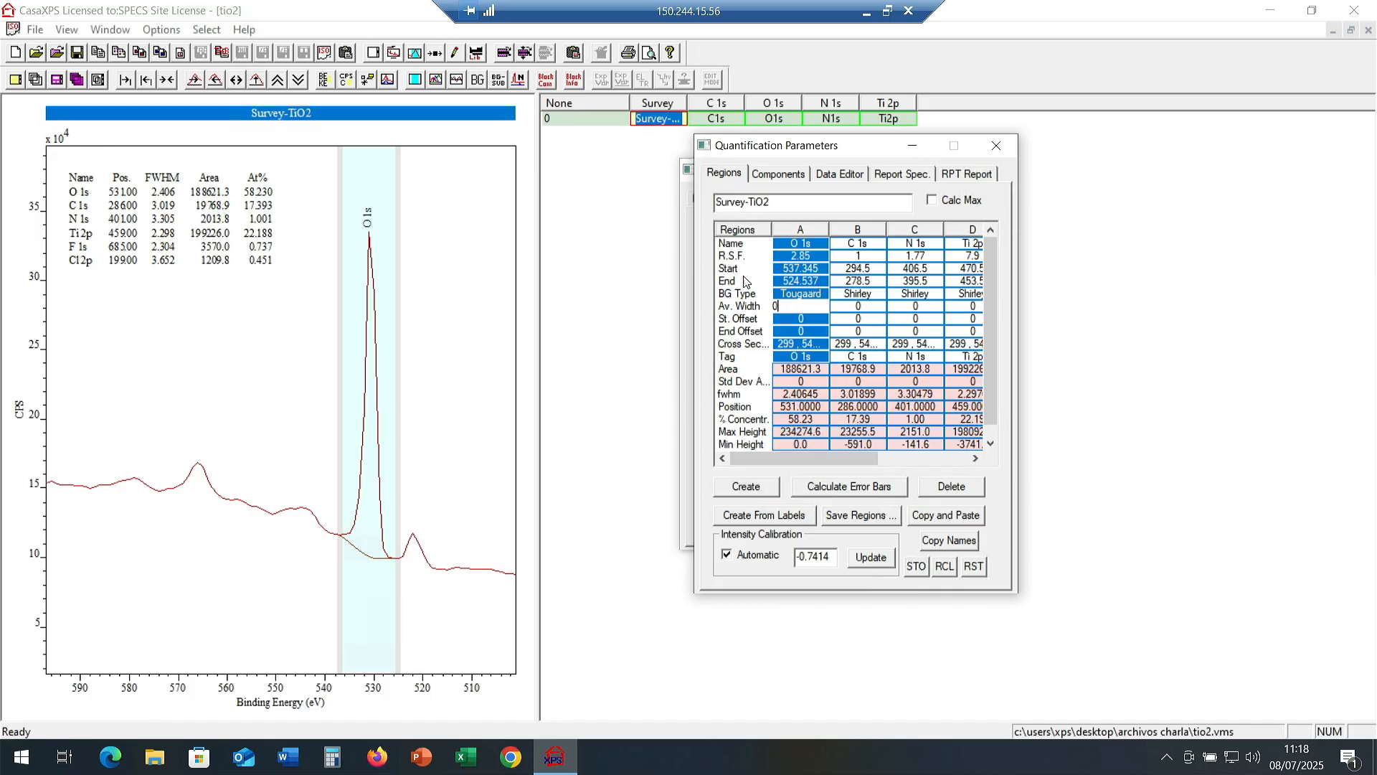
Open the program's help index and close the Quantification Parameters and Element Library windows.
left_click(245, 28)
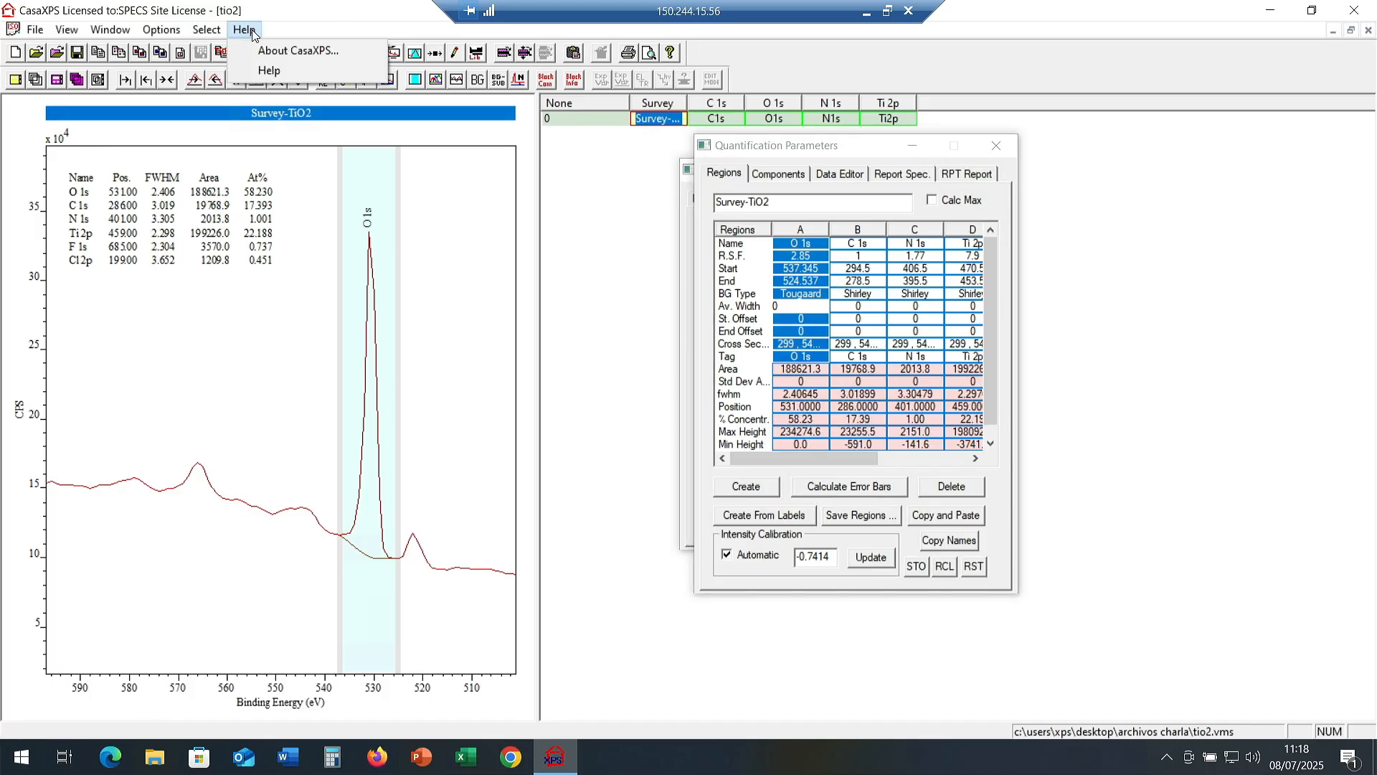
left_click(266, 68)
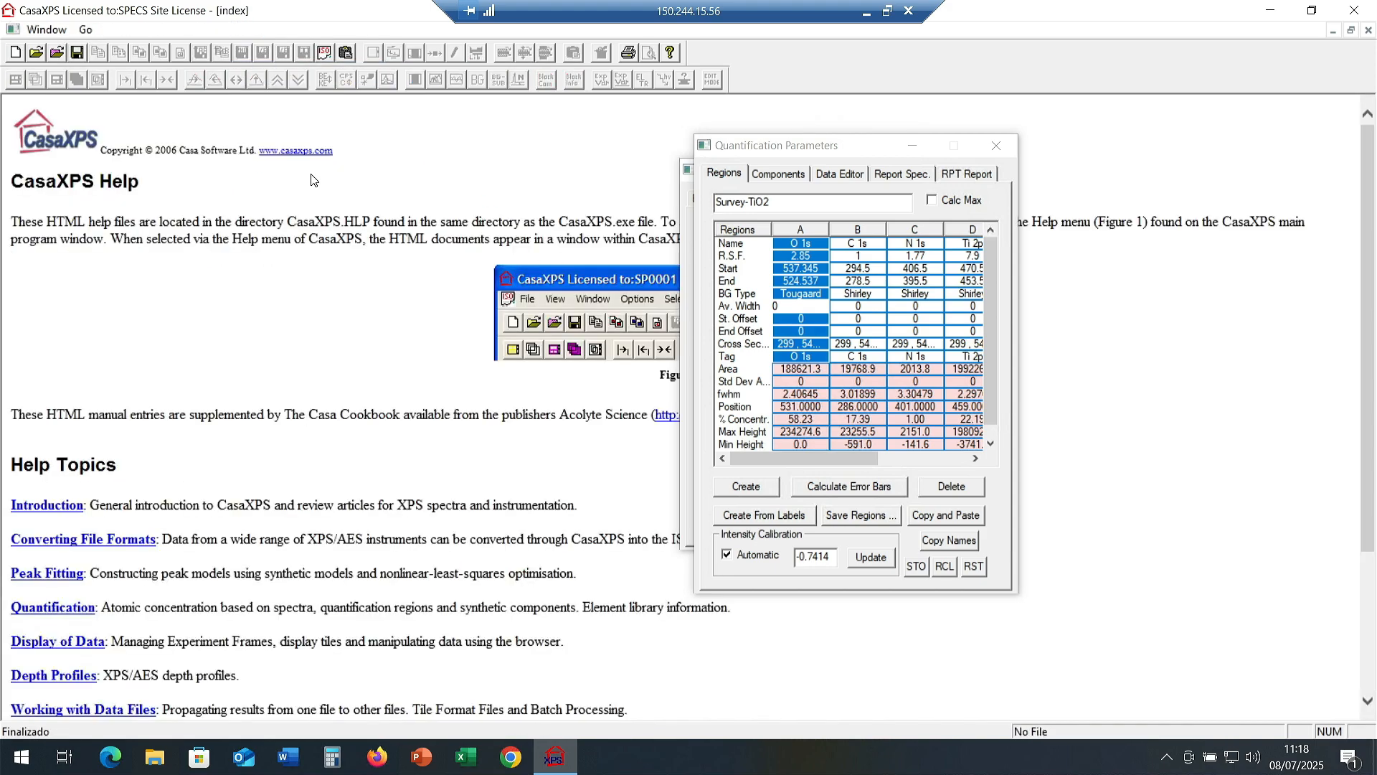
left_click(997, 146)
left_click(979, 170)
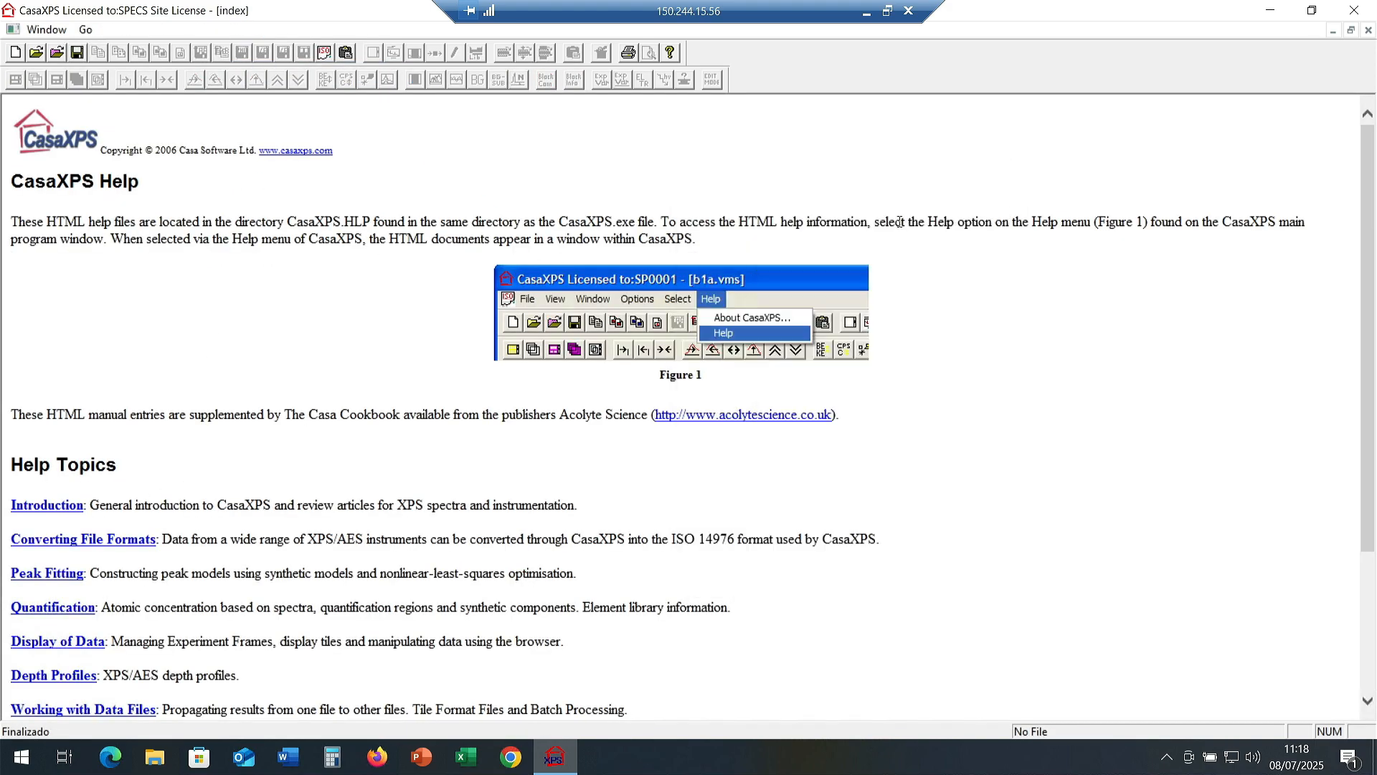
Skim the Peak Fitting with Examples help article and close the help, keeping the program open.
scroll(320, 437, "down", 3)
left_click(64, 373)
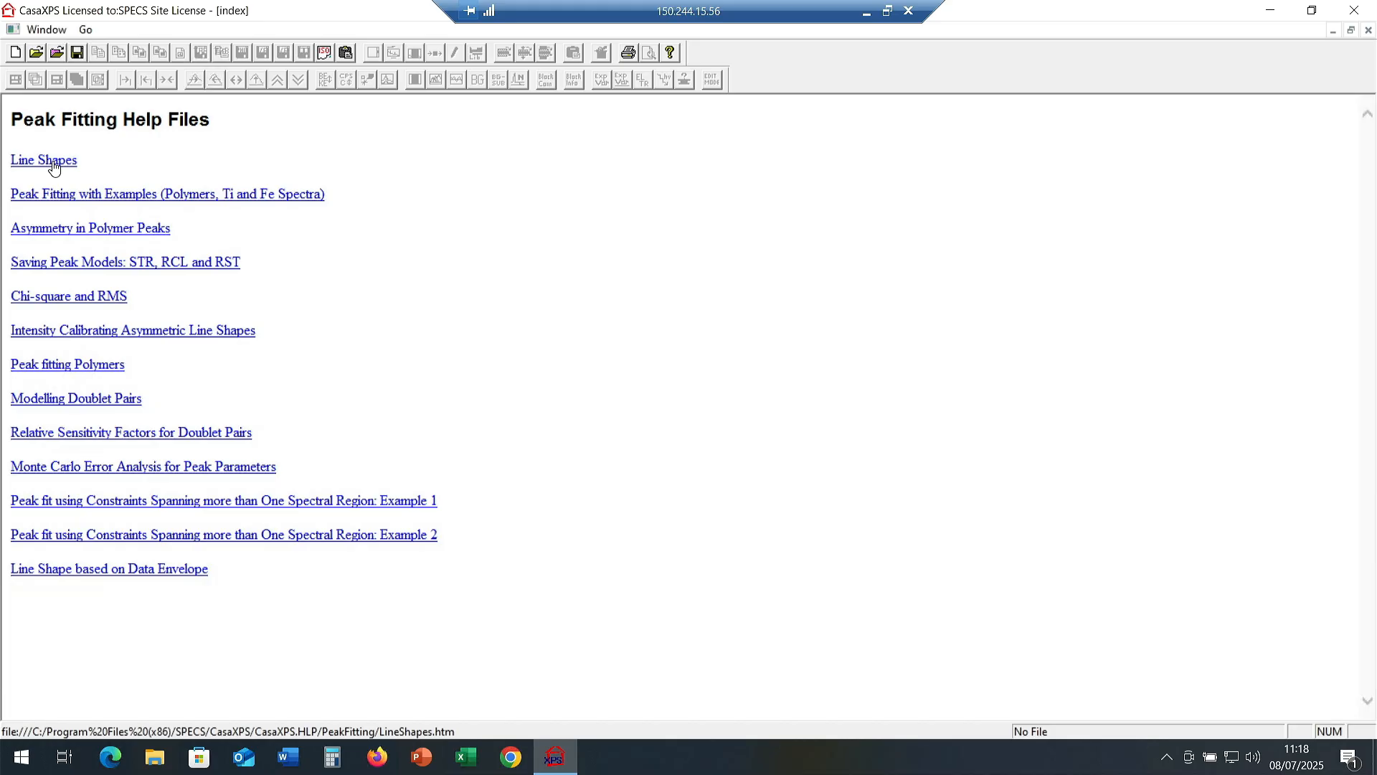
left_click(50, 194)
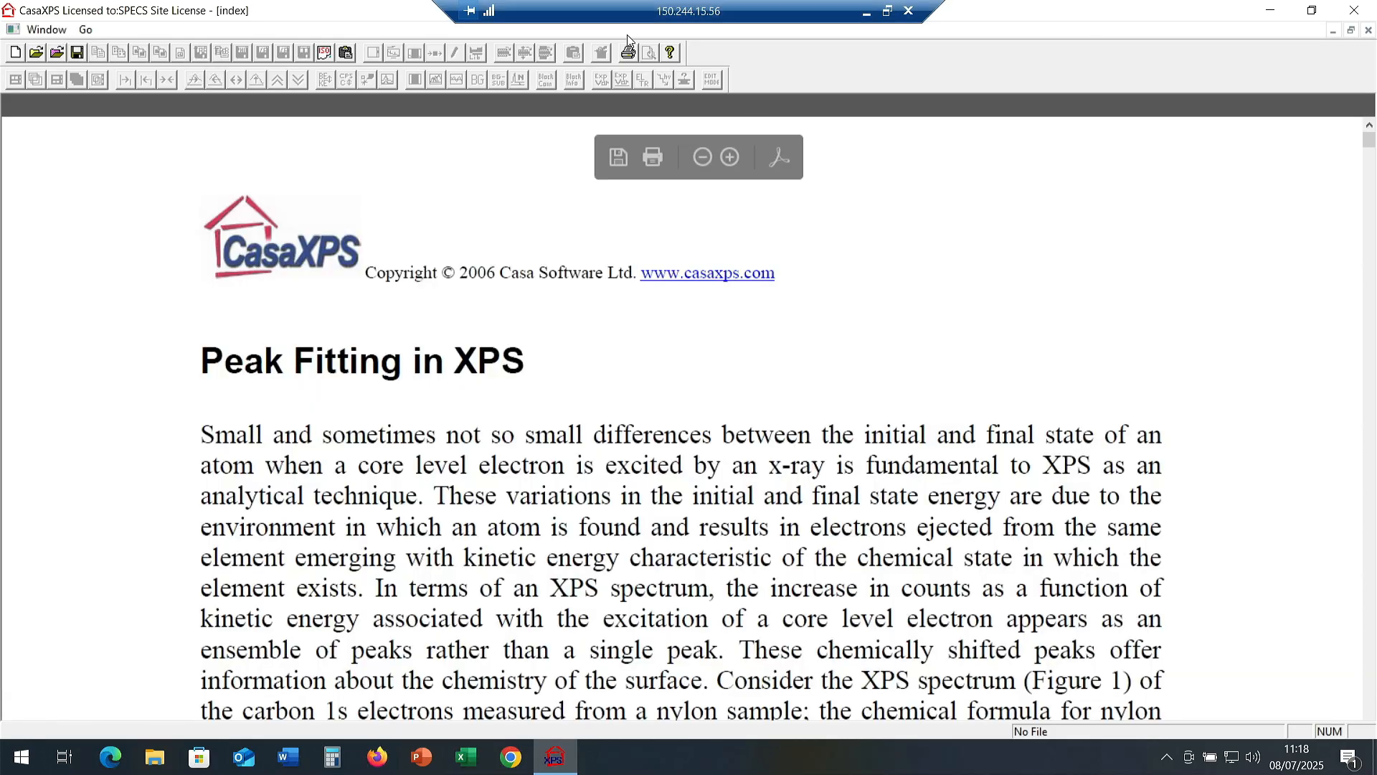
scroll(449, 352, "down", 5)
left_click(1354, 10)
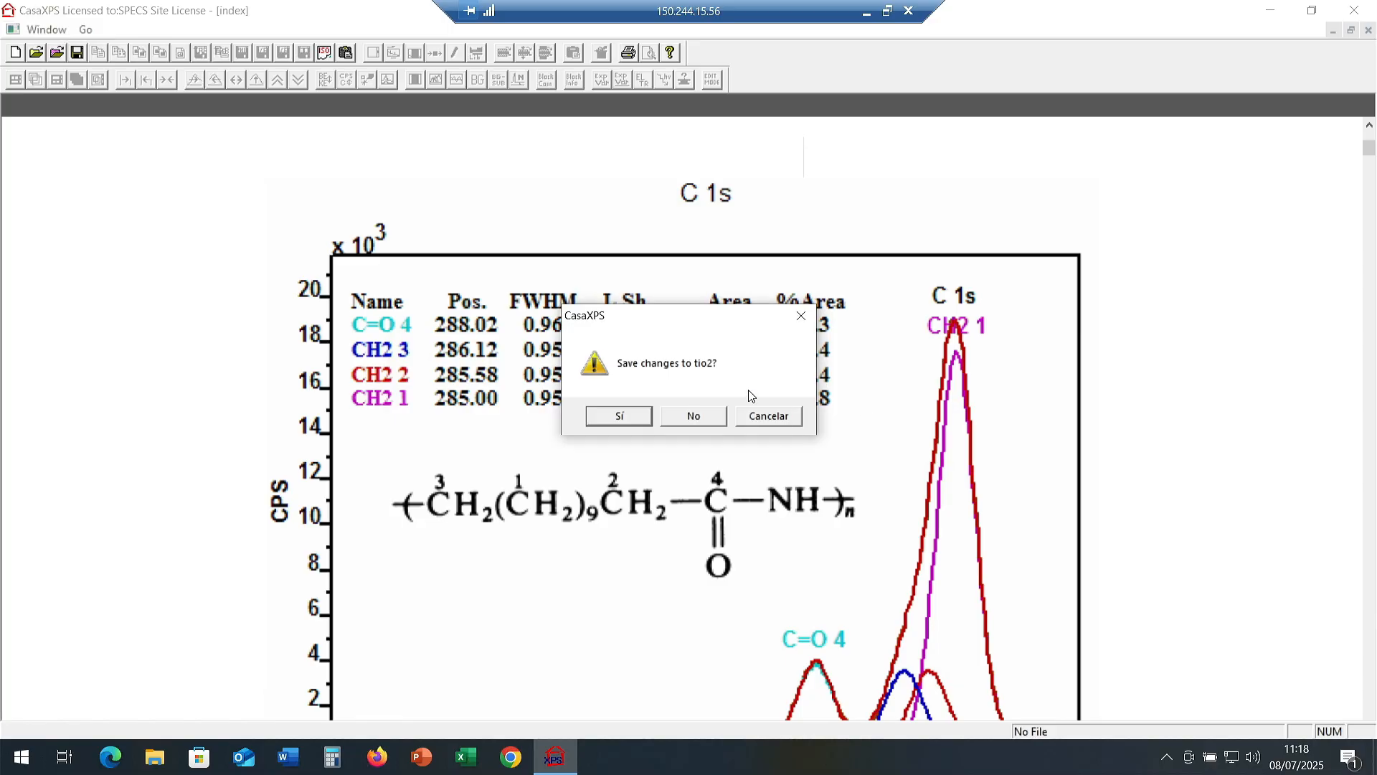
left_click(768, 416)
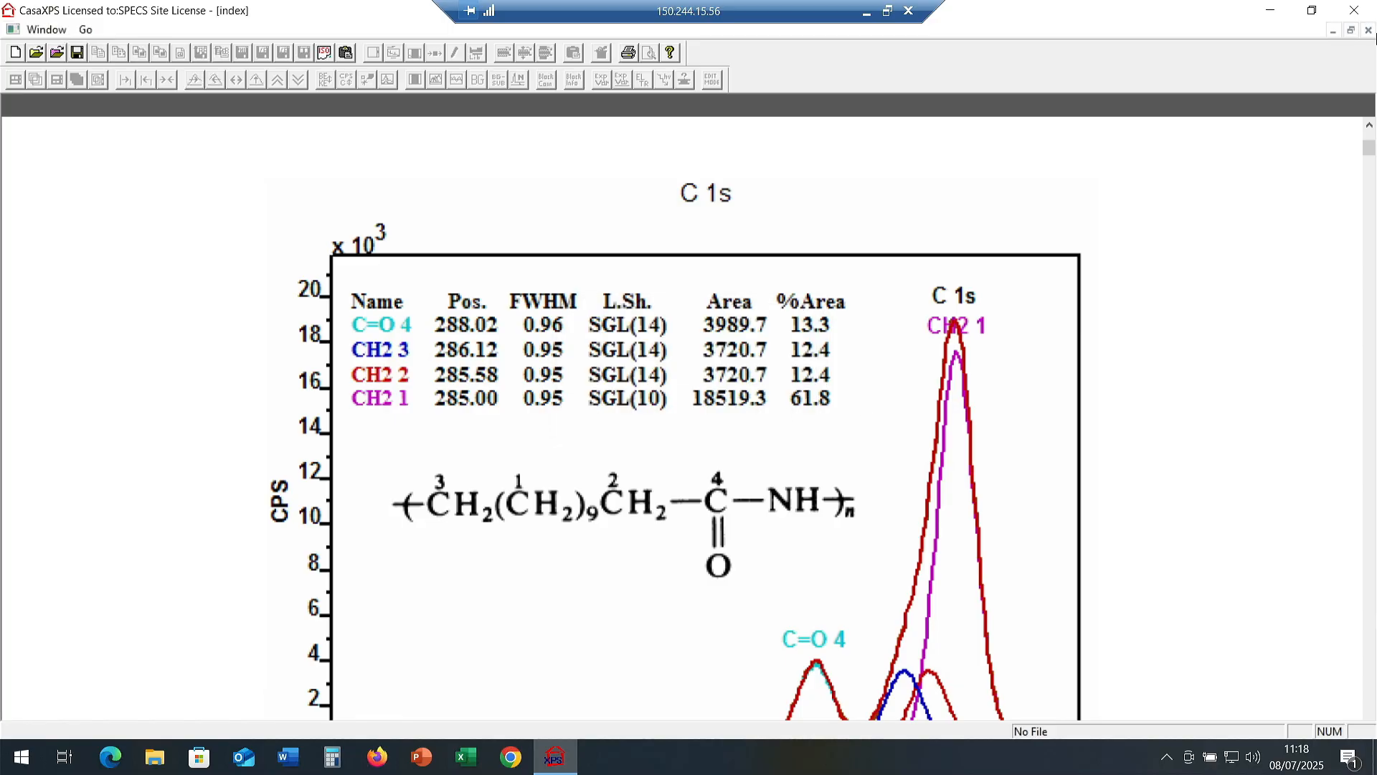
left_click(1368, 29)
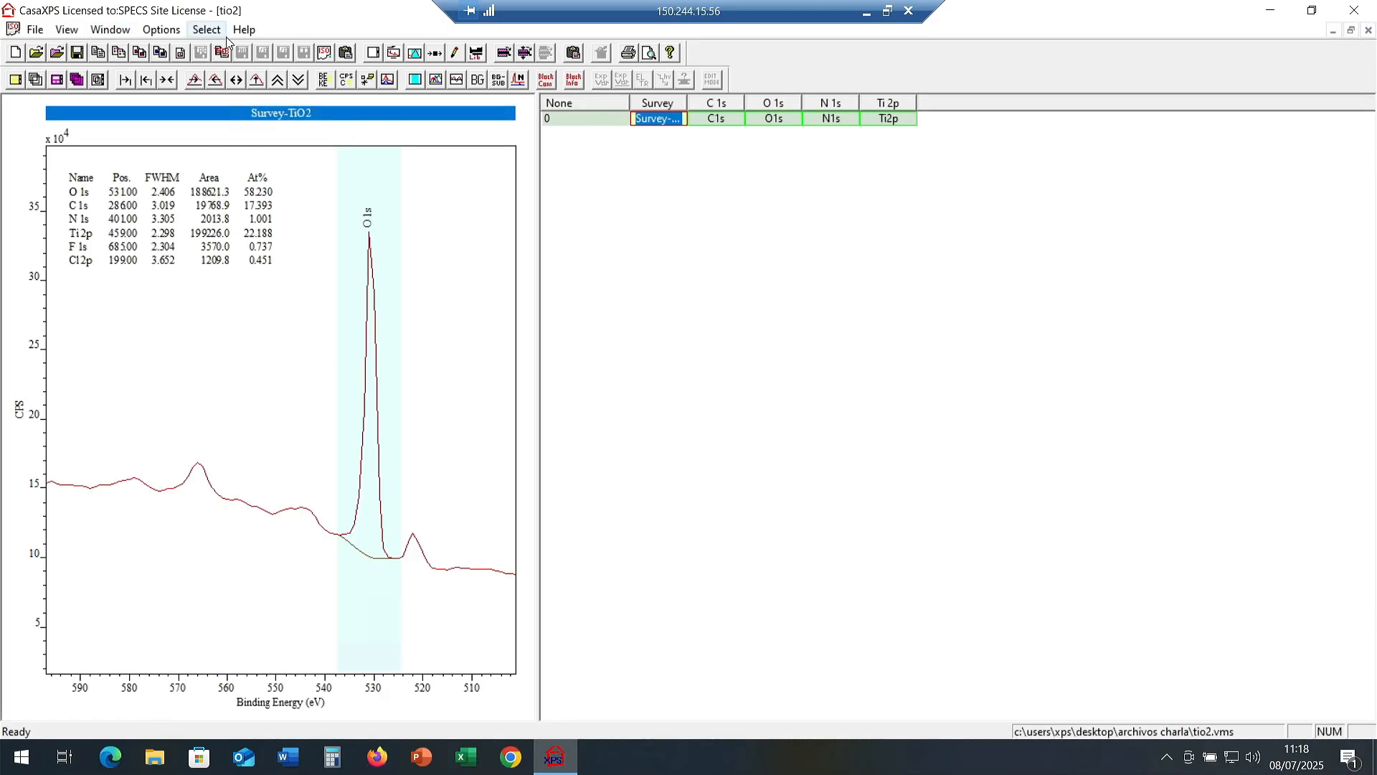
View the program's version and licence information, and close it.
left_click(243, 30)
left_click(283, 51)
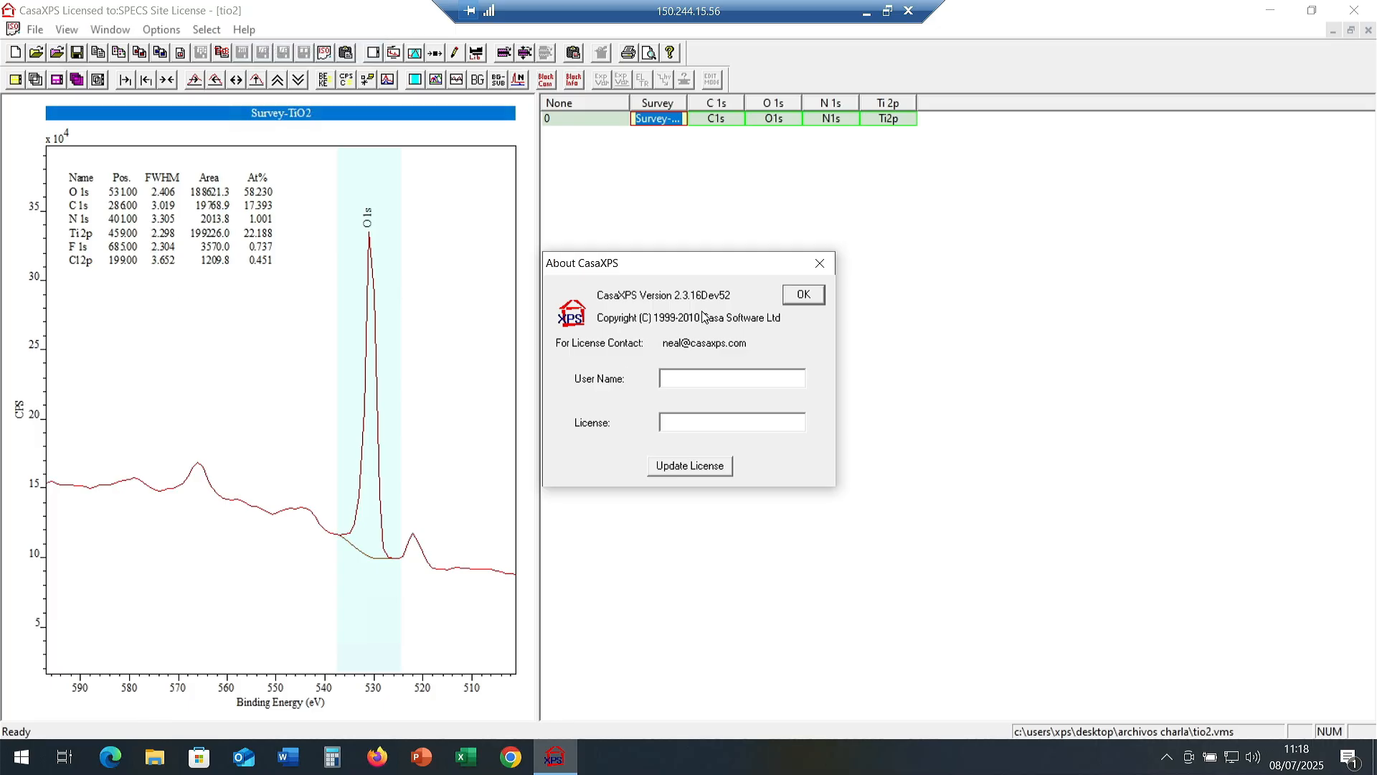
left_click(820, 263)
Reopen the help index and open the Line Shapes article from the Peak Fitting topics.
left_click(244, 29)
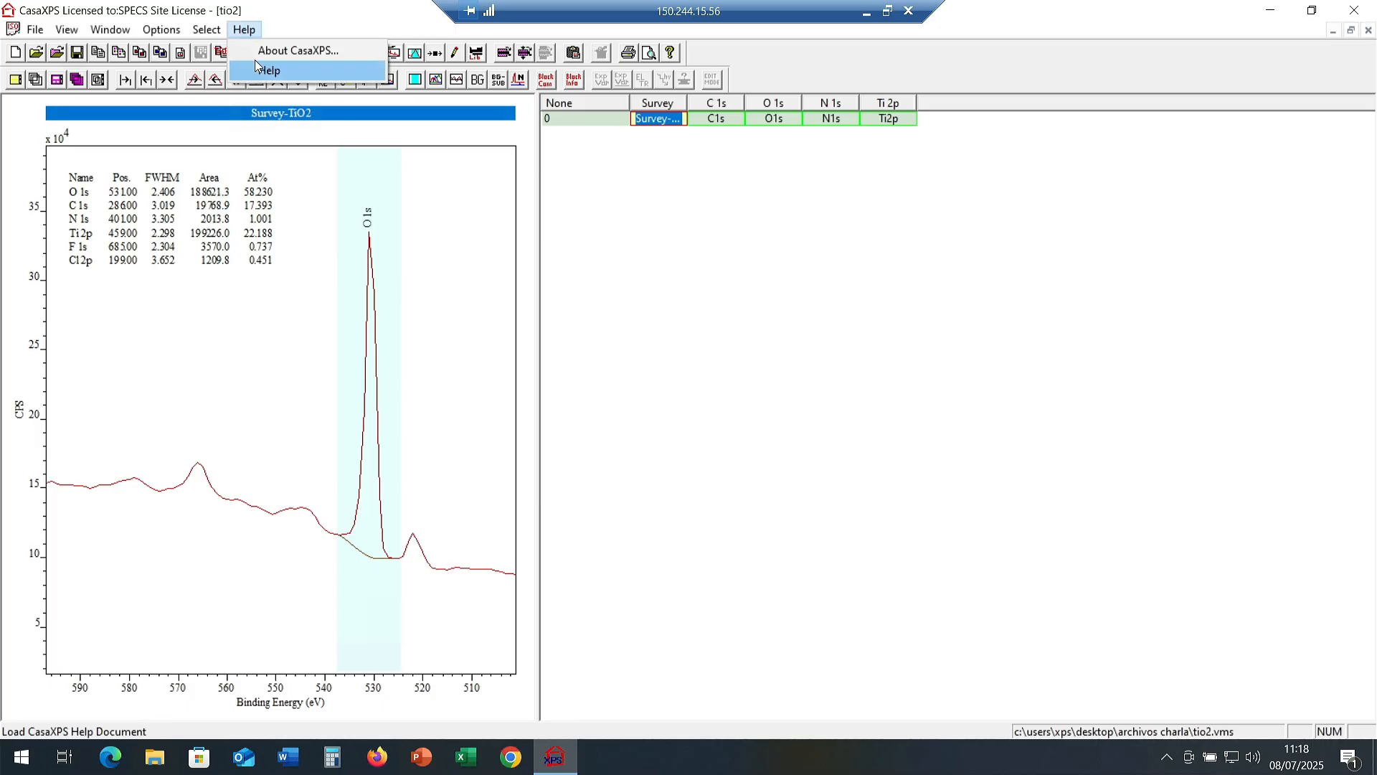
left_click(264, 71)
scroll(194, 294, "down", 3)
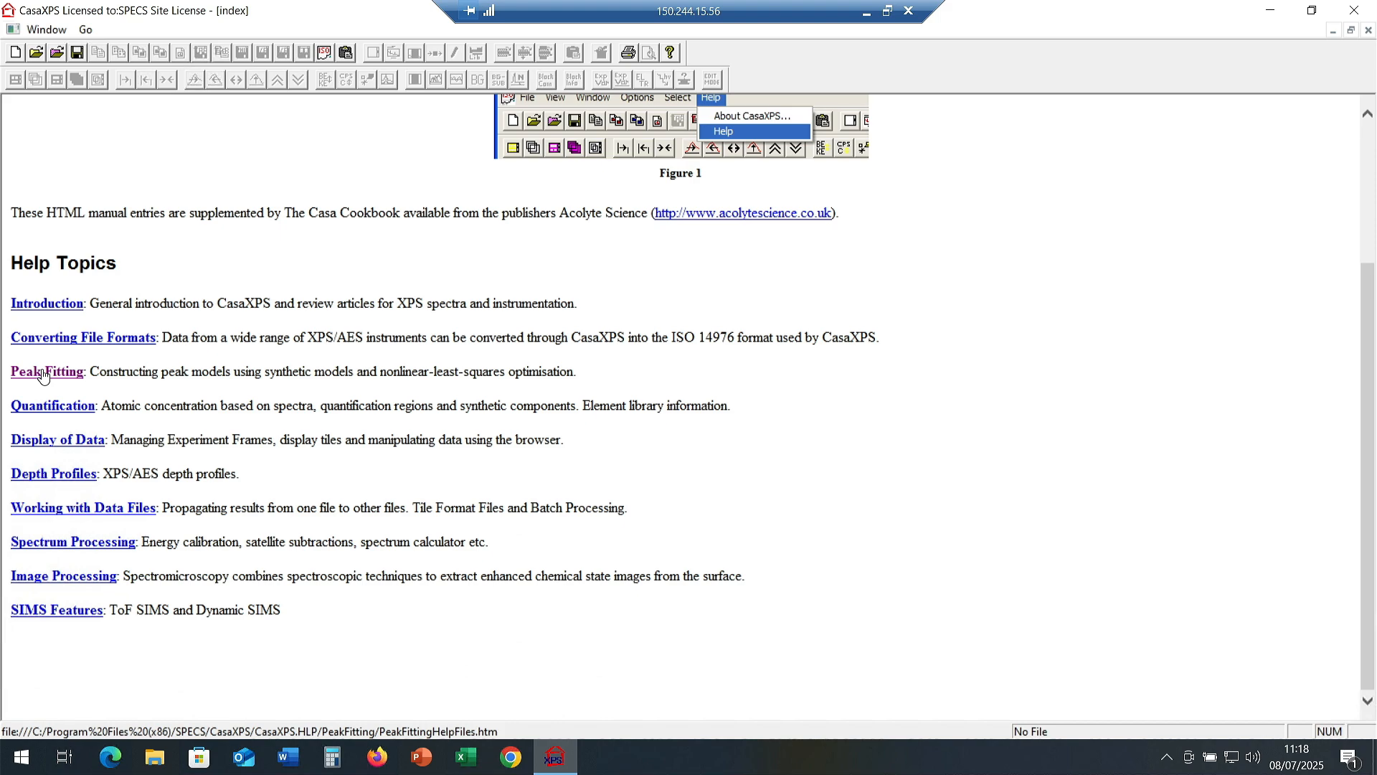
left_click_drag(42, 373, 37, 370)
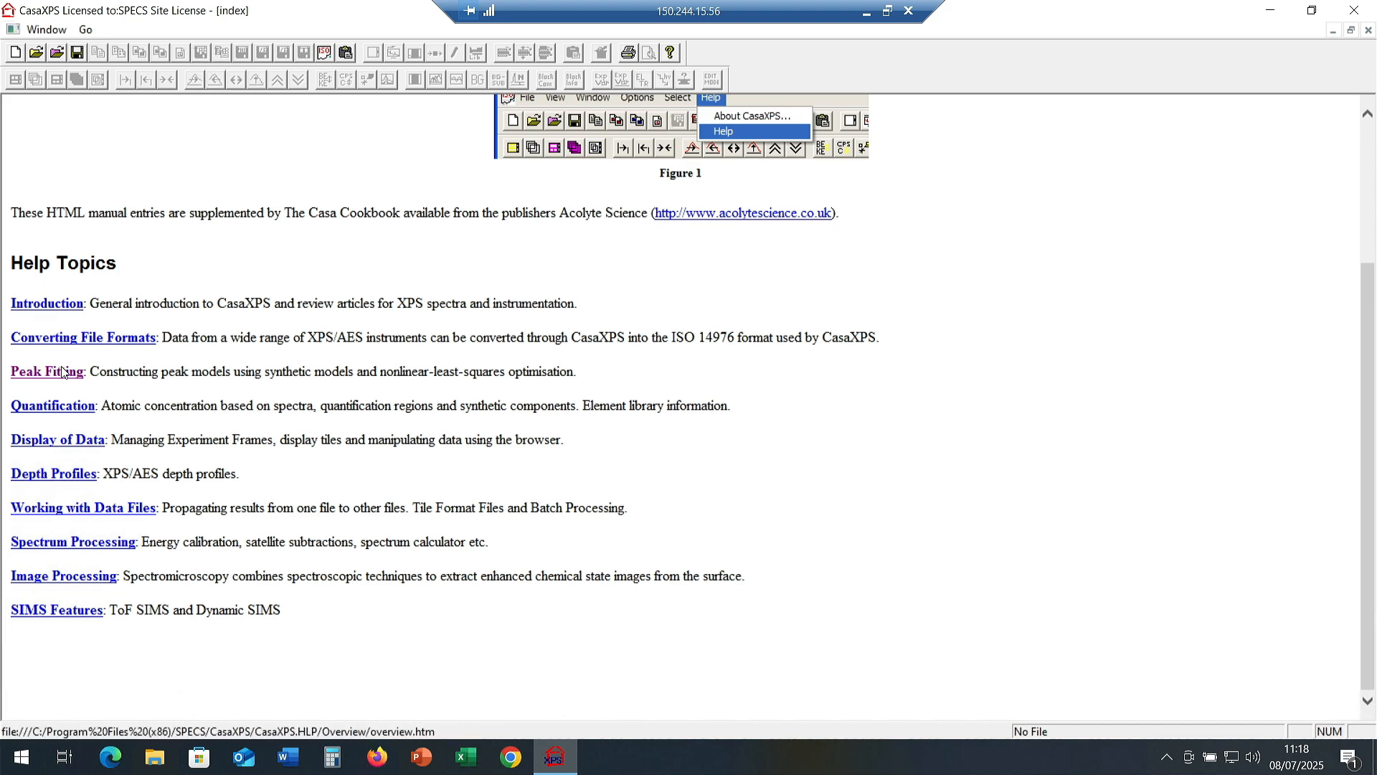
left_click(61, 371)
left_click(72, 159)
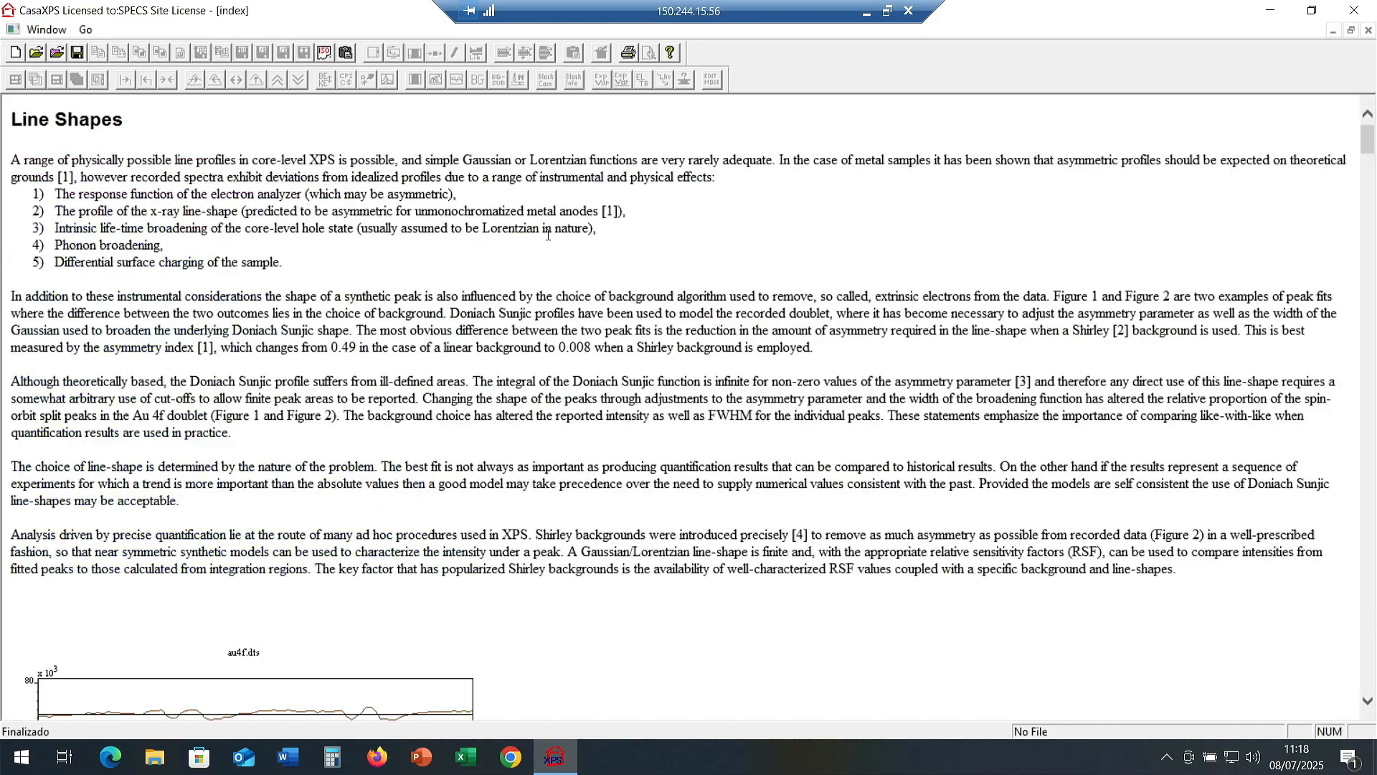
Read through the Line Shapes article, covering the Gaussian/Lorentzian formulas, asymmetric line-shapes and the closing reference list.
scroll(235, 302, "down", 14)
scroll(233, 303, "up", 11)
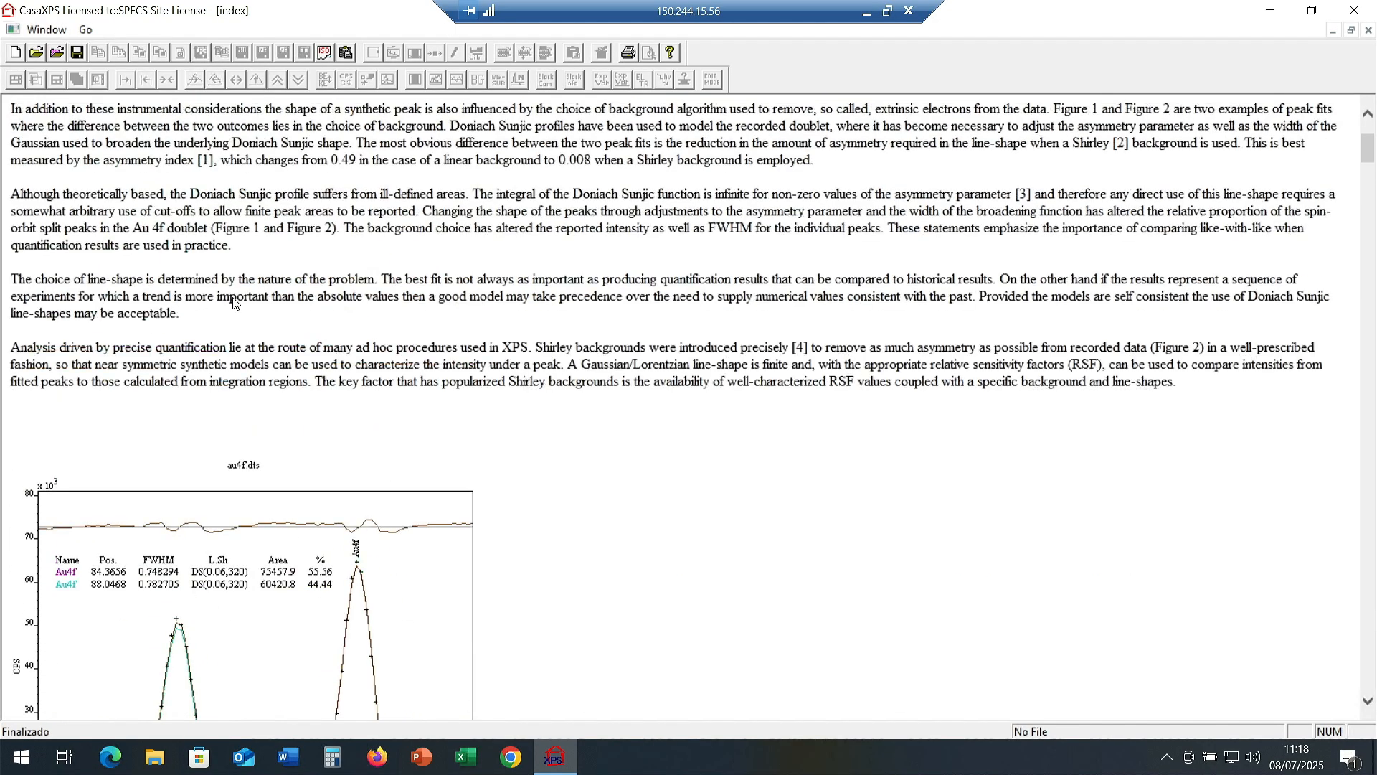
scroll(233, 302, "down", 15)
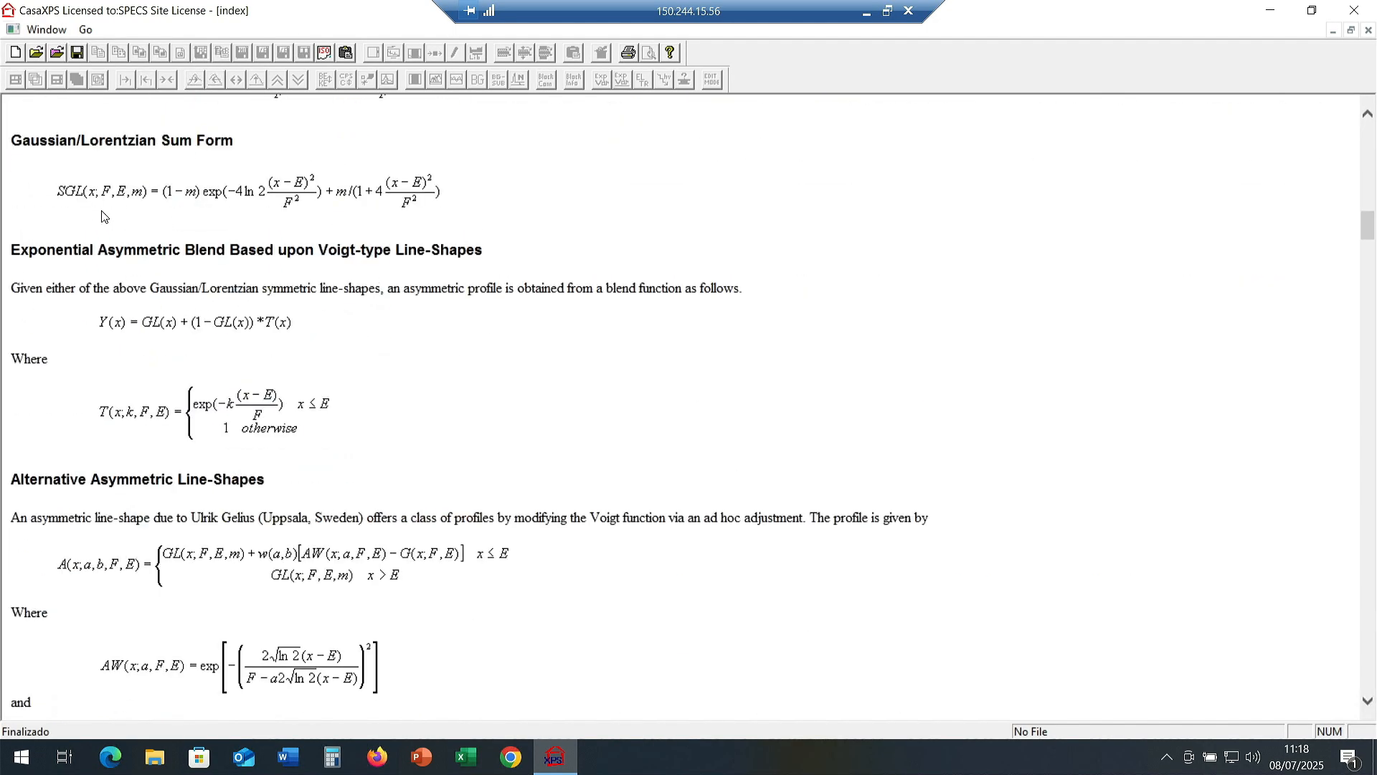
scroll(285, 322, "down", 10)
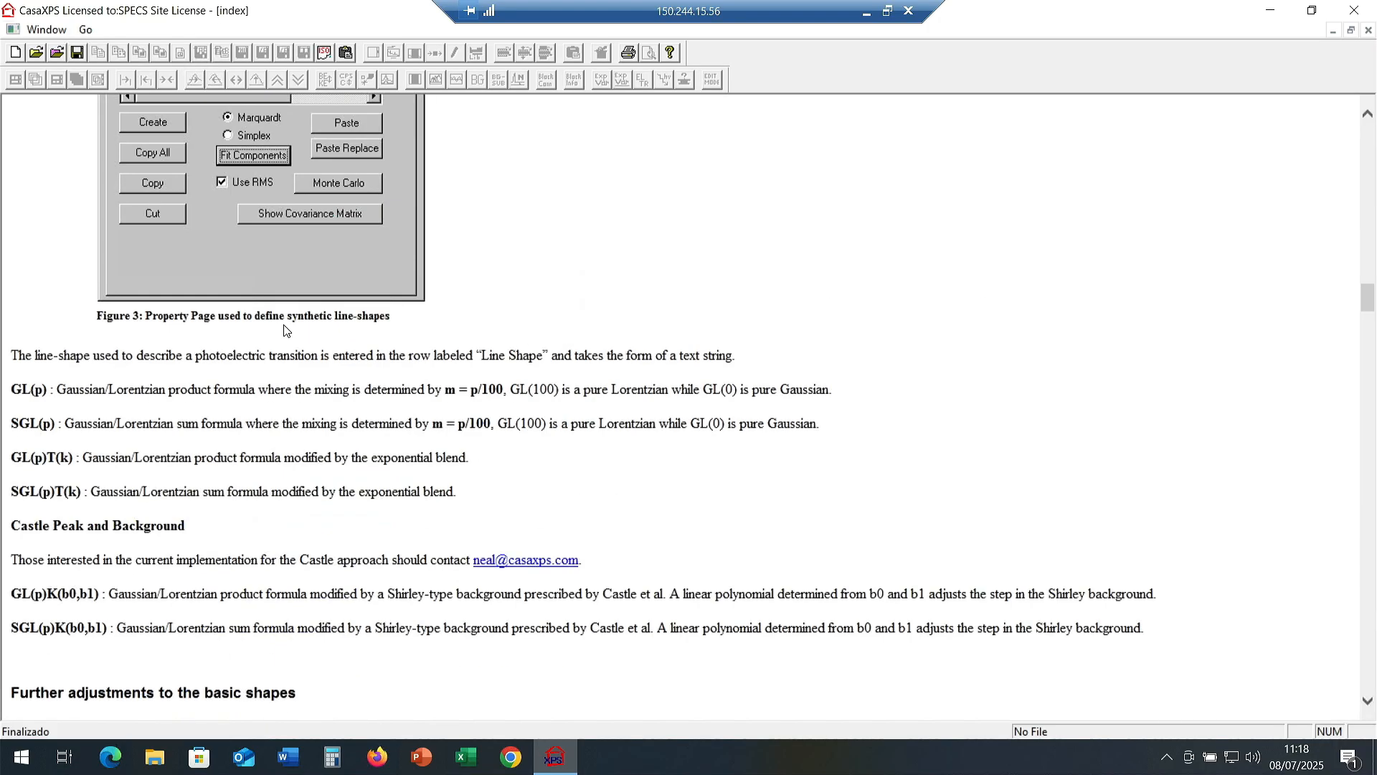
scroll(172, 449, "down", 5)
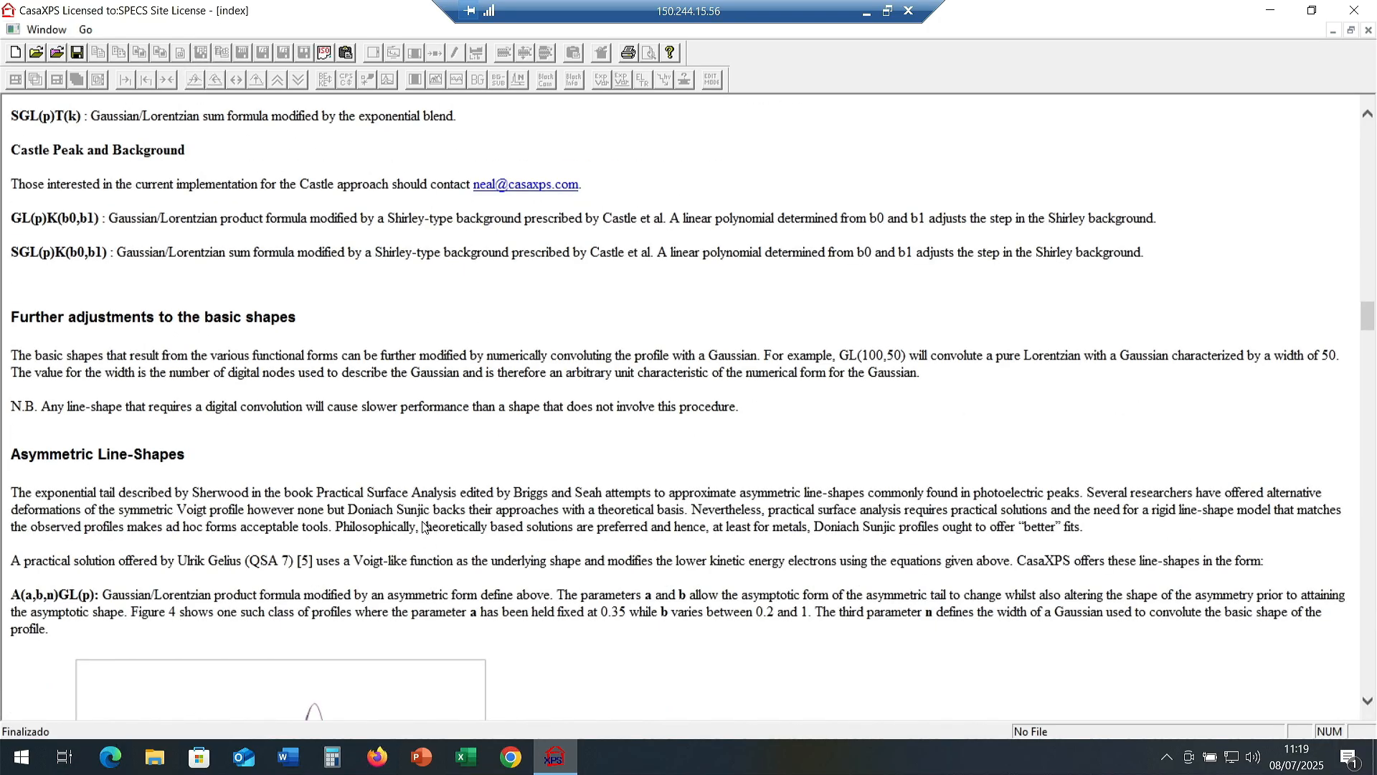
scroll(423, 528, "down", 20)
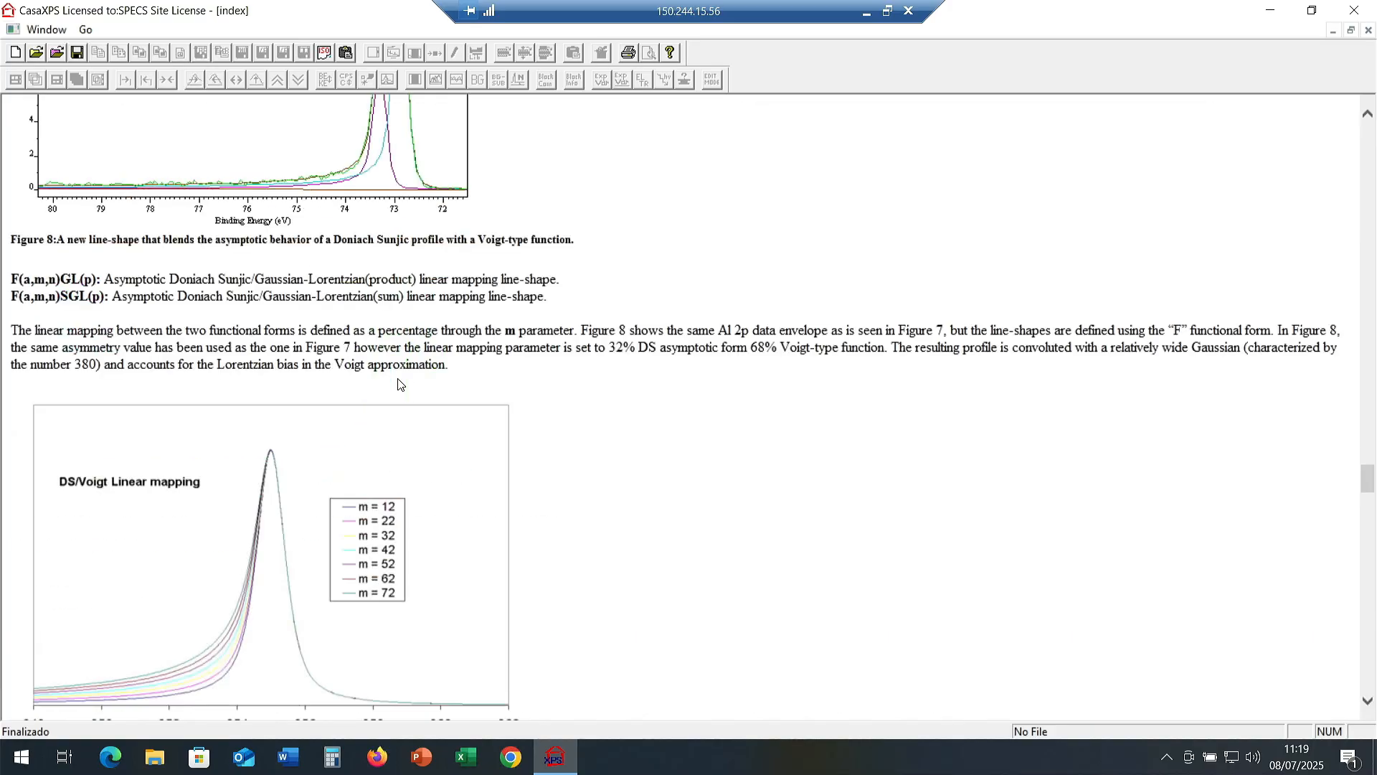
scroll(399, 384, "down", 20)
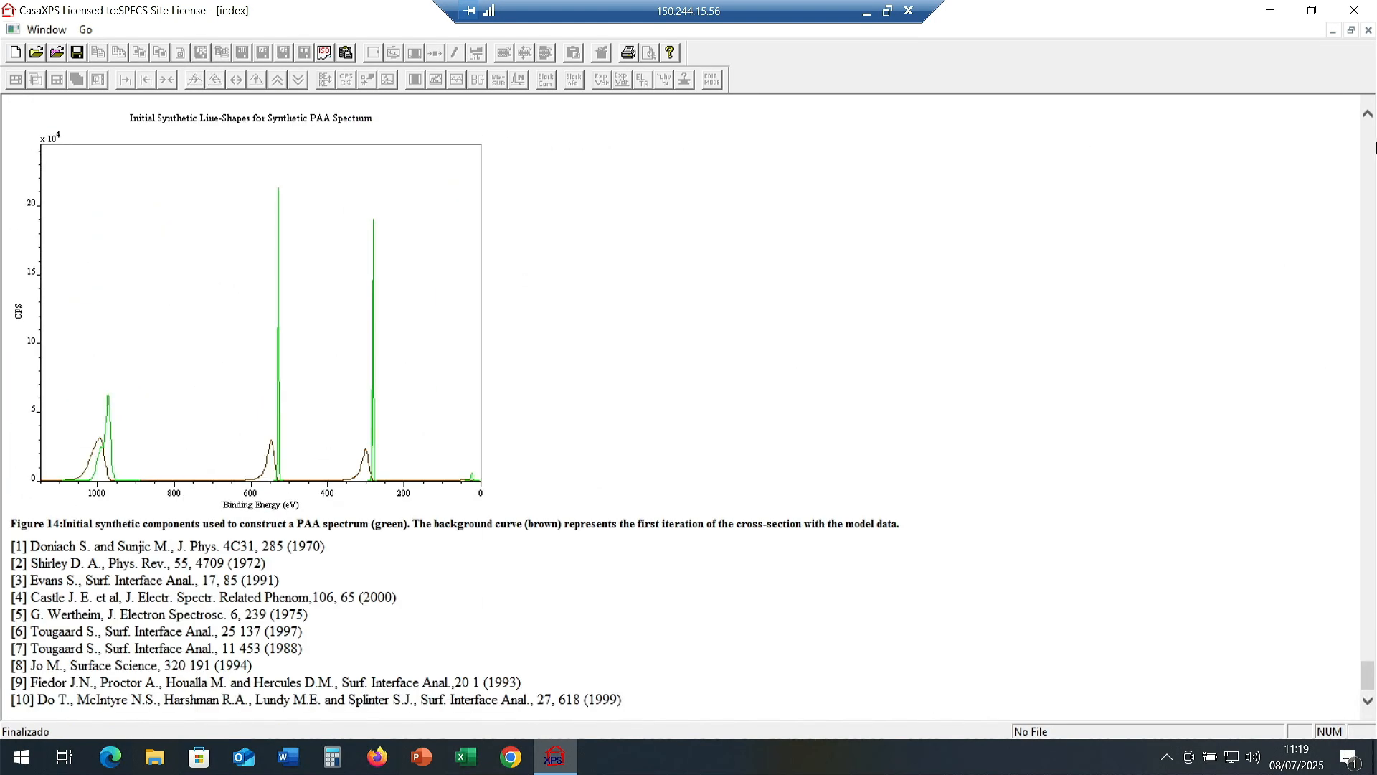
Close the help window and return to the TiO2 survey spectrum.
left_click(88, 31)
left_click(1375, 4)
left_click(1369, 31)
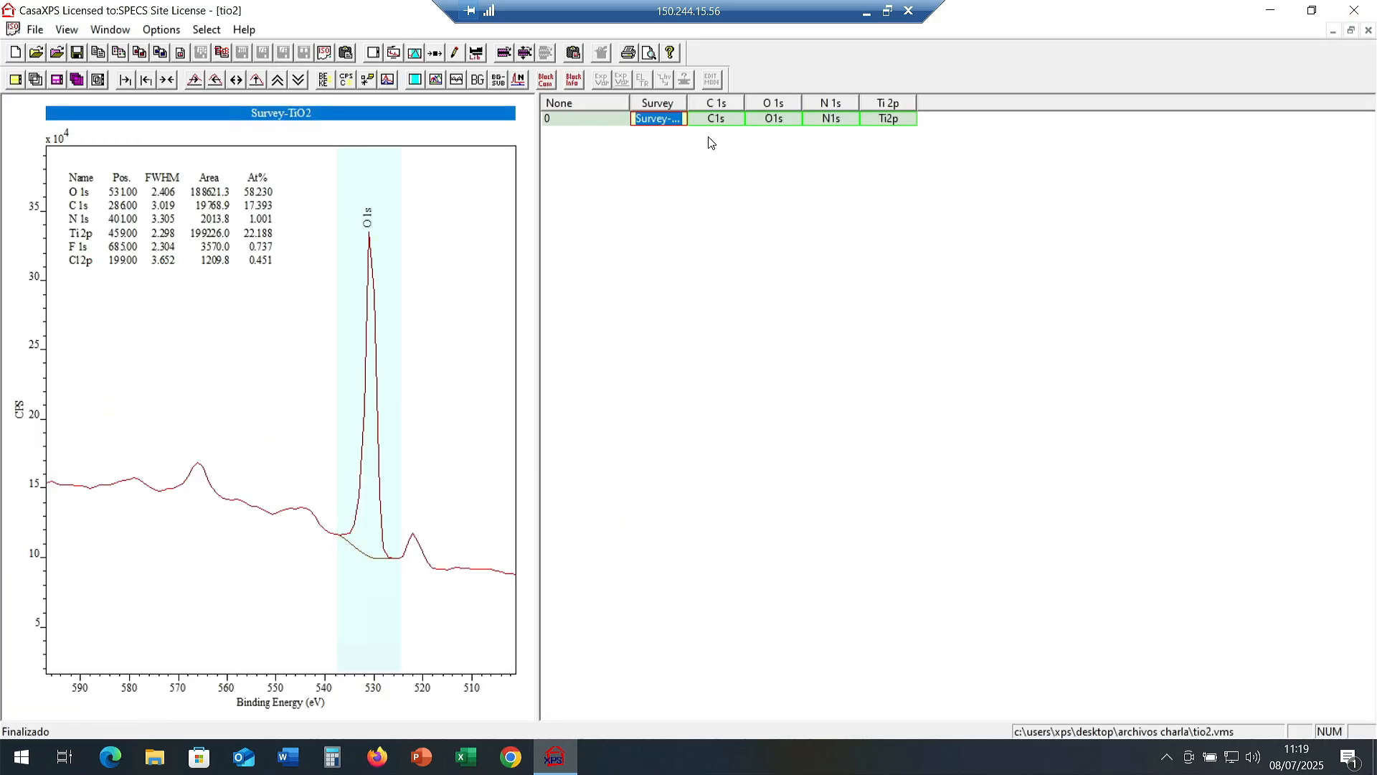
Set the background type of the survey's O 1s region to Shirley in the quantification parameters.
left_click(157, 31)
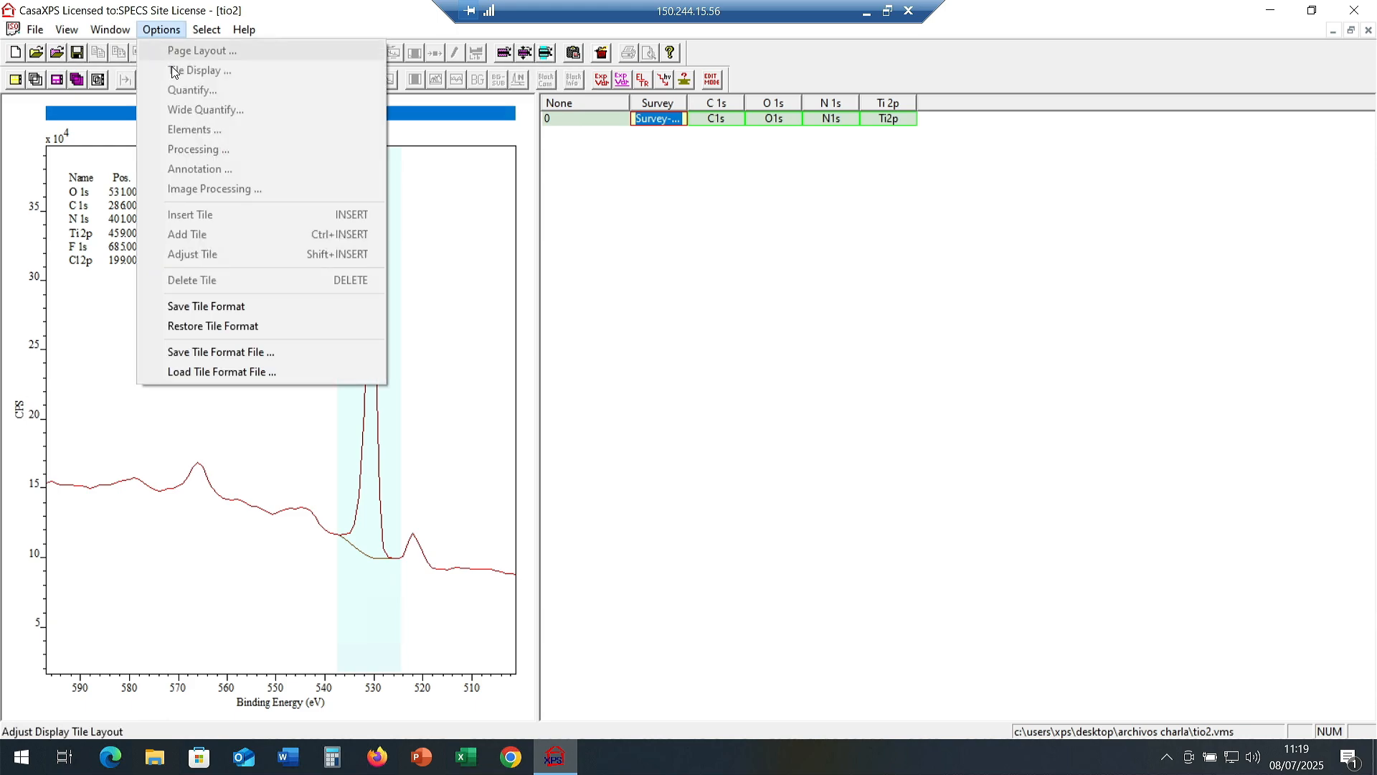
left_click(92, 353)
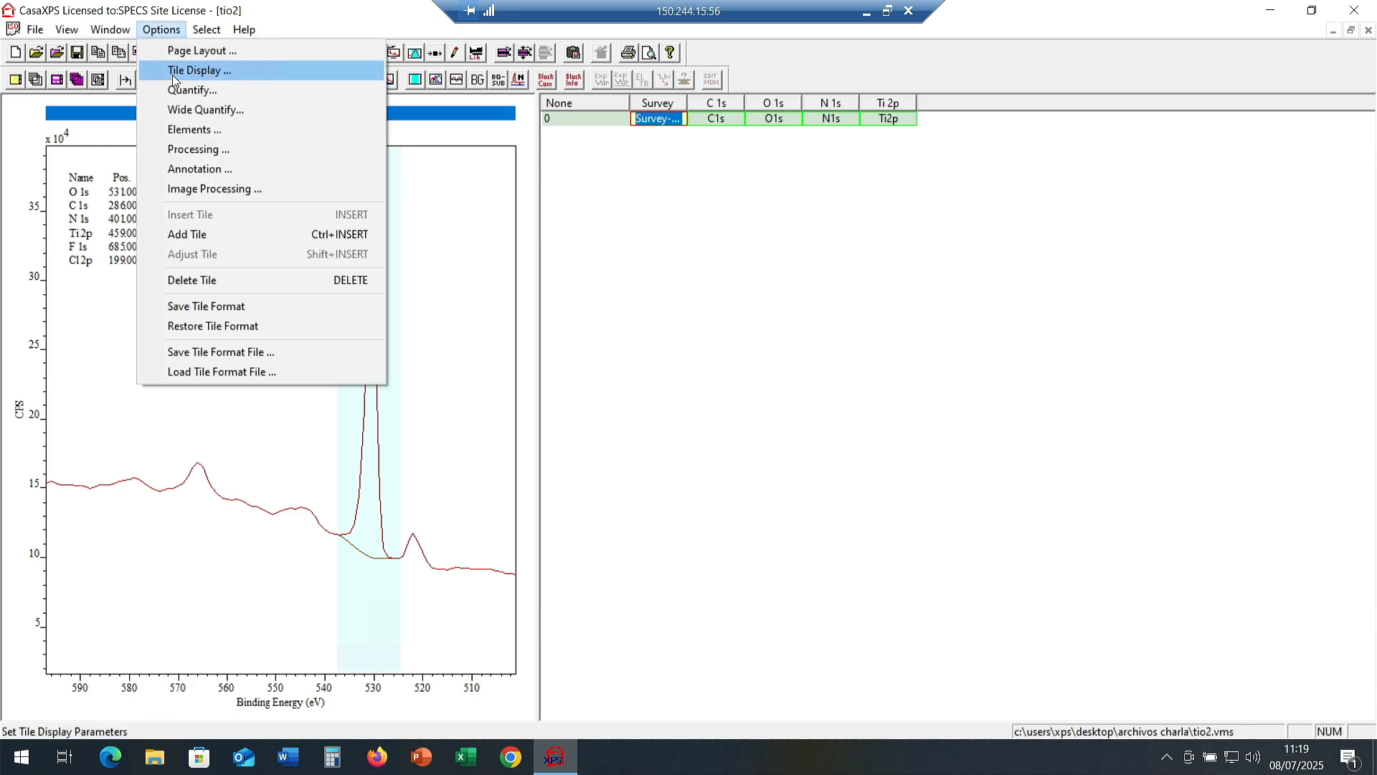
left_click(182, 90)
left_click_drag(811, 159, 1184, 110)
left_click(889, 252)
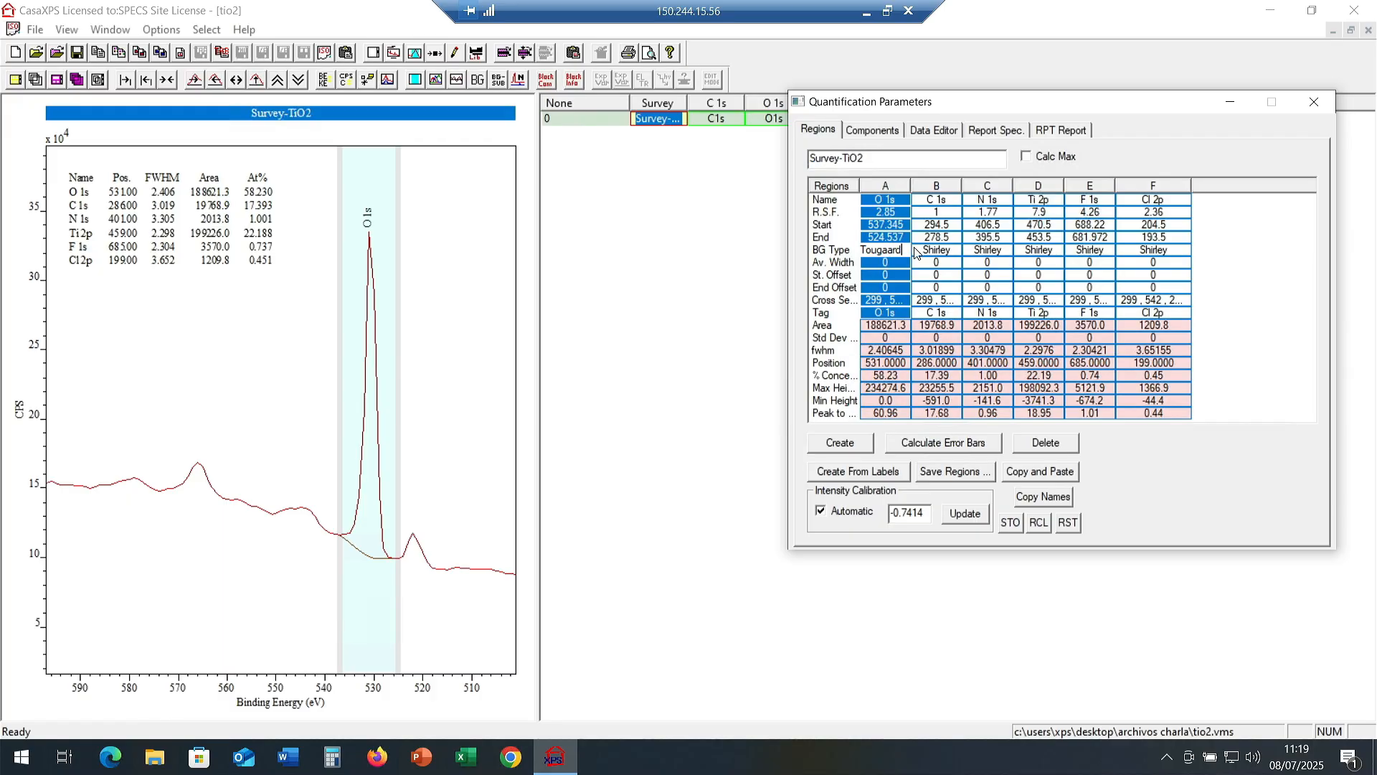
left_click_drag(907, 251, 747, 138)
type("Shirley")
key("Return")
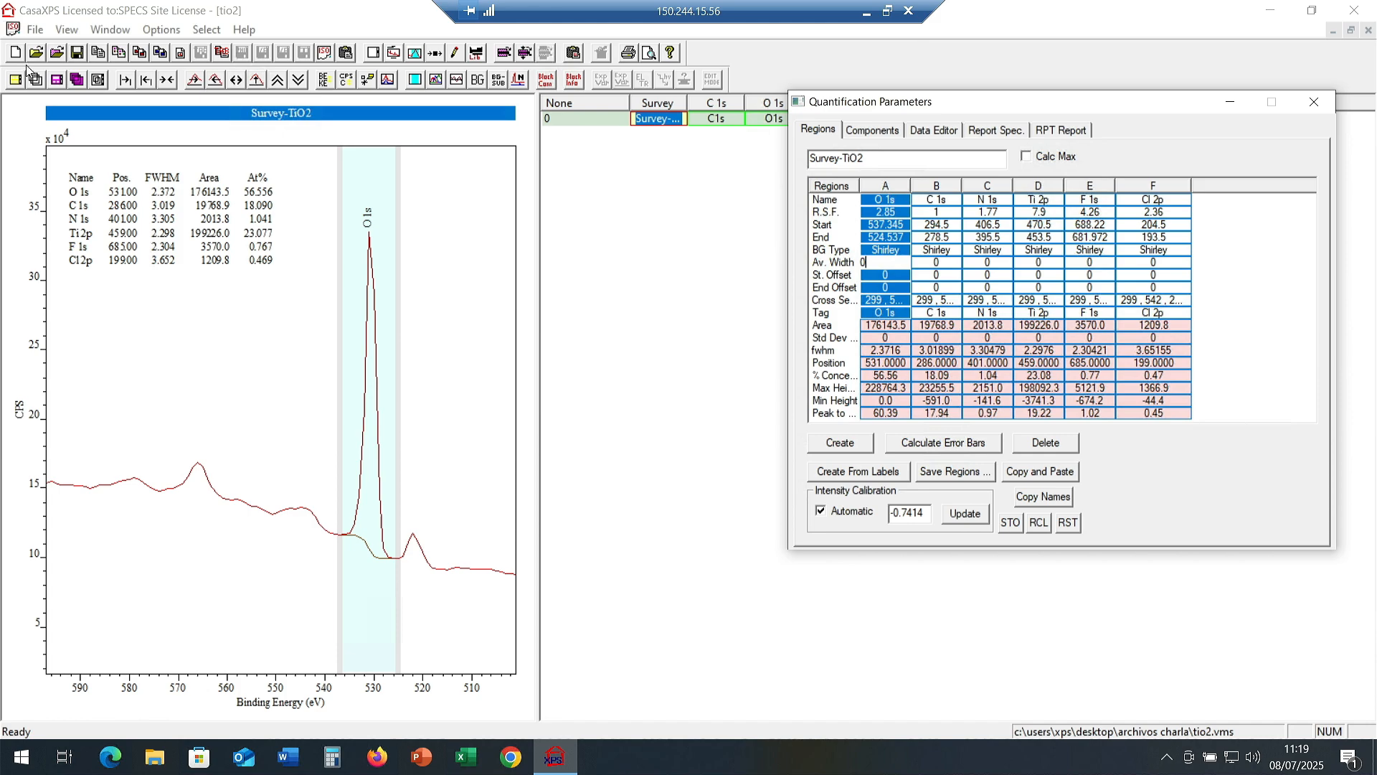
Examine the backgrounds of the survey's N 1s and Cl 2p regions up close.
left_click(168, 79)
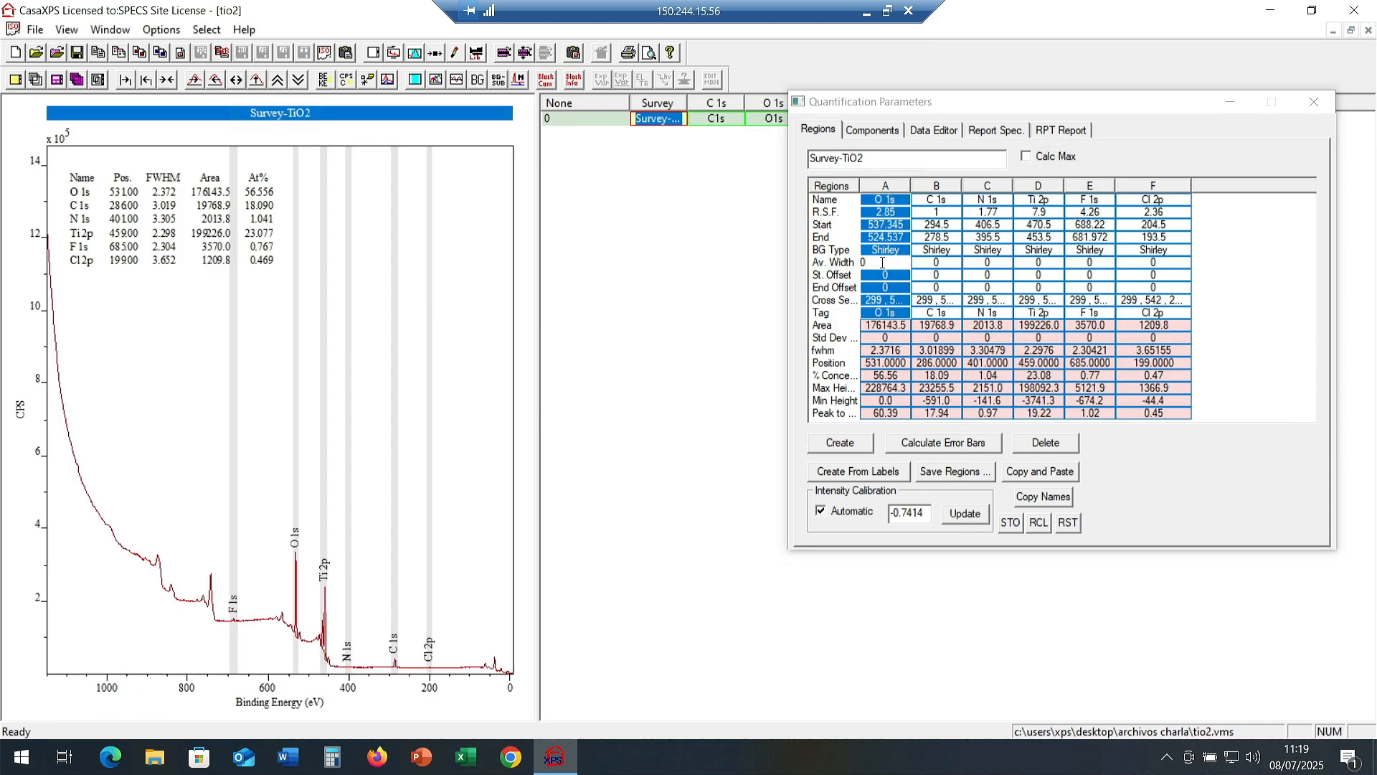
left_click_drag(342, 641, 360, 678)
left_click_drag(108, 447, 368, 495)
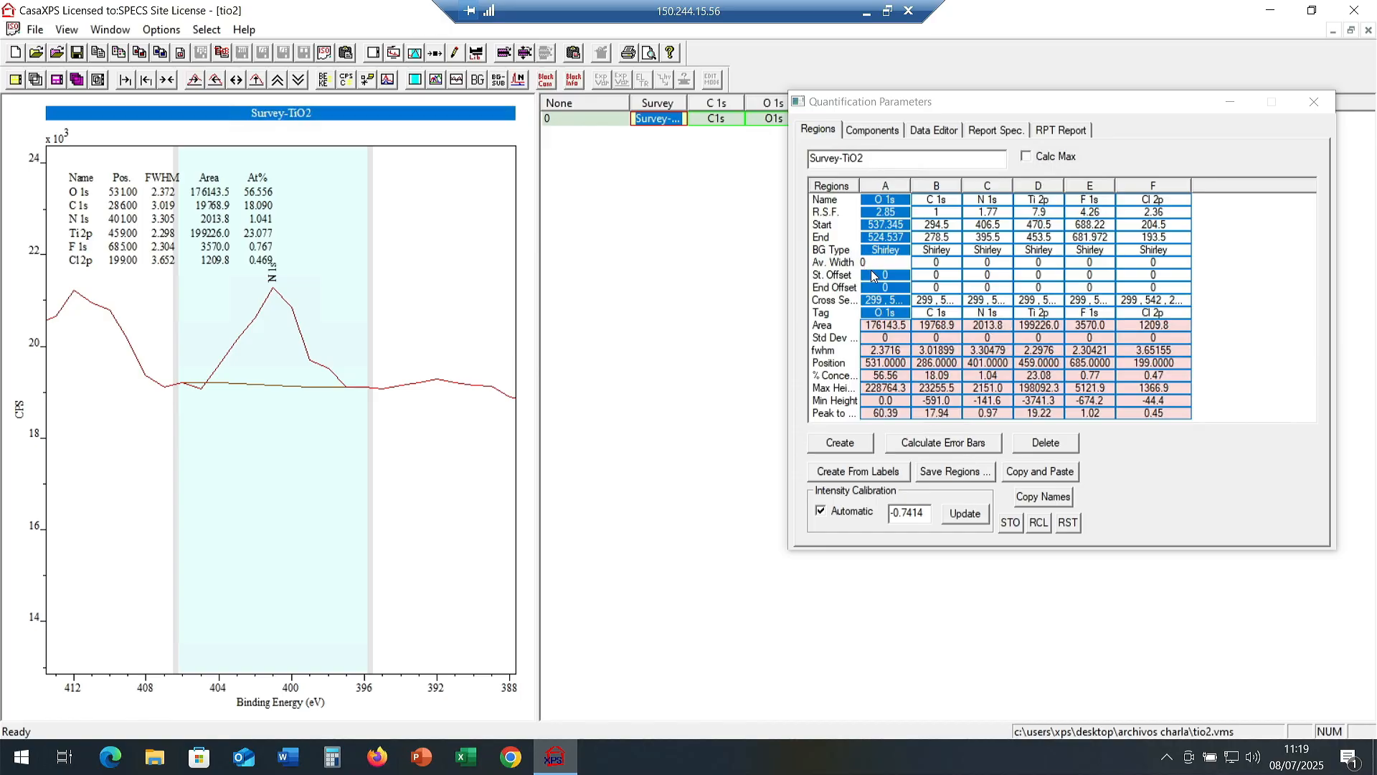
left_click(147, 79)
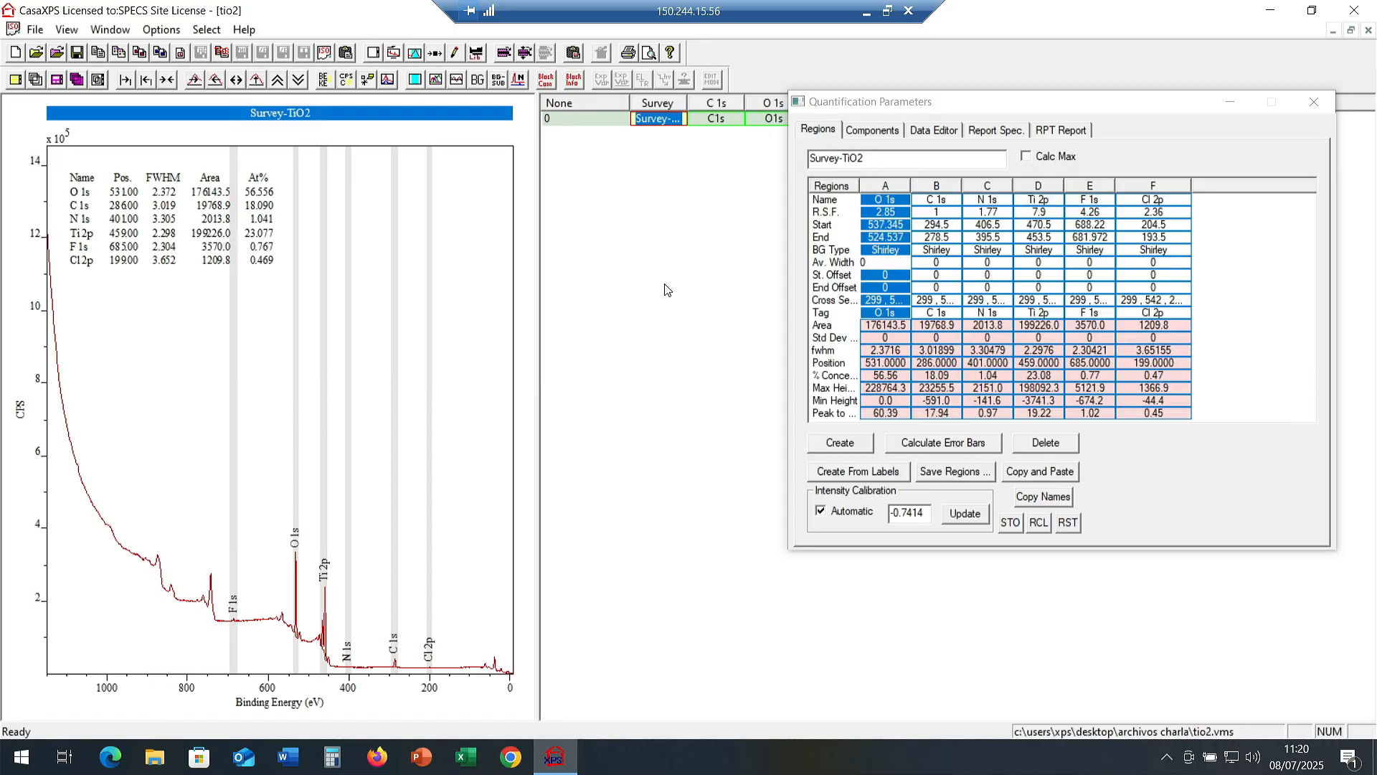
left_click_drag(356, 624, 483, 709)
left_click(439, 662)
left_click_drag(278, 355, 393, 492)
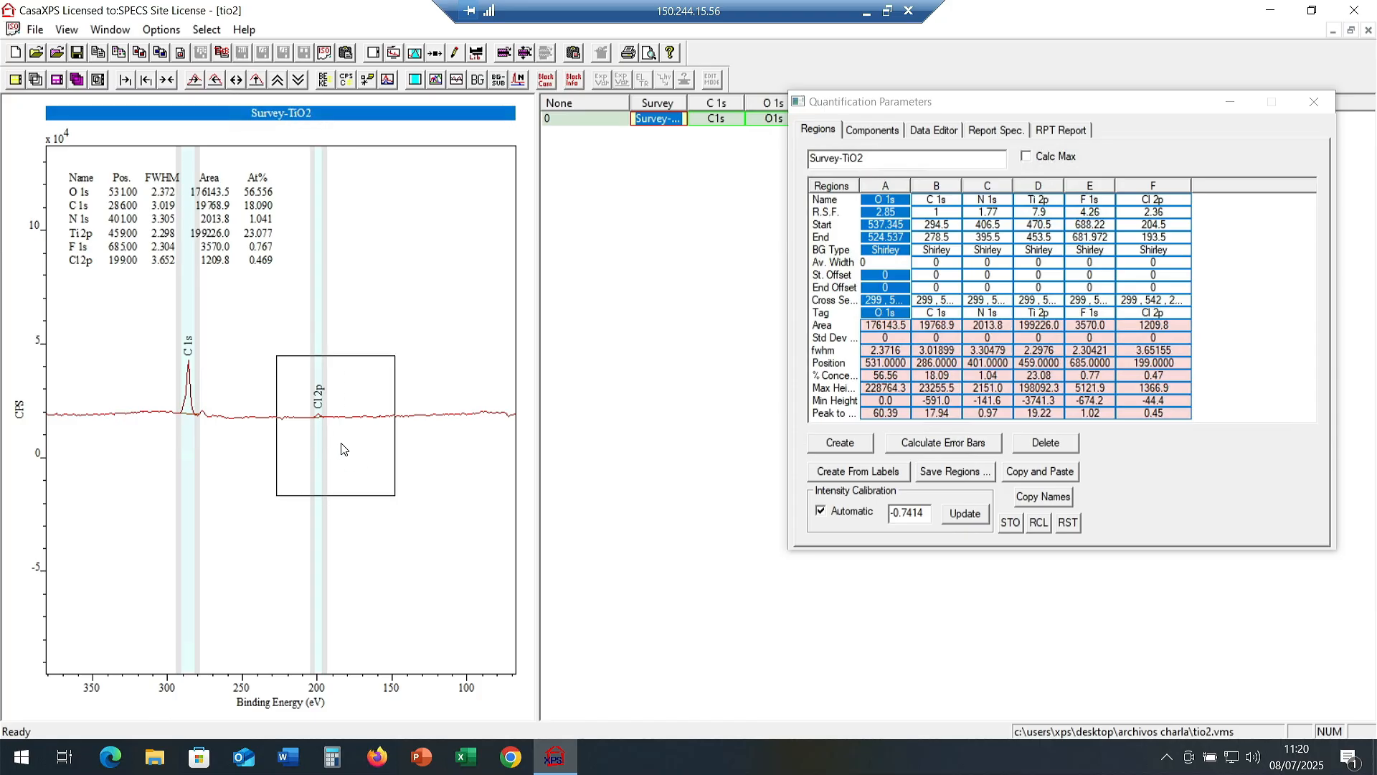
left_click(343, 449)
Move the high-binding-energy limit of the survey's Ti 2p region to about 469.05 eV, at the foot of the peak.
left_click(167, 79)
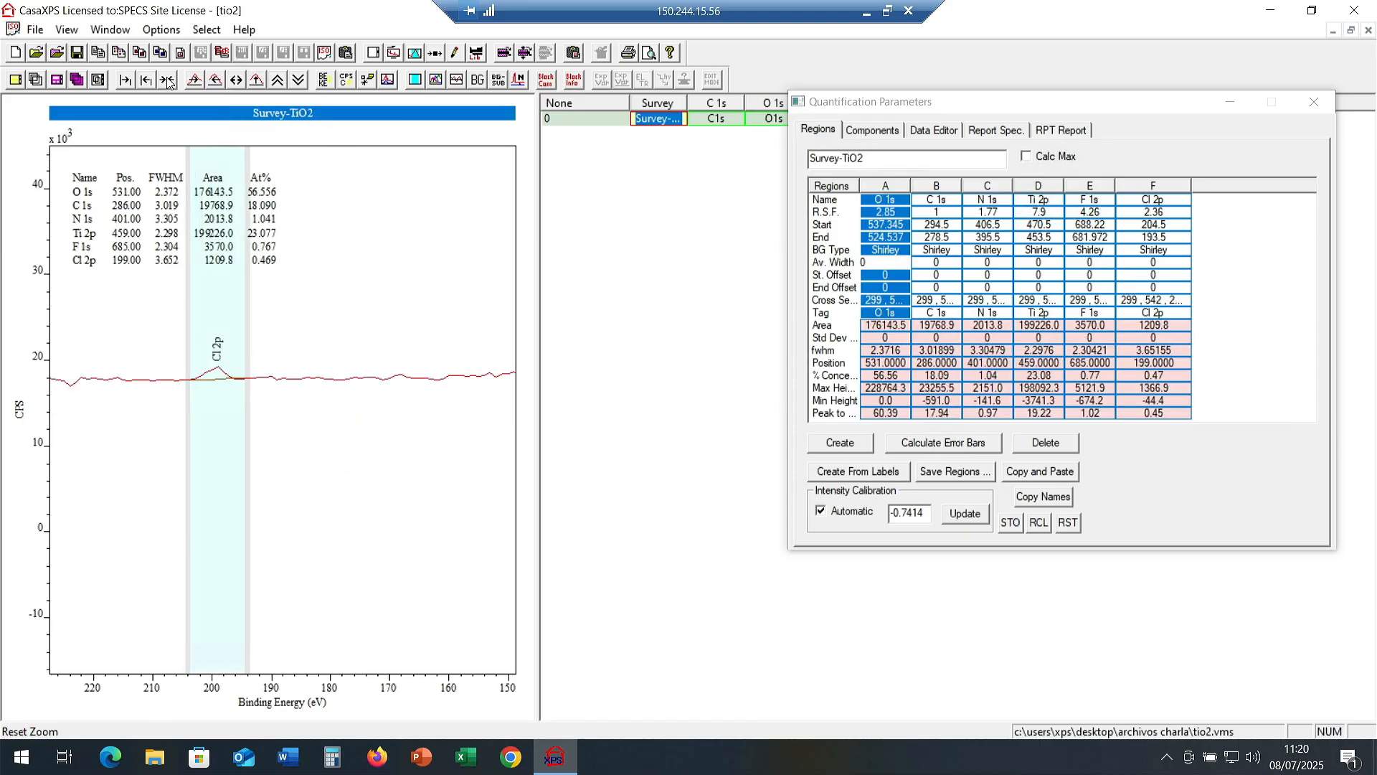
left_click_drag(259, 624, 458, 690)
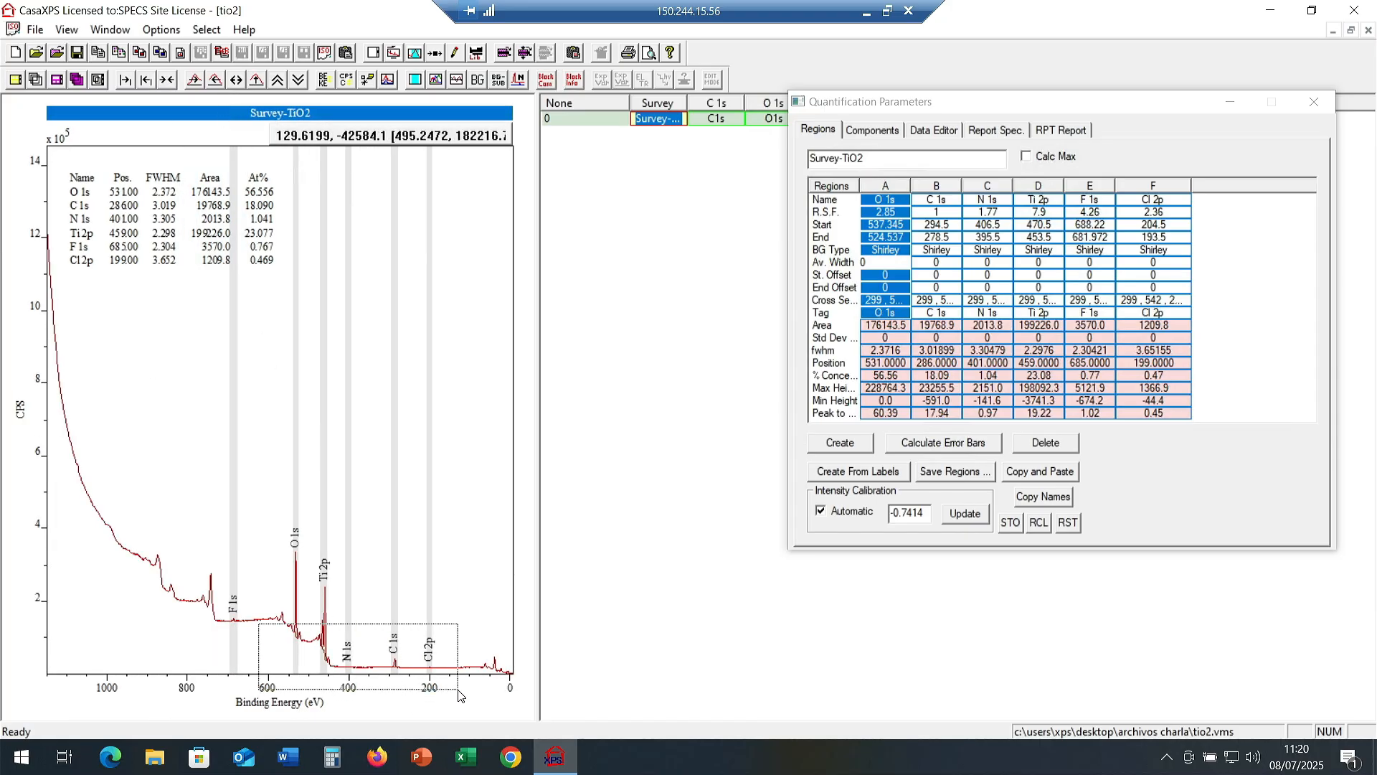
left_click(420, 646)
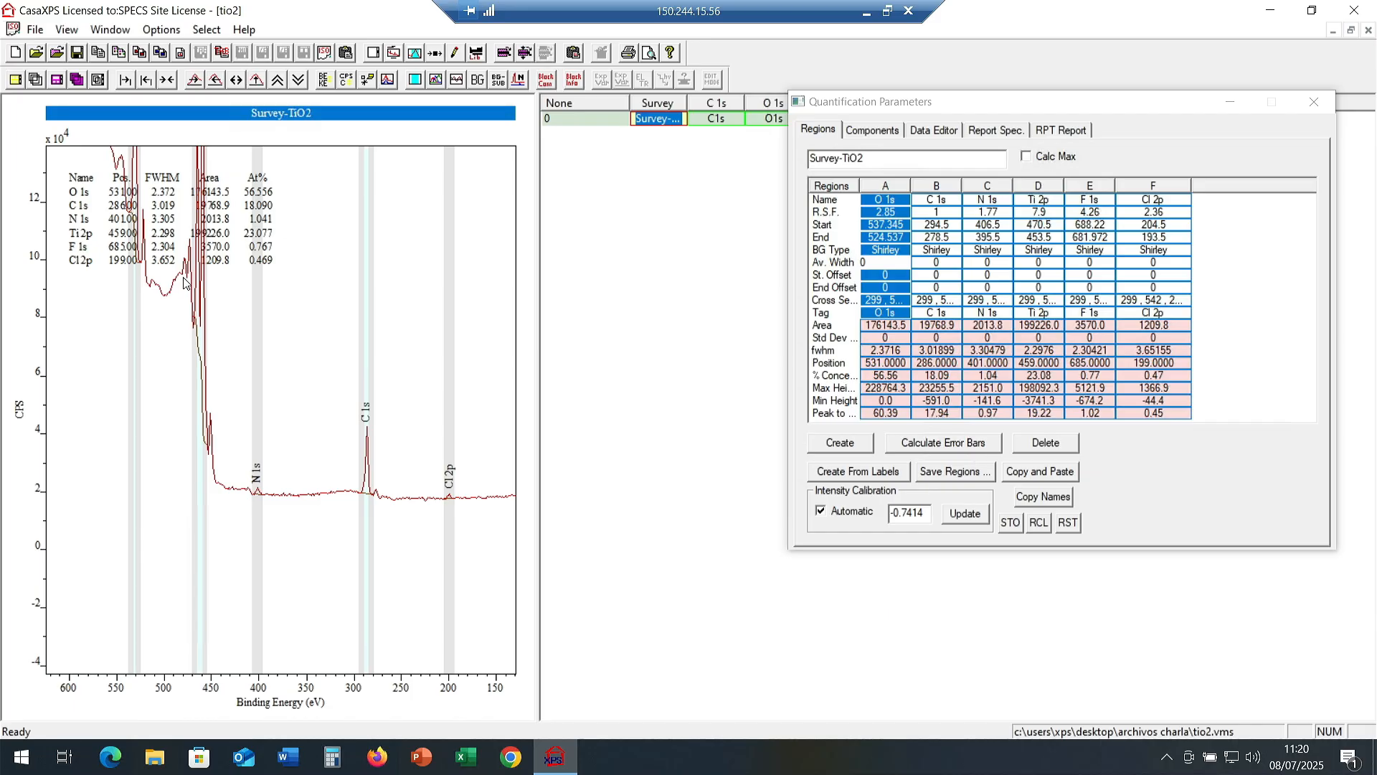
left_click_drag(170, 266, 238, 443)
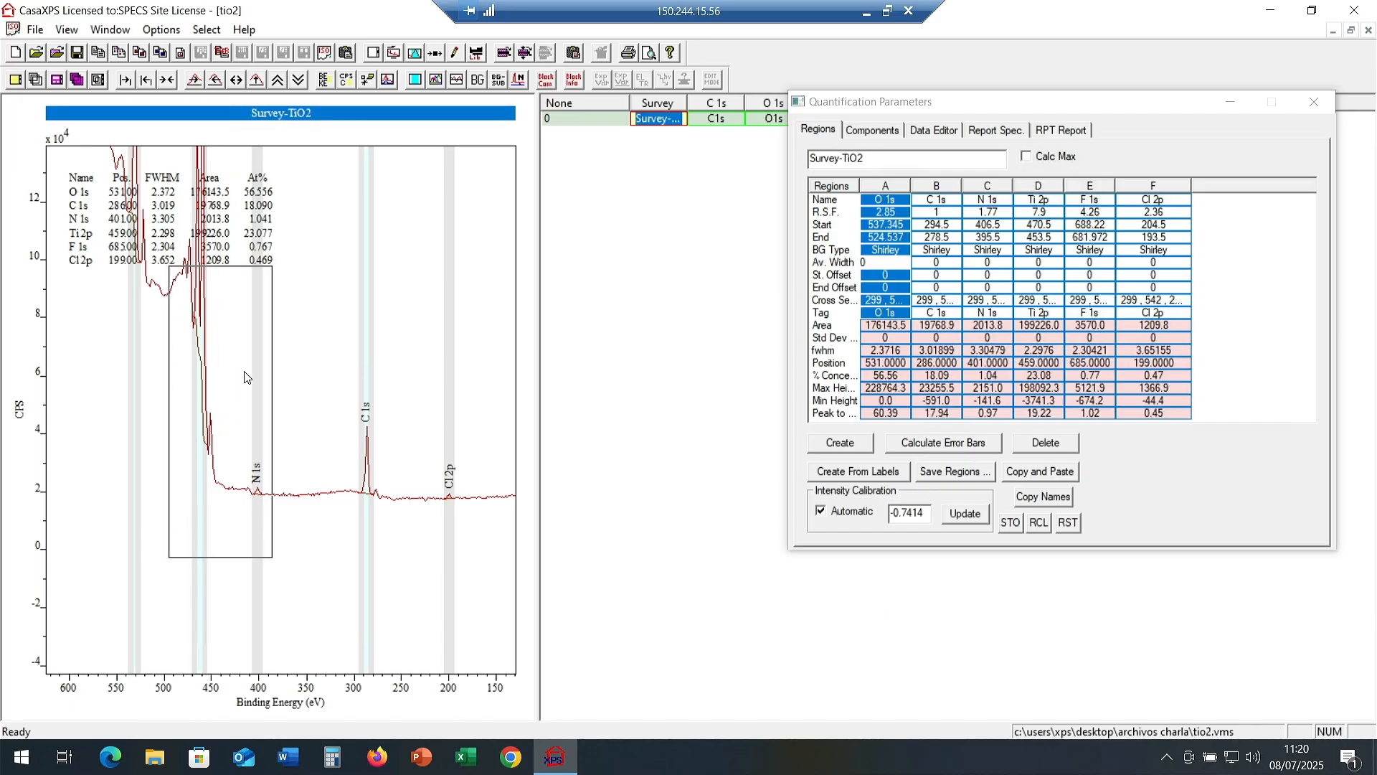
left_click_drag(245, 378, 272, 556)
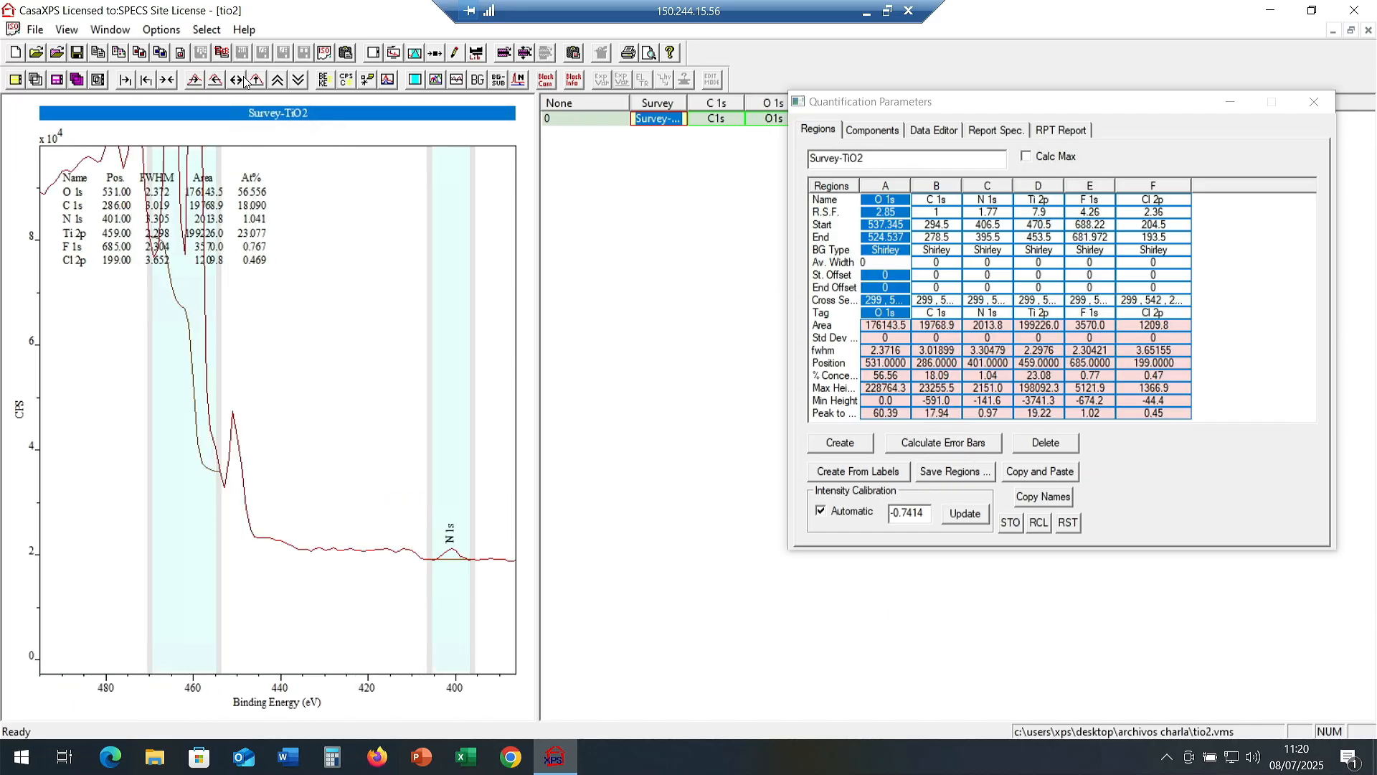
left_click(277, 79)
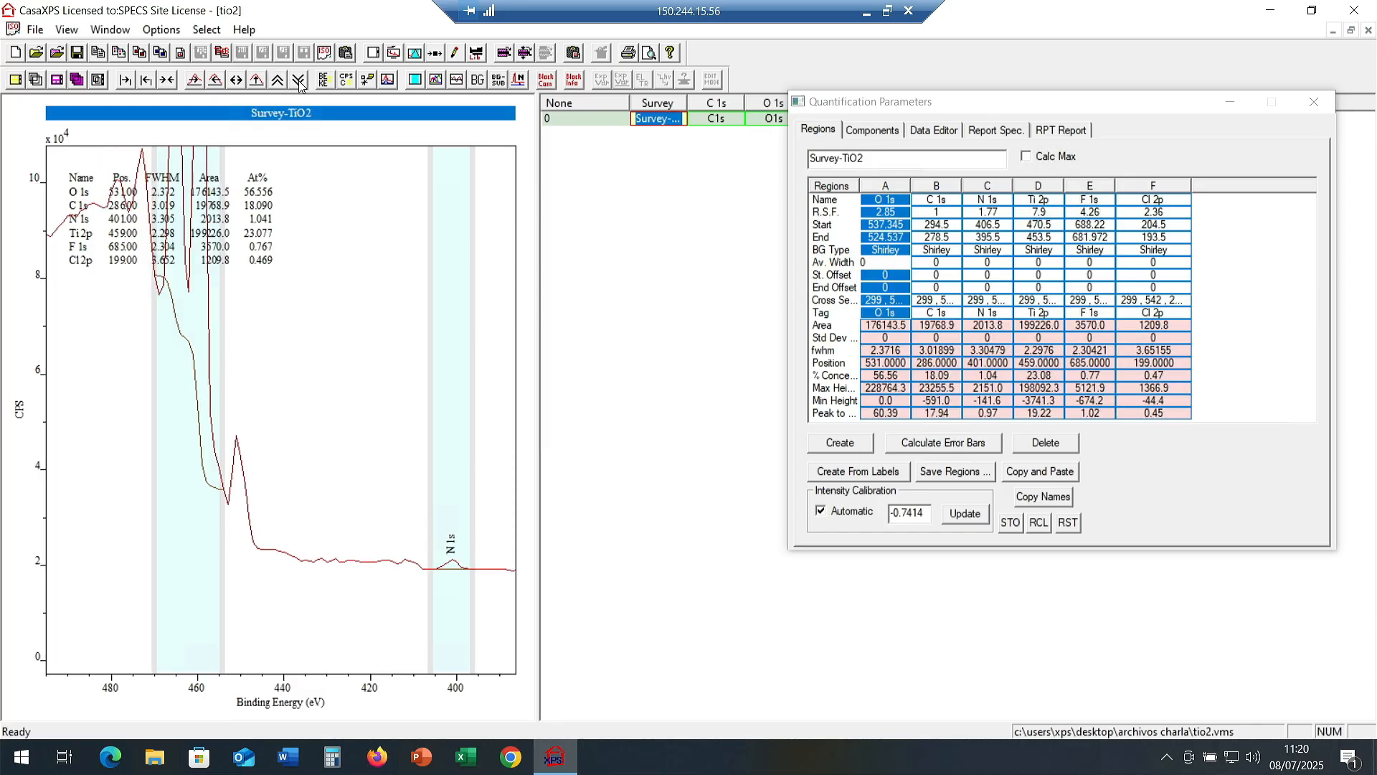
left_click(299, 80)
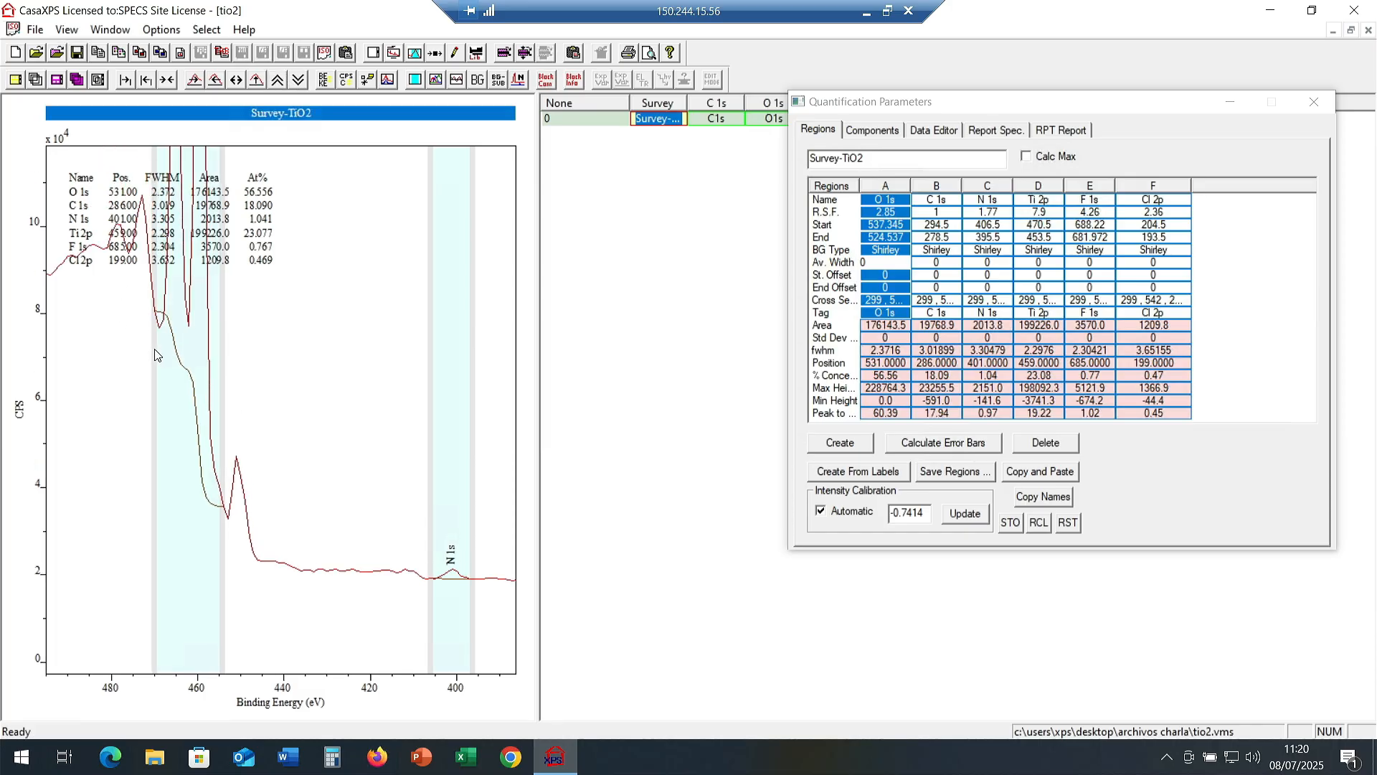
left_click_drag(154, 353, 161, 356)
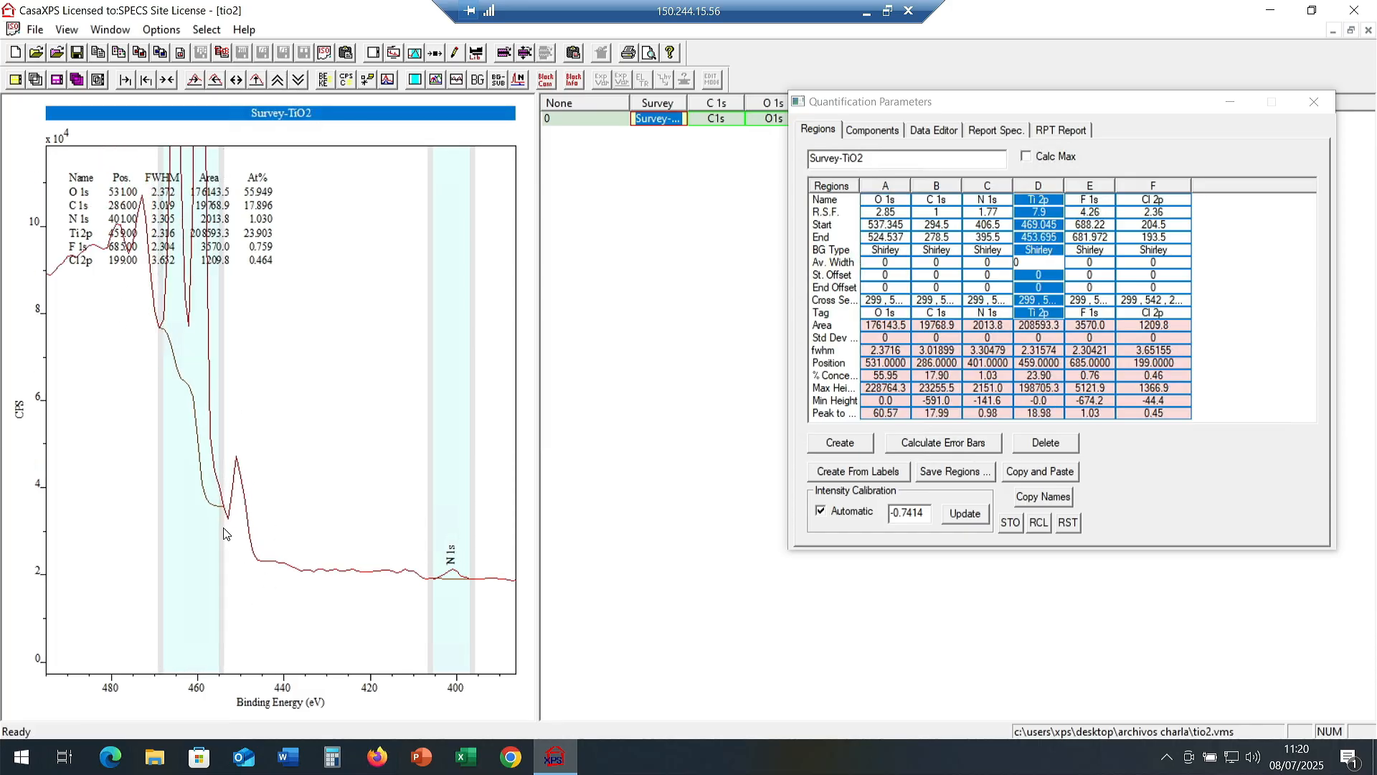
Check the Ti 2p background and the Cl 2p region up close, and restore the full survey range.
left_click(169, 88)
left_click_drag(316, 572, 345, 687)
left_click(339, 619)
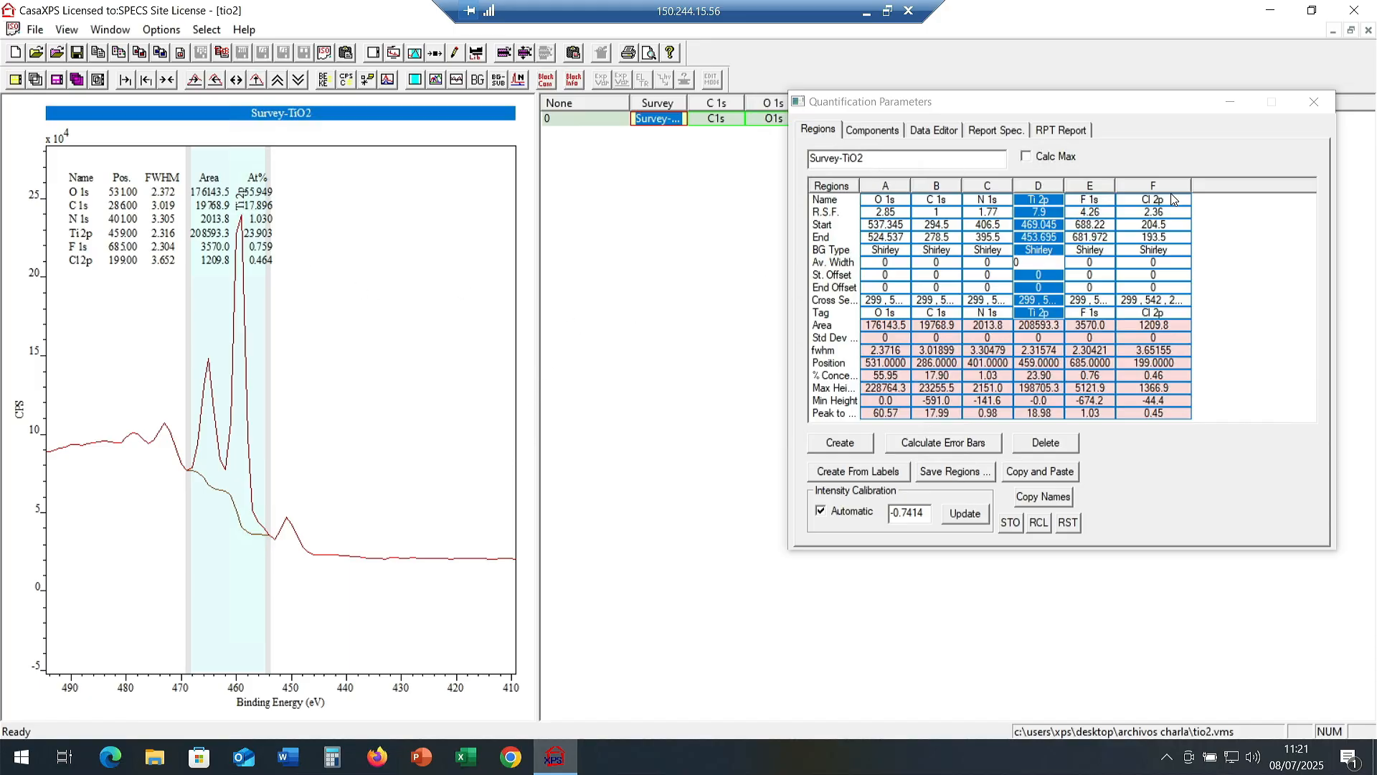
left_click(167, 79)
left_click_drag(414, 647, 451, 683)
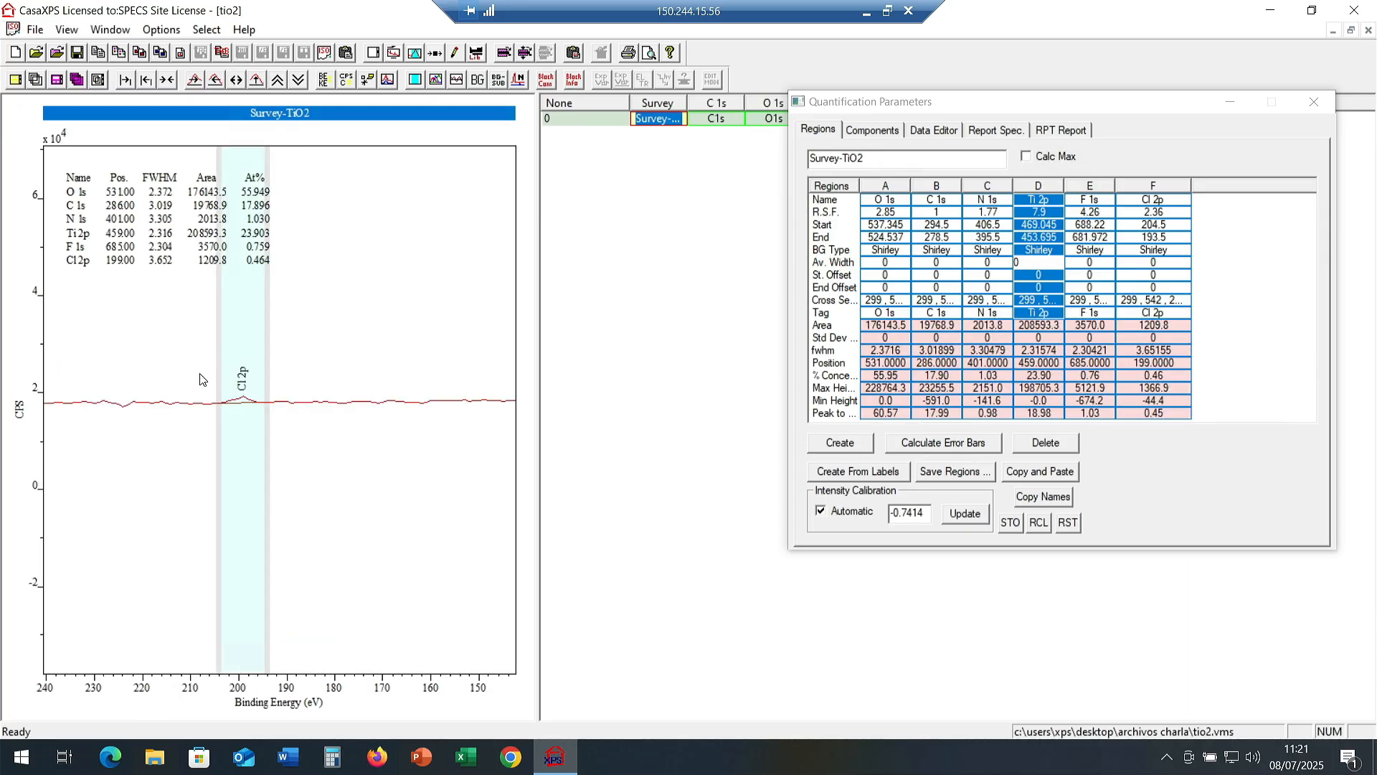
left_click(167, 79)
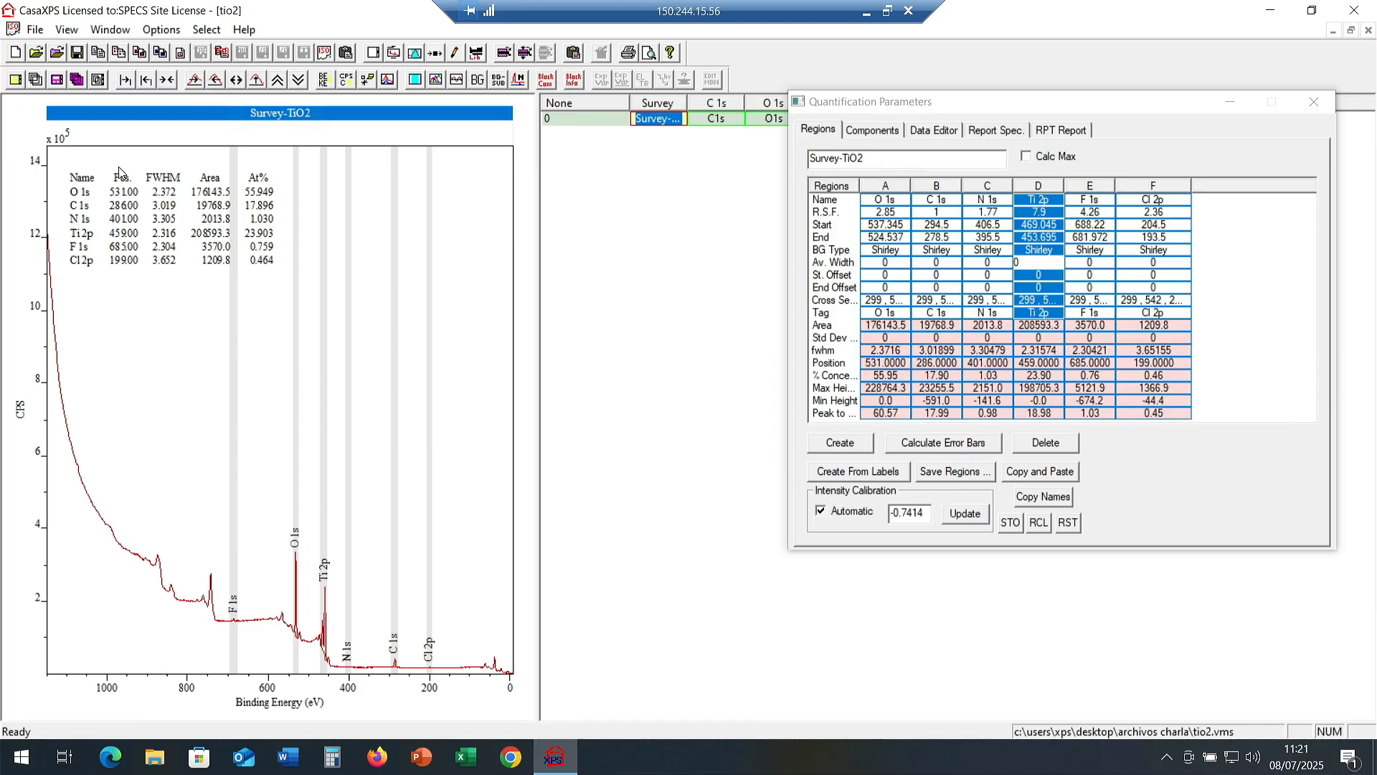
Generate the standard regions report for the survey, close the quantification parameters, and view the report through its %At Conc column.
left_click(995, 136)
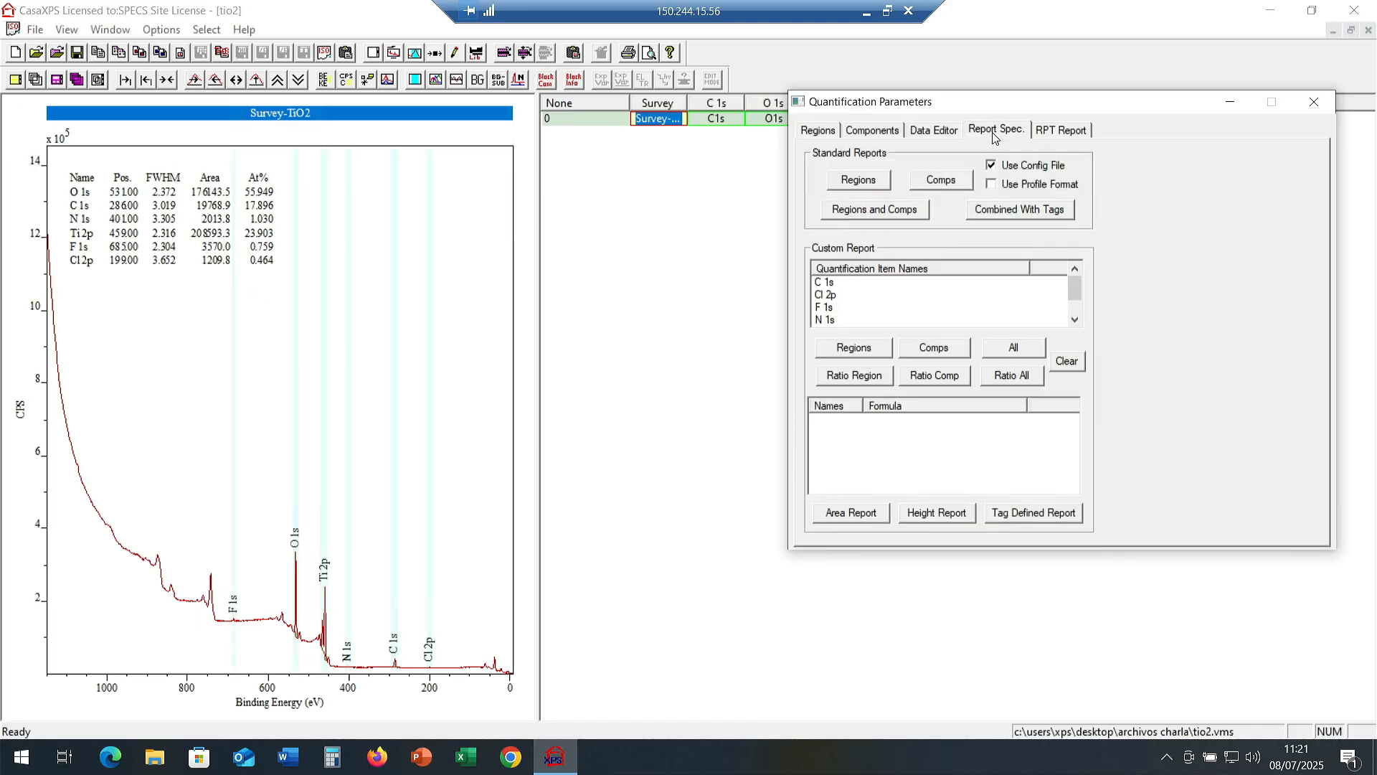
left_click(830, 138)
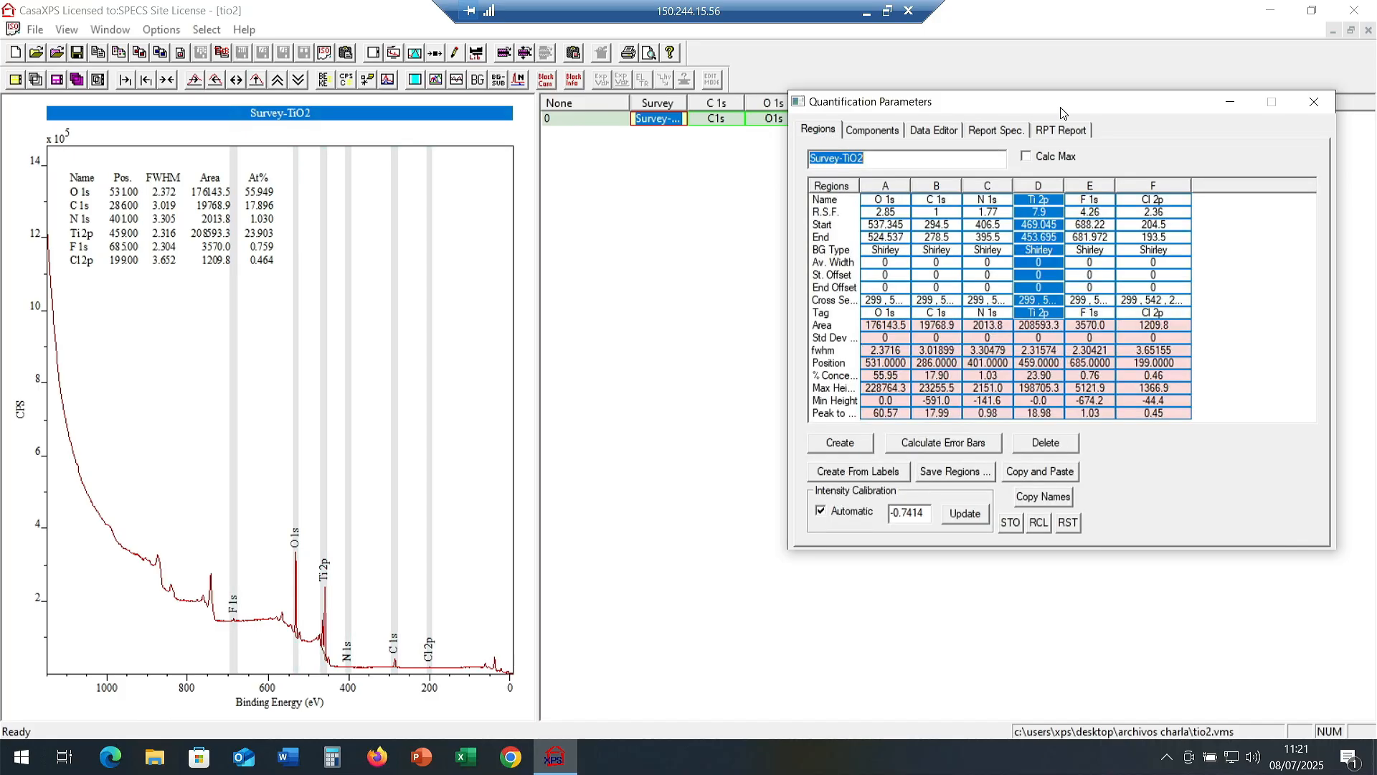
left_click(991, 139)
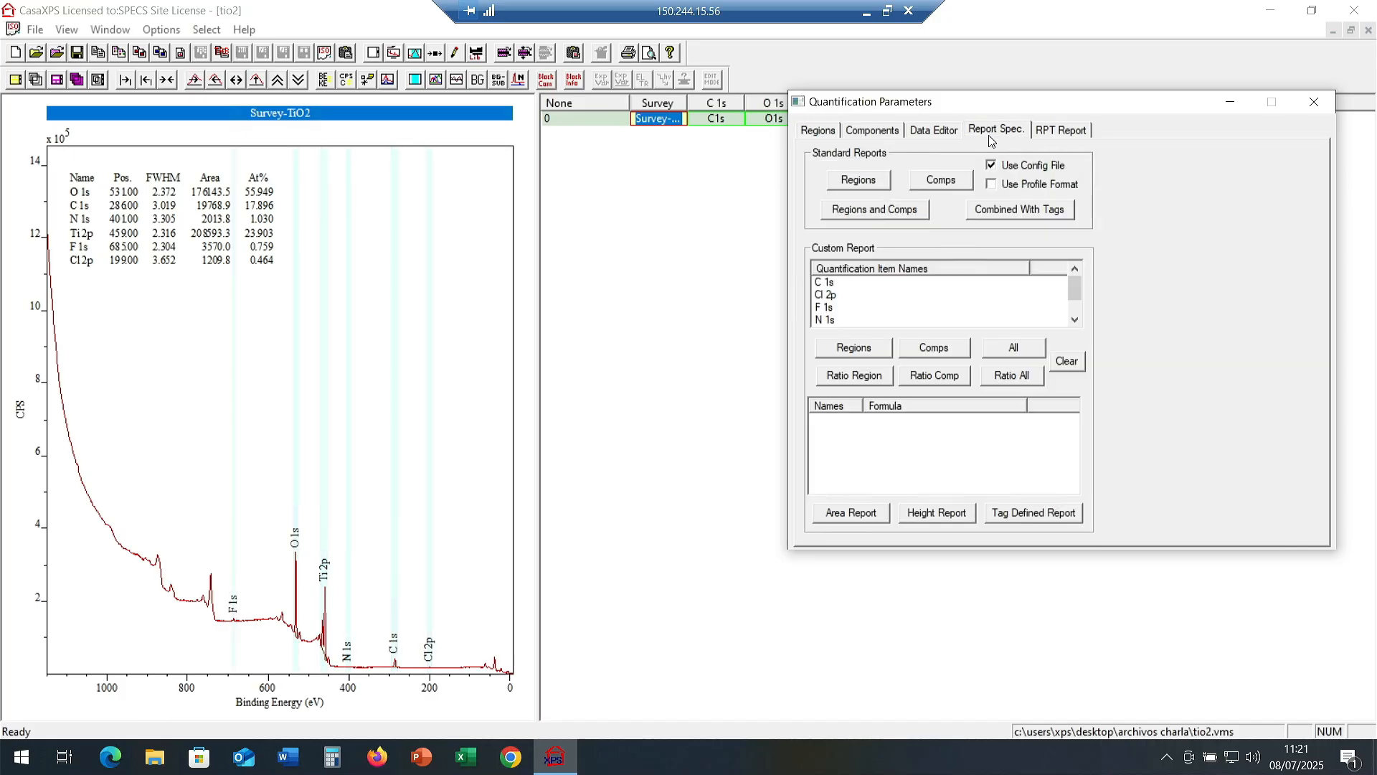
left_click(859, 180)
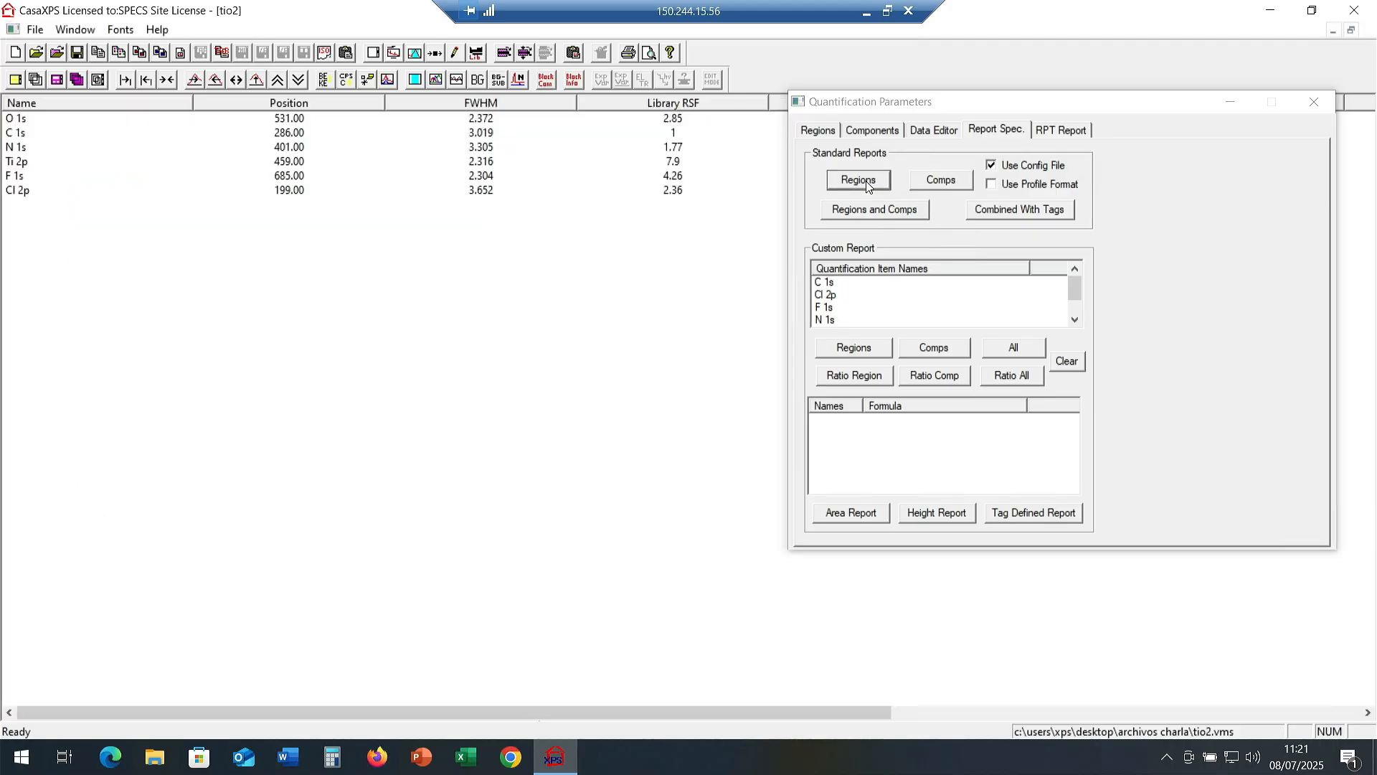
left_click(1317, 104)
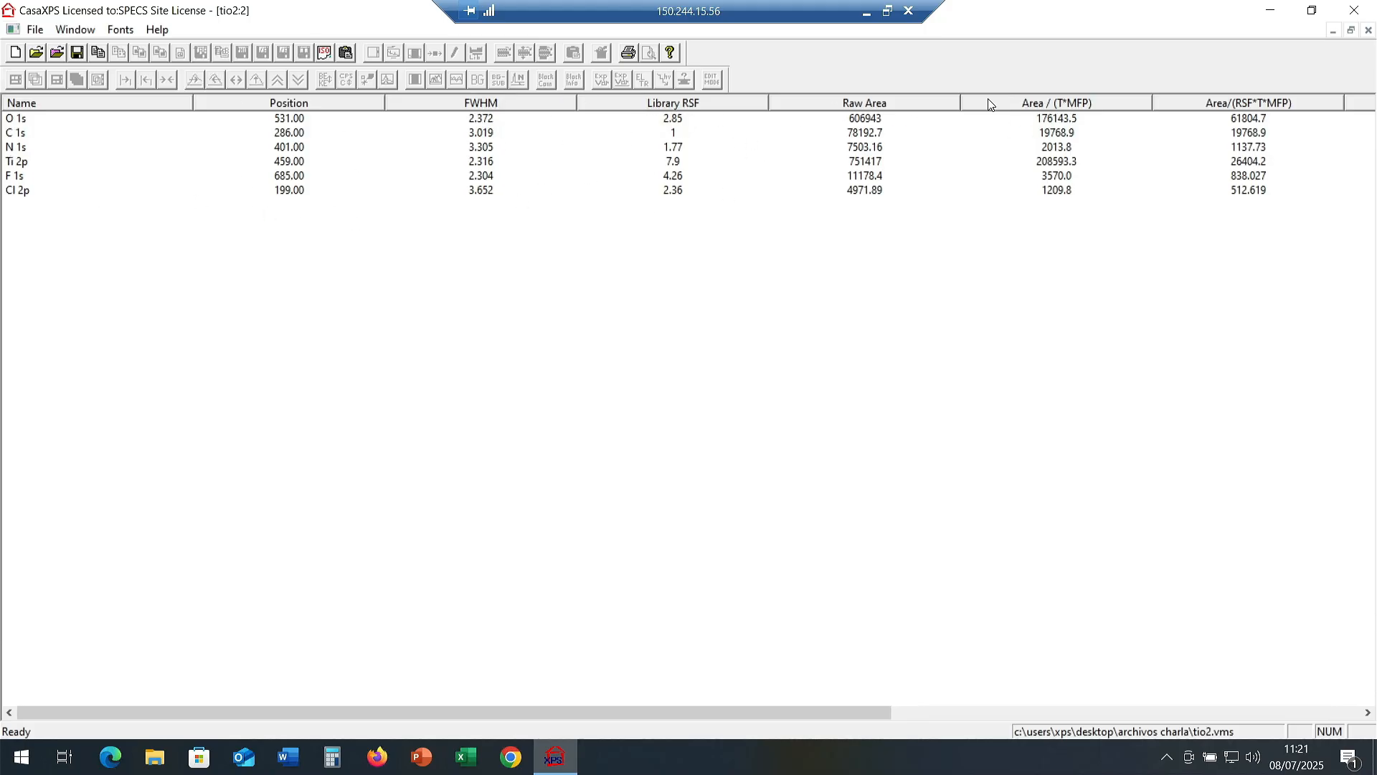
left_click_drag(741, 710, 1330, 654)
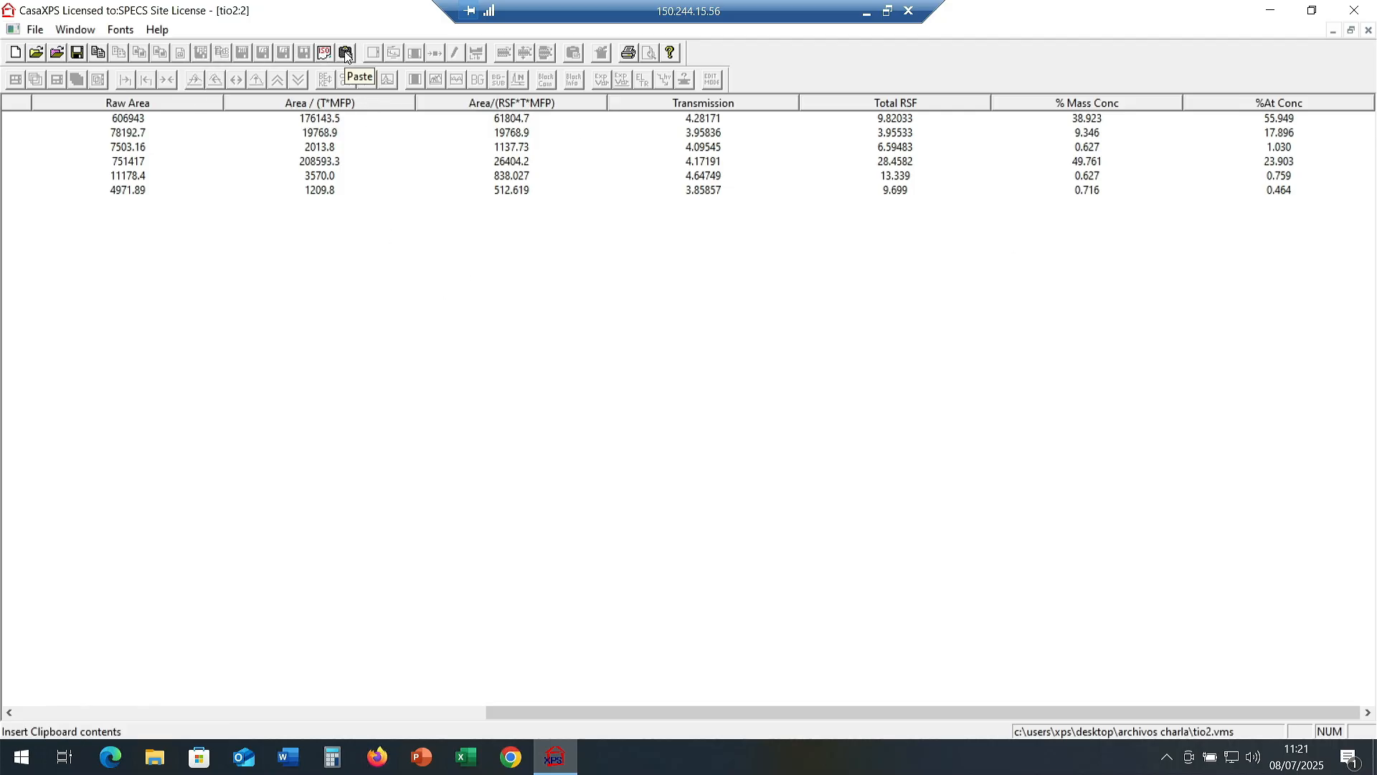
Copy the entire regions report to the clipboard, and close the report to return to the survey.
left_click(99, 54)
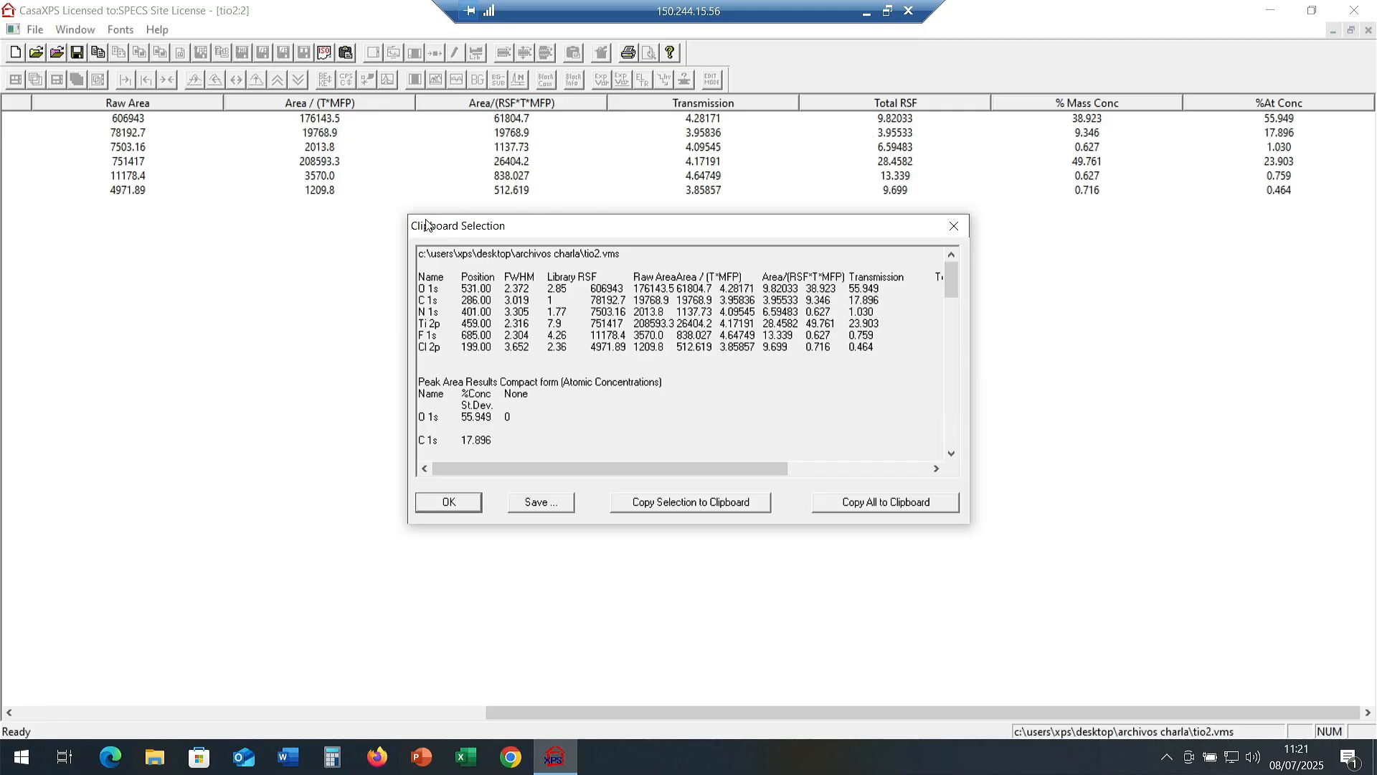
left_click(903, 506)
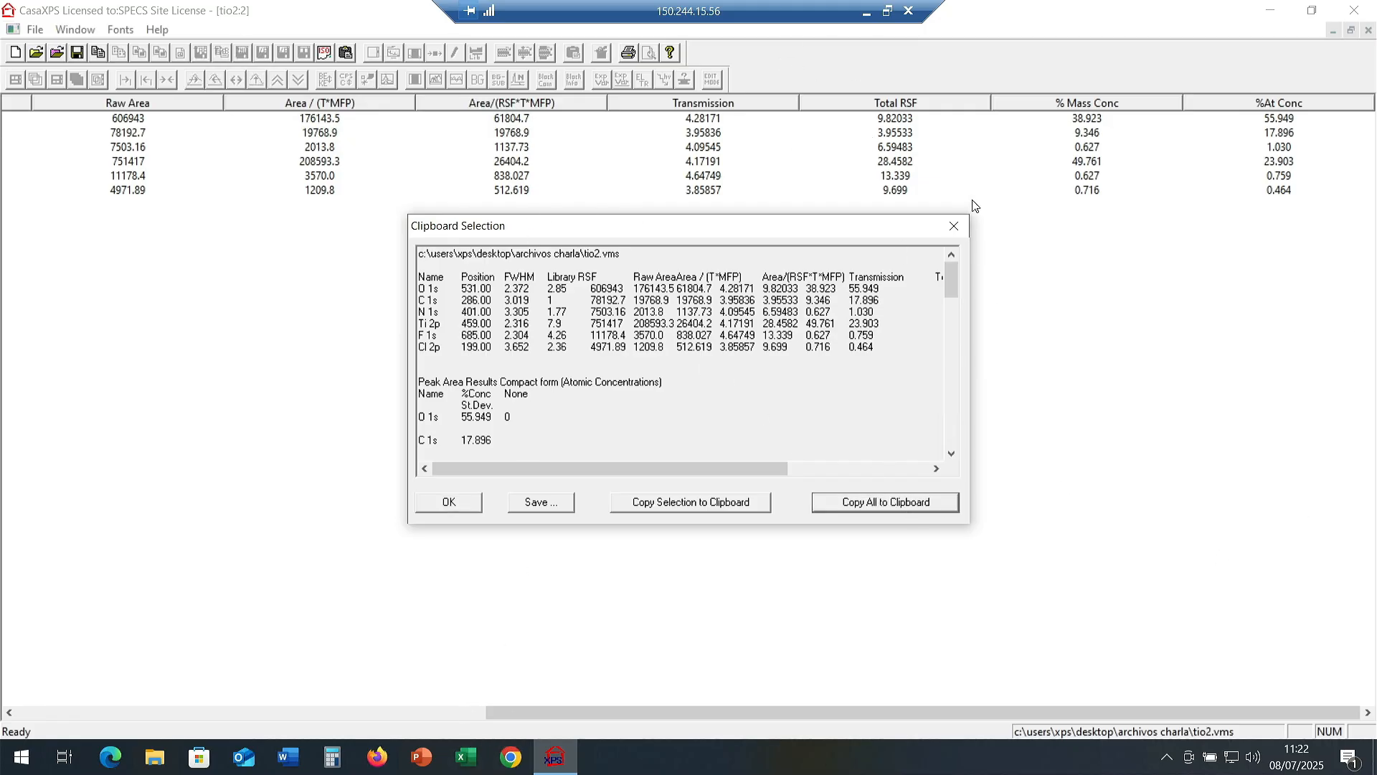
left_click(954, 226)
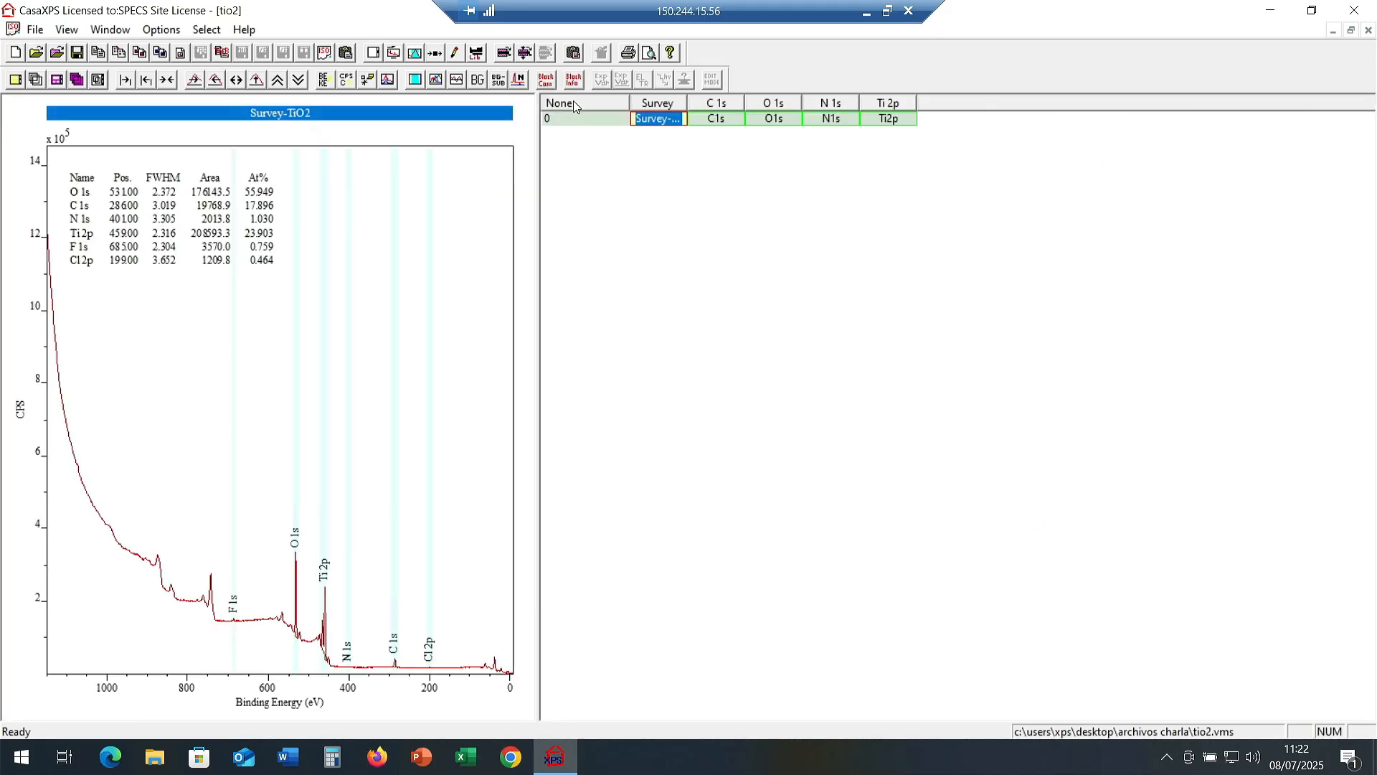
left_click(164, 30)
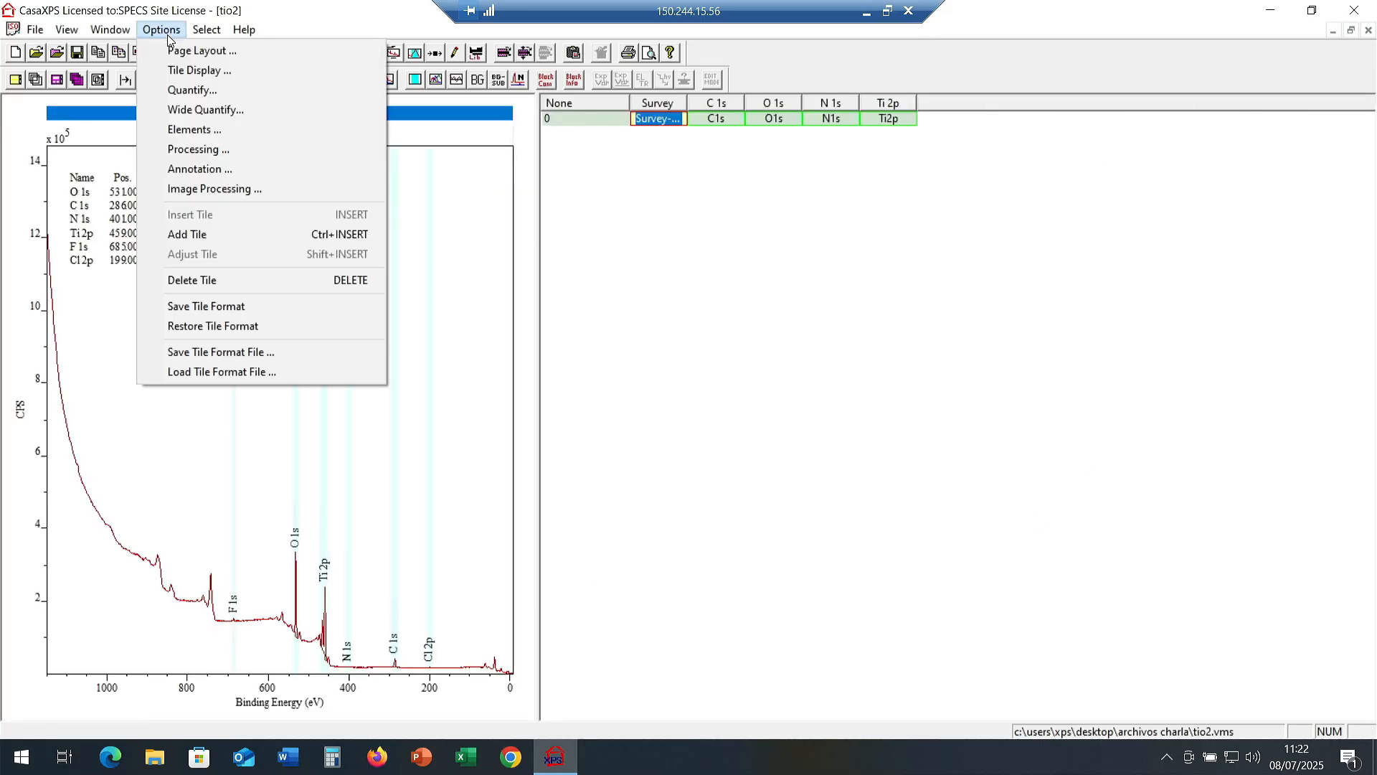
left_click(109, 363)
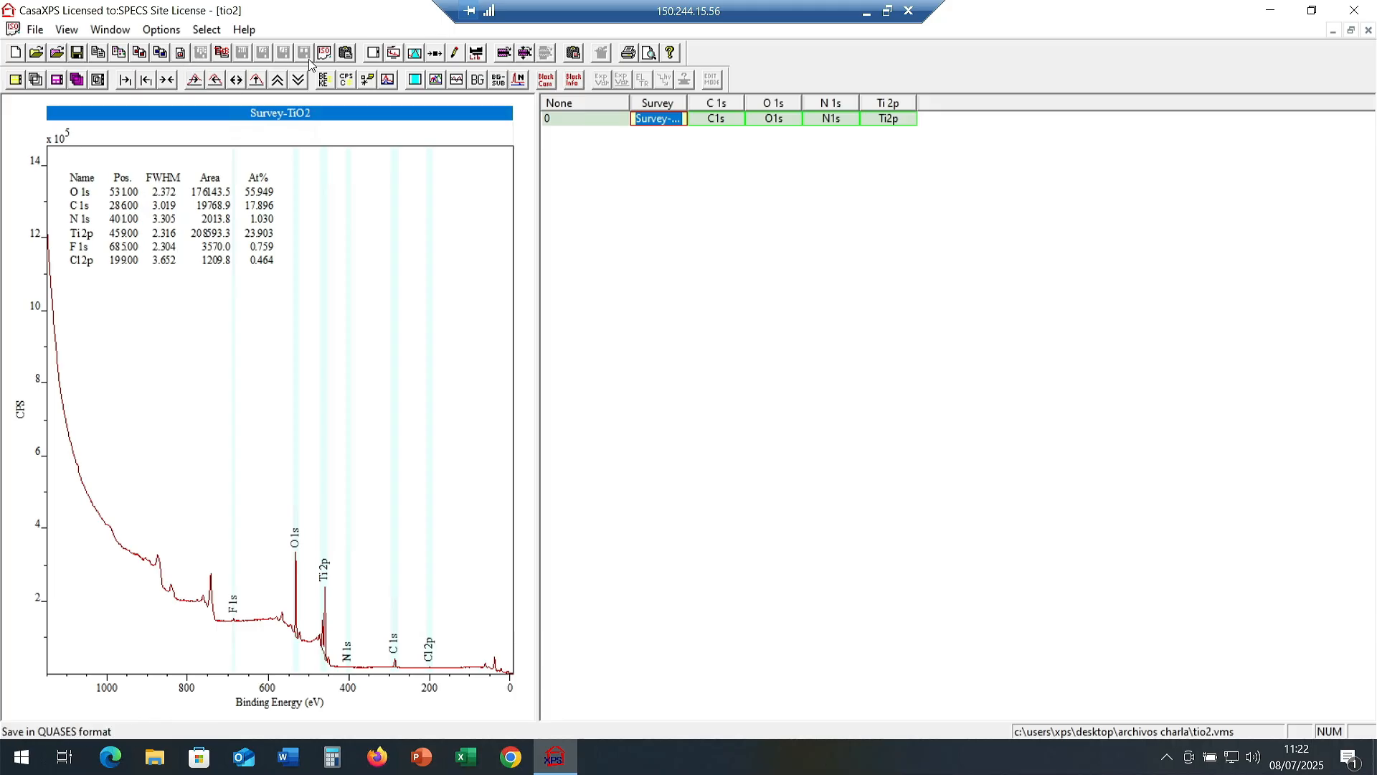
Copy the survey plot as a 576 by 448 image, switch to Excel, and paste it into a new blank workbook.
left_click(141, 54)
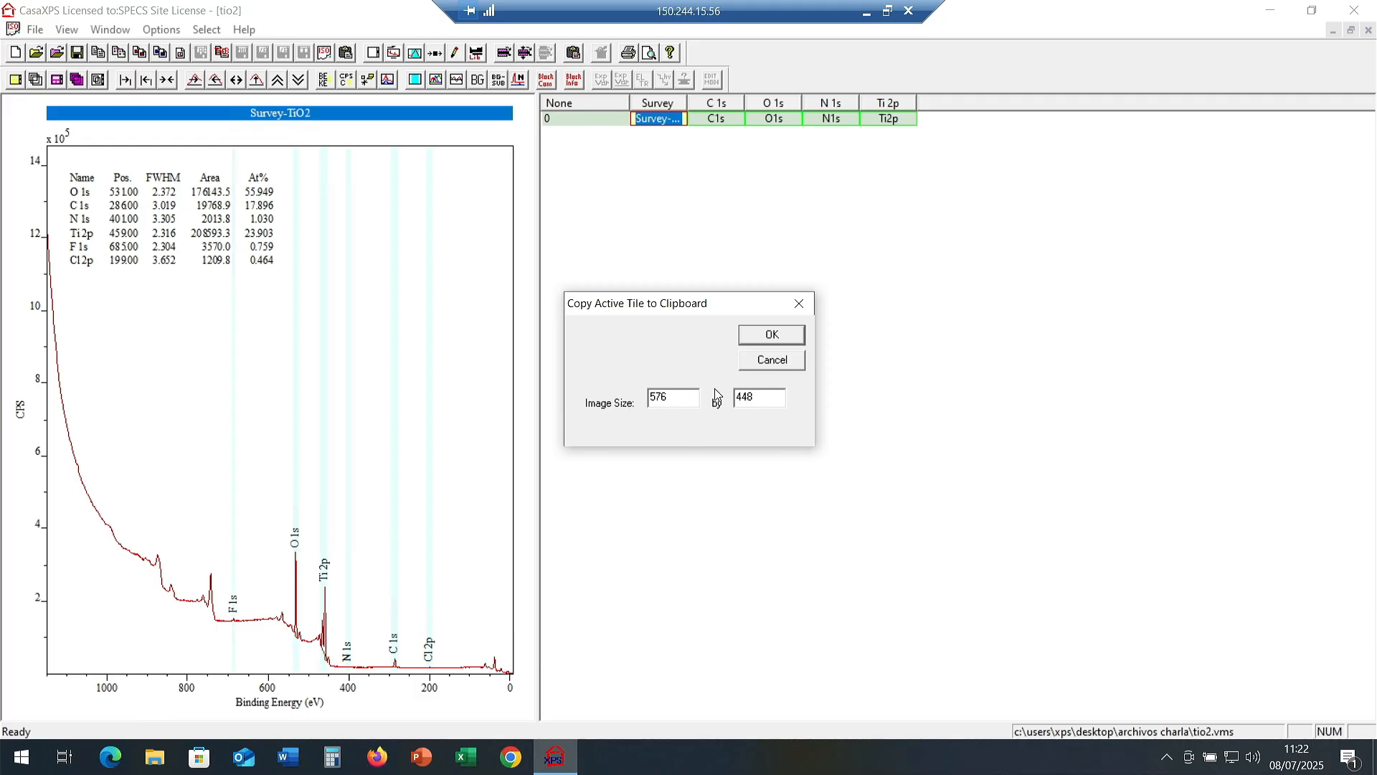
left_click(467, 756)
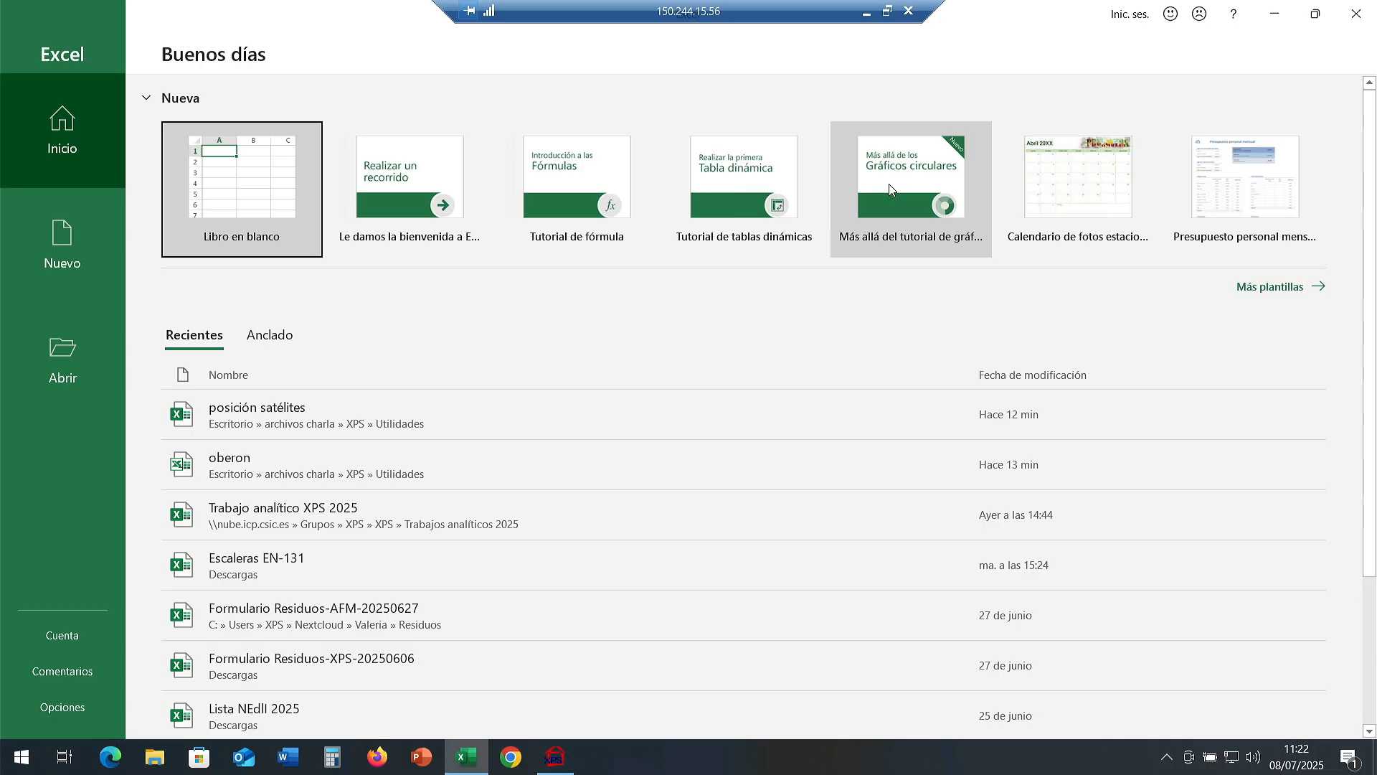
left_click(271, 185)
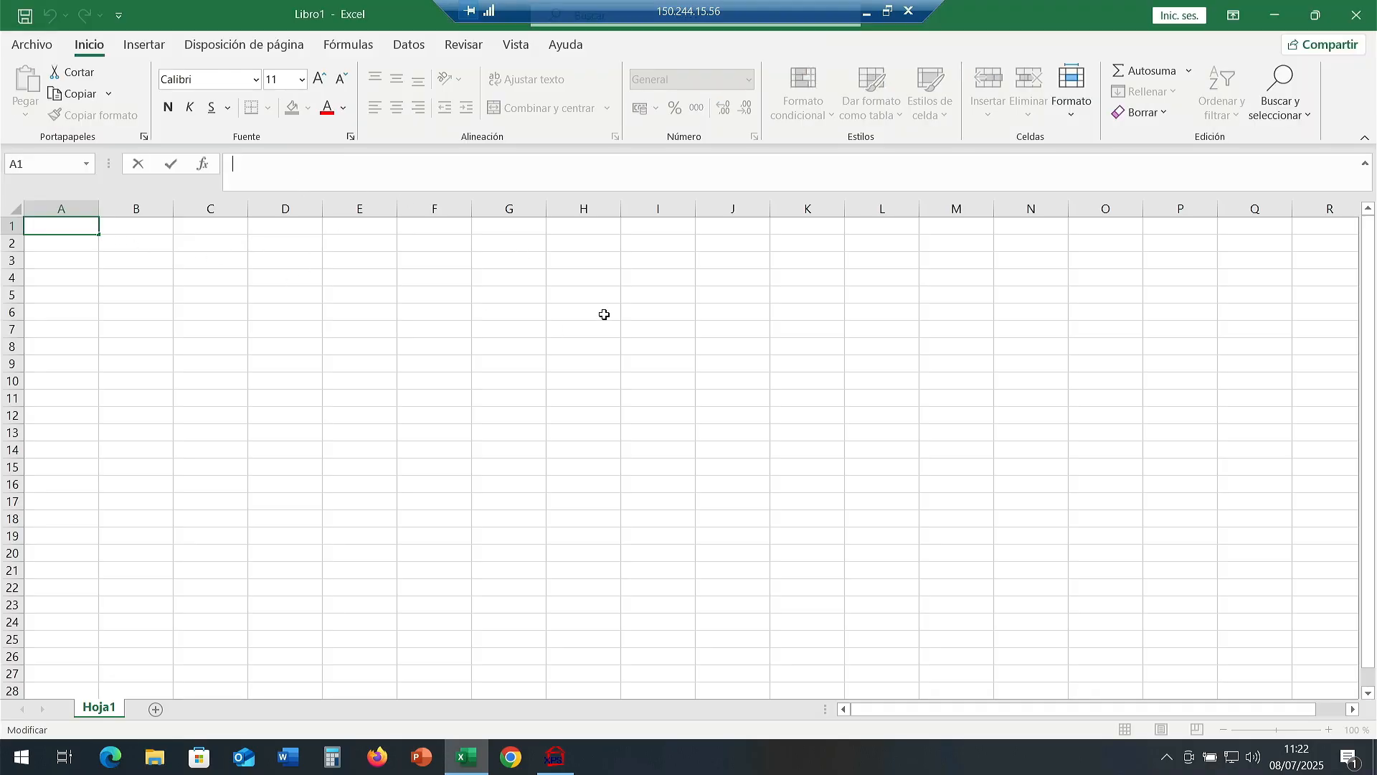
right_click(615, 296)
left_click(666, 343)
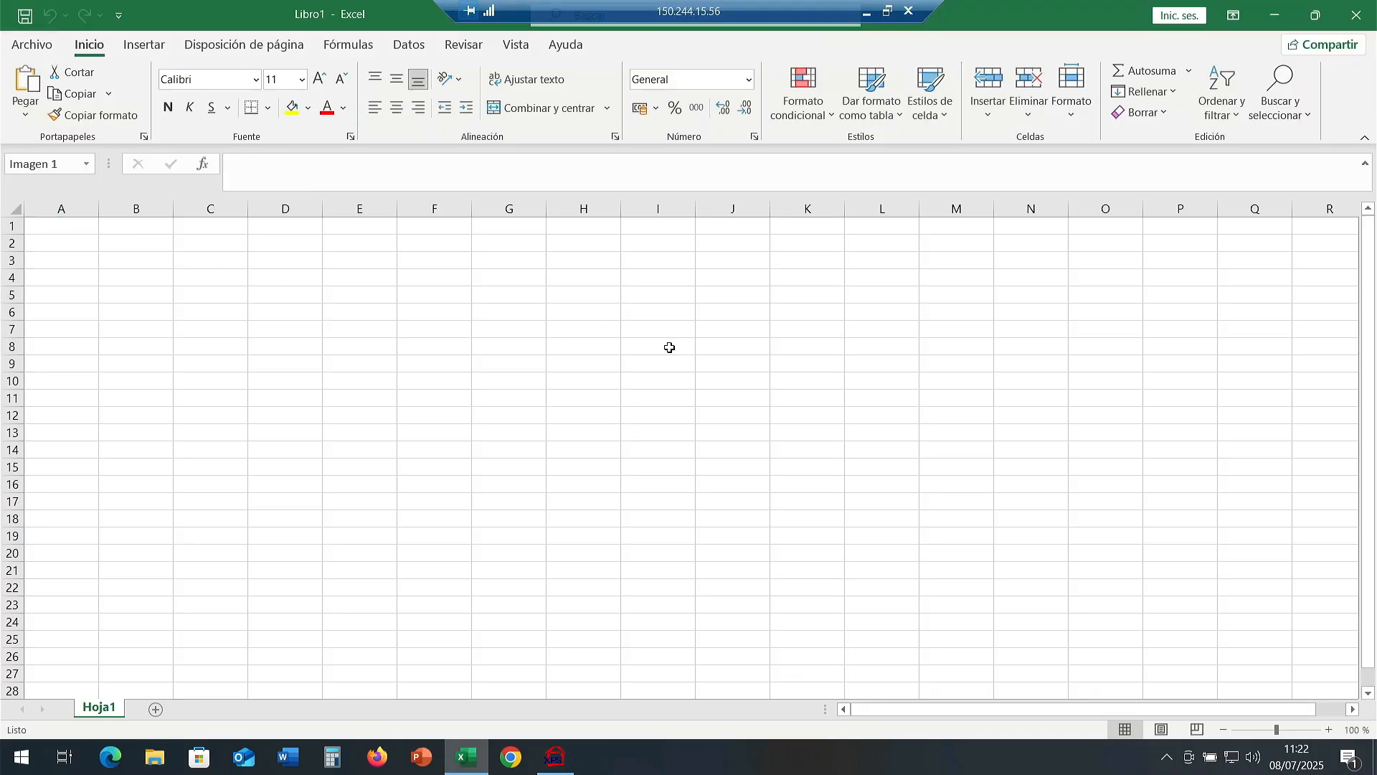
Place the pasted survey plot over columns J to P of the worksheet, and return to CasaXPS to display the C 1s spectrum.
left_click_drag(682, 302, 888, 293)
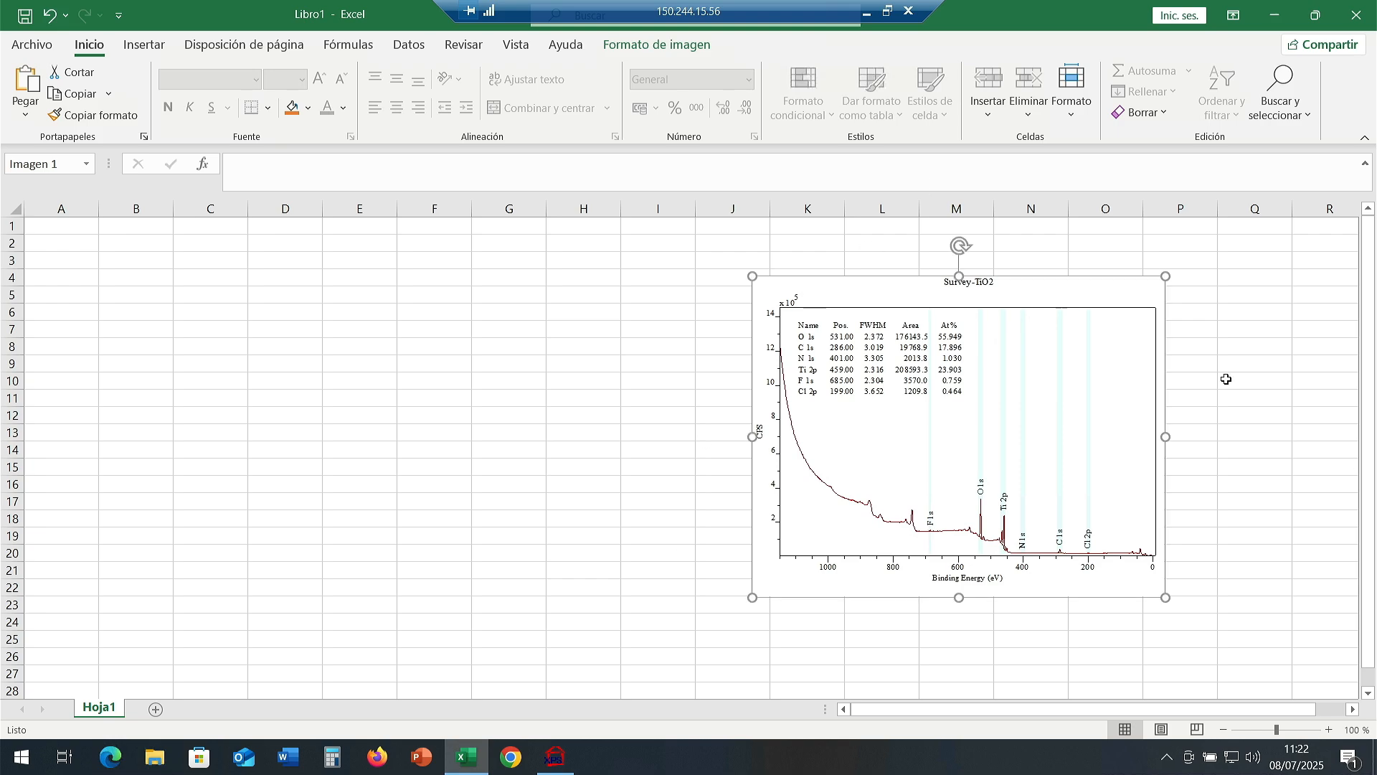
left_click(1274, 14)
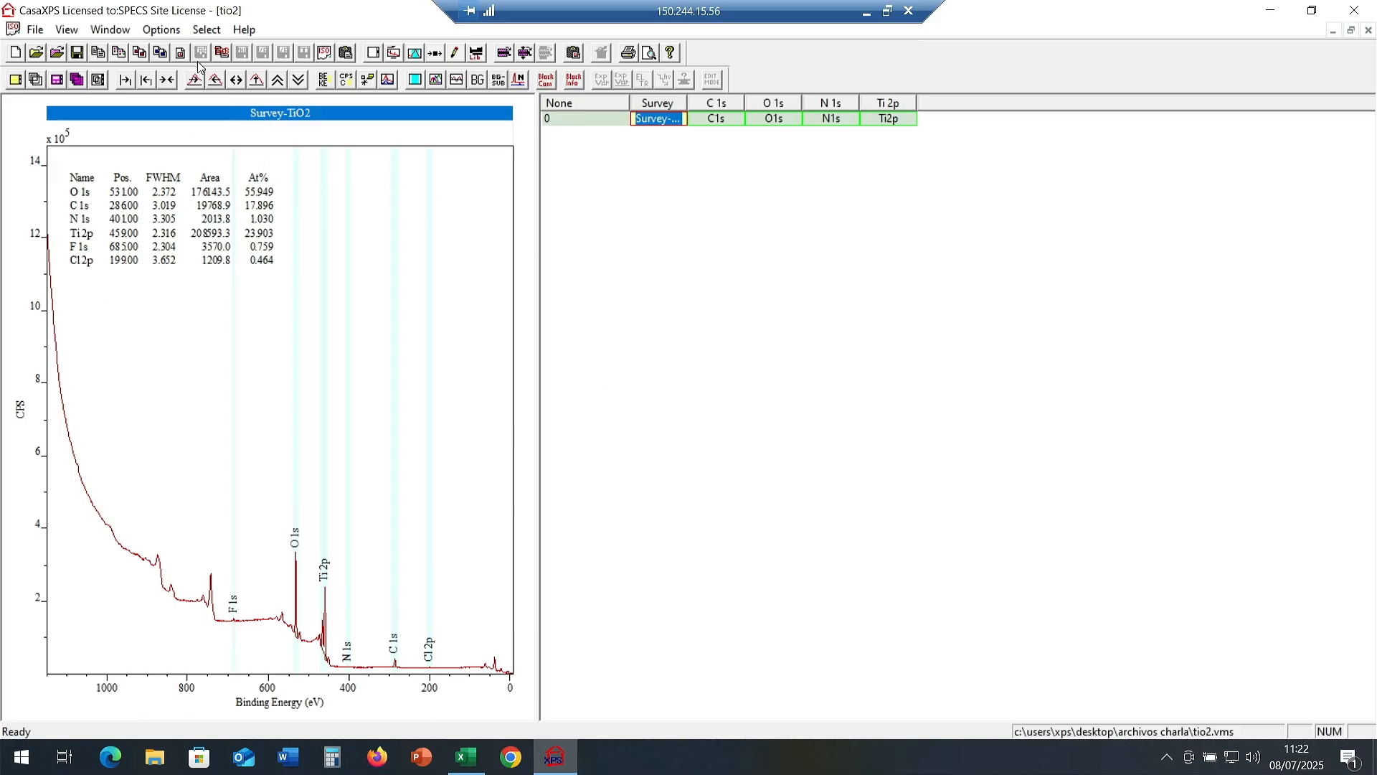
left_click(715, 123)
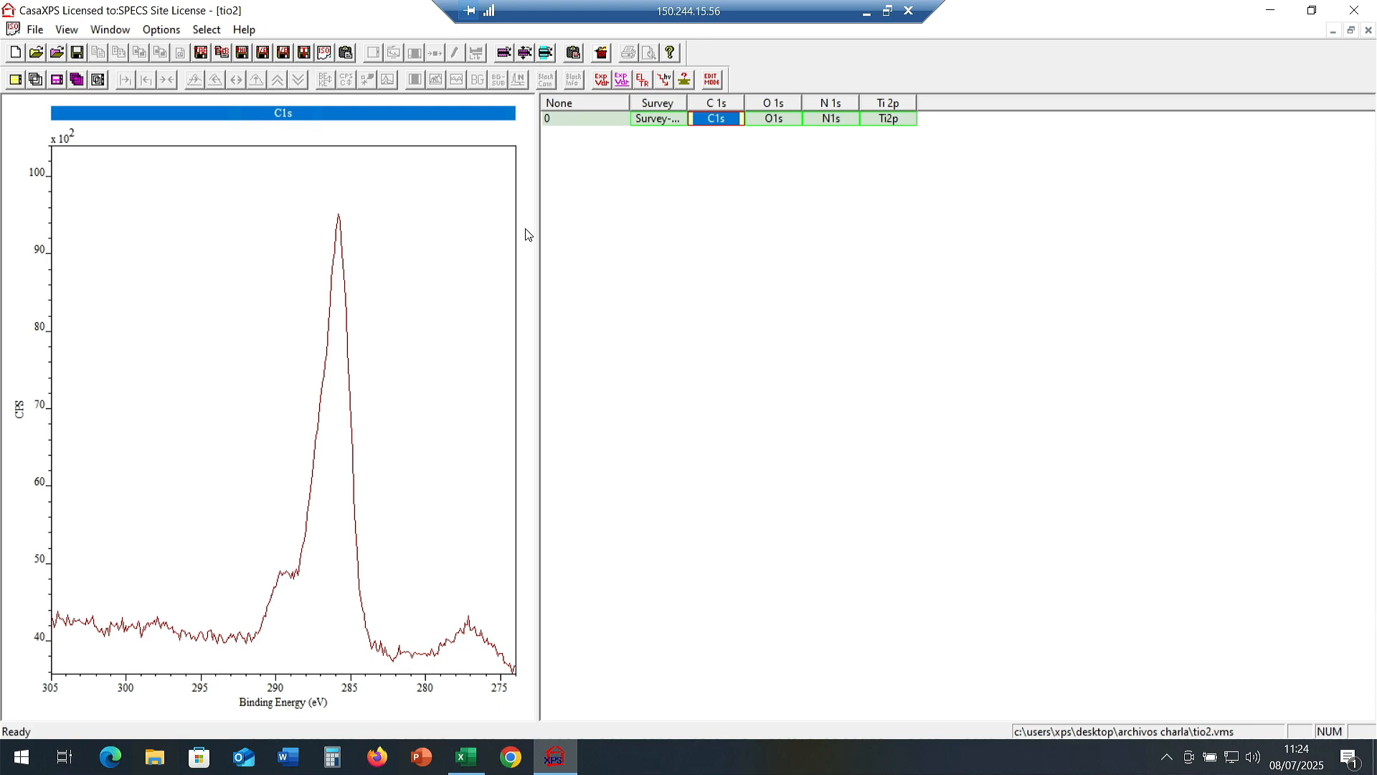
Examine the energy calibration settings for the C 1s spectrum, pick the peak maximum, and close the processing window without applying a calibration.
left_click(161, 29)
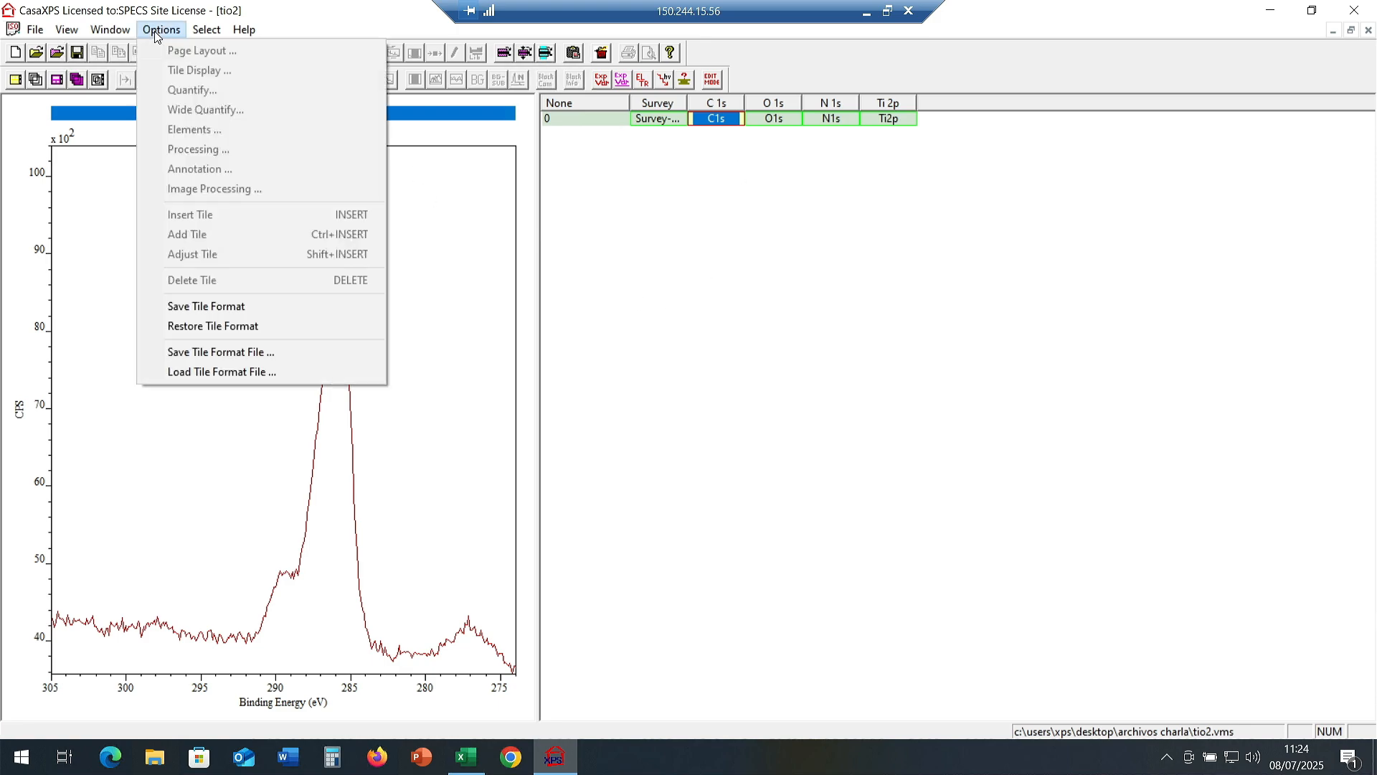
left_click(86, 190)
left_click(160, 29)
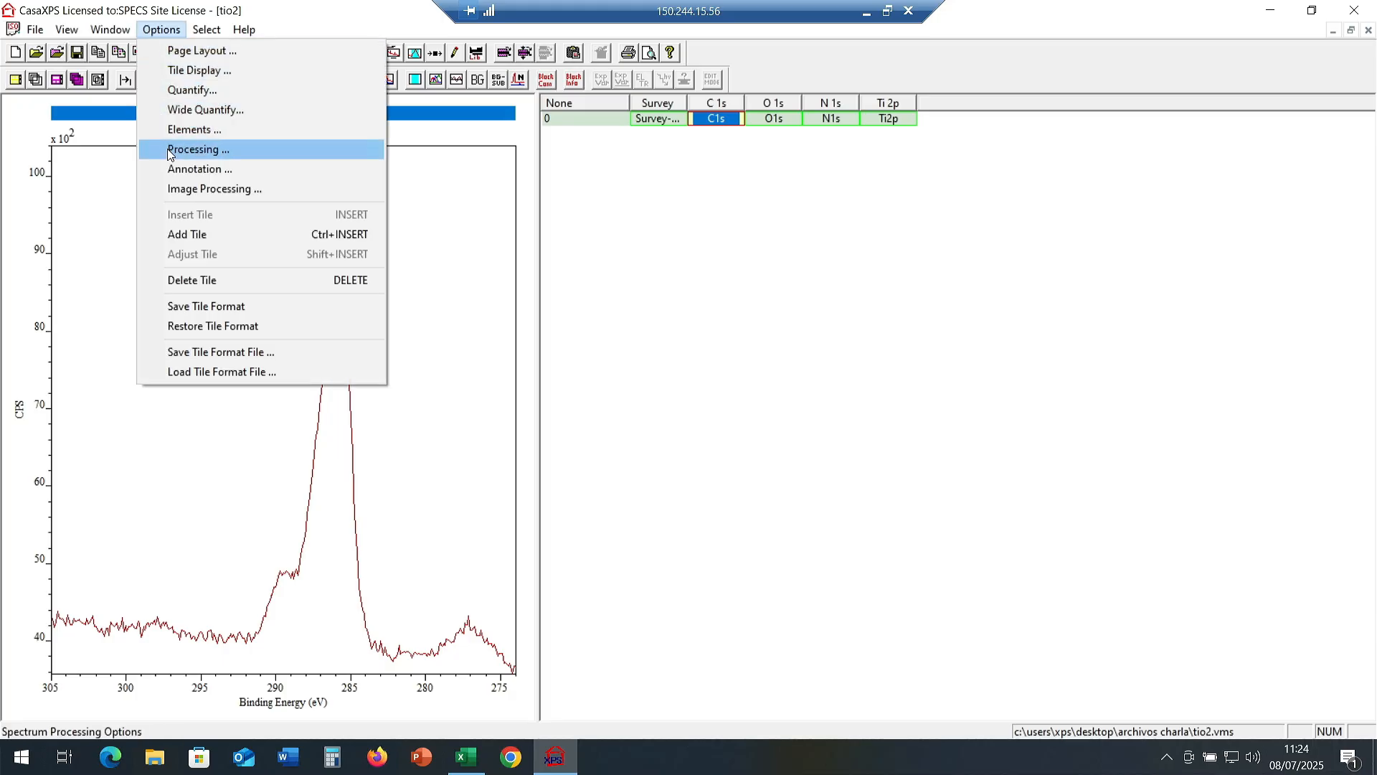
left_click(170, 152)
left_click_drag(574, 179, 930, 195)
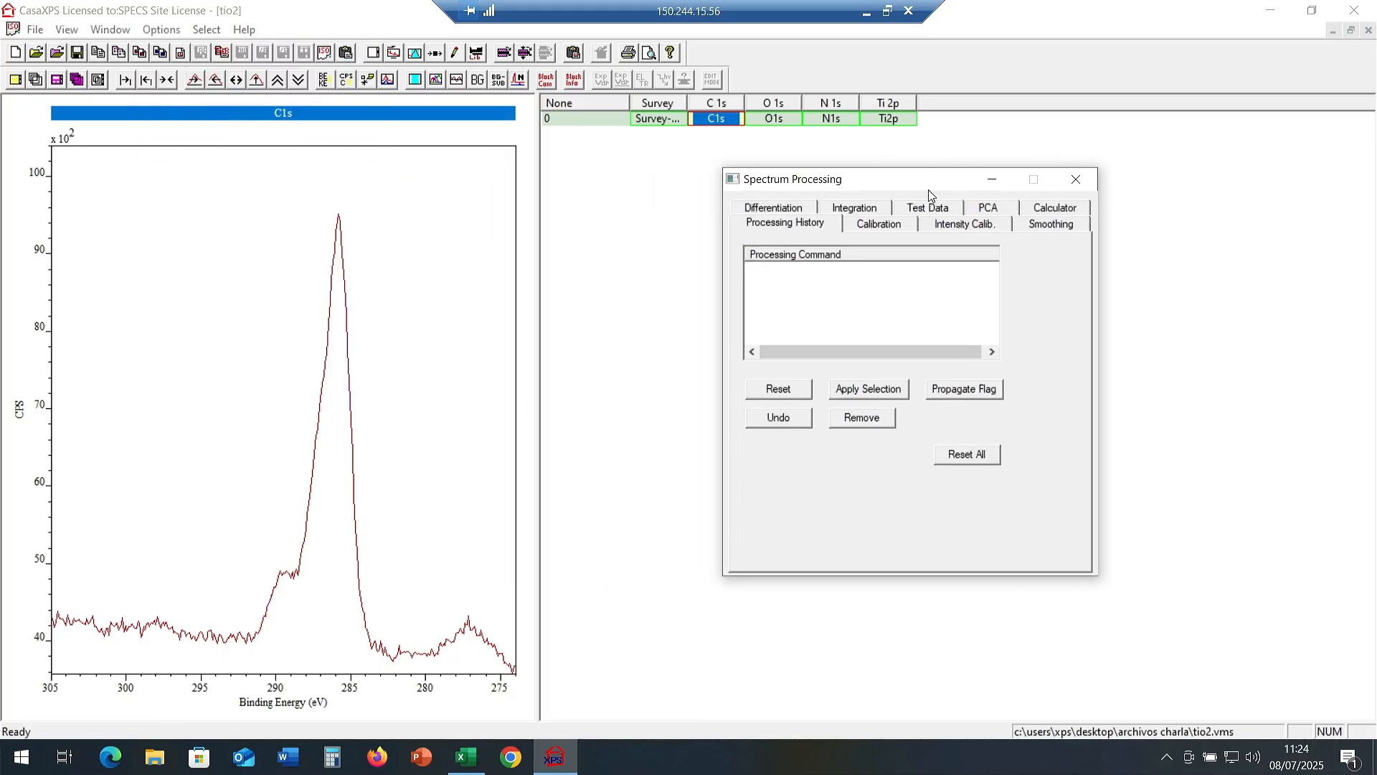
left_click(856, 229)
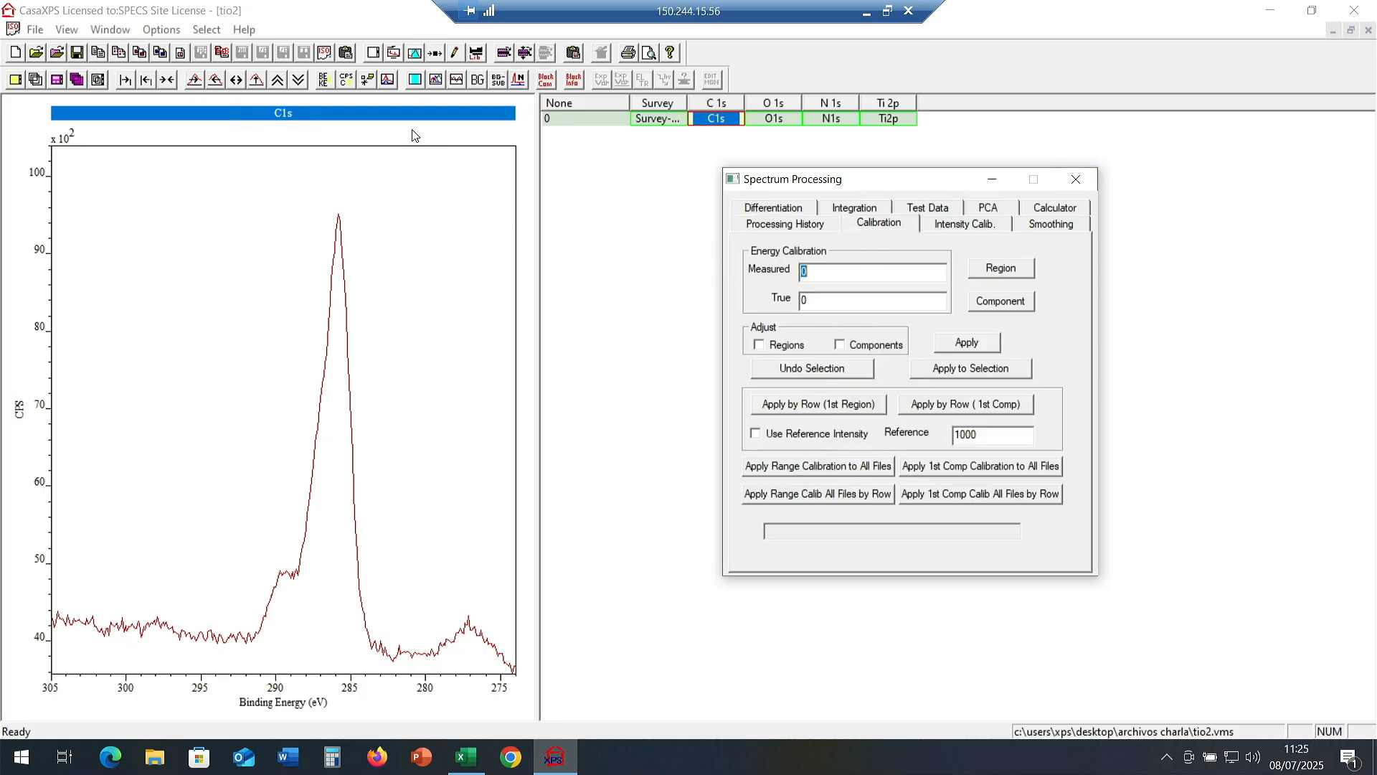
left_click(339, 221)
left_click(1076, 179)
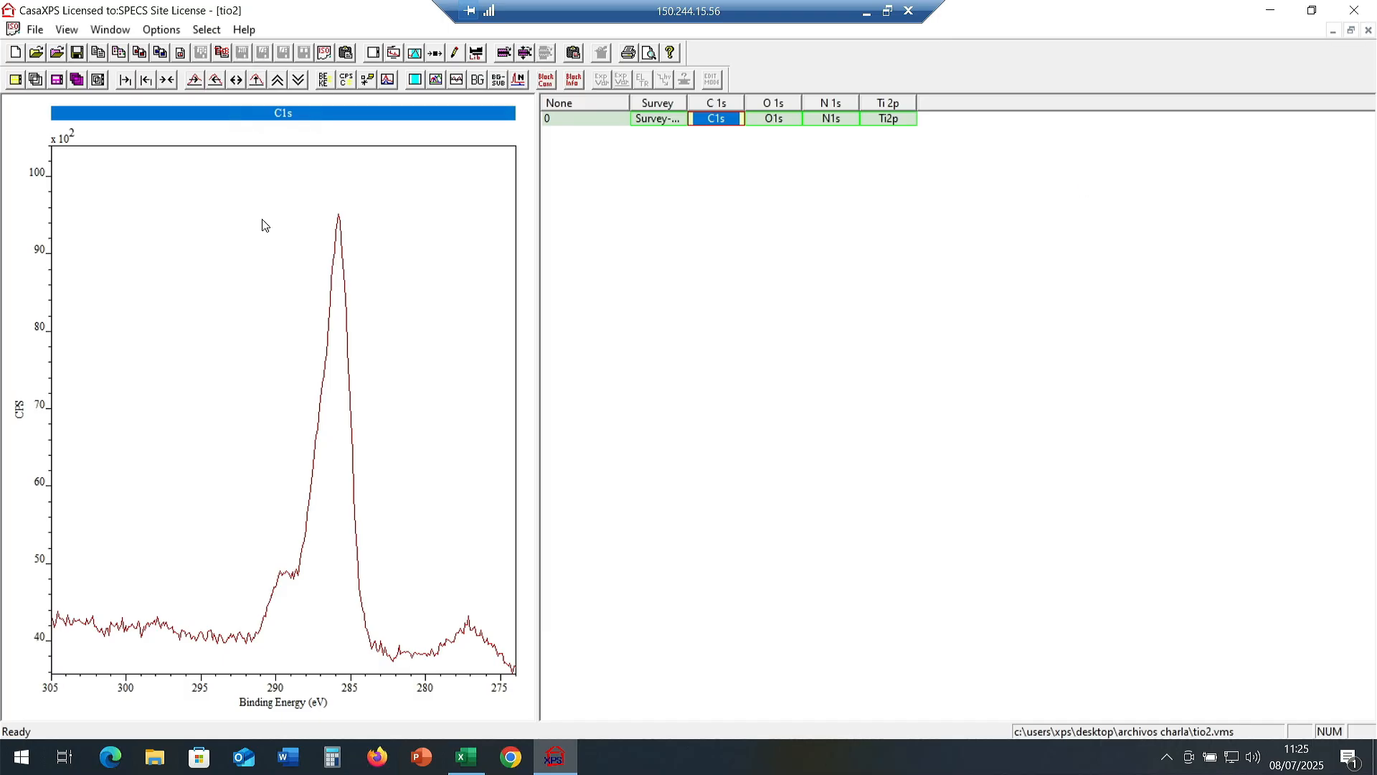
Create a quantification region on the C 1s spectrum, with the quantification parameters placed beside the plot.
left_click(161, 30)
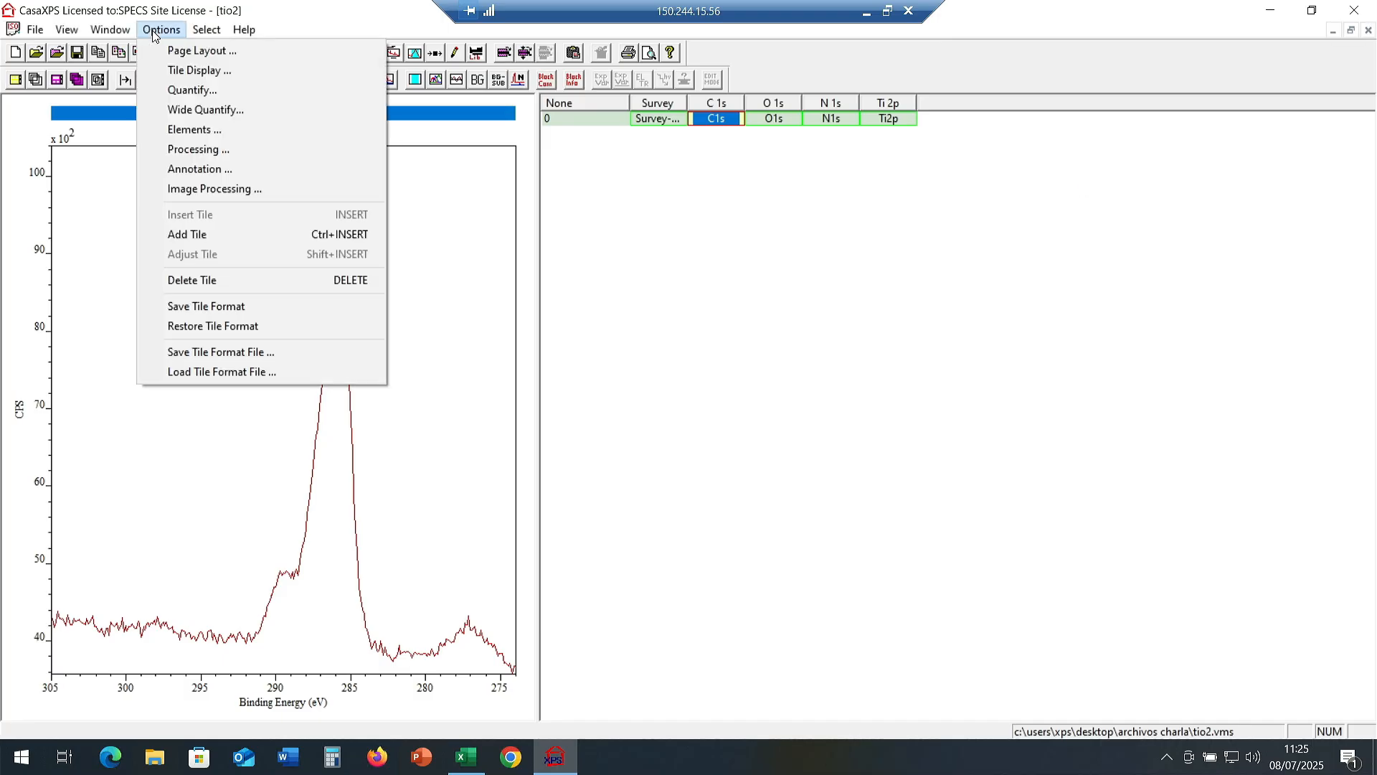
left_click(178, 90)
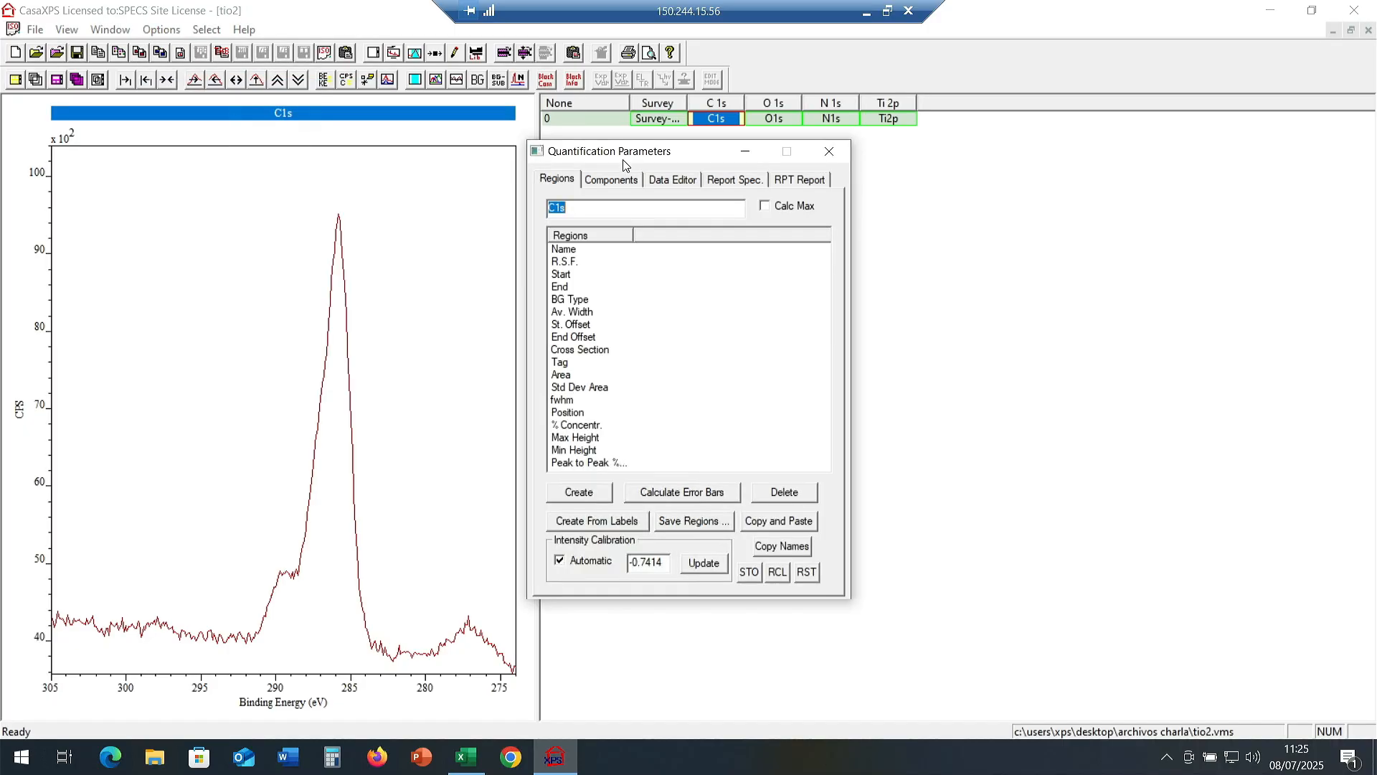
left_click_drag(634, 158, 1004, 193)
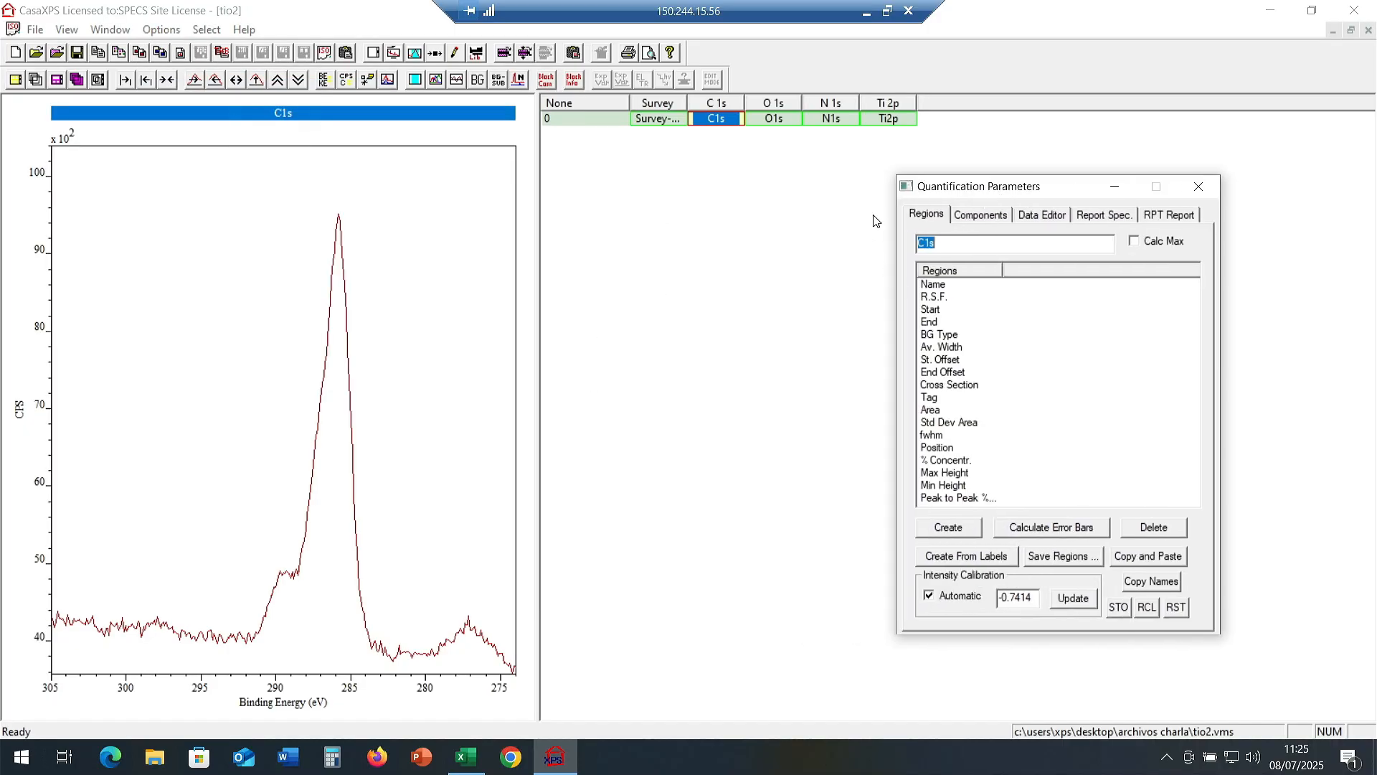
left_click(947, 529)
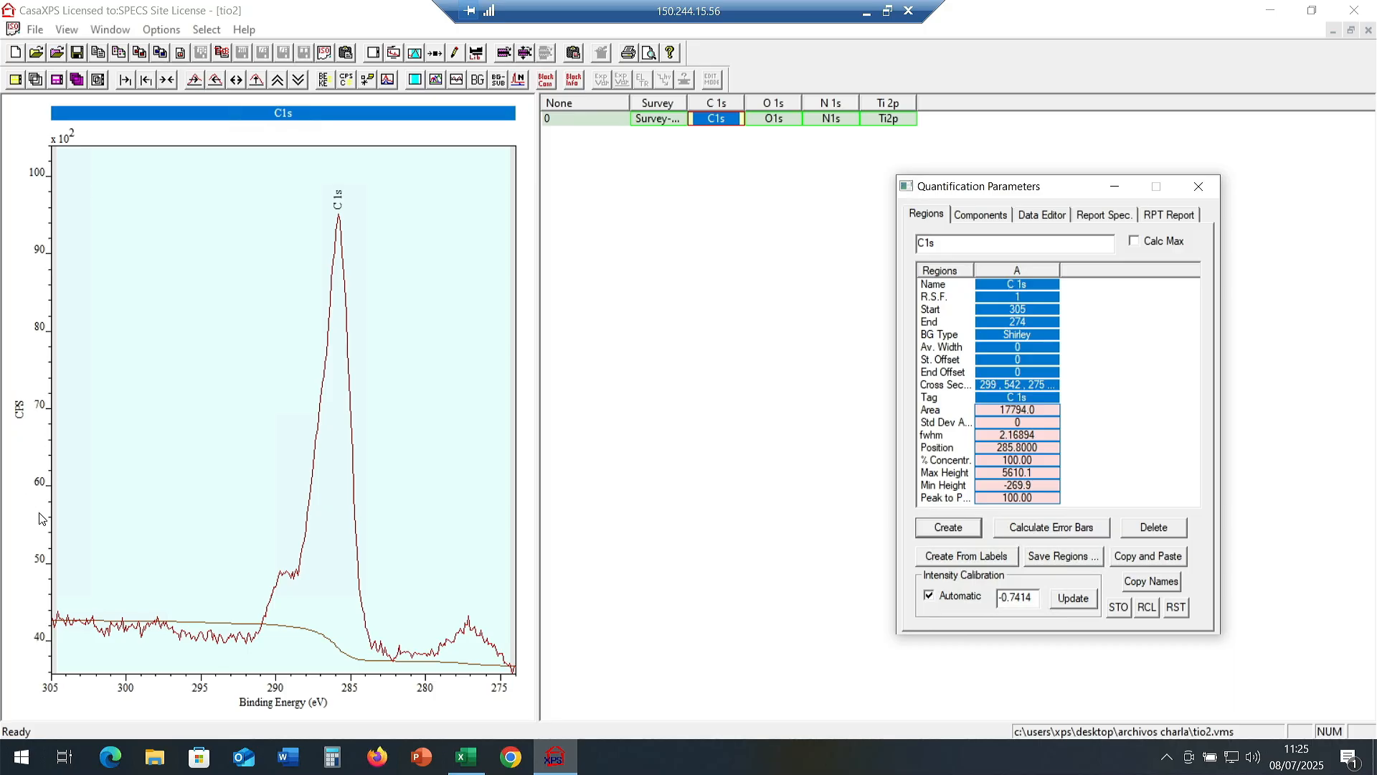
Narrow the C 1s region around the peak, from about 293.5 to 282.7 eV.
left_click_drag(53, 521, 241, 582)
left_click_drag(514, 491, 383, 506)
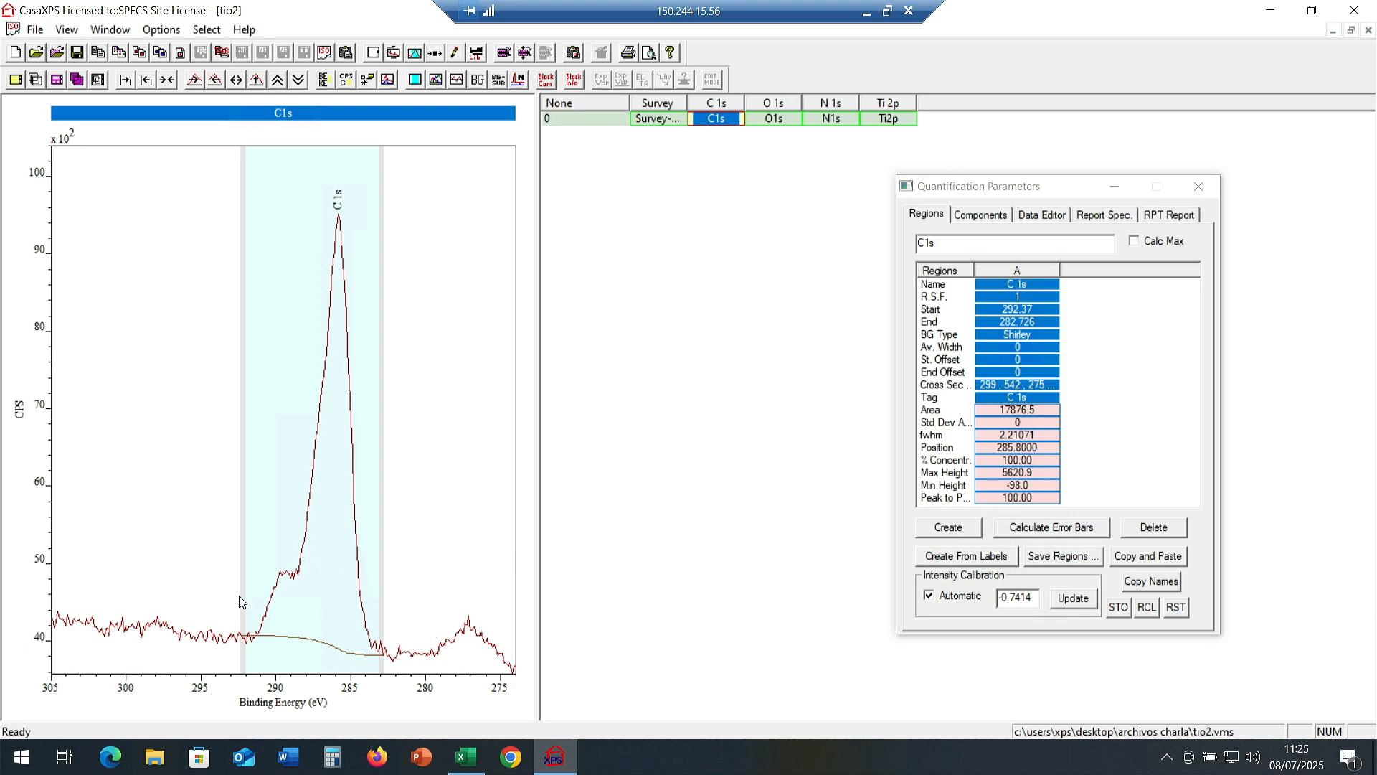
left_click_drag(173, 595, 424, 685)
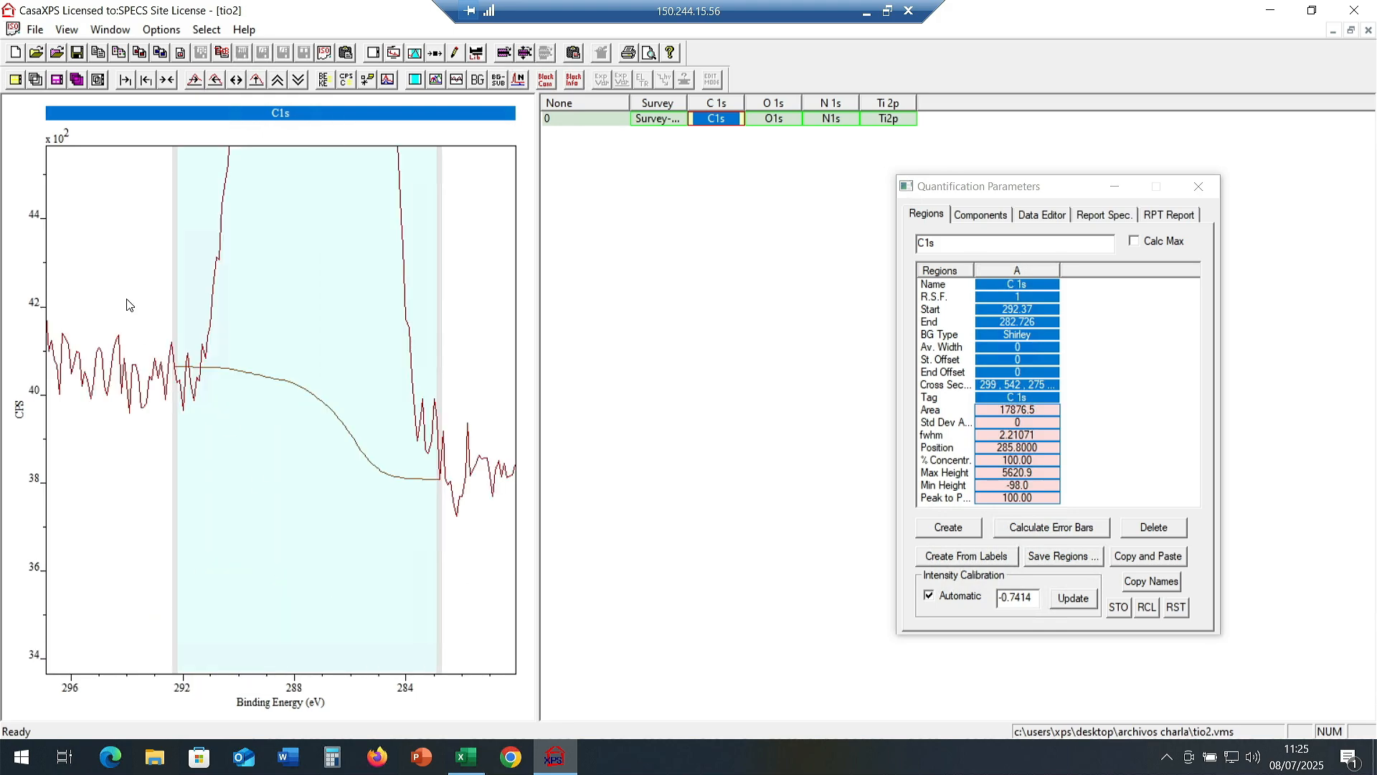
mouse_move(179, 422)
left_mouse_down()
mouse_move(97, 414)
mouse_move(164, 449)
mouse_move(142, 451)
left_mouse_up()
Set the C 1s region's average width to 3 and restore the full spectrum range.
left_click(1027, 347)
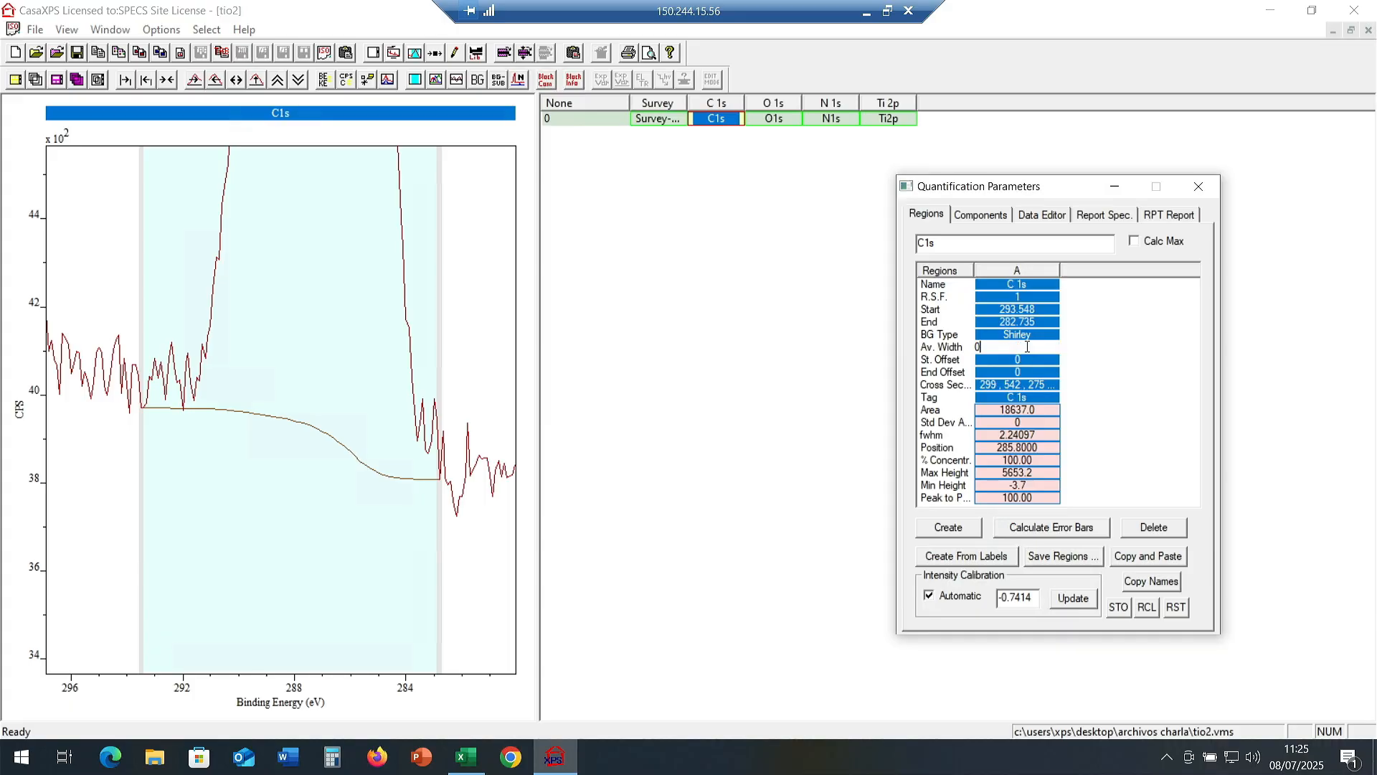
left_click_drag(904, 347, 874, 313)
type("3")
key("Return")
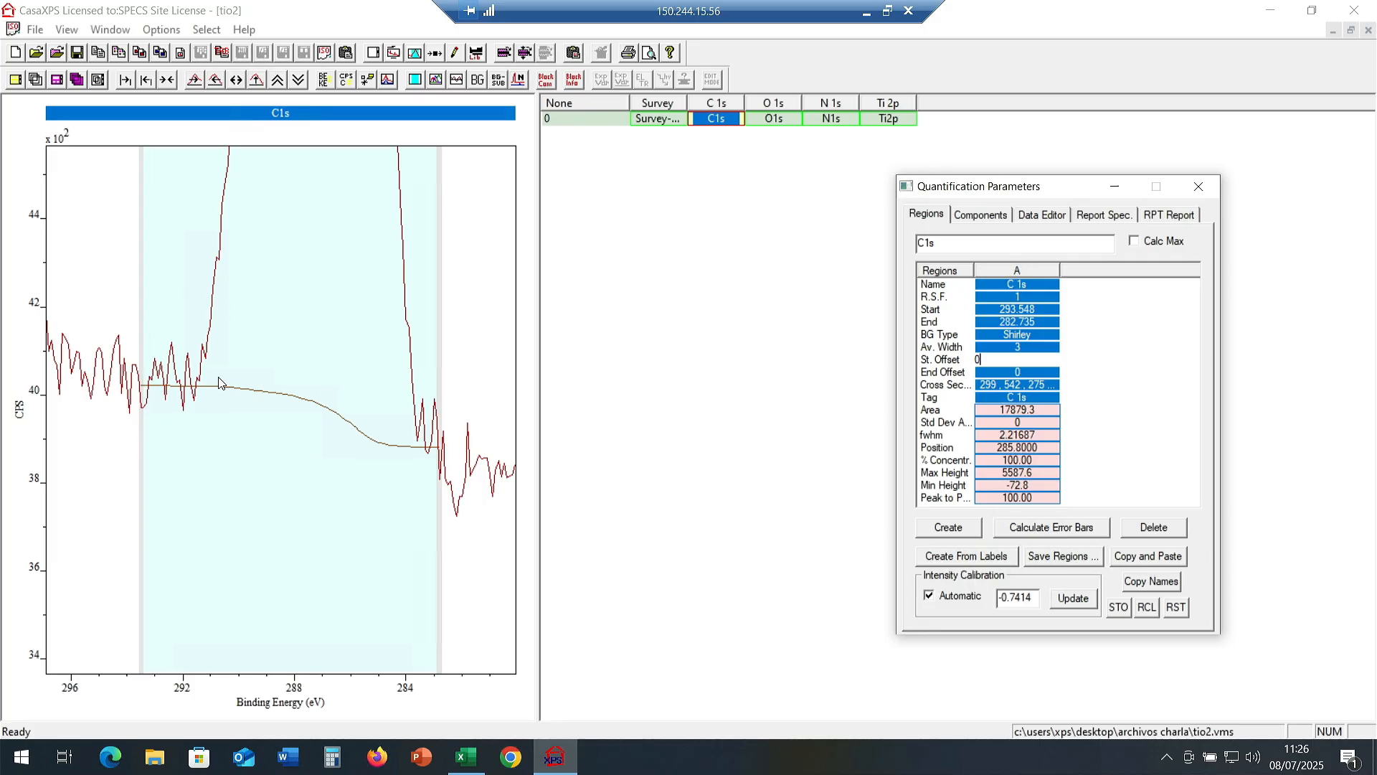
left_click(172, 83)
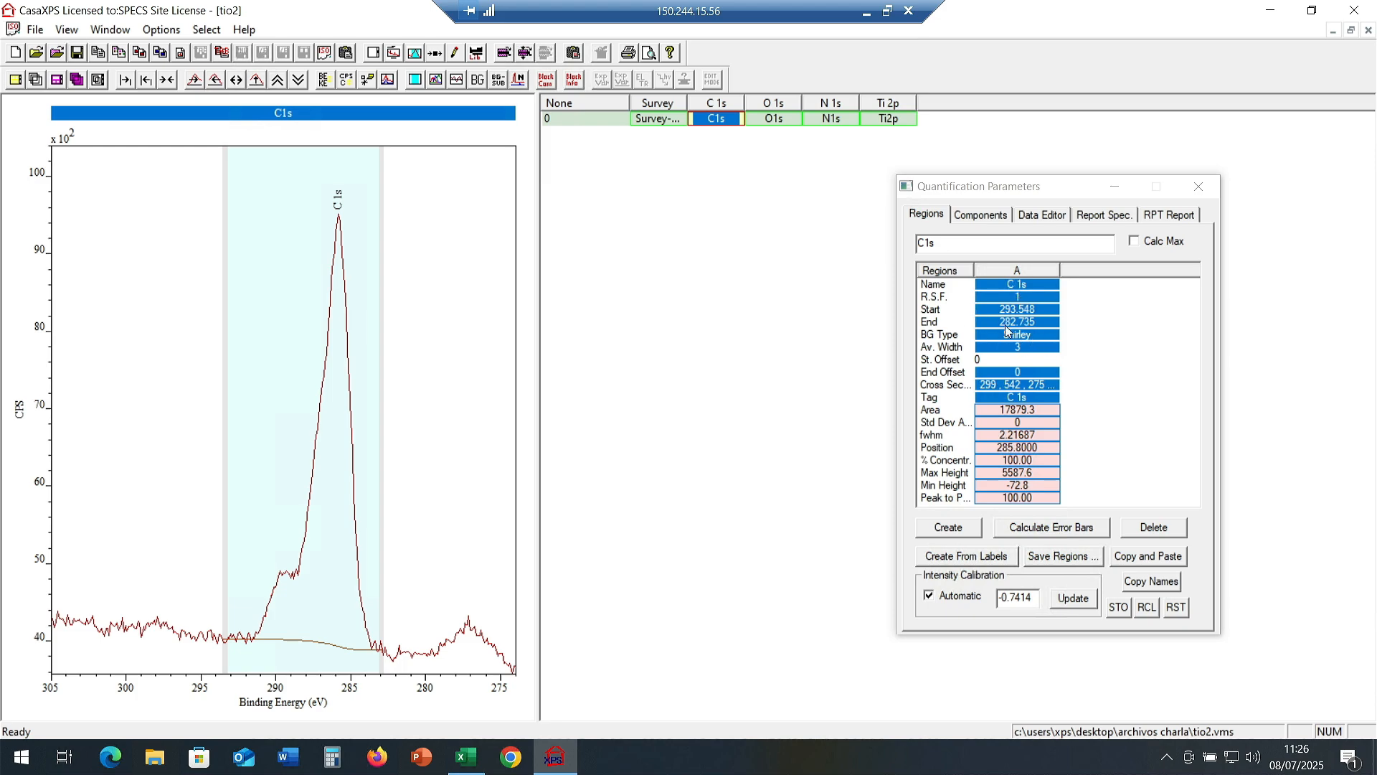
Create a first C 1s component and shape it by hand to the main peak, with a FWHM of about 1.96 at about 285.86 eV.
left_click(987, 215)
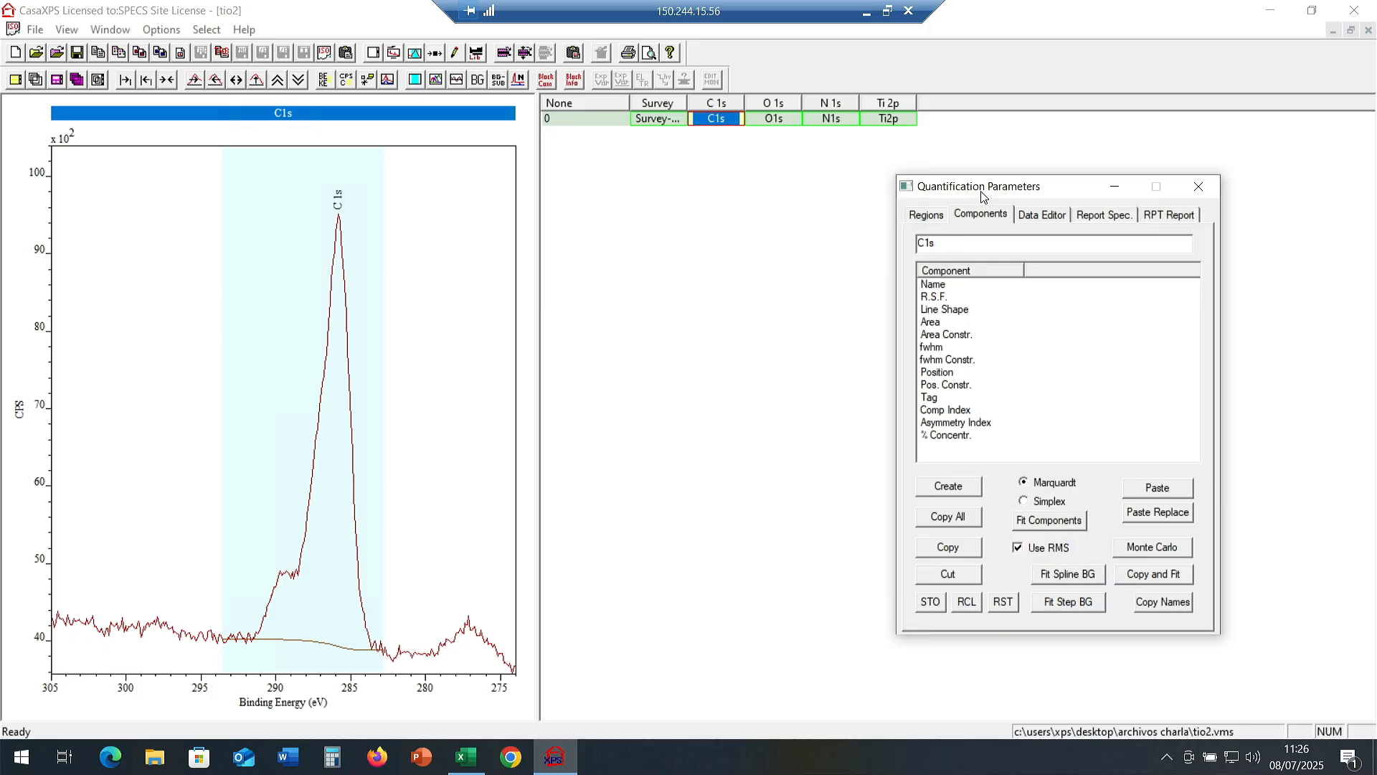
left_click_drag(974, 186, 892, 181)
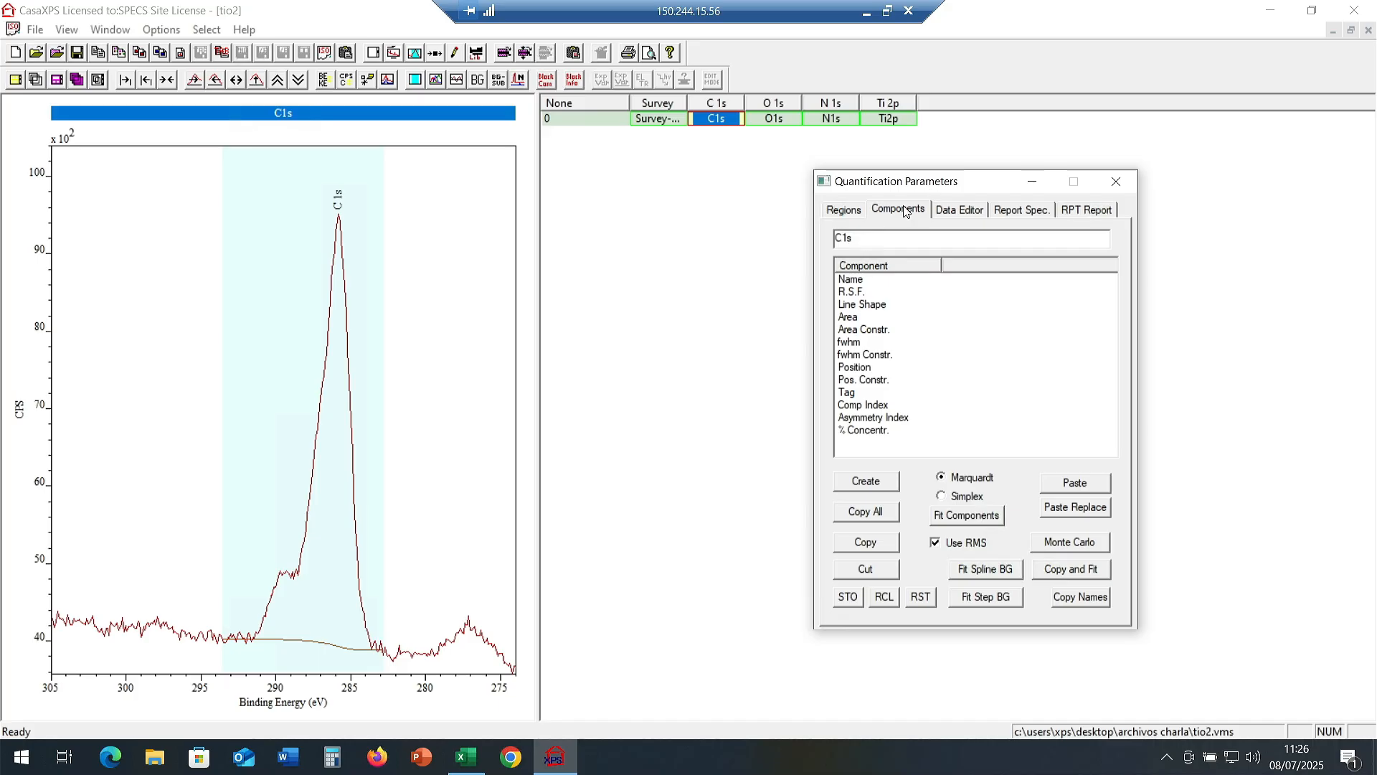
left_click(871, 485)
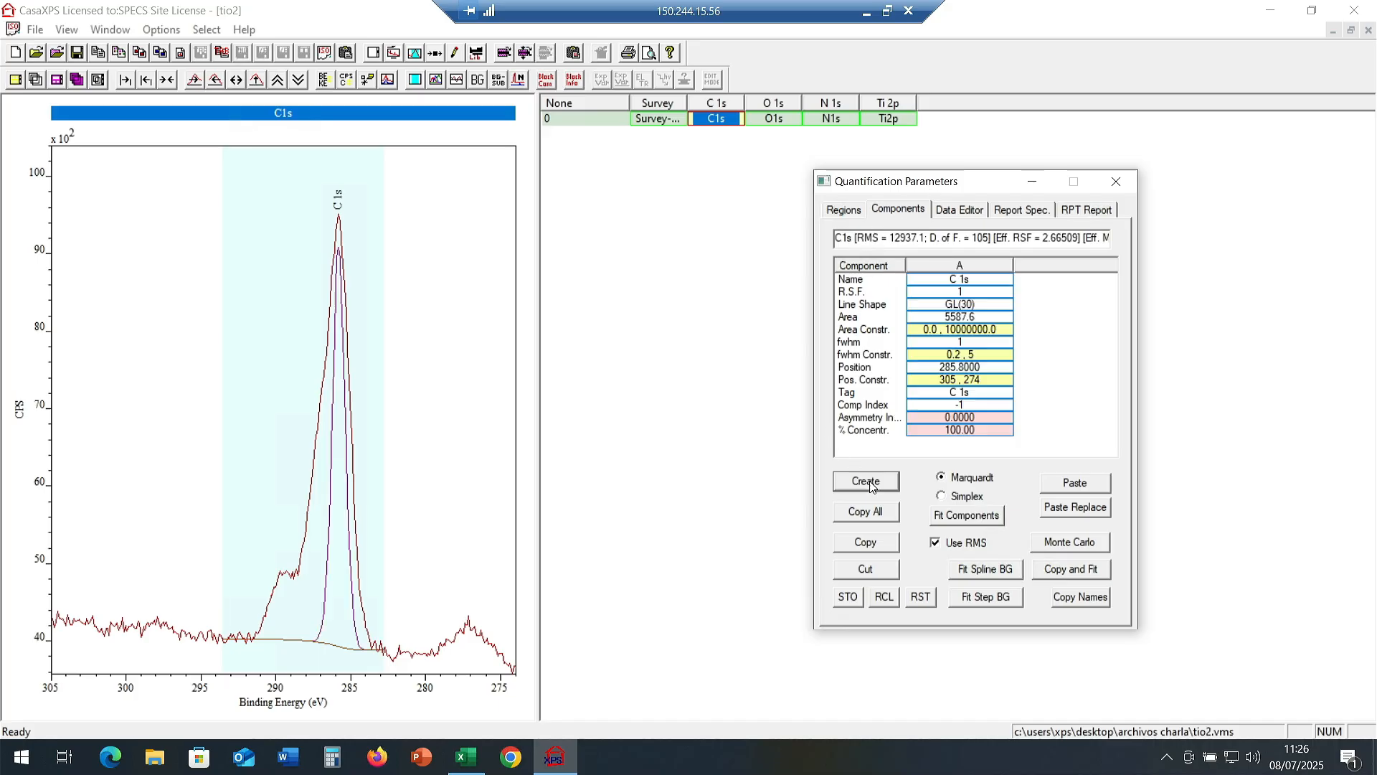
left_click(338, 244)
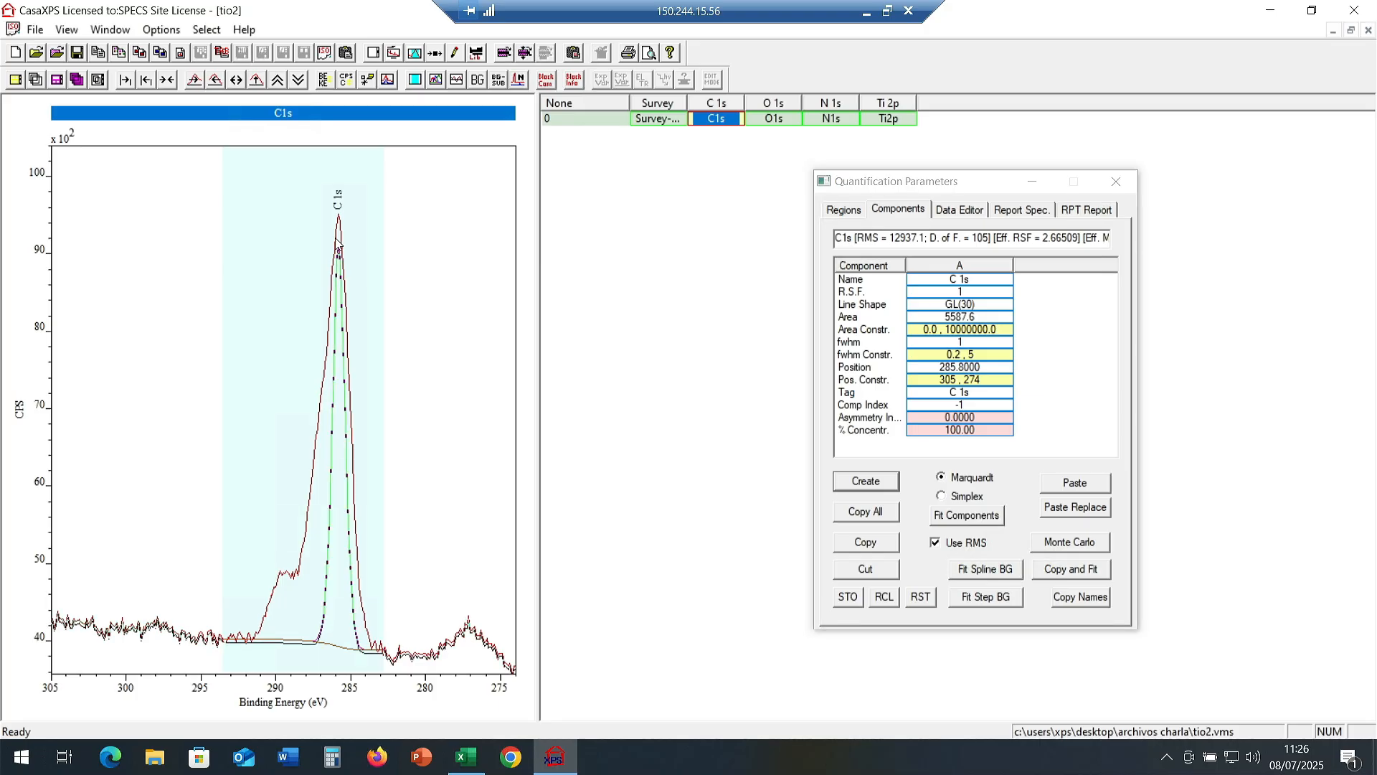
left_click_drag(335, 239, 341, 219)
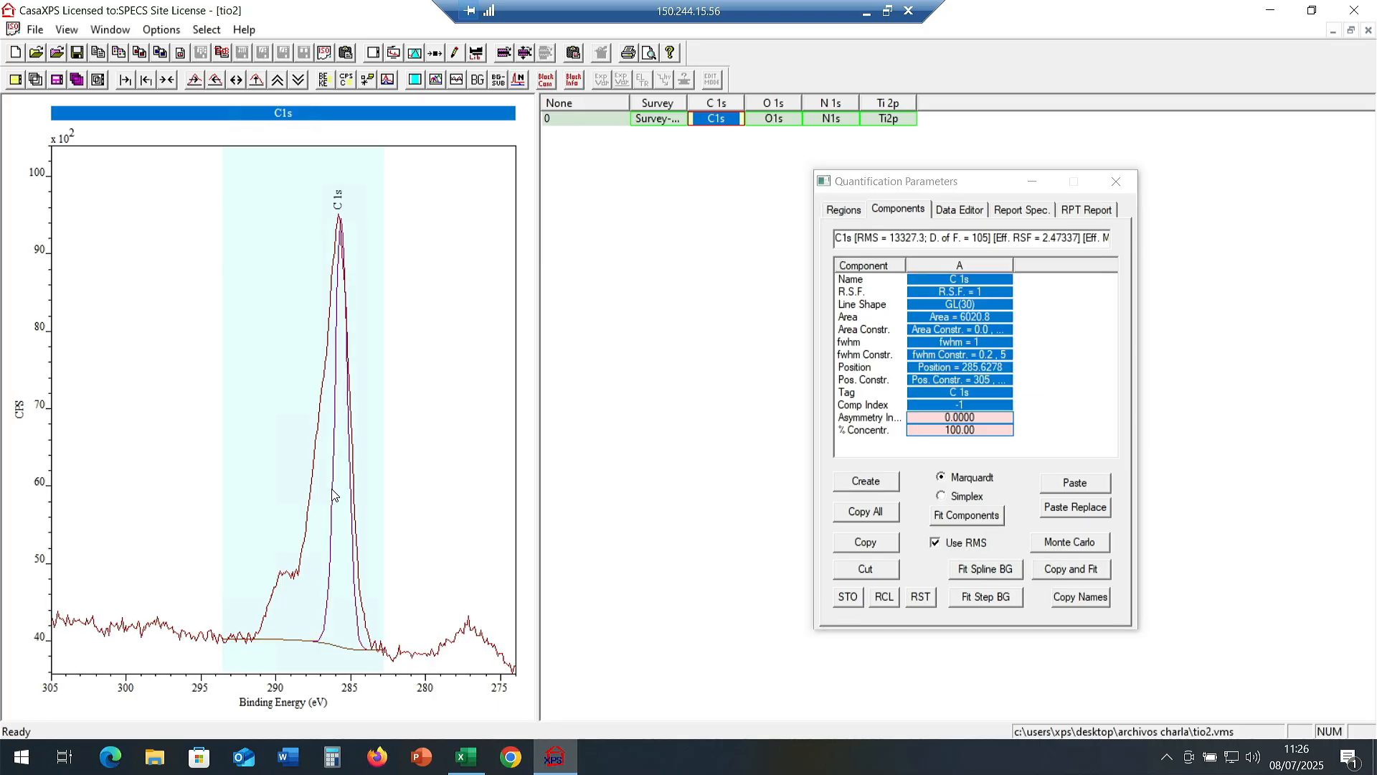
mouse_move(332, 489)
left_mouse_down()
mouse_move(314, 495)
mouse_move(325, 477)
left_mouse_up()
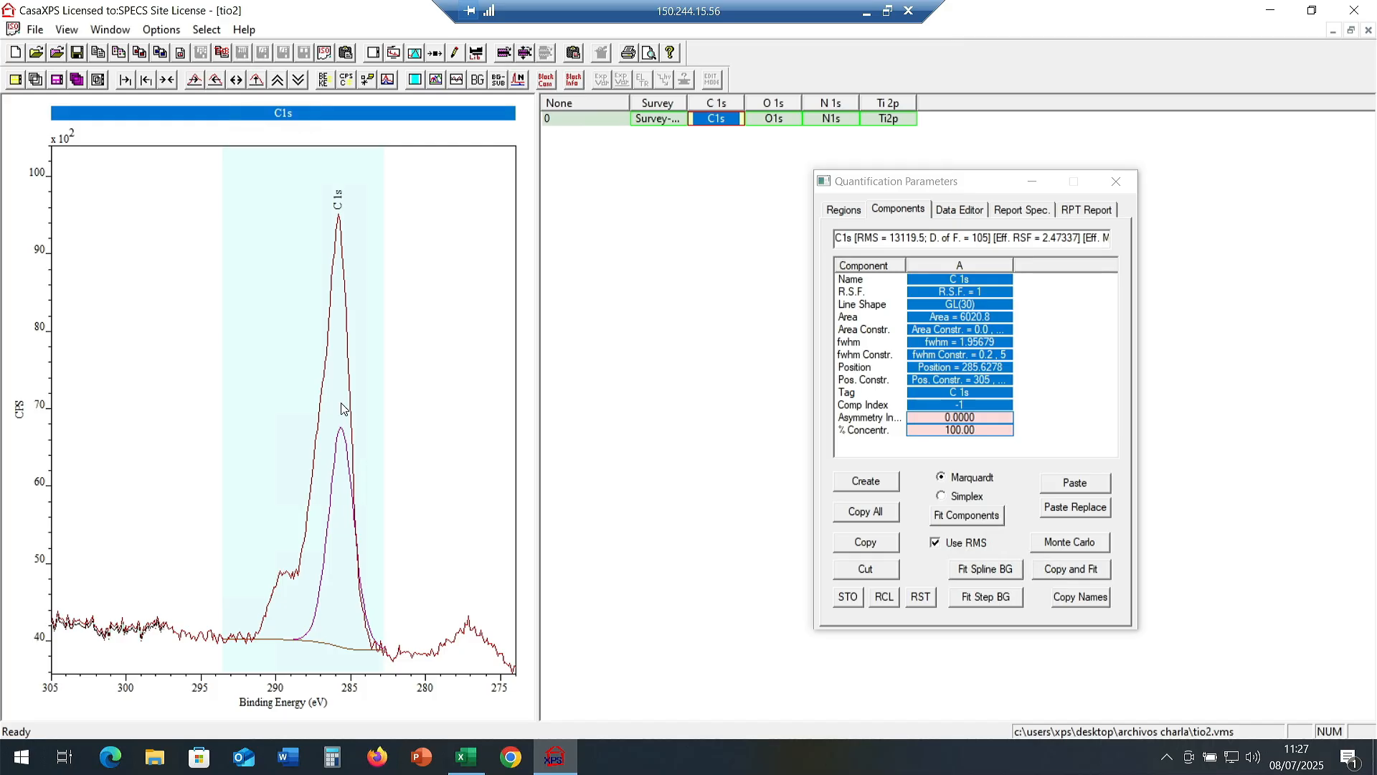
left_click_drag(341, 408, 339, 218)
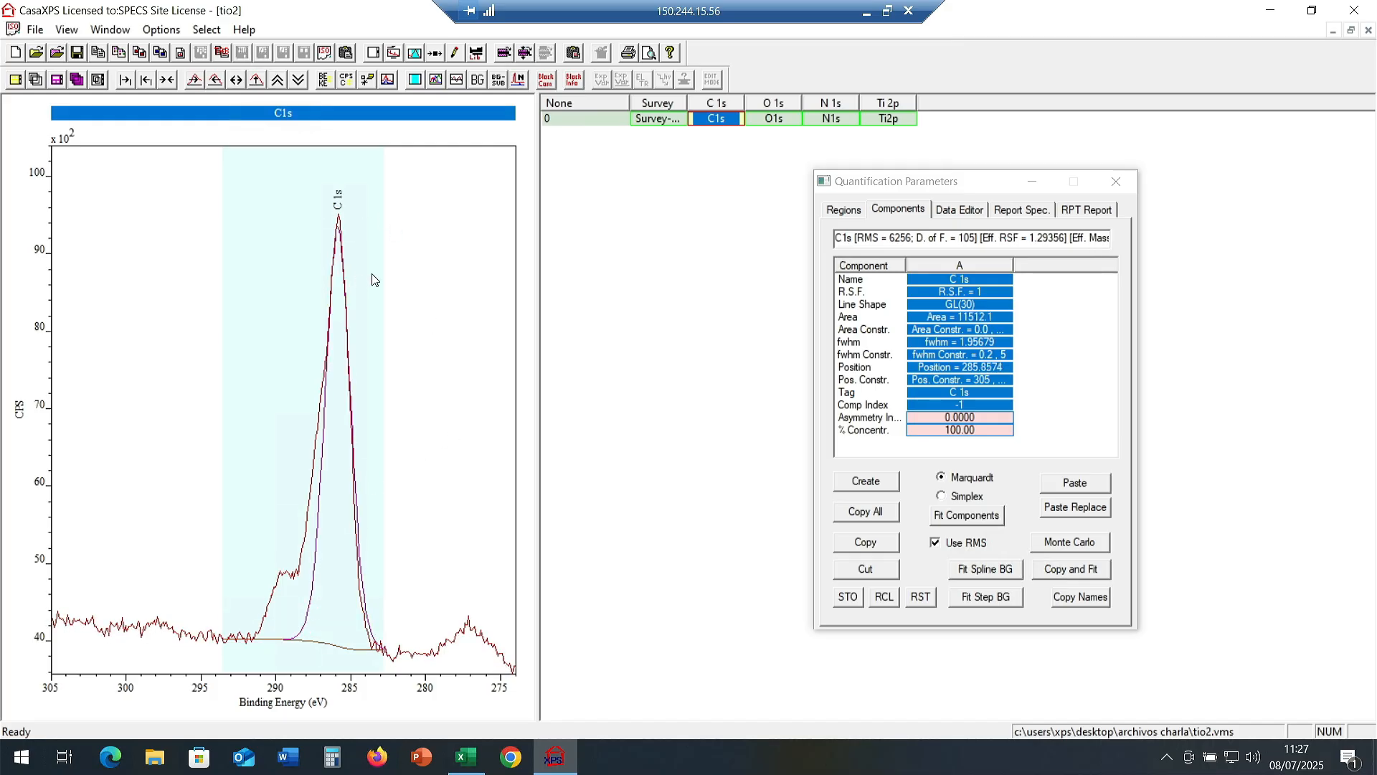
Add a second component to the C 1s fit and name component A "C 1s C-C C-H".
left_click(873, 483)
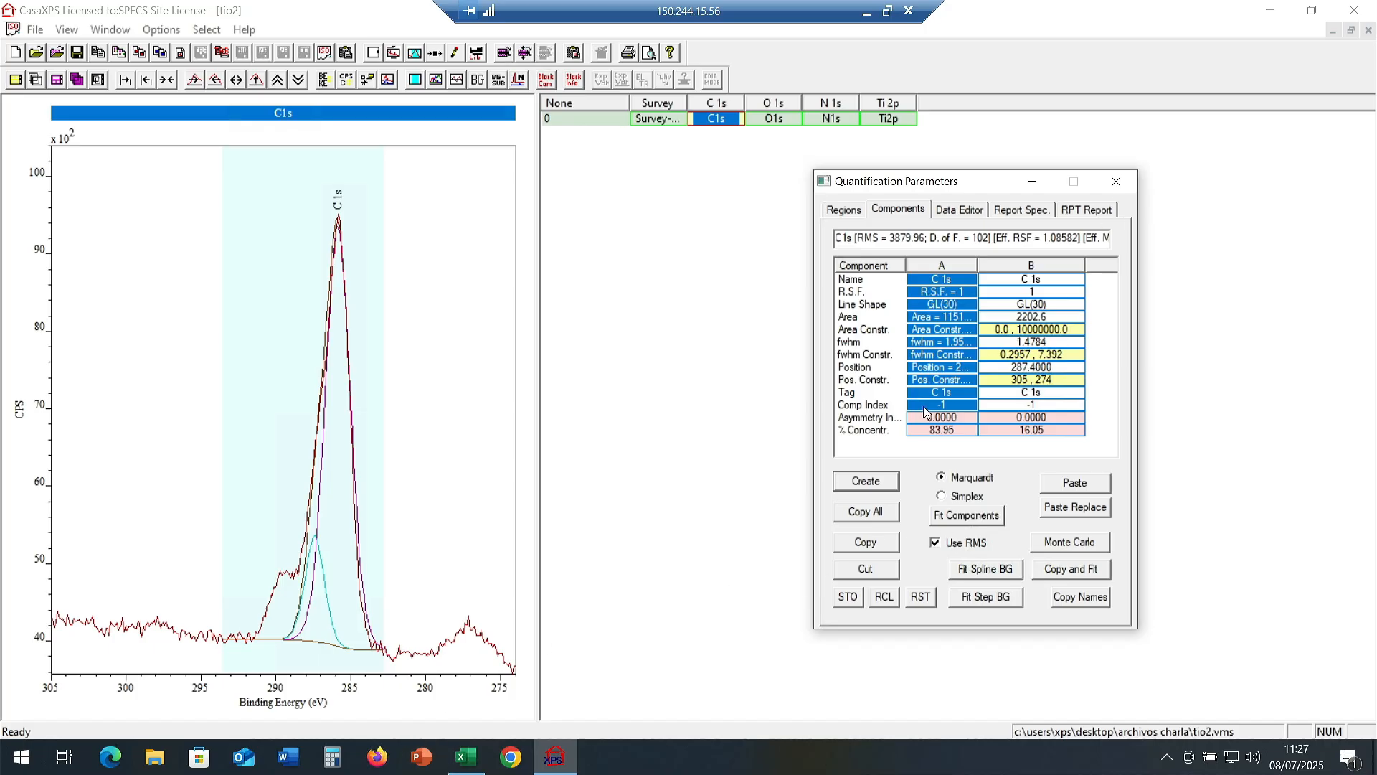
left_click(945, 266)
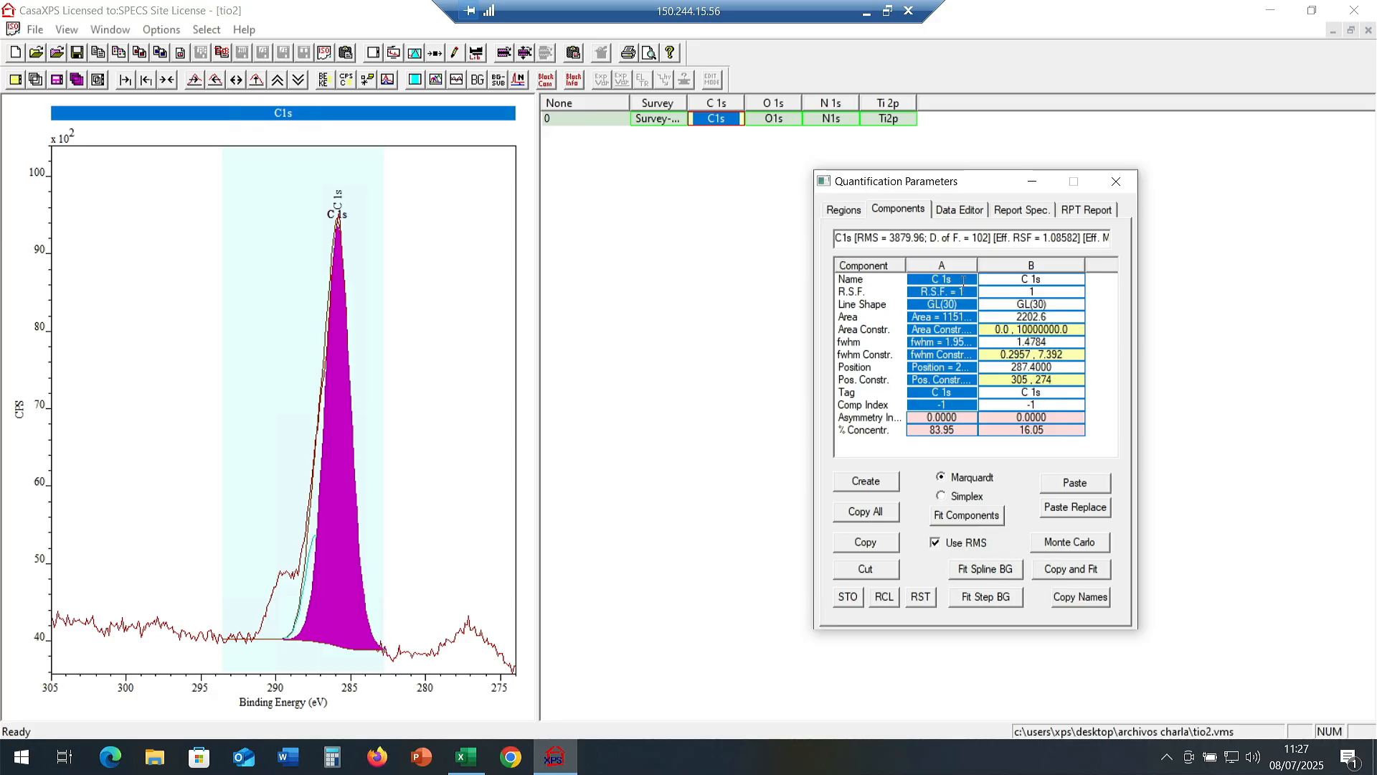
left_click(966, 280)
type("C-")
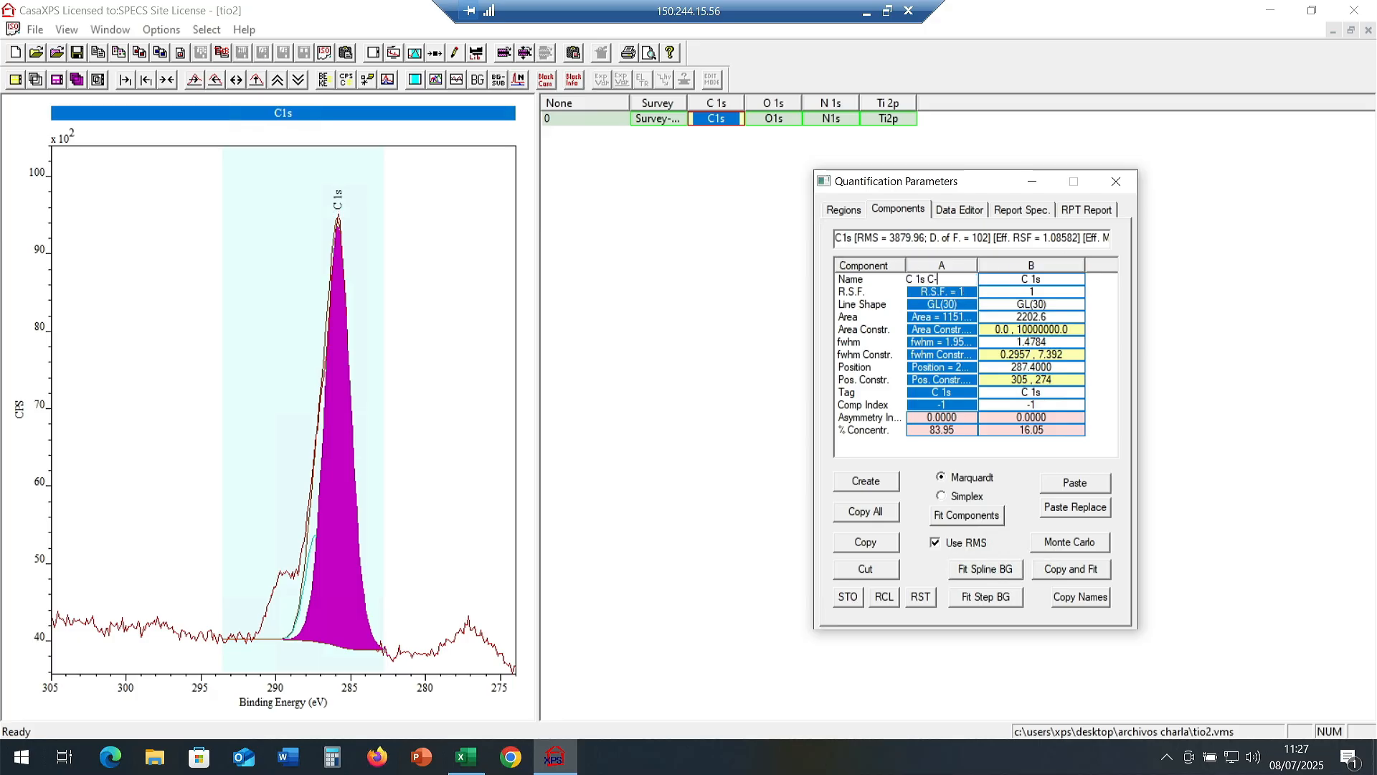
type("C C-H")
key("Return")
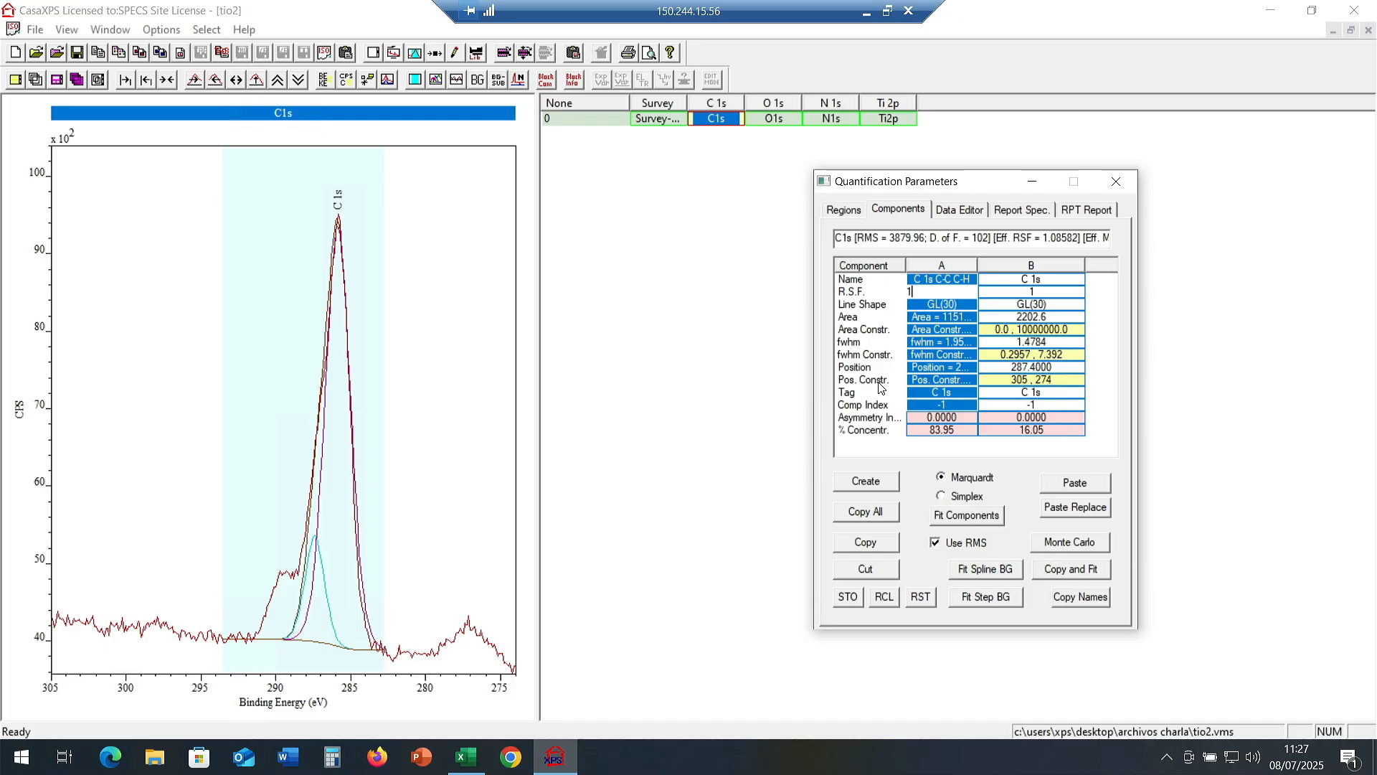
Constrain the position of component B to A+1.5.
left_click(1025, 381)
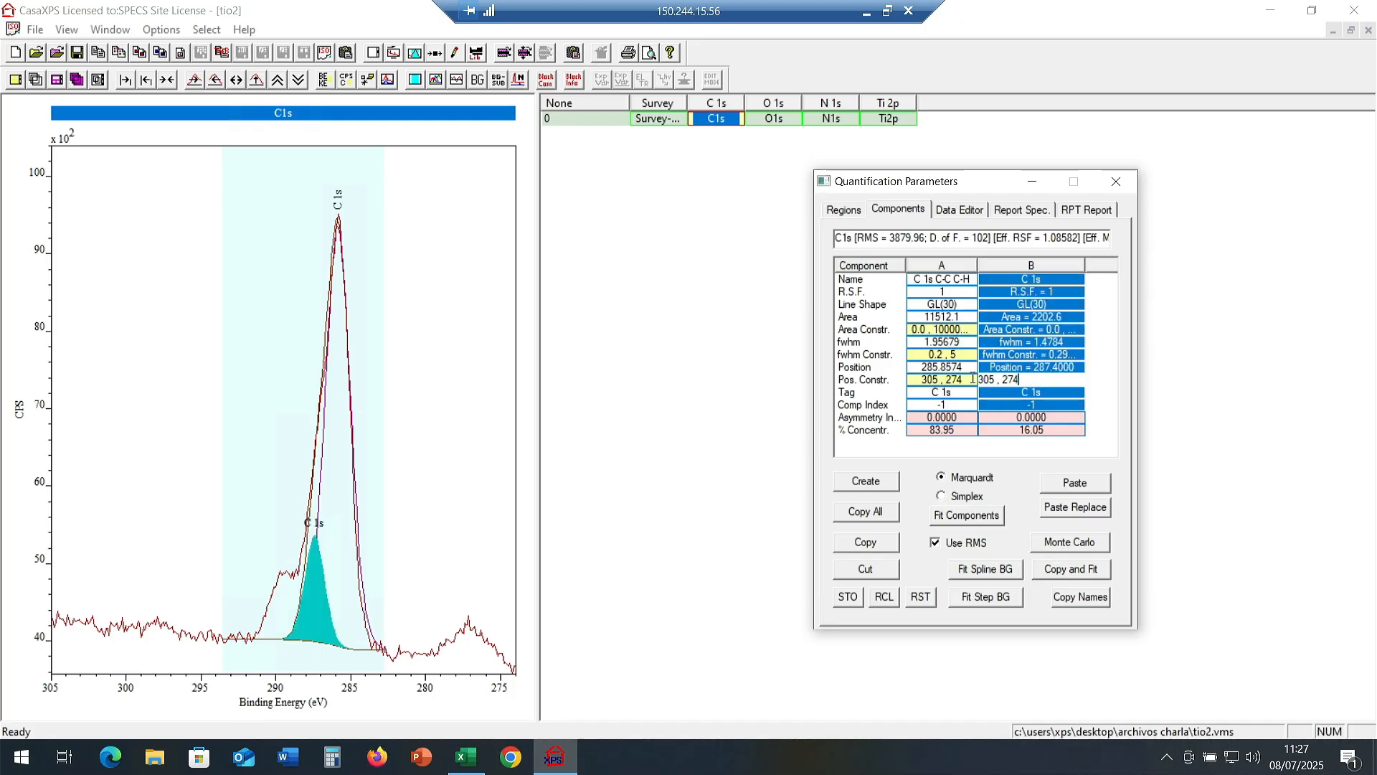
key("shift+Home")
type("A+1.5")
key("Return")
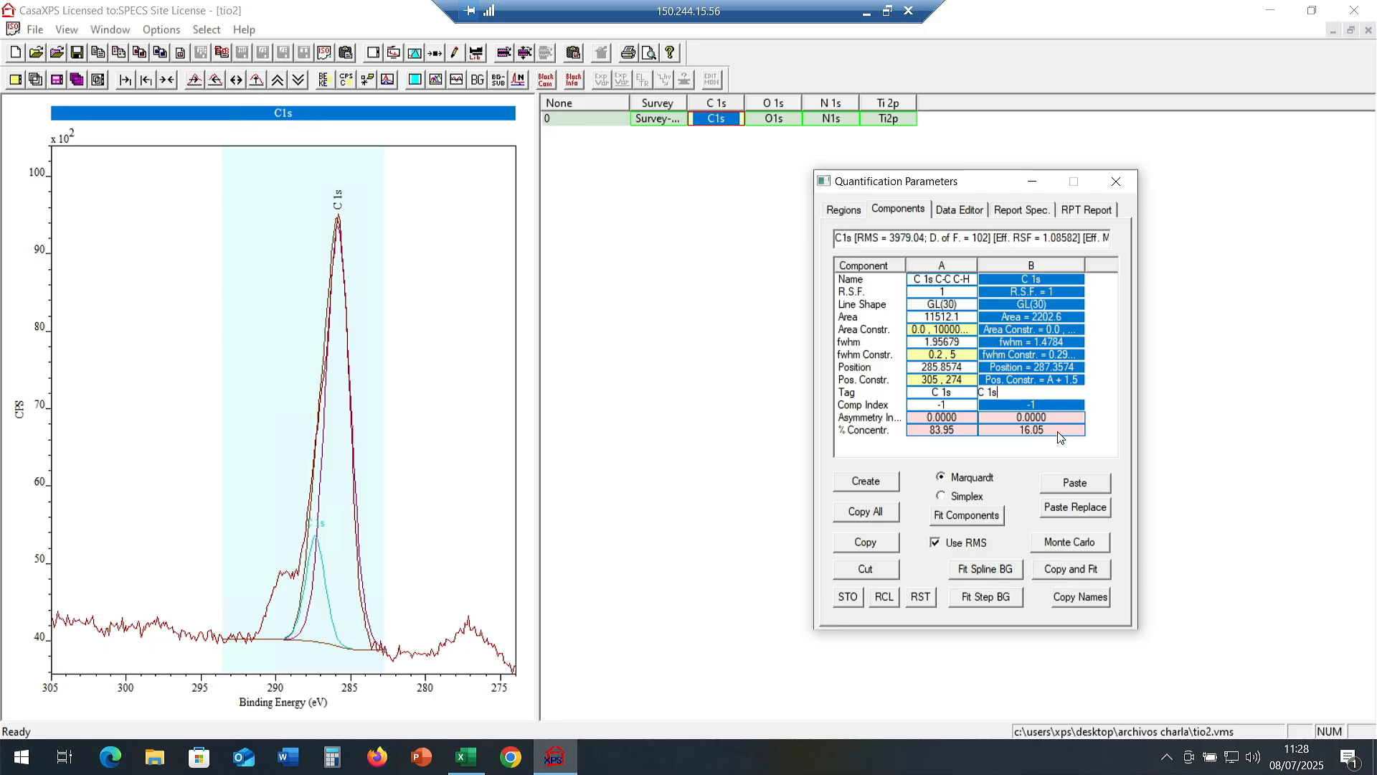
Name component B "C 1s C-O".
left_click(1045, 290)
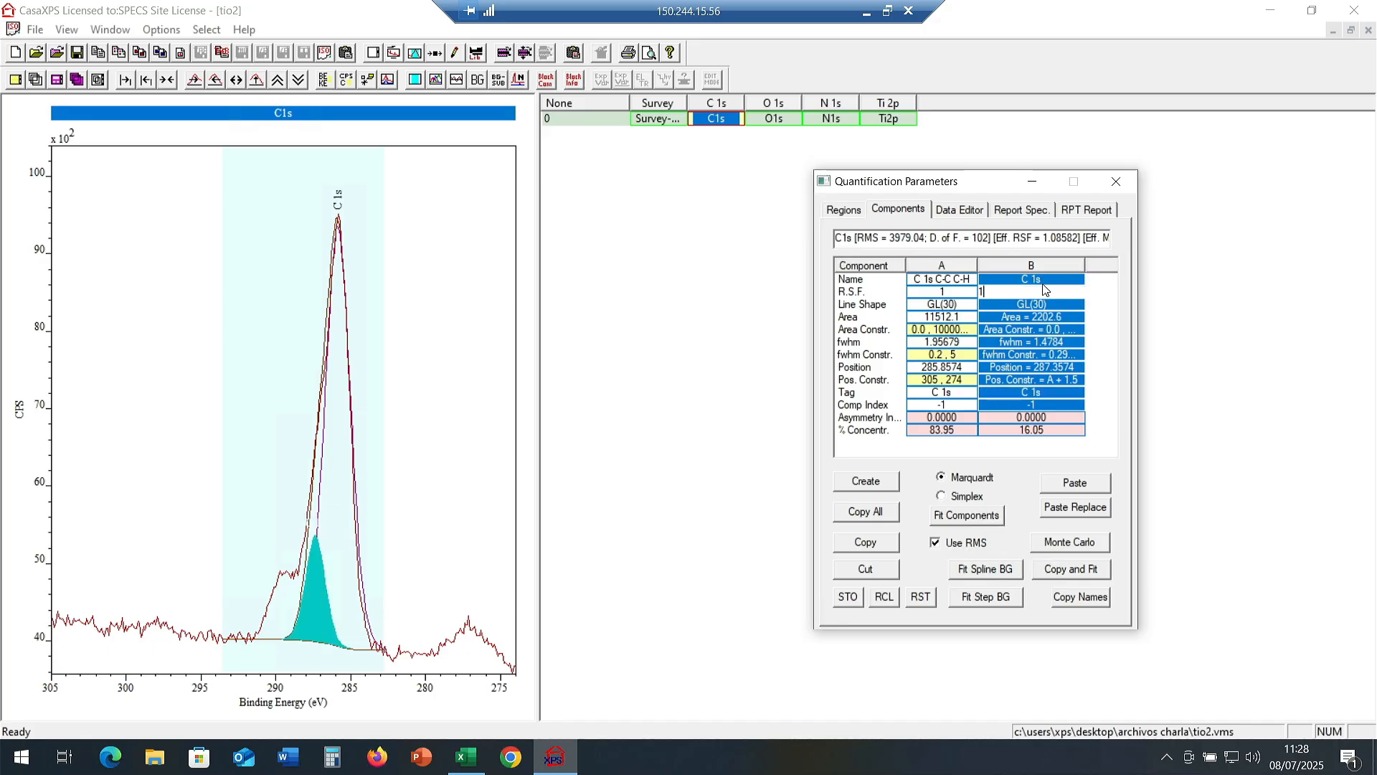
left_click(1052, 277)
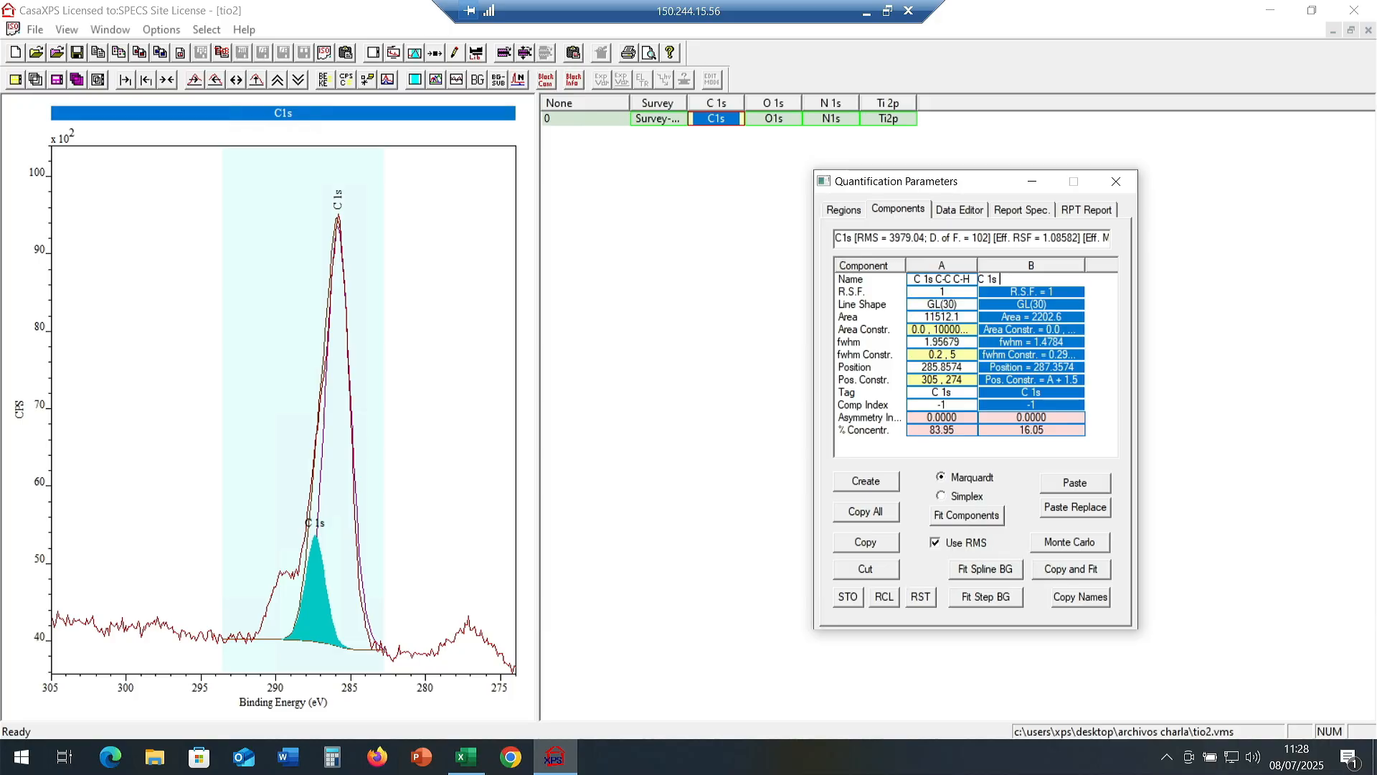
type("C-O")
key("Return")
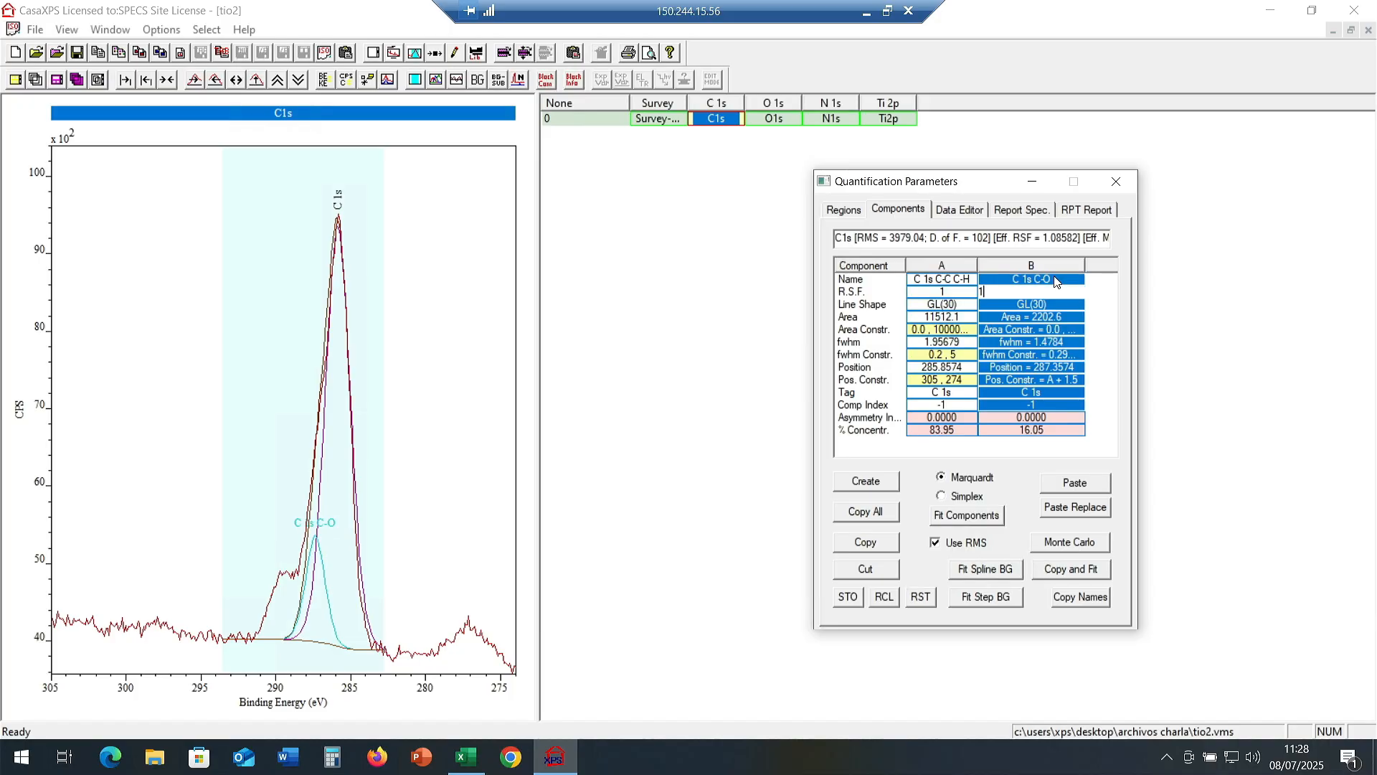
Add a third component to the C 1s fit and name it "C 1s C=O".
left_click(864, 482)
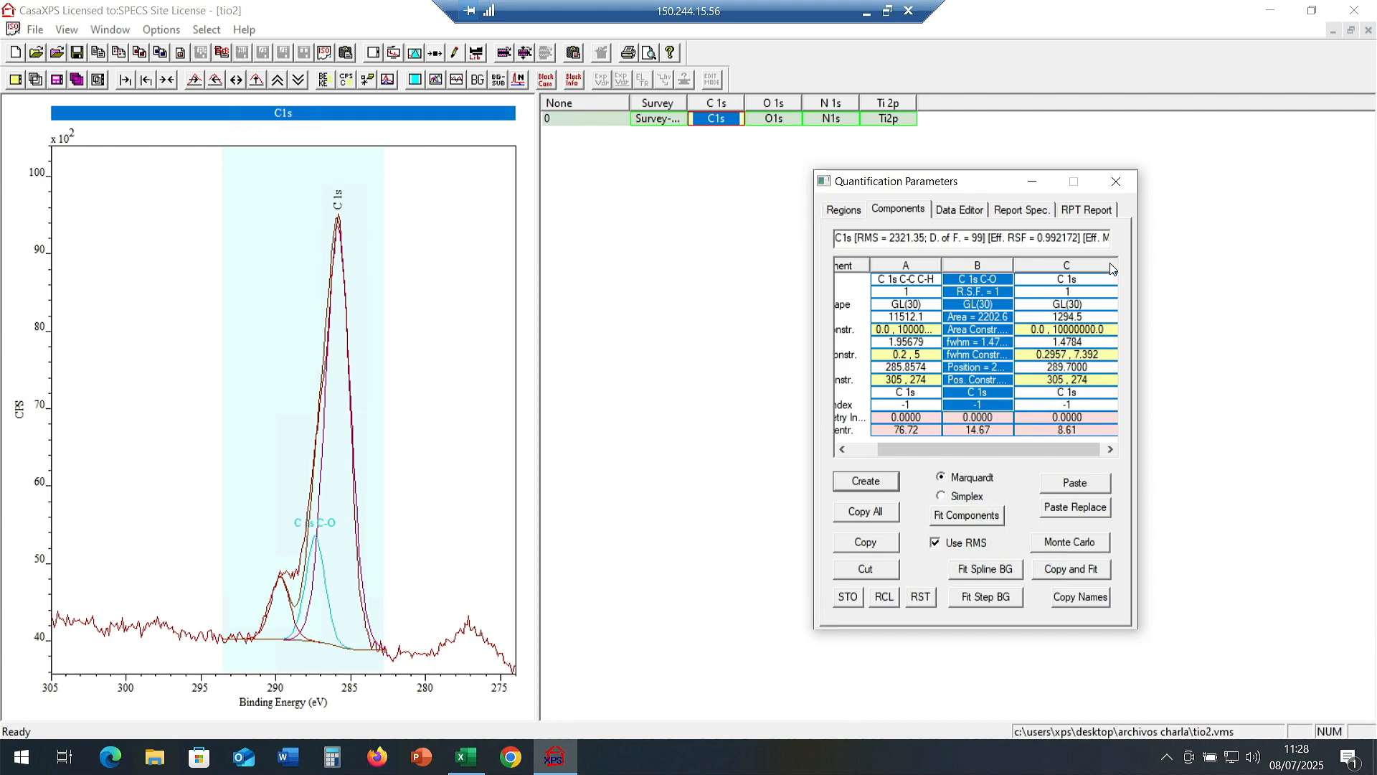
left_click(1099, 280)
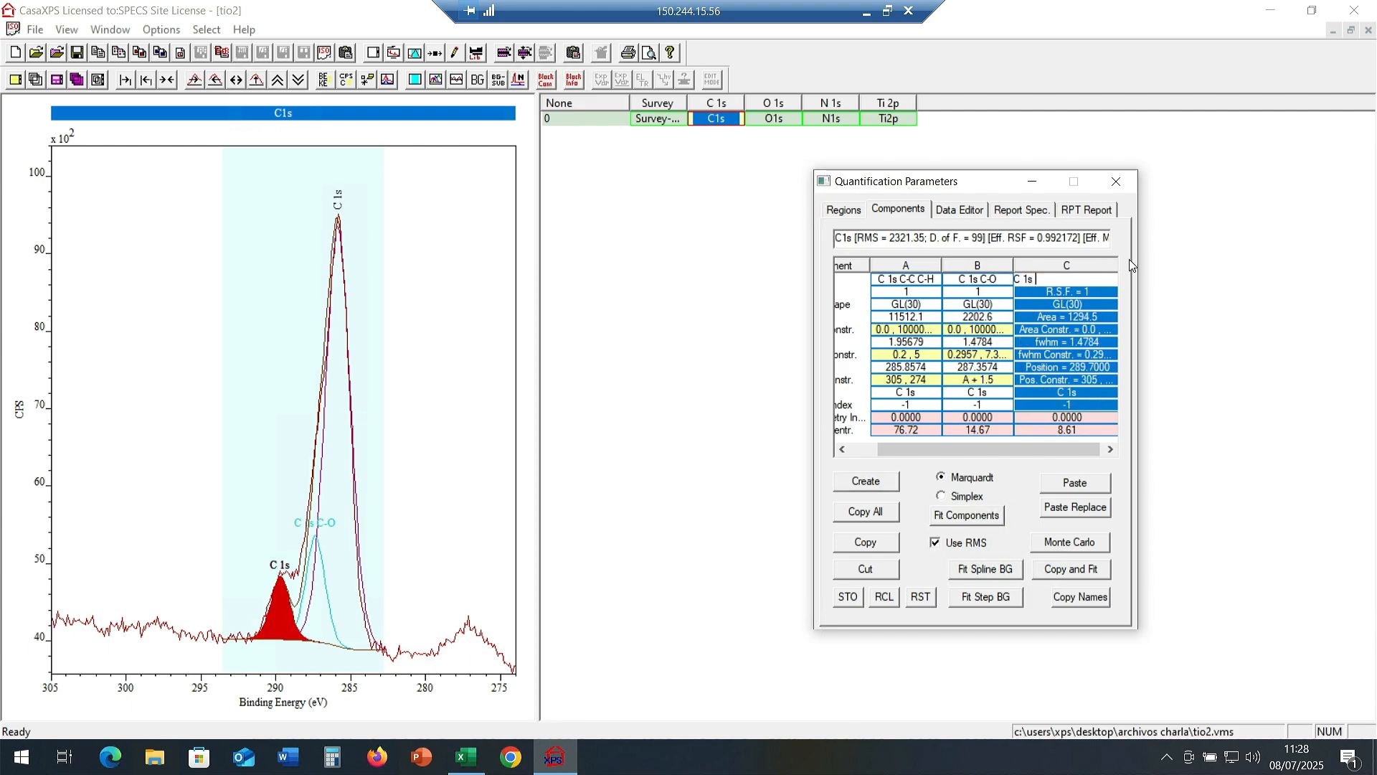
type("C")
key("Return")
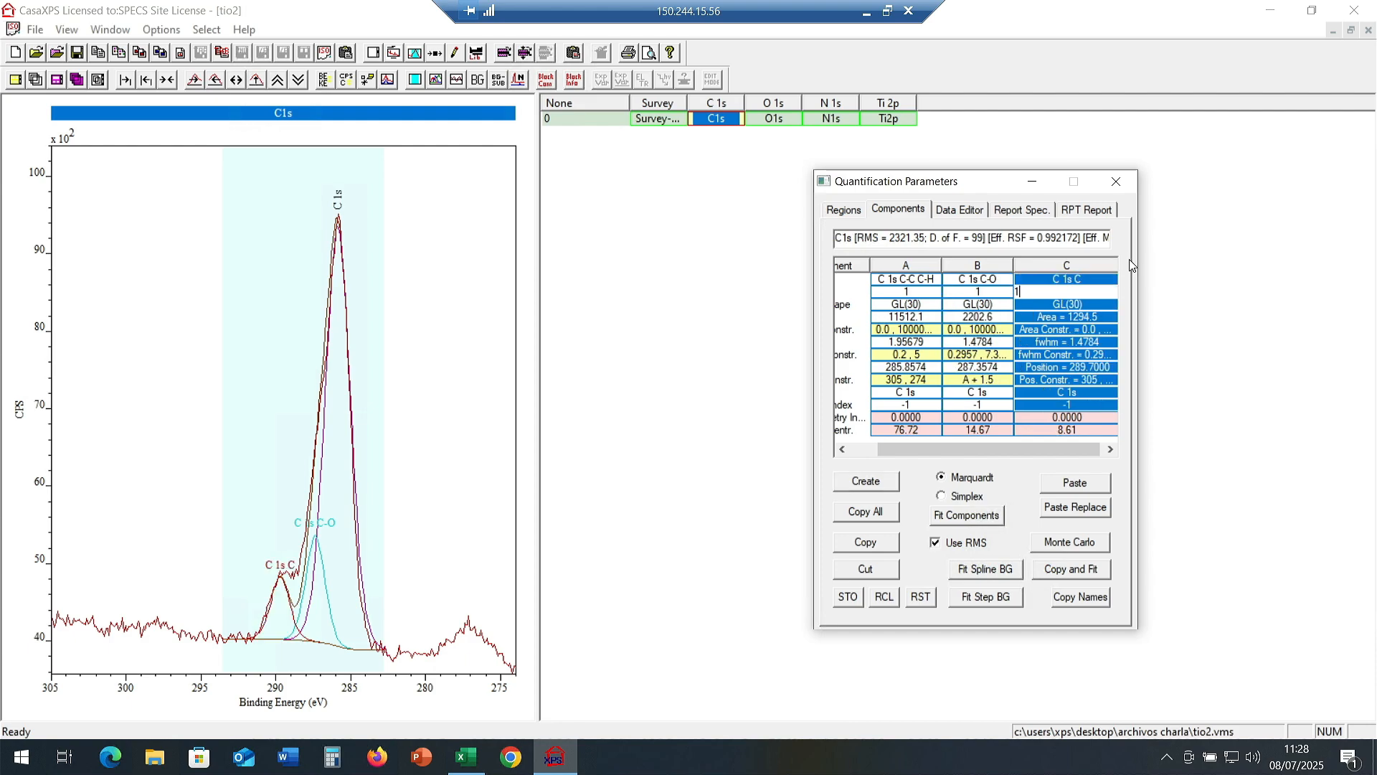
left_click(1110, 279)
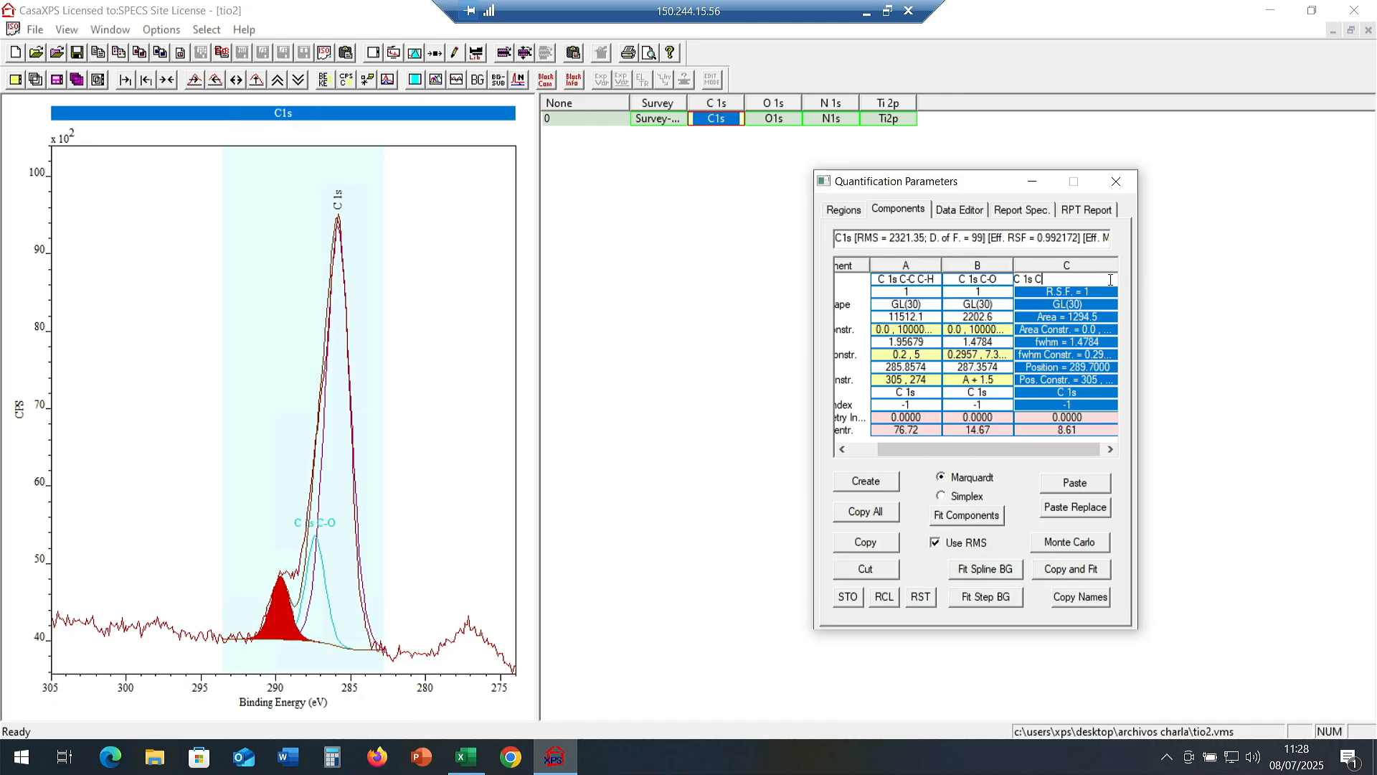
type("P=O")
key("Delete")
key("Return")
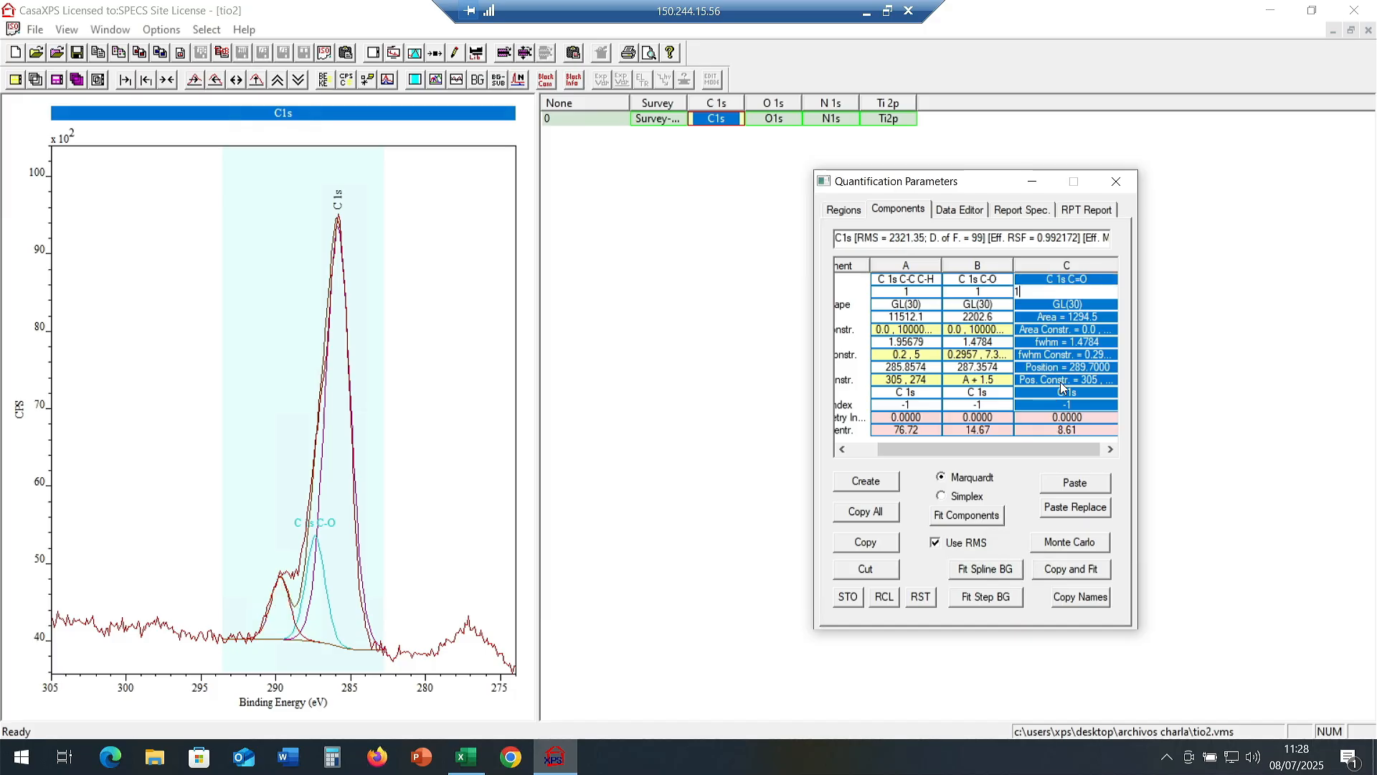
Constrain the position of component C to A+3.
left_click(1063, 380)
type("A")
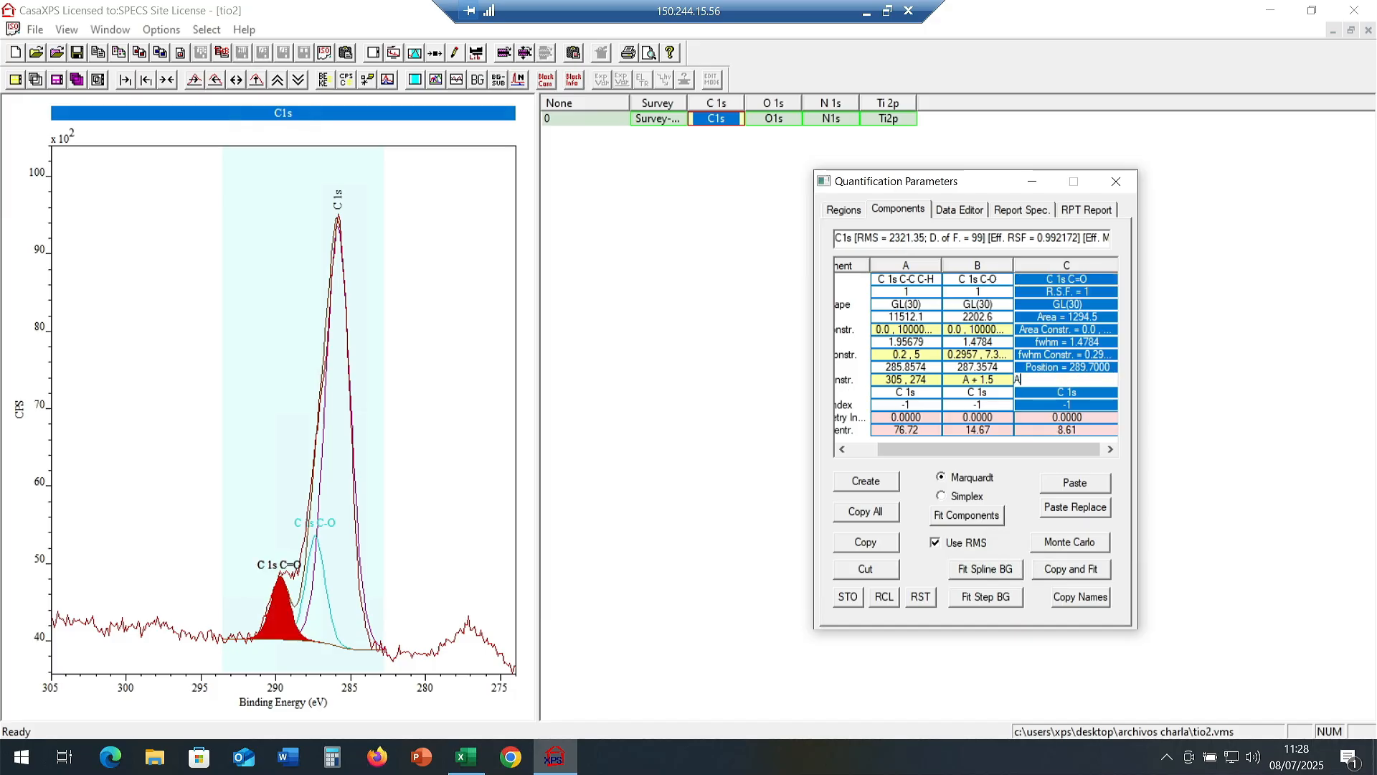
type("+3")
key("Return")
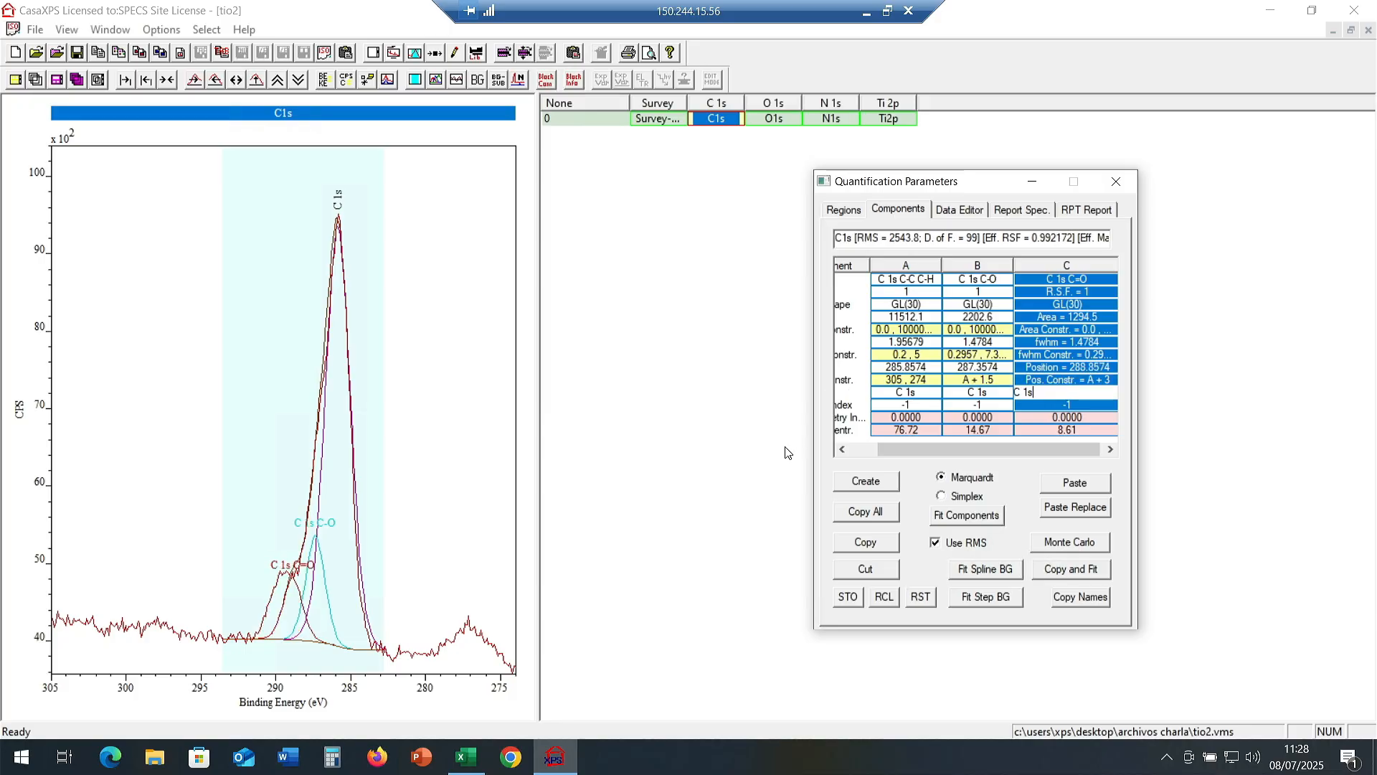
Add a fourth component to the C 1s fit and name it "C 1s O-C=O".
left_click(865, 481)
left_click(1076, 279)
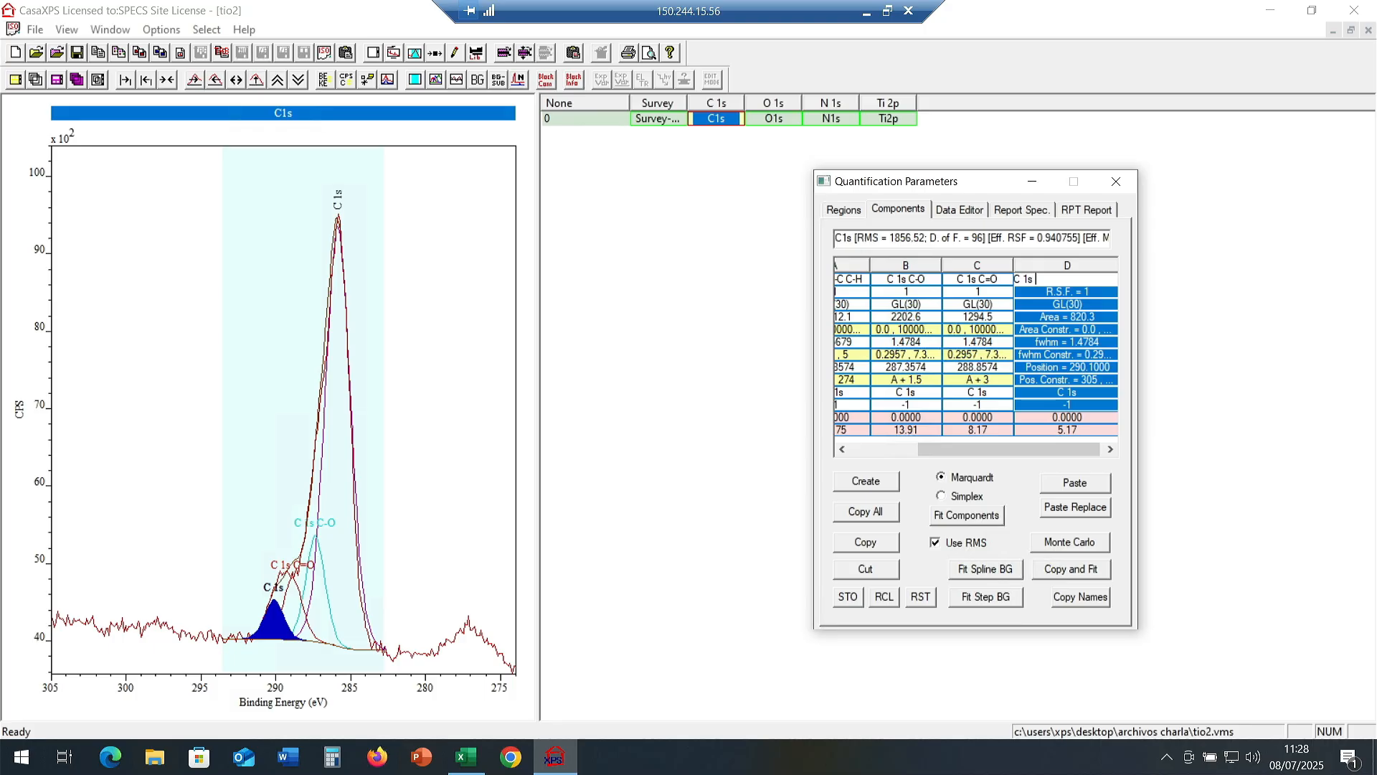
type("o")
type("-CVV")
type("=")
key("BackSpace")
key("BackSpace")
key("BackSpace")
key("BackSpace")
key("BackSpace")
key("BackSpace")
type("O-C=O")
key("Return")
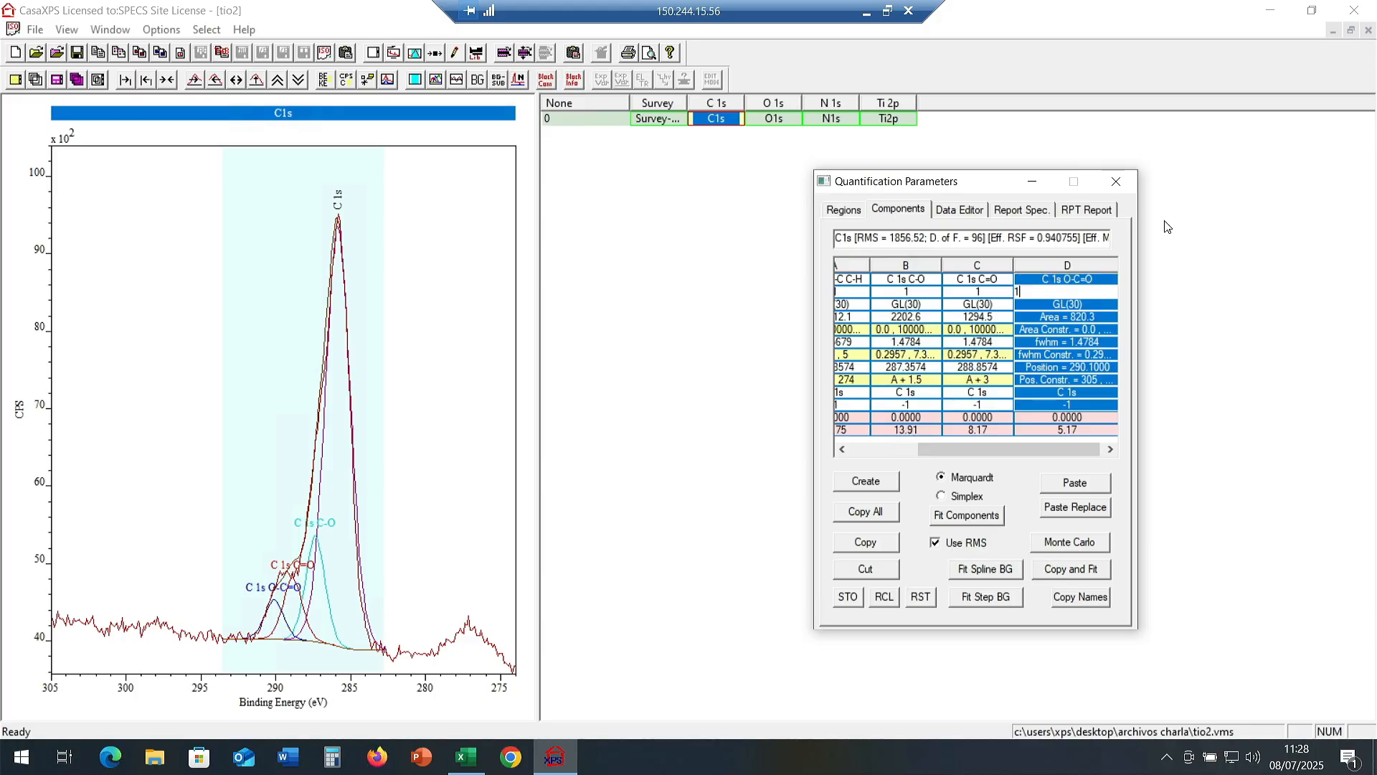
Constrain the position of component D to A+4.15.
left_click(1093, 380)
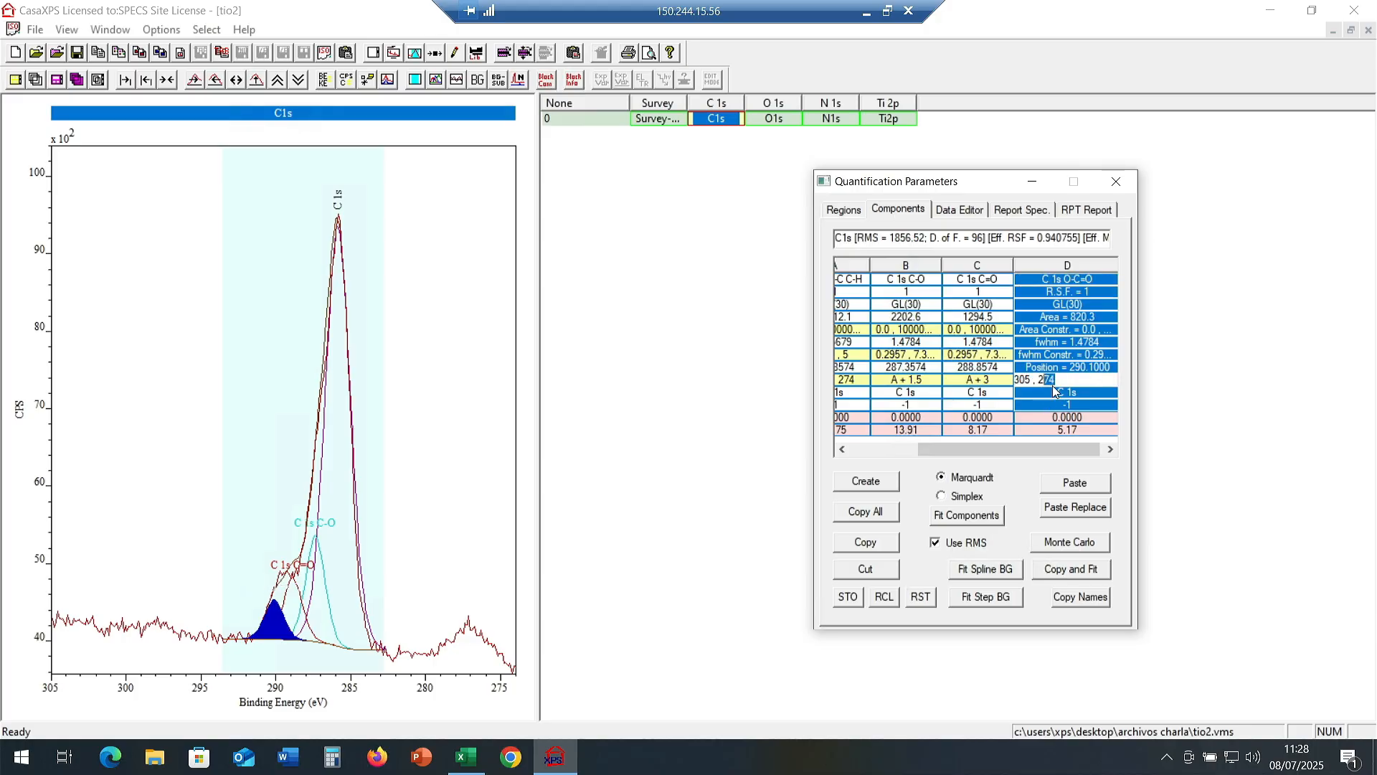
left_click_drag(1052, 382, 877, 332)
type("A+4.15")
key("Return")
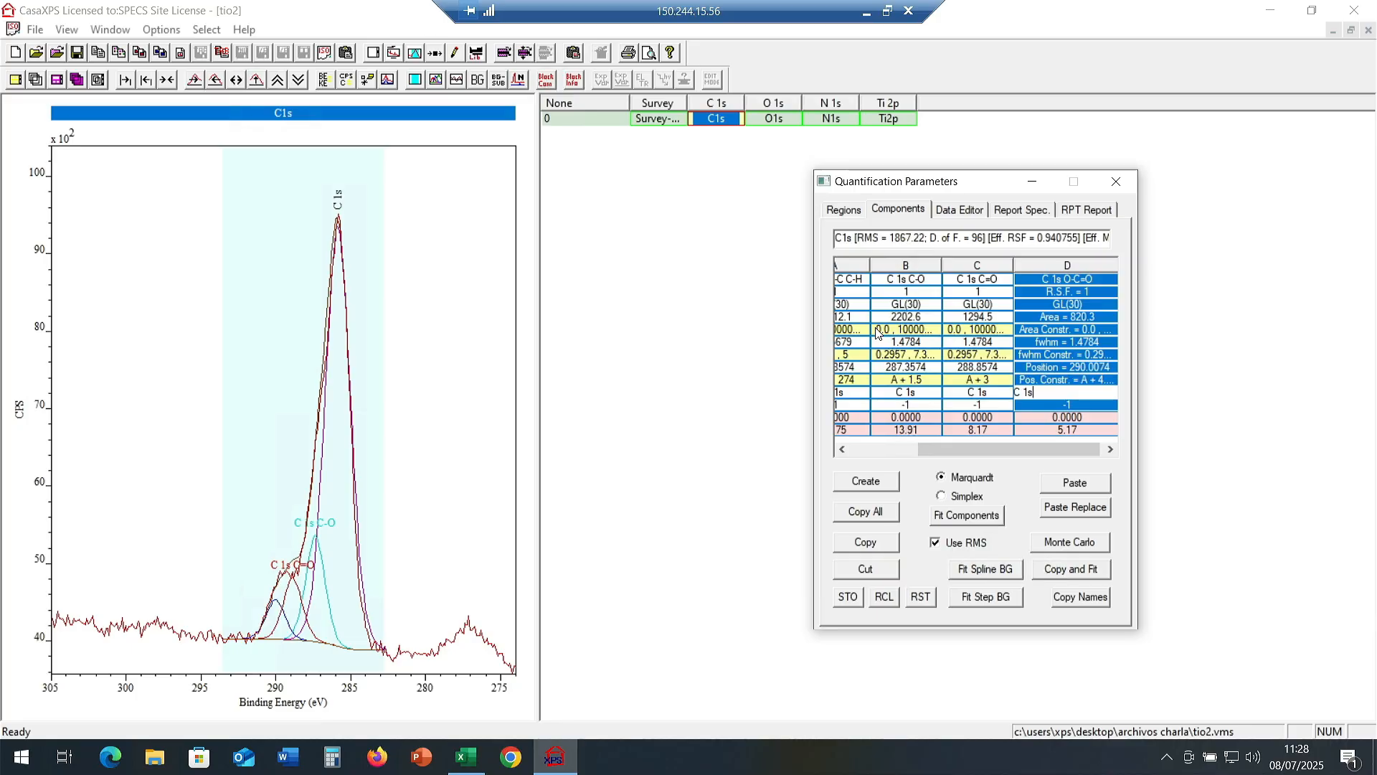
Set the FWHM constraint of component A to the range 0.7 , 2.
left_click_drag(974, 449, 906, 450)
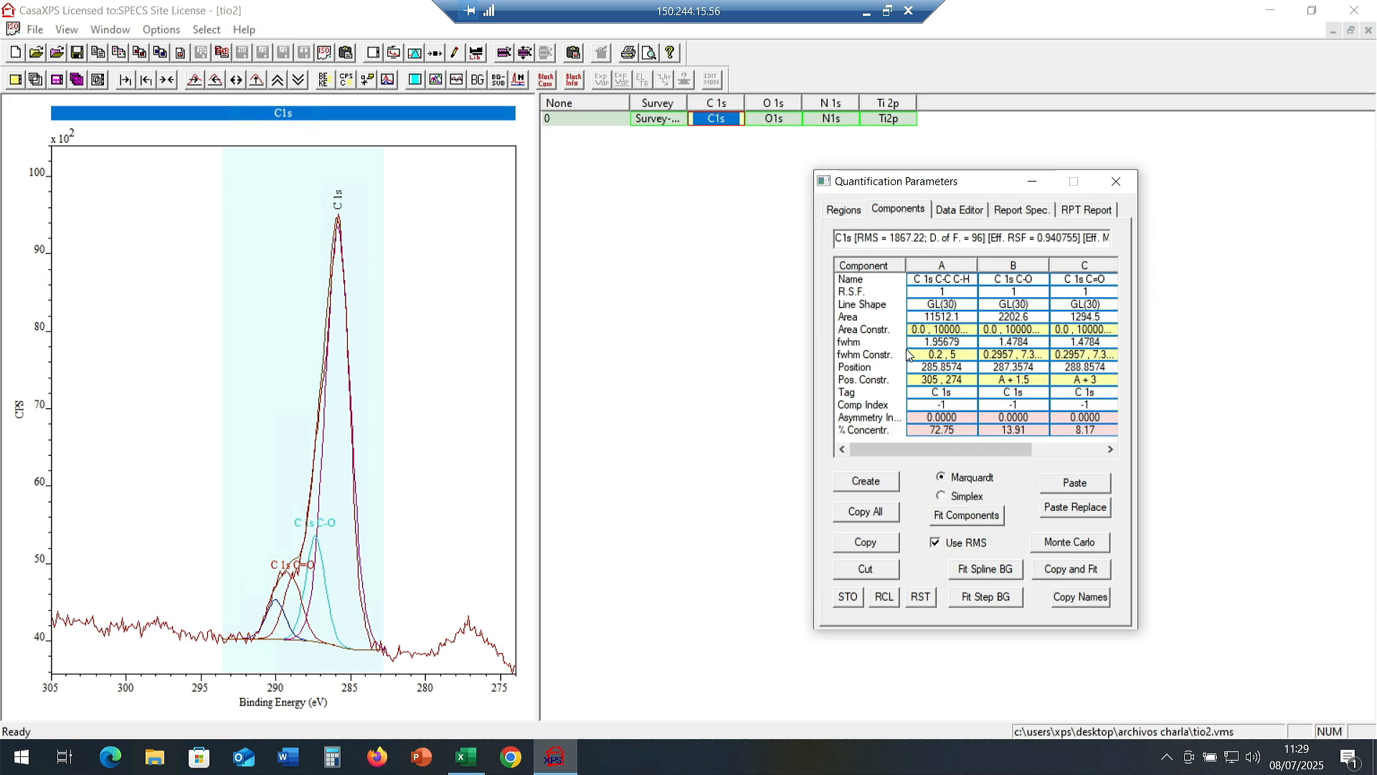
left_click(941, 355)
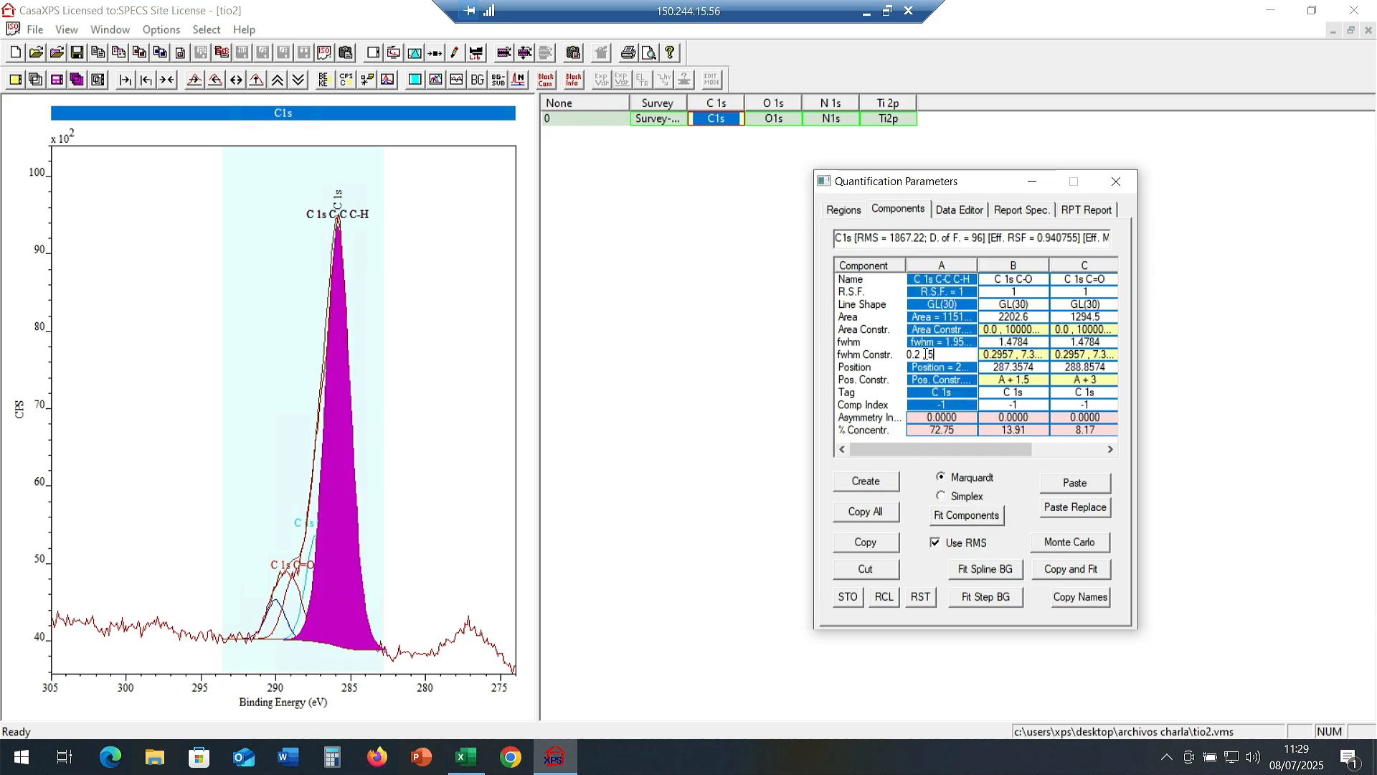
left_click(921, 354)
key("BackSpace")
type("7")
key("BackSpace")
type("2")
key("Return")
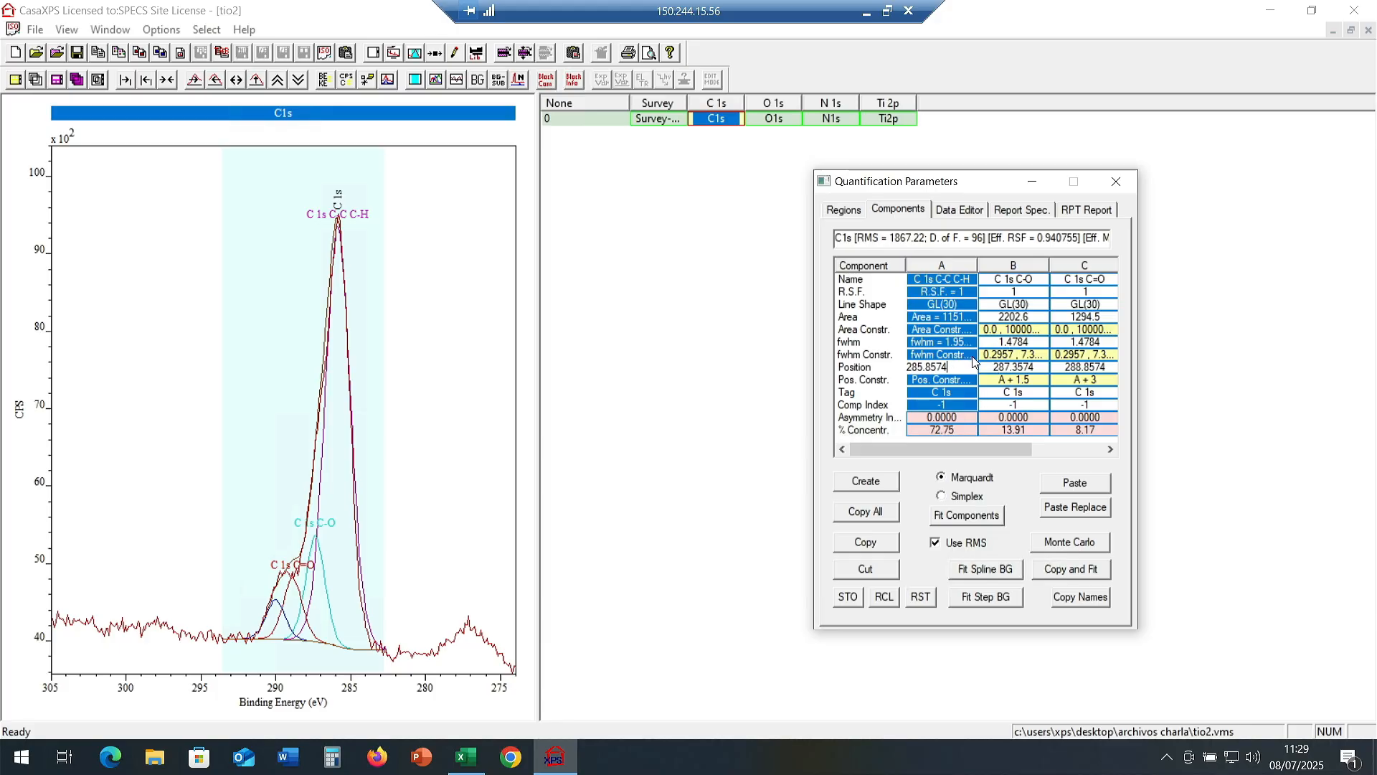
left_click(974, 354)
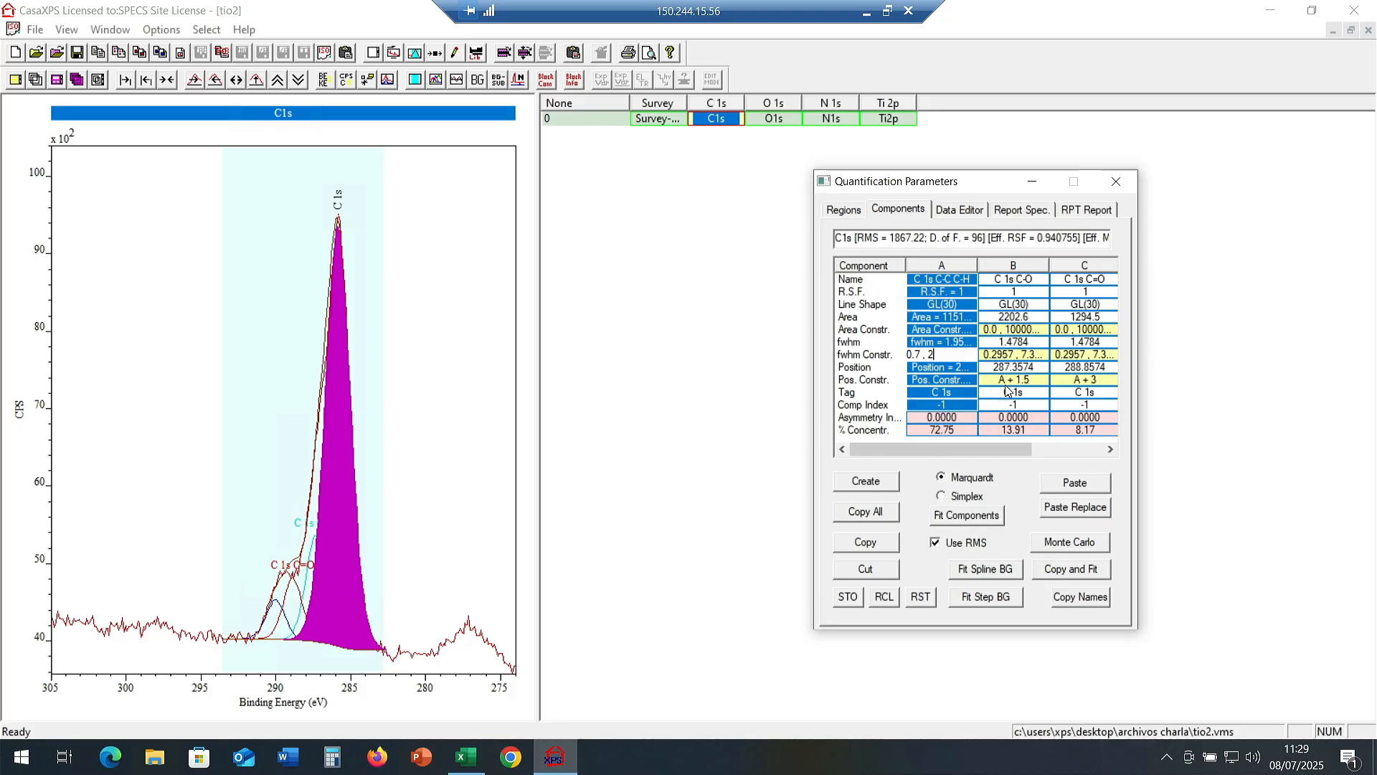
Link the FWHM of component B to component A with the constraint A*1.
left_click(1027, 354)
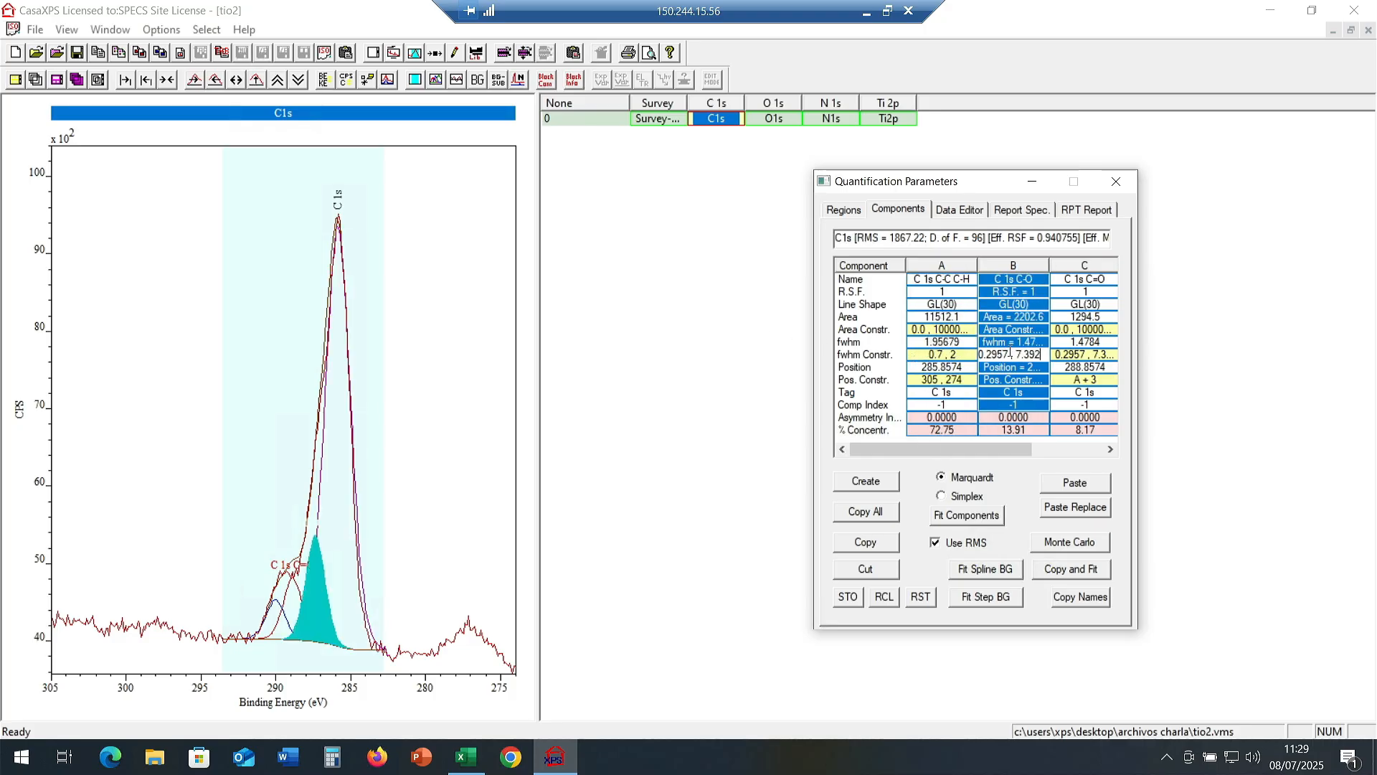
left_click_drag(1011, 352, 1116, 336)
key("BackSpace")
key("BackSpace")
key("BackSpace")
key("BackSpace")
key("BackSpace")
key("BackSpace")
key("BackSpace")
key("BackSpace")
key("BackSpace")
type("A*1")
key("Return")
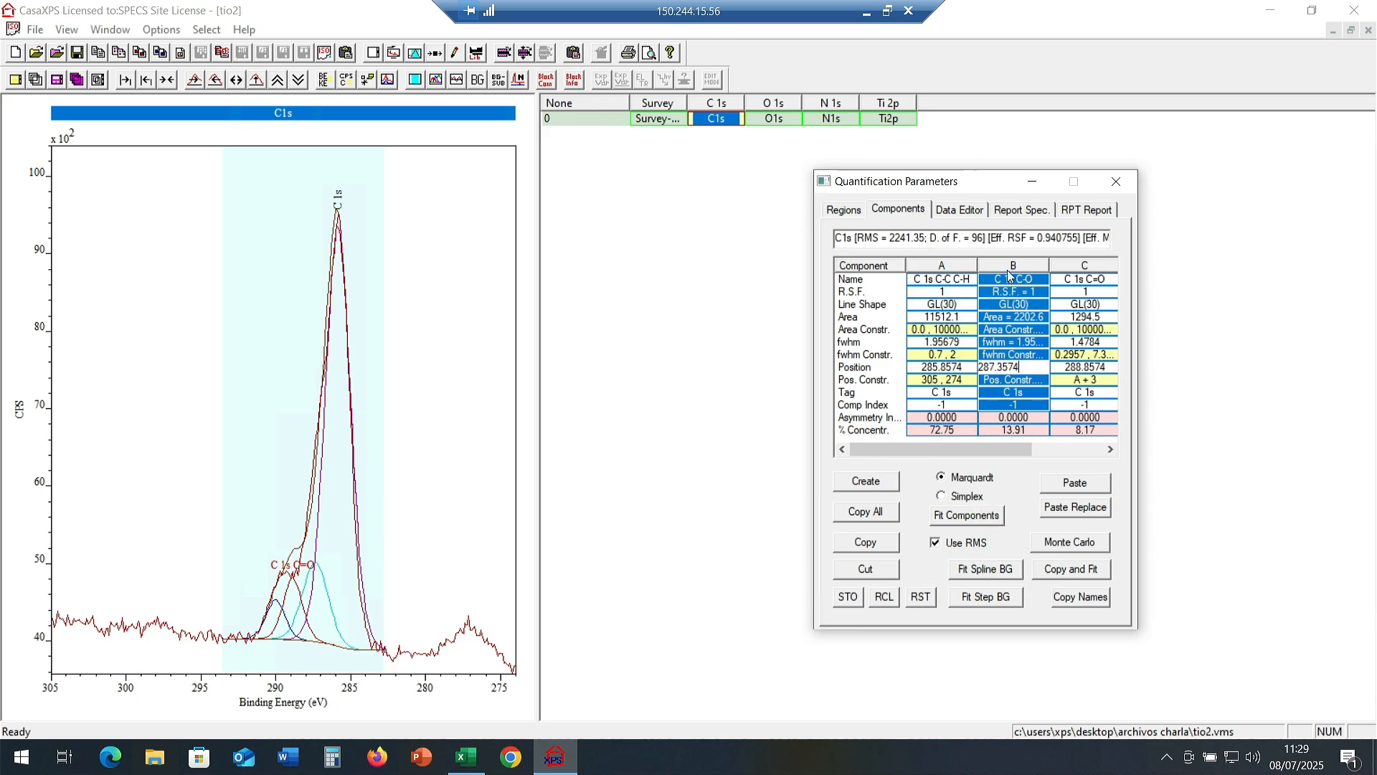
Link the FWHM of components C and D to component A with the constraint A*1.
left_click(947, 357)
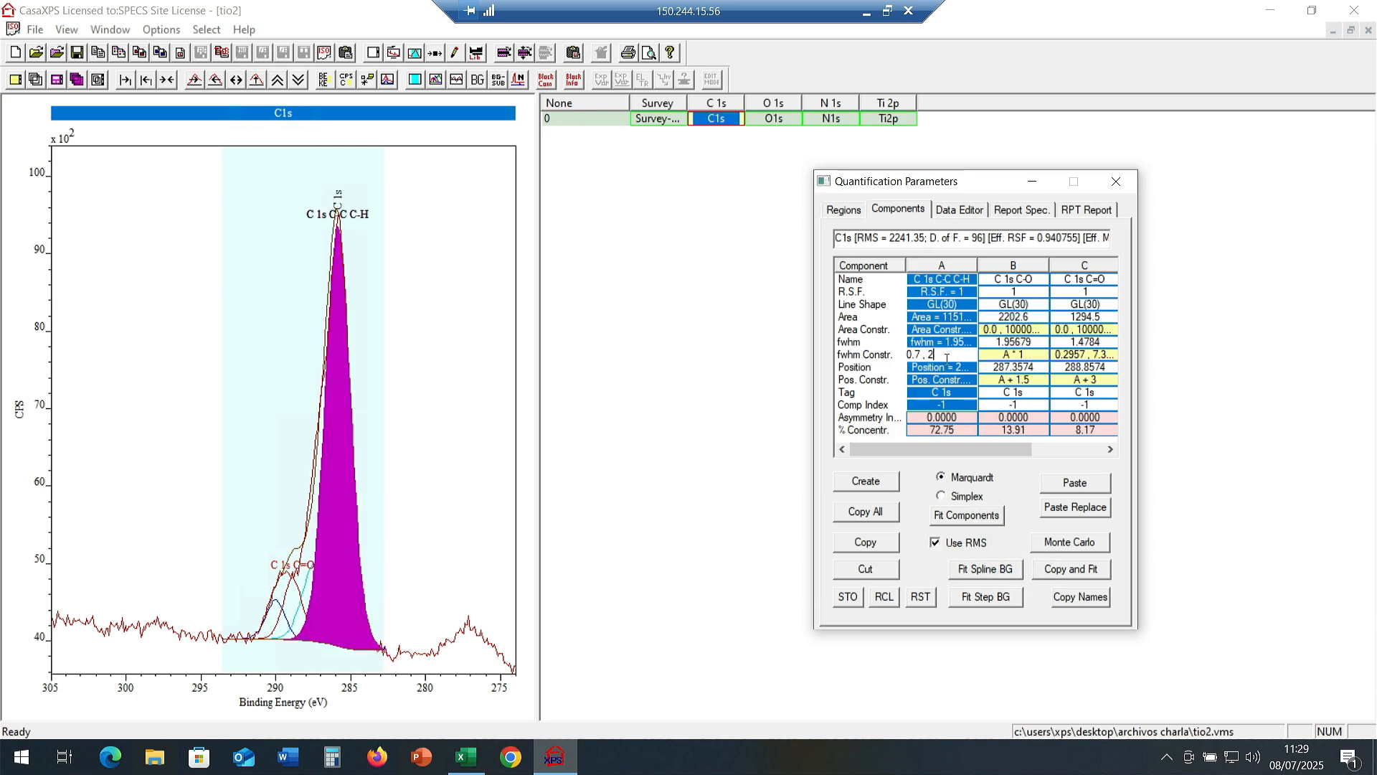
left_click_drag(925, 354, 779, 376)
type("1ink")
key("Return")
type("ç")
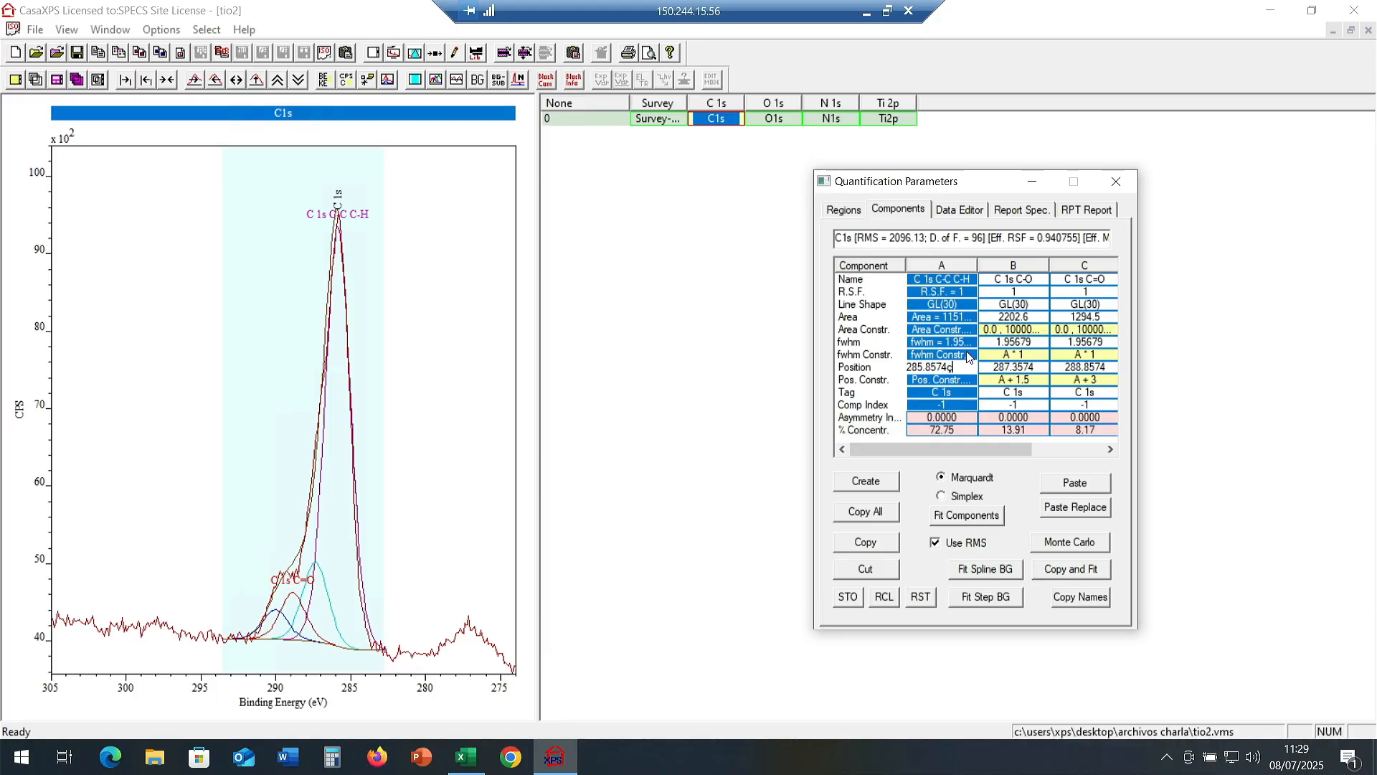
key("BackSpace")
key("Return")
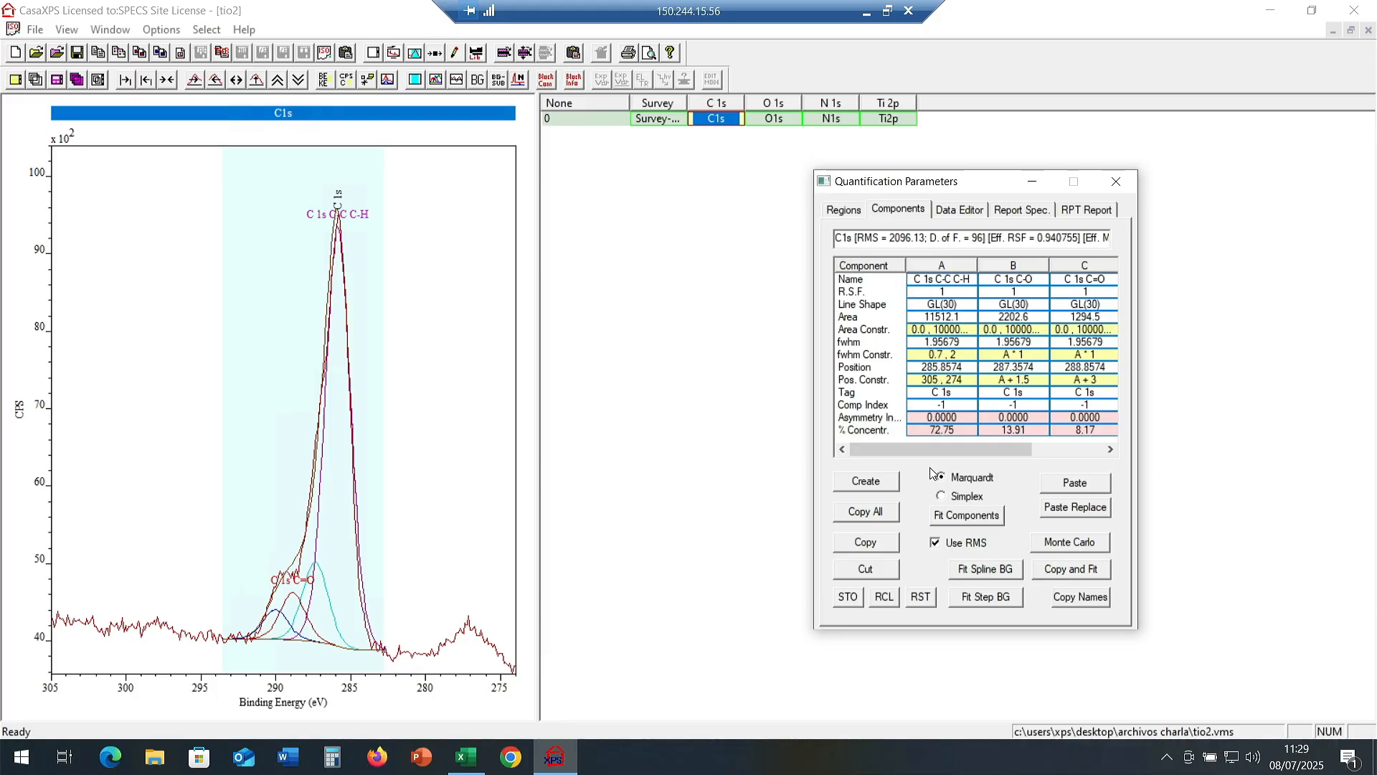
left_click_drag(924, 450, 995, 450)
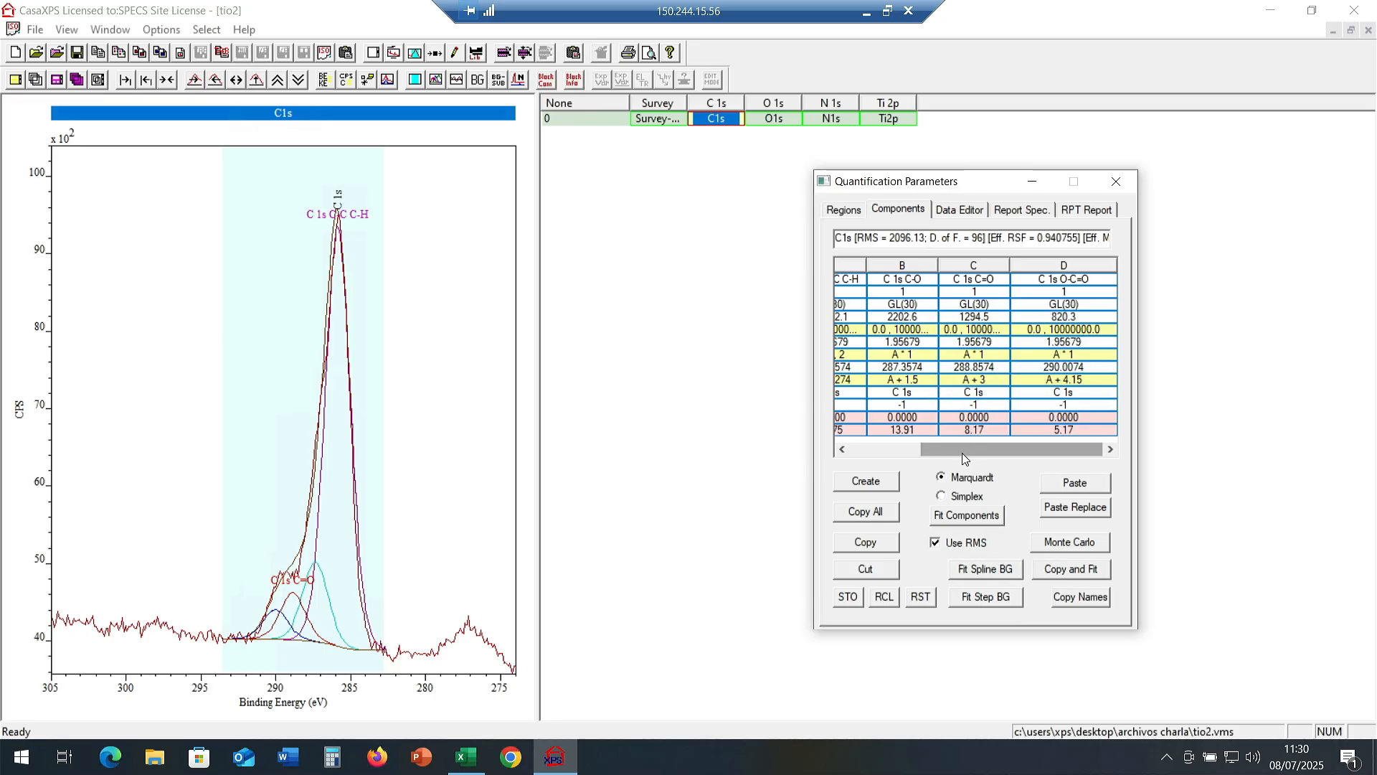
Fit the four constrained components to the C 1s spectrum and check the residual plot, hiding it again.
left_click_drag(962, 453, 902, 450)
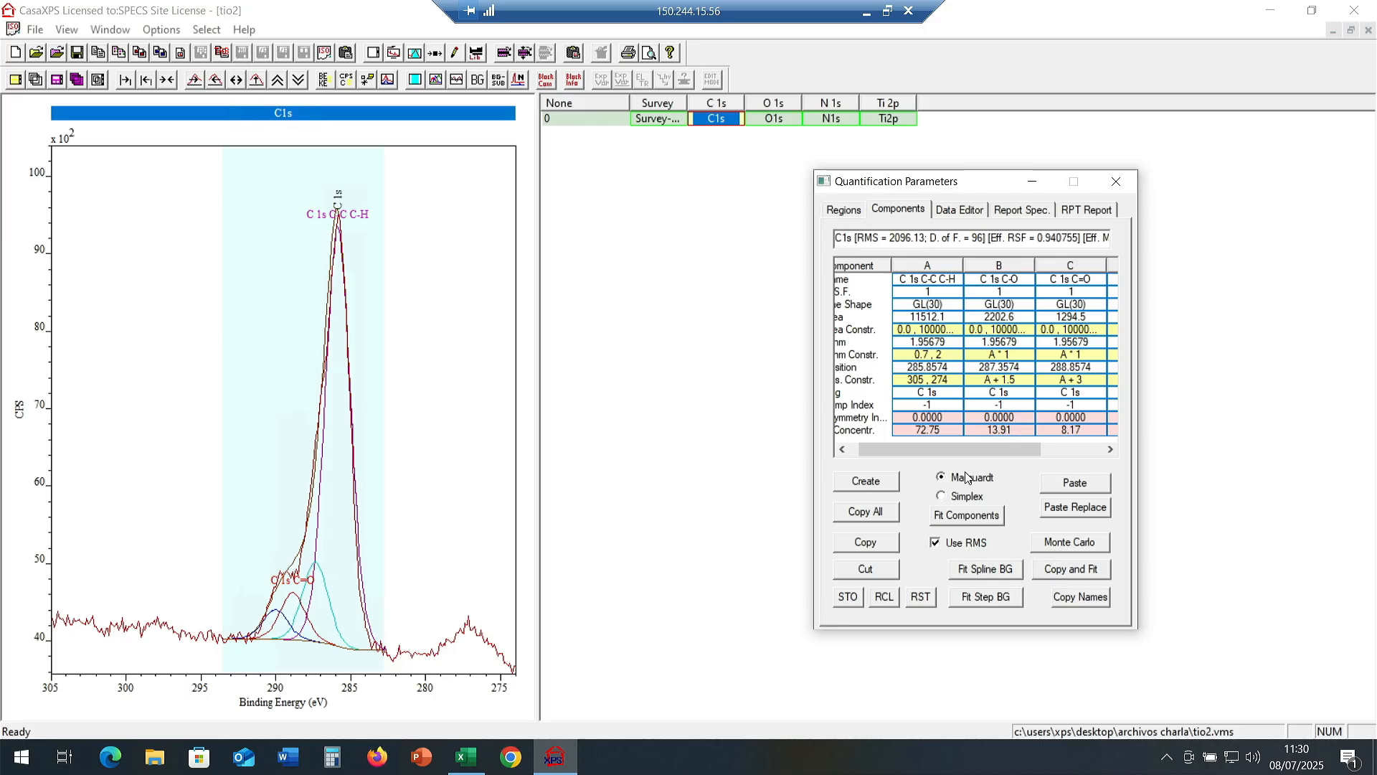
left_click_drag(953, 449, 944, 448)
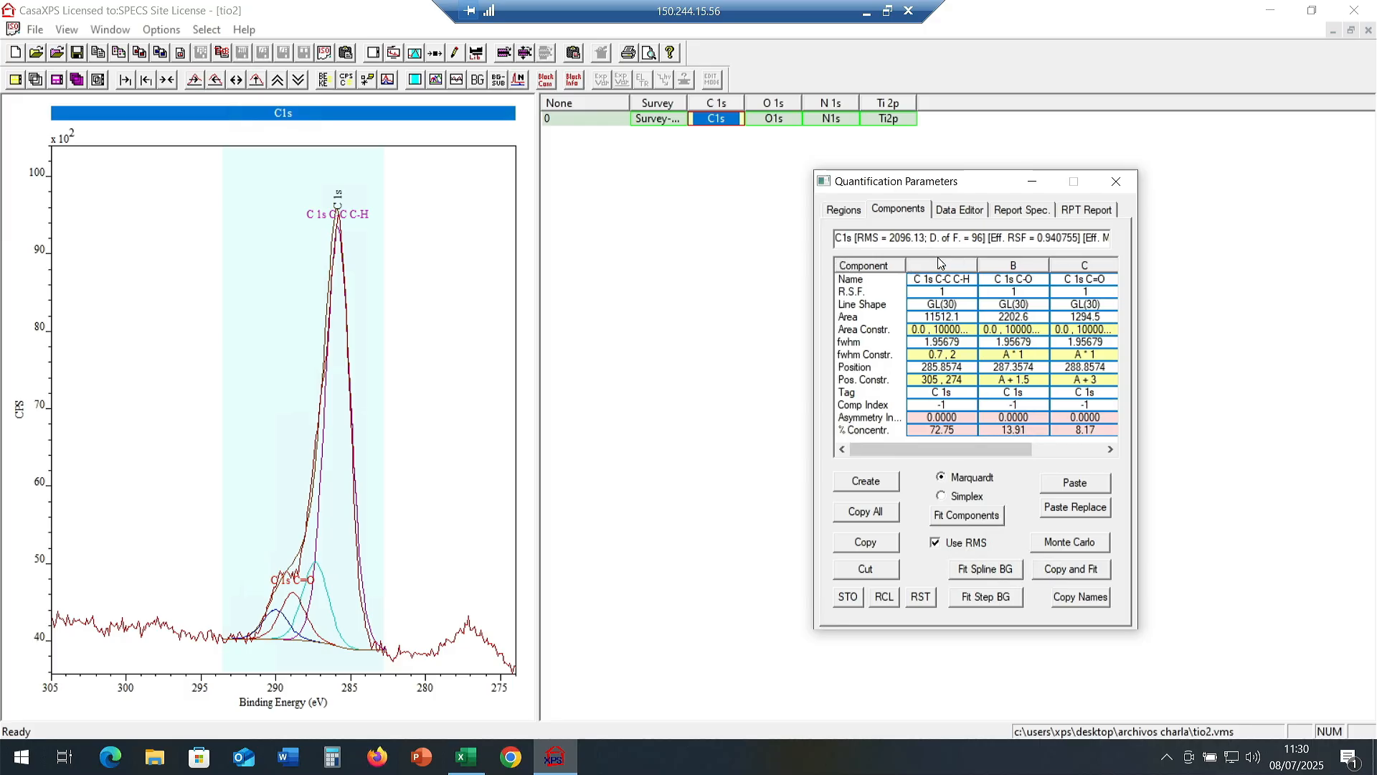
left_click(966, 517)
left_click(966, 516)
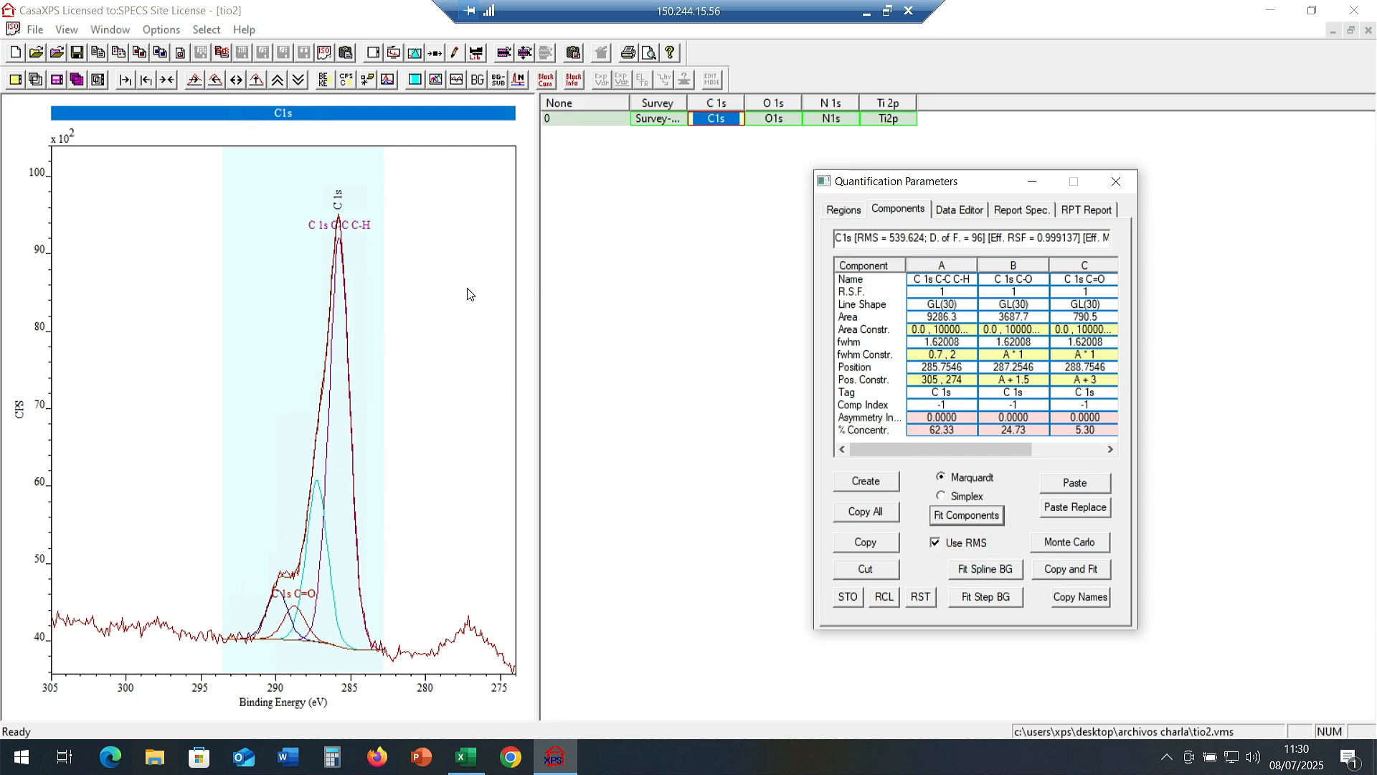
left_click(456, 82)
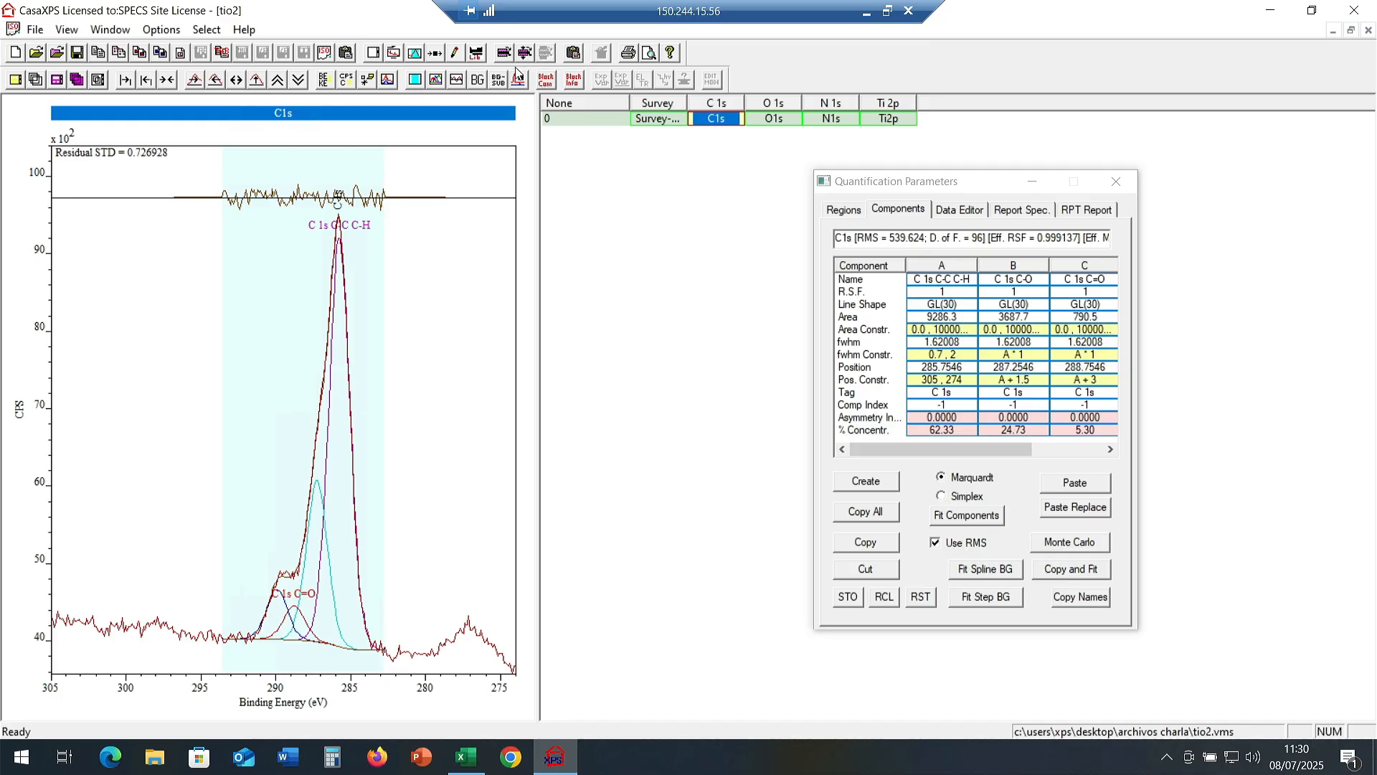
left_click(457, 79)
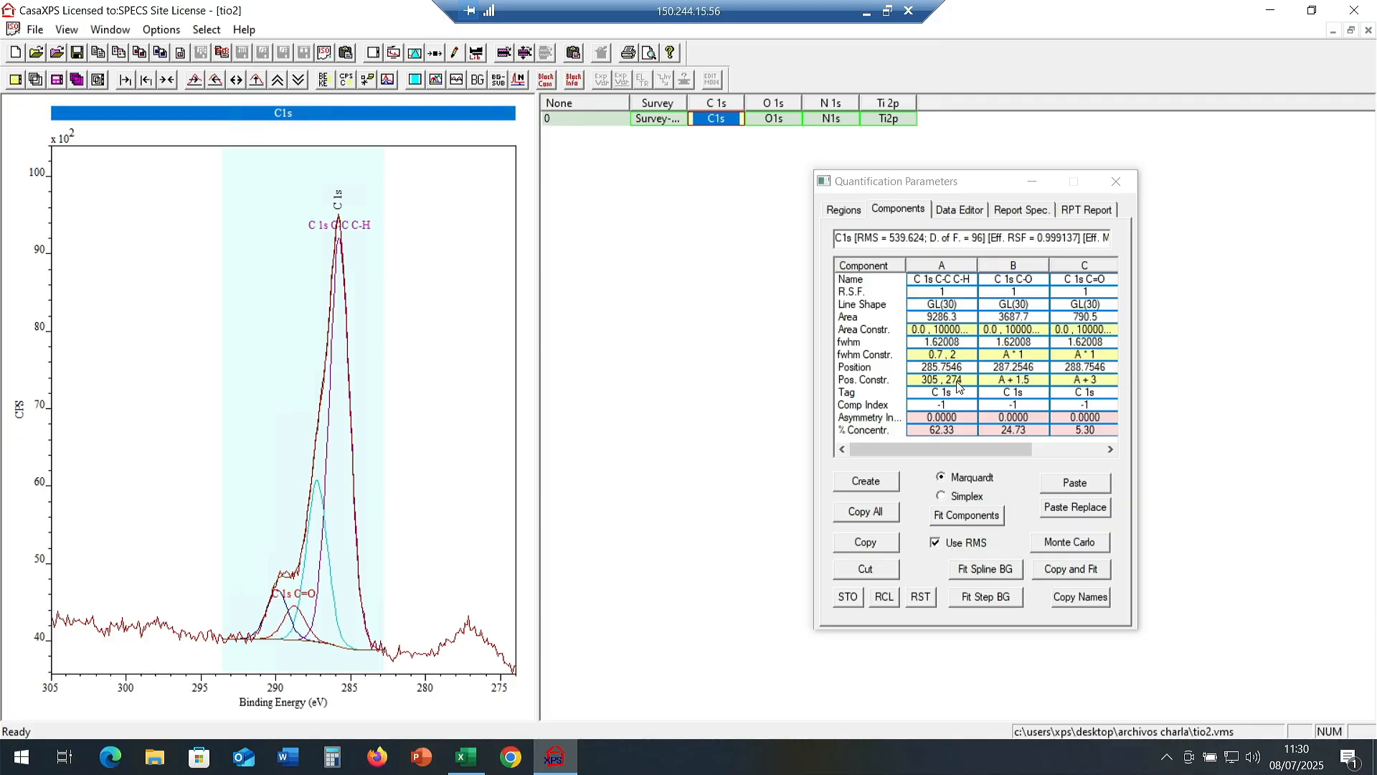
Loosen component B's position constraint to within 0.1 eV using #0.1, refit the components and review their positions.
left_click(1035, 380)
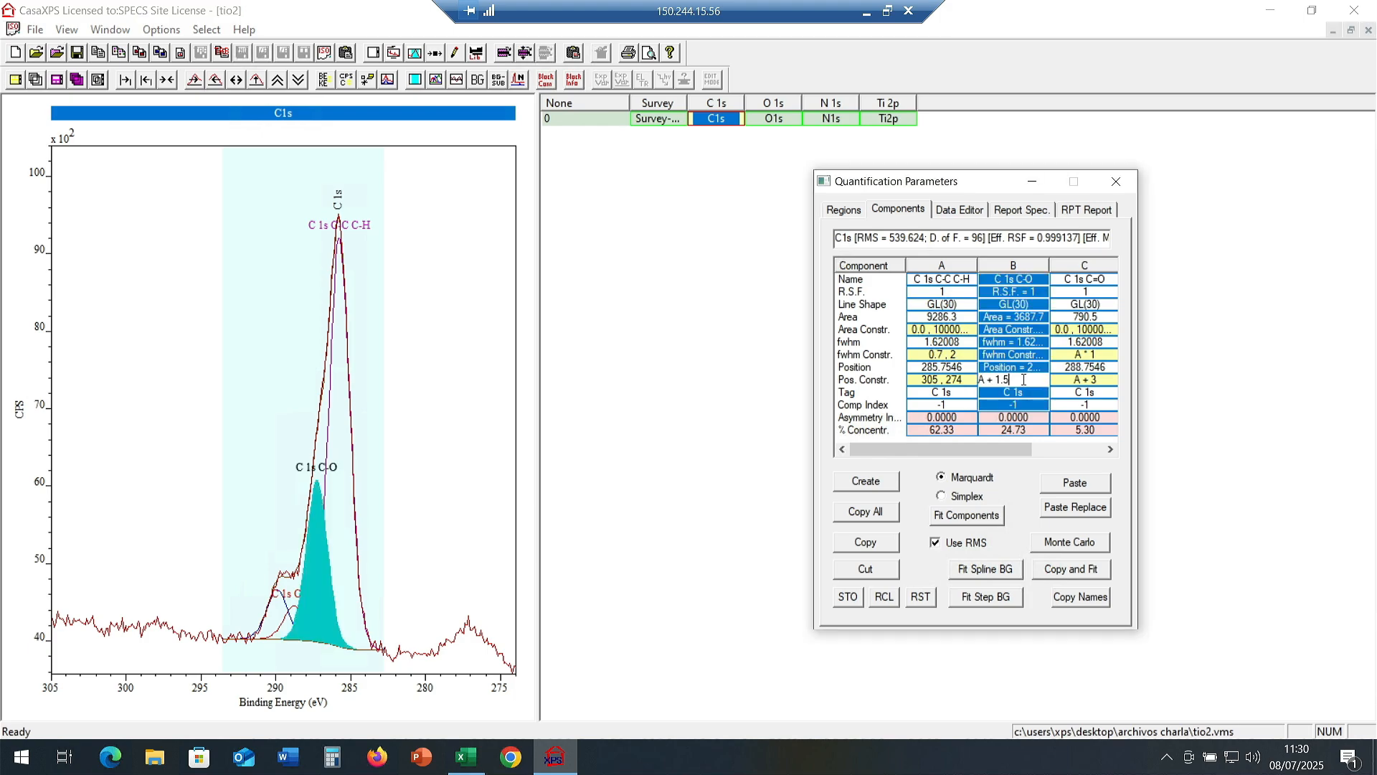
left_click(1013, 367)
left_click(1002, 381)
left_click_drag(1028, 379, 921, 381)
type("#0.1")
key("Return")
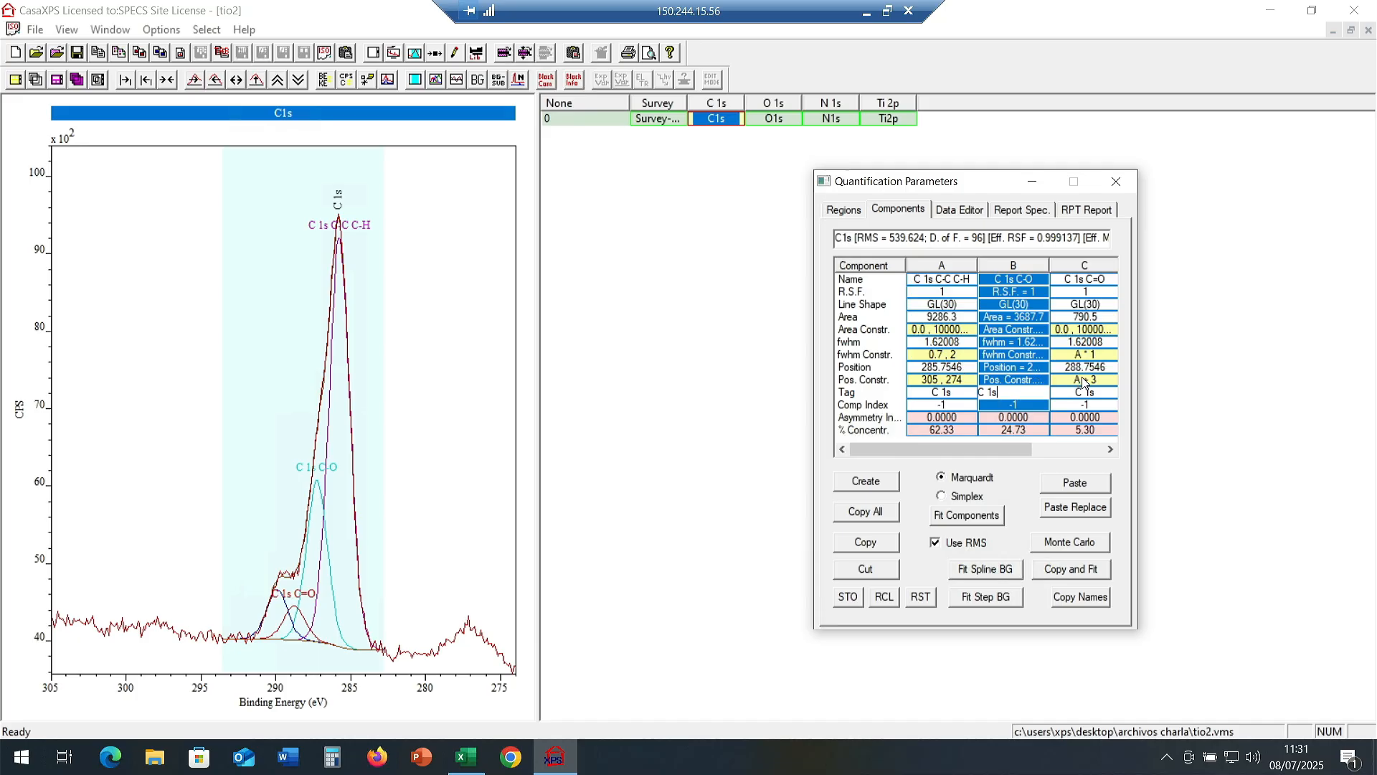
left_click(967, 515)
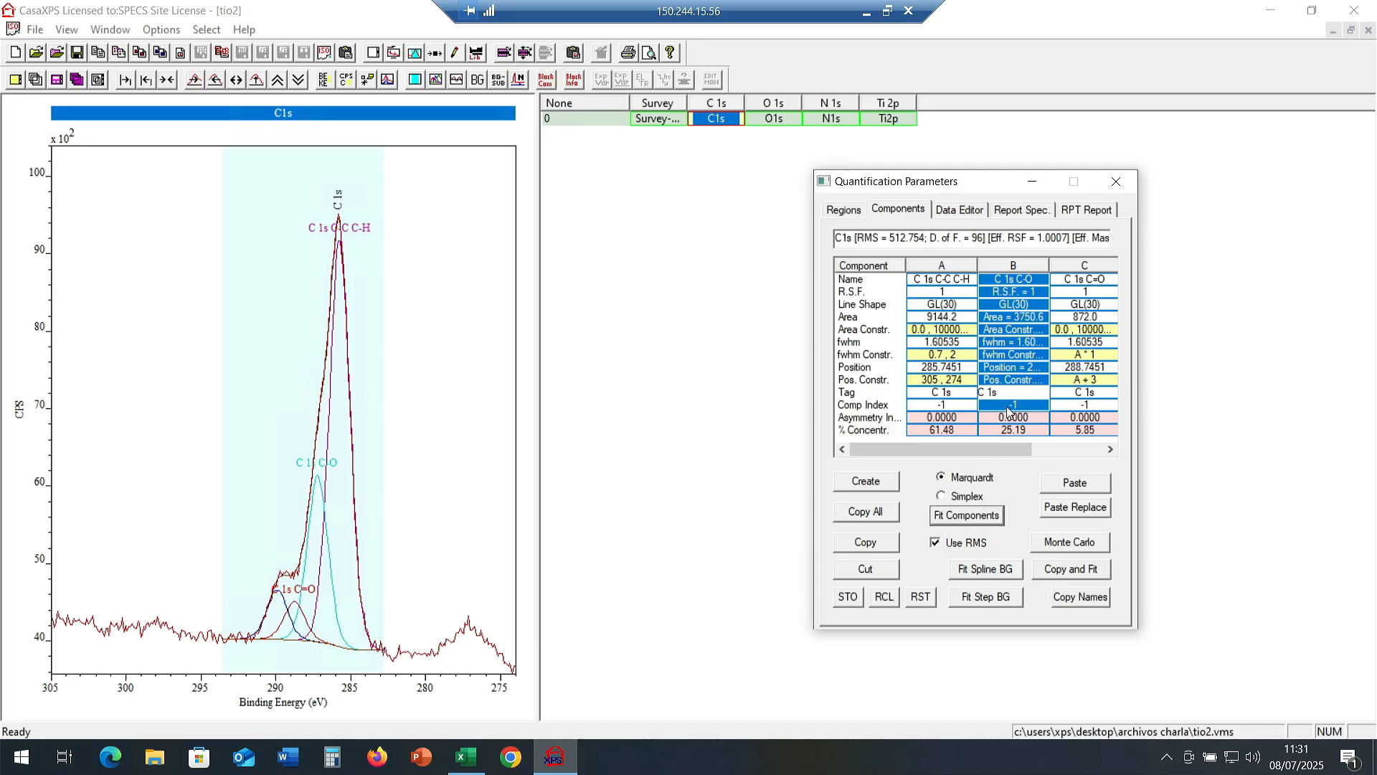
left_click(1022, 367)
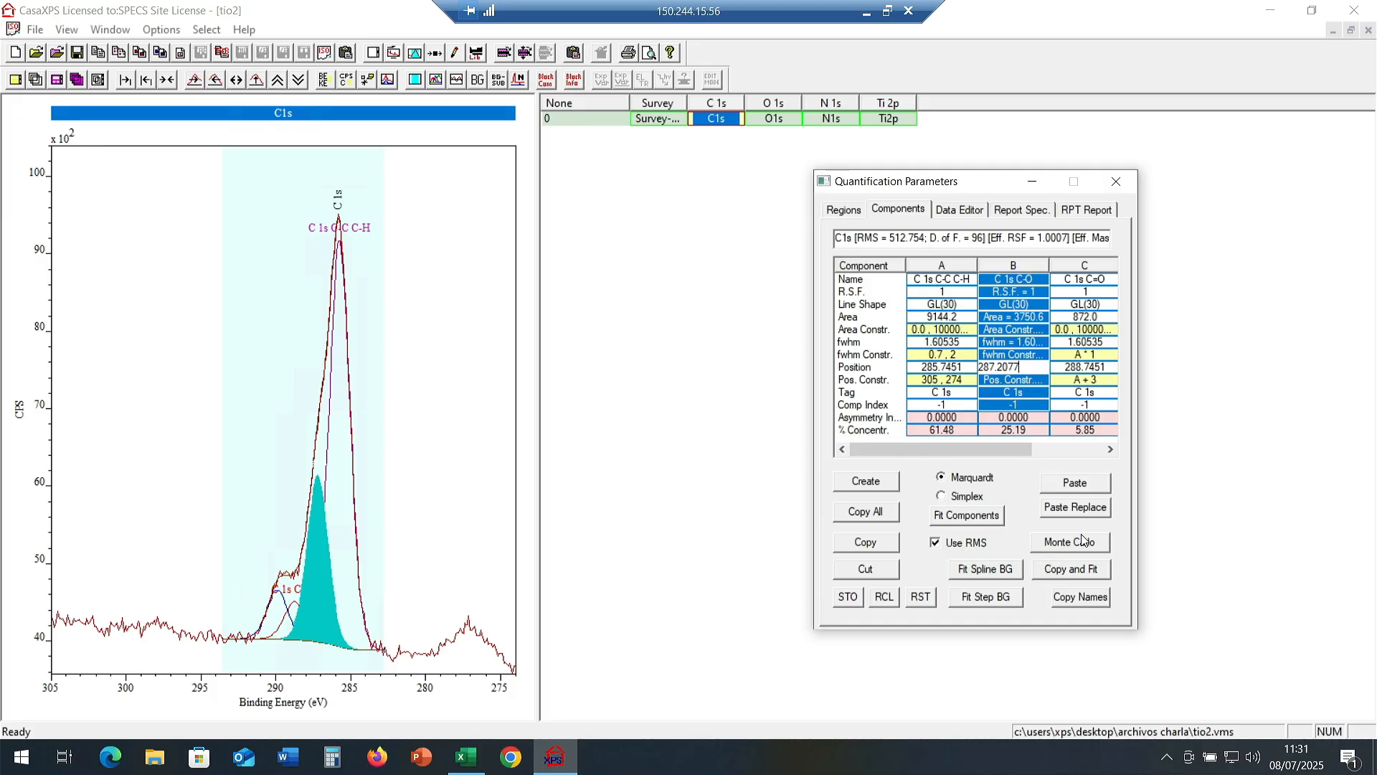
left_click_drag(1004, 449, 1048, 449)
left_click_drag(952, 451, 915, 448)
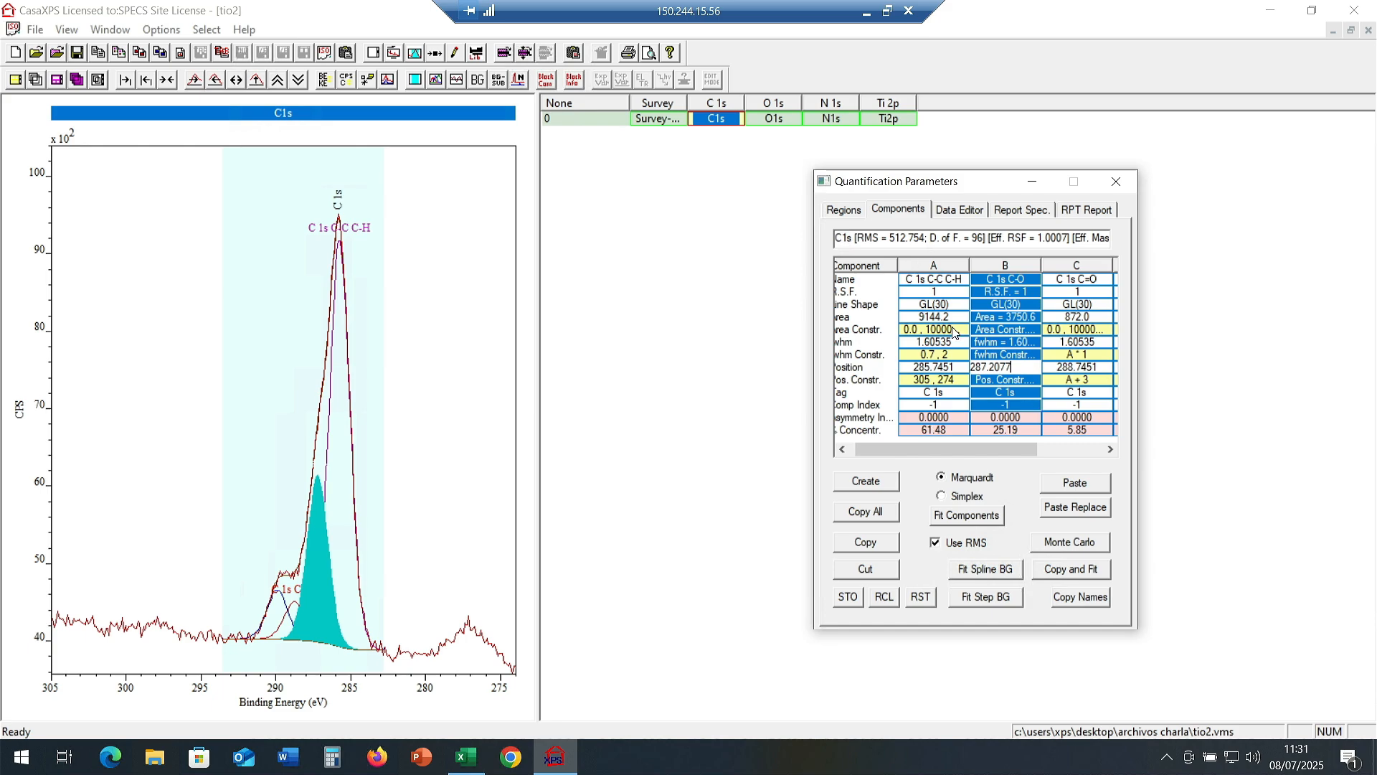
Open the energy calibration settings and load the position of C 1s component A as the measured energy.
left_click(938, 267)
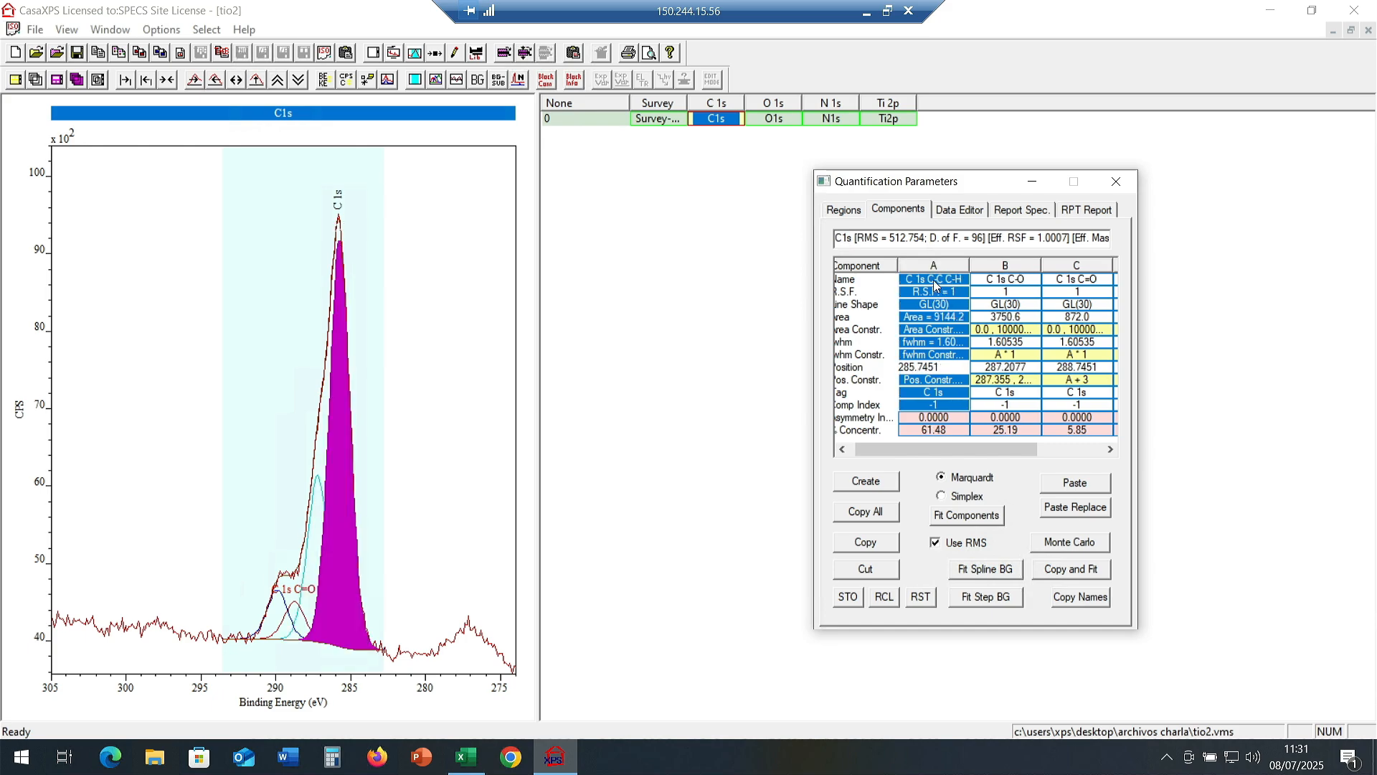
left_click(917, 366)
left_click(161, 30)
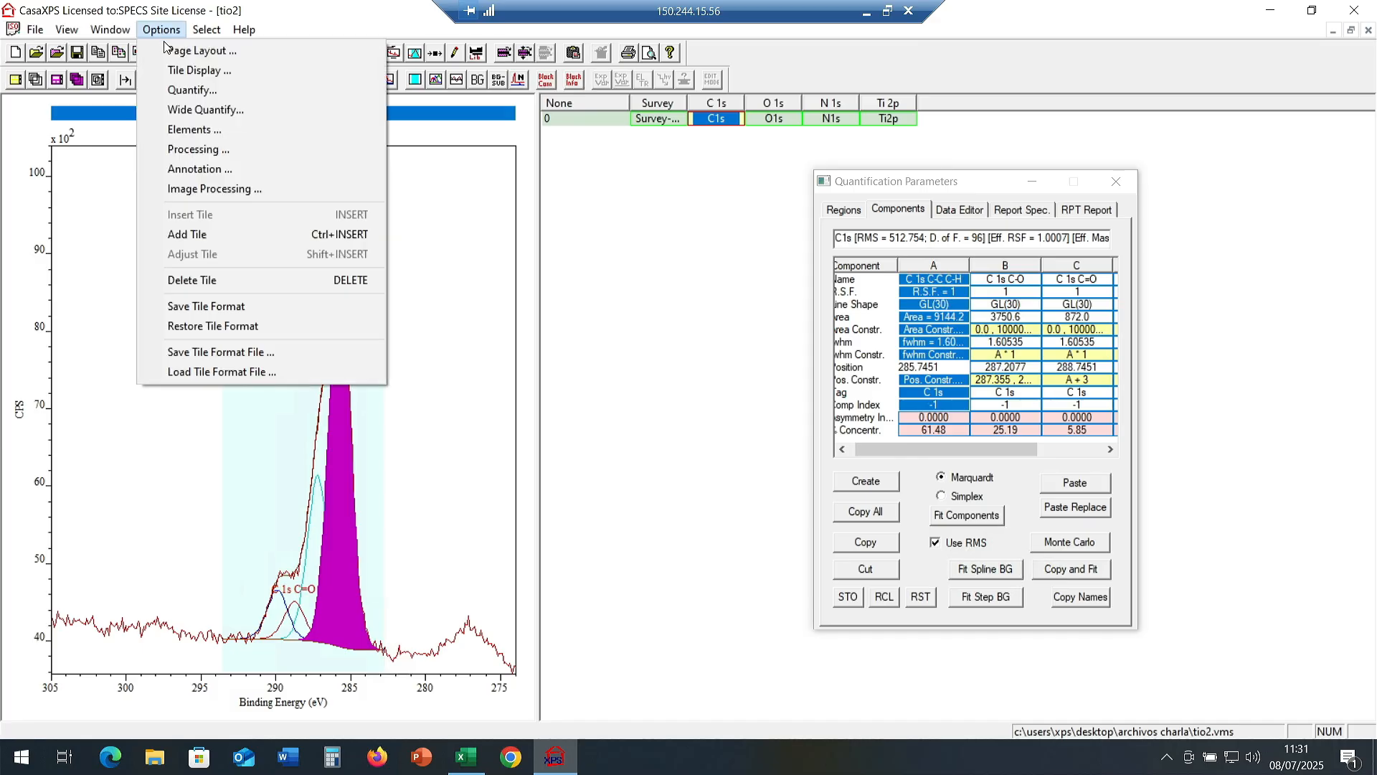
left_click(170, 150)
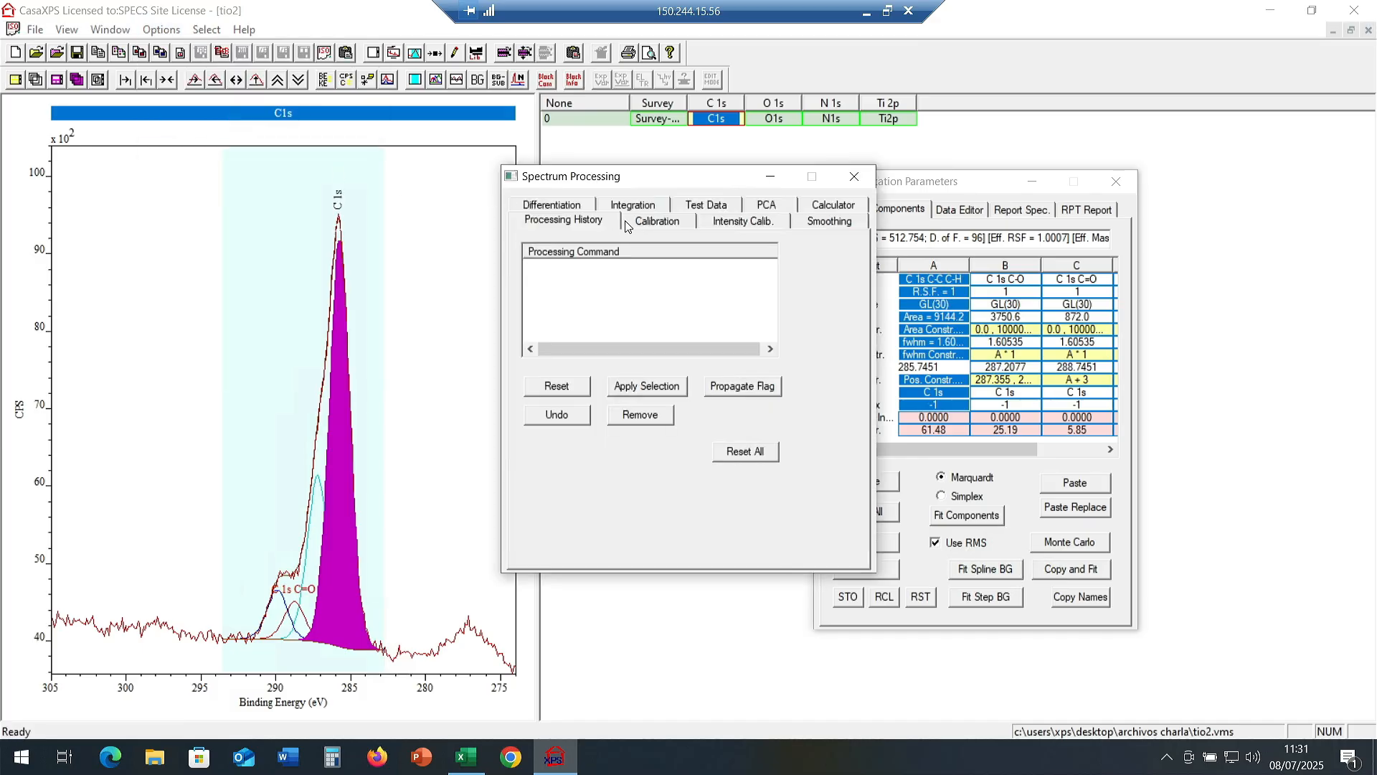
left_click(674, 228)
left_click_drag(677, 182, 579, 253)
left_click(945, 366)
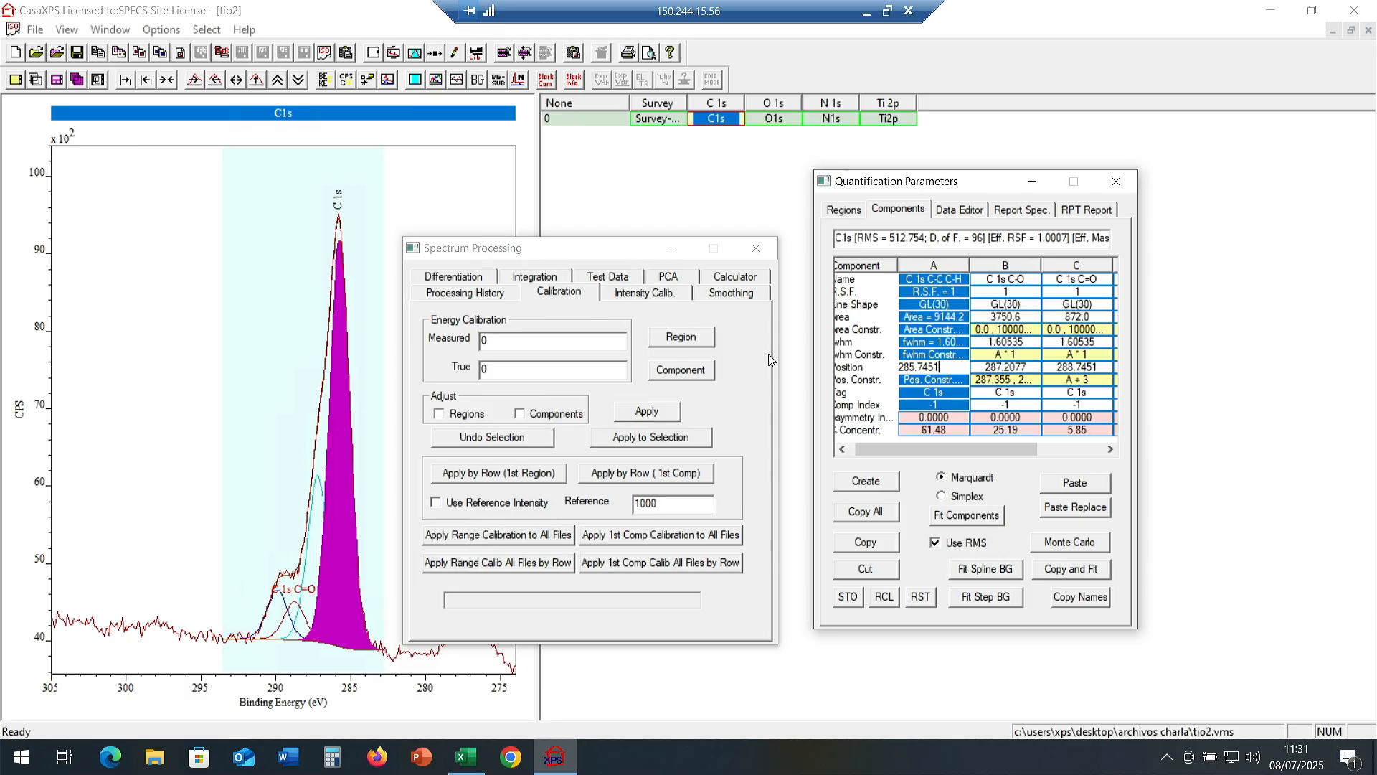
left_click(677, 371)
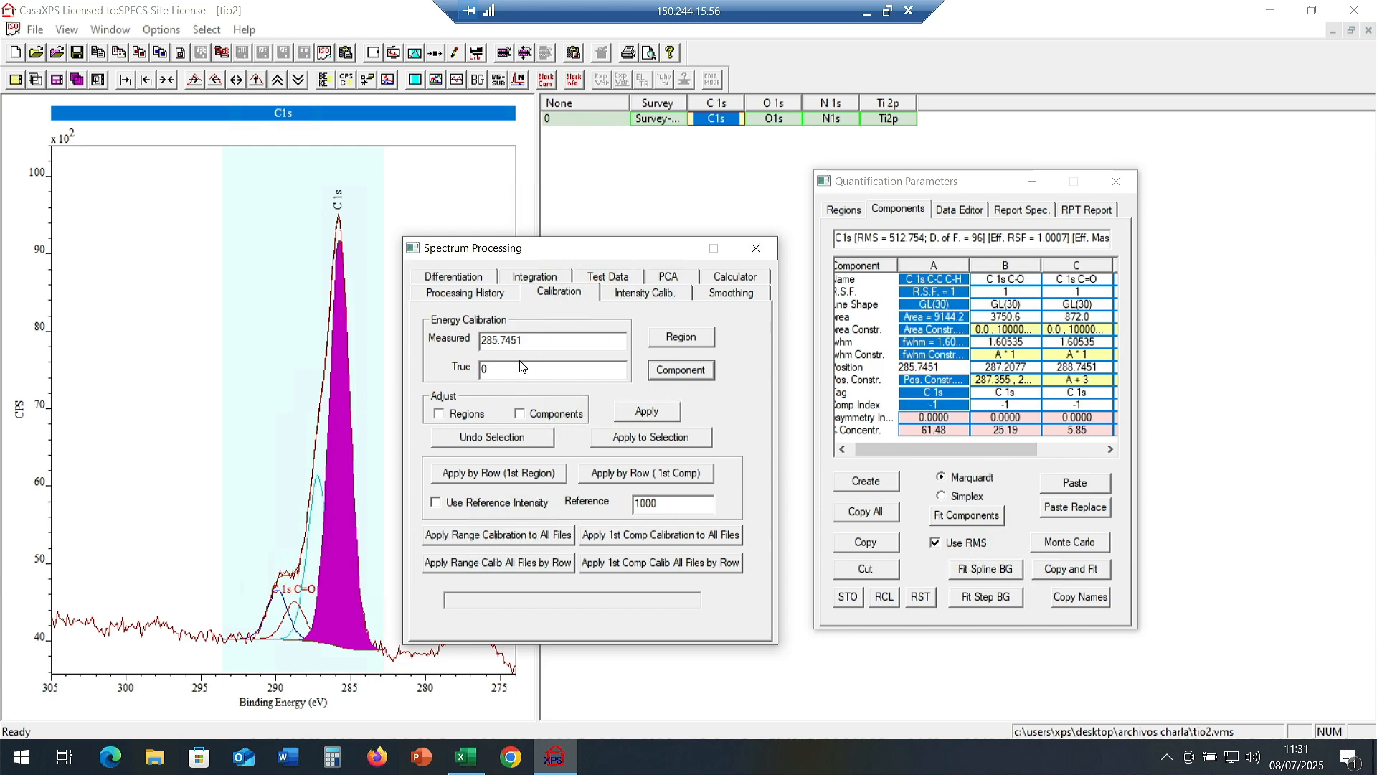
Calibrate all spectra in the row to a true energy of 284.8, adjusting regions and components, and check component A's position.
left_click_drag(508, 367, 467, 371)
left_click(566, 122)
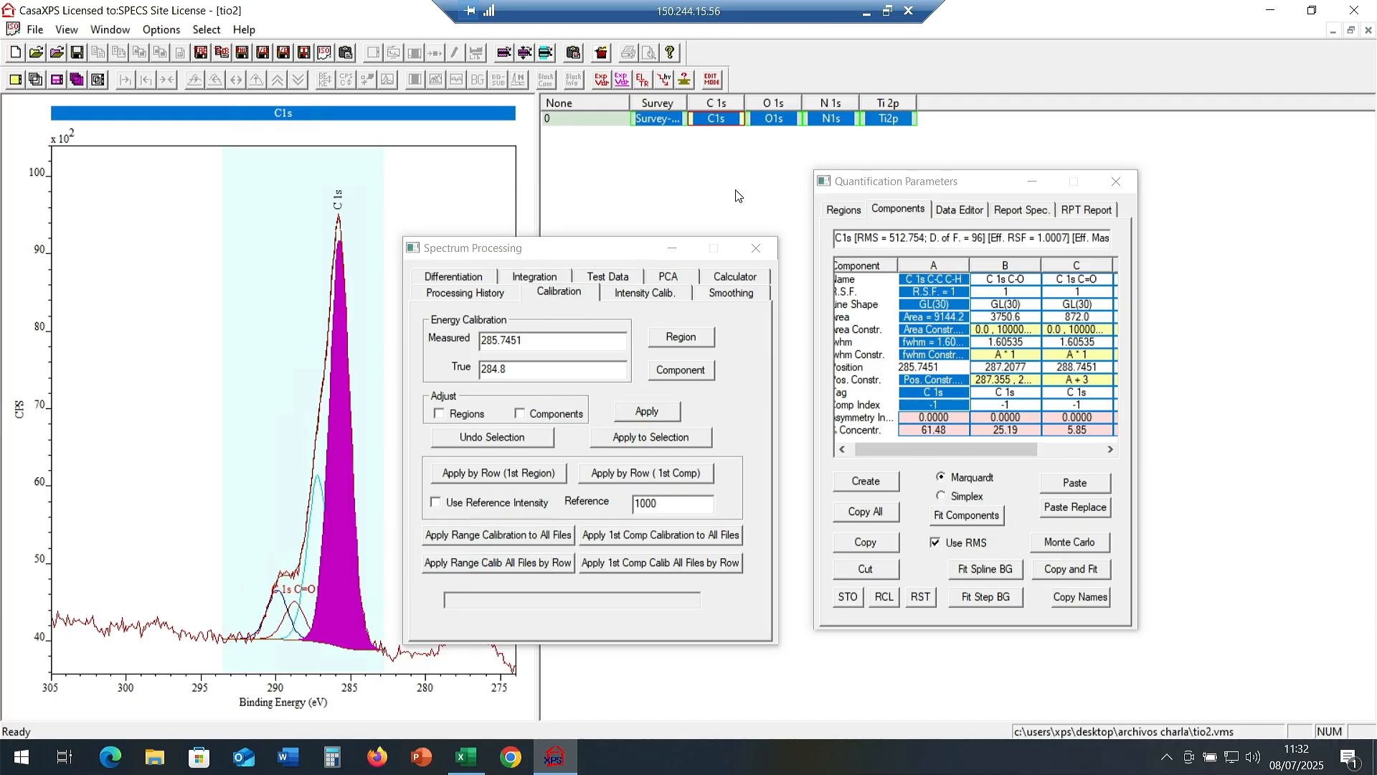
left_click(440, 414)
left_click(520, 414)
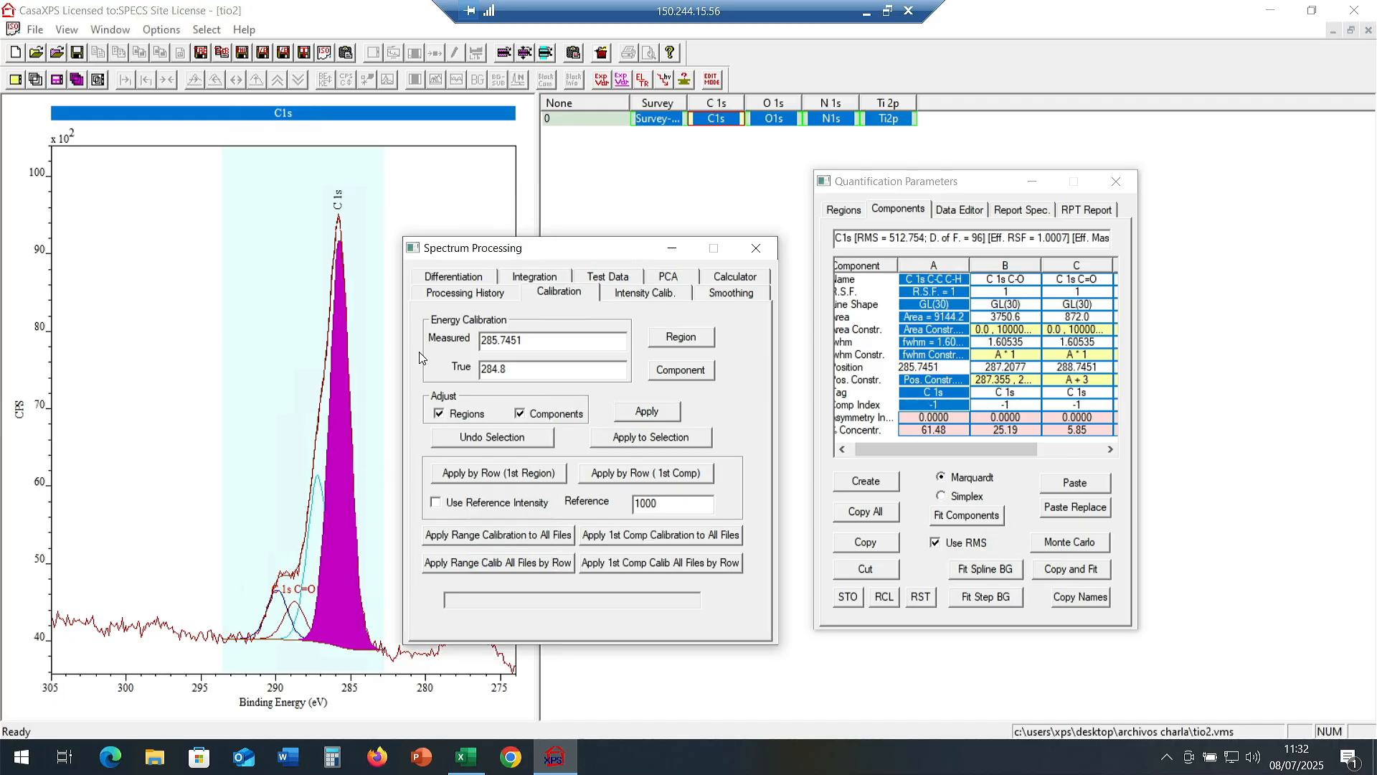
left_click(656, 437)
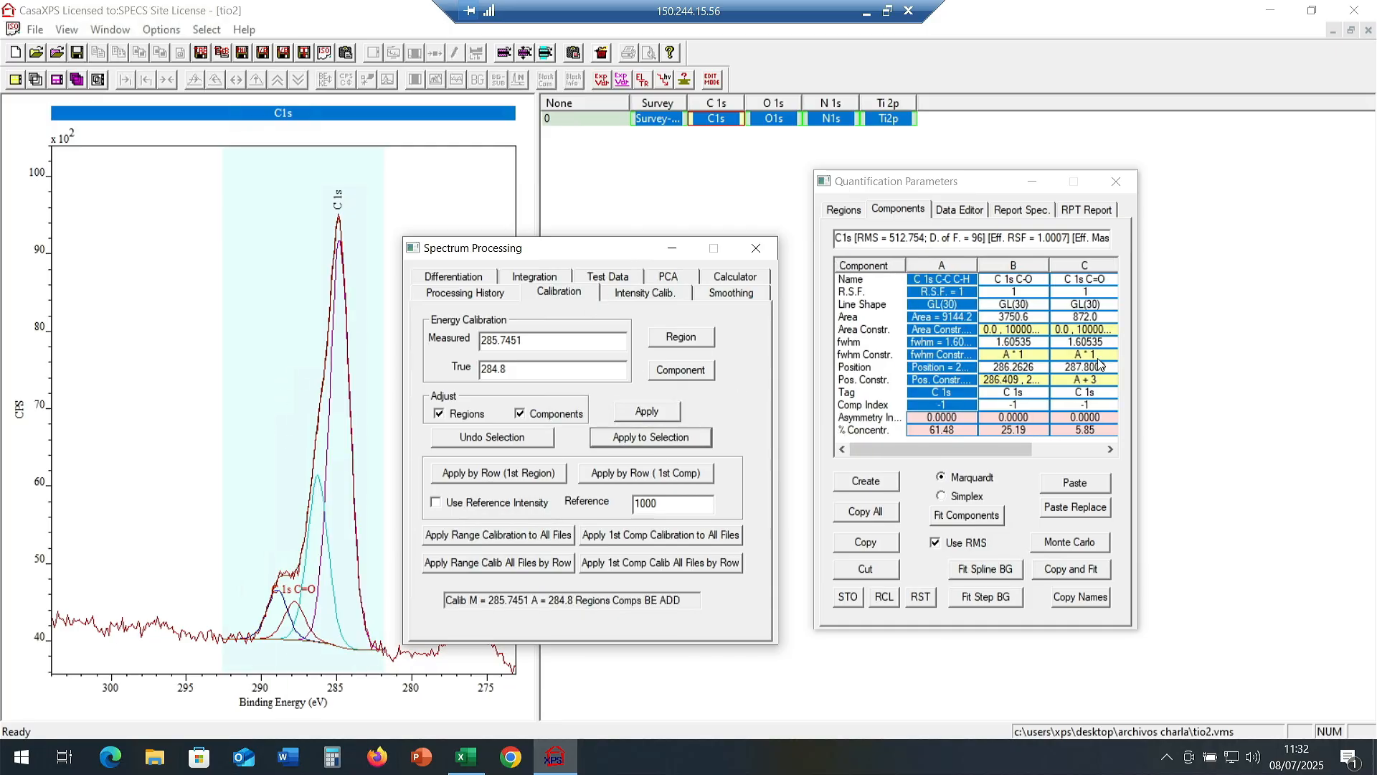
left_click(945, 366)
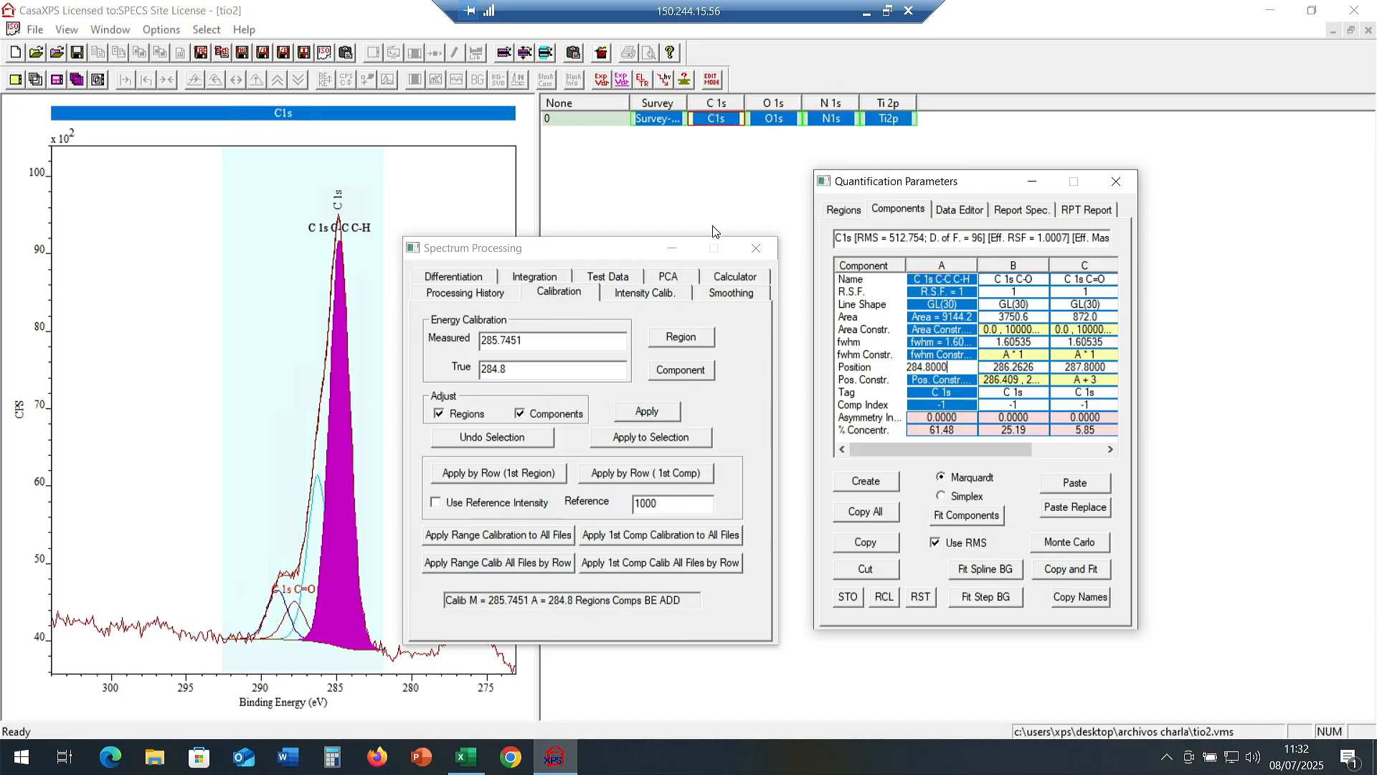
Check the calibration entry in the processing history of the Survey, C 1s, O 1s, N 1s and Ti 2p spectra, and close the dialog.
left_click_drag(932, 181, 1116, 180)
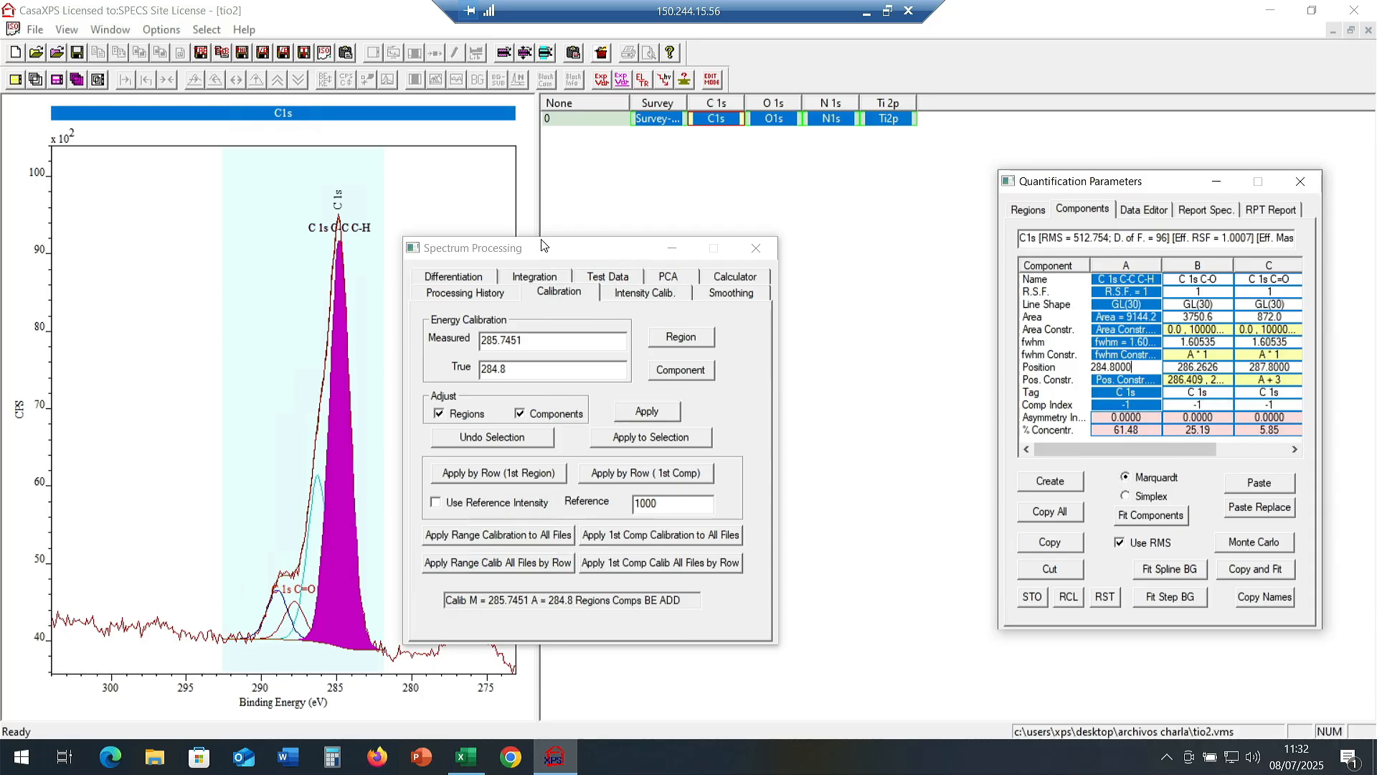
left_click_drag(542, 247, 817, 204)
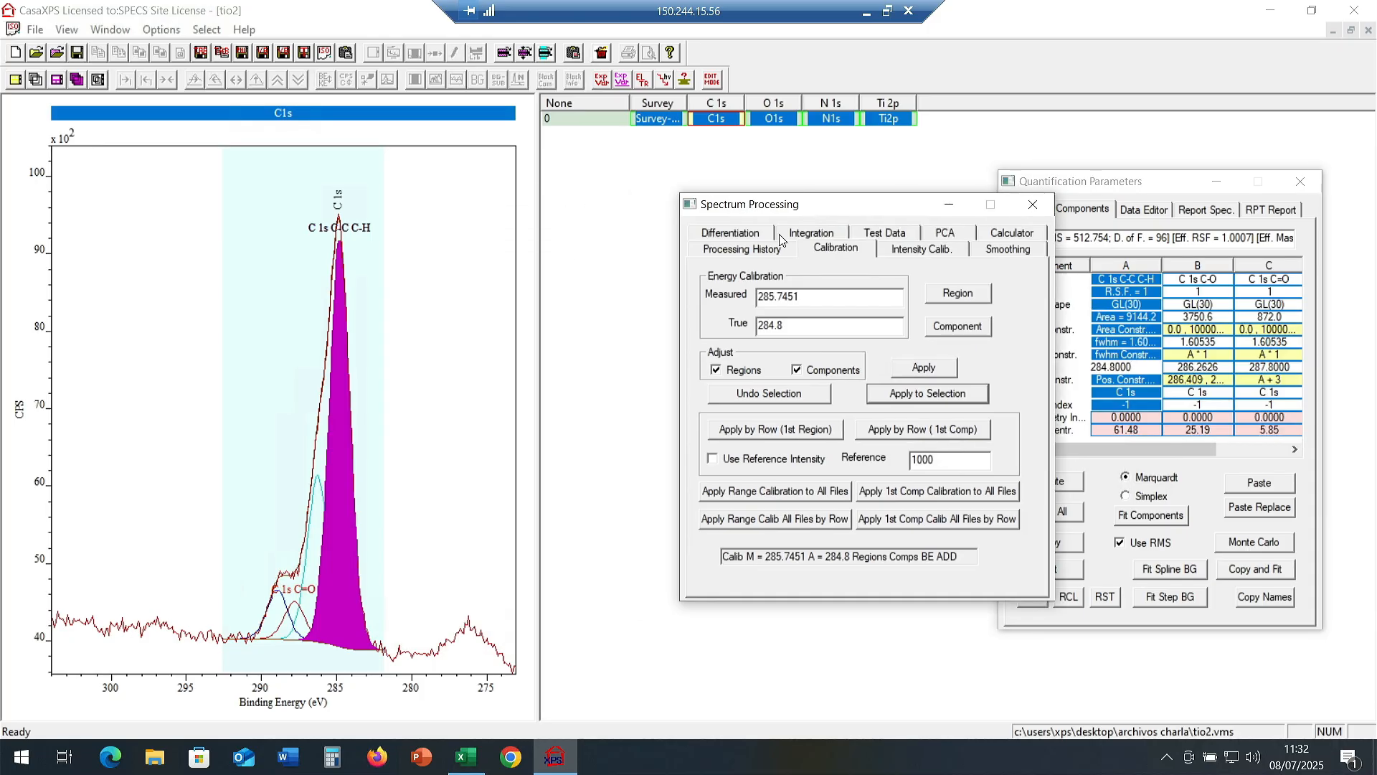
left_click(742, 251)
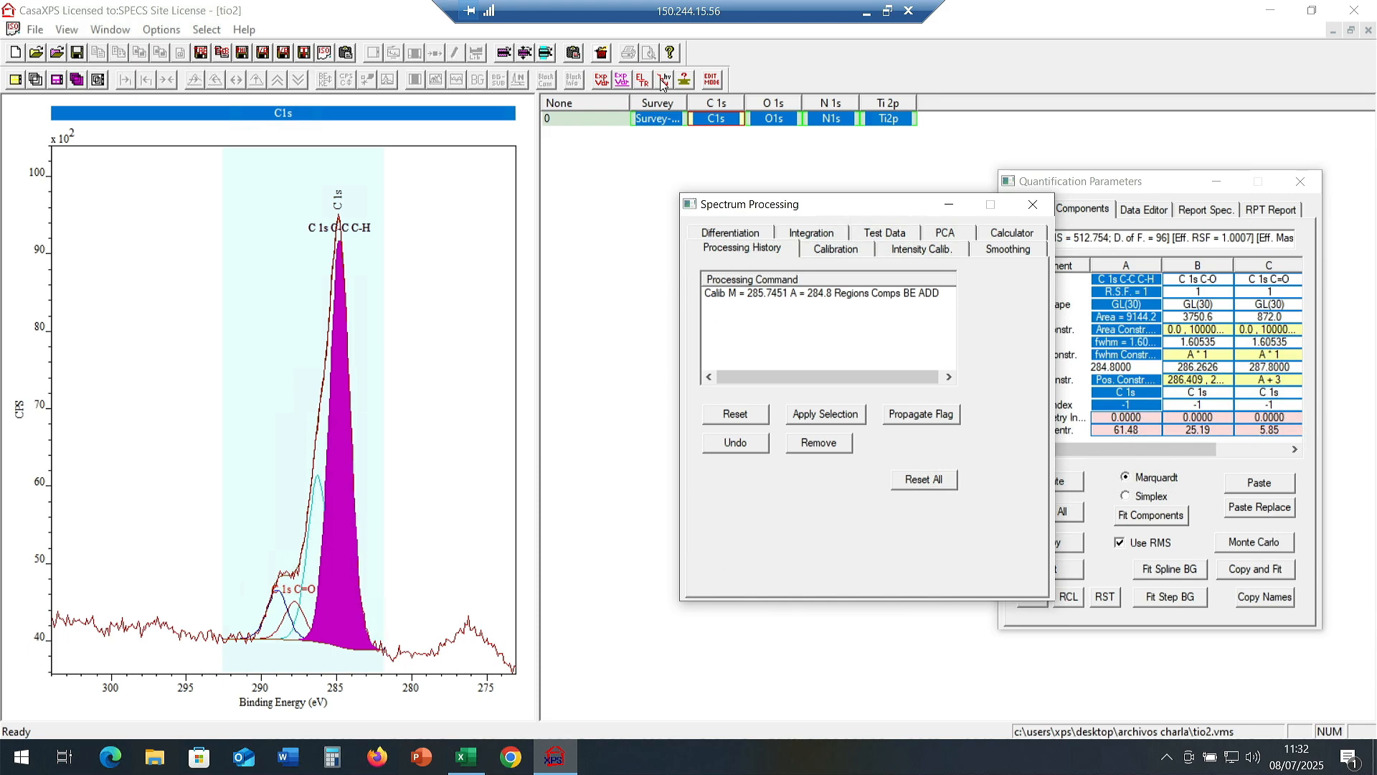
left_click(654, 120)
left_click(716, 118)
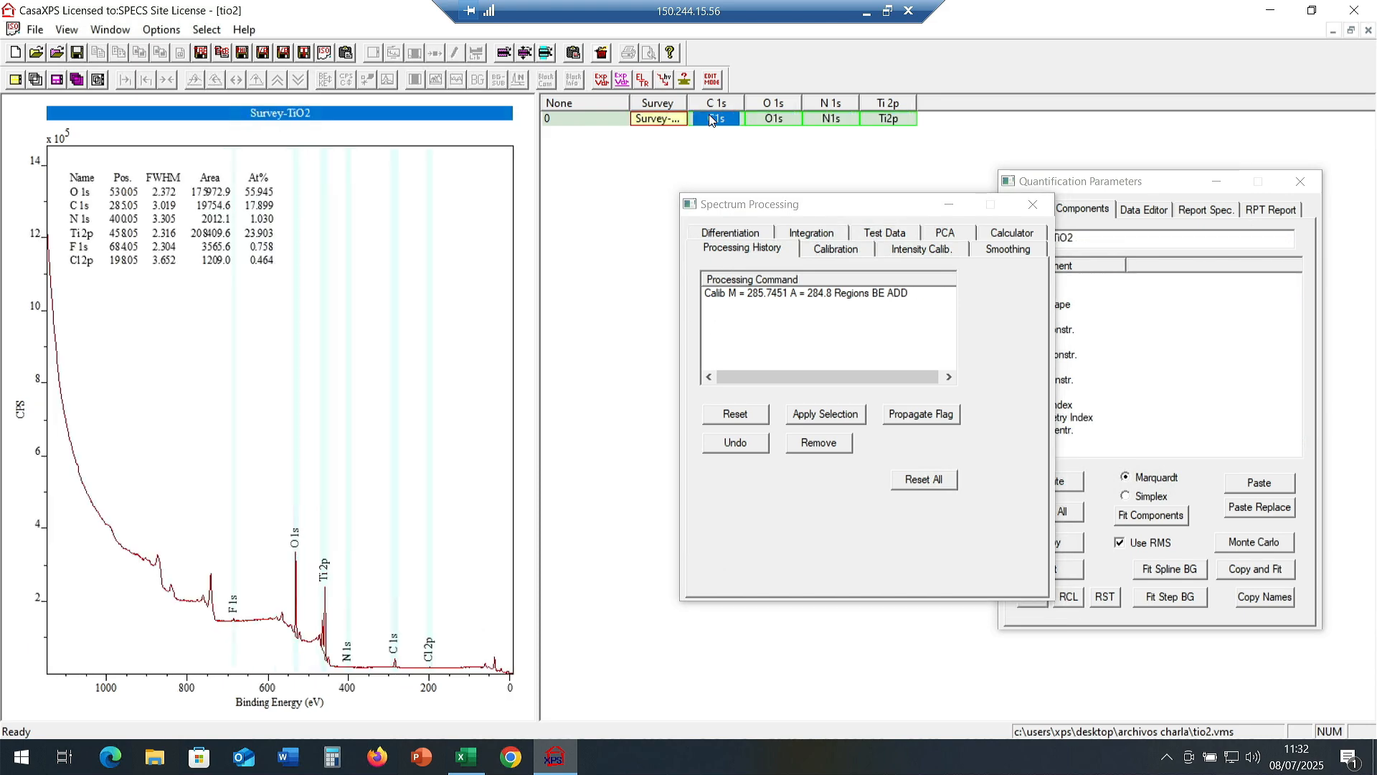
left_click(782, 122)
left_click(834, 123)
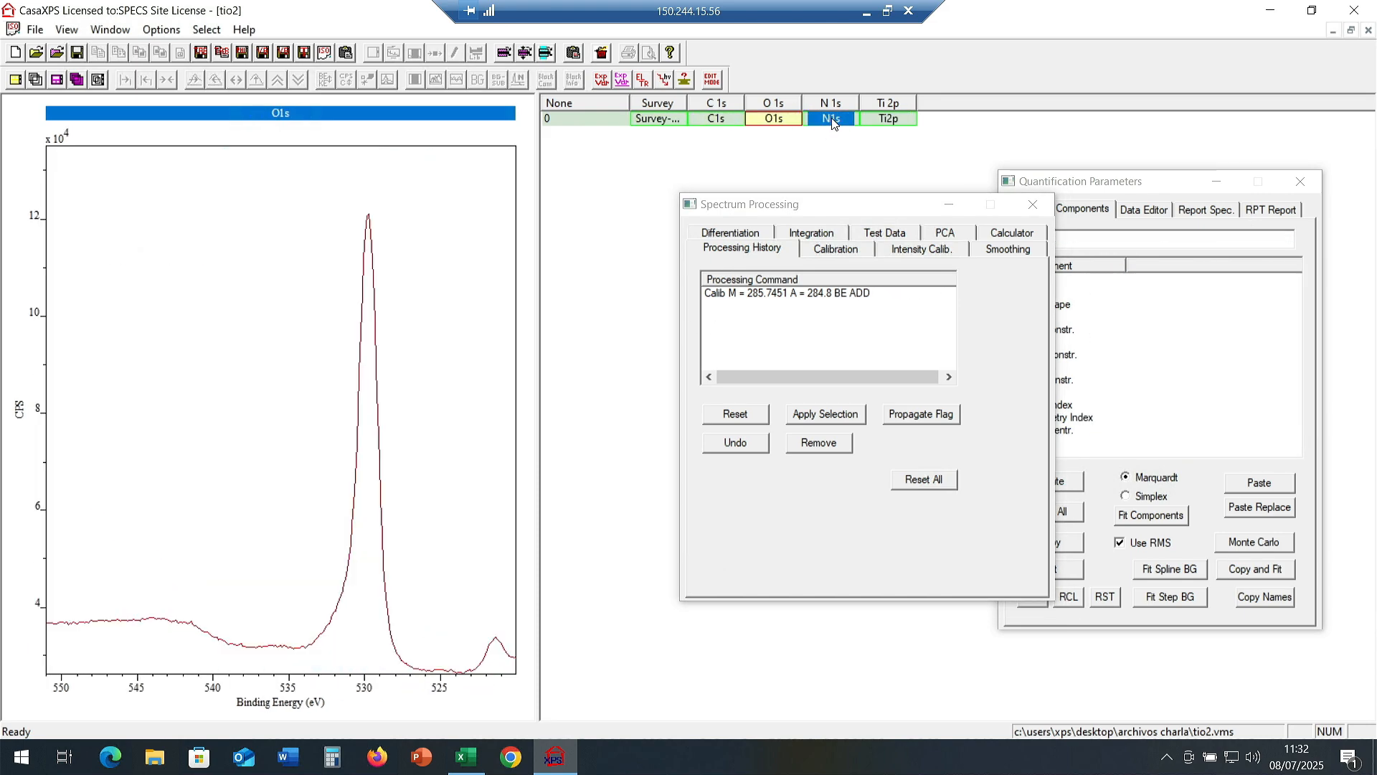
left_click(882, 120)
left_click(657, 118)
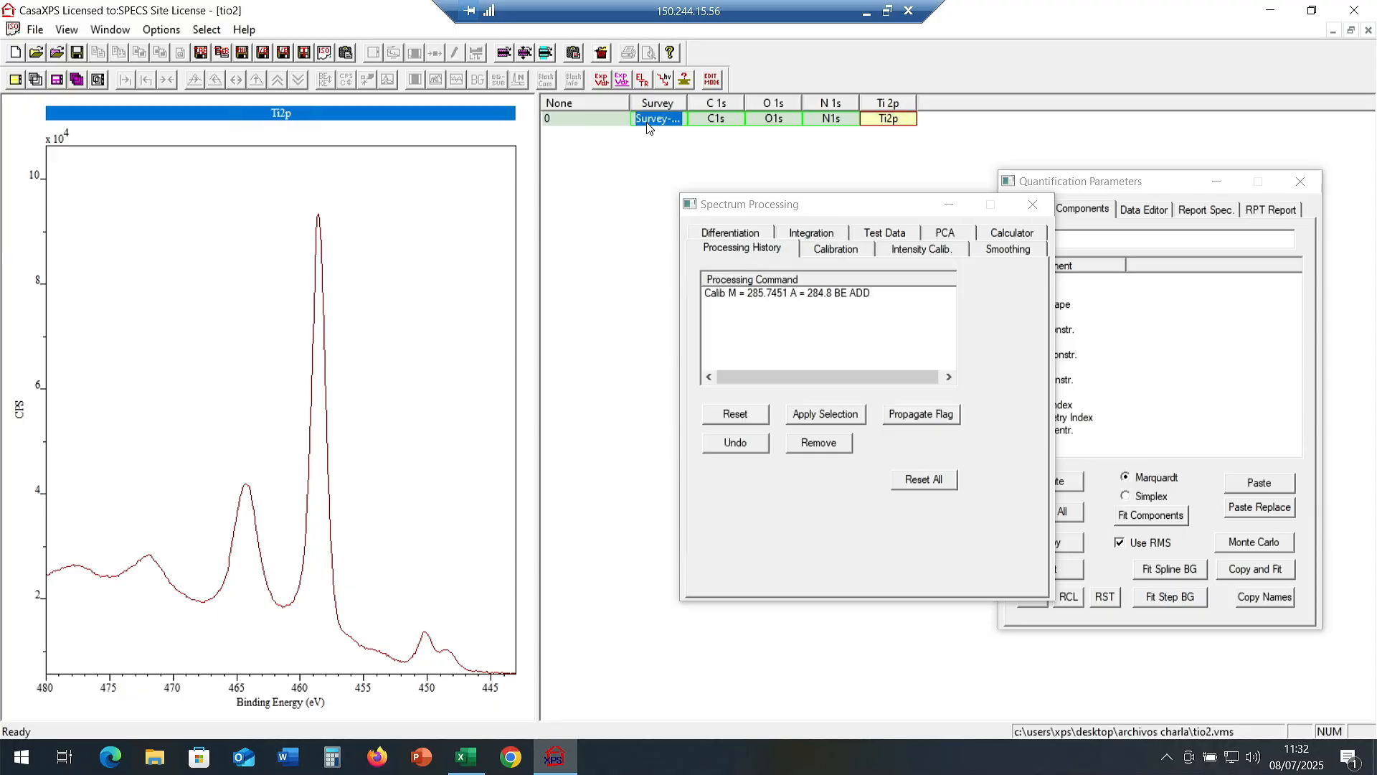
left_click(716, 118)
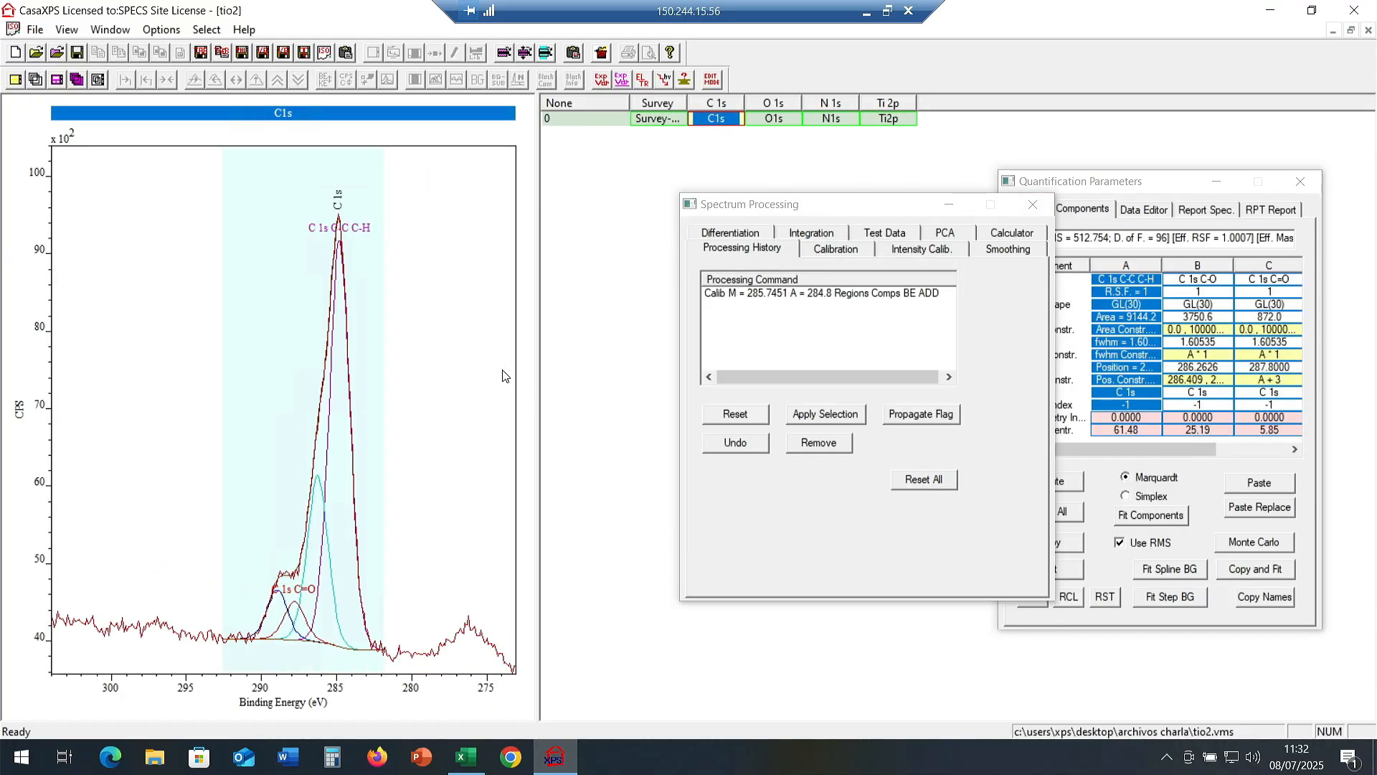
left_click(1042, 206)
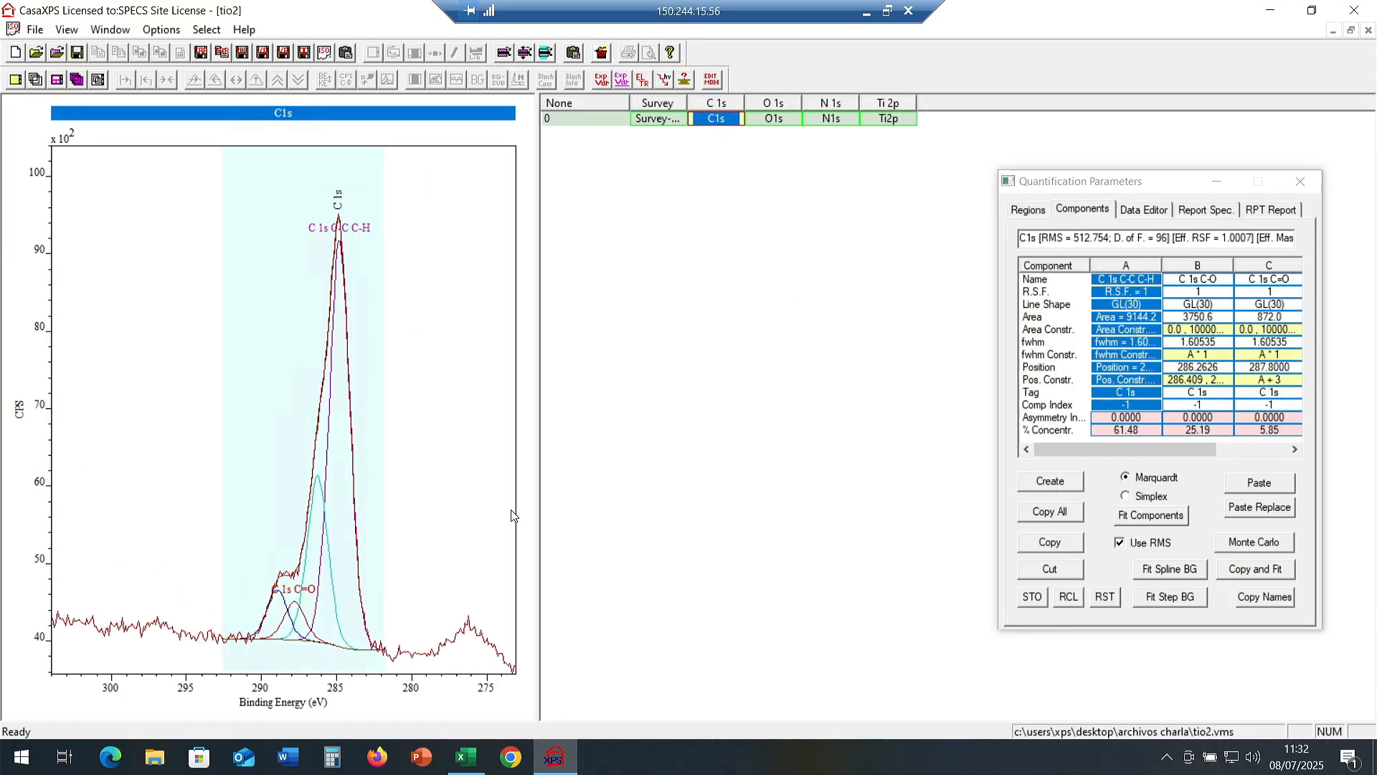
Create a Shirley background region on the O 1s spectrum and narrow both of its limits to the main peak.
left_click(772, 120)
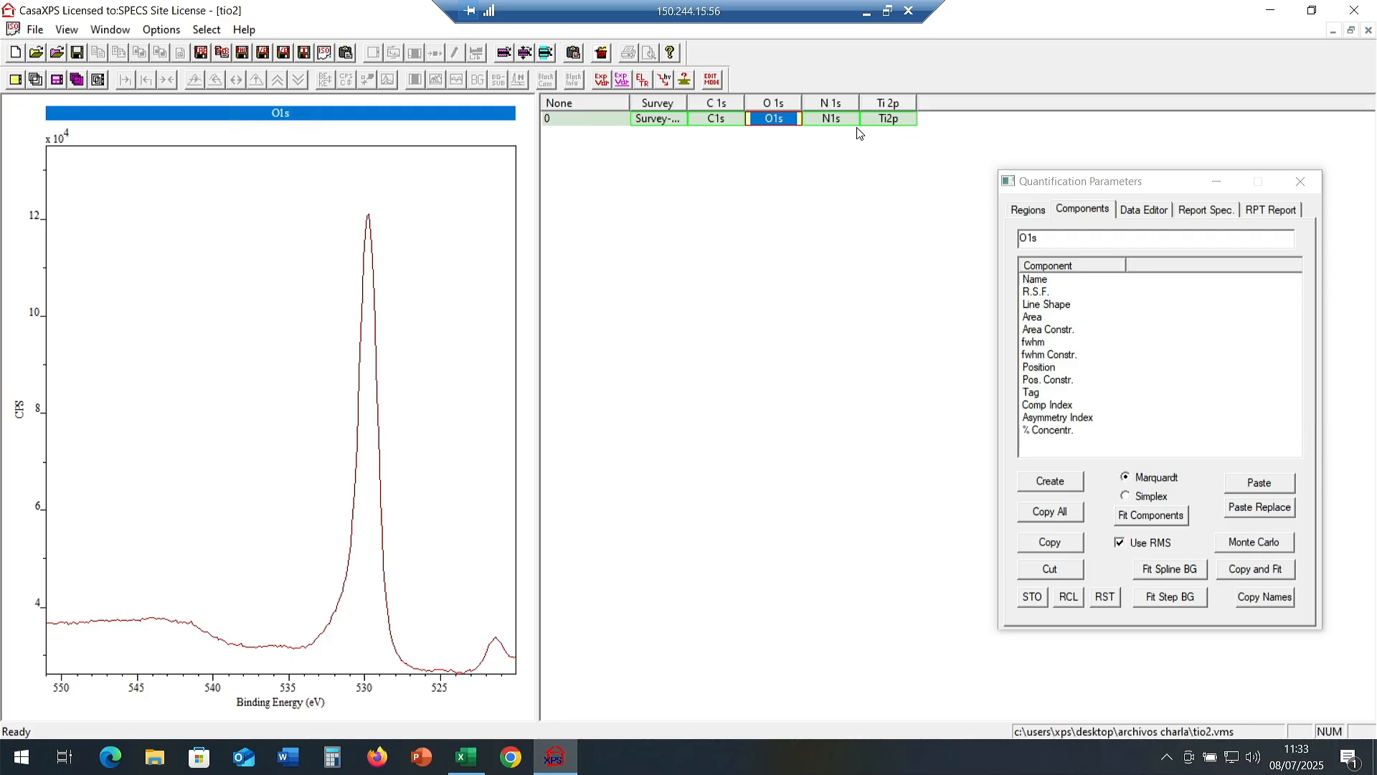
left_click_drag(1122, 186, 864, 157)
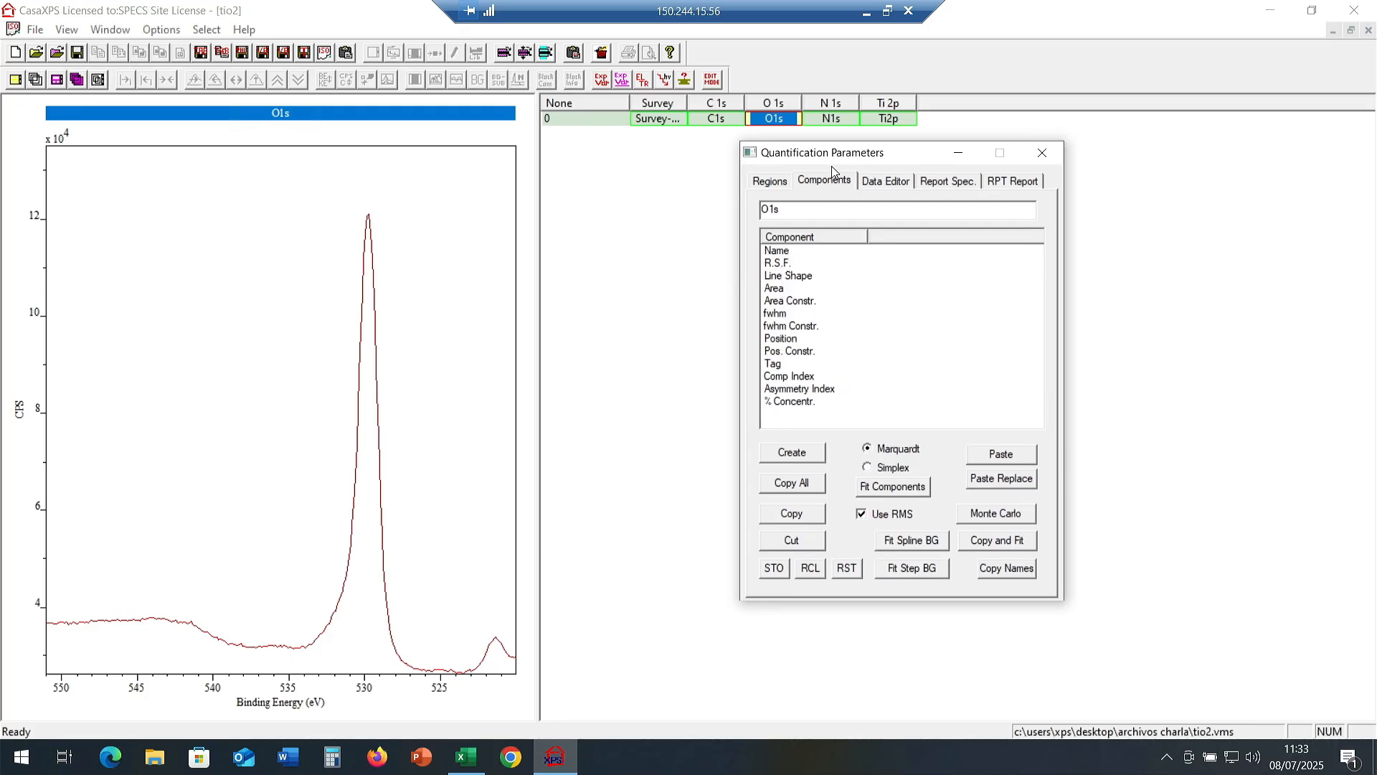
left_click(764, 183)
left_click(778, 493)
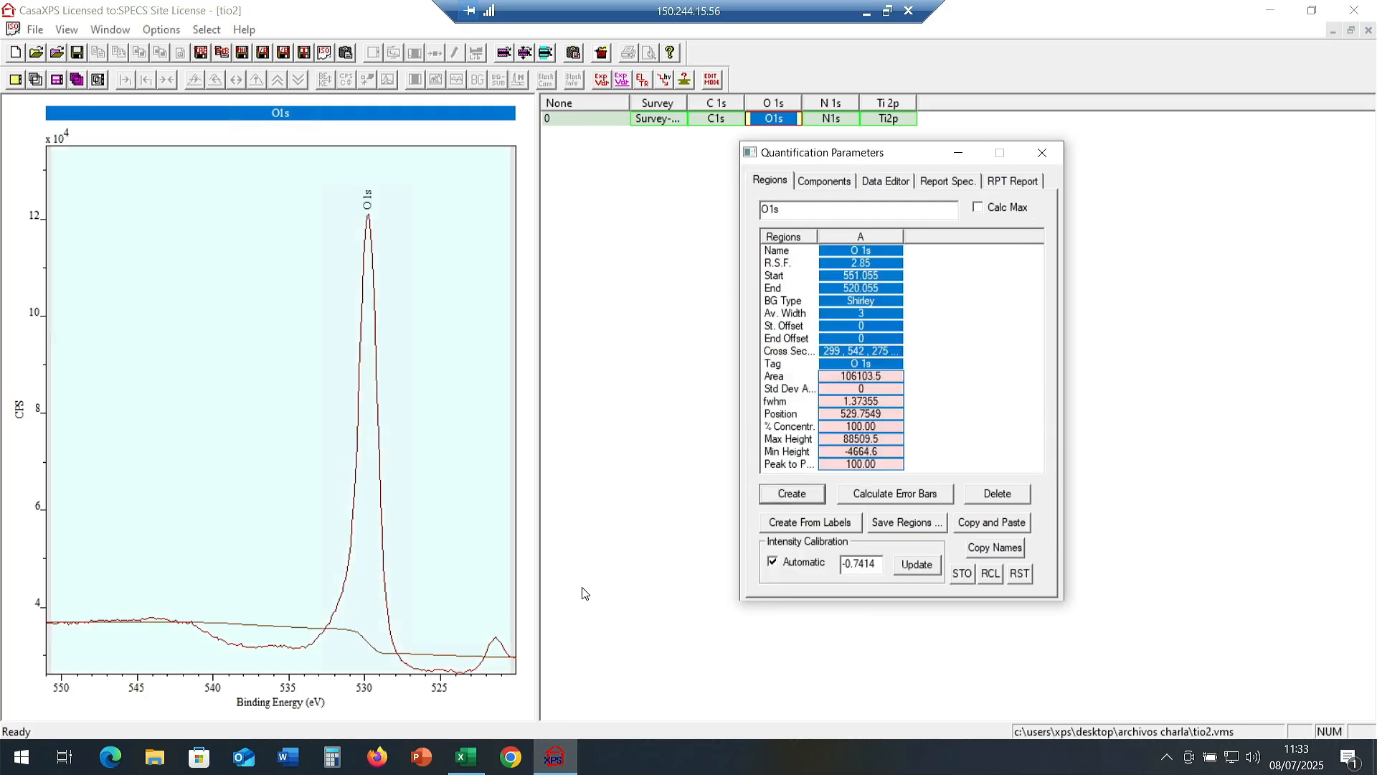
left_click_drag(42, 493, 302, 523)
left_click_drag(515, 497, 424, 560)
Create a Shirley background region on the N 1s spectrum spanning about 404.9 to 394.8 eV.
left_click(825, 120)
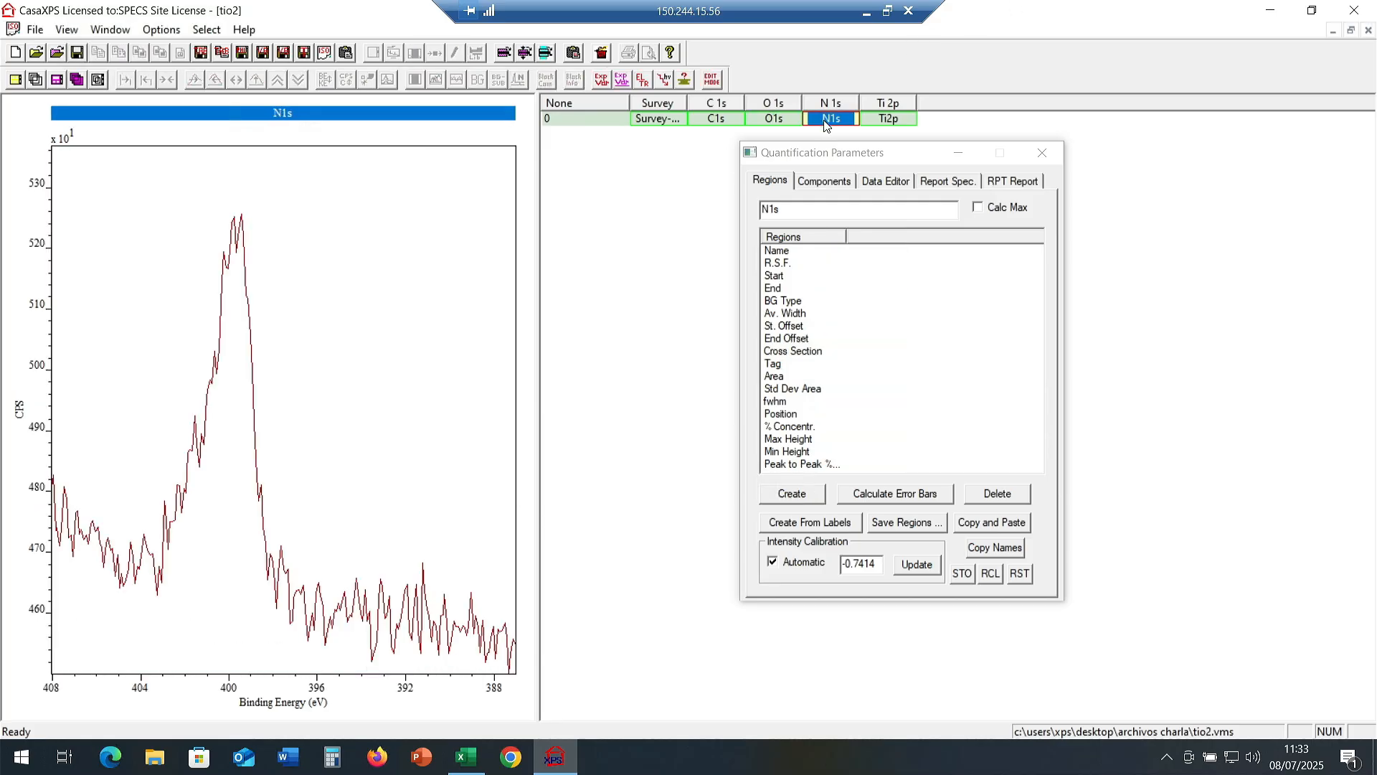
left_click(792, 494)
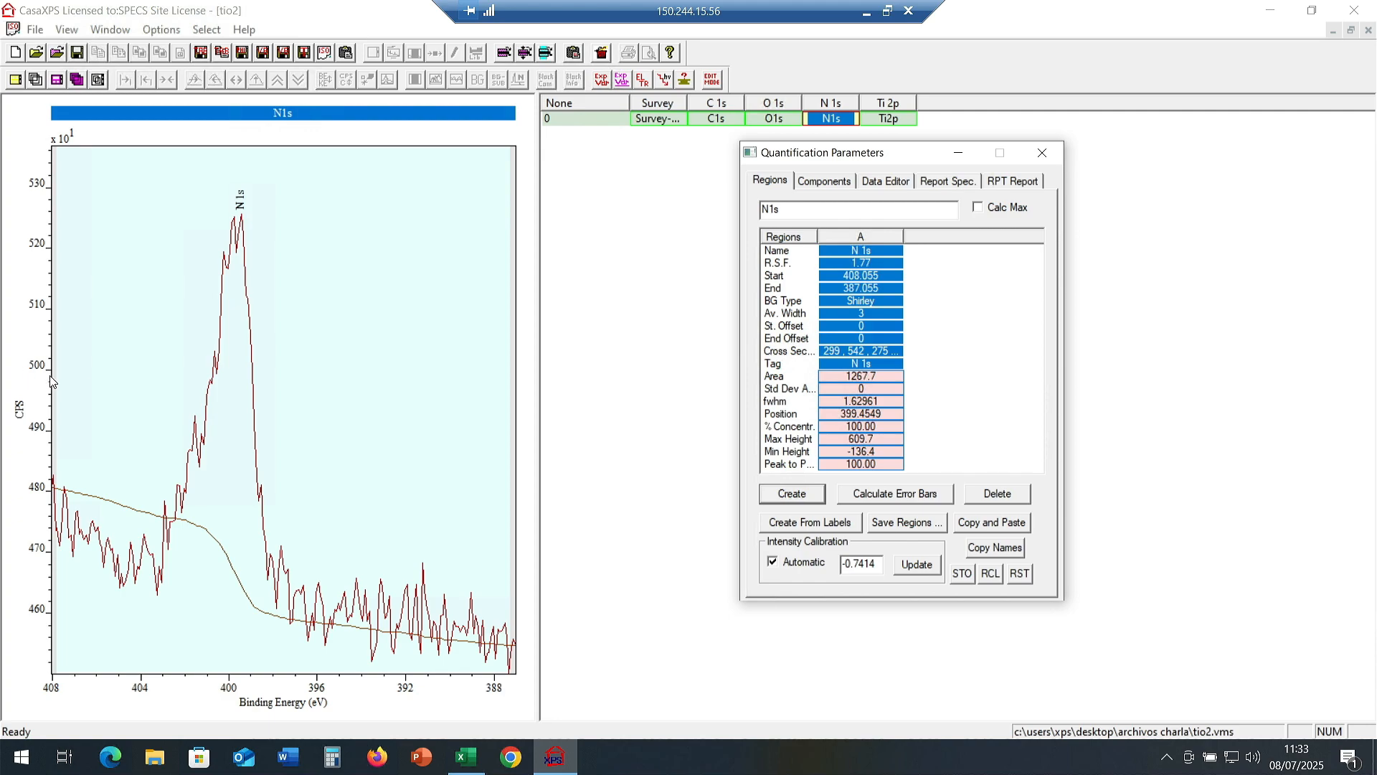
left_click_drag(51, 380, 125, 409)
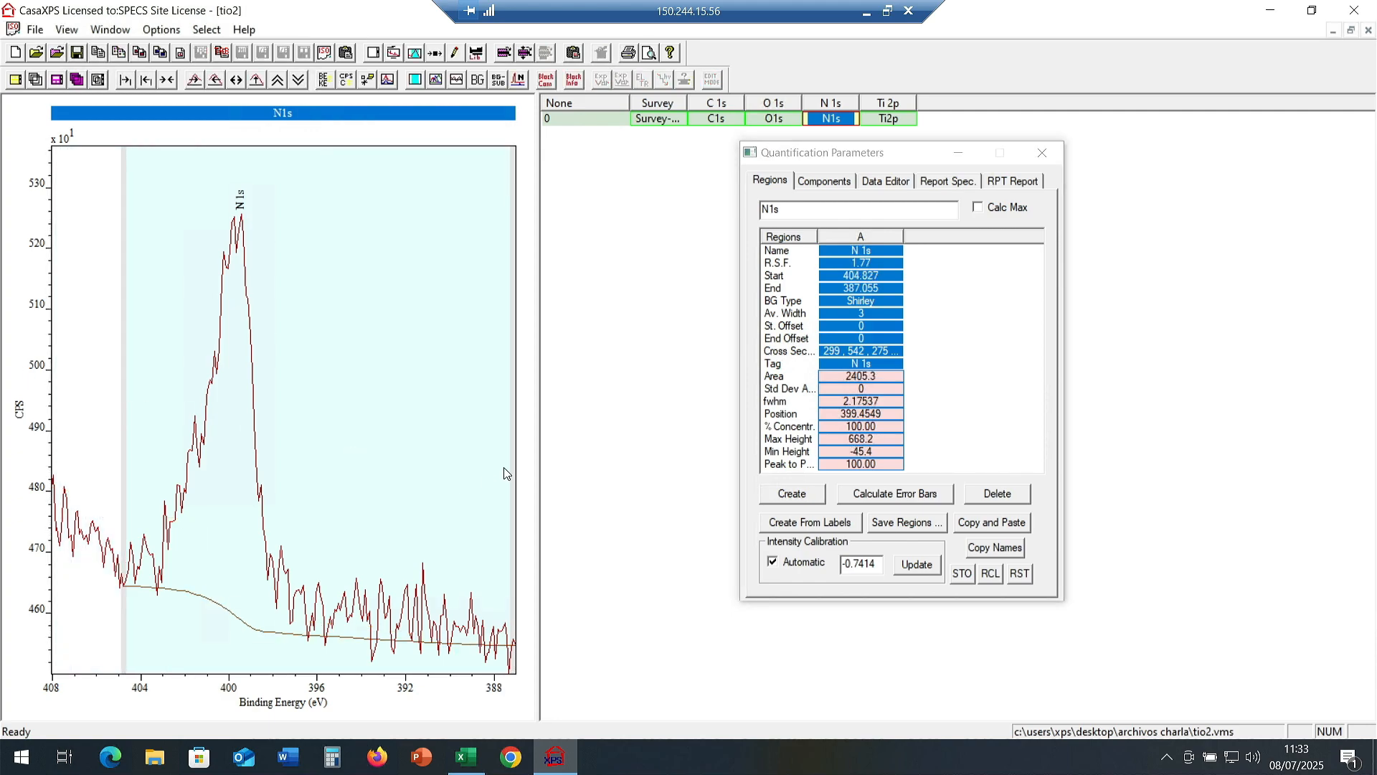
left_click_drag(487, 498, 342, 479)
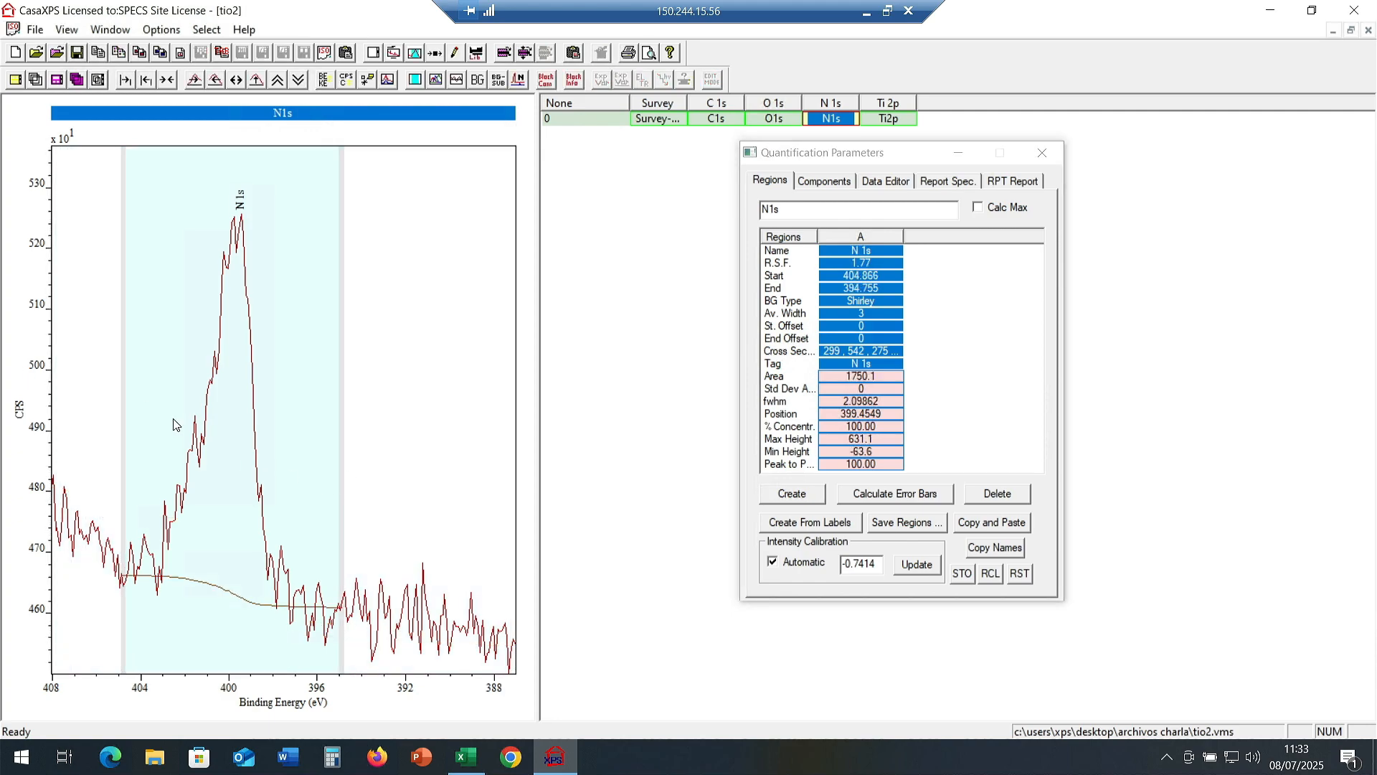
left_click(122, 419)
Set the average width of the N 1s region's background to 5.
left_click(845, 315)
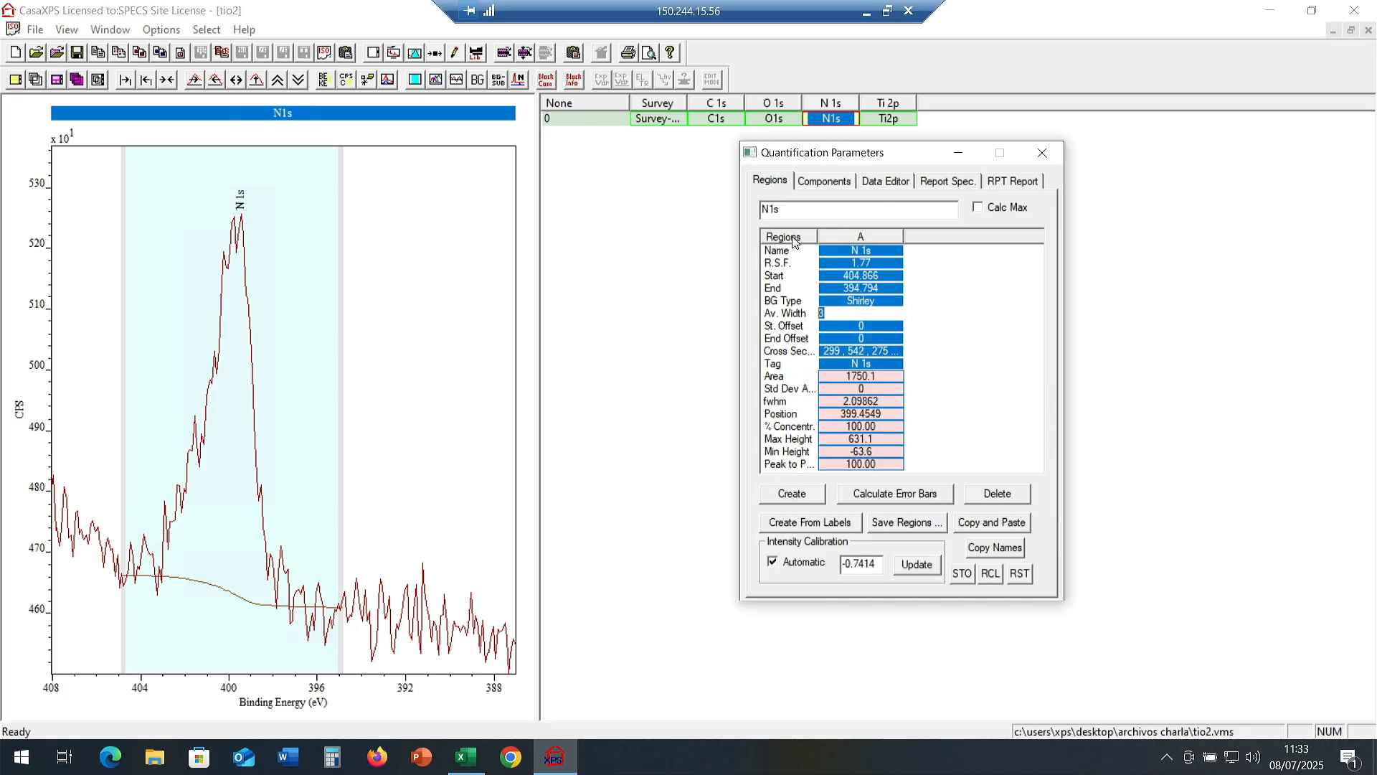
type("5")
key("Return")
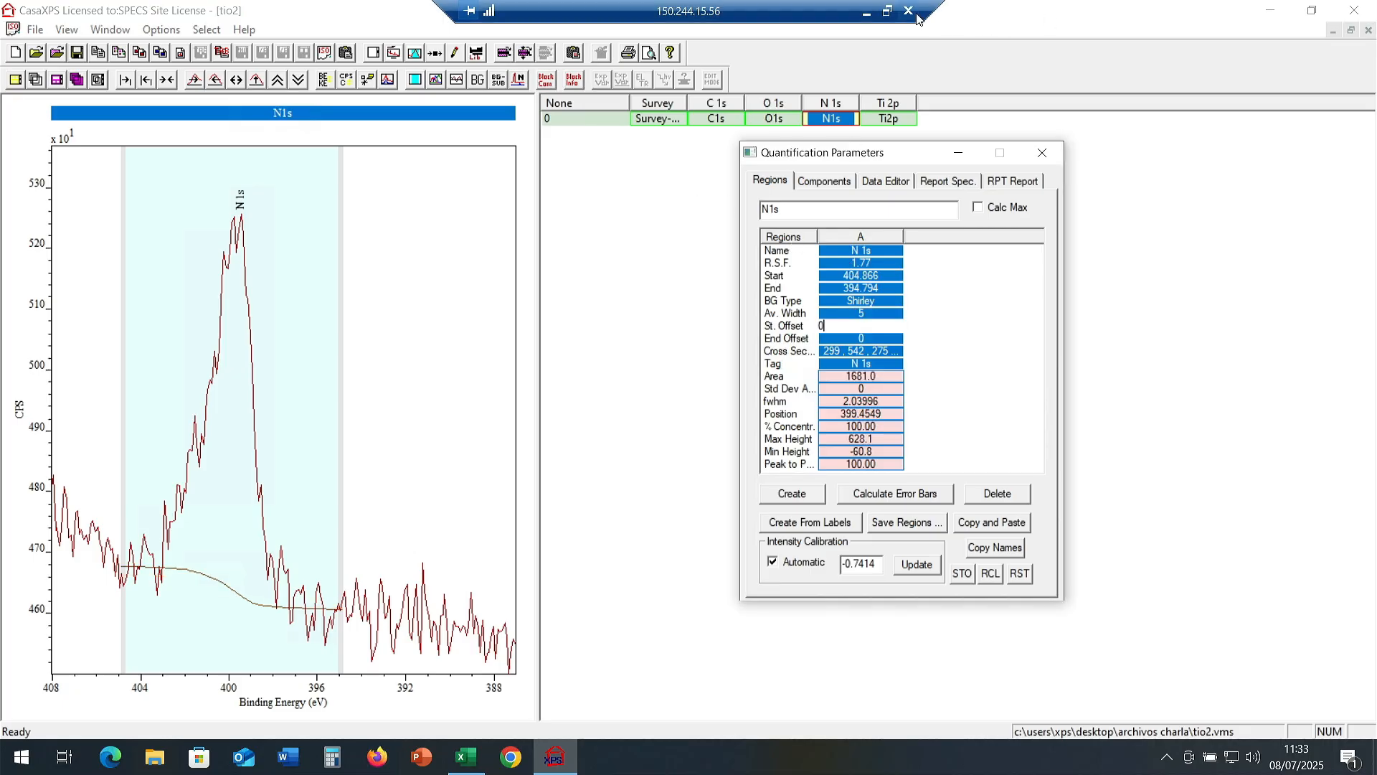
Create a Shirley background region on the Ti 2p spectrum covering both main peaks, about 467.8 to 455.9 eV.
left_click(893, 120)
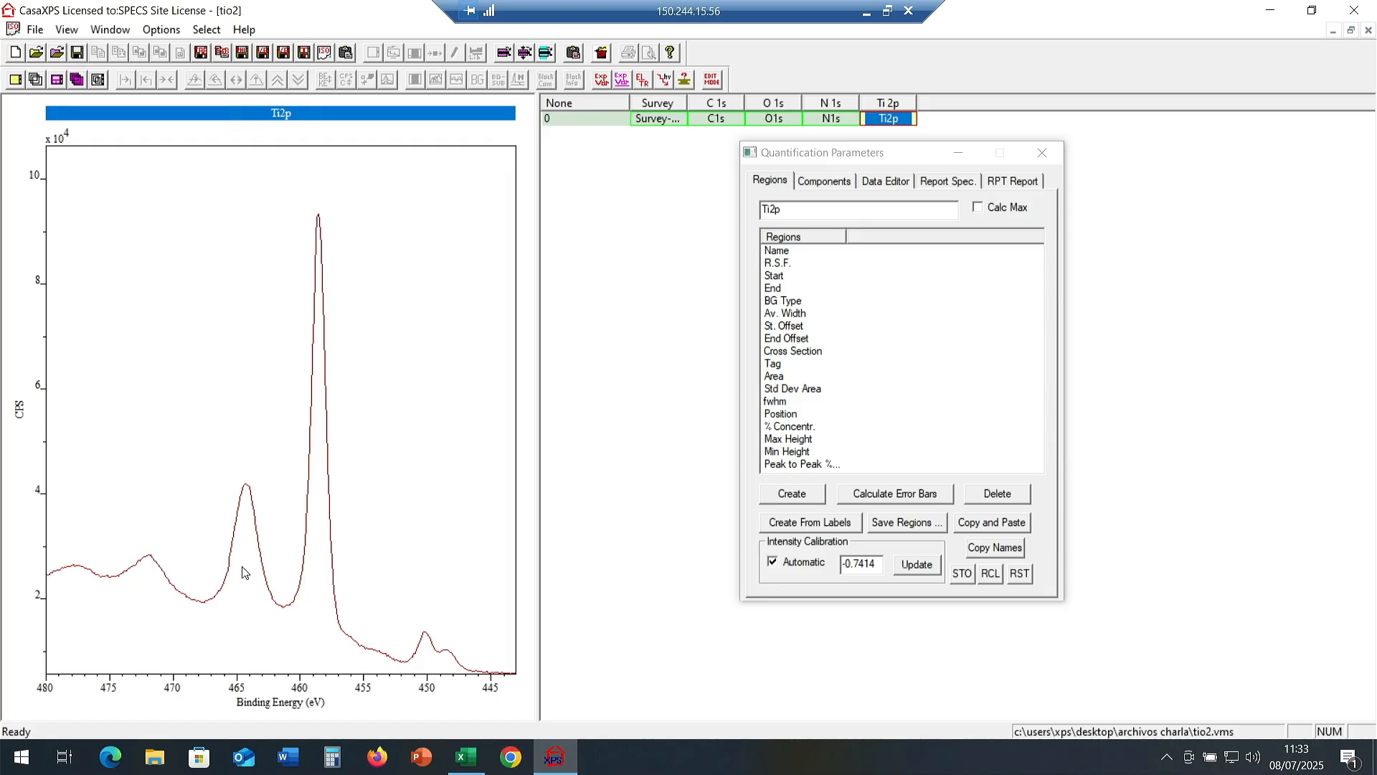
left_click(793, 495)
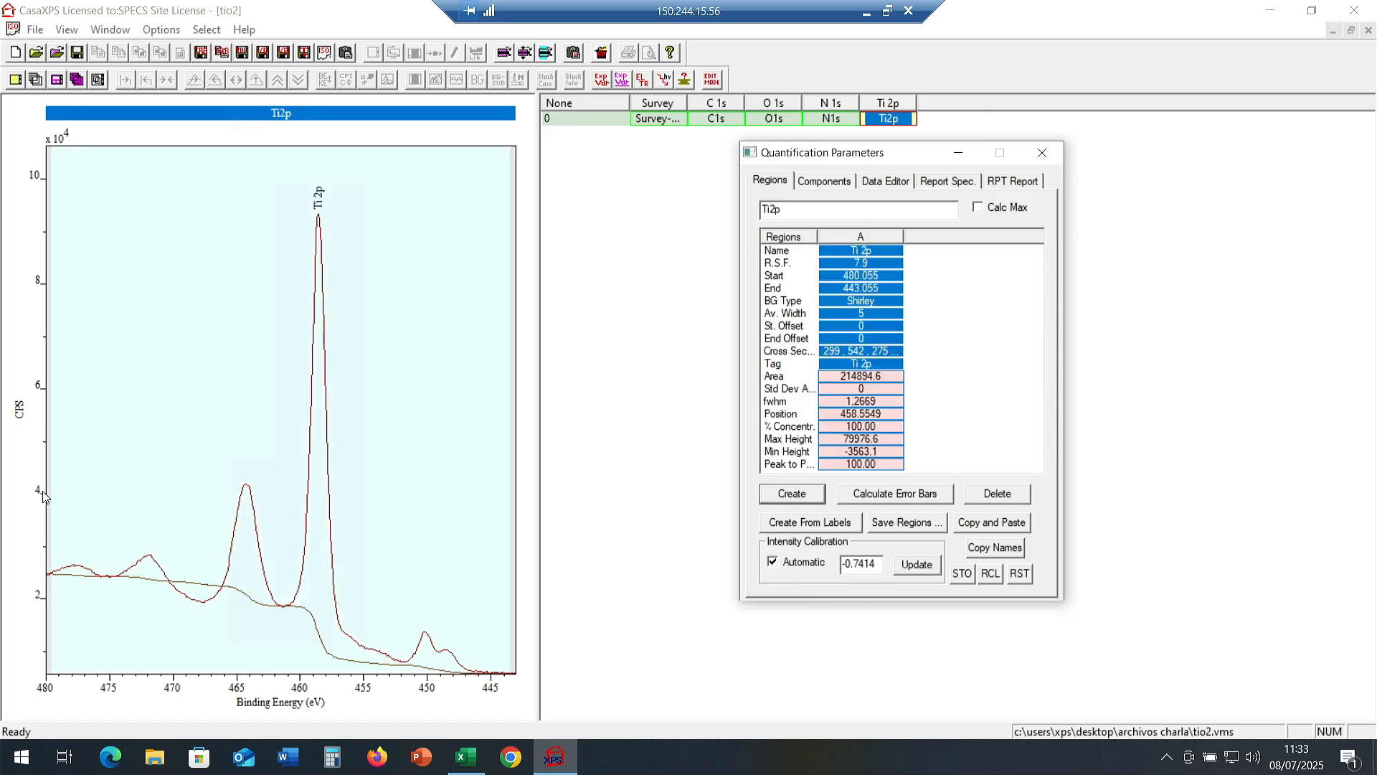
mouse_move(43, 495)
left_mouse_down()
mouse_move(226, 495)
mouse_move(200, 506)
left_mouse_up()
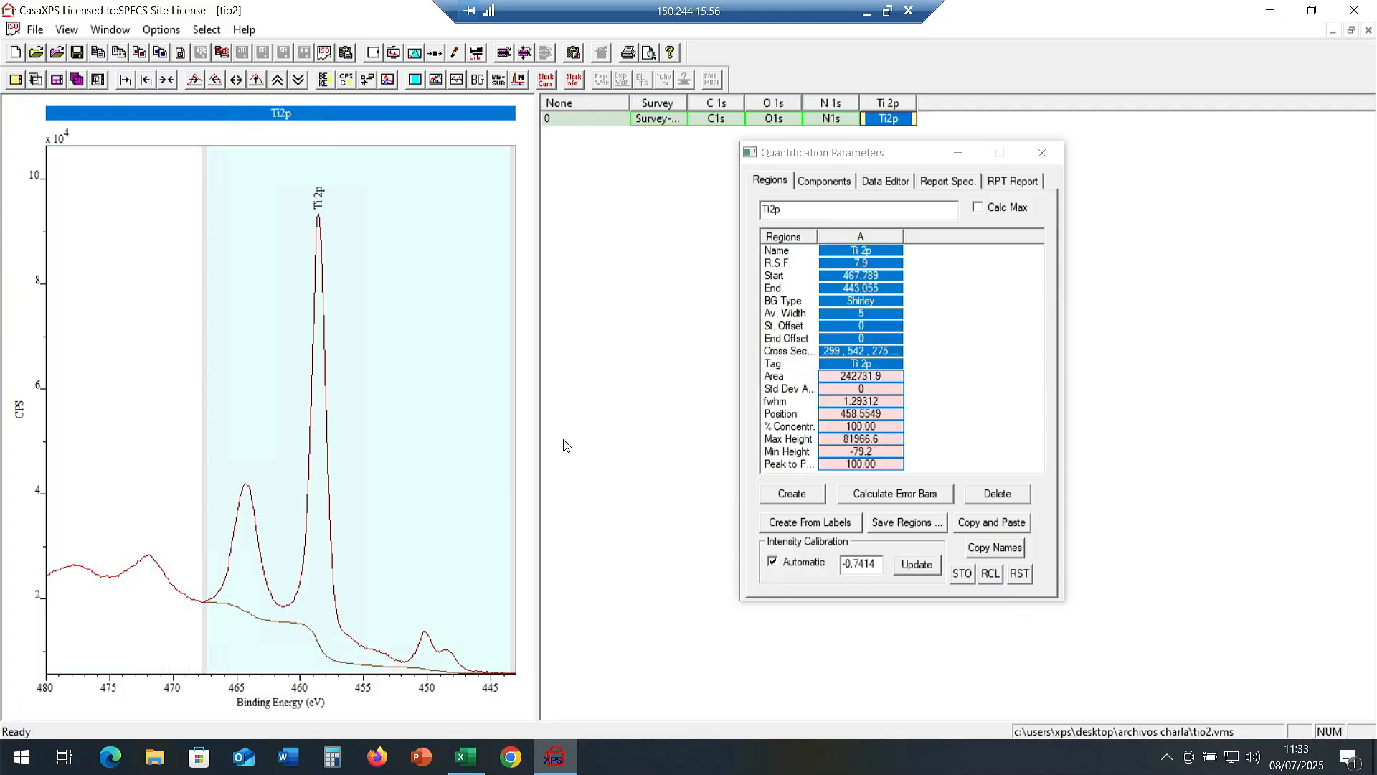
mouse_move(511, 488)
left_mouse_down()
mouse_move(446, 514)
mouse_move(329, 509)
mouse_move(352, 518)
left_mouse_up()
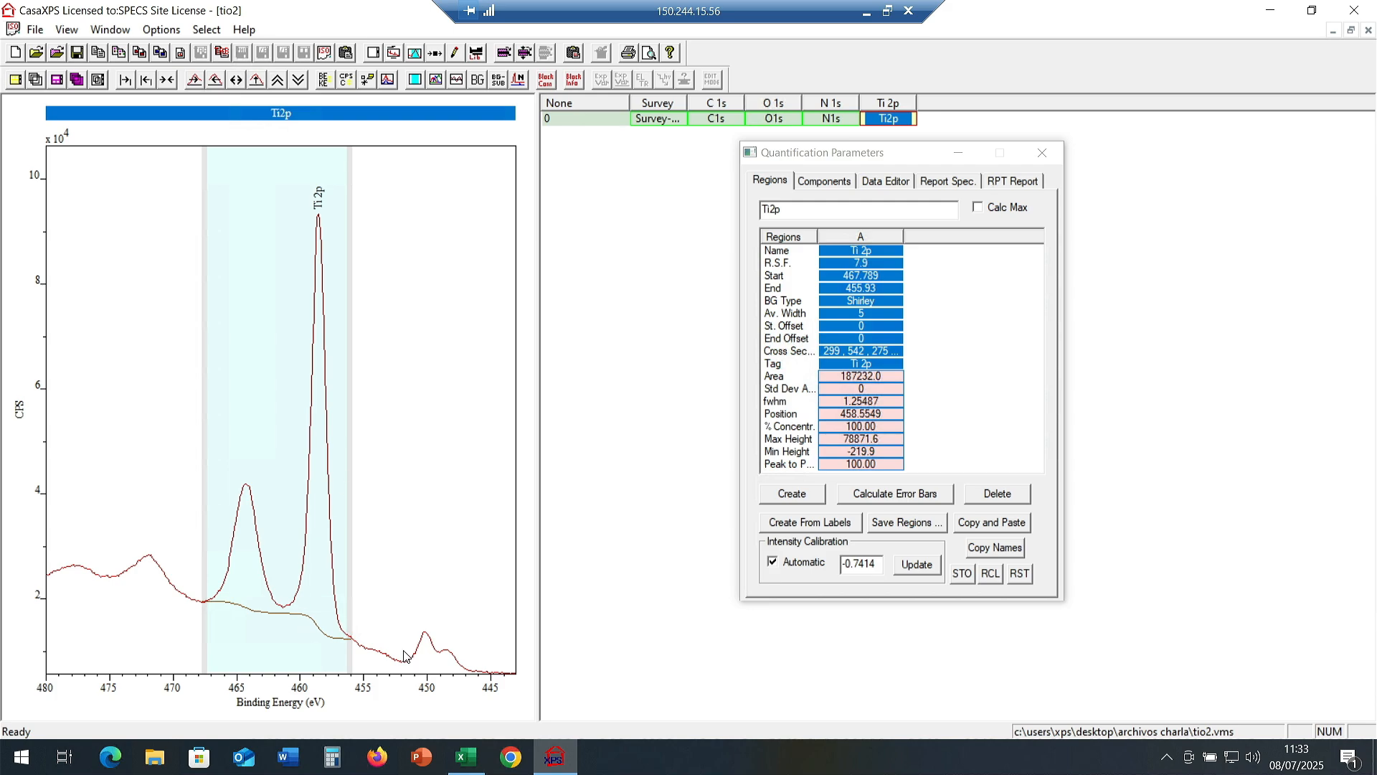
Try separate regions for the two main Ti 2p peaks, delete the second region and extend the first over both peaks again.
left_click(792, 495)
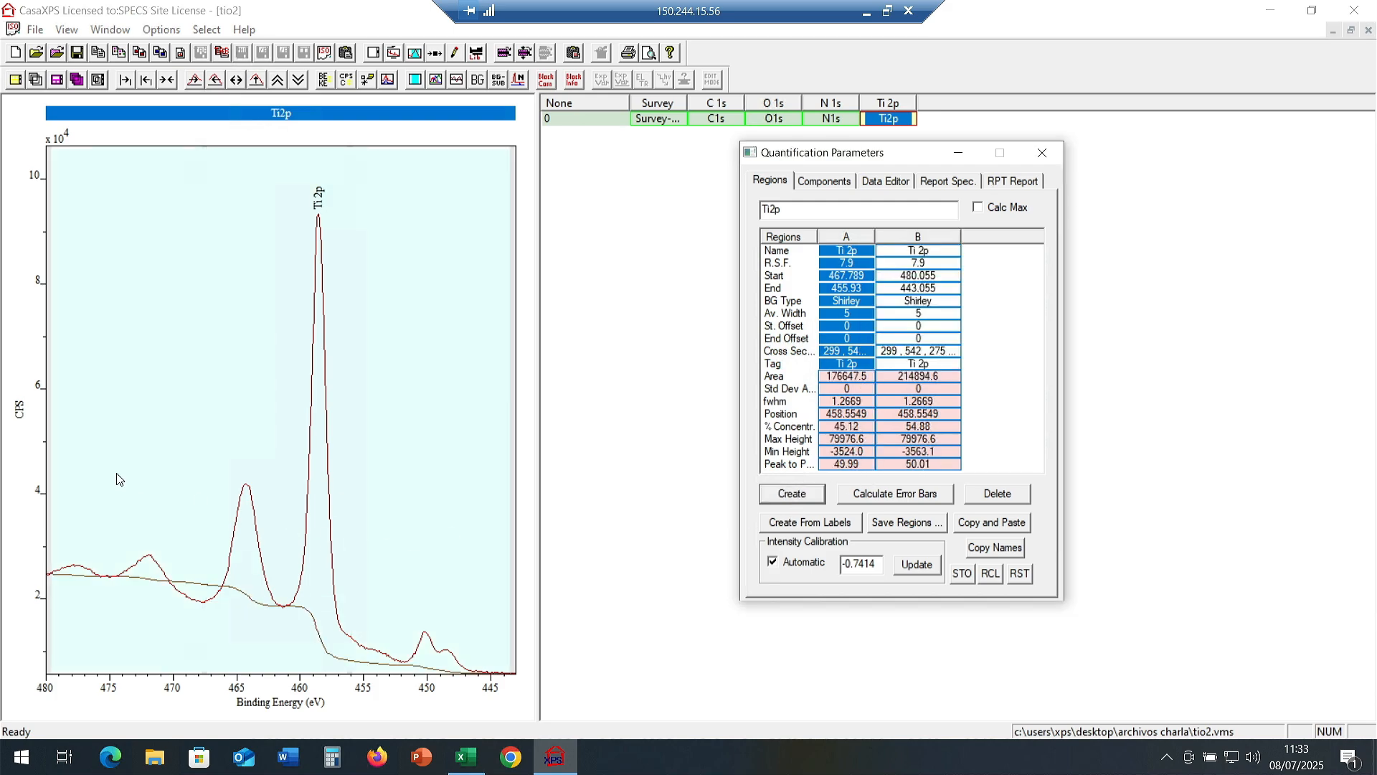
left_click_drag(96, 464, 277, 553)
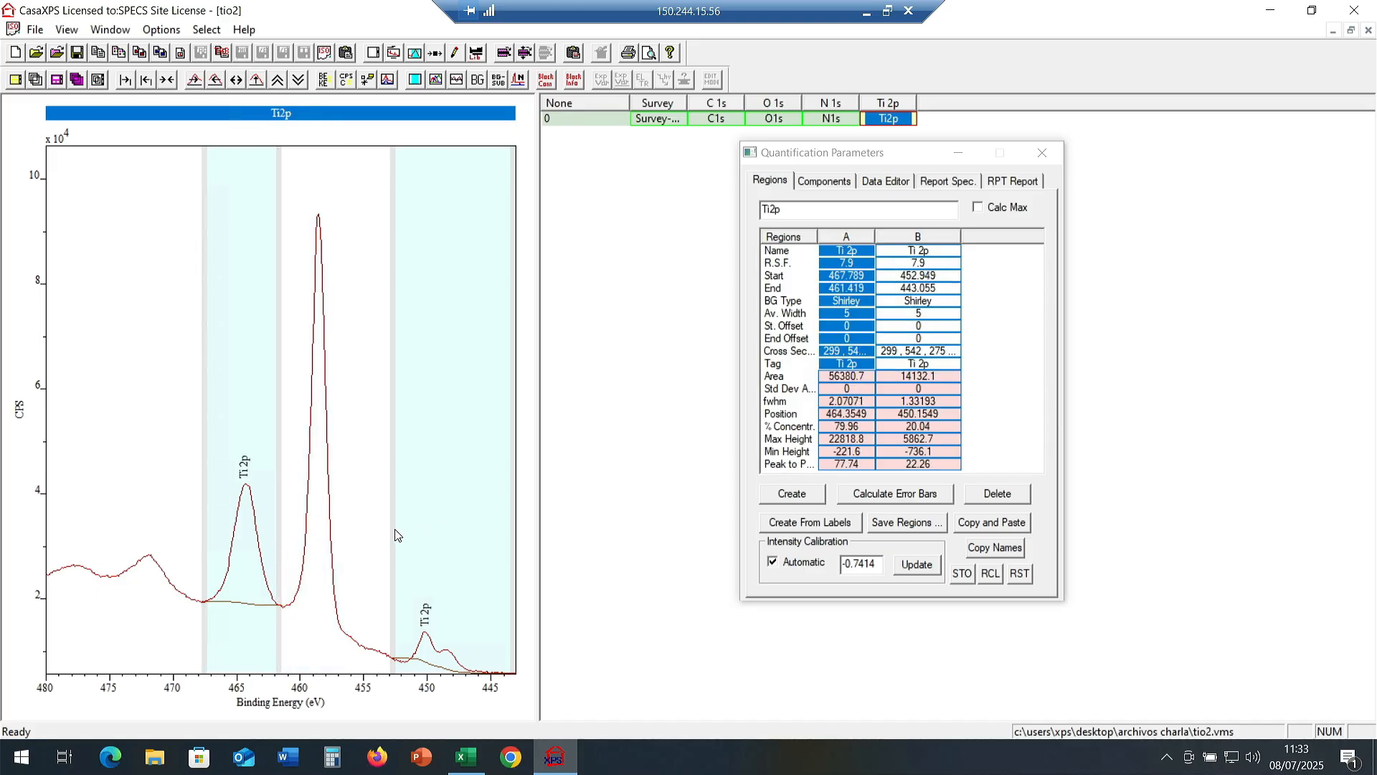
mouse_move(441, 513)
left_mouse_down()
mouse_move(314, 515)
mouse_move(398, 514)
mouse_move(355, 506)
left_mouse_up()
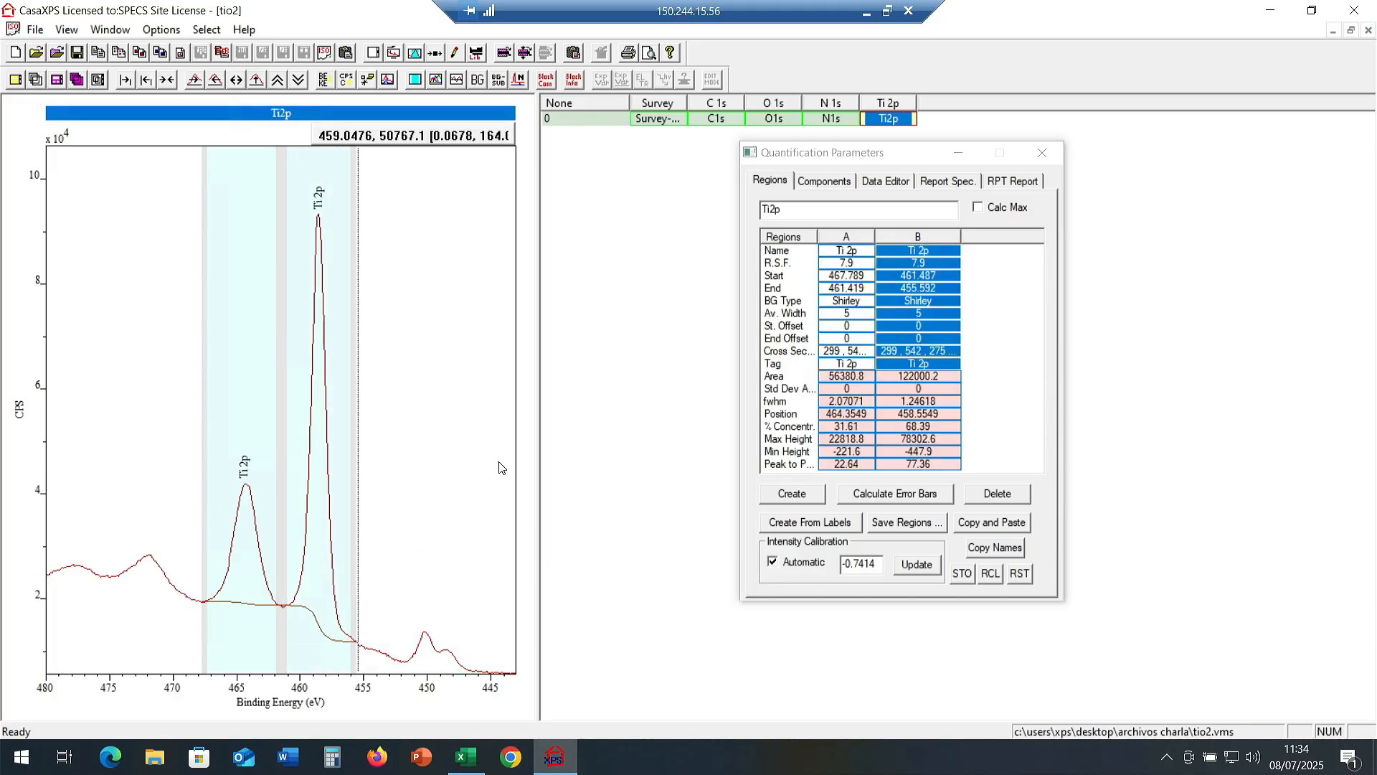
left_click(997, 495)
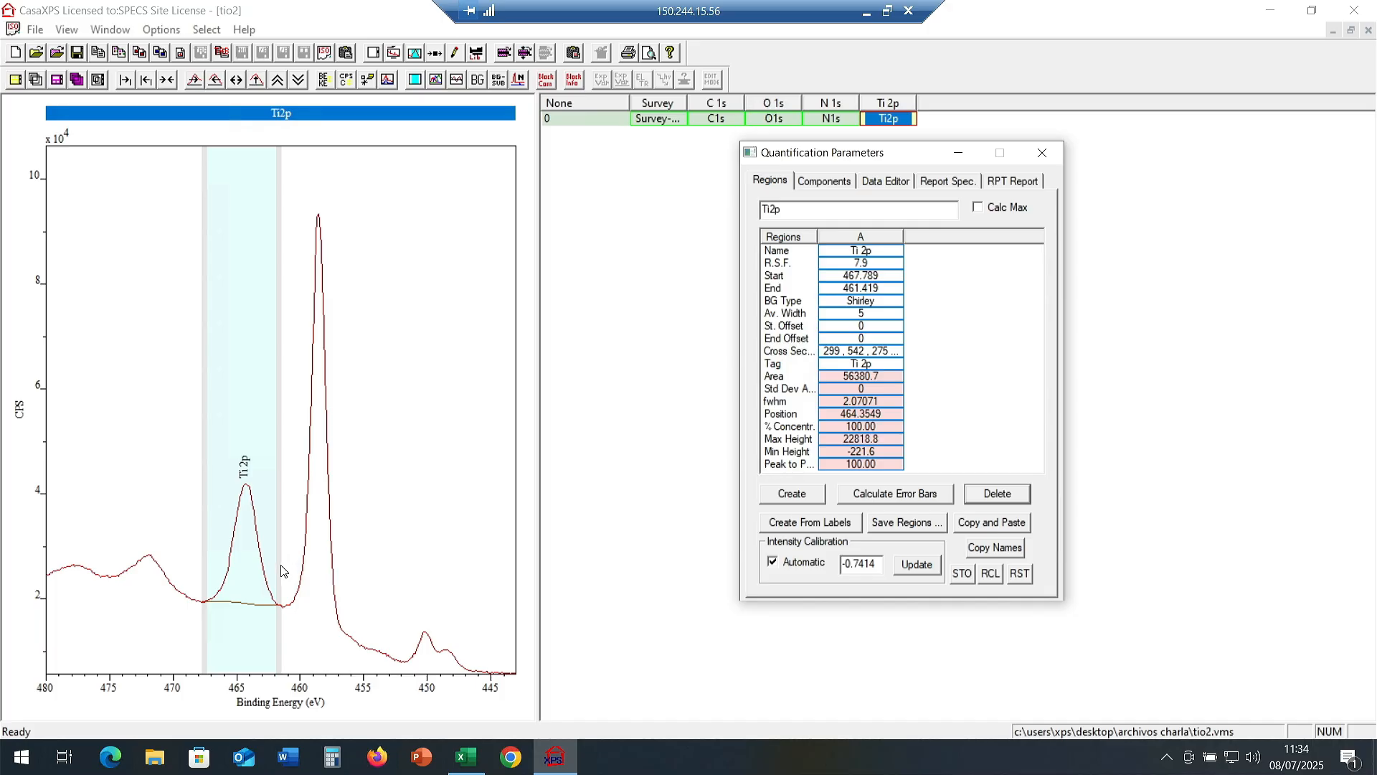
left_click_drag(281, 571, 349, 597)
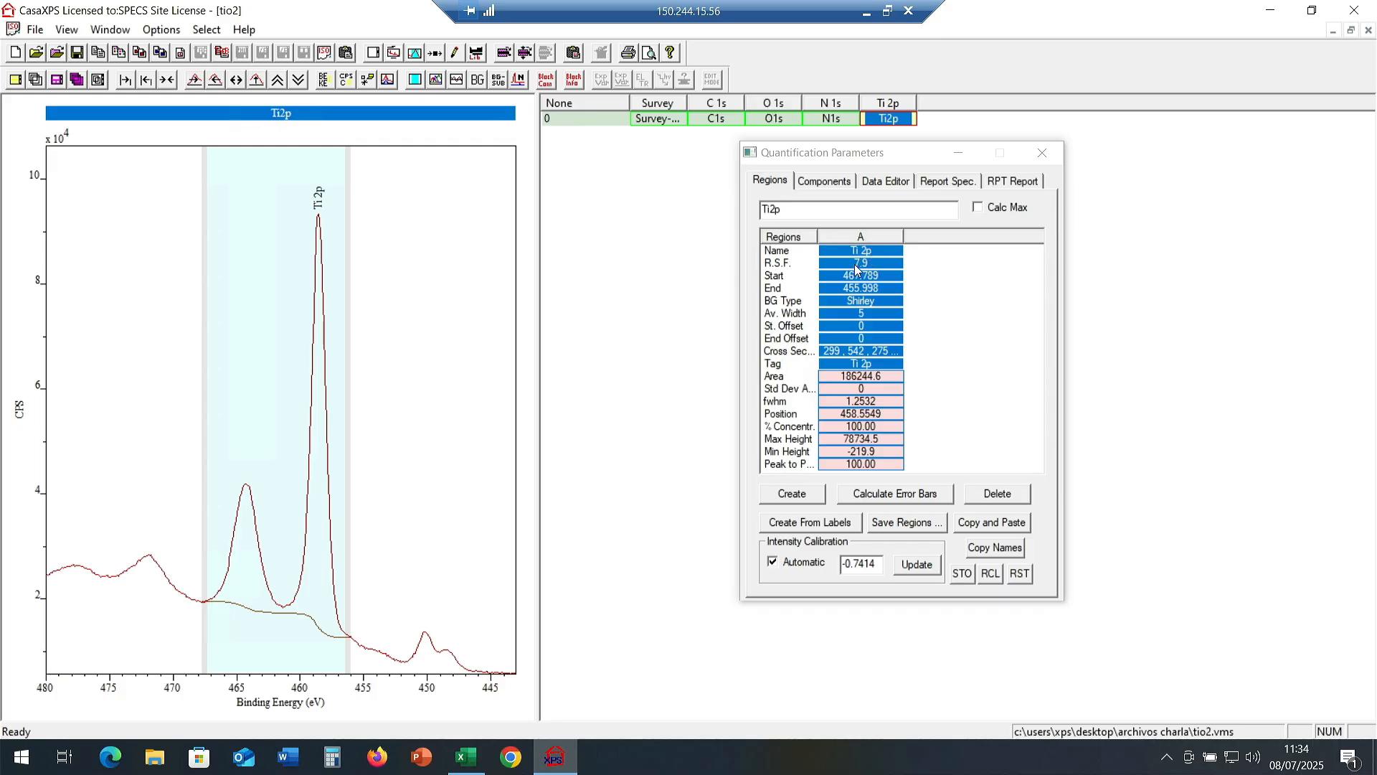
Narrow the Ti 2p region to the taller peak, about 461.4 to 456.1 eV, and redefine it as Ti 2p3/2 with an R.S.F. of 5.22.
left_click_drag(201, 518, 282, 548)
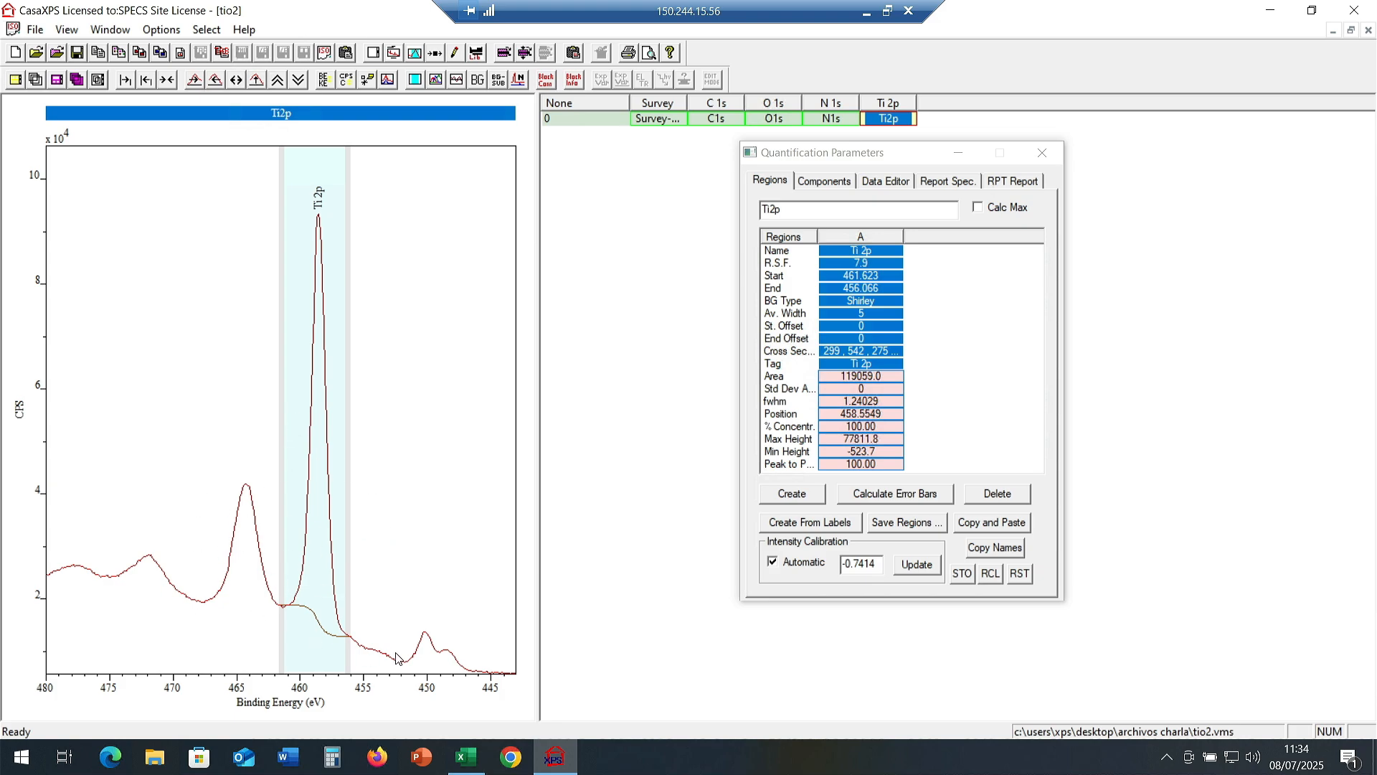
left_click_drag(282, 640, 284, 641)
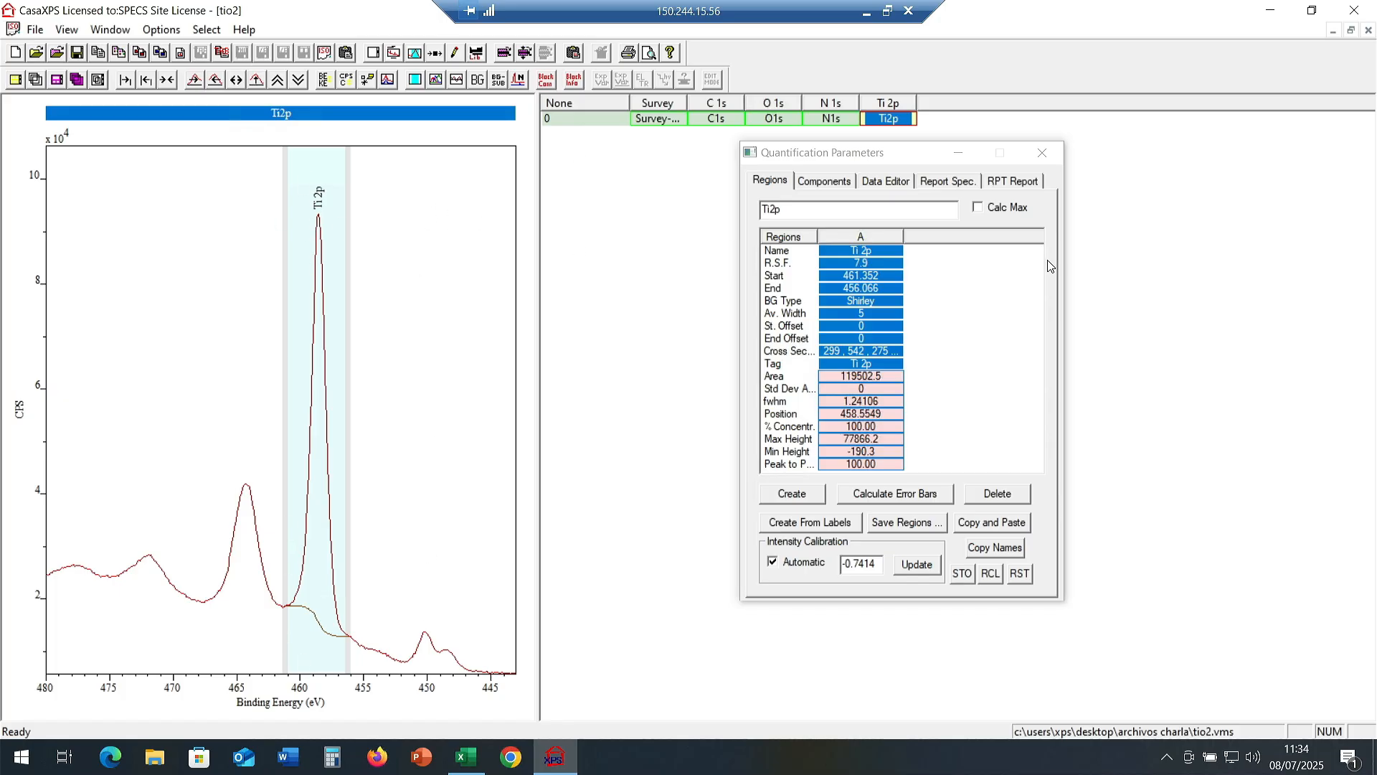
left_click(880, 256)
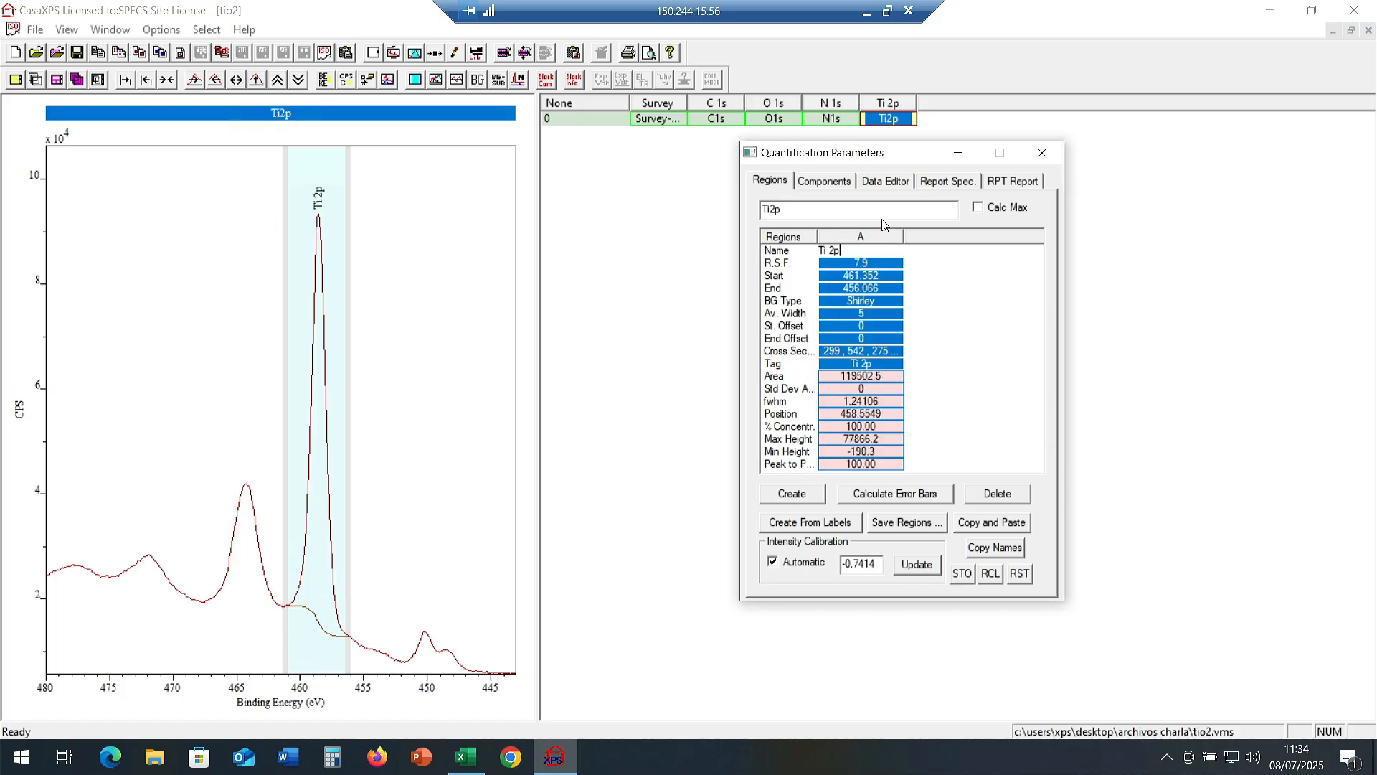
type("3")
type("#")
key("Return")
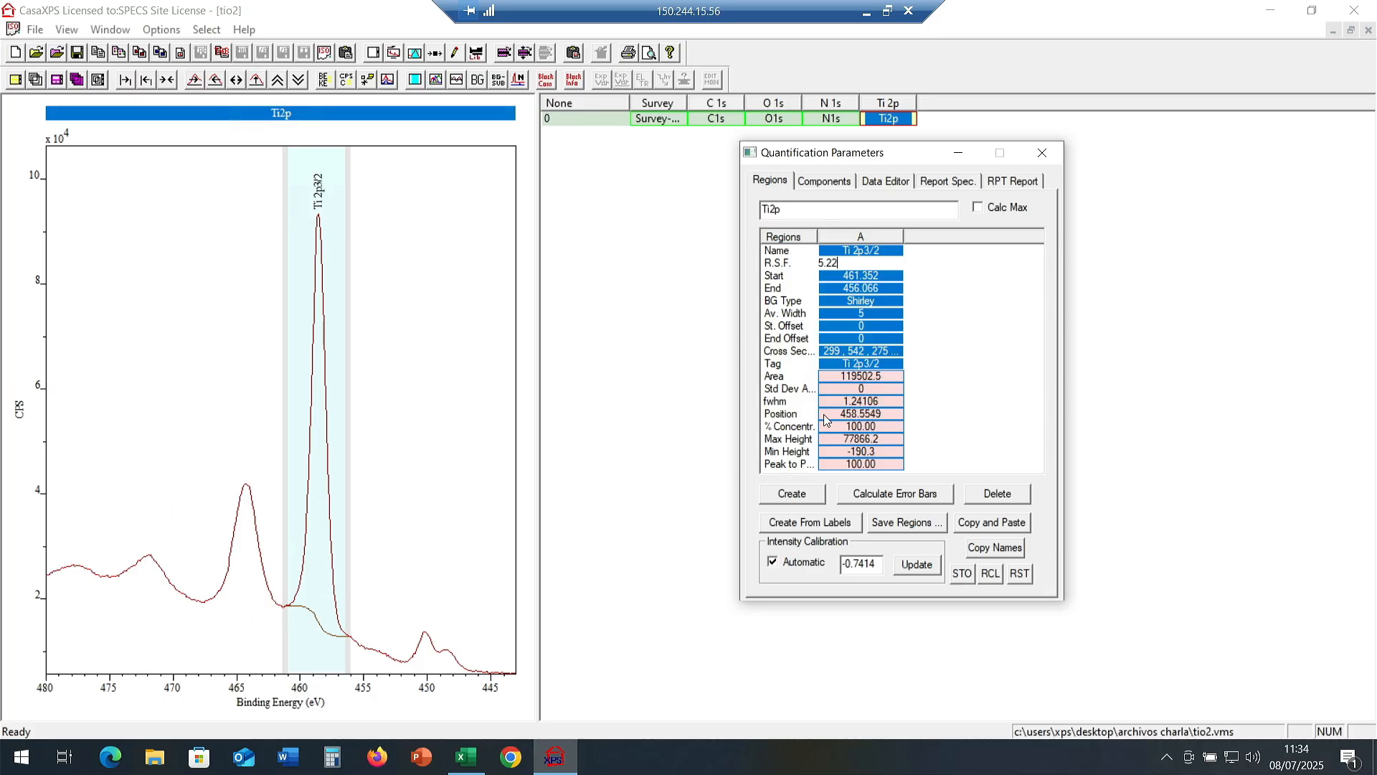
Generate a standard regions report for the C 1s, O 1s, N 1s and Ti 2p spectra and view its atomic concentrations.
left_click(936, 181)
left_click_drag(892, 154, 945, 155)
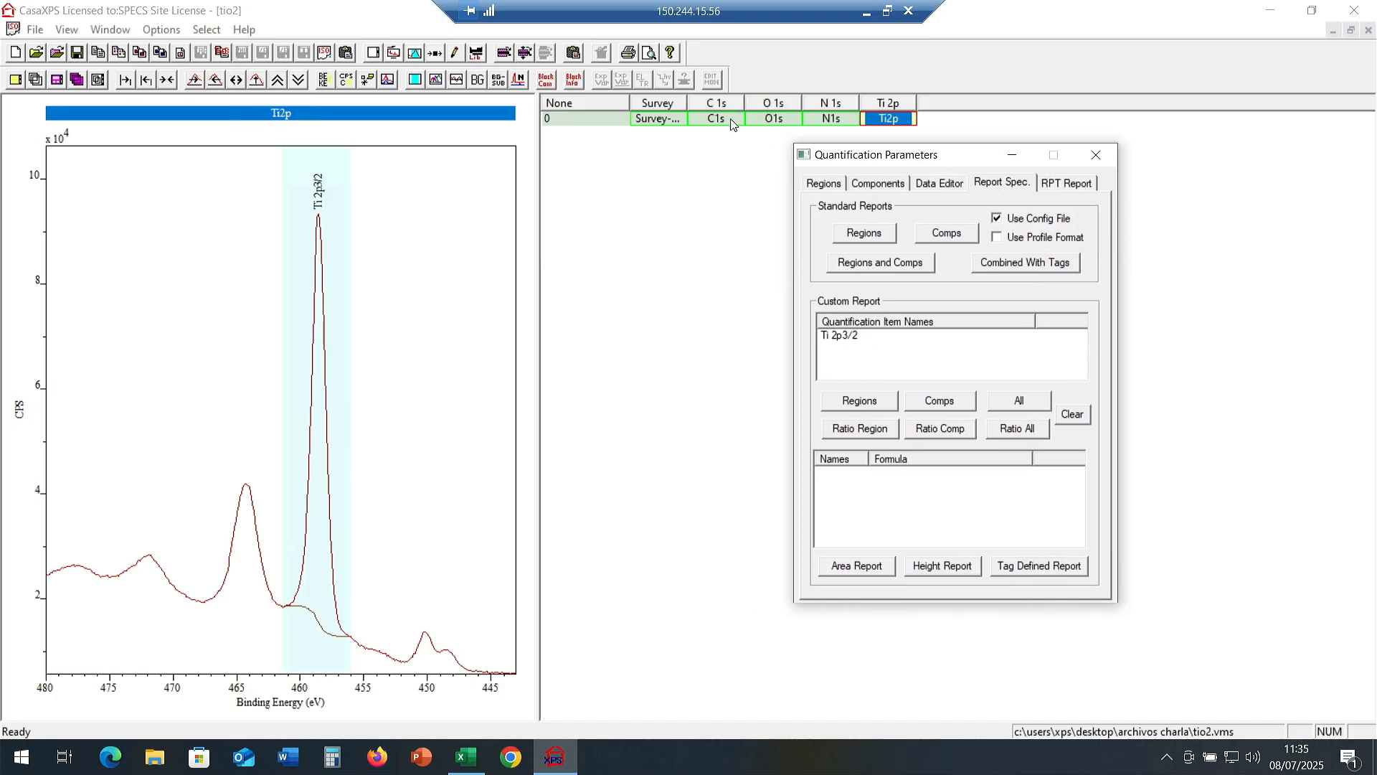
left_click_drag(724, 119, 809, 118)
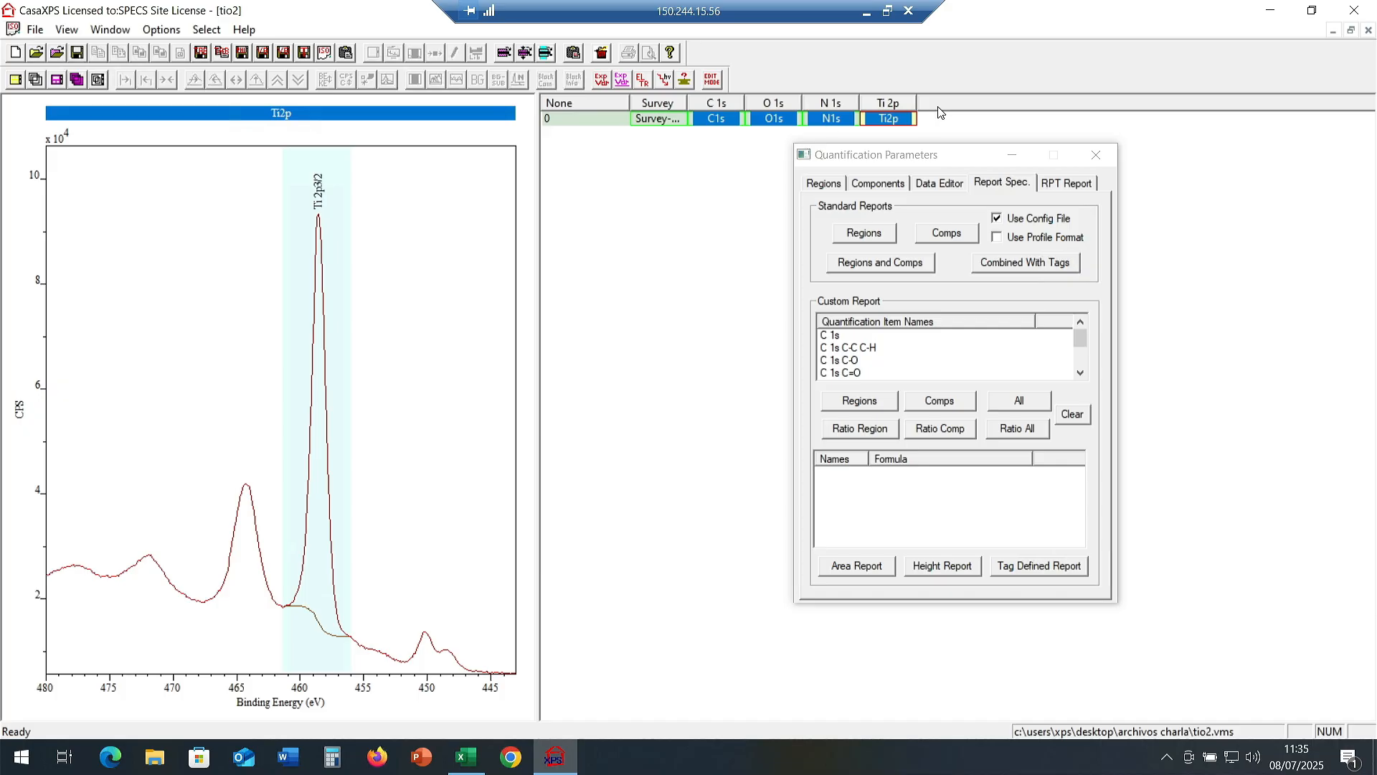
left_click(863, 234)
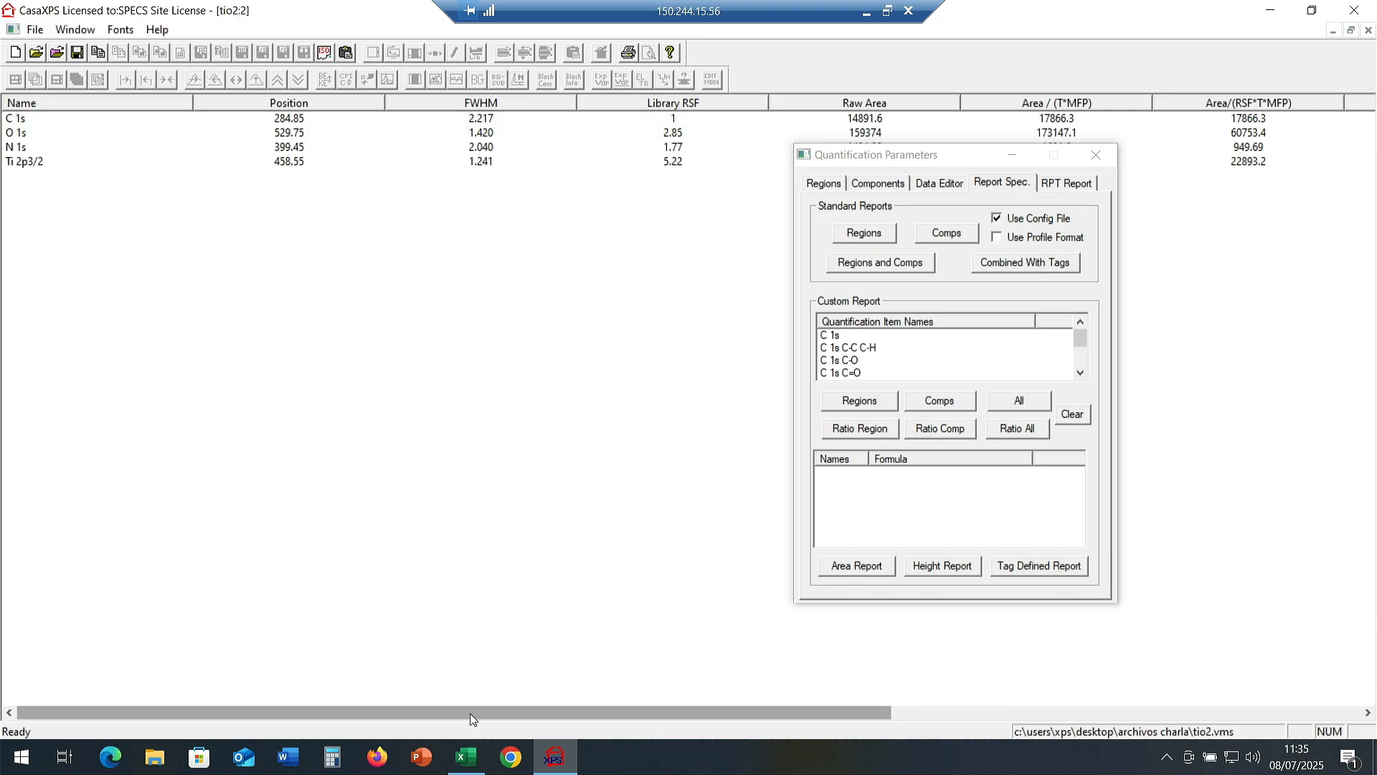
left_click_drag(471, 713, 1185, 529)
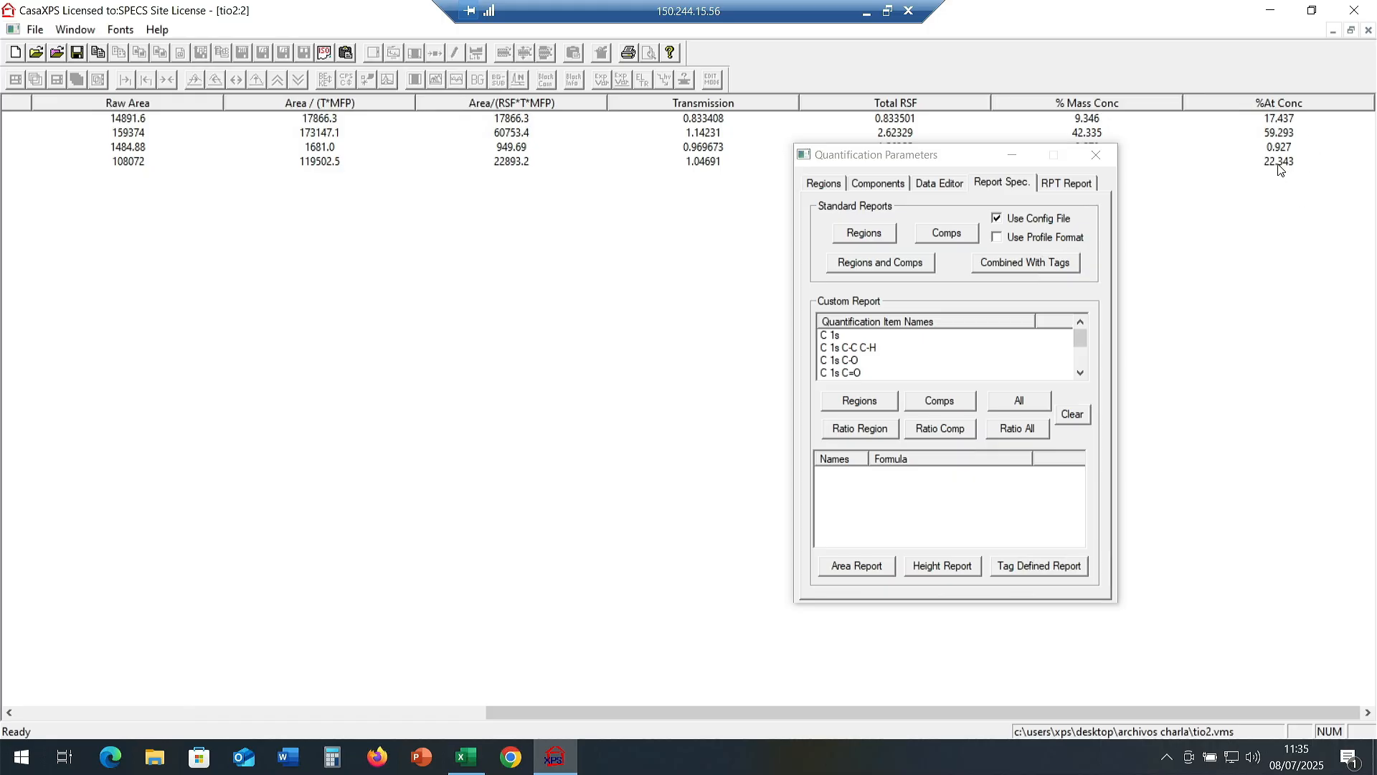
Generate another standard regions report for only the C 1s, O 1s and Ti 2p spectra, leaving out N 1s.
left_click(1351, 30)
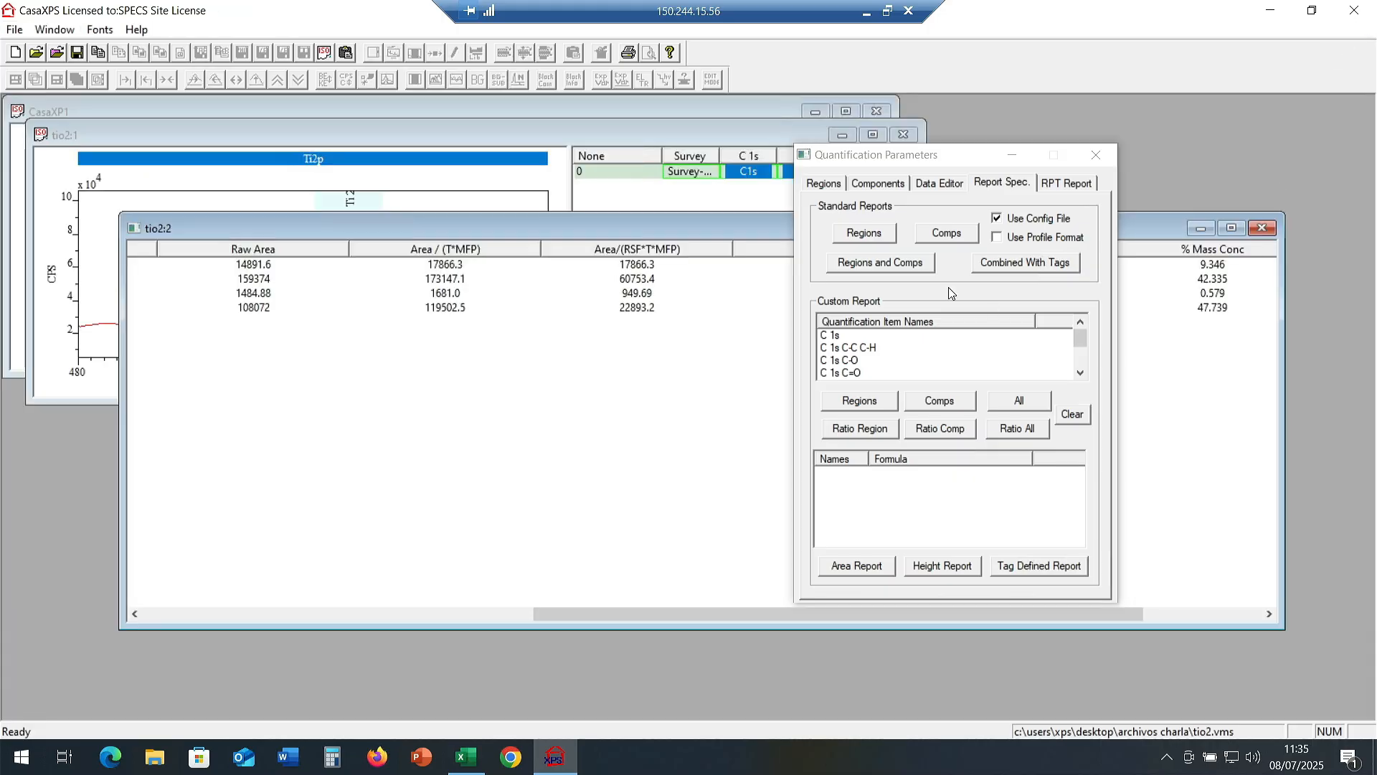
left_click_drag(647, 230, 506, 331)
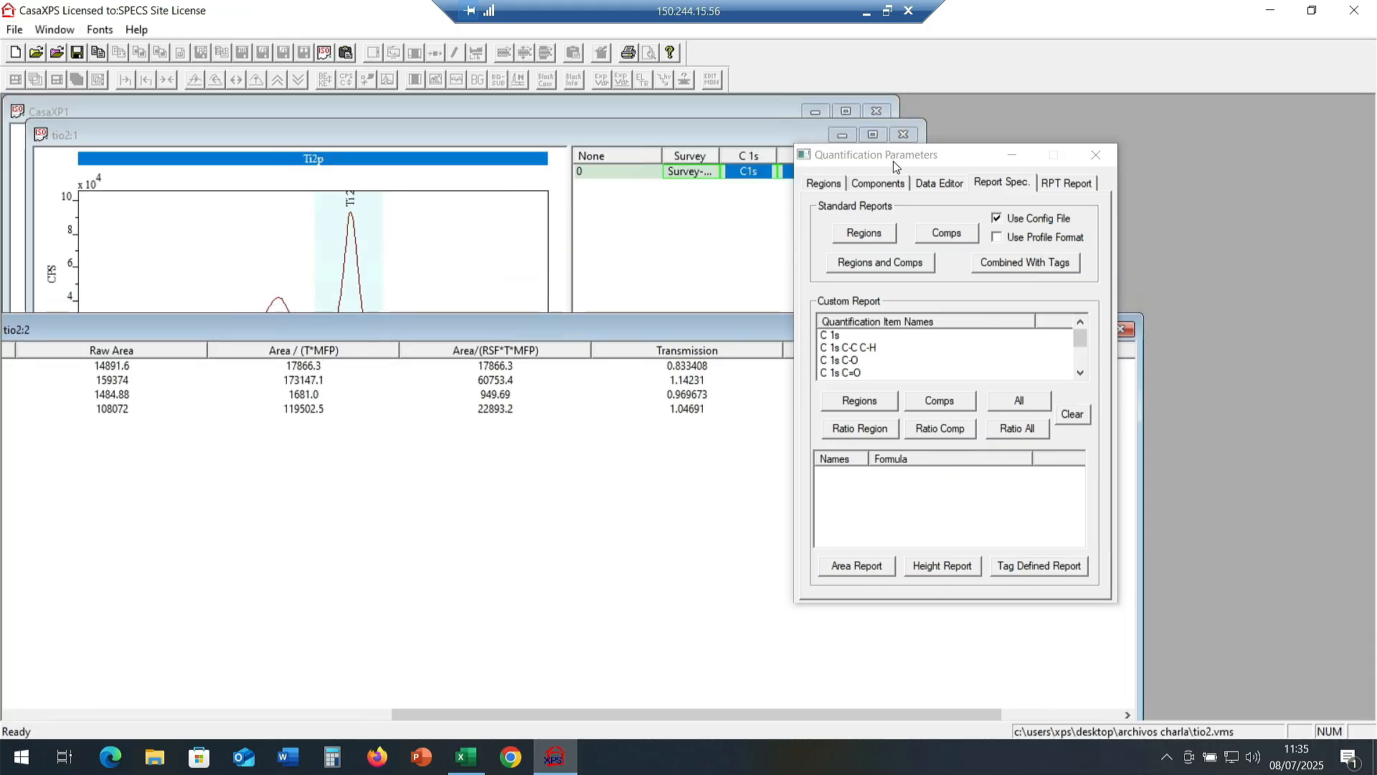
left_click_drag(895, 165, 1052, 125)
left_click(900, 198)
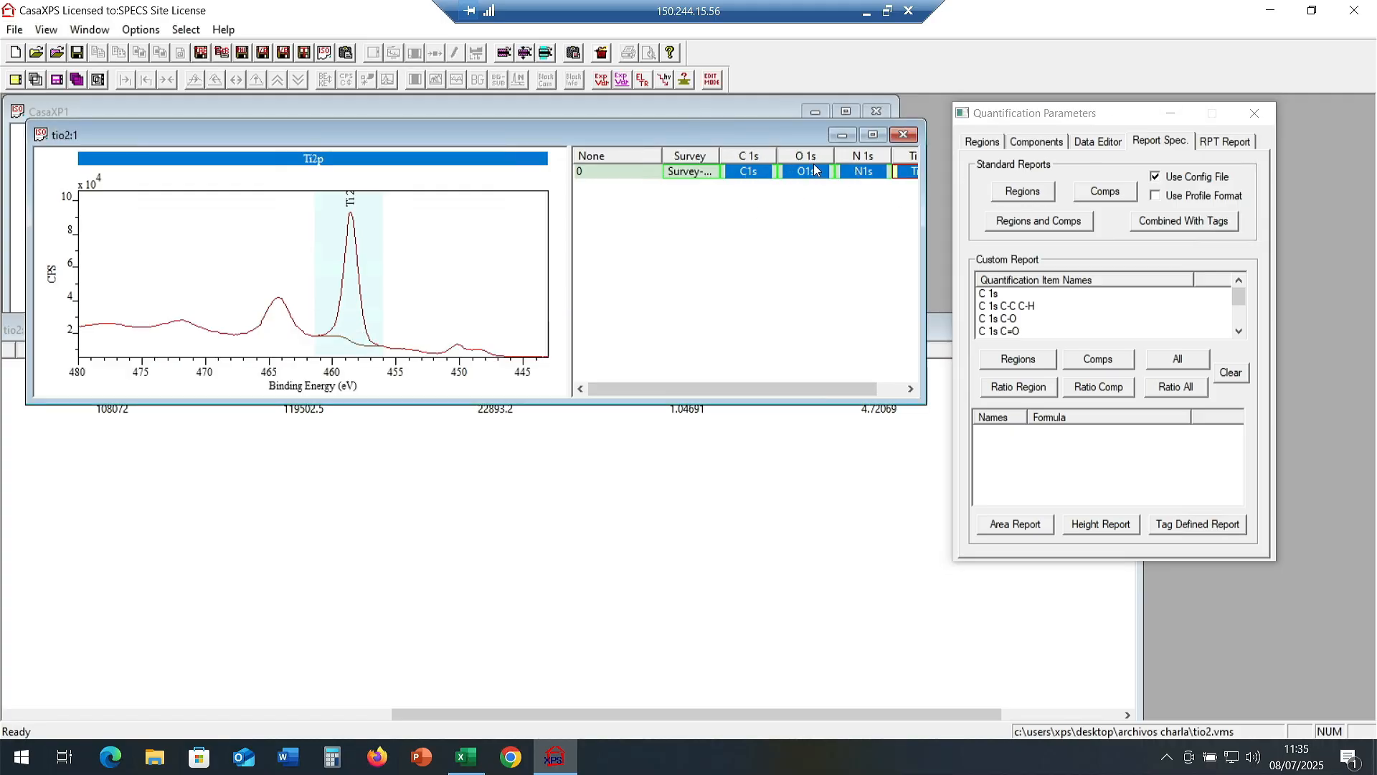
left_click(816, 170)
left_click(901, 177)
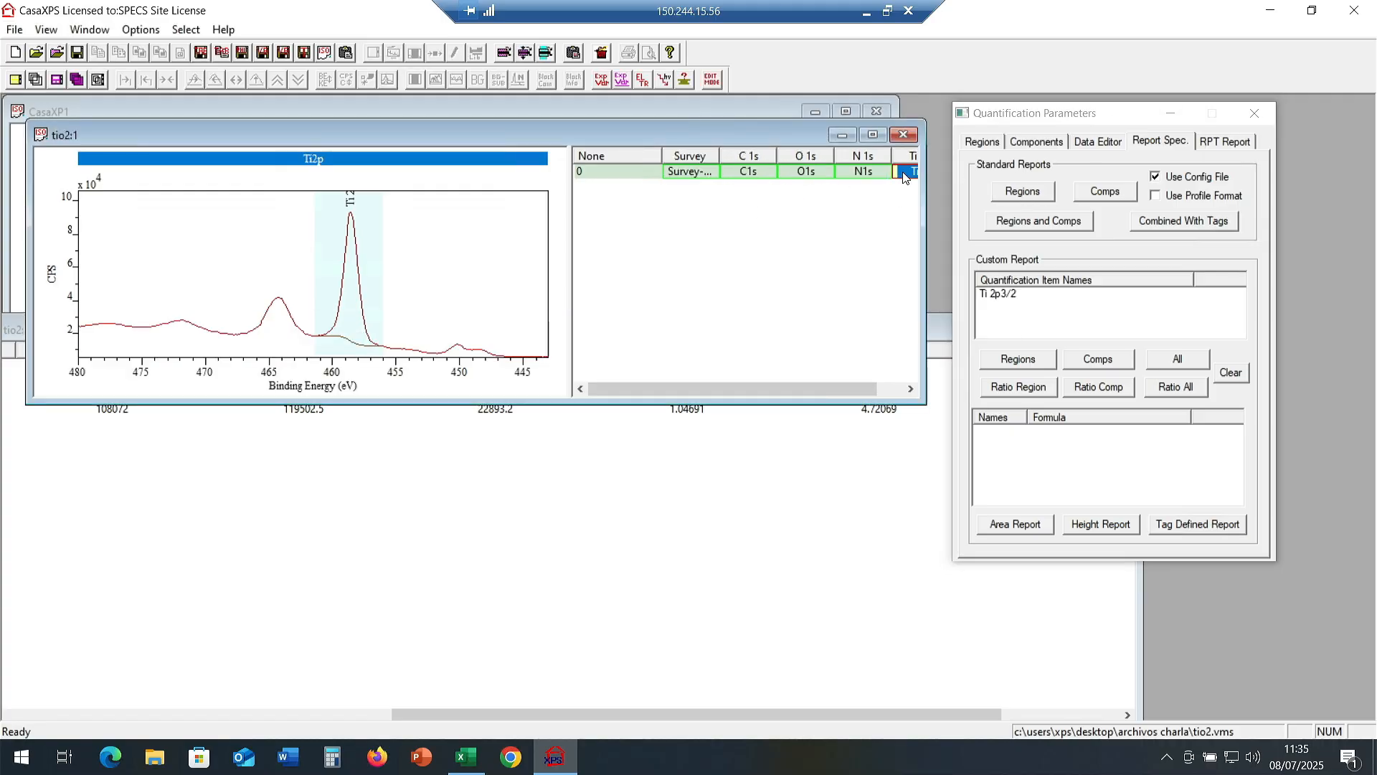
left_click(739, 172, "ctrl")
left_click(792, 170, "ctrl")
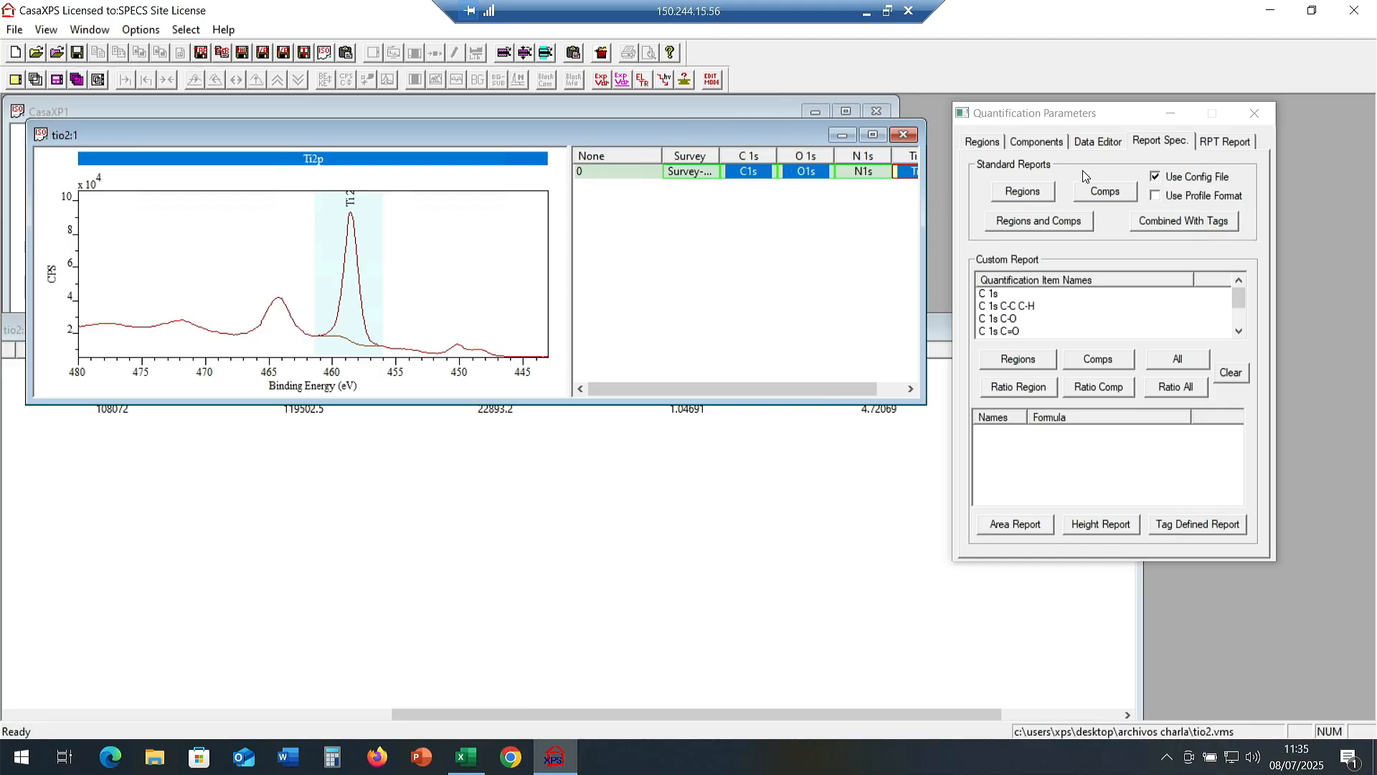
left_click(1023, 192)
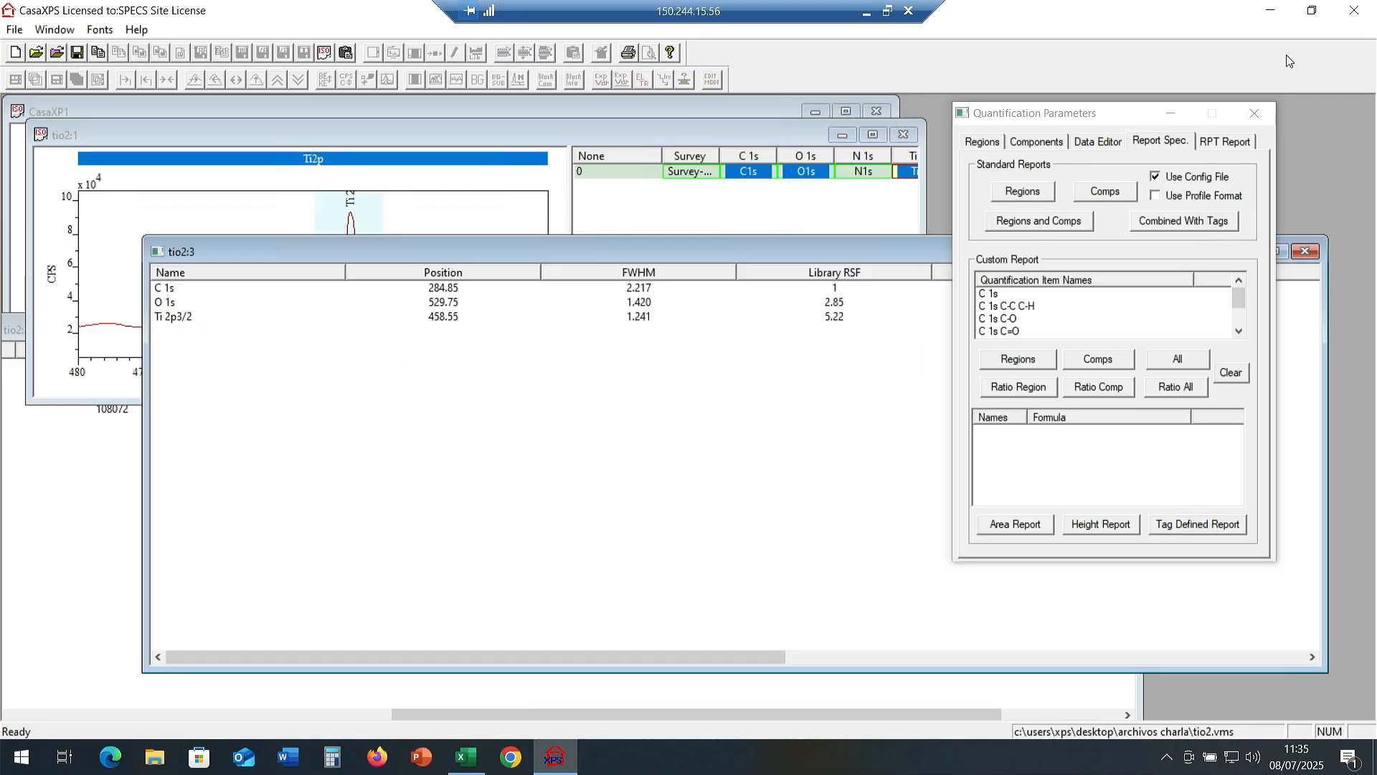
Arrange the windows to examine the result columns of the report without N 1s.
left_click(1111, 132)
left_click(606, 208)
left_click(750, 590)
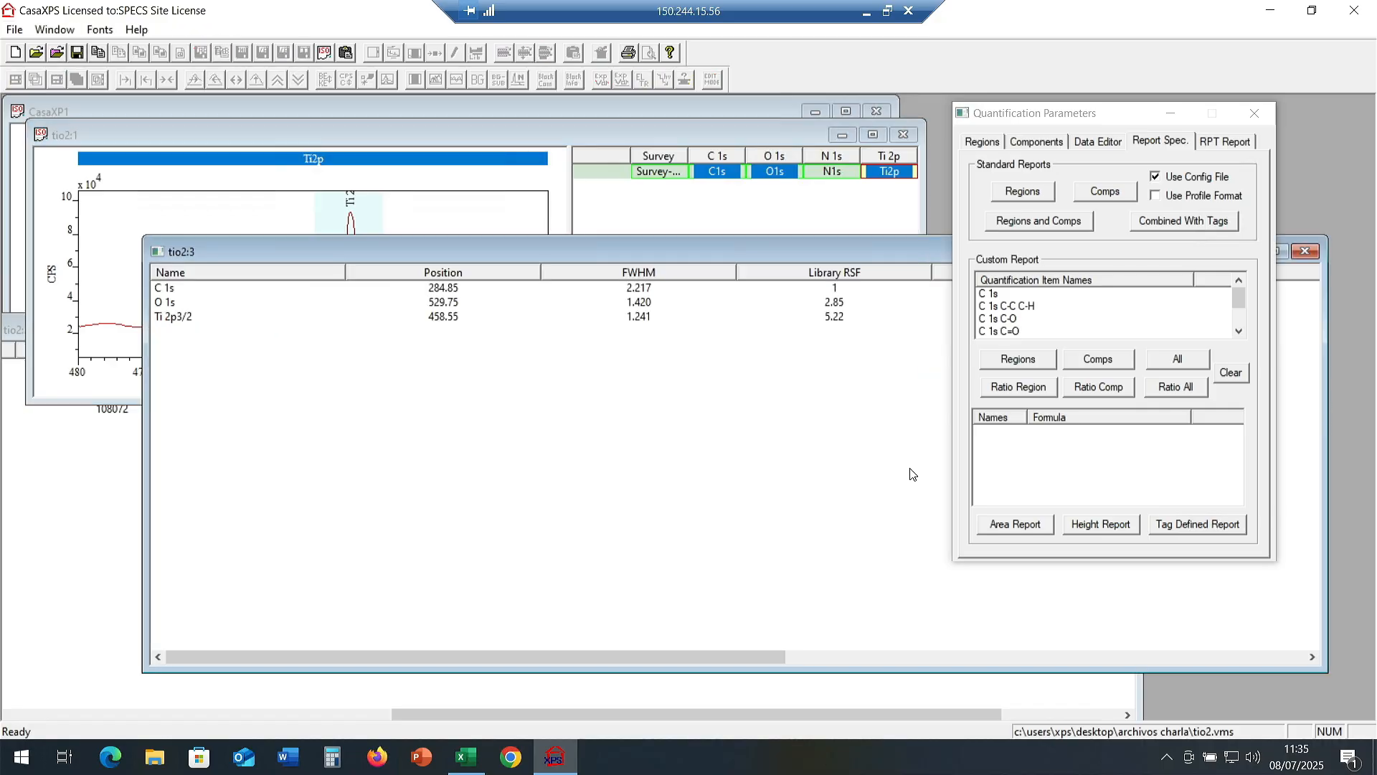
left_click_drag(804, 256, 604, 162)
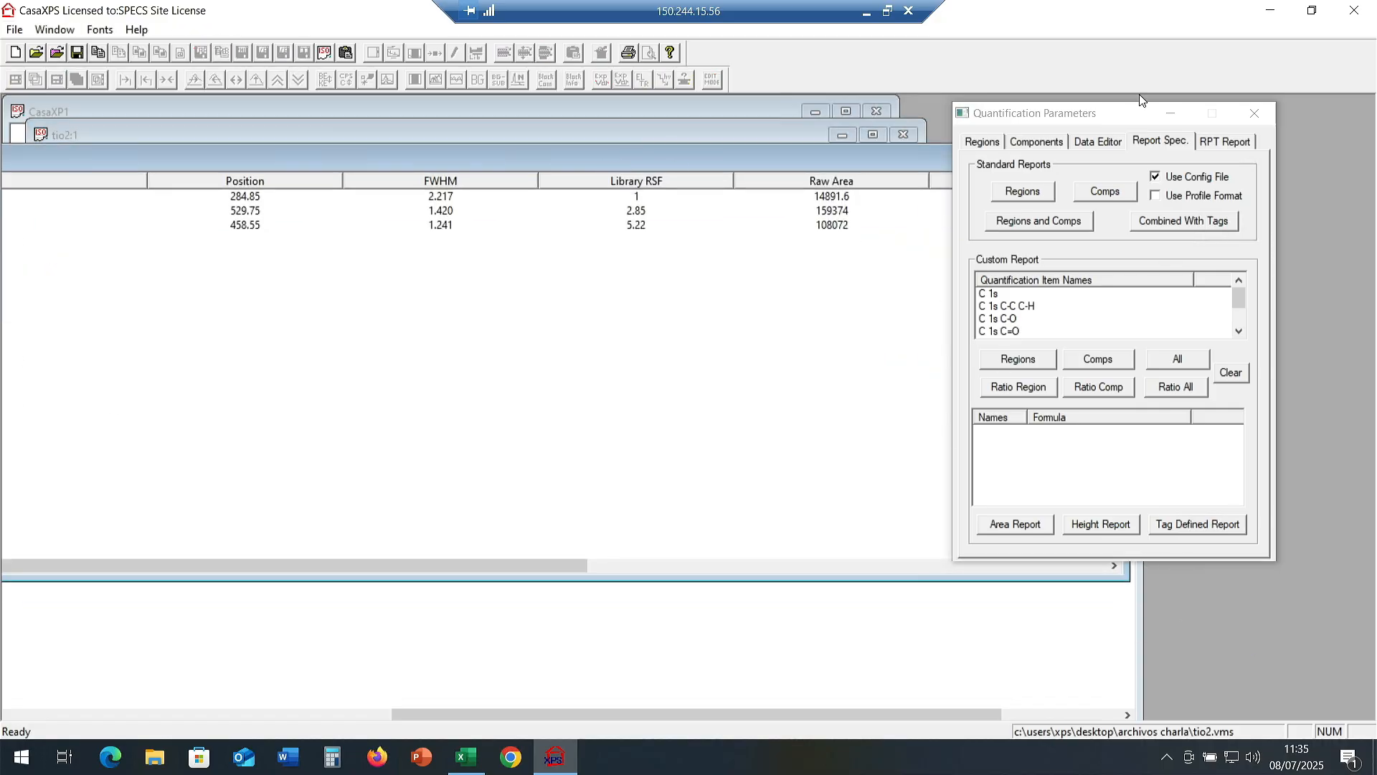
left_click_drag(1140, 113, 1186, 253)
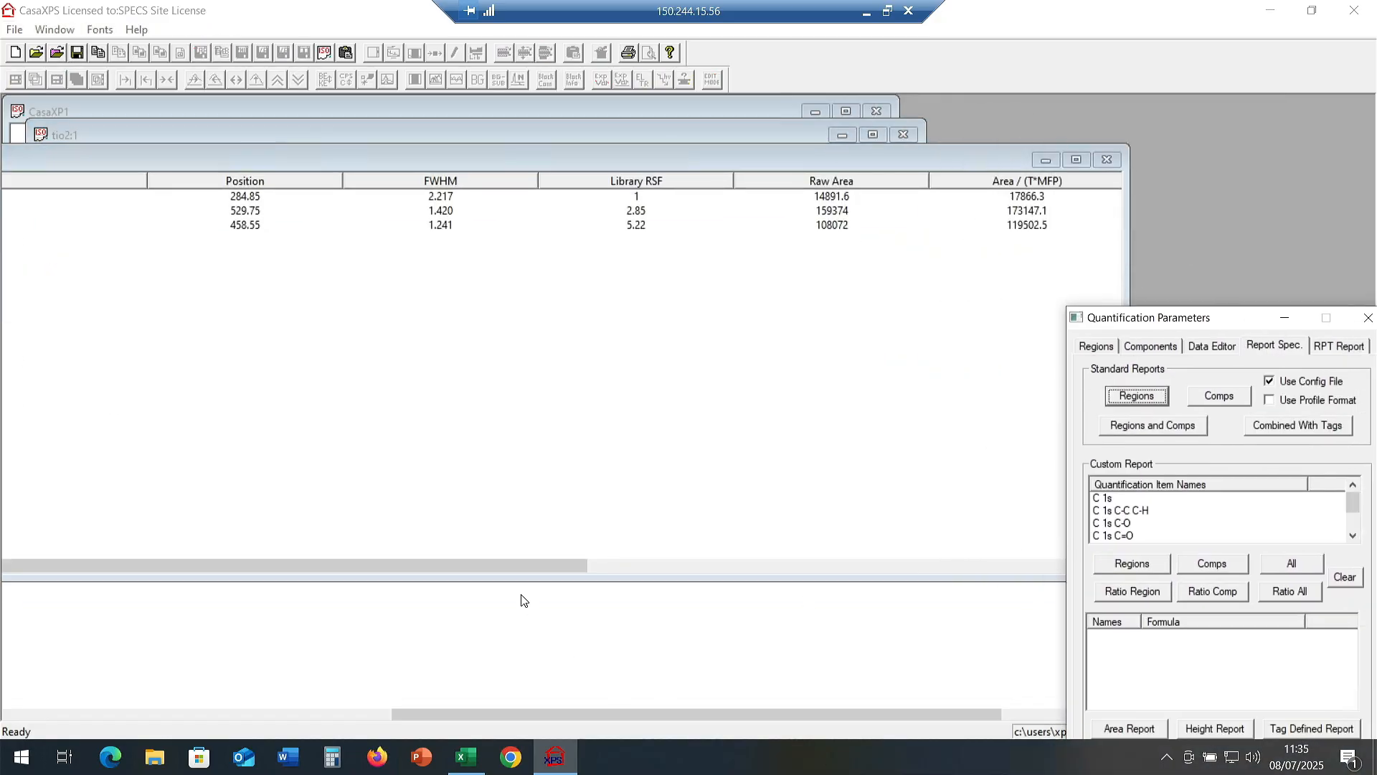
left_click_drag(581, 565, 1081, 528)
left_click_drag(720, 591, 351, 590)
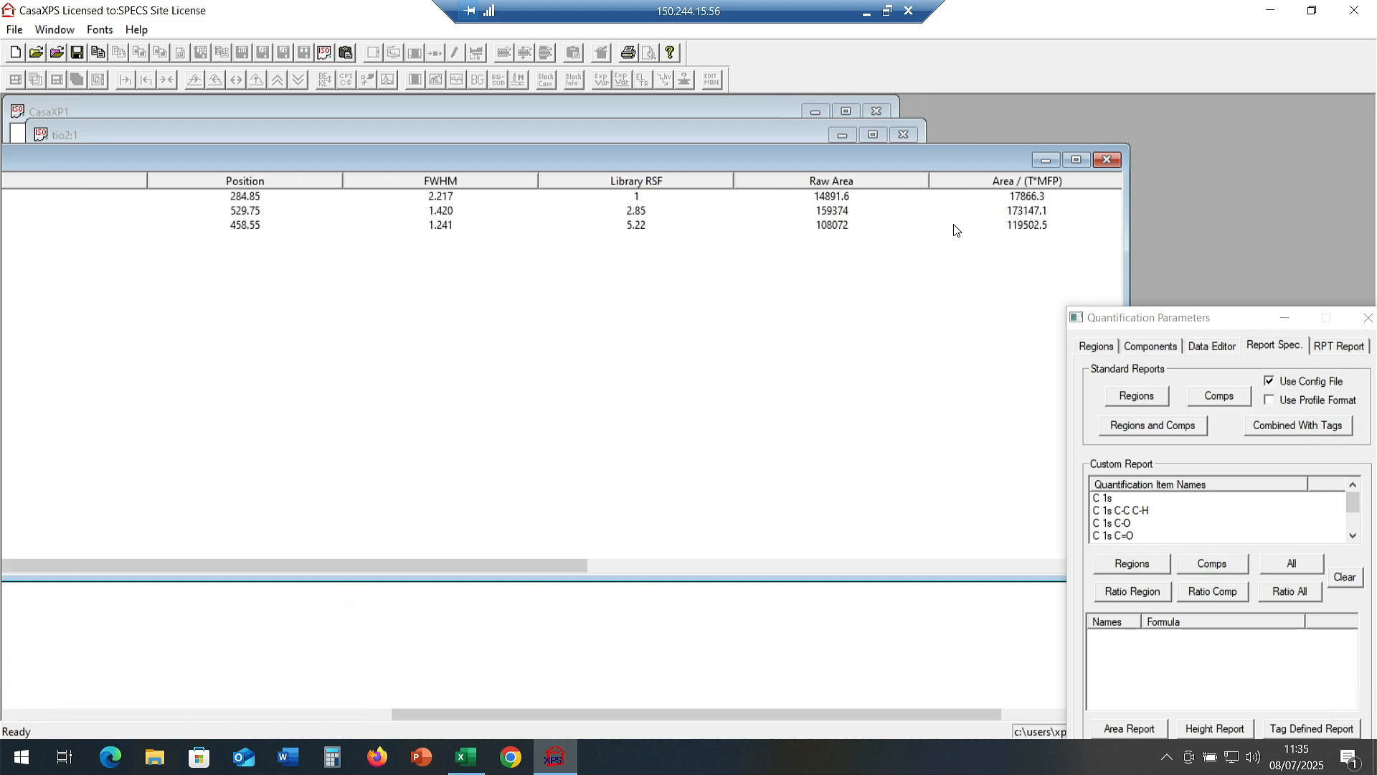
left_click_drag(816, 153, 1127, 122)
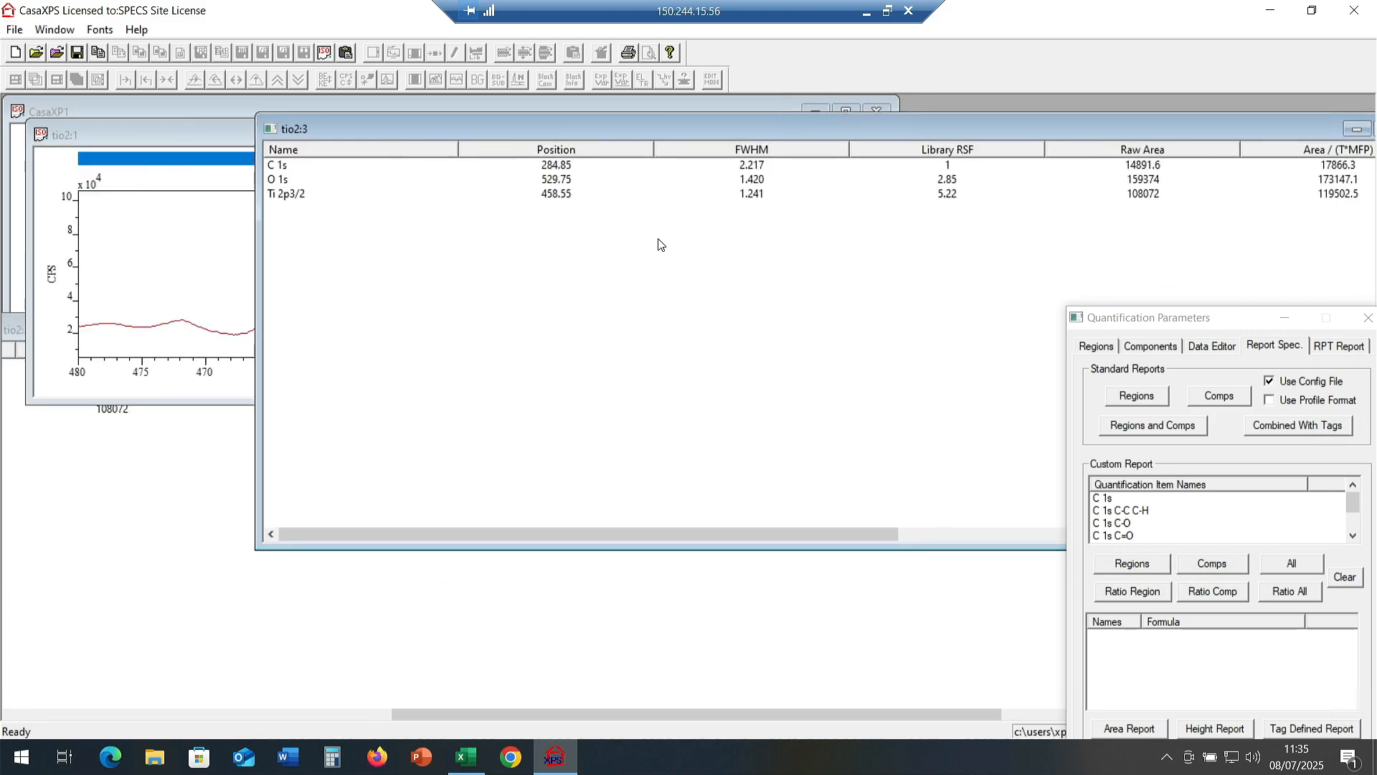
Copy the whole report to the clipboard and paste it into the Excel sheet at cell A1, then return to CasaXPS.
left_click(101, 52)
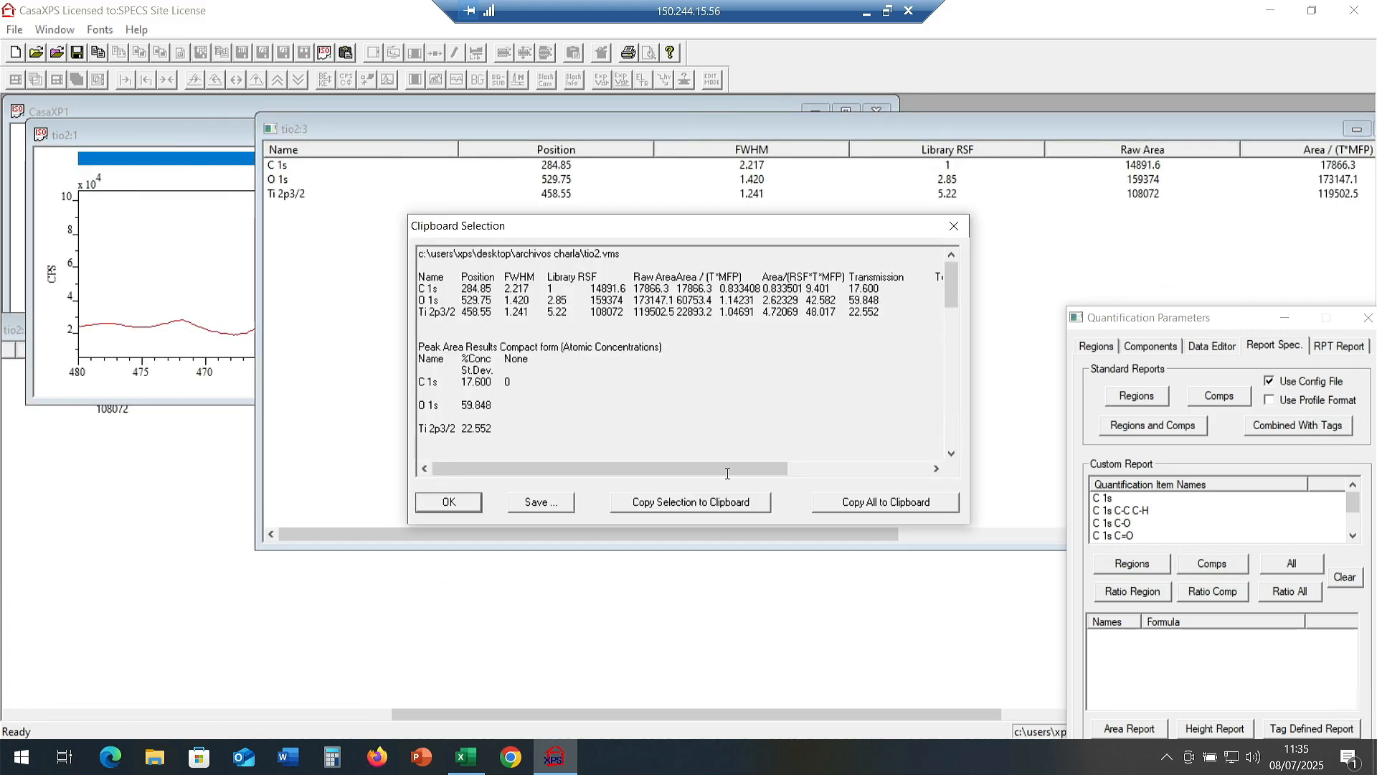
left_click(890, 501)
left_click(466, 757)
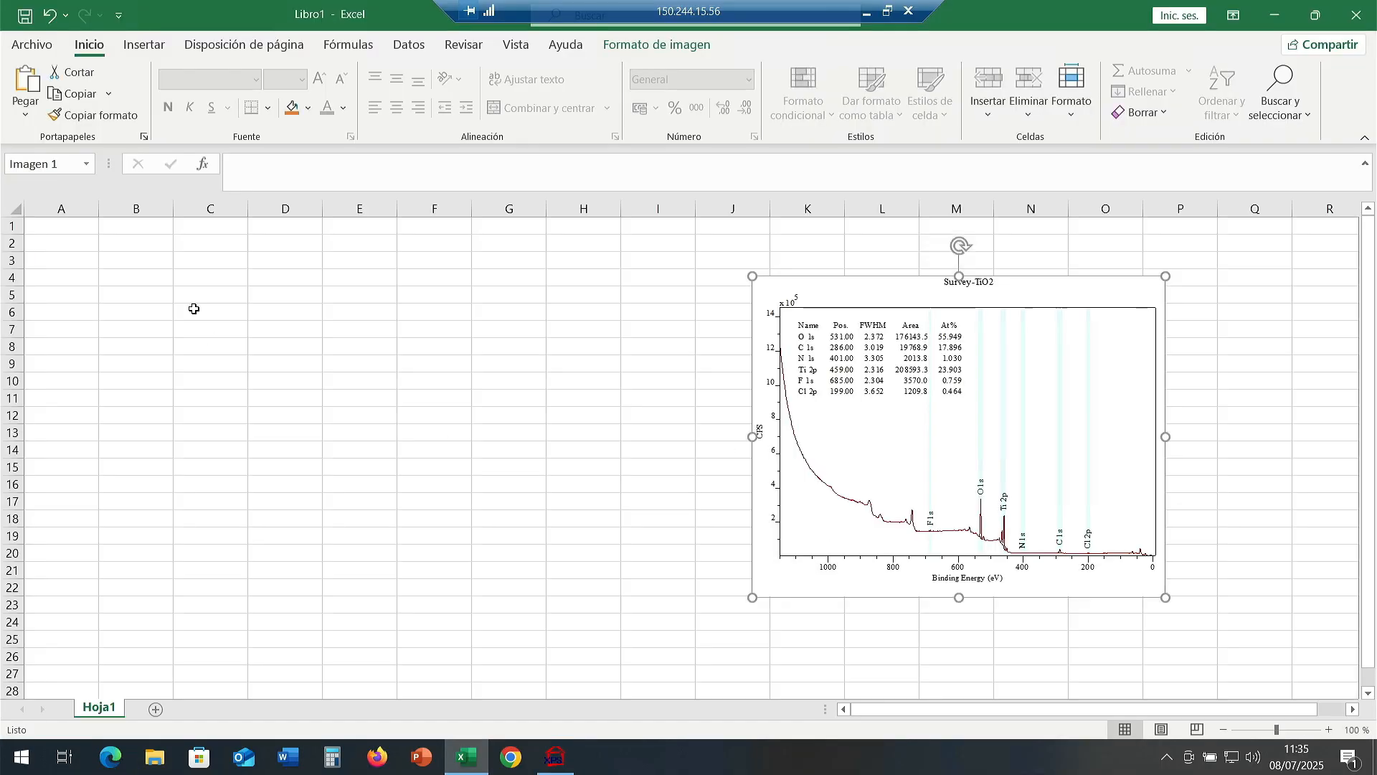
left_click(68, 226)
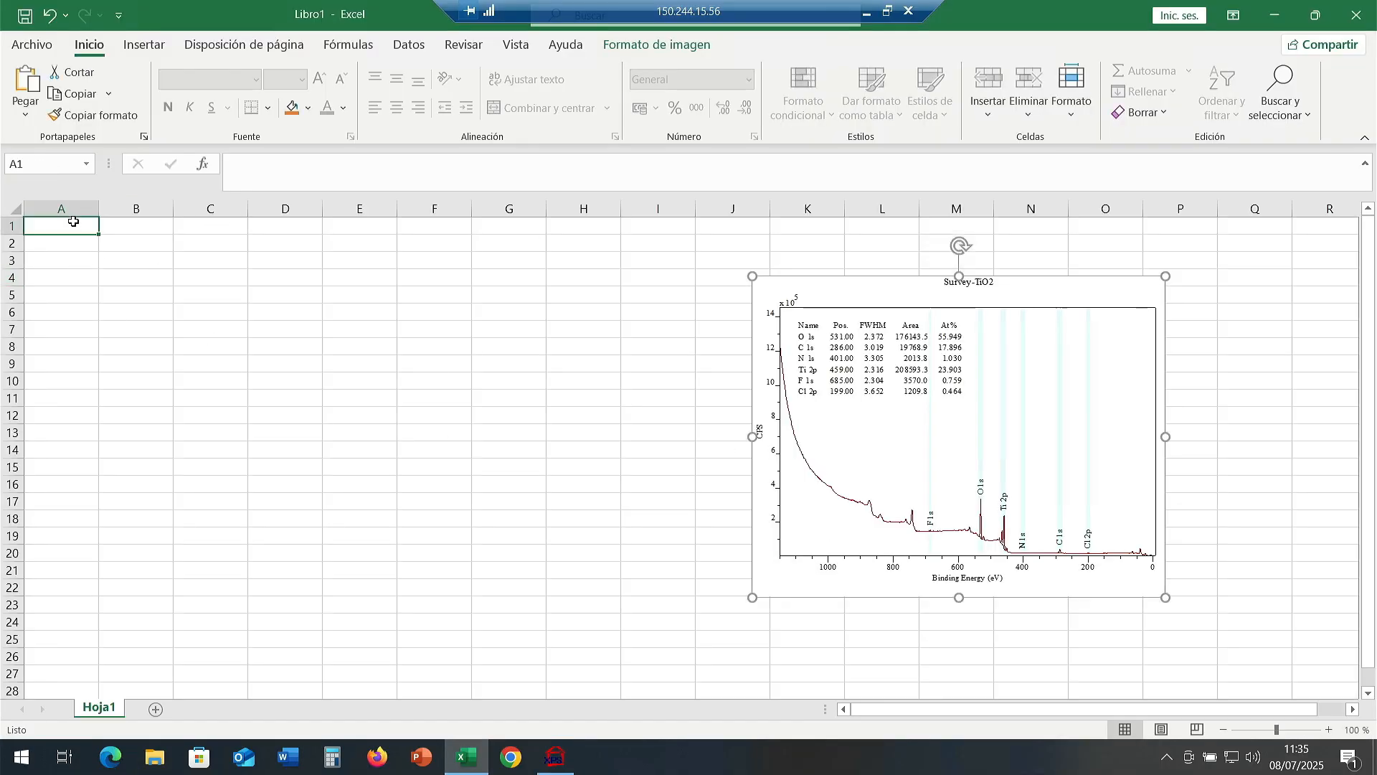
key("ctrl+v")
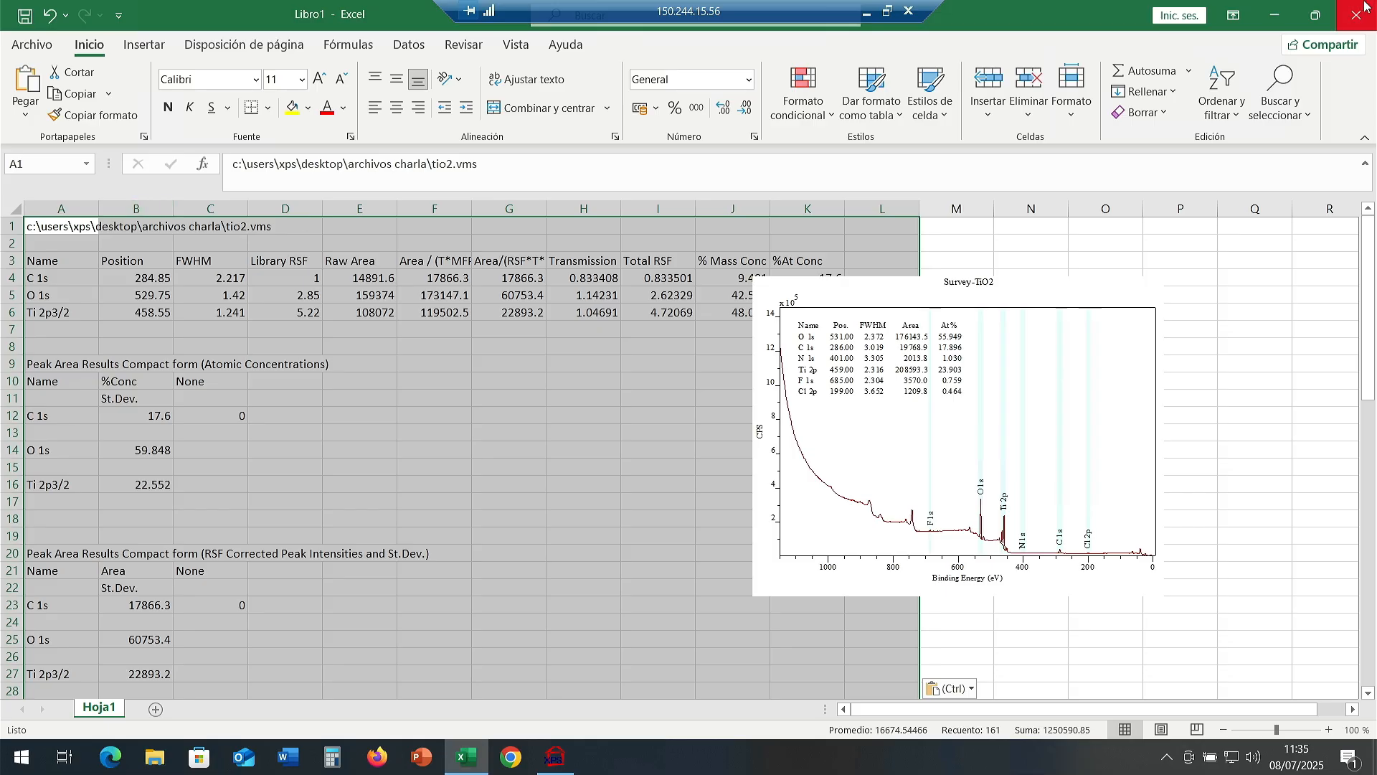
left_click(1271, 14)
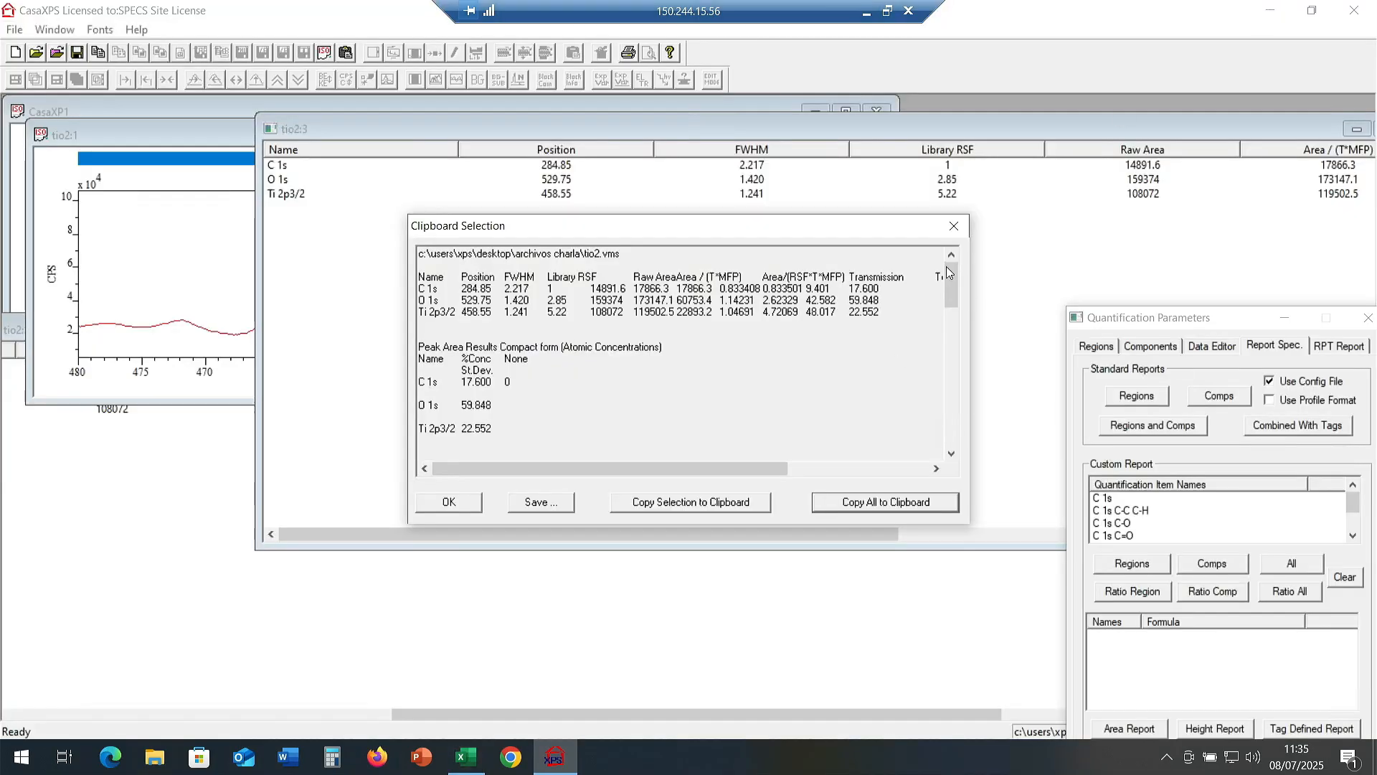
left_click(952, 226)
Minimize the report, close the quantification parameters and maximize the spectrum window.
left_click_drag(1052, 128, 695, 248)
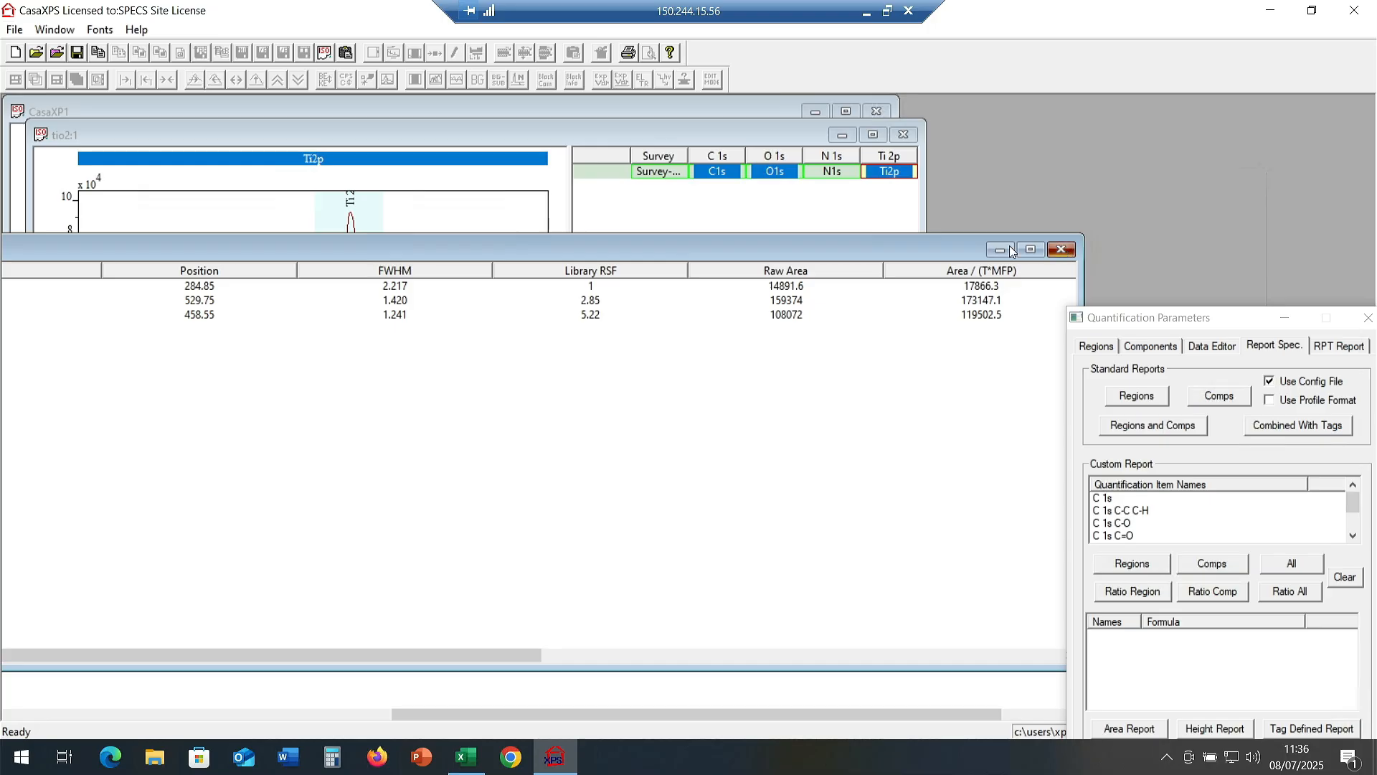
left_click(1008, 249)
left_click_drag(1207, 323, 868, 303)
left_click(1030, 298)
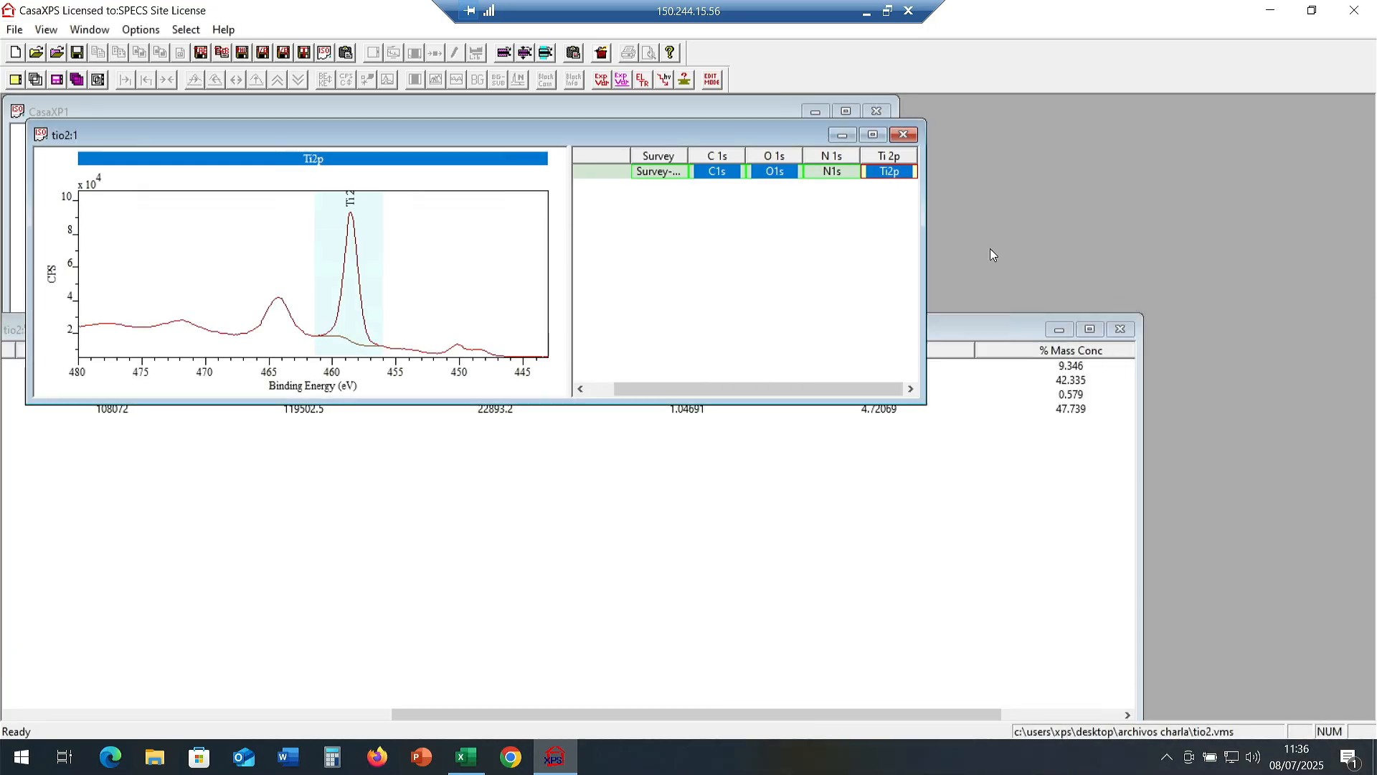
left_click(872, 134)
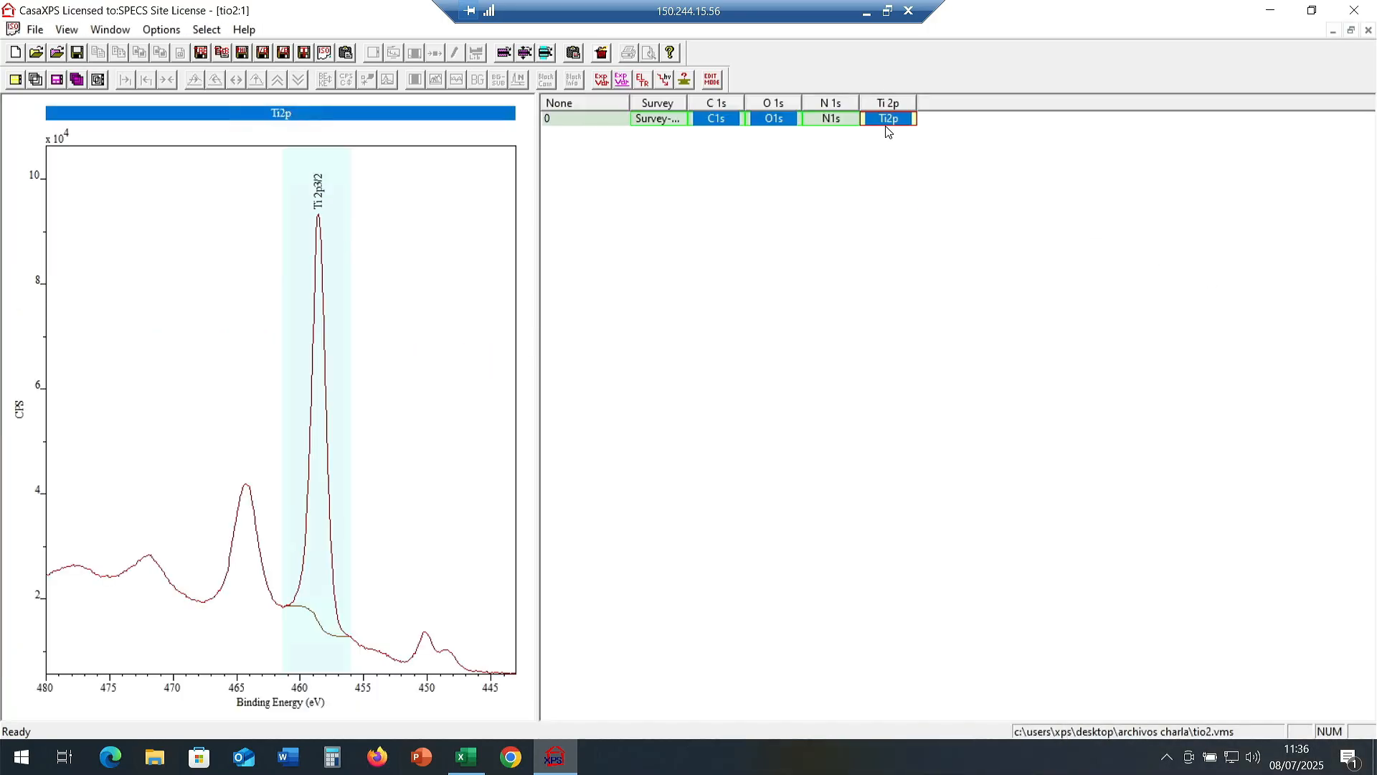
Reopen the quantification parameters for the Ti 2p spectrum and extend its region over both main peaks, about 467.2 to 456.1 eV.
left_click(889, 123)
left_click(155, 32)
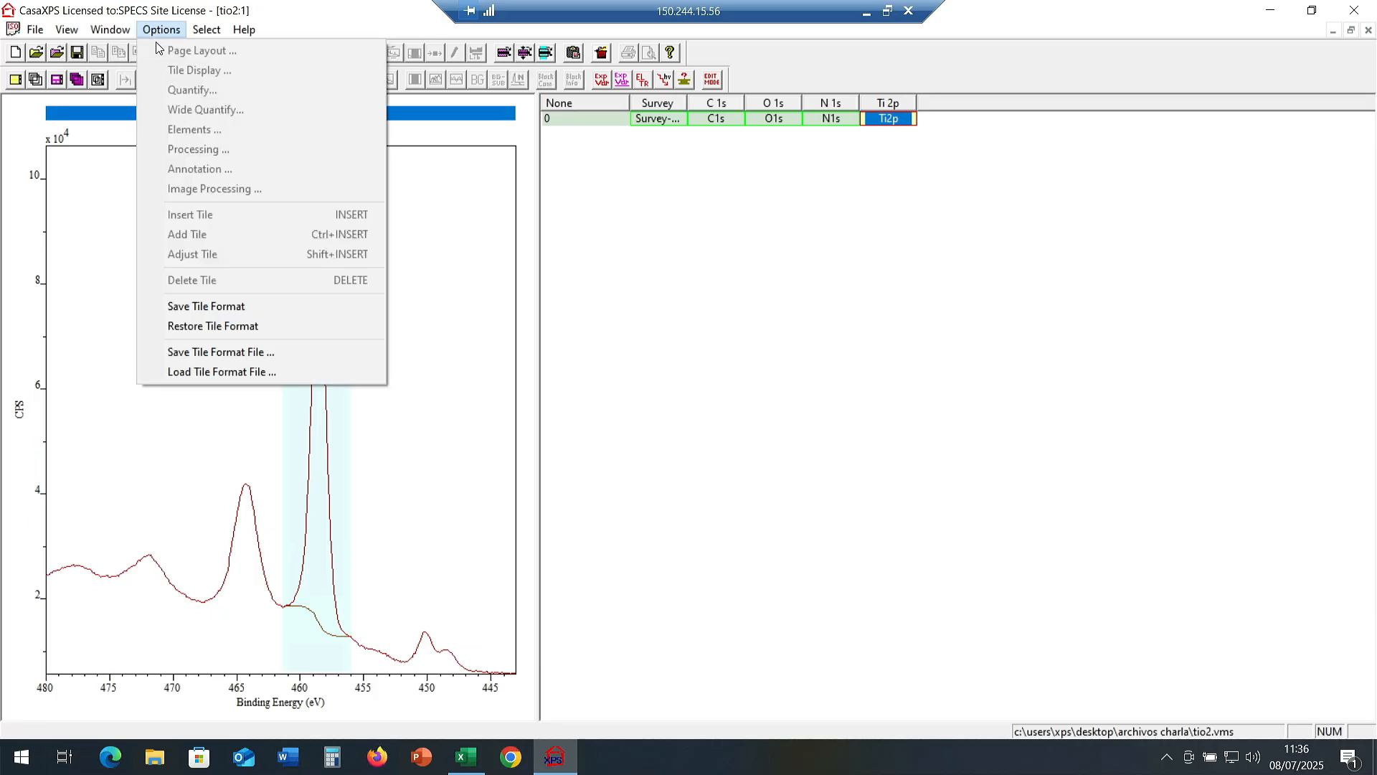
left_click(119, 221)
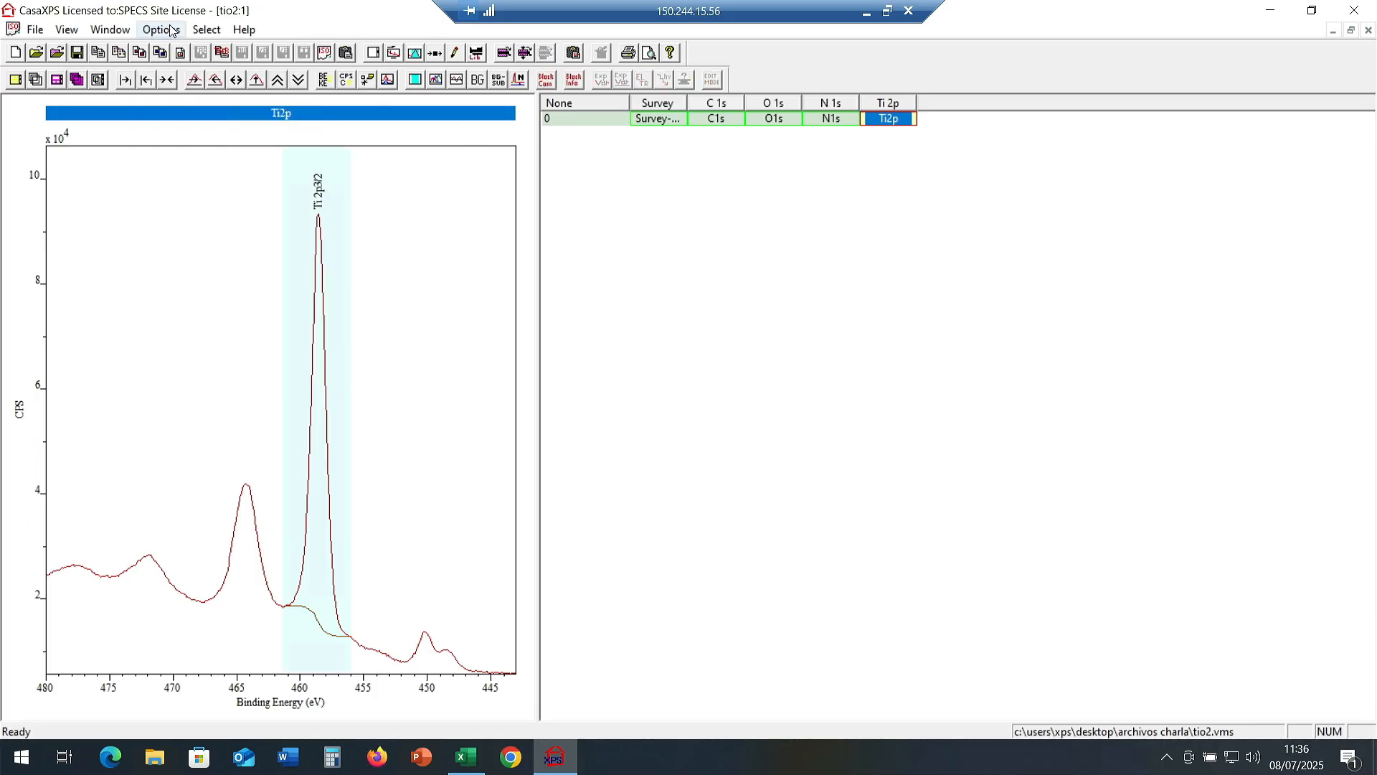
left_click(160, 29)
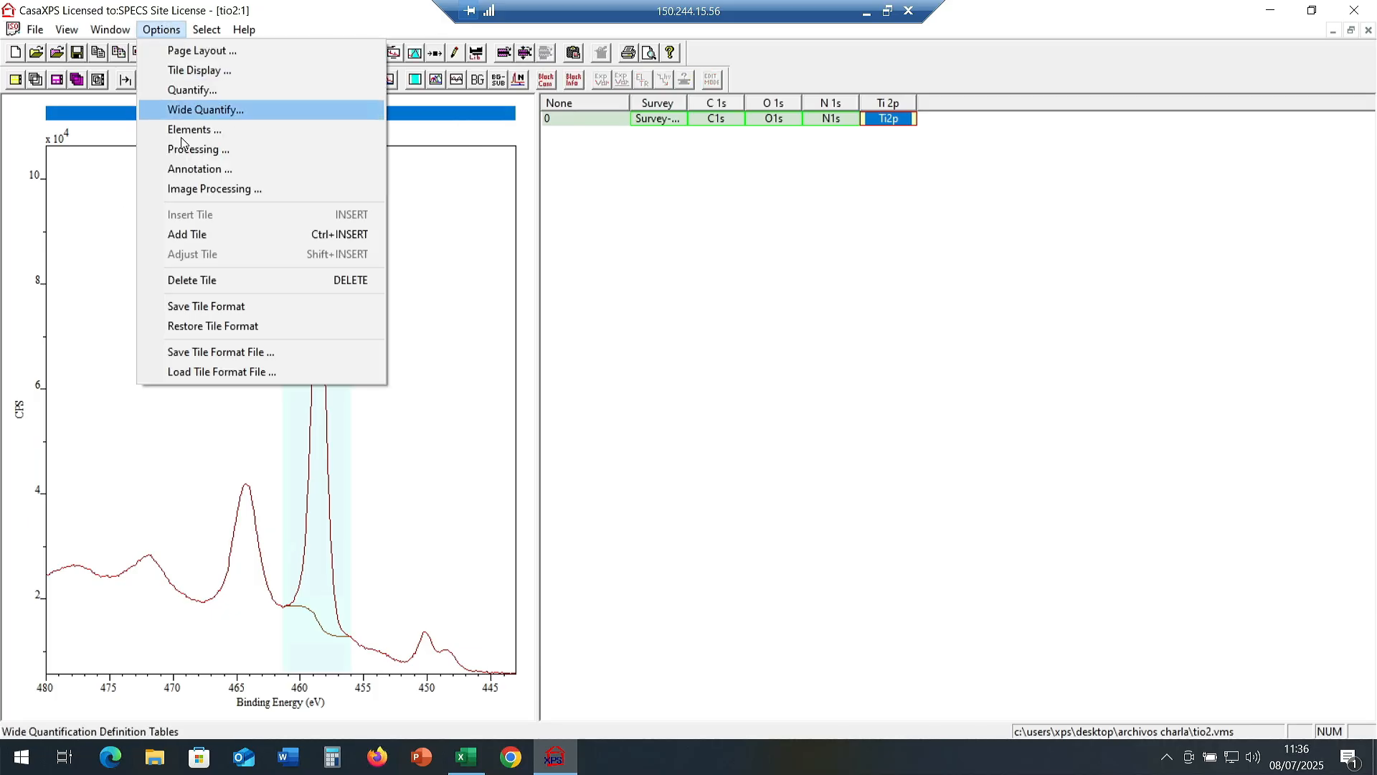
left_click(189, 90)
left_click(675, 180)
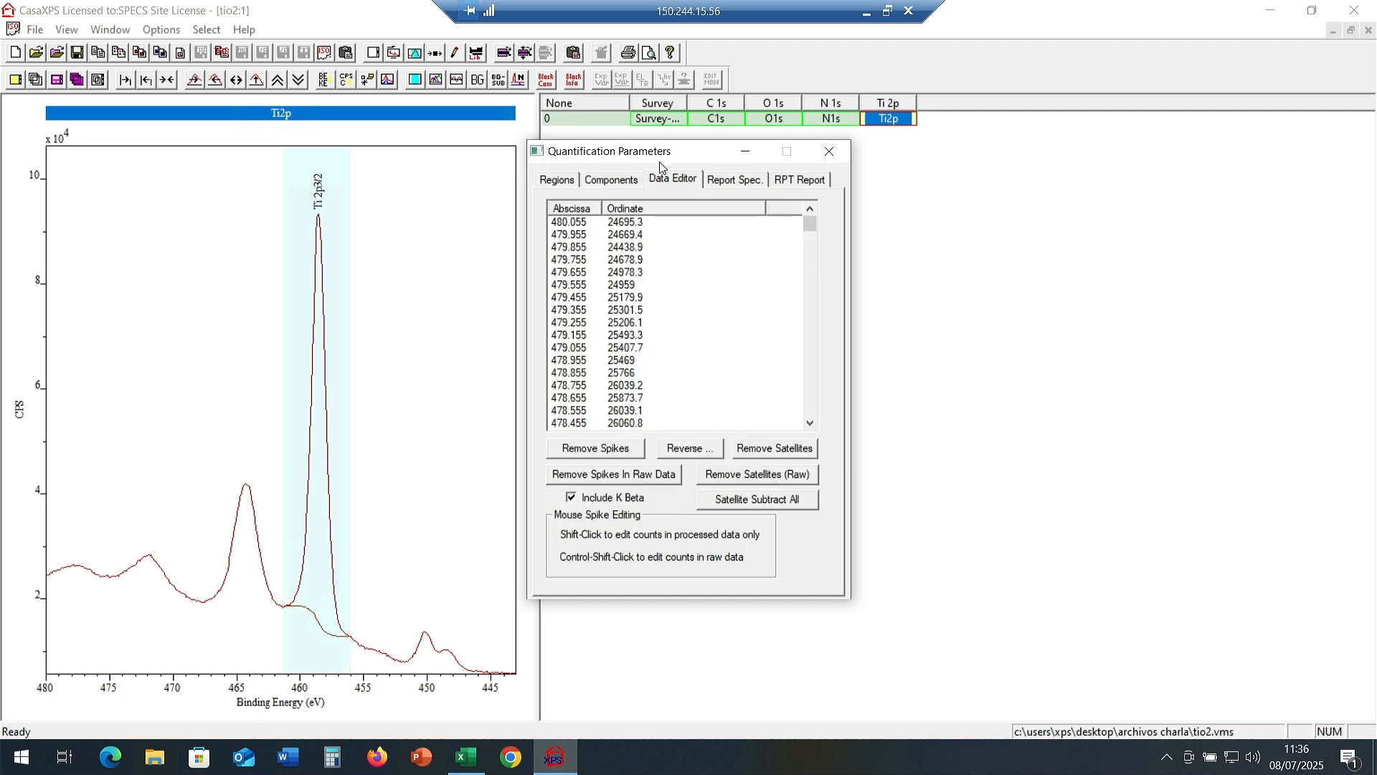
left_click_drag(632, 151, 1007, 134)
left_click(985, 160)
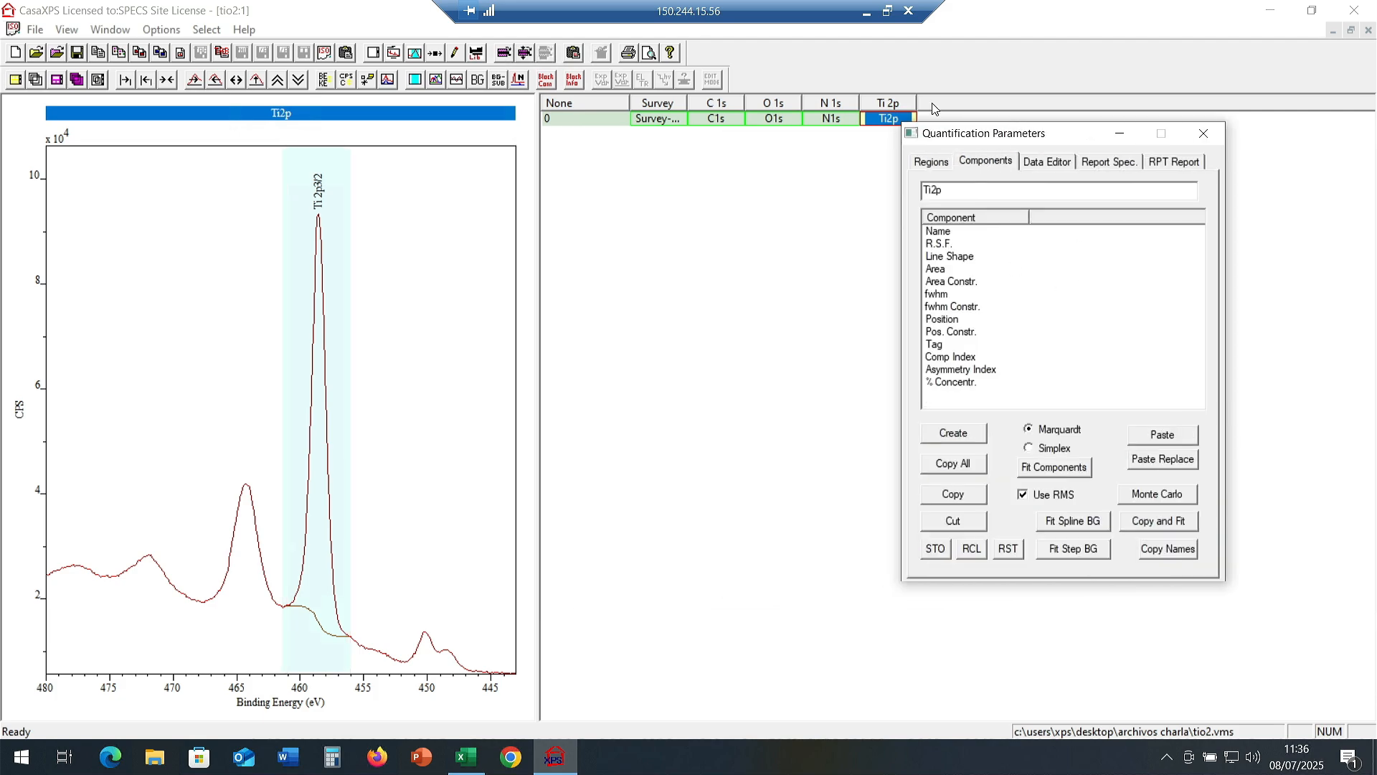
left_click(947, 162)
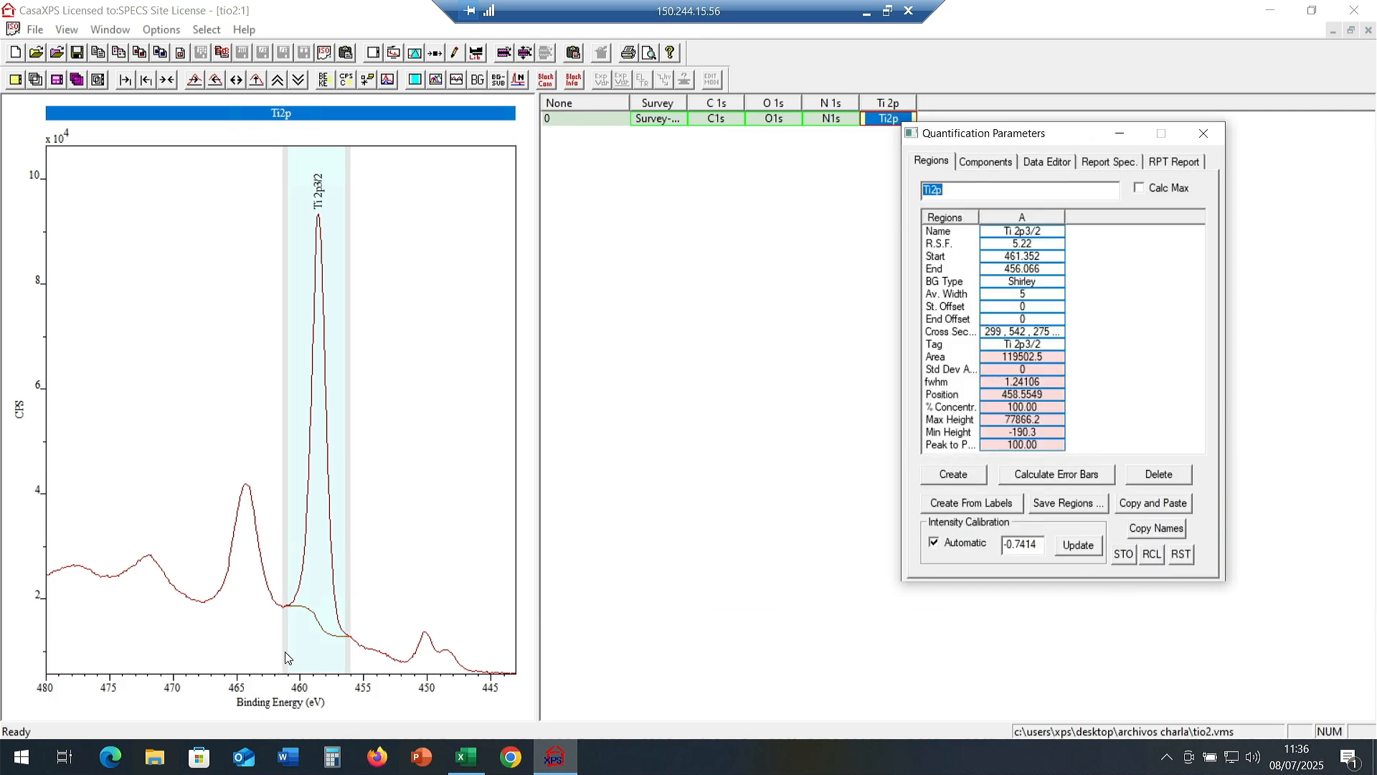
left_click_drag(290, 649, 208, 649)
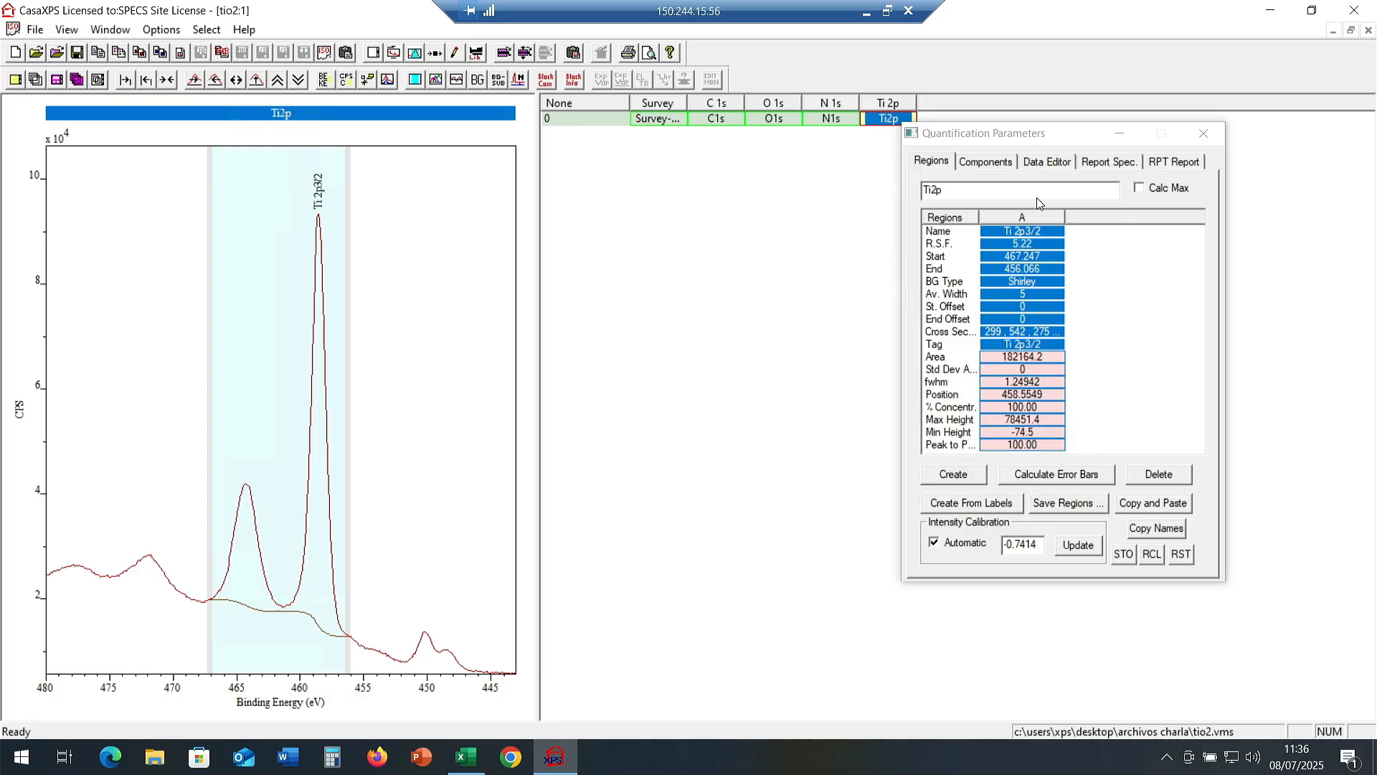
Rename the Ti 2p3/2 region as Ti 2p and set its R.S.F. to 7.9.
left_click(1003, 231)
left_click_drag(1007, 231, 1234, 189)
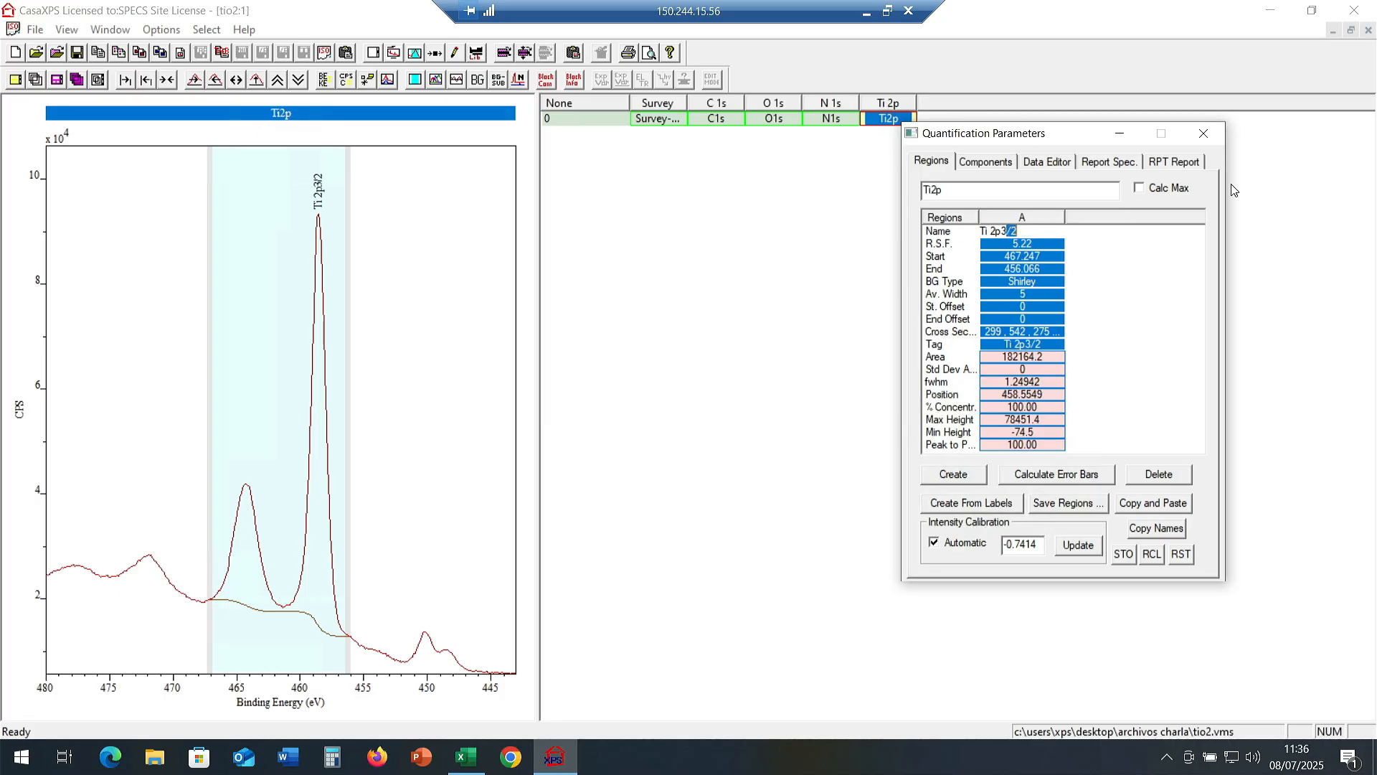
key("BackSpace")
key("BackSpace")
key("BackSpace")
type("#")
key("Return")
type("7.9")
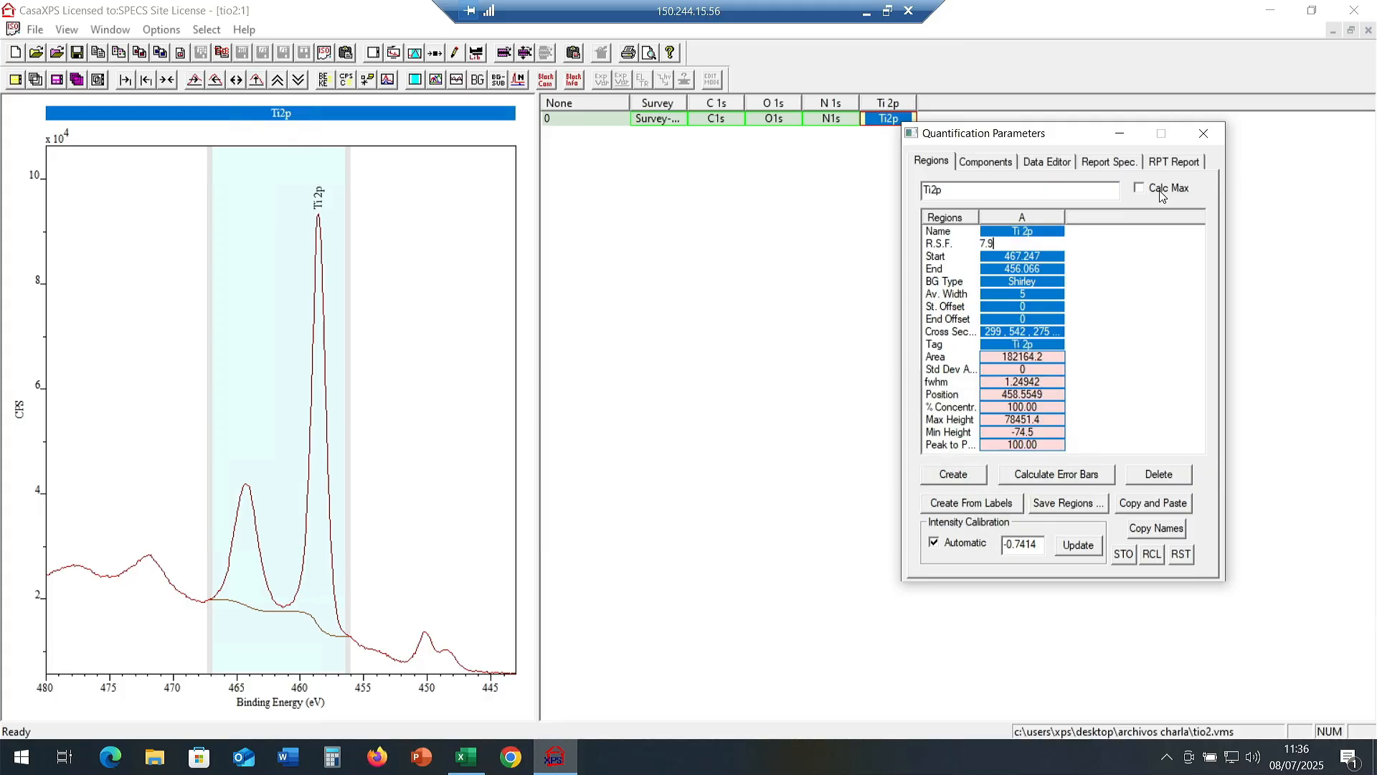
Generate a standard regions report for the C 1s, O 1s, N 1s and Ti 2p spectra and view its concentration columns.
left_click_drag(1127, 140, 1113, 173)
left_click(714, 121)
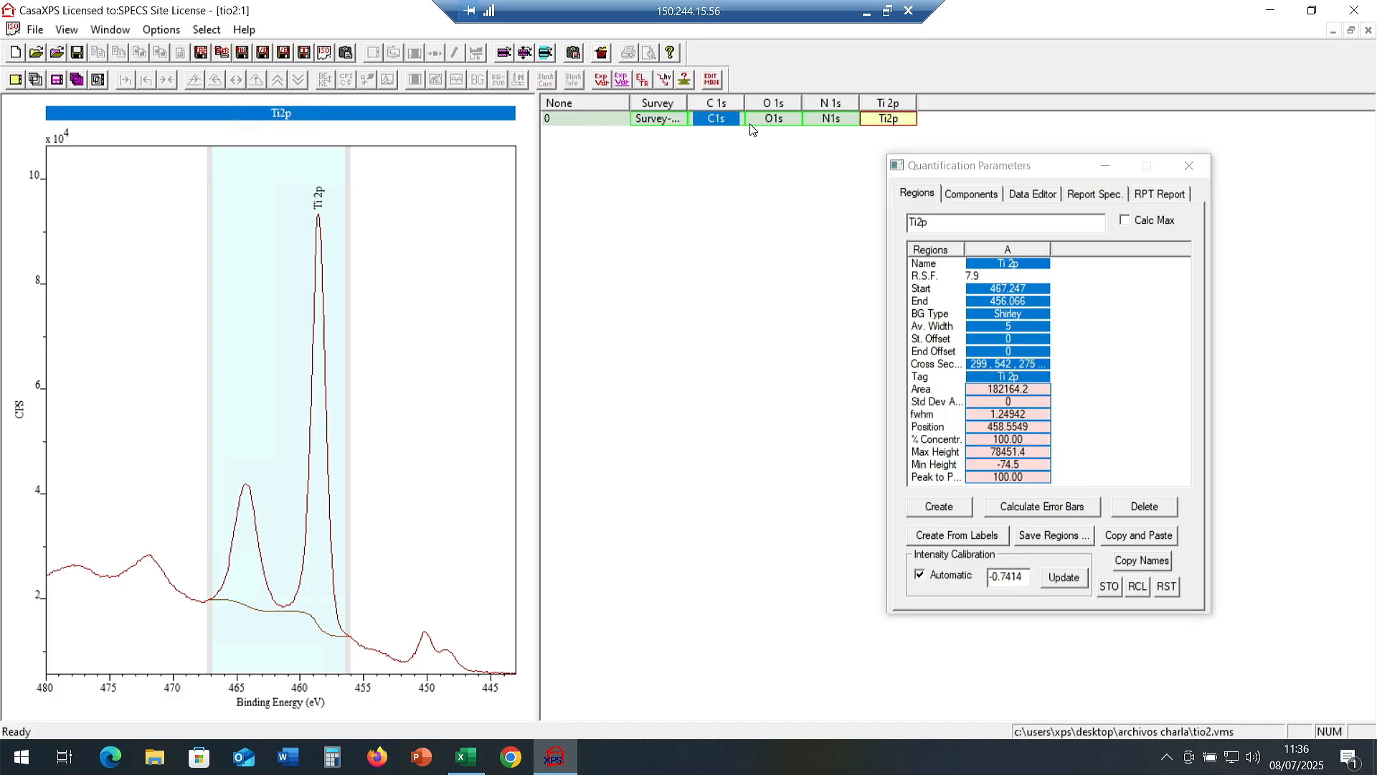
left_click_drag(772, 124, 906, 147)
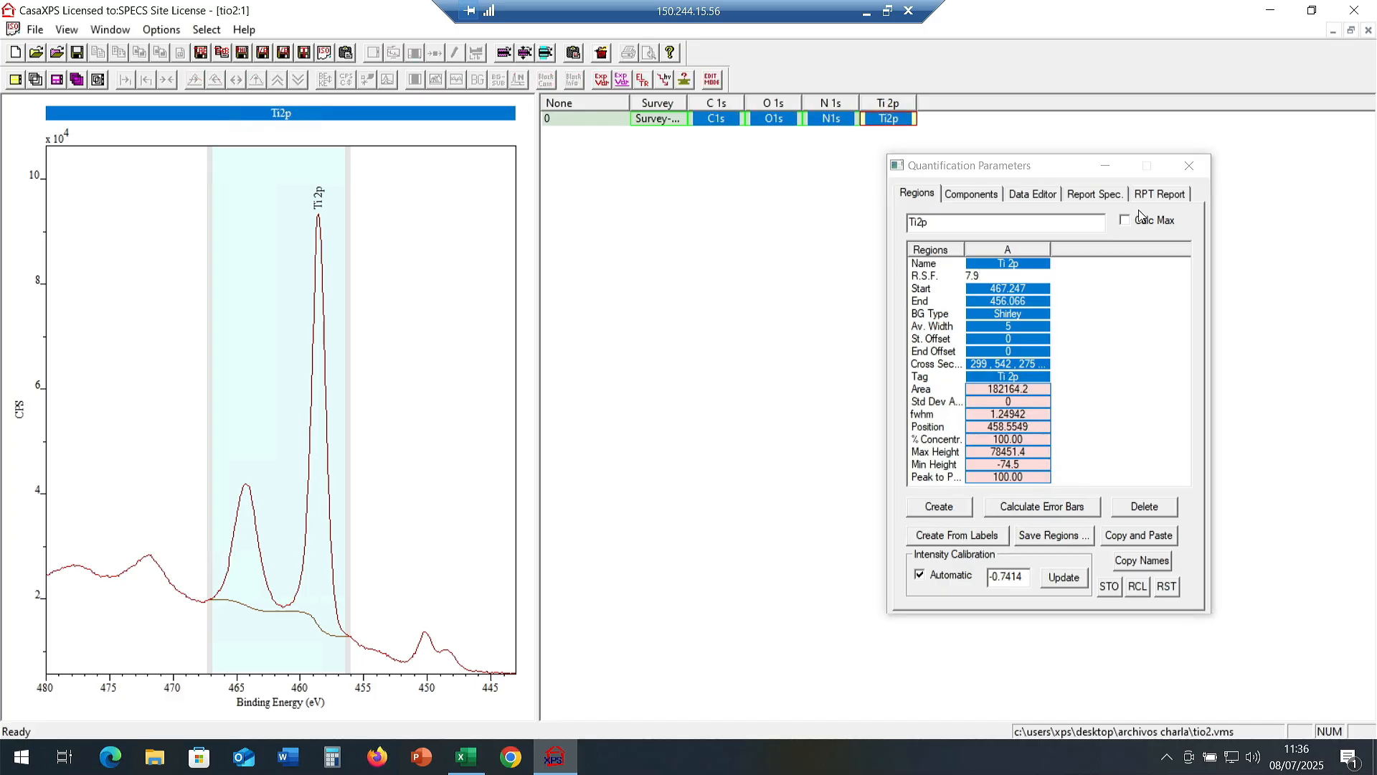
left_click(1102, 195)
left_click(958, 244)
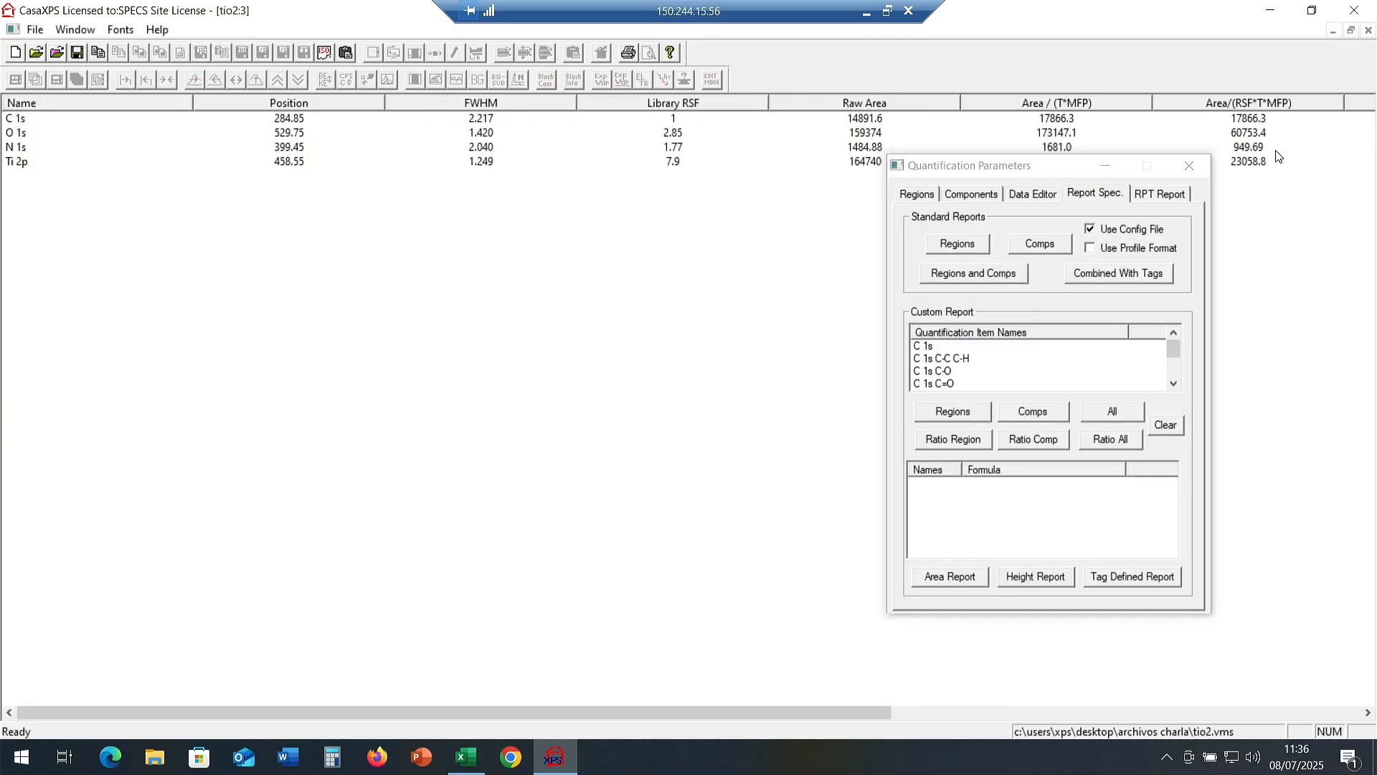
left_click_drag(655, 718, 1192, 643)
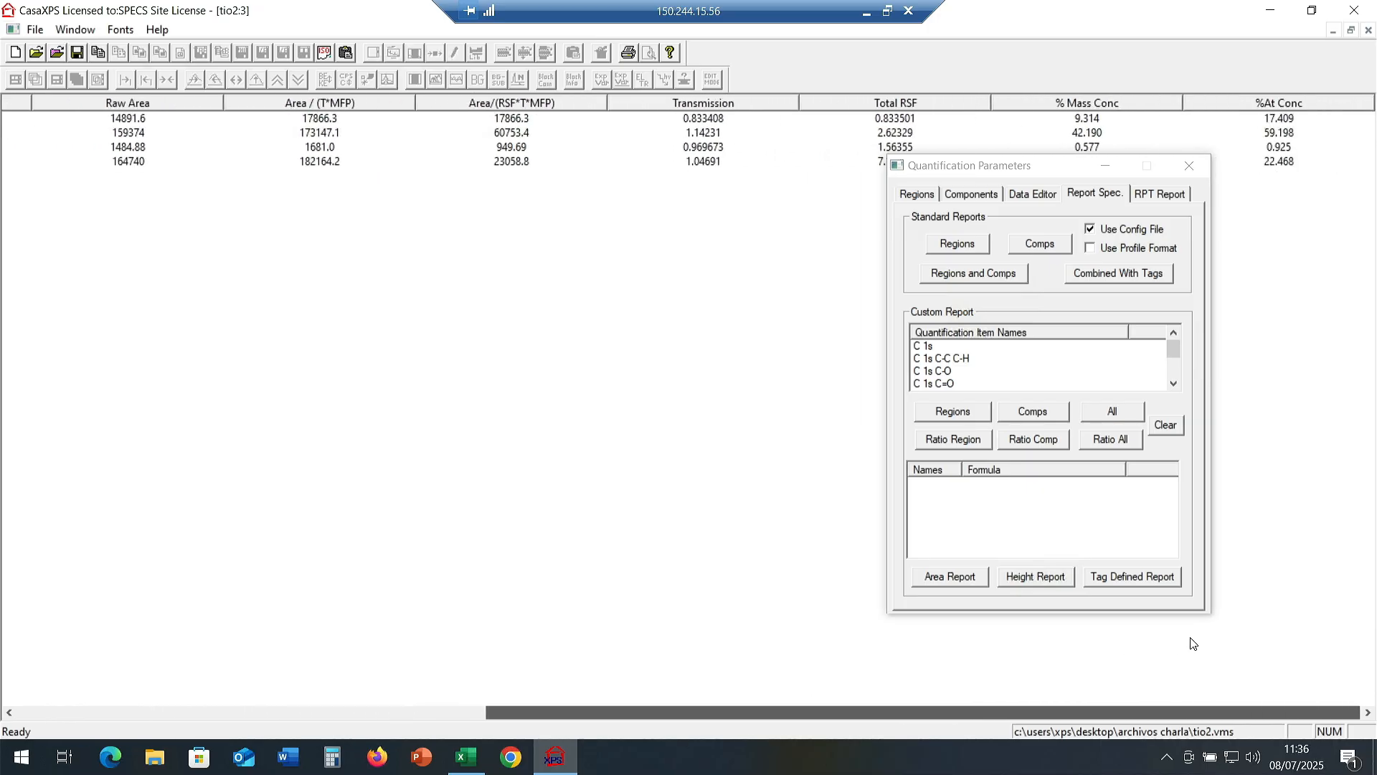
Restore the new report to a floating window, close the quantification parameters and place the earlier Ti 2p3/2 report beside it for comparison.
left_click(1351, 30)
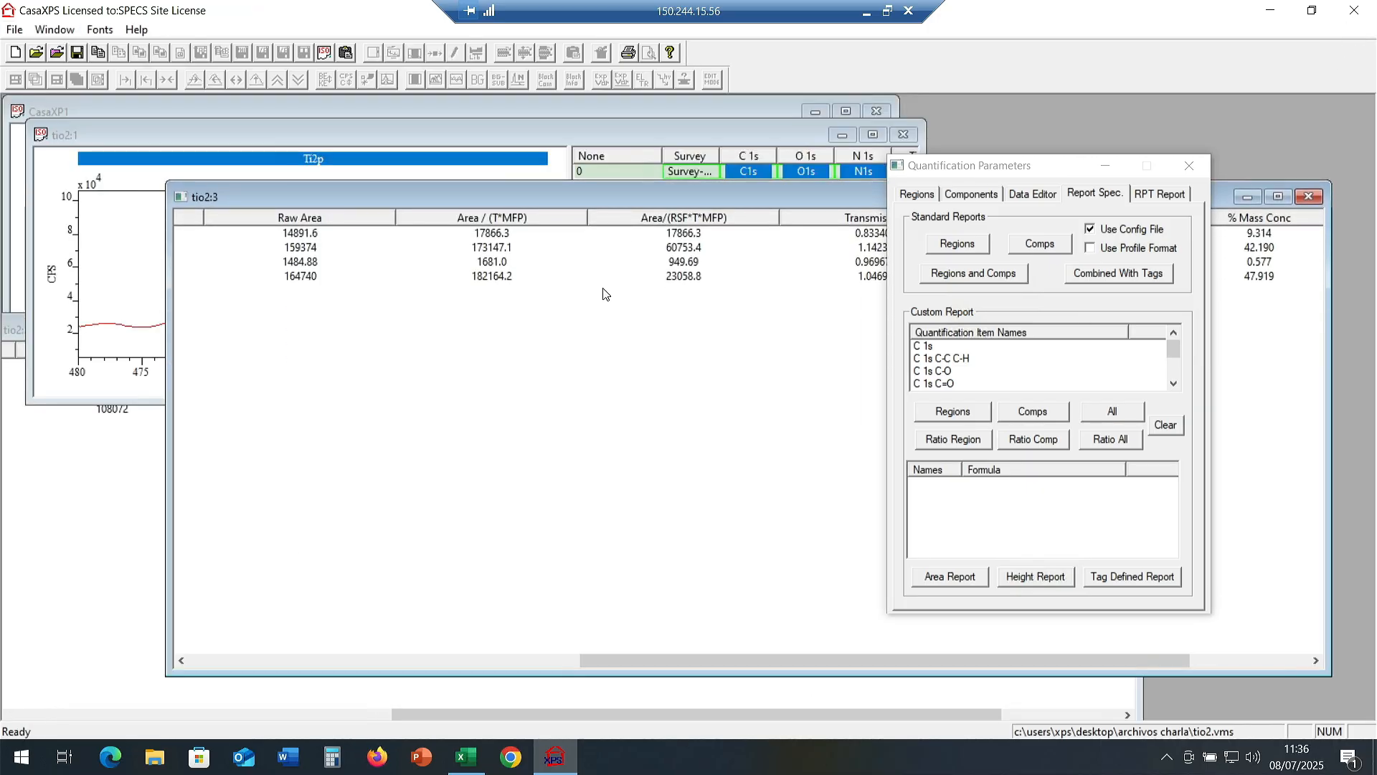
left_click(79, 551)
left_click(1188, 166)
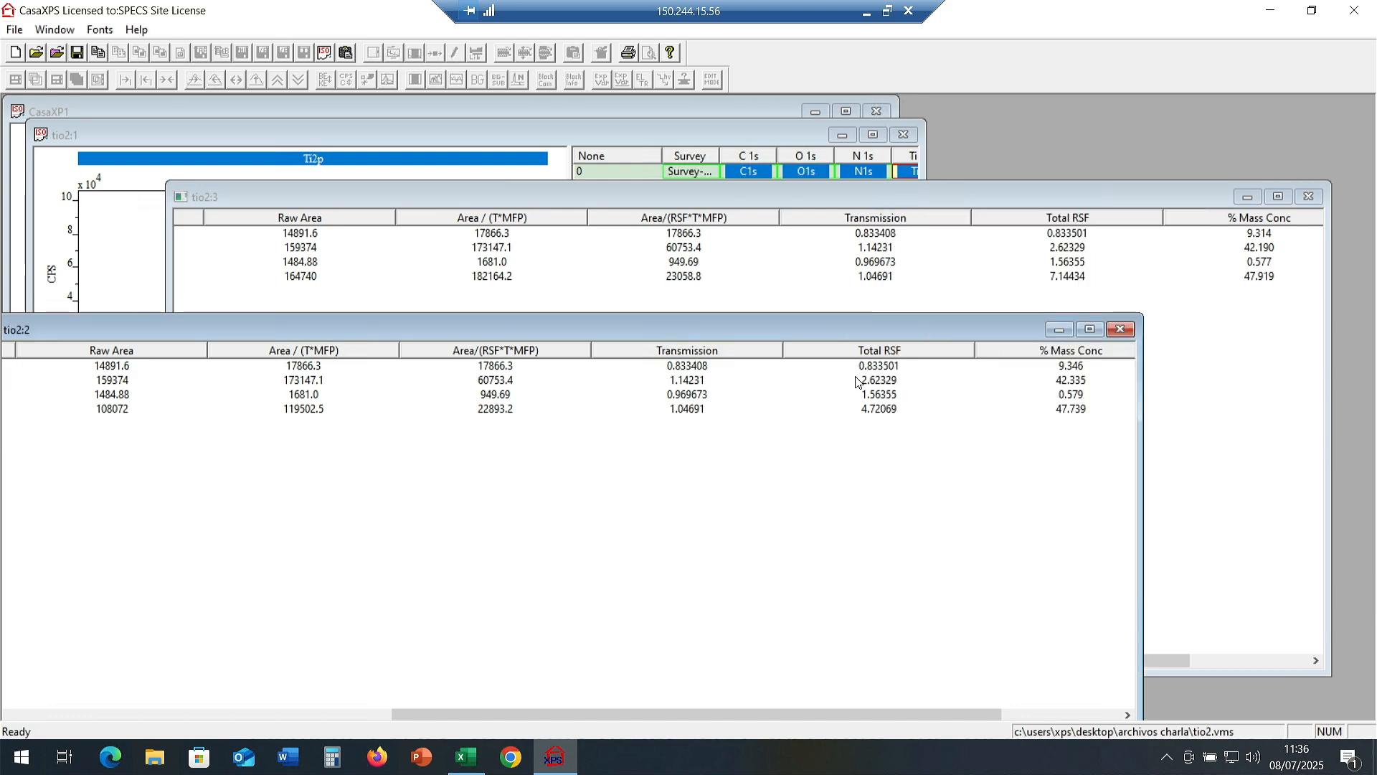
left_click_drag(827, 335, 1008, 293)
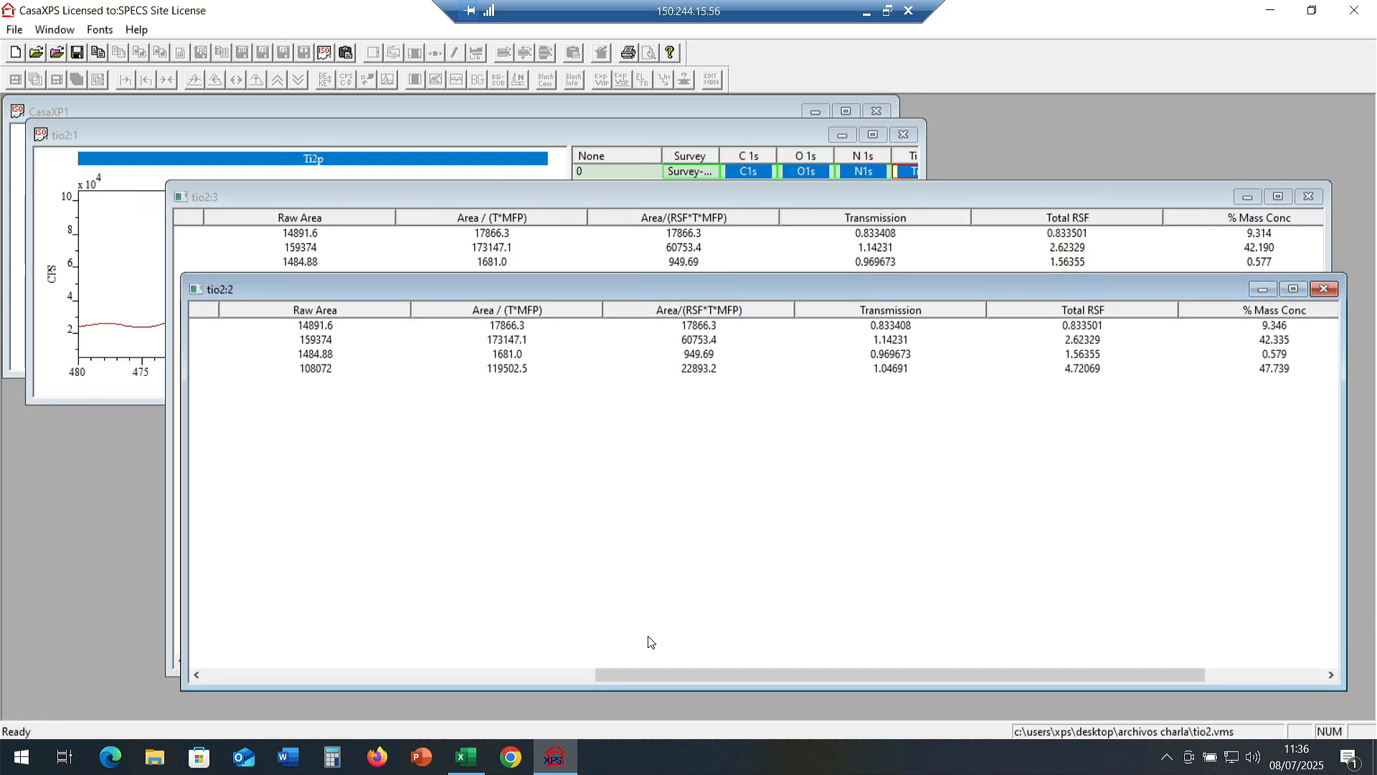
Compare the names, positions, FWHM and library RSF values in the Ti 2p and Ti 2p3/2 reports.
left_click_drag(621, 676, 75, 592)
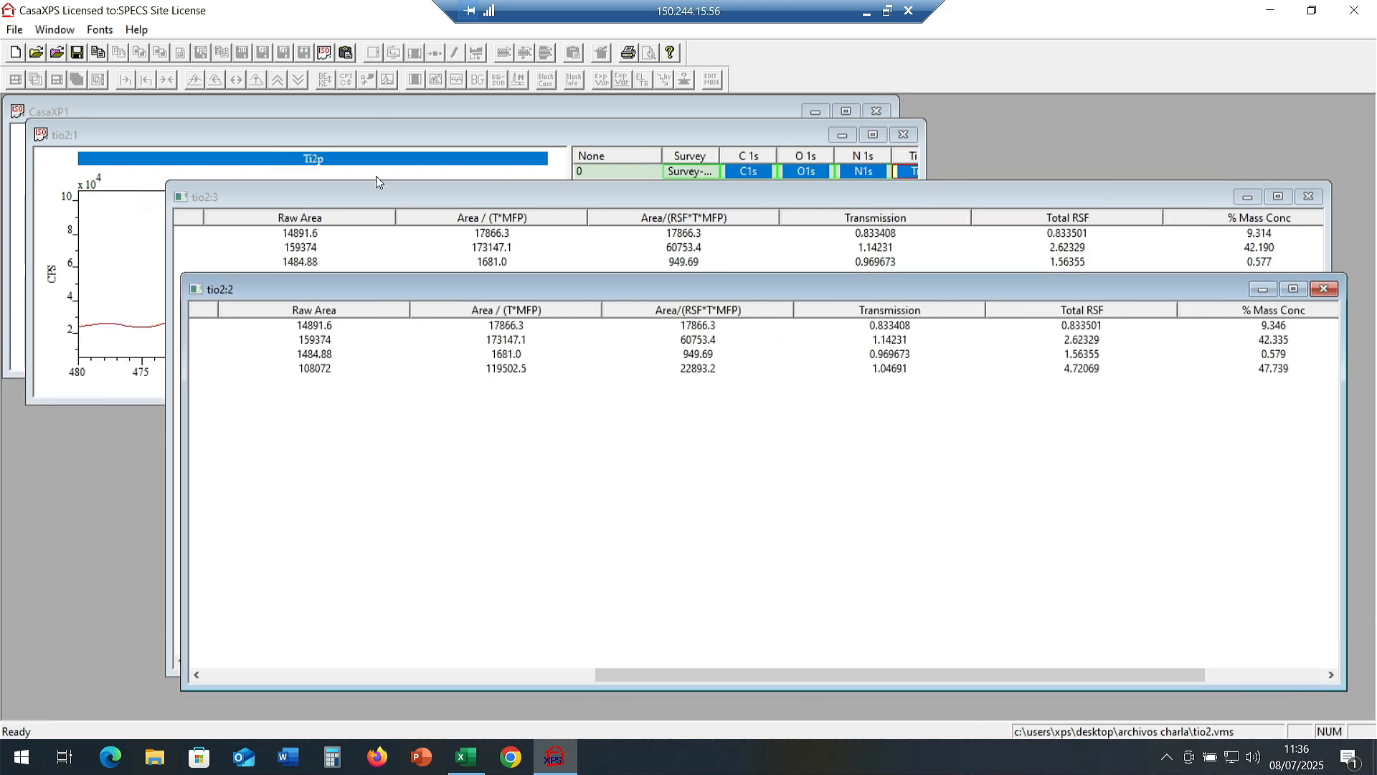
left_click(381, 198)
left_click_drag(612, 659, 201, 682)
left_click(202, 681)
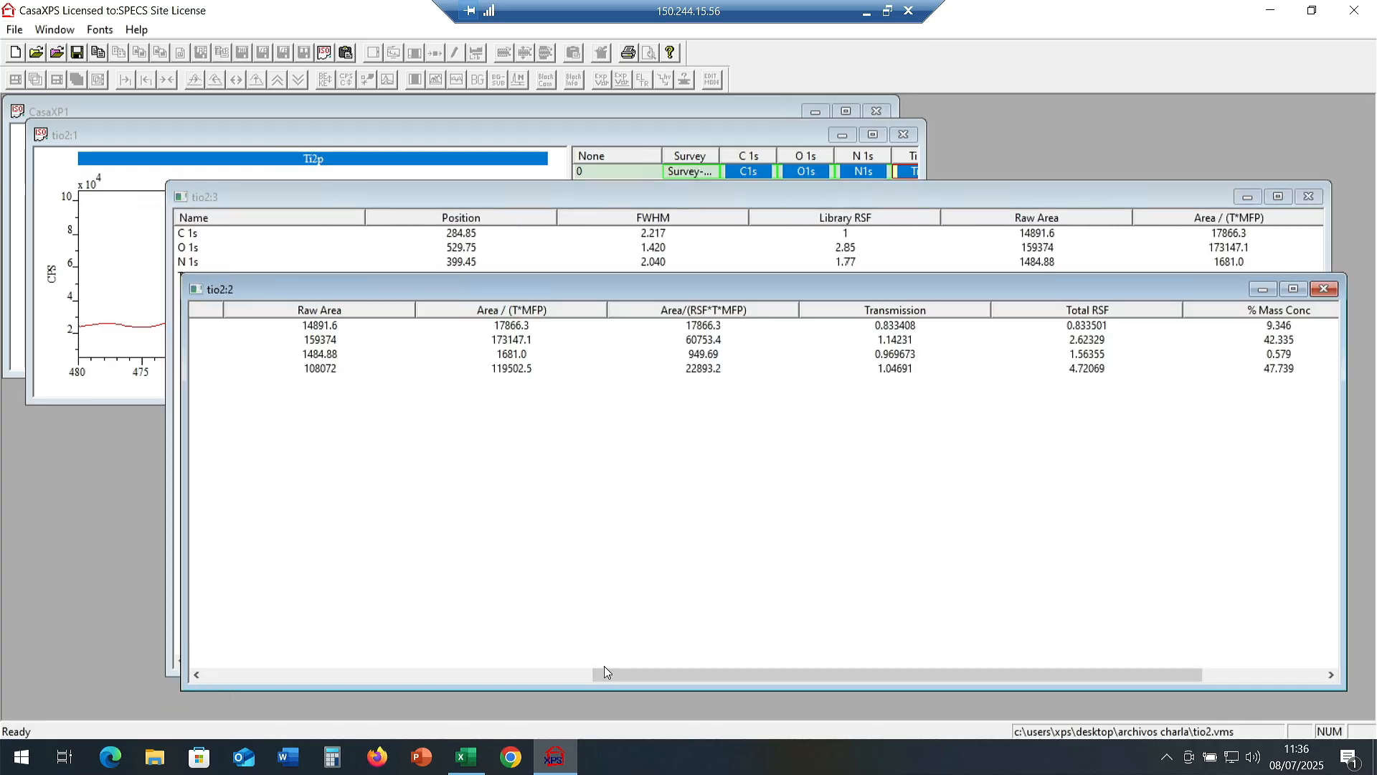
left_click_drag(528, 678, 166, 652)
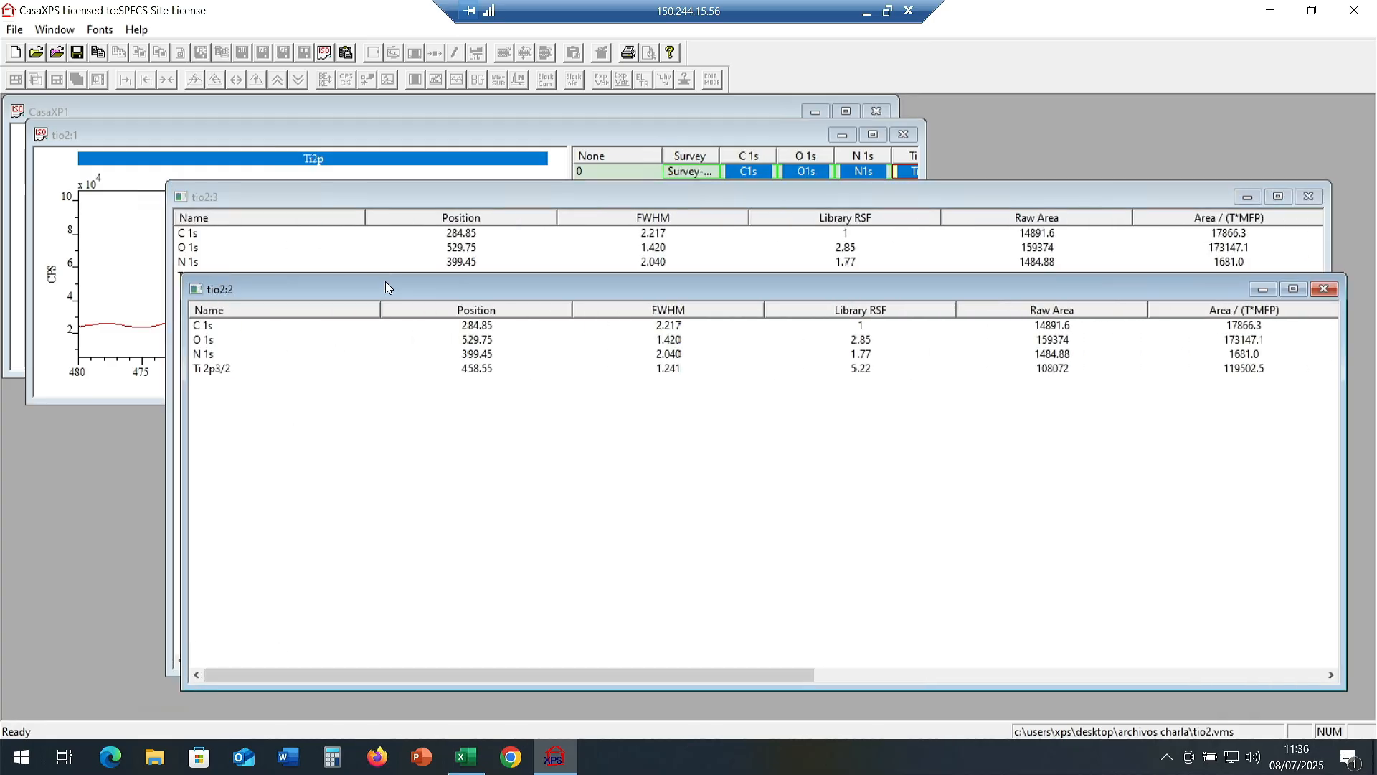
left_click_drag(385, 281, 338, 287)
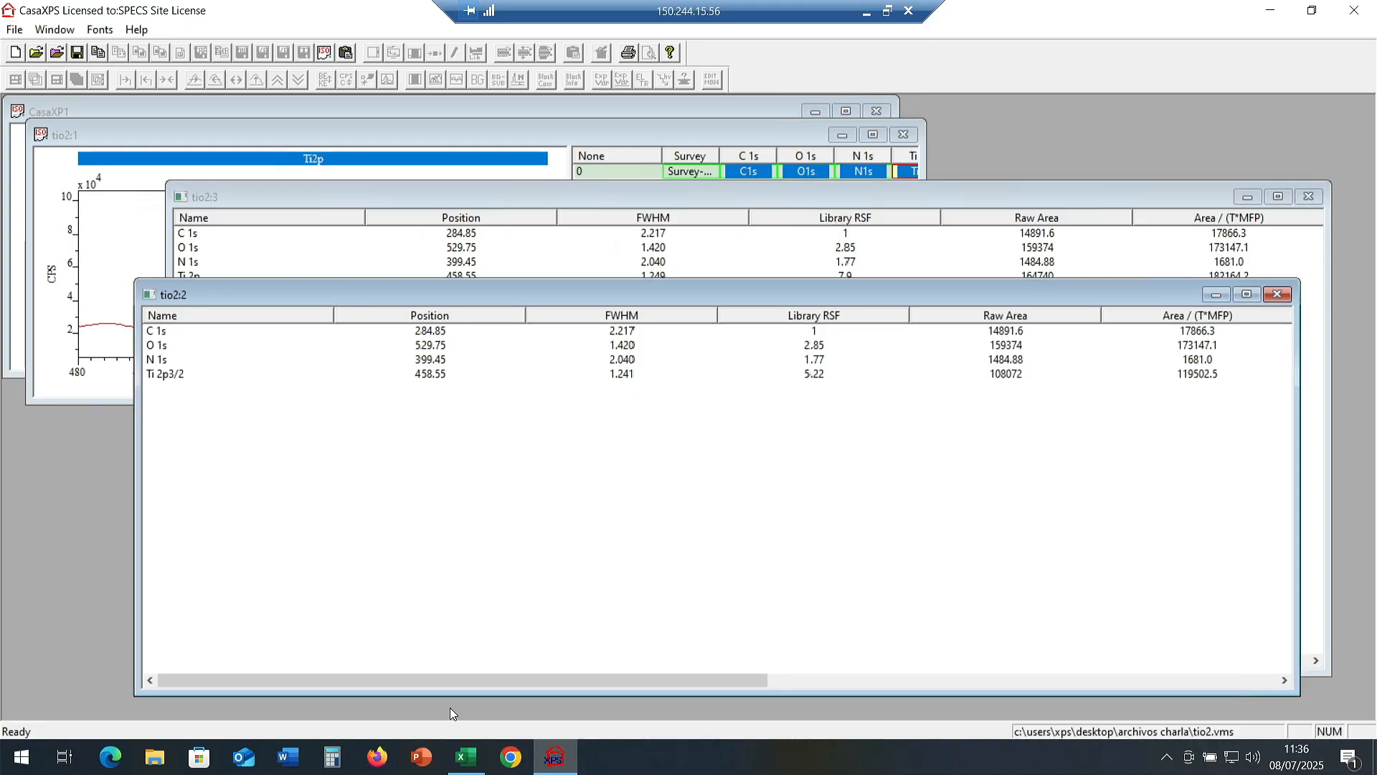
Compare the mass and atomic concentration columns of the two reports for all four elements.
left_click_drag(466, 677, 1040, 680)
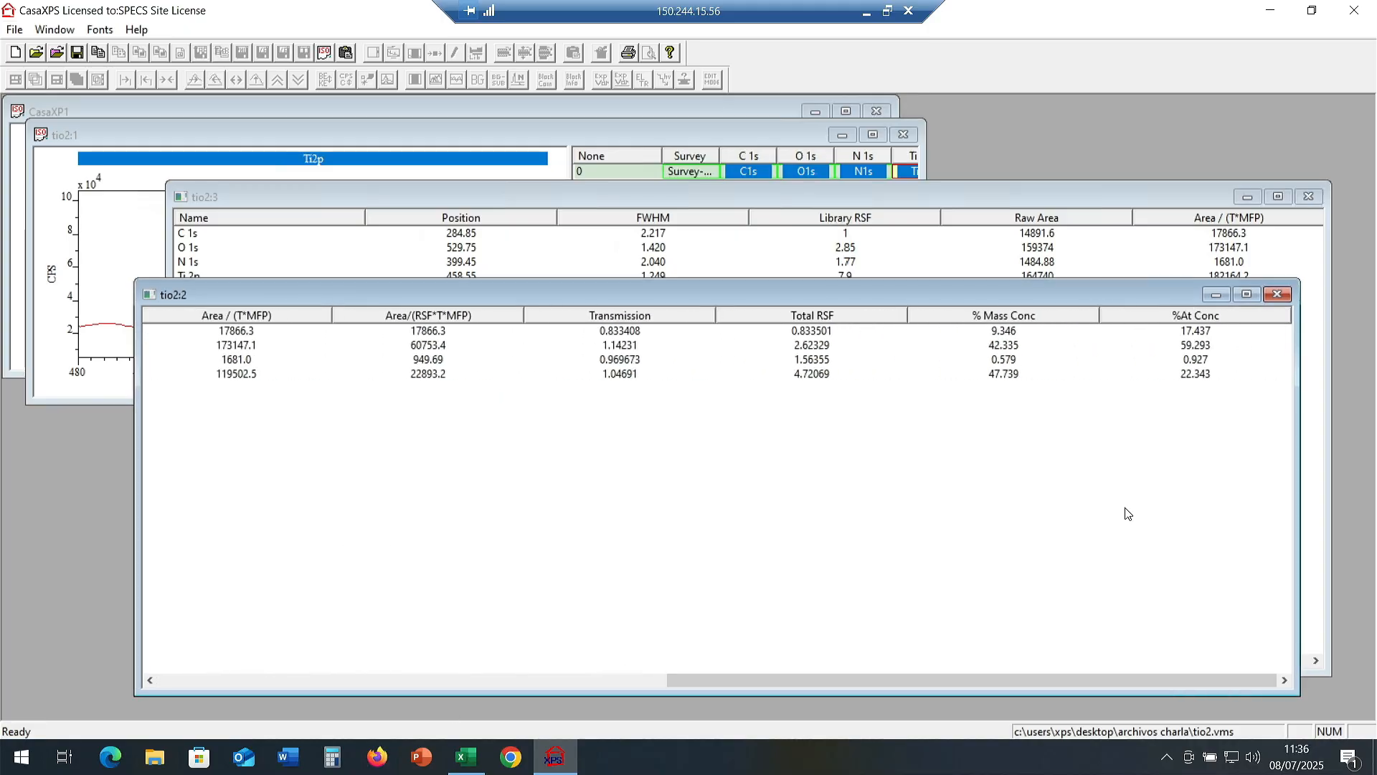
left_click(1103, 206)
left_click_drag(657, 652, 1241, 606)
left_click(397, 689)
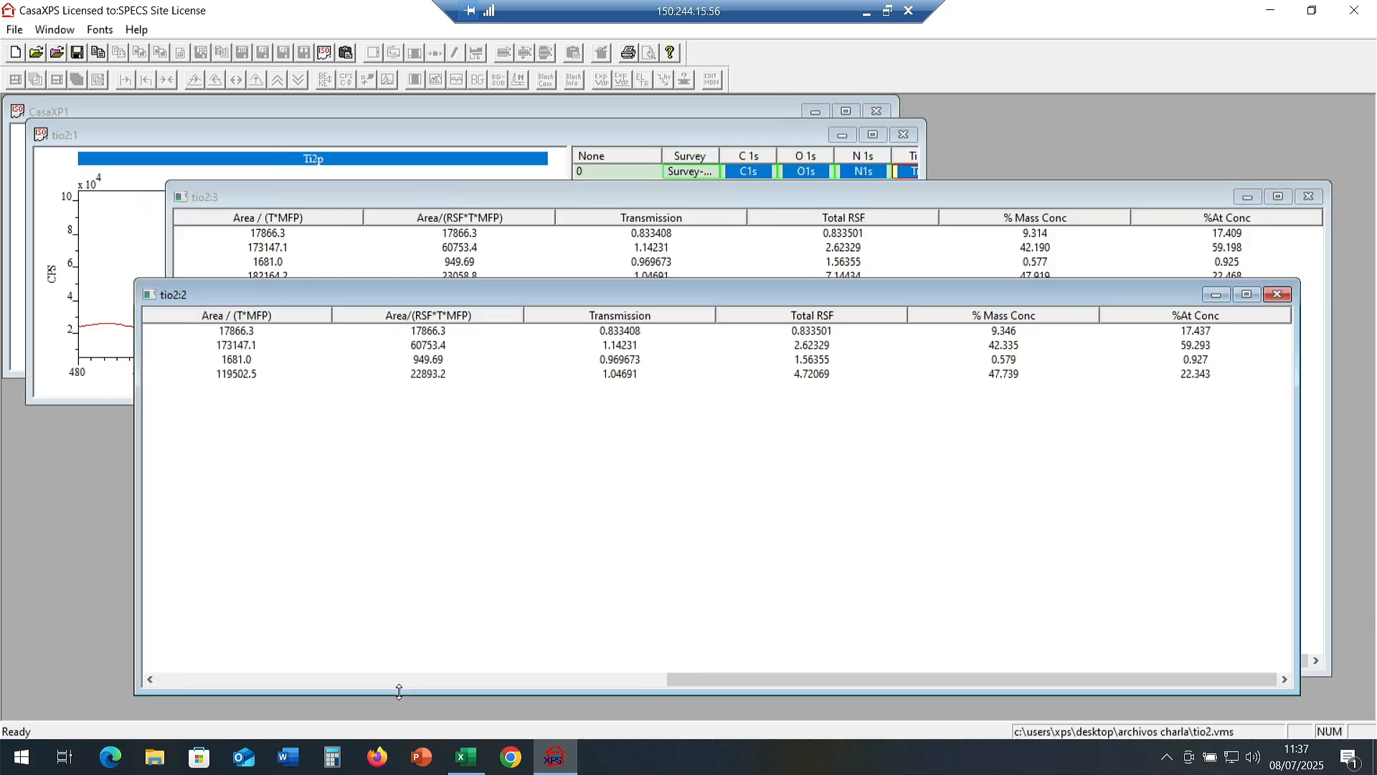
left_click_drag(1097, 294, 1135, 316)
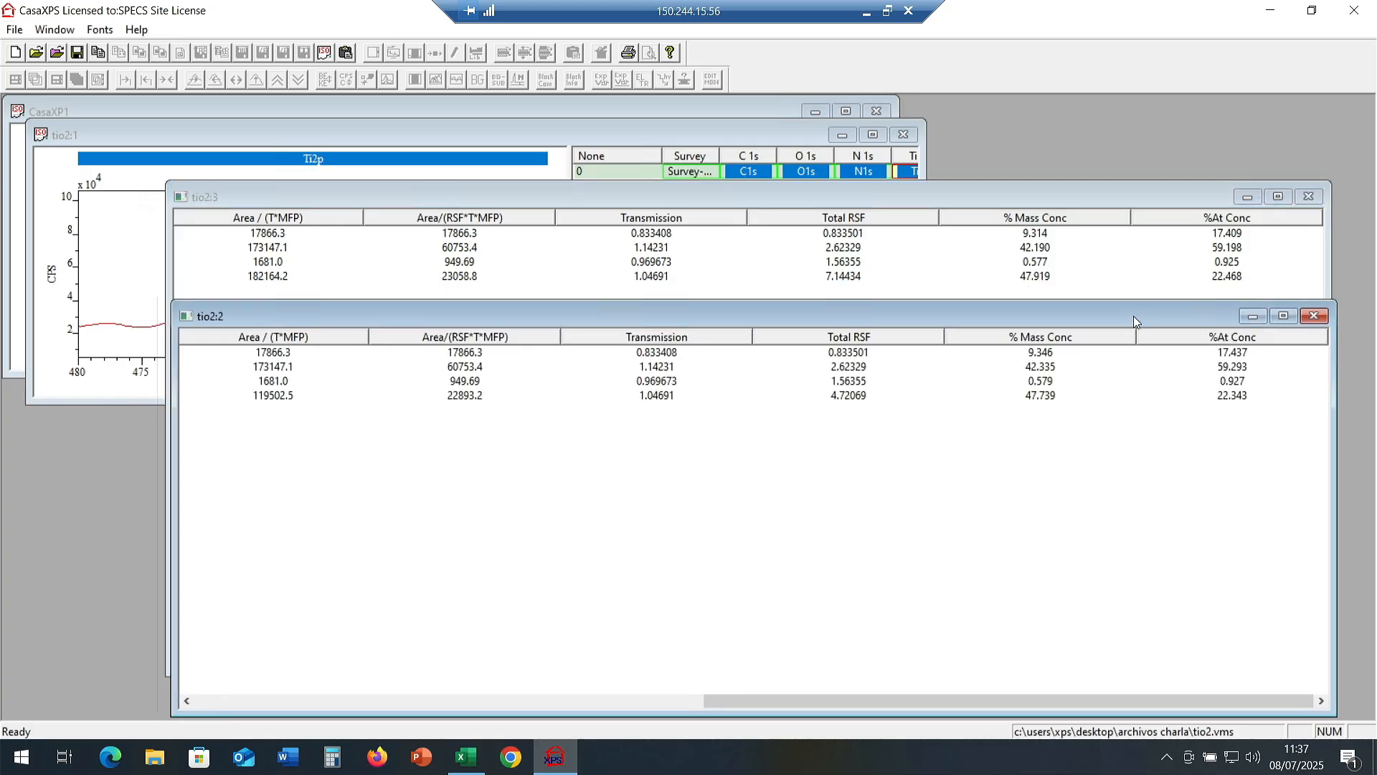
Close both quantification reports and maximize the tio2 spectrum window.
left_click(1314, 316)
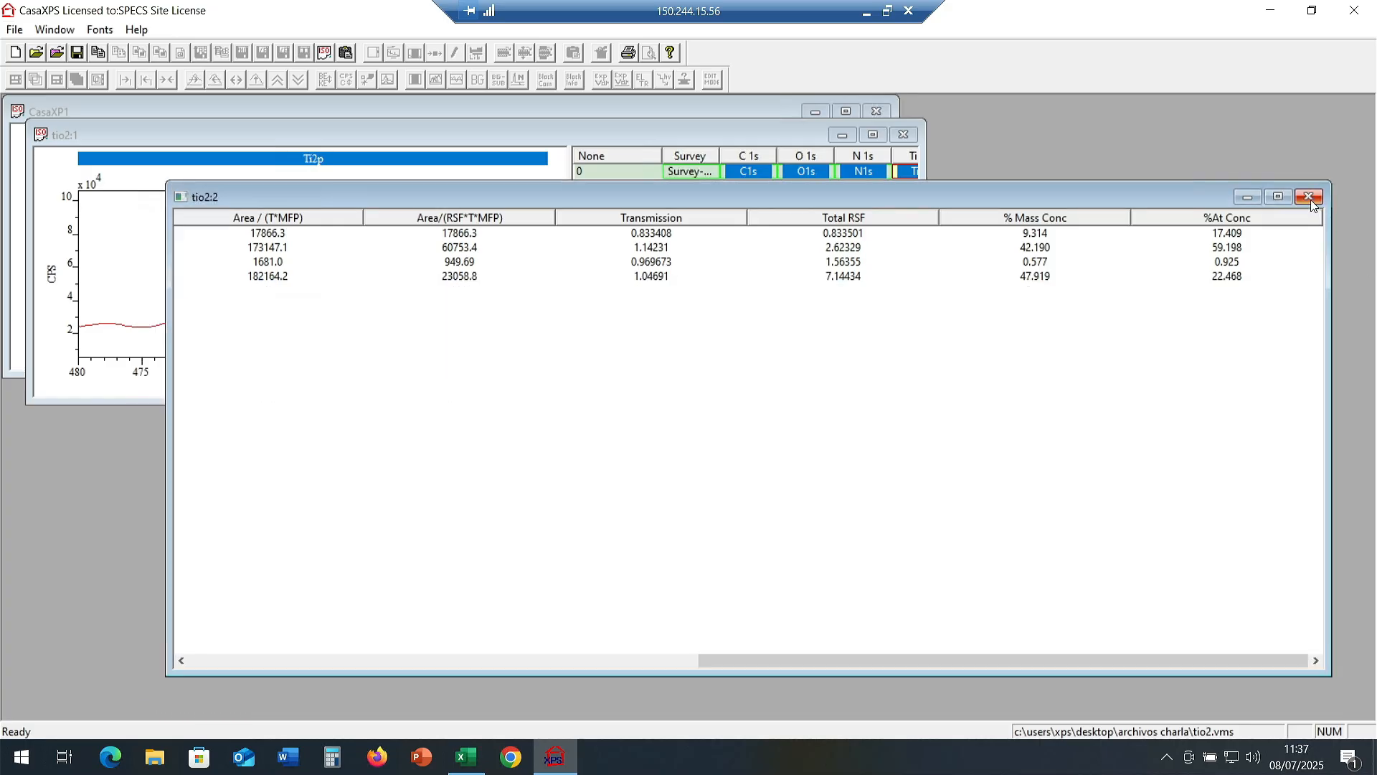
left_click(1309, 196)
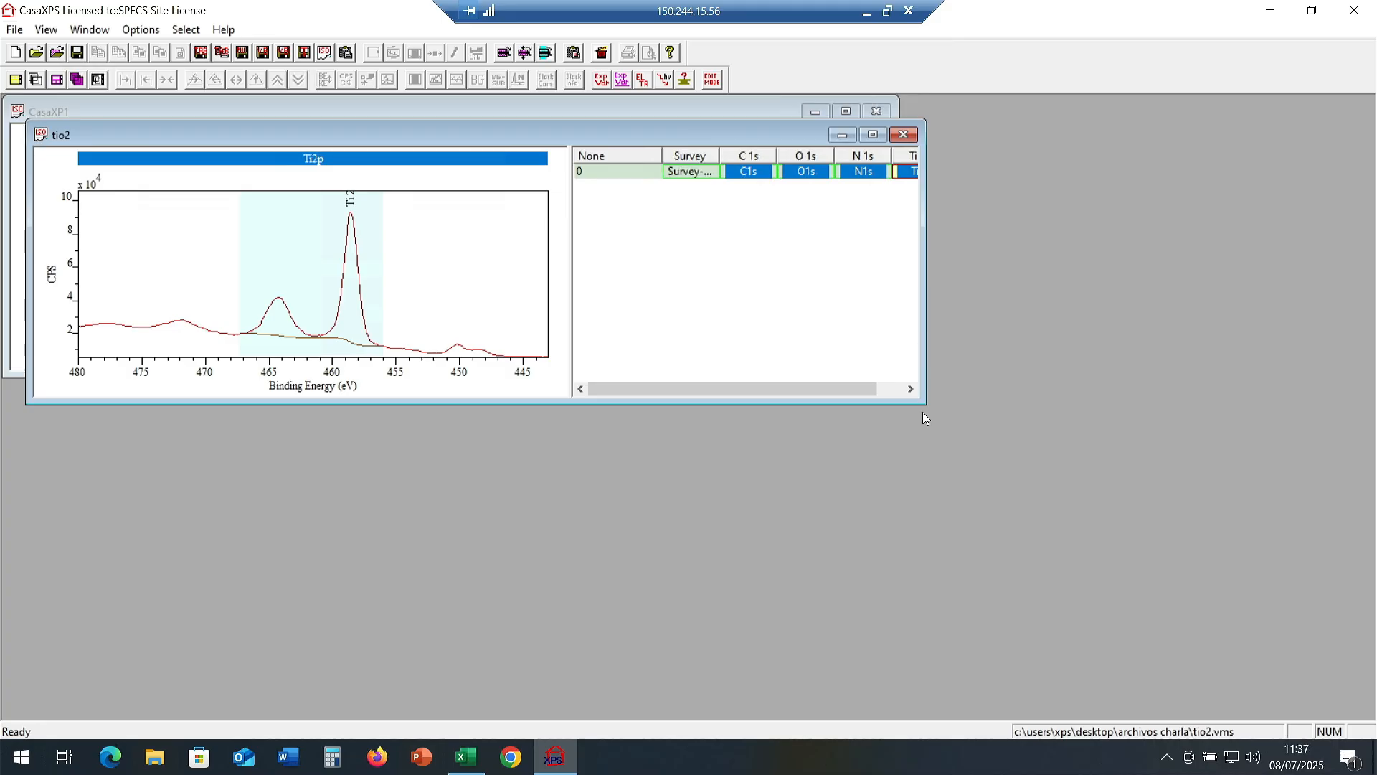
left_click_drag(924, 404, 1231, 500)
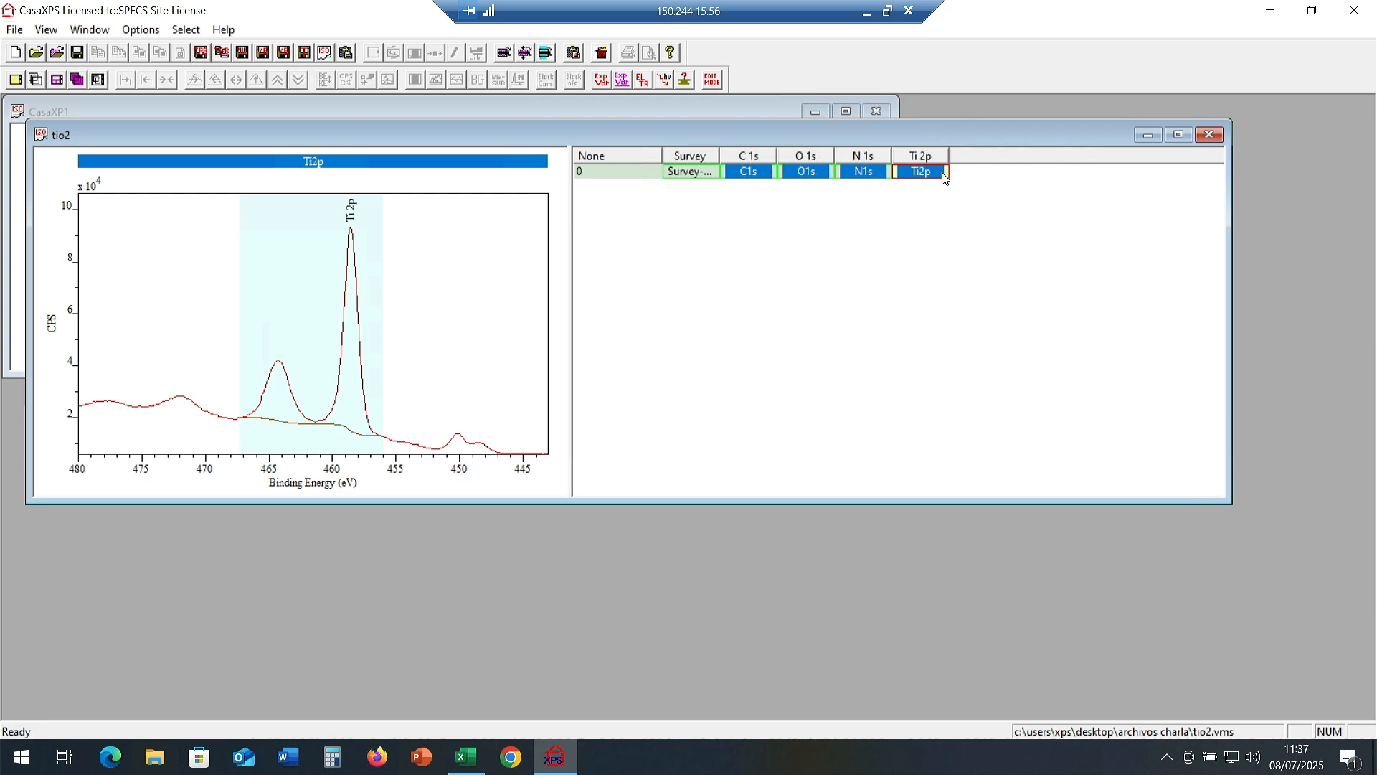
left_click_drag(940, 136, 944, 234)
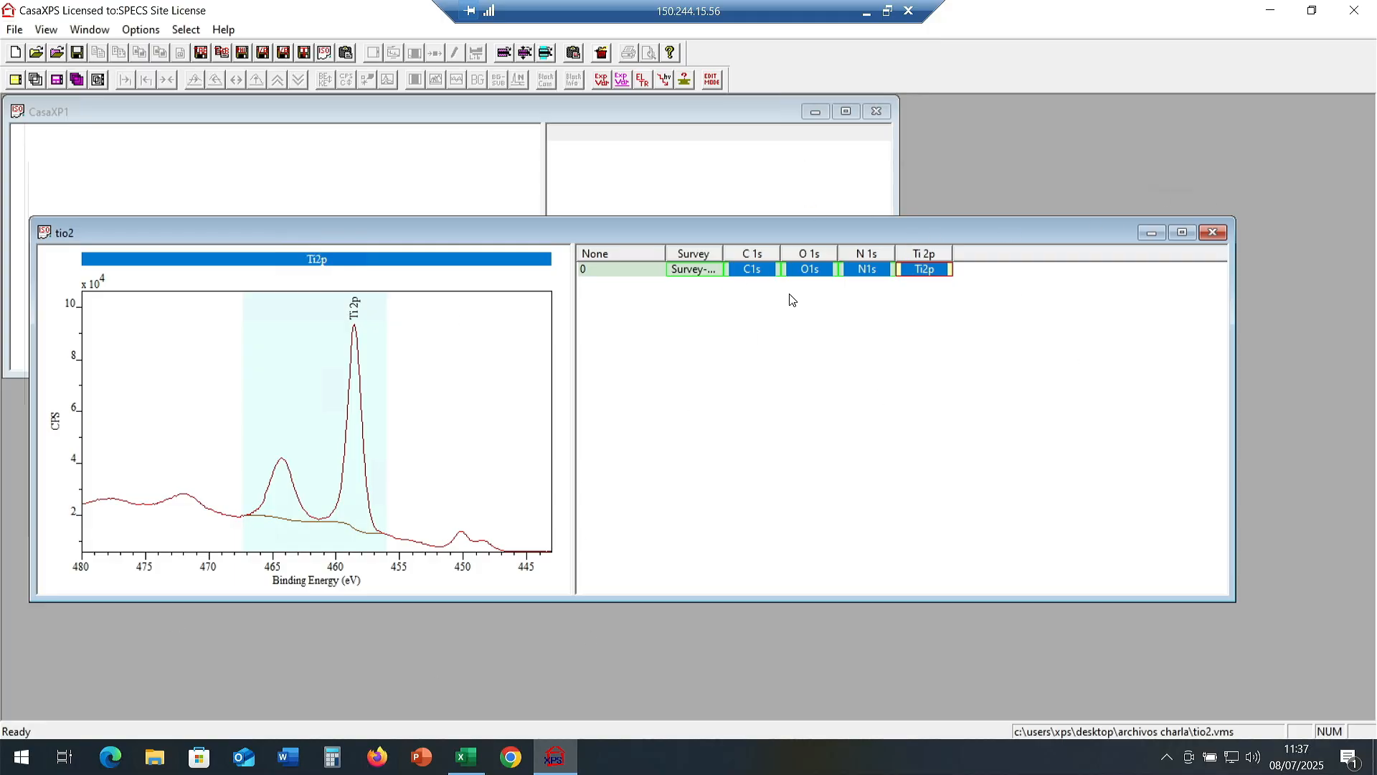
left_click(1181, 231)
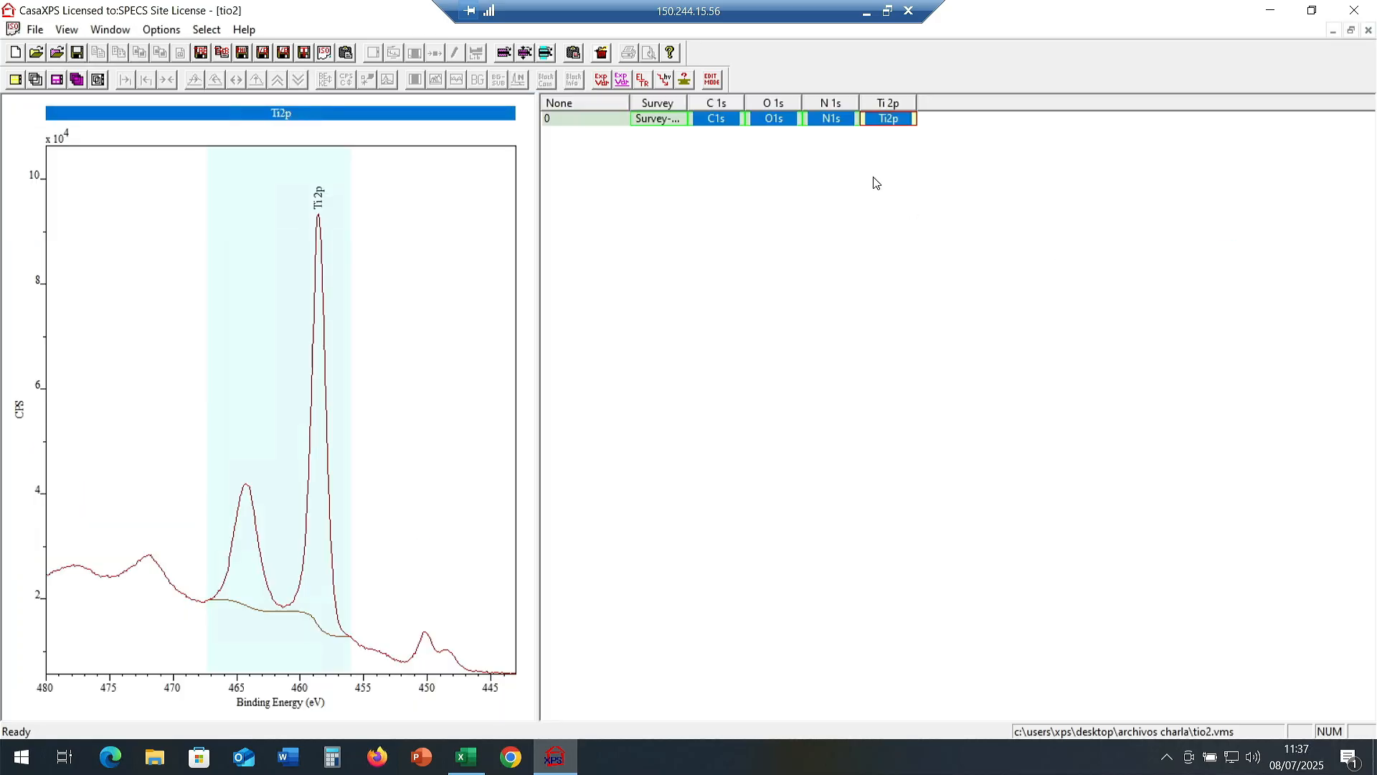
Reopen the quantification parameters for the Ti 2p spectrum alone and show its region definition.
left_click(896, 121)
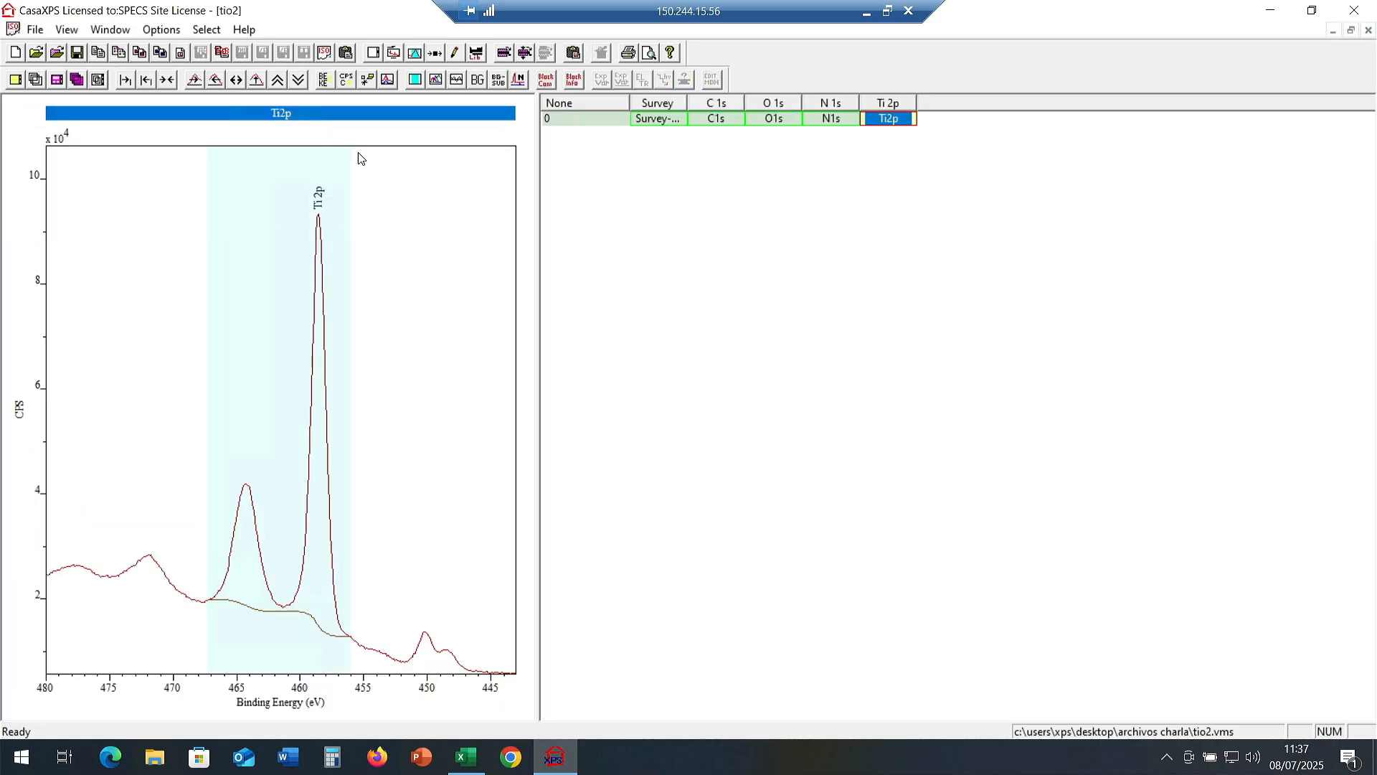
left_click(162, 30)
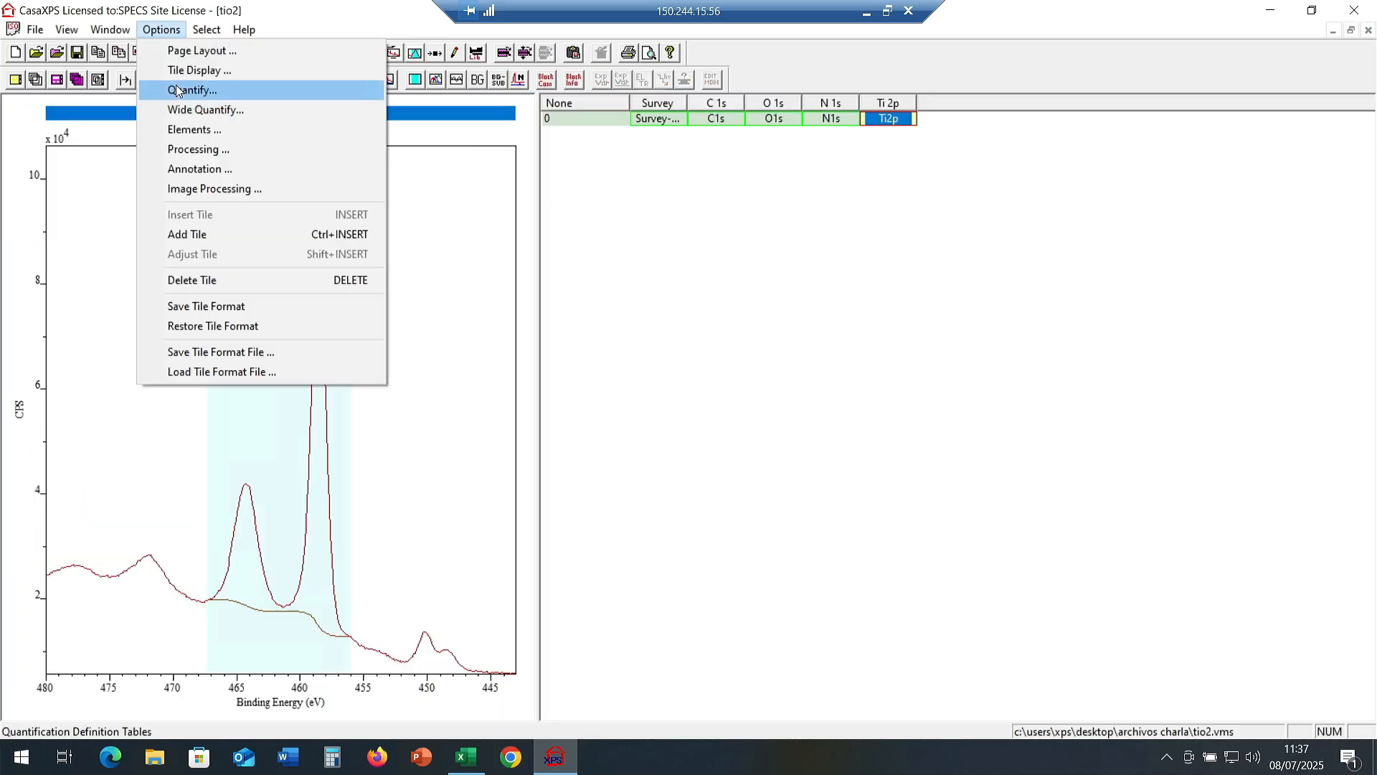
left_click(180, 89)
left_click(607, 180)
left_click_drag(610, 151, 880, 154)
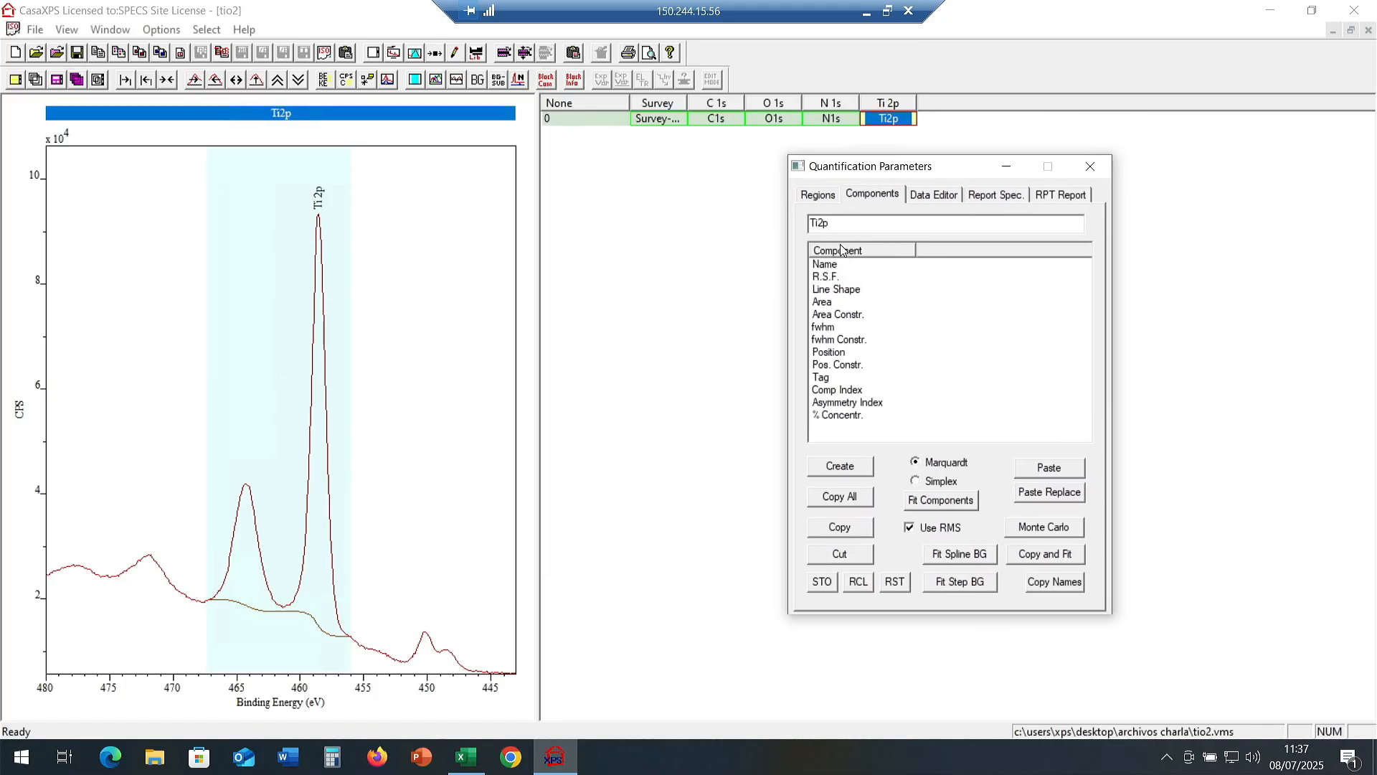
left_click(807, 197)
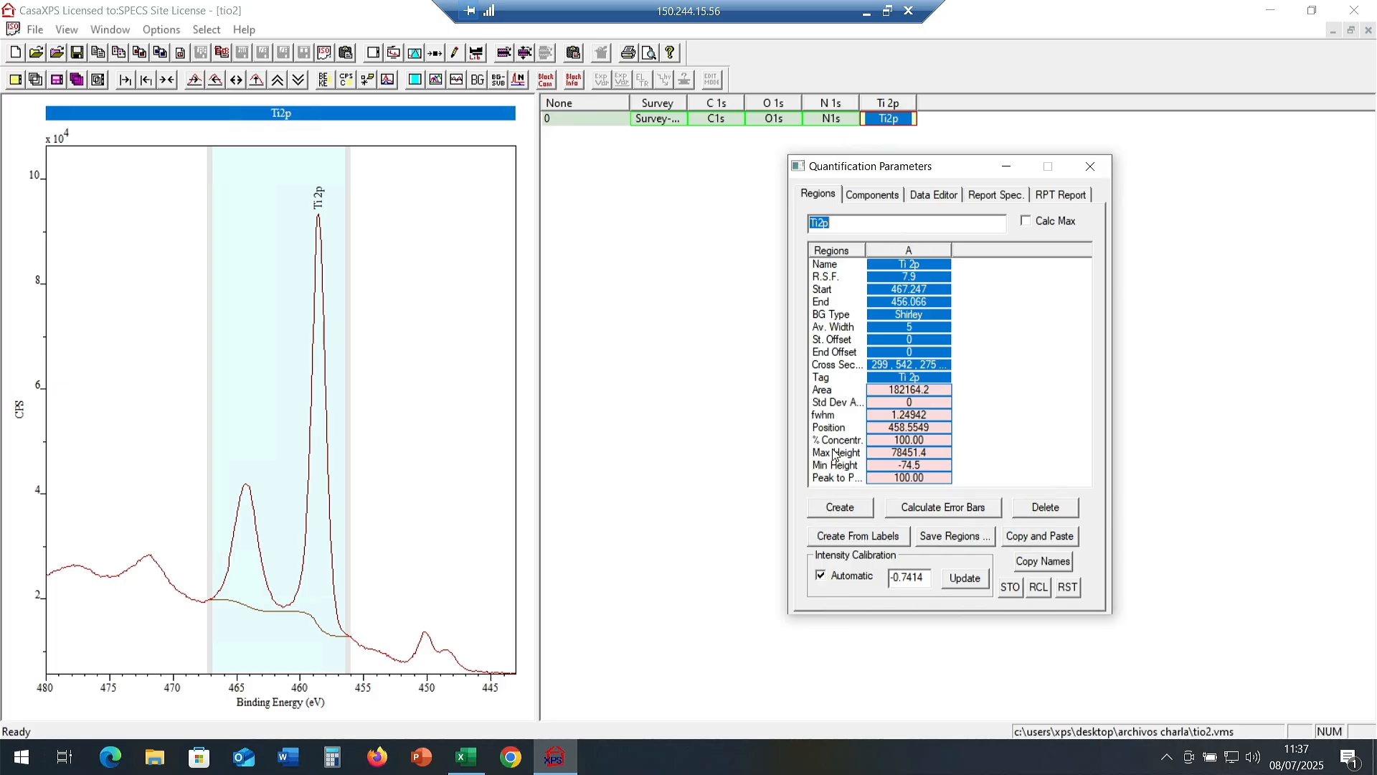
Create a component for the main Ti 2p peak and raise it to the peak height at about 458.7 eV.
left_click(871, 197)
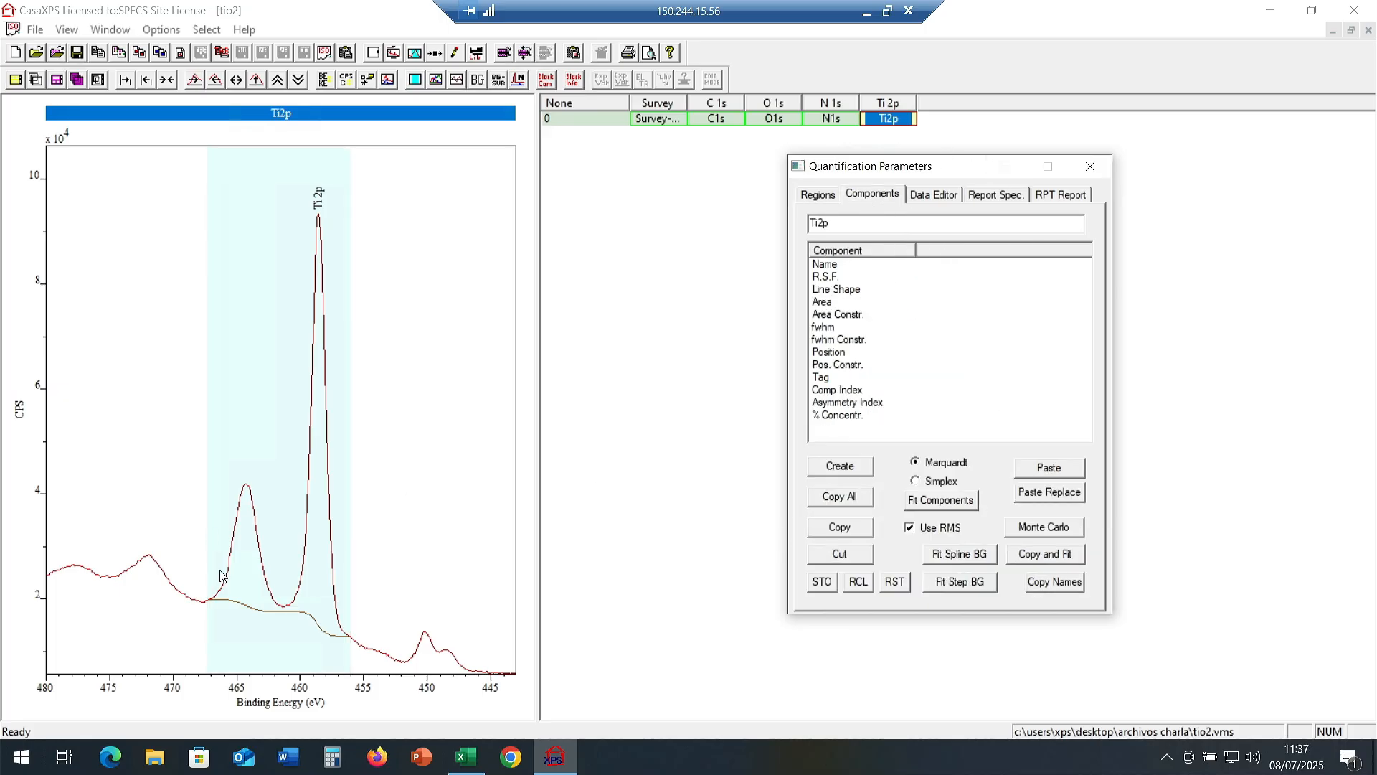
left_click(850, 467)
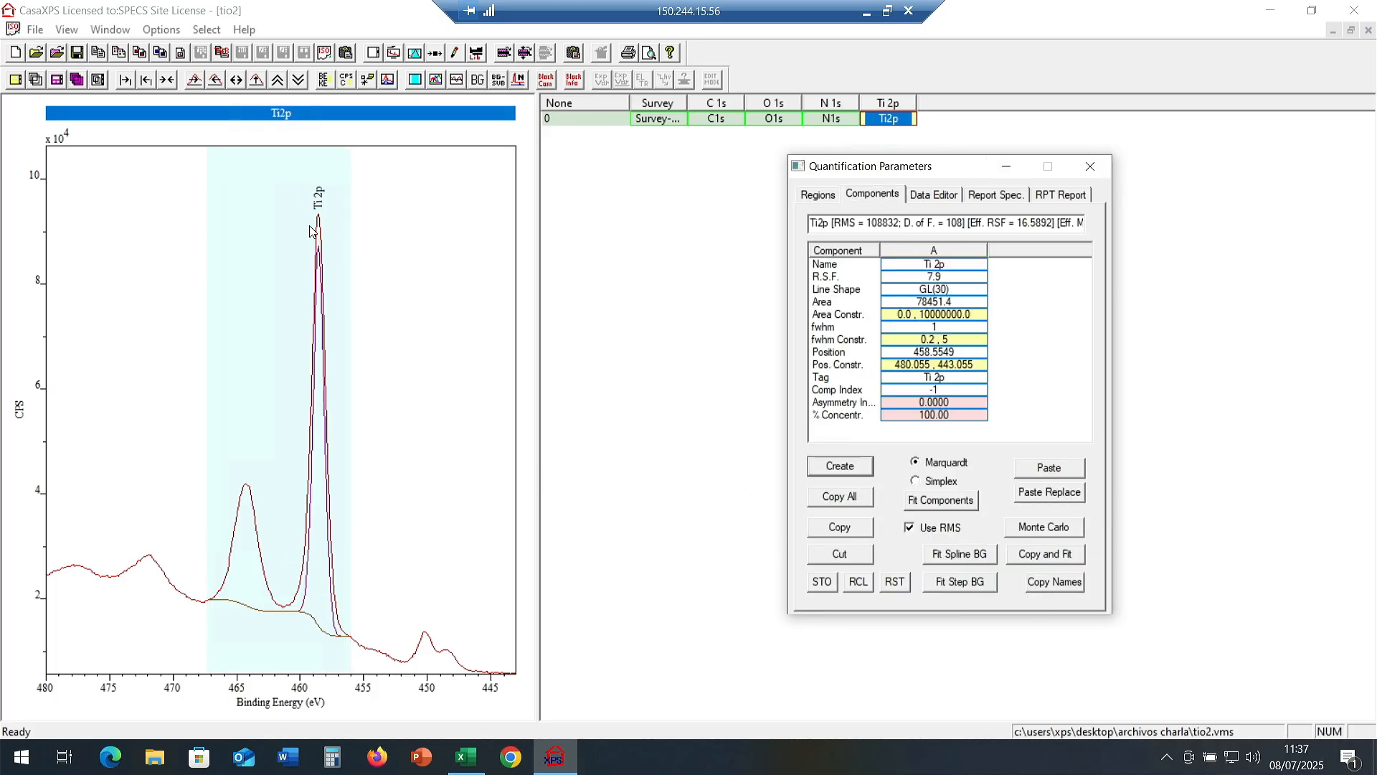
left_click_drag(318, 248, 316, 230)
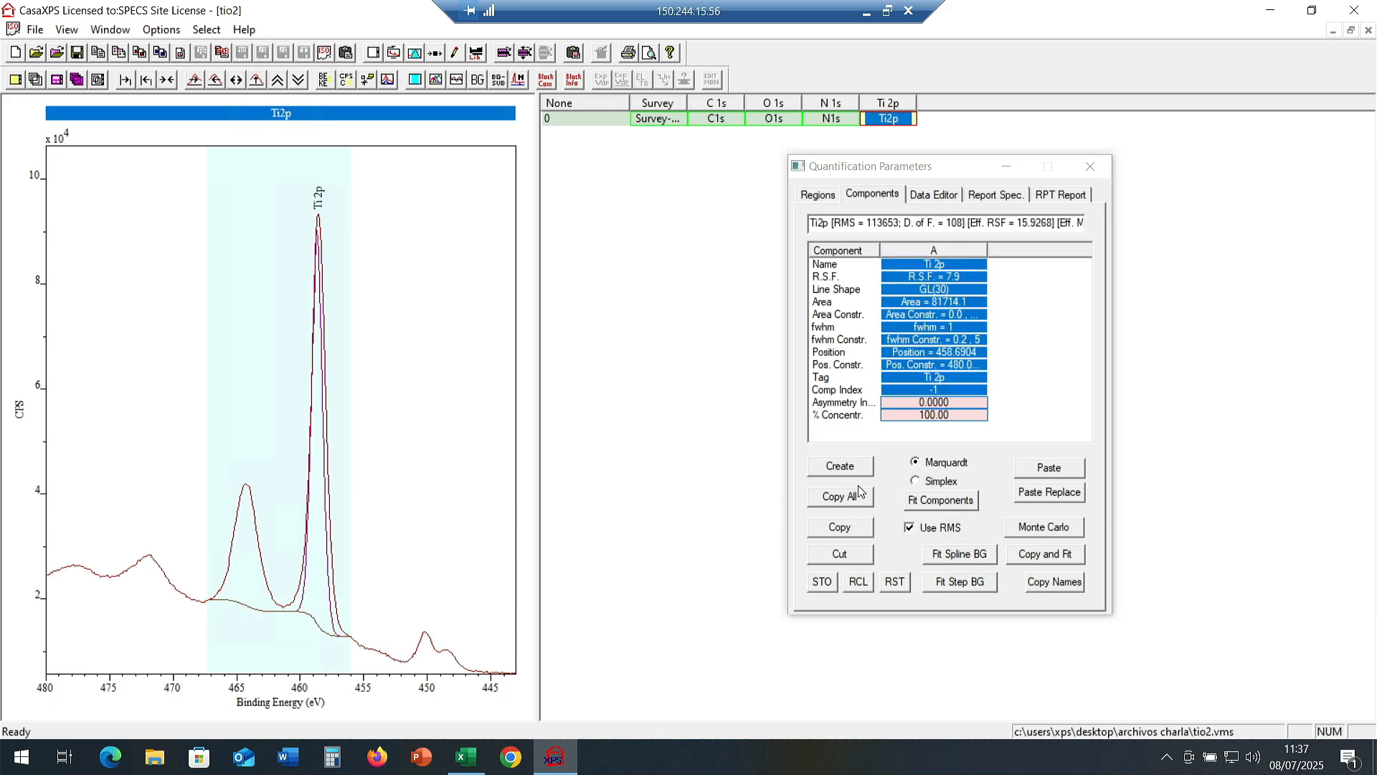
left_click(832, 473)
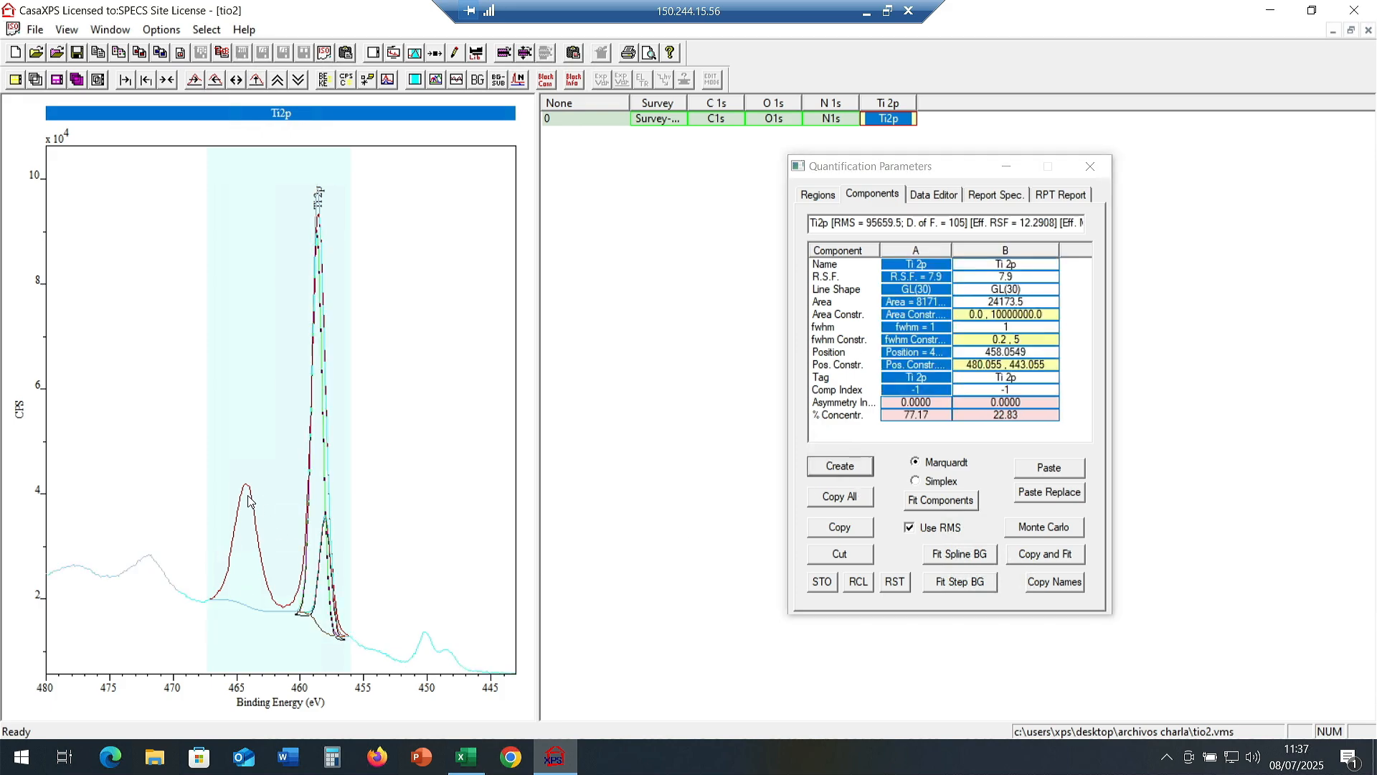
mouse_move(247, 500)
left_mouse_down()
mouse_move(327, 520)
mouse_move(237, 518)
left_mouse_up()
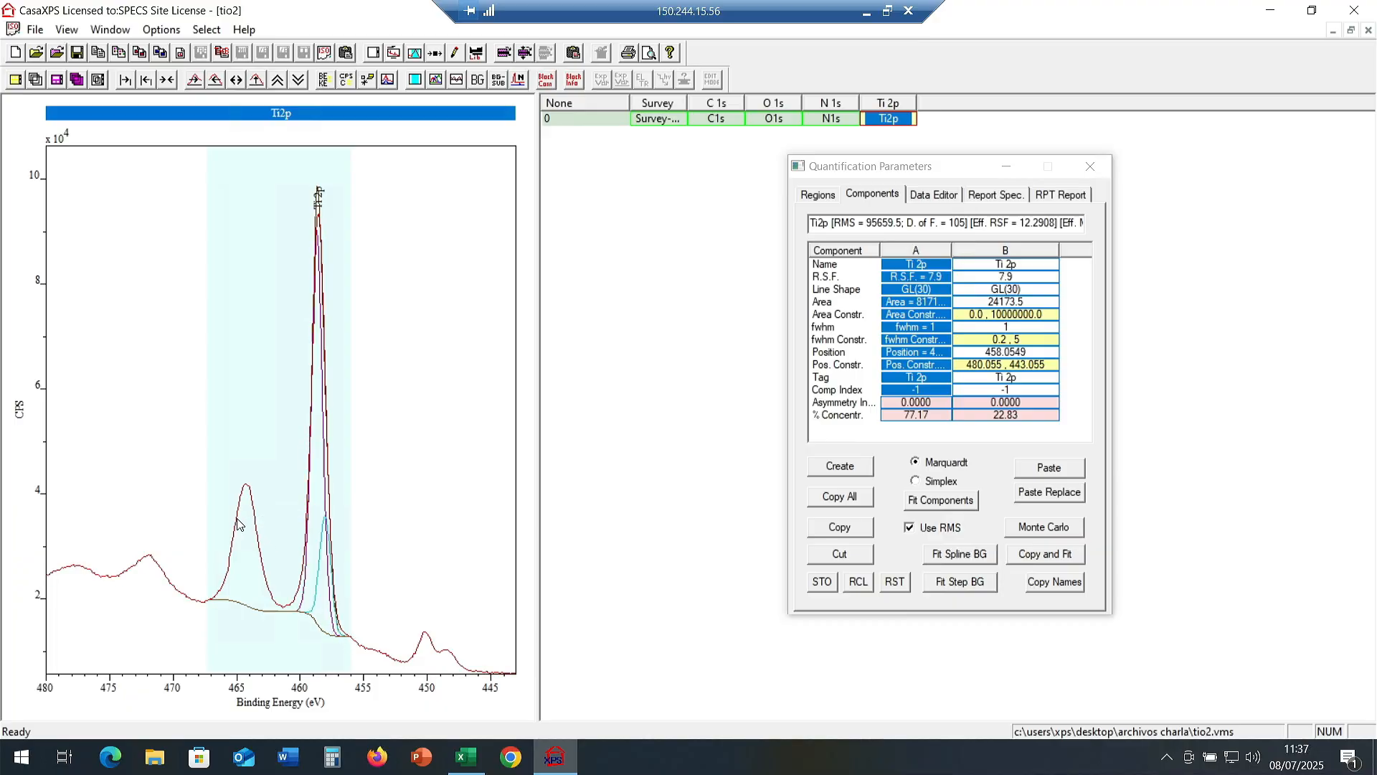
left_click(1001, 251)
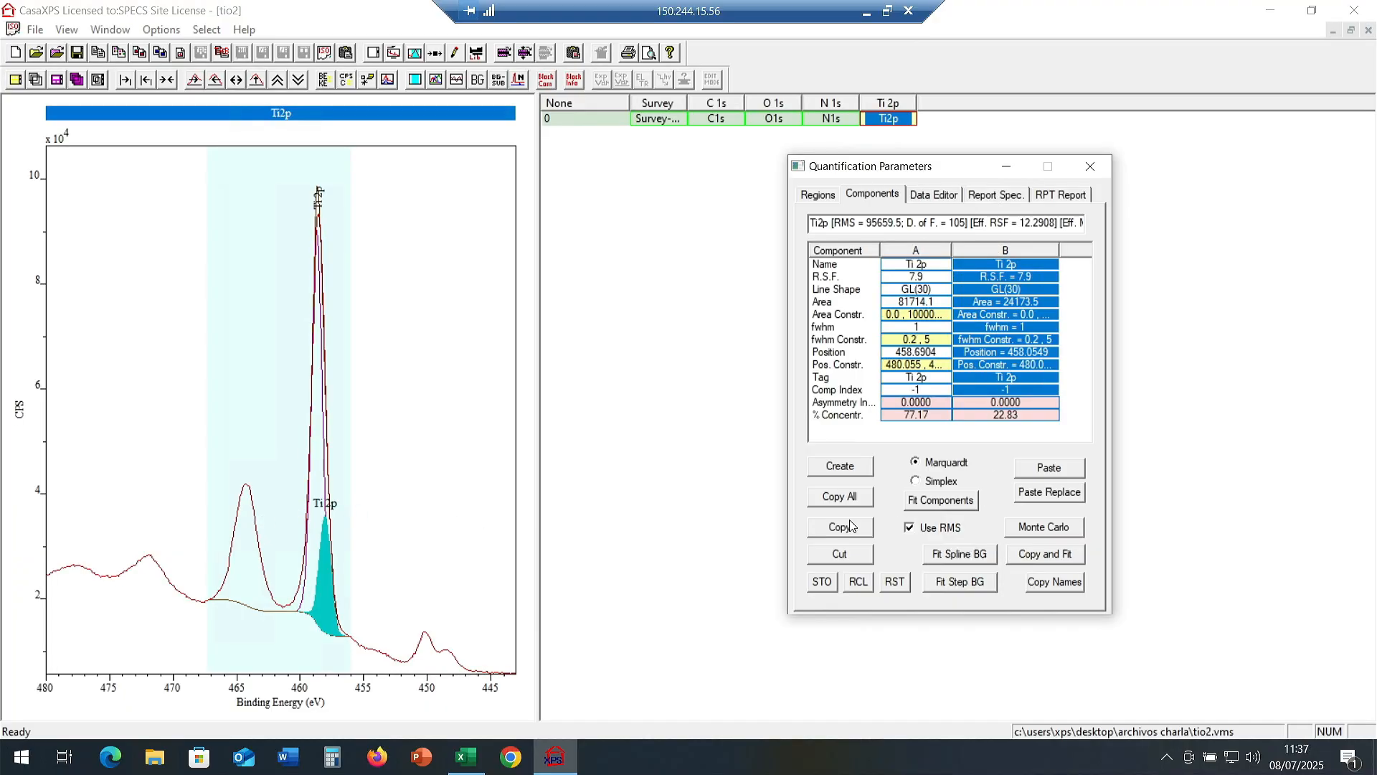
left_click(845, 558)
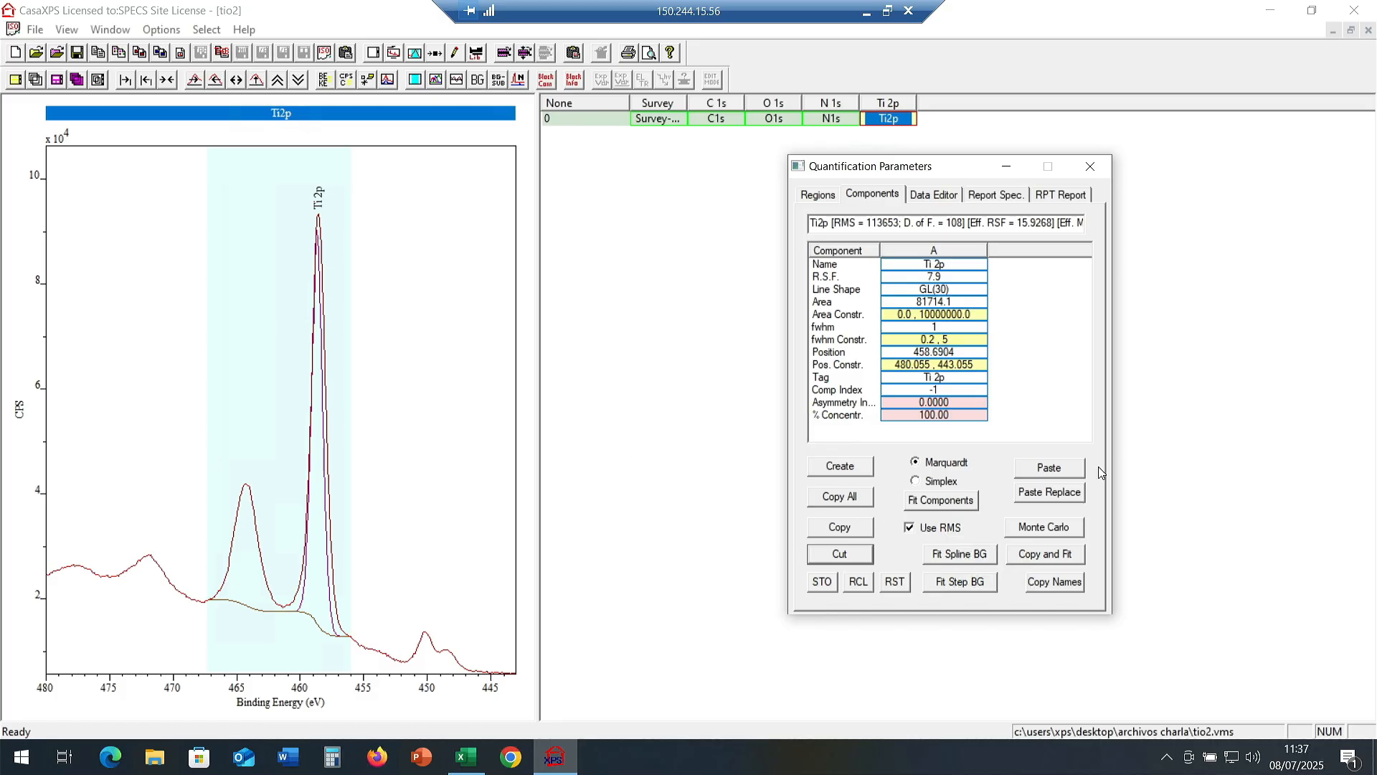
Add a second Ti 2p component, move it onto the smaller peak at about 464.7 eV, and fit both components.
left_click(838, 466)
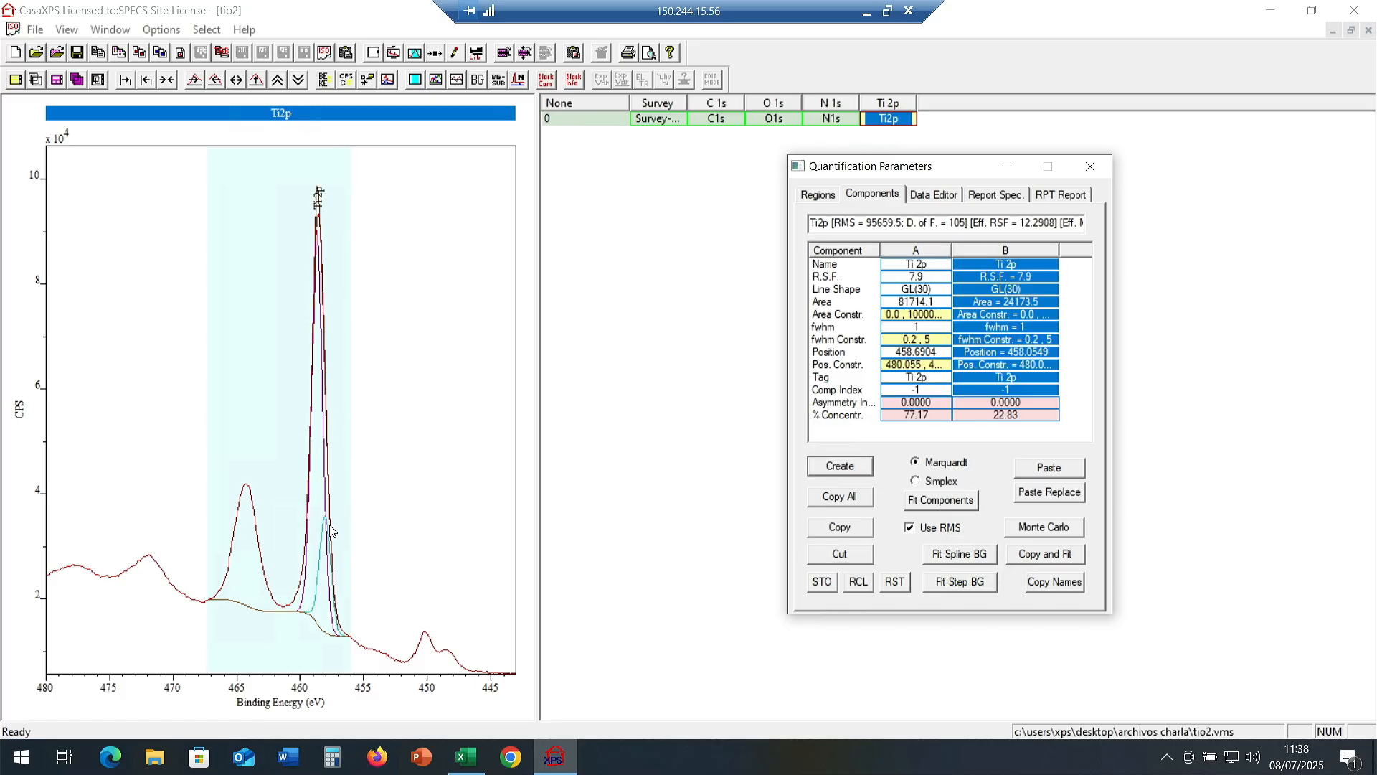
left_click_drag(330, 531, 244, 522)
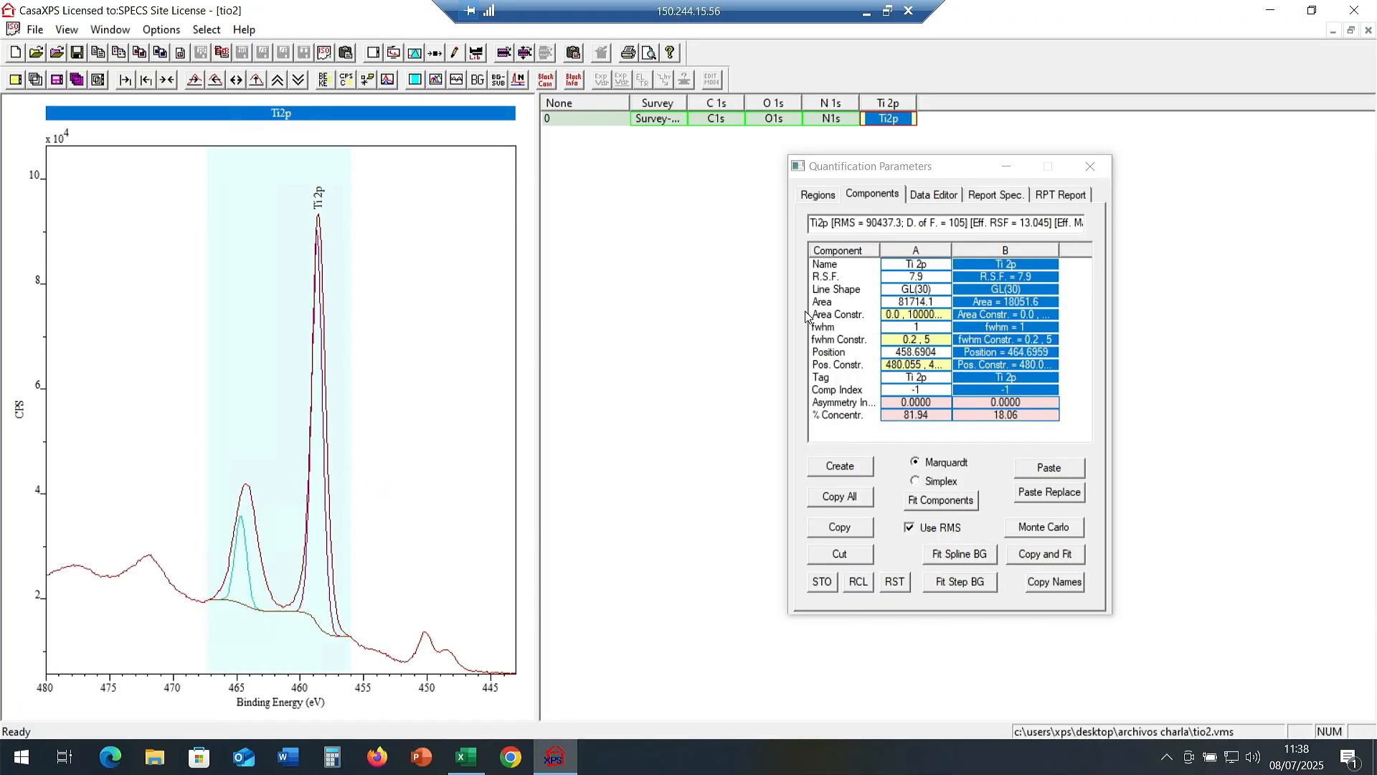
left_click(942, 501)
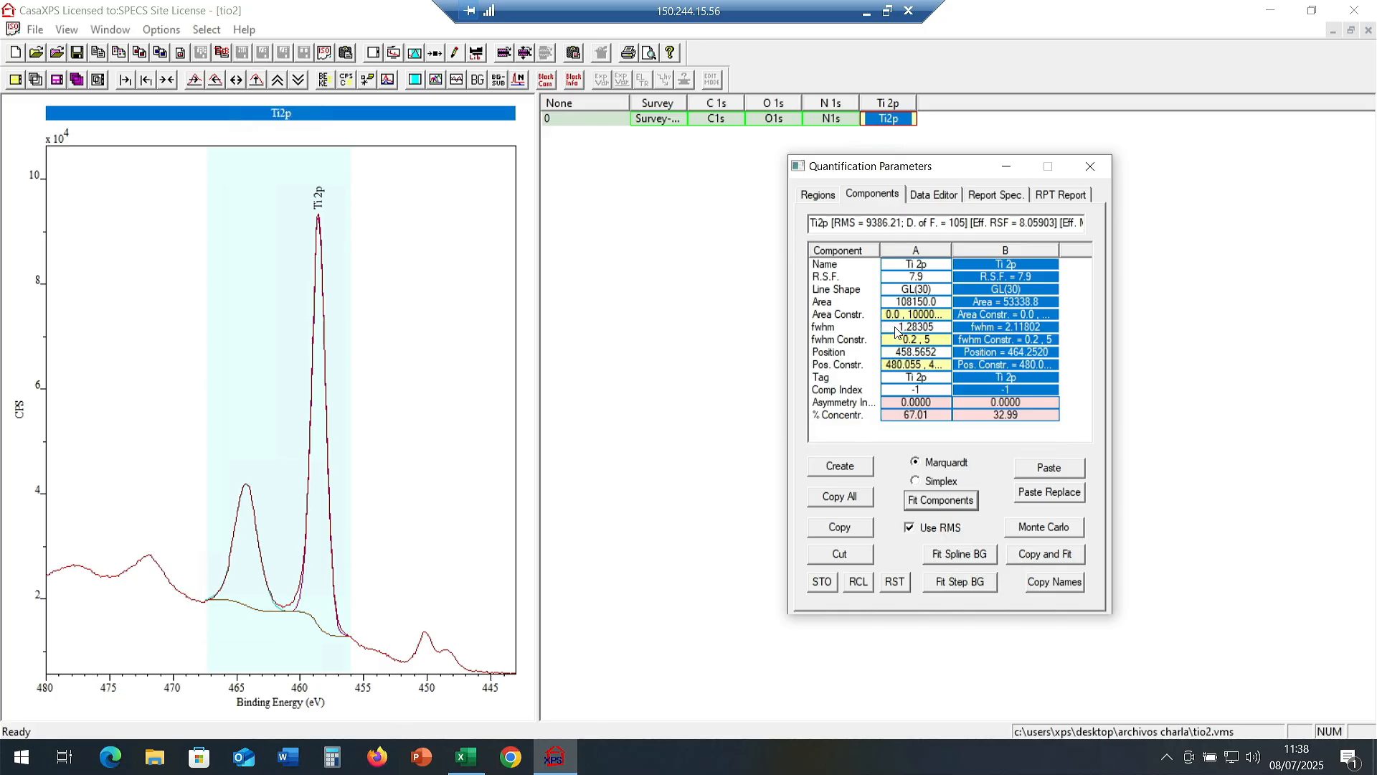
Constrain component B's area to A * 0.5, shift component A slightly on the plot, and refit the components.
left_click_drag(927, 171, 844, 178)
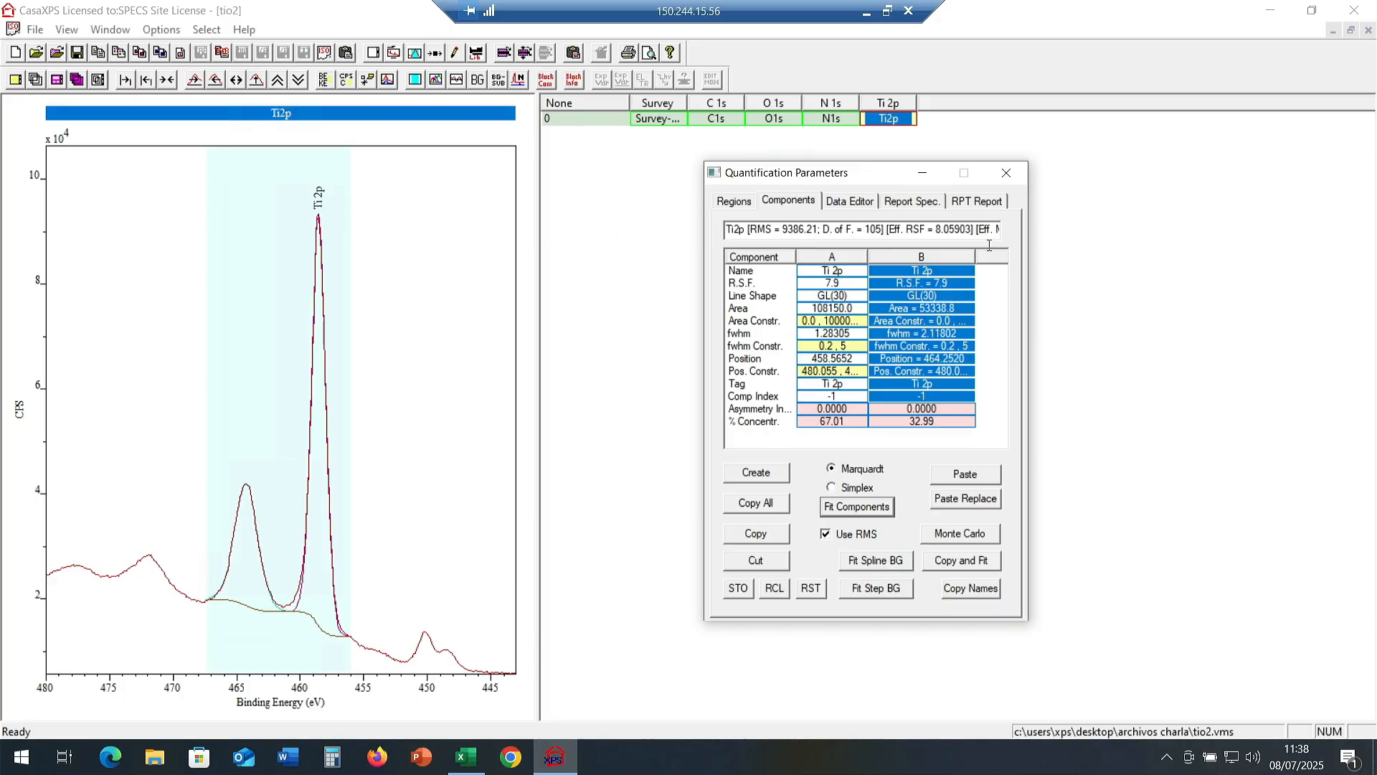
left_click(956, 320)
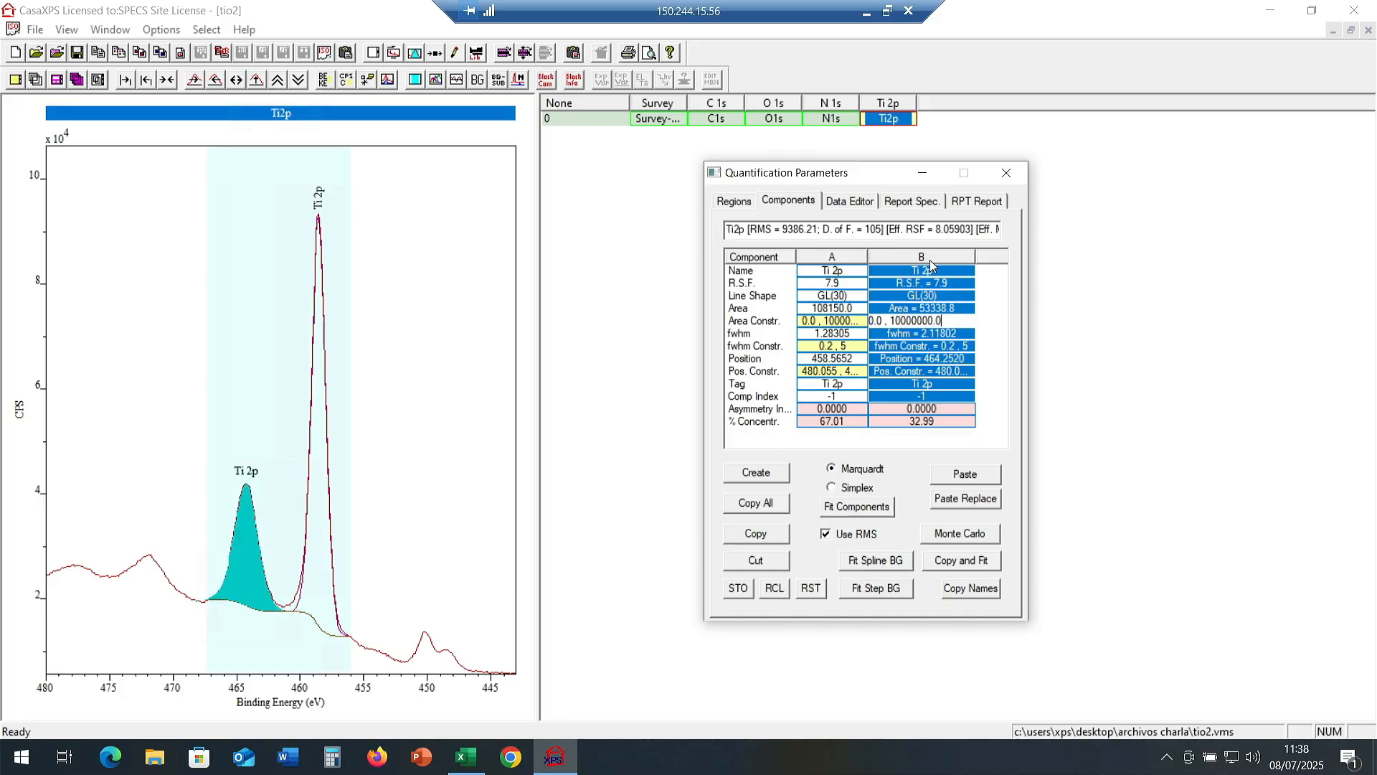
left_click_drag(946, 320, 780, 295)
type("A*0.5")
key("Return")
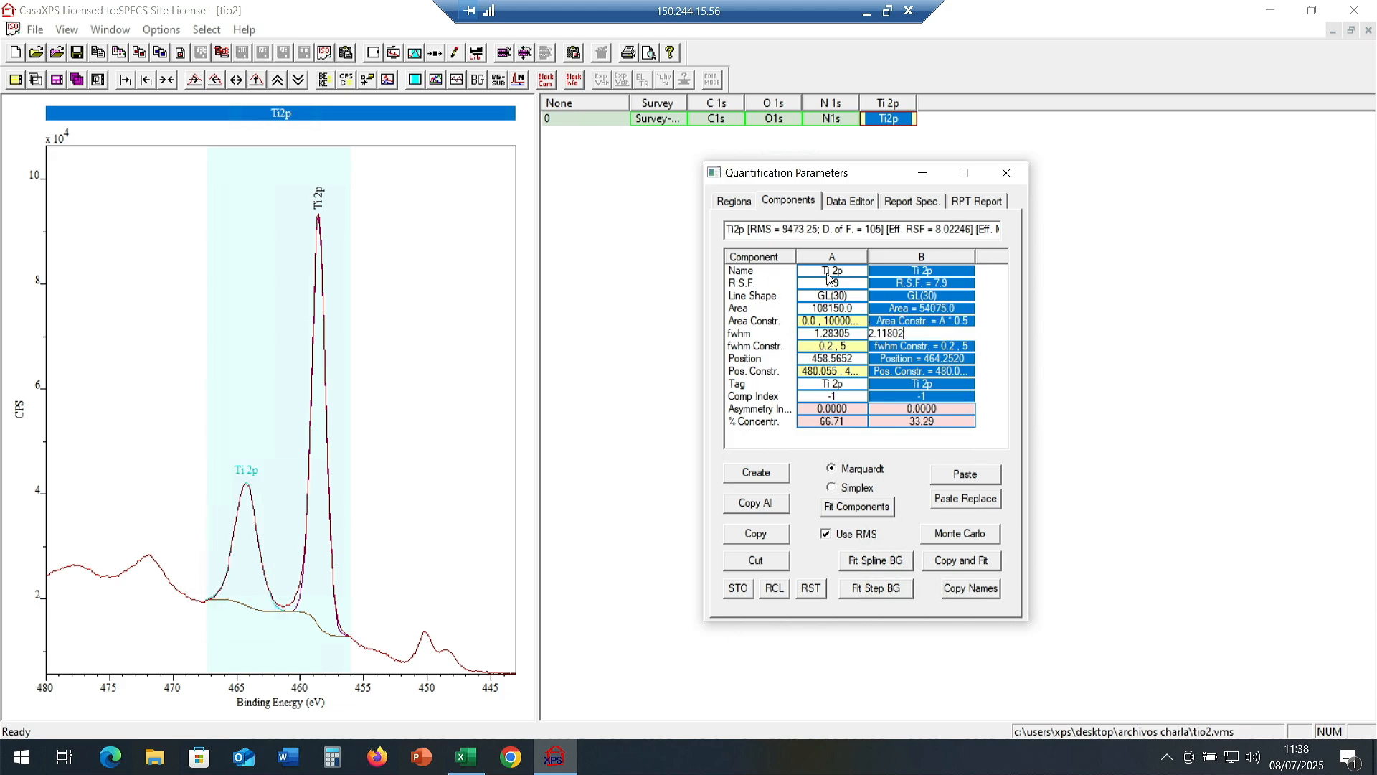
mouse_move(319, 224)
left_mouse_down()
mouse_move(317, 471)
mouse_move(322, 221)
left_mouse_up()
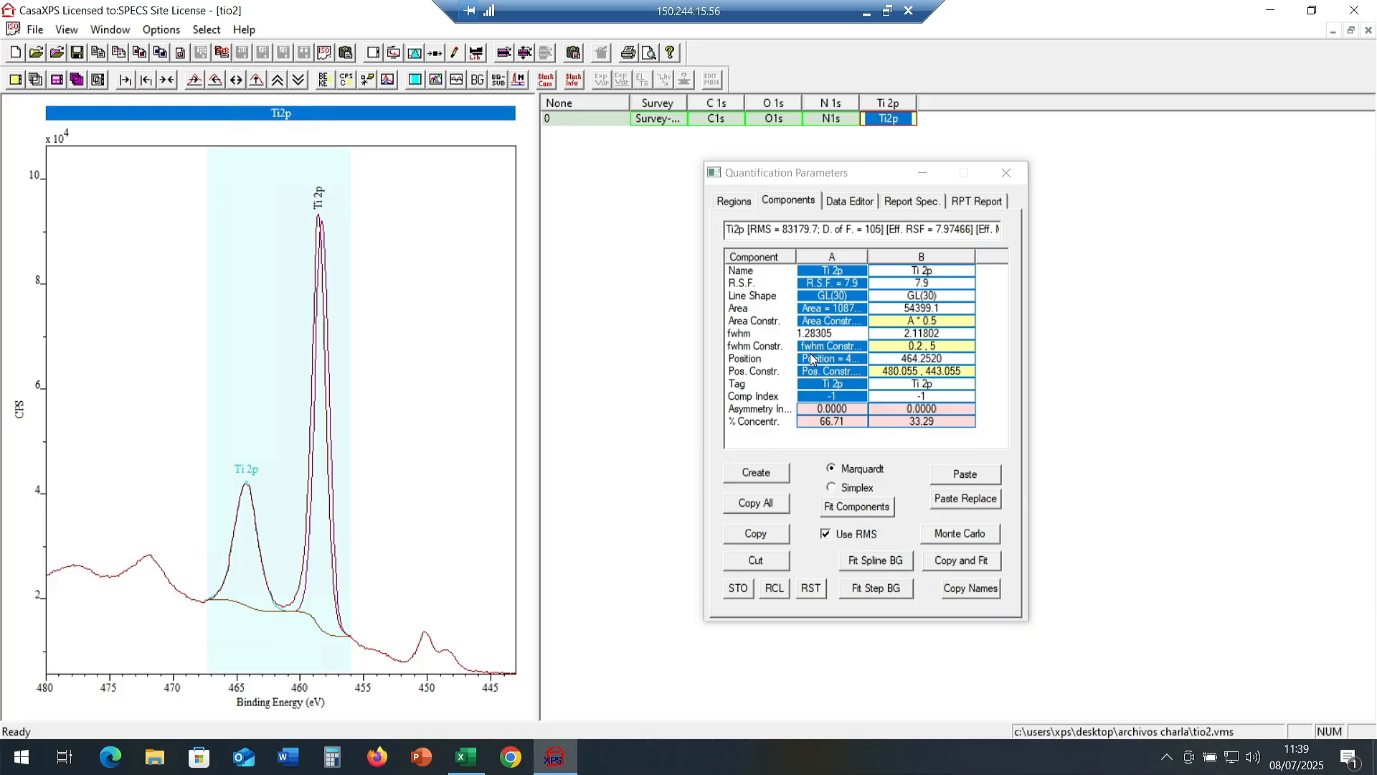
left_click(881, 507)
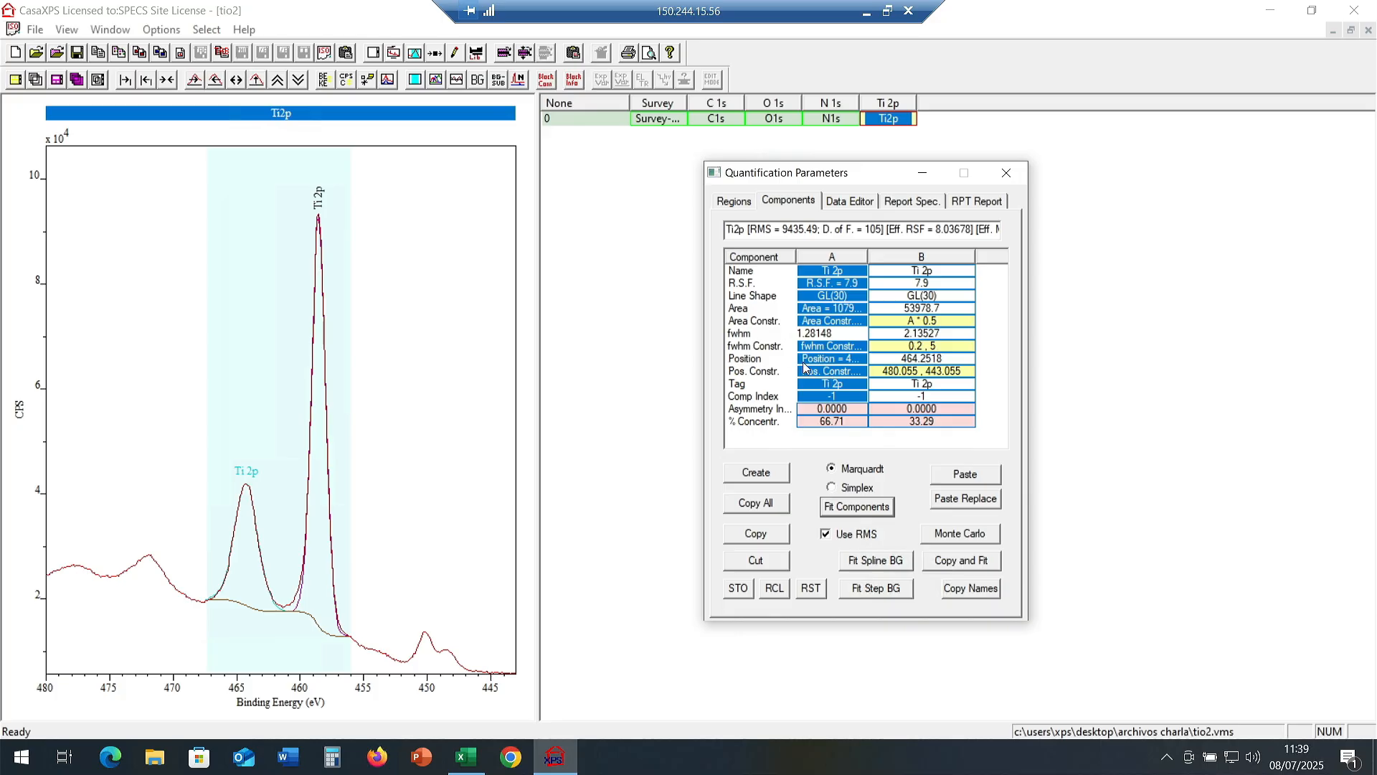
Constrain component B's position to A + 6.7.
left_click(848, 370)
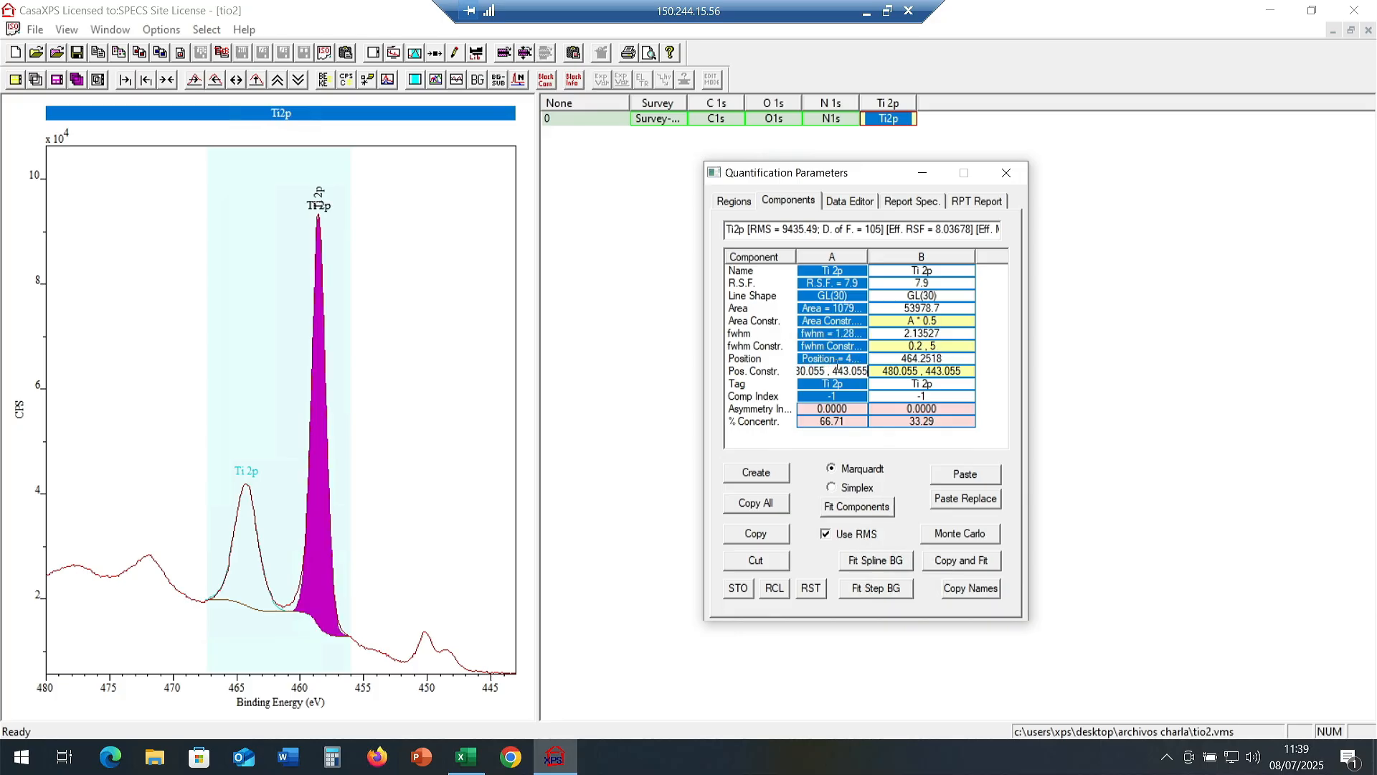
left_click(852, 358)
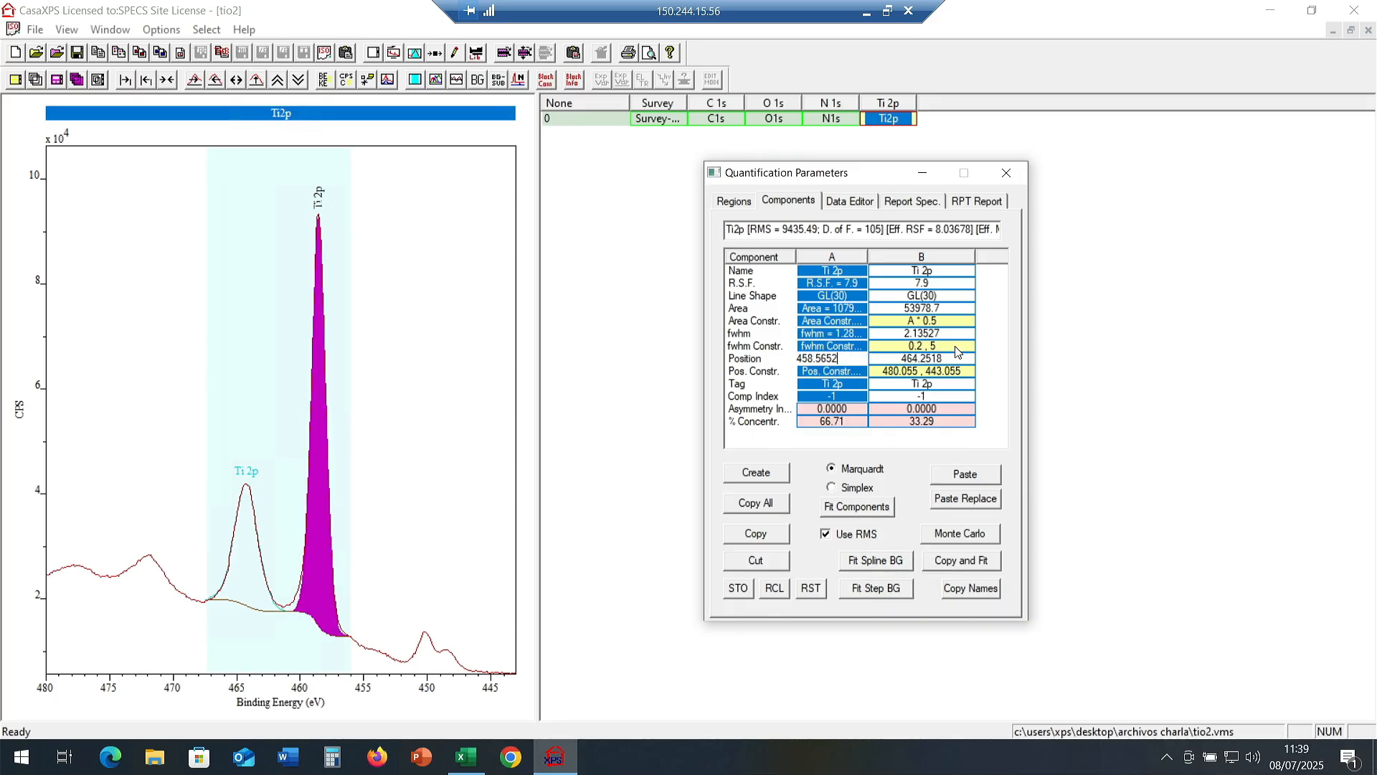
left_click(926, 372)
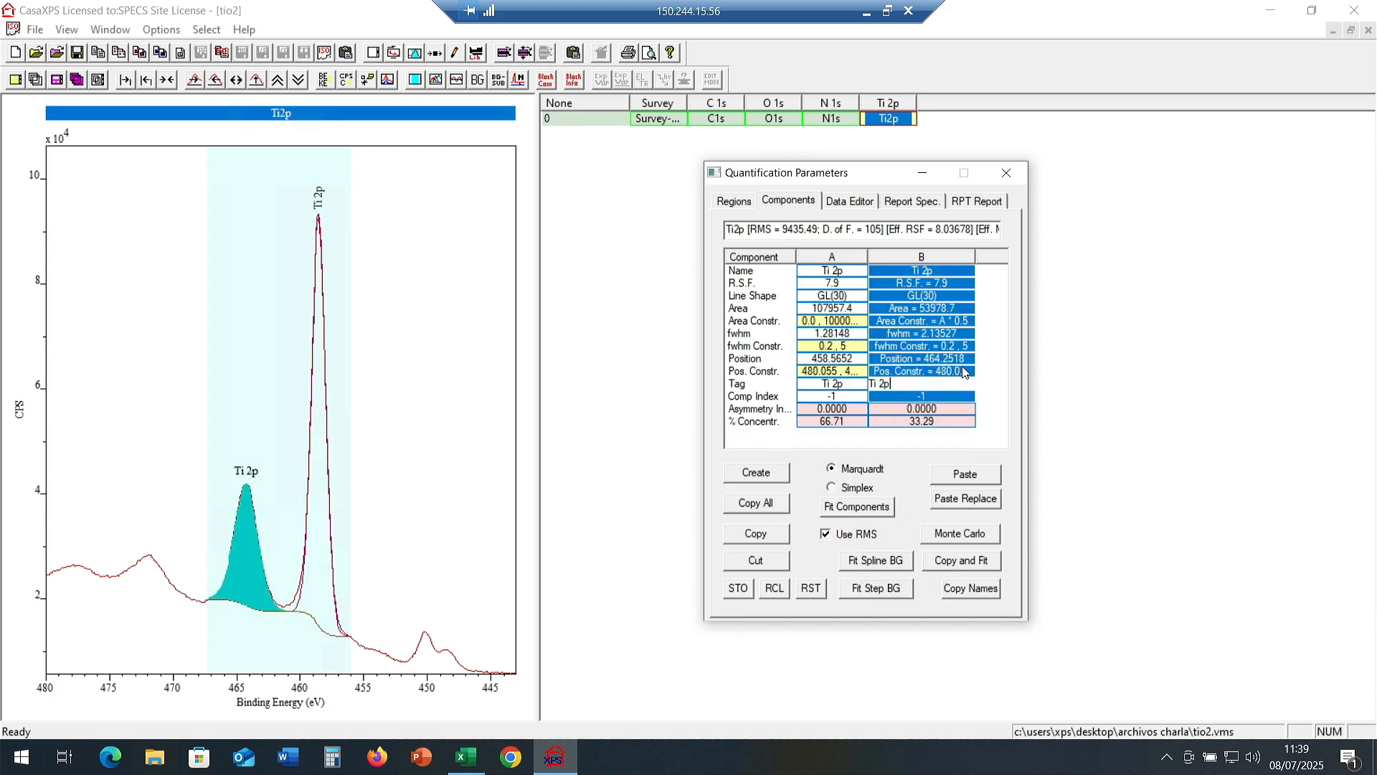
key("Return")
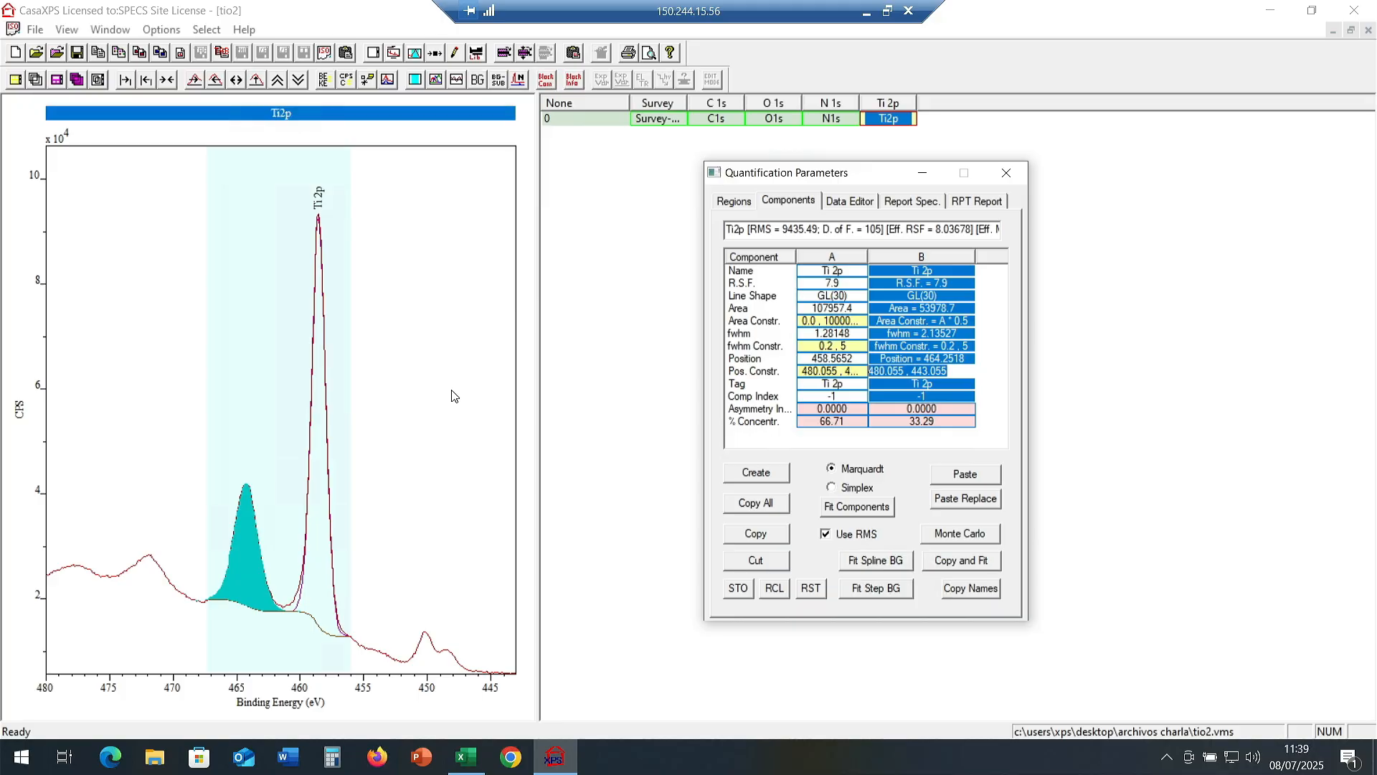
type("A+6.7")
key("Return")
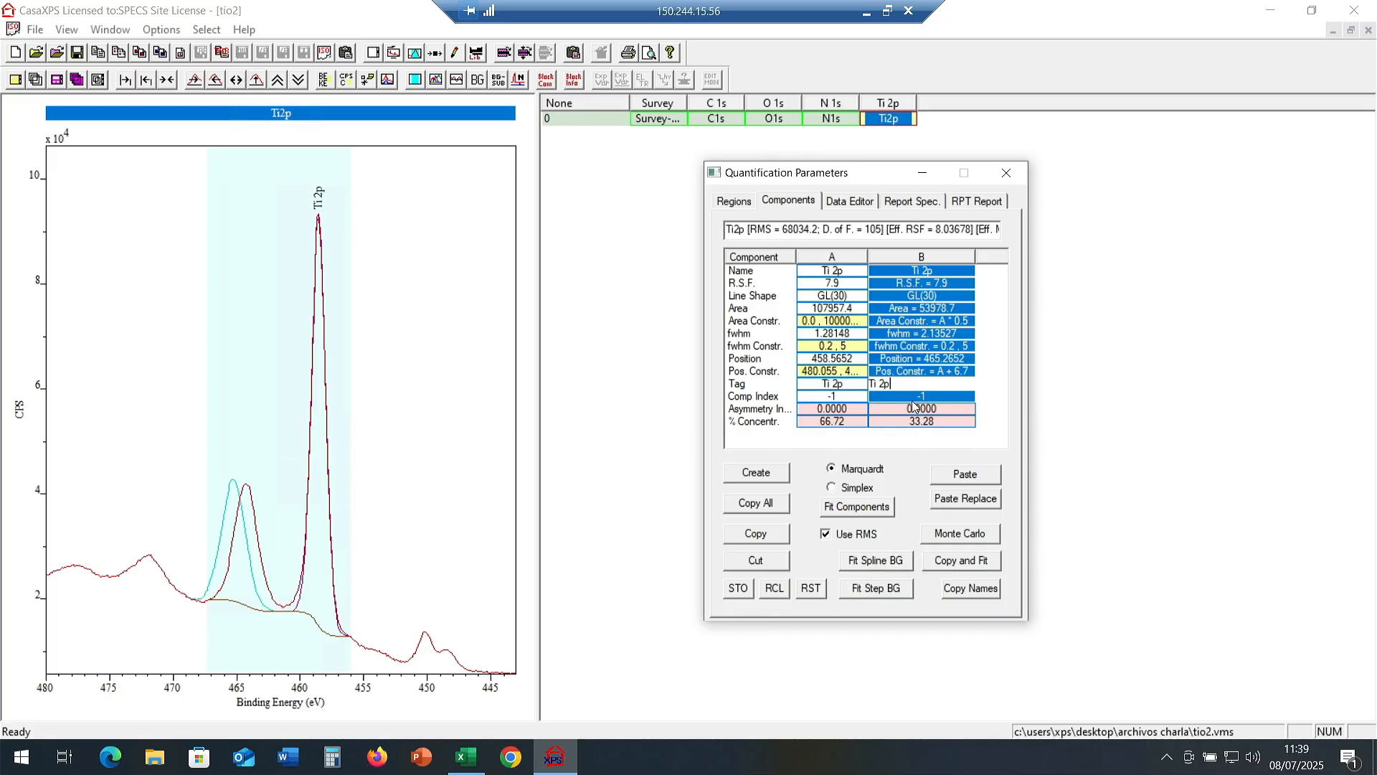
Reduce component B's position constraint, trying A + 6.4 and settling on A + 6.3.
left_click(954, 369)
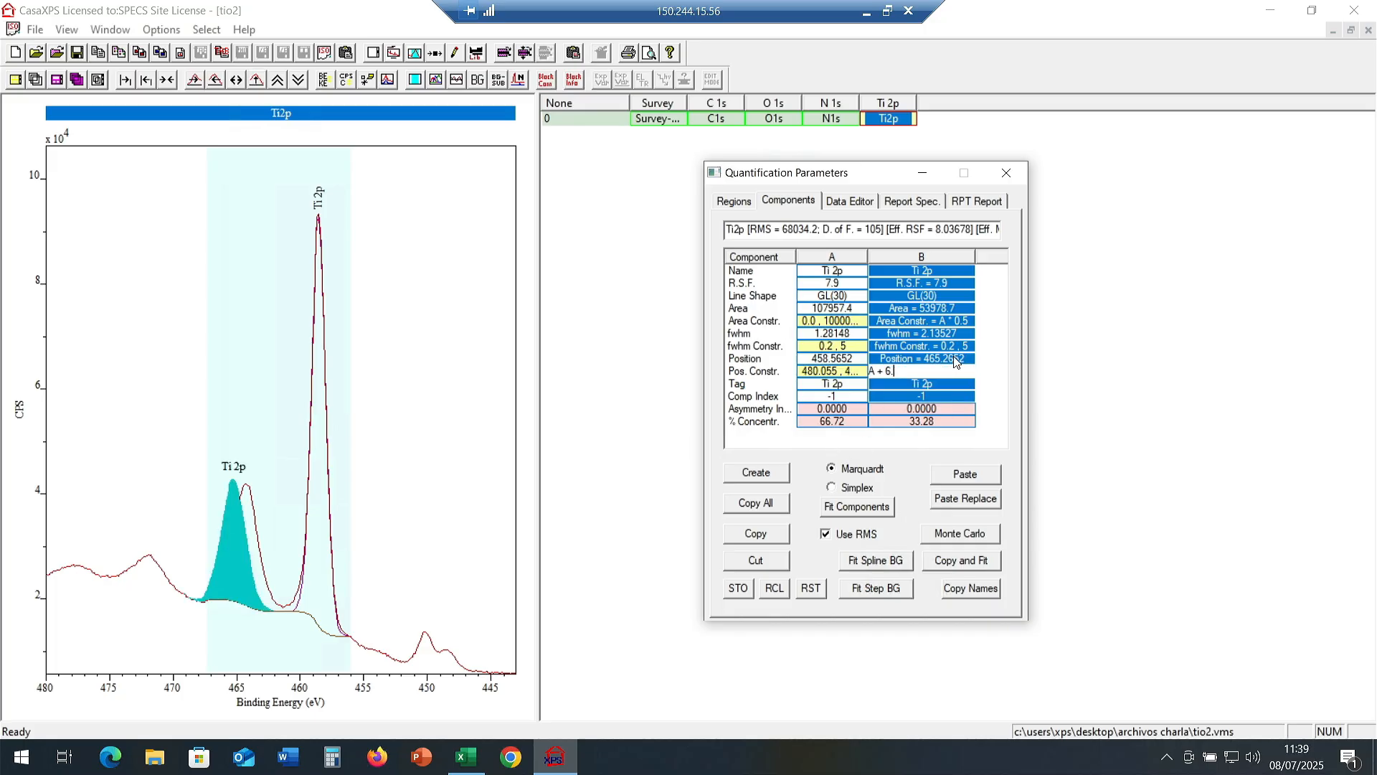
type("4")
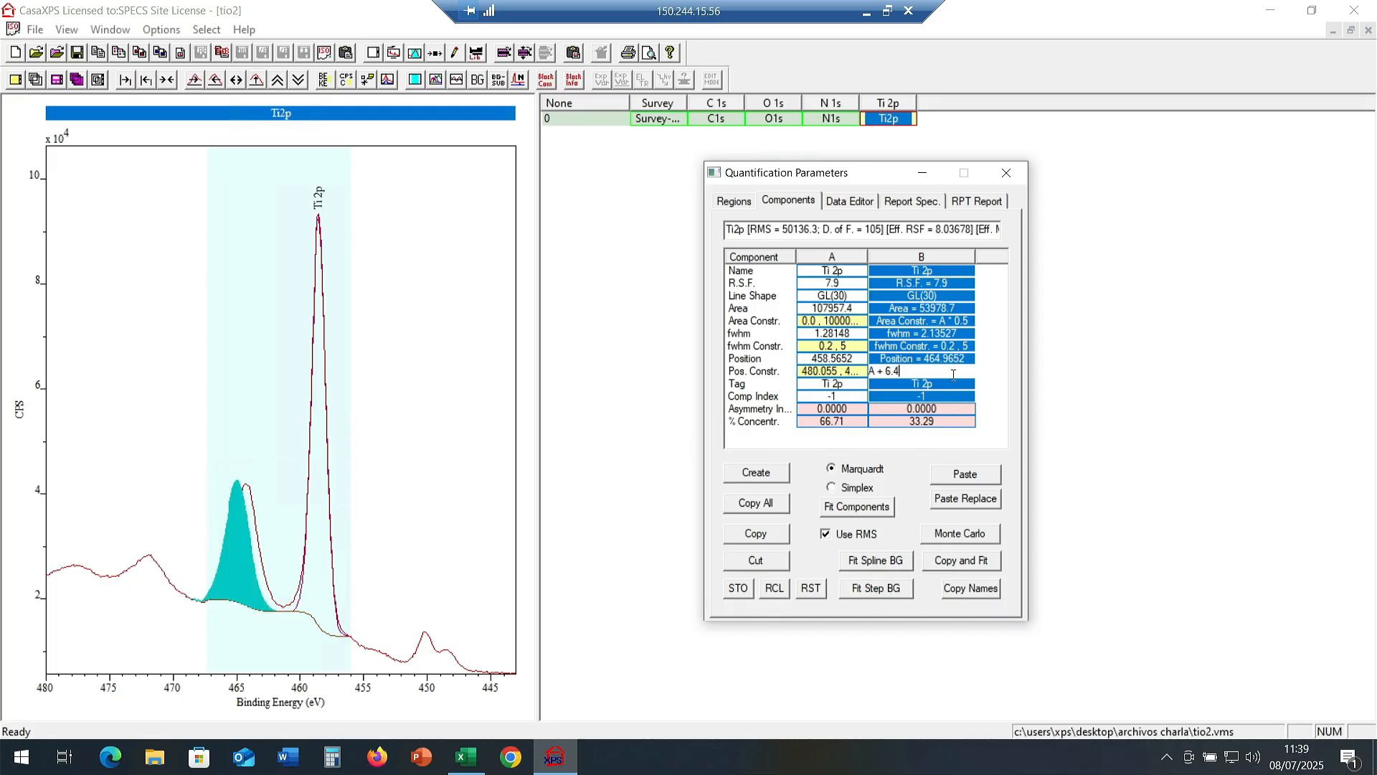
type("3")
key("Return")
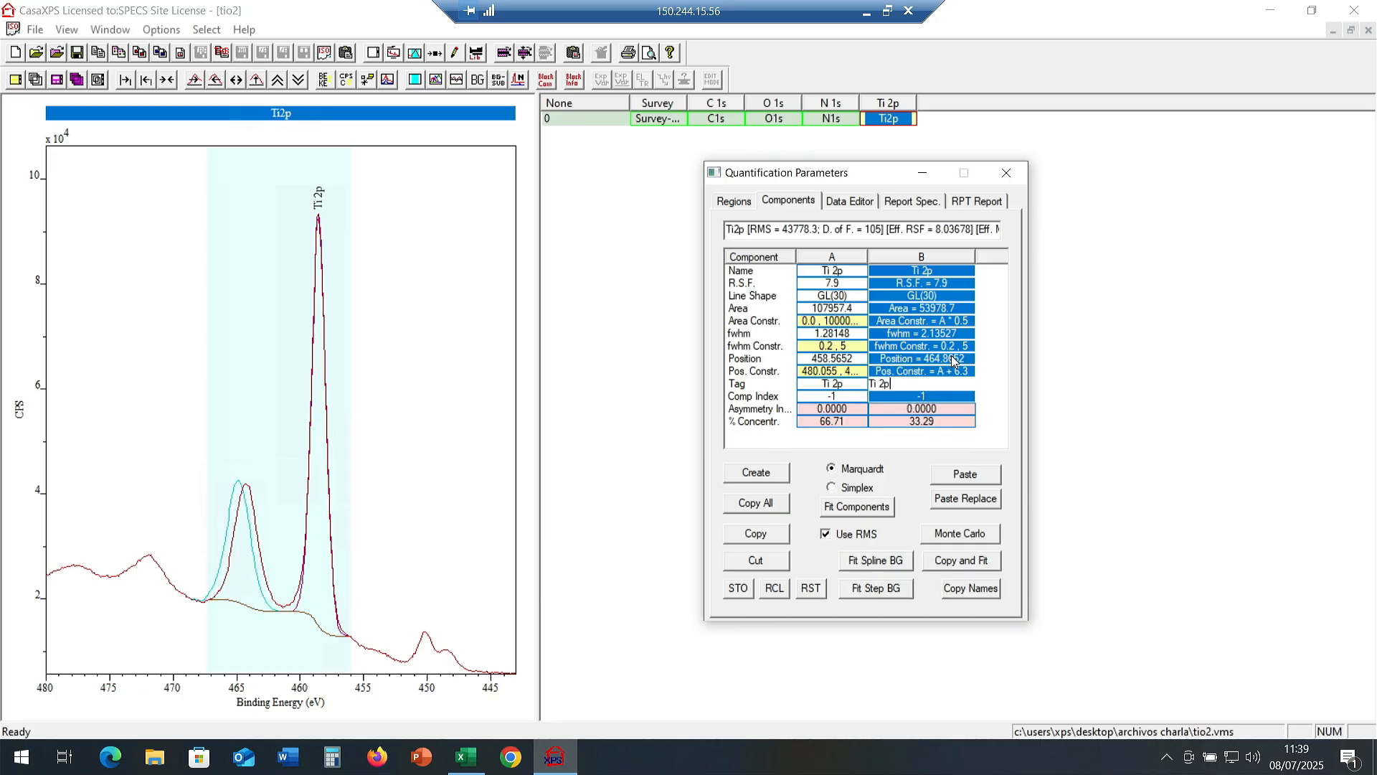
Shift component A on the plot to about 459.4 eV with component B linked to it, and close the quantification parameters.
left_click(318, 221)
left_click_drag(275, 210, 308, 232)
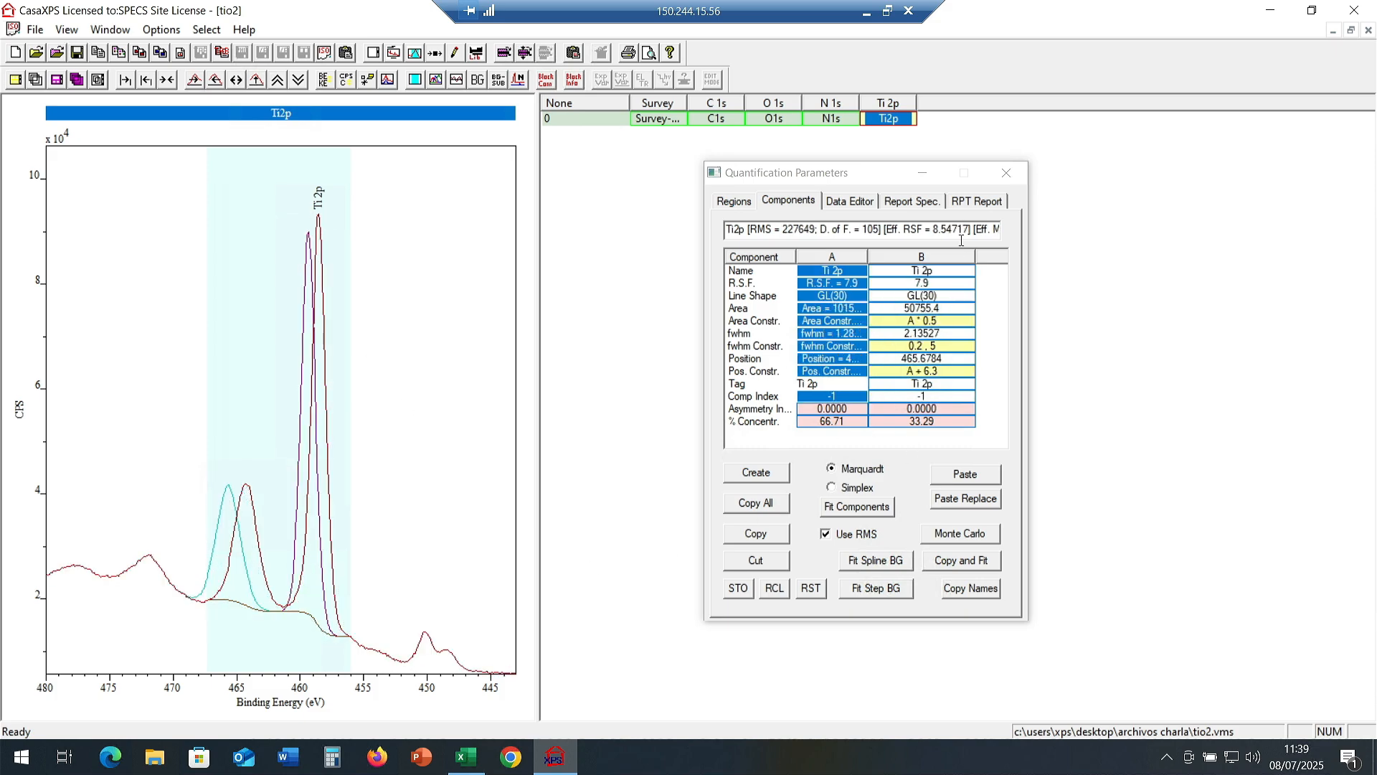
left_click(1007, 174)
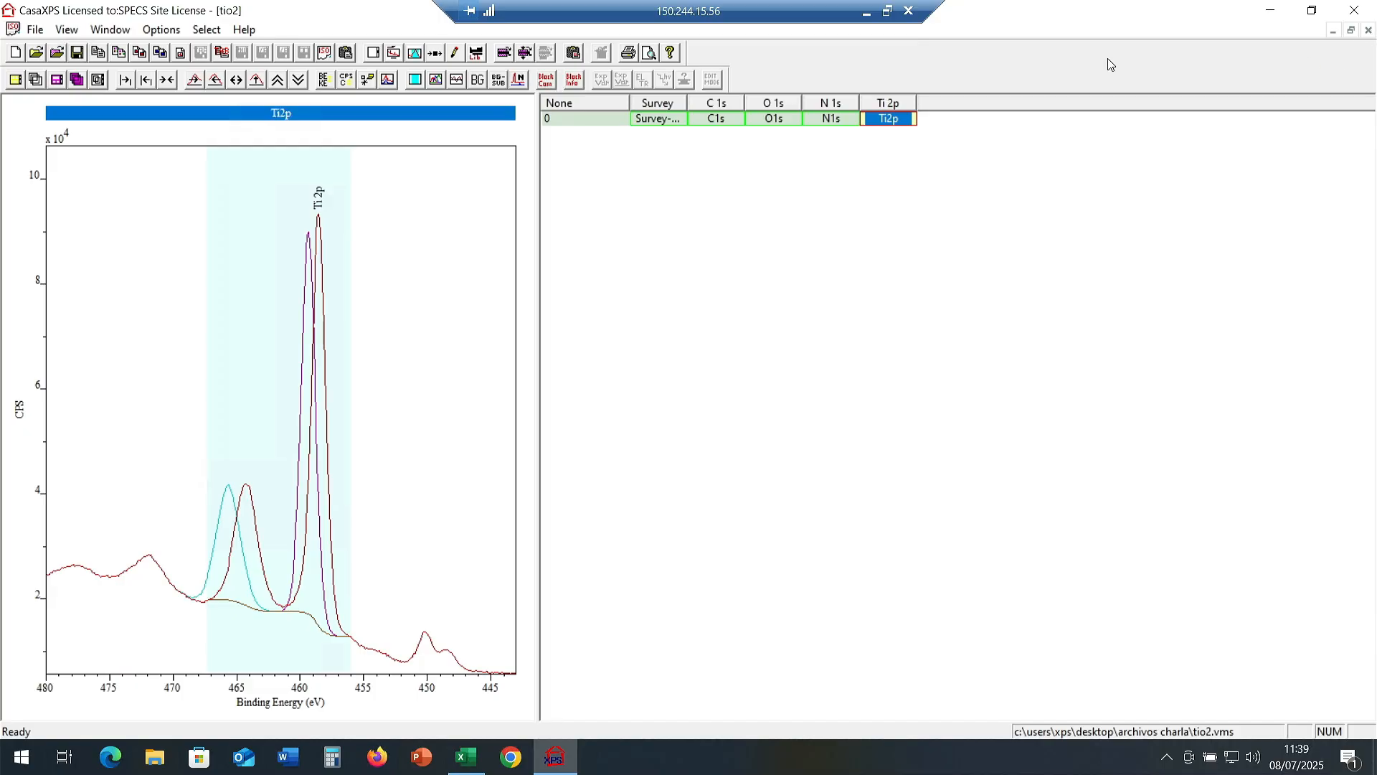
Open the cgrafitico file and display only its C1s spectrum.
left_click(34, 30)
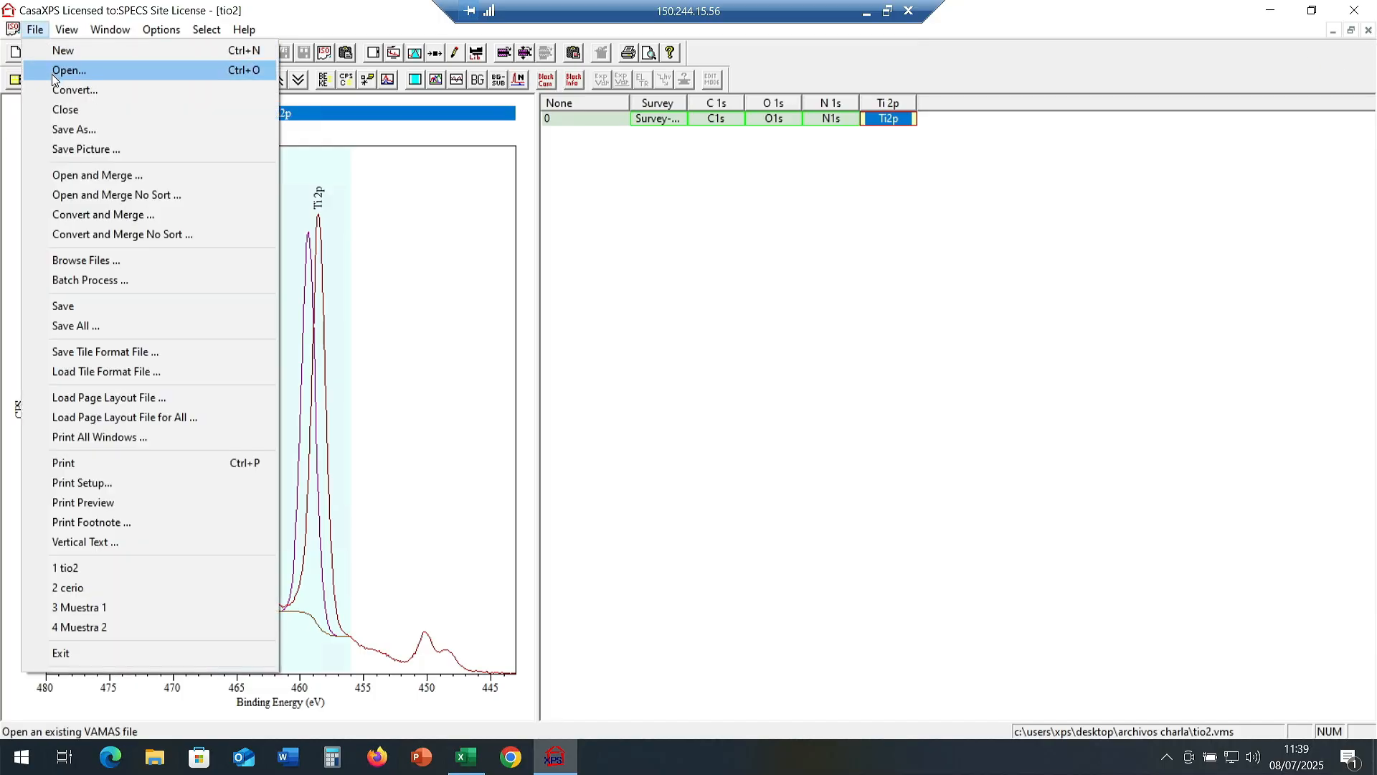
left_click(50, 74)
double_click(543, 384)
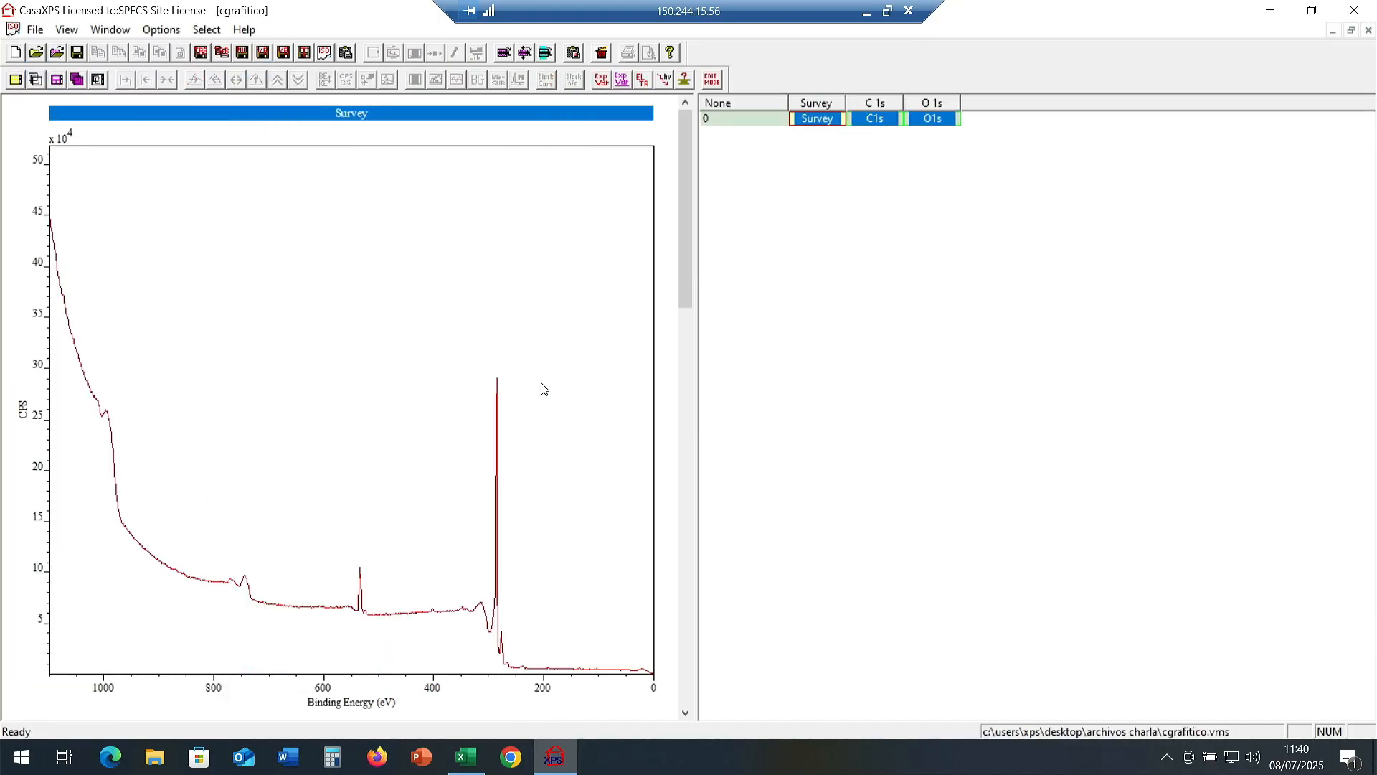
left_click(876, 121)
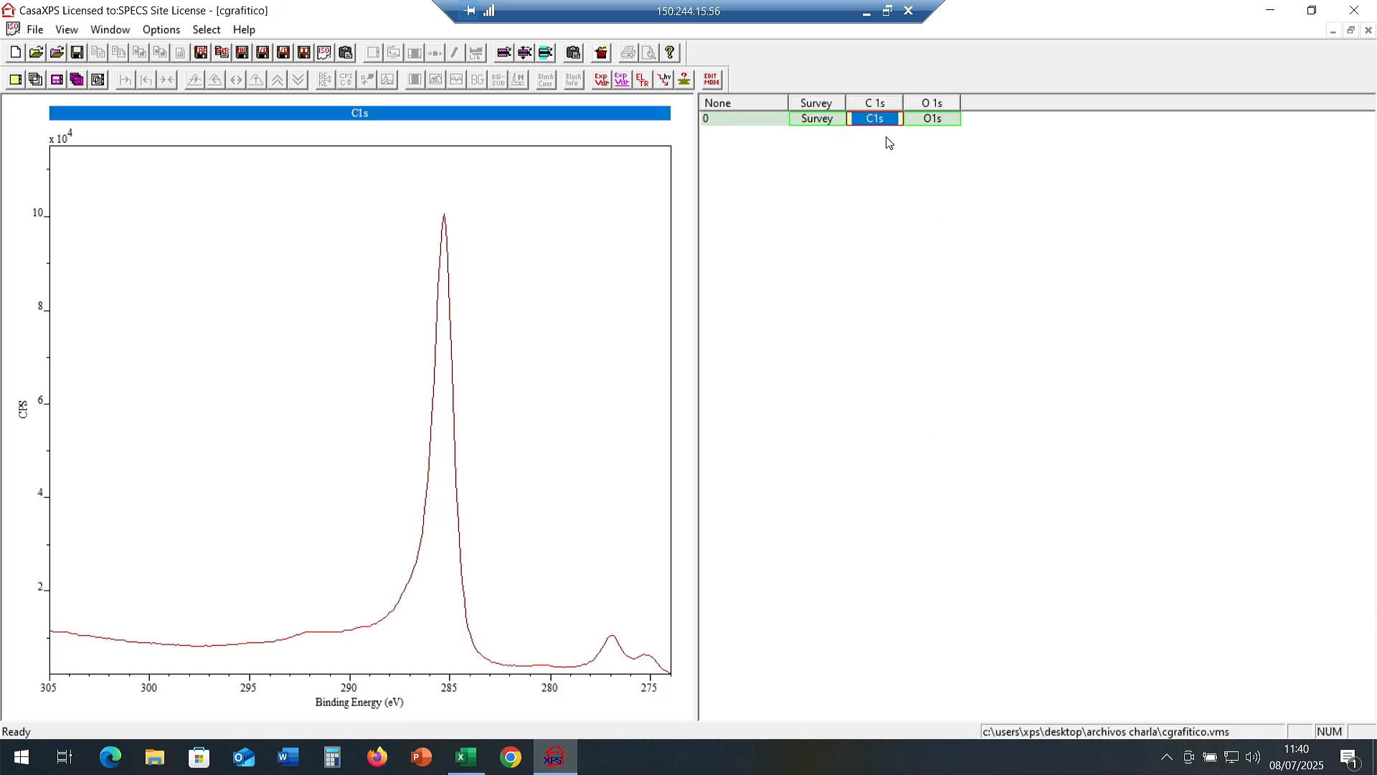
left_click(443, 224)
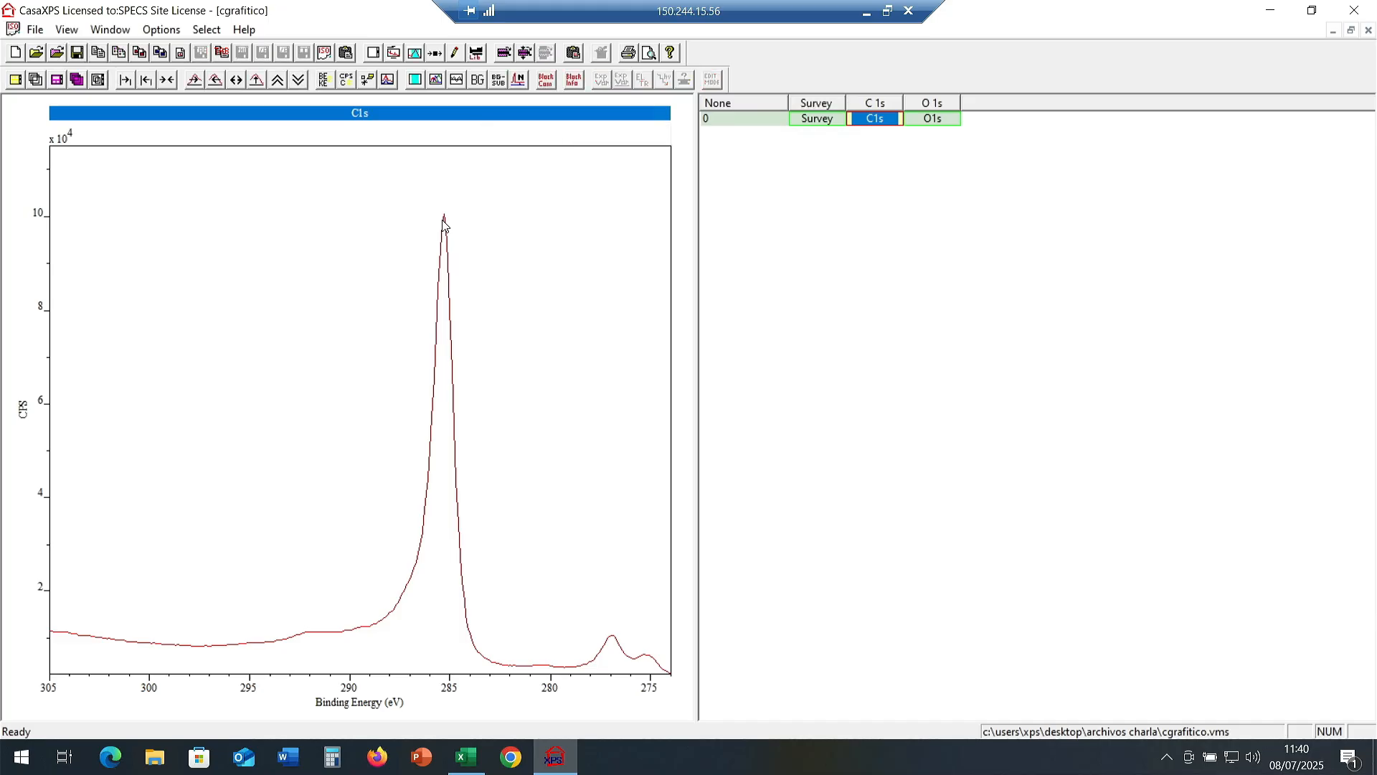
left_click(445, 225)
Create a C 1s quantification region and narrow its limits to about 296.4 eV for the start and 281.7 eV for the end.
left_click(162, 31)
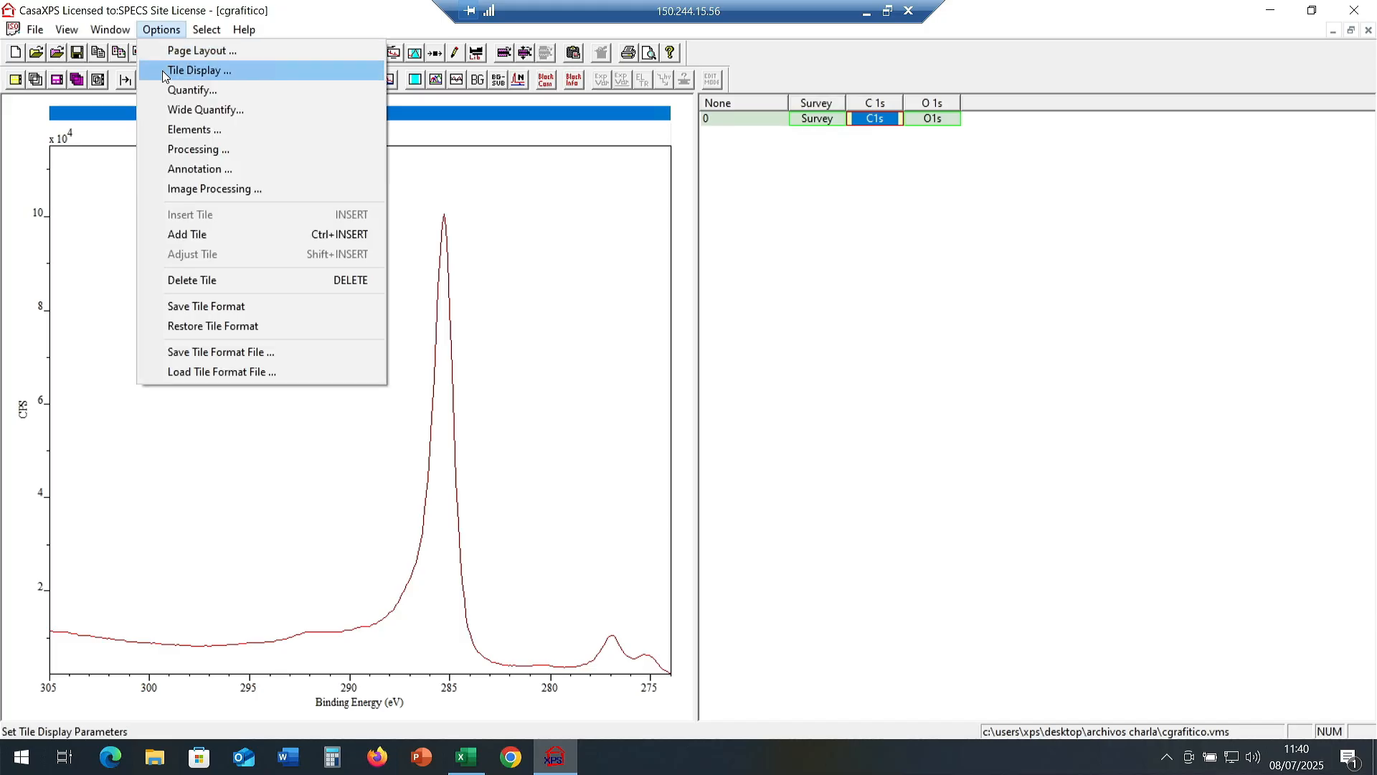
left_click(172, 89)
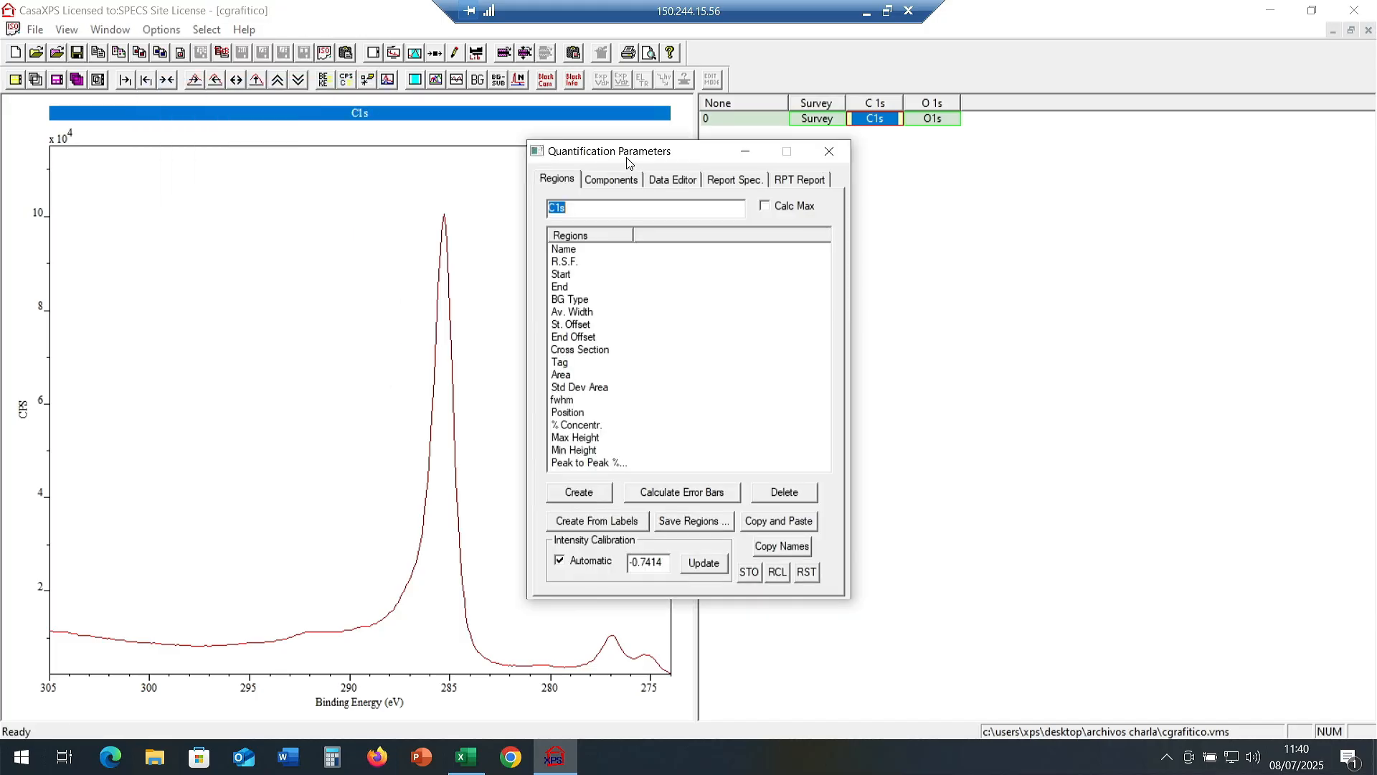
left_click_drag(630, 164, 943, 178)
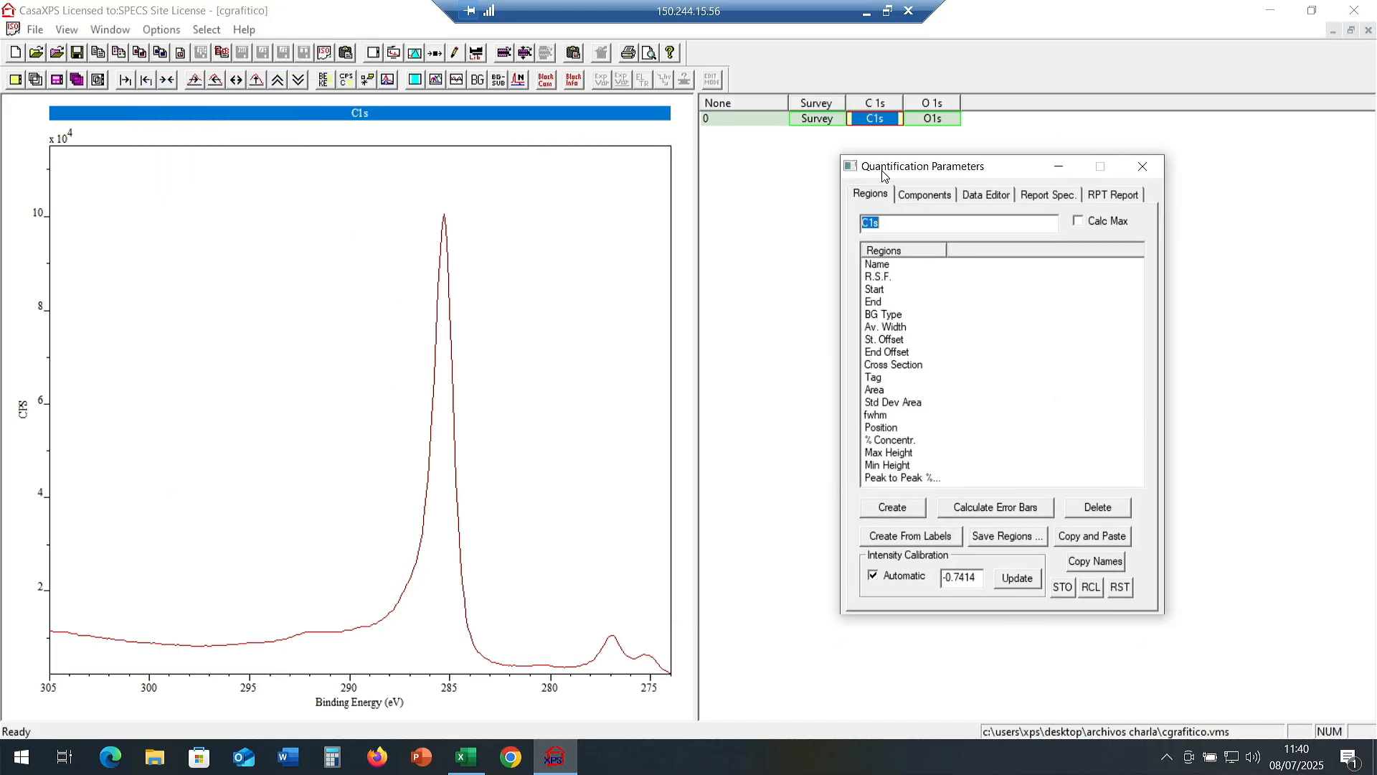
left_click(882, 505)
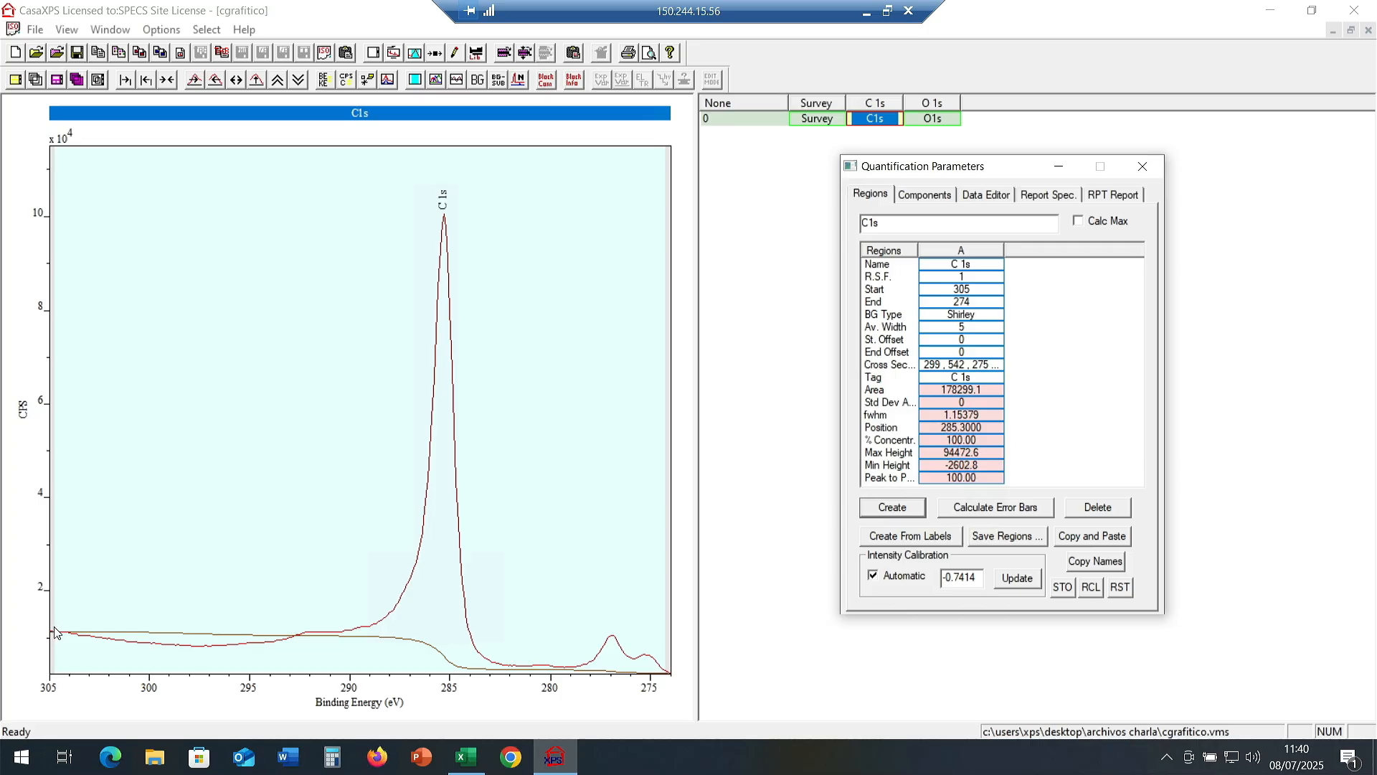
left_click_drag(55, 628, 221, 623)
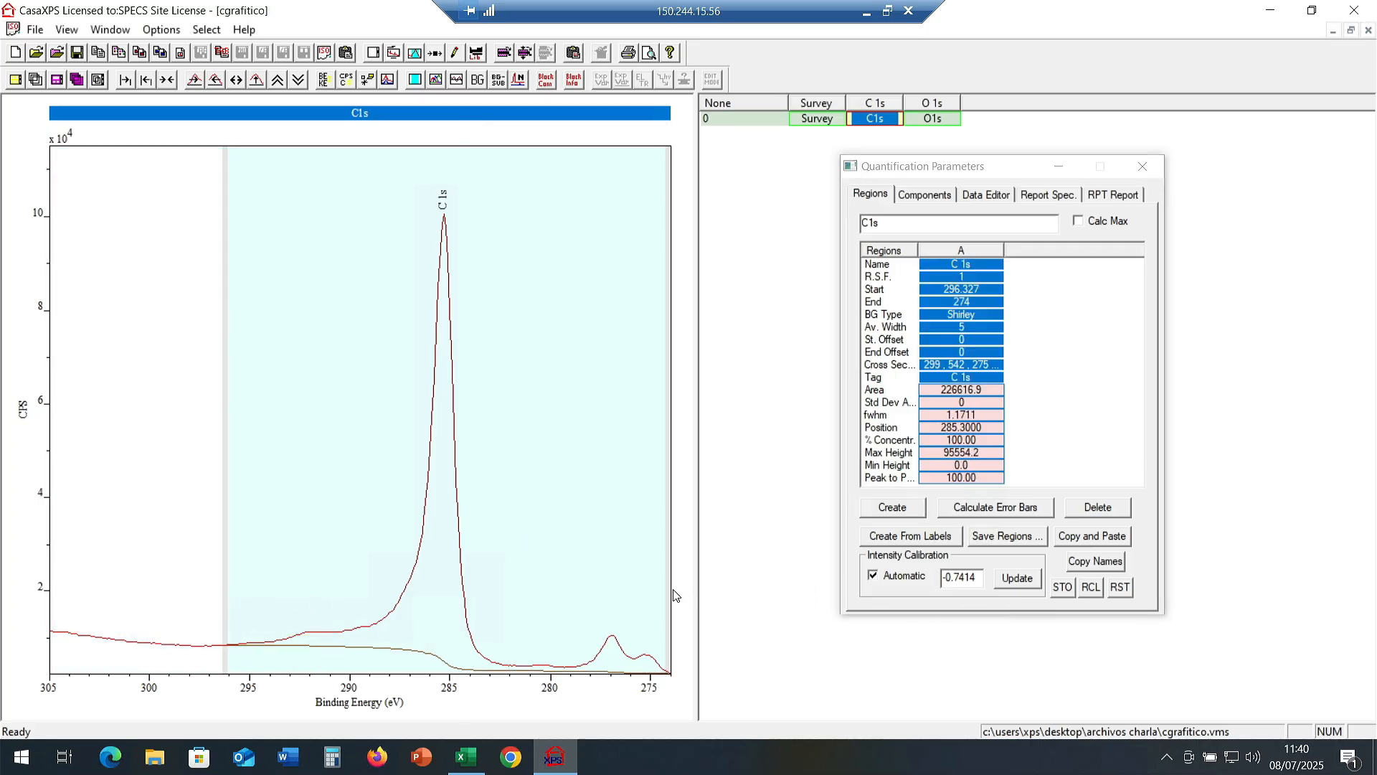
left_click_drag(673, 594, 515, 595)
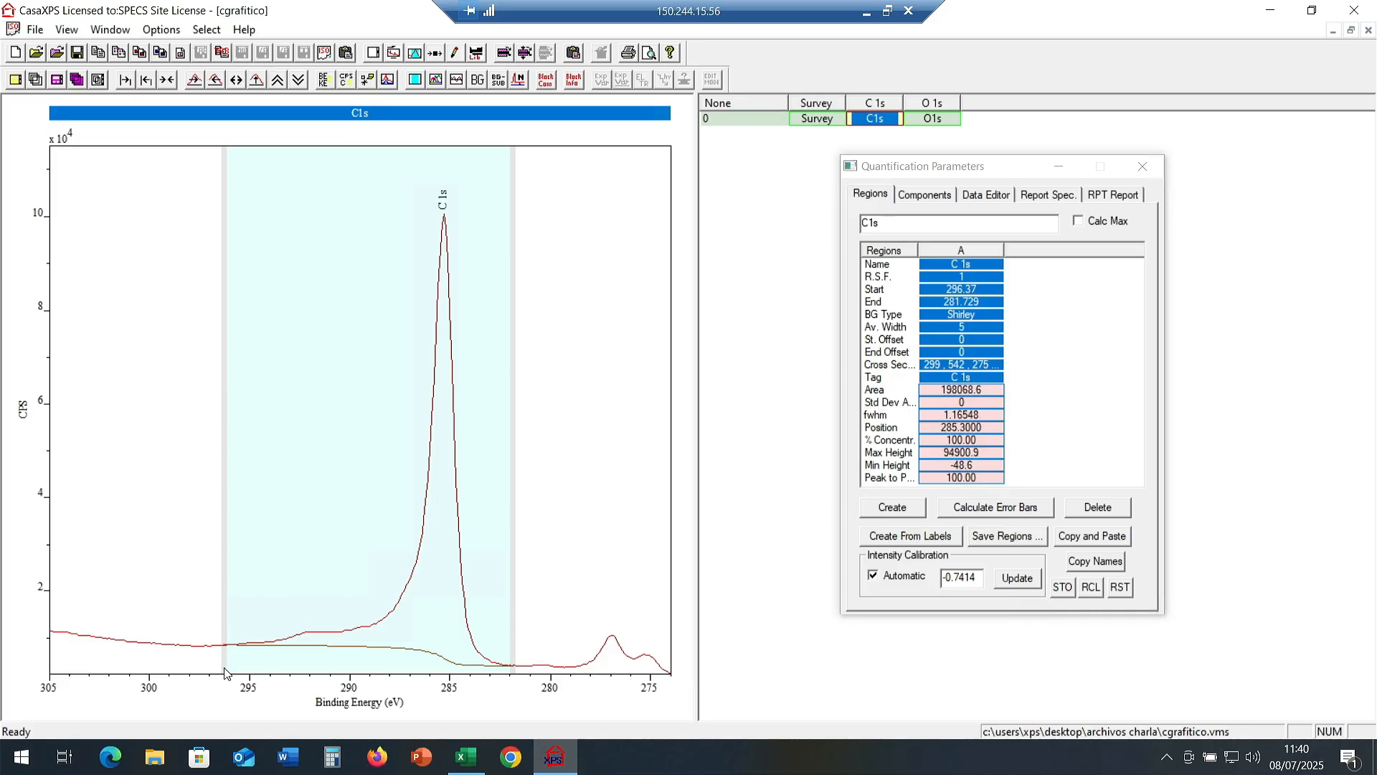
Widen the C 1s region's start limit to about 296.6 eV and create a component for the peak.
left_click_drag(224, 673, 218, 669)
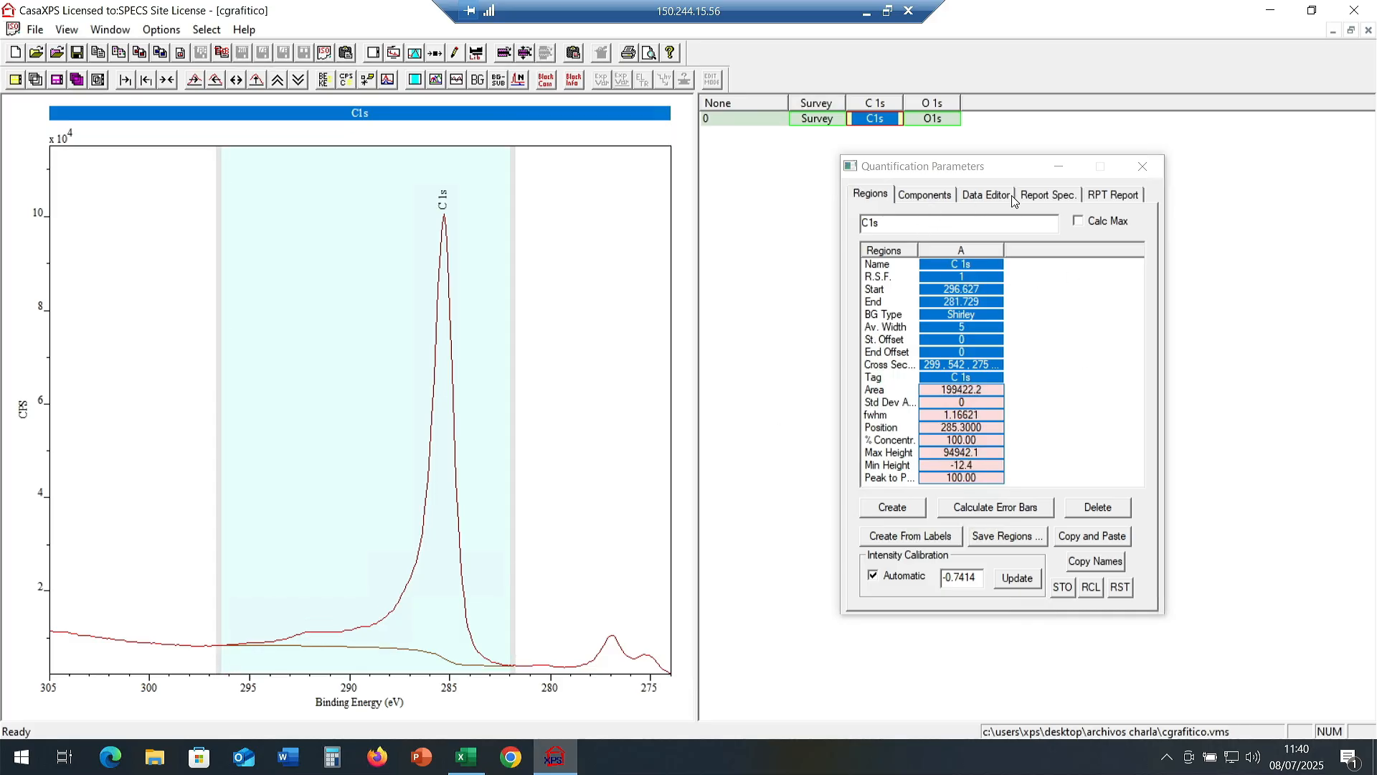
left_click(940, 200)
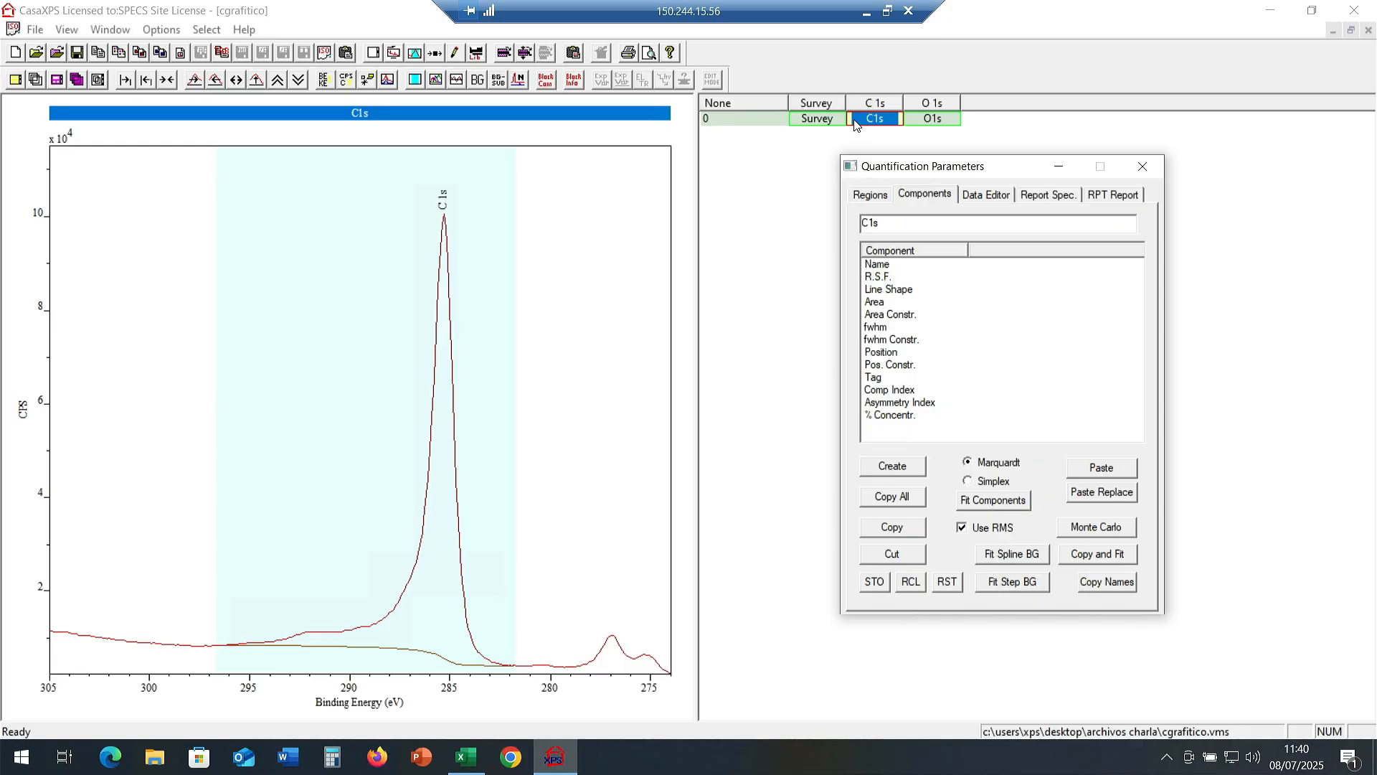
left_click(908, 467)
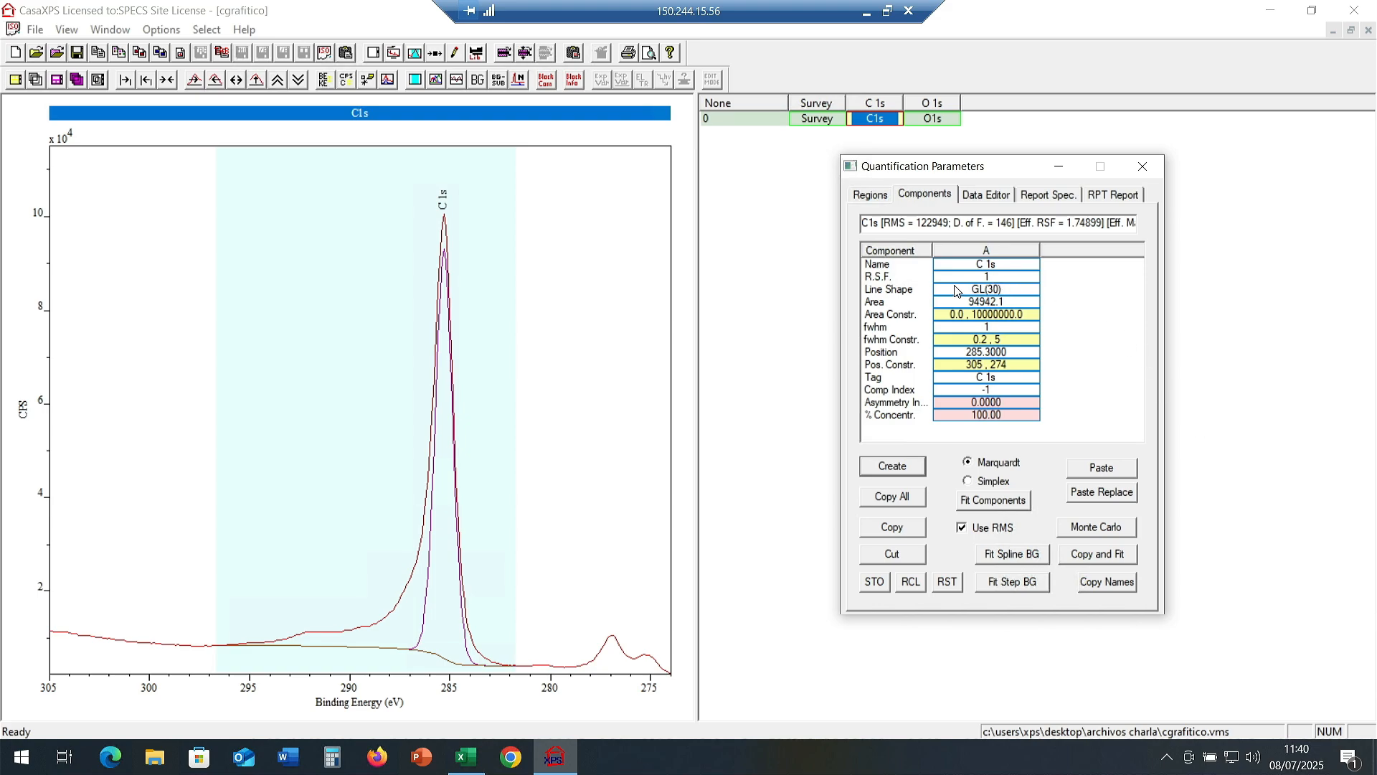
Set component A's line shape to GL(90).
left_click(994, 289)
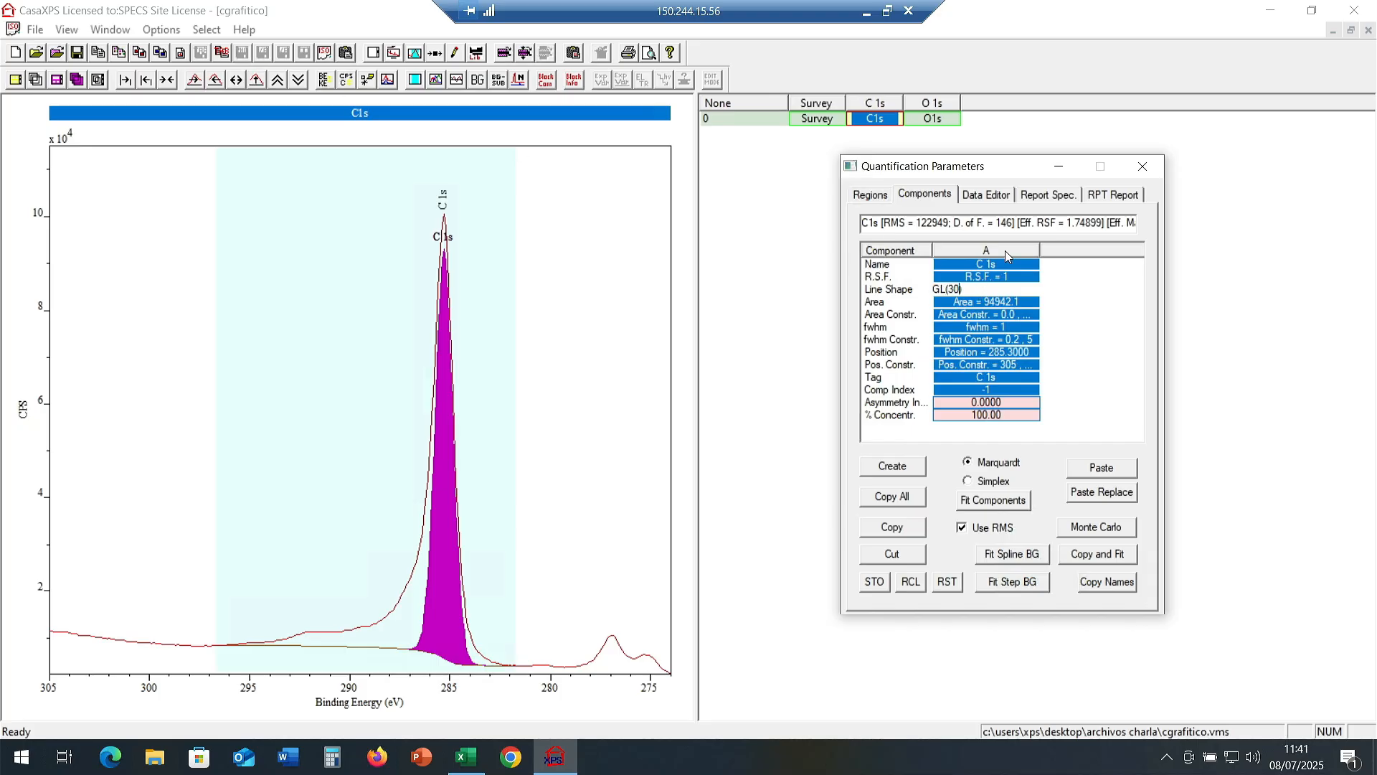
key("BackSpace")
type("9")
key("Return")
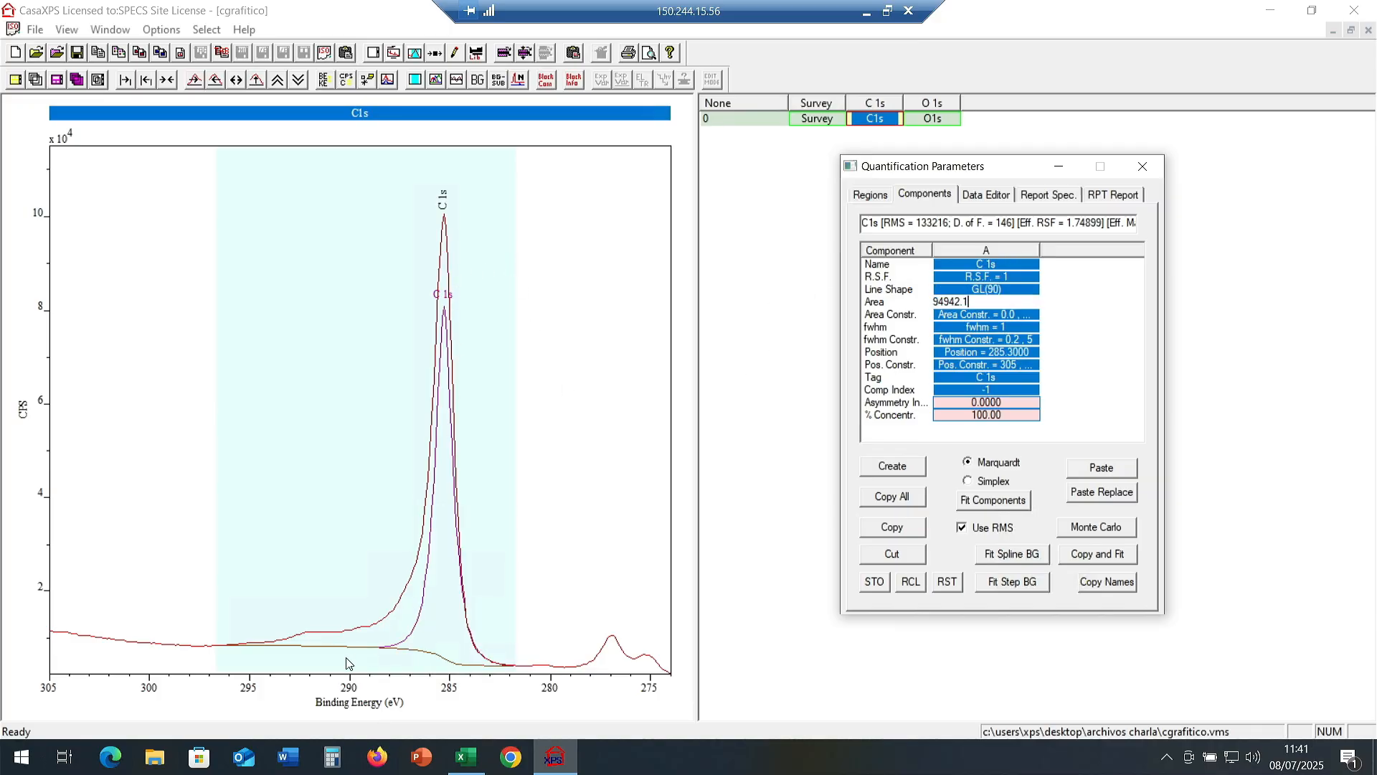
Change component A's line shape to the asymmetric Lorentzian LA(1.2,2.5,5).
left_click(1006, 291)
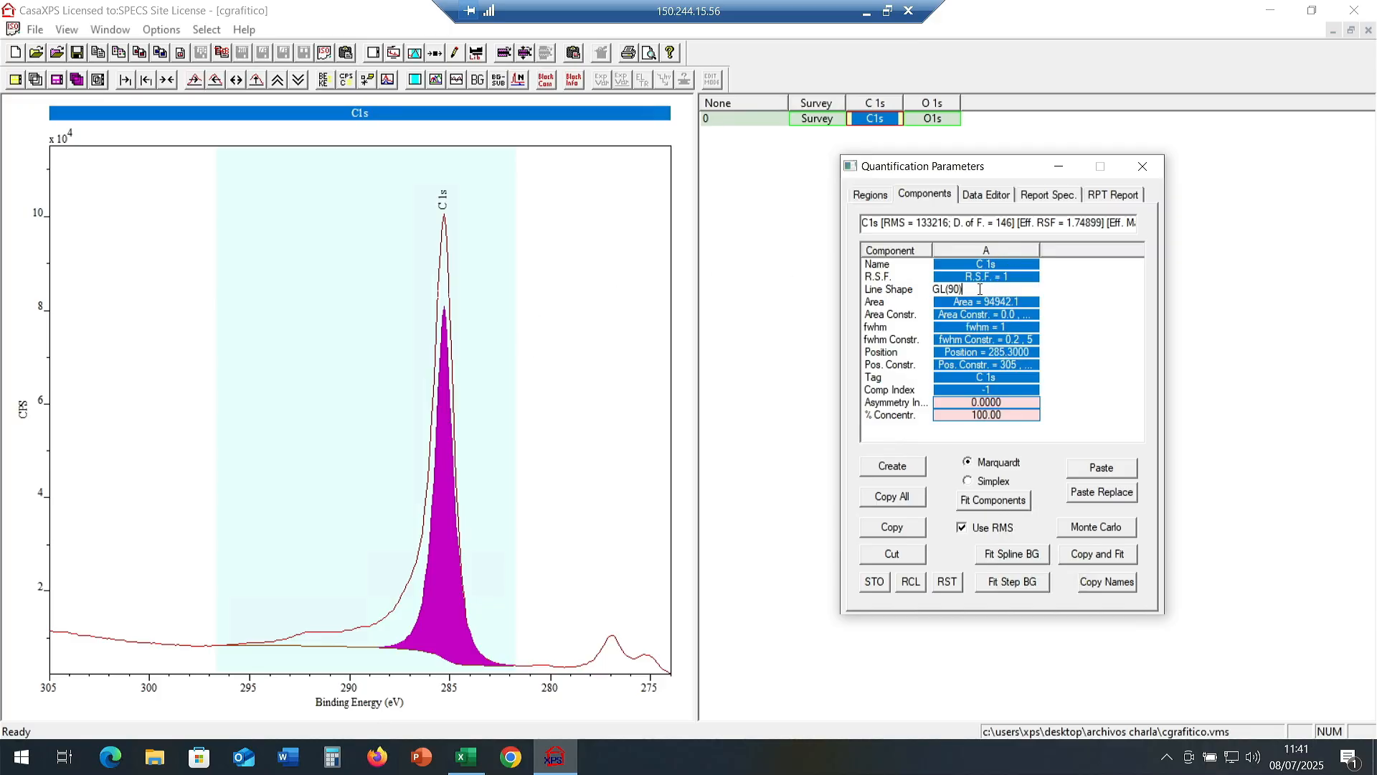
double_click(979, 290)
type("L")
type(".5")
key("Return")
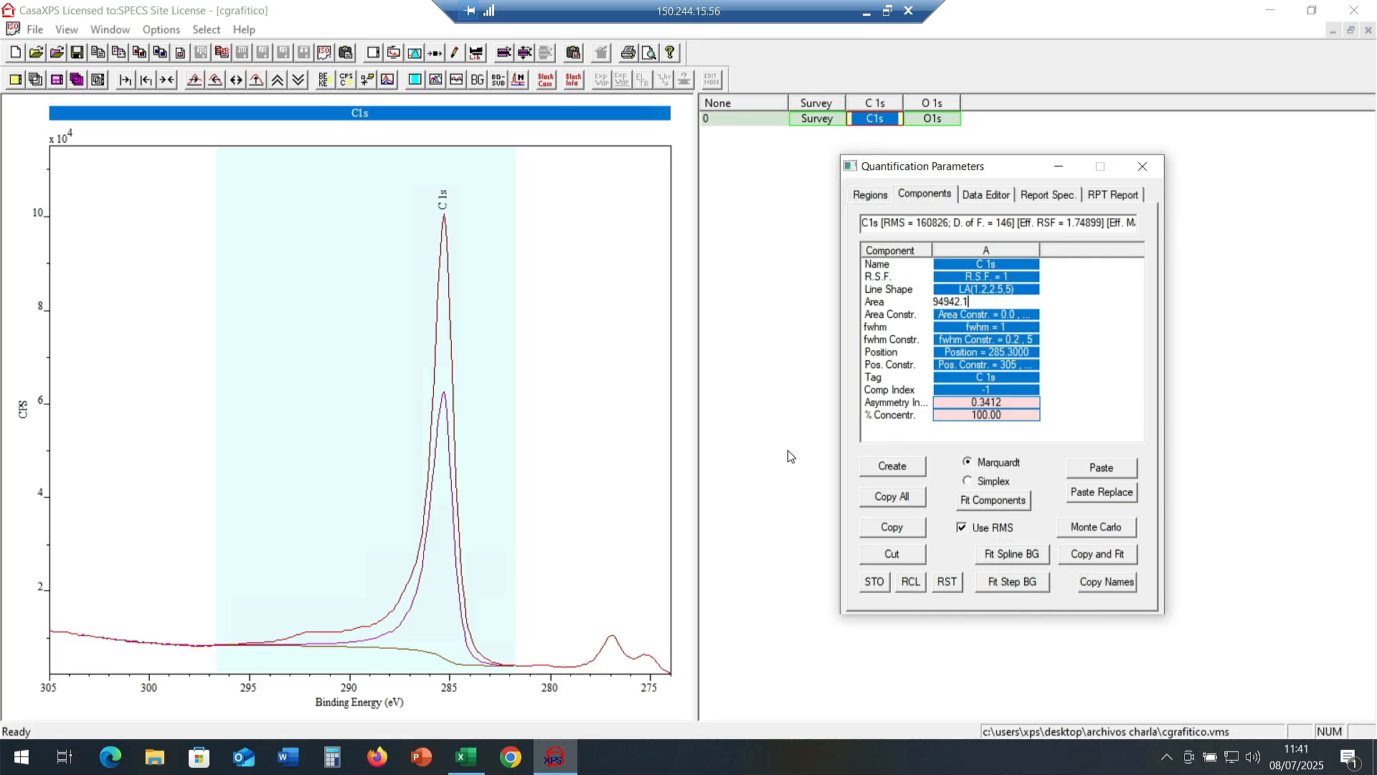
Set the first parameter of component A's LA line shape to 2, giving LA(2,2.5,5).
left_click(986, 290)
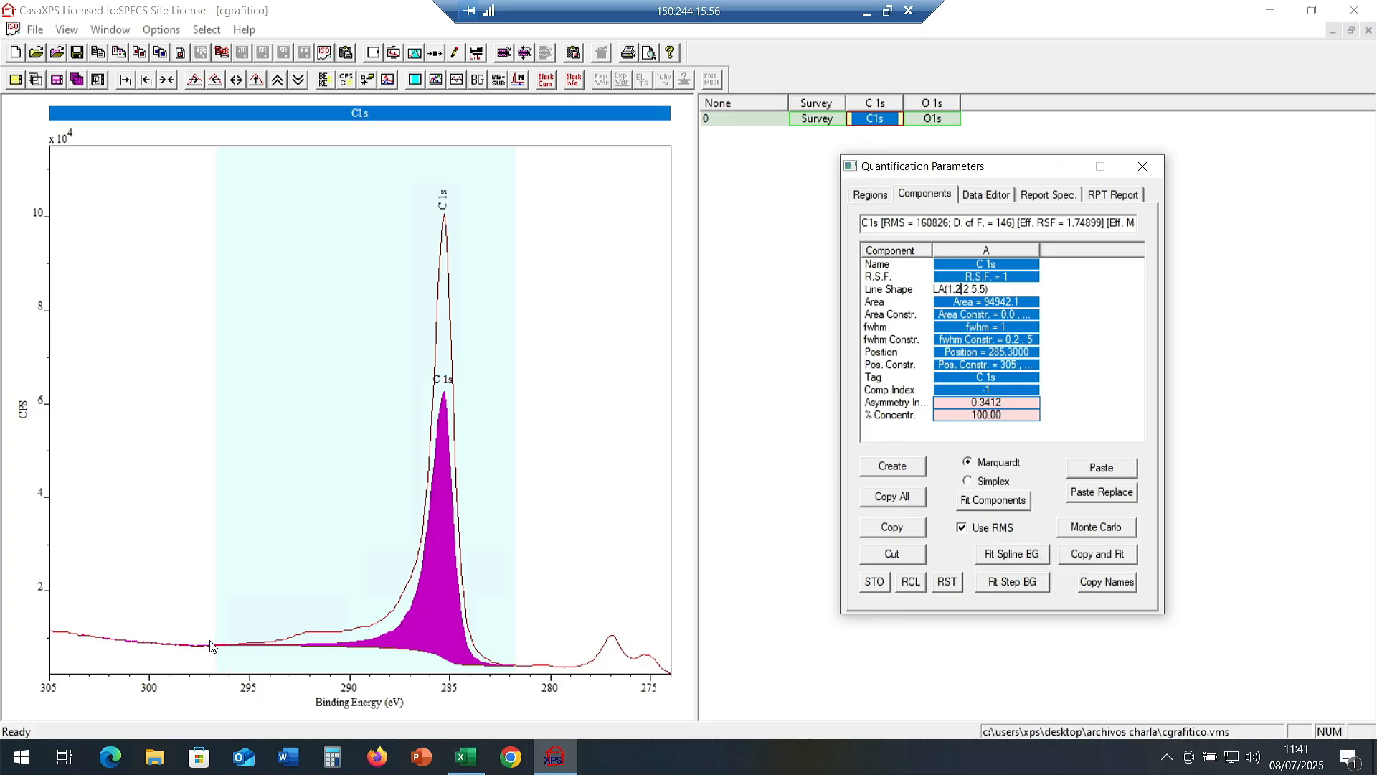
key("BackSpace")
key("BackSpace")
key("BackSpace")
type("2")
key("Return")
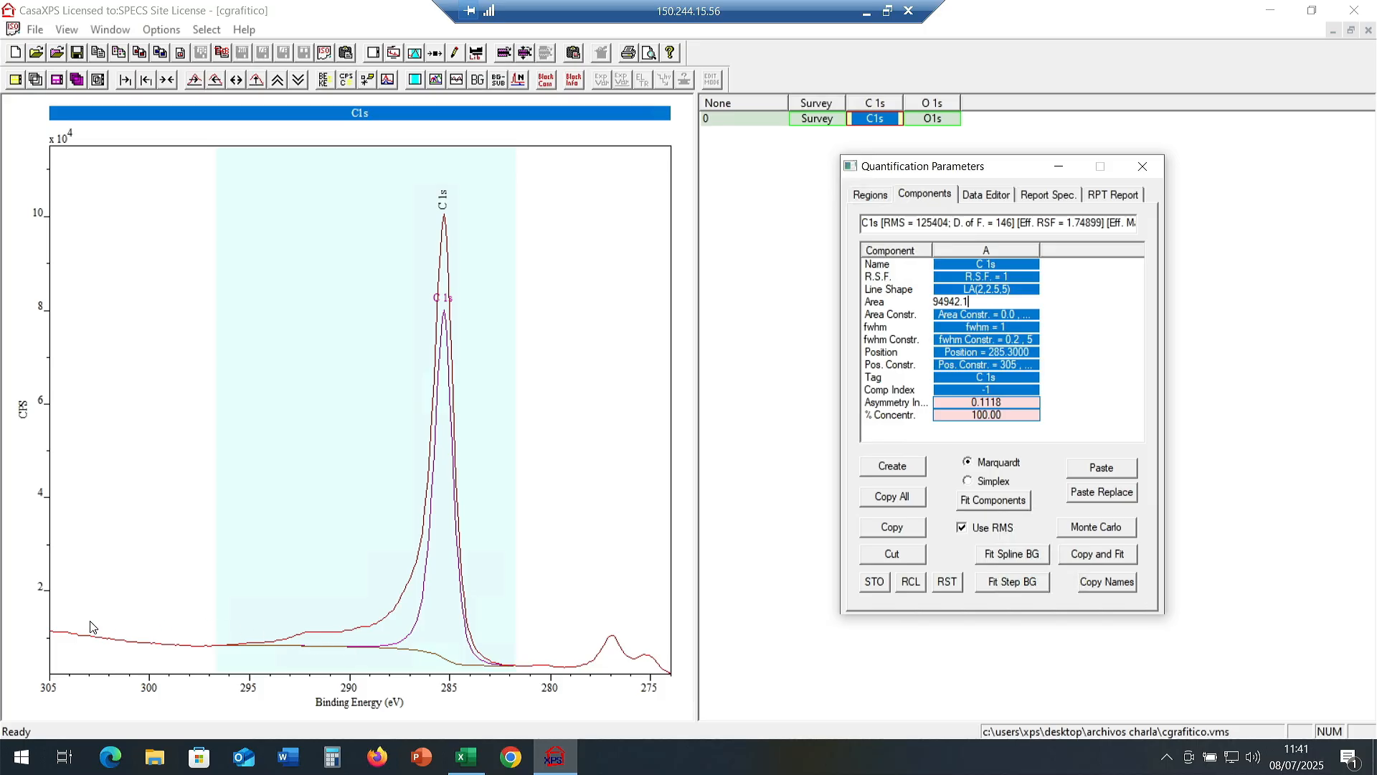
Make component A's line shape symmetric as LA(2,2,2), correcting the separator between the last two parameters.
left_click(998, 290)
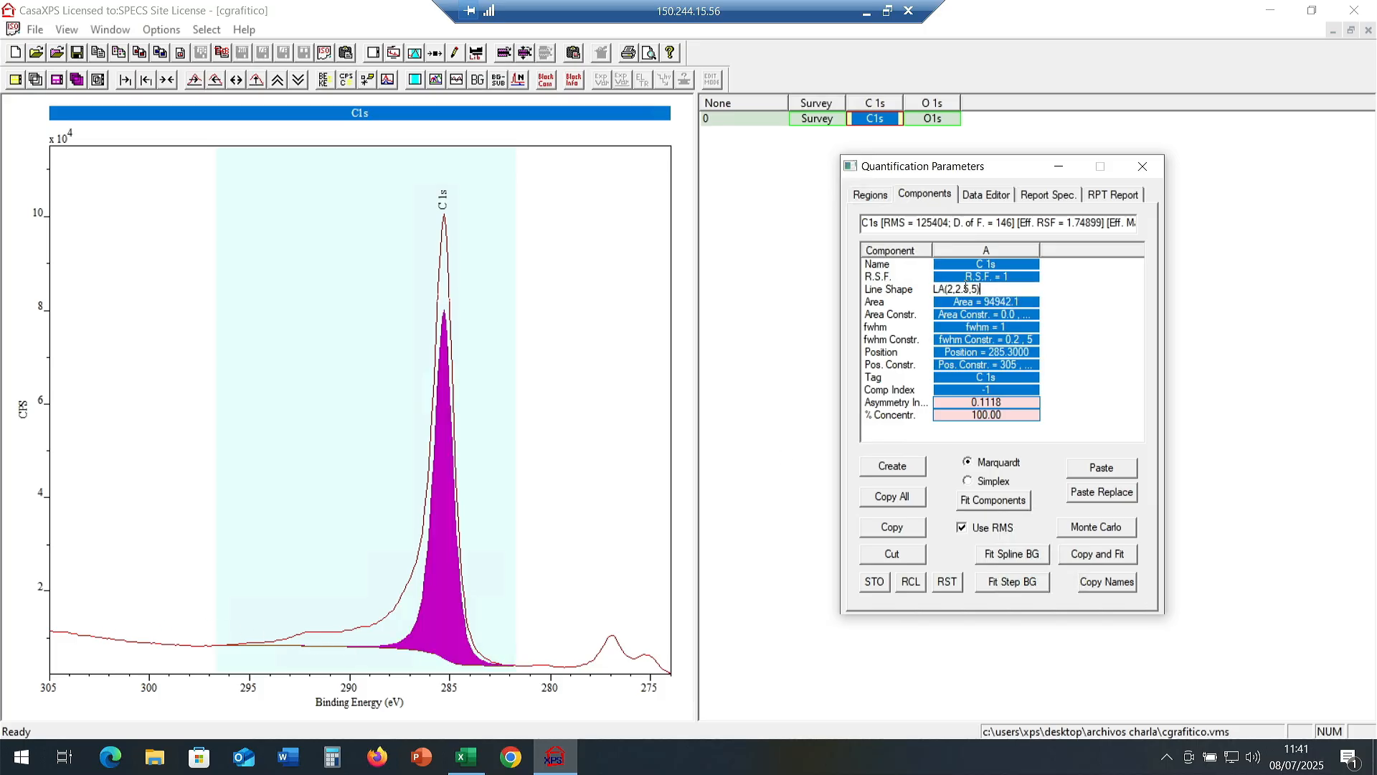
left_click_drag(967, 289, 981, 287)
left_click(973, 288)
key("BackSpace")
key("BackSpace")
type("2")
key("Return")
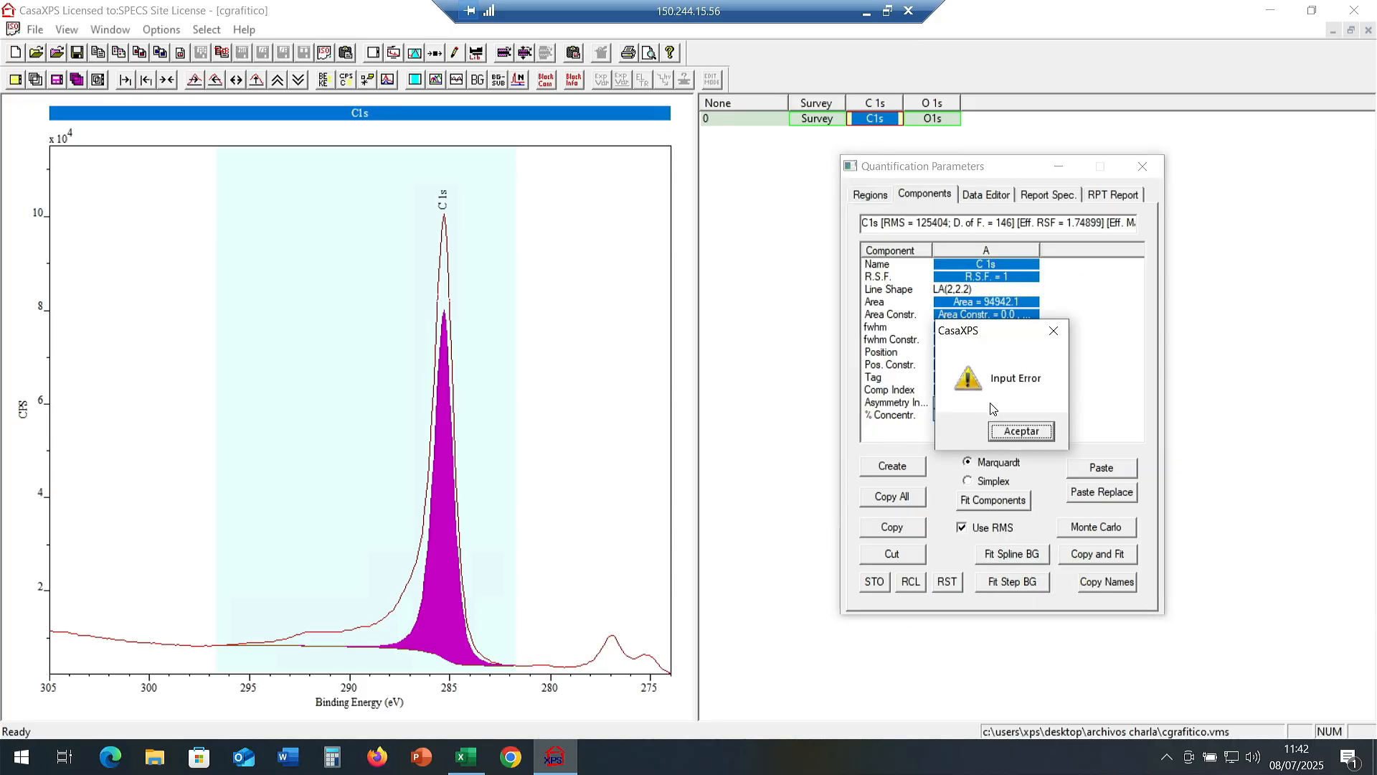
left_click(1019, 435)
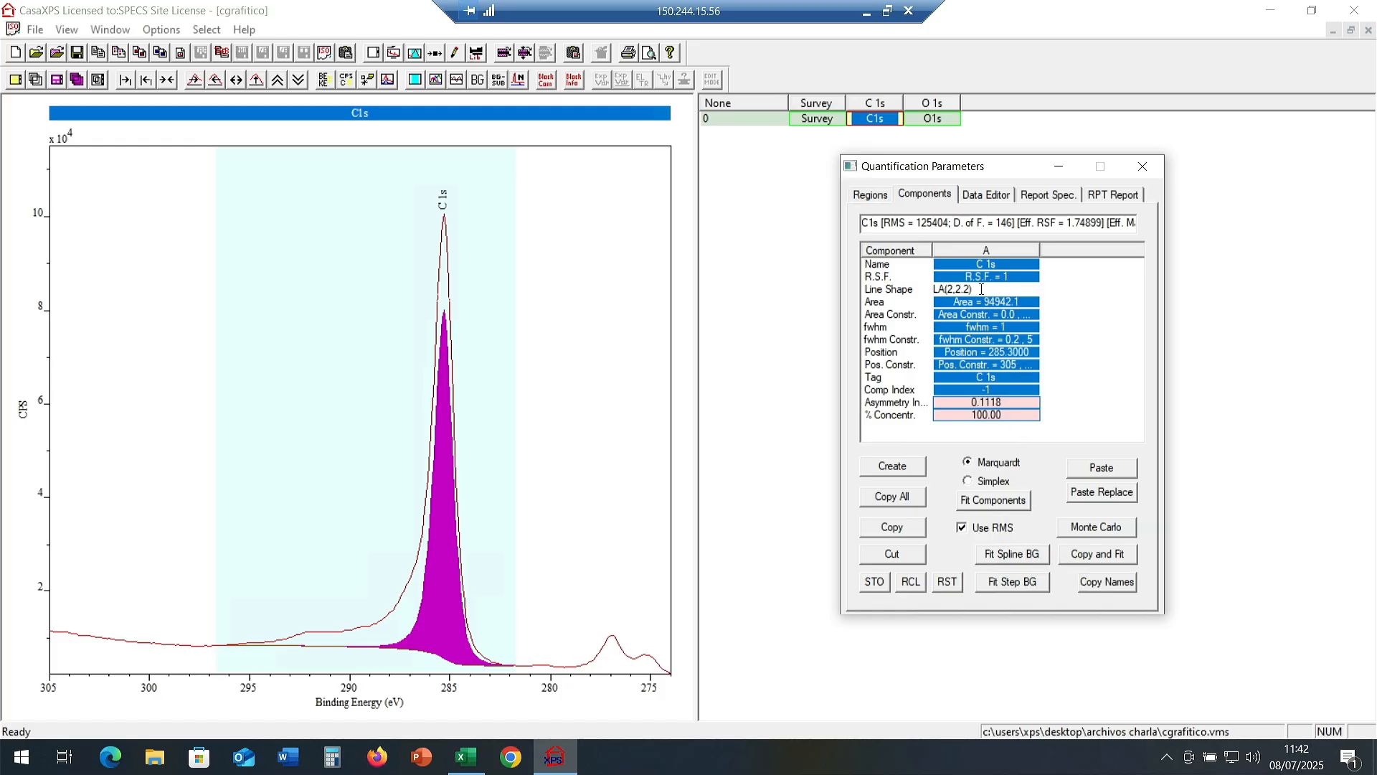
key("BackSpace")
key("BackSpace")
type(",2")
key("Return")
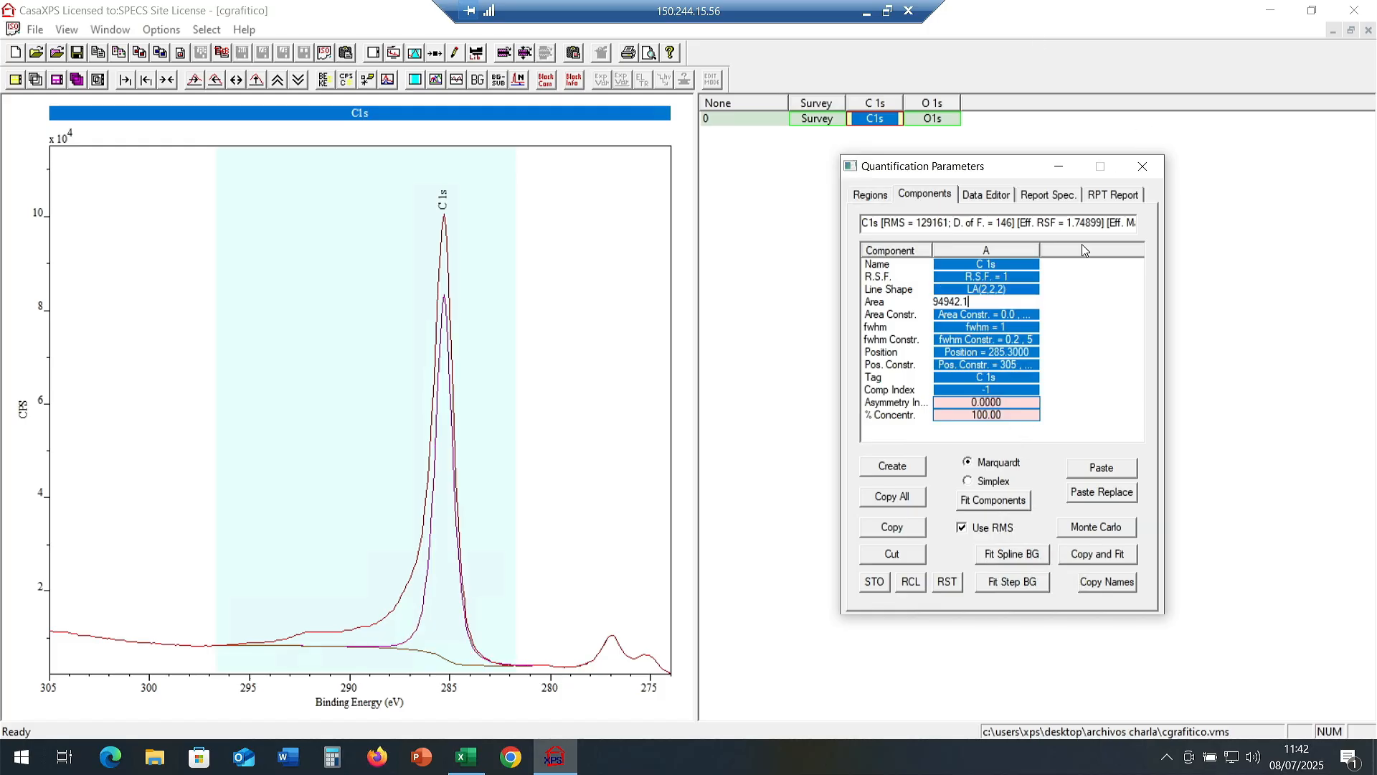
Raise the third parameter of component A's line shape to 150, giving LA(2,2,150).
left_click(1002, 289)
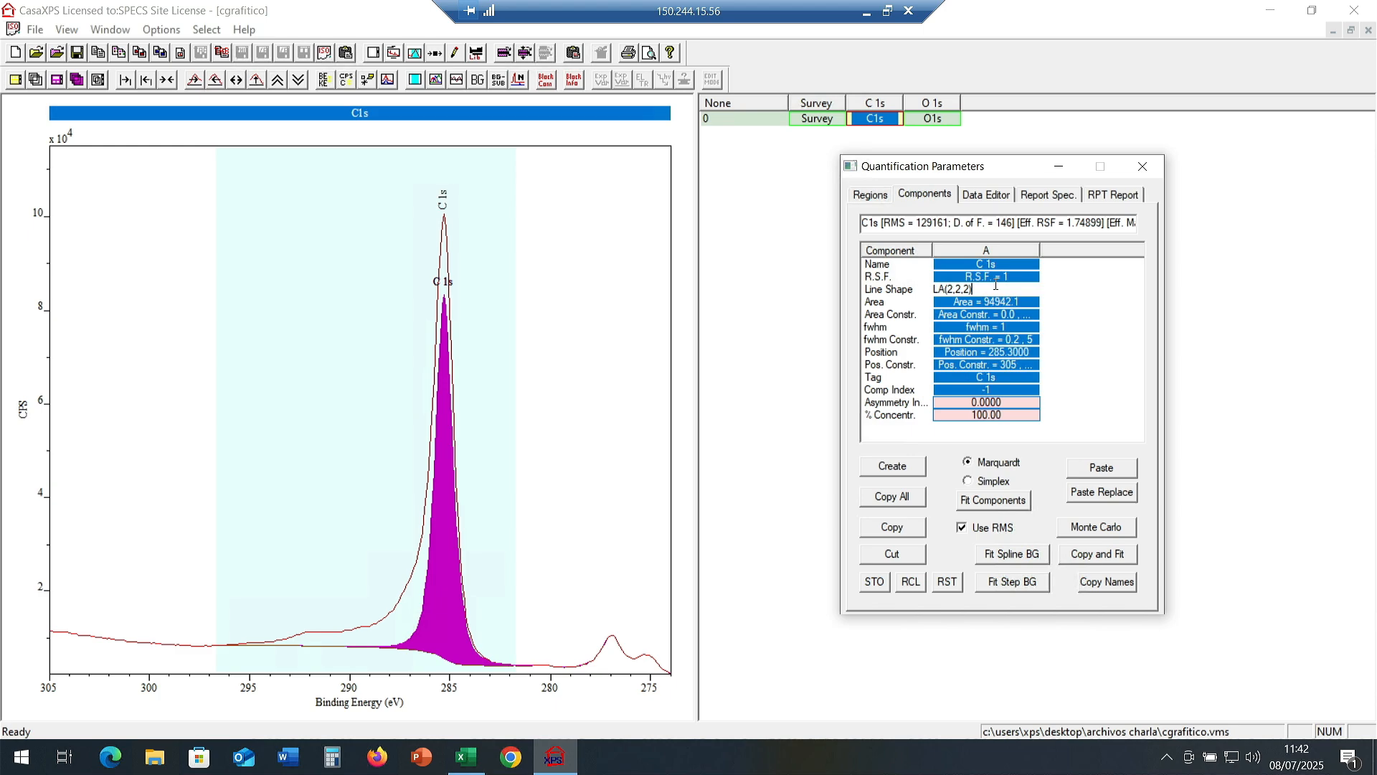
key("BackSpace")
type("50")
key("Return")
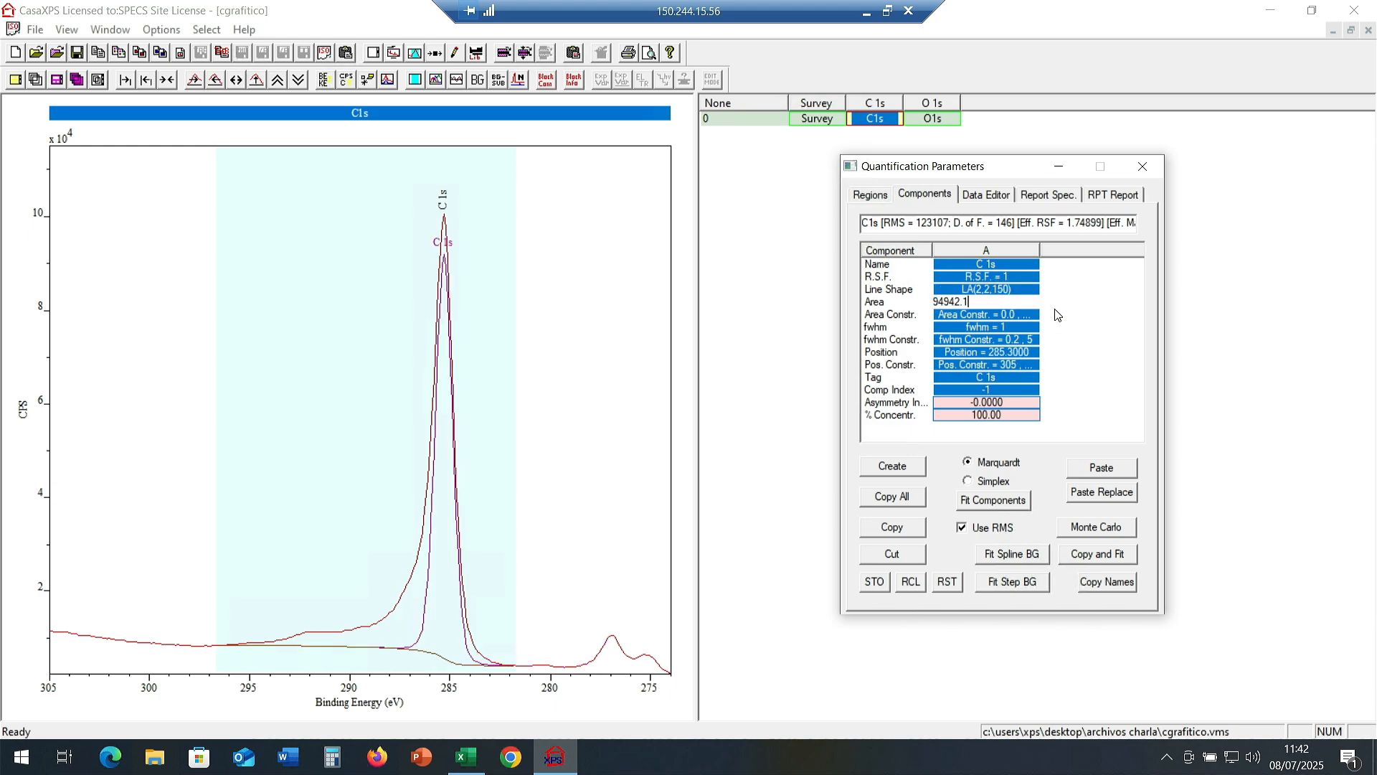
Set the third parameter of component A's line shape to 10, giving LA(2,2,10).
left_click(977, 288)
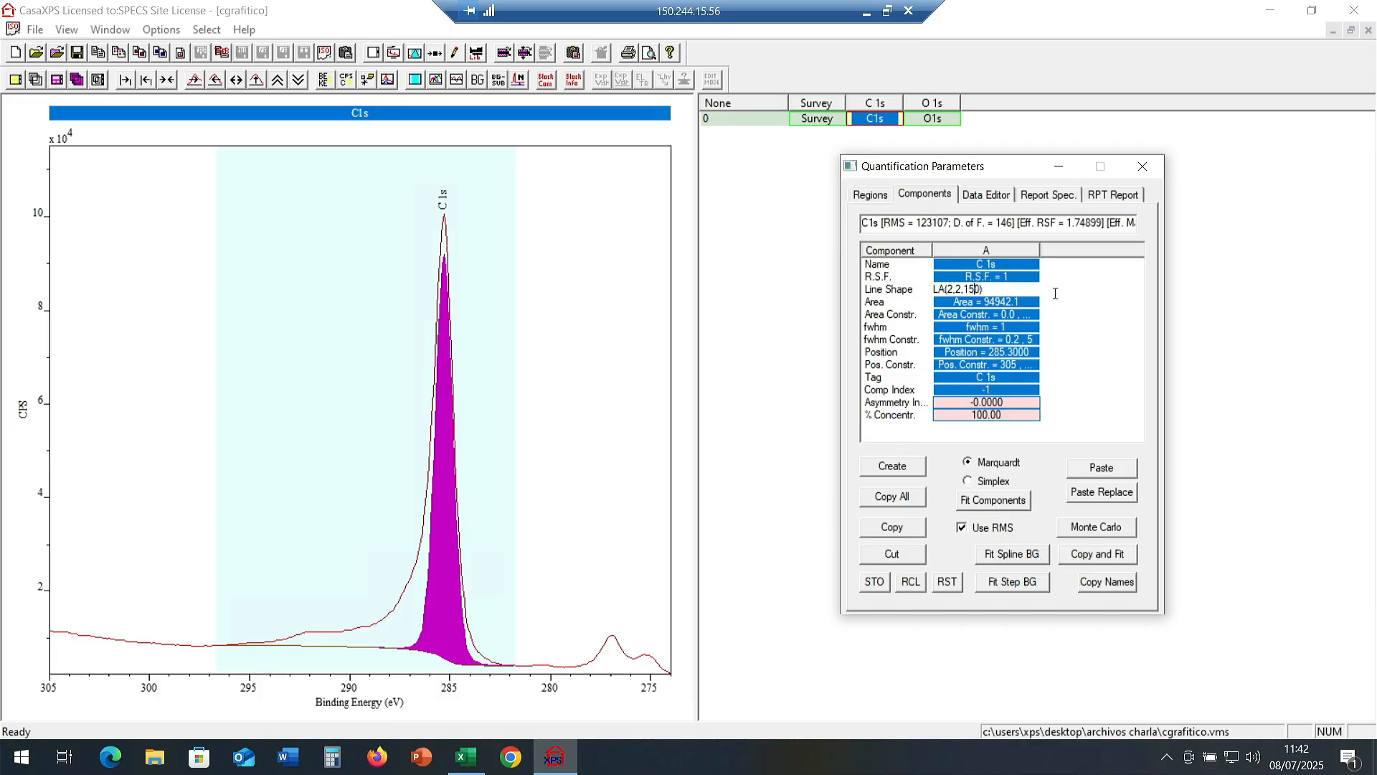
key("BackSpace")
key("BackSpace")
type("1")
key("Return")
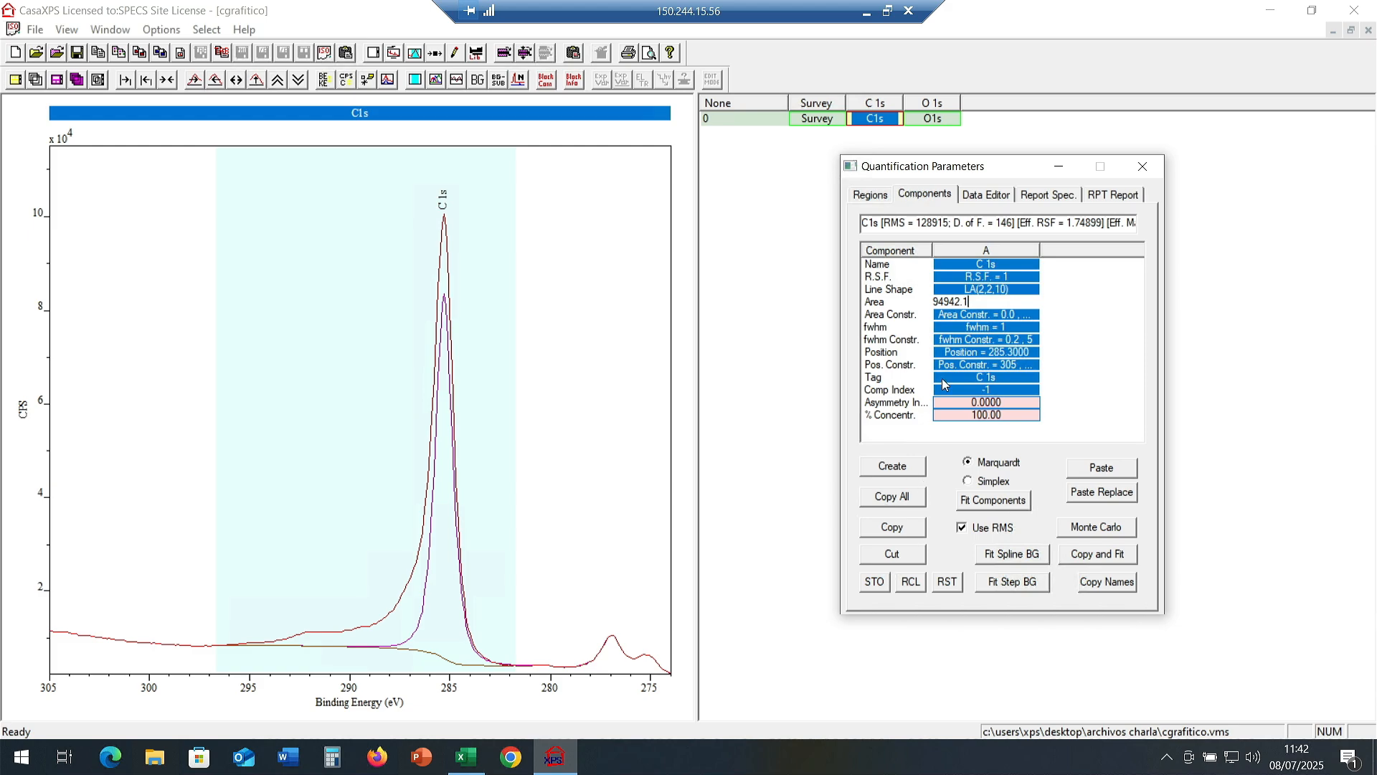
left_click(989, 287)
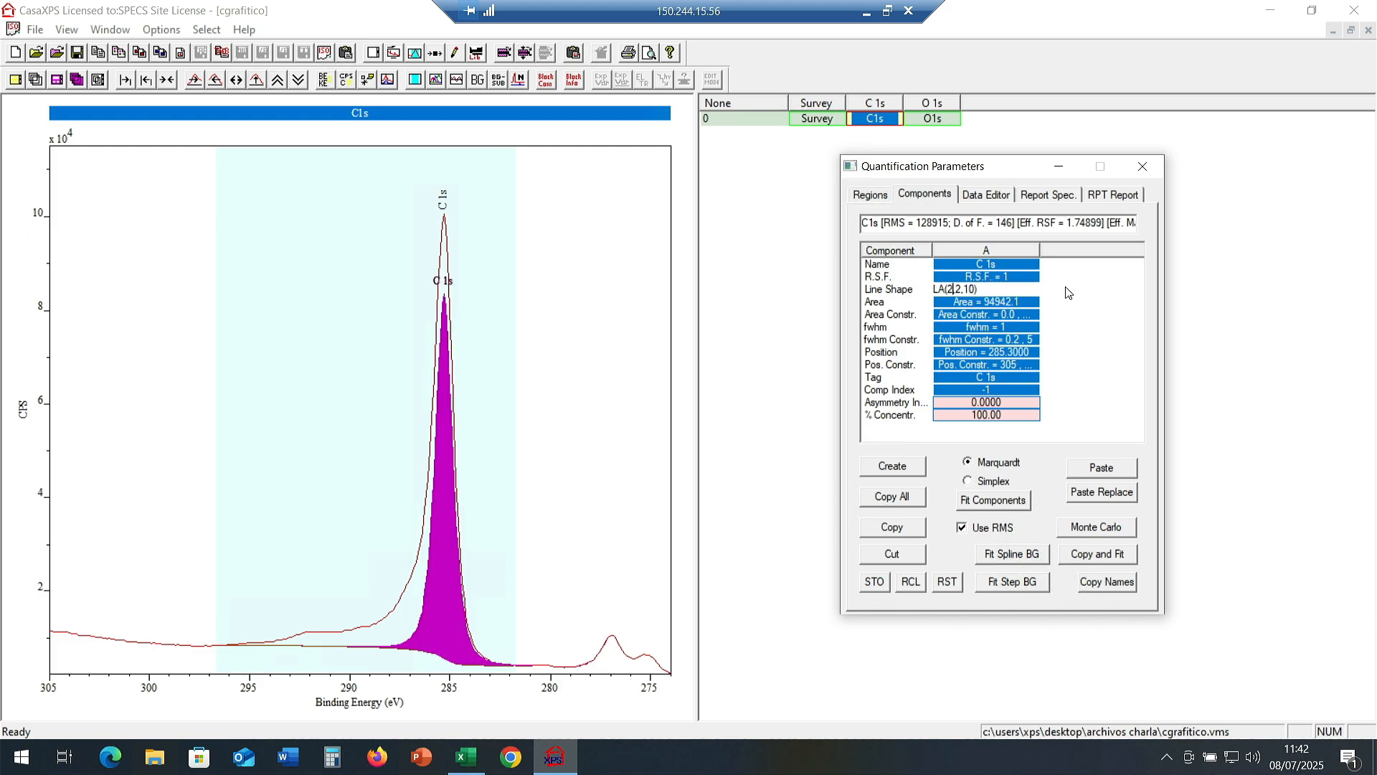
key("BackSpace")
type("1.2")
key("BackSpace")
Close the quantification parameters and the cgrafitico and tio2 files without saving their changes.
left_click(1141, 165)
left_click(1369, 30)
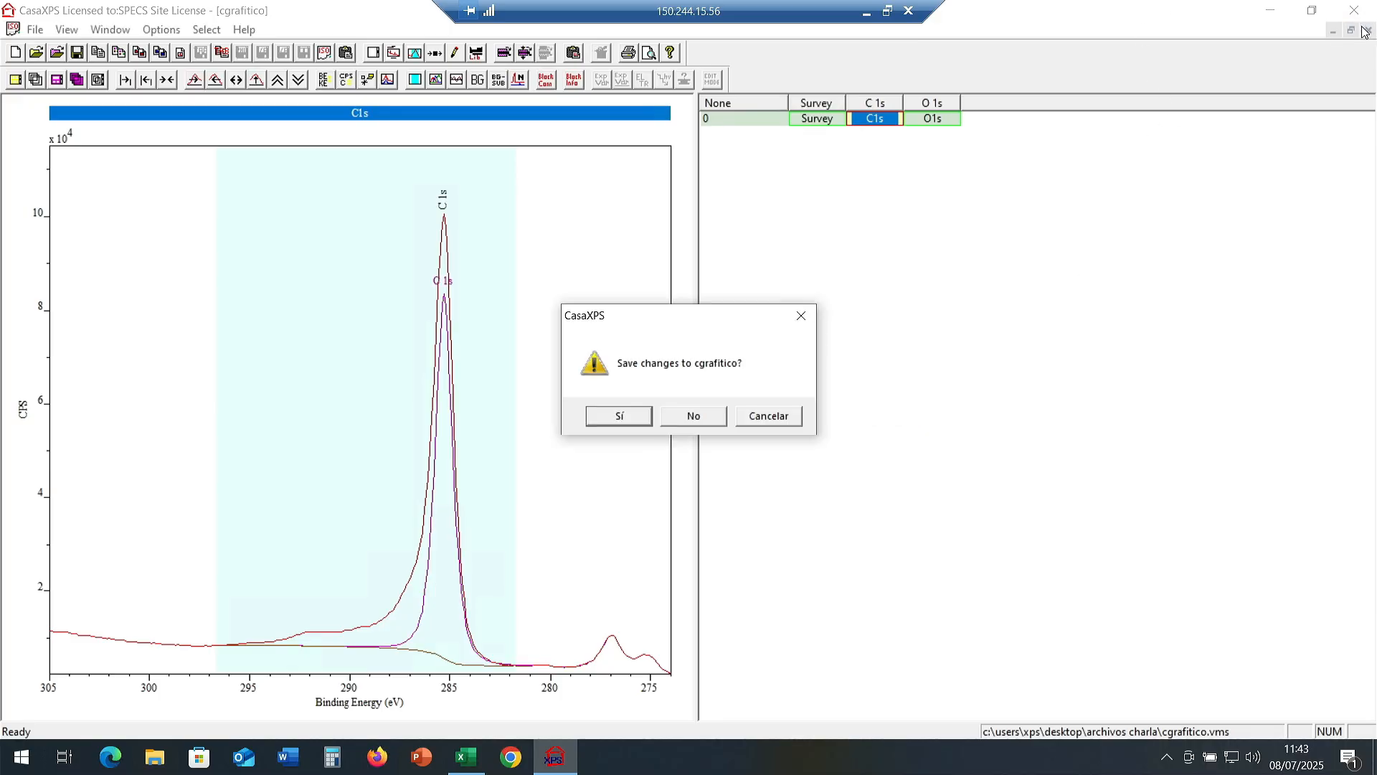
left_click(690, 416)
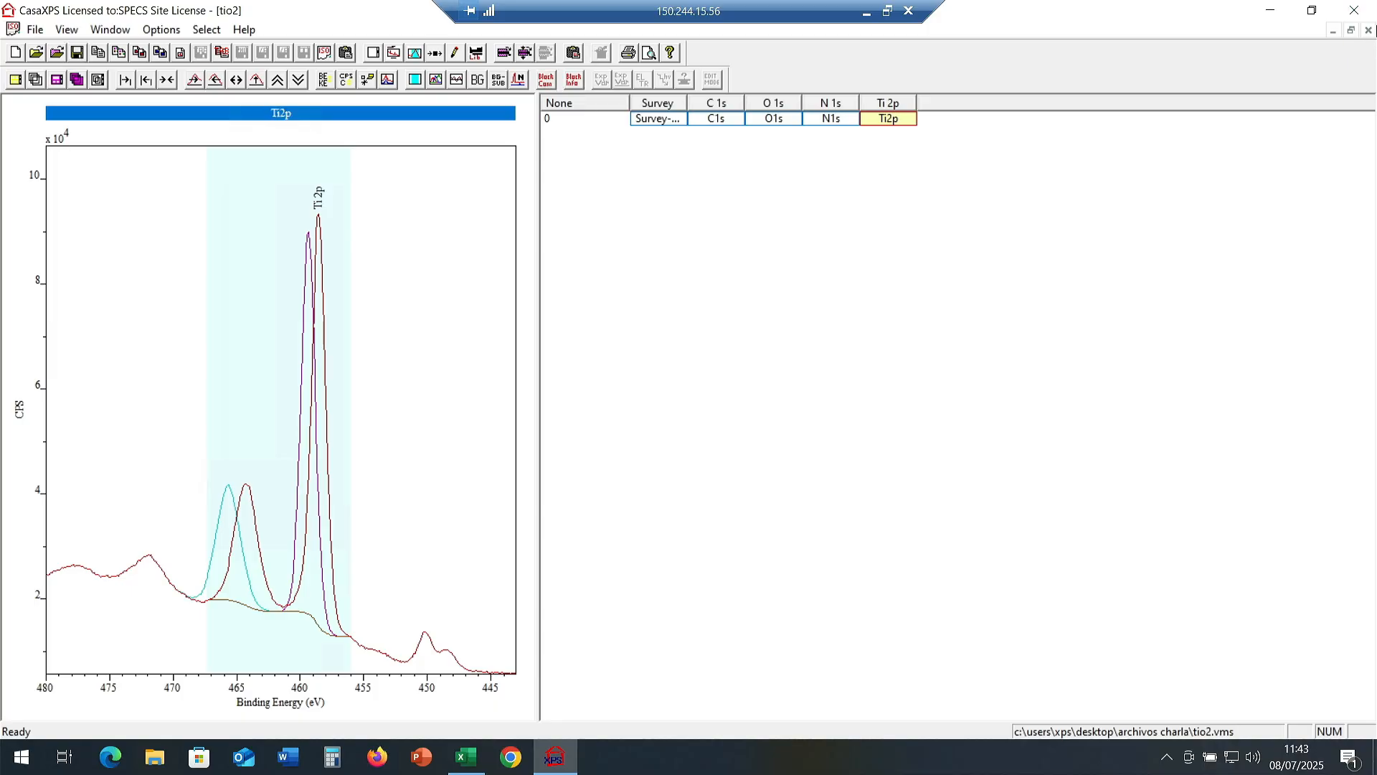
left_click(1369, 30)
left_click(693, 417)
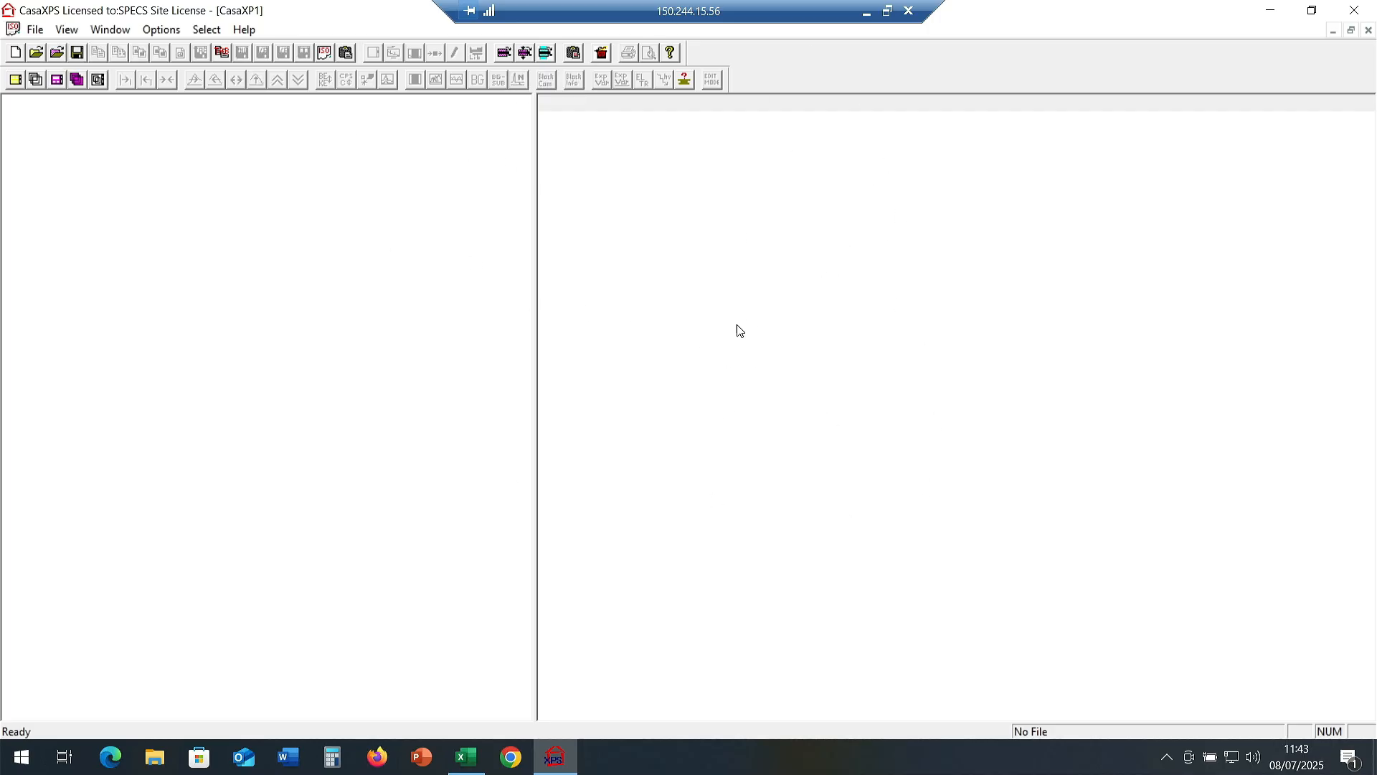
Open and merge the VAMAS files Muestra 1, Muestra 2 and Muestra 3 into one experiment.
left_click(34, 31)
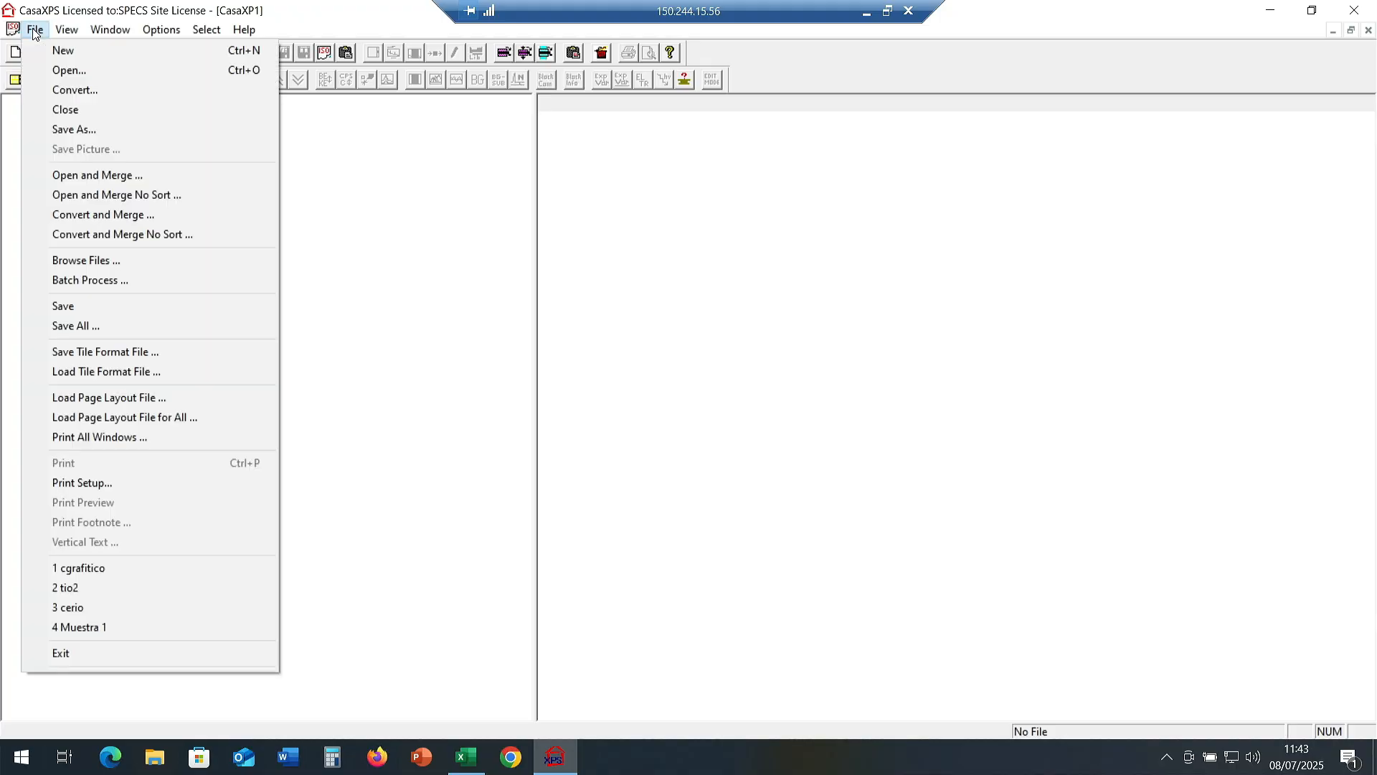
left_click(75, 174)
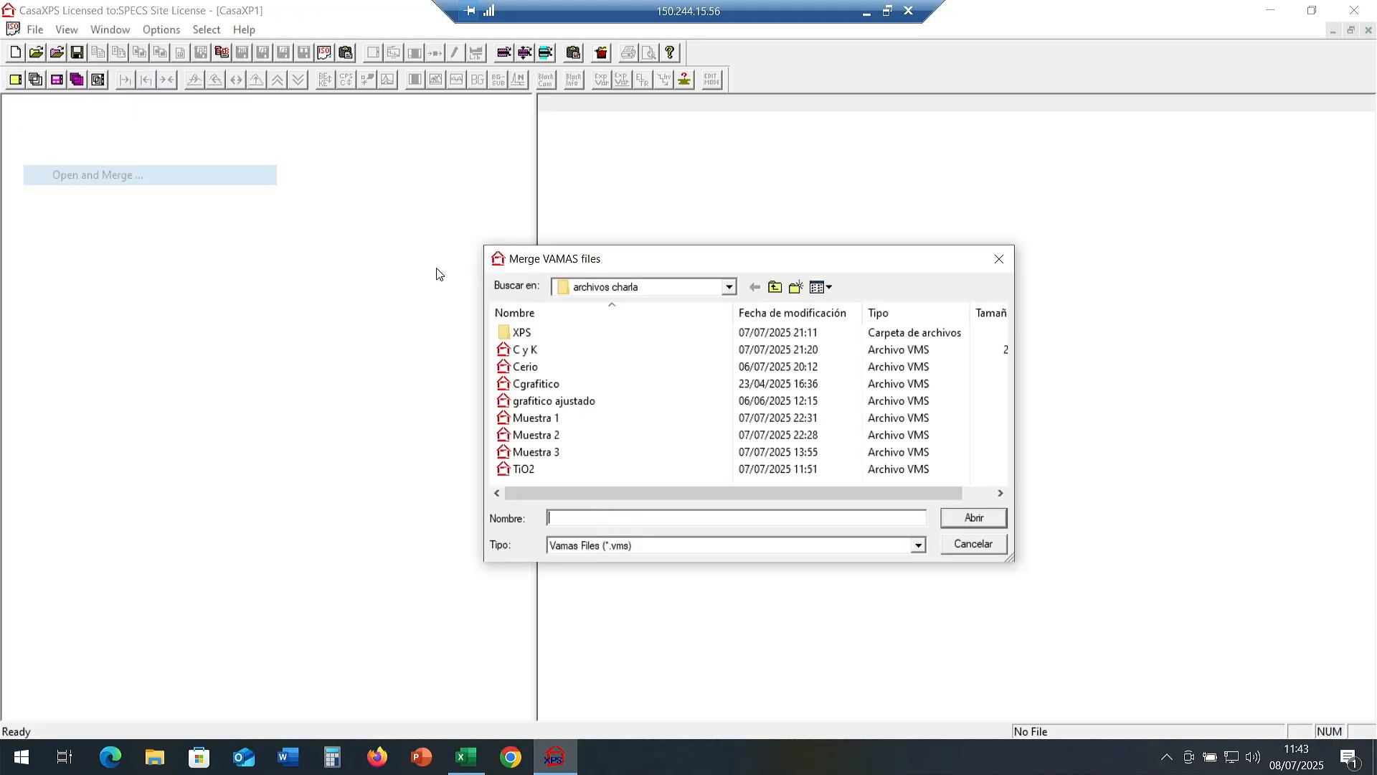
left_click(535, 423)
left_click(538, 434, "ctrl")
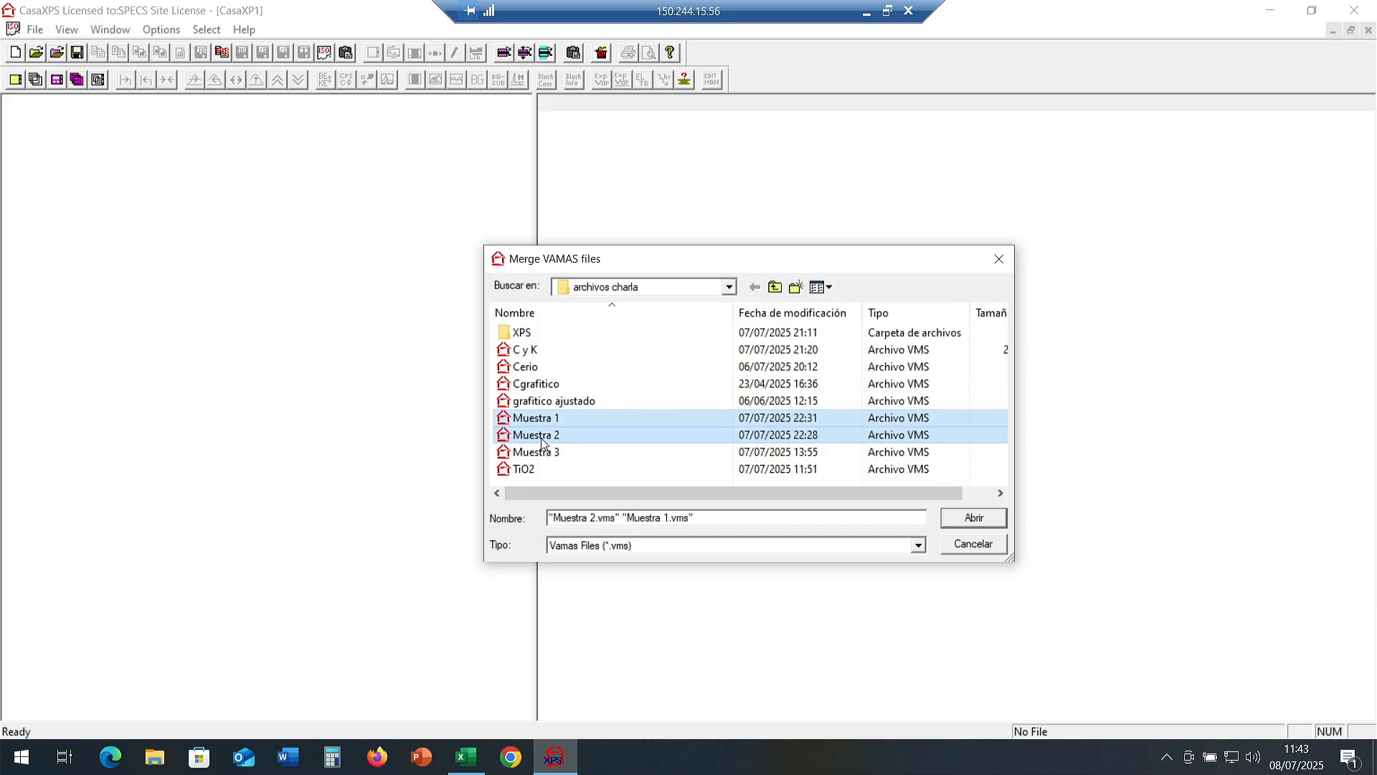
left_click(542, 452, "ctrl")
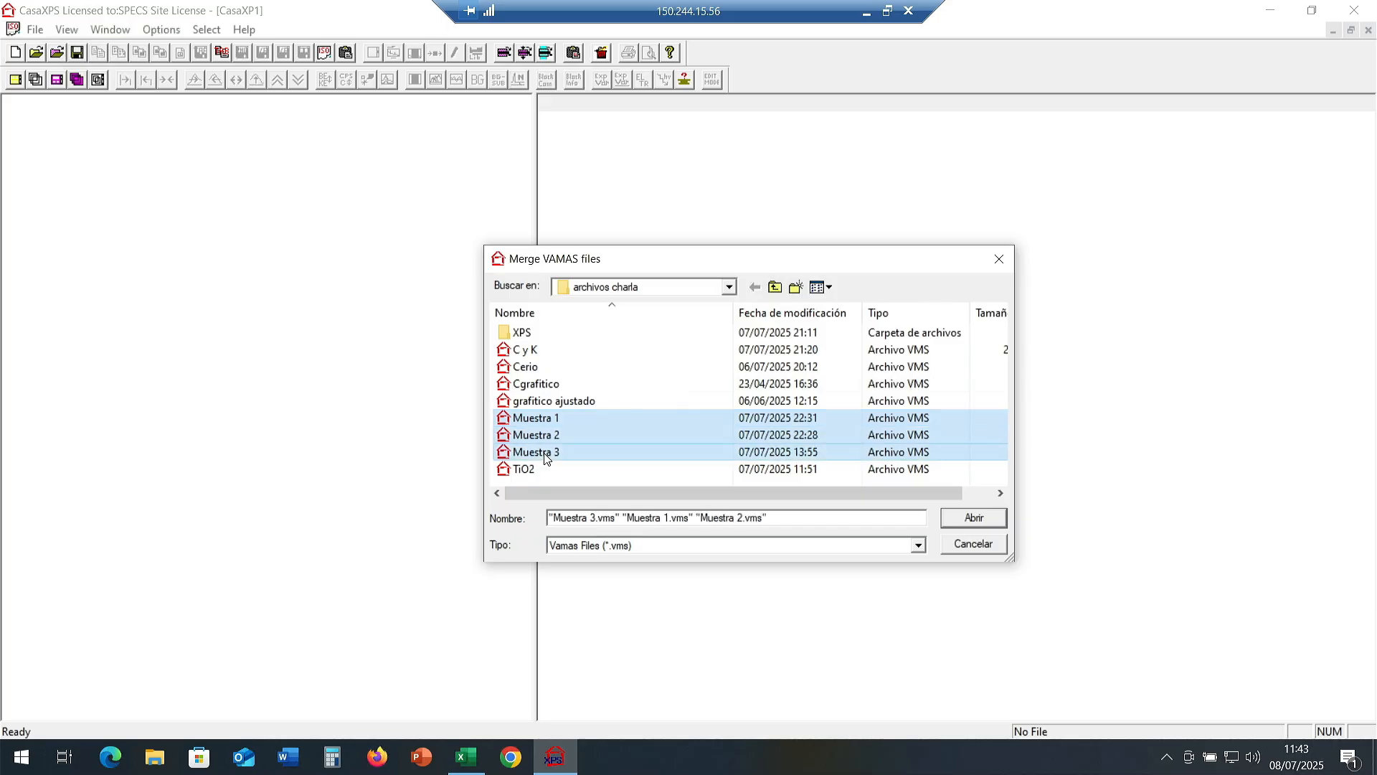
left_click(974, 517)
left_click(675, 421)
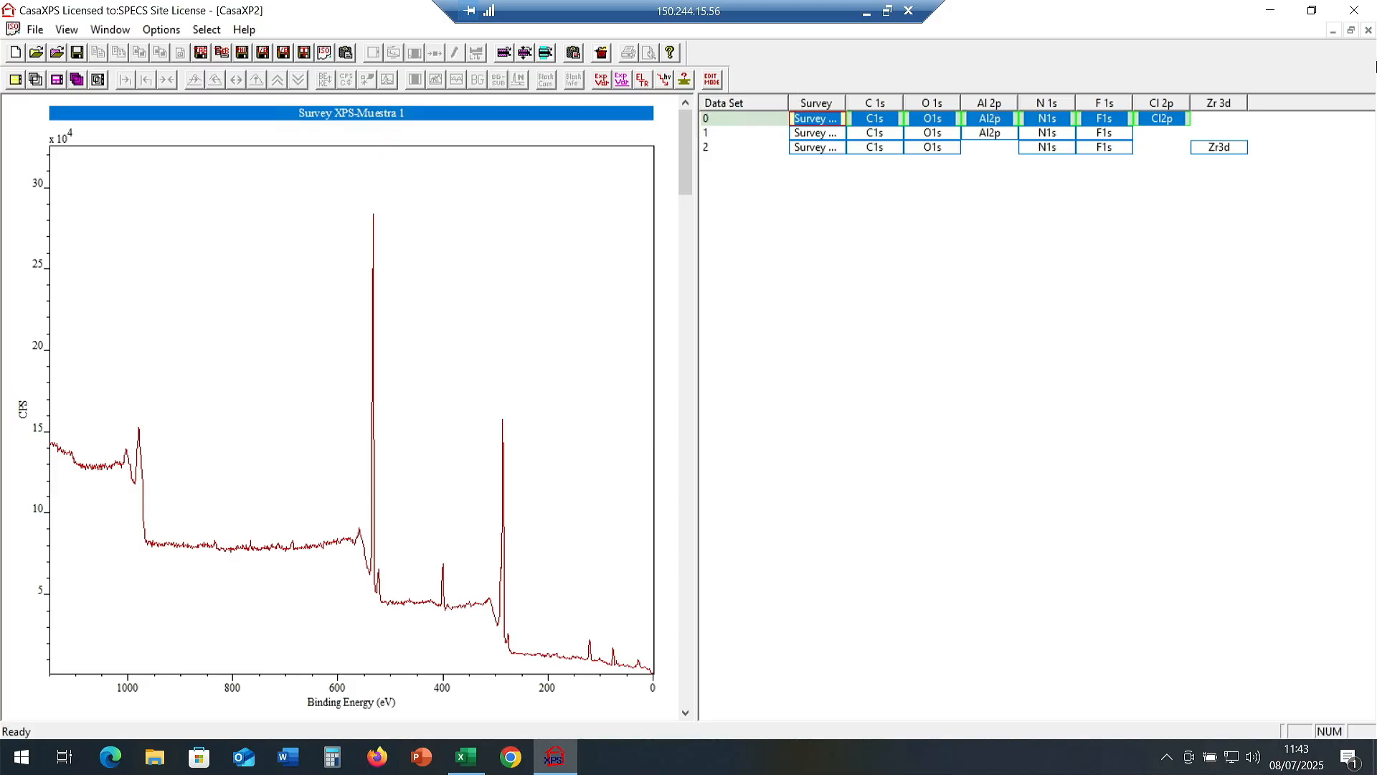
Overlay the C 1s spectra of all three merged samples in one plot.
left_click(881, 126)
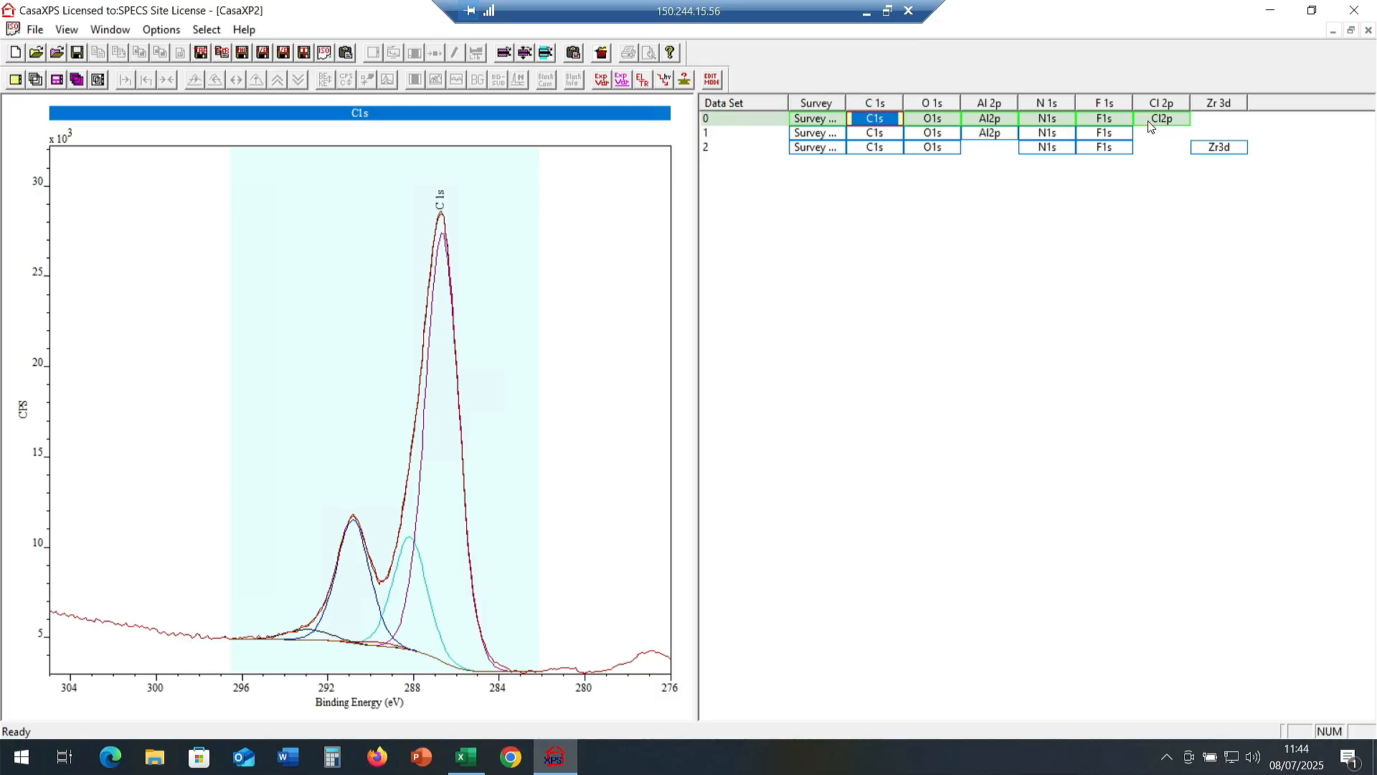
left_click(874, 105)
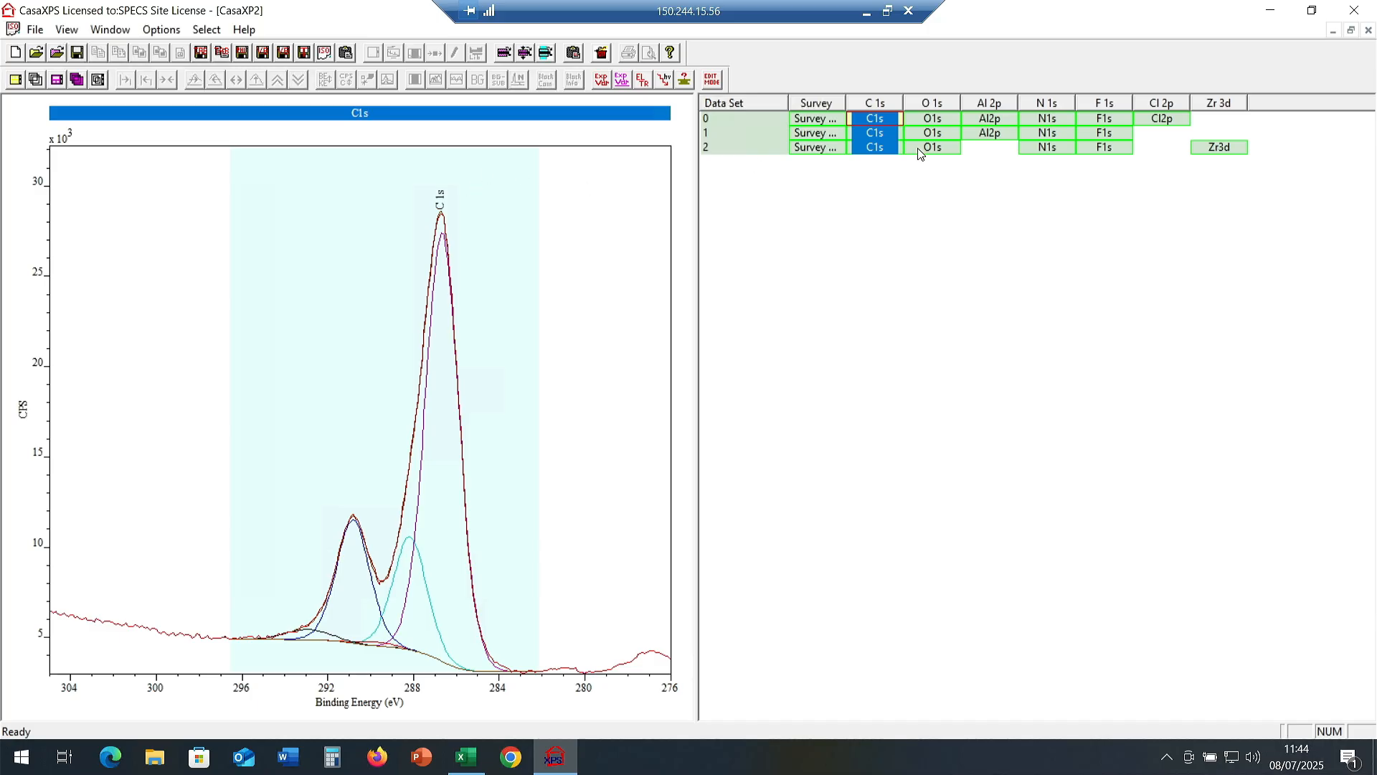
left_click(876, 105)
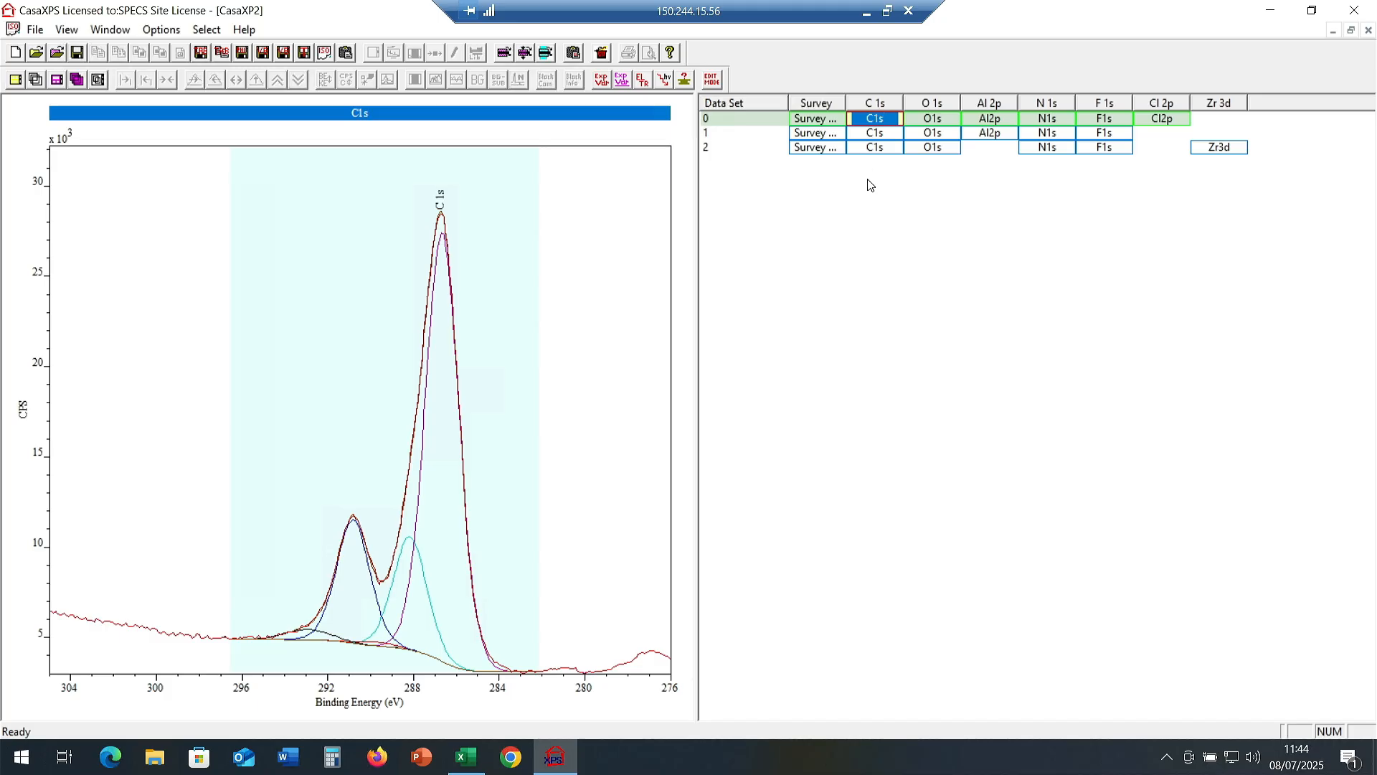
left_click(863, 133)
left_click(863, 106)
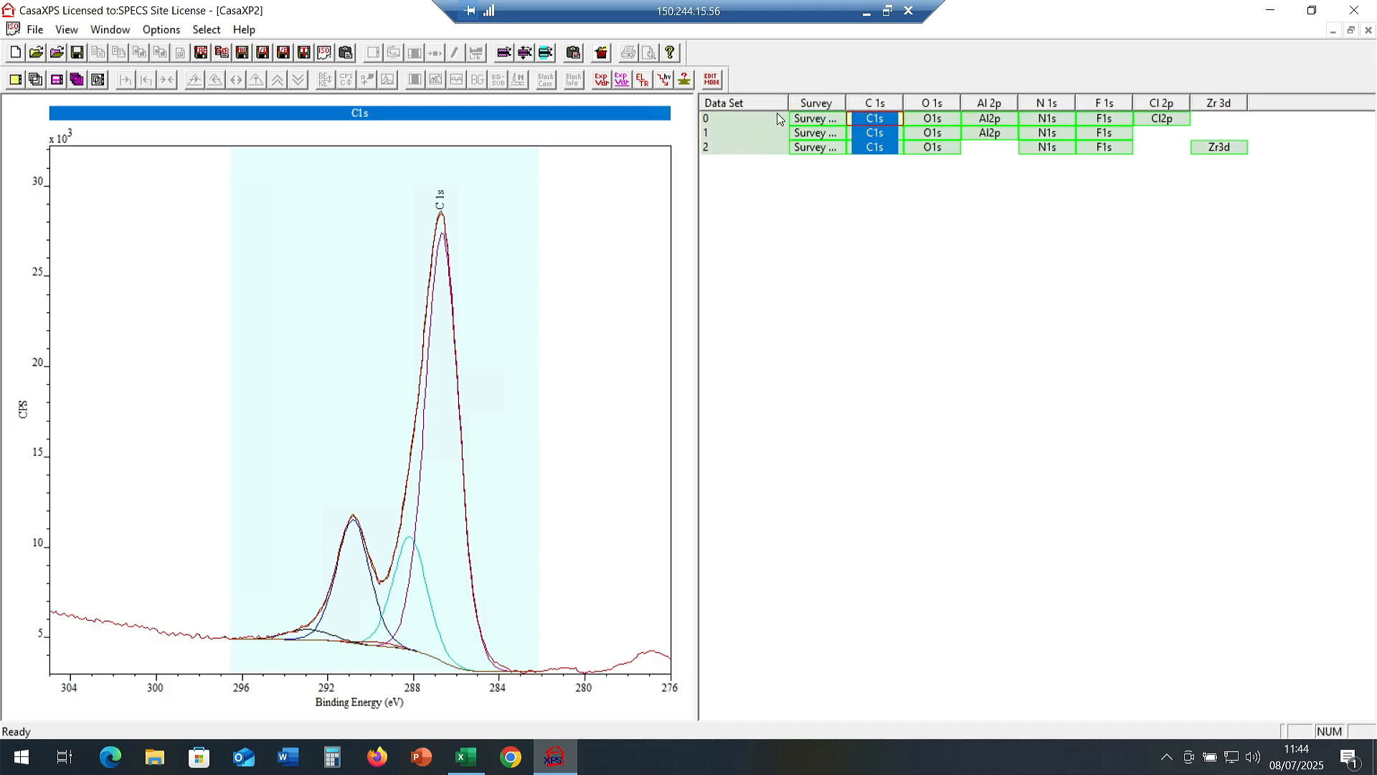
left_click(34, 80)
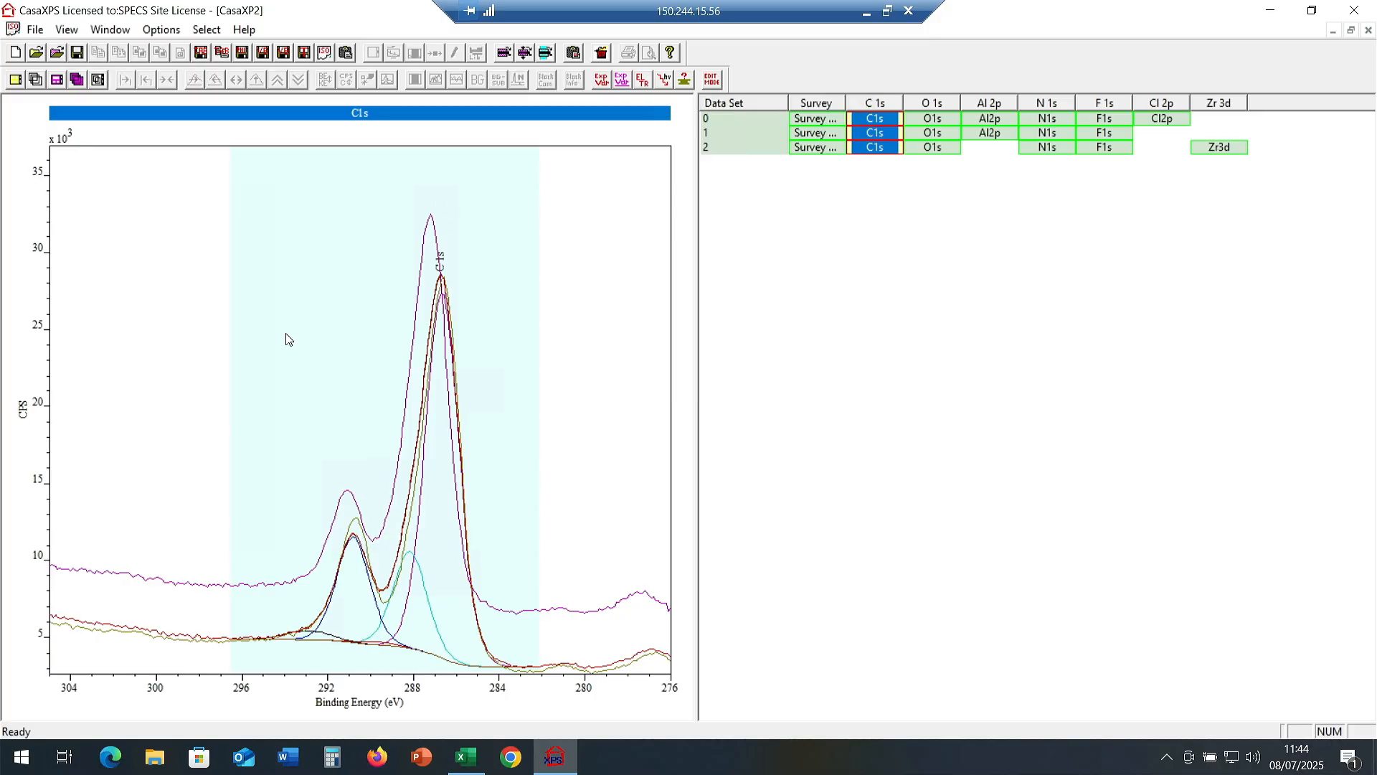
Normalise the overlaid C 1s spectra at about 299 eV, remove the normalisation, and select only the first sample's C 1s.
left_click(508, 386)
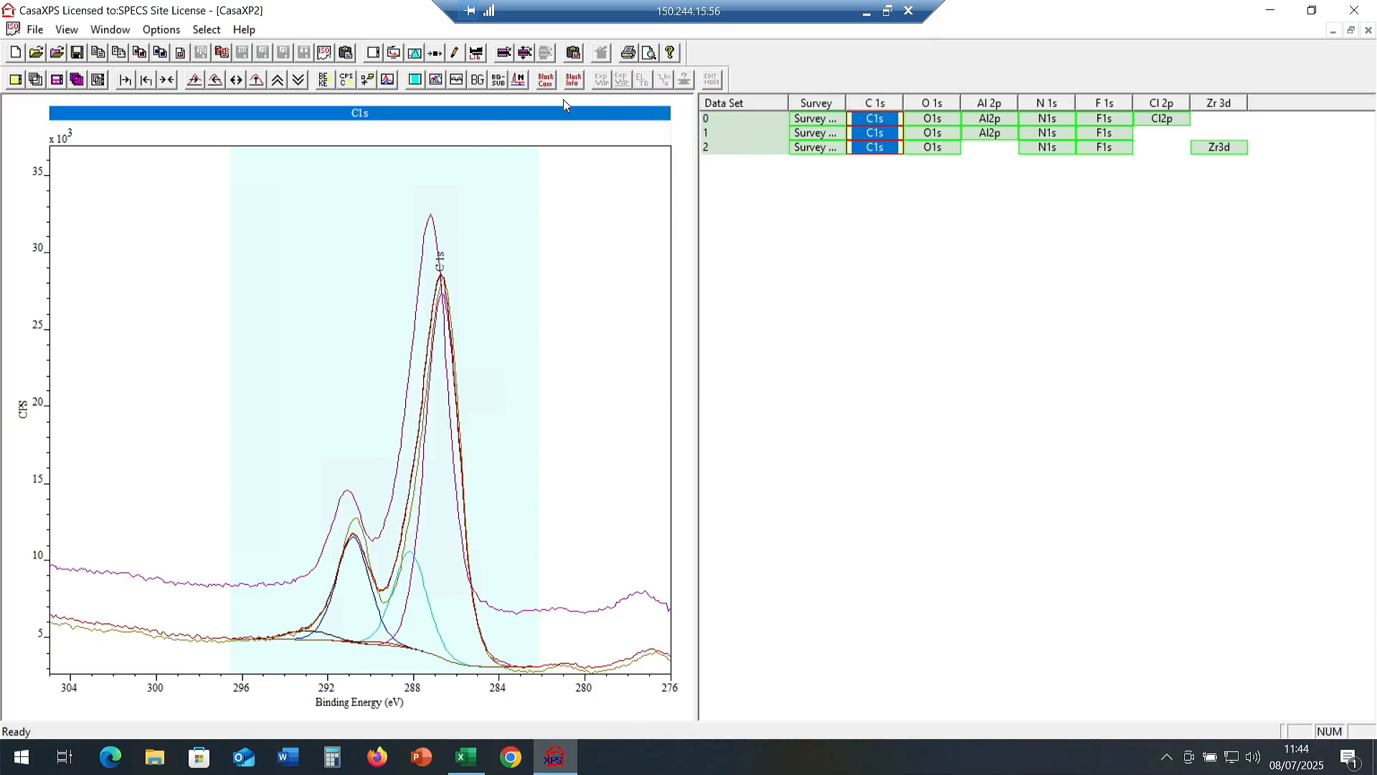
left_click(518, 80)
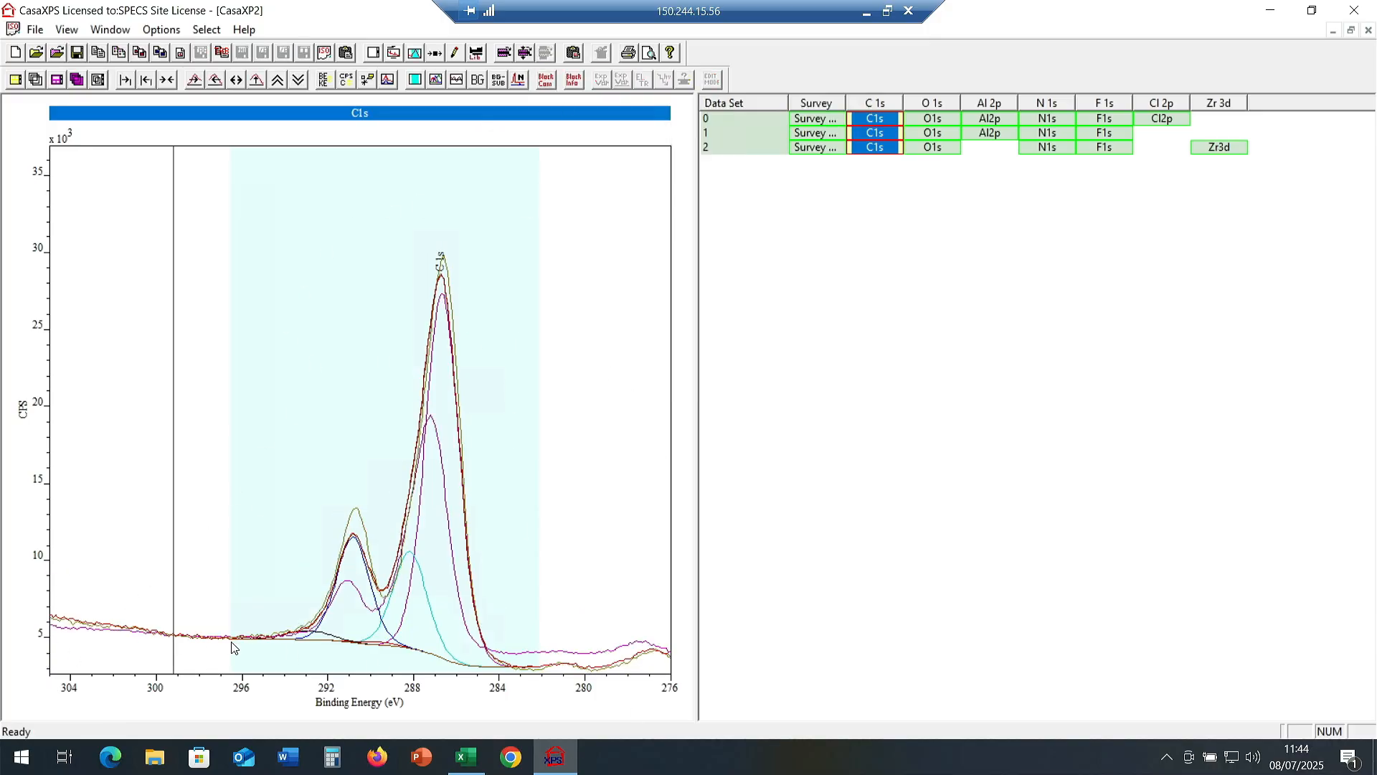
left_click(518, 81)
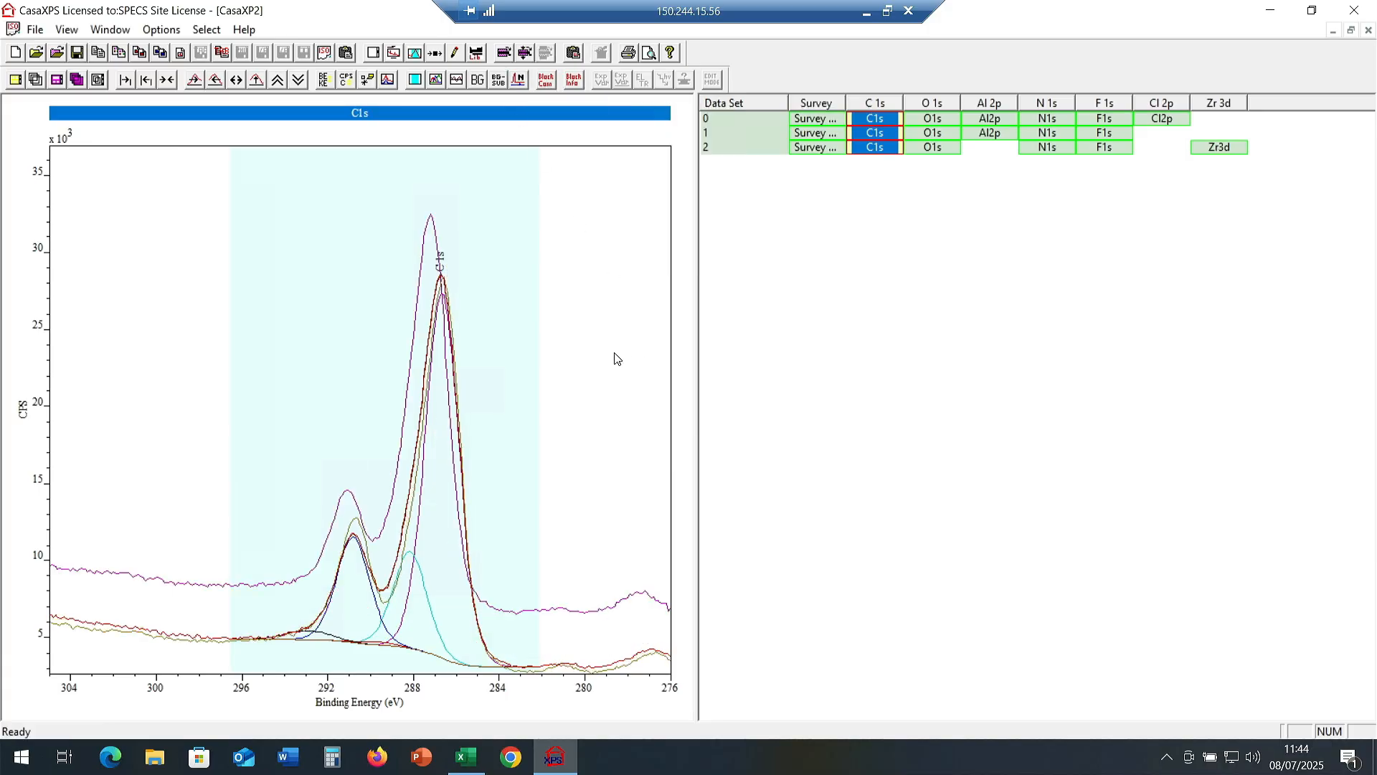
left_click(875, 118)
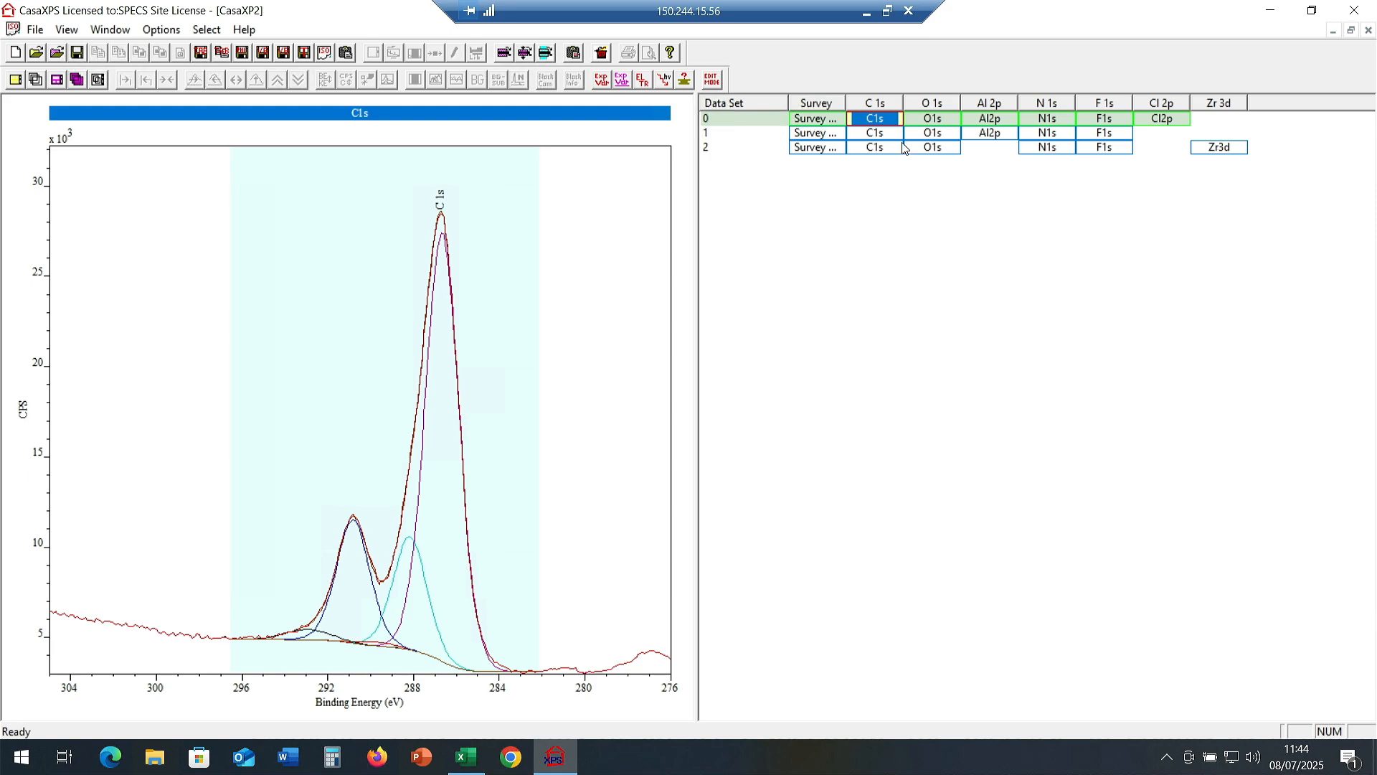
Display the second sample's C 1s, examine the first sample's fitted C 1s components in the quantification parameters, and close them.
left_click(879, 132)
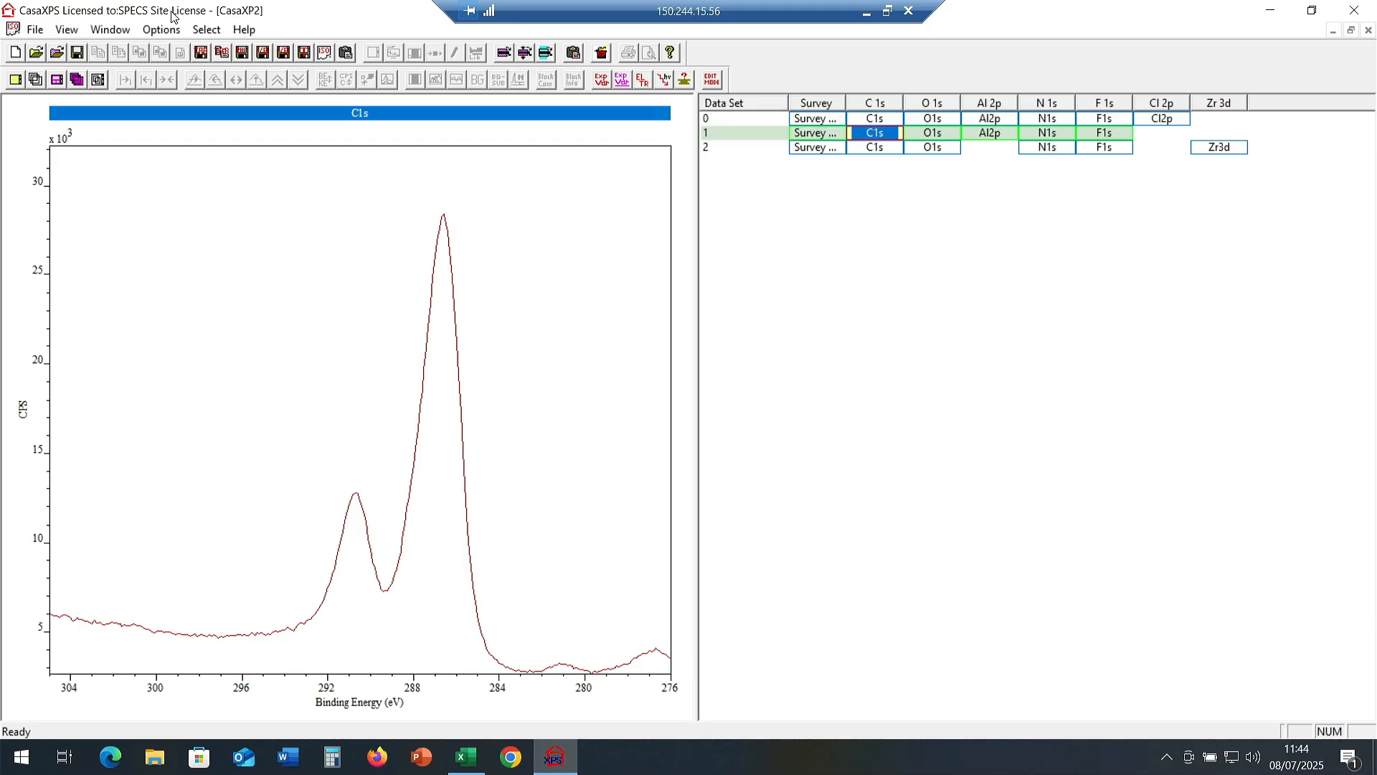
left_click(888, 119)
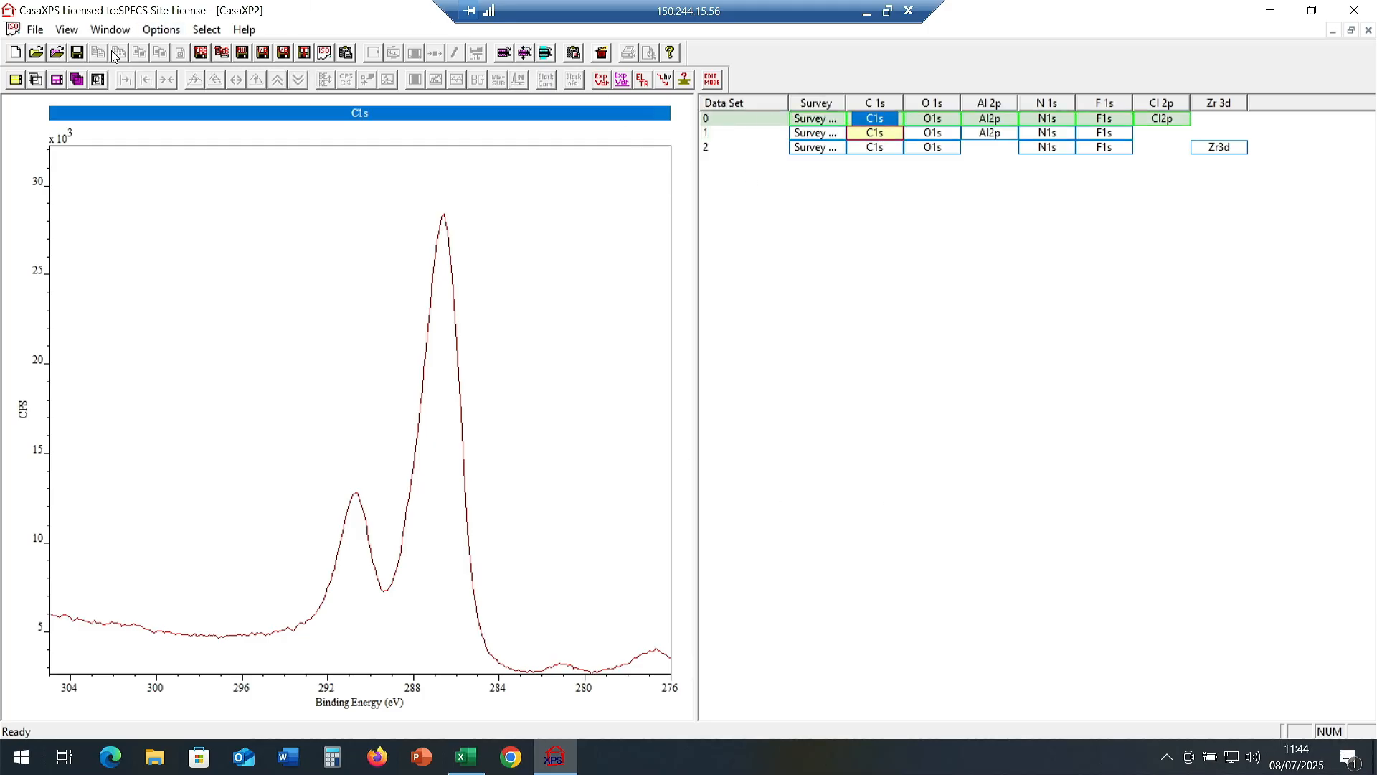
left_click(161, 29)
left_click(161, 29)
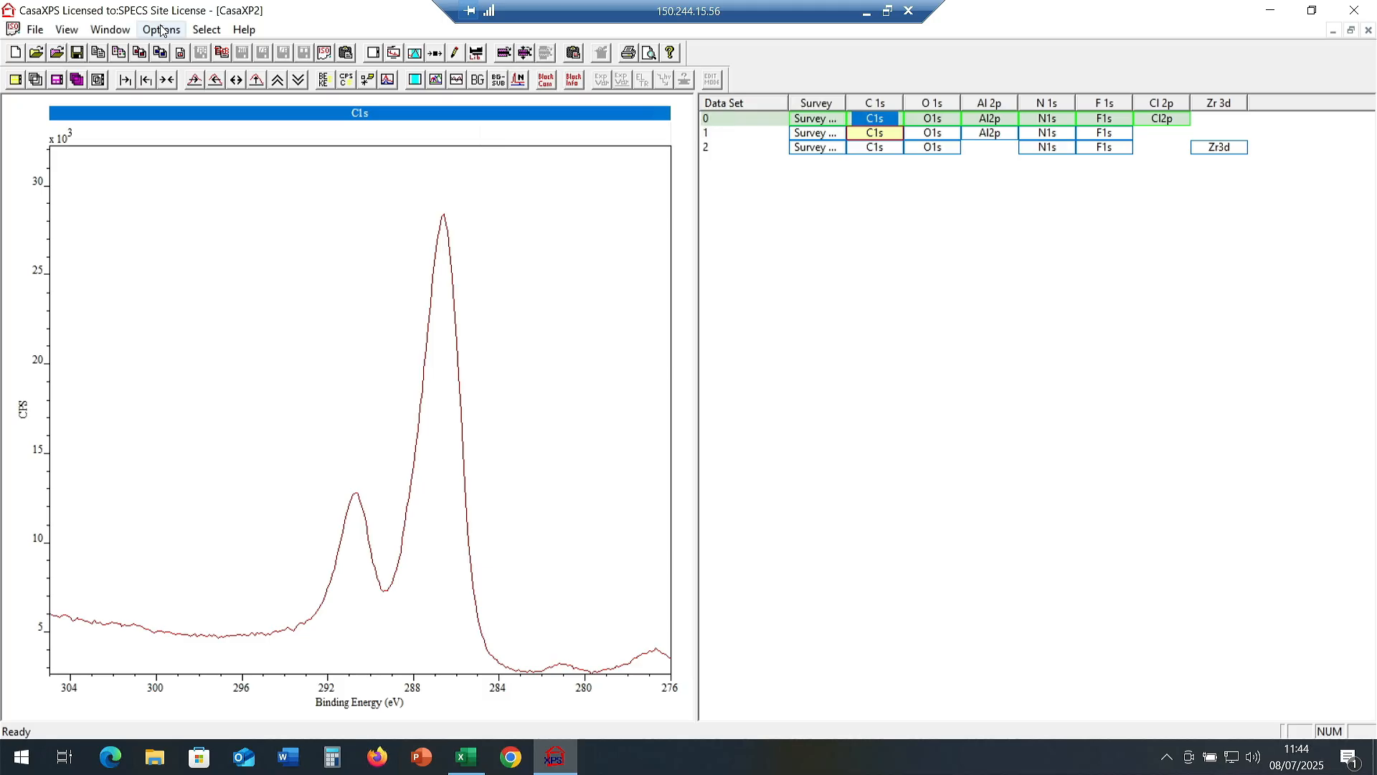
left_click(162, 30)
left_click(185, 91)
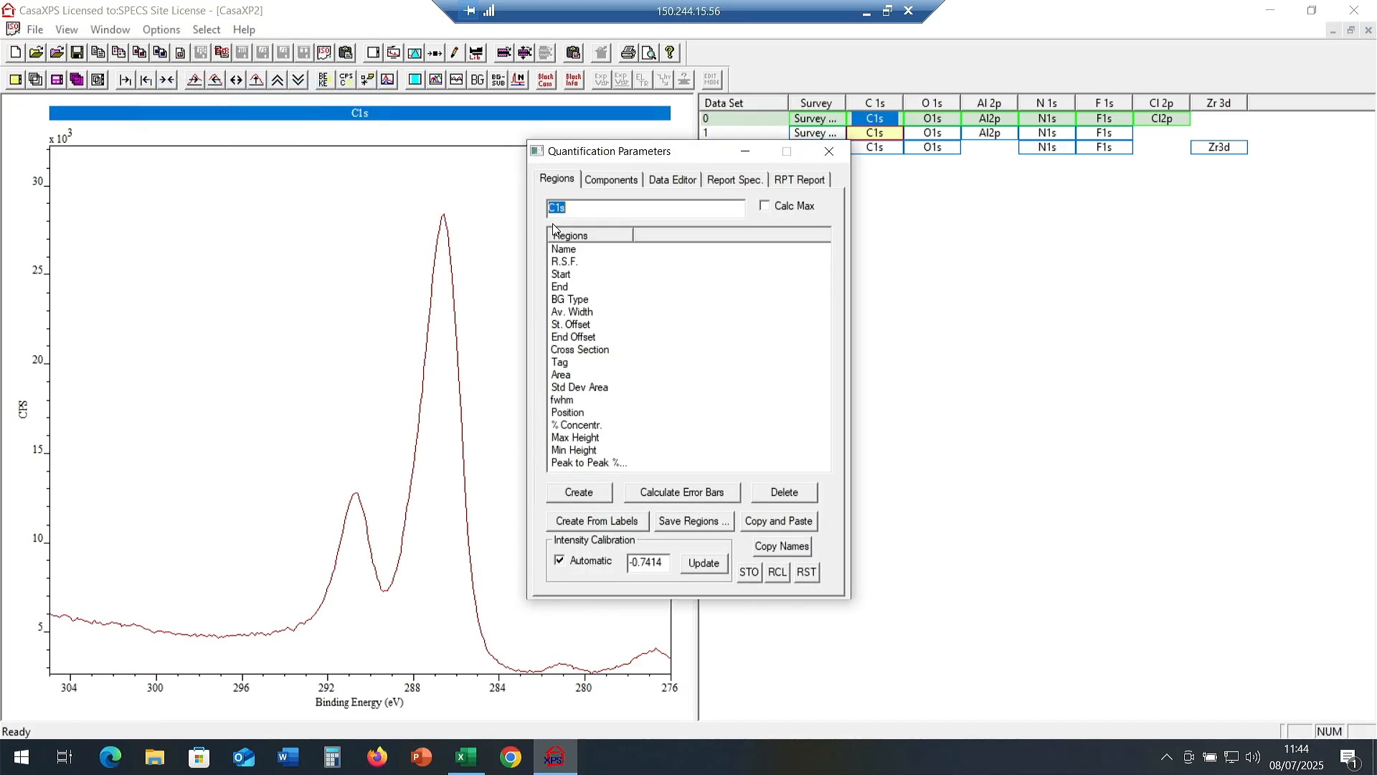
left_click(627, 180)
left_click(886, 123)
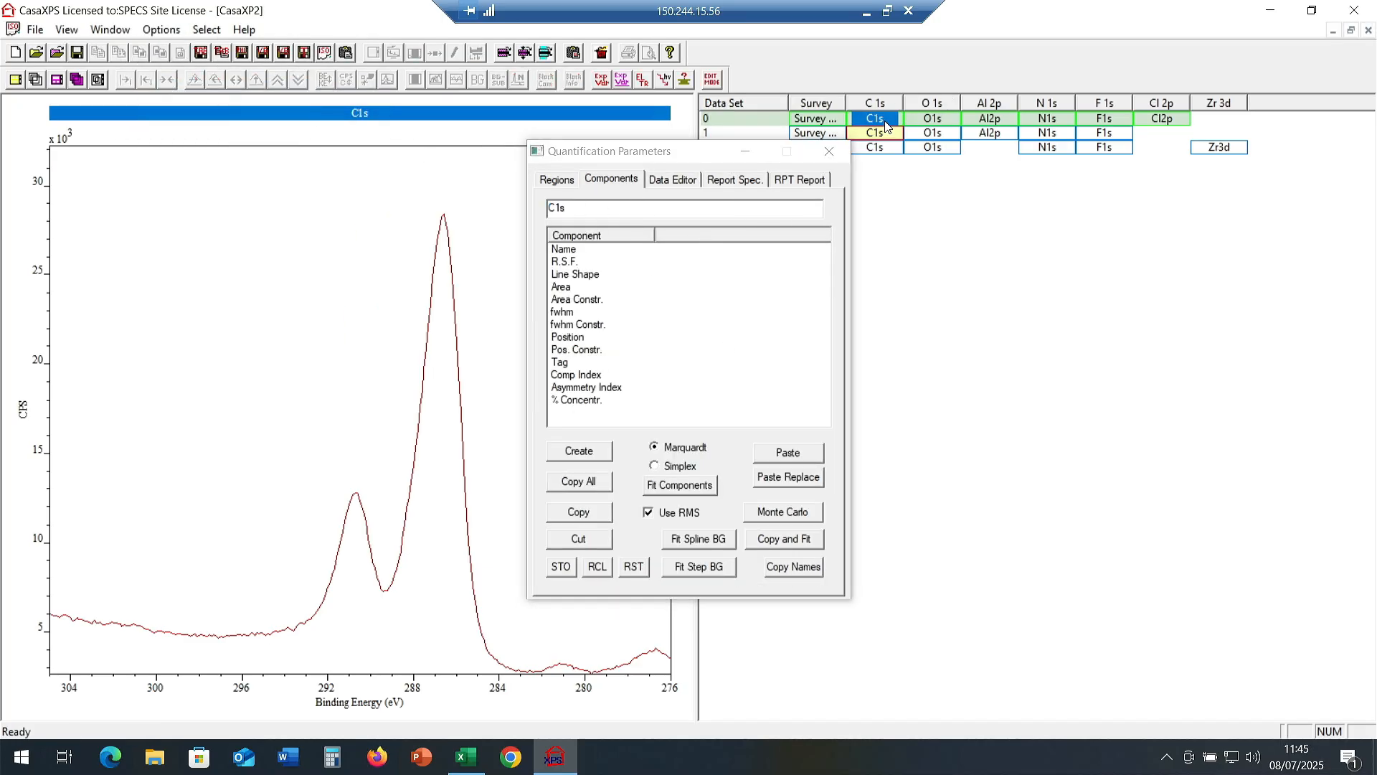
double_click(888, 126)
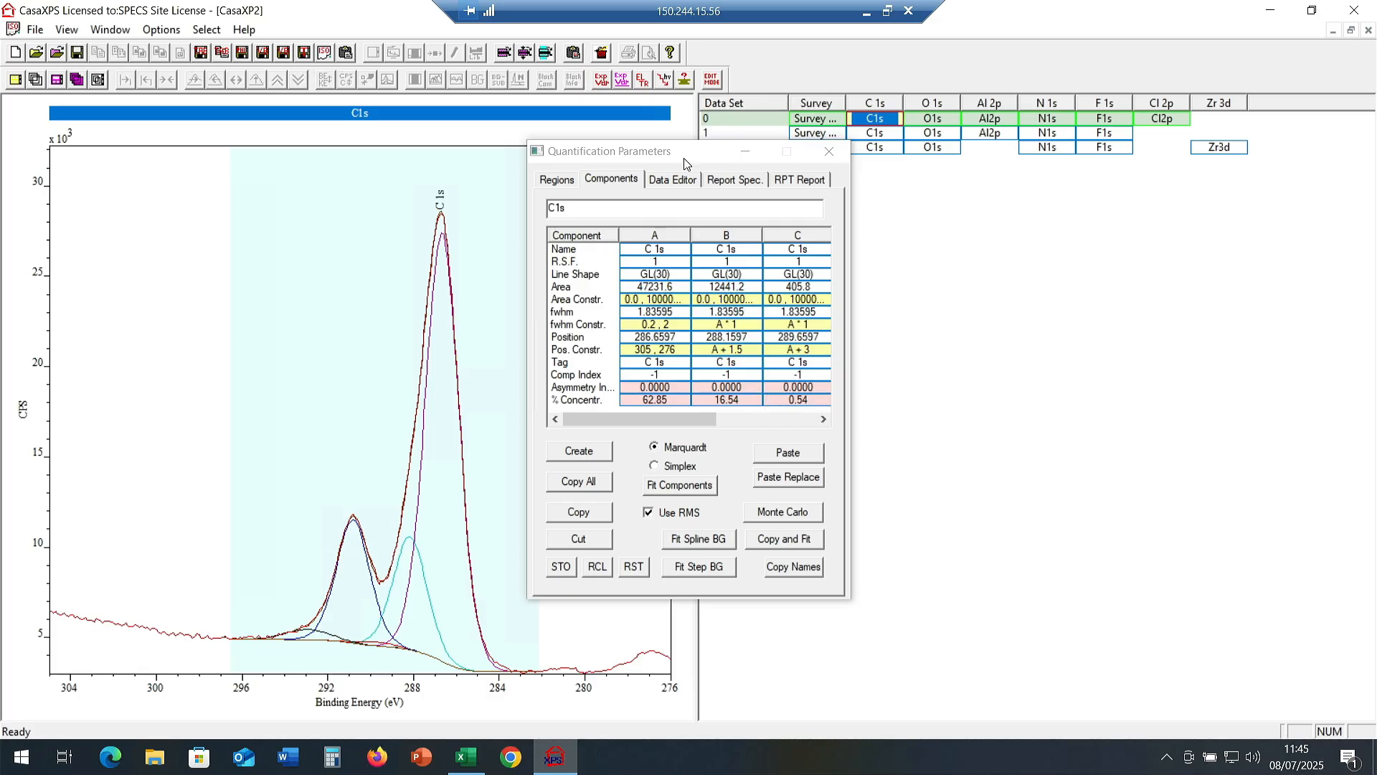
left_click_drag(685, 163, 721, 166)
left_click(868, 158)
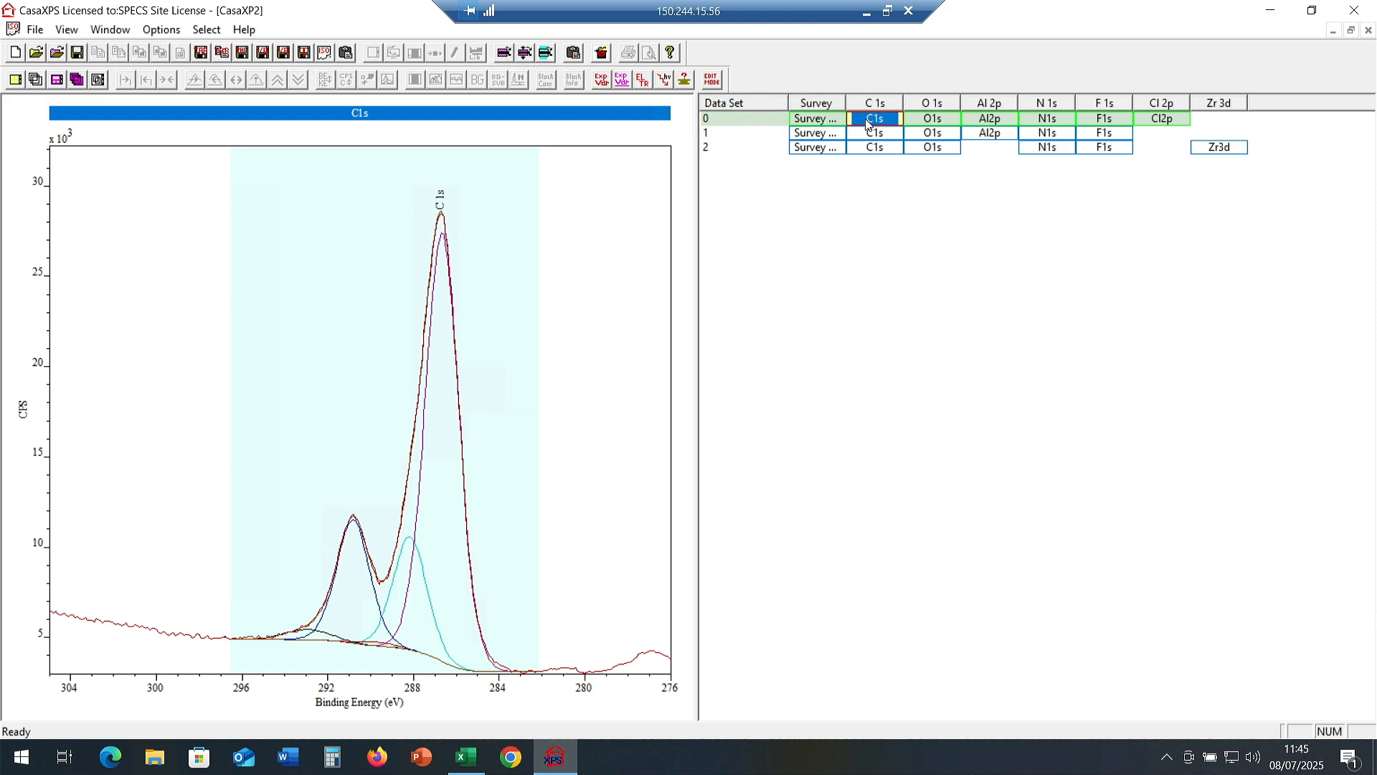
Examine the sample identifiers of the merged data sets and the VAMAS identifier settings of the Muestra 1 survey, cancelling without changes.
left_click(712, 83)
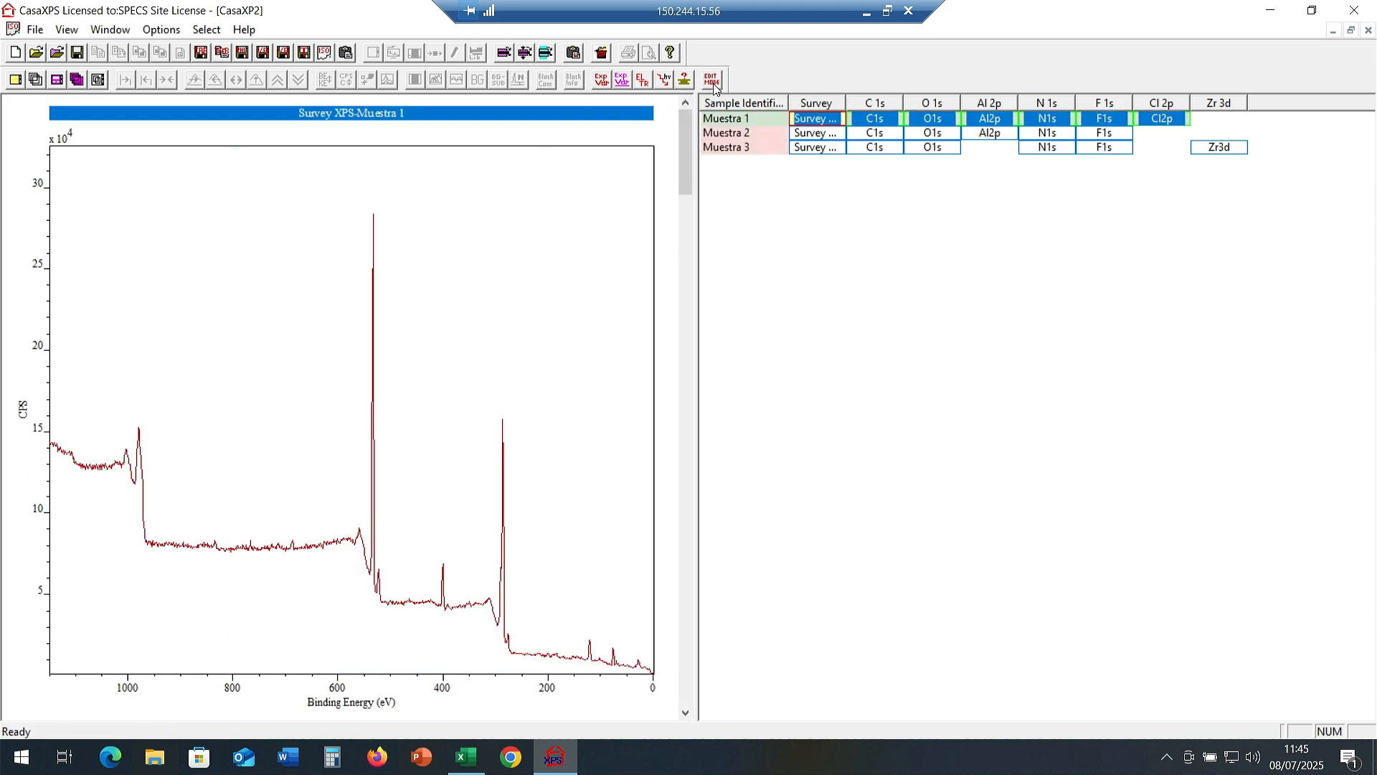
left_click(750, 118)
left_click(712, 79)
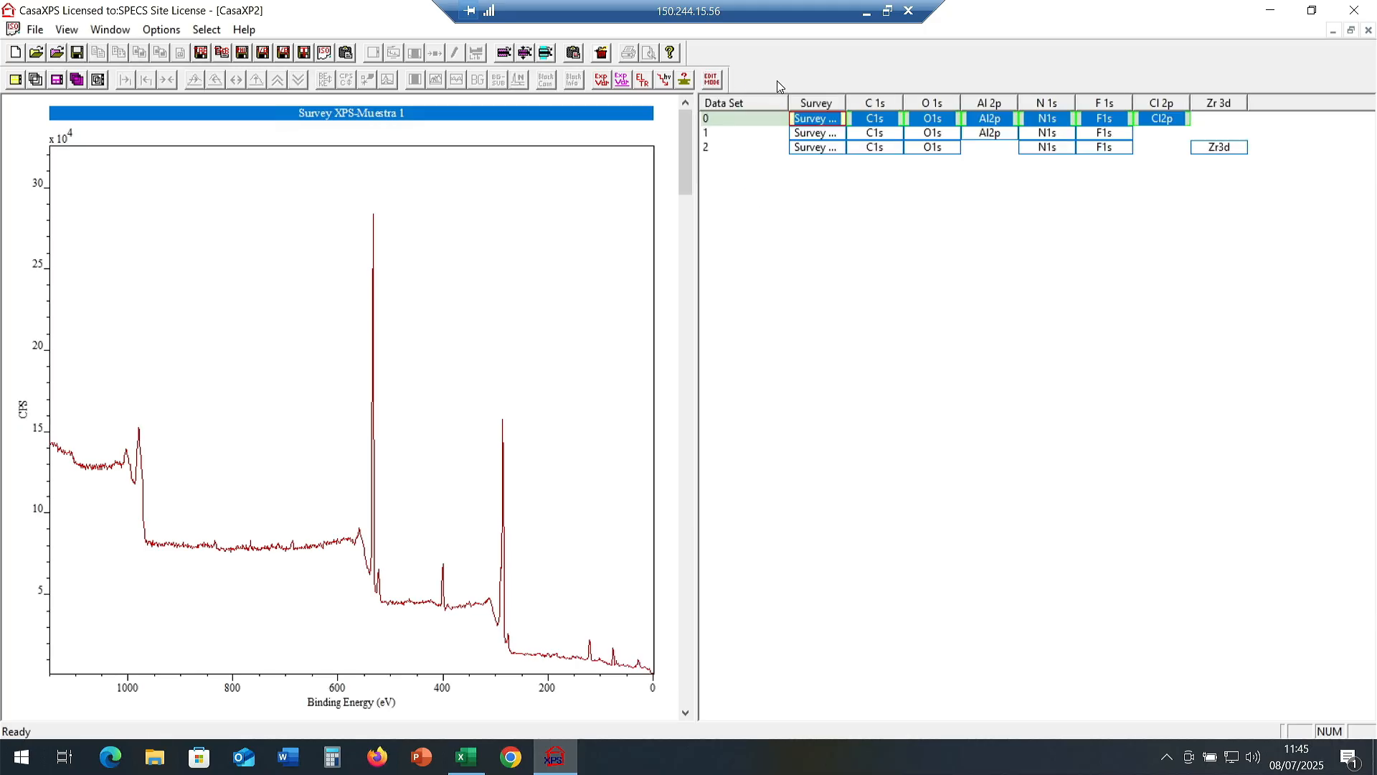
left_click(685, 81)
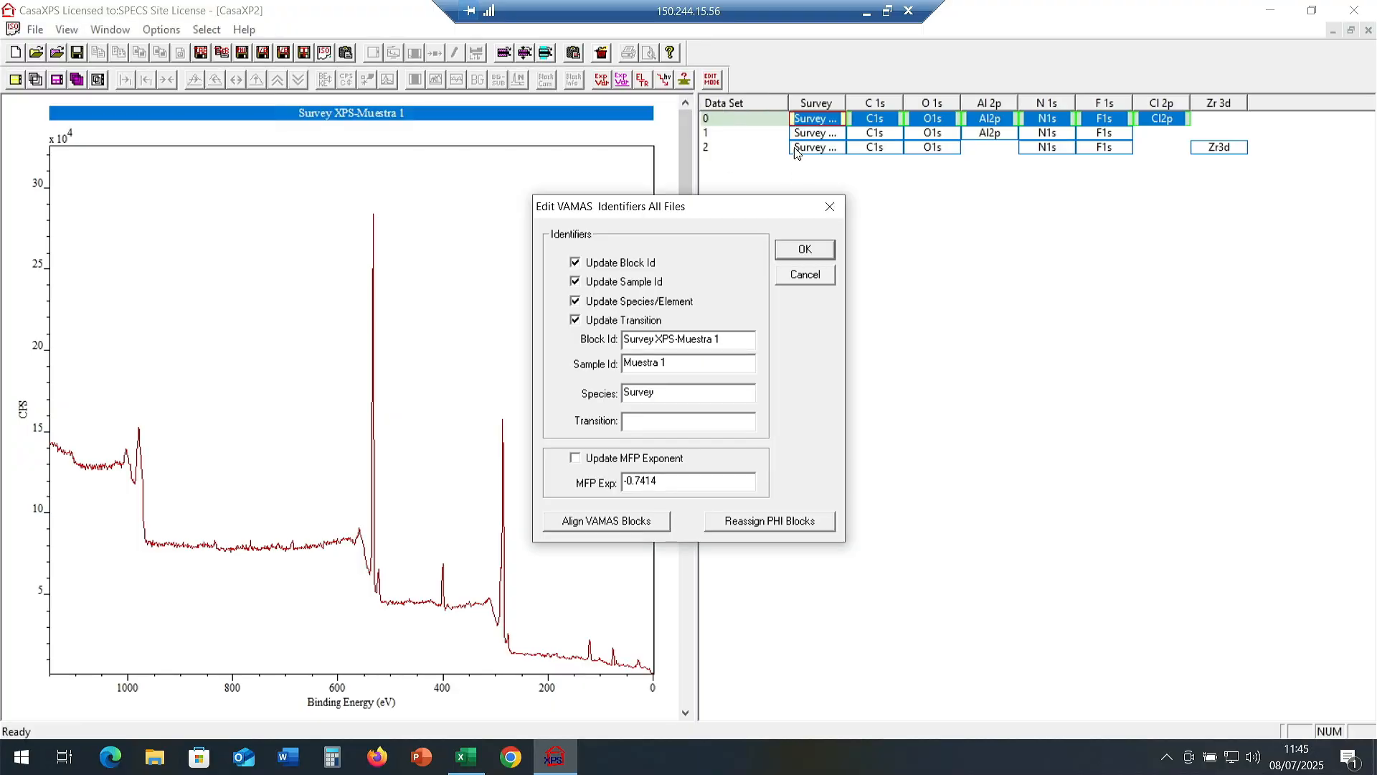
left_click_drag(682, 215, 929, 212)
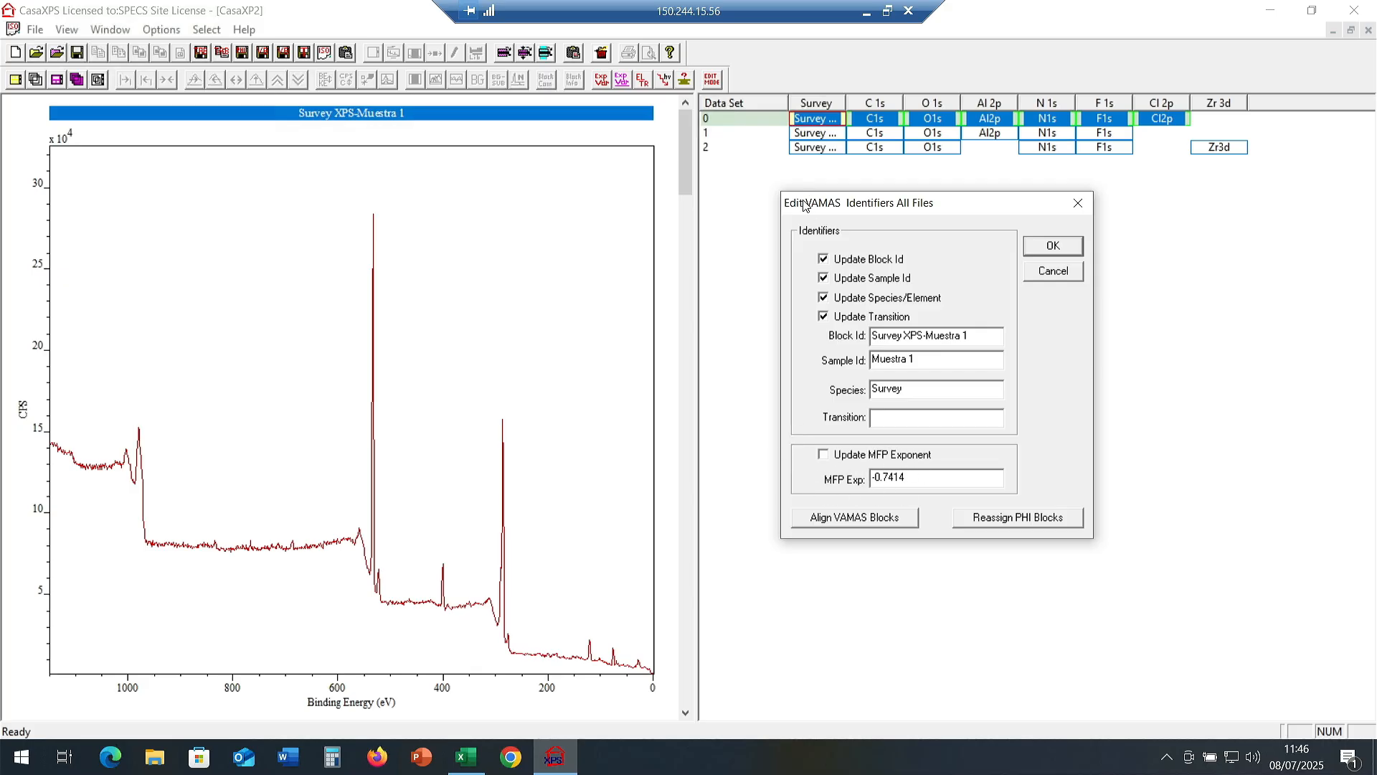
left_click_drag(828, 217, 815, 224)
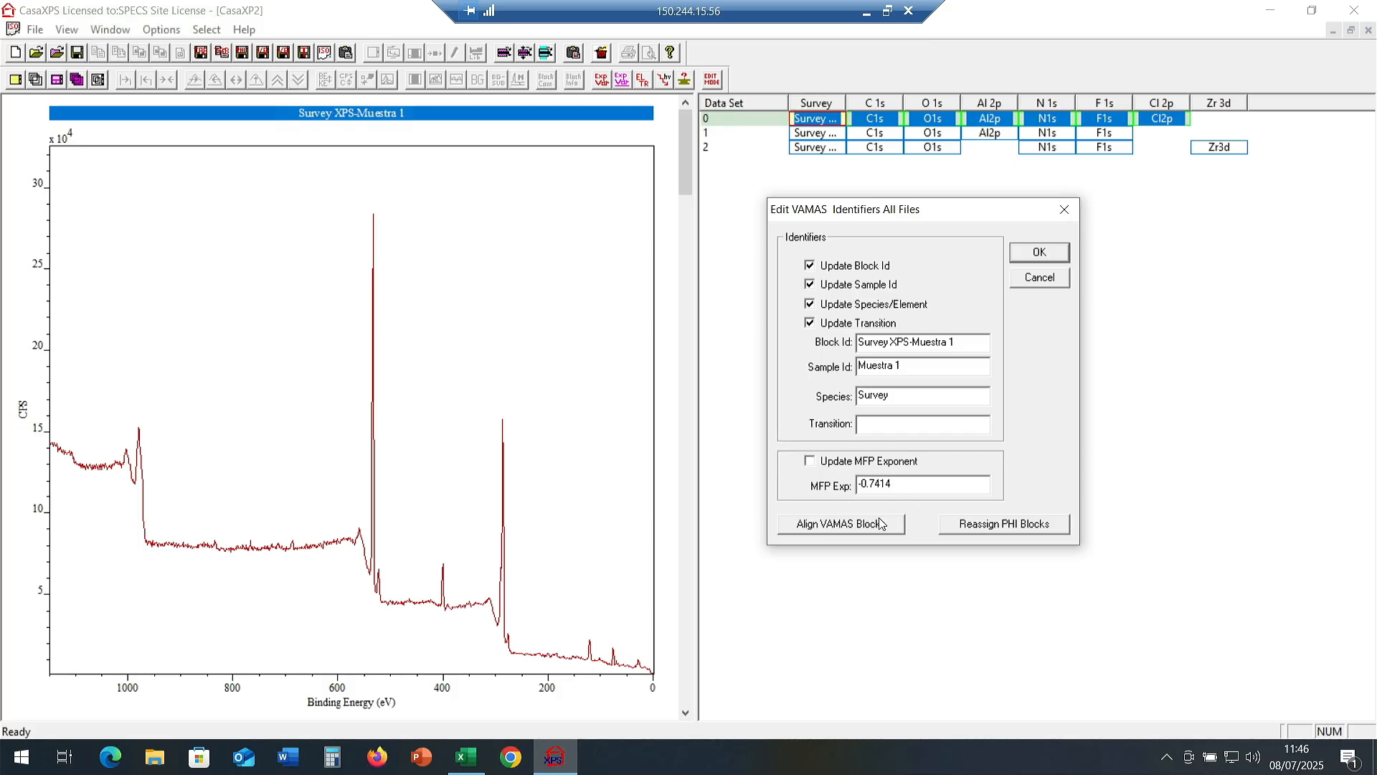
left_click(1039, 277)
Rename the first sample's C 1s block ID as "C1s Muestra 1", leaving the sample, species and transition updates disabled.
left_click(884, 122)
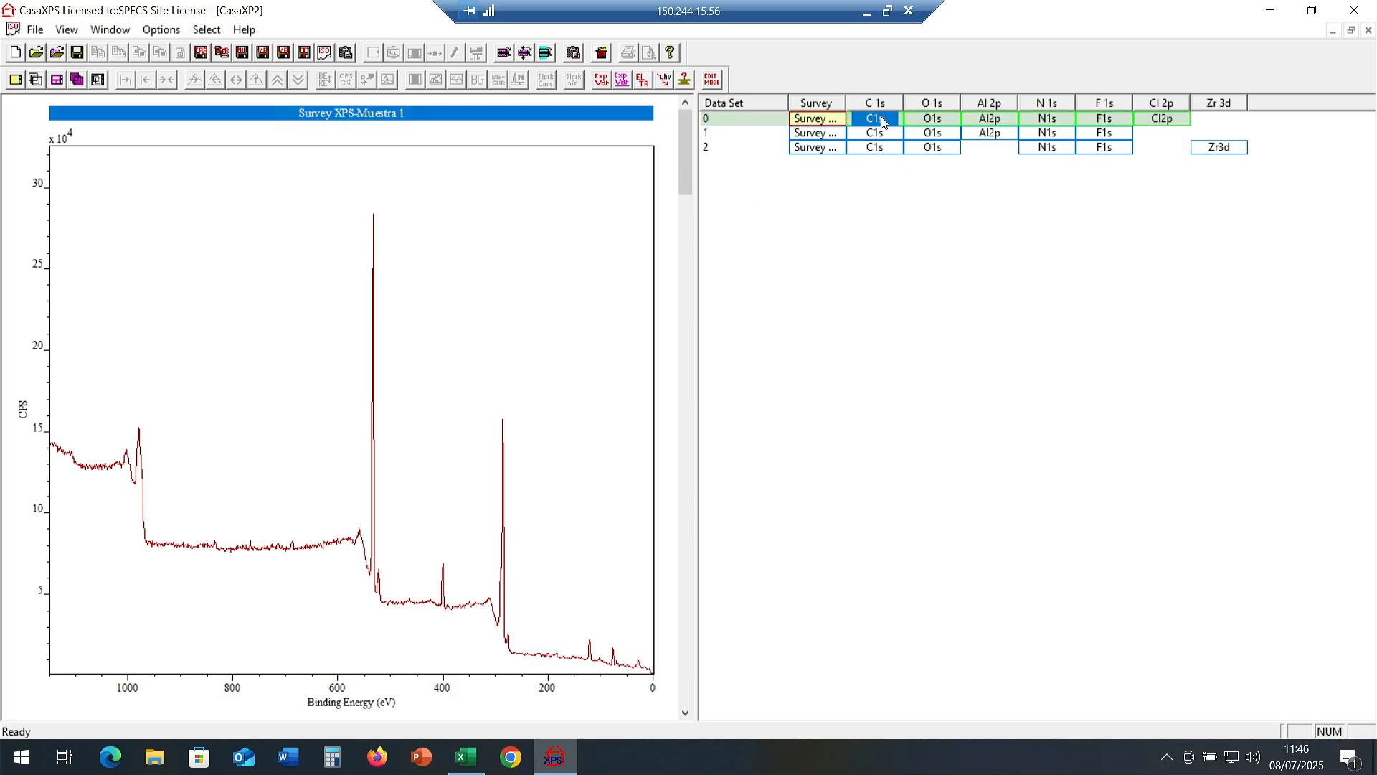
left_click(686, 81)
left_click_drag(655, 209, 1070, 216)
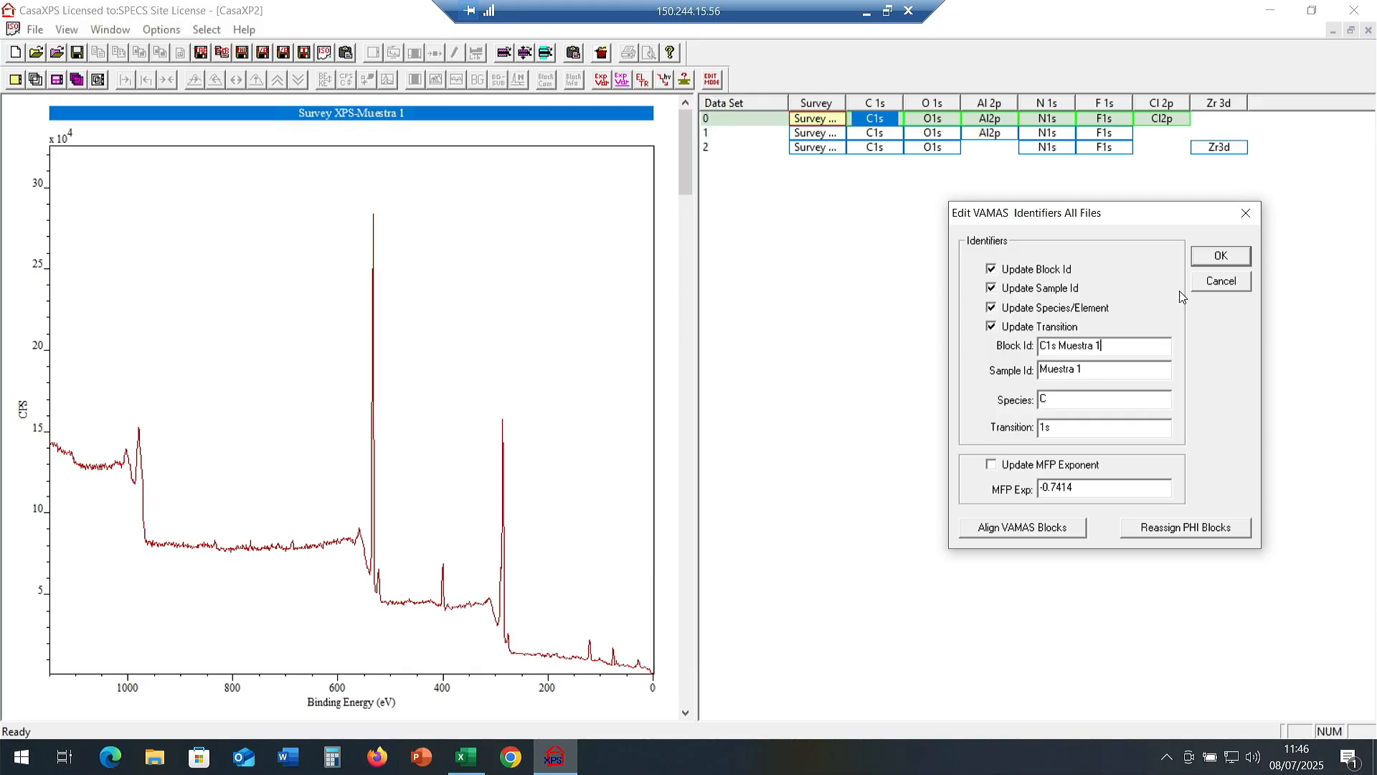
left_click(992, 288)
left_click(992, 308)
left_click(992, 327)
left_click(1244, 258)
Rename the second sample's C 1s block ID as "C1s Muestra 2".
left_click(875, 133)
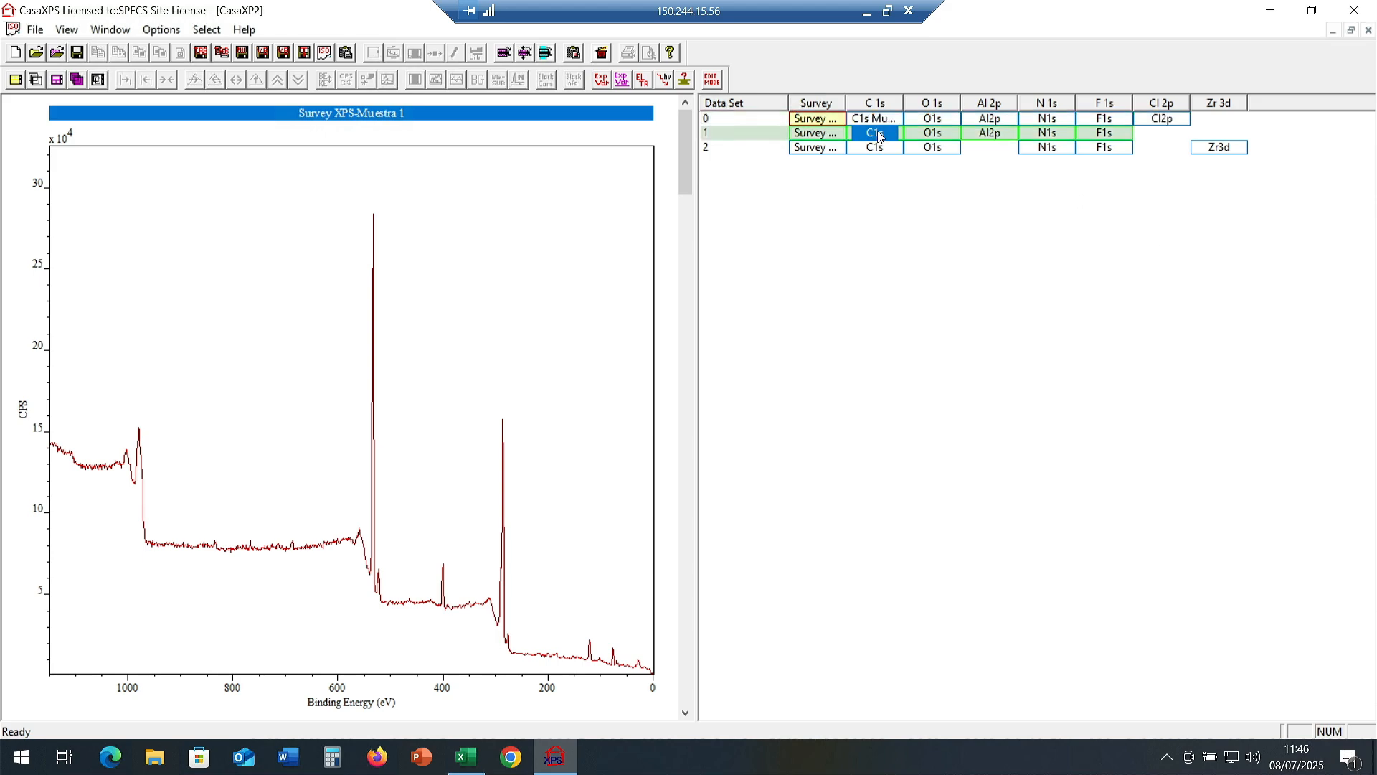
left_click(685, 79)
left_click(644, 338)
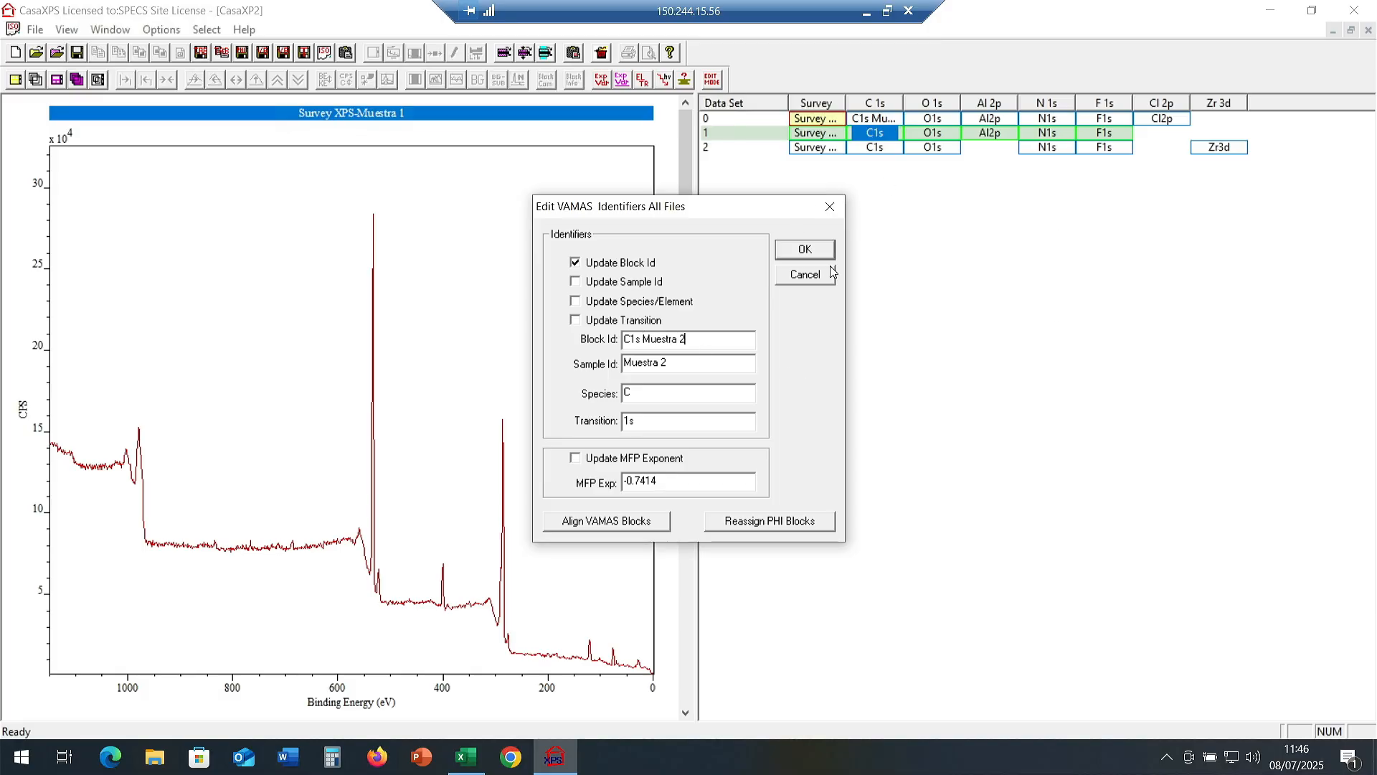
left_click(821, 250)
Rename the third sample's C 1s block ID as "C1s Muestra 3".
left_click(875, 147)
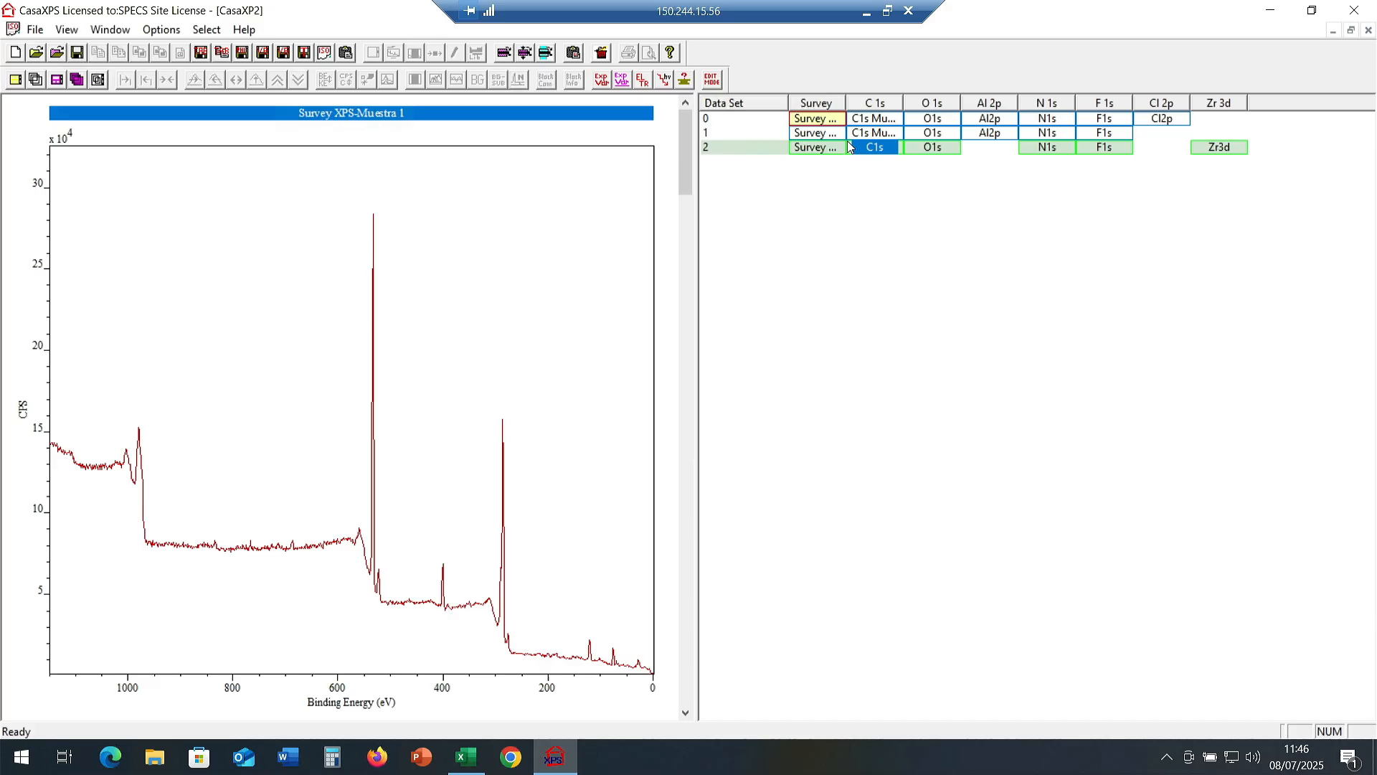
left_click(685, 79)
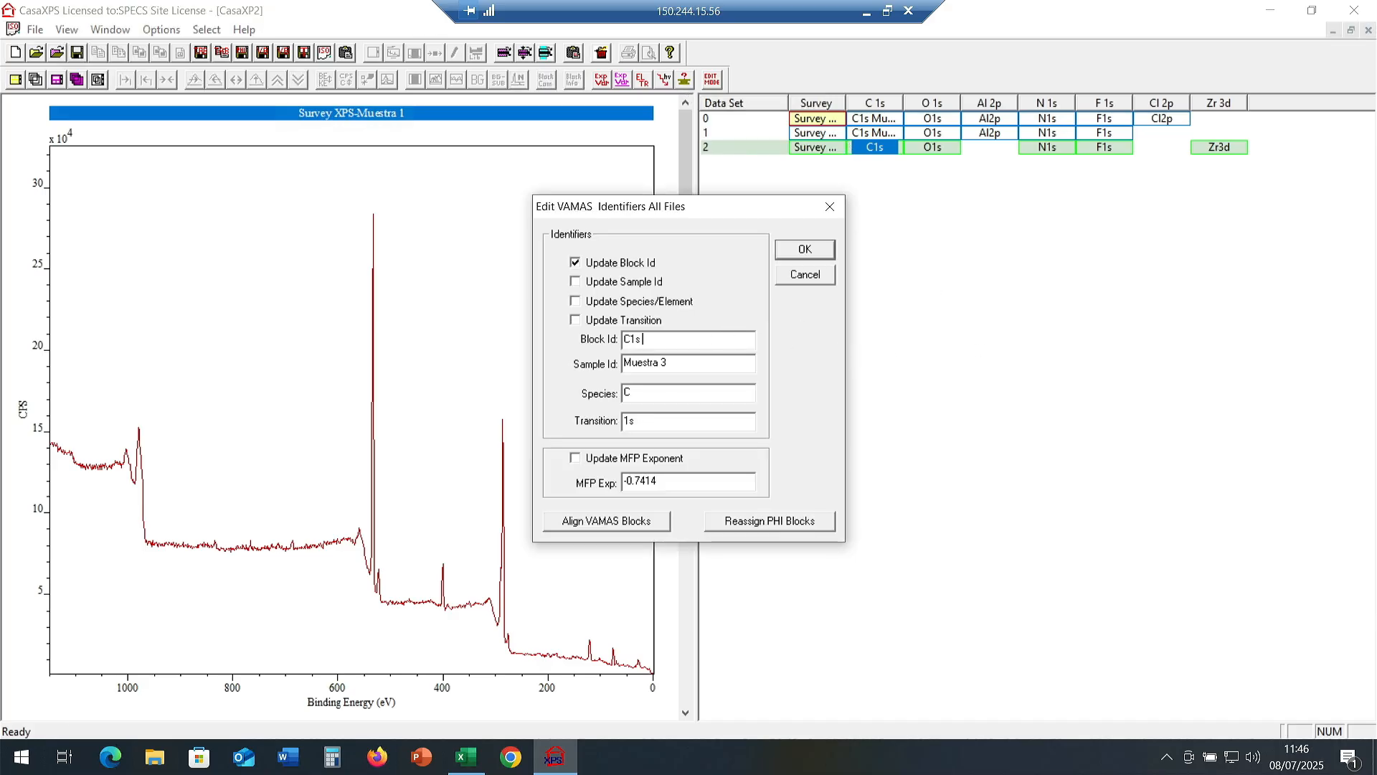
type("Muestra 2")
key("BackSpace")
type("3")
left_click(806, 250)
left_click(898, 119)
left_click(886, 122)
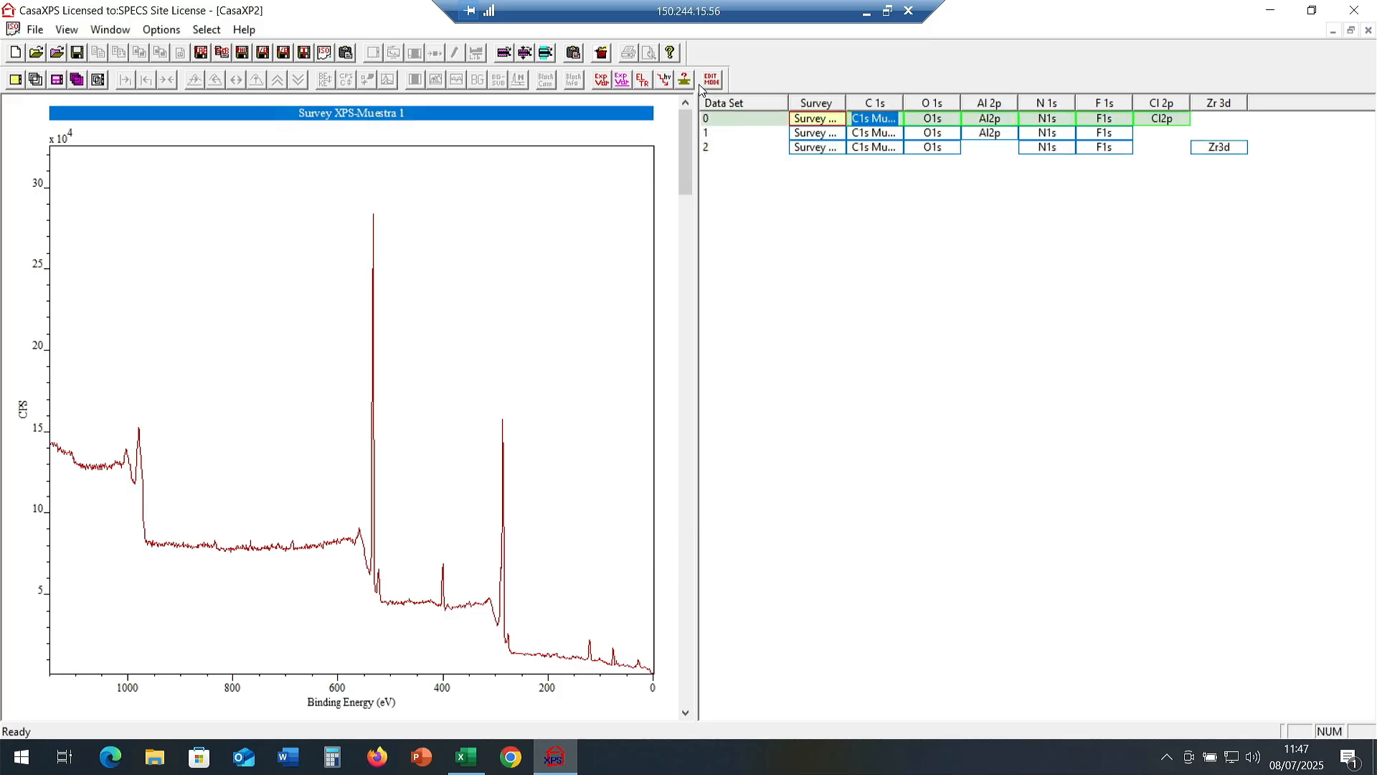
left_click(503, 54)
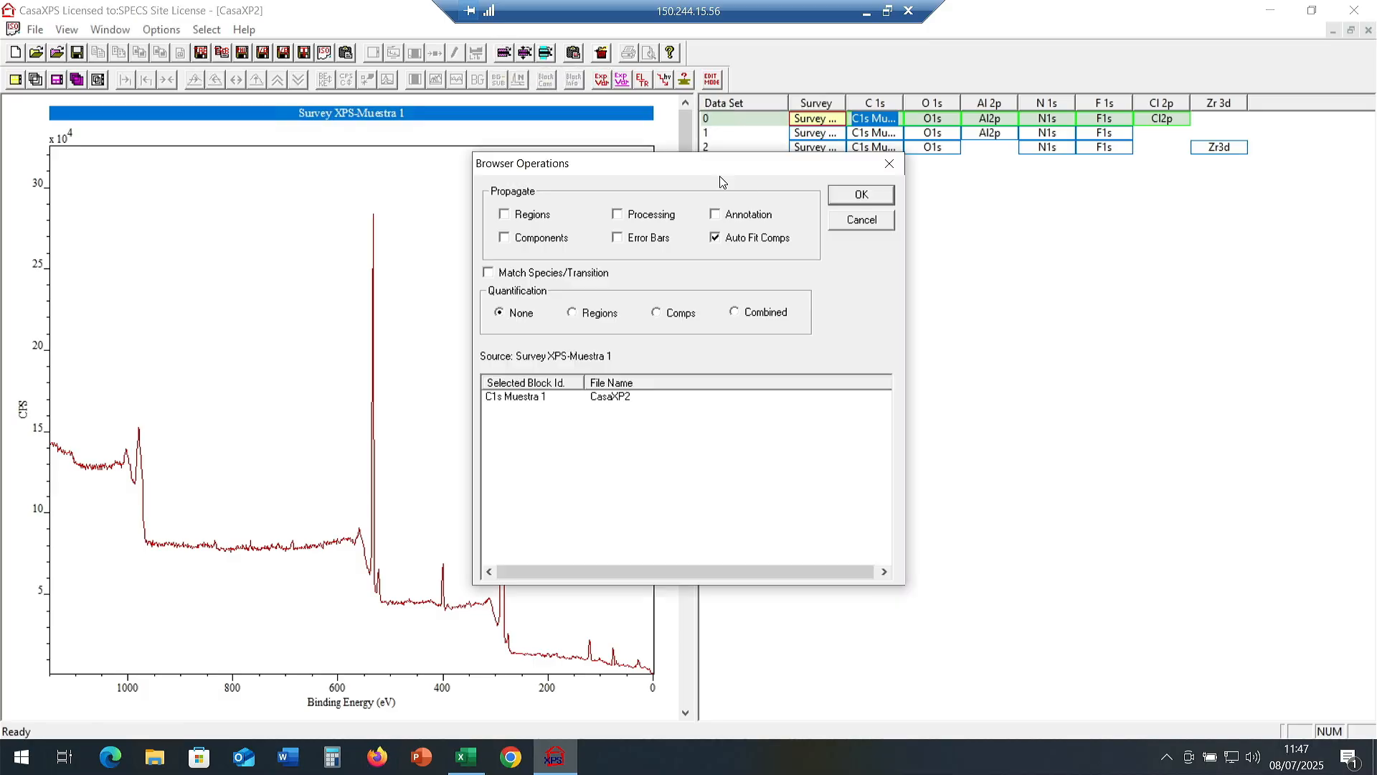
left_click_drag(723, 175, 981, 189)
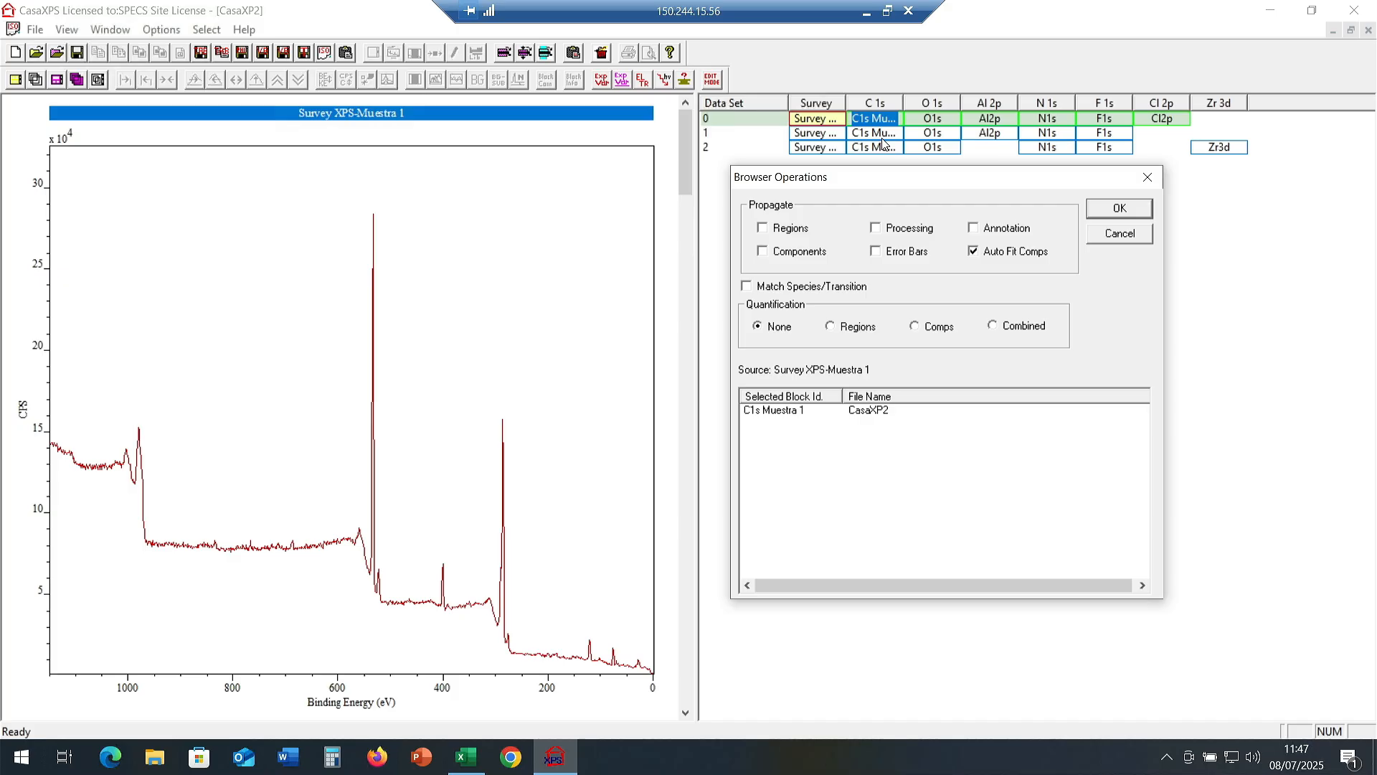
left_click(1124, 241)
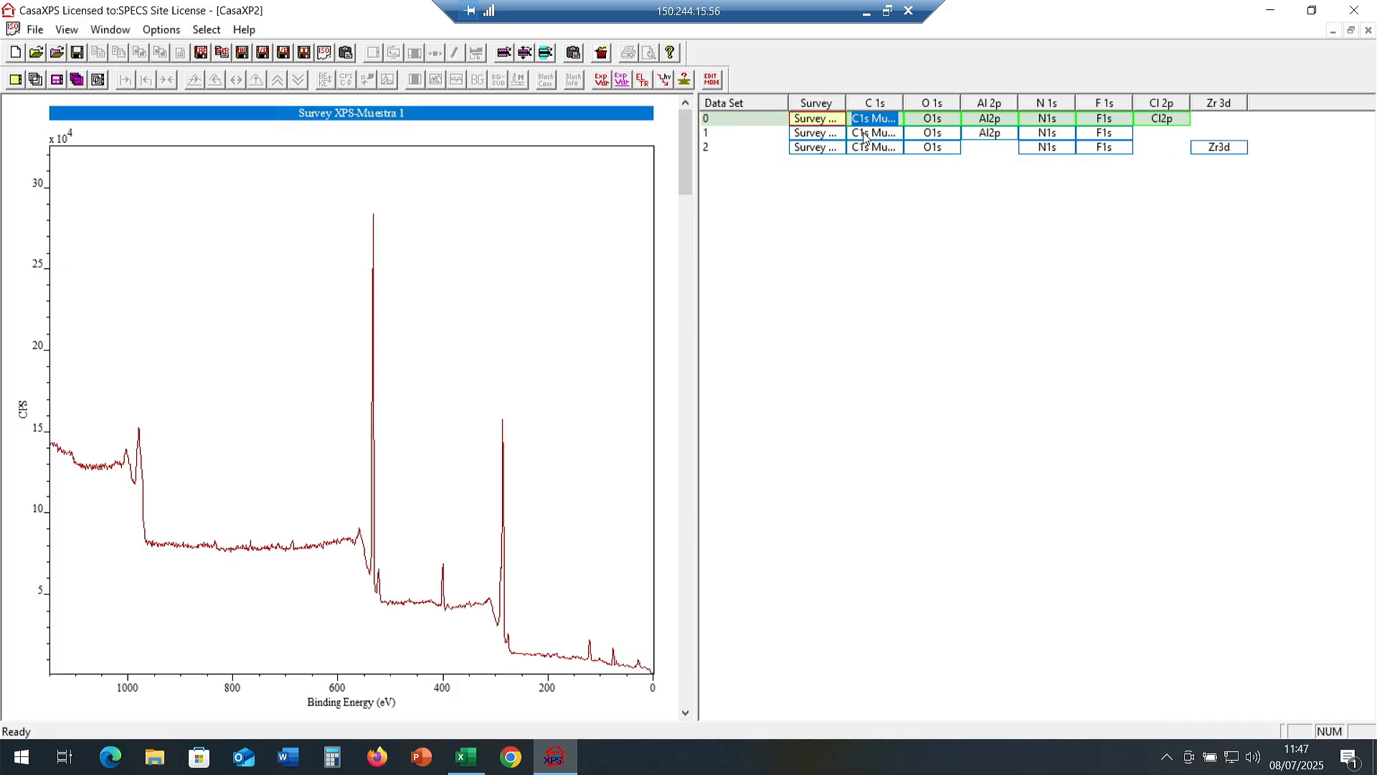
left_click(866, 135)
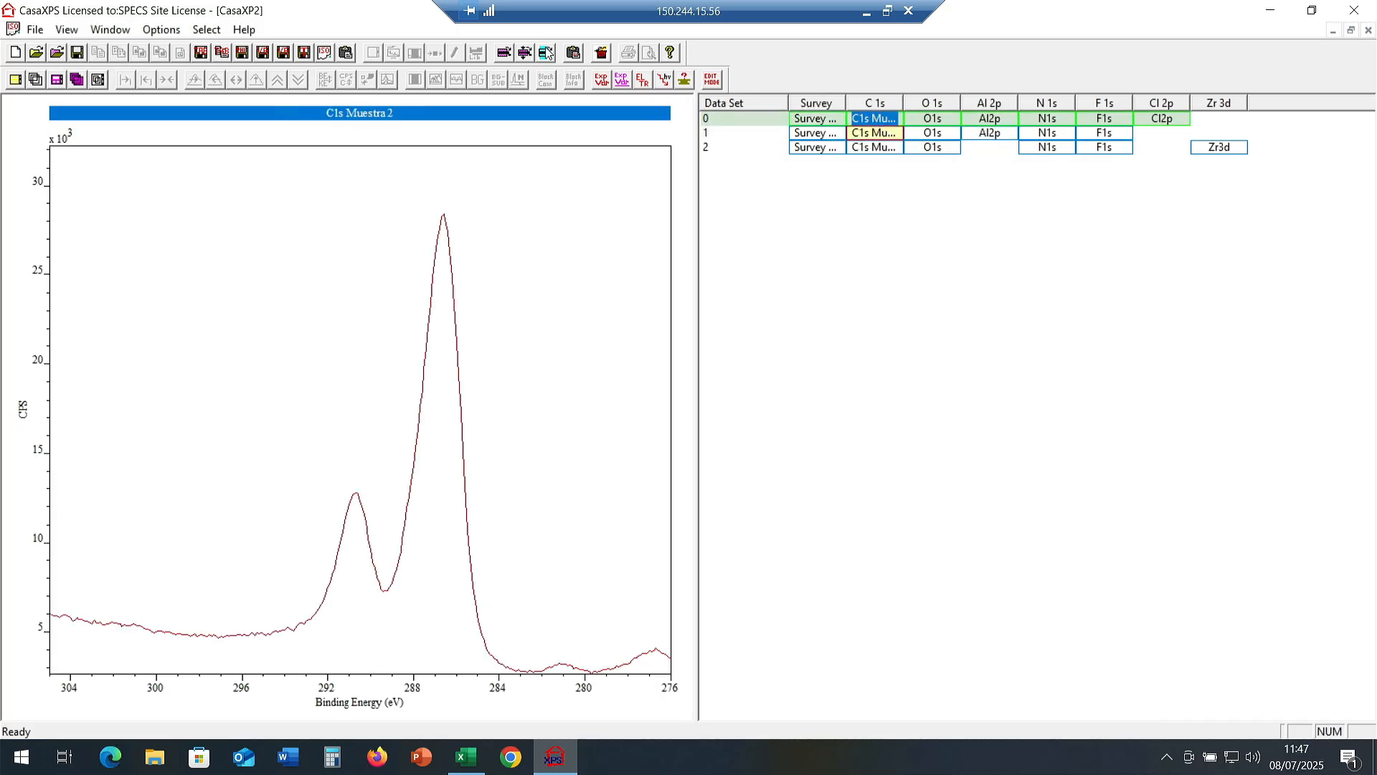
left_click(505, 55)
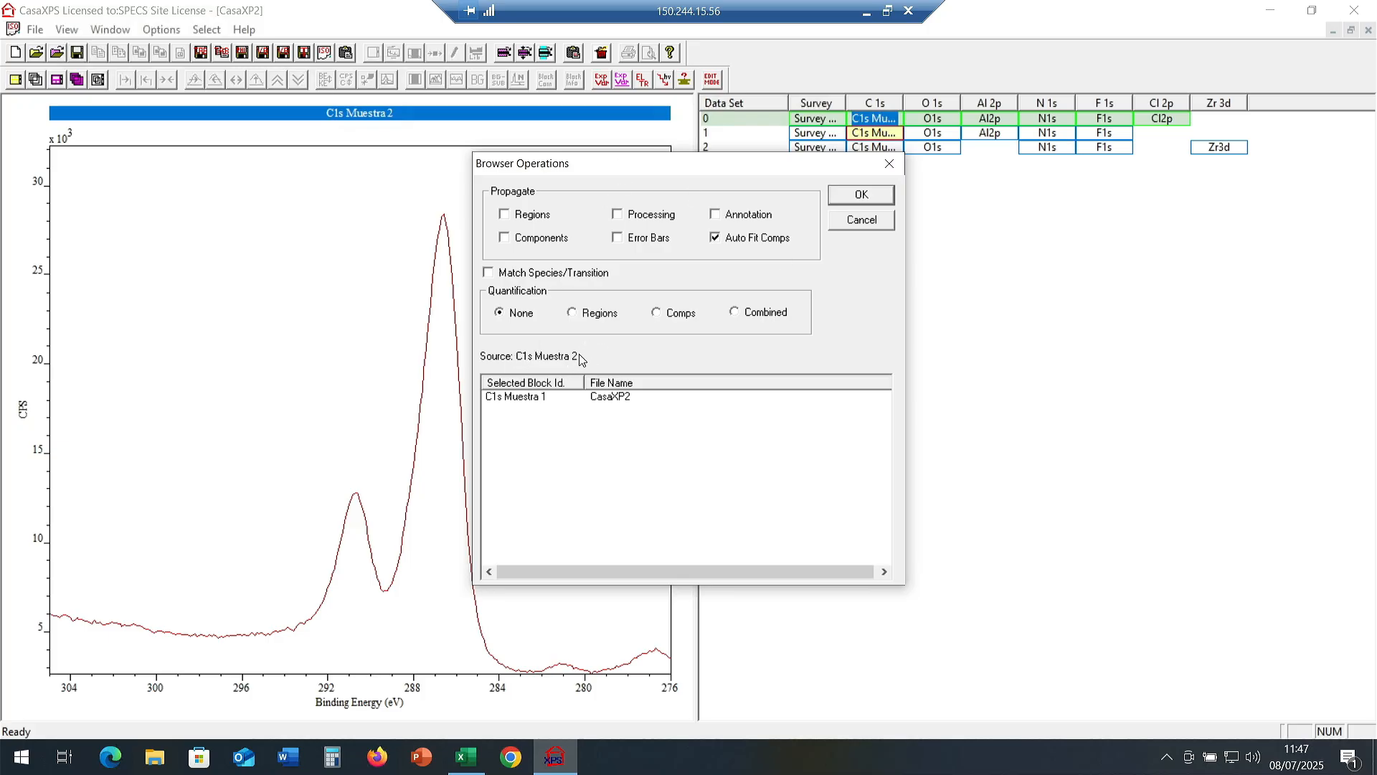
left_click(861, 219)
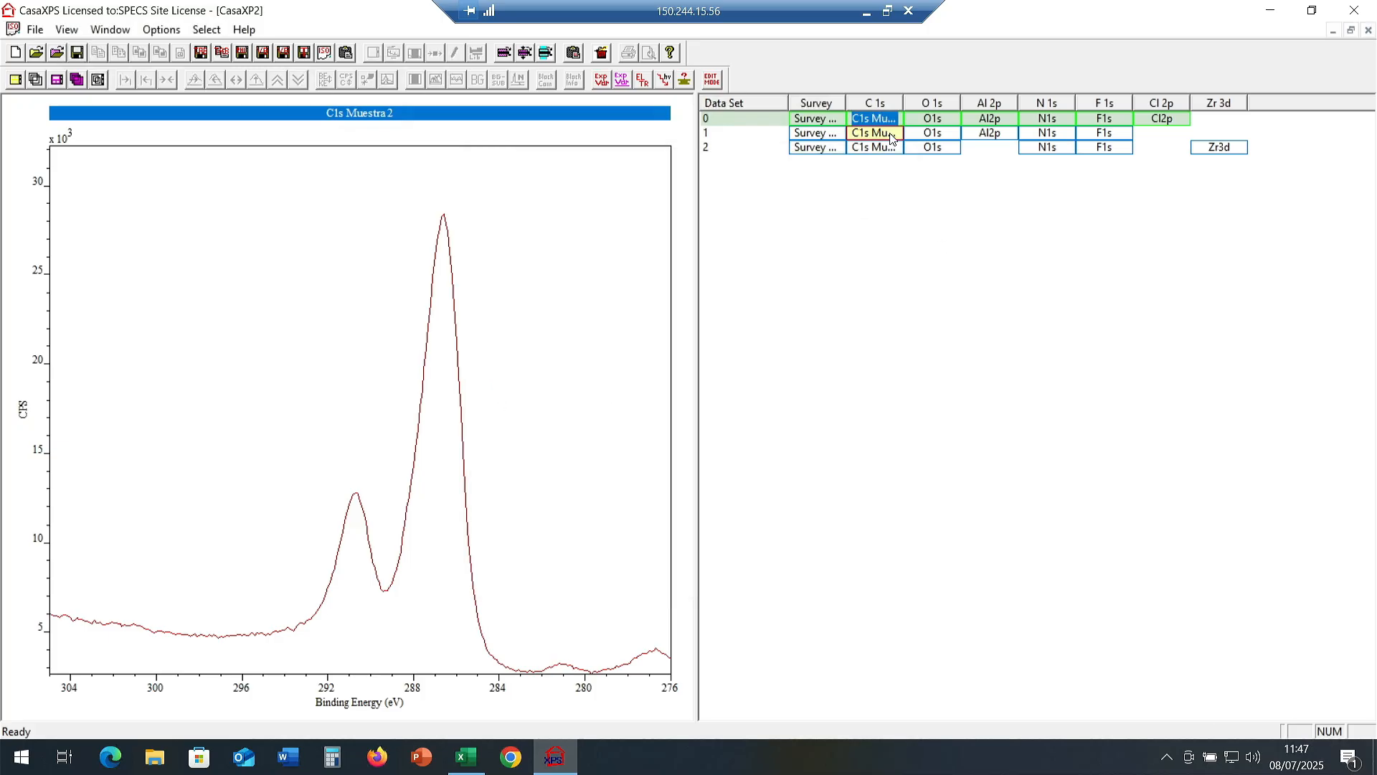
Propagate the regions and components from C1s Muestra 1 to C1s Muestra 2 with automatic component fitting, and compare both fitted spectra.
left_click(884, 135)
left_click(876, 119)
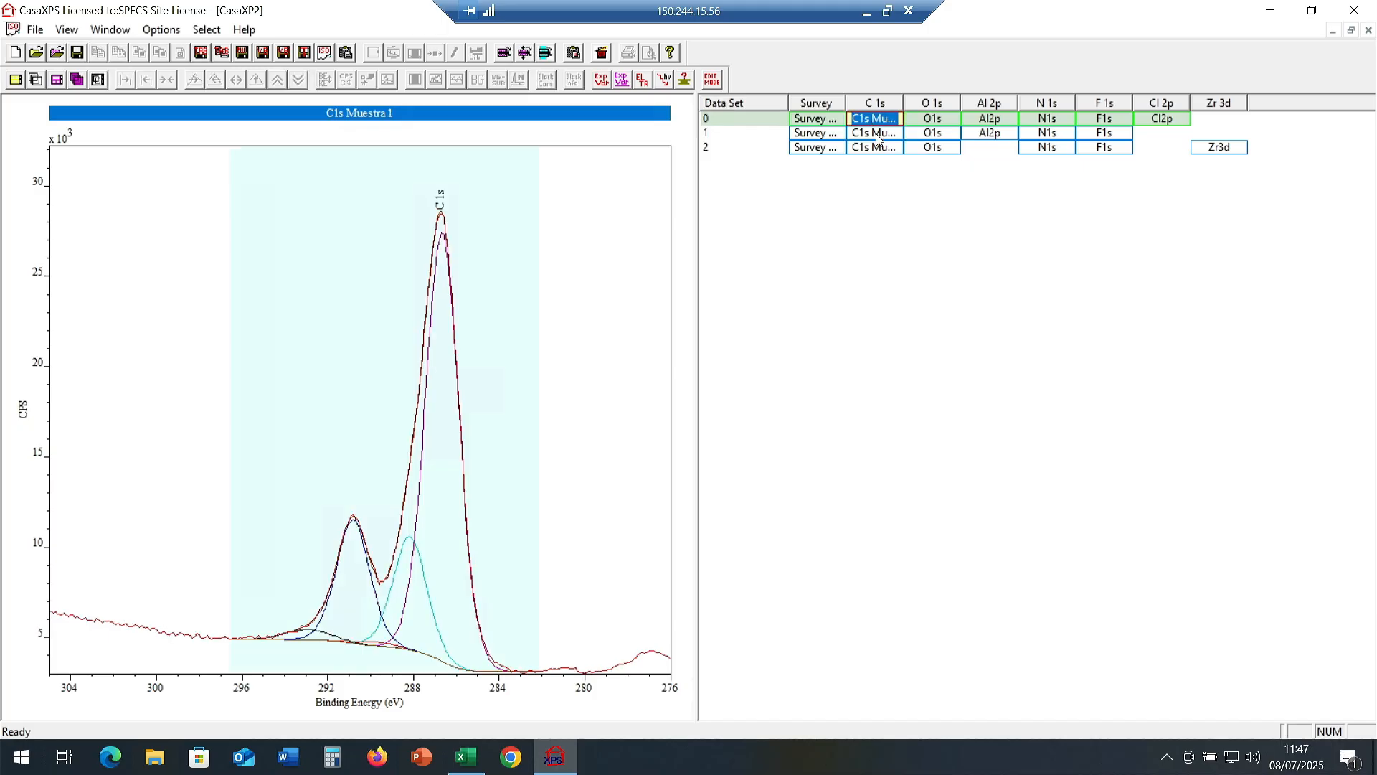
left_click(504, 55)
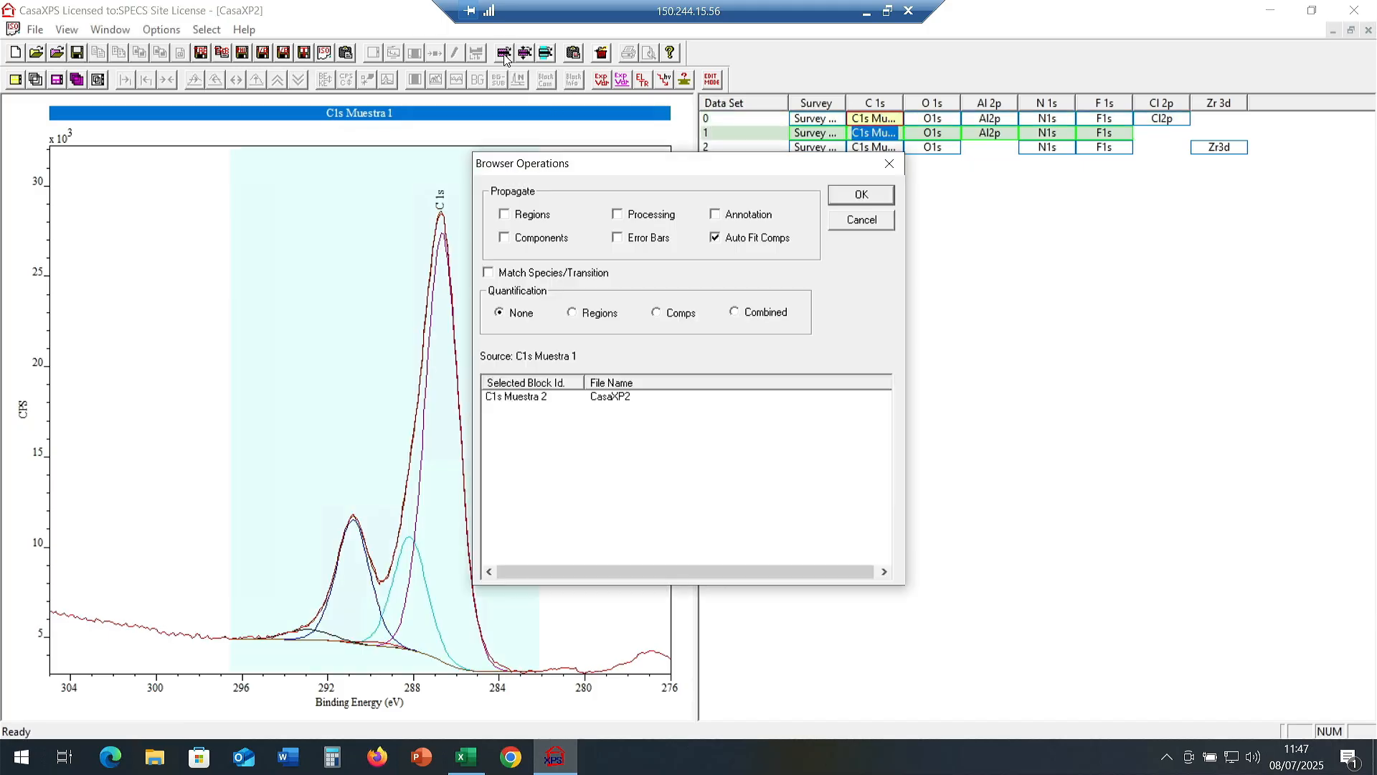
left_click_drag(614, 155, 894, 173)
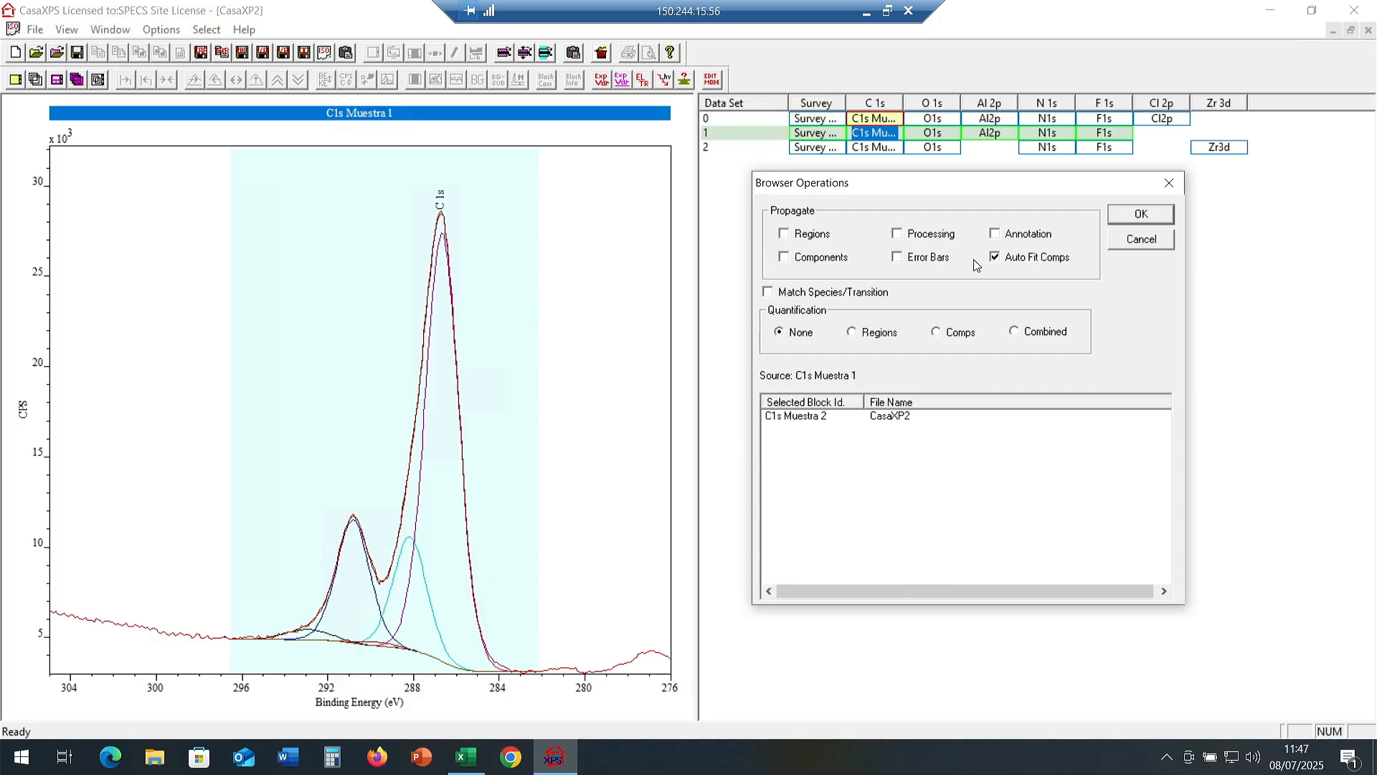
left_click(786, 258)
left_click(1139, 214)
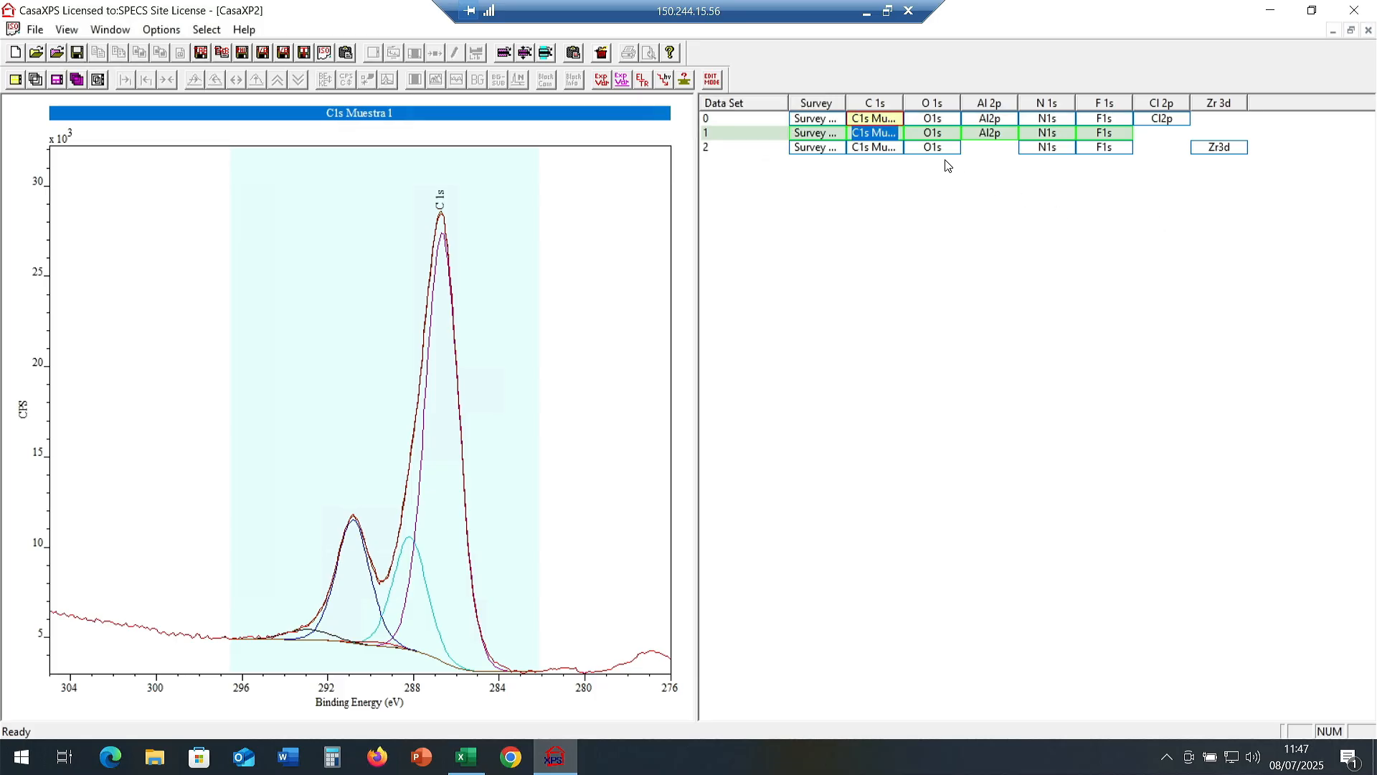
left_click(886, 133)
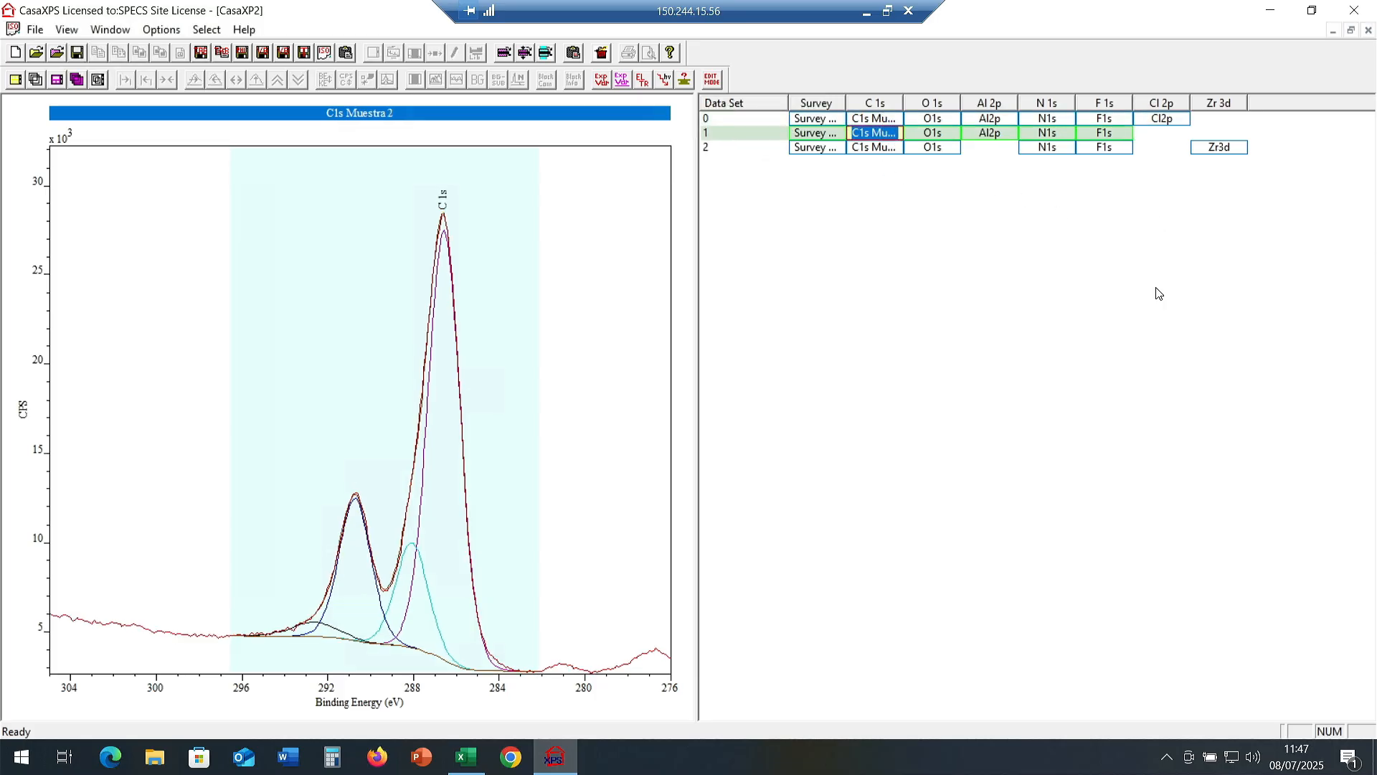
left_click(888, 120)
left_click(881, 133)
Propagate the regions and components from C1s Muestra 1 to C1s Muestra 3 with automatic component fitting.
left_click(879, 119)
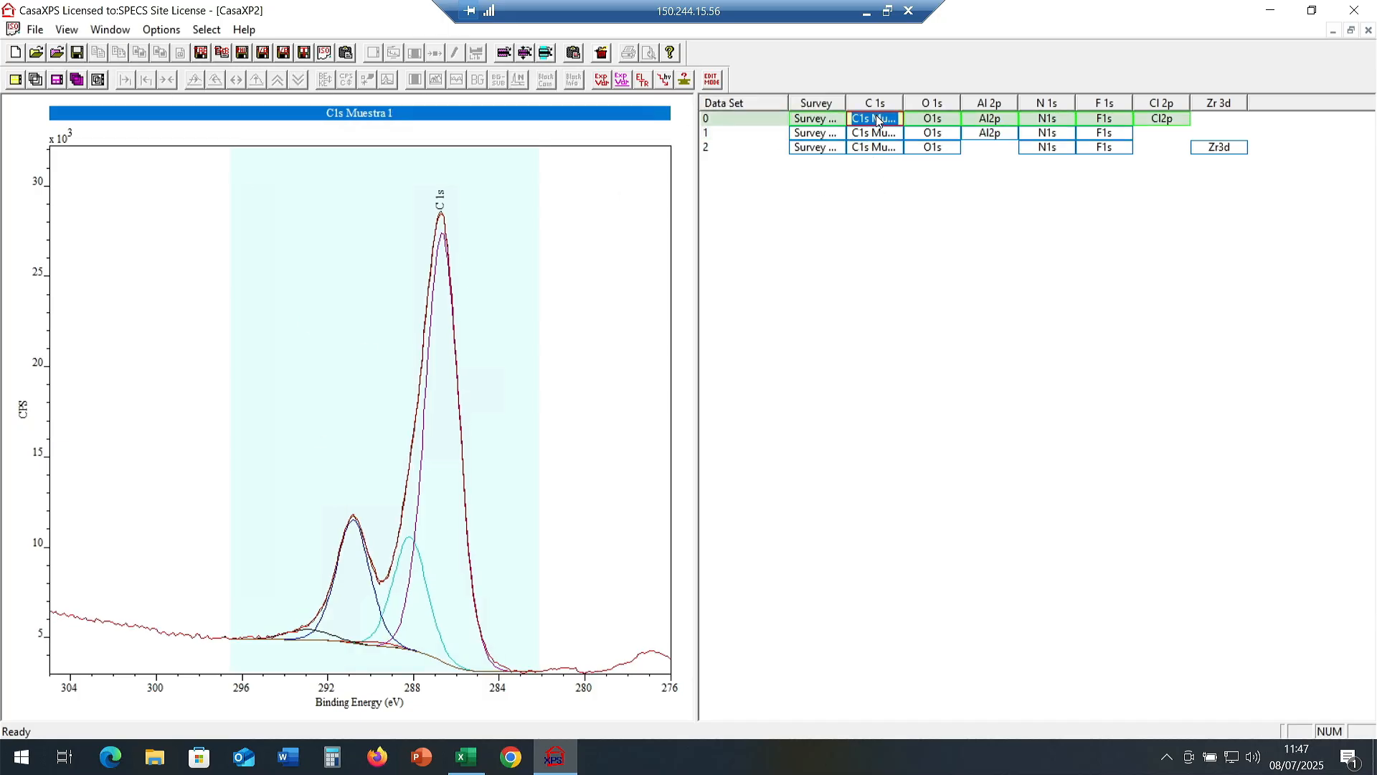
left_click(880, 149)
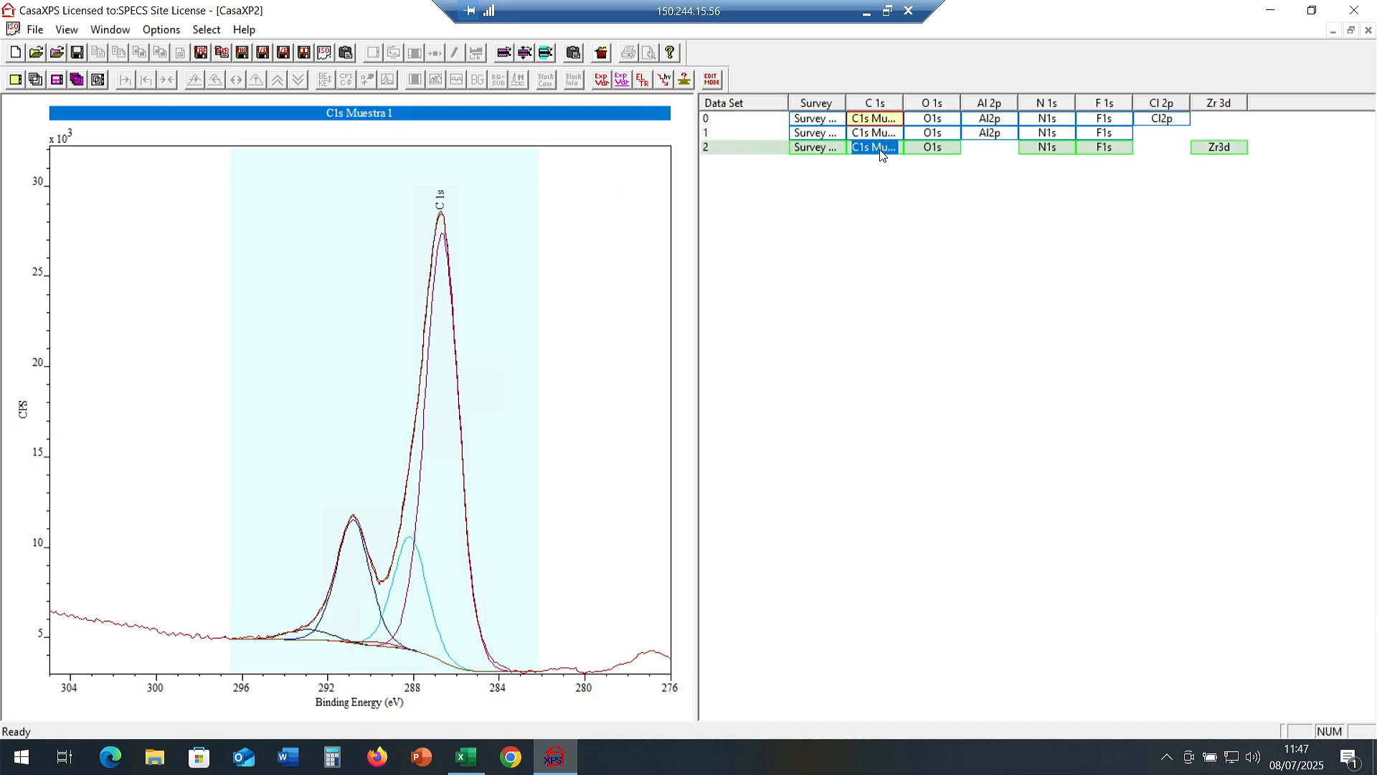
left_click(505, 53)
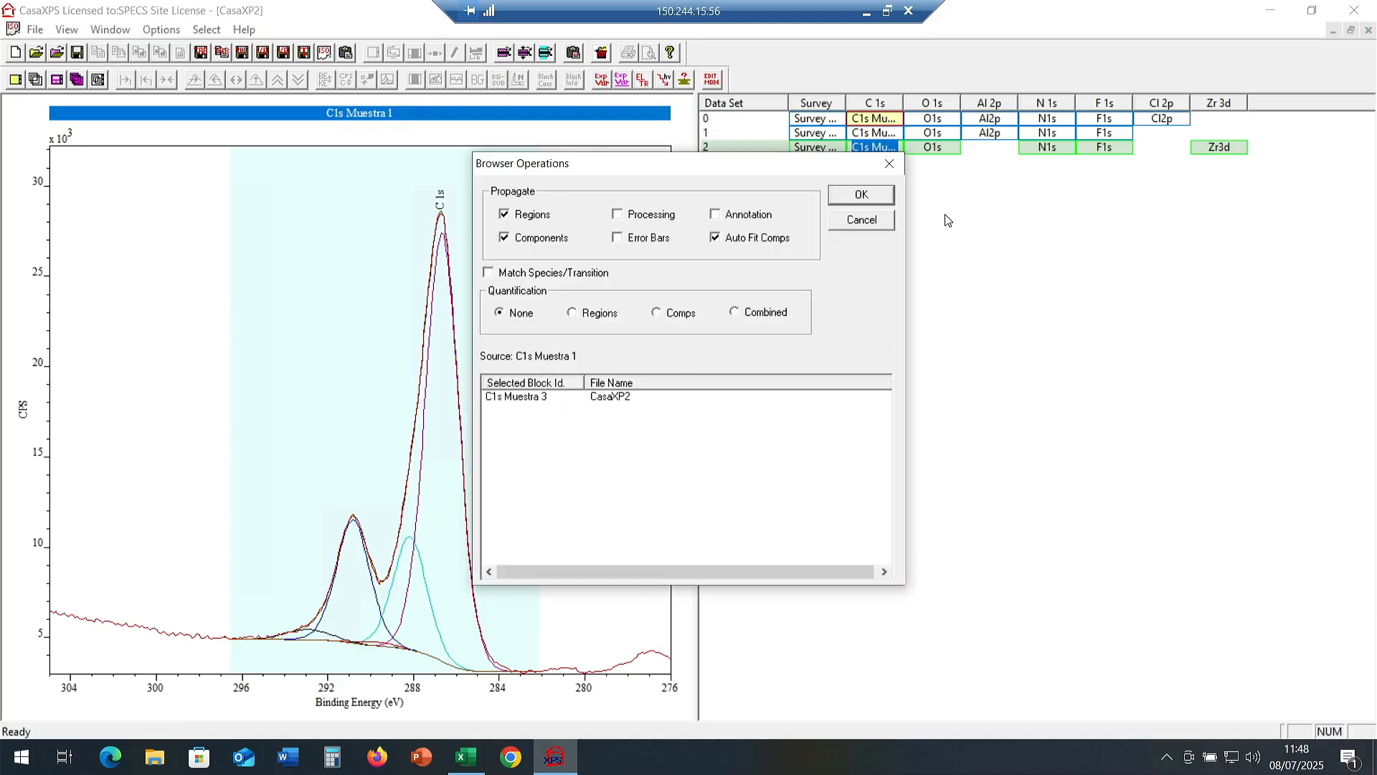
left_click(861, 194)
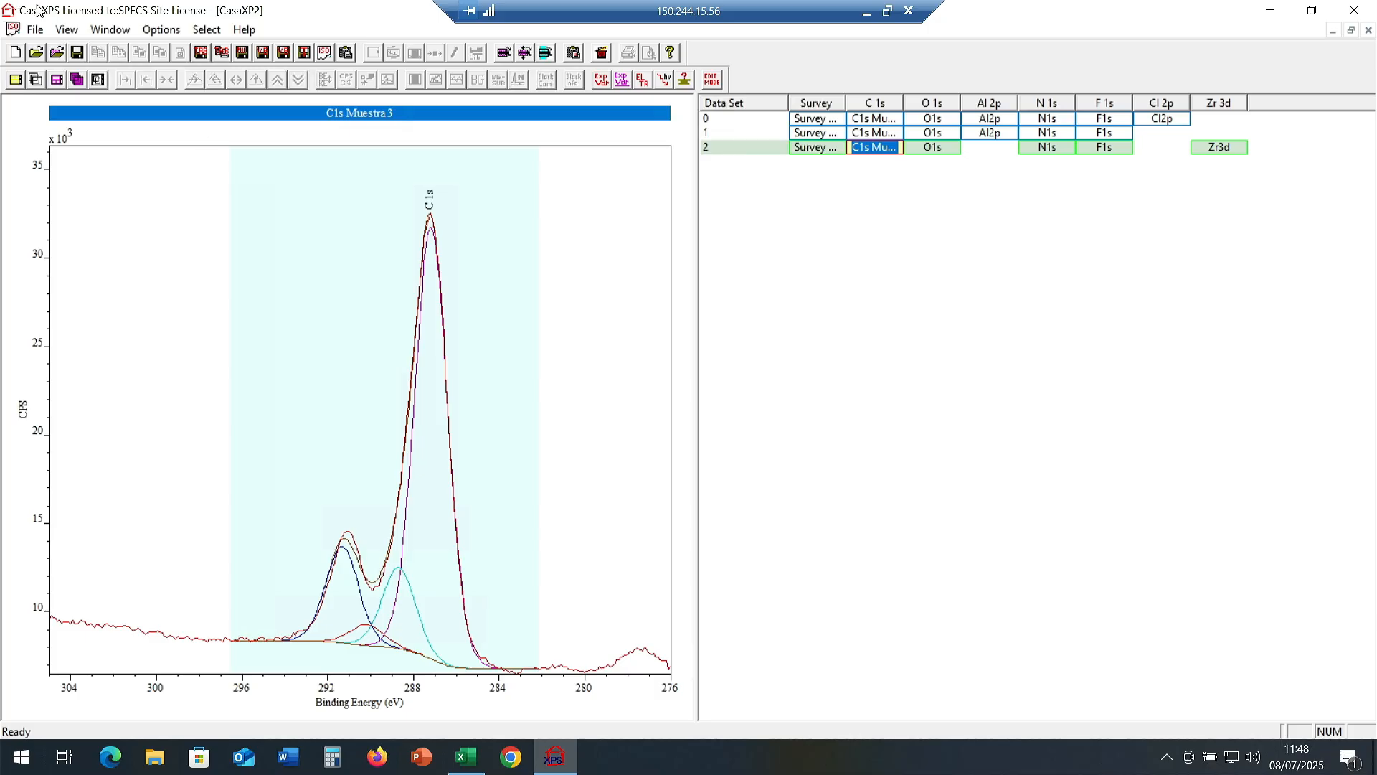
left_click(165, 30)
left_click(92, 209)
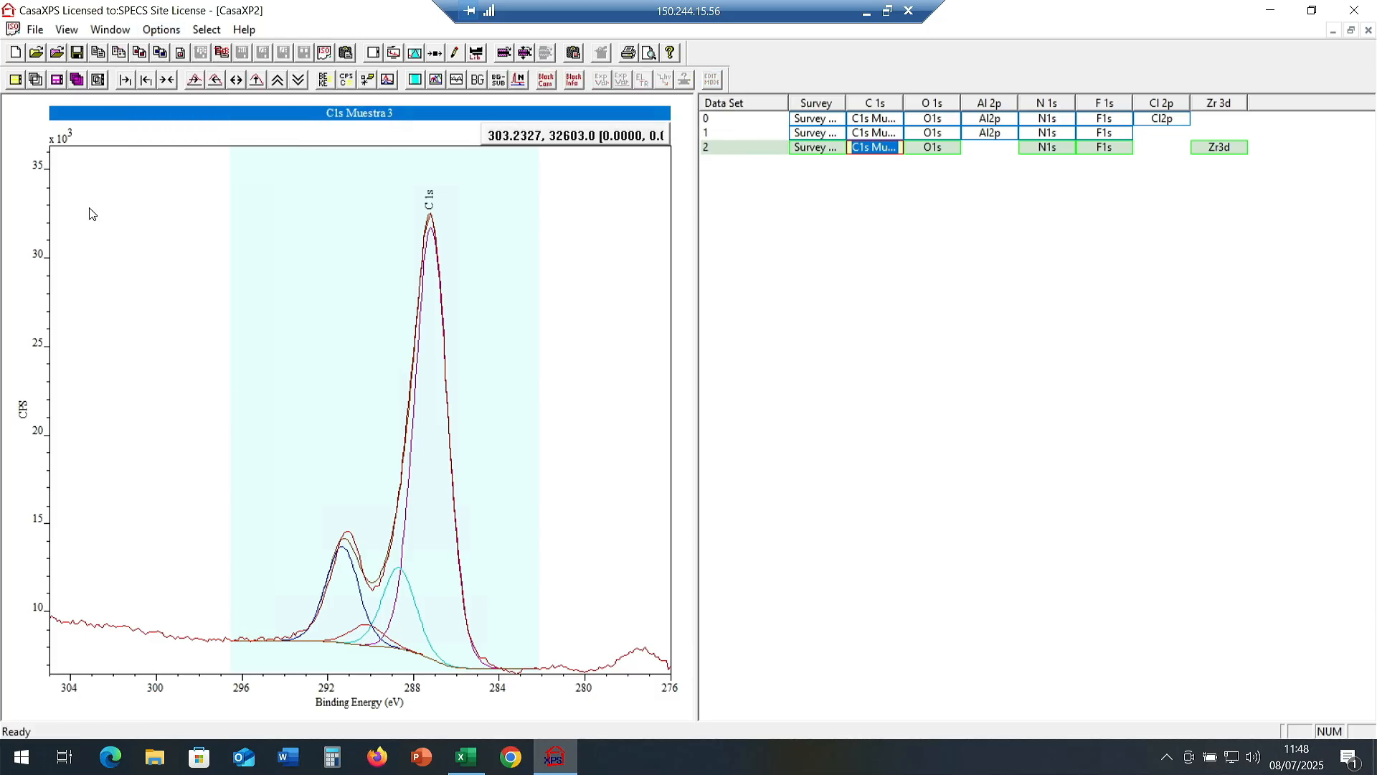
Refit the components of the C1s Muestra 3 spectrum with the Marquardt method, and close the quantification parameters.
left_click(165, 30)
left_click(197, 93)
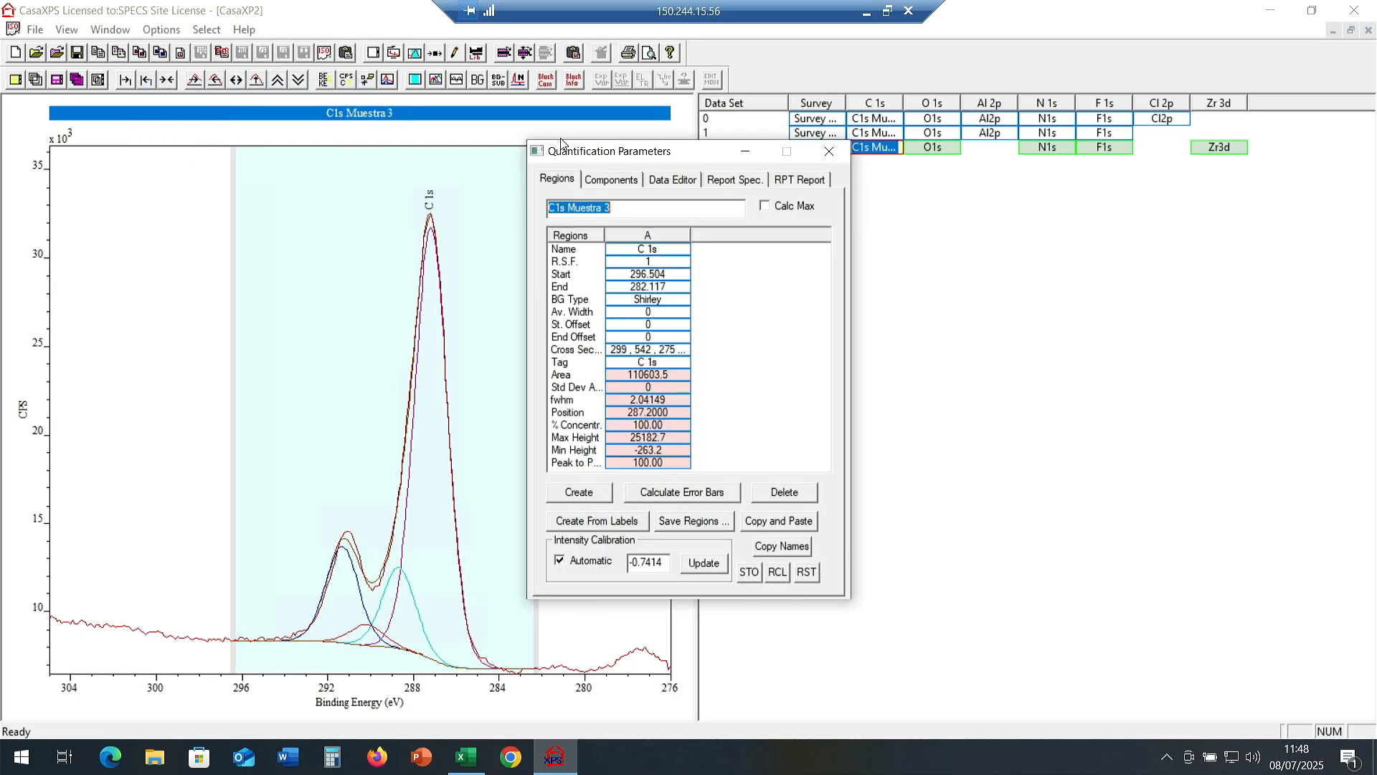
left_click(611, 179)
left_click_drag(638, 159, 1032, 192)
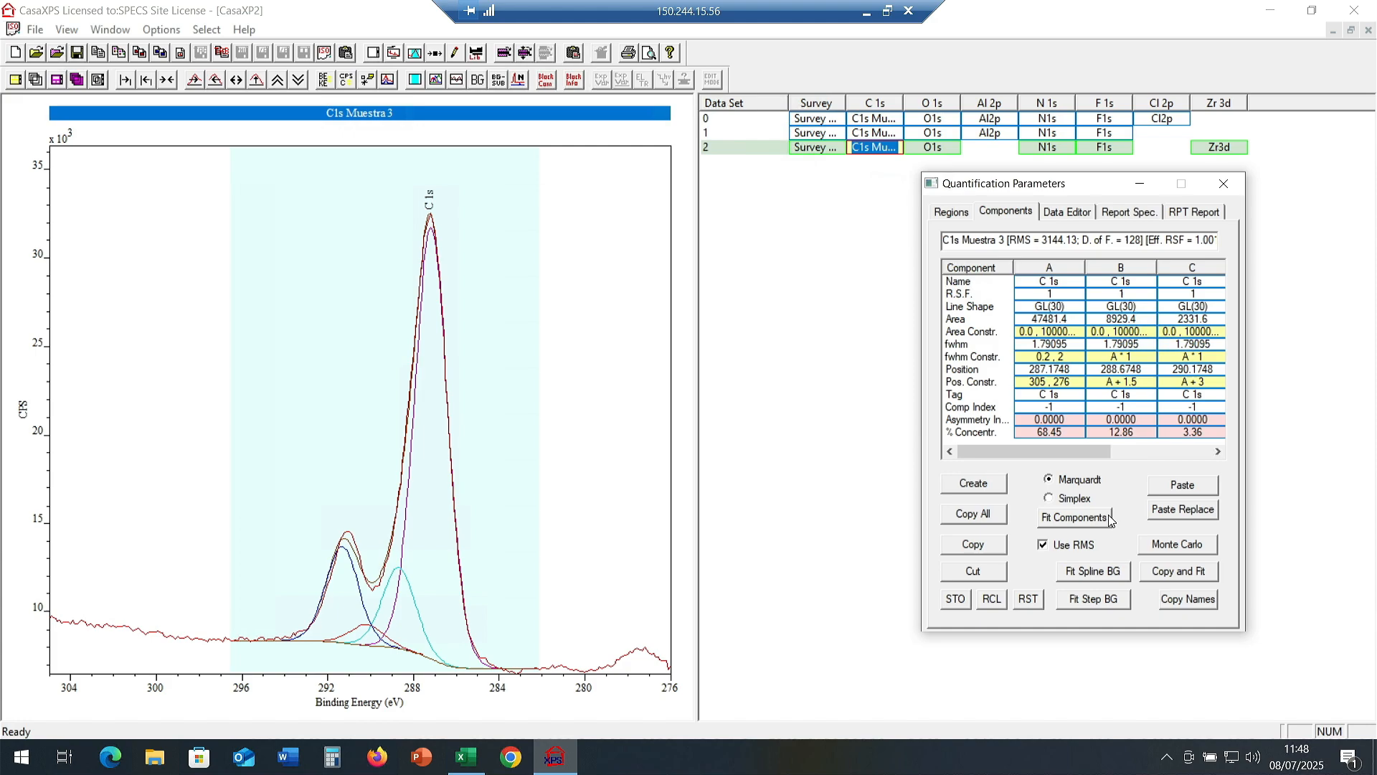
left_click(1071, 518)
left_click_drag(1018, 453, 974, 447)
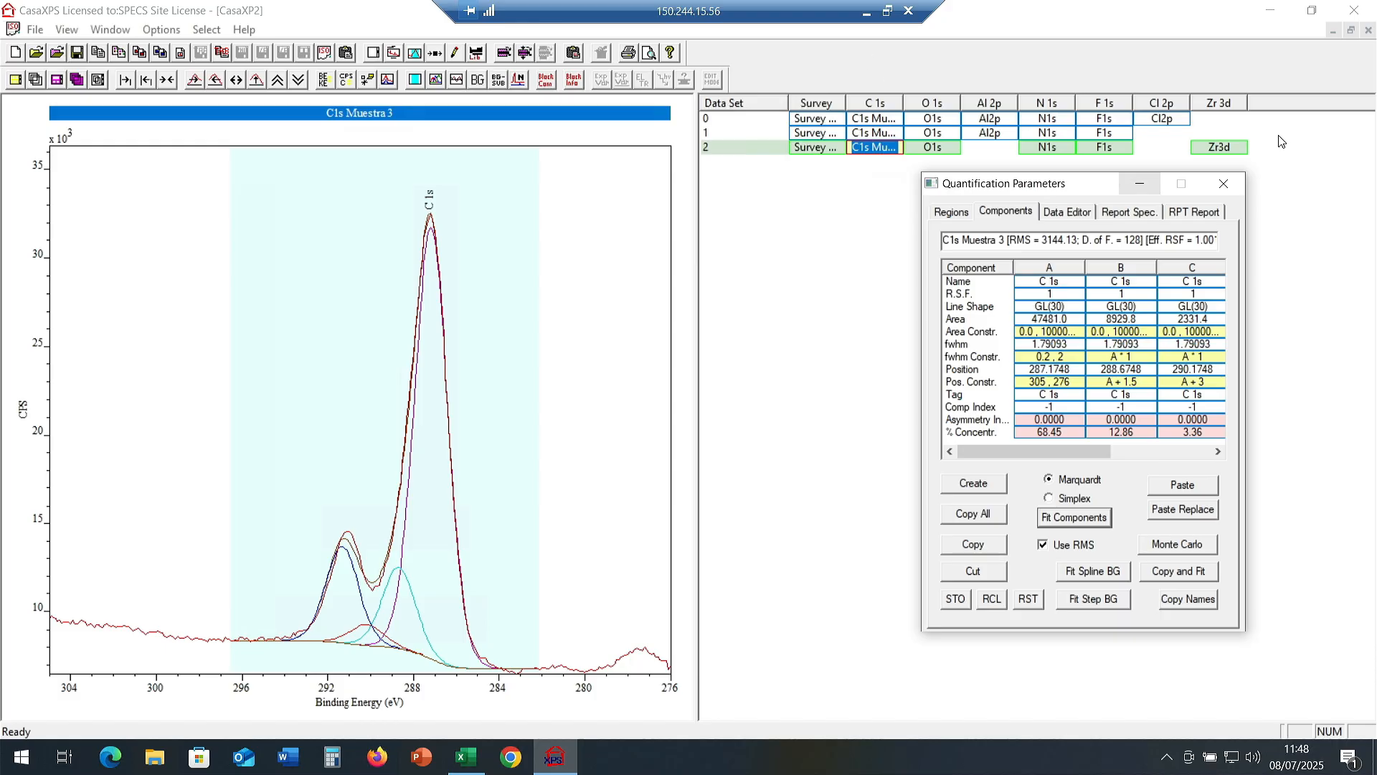
left_click(1223, 184)
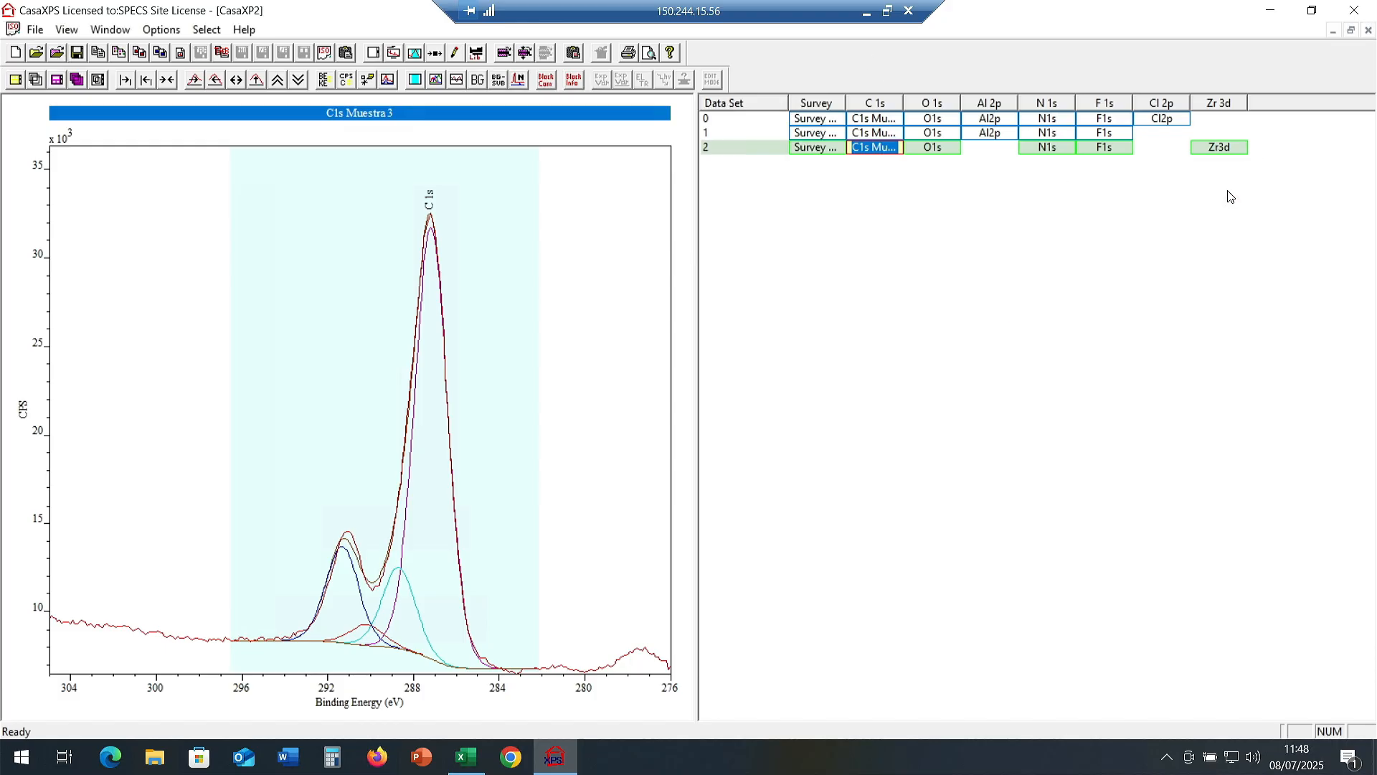
Display the C1s Muestra 1 spectrum and open the energy calibration settings alongside its component parameters.
left_click(875, 123)
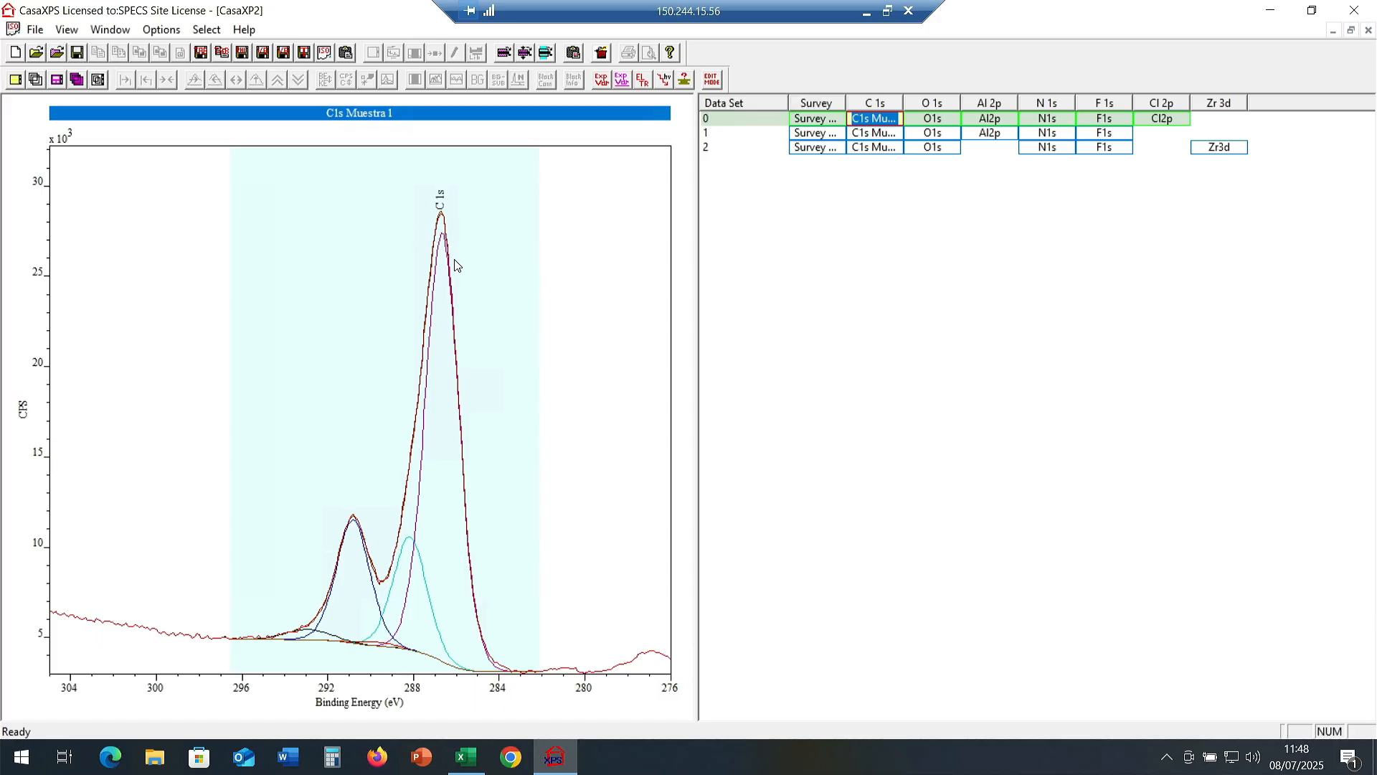
left_click(165, 32)
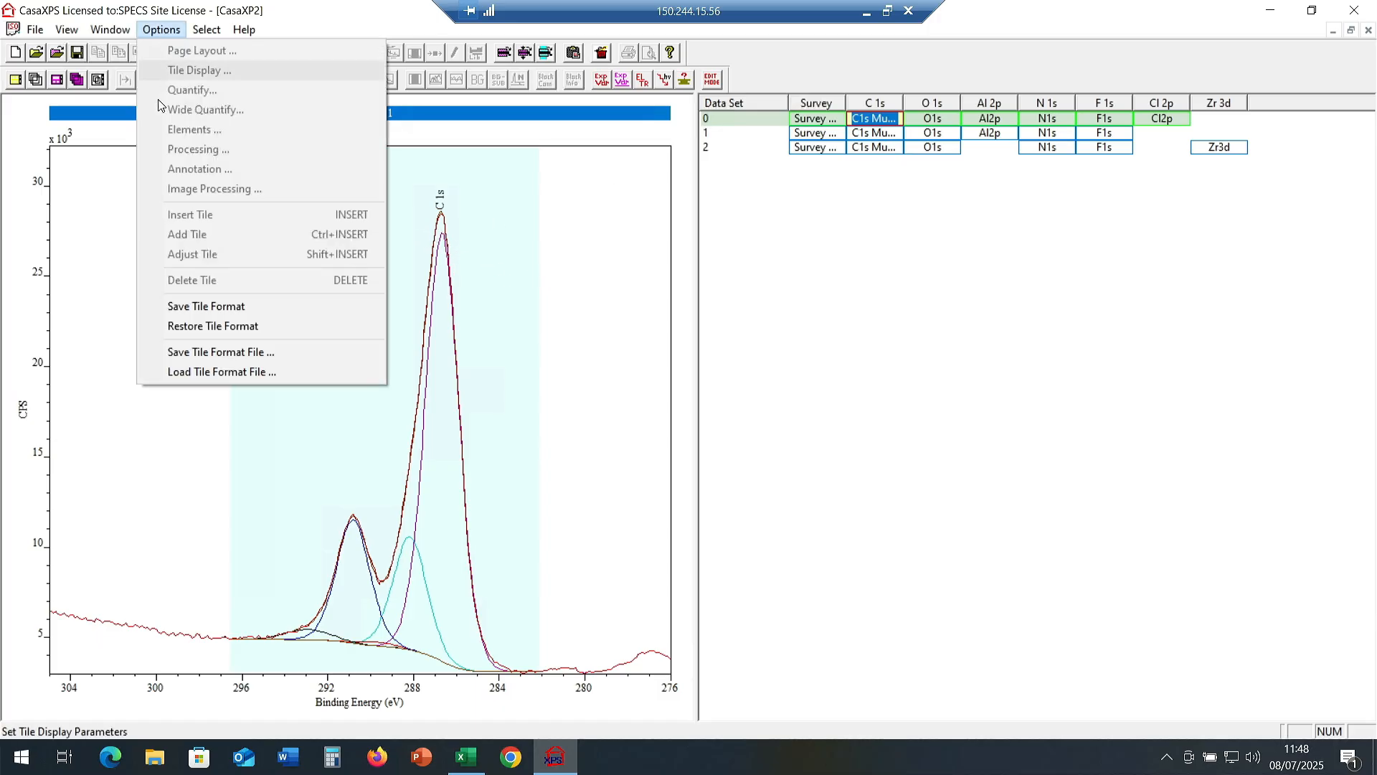
left_click(127, 93)
left_click(161, 30)
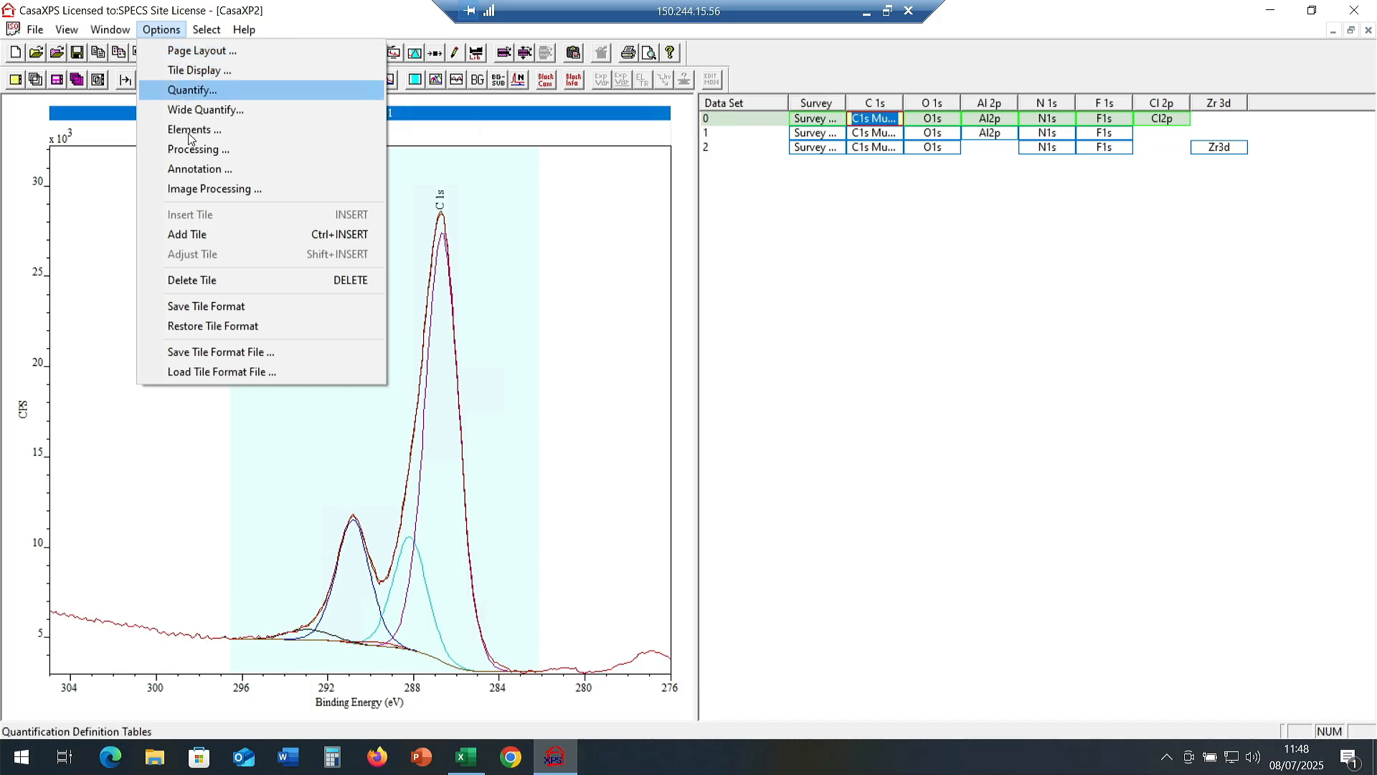
left_click(231, 150)
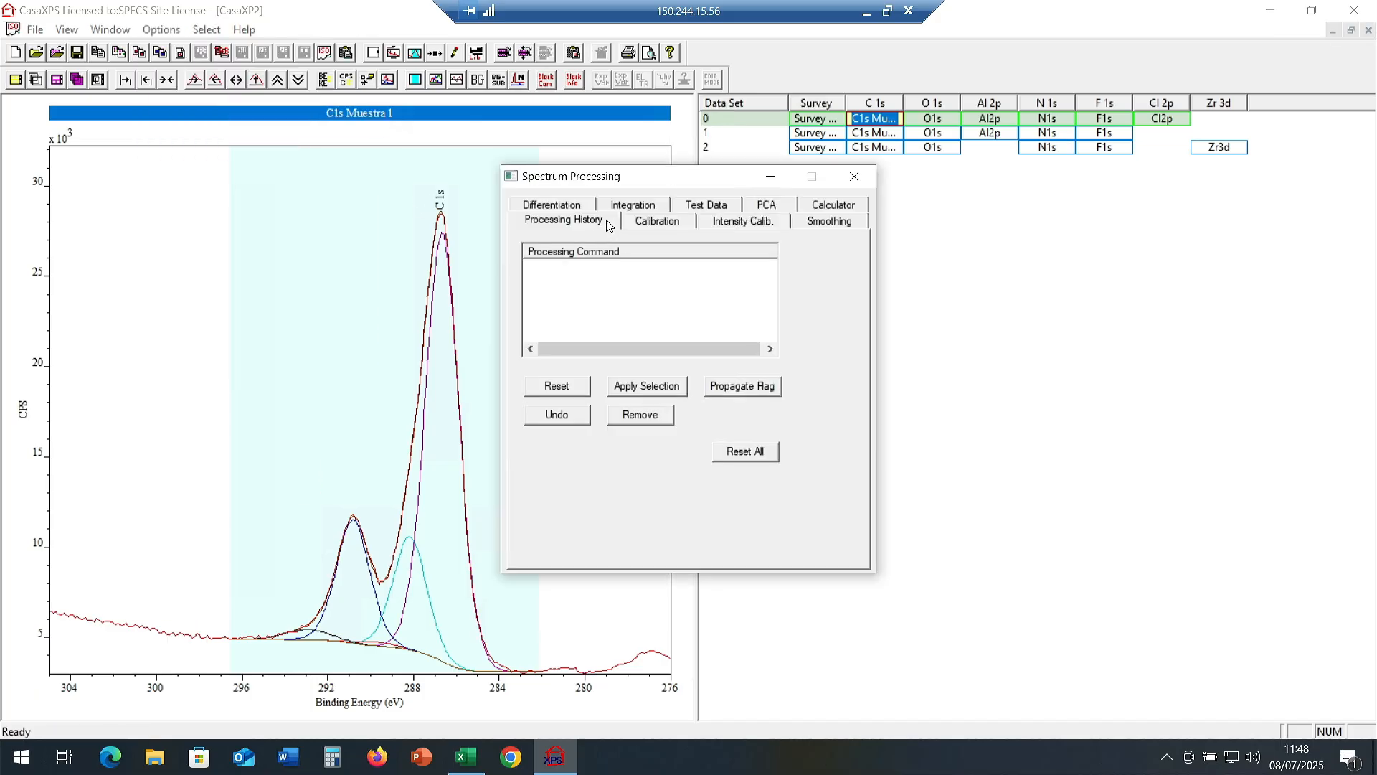
left_click(657, 221)
left_click_drag(647, 183, 650, 182)
left_click(161, 29)
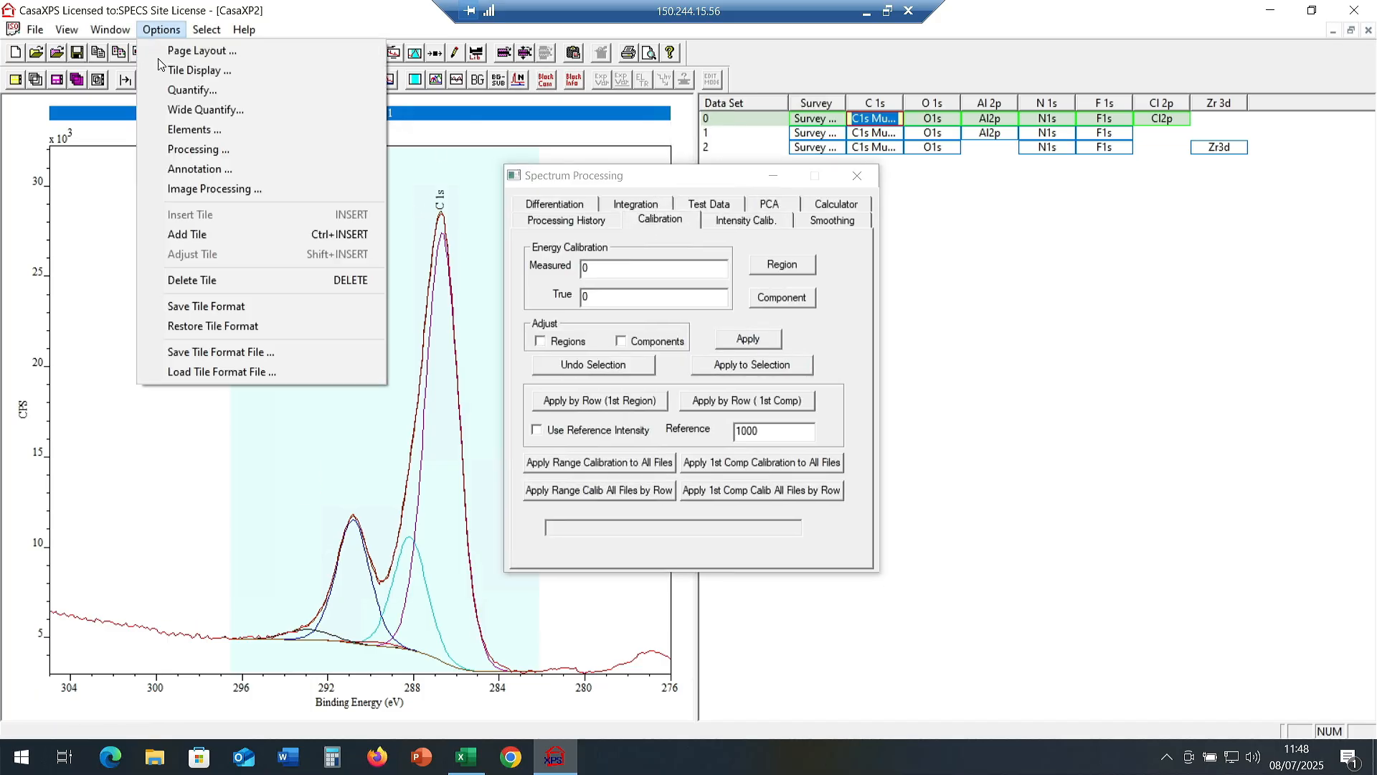
left_click(184, 89)
left_click(601, 181)
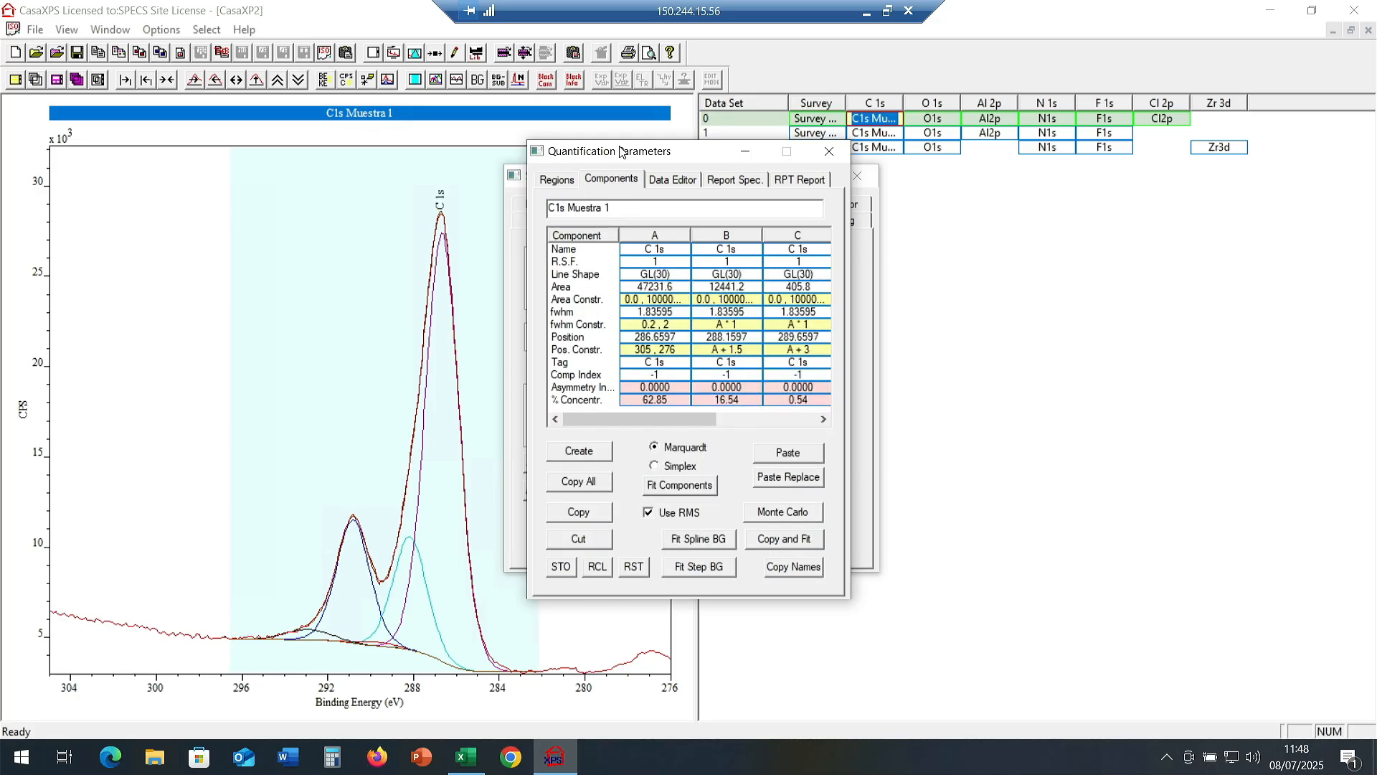
left_click_drag(631, 151, 1055, 176)
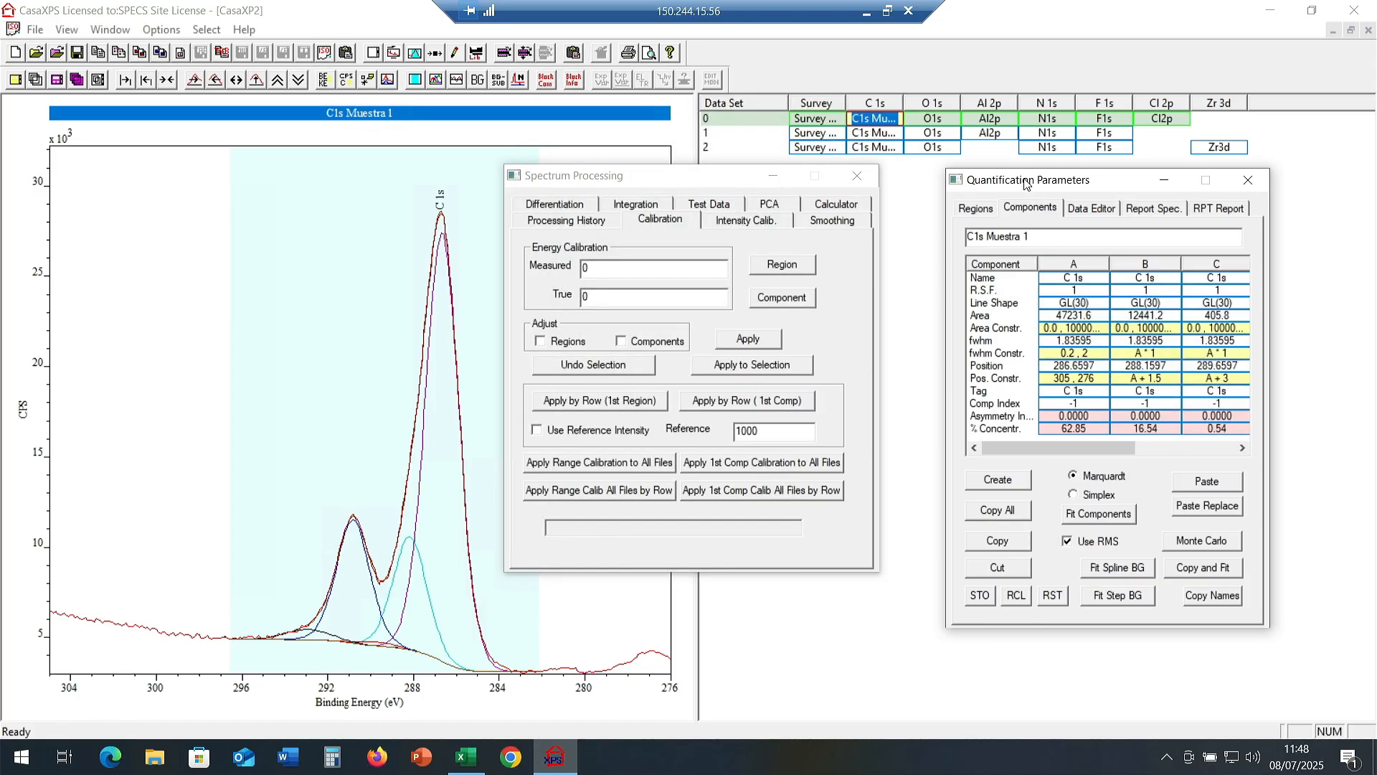
Calibrate all of sample 1's spectra using component A as measured position and 284.8 as true energy, adjusting regions and components.
left_click(1076, 261)
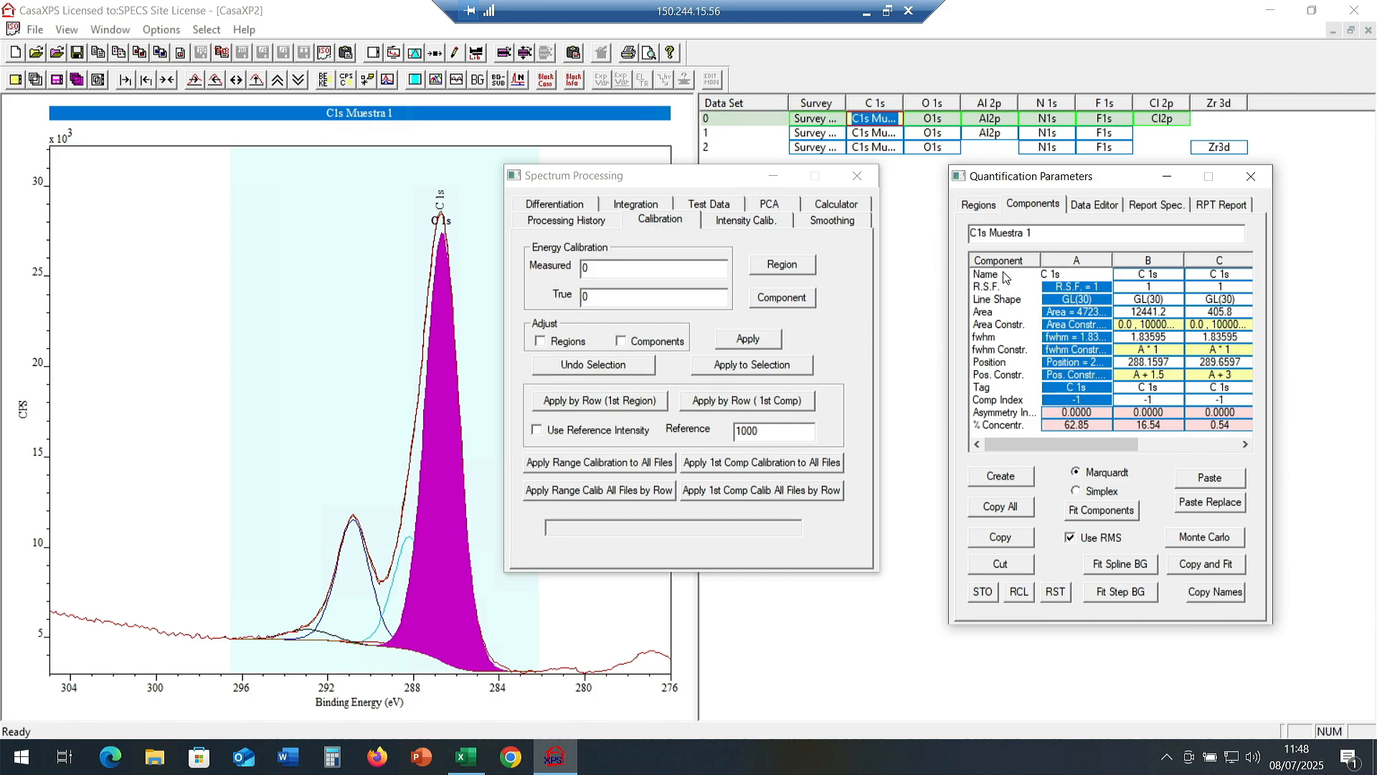
left_click(784, 299)
left_click(650, 300)
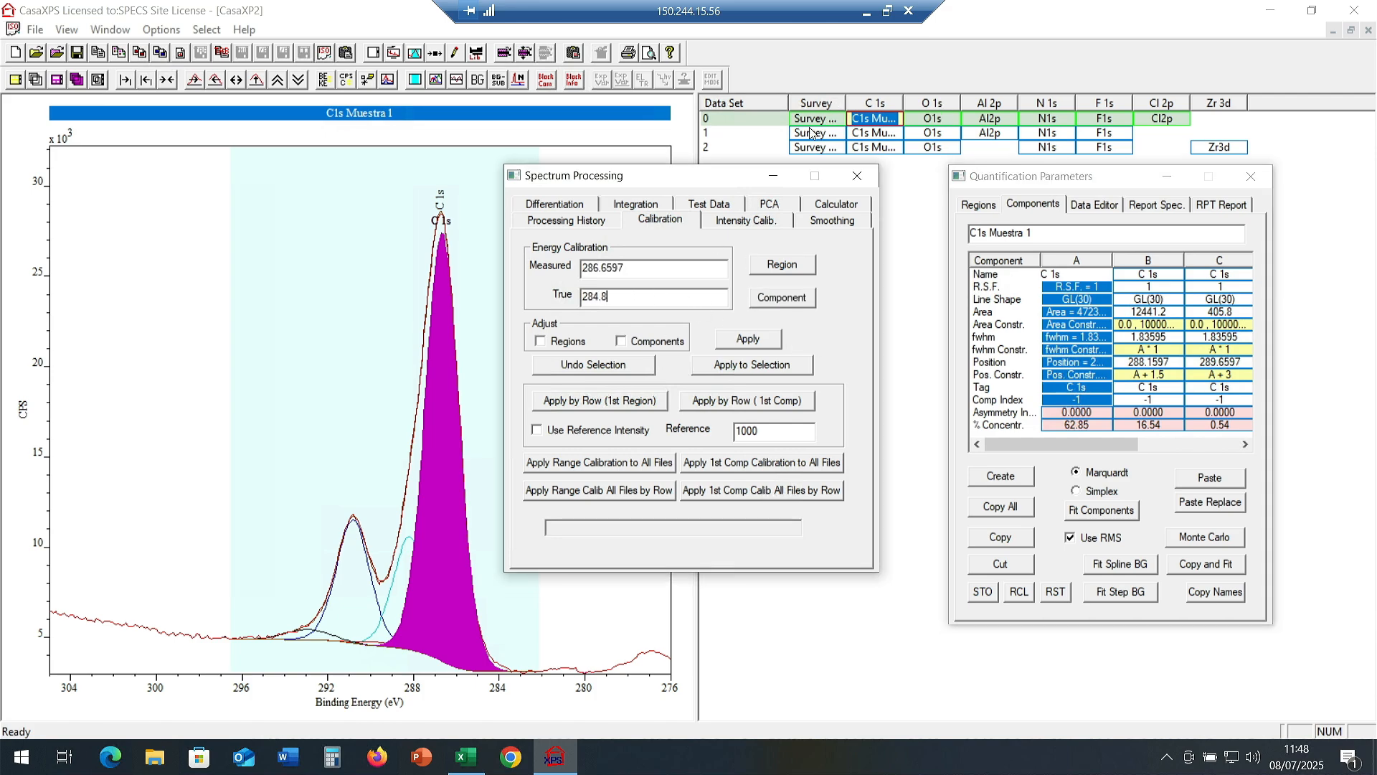
type(".8")
left_click(739, 120)
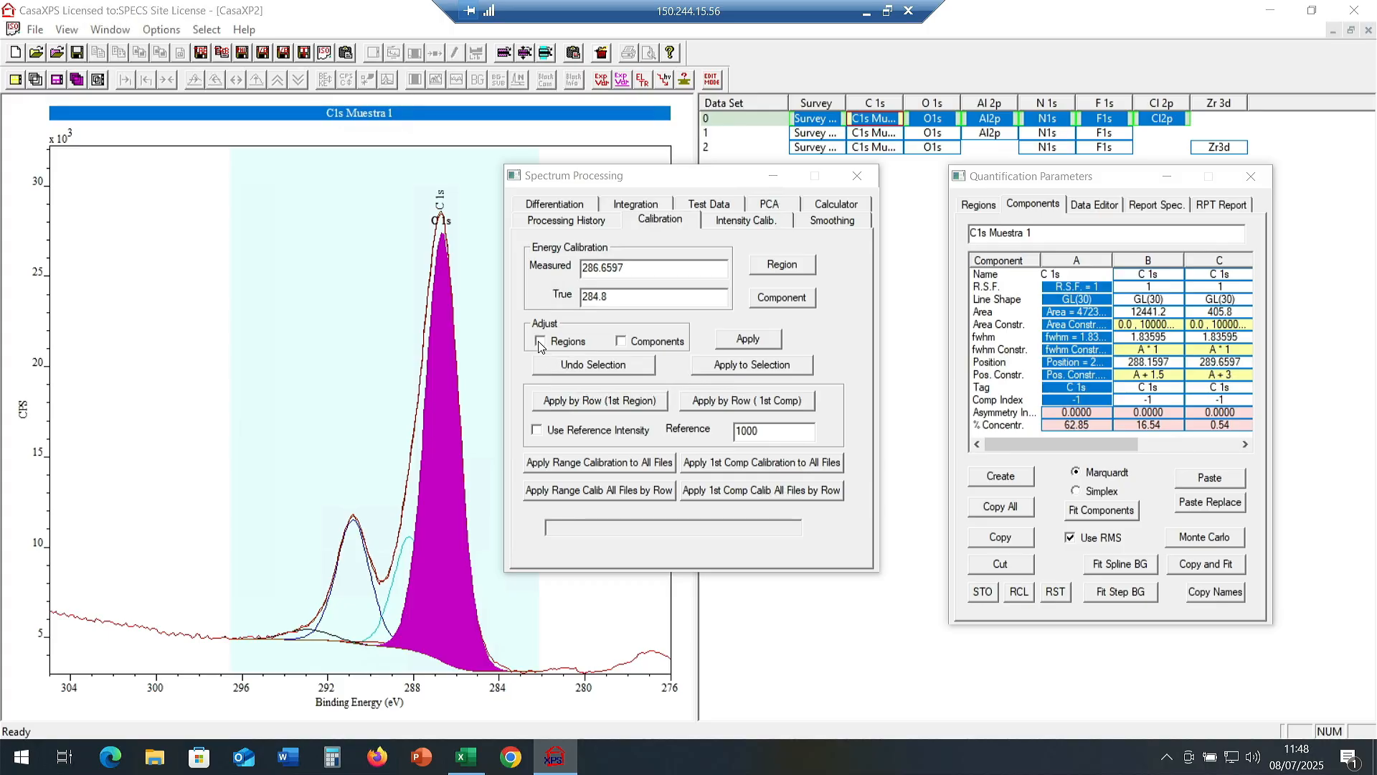
left_click(540, 341)
left_click(621, 342)
left_click(734, 365)
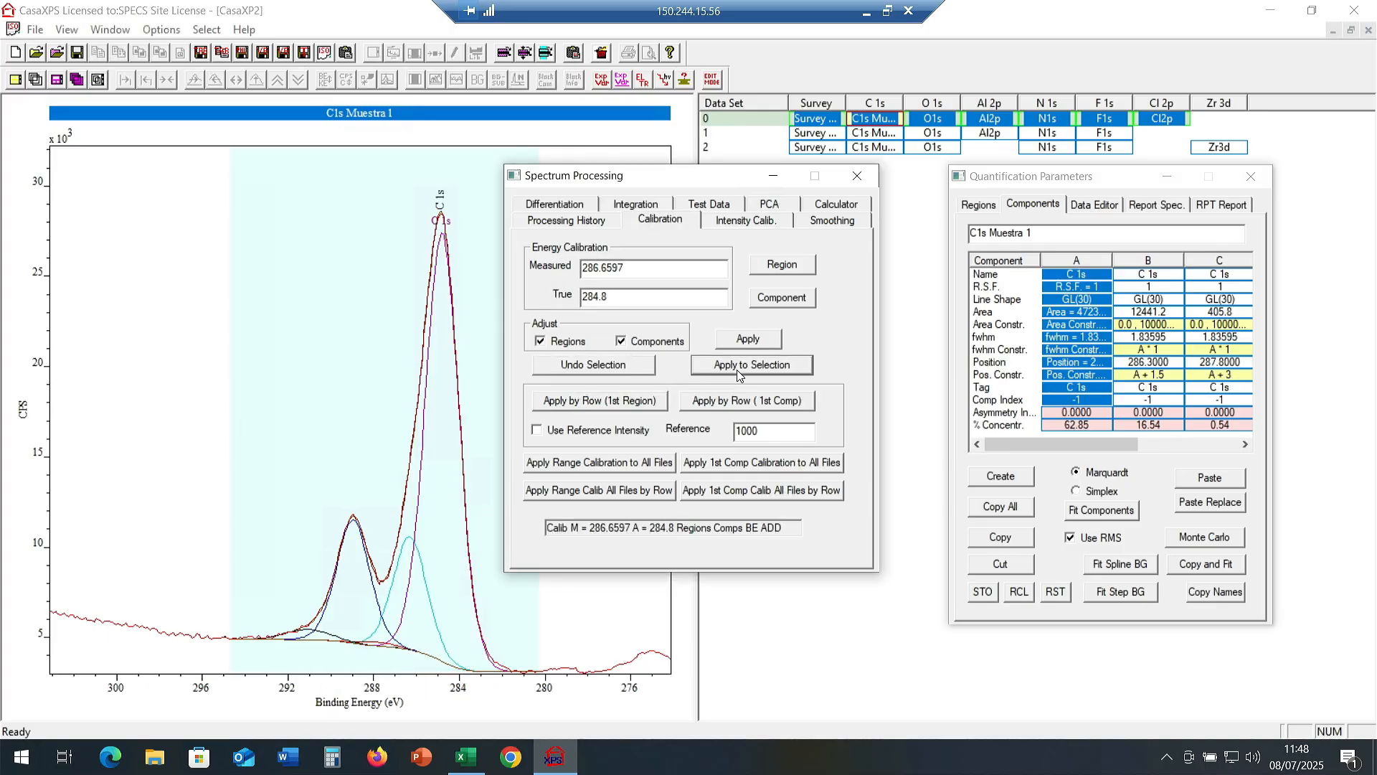
Calibrate all of sample 2's spectra from its C 1s component A to a true energy of 284.8, including regions and components.
left_click(870, 135)
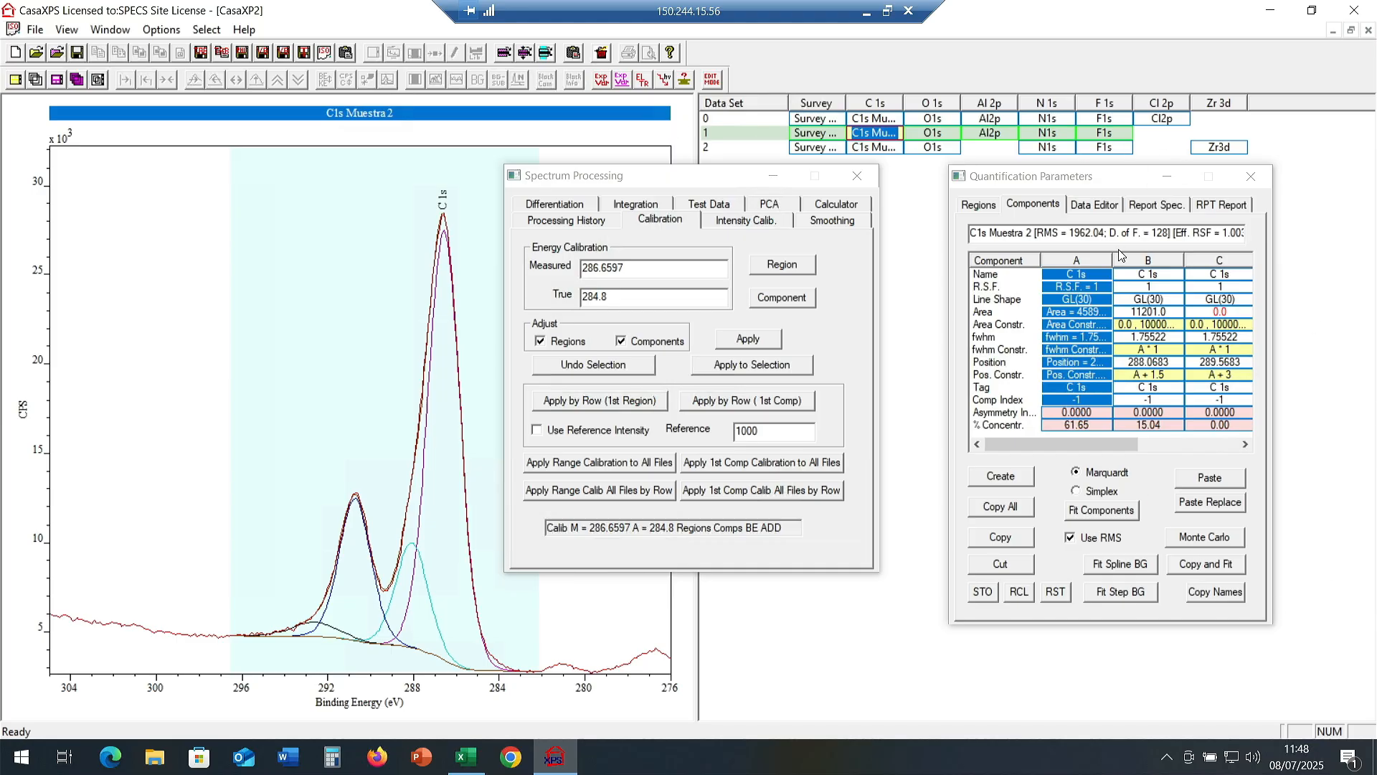
double_click(1091, 364)
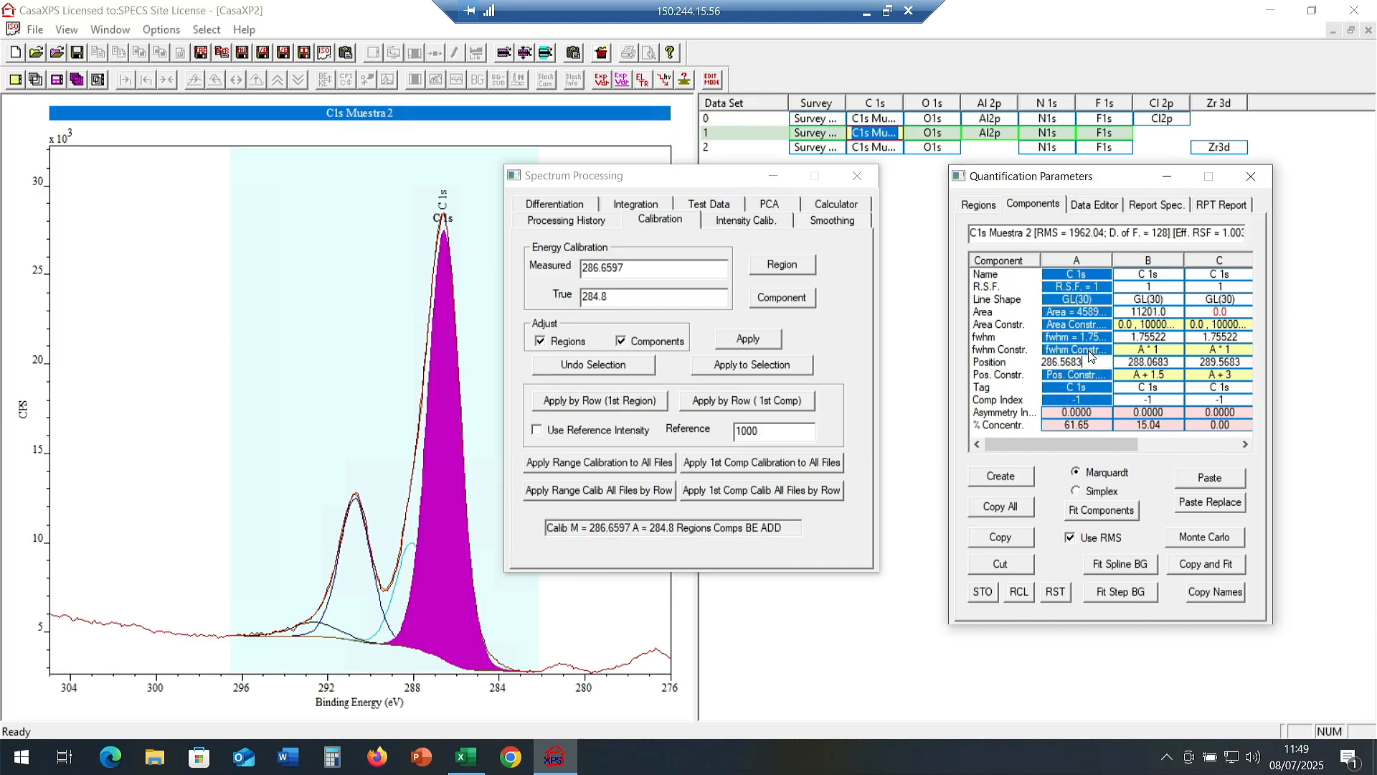
left_click(783, 298)
left_click(635, 294)
key("BackSpace")
key("BackSpace")
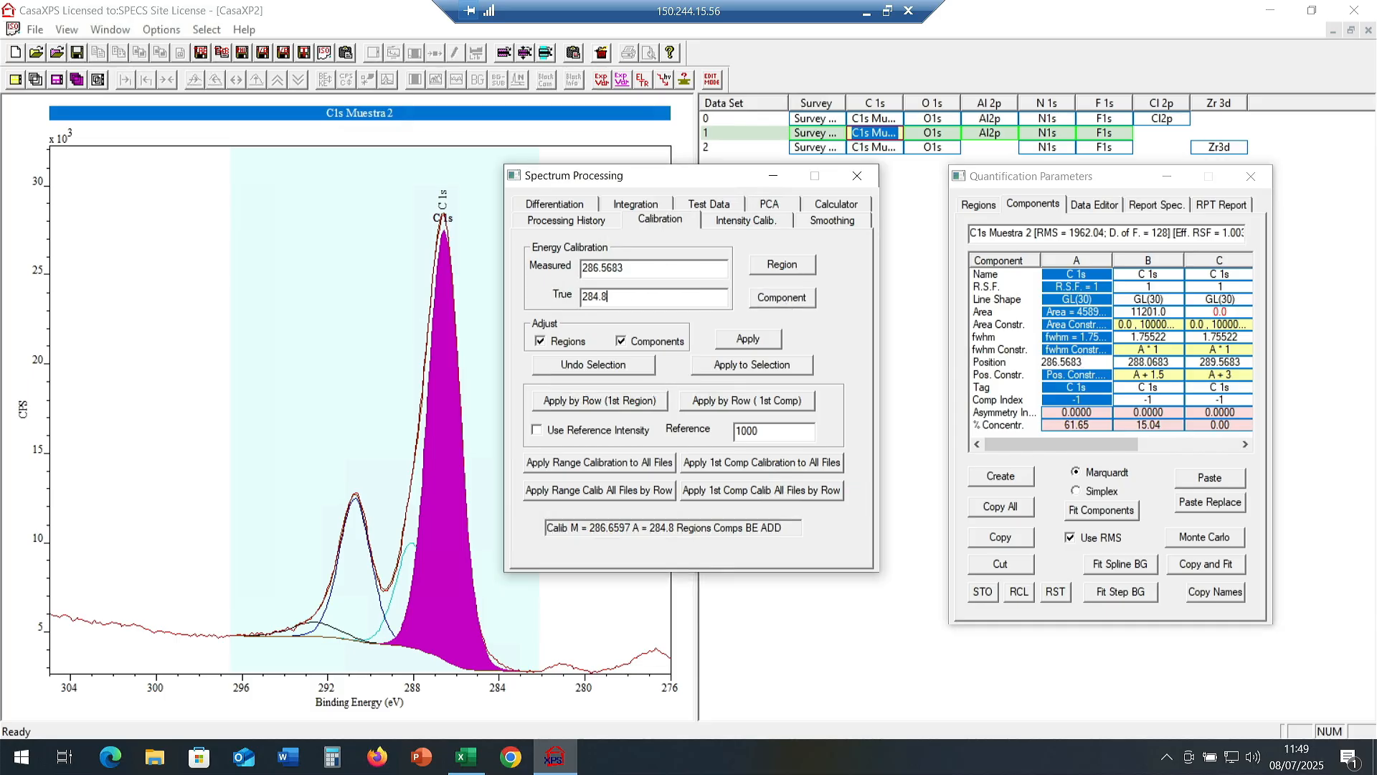
type(".8")
left_click(742, 134)
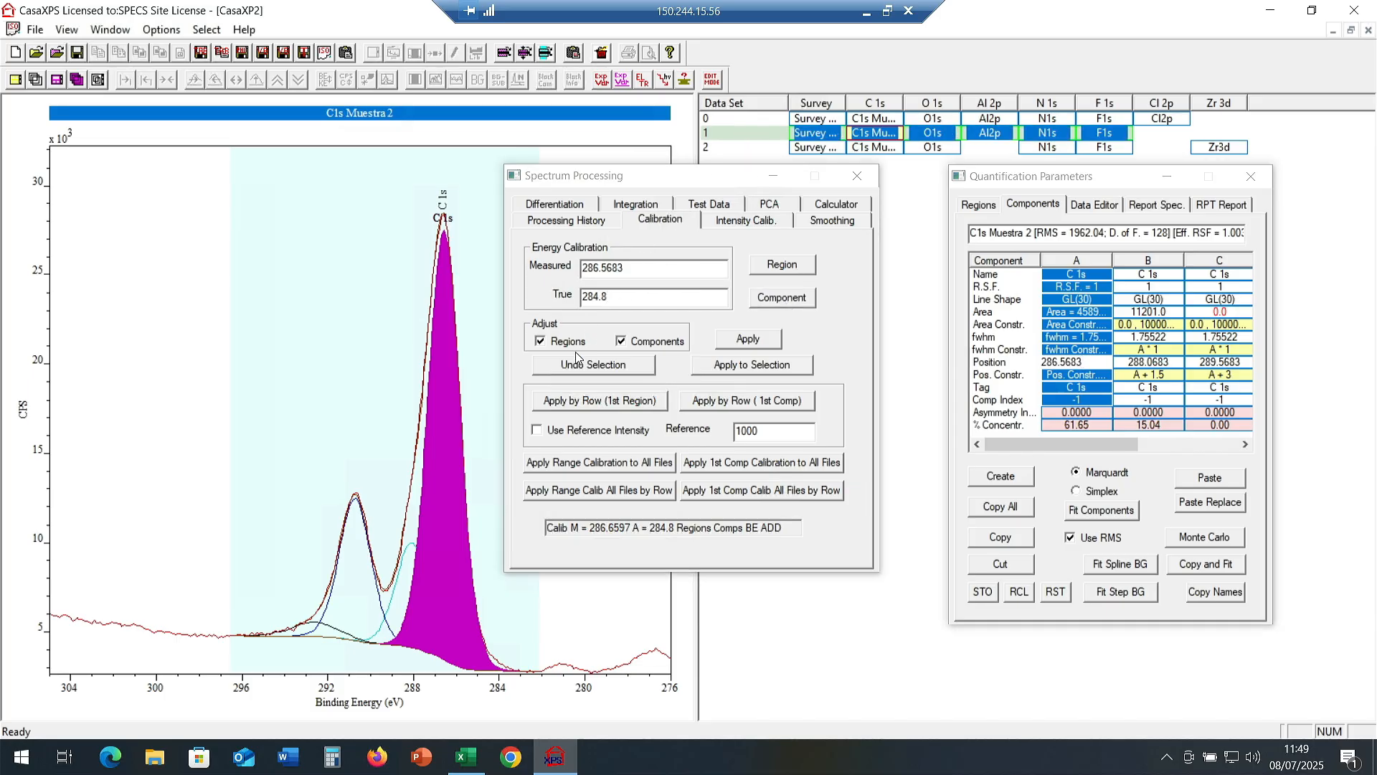
left_click(723, 367)
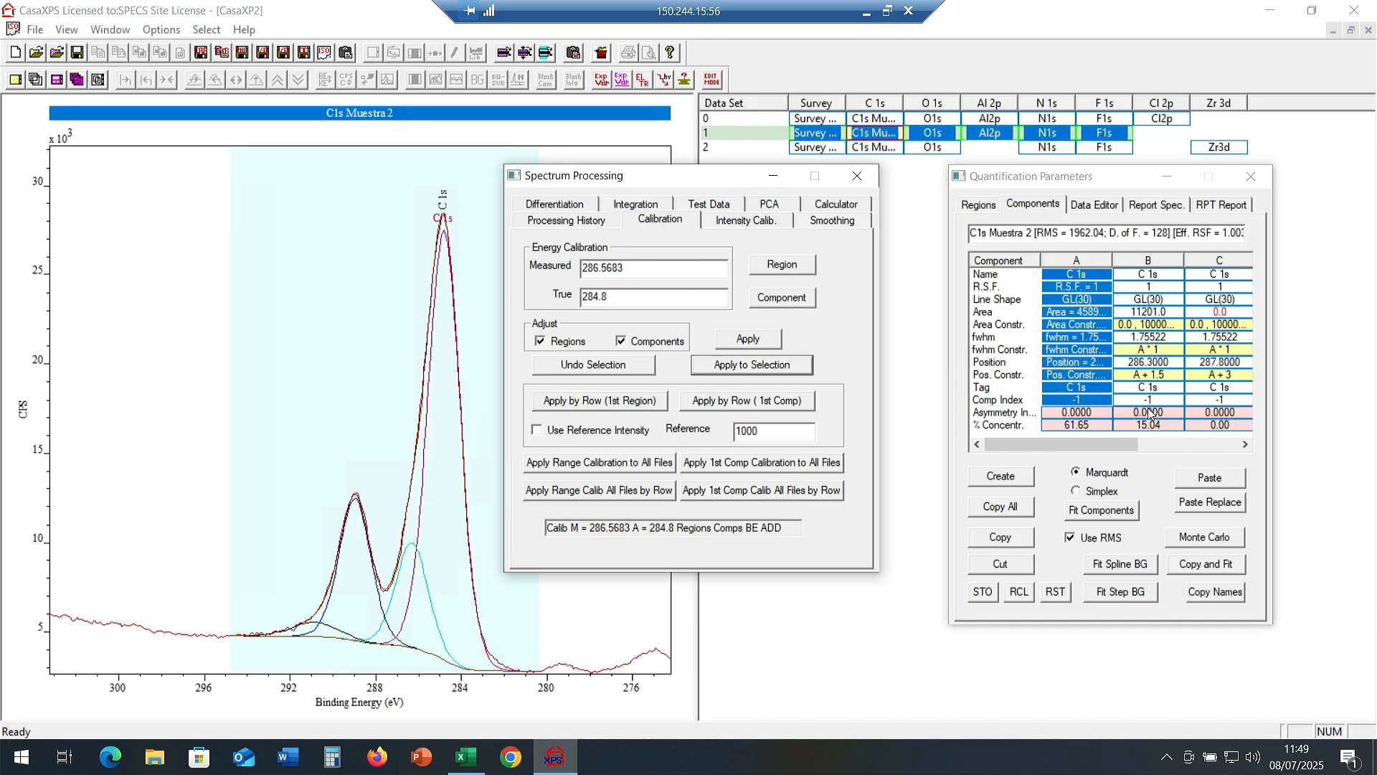
Calibrate all of sample 3's spectra from its C 1s component A to a true energy of 284.8, and close both parameter windows.
left_click(870, 147)
left_click(1080, 365)
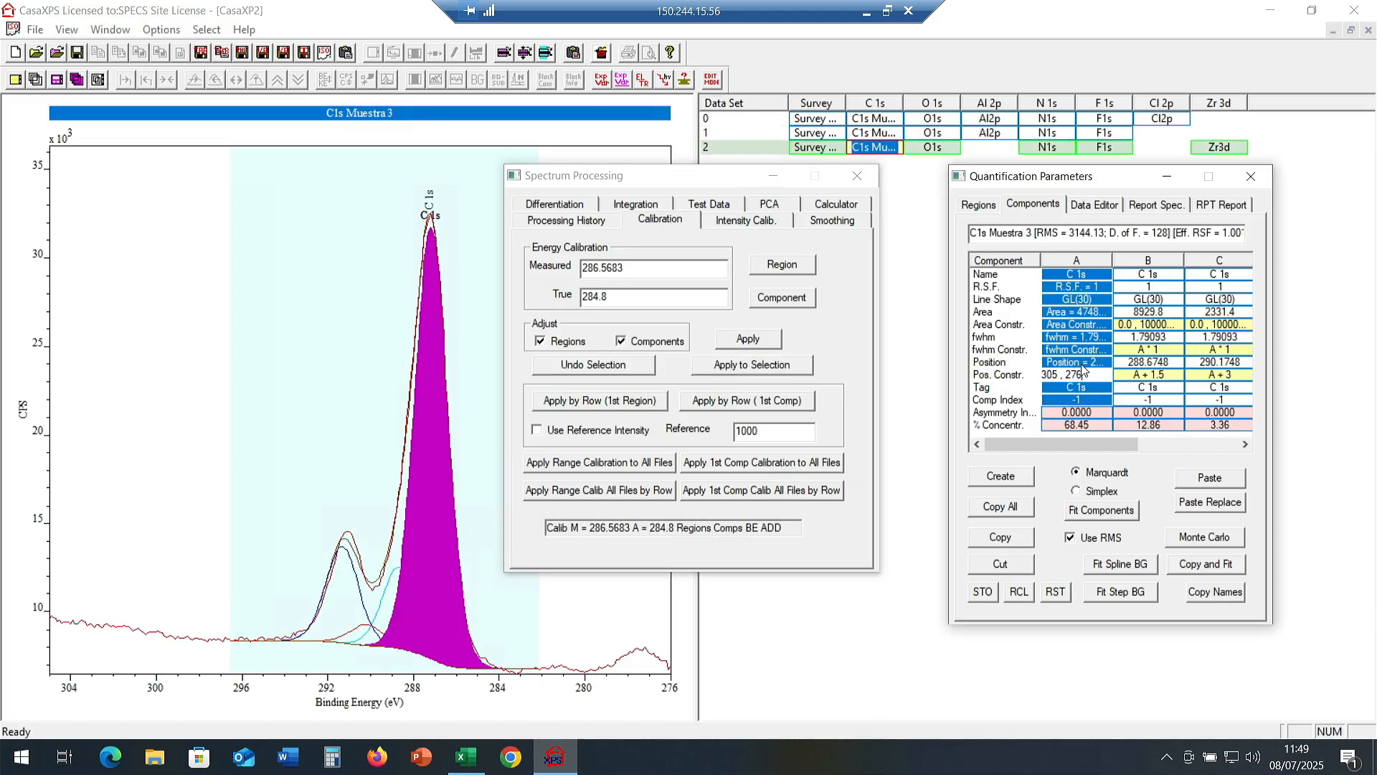
left_click(784, 300)
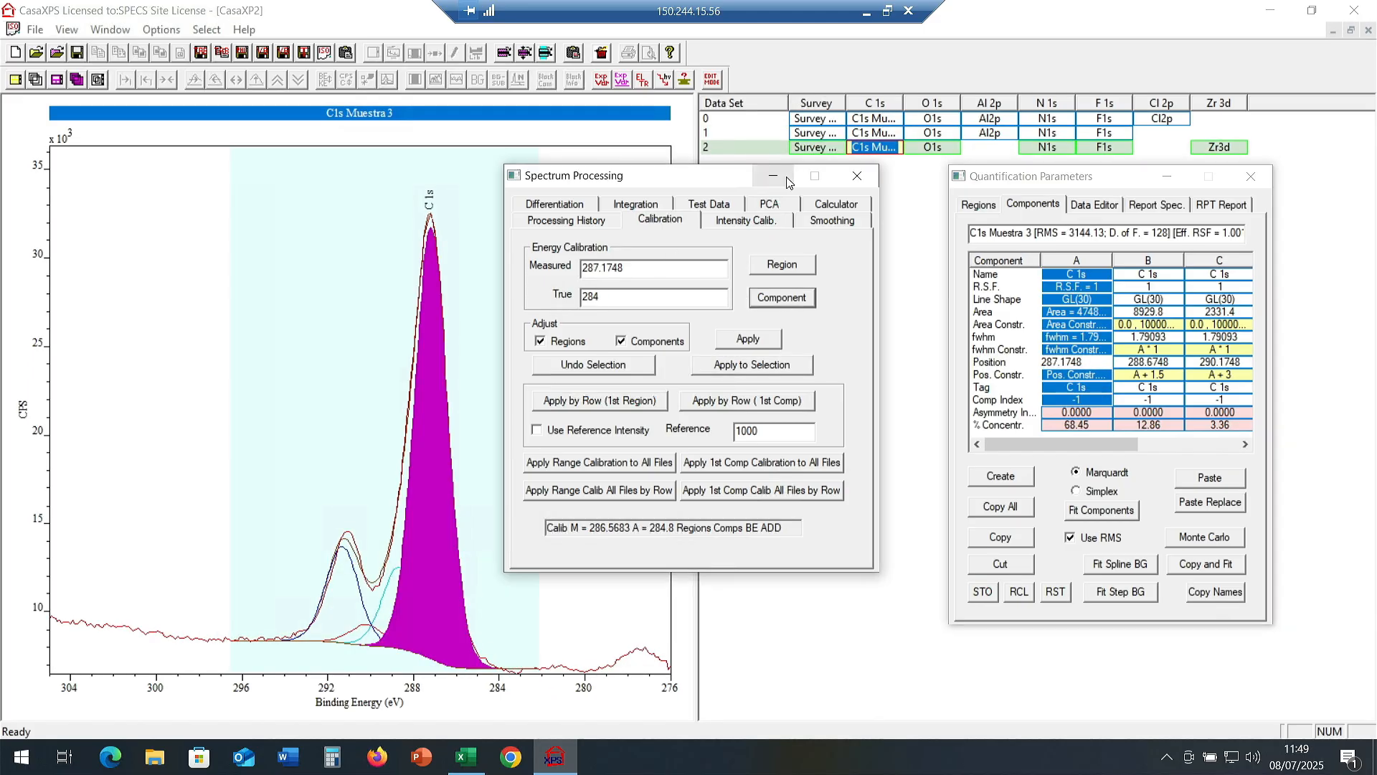
left_click(752, 147)
left_click(616, 299)
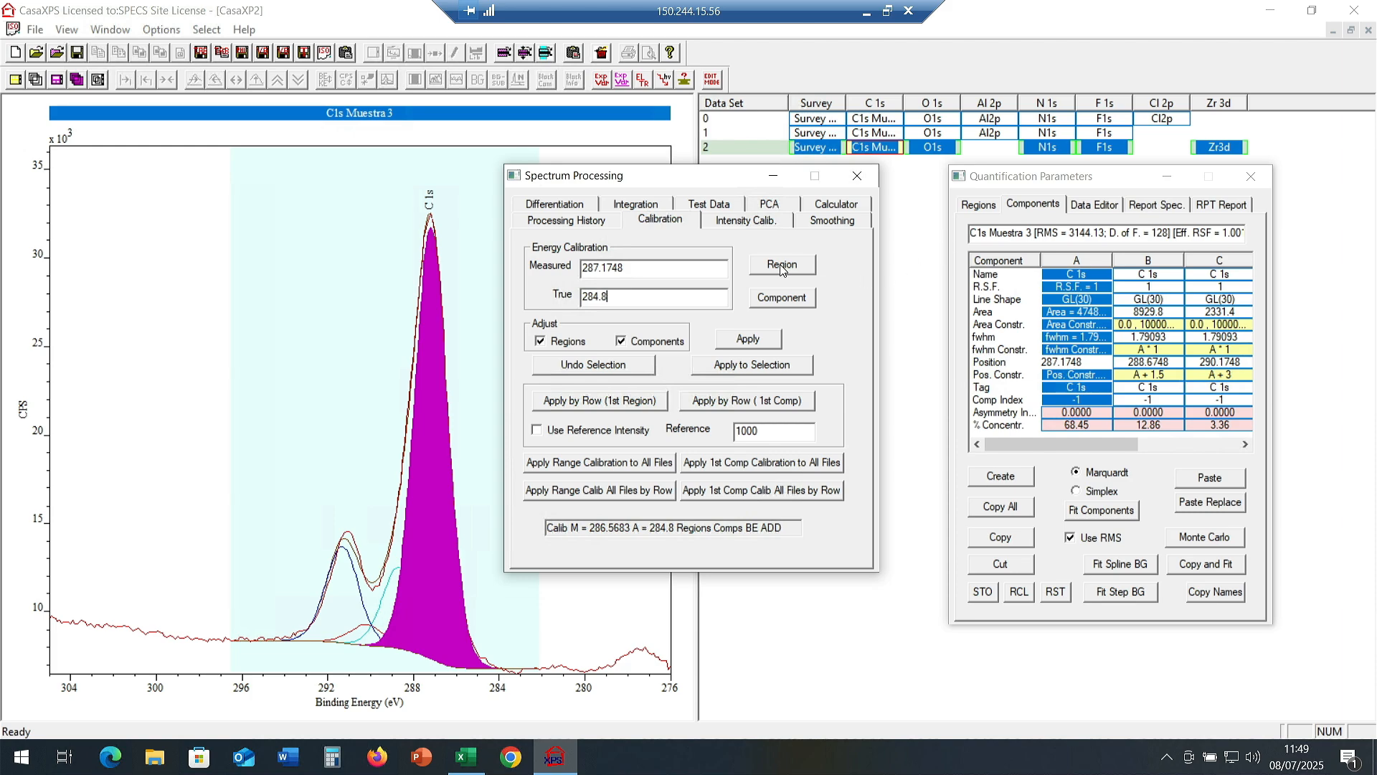
left_click(723, 368)
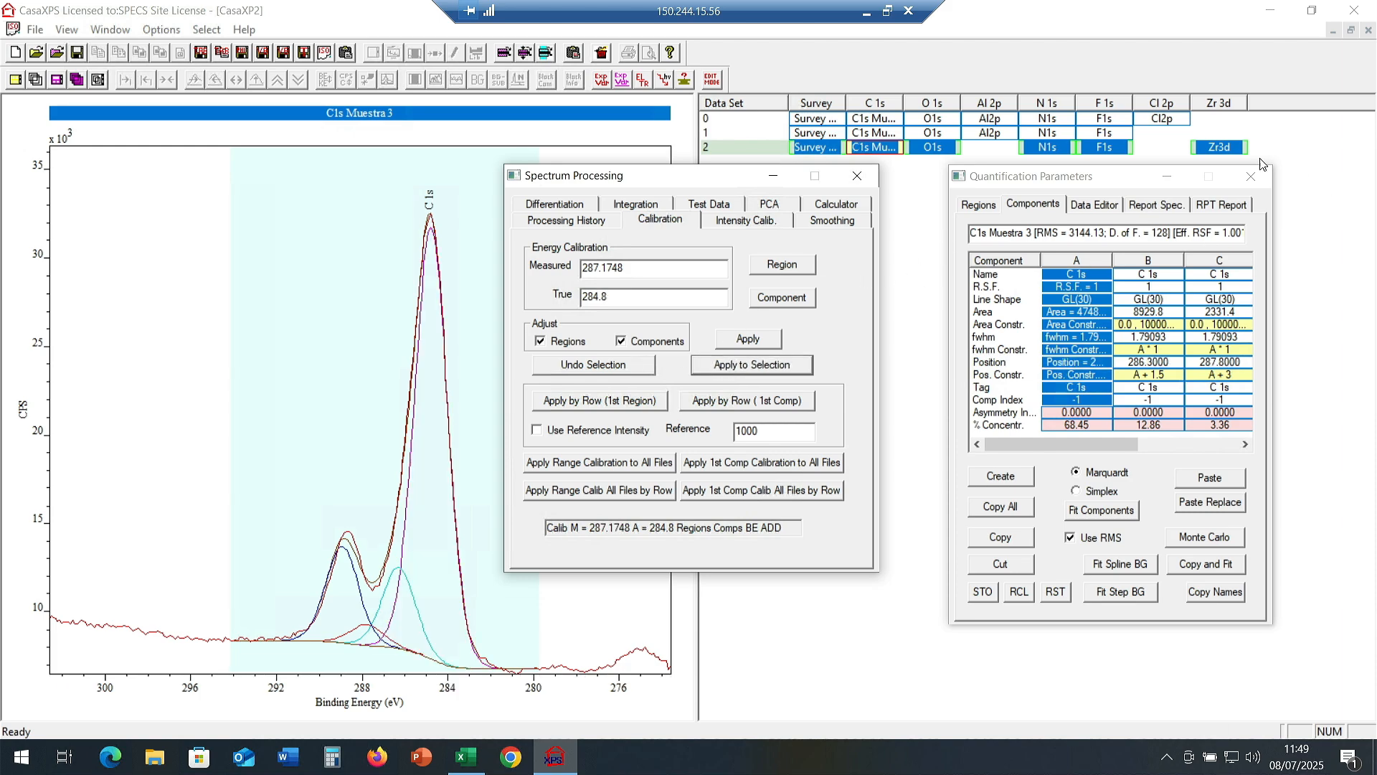
left_click(1251, 176)
left_click(857, 176)
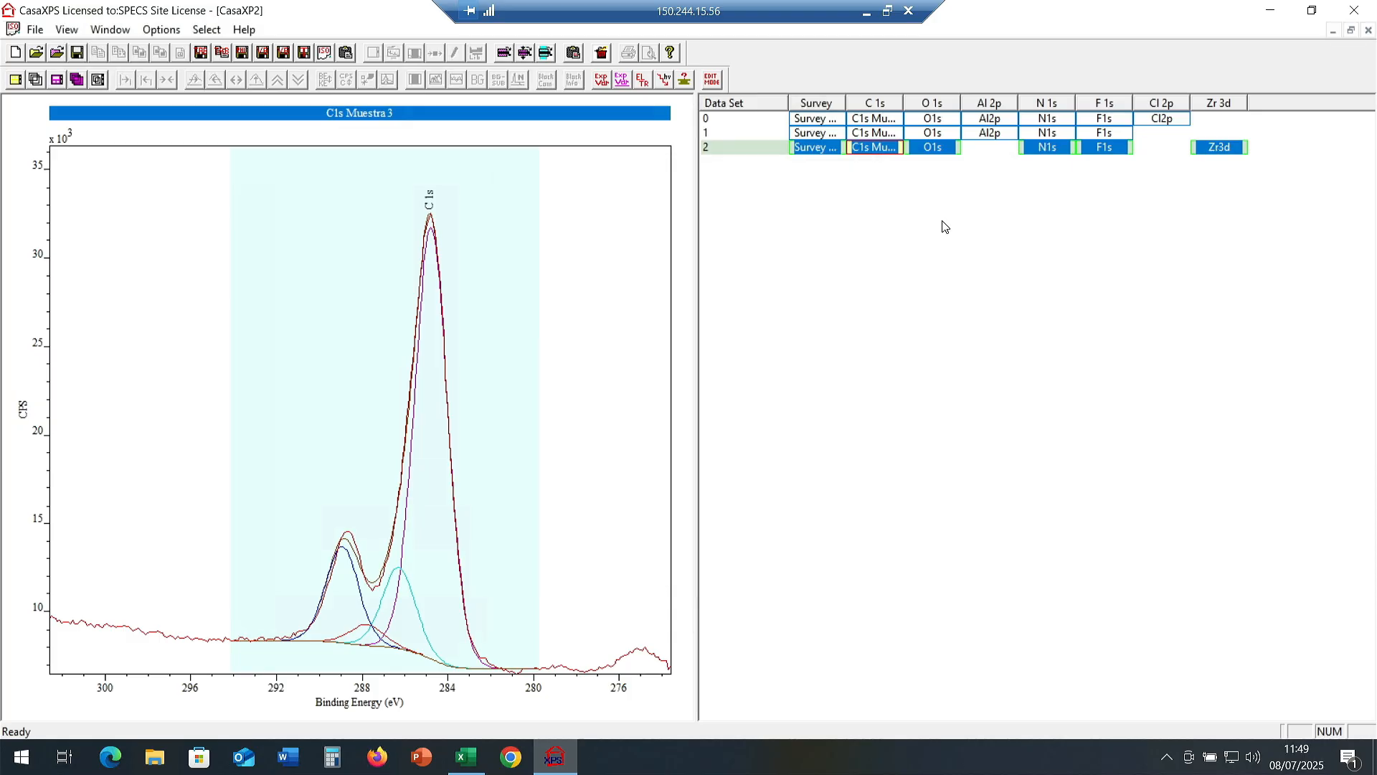
Overlay the calibrated C 1s spectra of all three samples and compare the alignment of their main peaks up close.
left_click(881, 104)
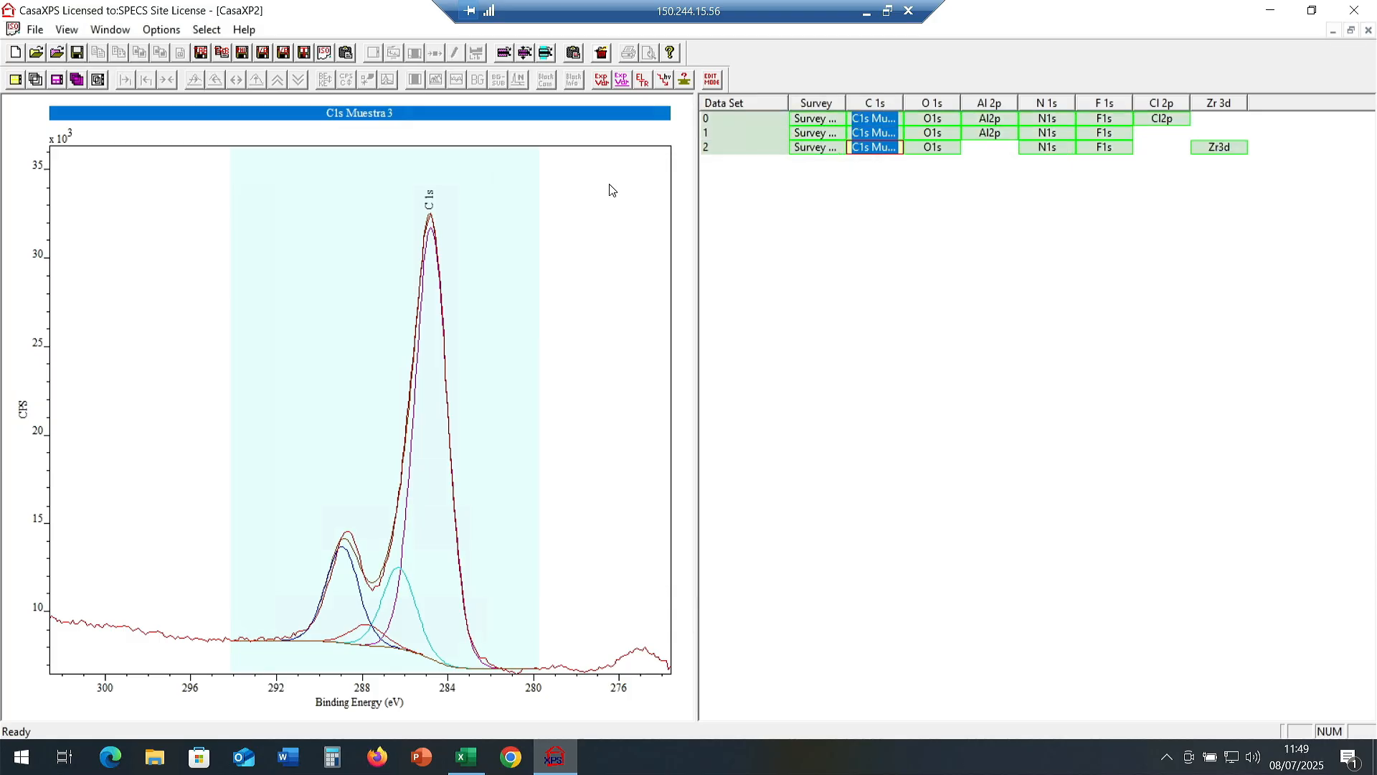
left_click(36, 78)
left_click_drag(342, 165, 531, 519)
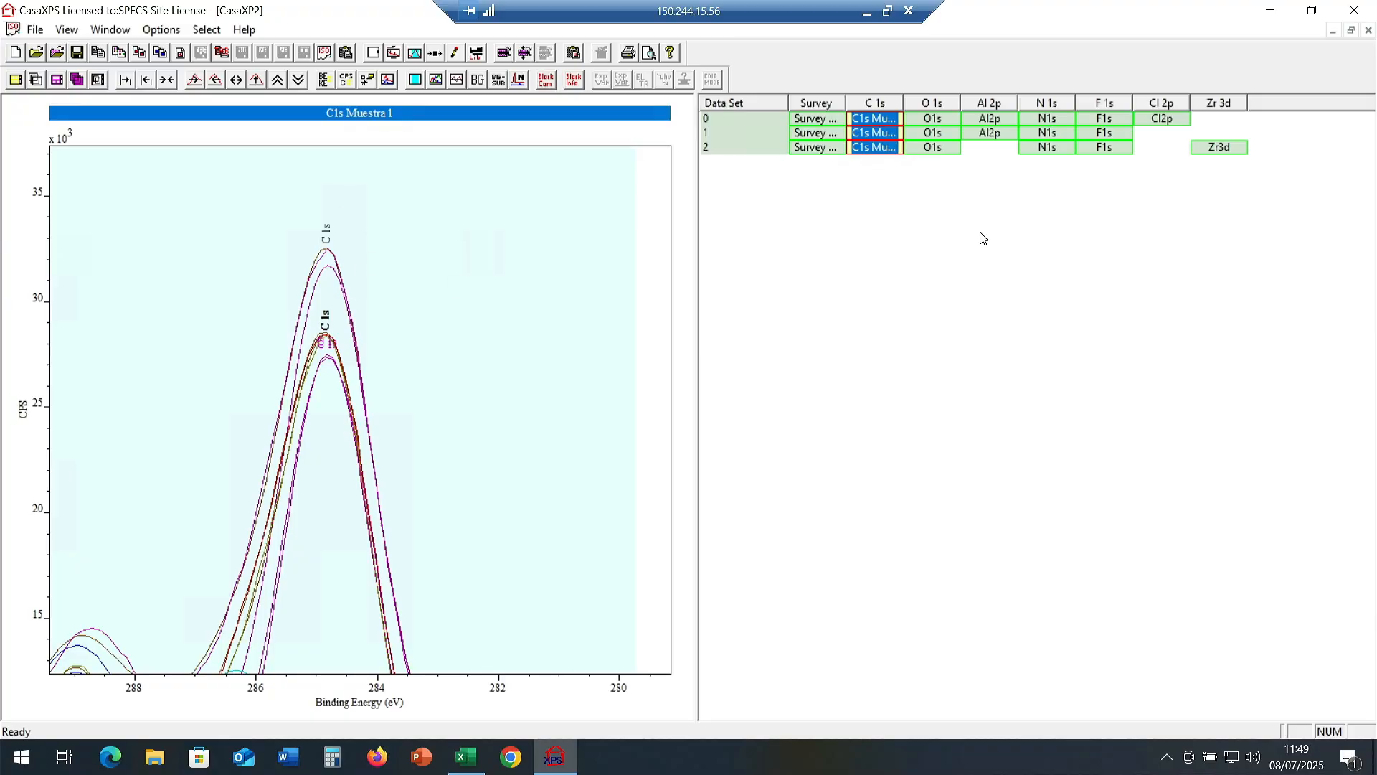
left_click(34, 80)
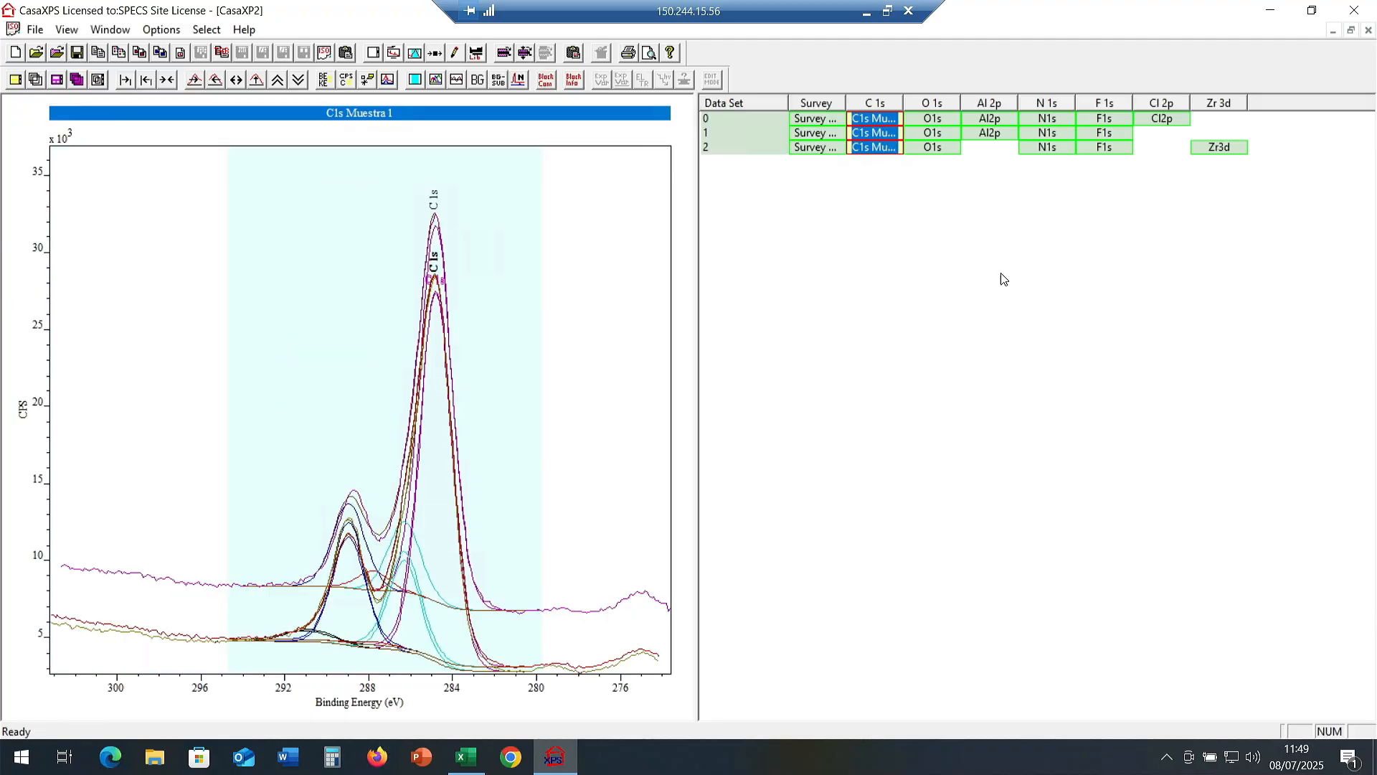
Overlay the samples' O 1s and Al 2p spectra for comparison, and view the third sample's Zr 3d spectrum.
left_click(936, 102)
left_click(37, 80)
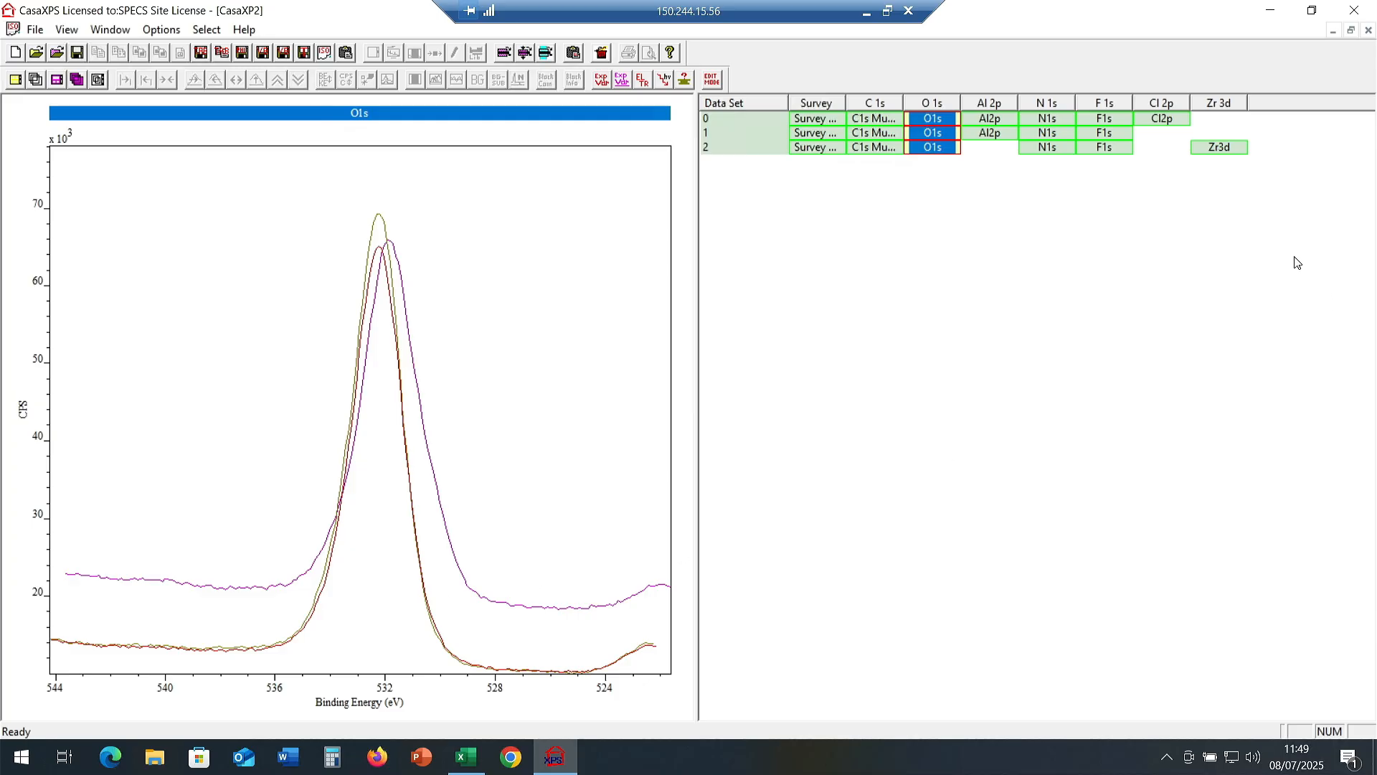
left_click(997, 108)
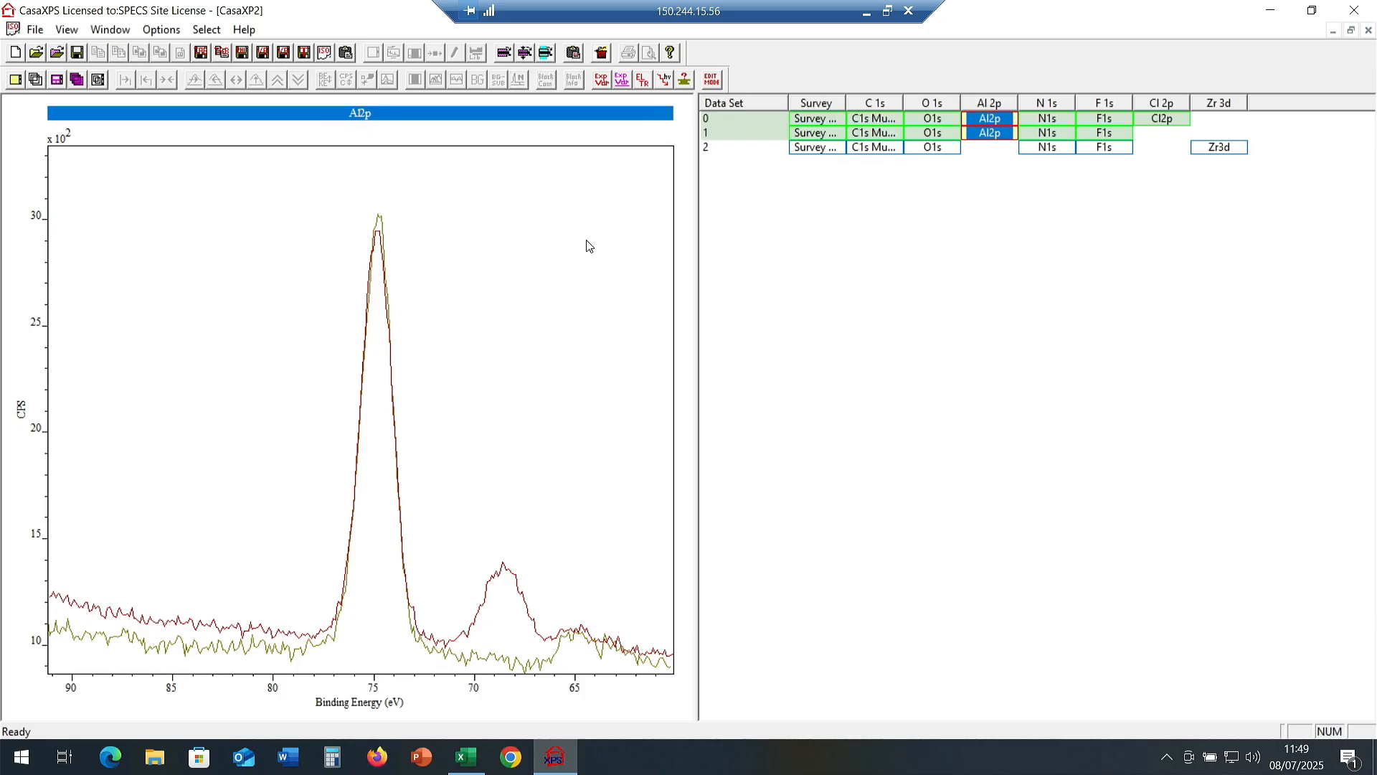
left_click(1222, 148)
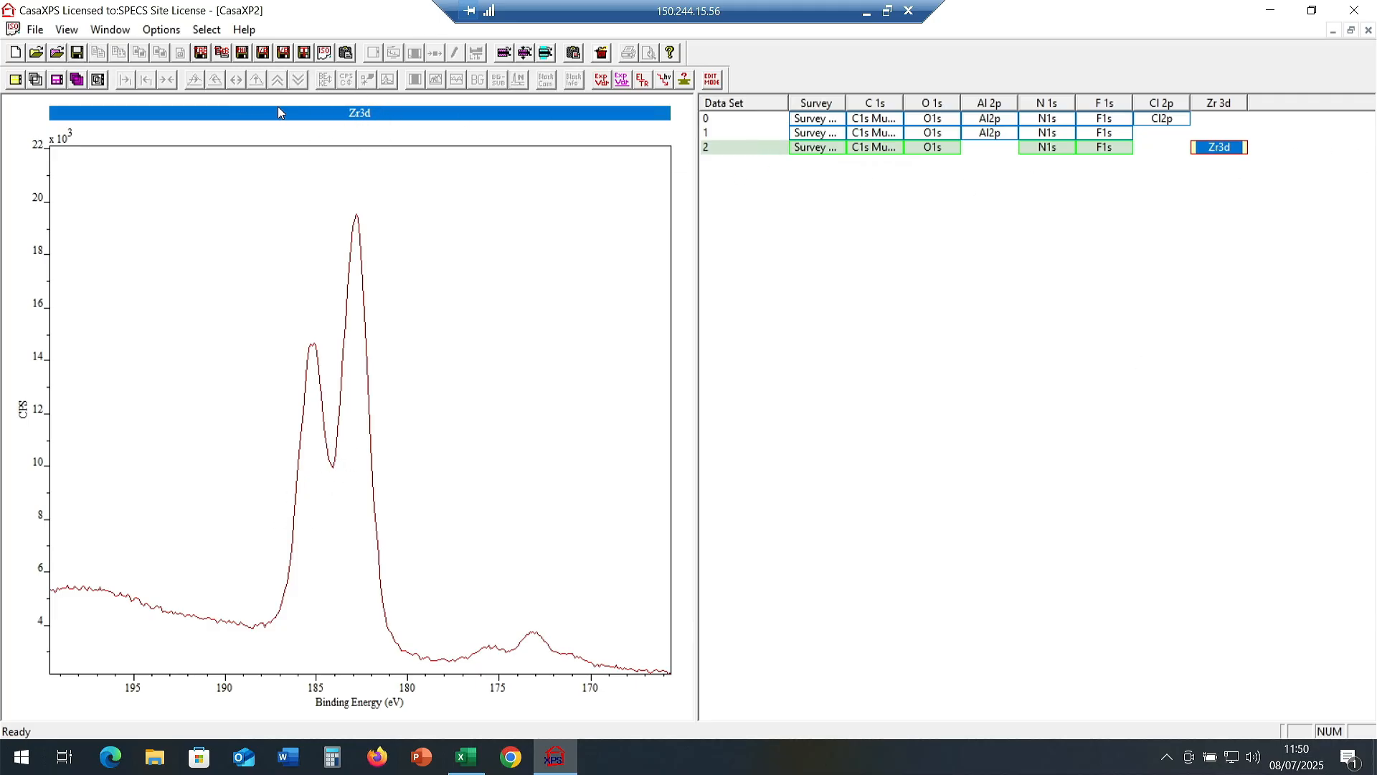
left_click(546, 344)
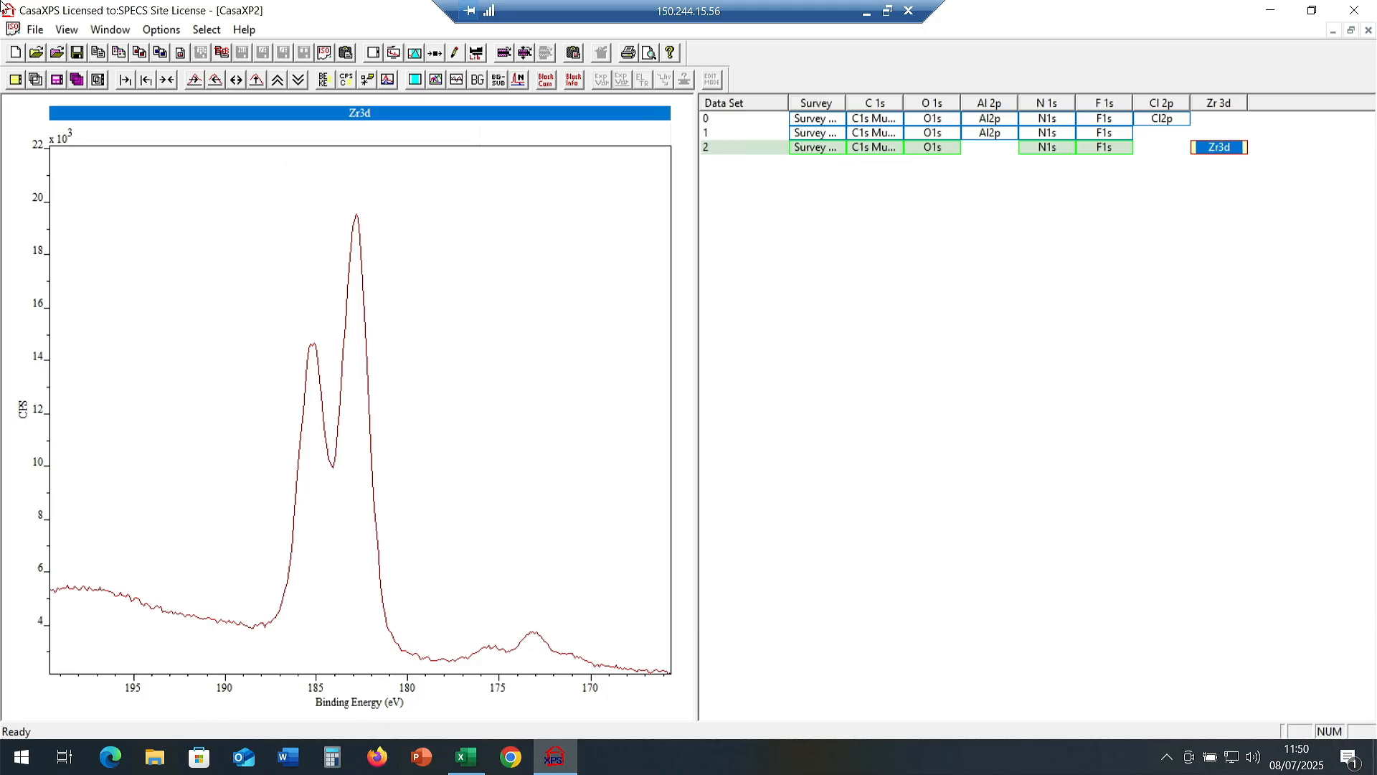
Open the VAMAS file "C y K" and display the fitted C1s+K2p spectrum of muestra 1.
left_click(34, 29)
left_click(101, 69)
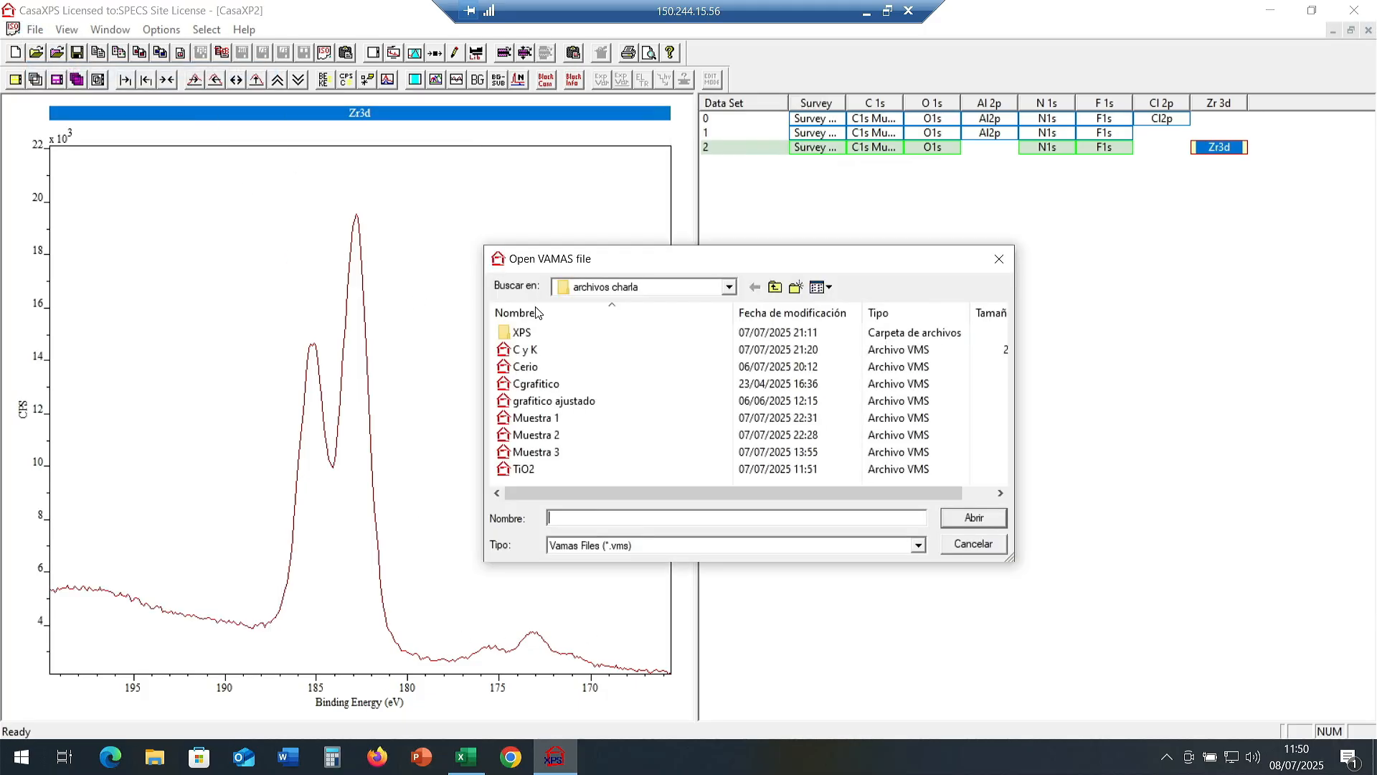
double_click(528, 355)
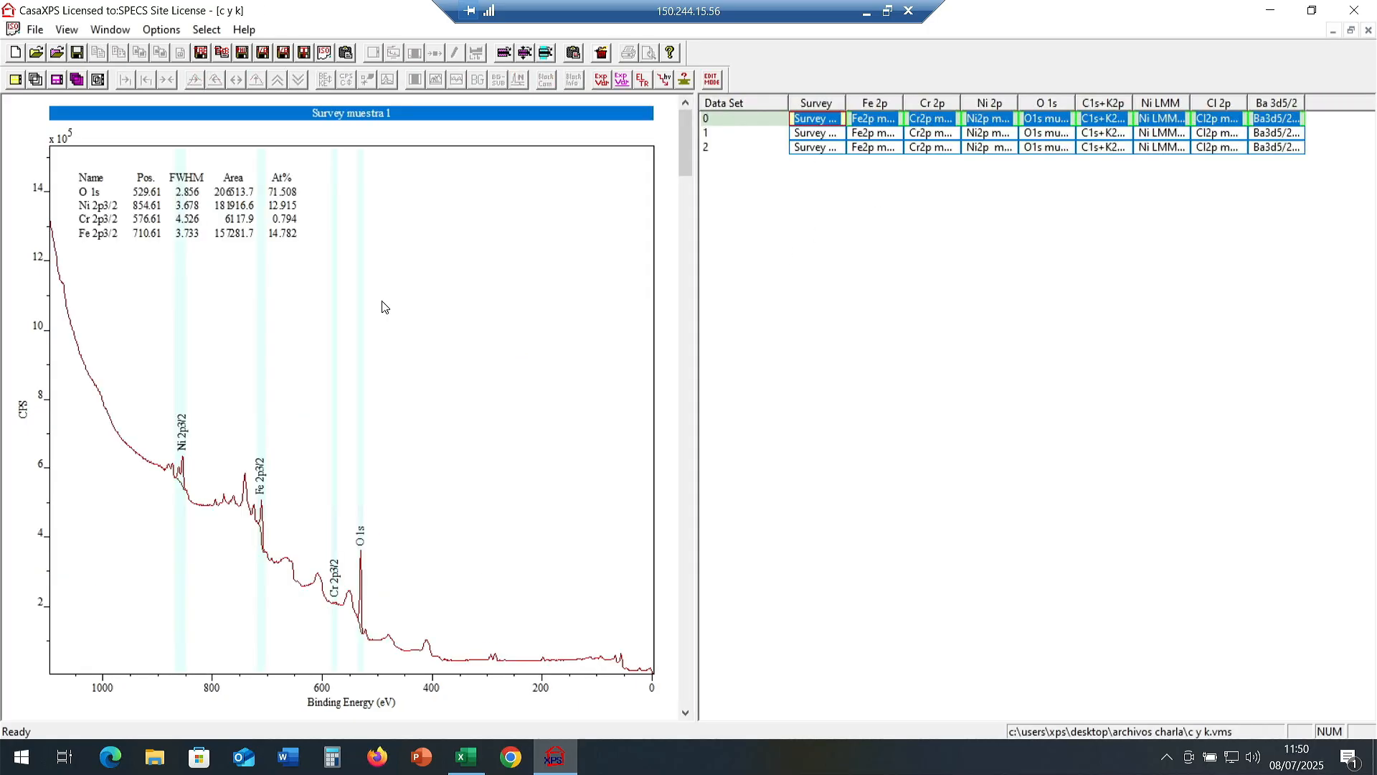
left_click(1101, 121)
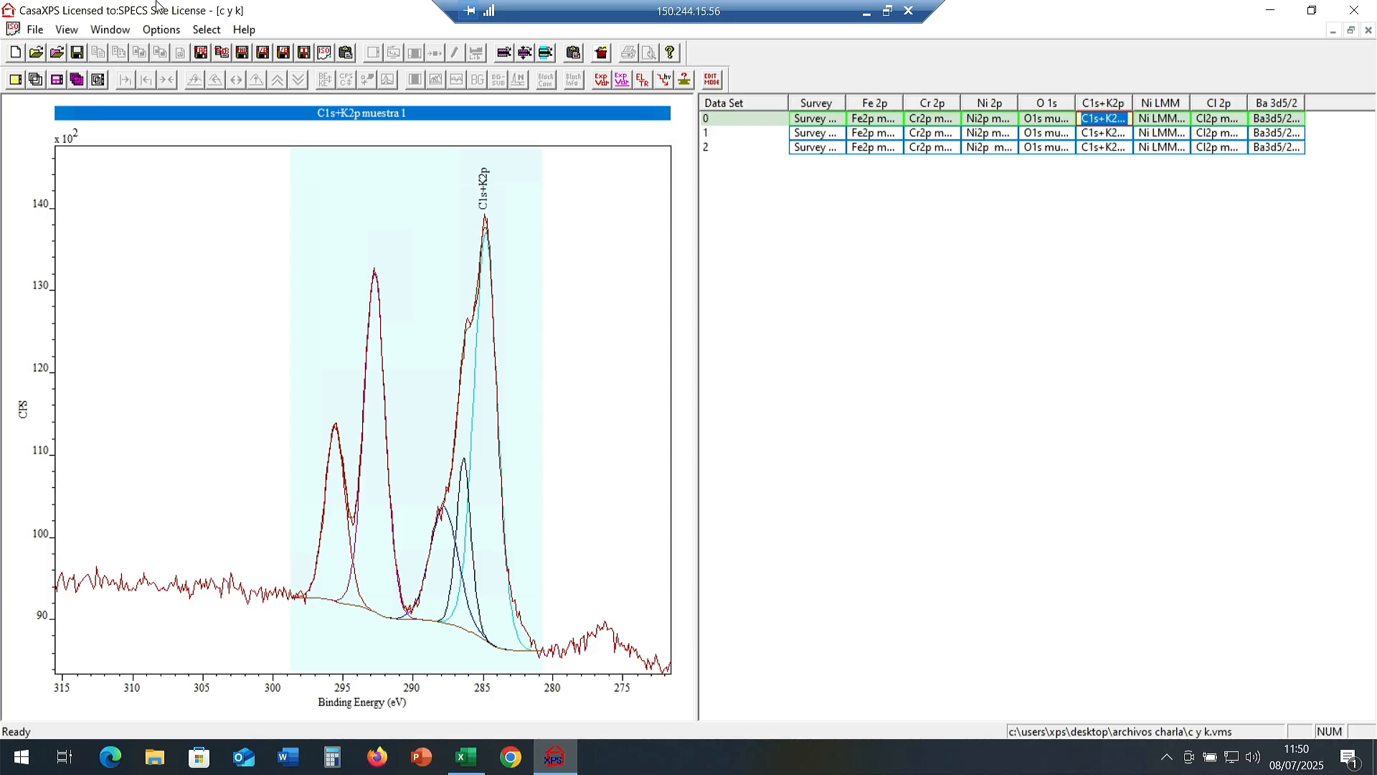
Open the quantification parameters of the C1s+K2p spectrum at its component table and place them clear of the plot.
left_click(156, 28)
left_click(165, 34)
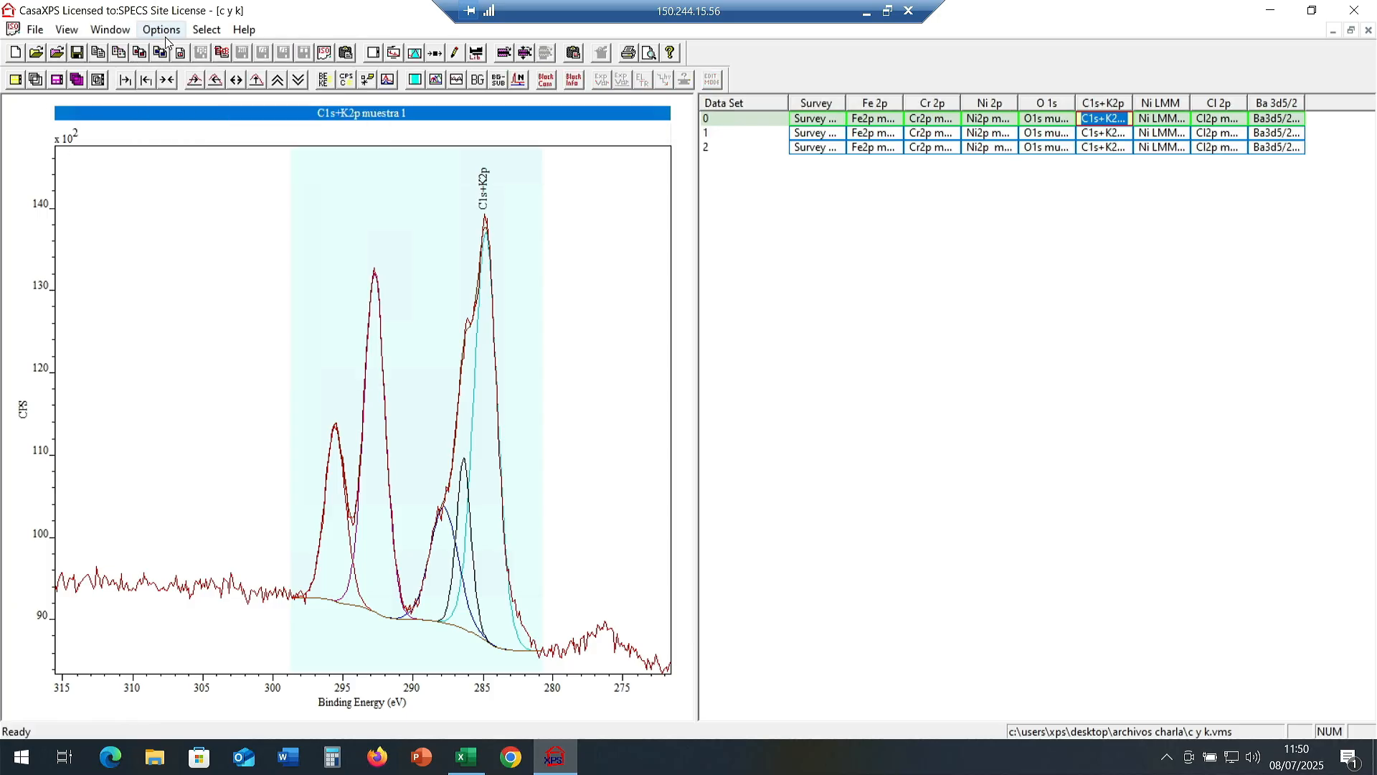
left_click(166, 29)
left_click(186, 93)
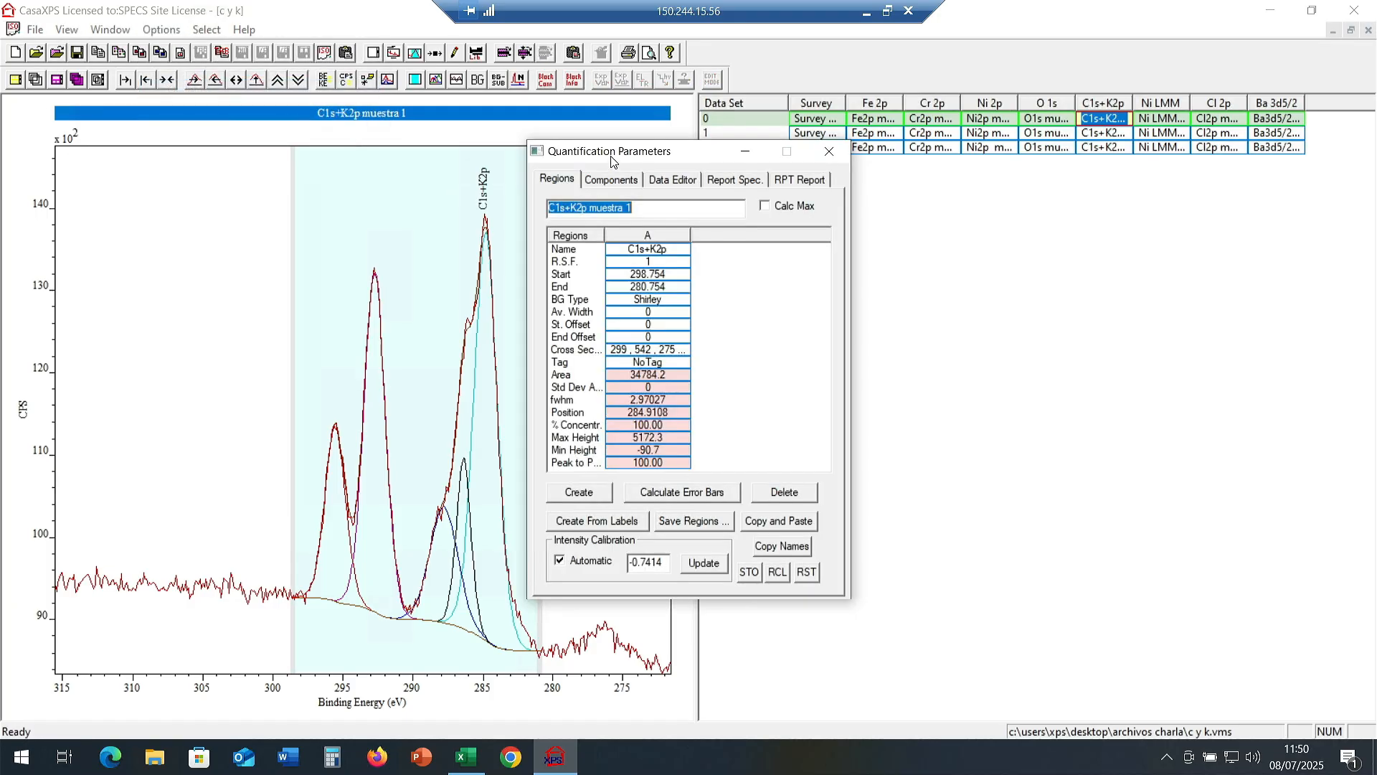
left_click(612, 180)
left_click_drag(618, 152, 920, 145)
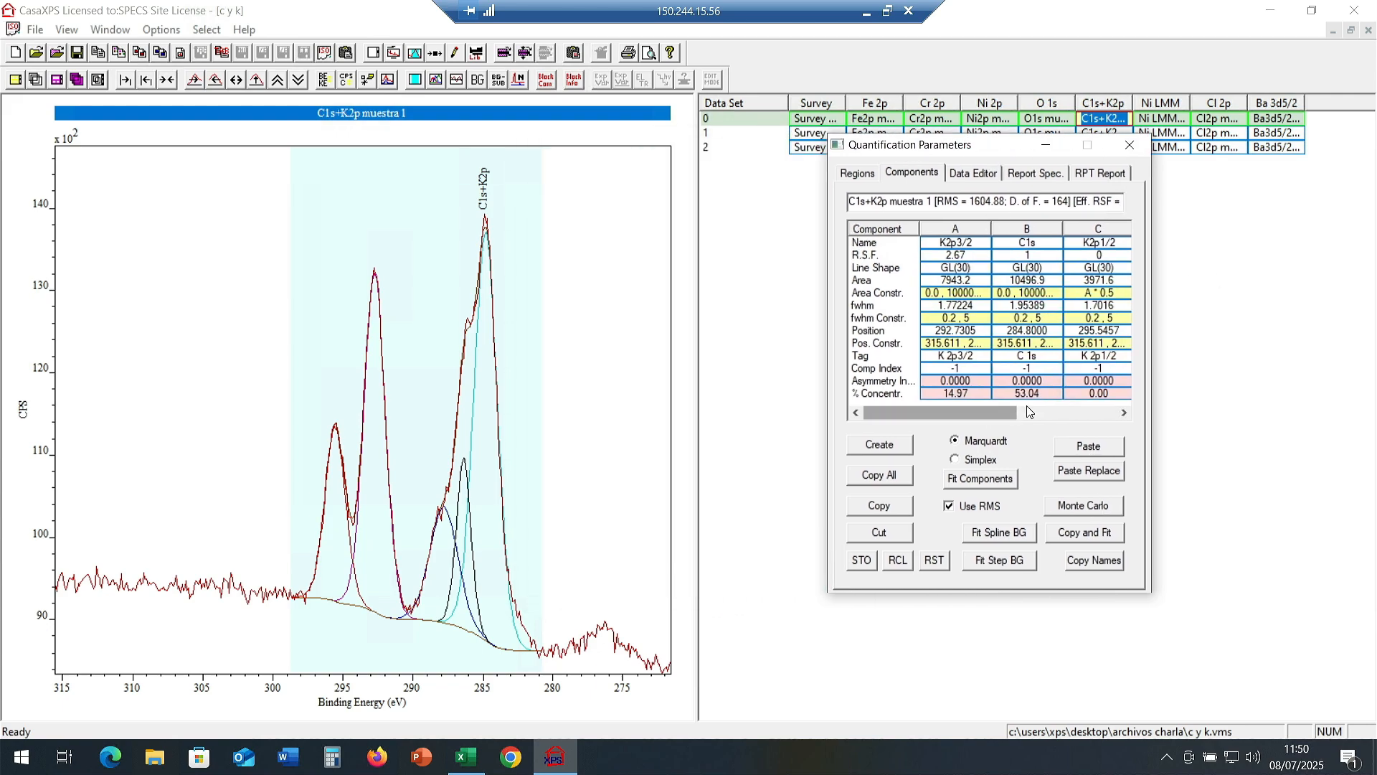
left_click_drag(983, 412, 927, 394)
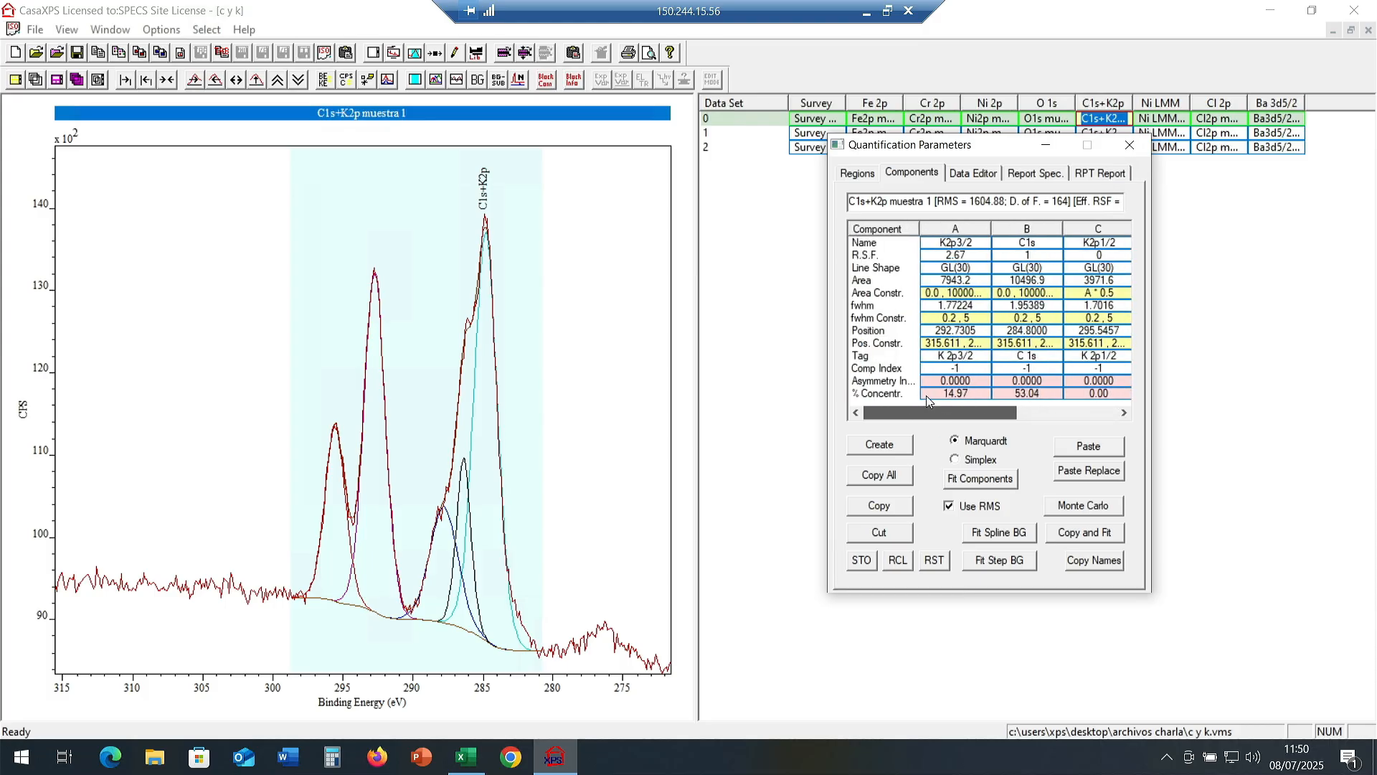
Set the Comp Index of the C1s component B to 1.
left_click(1034, 368)
left_click_drag(1034, 368, 919, 345)
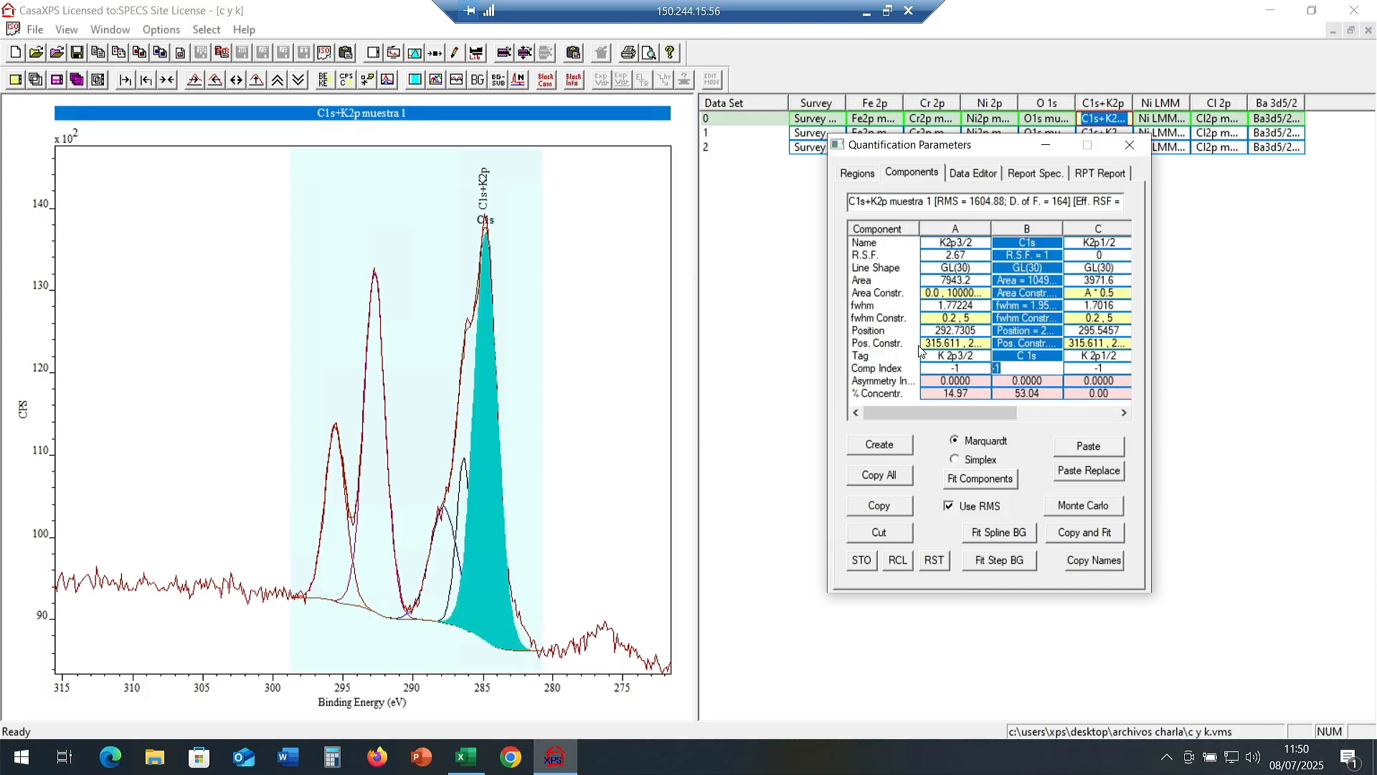
type("1")
key("Return")
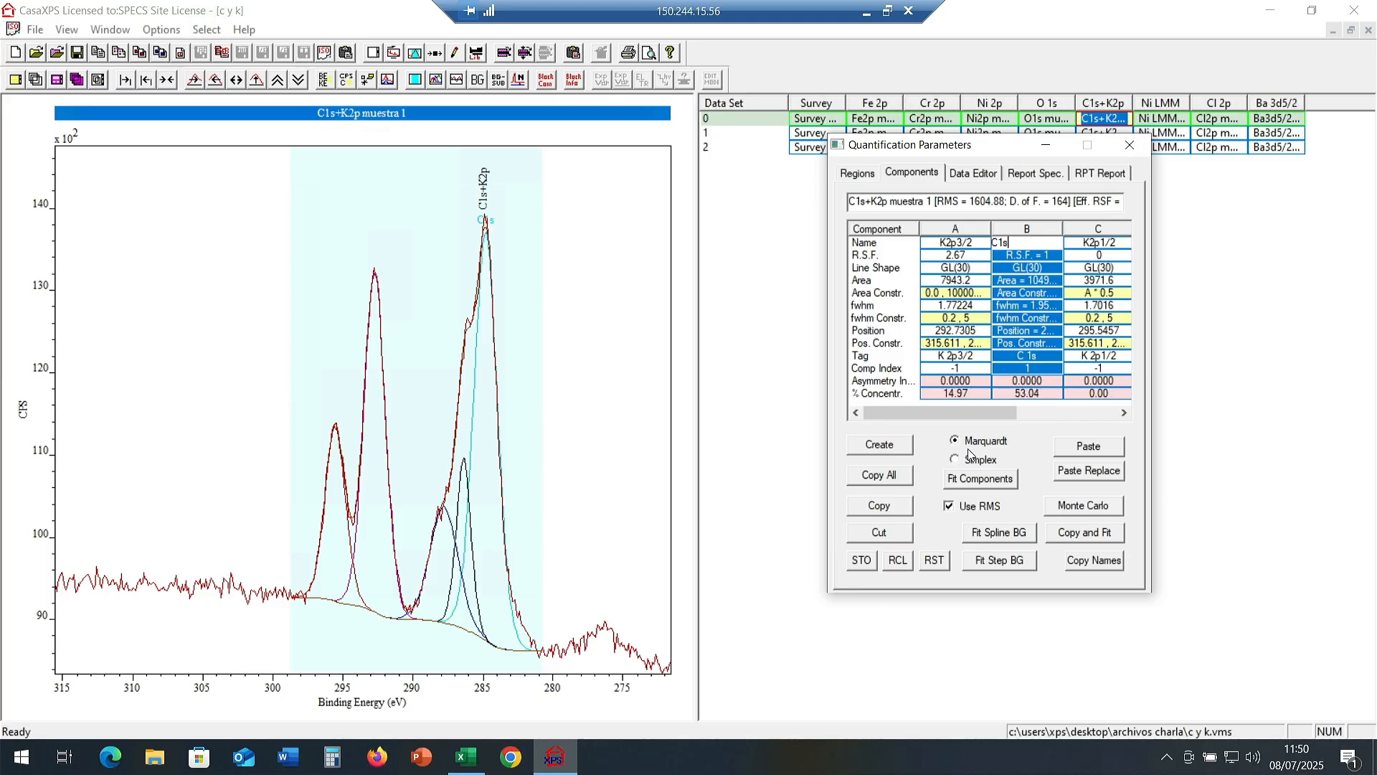
Set the Comp Index of the remaining C1s components D and E to 1 as well.
left_click_drag(951, 414, 1051, 415)
left_click(1071, 367)
type("1")
key("Return")
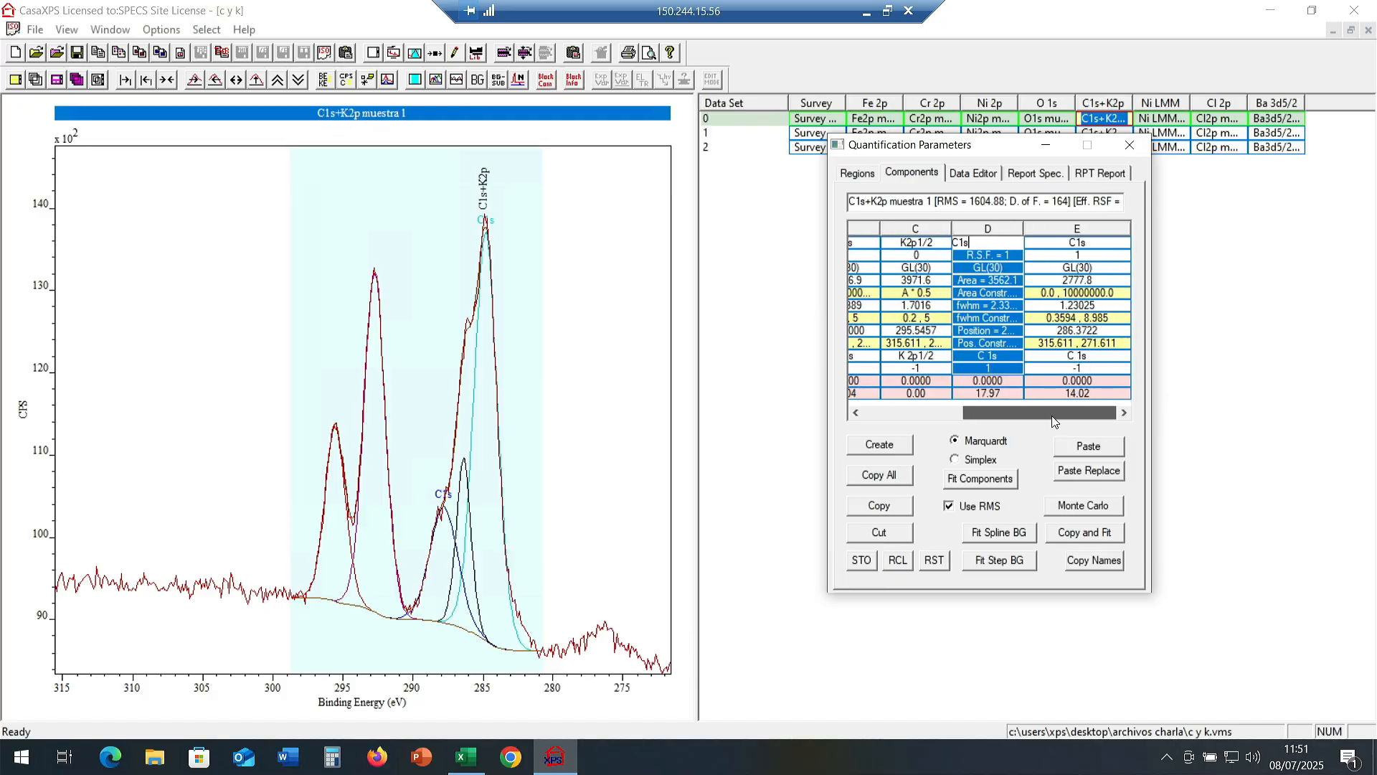
left_click(1089, 368)
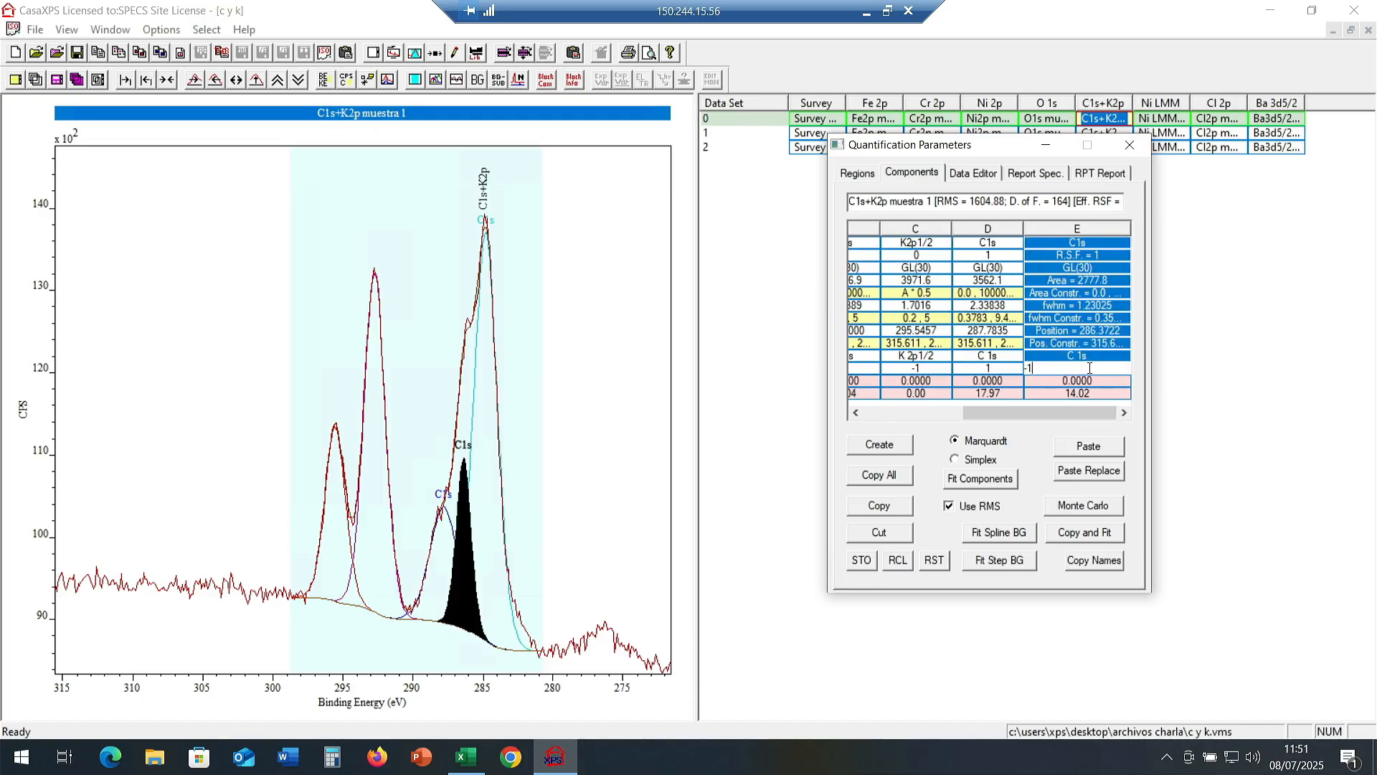
left_click_drag(1089, 369, 990, 348)
type("1")
key("Return")
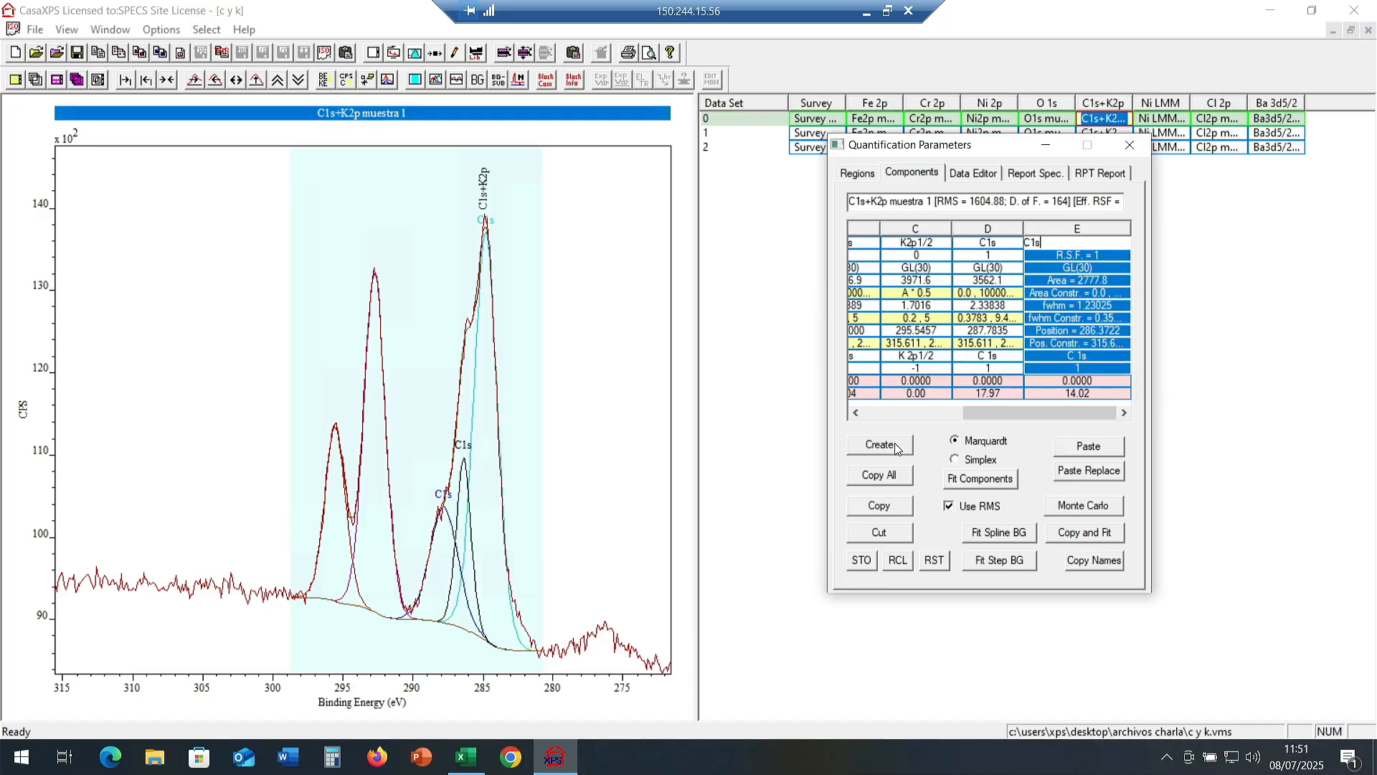
Constrain the fwhm of C1s components D and E to component B with B * 1.
left_click_drag(1052, 413, 967, 415)
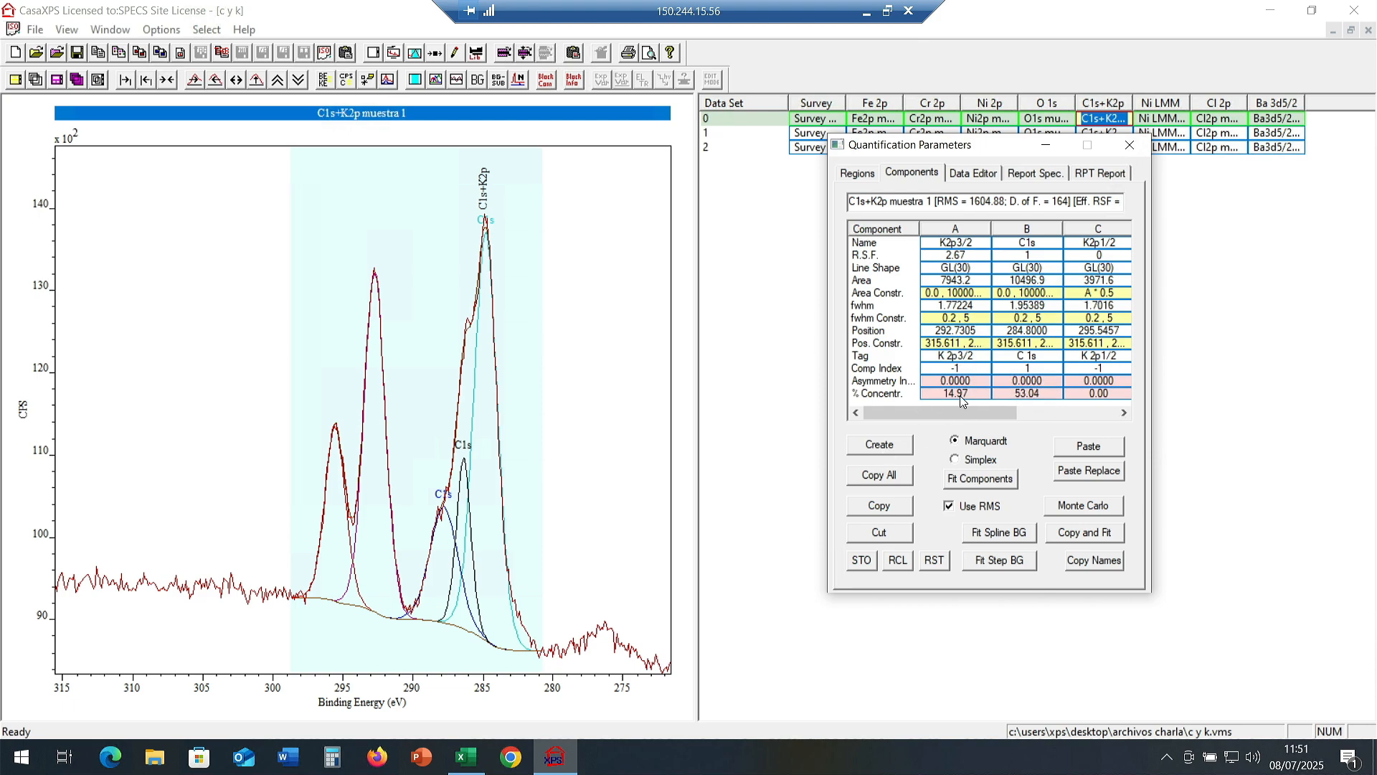
left_click(1040, 230)
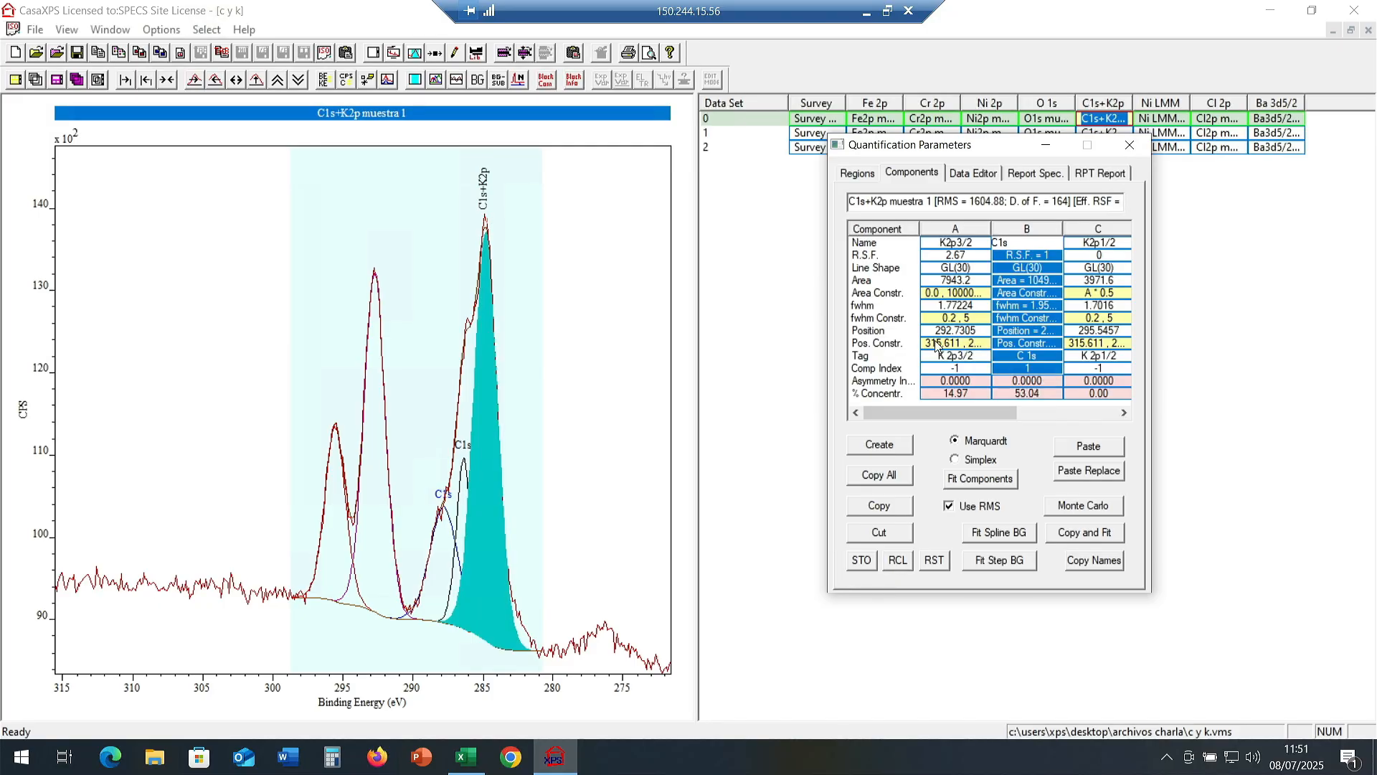
left_click(1013, 320)
left_click_drag(1030, 318, 942, 304)
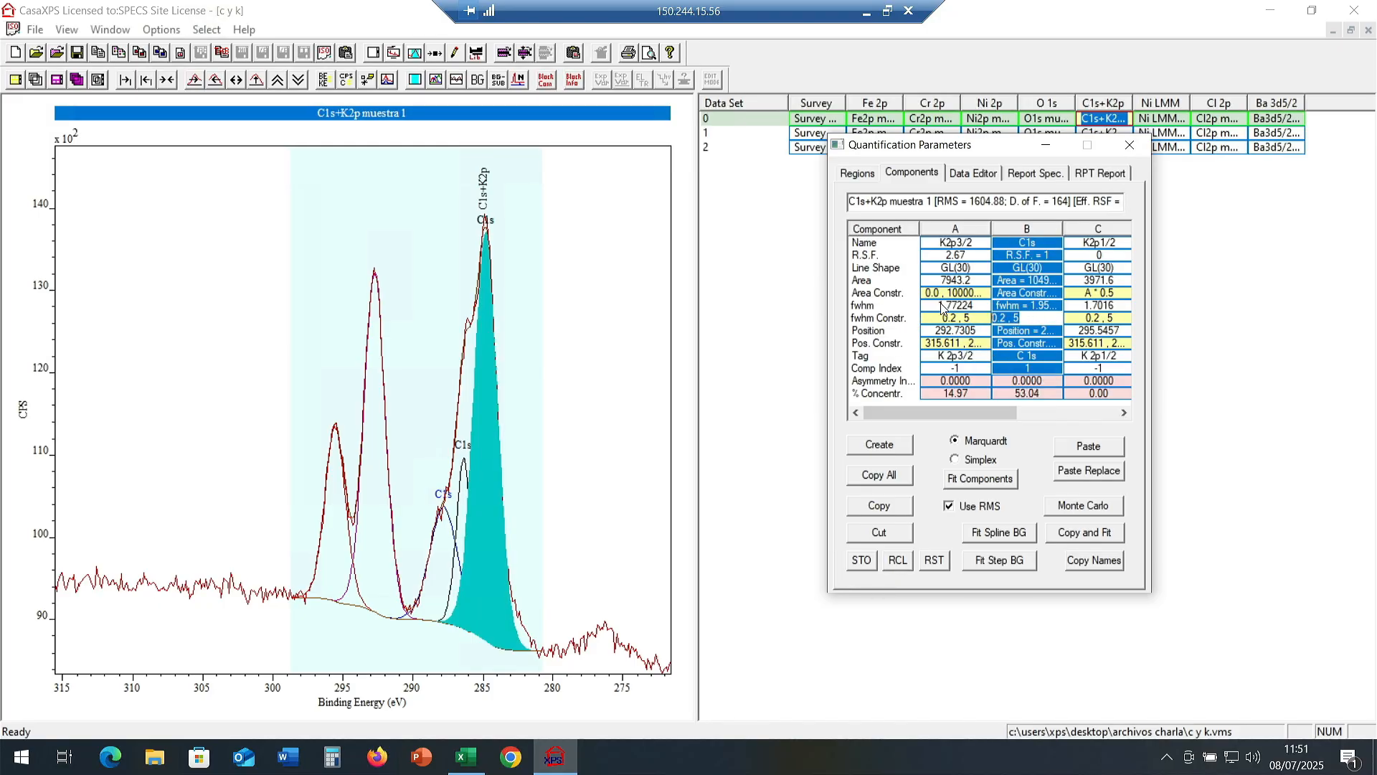
key("BackSpace")
key("Return")
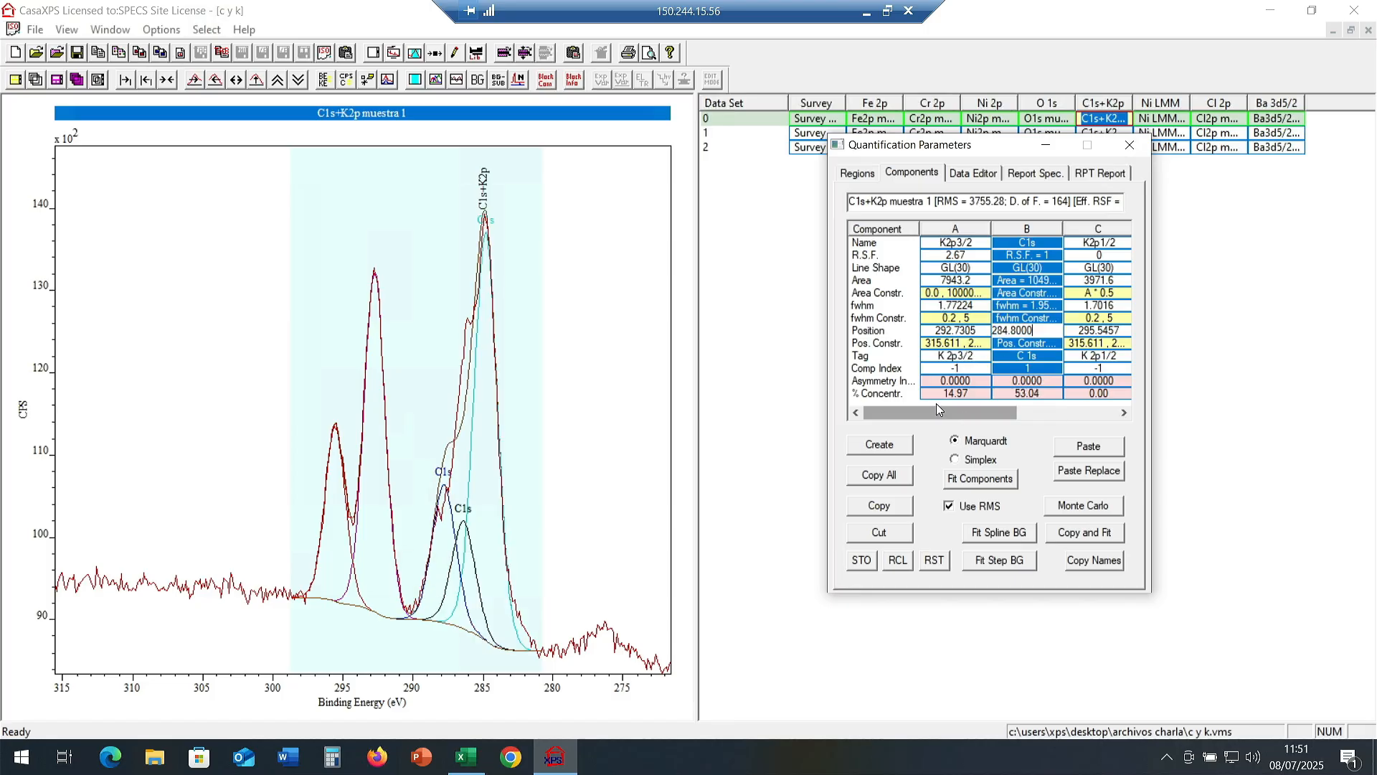
left_click_drag(935, 415, 1041, 426)
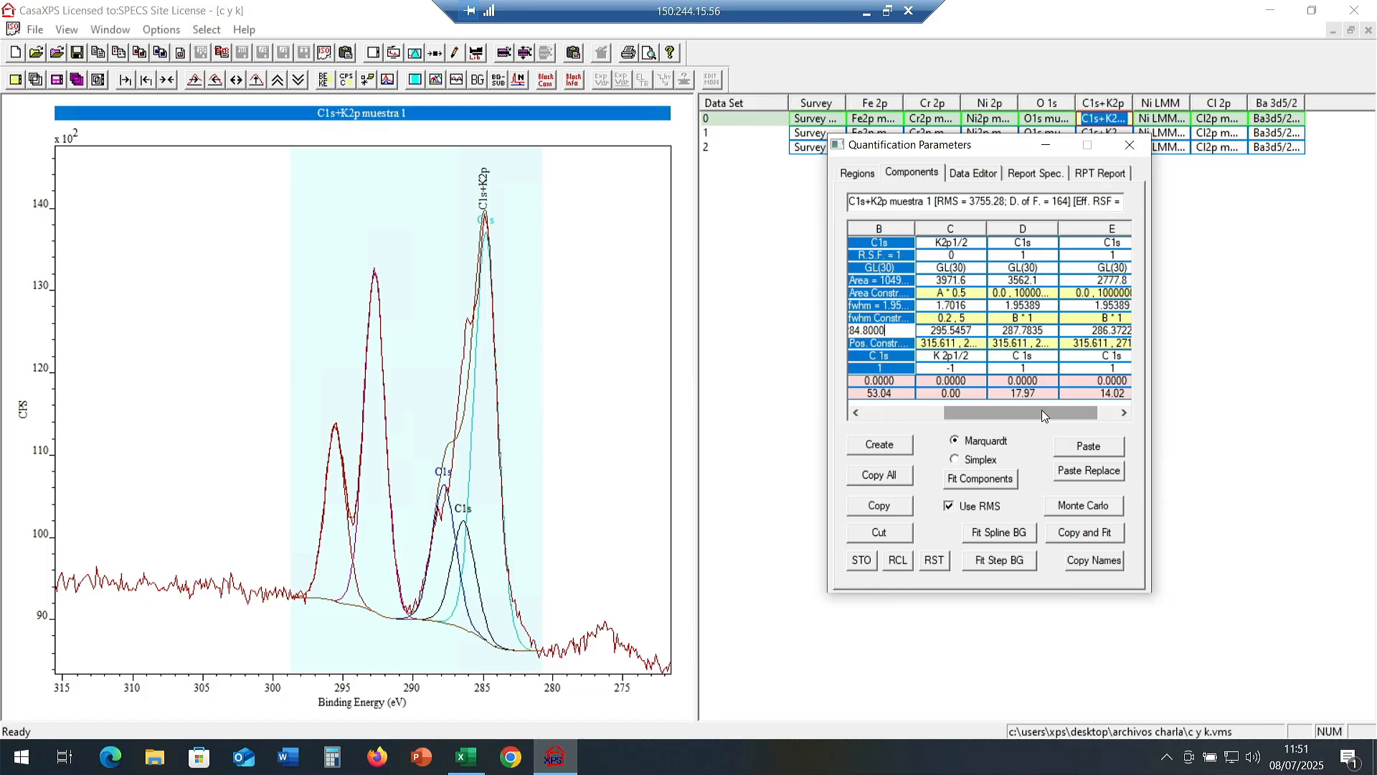
left_click_drag(1041, 410, 957, 404)
In the tile display's colour settings, enable Colour Components using Comp Index and apply it to the C1s+K2p plot.
left_click(571, 257)
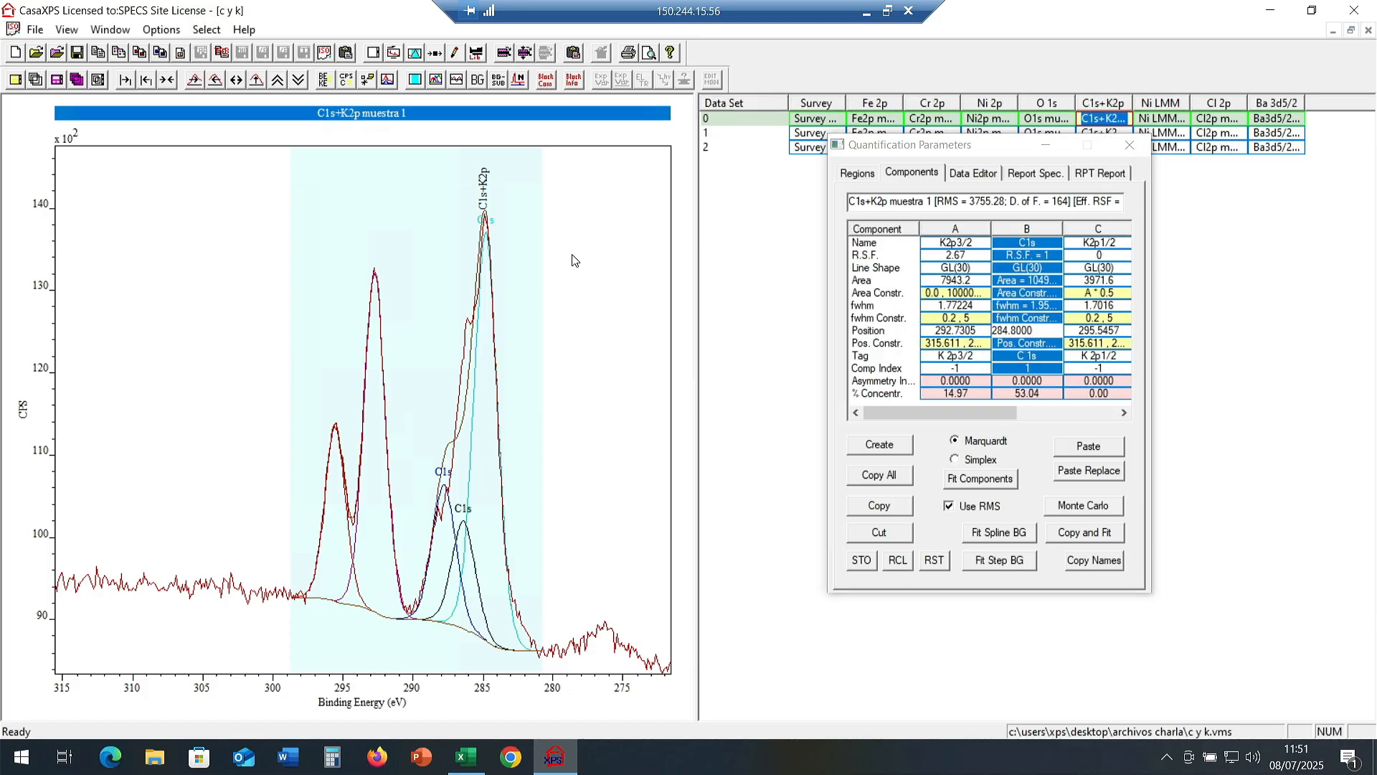
left_click(155, 32)
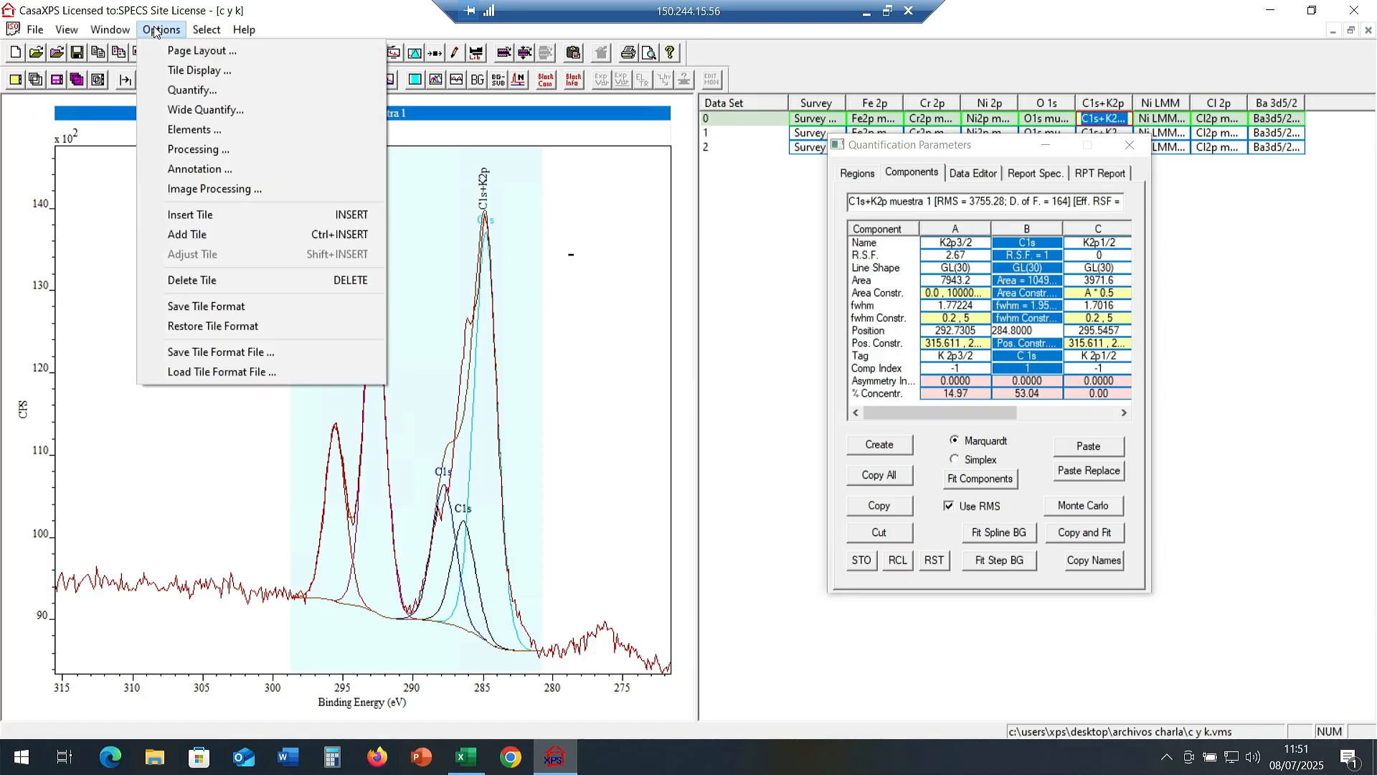
left_click(187, 71)
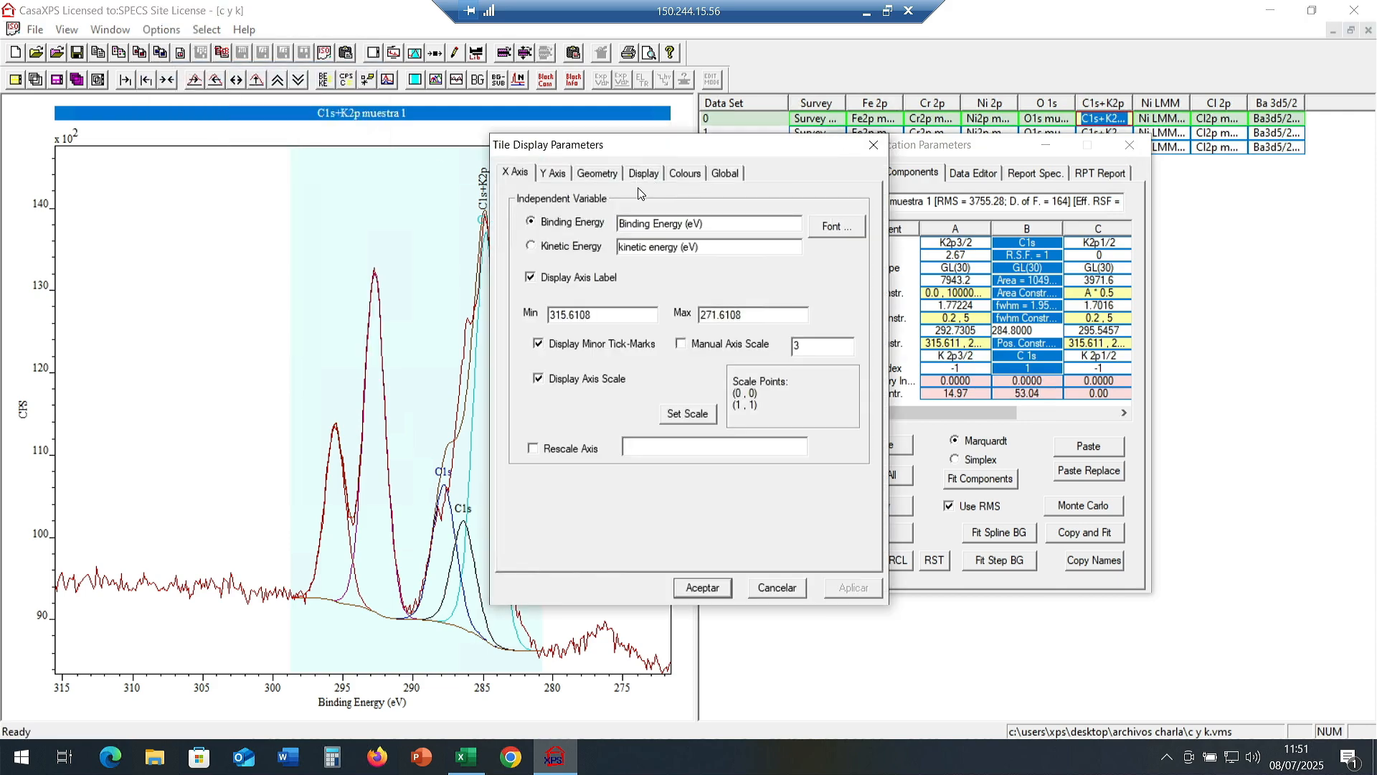
left_click(680, 173)
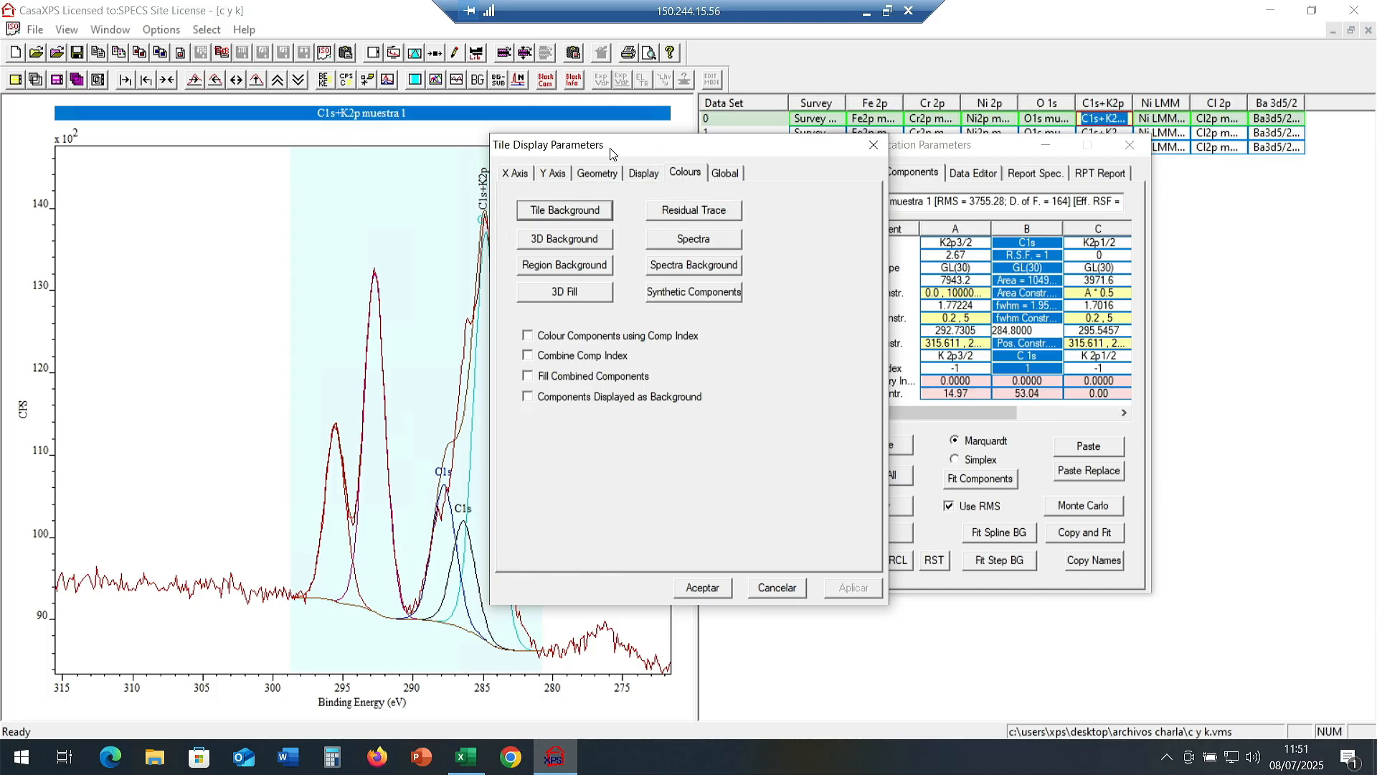
left_click_drag(609, 148, 865, 139)
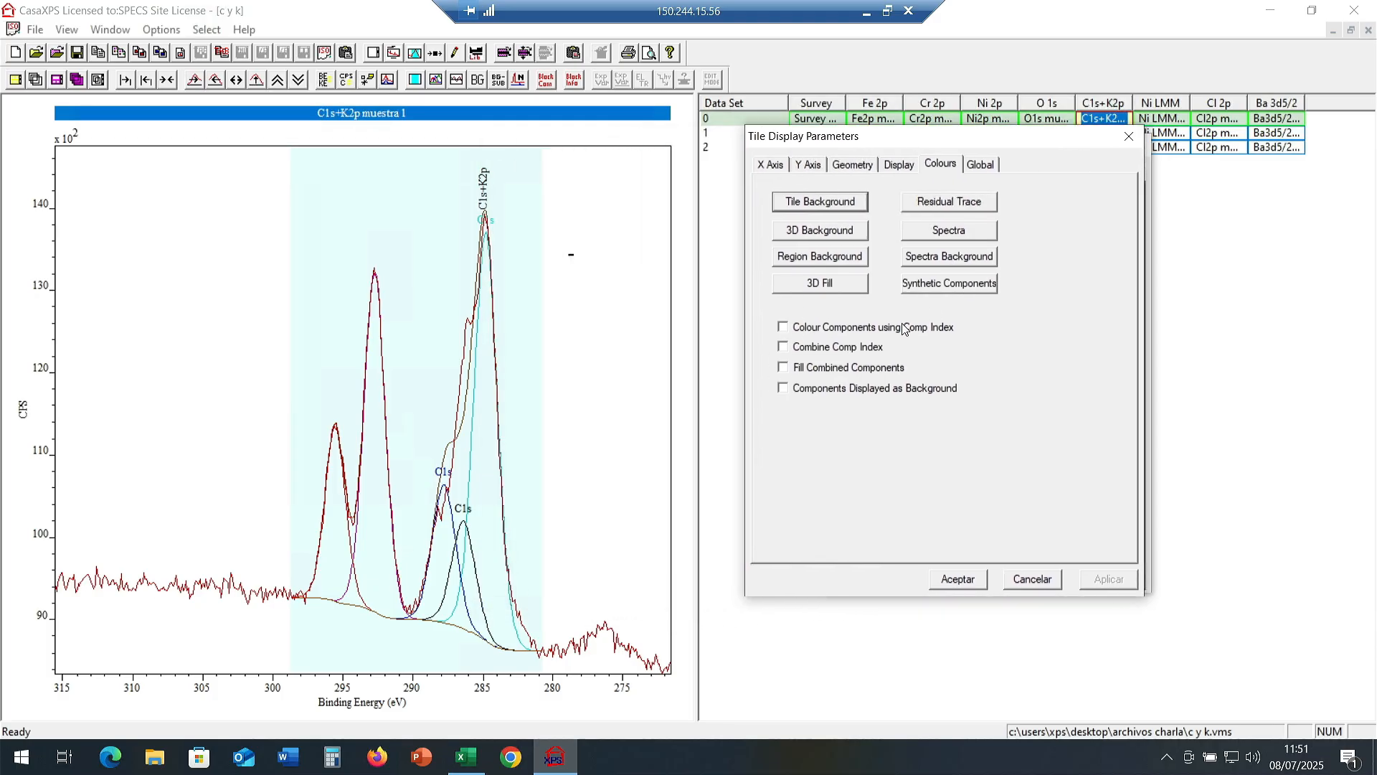
left_click(783, 327)
left_click(1109, 579)
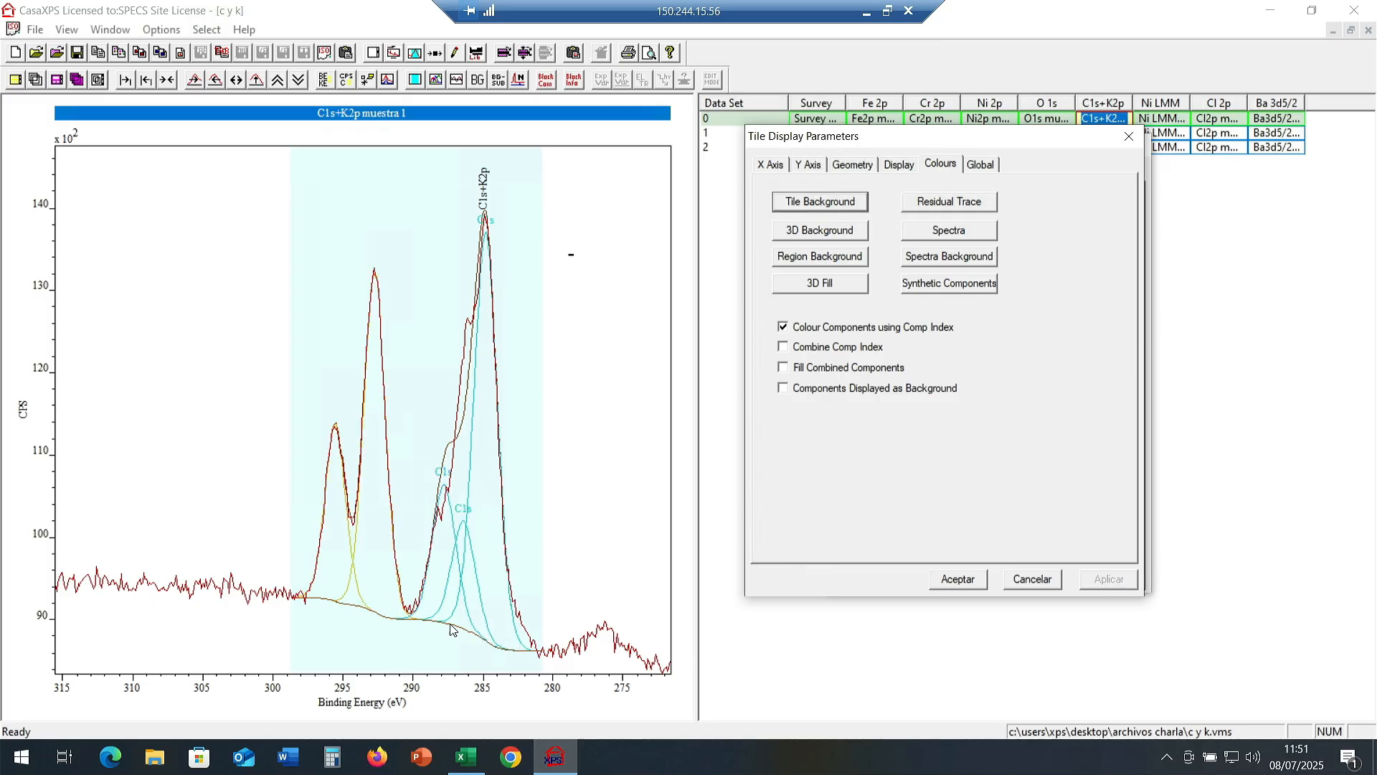
Enable and apply Combine Comp Index and Fill Combined Components, and close both parameter windows.
left_click(785, 347)
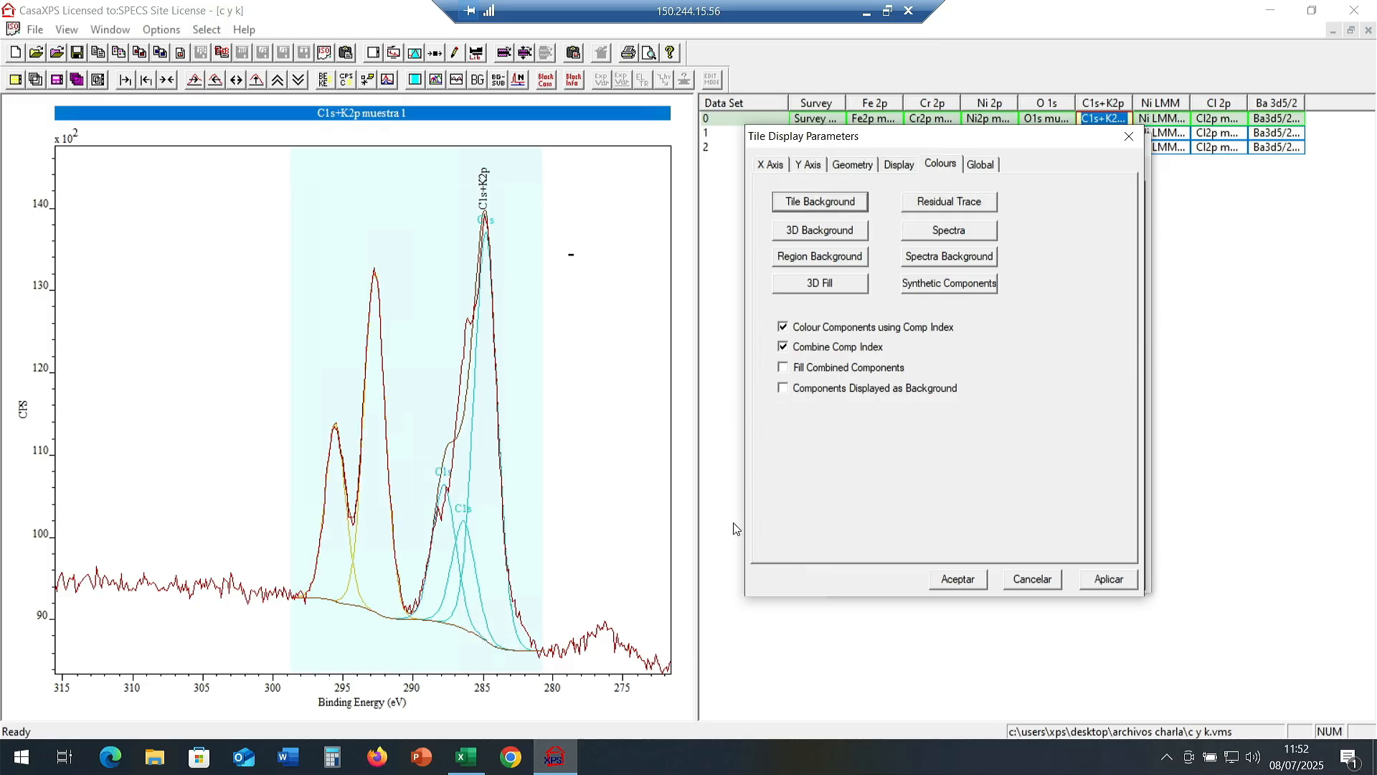
left_click(1121, 581)
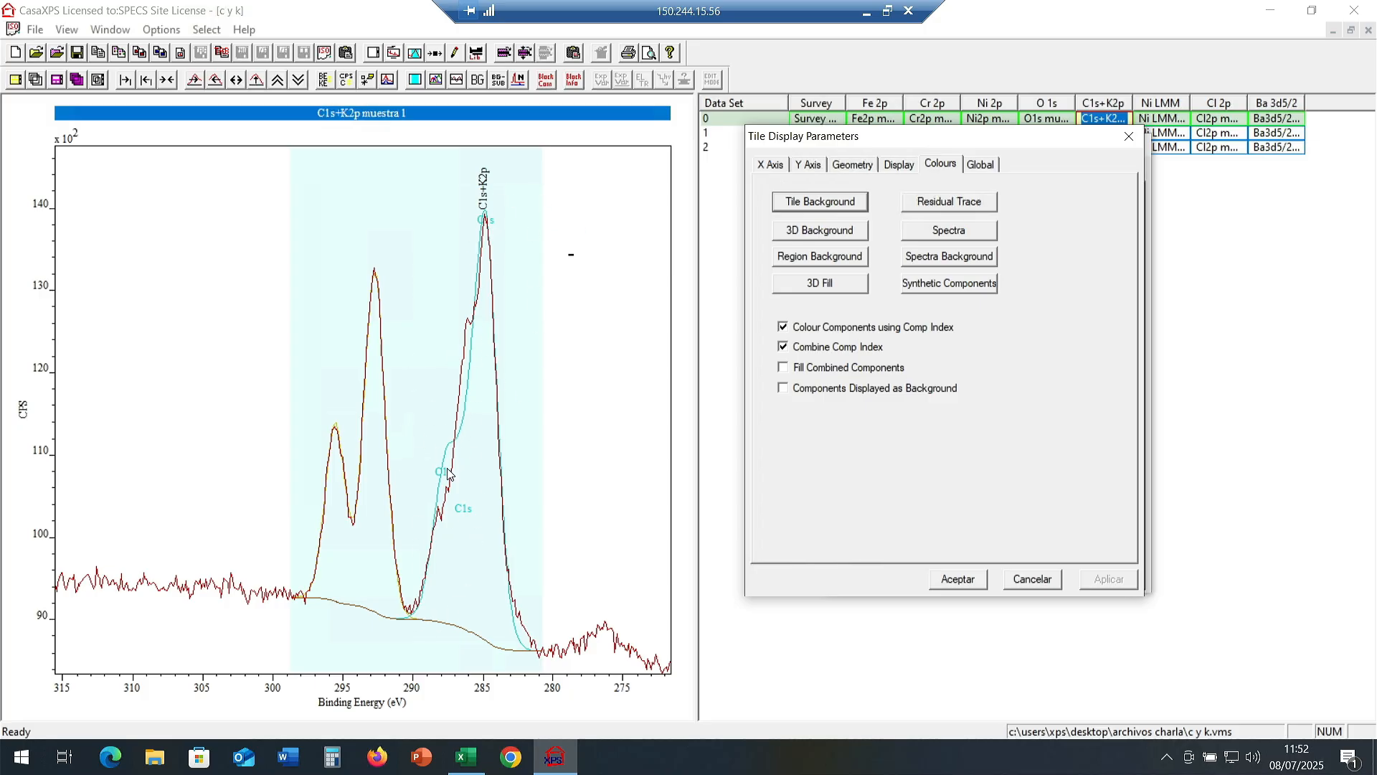
left_click(784, 368)
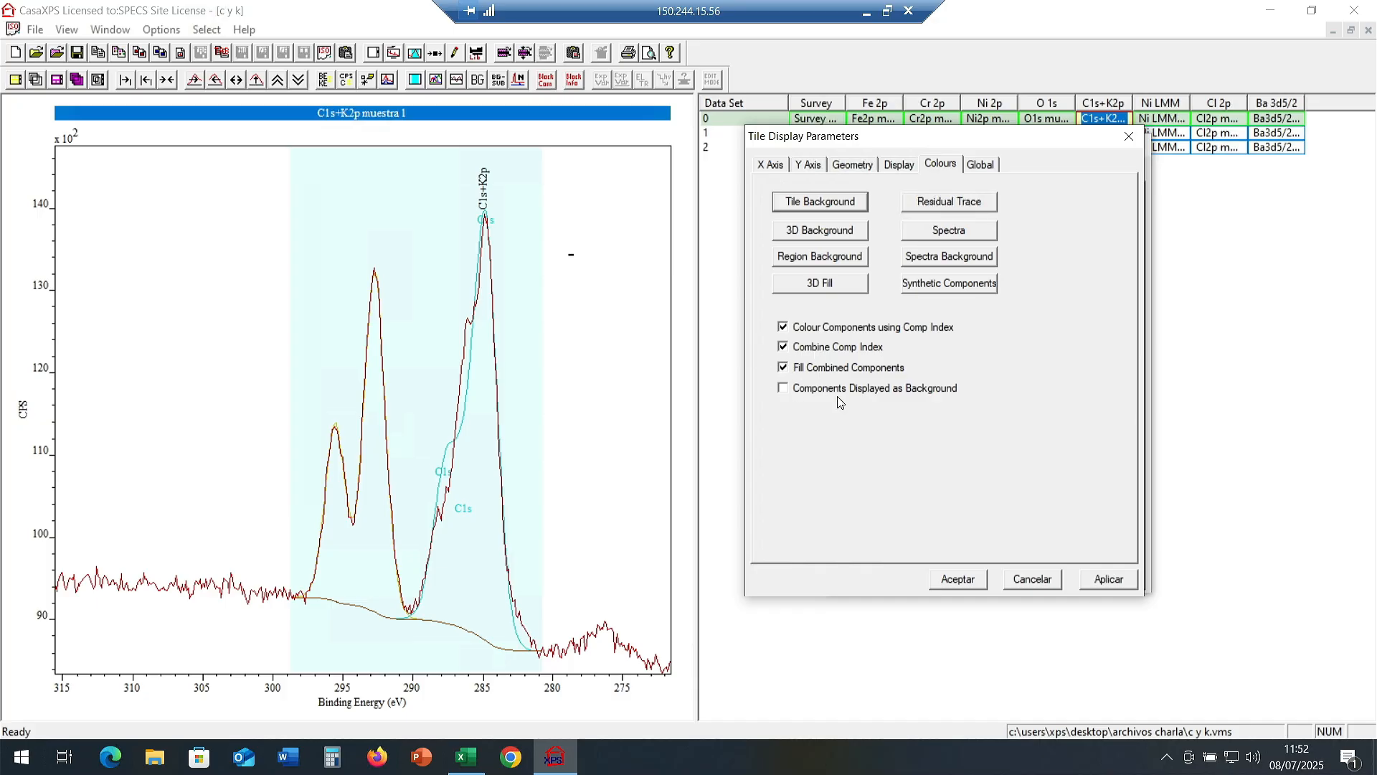
left_click(1116, 578)
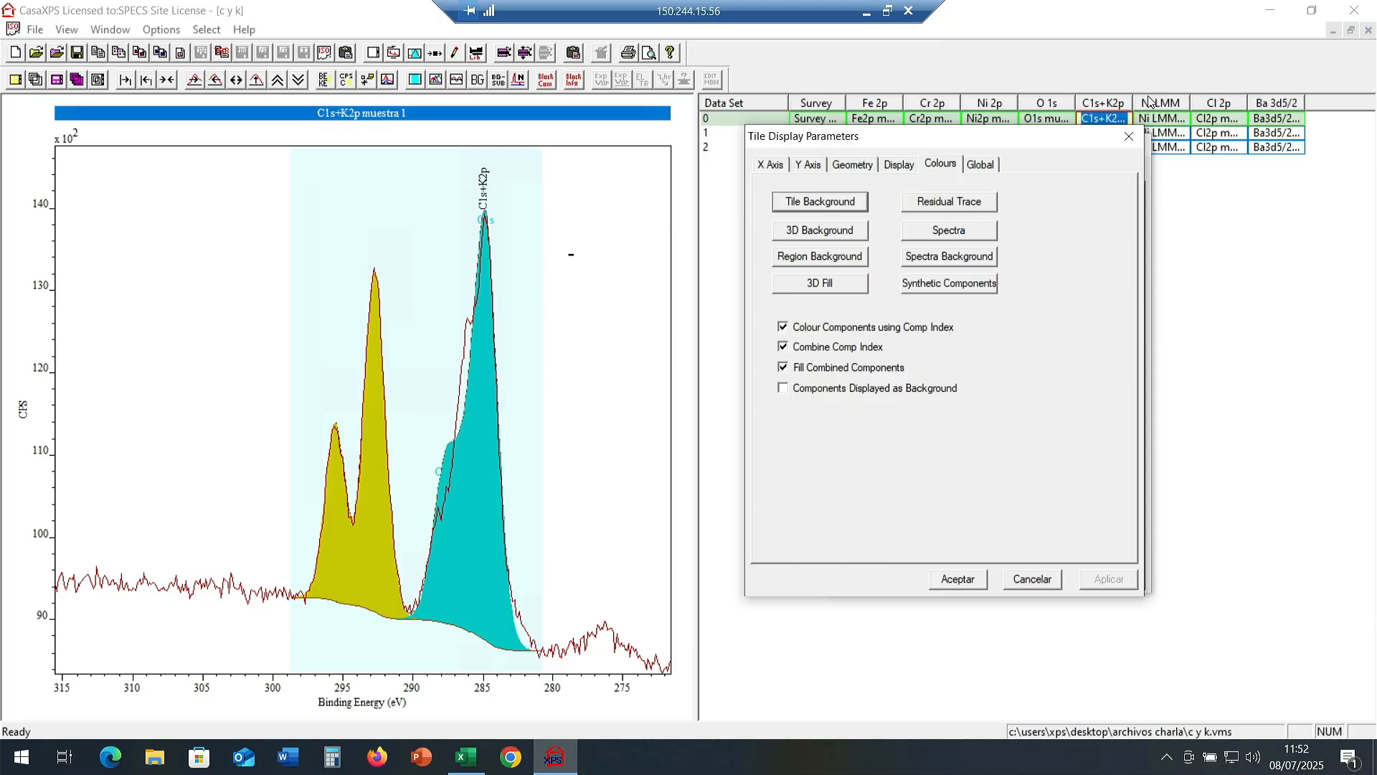
left_click(1131, 137)
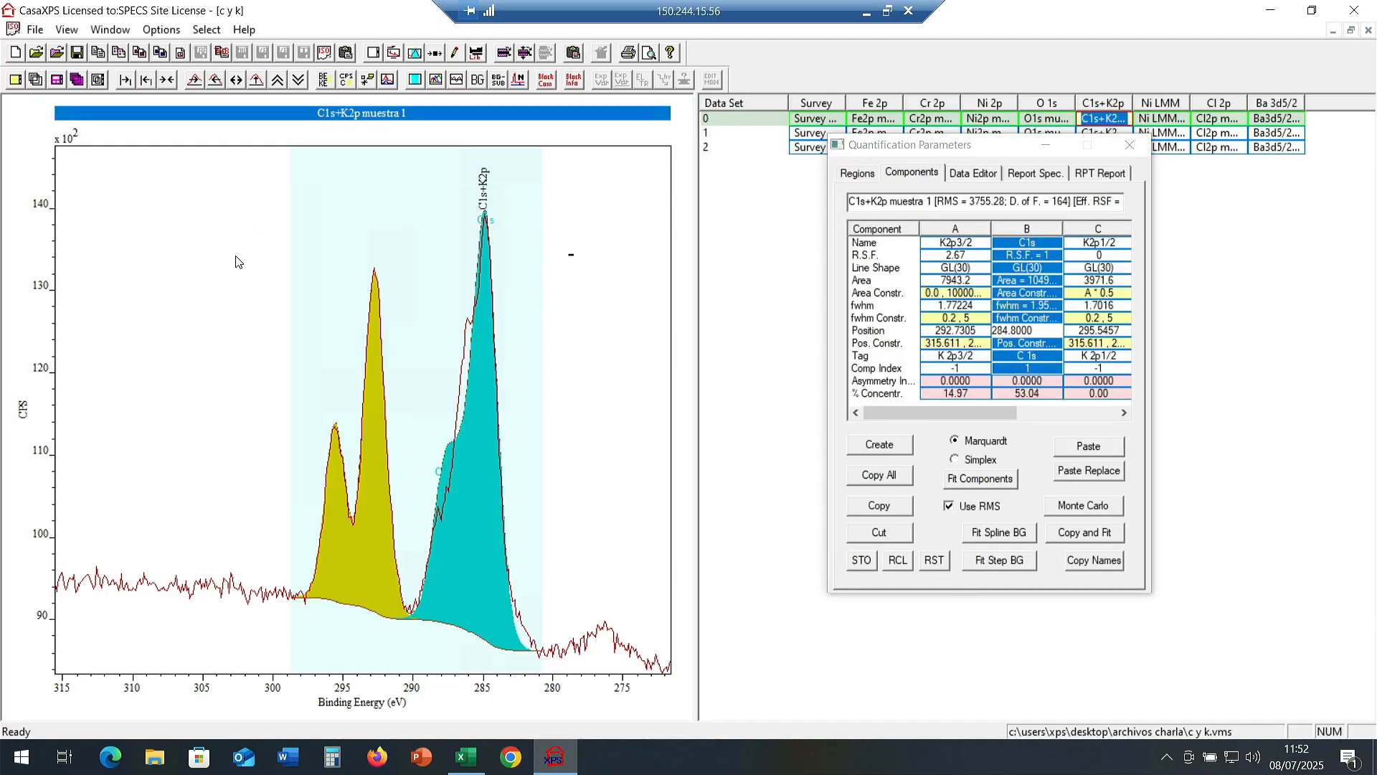
left_click(1131, 137)
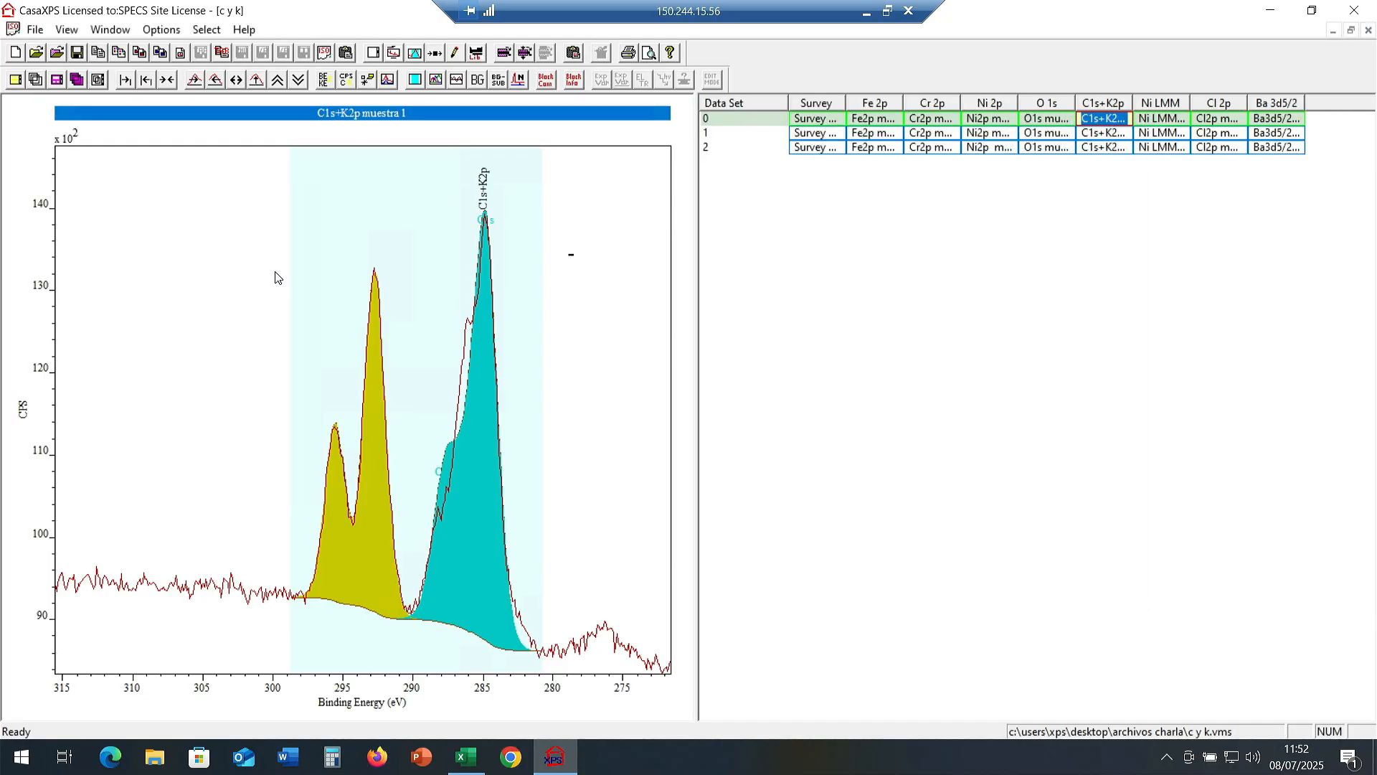
Output the C1s+K2p spectrum and its fitted components as a data table, look through its columns, and close it.
left_click(223, 53)
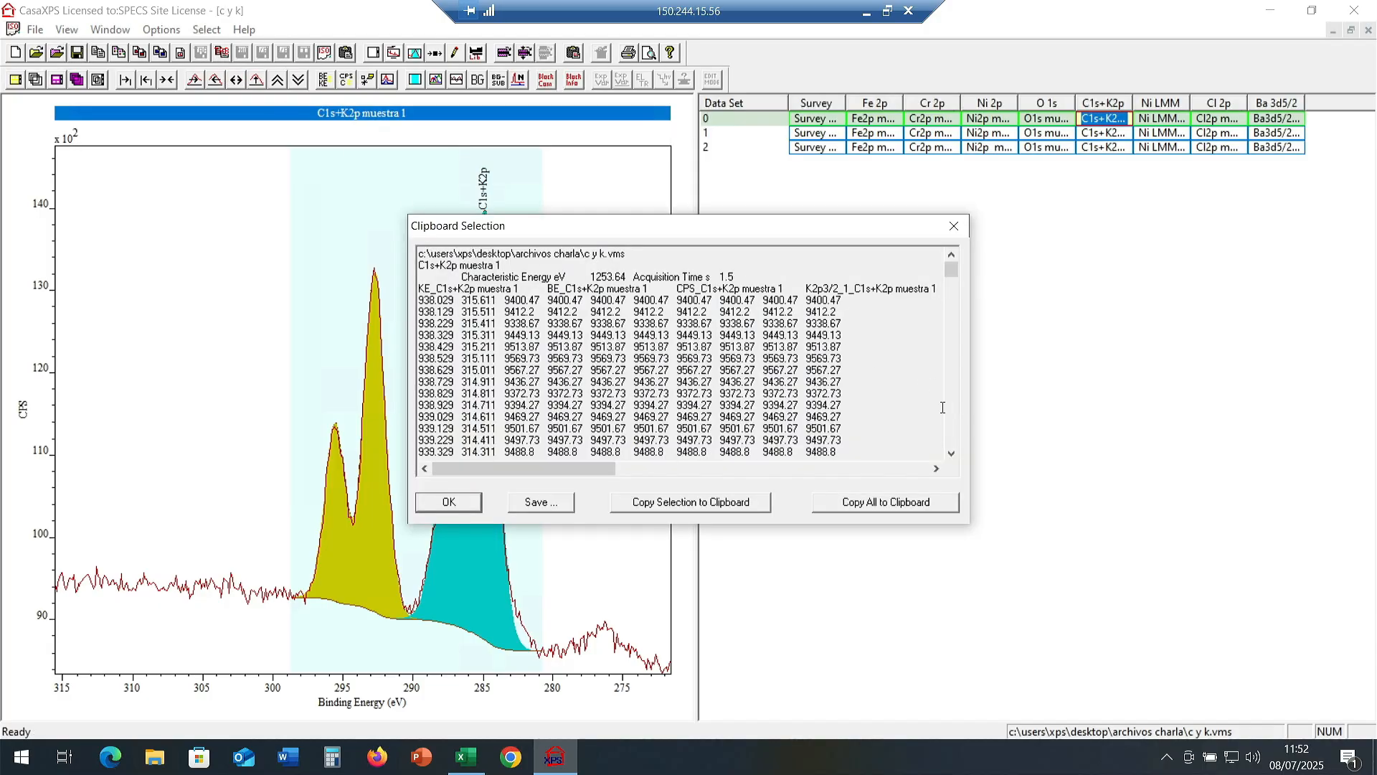
left_click_drag(528, 471, 435, 456)
scroll(690, 374, "down", 20)
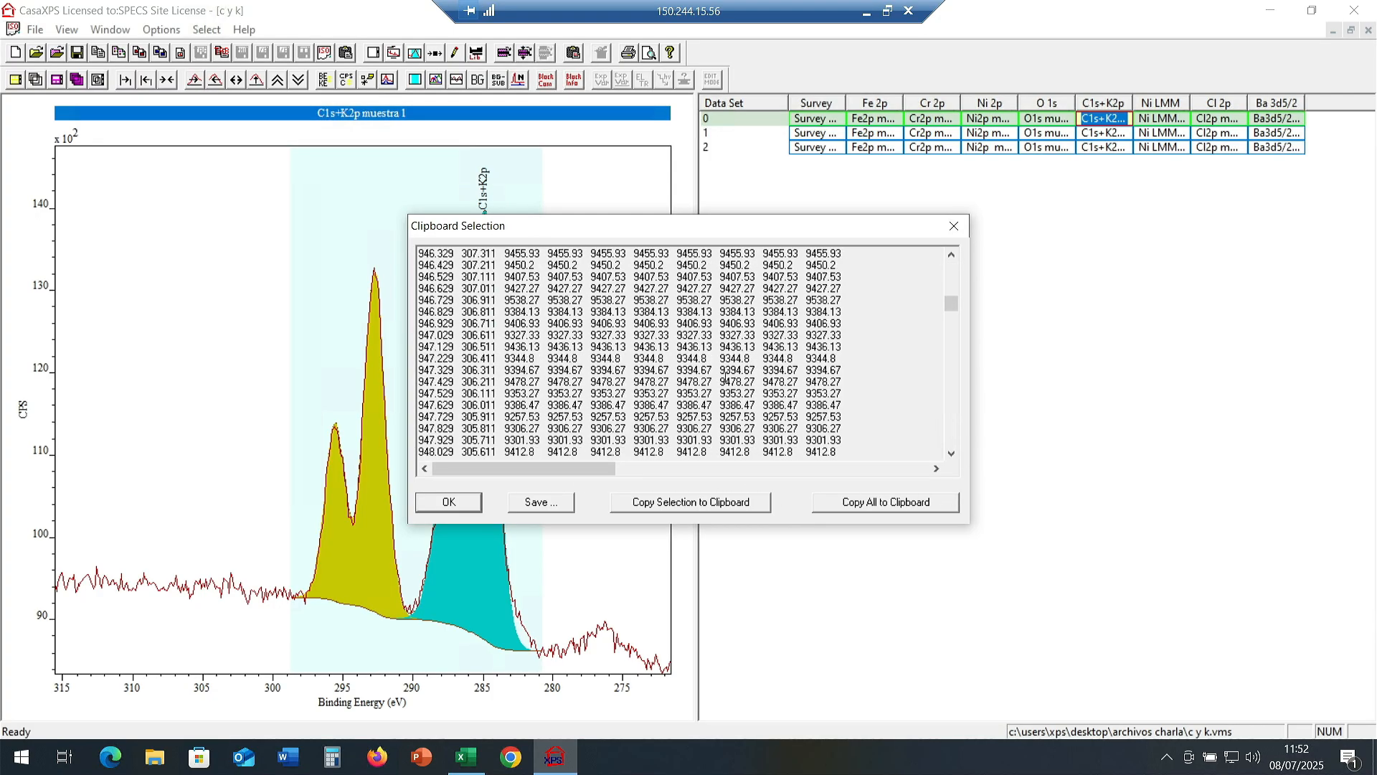
mouse_move(540, 466)
left_mouse_down()
mouse_move(741, 471)
mouse_move(527, 463)
left_mouse_up()
scroll(518, 324, "up", 17)
scroll(519, 323, "up", 20)
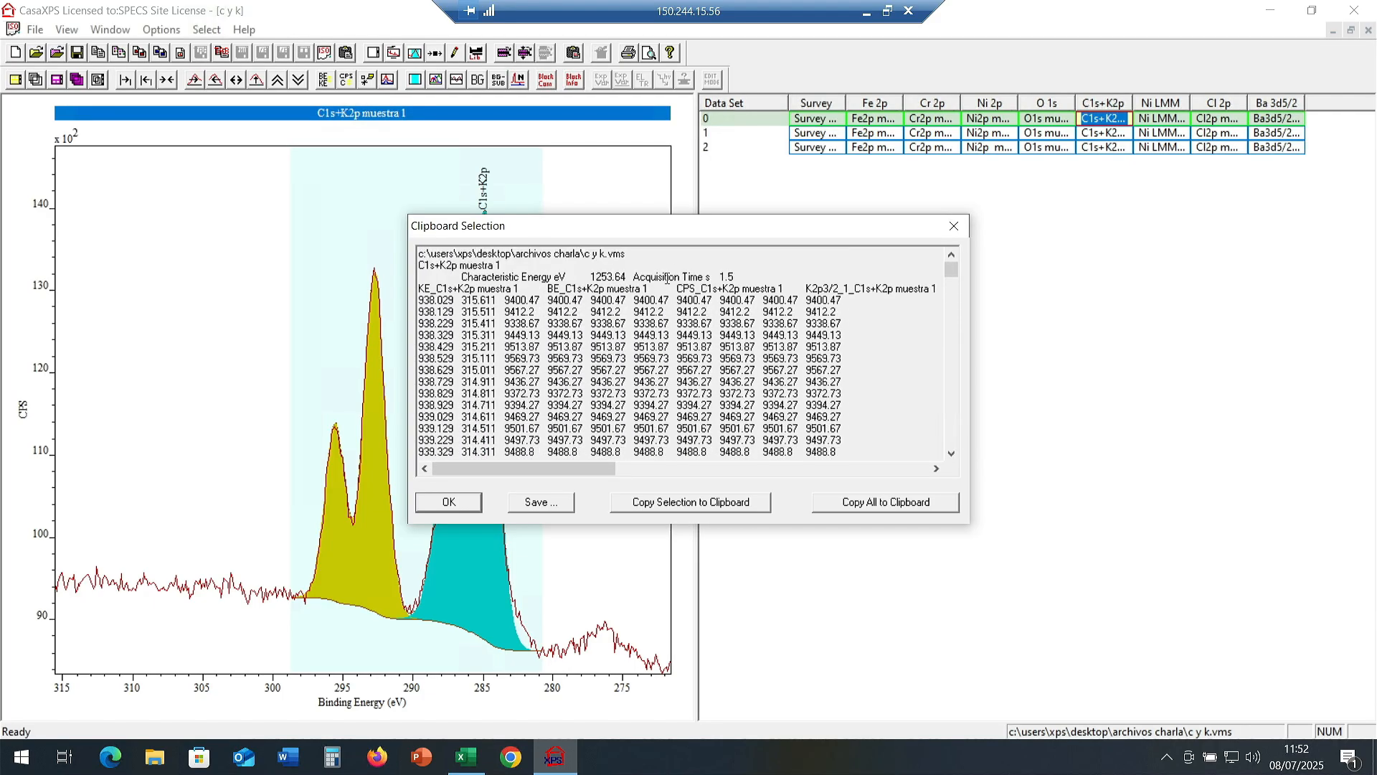
left_click(954, 226)
Close the file "c y k" without saving changes and open the VAMAS file "Cerio".
left_click(1369, 30)
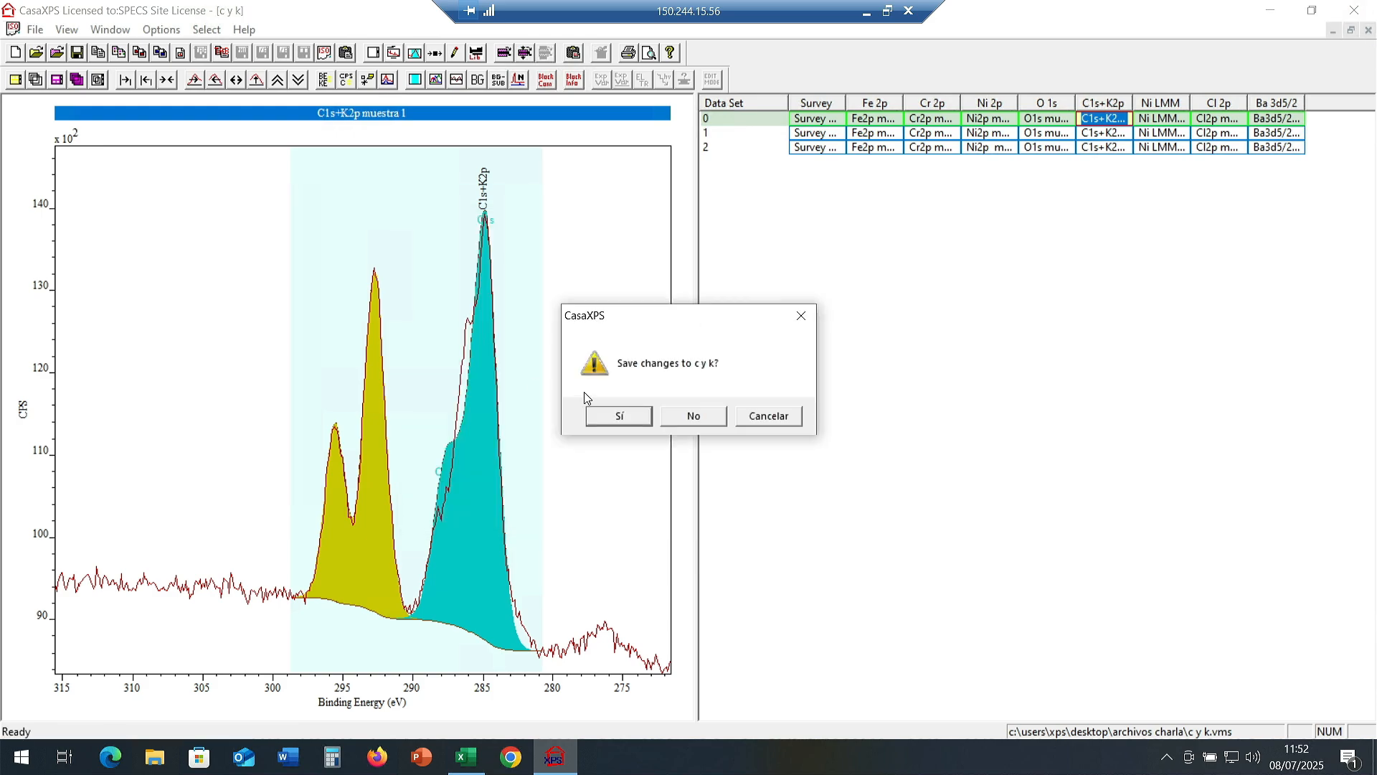
left_click(714, 414)
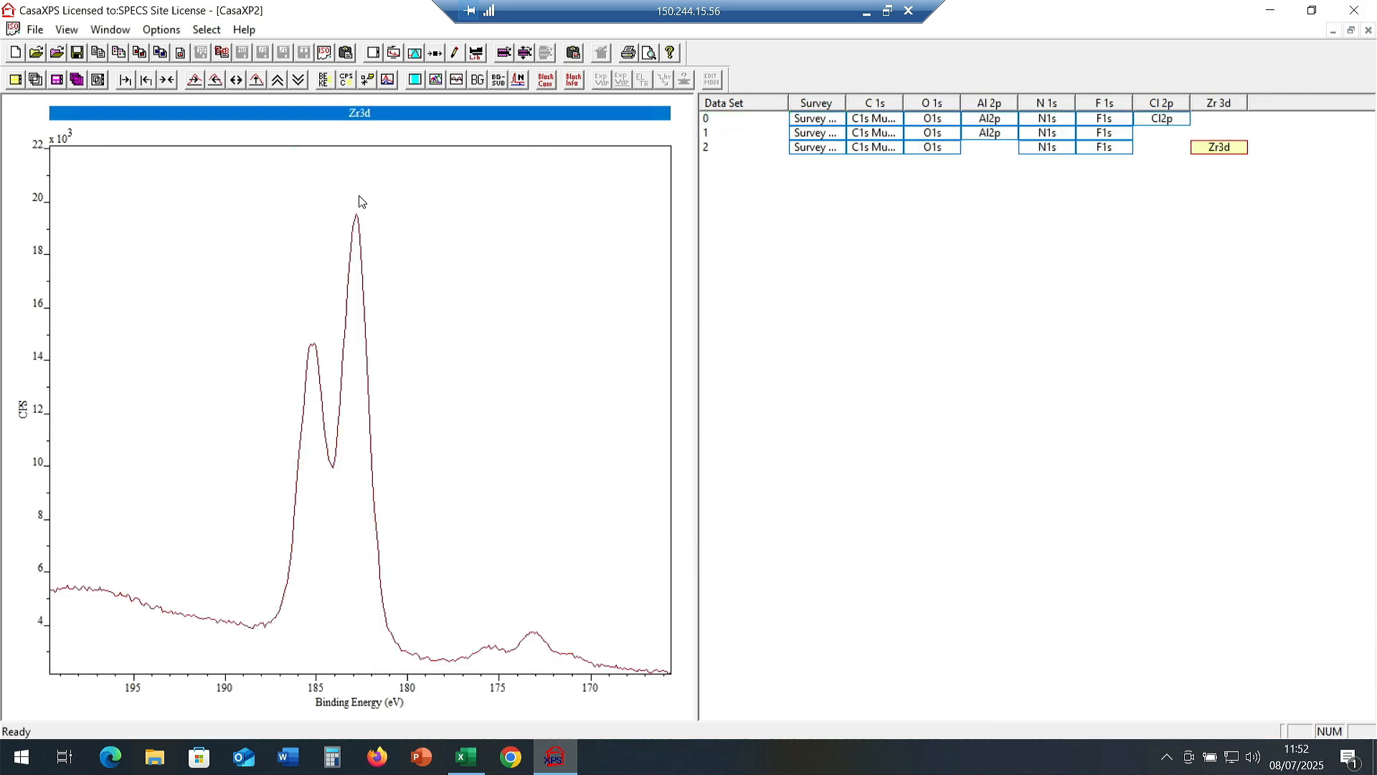
left_click(34, 29)
left_click(61, 70)
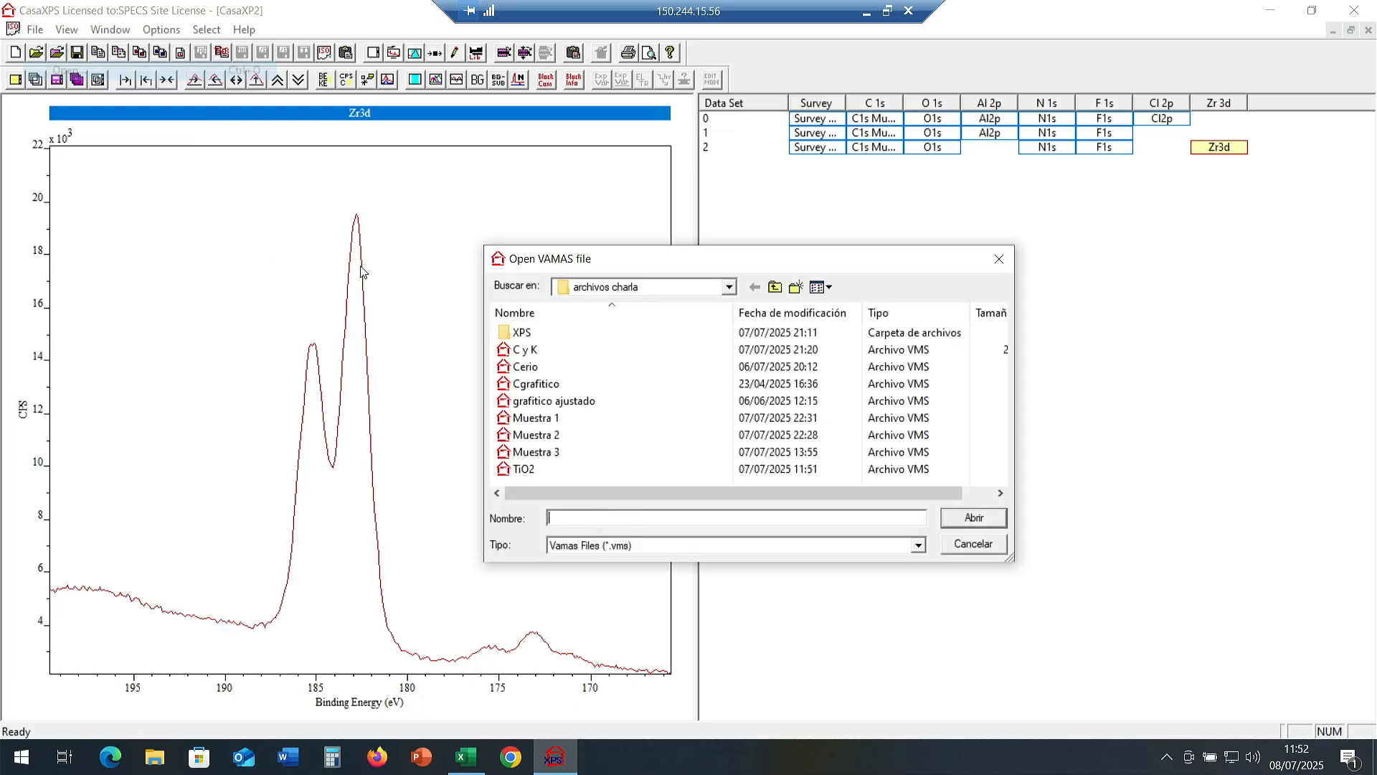
double_click(567, 367)
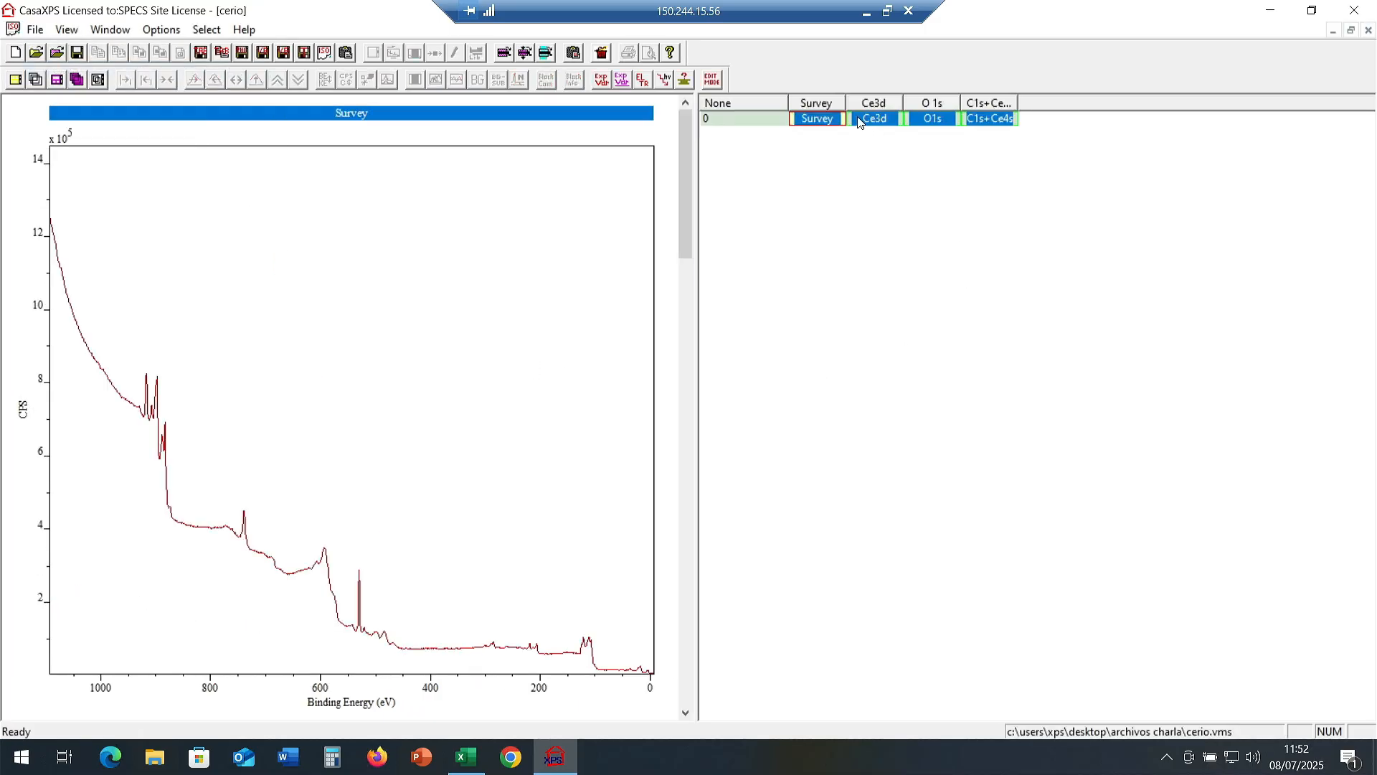
Display the fitted Ce3d spectrum and open its quantification parameters.
left_click(877, 123)
left_click_drag(335, 167, 664, 672)
left_click(628, 531)
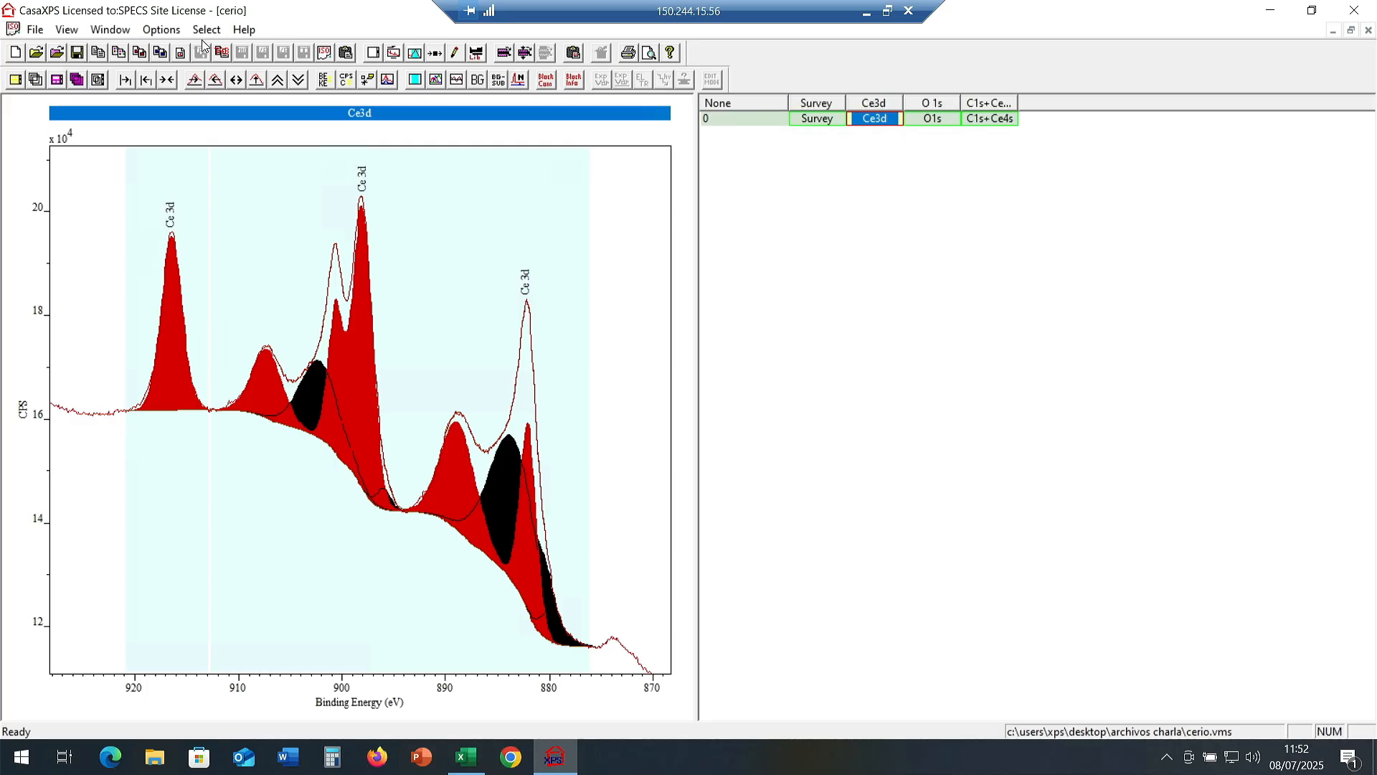
left_click(161, 29)
left_click(172, 92)
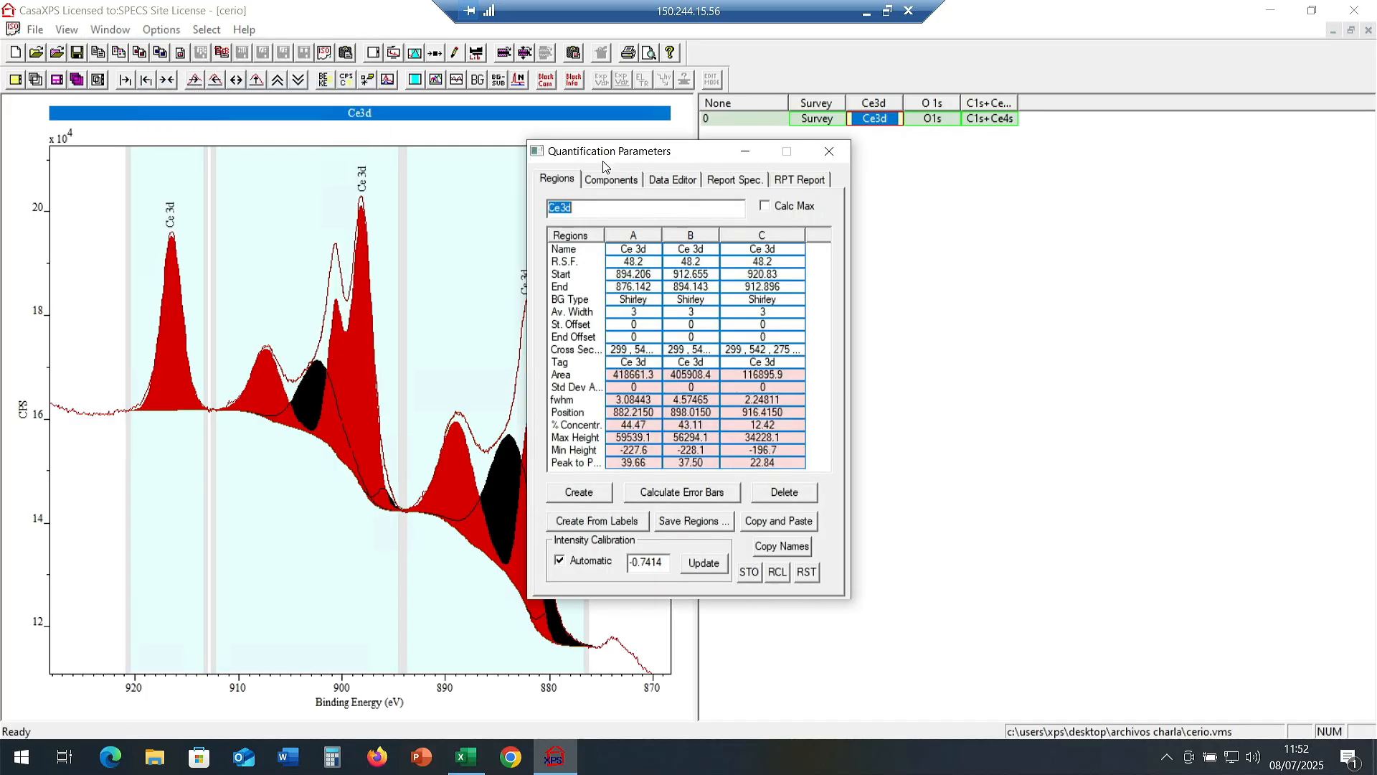
Show the fitted Ce3d components and look through their parameter columns from A to J.
left_click(611, 179)
left_click_drag(595, 152, 972, 109)
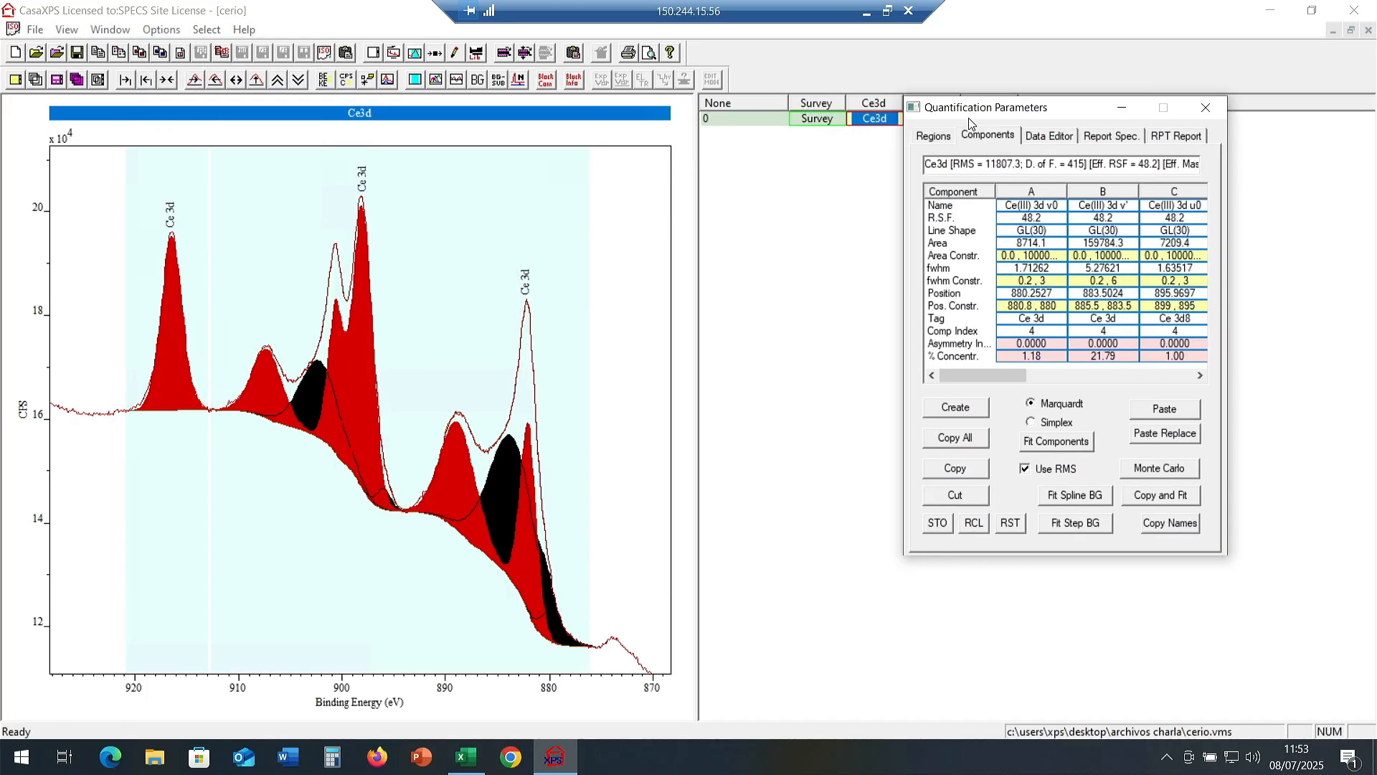
left_click_drag(979, 378, 1155, 394)
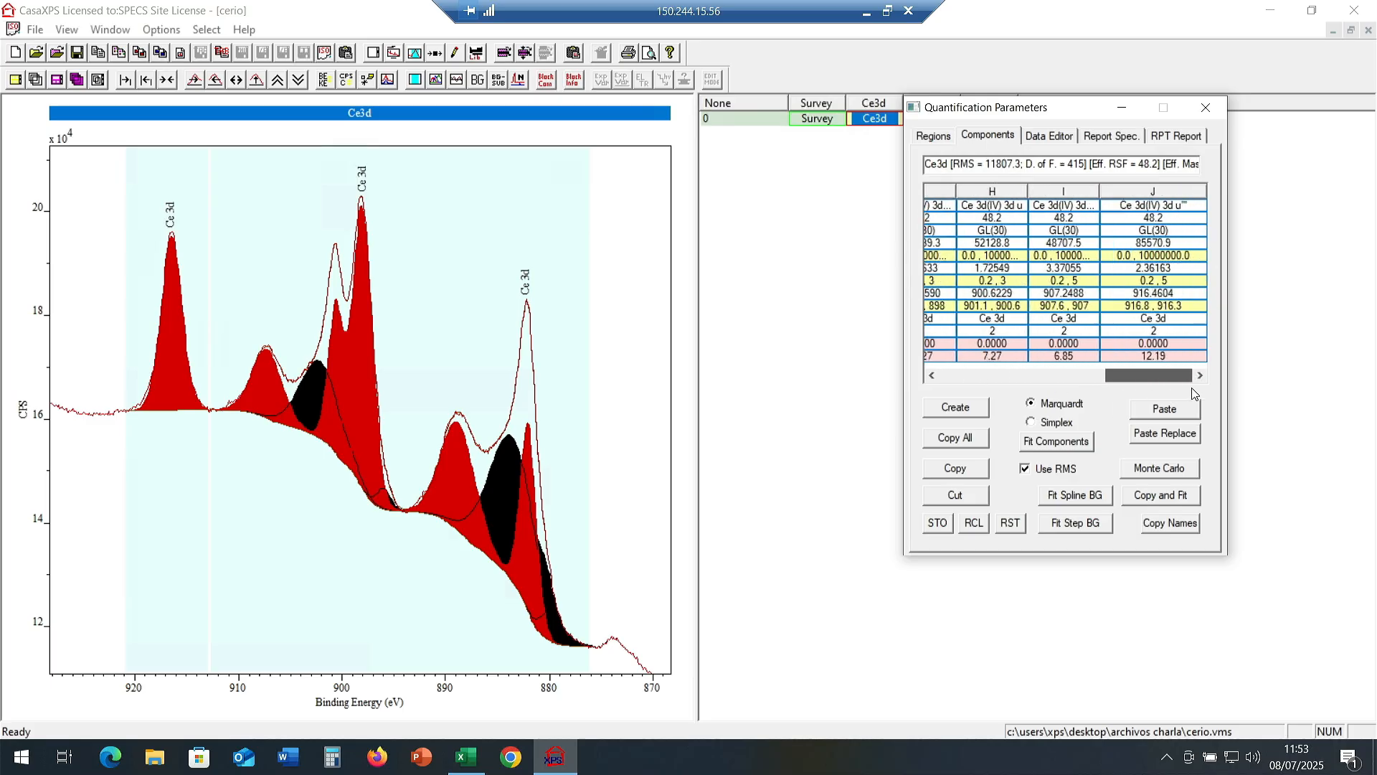
left_click_drag(1141, 376, 947, 373)
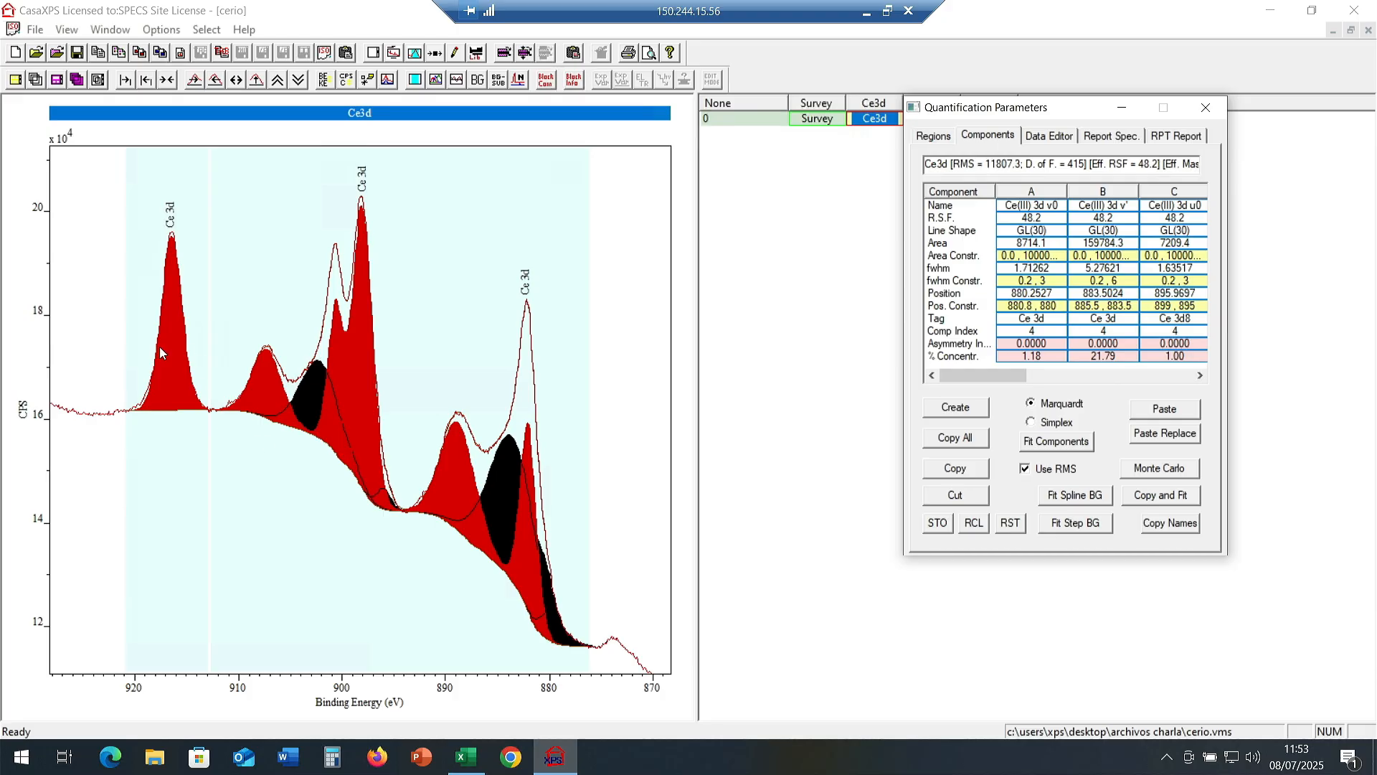
Set the component index of the Ce(III) 3d v0 and Ce(III) 3d v' components to 3.
left_click(1030, 192)
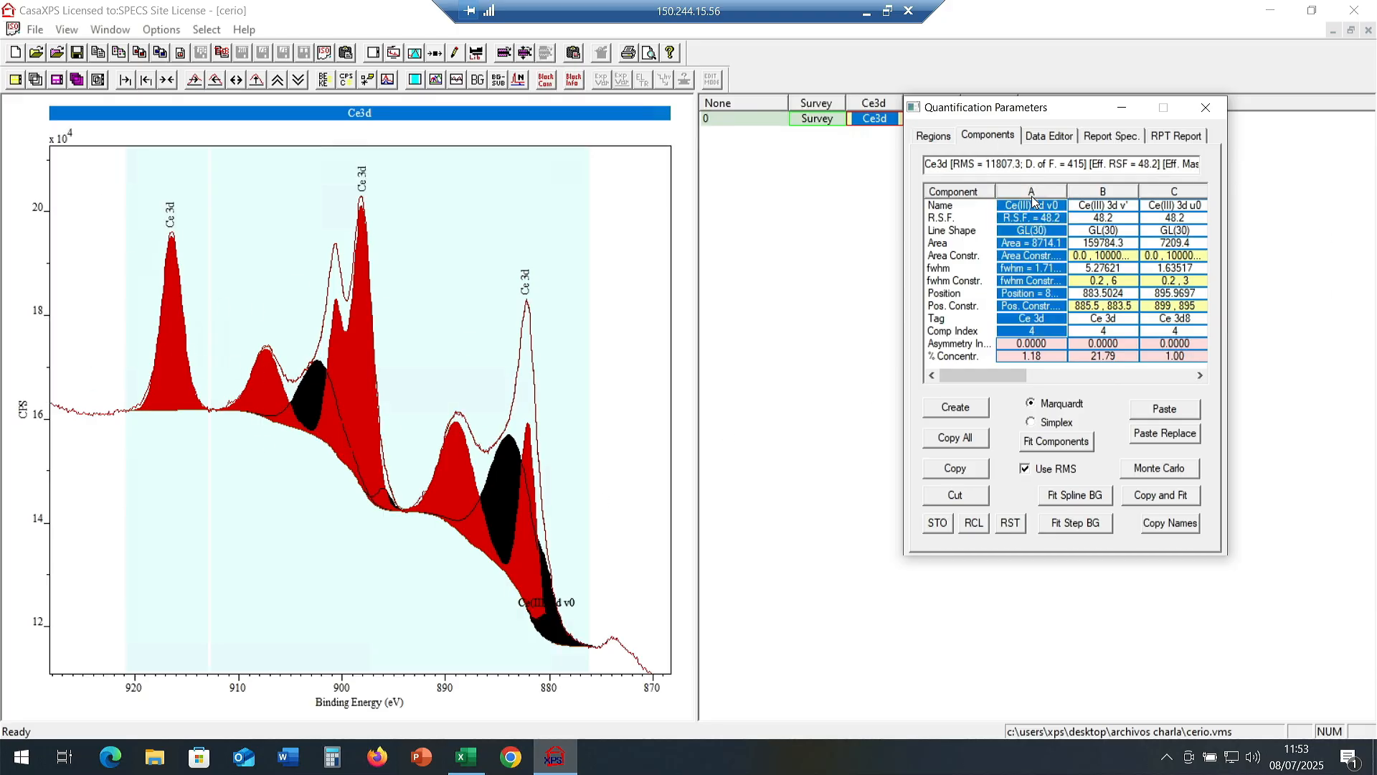
double_click(1040, 332)
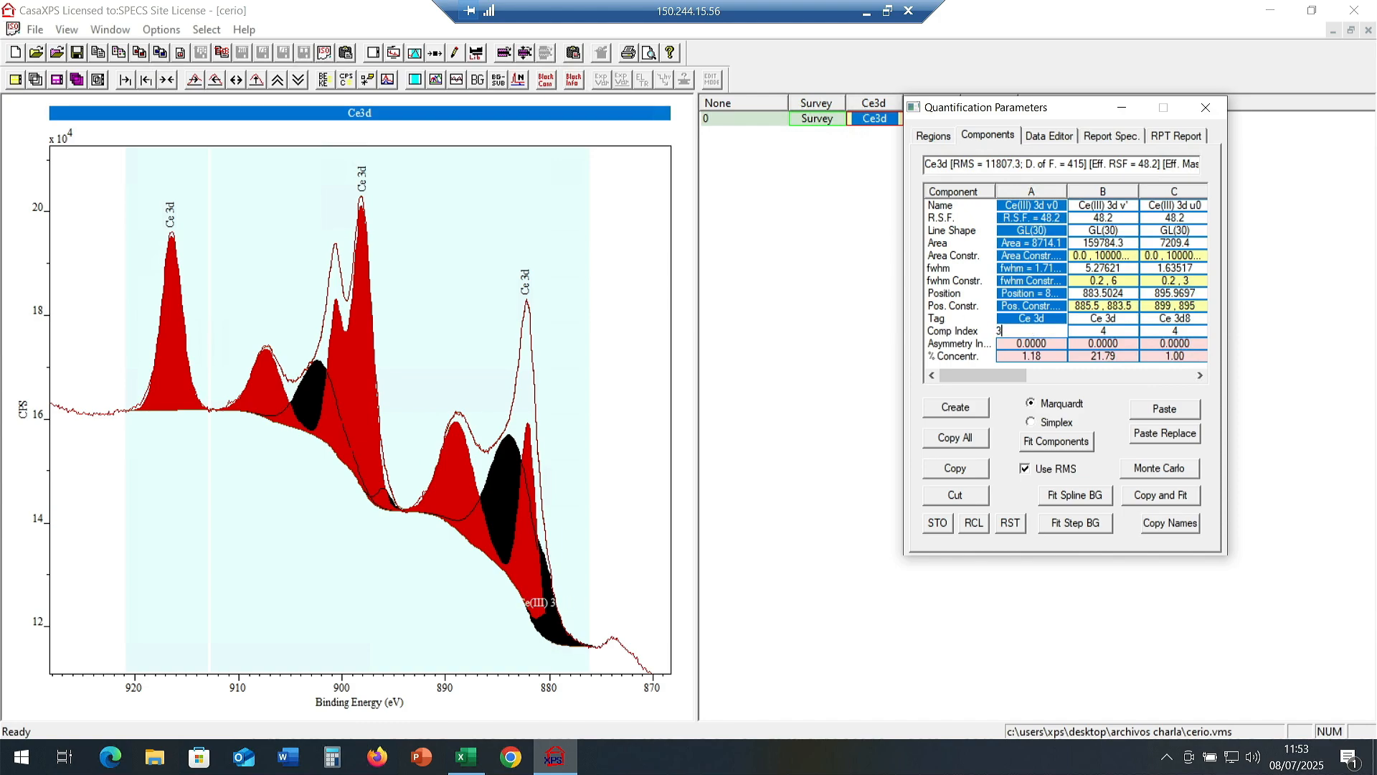
type("3")
key("Return")
double_click(1128, 337)
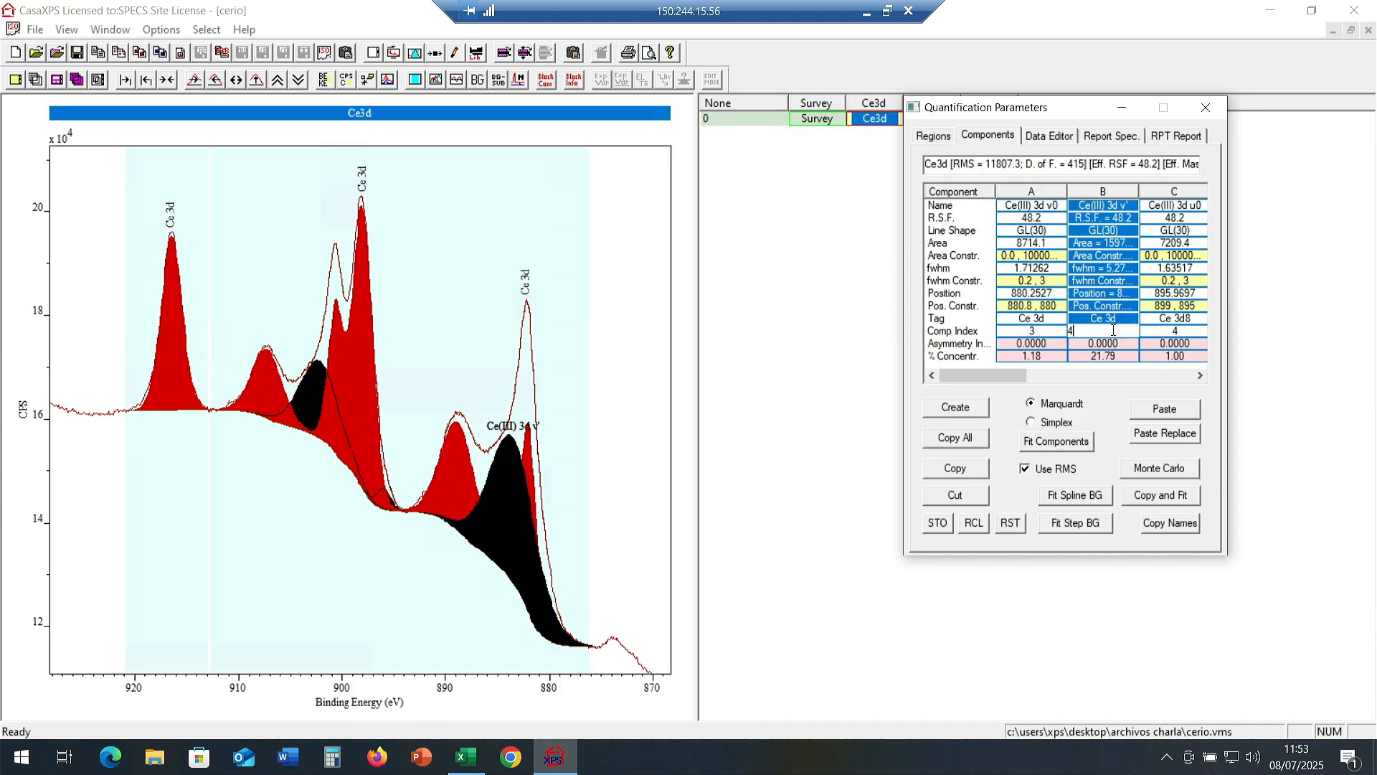
type("3")
key("Return")
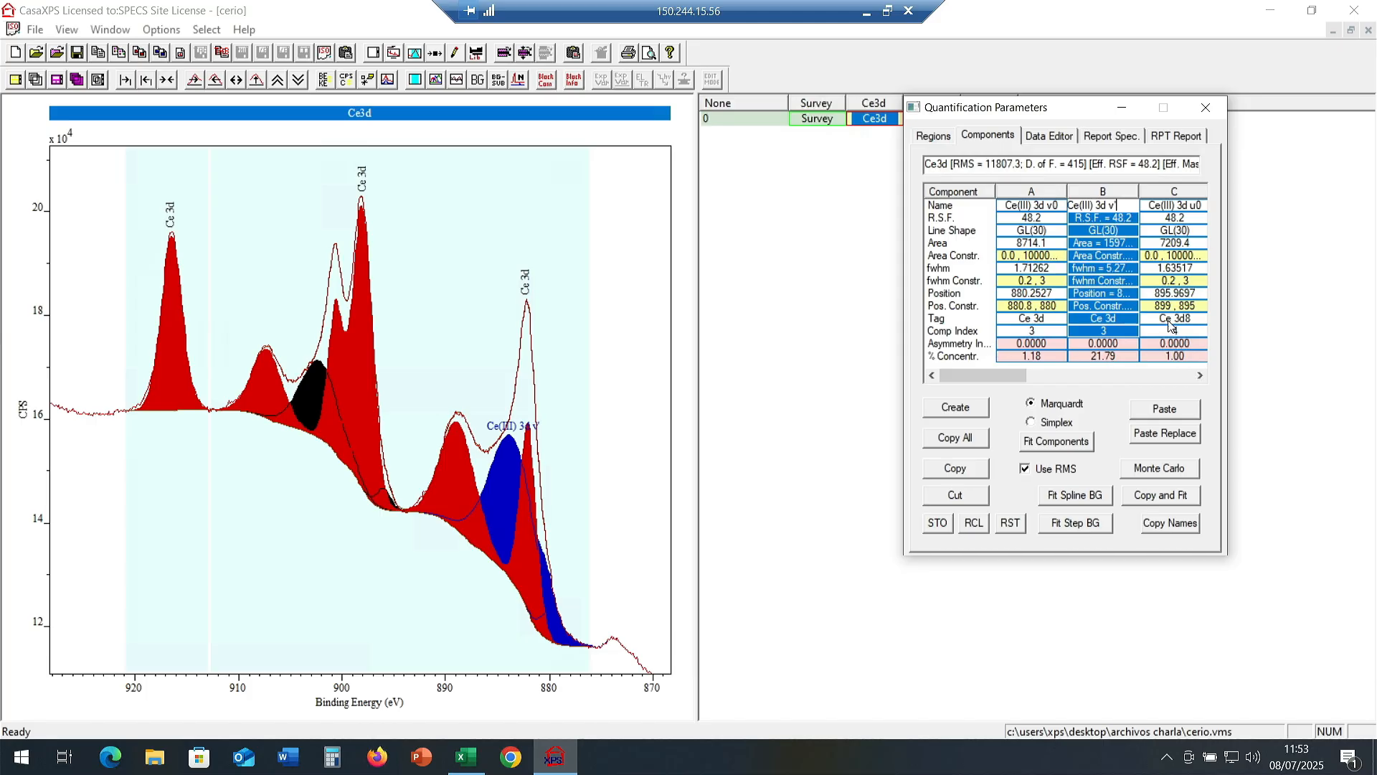
Set the component index of the Ce(III) 3d u0 and Ce(III) 3d u' components to 3.
double_click(1169, 333)
type("3")
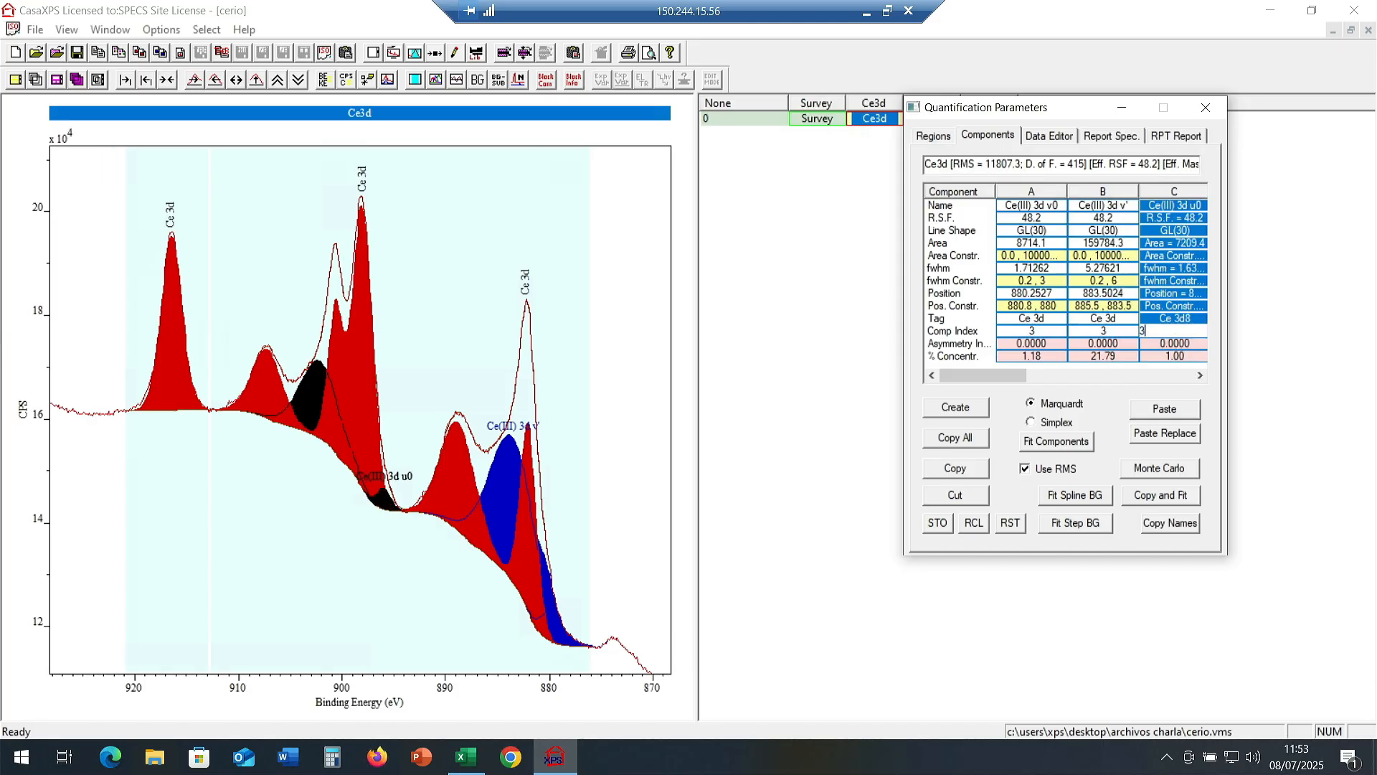
key("Return")
left_click_drag(999, 377, 1064, 377)
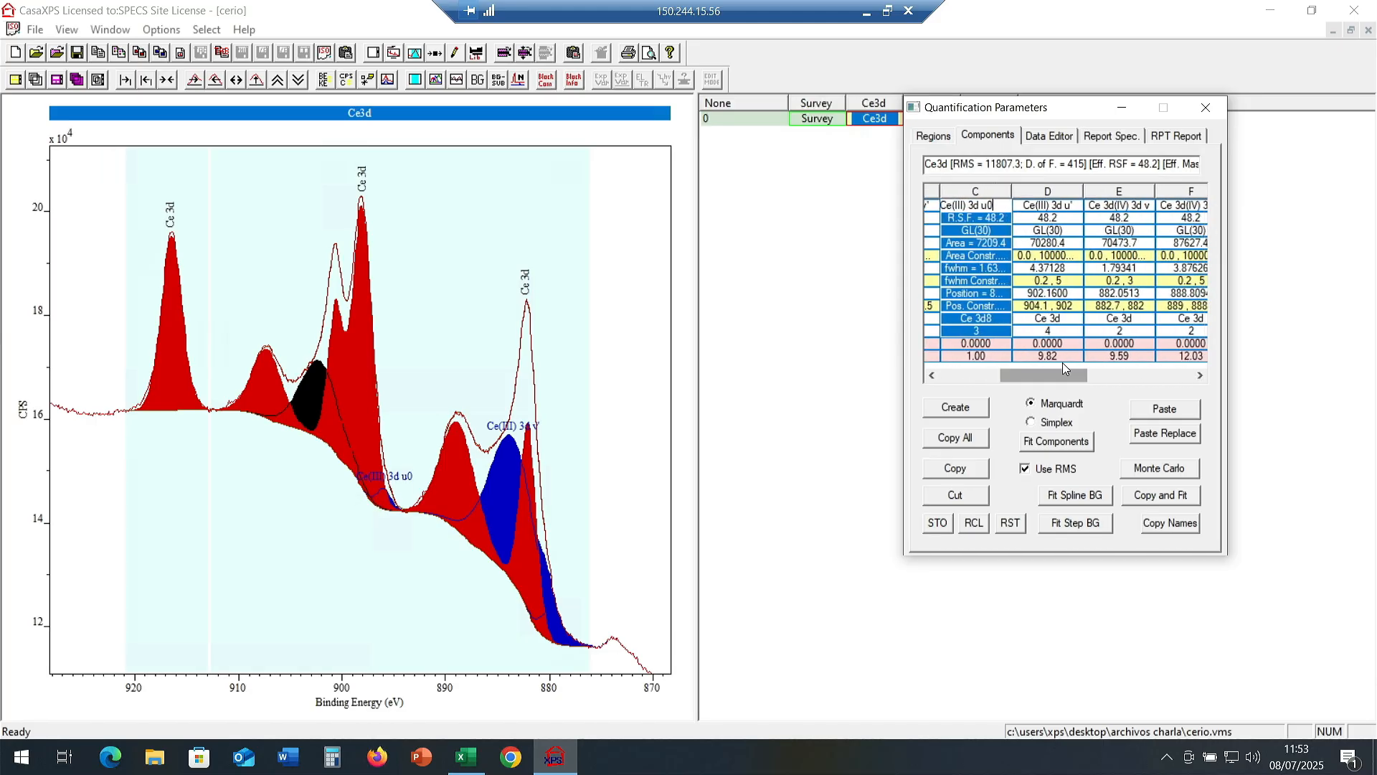
double_click(1055, 330)
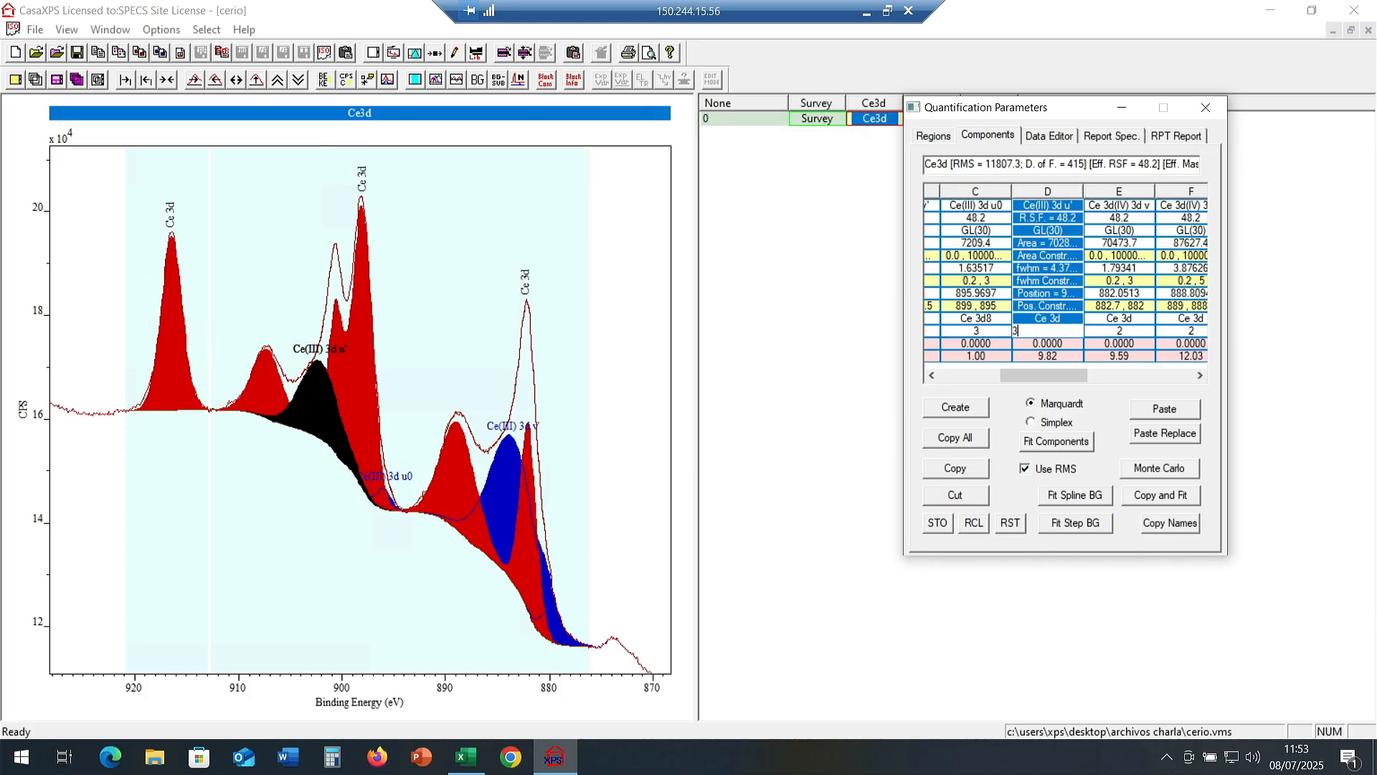
type("3")
key("Return")
left_click_drag(1055, 375, 950, 388)
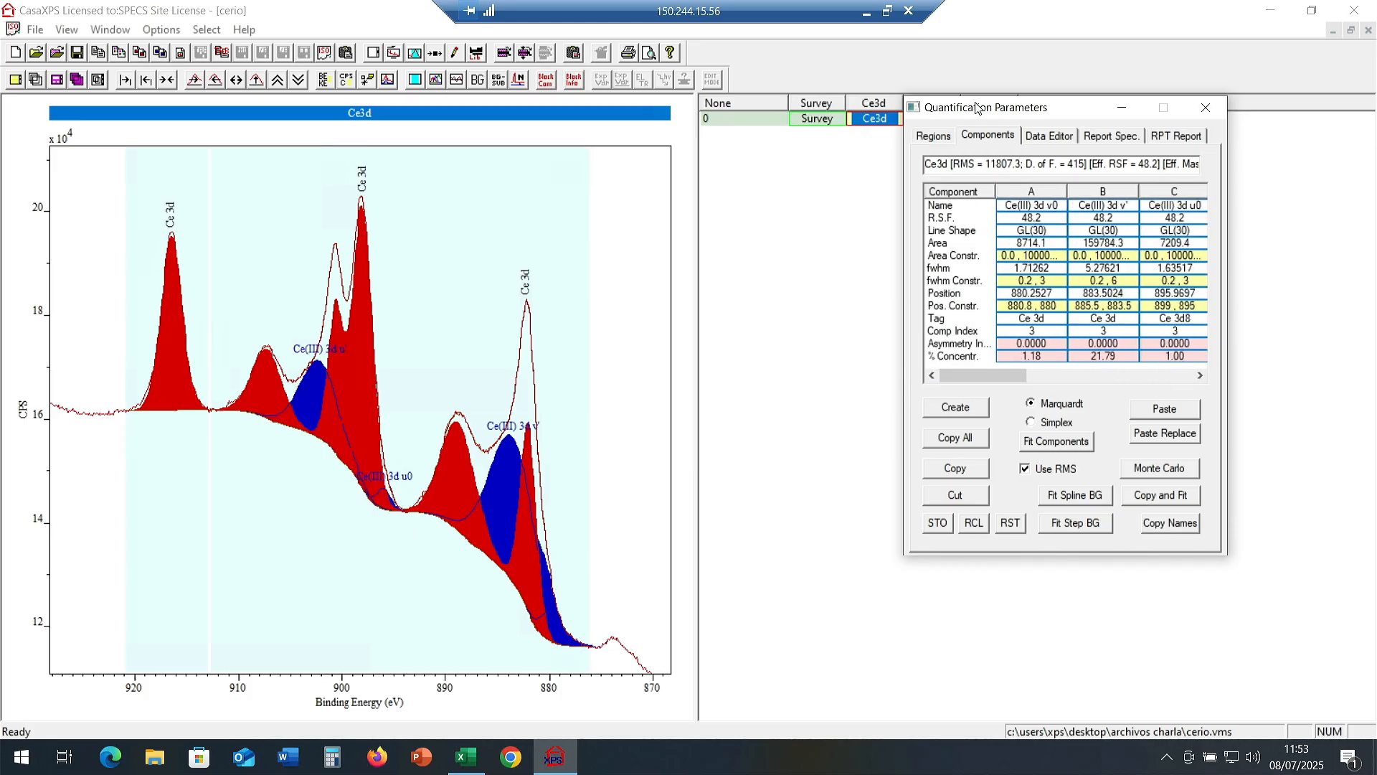
Launch a second CasaXPS instance from the desktop folder Casa2326PR1-0, close it, and return to the cerio file.
left_click_drag(977, 107, 818, 177)
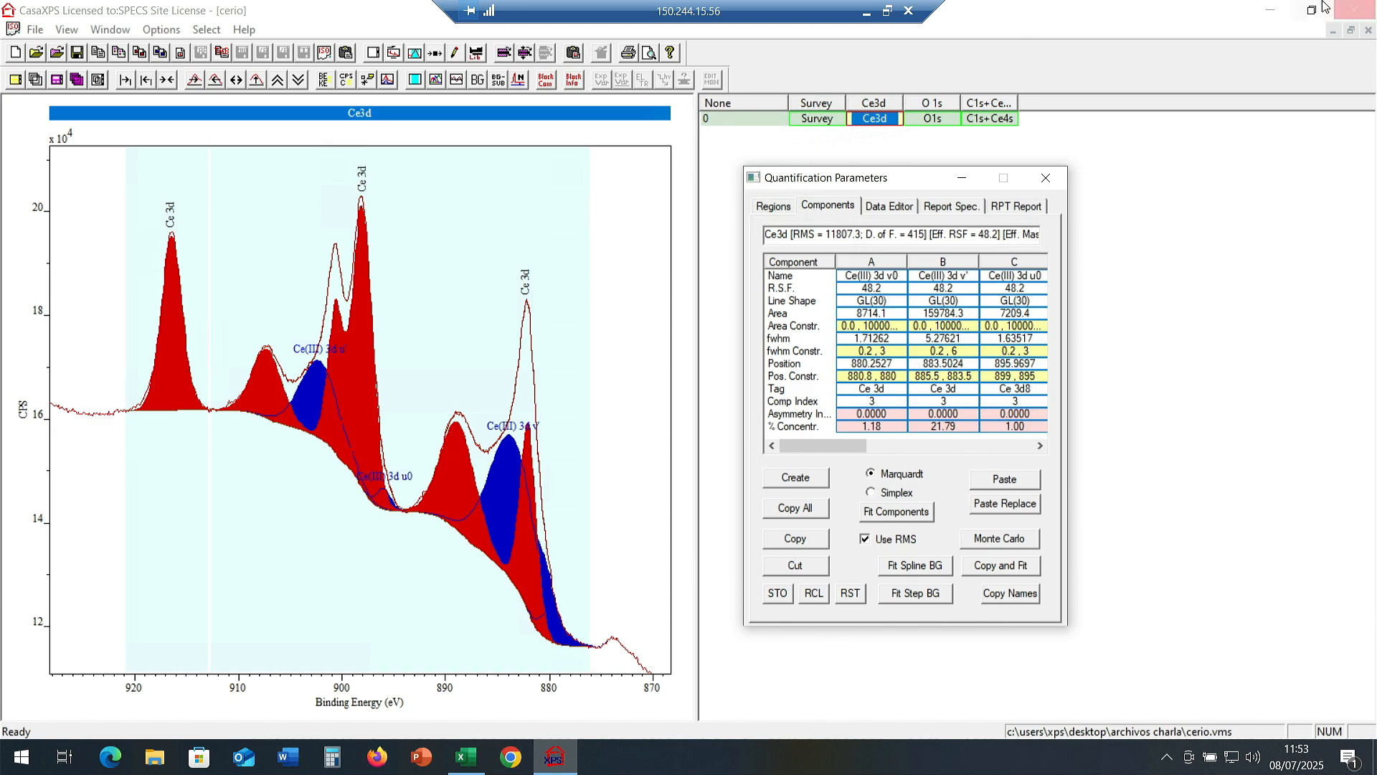
left_click(1271, 9)
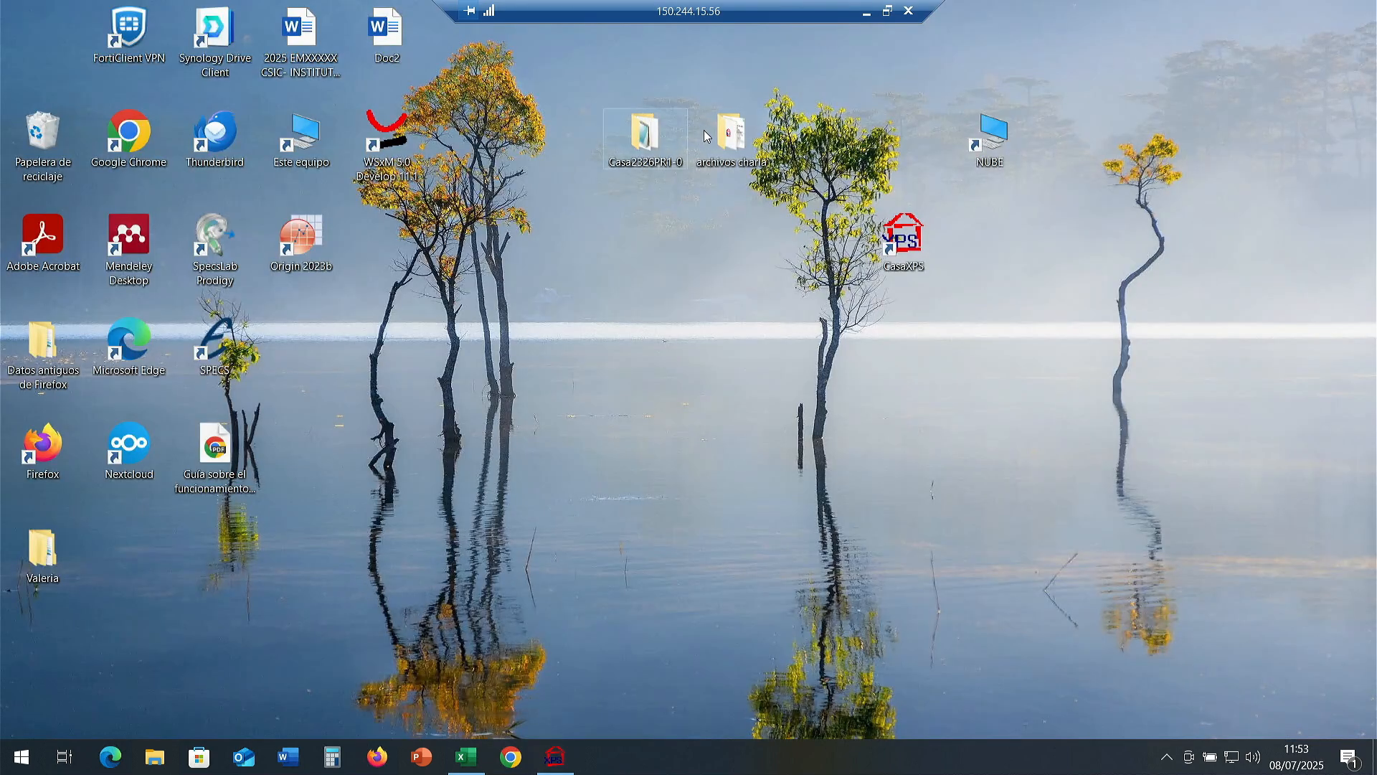
double_click(650, 142)
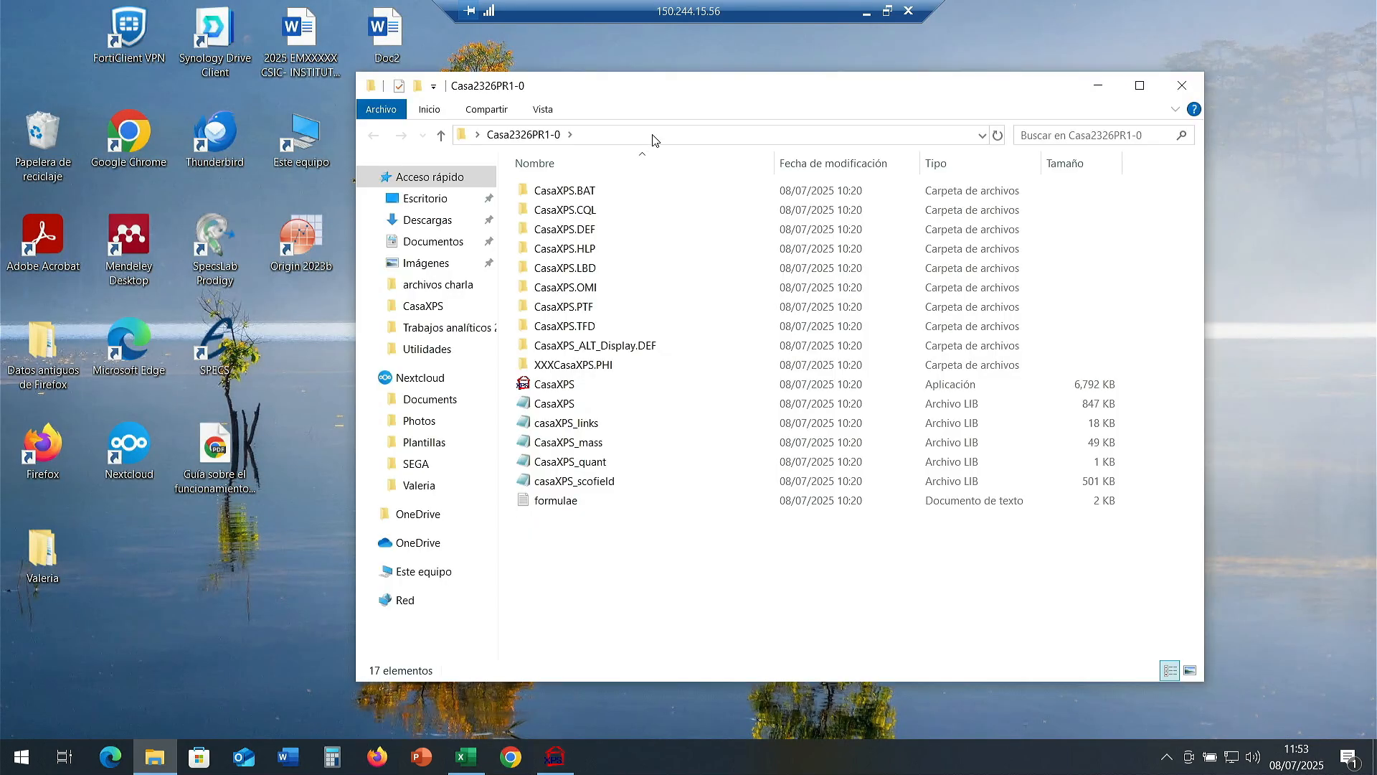
double_click(555, 384)
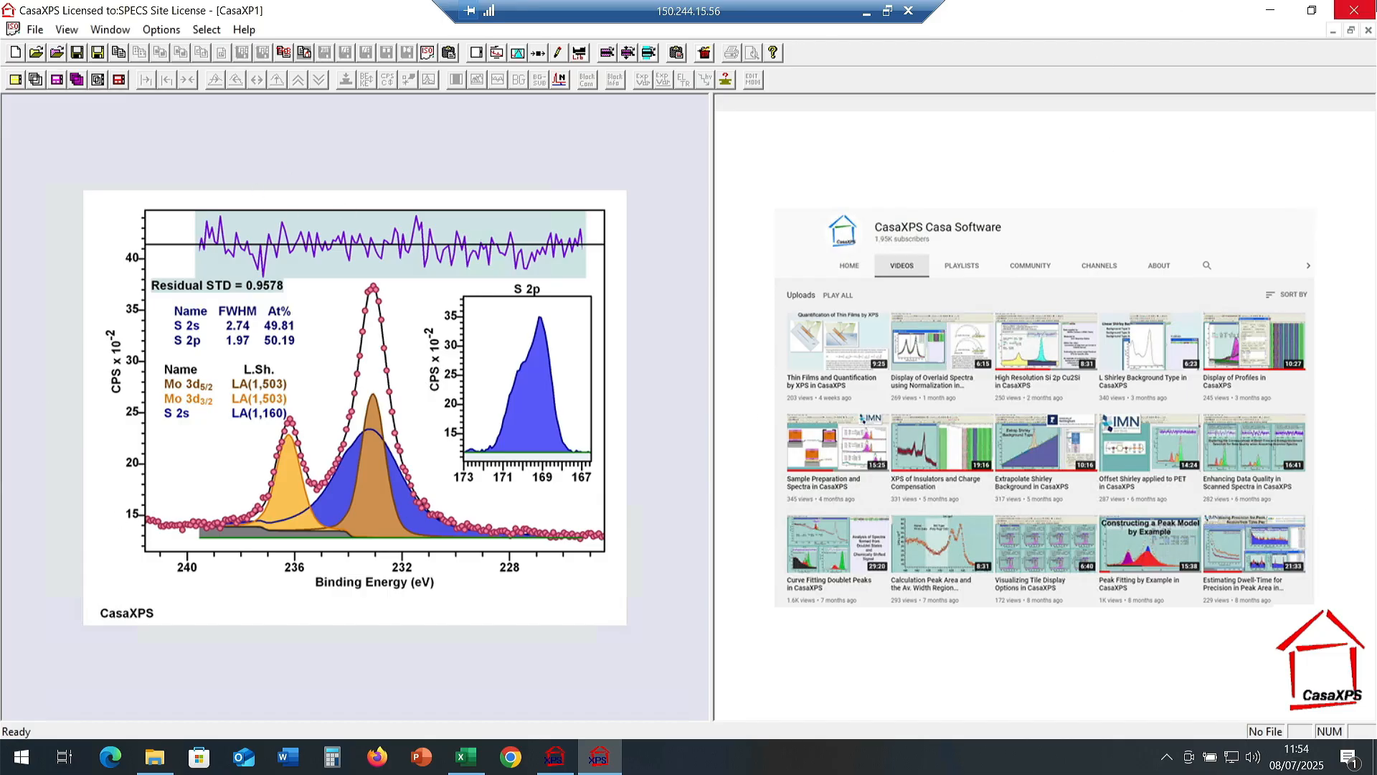
left_click(1354, 11)
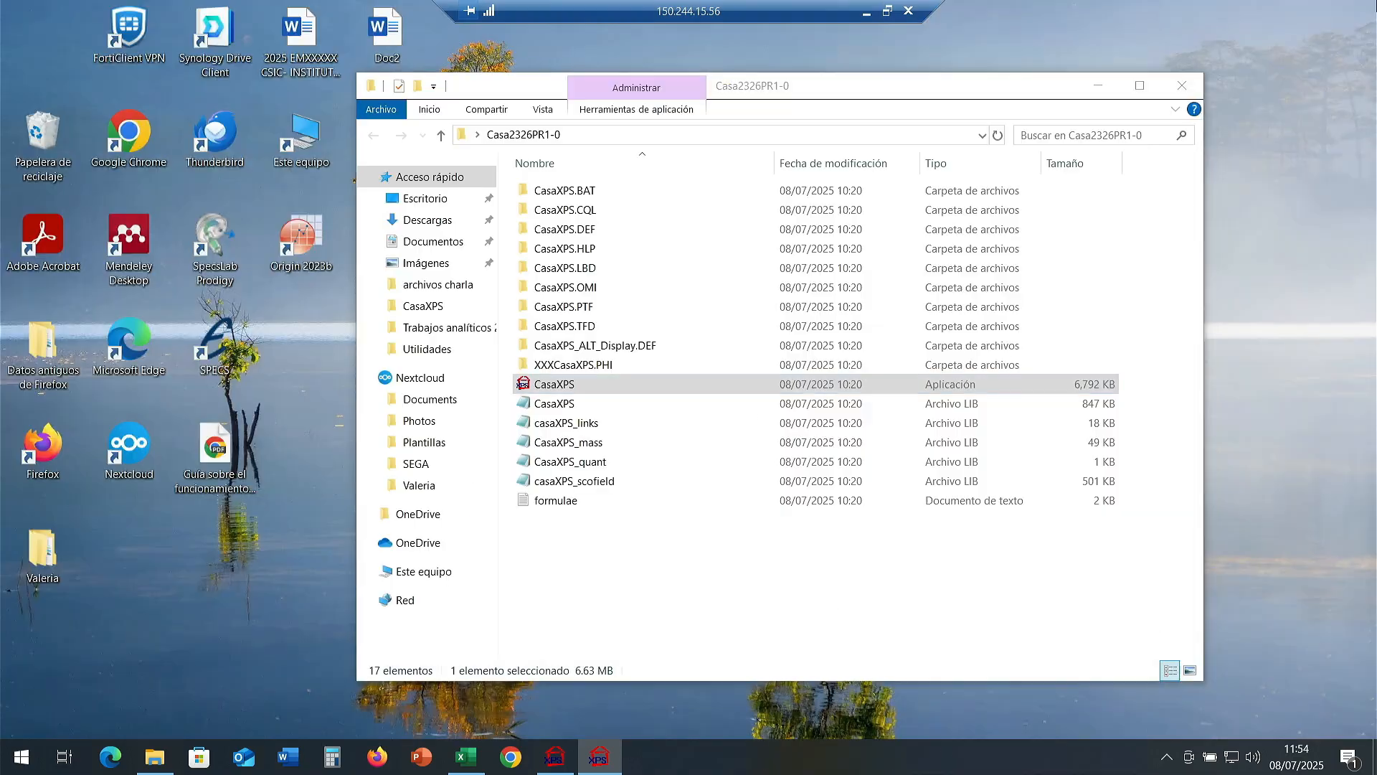
left_click(554, 756)
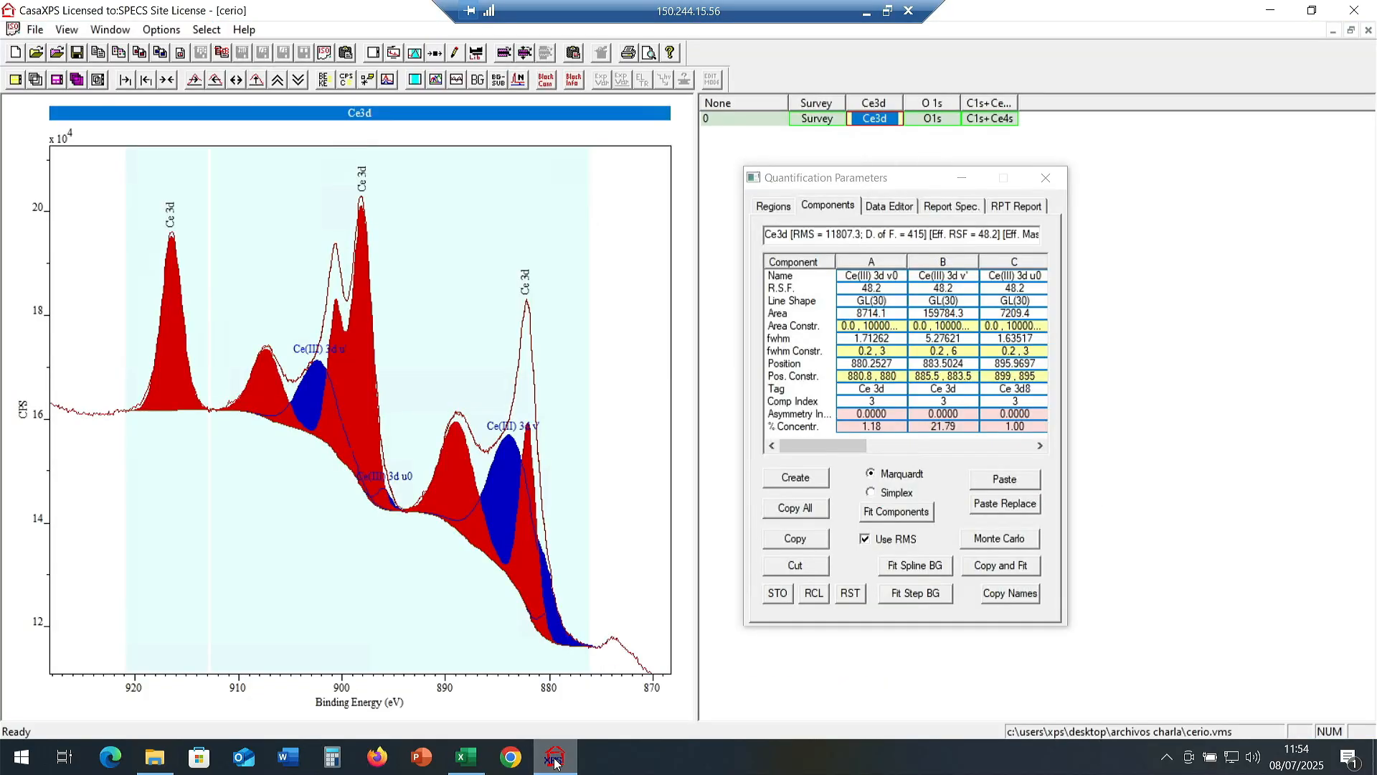
Close the quantification parameters, redisplay the Ce3d spectrum, and zoom in on its fitted peaks from about 929 to 867 eV.
left_click(1057, 182)
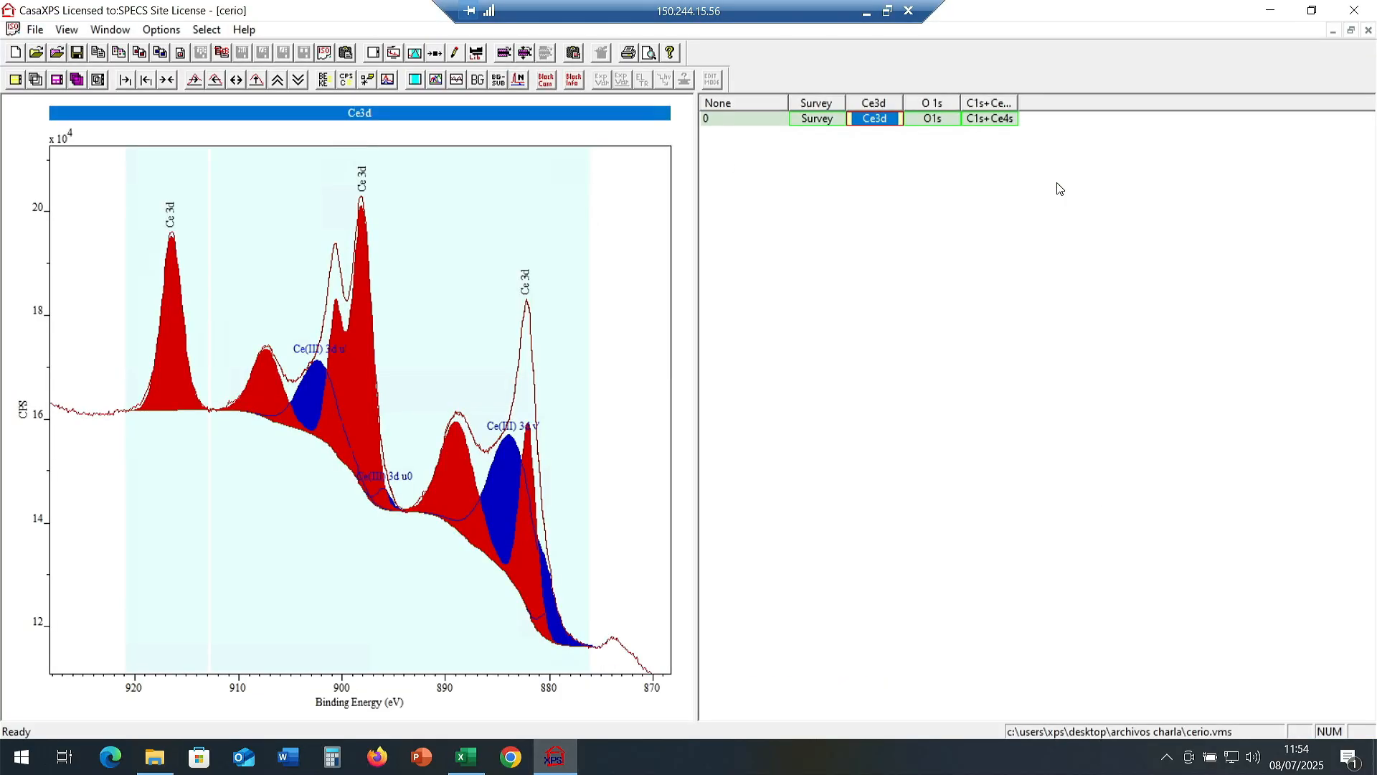
left_click(941, 125)
left_click(881, 122)
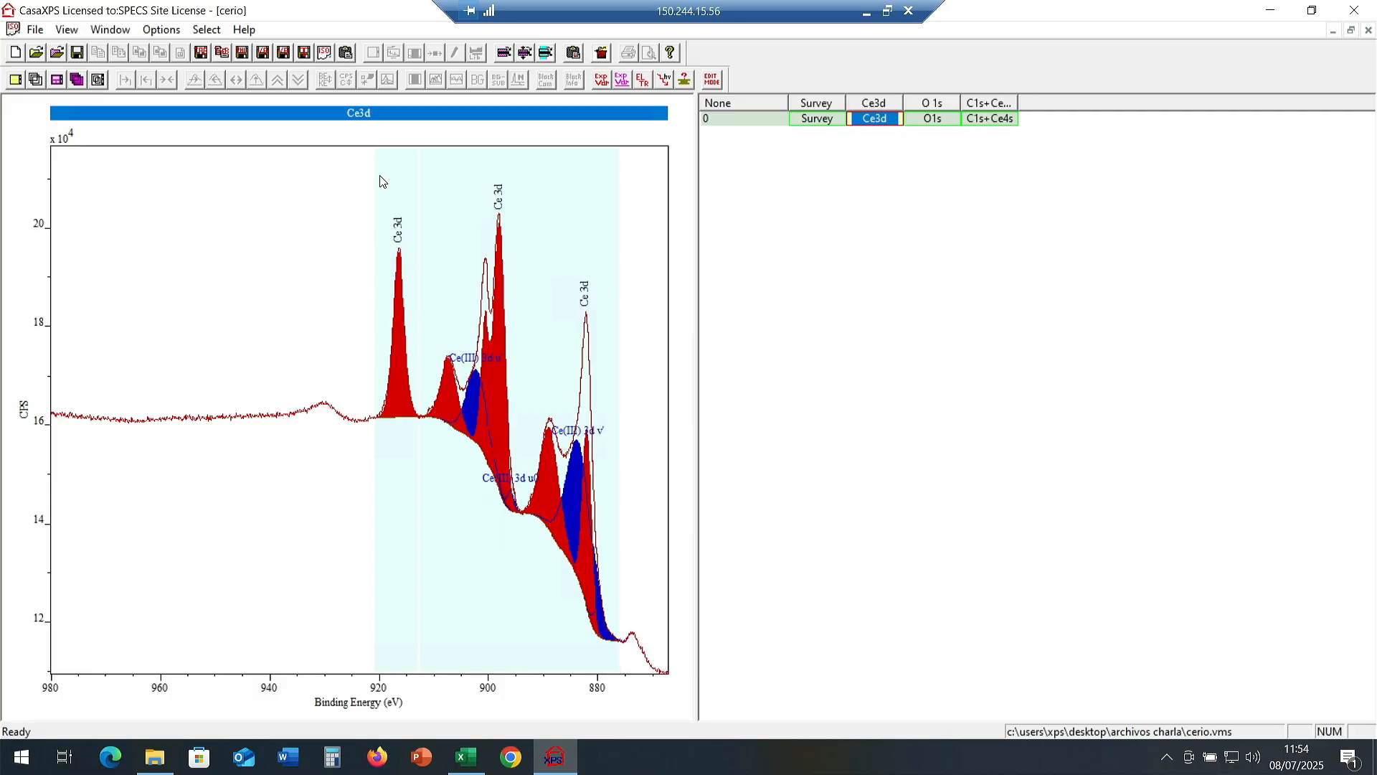
left_click_drag(330, 146, 650, 580)
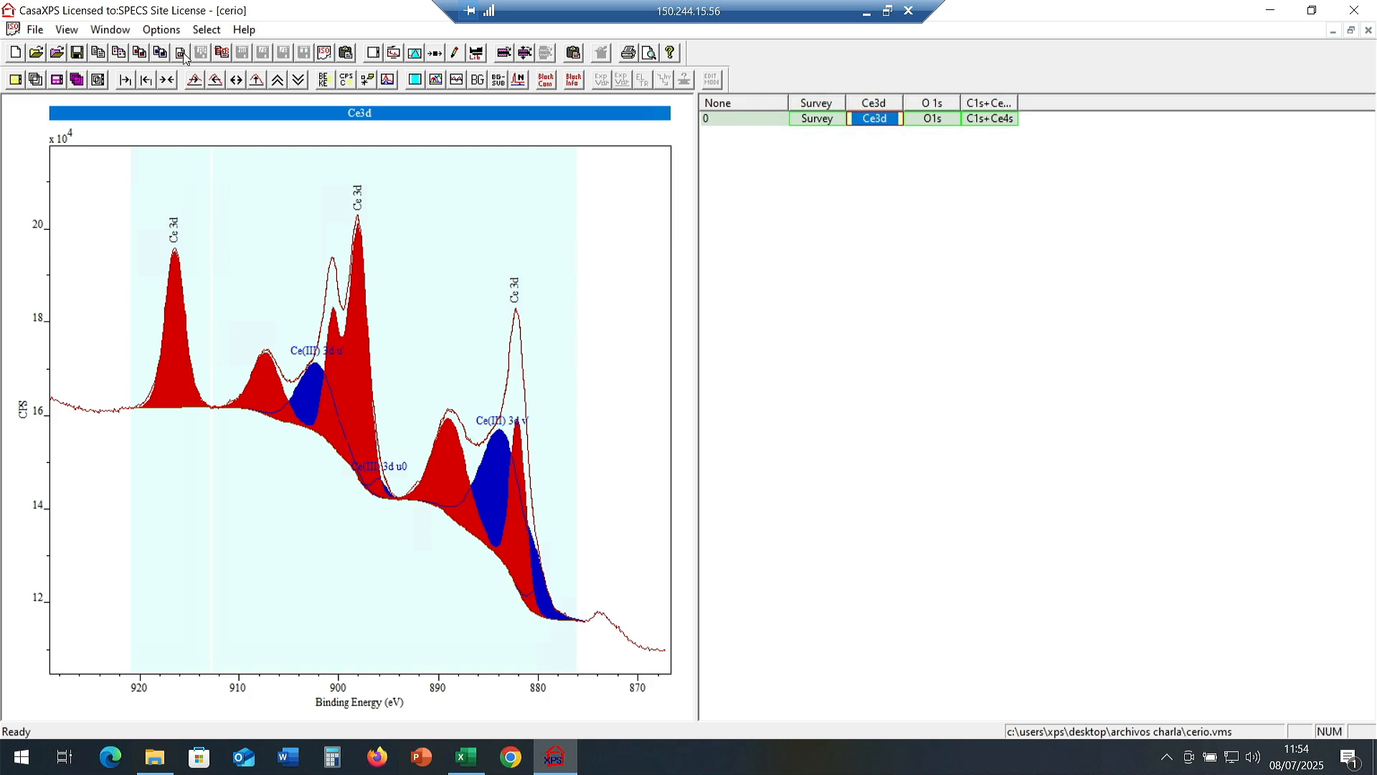
Copy the Ce3d plot as a 576 by 448 image and paste it at cell L4 of a new worksheet in the Excel workbook Libro1.
left_click(139, 54)
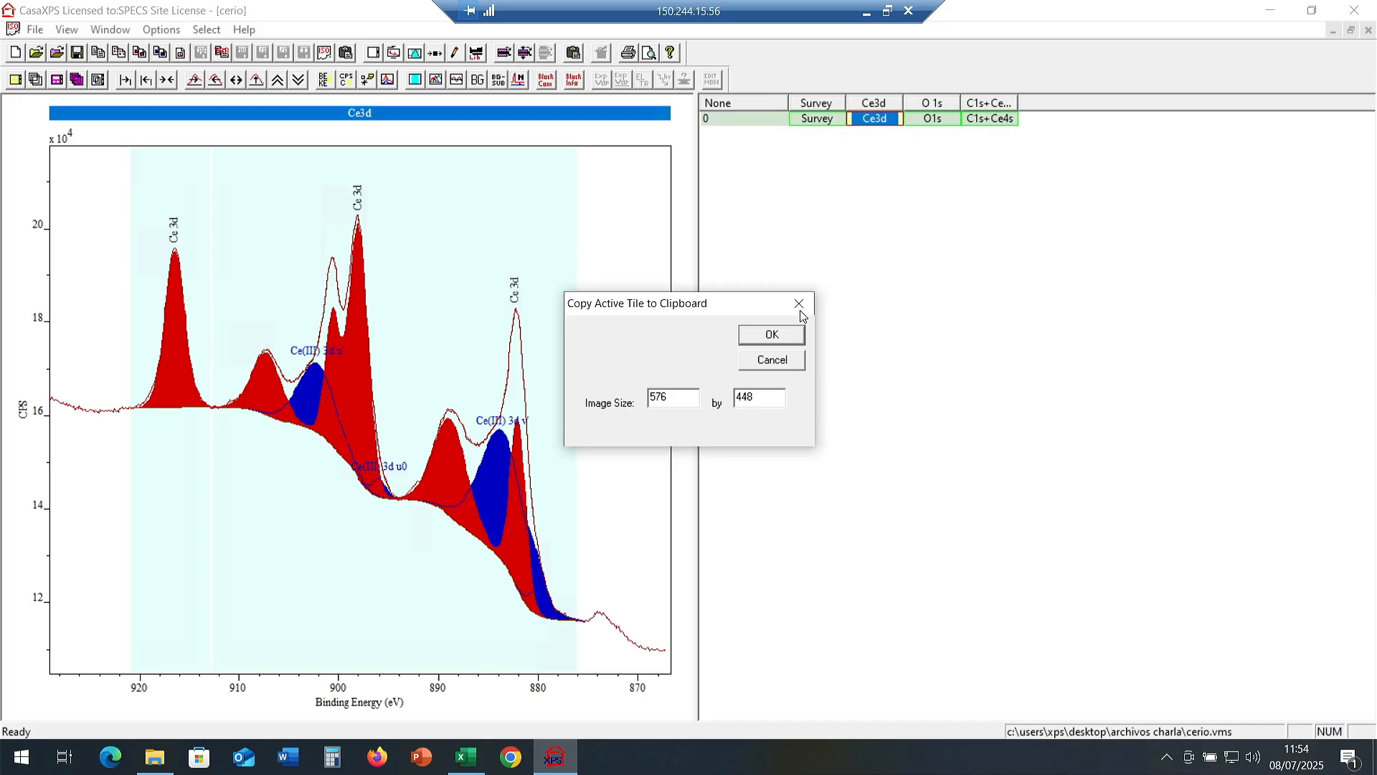
left_click(766, 342)
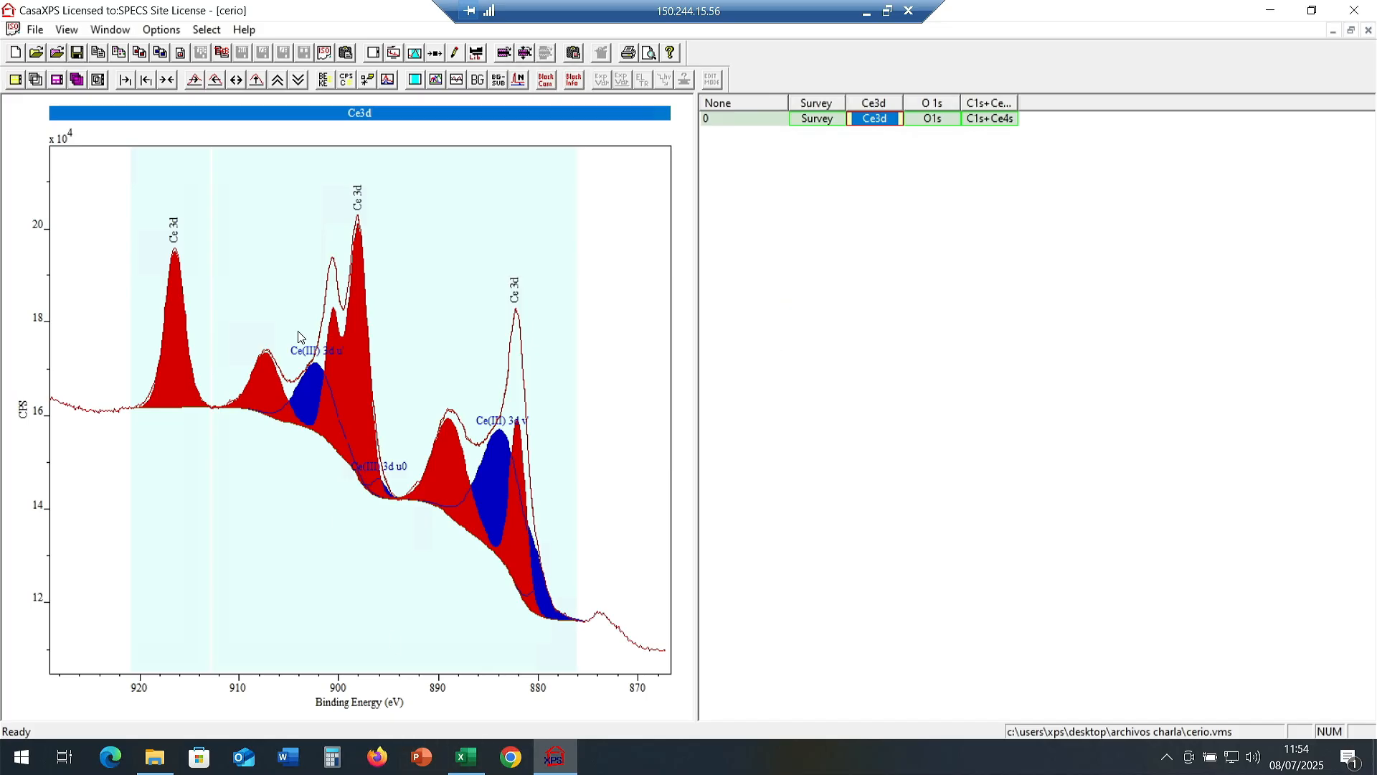
left_click(465, 757)
left_click(1111, 309)
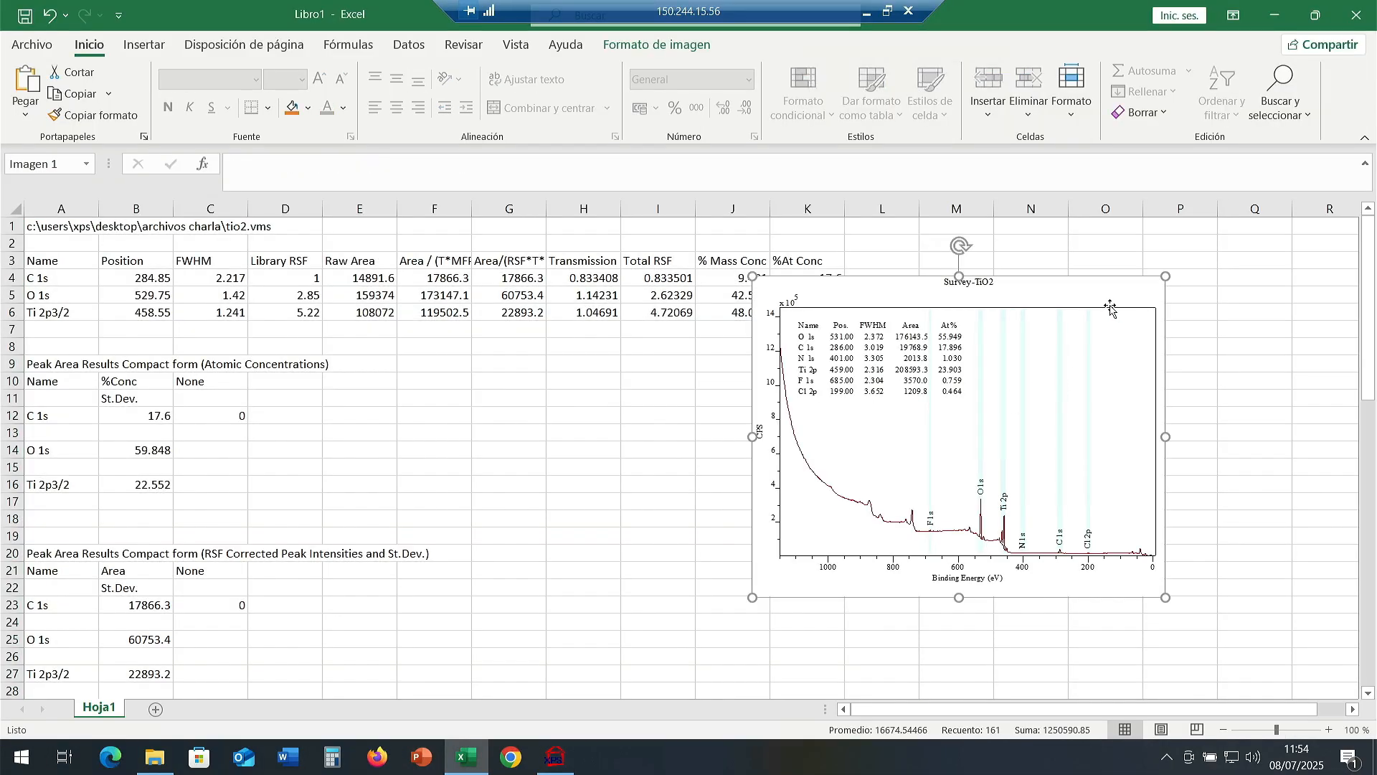
left_click(155, 709)
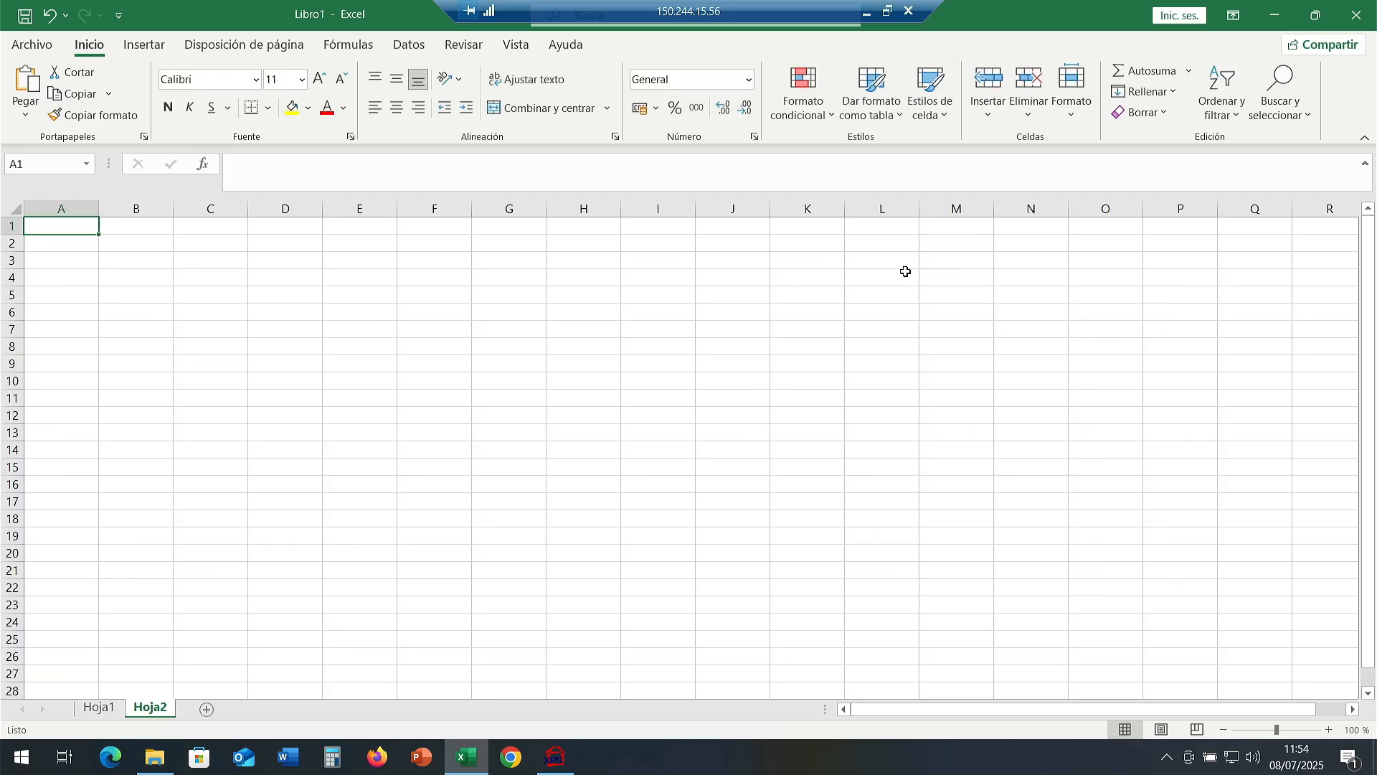
left_click(899, 276)
key("ctrl+v")
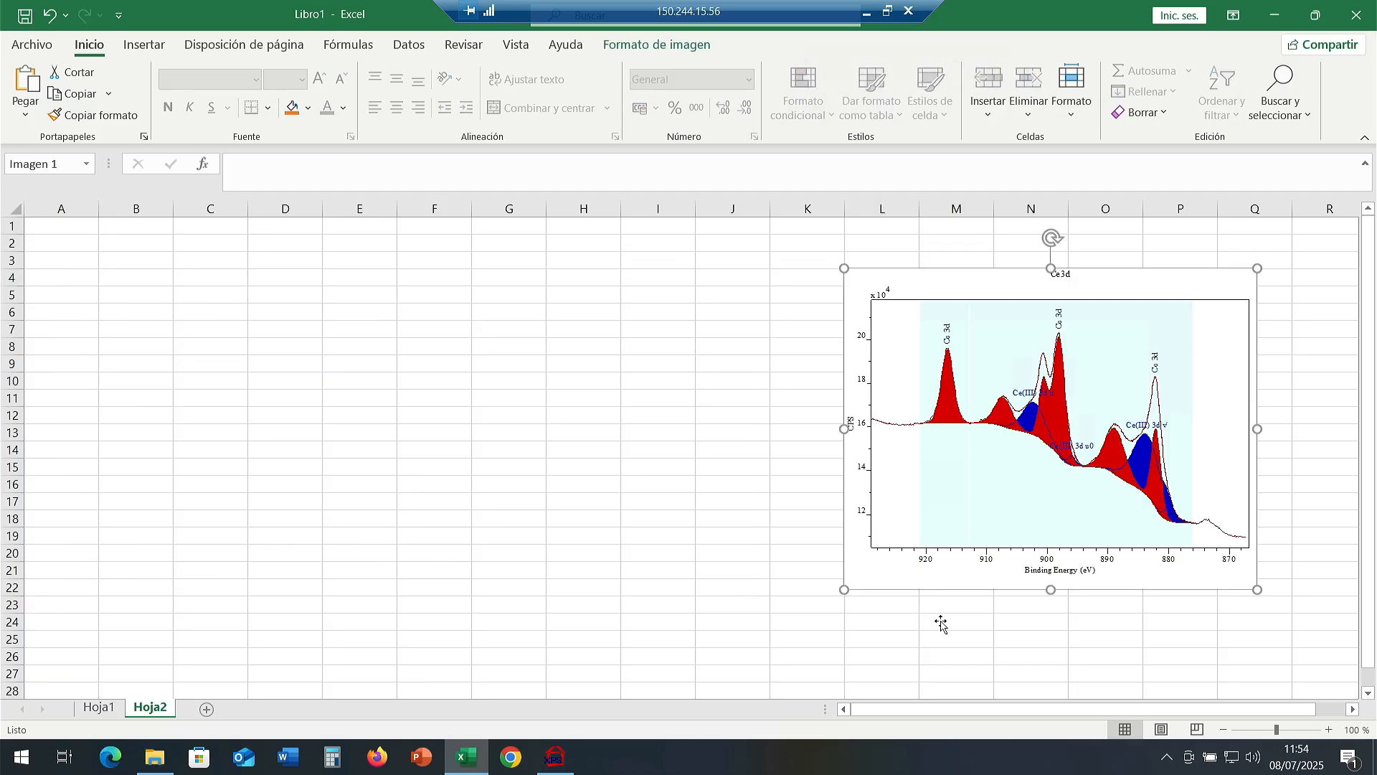
Output the Ce3d spectrum and components from CasaXPS as a table, paste all of it at A1 of Hoja2 in Excel, and move the plot beside it.
left_click(554, 757)
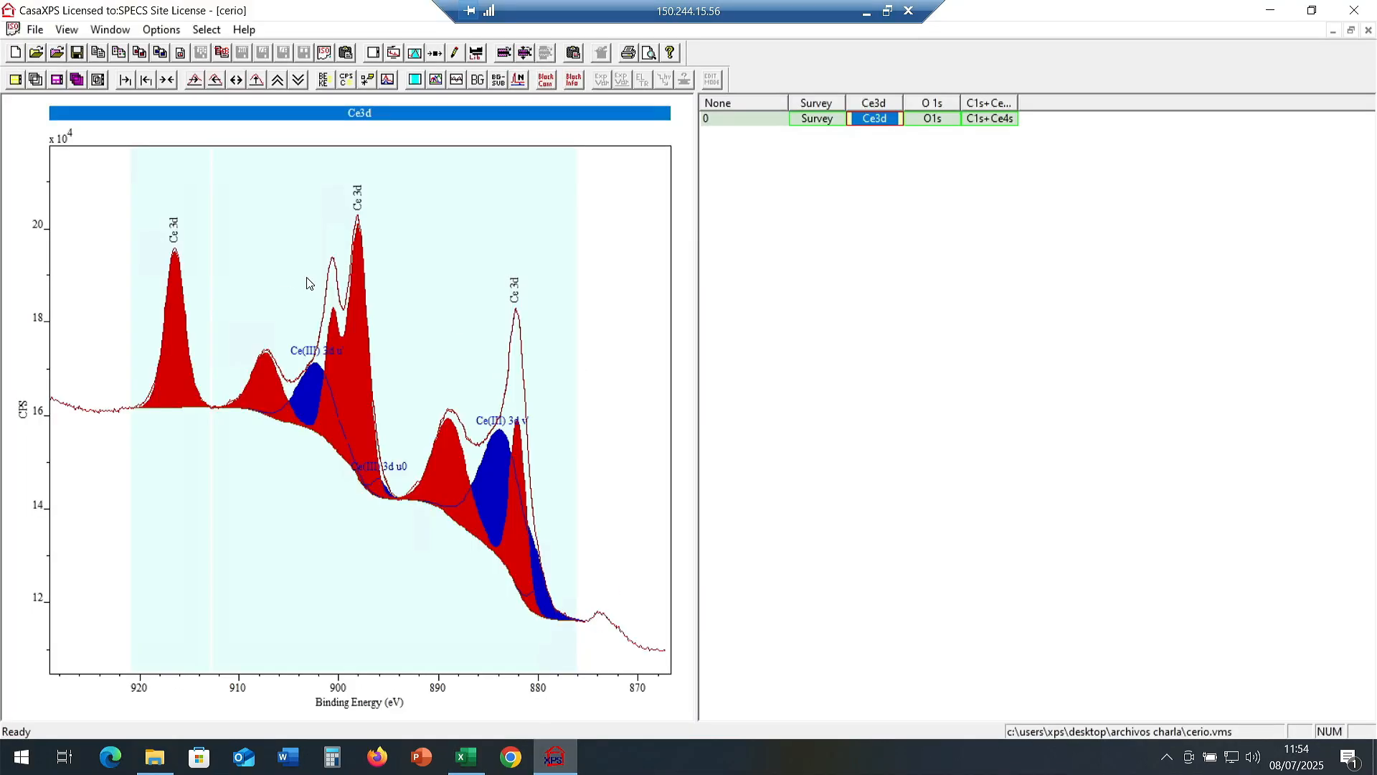
left_click(222, 55)
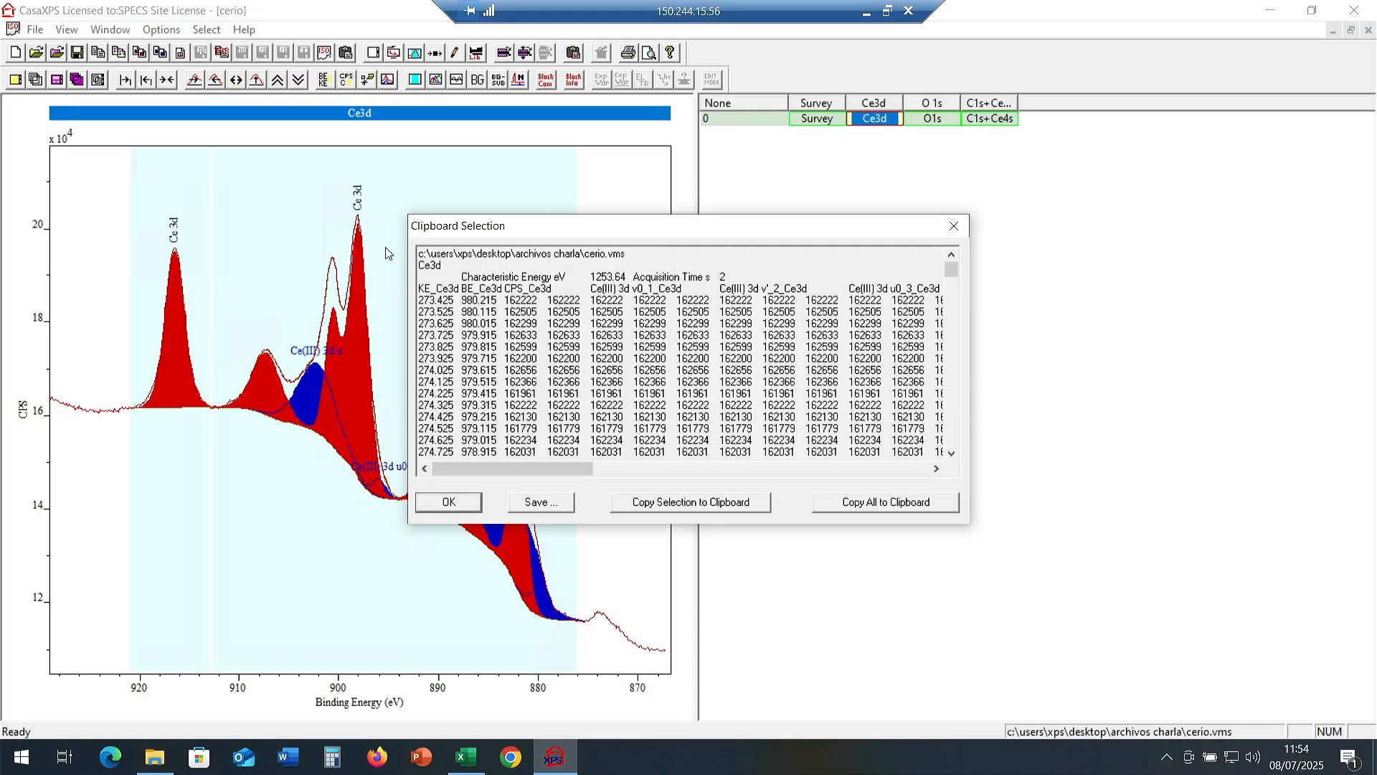
left_click(861, 501)
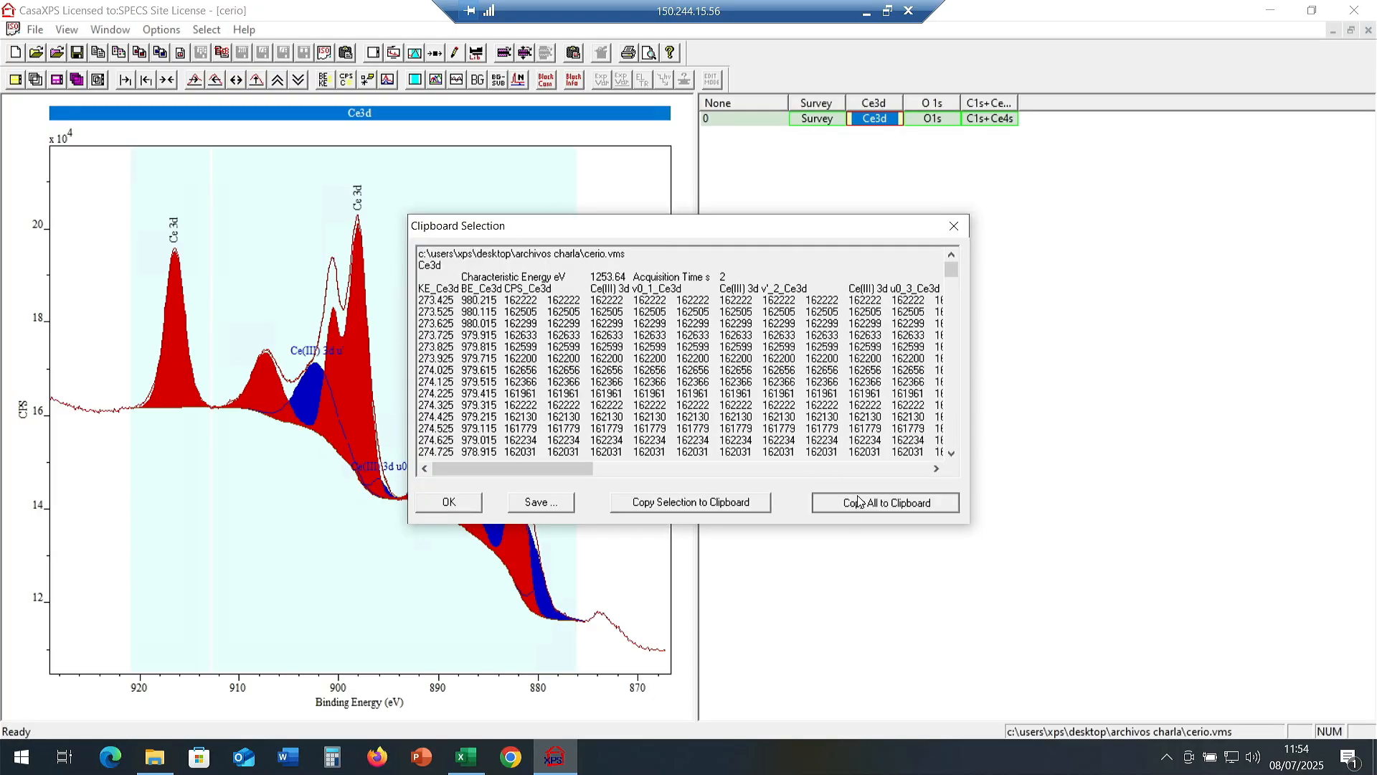
left_click(468, 757)
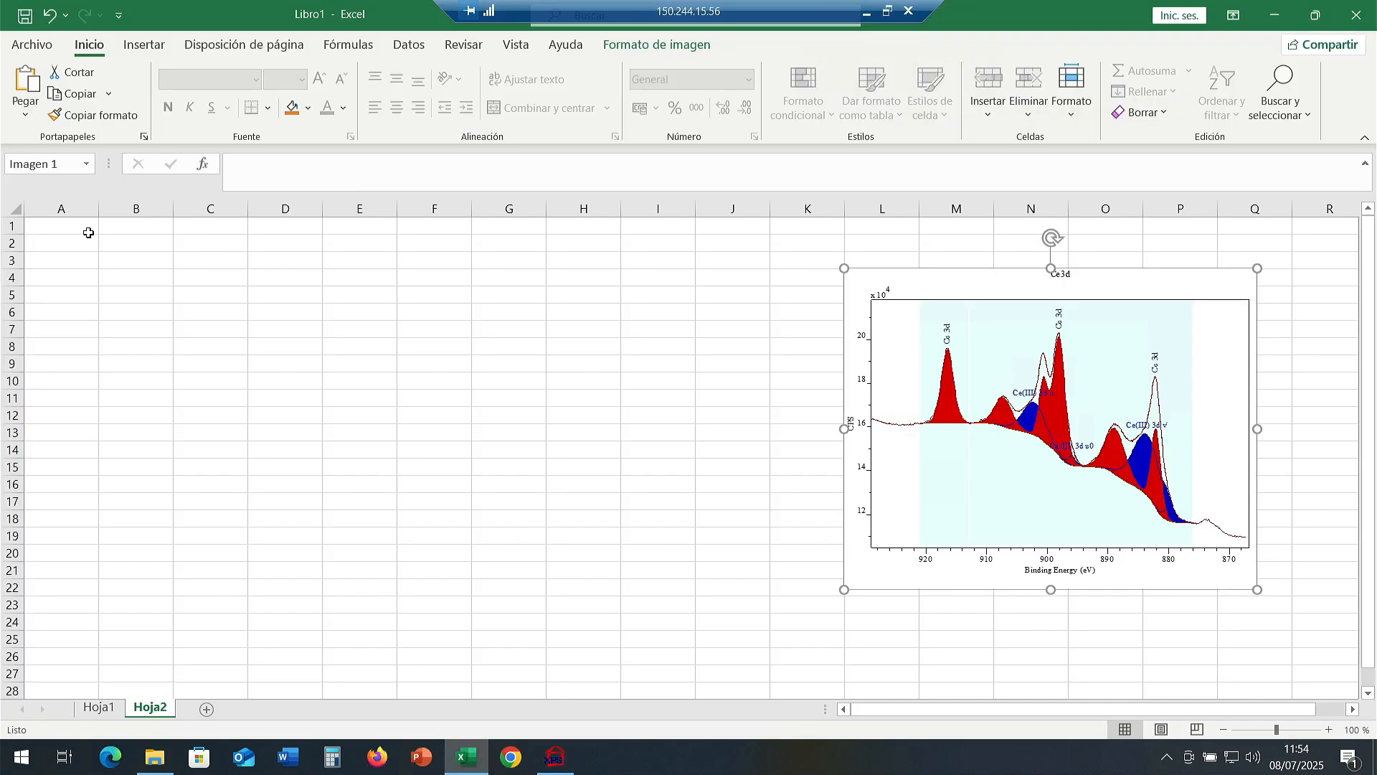
left_click(53, 228)
key("ctrl+v")
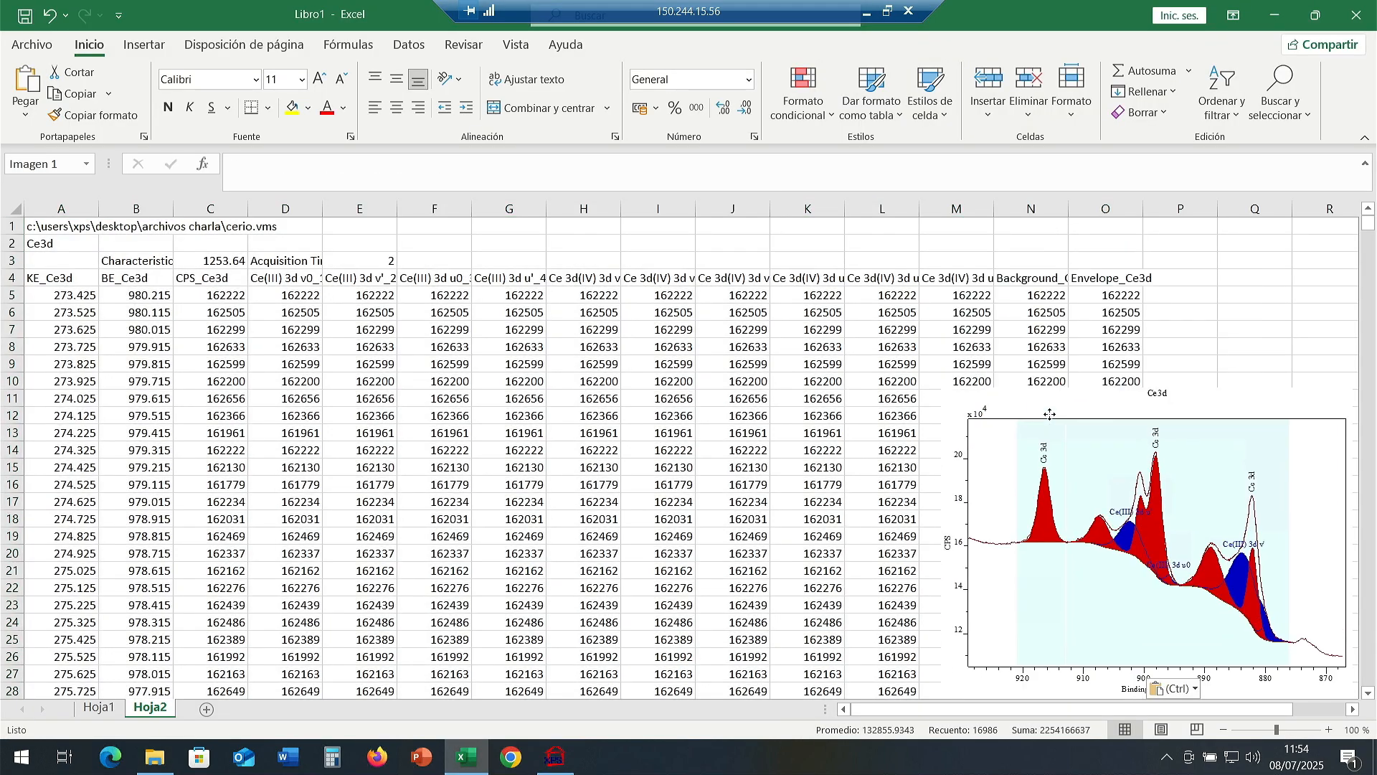
left_click_drag(1050, 415, 1261, 345)
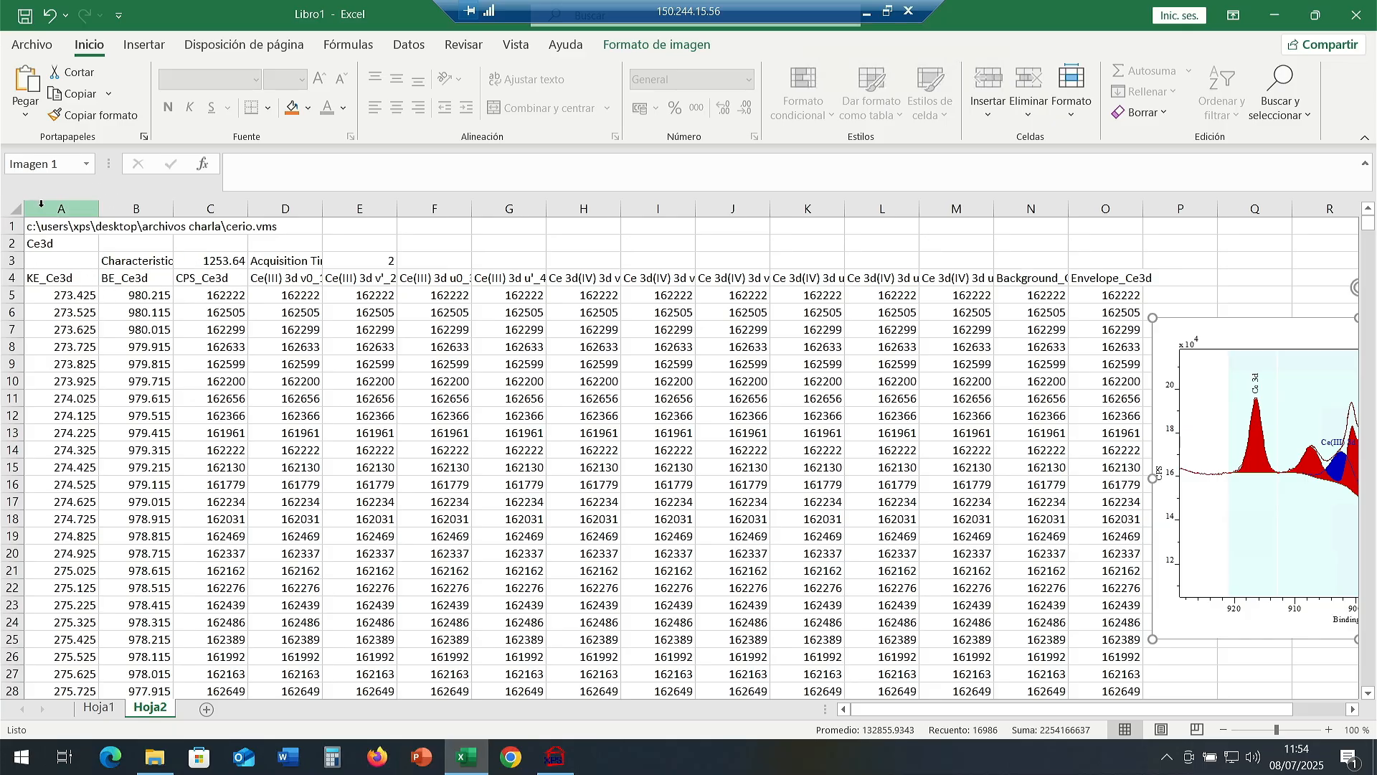
Examine the pasted energy and envelope columns, then return to CasaXPS and close the Ce3d data table.
left_click_drag(46, 208, 107, 230)
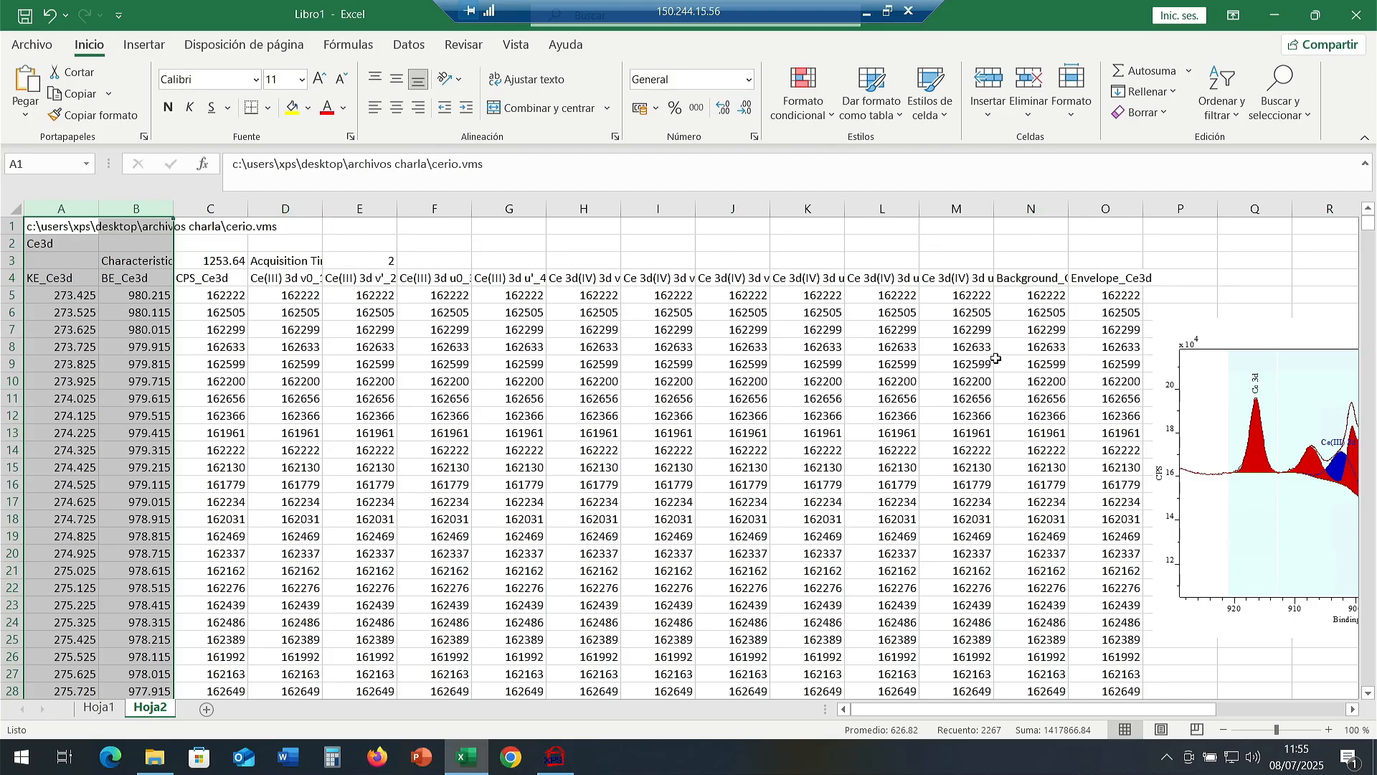
left_click(1107, 209)
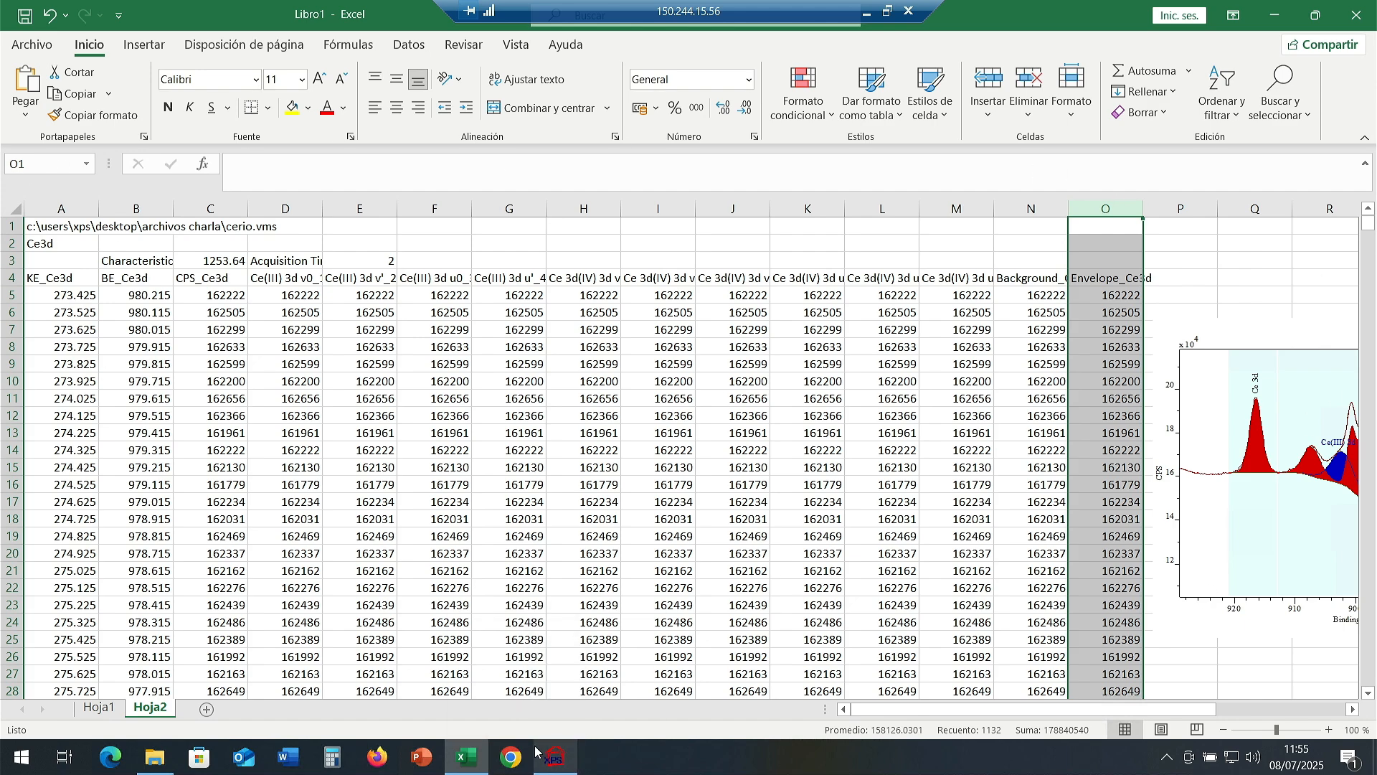
left_click(554, 757)
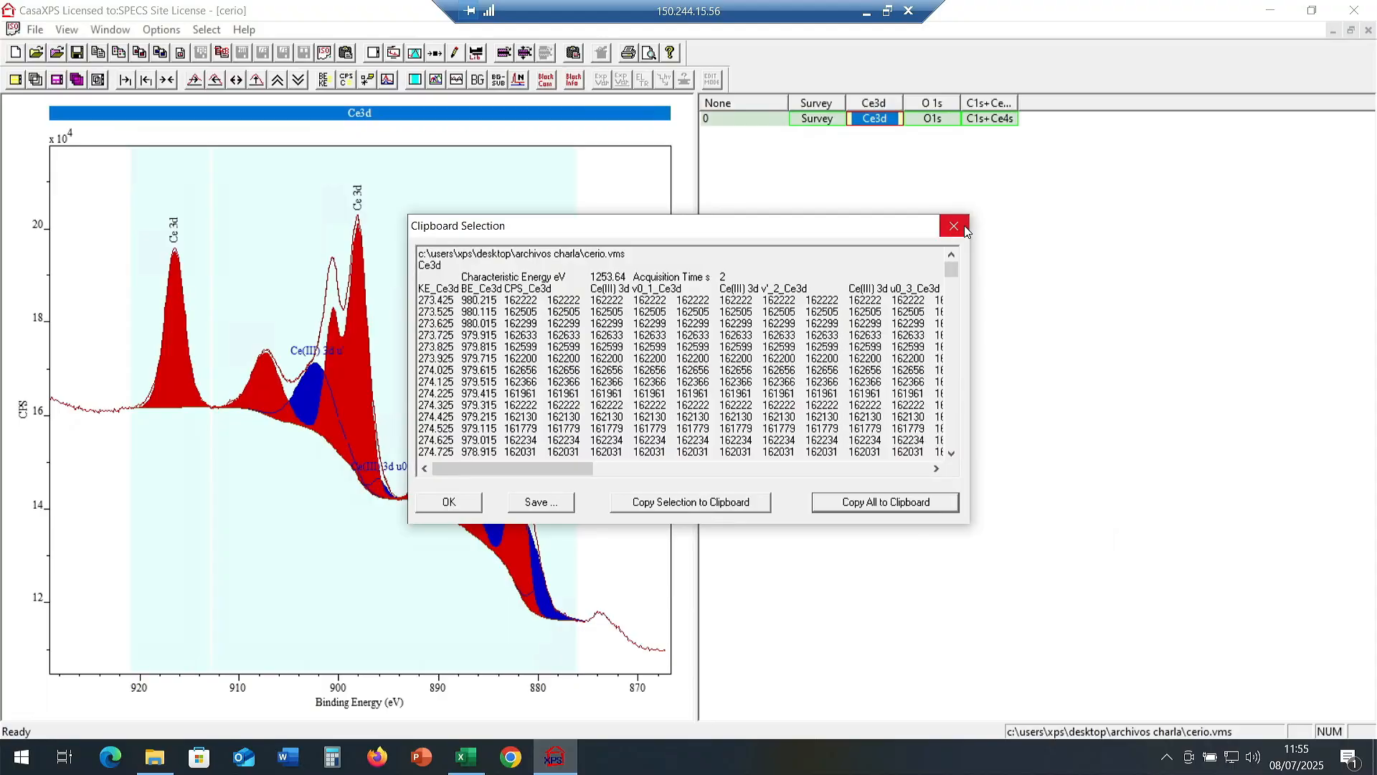
left_click(954, 227)
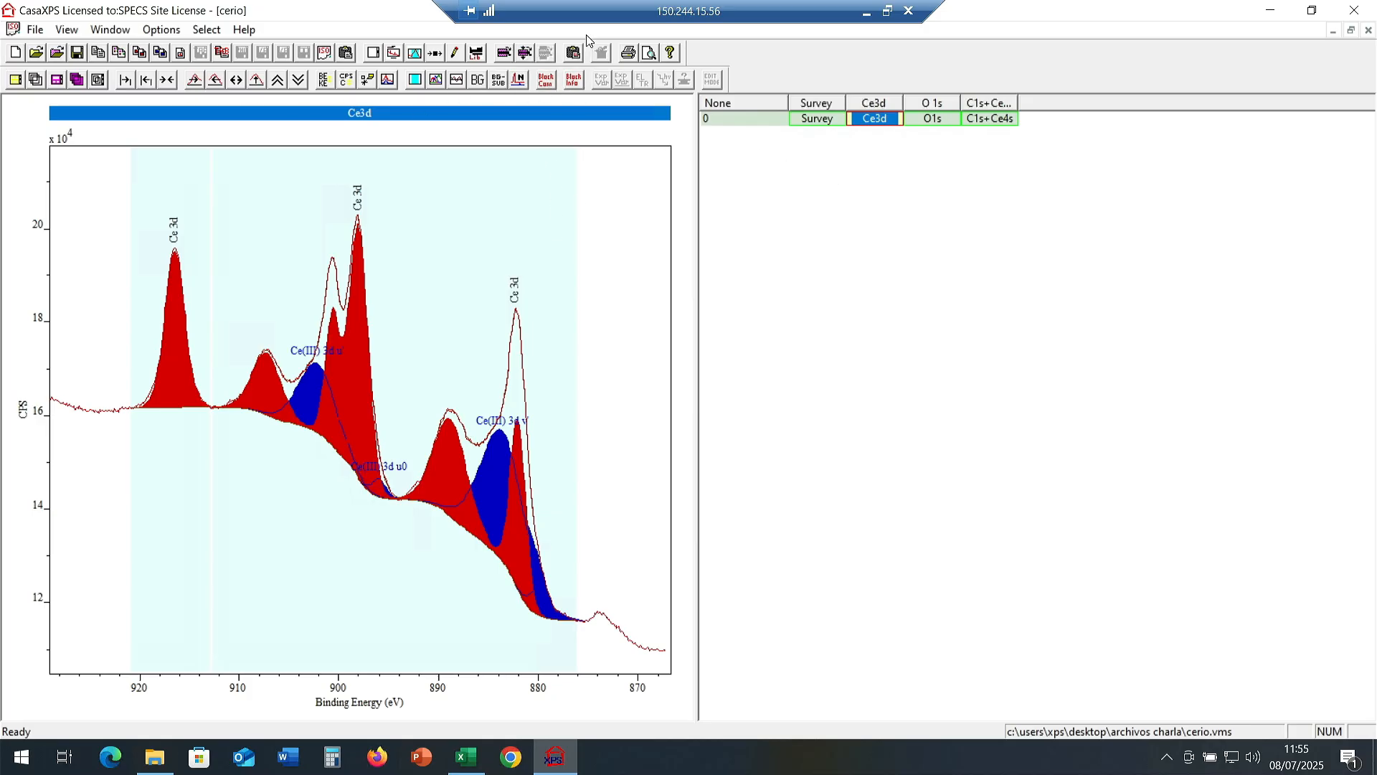
Display the Ce3d spectrum with its background subtracted and zoom in on the fitted peaks from about 926 to 870 eV.
left_click(416, 86)
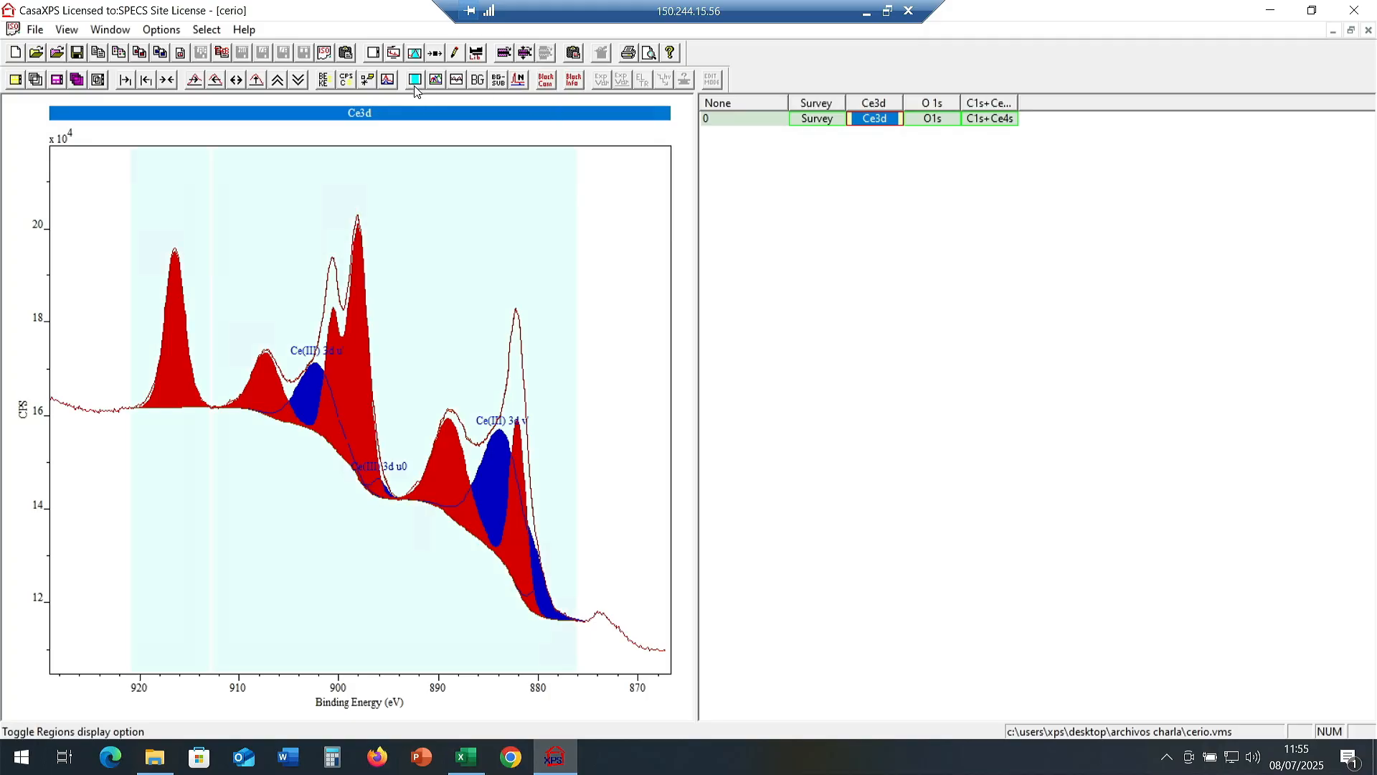
left_click(498, 80)
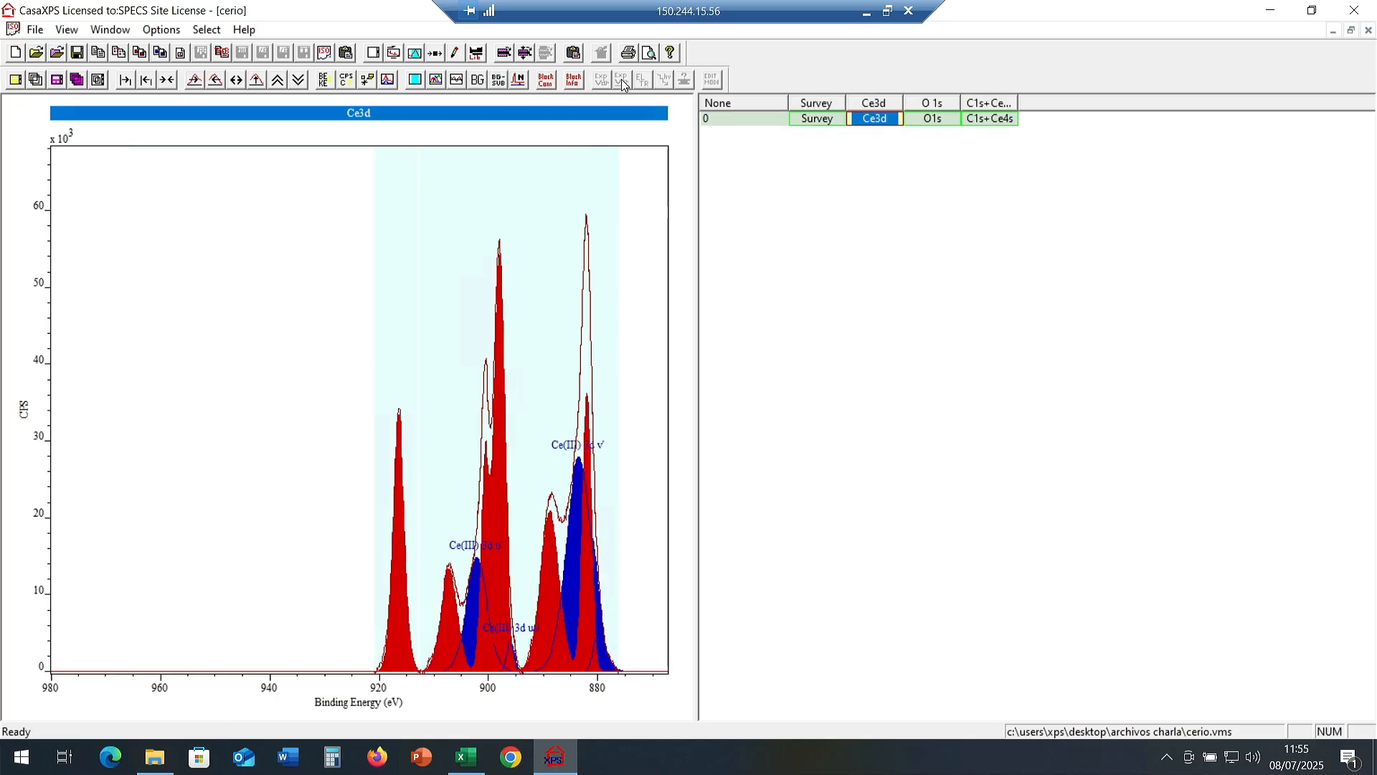
left_click_drag(306, 164, 674, 693)
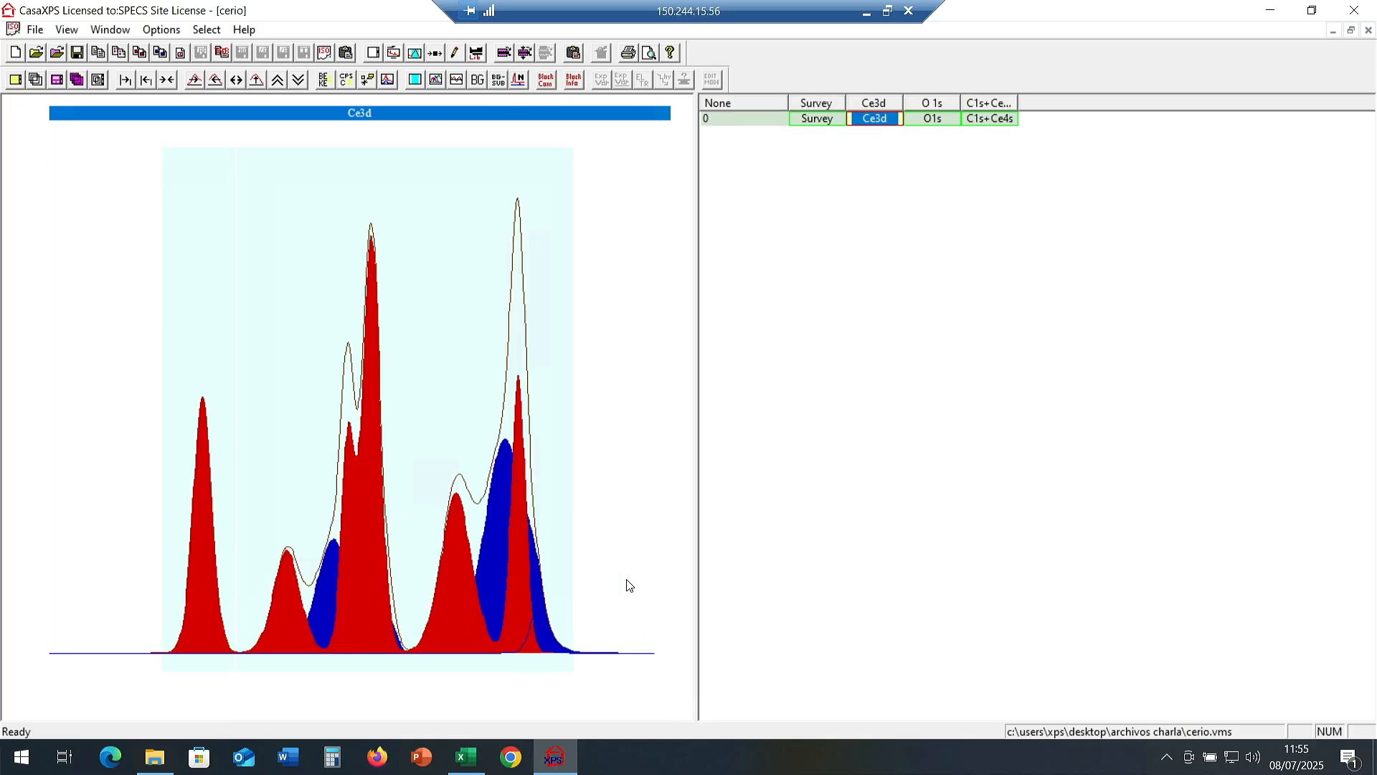
left_click_drag(117, 177, 629, 701)
left_click(614, 583)
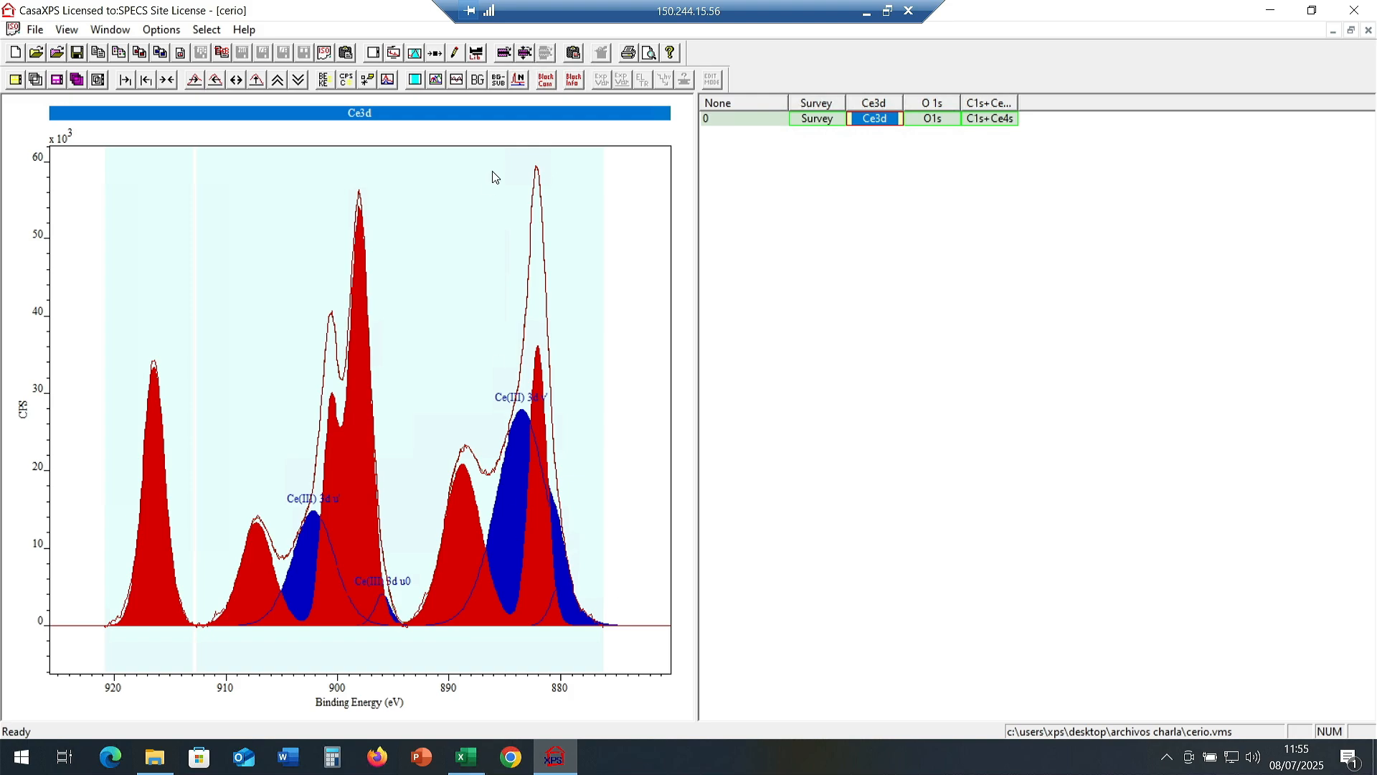
Show the Ce3d spectrum with its background again, zoomed in on the range from about 930 to 873 eV.
left_click(499, 81)
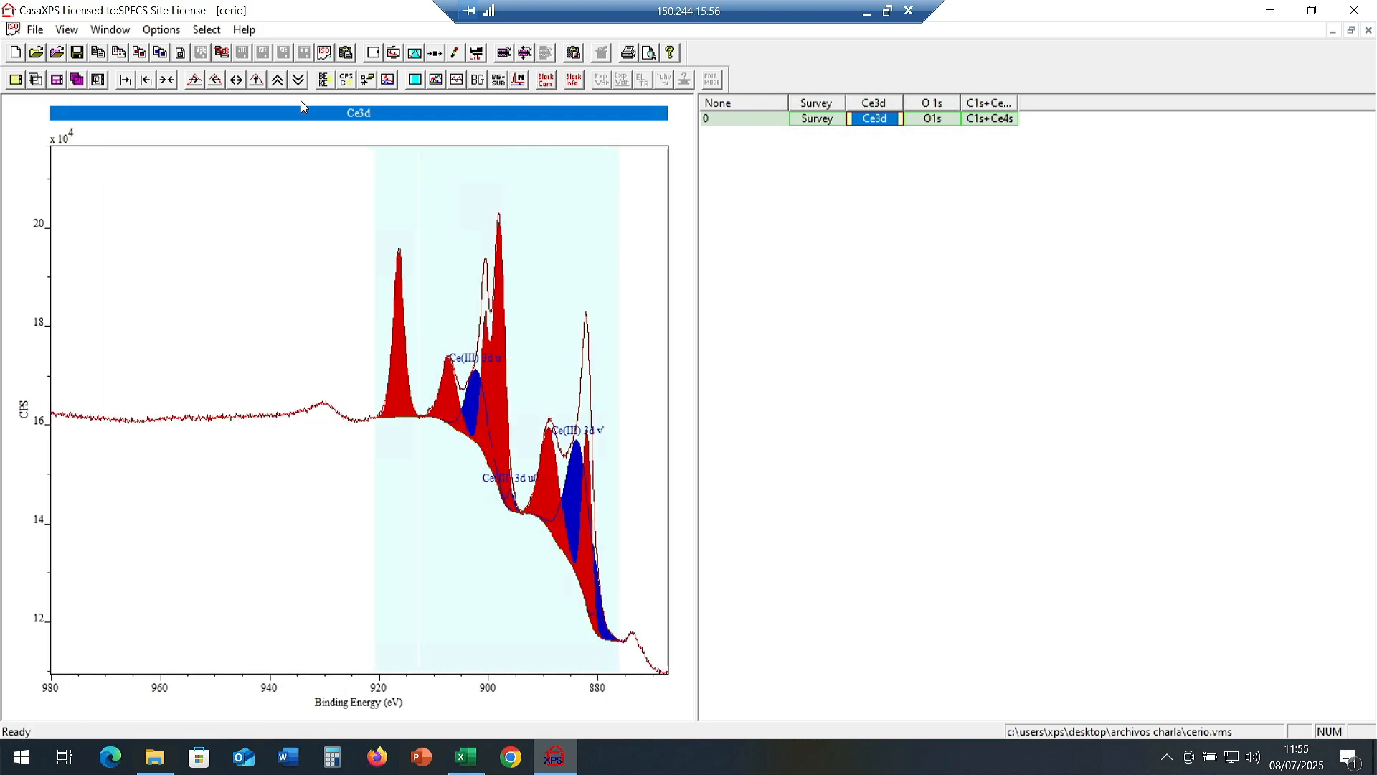
left_click_drag(323, 163, 635, 661)
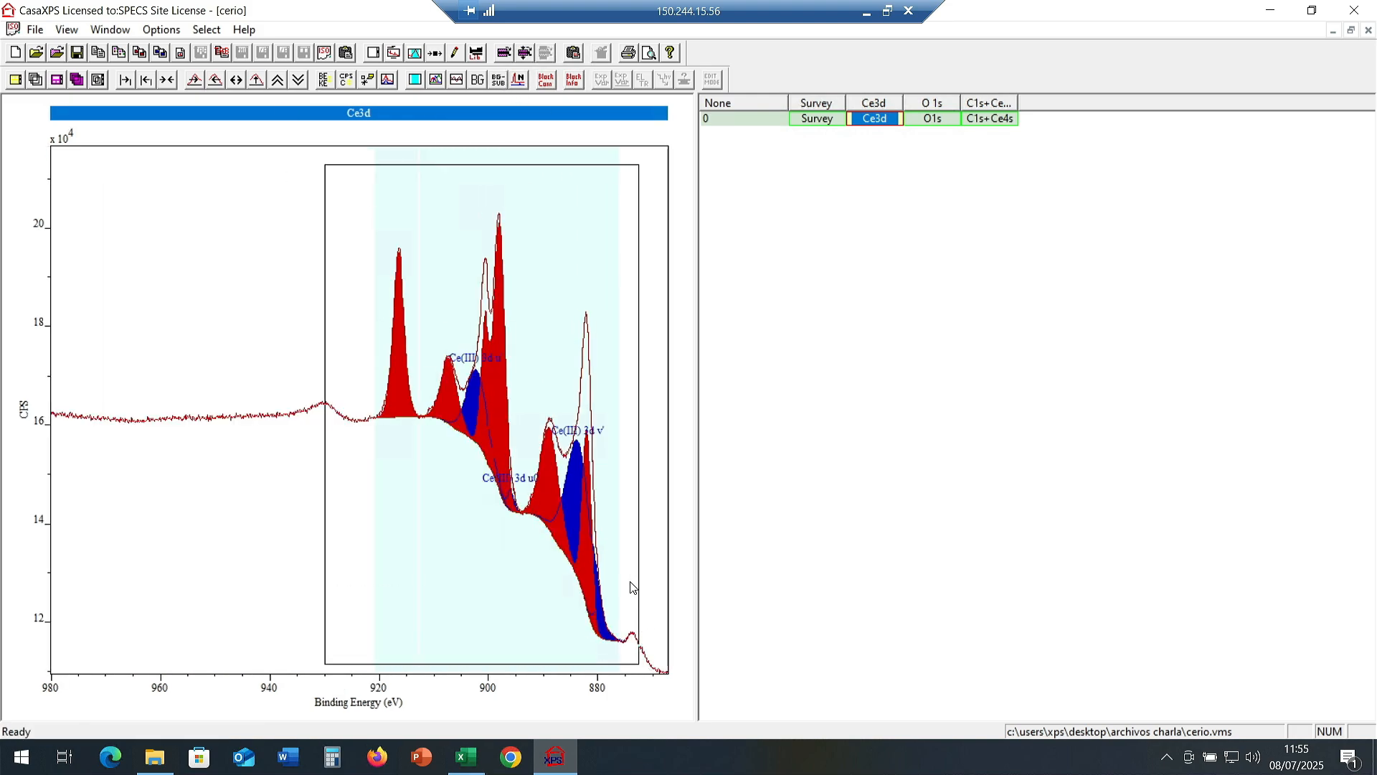
left_click(632, 587)
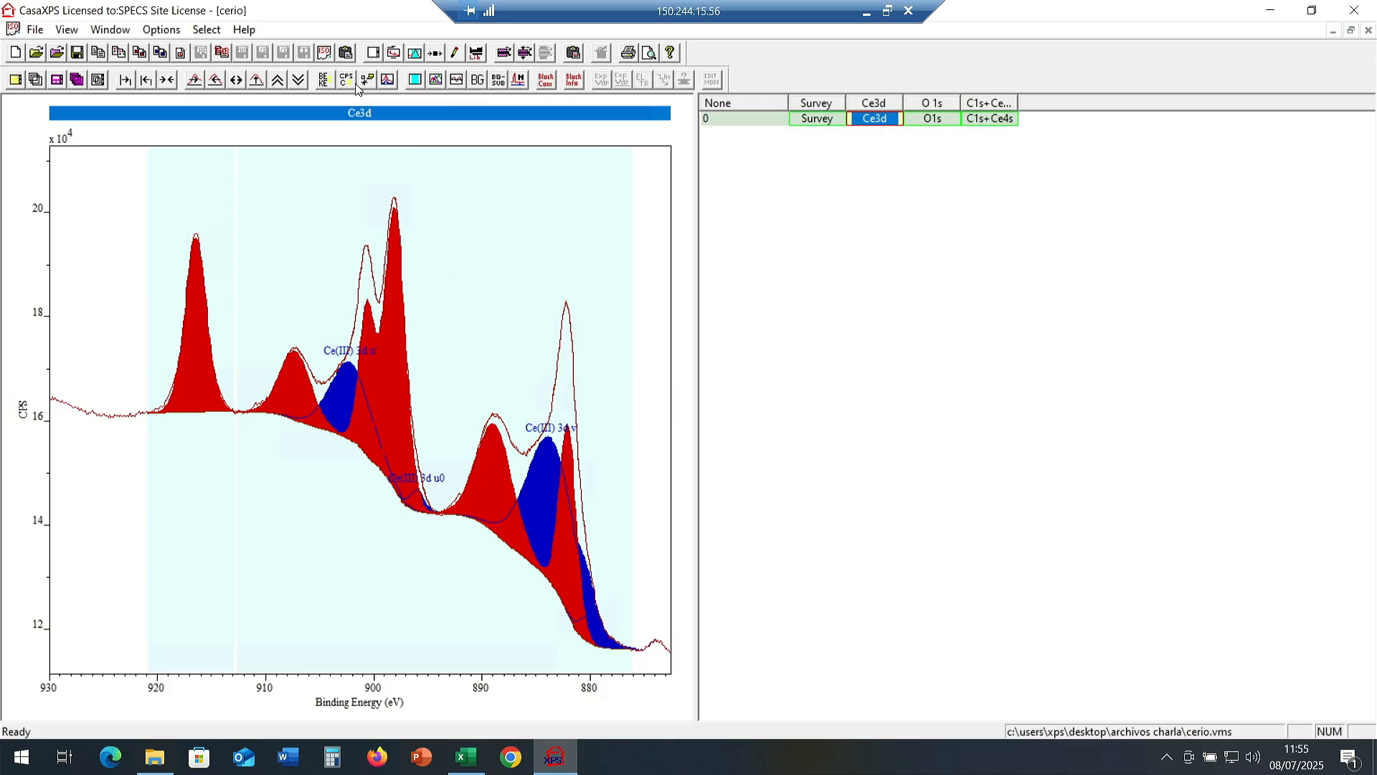
Switch the energy axis to kinetic energy and back, and try enlarging and reducing the intensity range on the full spectrum.
left_click(326, 81)
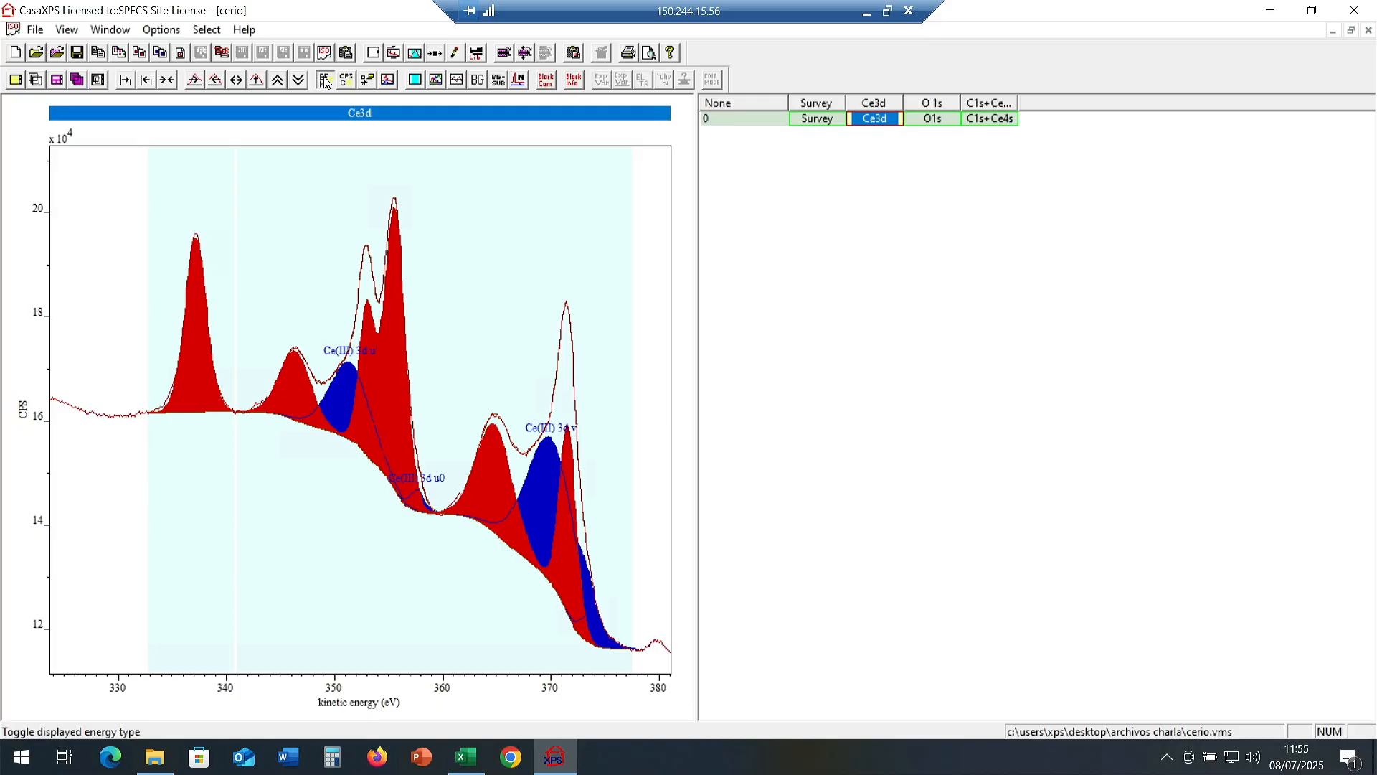
left_click(325, 79)
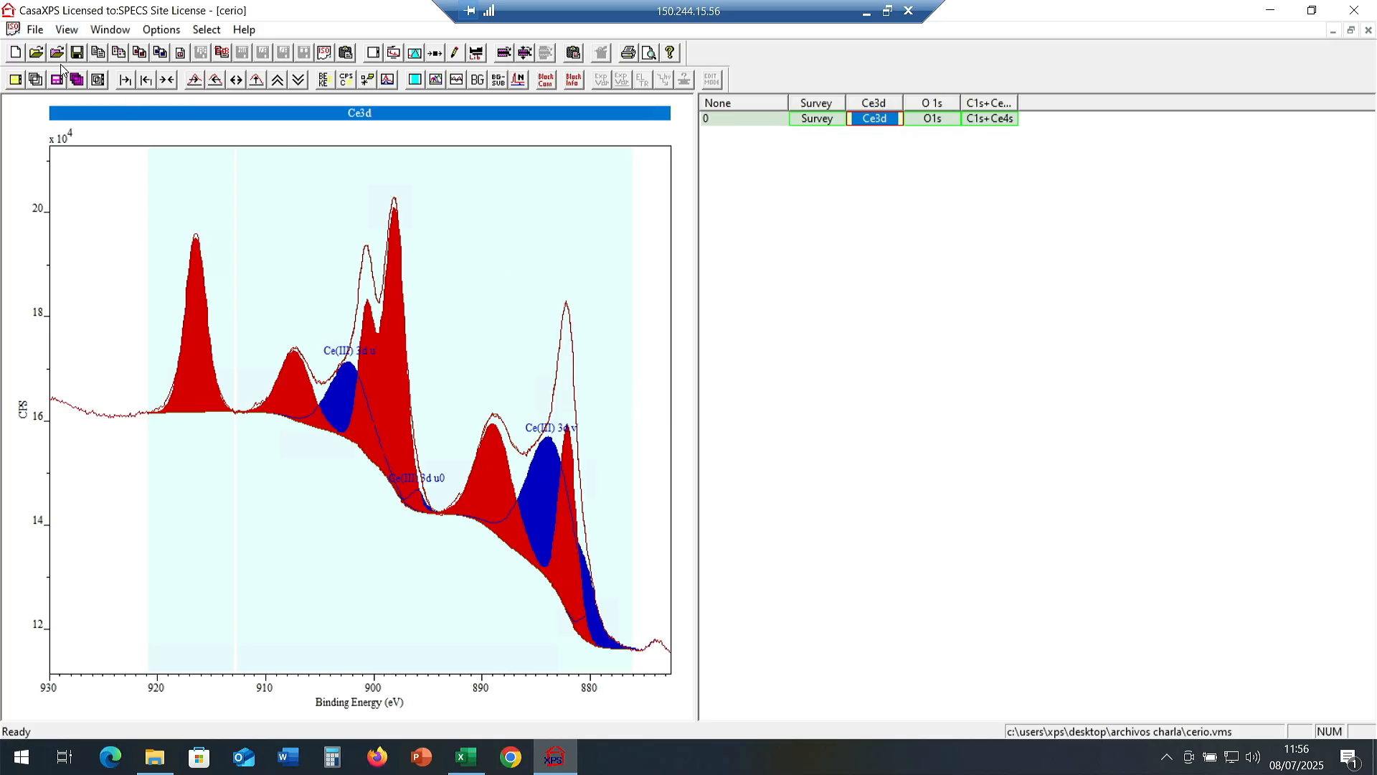
left_click(167, 80)
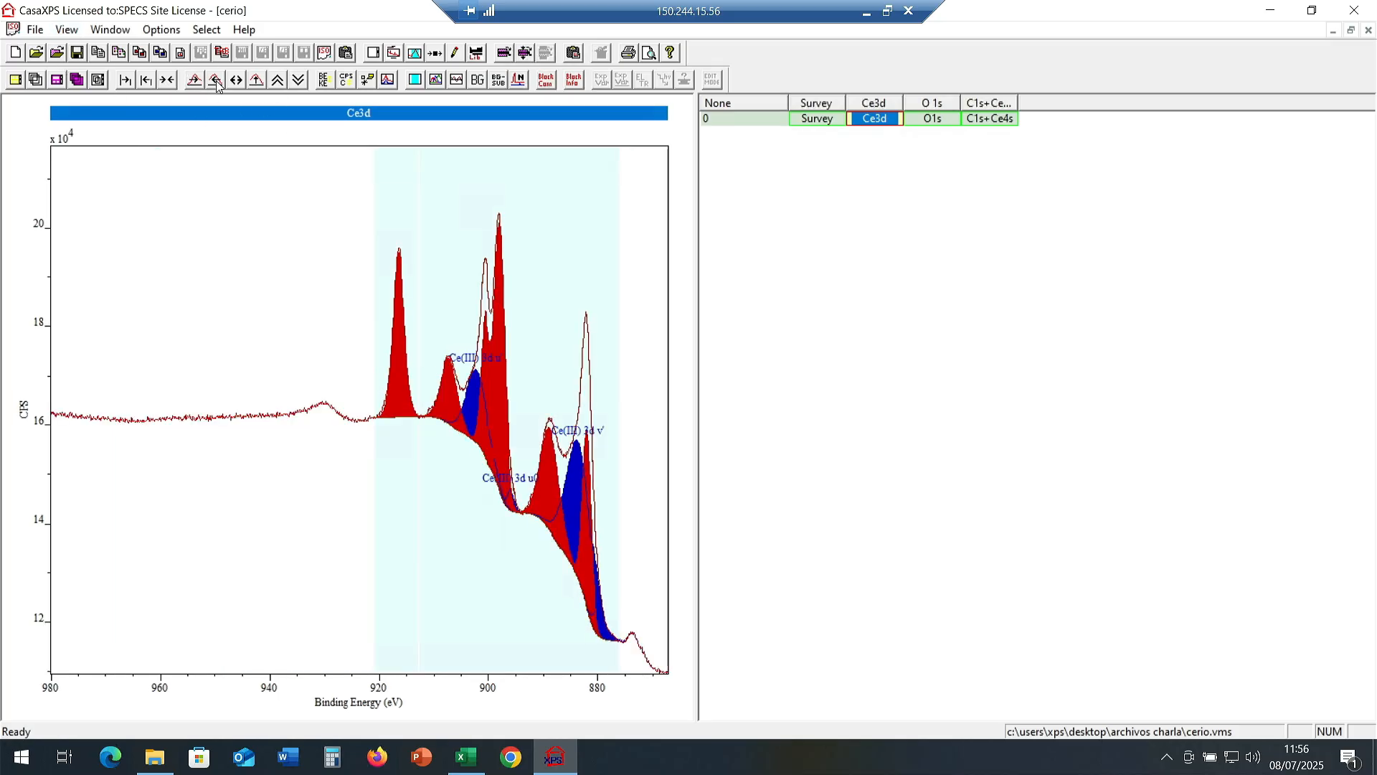
left_click(279, 85)
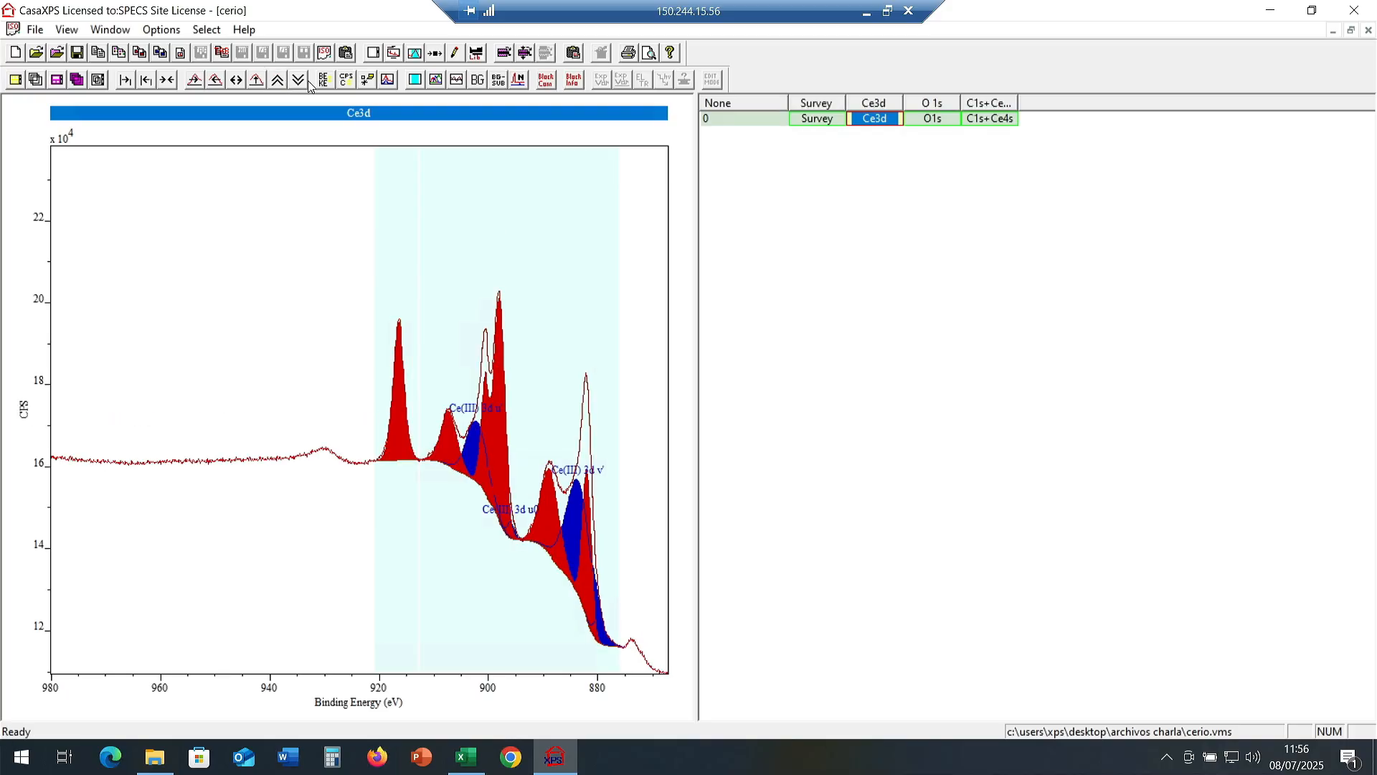
left_click(299, 81)
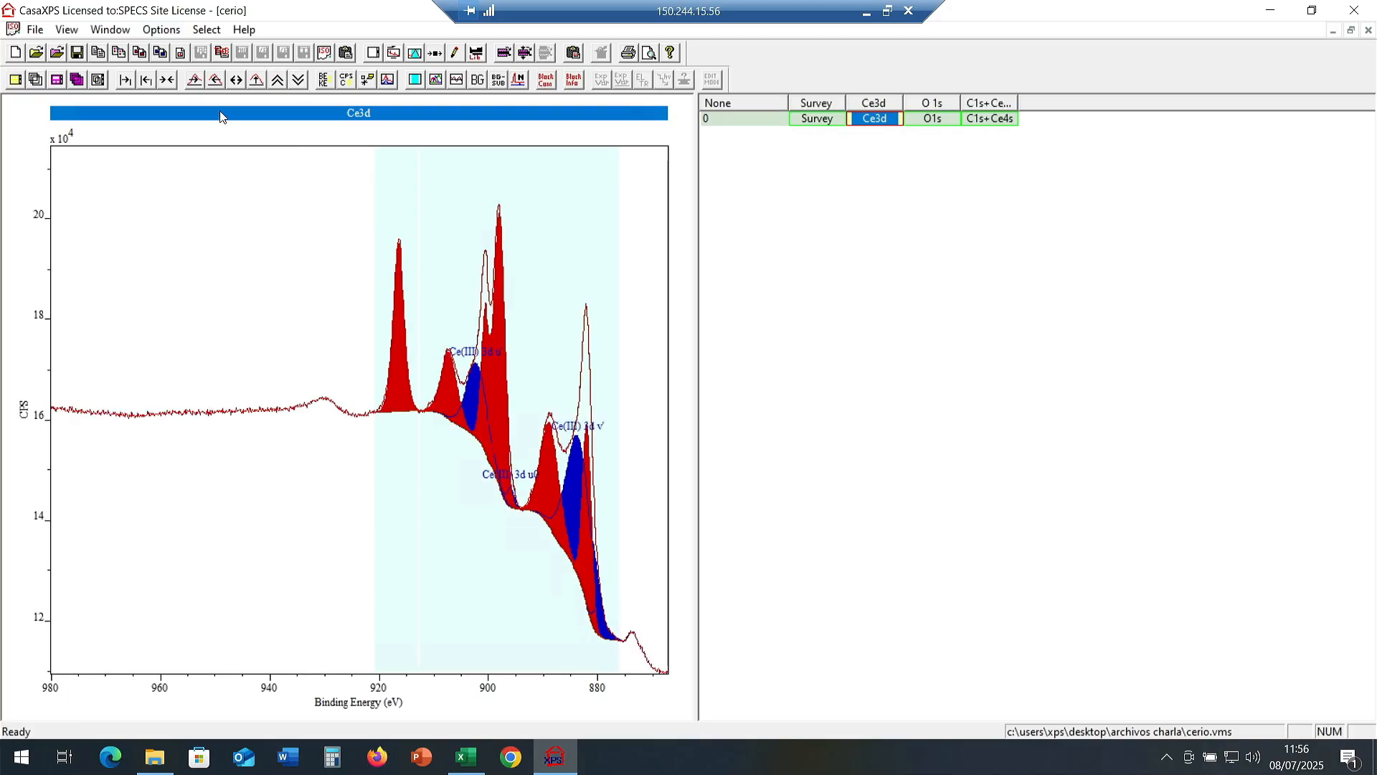
Add the text annotation "muestra 200" to the Ce3d plot.
left_click(162, 29)
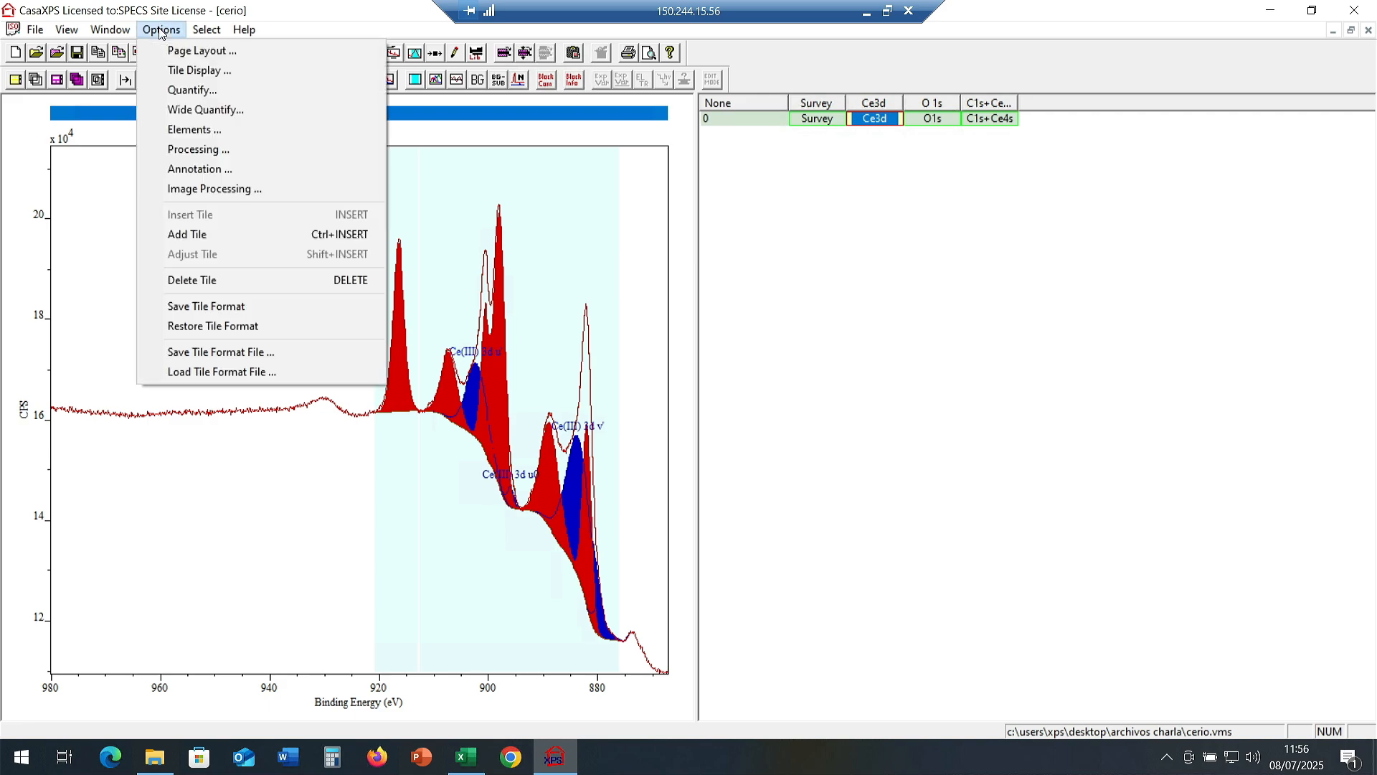
left_click(195, 169)
left_click_drag(665, 213, 952, 141)
left_click(1075, 178)
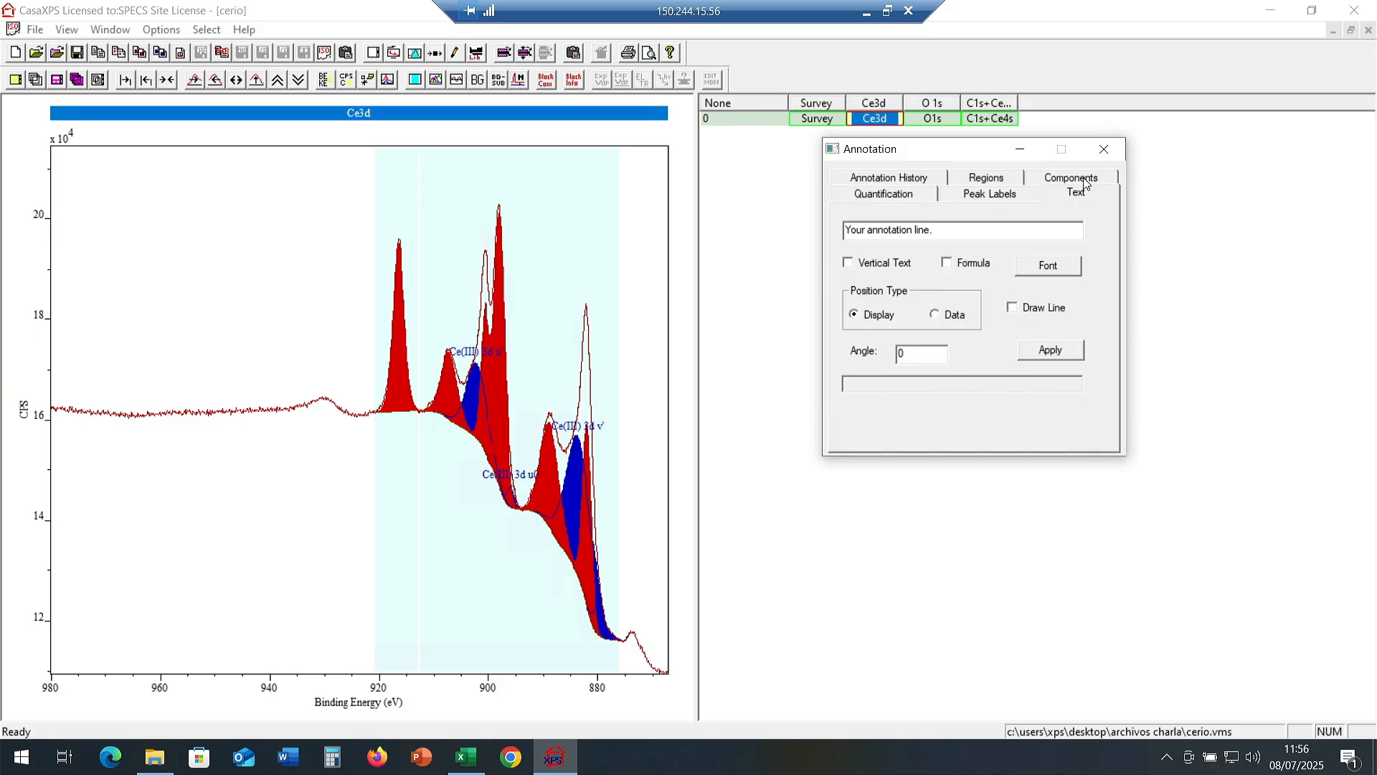
left_click_drag(936, 229, 445, 222)
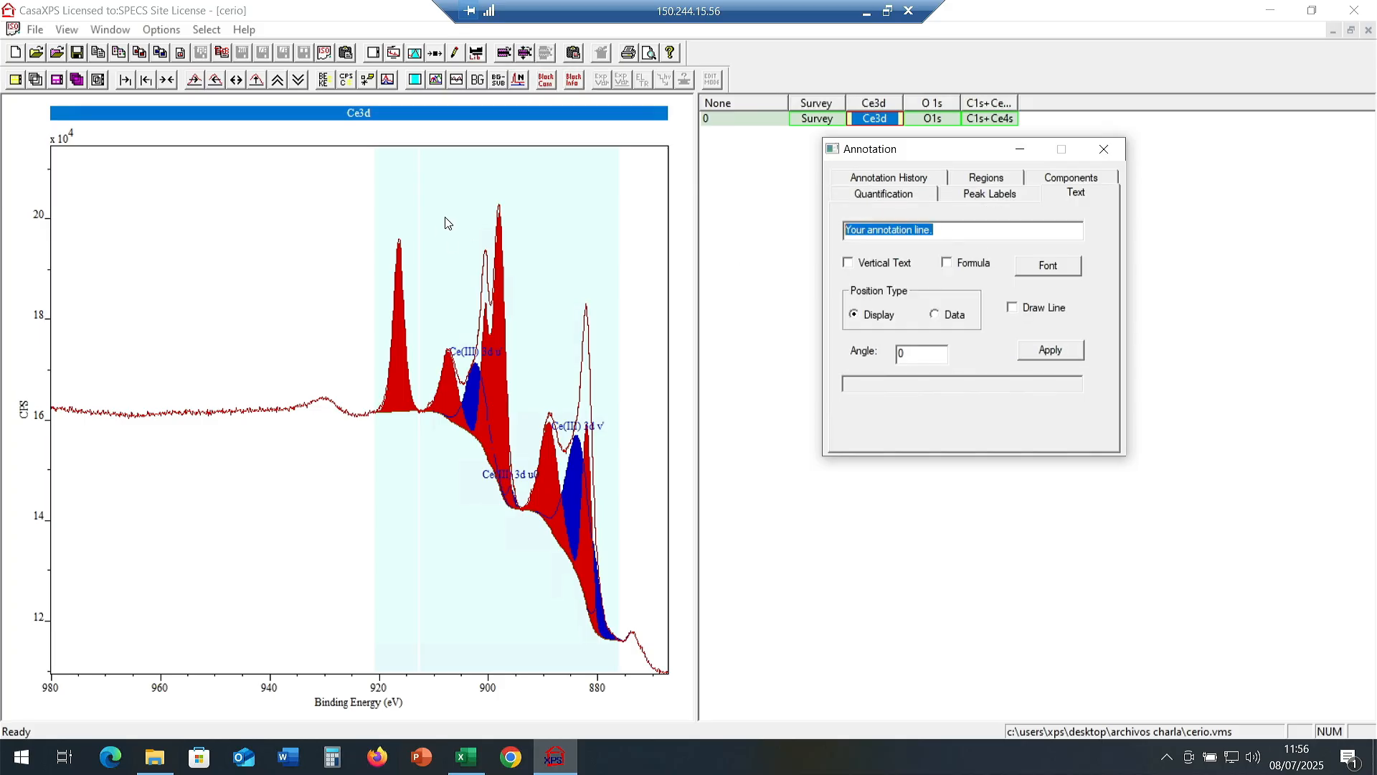
type("muestra 200")
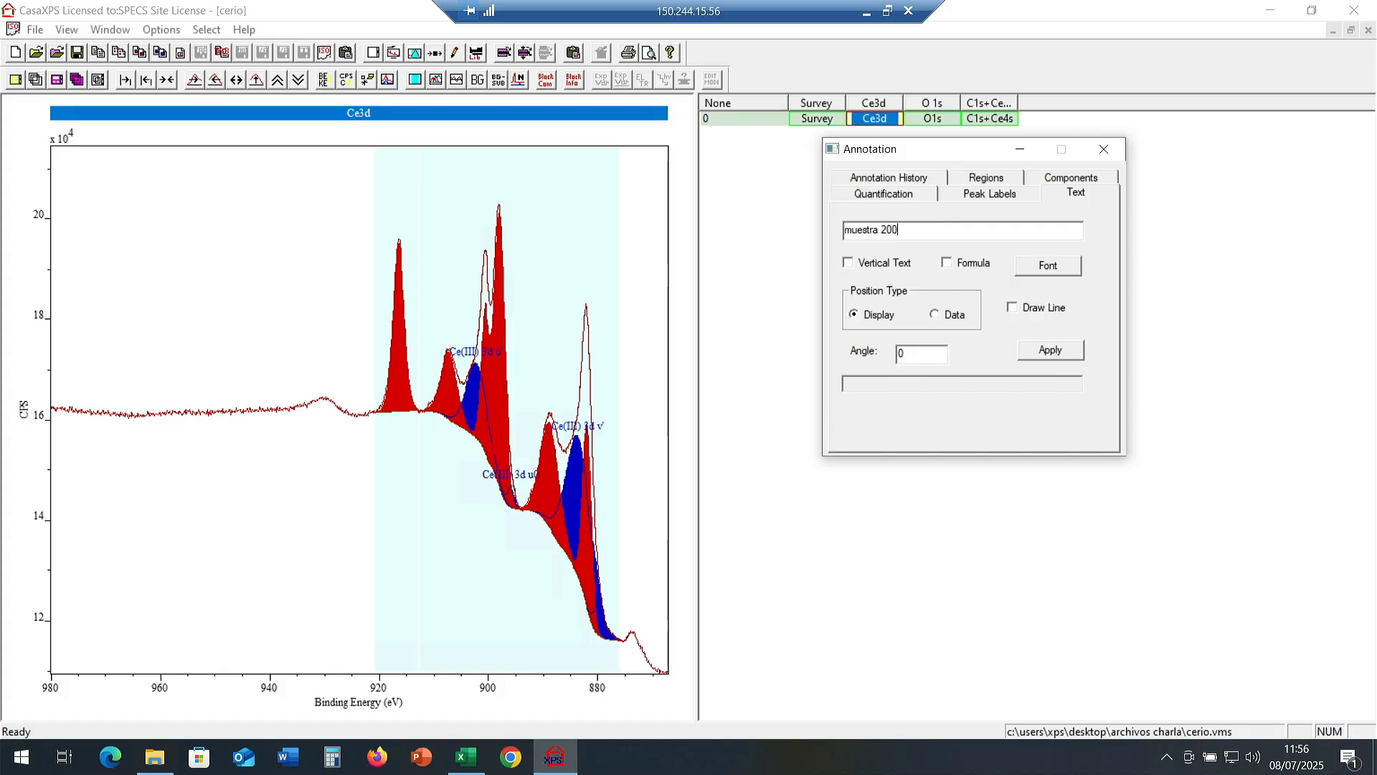
left_click(1049, 350)
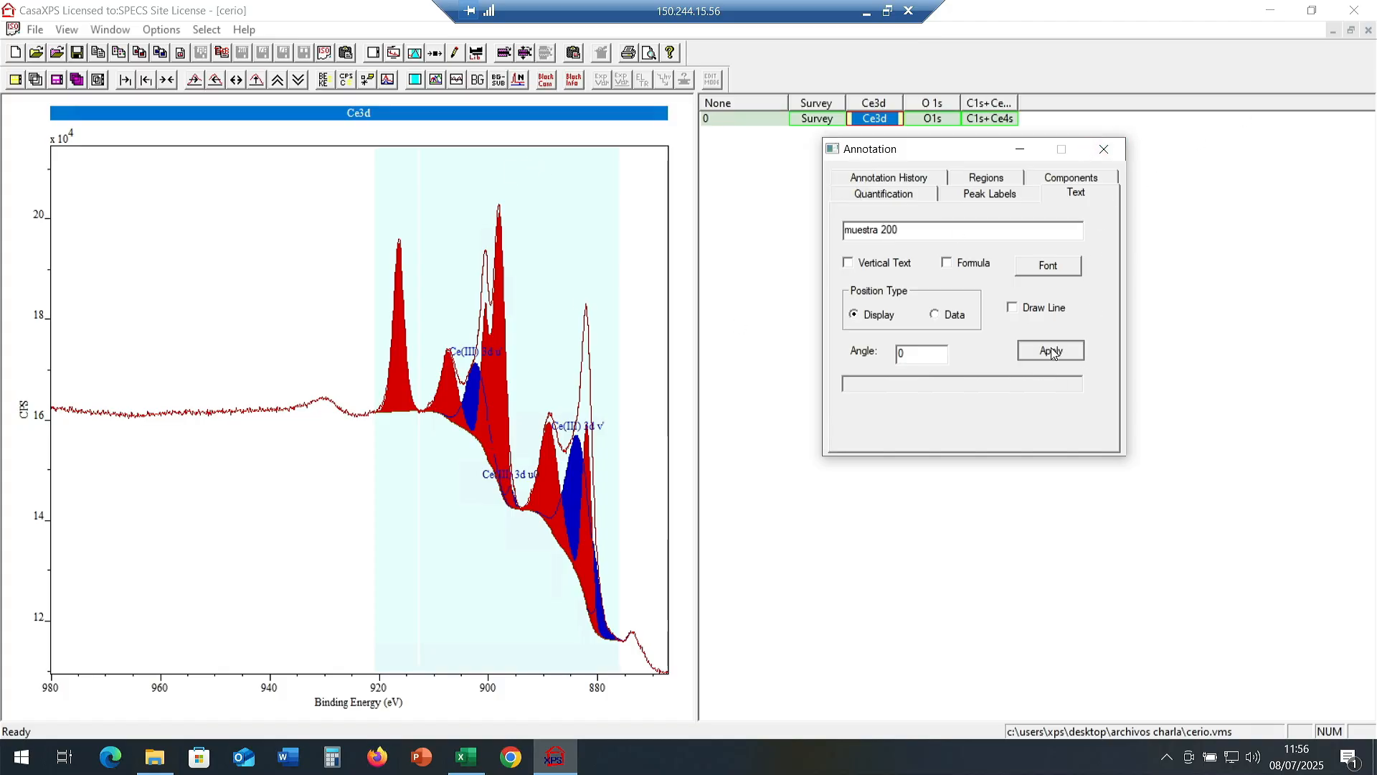
Move the "muestra 200" annotation to the empty upper-left area of the plot and restore the full spectrum range.
left_click(881, 179)
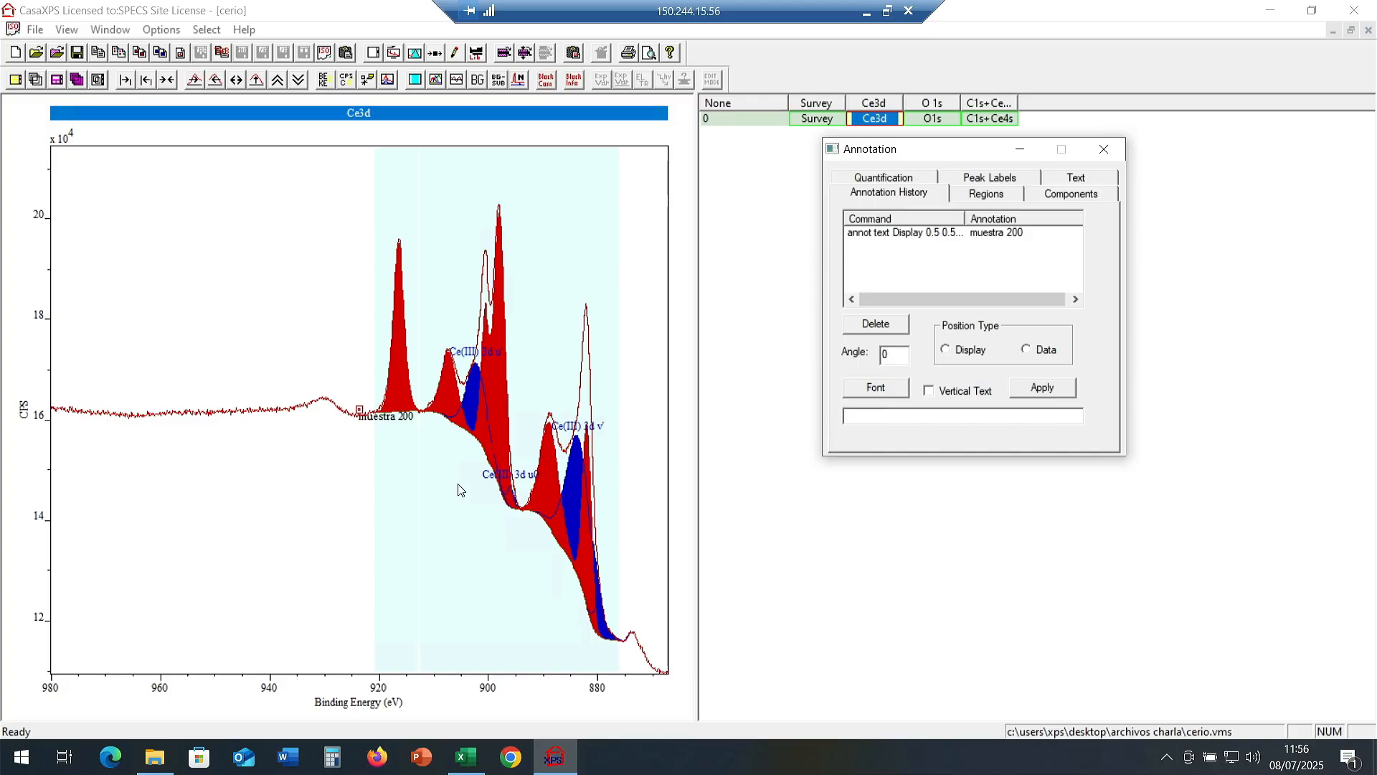
left_click_drag(364, 414, 108, 181)
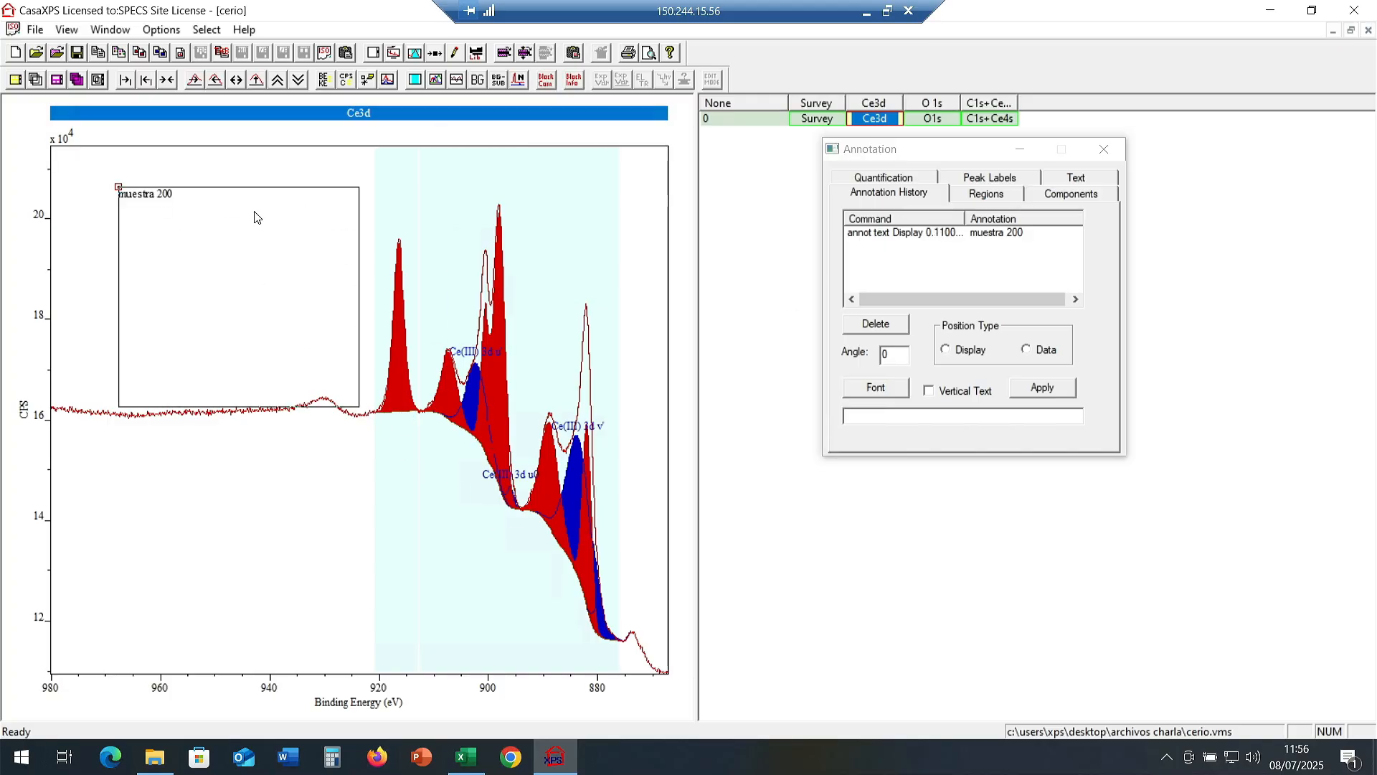
left_click(185, 281)
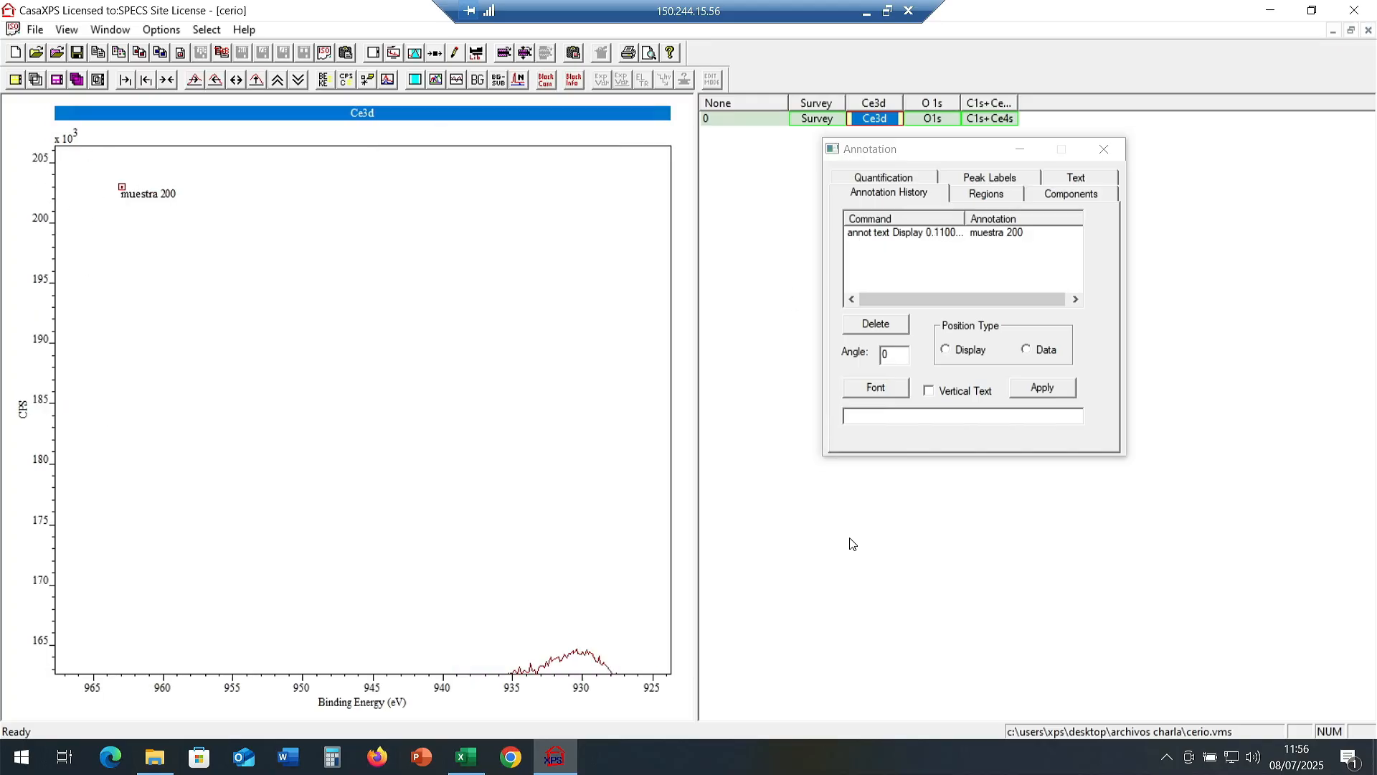
left_click(167, 77)
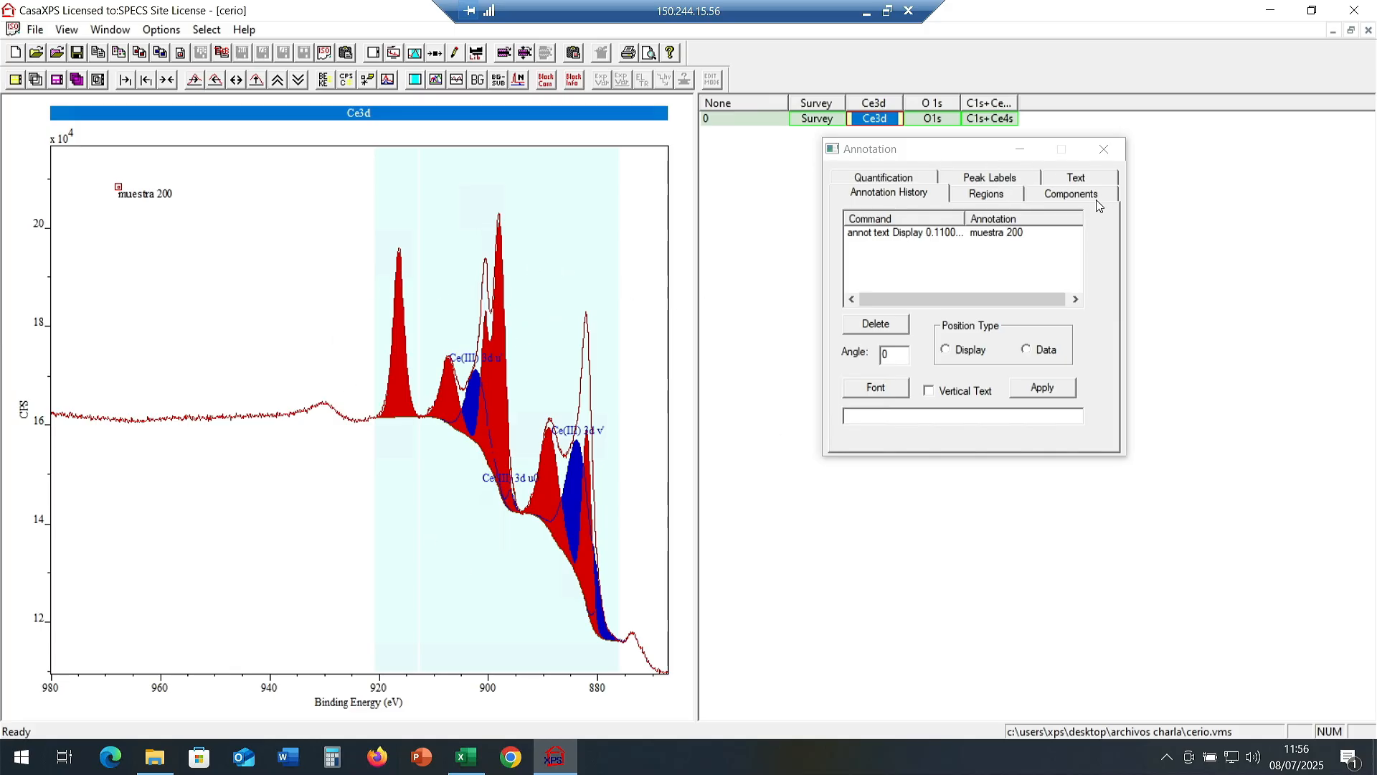
Add a component table annotation to the Ce3d plot with constraints included and line shape, FWHM and area excluded.
left_click(1070, 193)
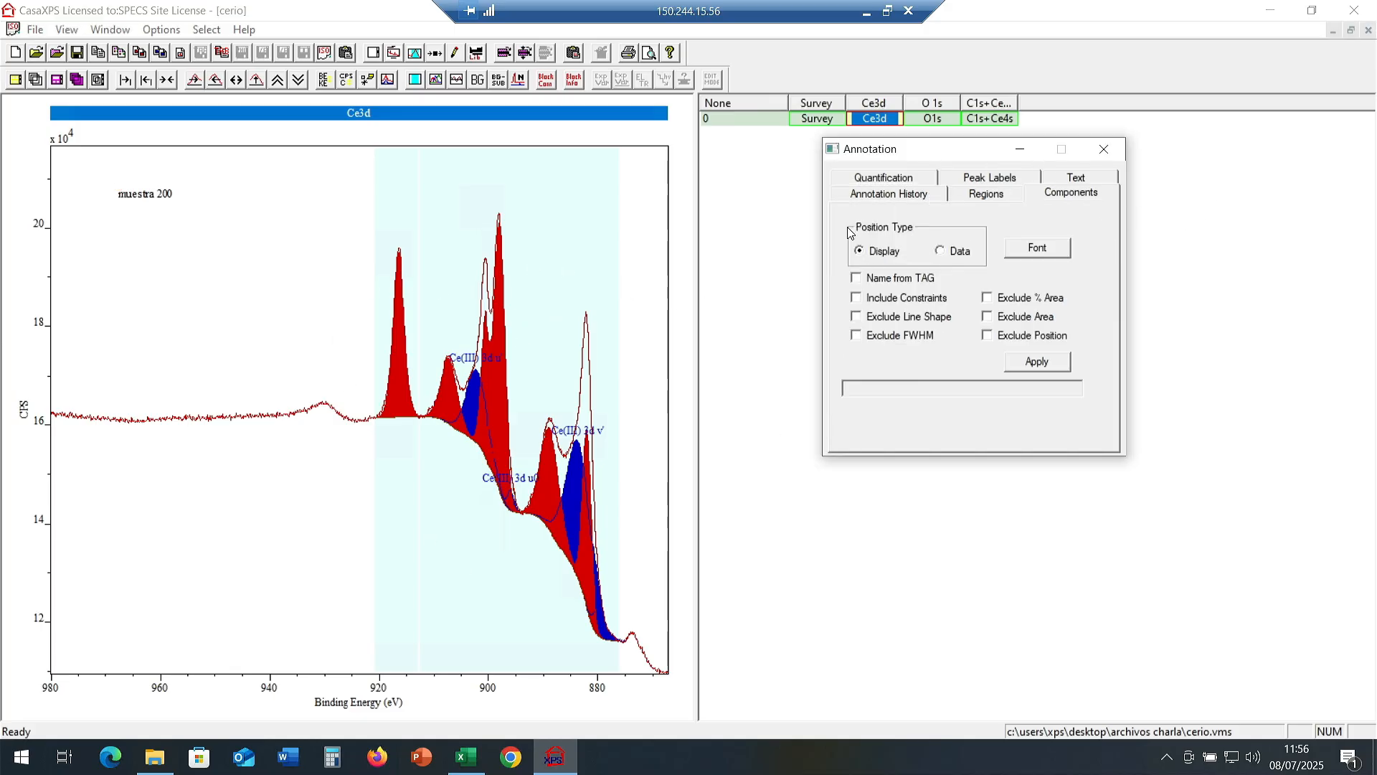
left_click_drag(946, 158, 1006, 146)
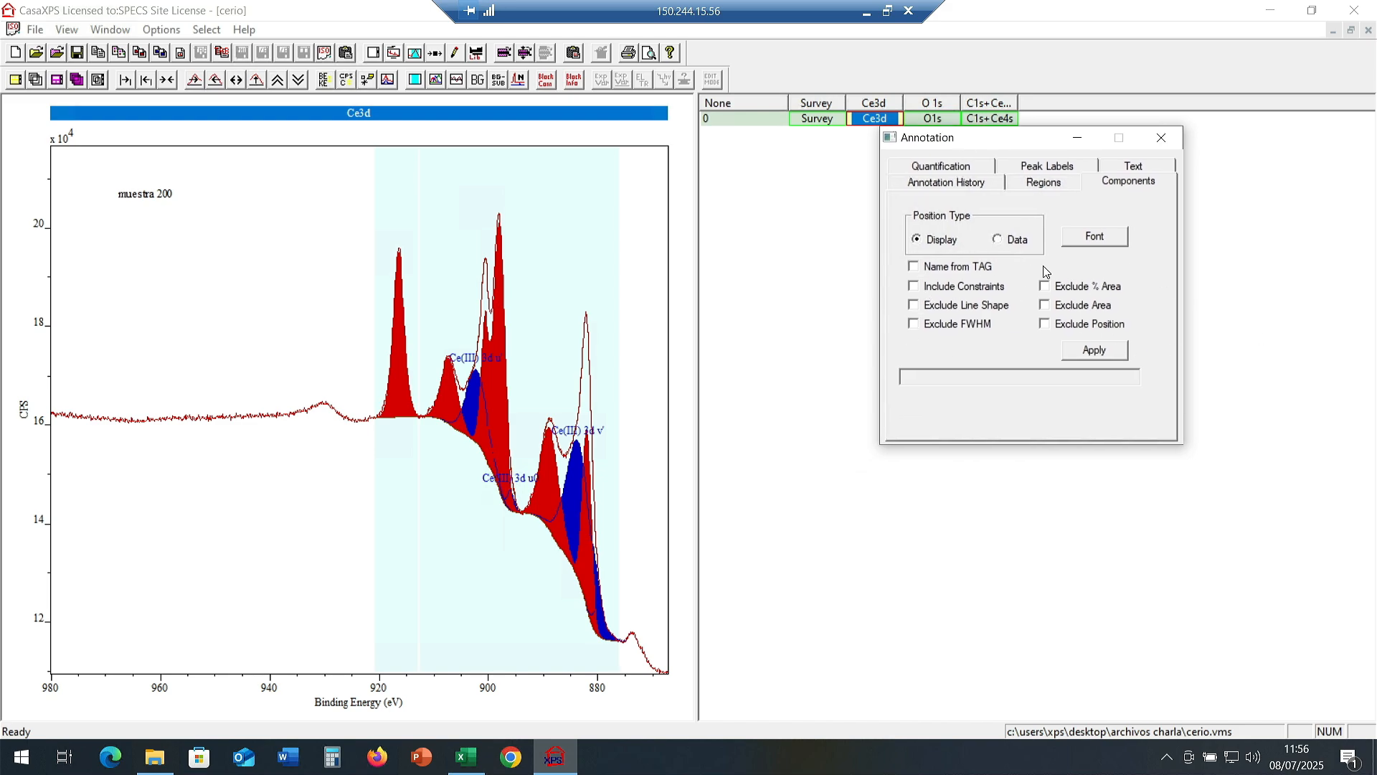
left_click(921, 288)
left_click(915, 306)
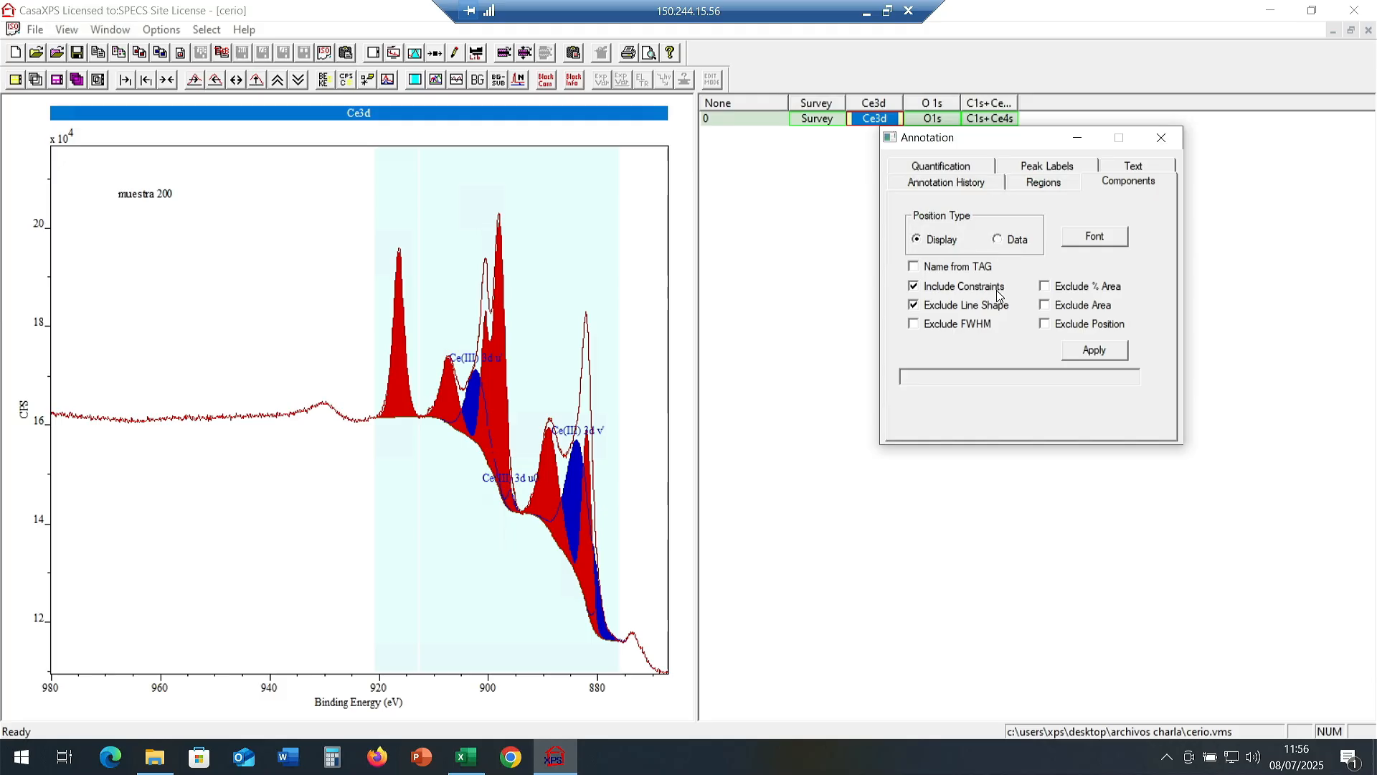
left_click(917, 325)
left_click(1047, 305)
left_click(1105, 353)
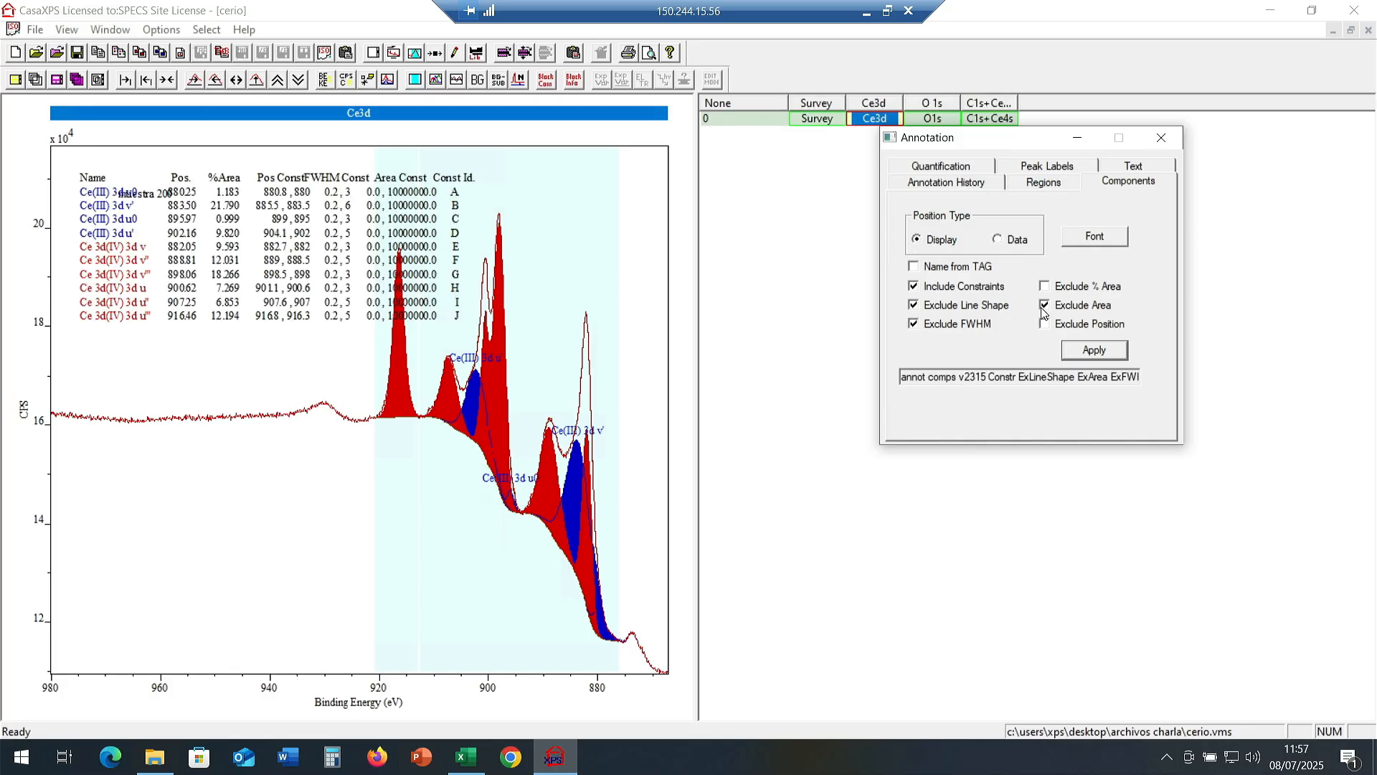
Delete the component table annotation and add it again without the constraints.
left_click(947, 182)
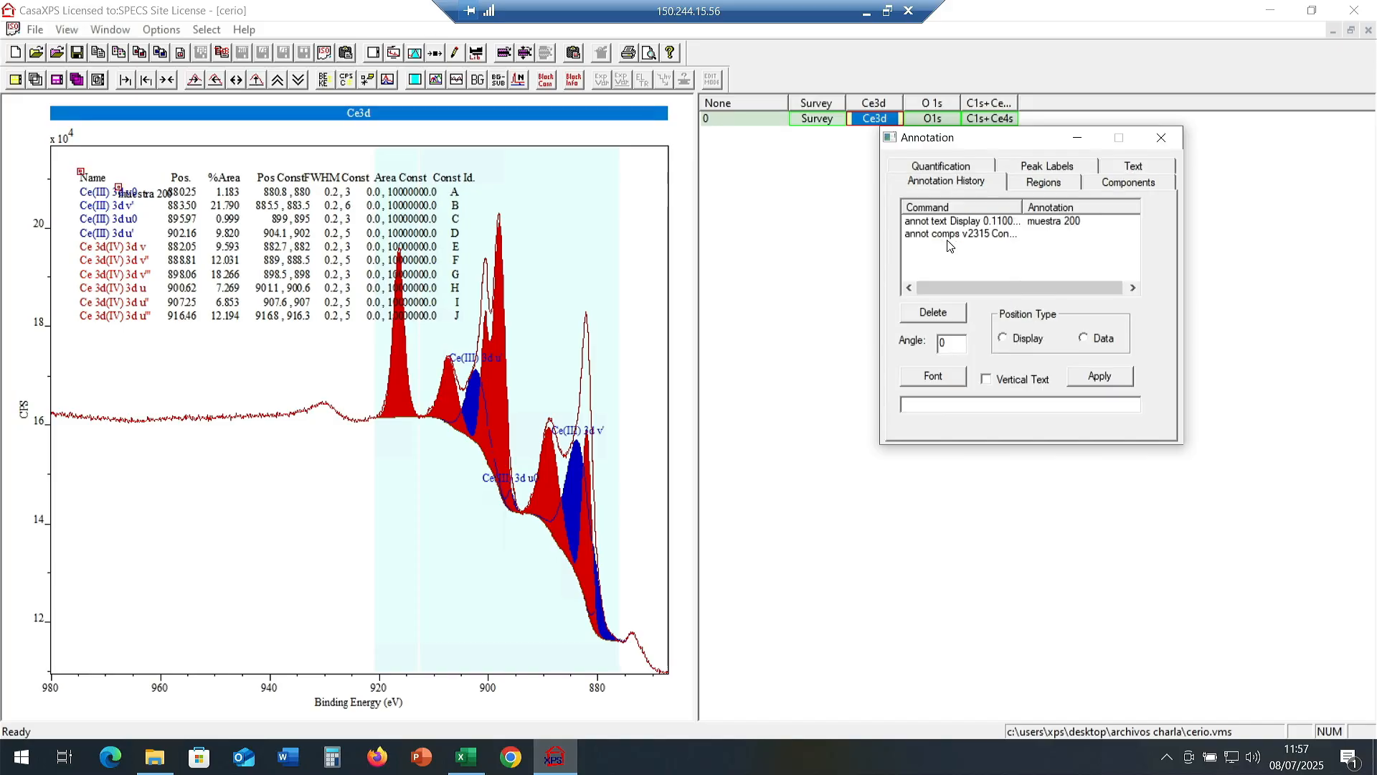
left_click(952, 236)
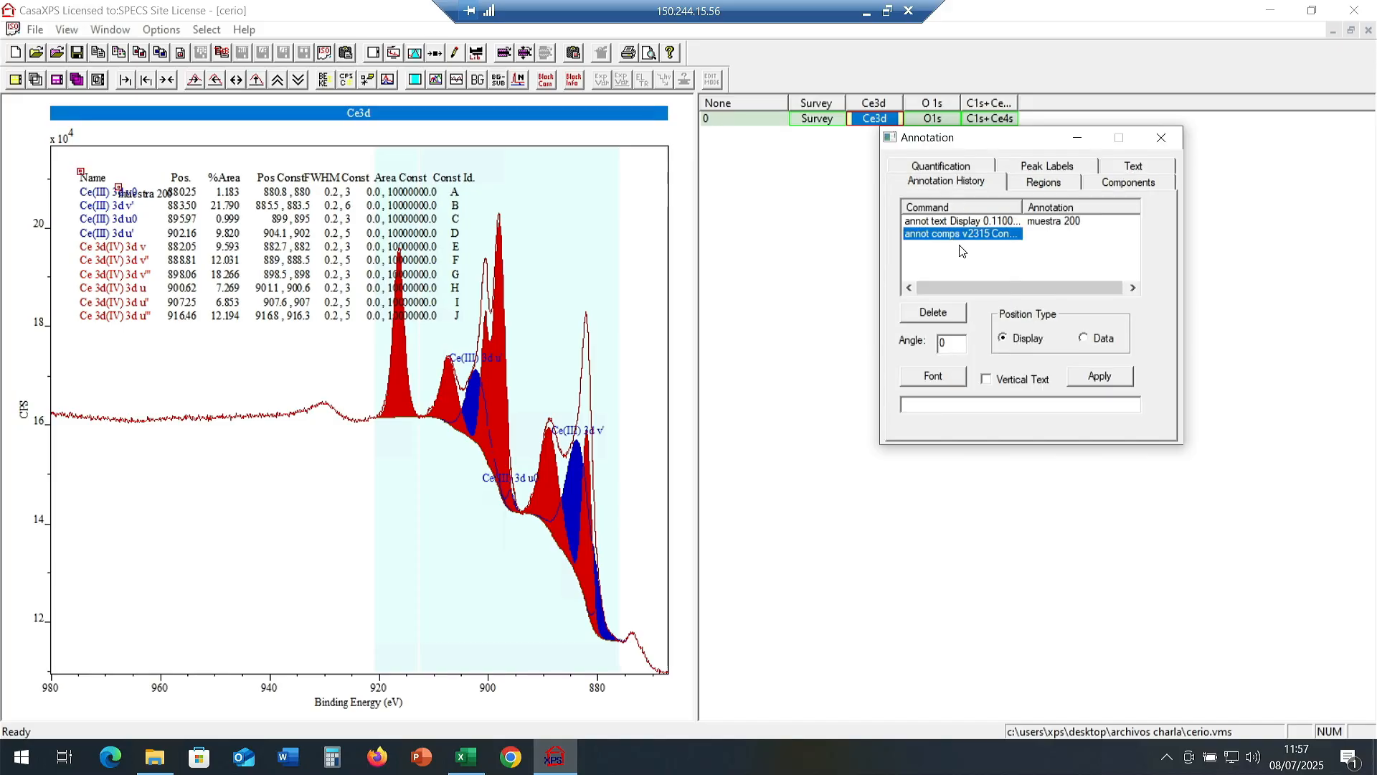
left_click(932, 315)
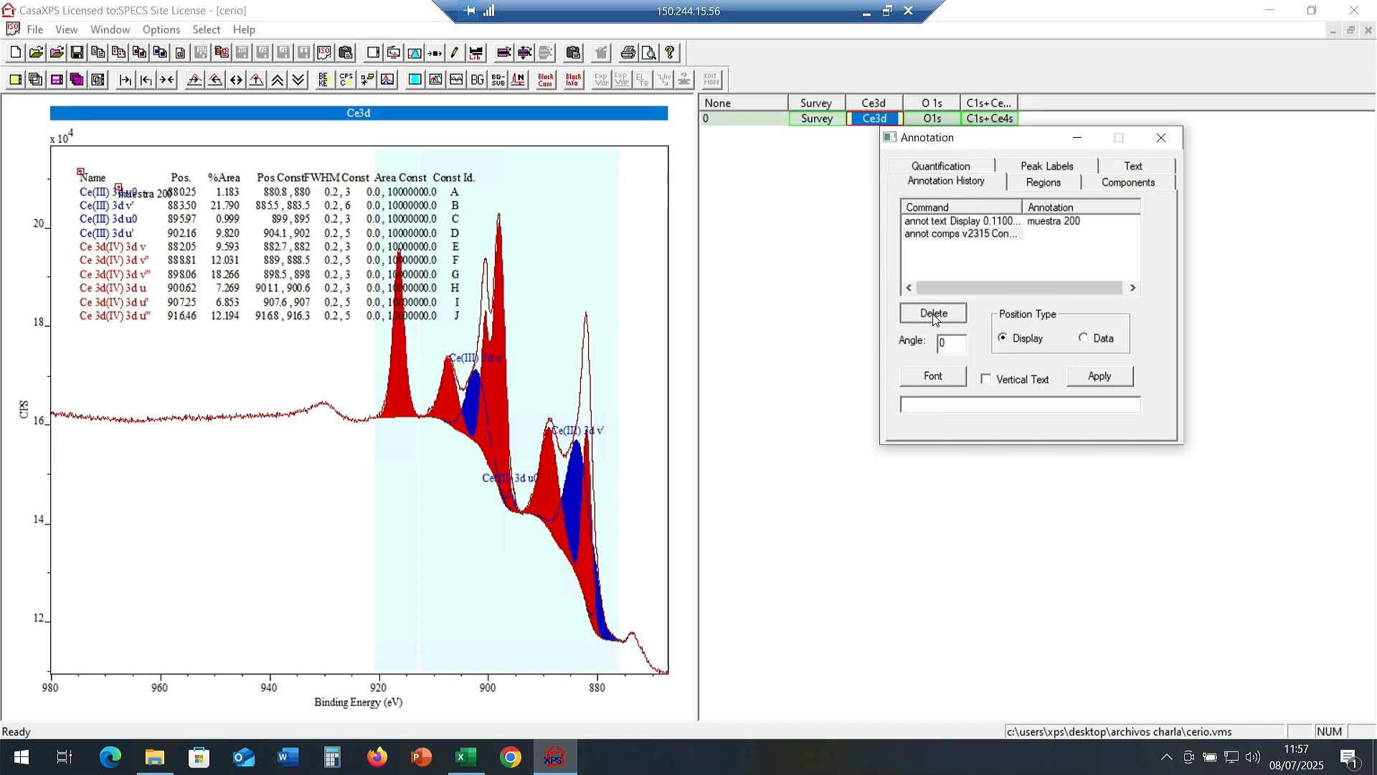
left_click(1120, 180)
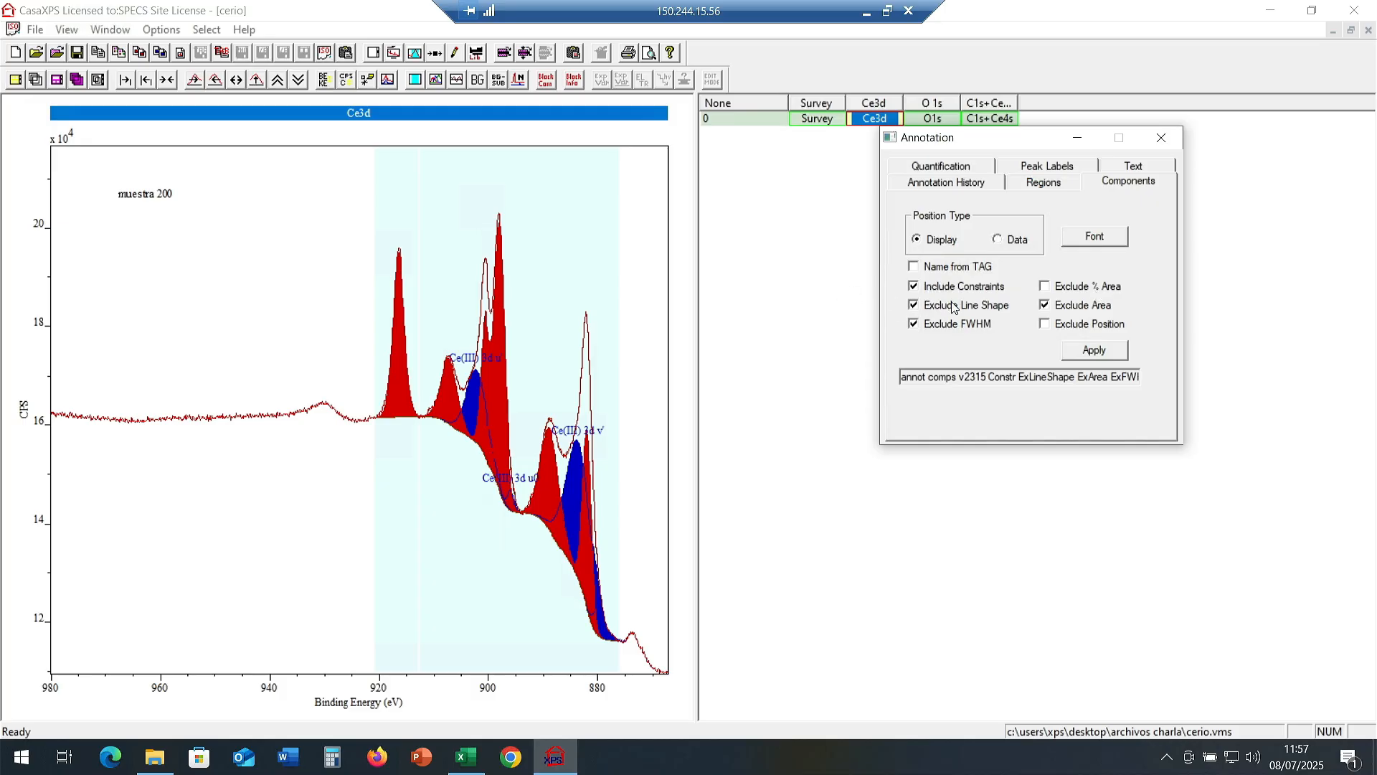
left_click(915, 287)
left_click(1108, 354)
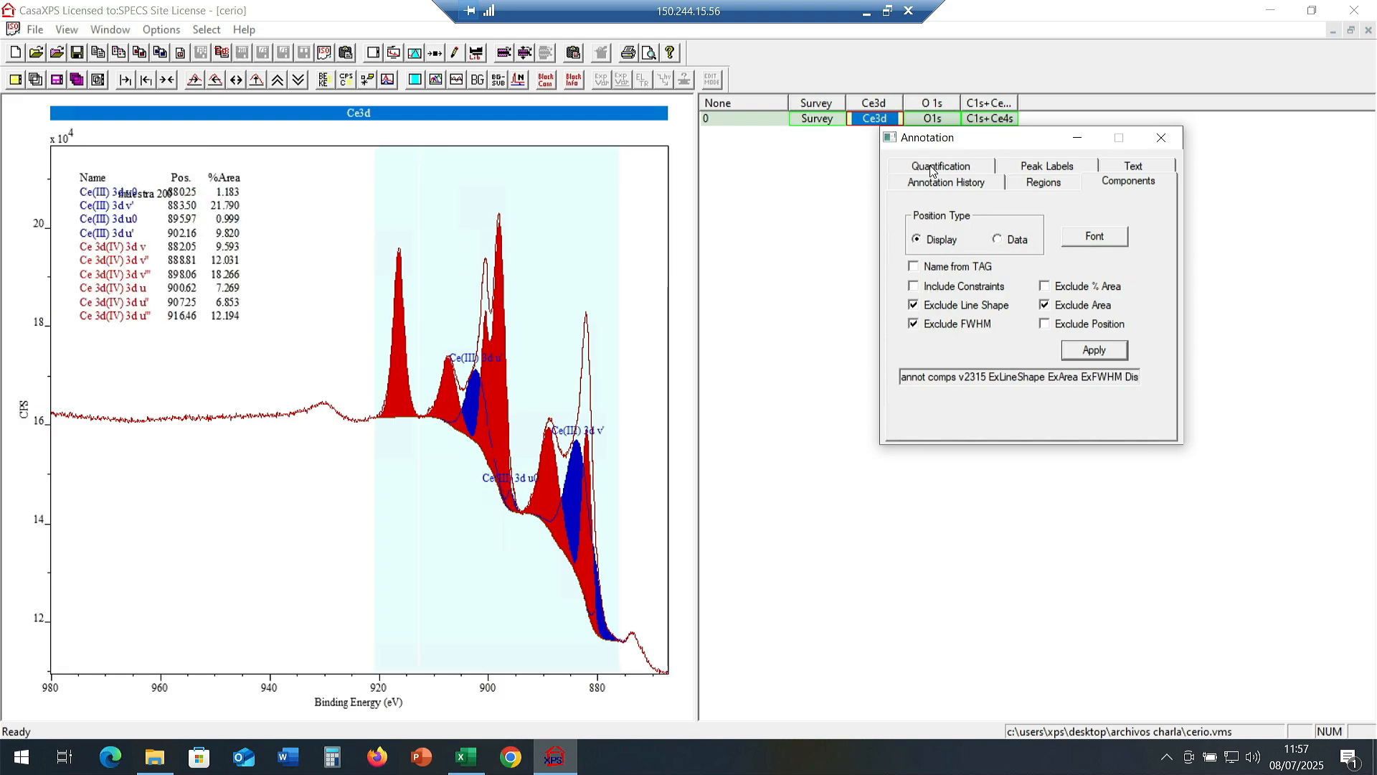
Move the component table below the "muestra 200" annotation, beside the first Ce3d peak.
left_click(945, 182)
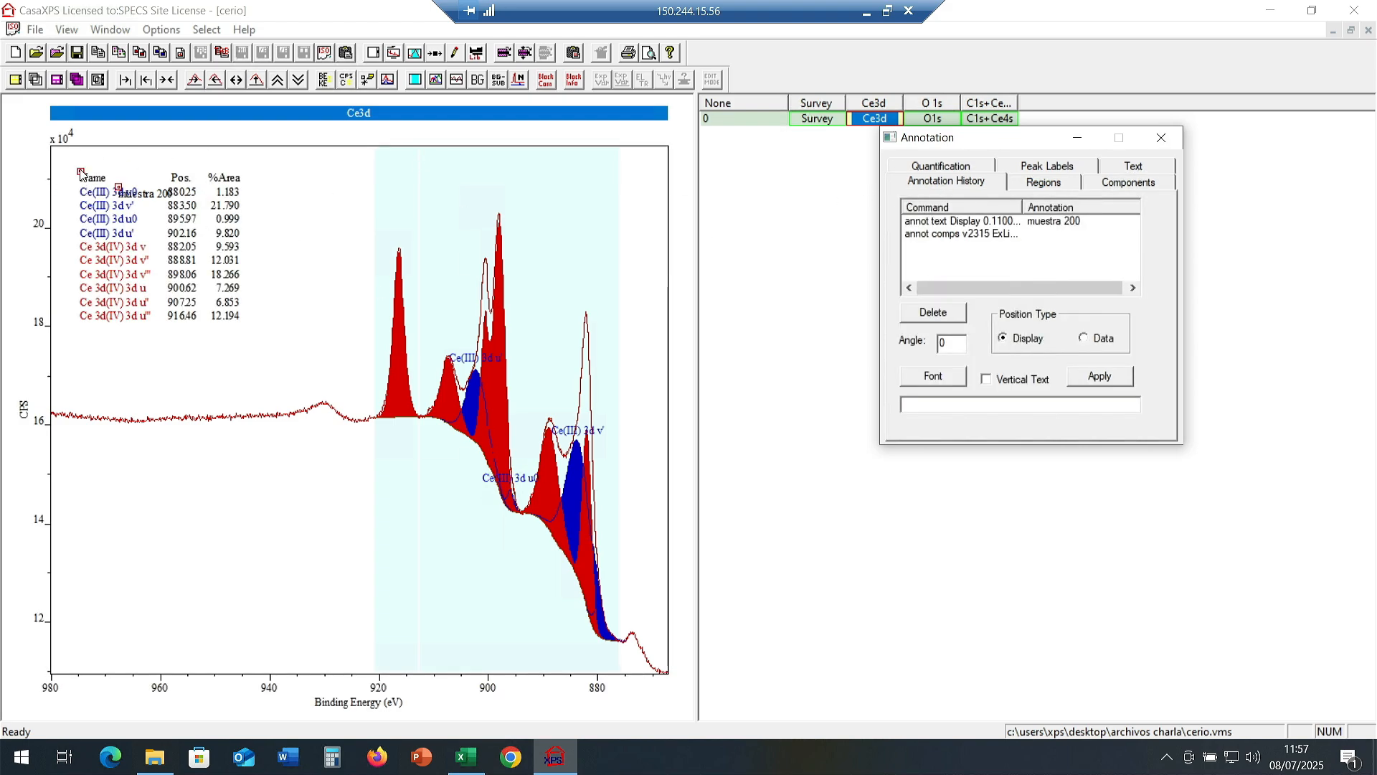
mouse_move(81, 174)
left_mouse_down()
mouse_move(119, 276)
mouse_move(112, 236)
left_mouse_up()
left_click(324, 223)
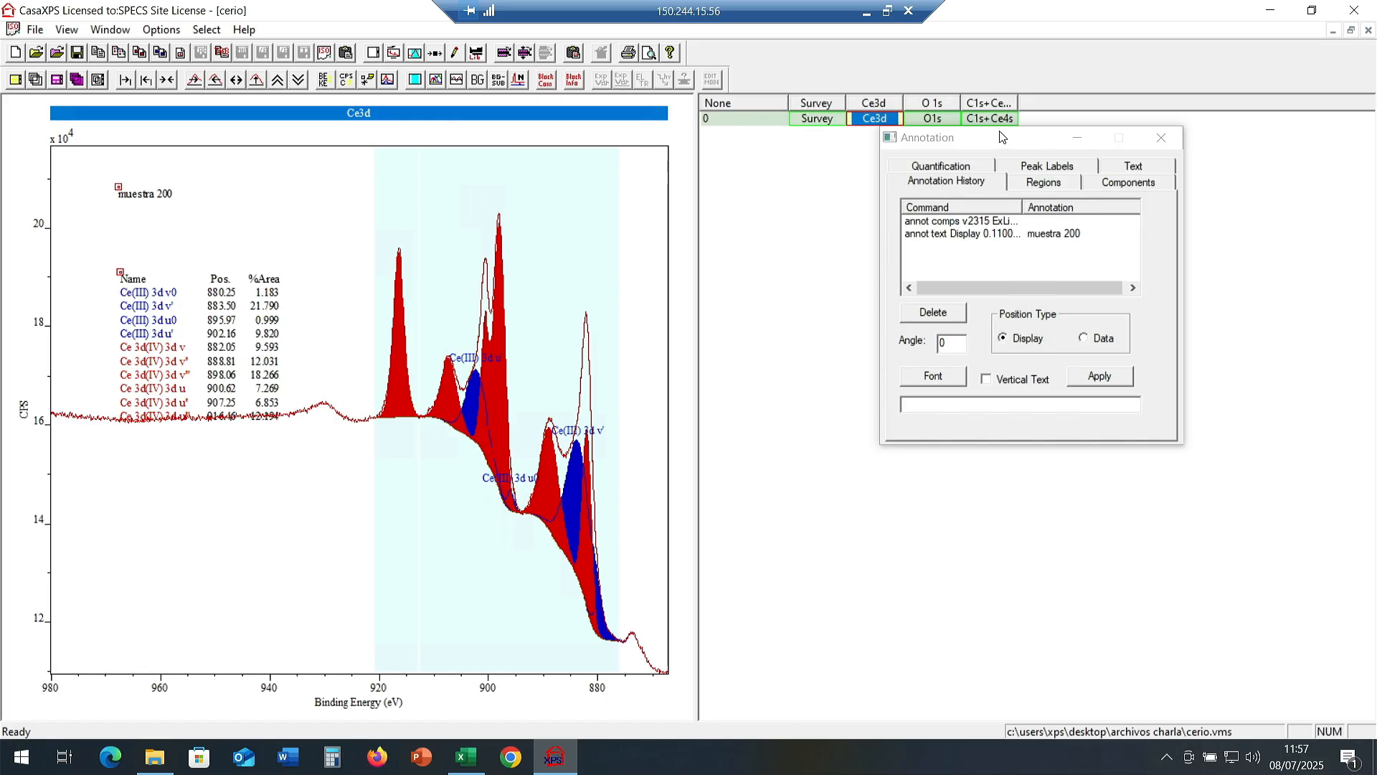
Look over the peak label and quantification annotation options and close the annotation settings.
left_click(1042, 167)
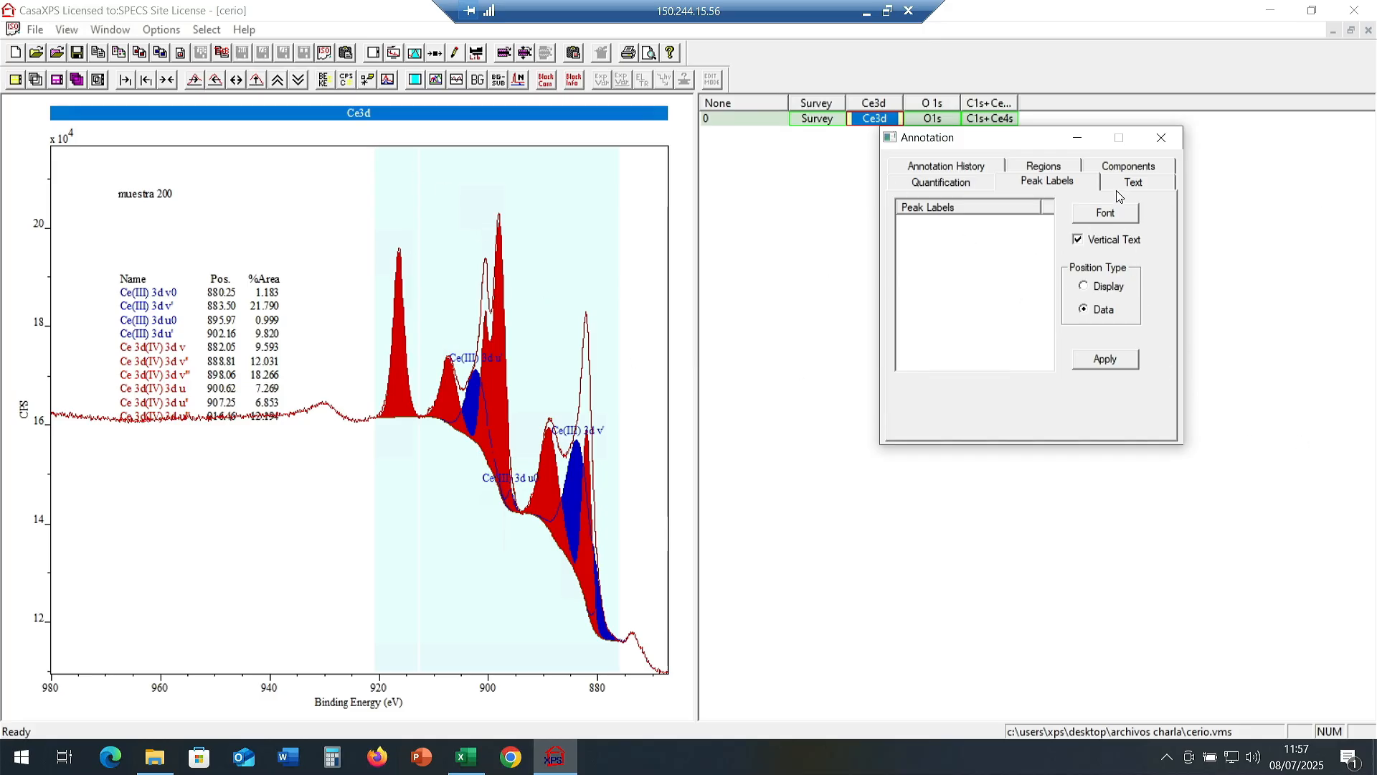
left_click(940, 184)
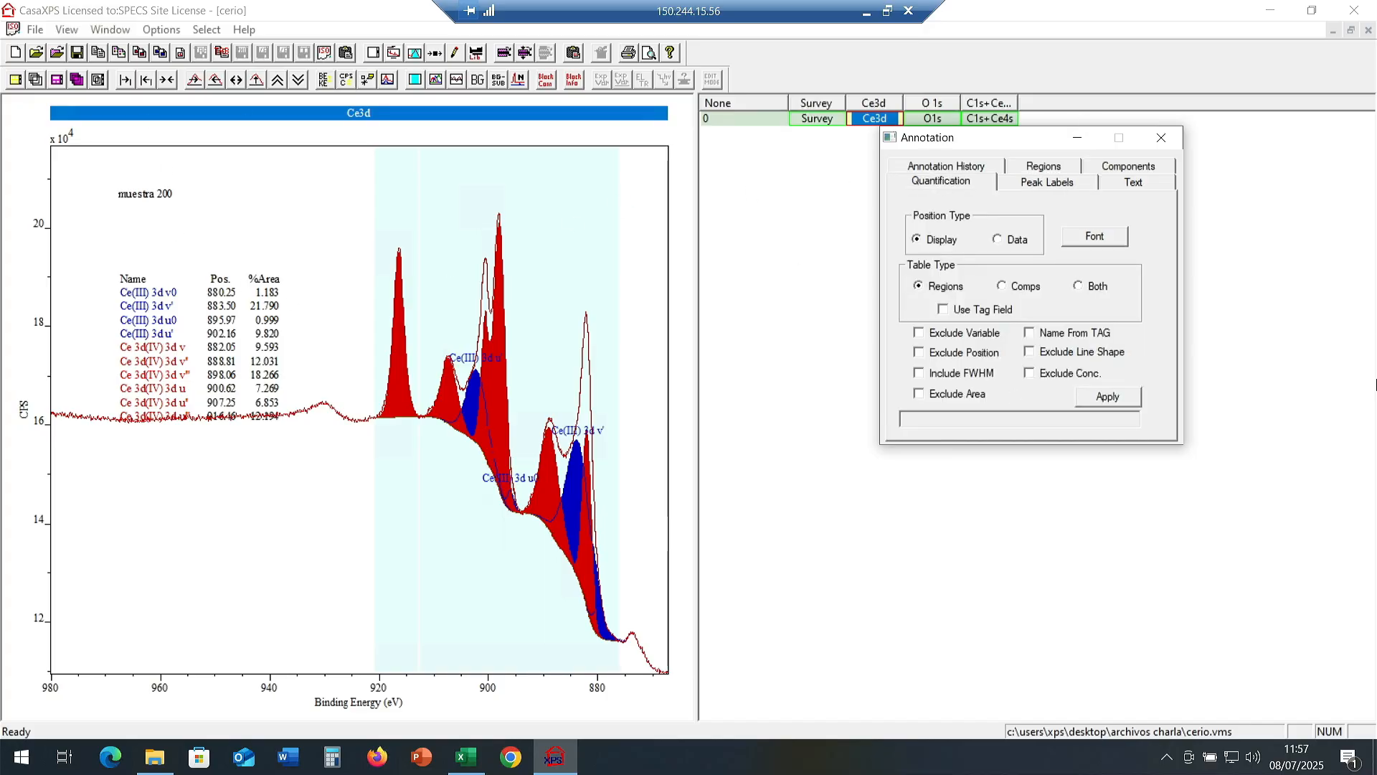
left_click(1161, 137)
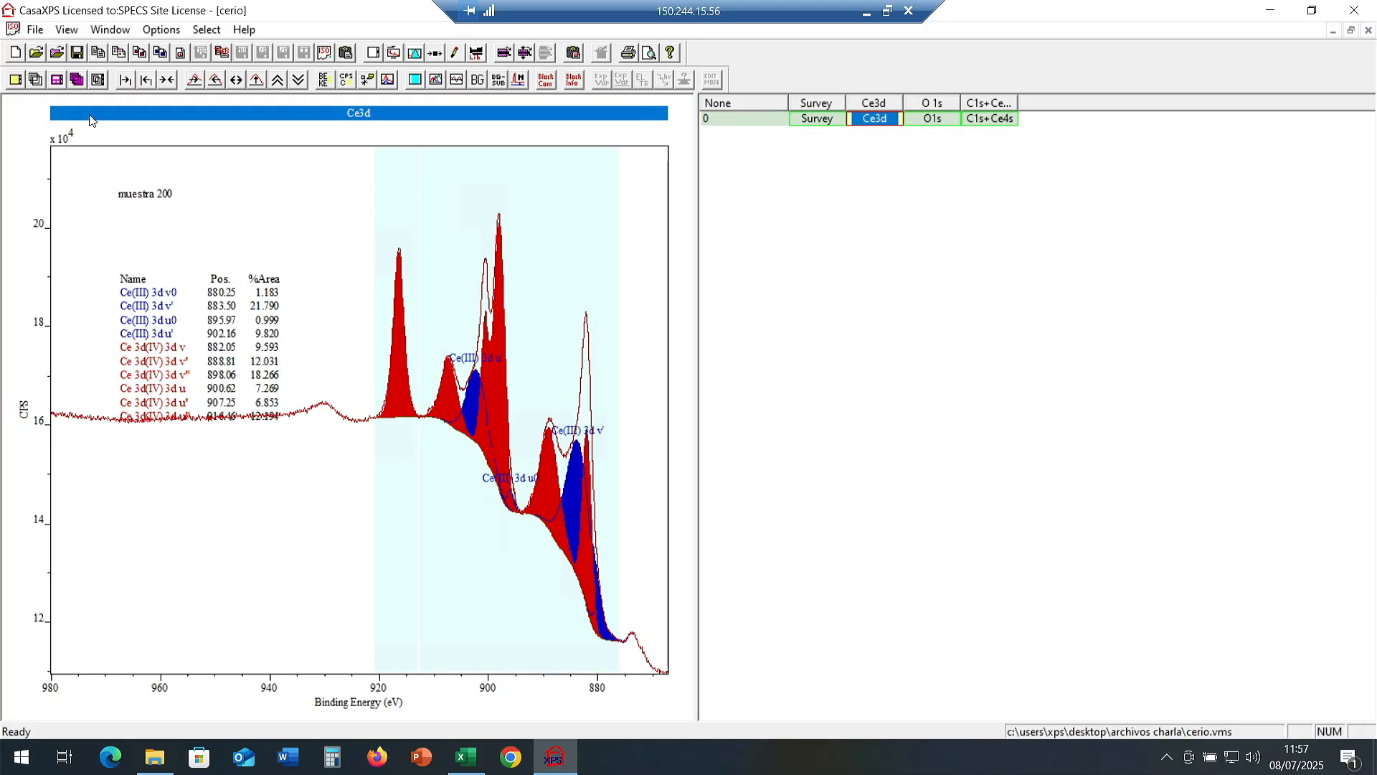
Set the page layout for tile format 1 to two columns with two tiles in each column.
left_click(161, 29)
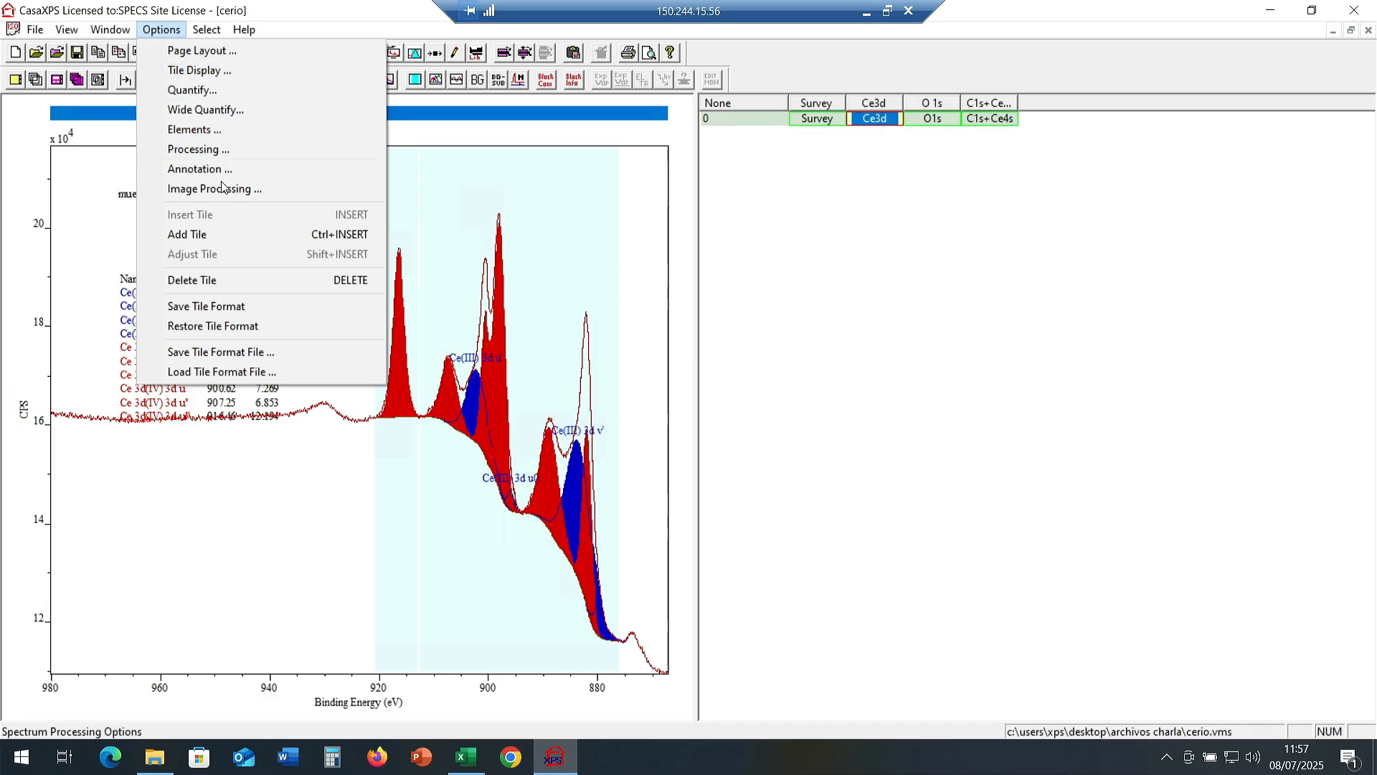
left_click(1143, 363)
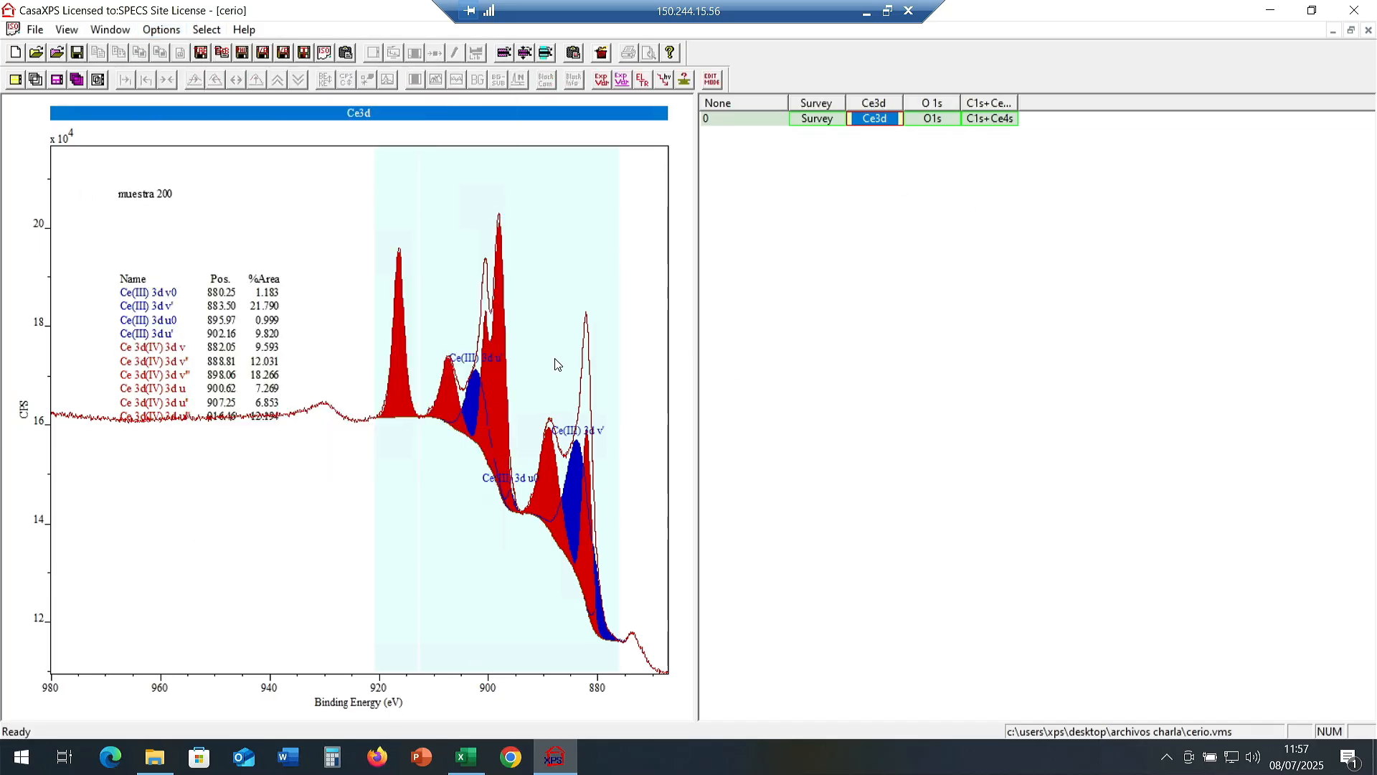
left_click(166, 32)
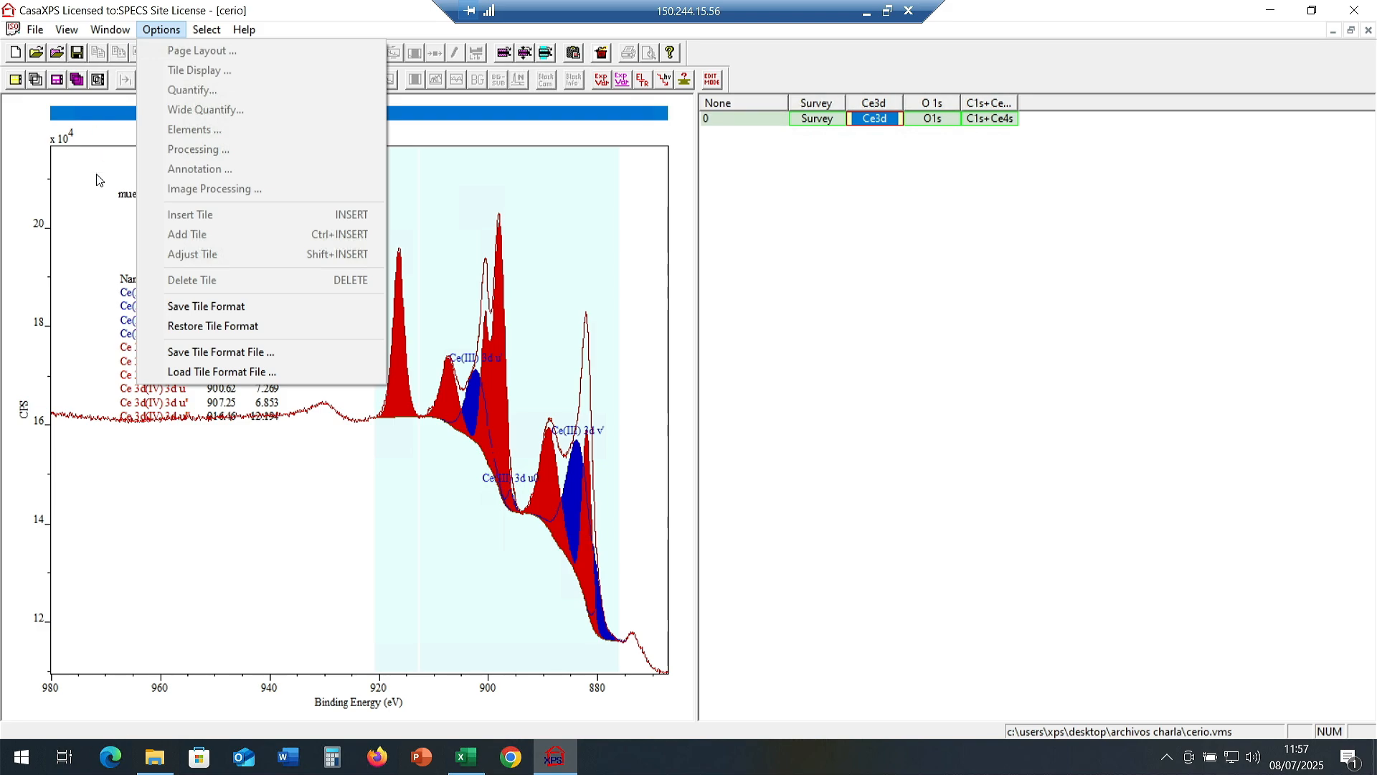
left_click(163, 31)
left_click(164, 32)
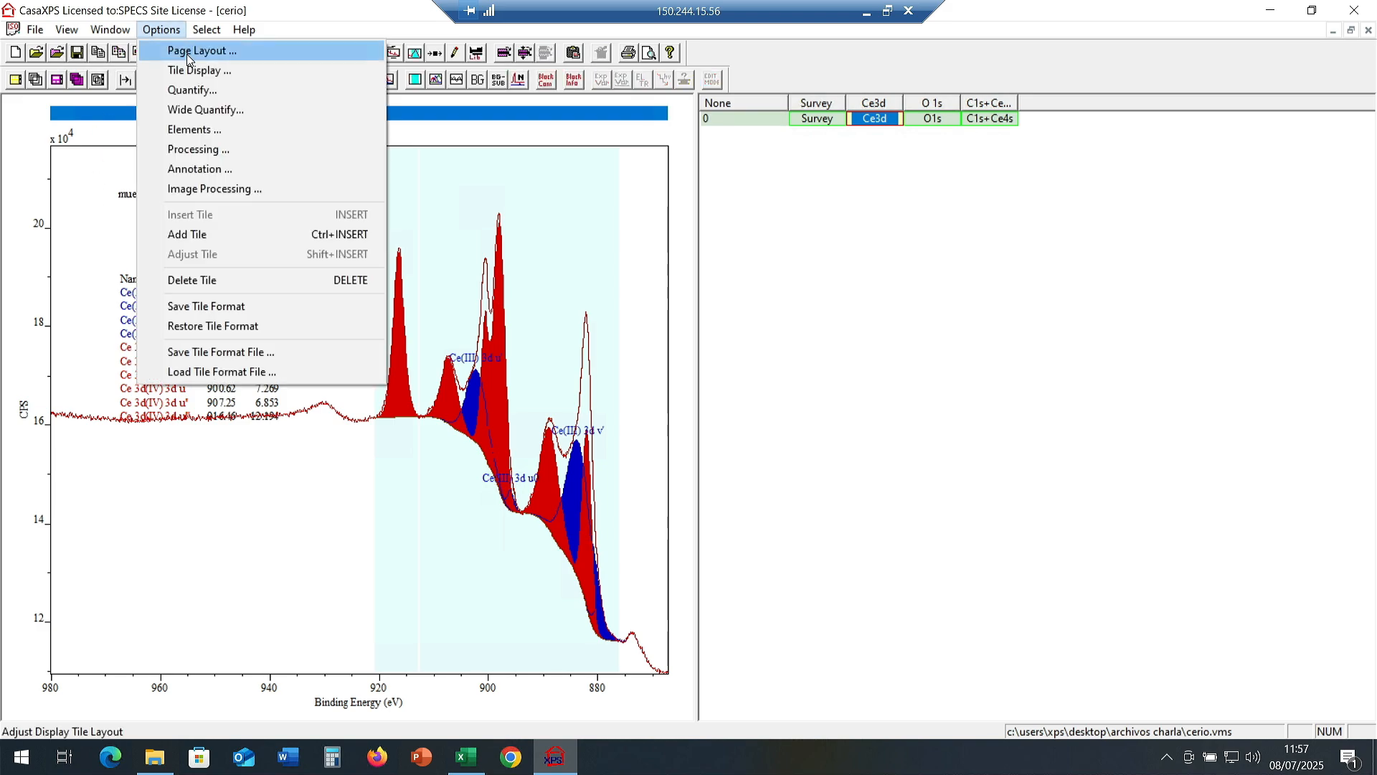
left_click(188, 52)
left_click_drag(684, 274, 1156, 190)
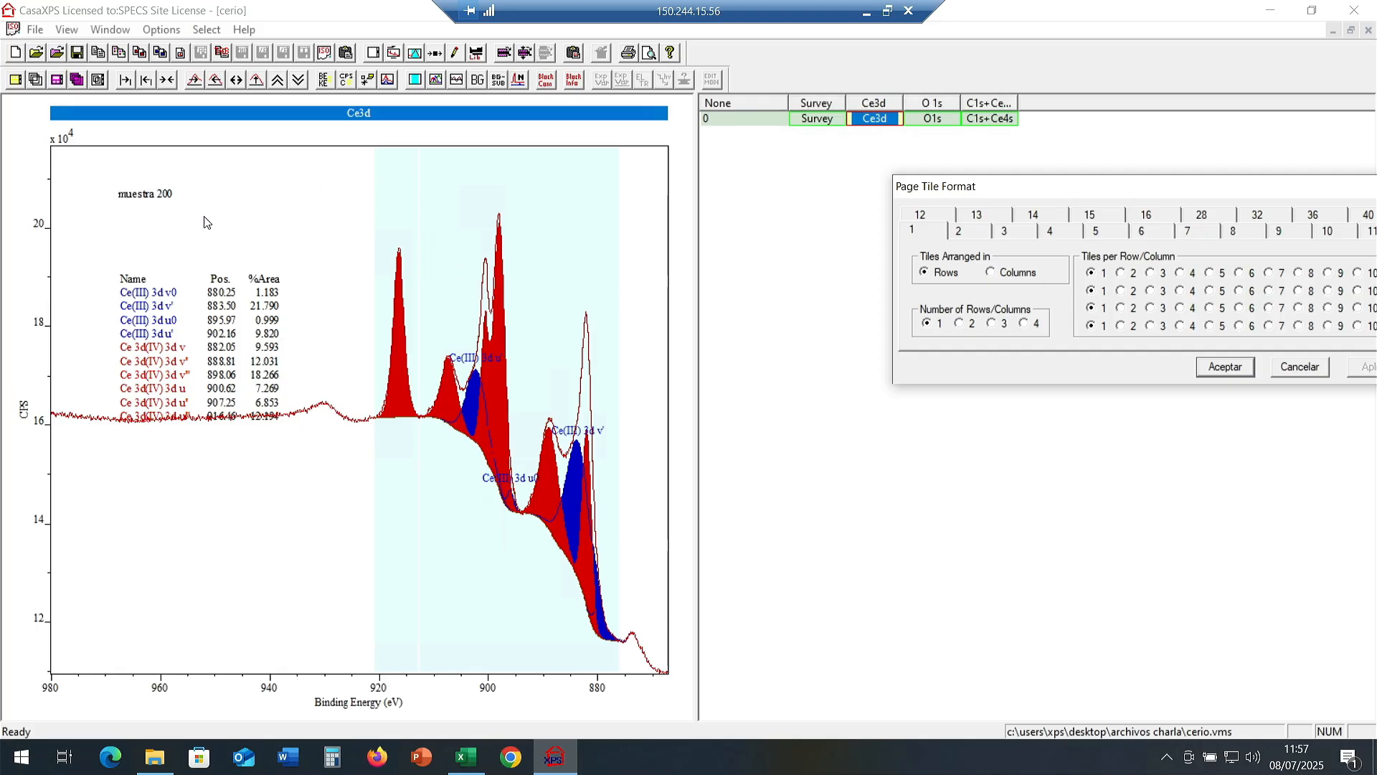
left_click(1121, 273)
left_click(1121, 290)
left_click(1007, 273)
left_click(961, 325)
left_click_drag(1131, 187, 955, 191)
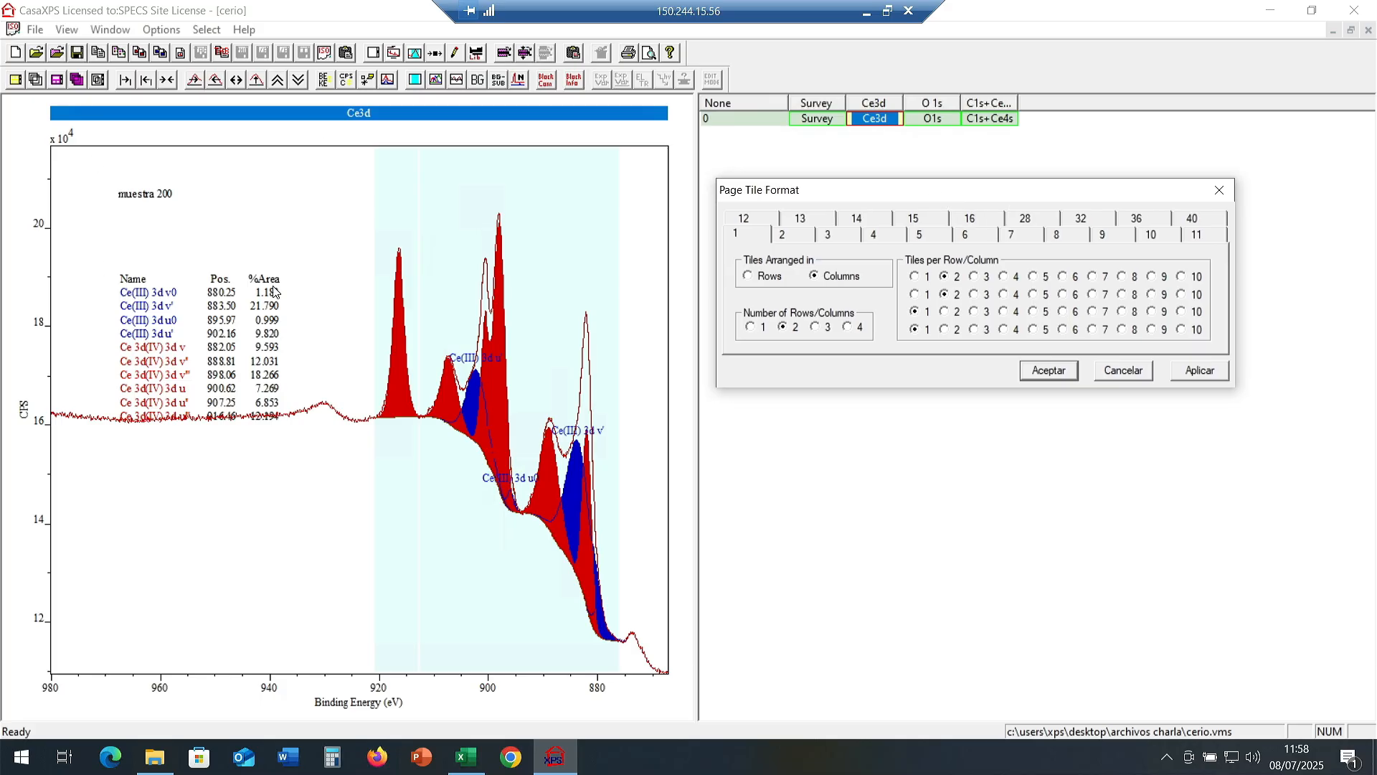
left_click(1198, 372)
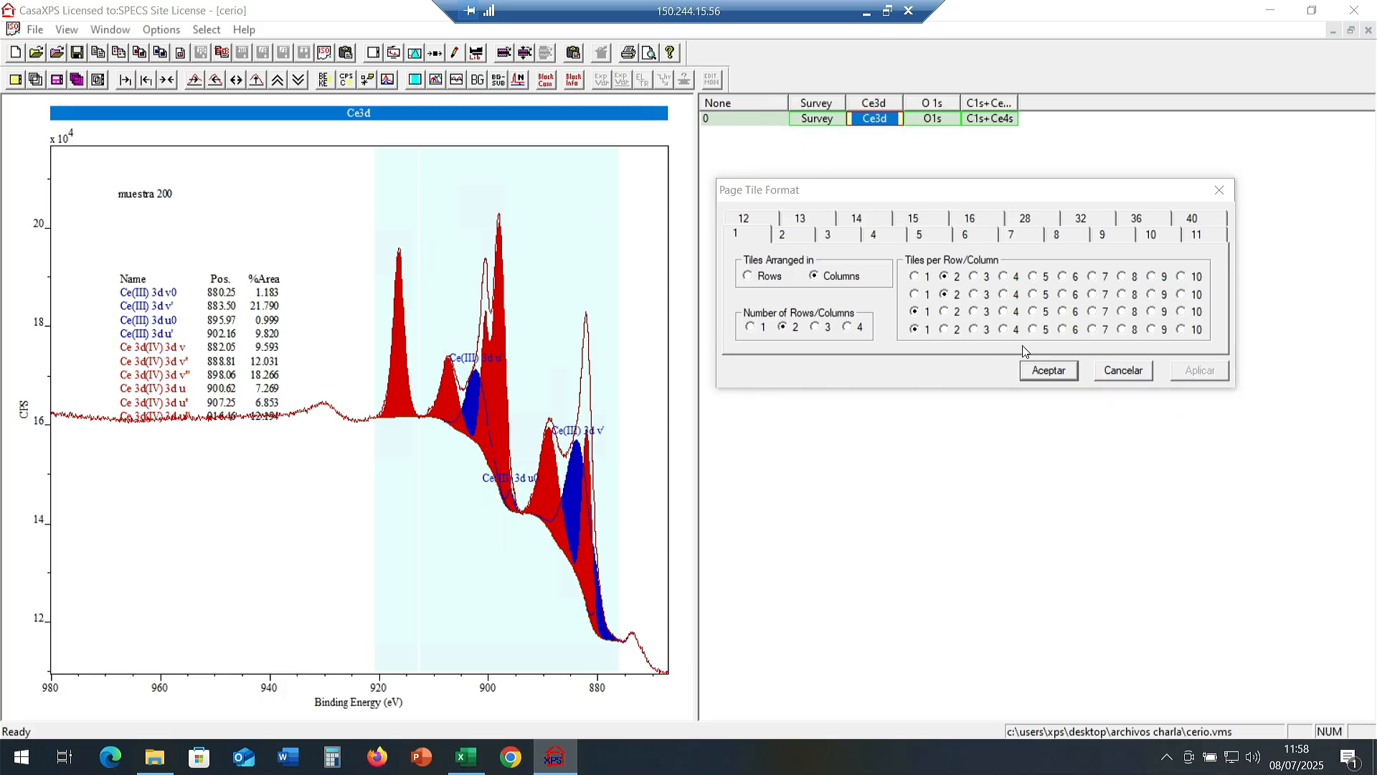
left_click(1049, 369)
Select all the spectra of the cerio file and reconfirm the page layout of two columns with two tiles each.
left_click(739, 121)
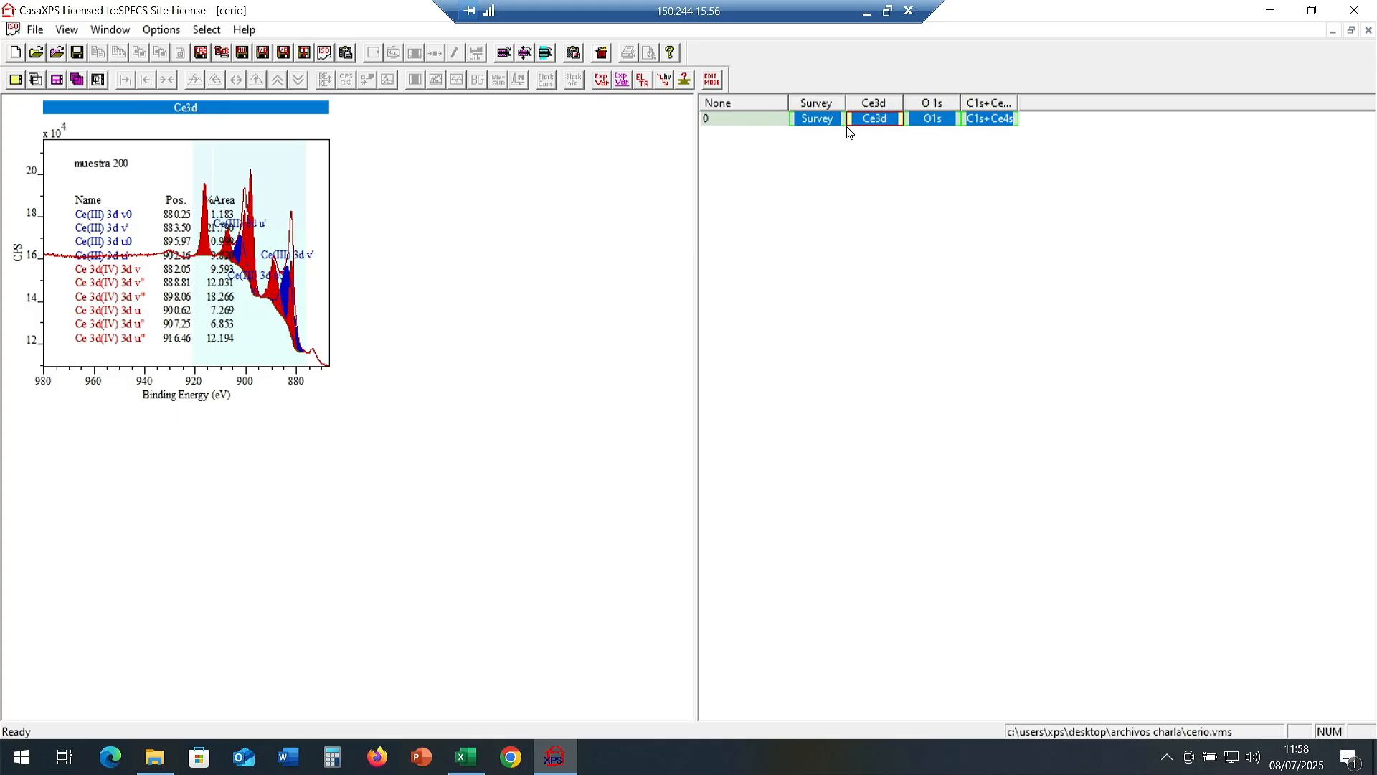
left_click(875, 120)
left_click(808, 120)
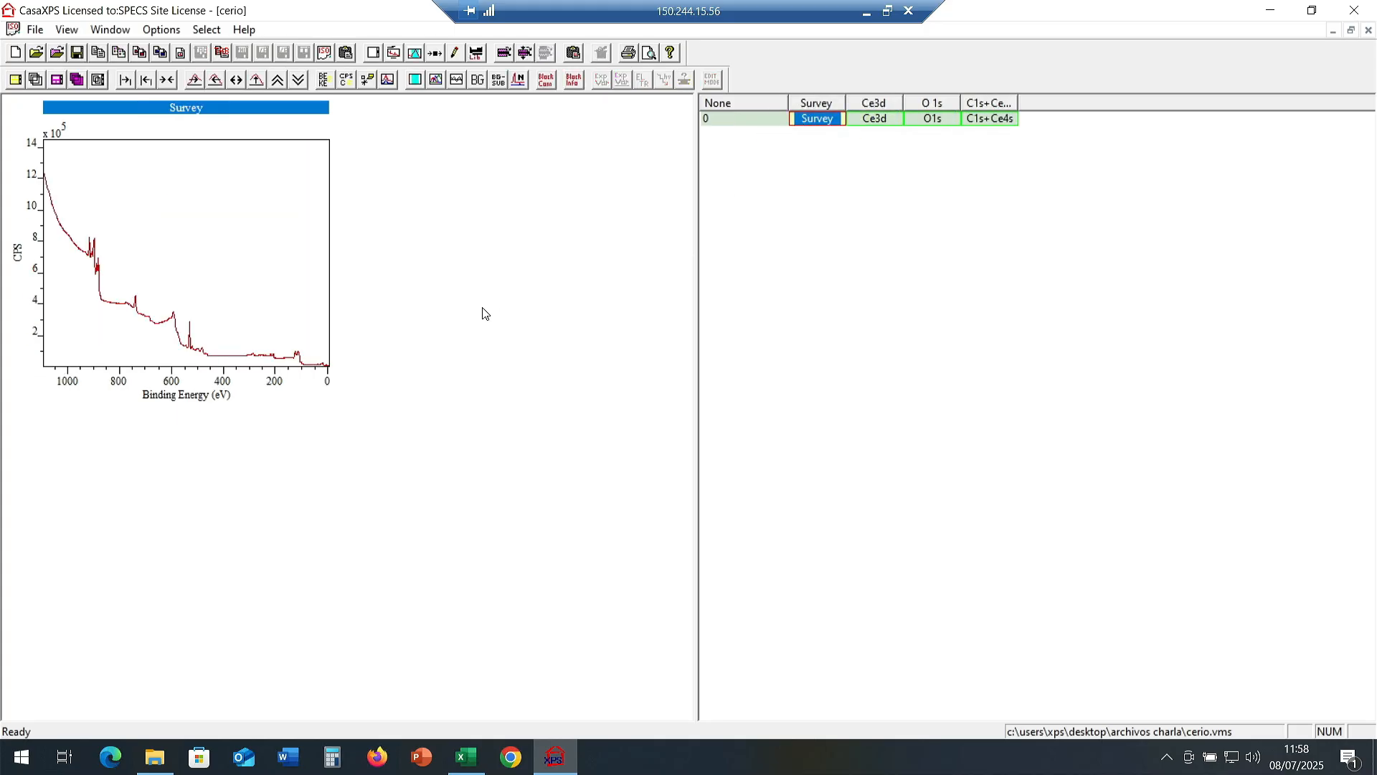
left_click(110, 30)
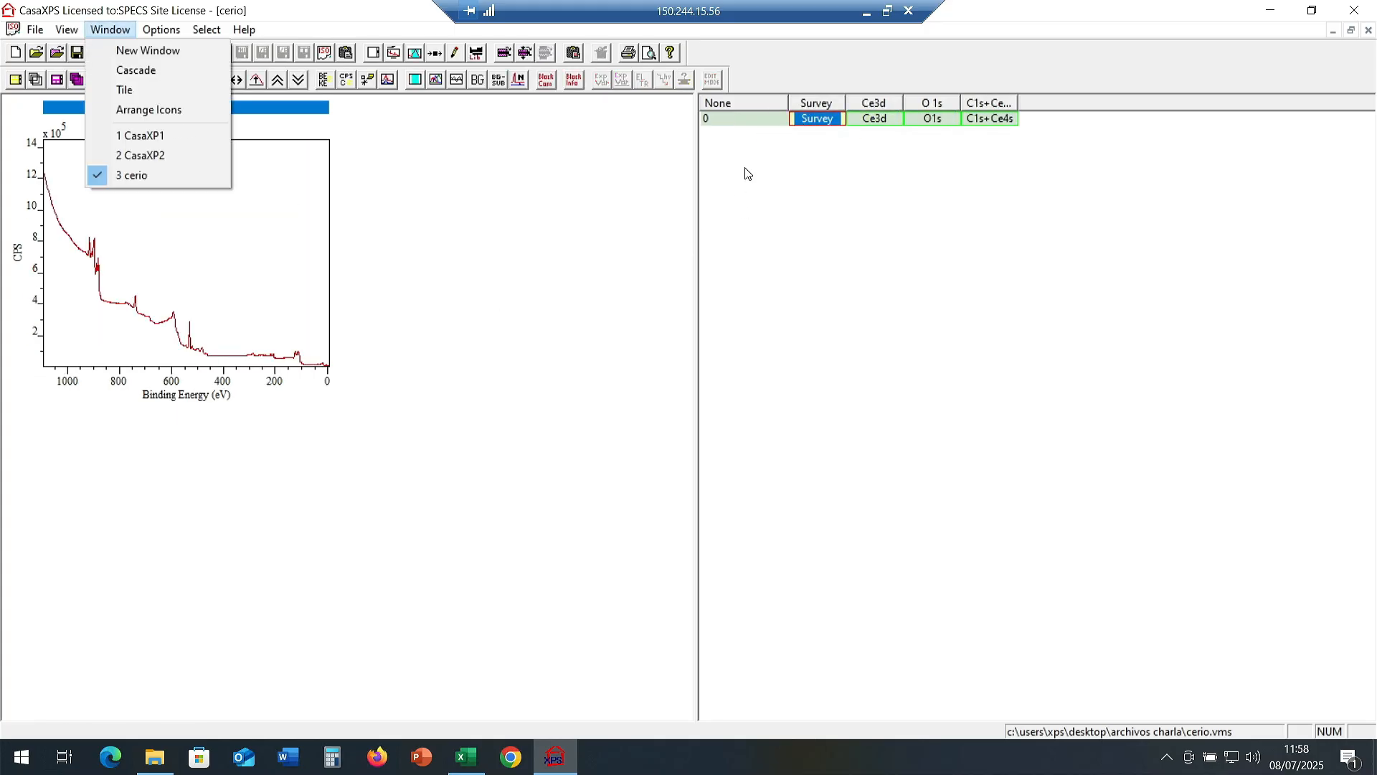
left_click(706, 124)
left_click(164, 29)
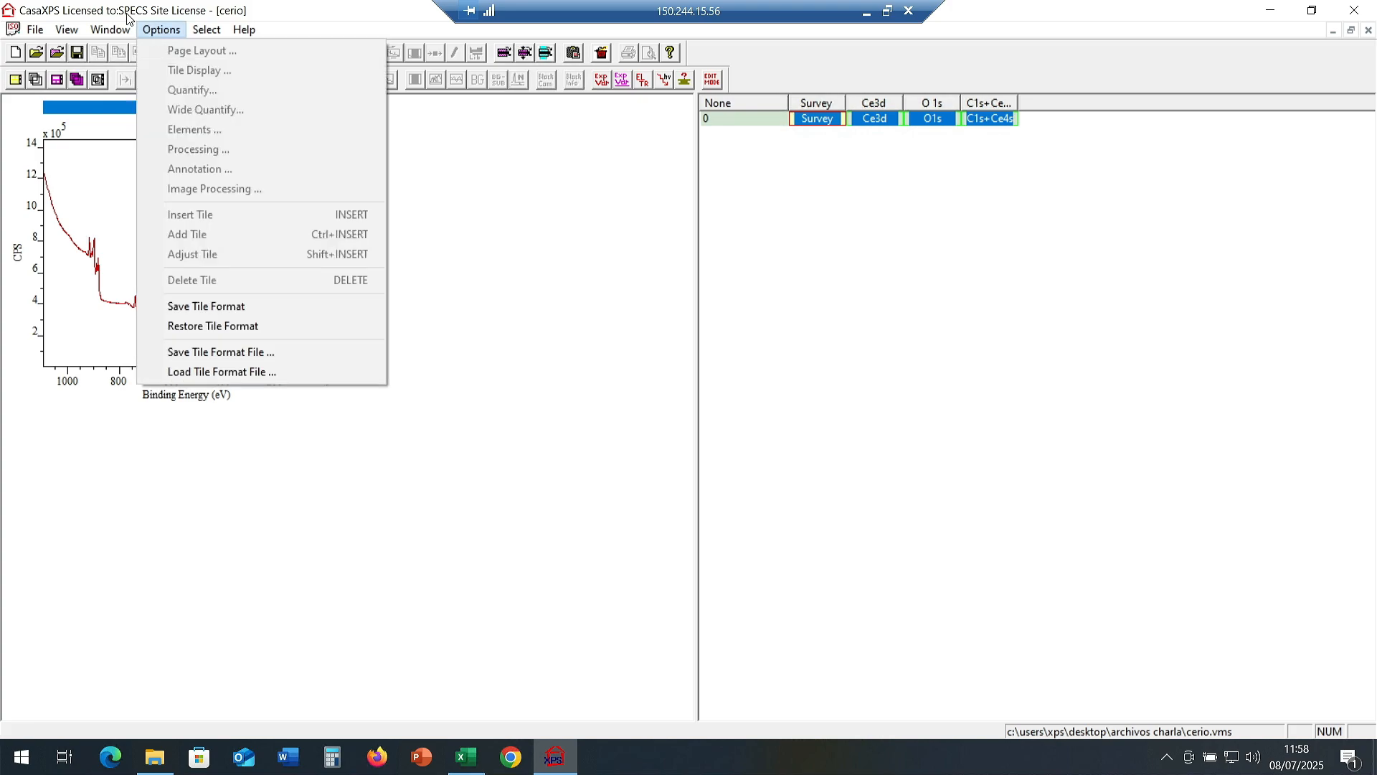
left_click(110, 29)
left_click(148, 36)
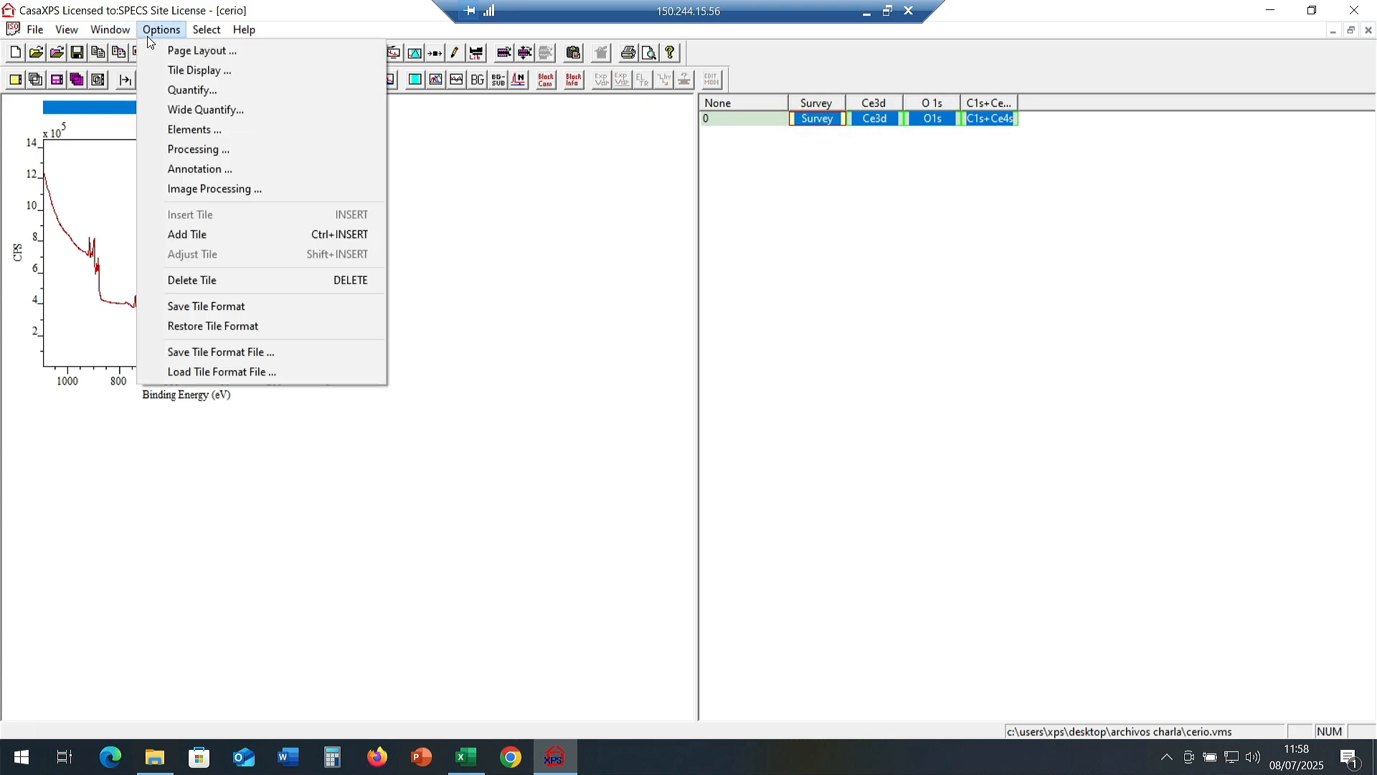
left_click(185, 50)
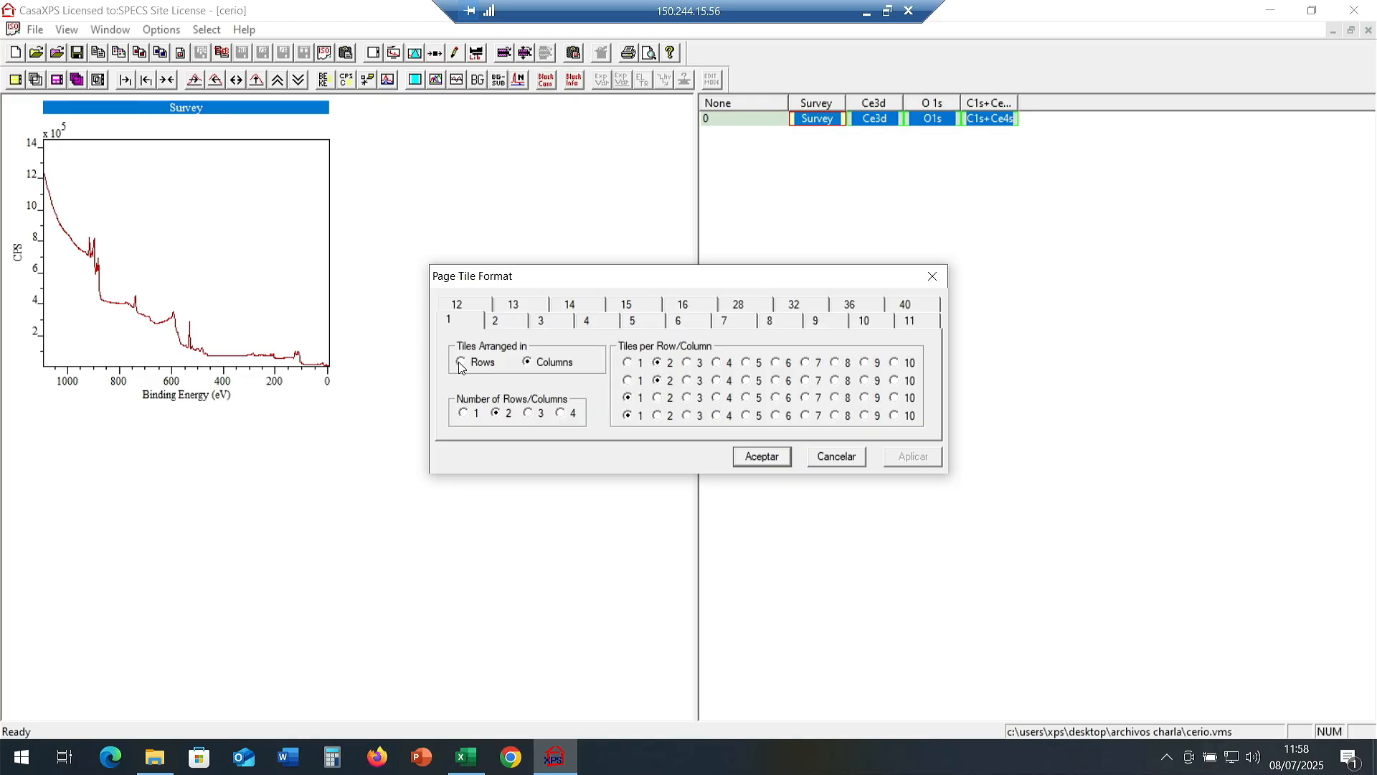
left_click(762, 457)
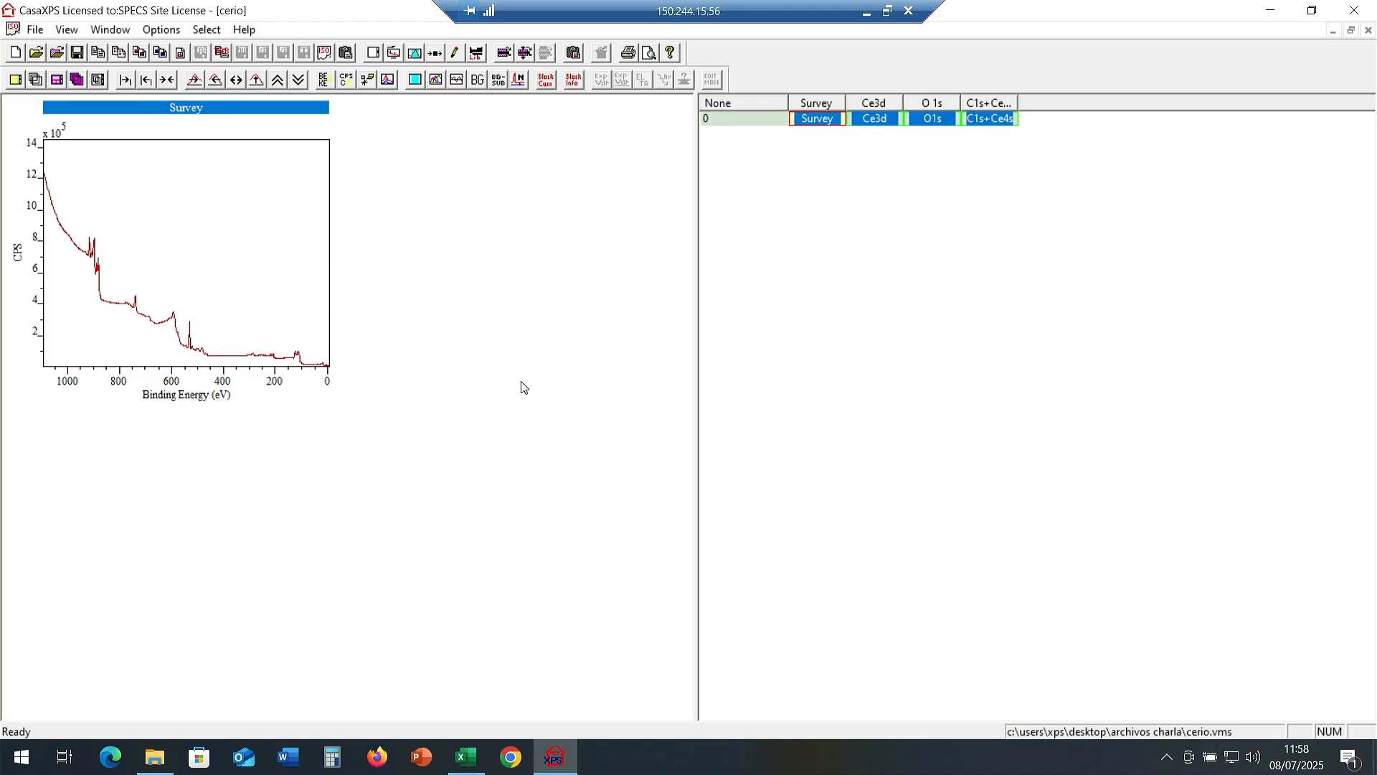
Display the Survey, Ce3d, O1s and C1s+Ce4s spectra together in the two-by-two tile layout.
left_click(874, 119)
left_click(807, 120)
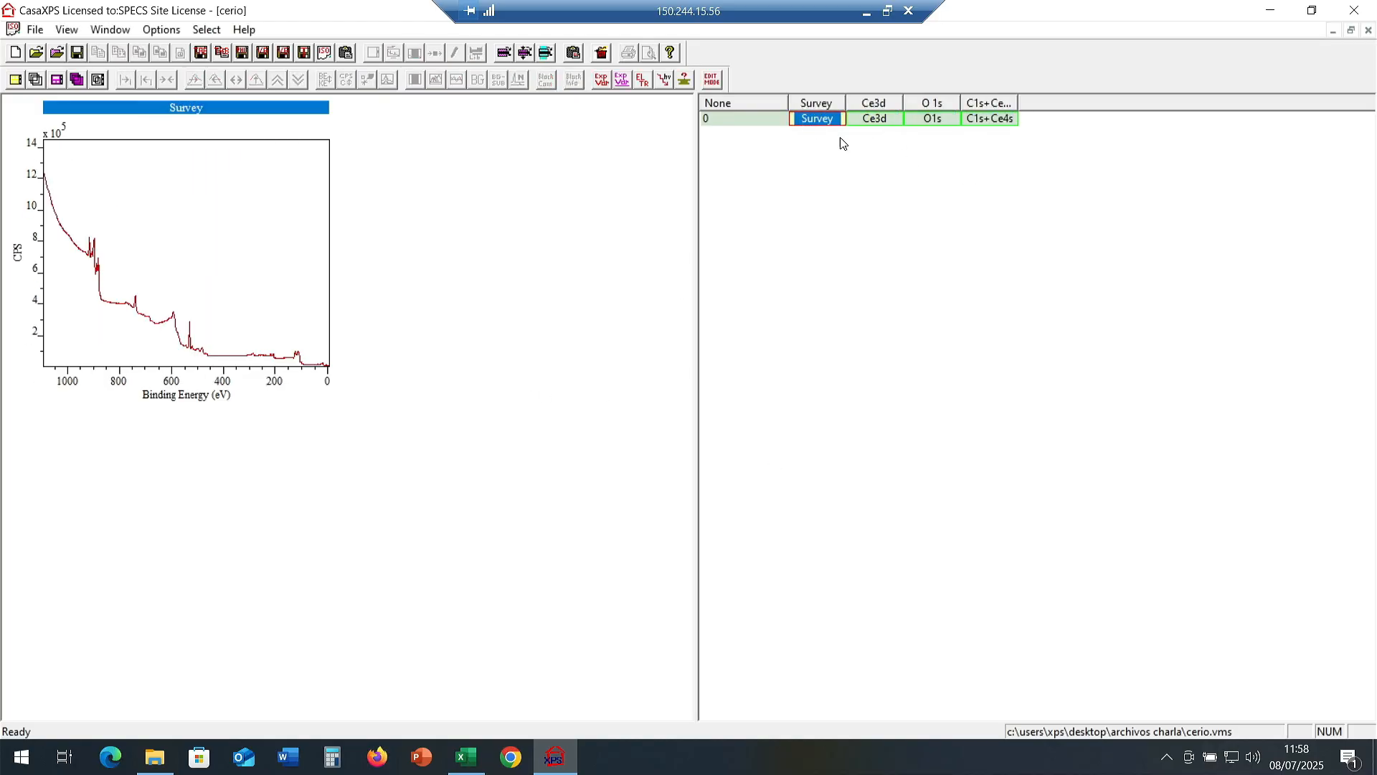
left_click(722, 120)
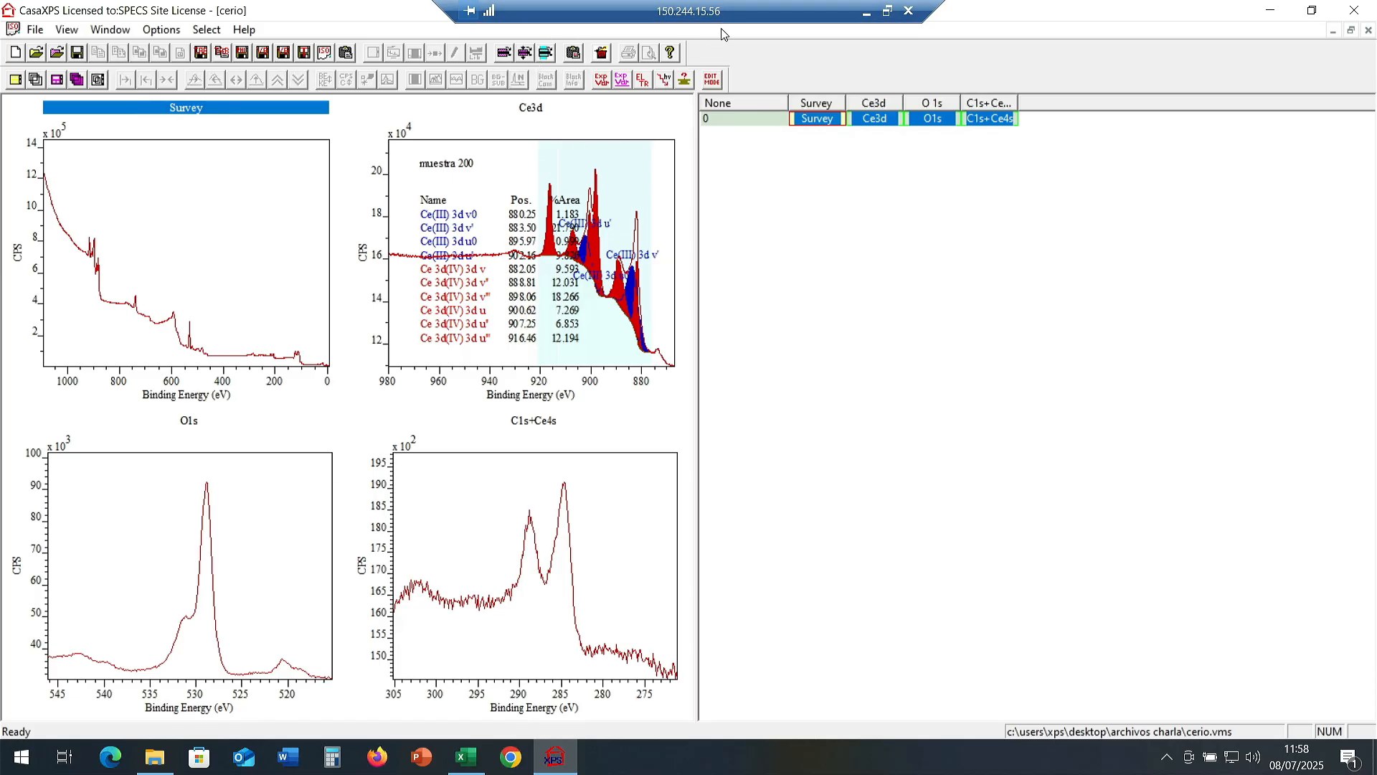
Delete the C1s+Ce4s block from the cerio file and display the remaining spectra.
left_click(666, 81)
left_click(799, 278)
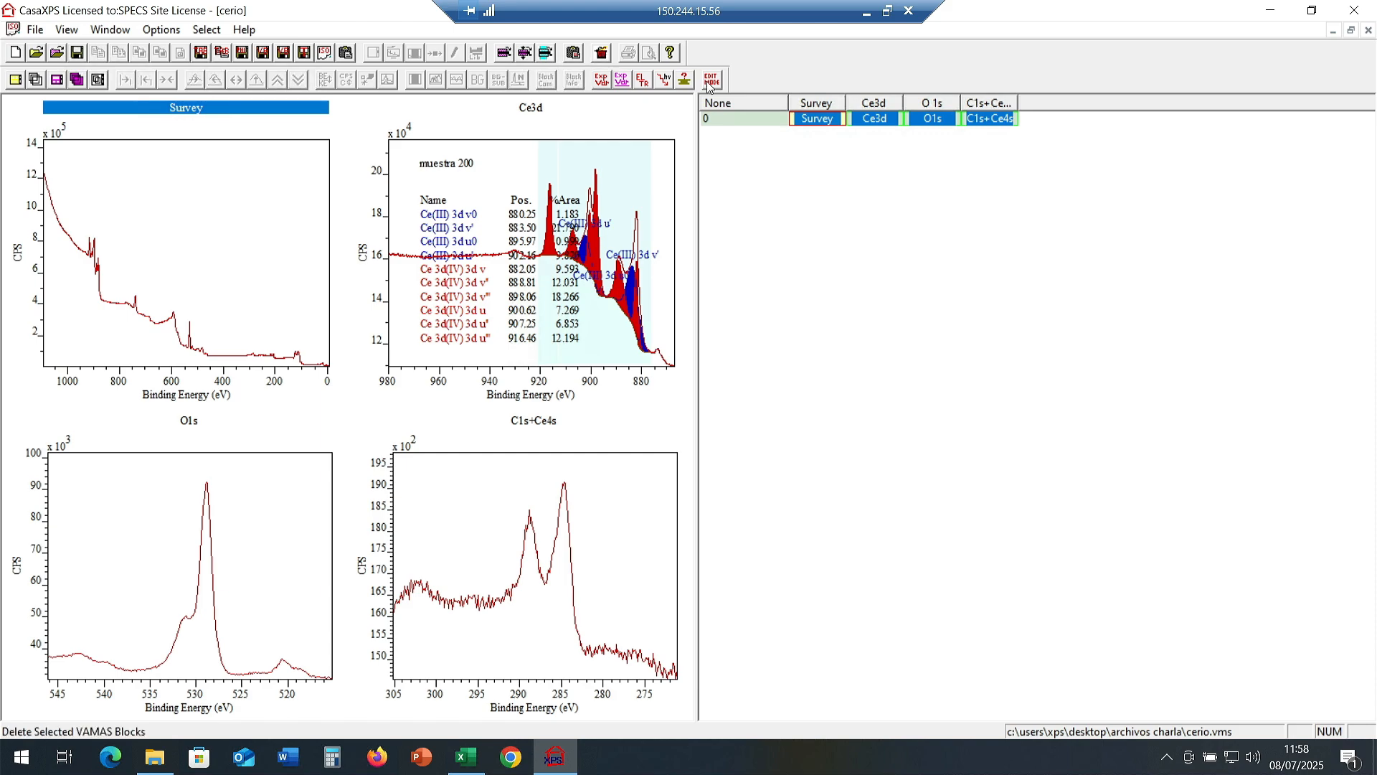
left_click(1003, 120)
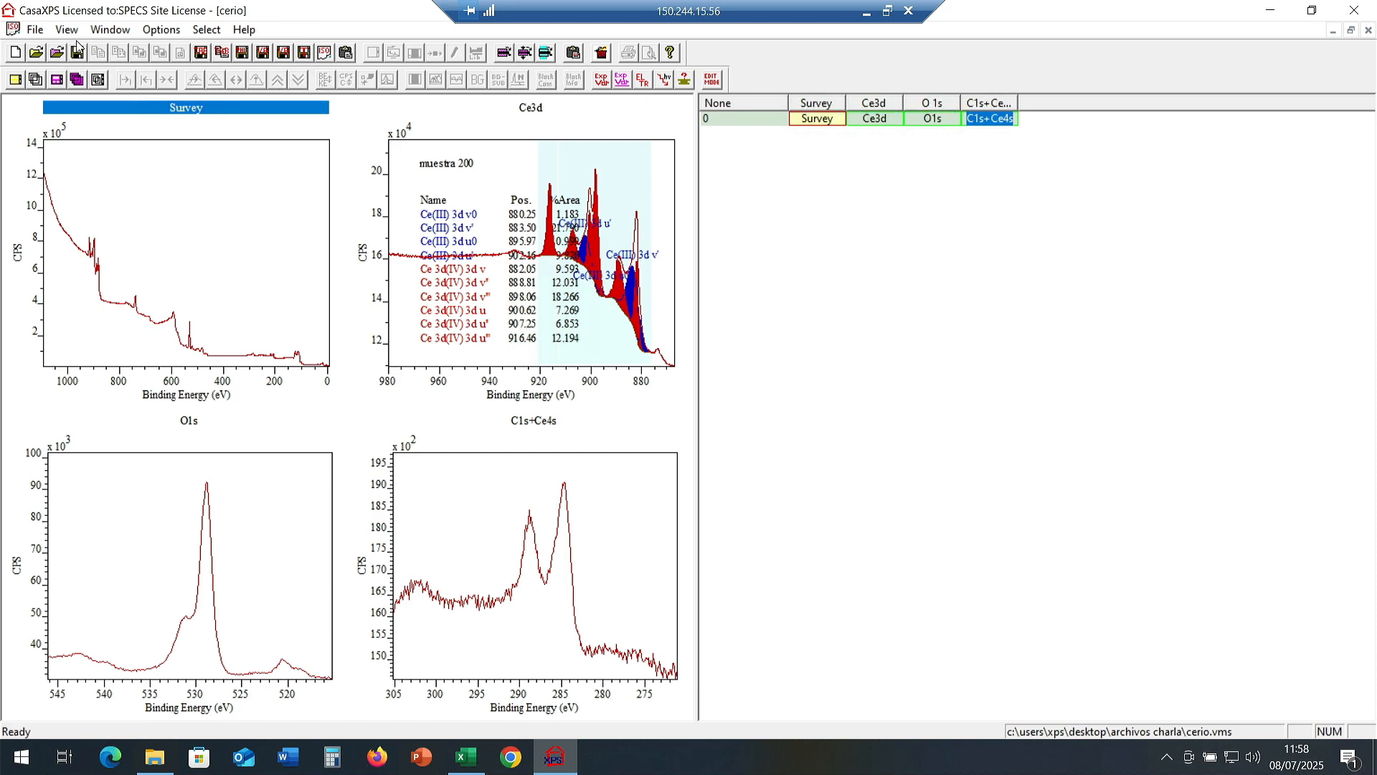
left_click(603, 54)
left_click(680, 417)
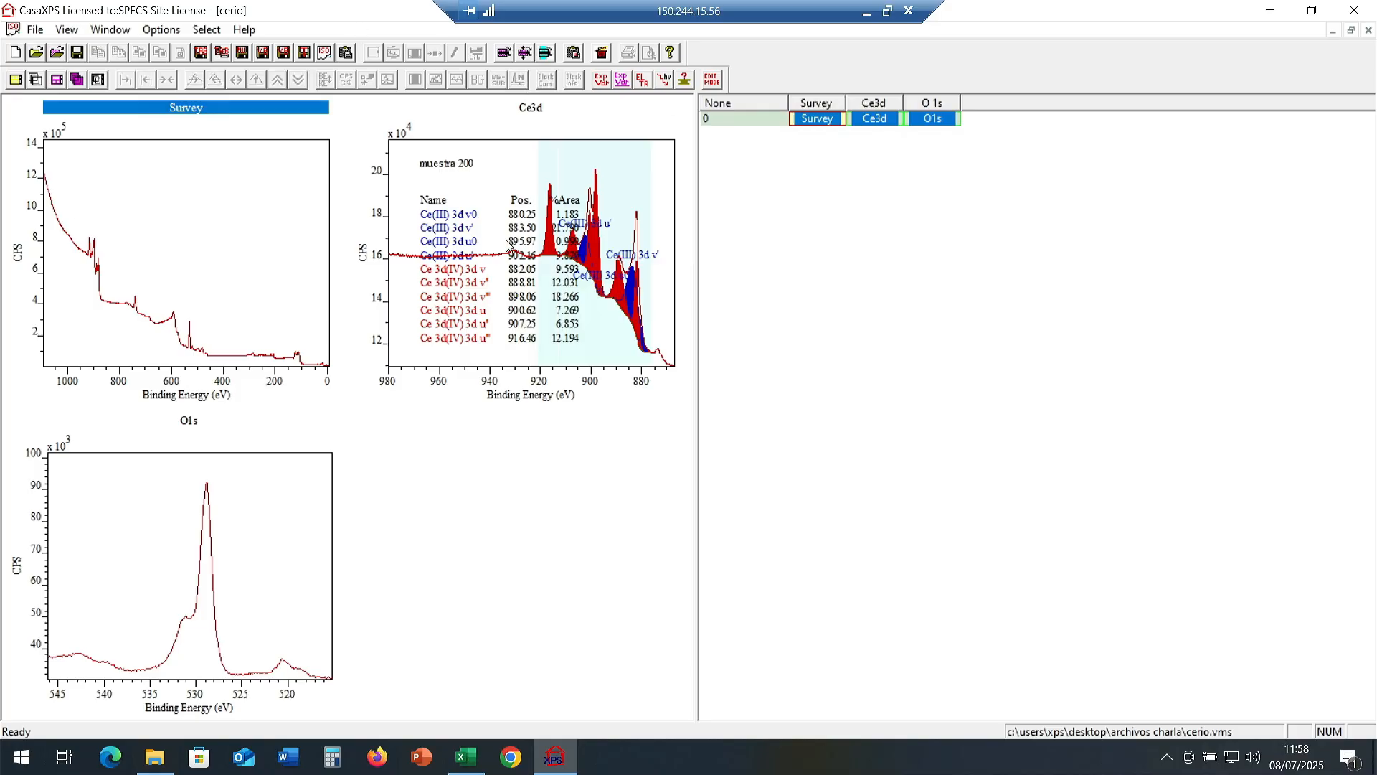
Look over the Ce3d spectrum's processing history, integration and test data options, and close the spectrum processing settings.
left_click(159, 29)
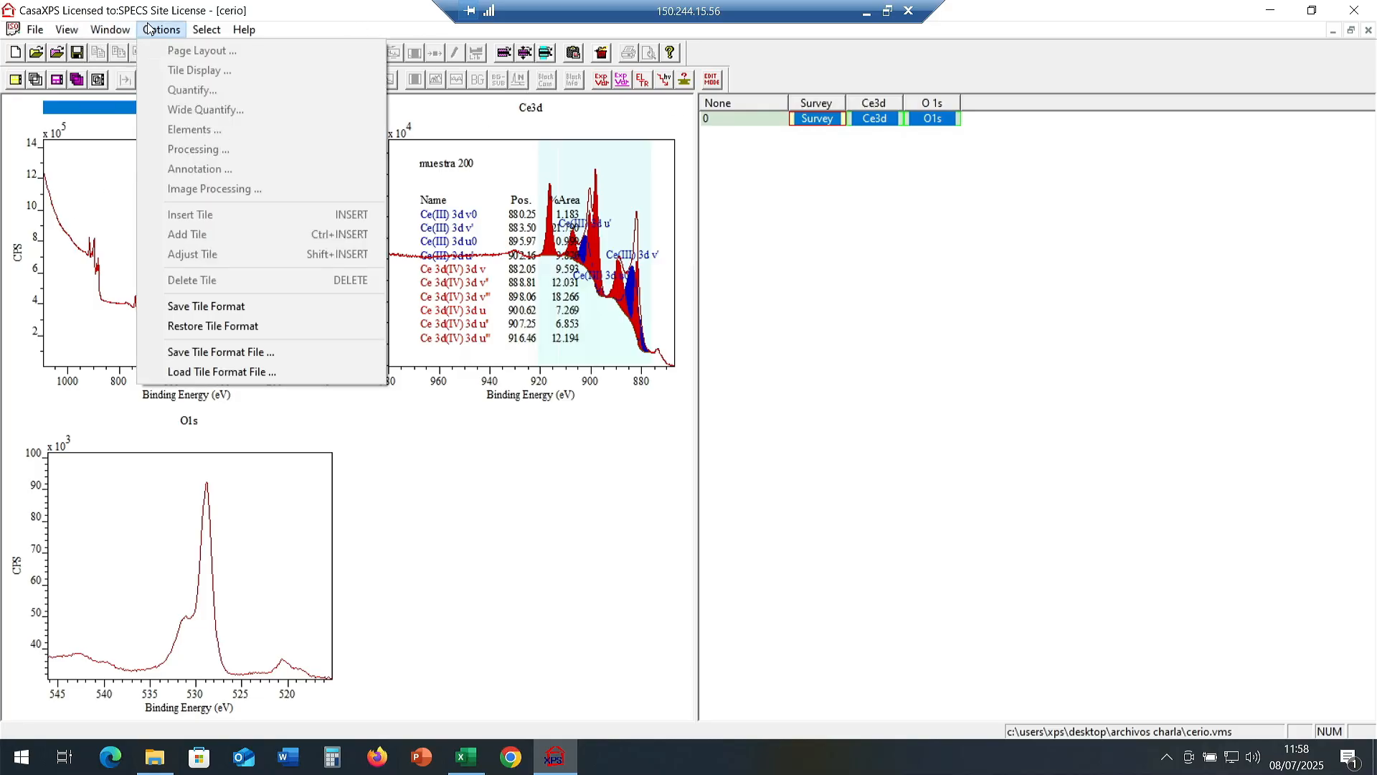
left_click(162, 29)
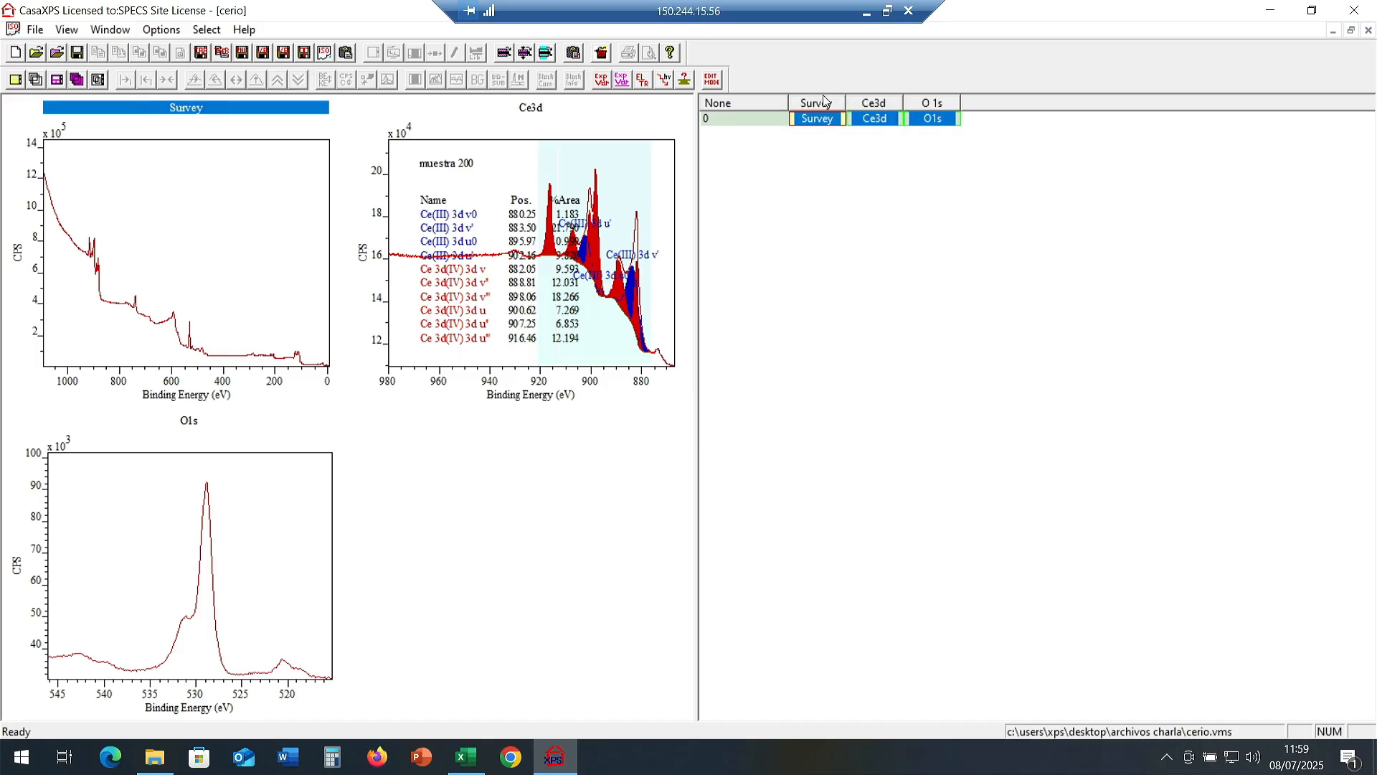
left_click(889, 120)
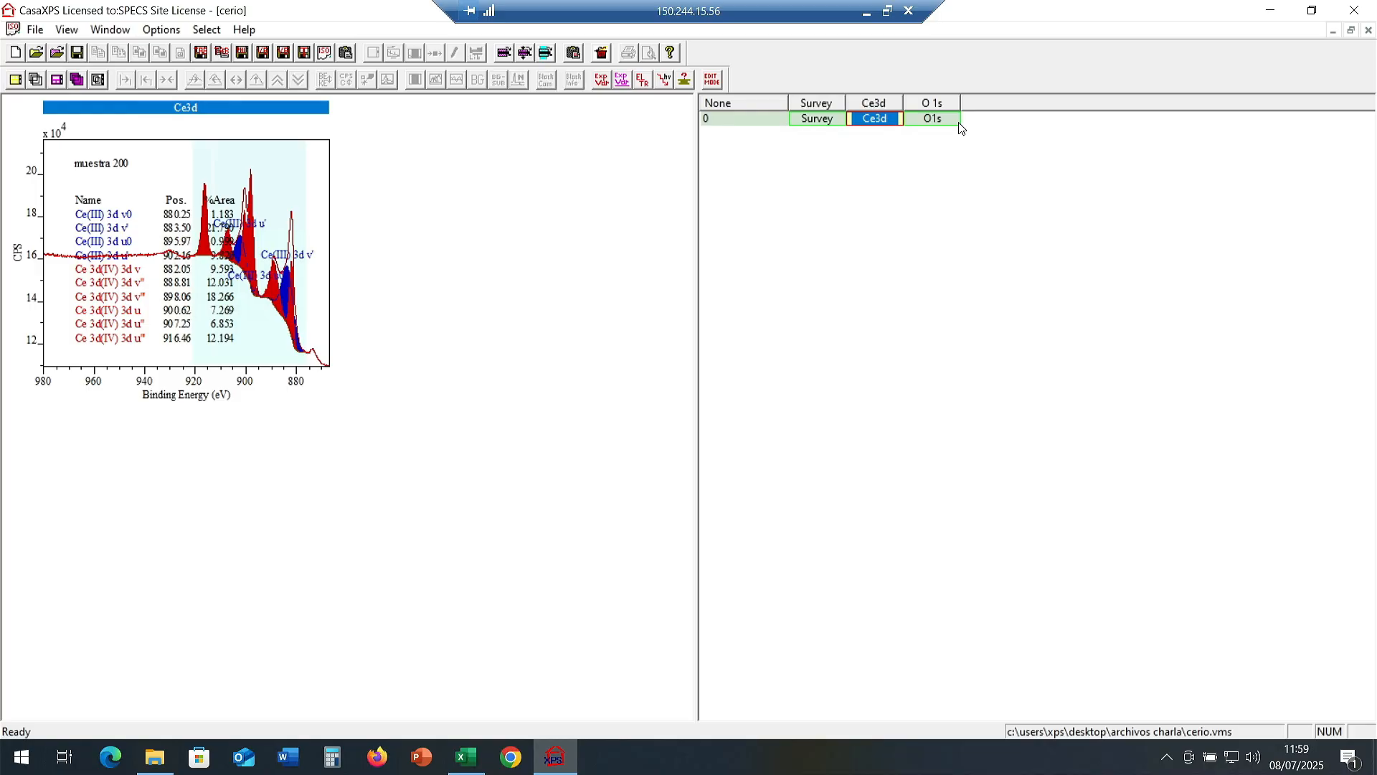
left_click(162, 30)
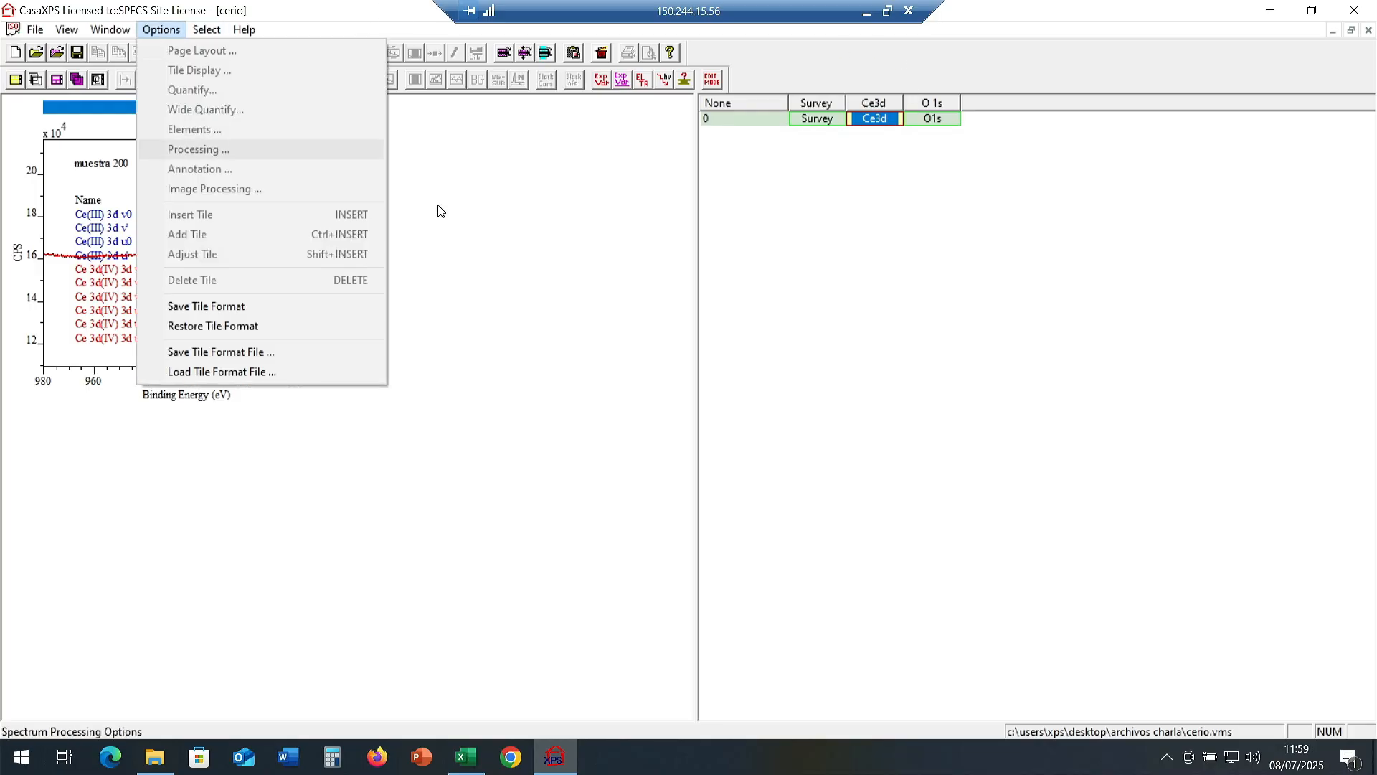
left_click(159, 57)
left_click(162, 30)
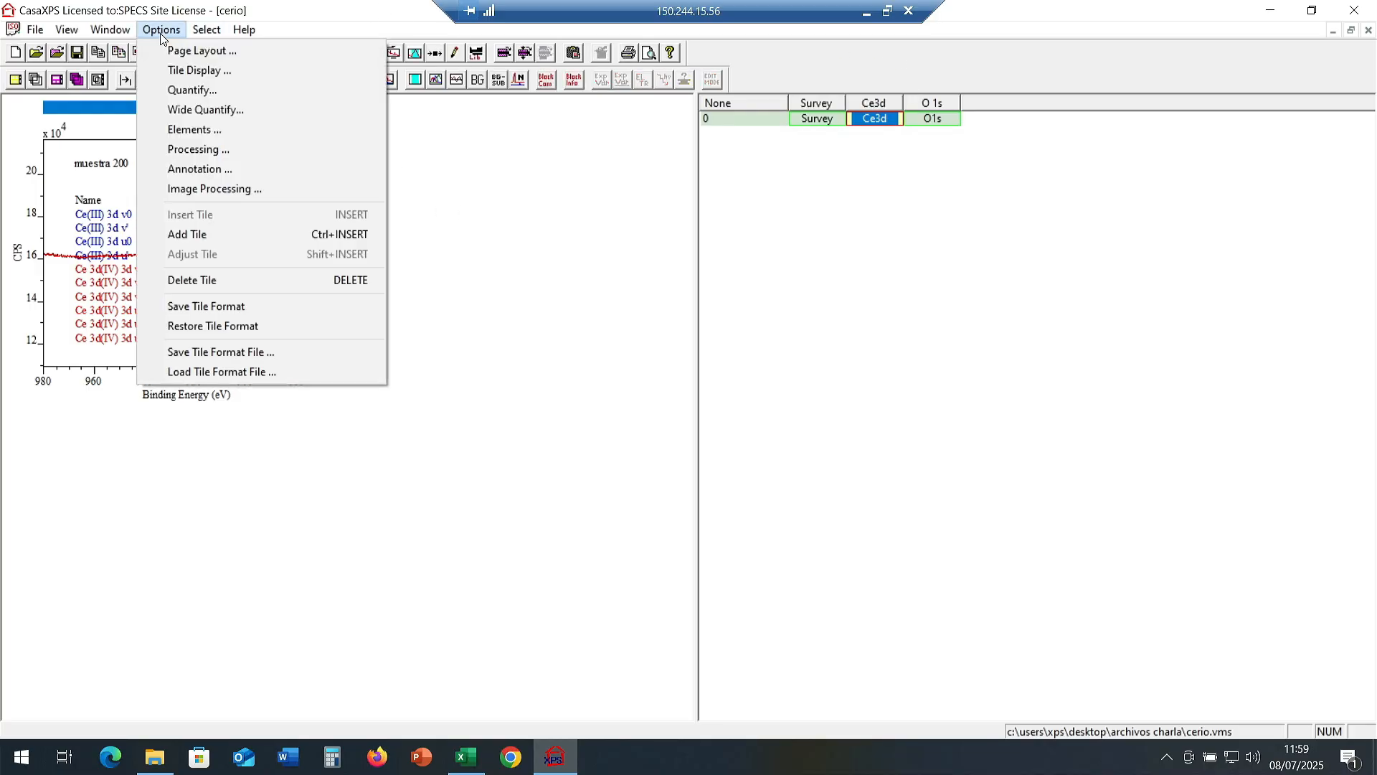
left_click(194, 151)
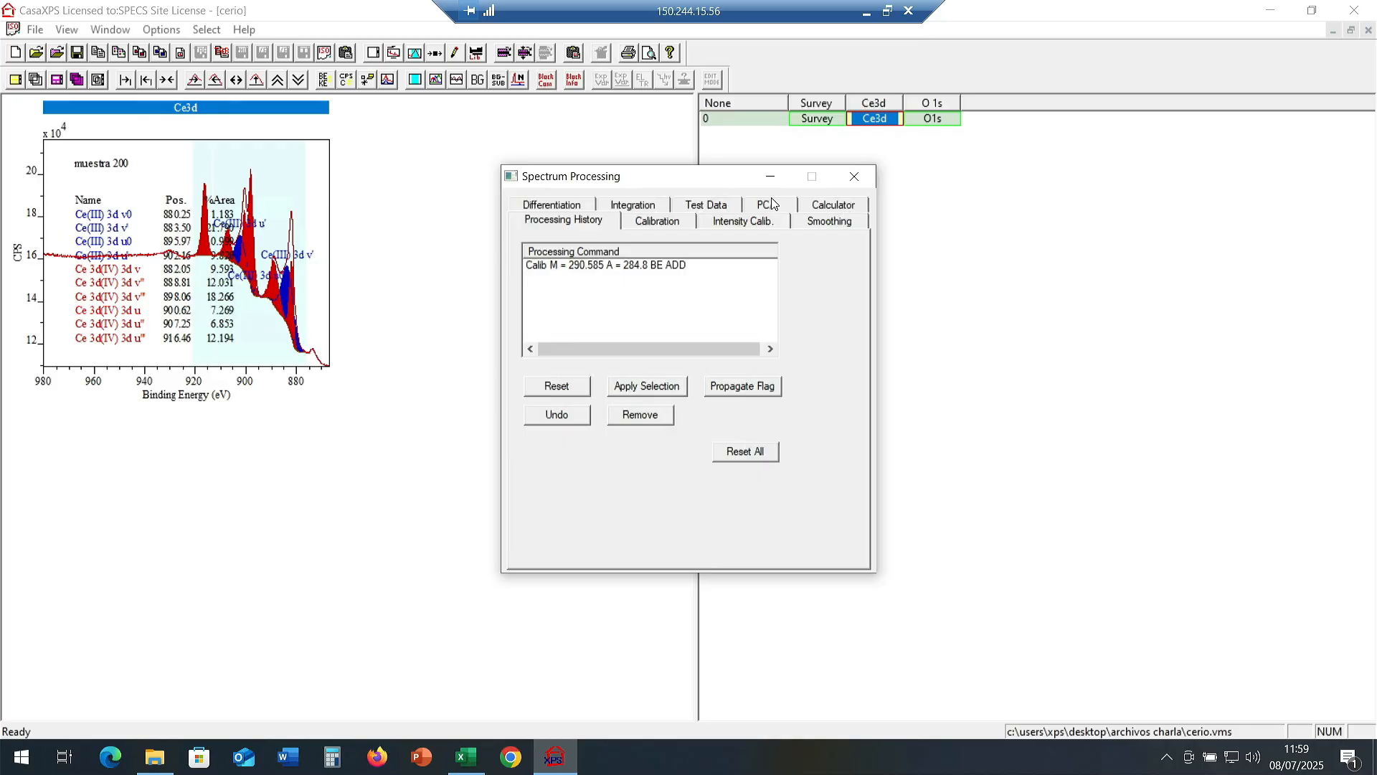
left_click_drag(693, 176, 984, 213)
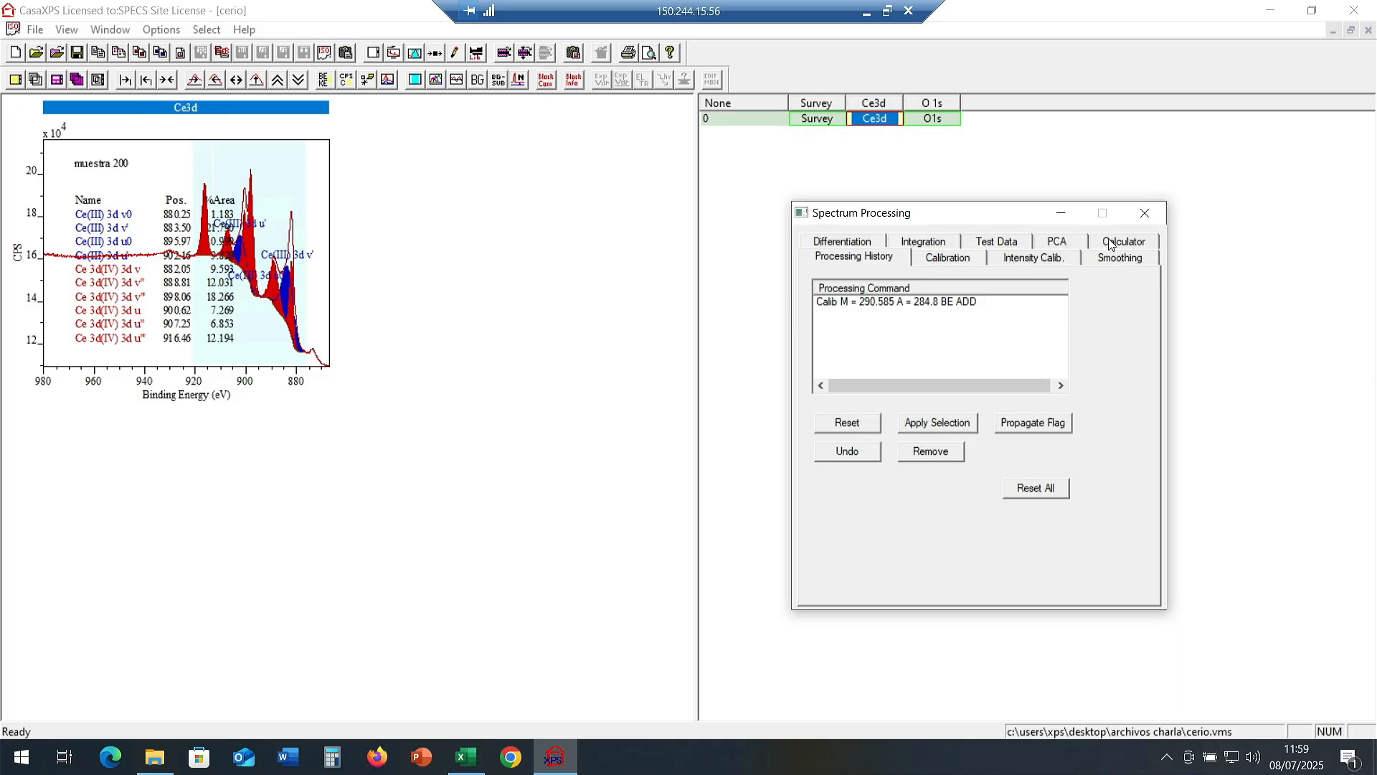
left_click(937, 257)
left_click(924, 243)
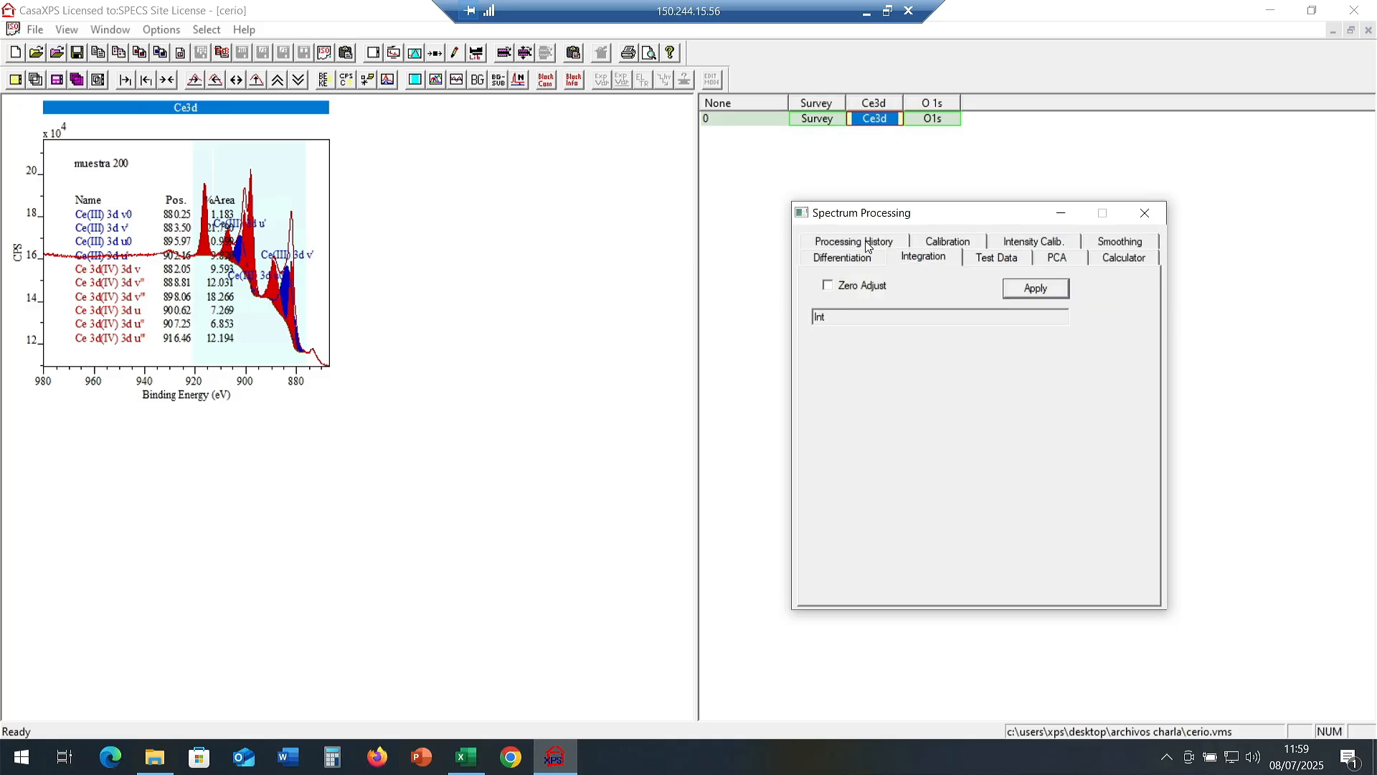
left_click(867, 244)
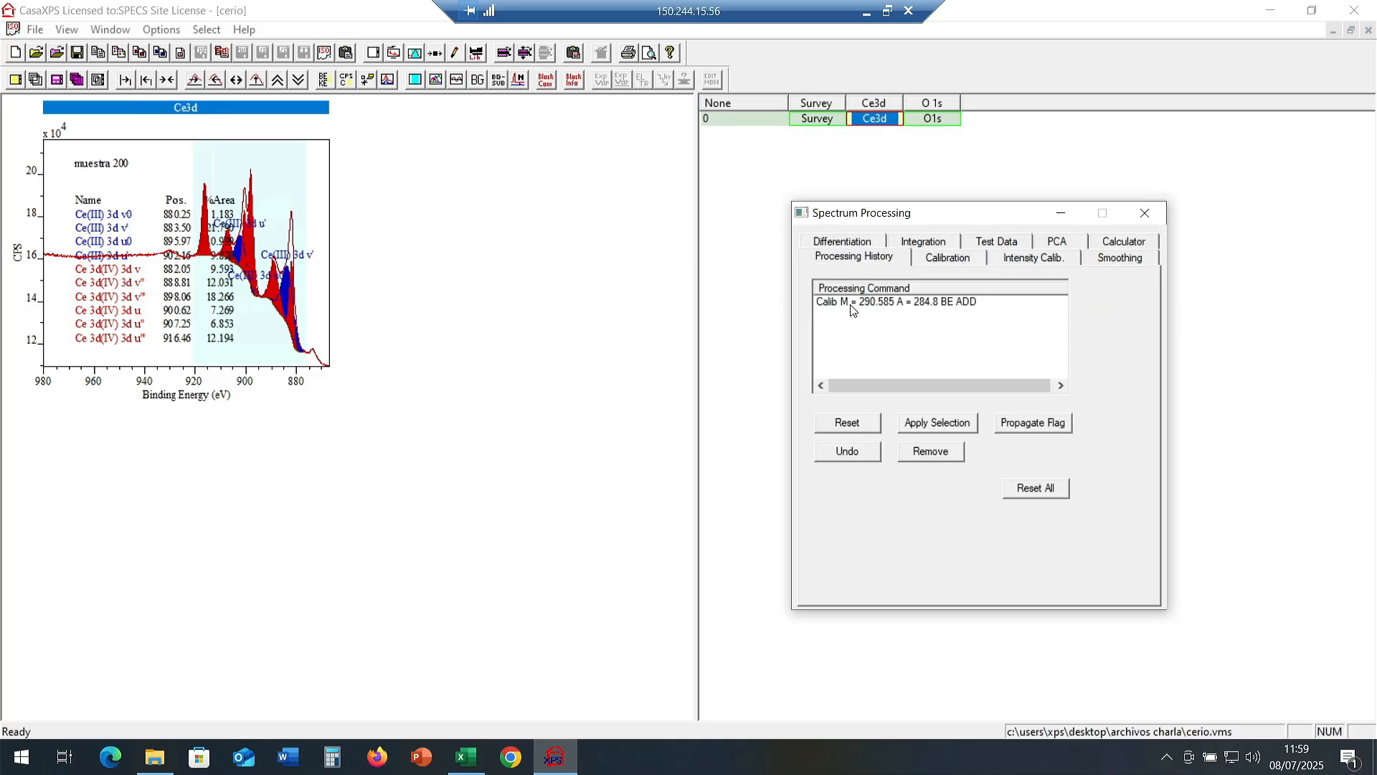
left_click(1003, 243)
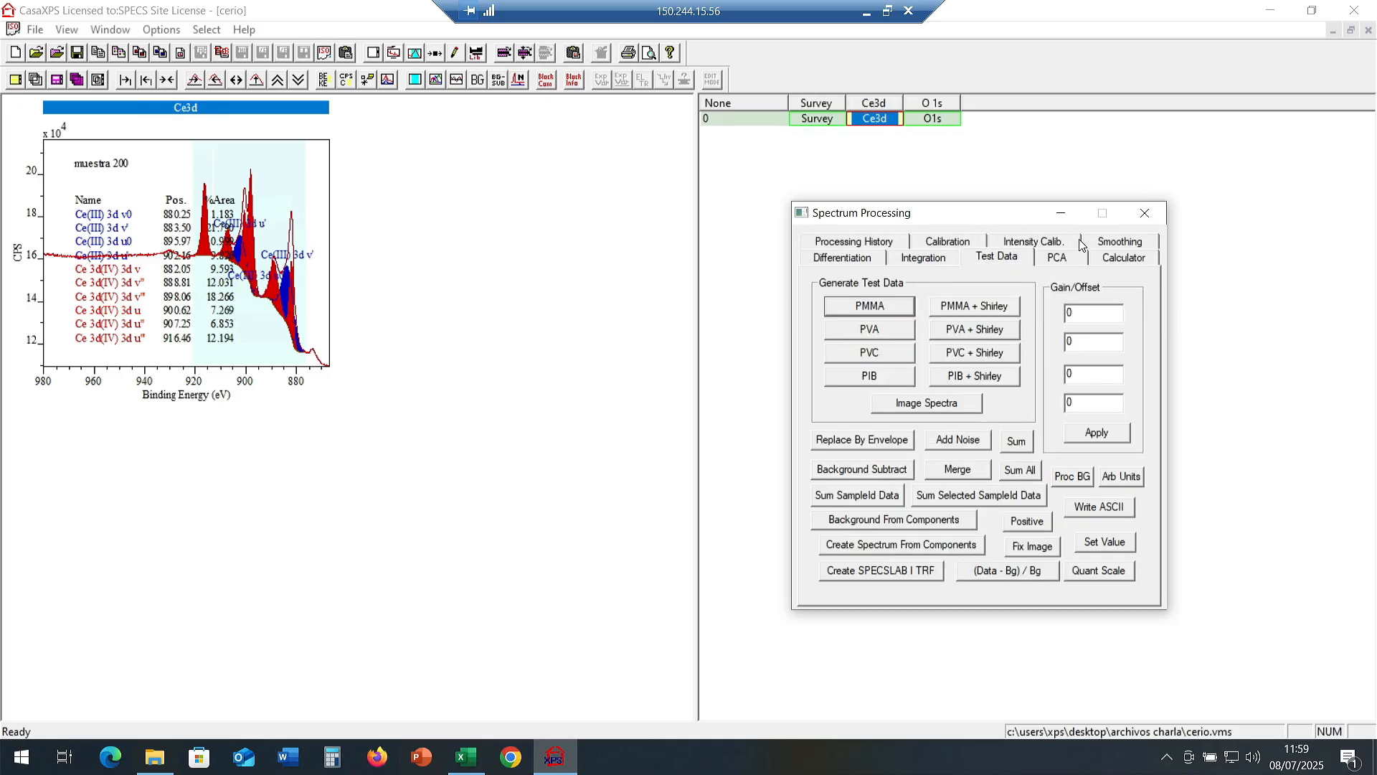
left_click(1145, 213)
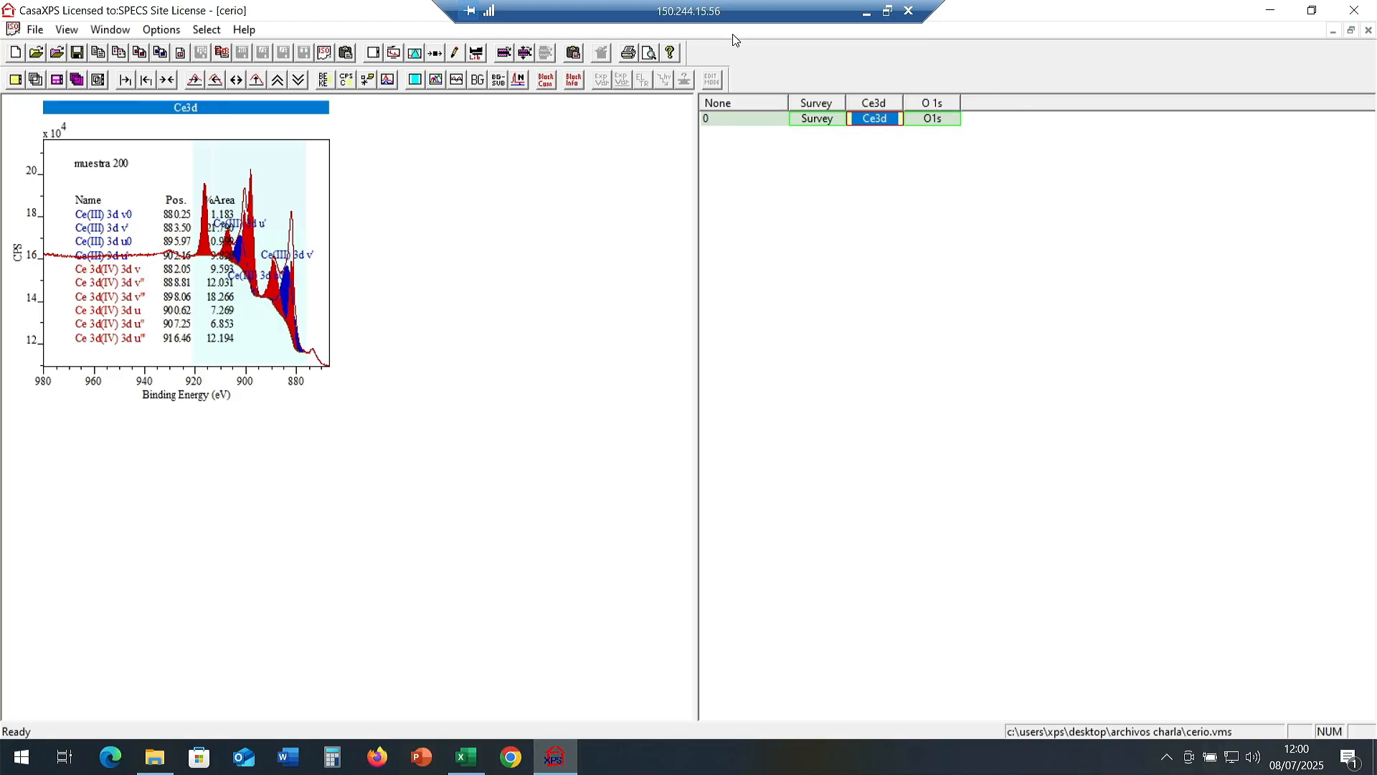
Open the TiO2 VAMAS file from the archivos charla folder.
left_click(34, 29)
left_click(53, 72)
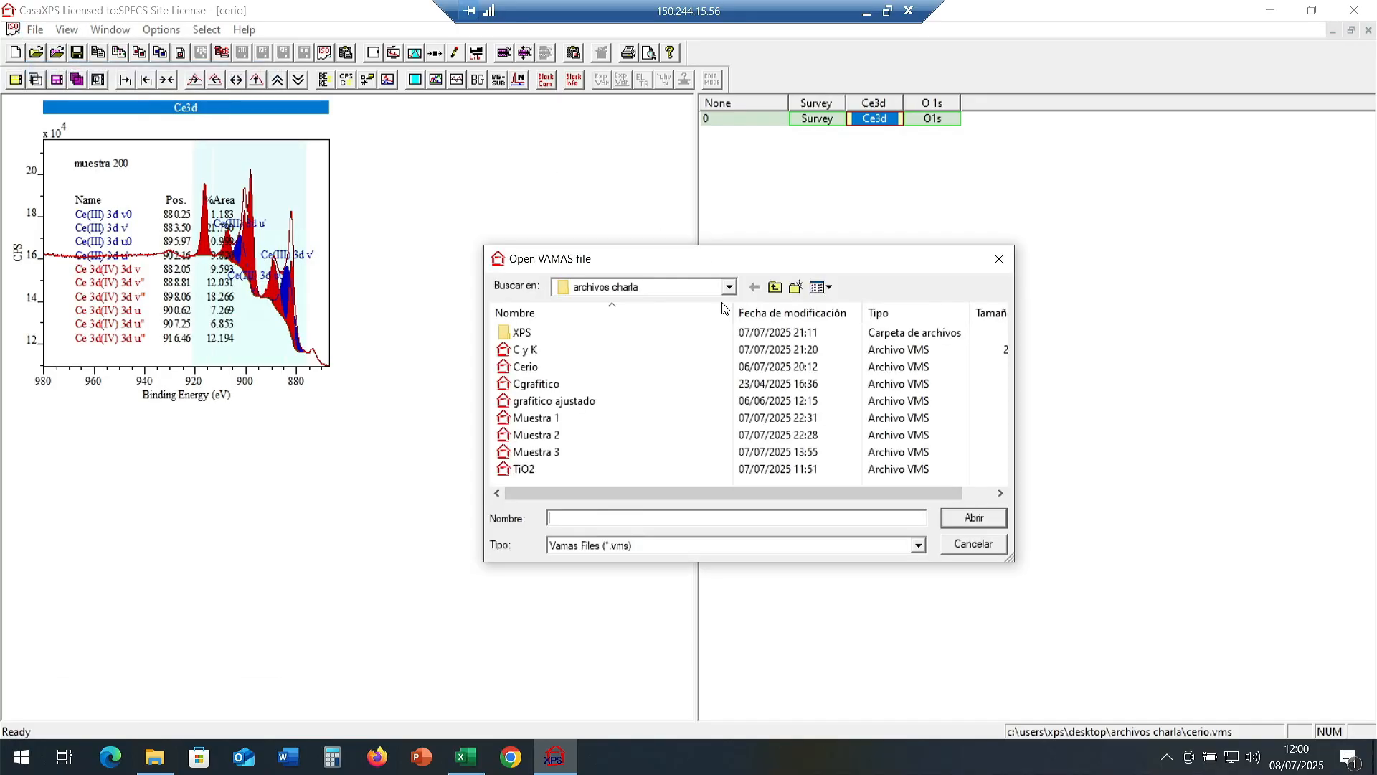
double_click(529, 471)
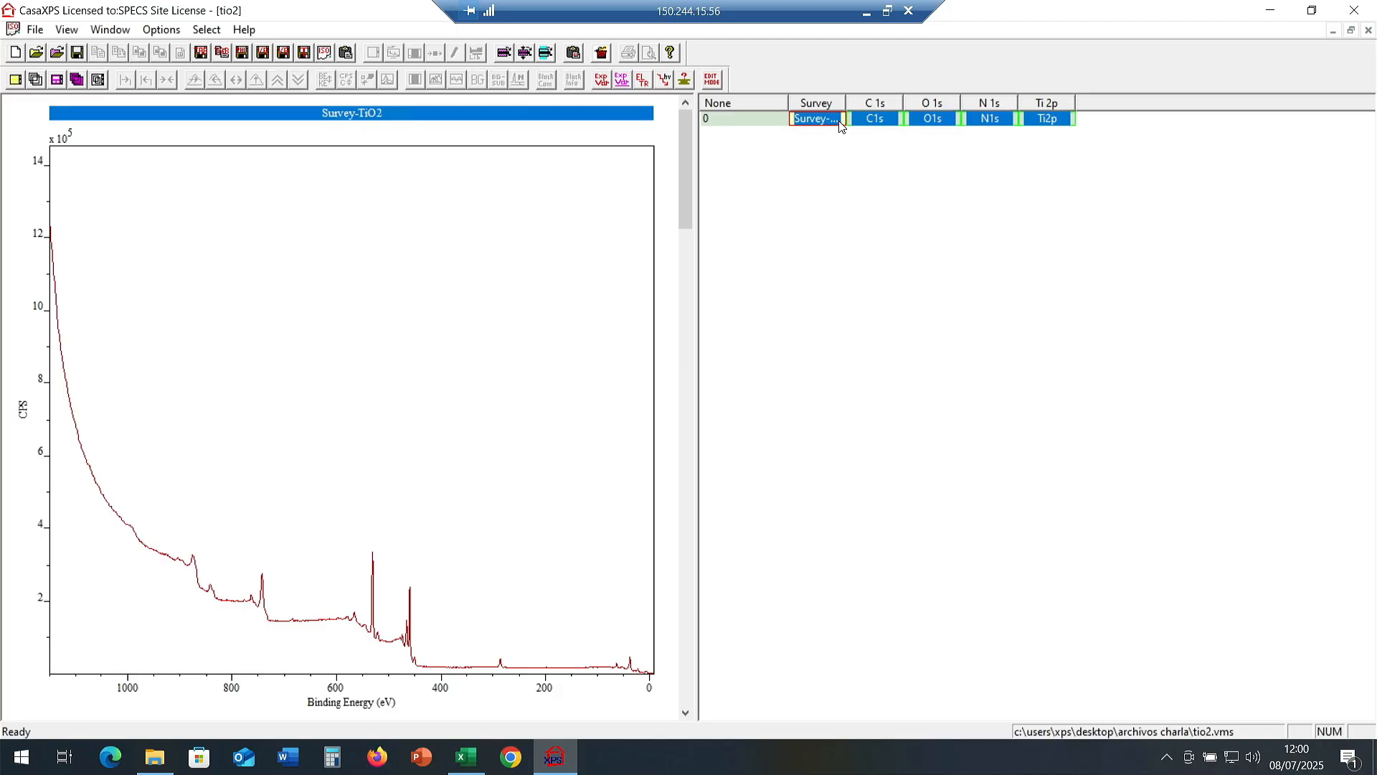
Examine the TiO2 file's Survey and C1s spectra, enlarging the survey between about 790 and 515 eV.
left_click(838, 122)
left_click(890, 119)
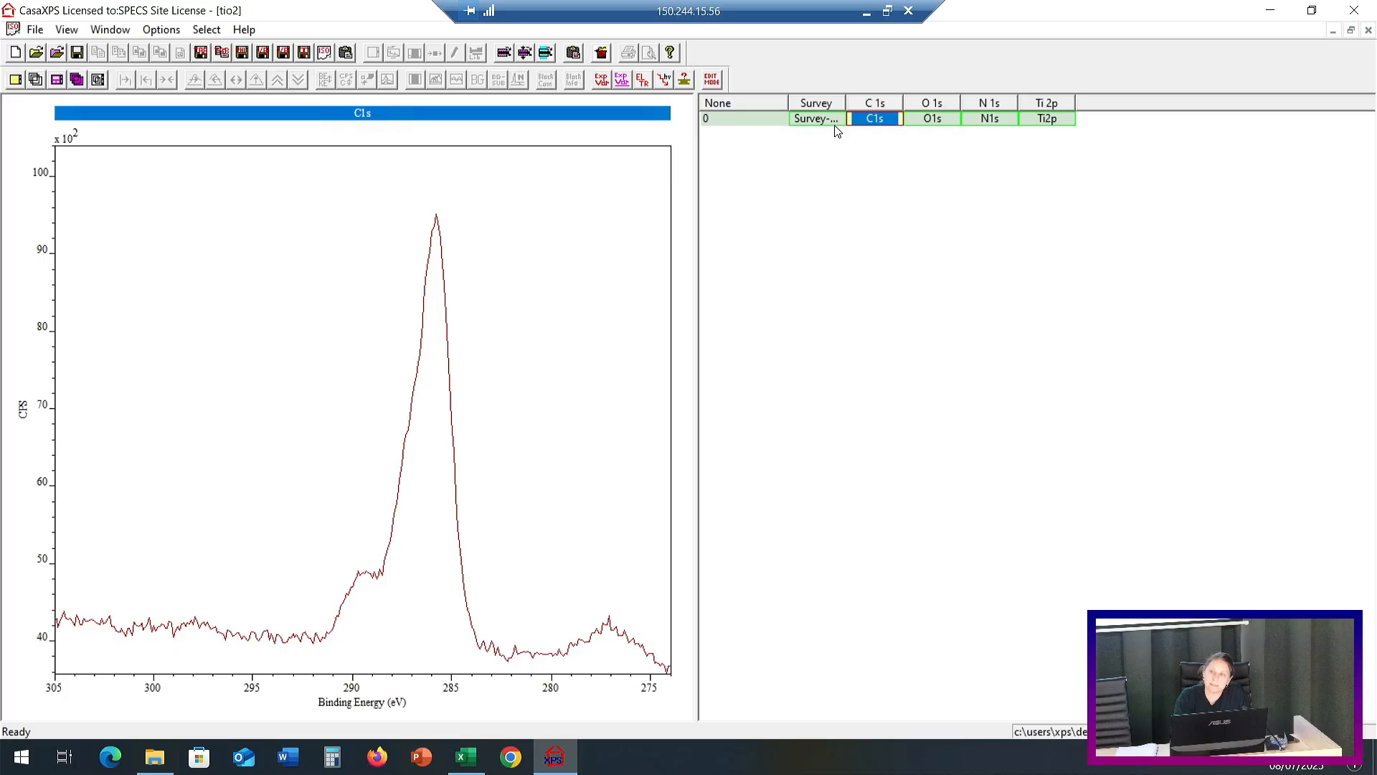
left_click(811, 119)
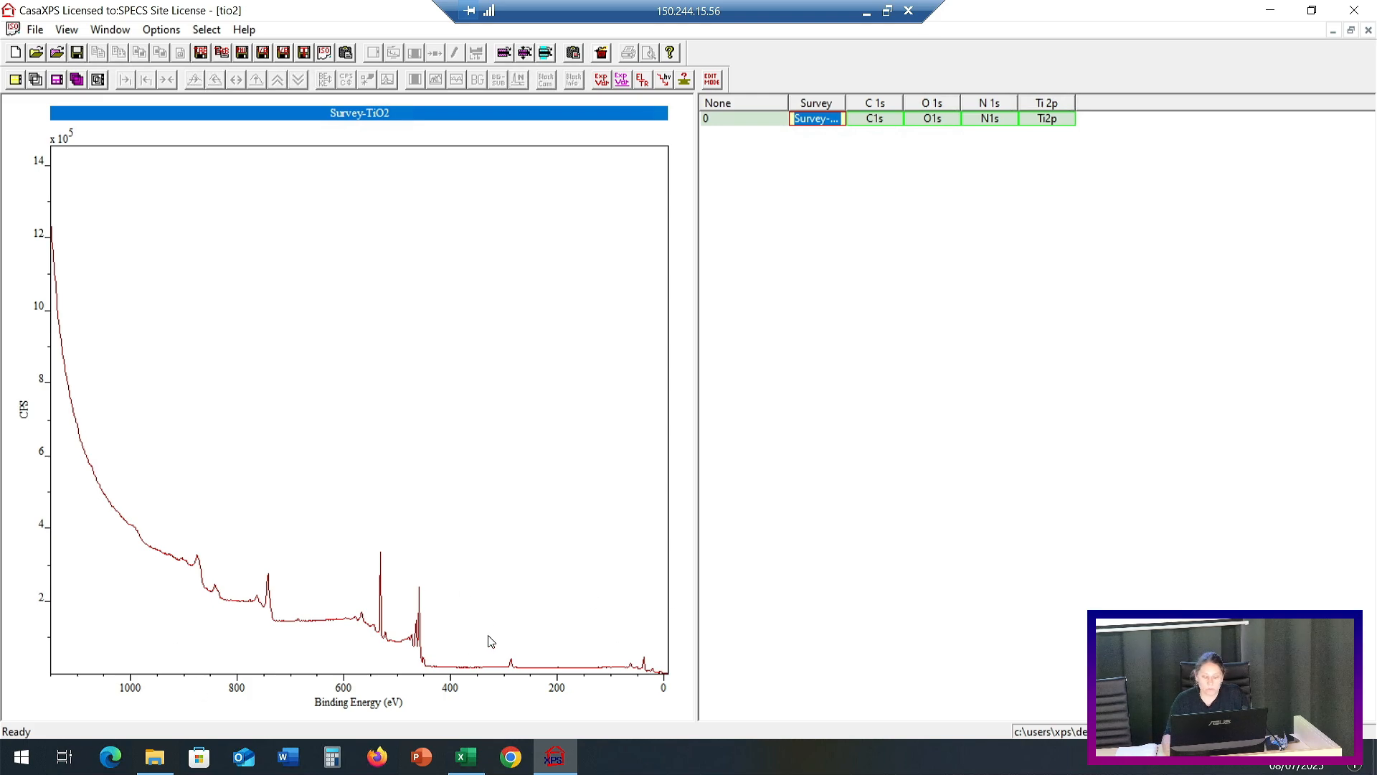
left_click_drag(243, 582, 391, 634)
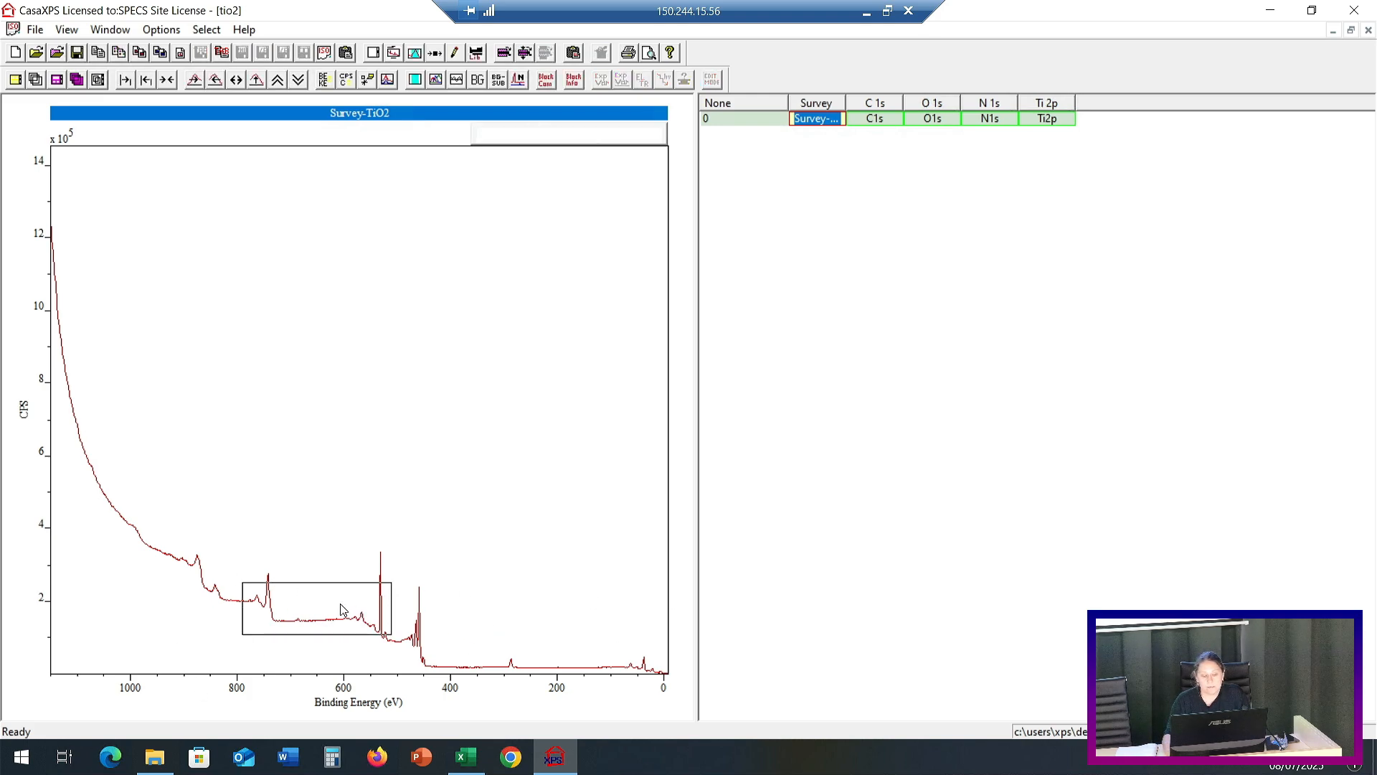
left_click(342, 610)
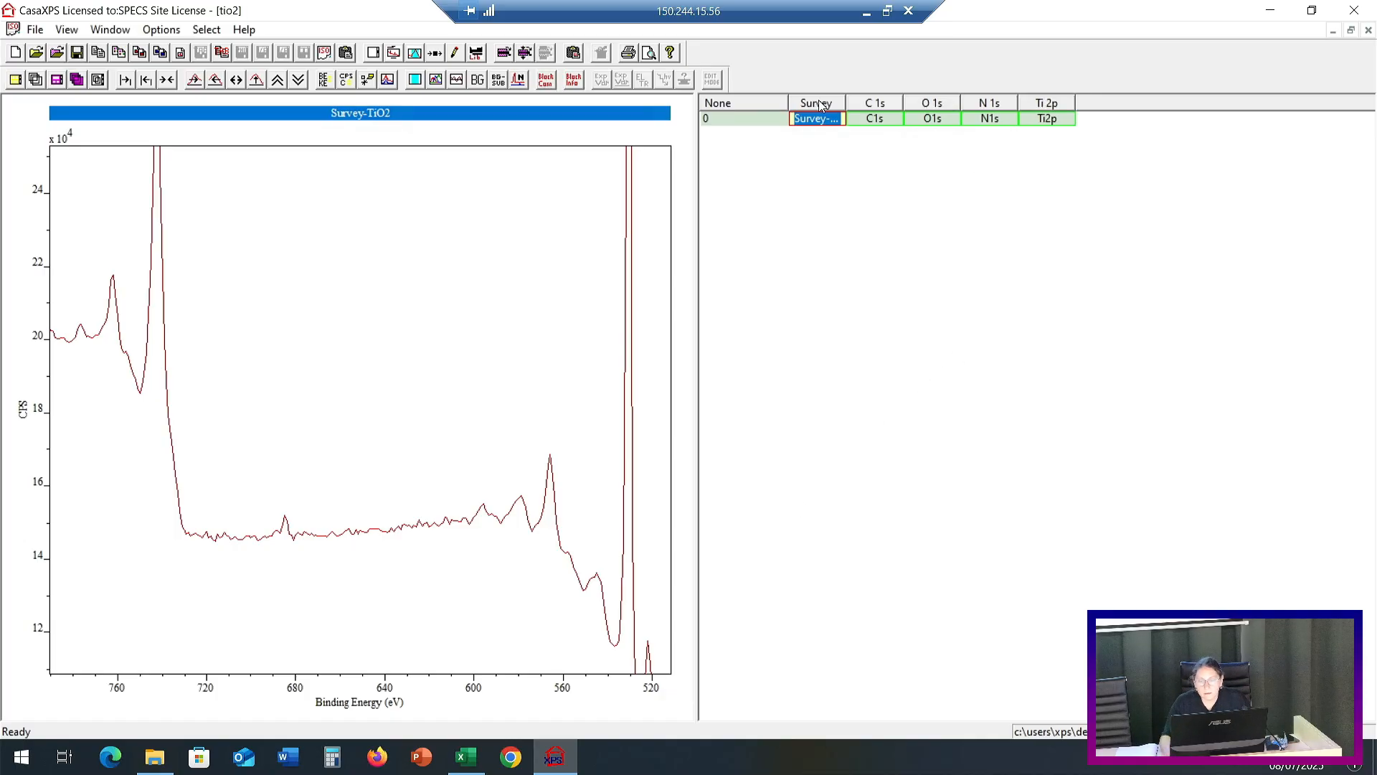
left_click(868, 120)
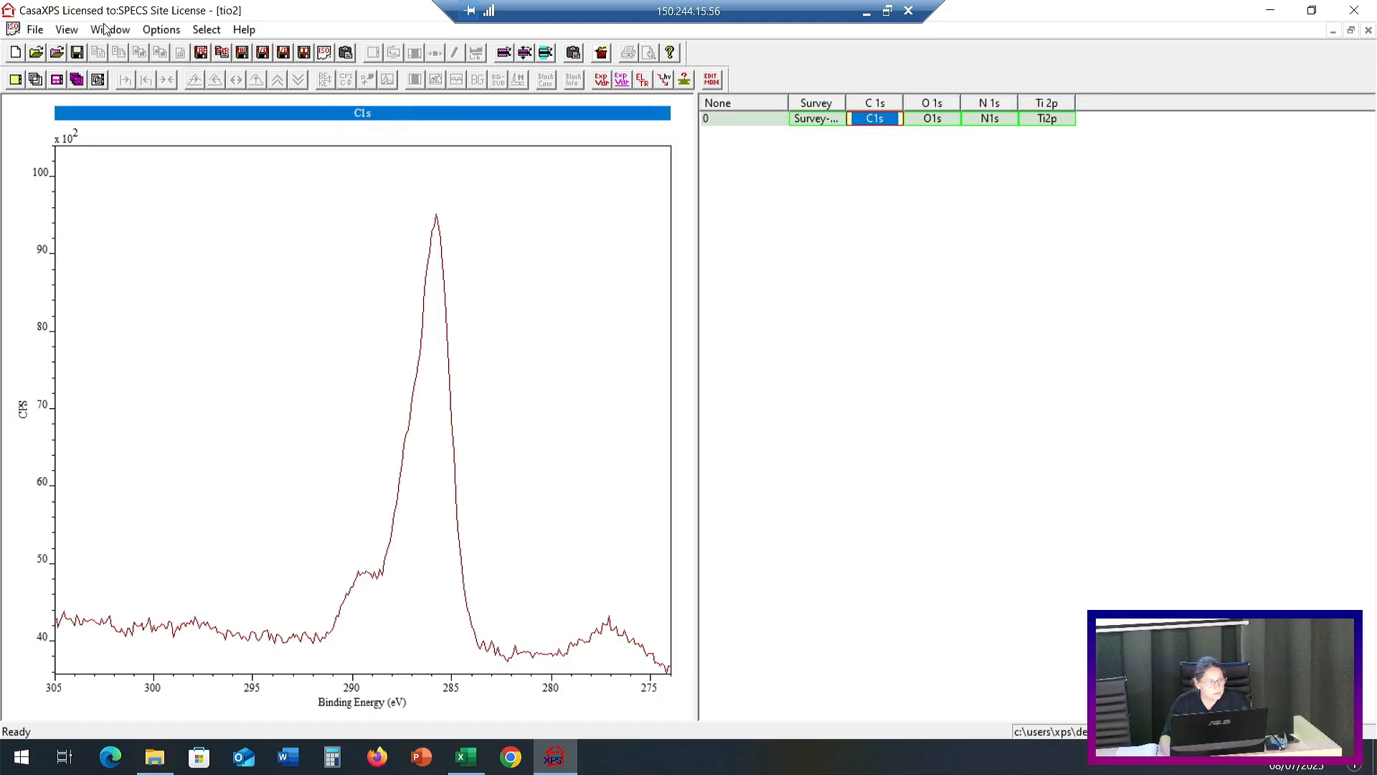
Open the Cgrafitico VAMAS file from the archivos charla folder.
left_click(35, 30)
left_click(72, 72)
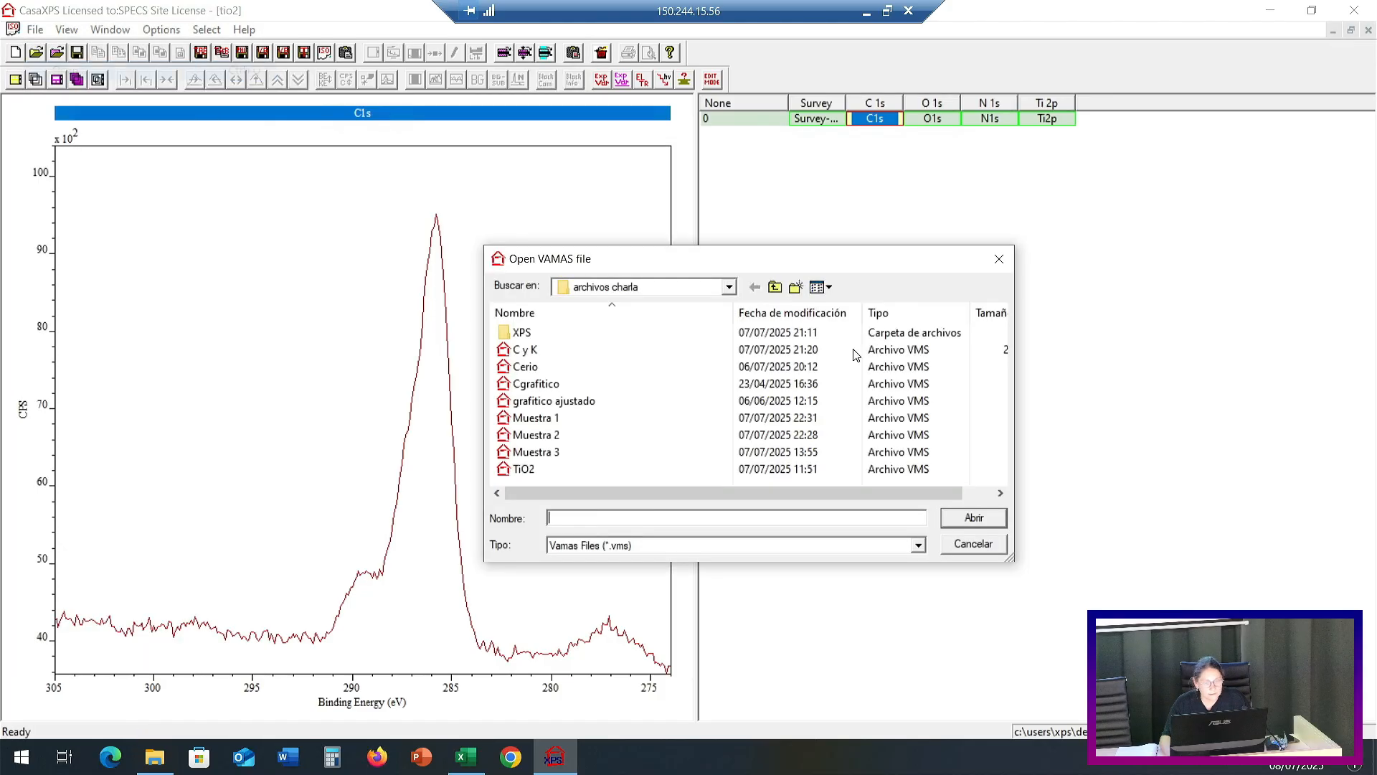
double_click(534, 387)
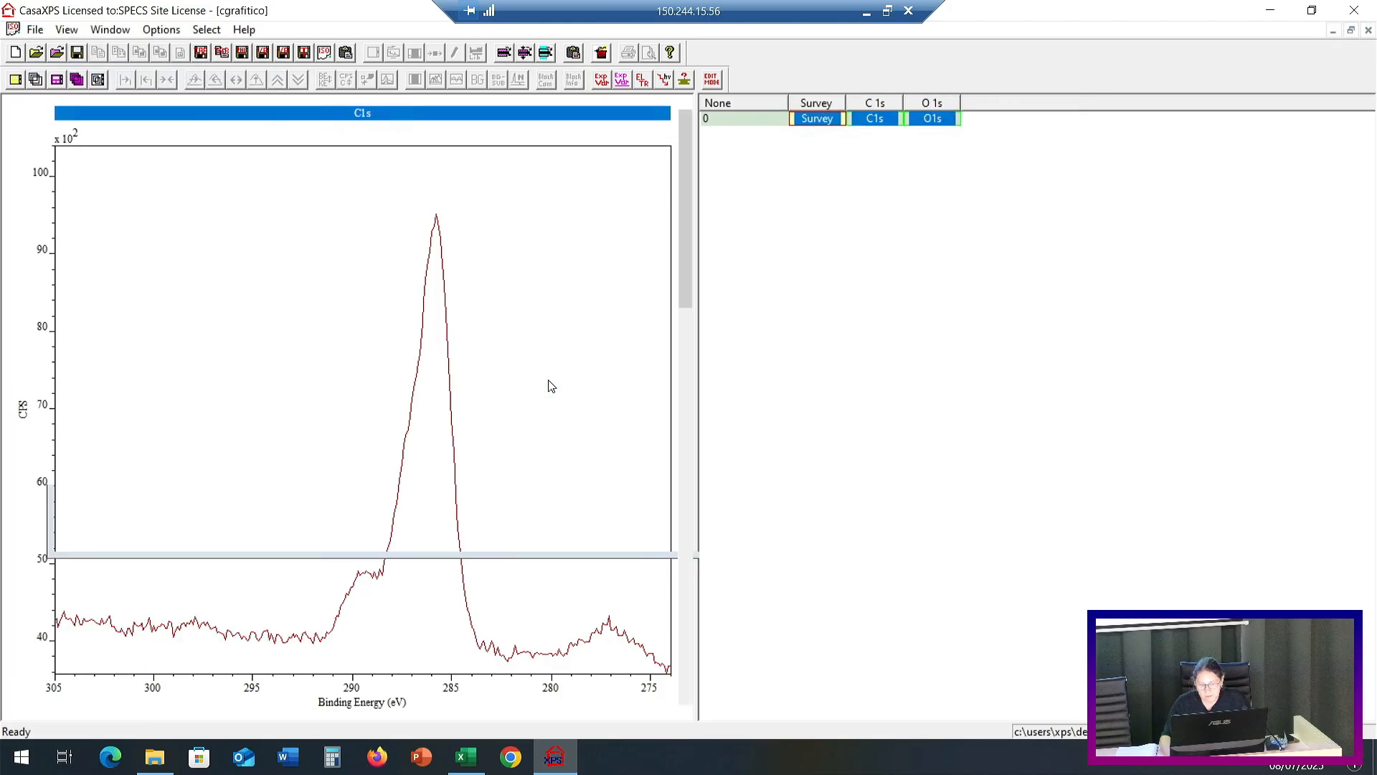
Open the grafitico ajustado VAMAS file and display its C1s post spectrum.
left_click(33, 30)
left_click(72, 68)
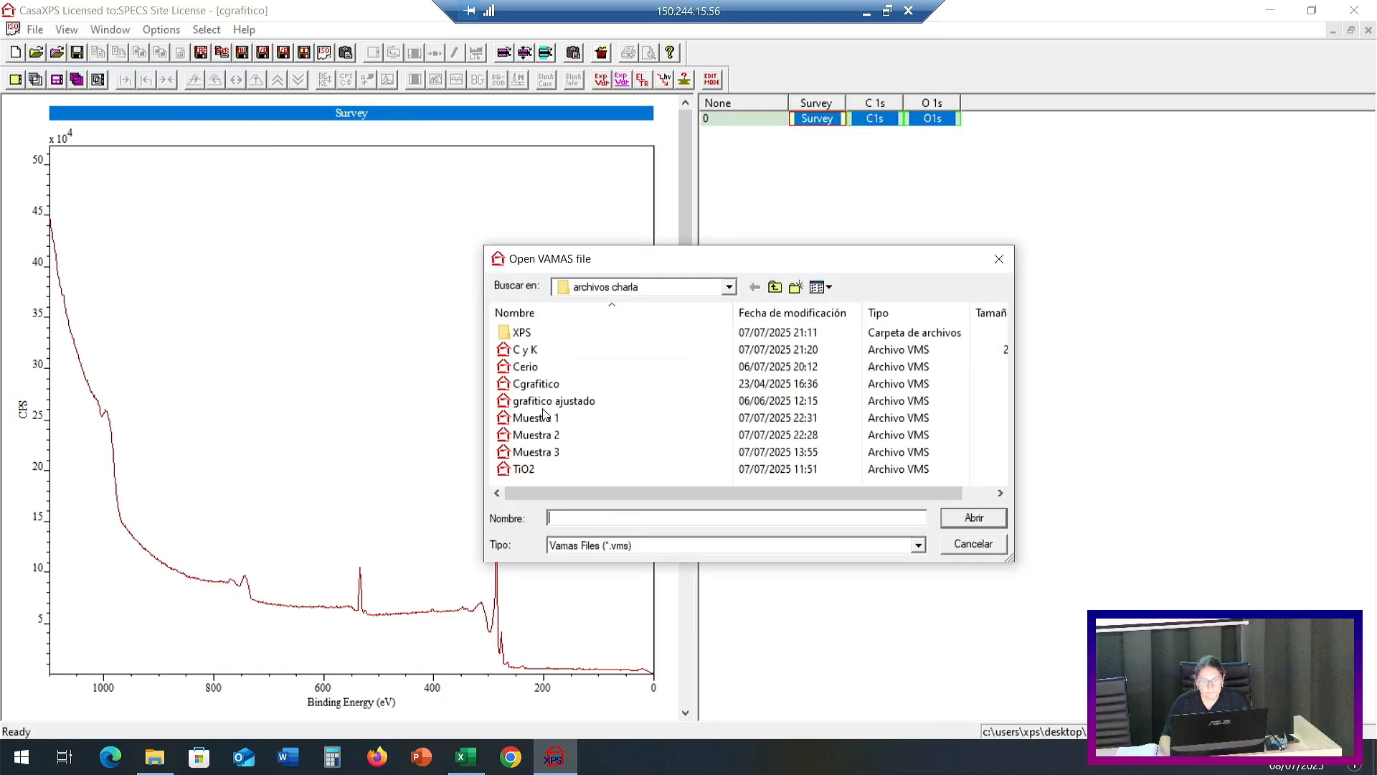
double_click(564, 400)
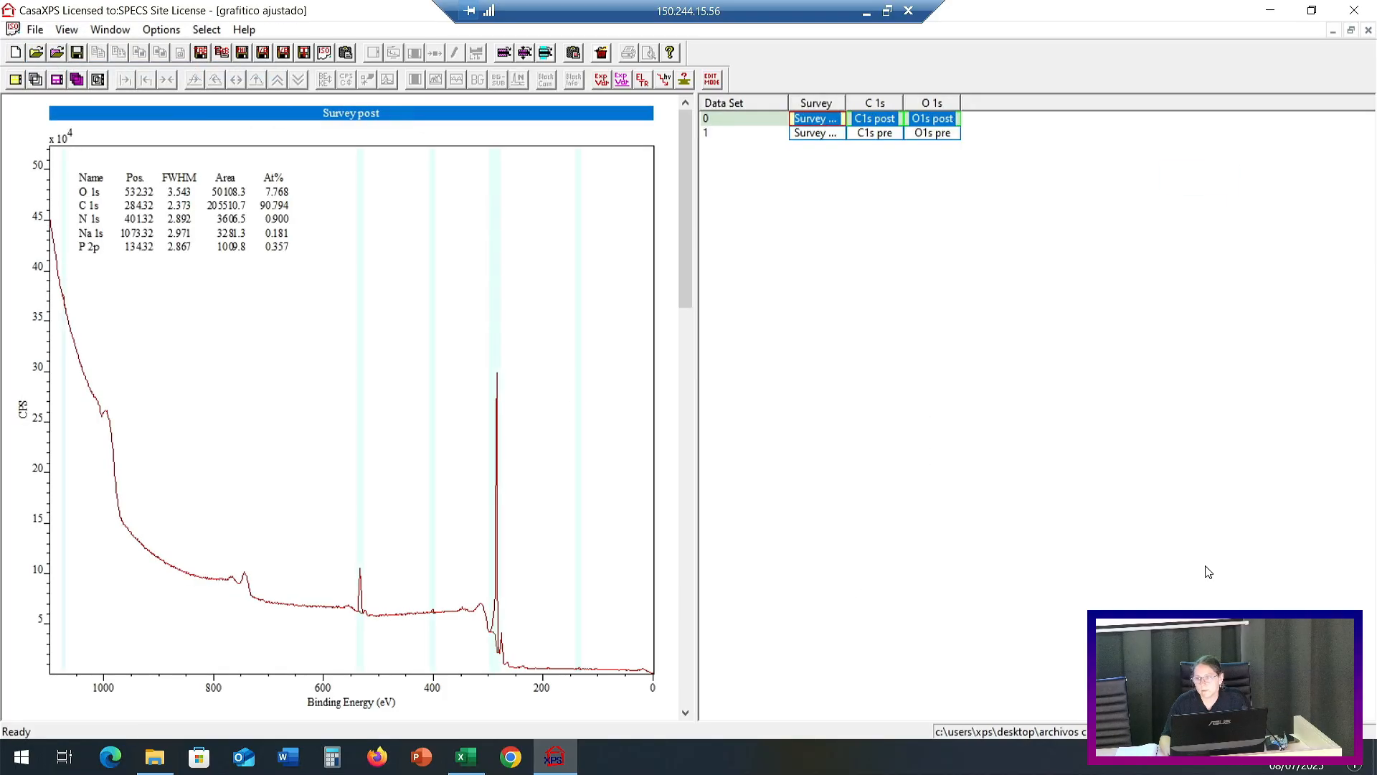
left_click(883, 117)
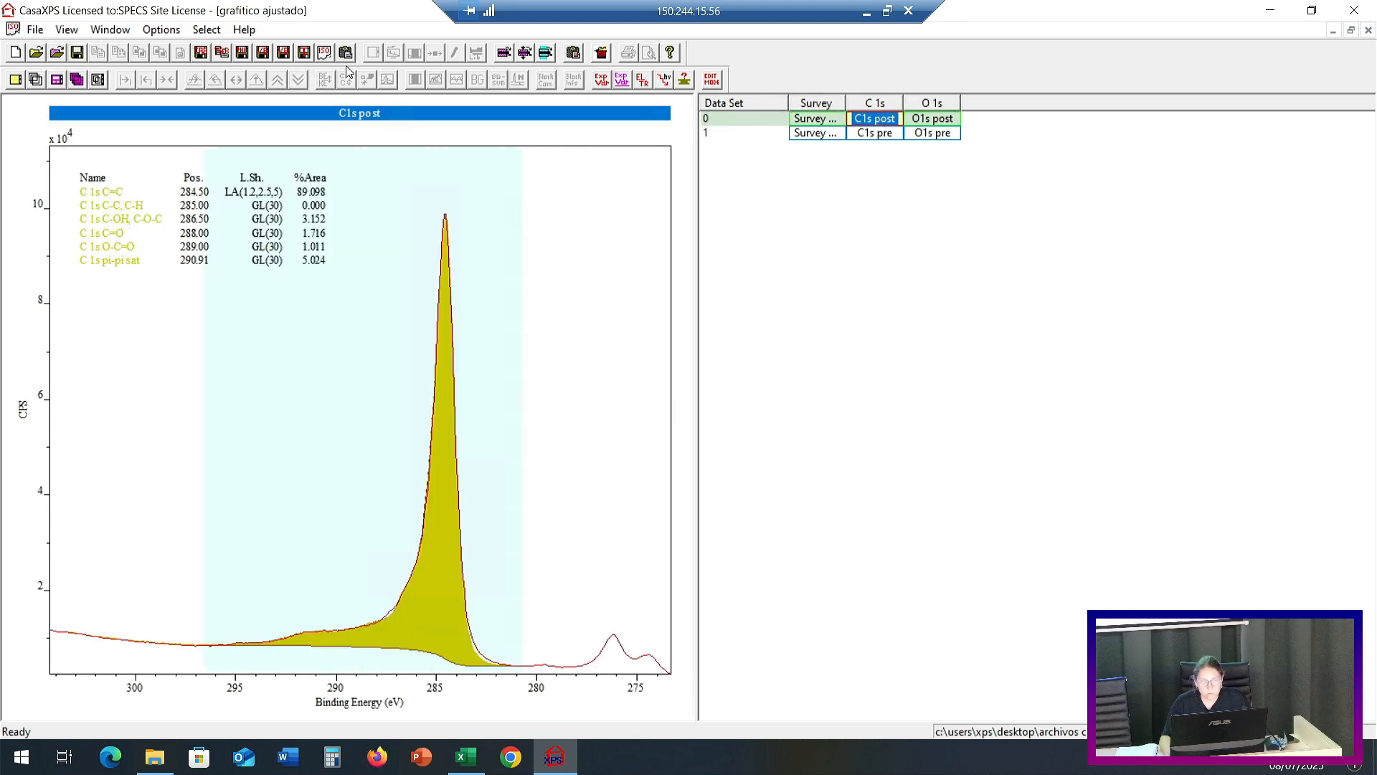
Turn off colouring components by comp index and filling combined components in the C1s post tile display, and apply the changes.
left_click(160, 30)
left_click(160, 29)
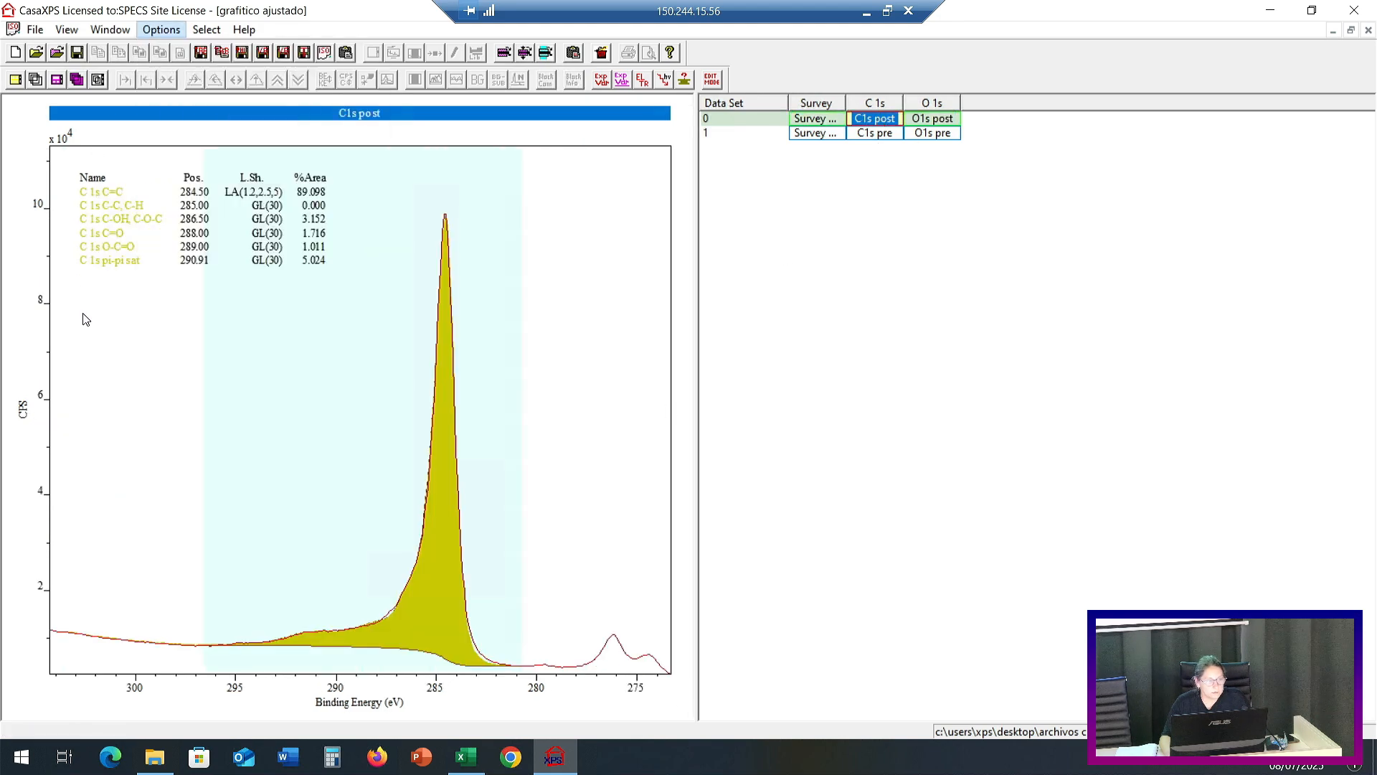
left_click(160, 29)
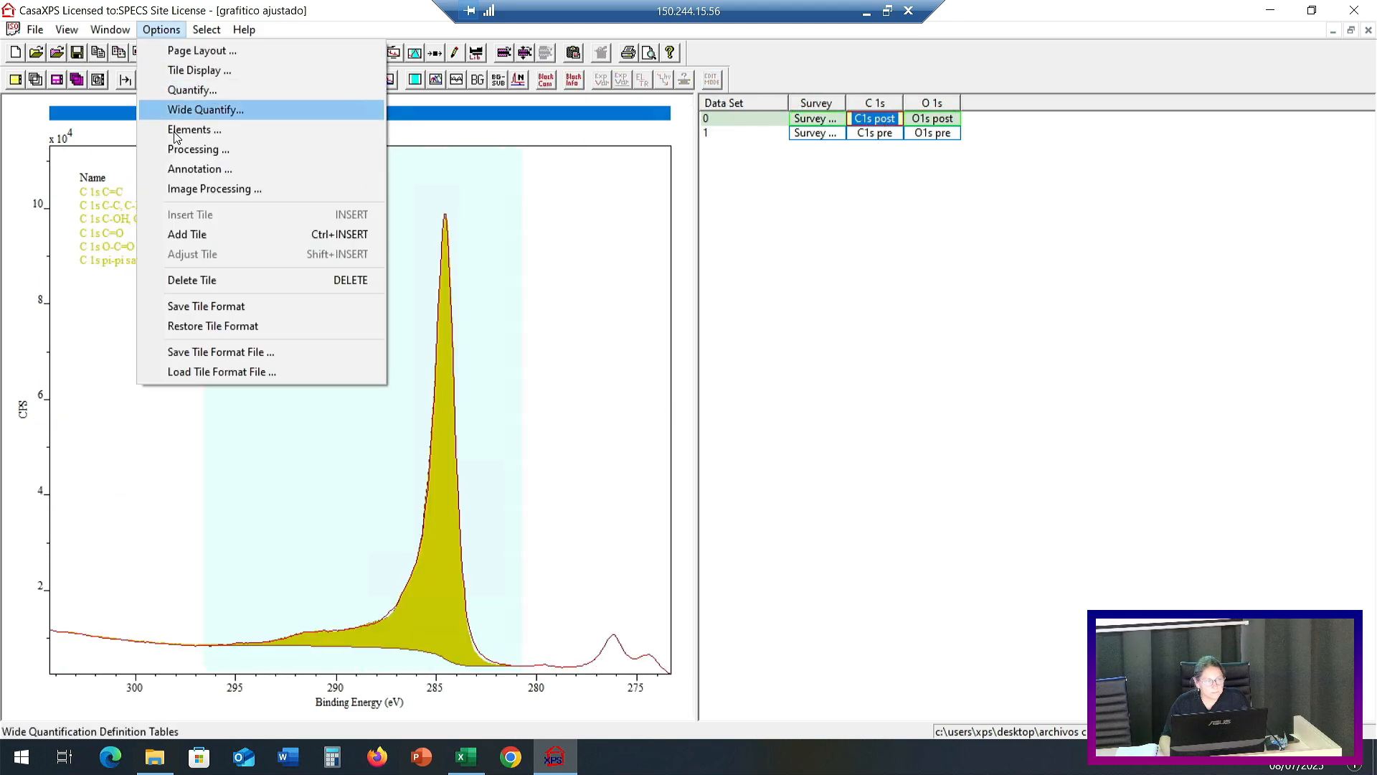
left_click(187, 70)
left_click(680, 174)
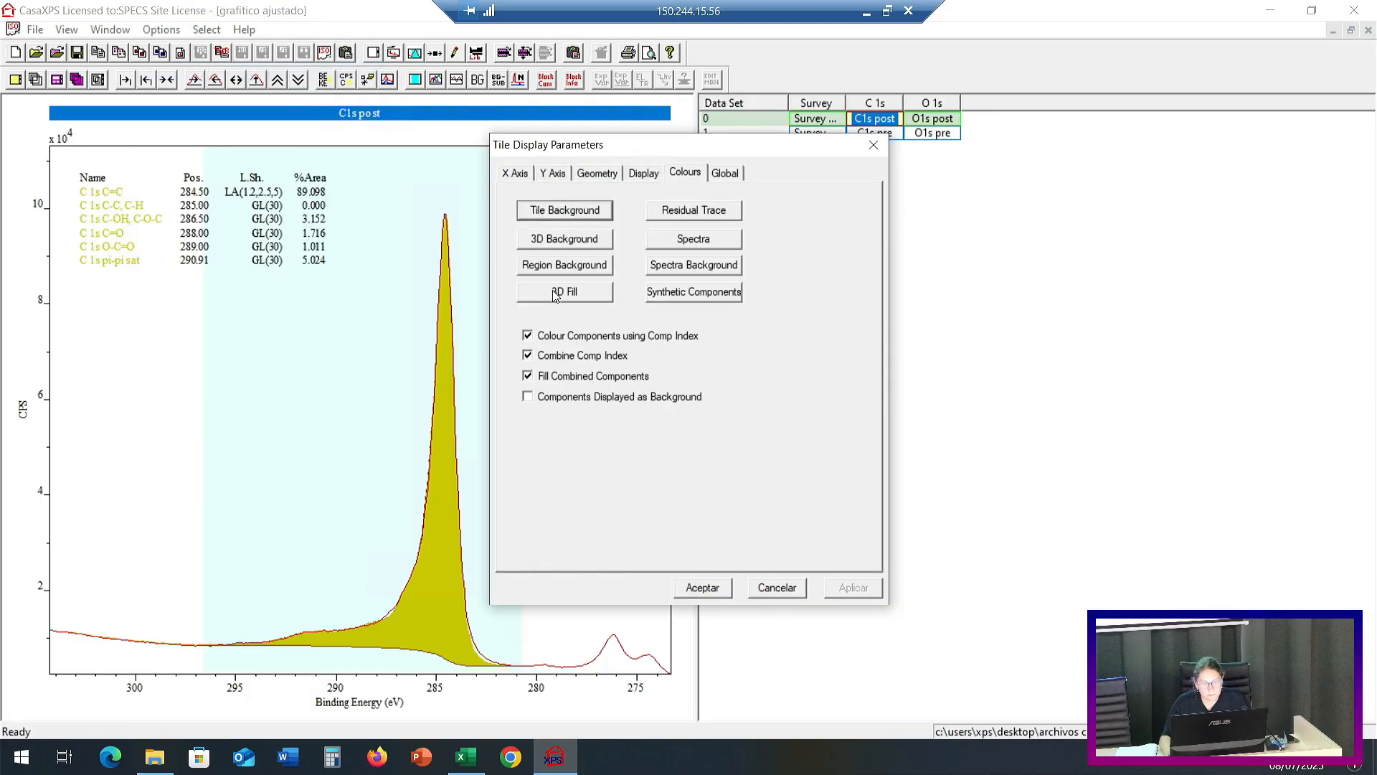
left_click(527, 335)
left_click(528, 375)
left_click(852, 588)
left_click(701, 589)
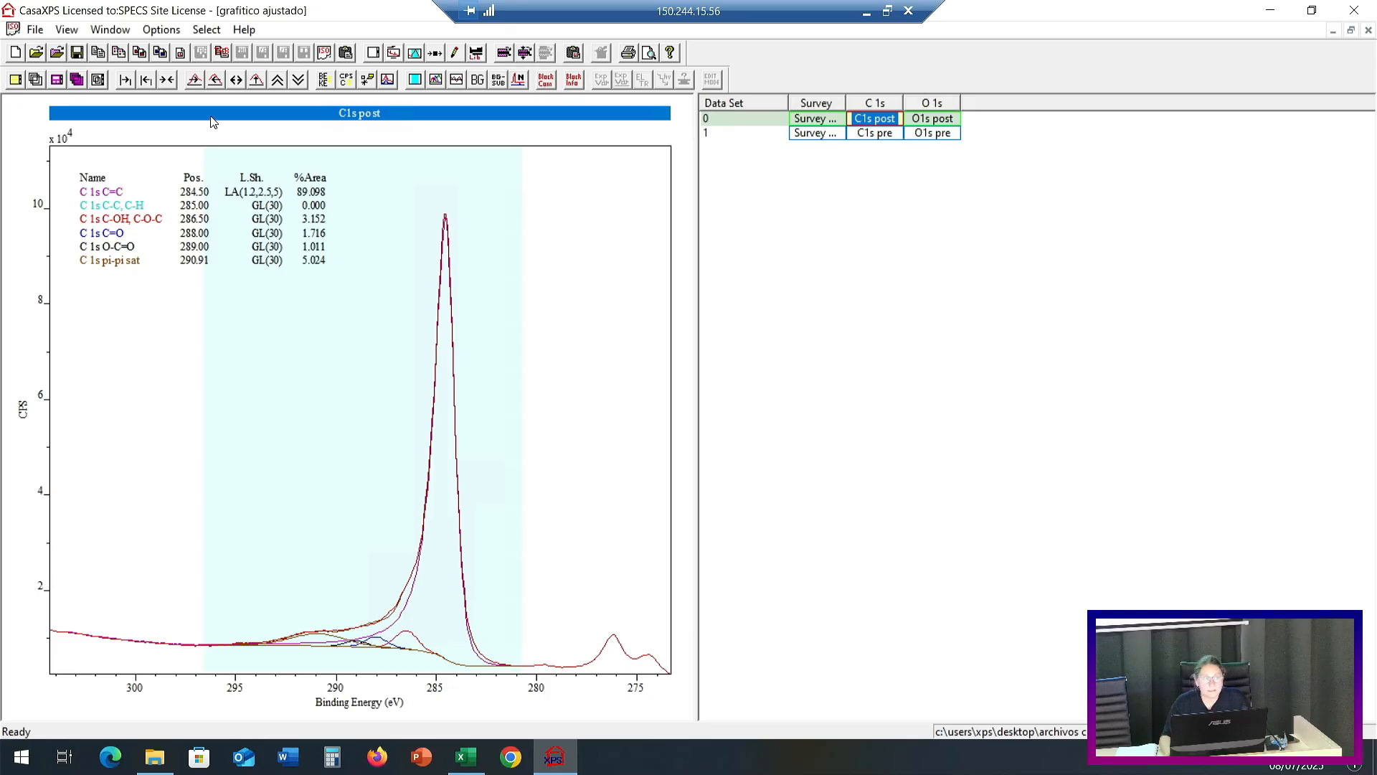
Bring up the C1s post fit components in the quantification parameters and store the current peak model.
left_click(161, 29)
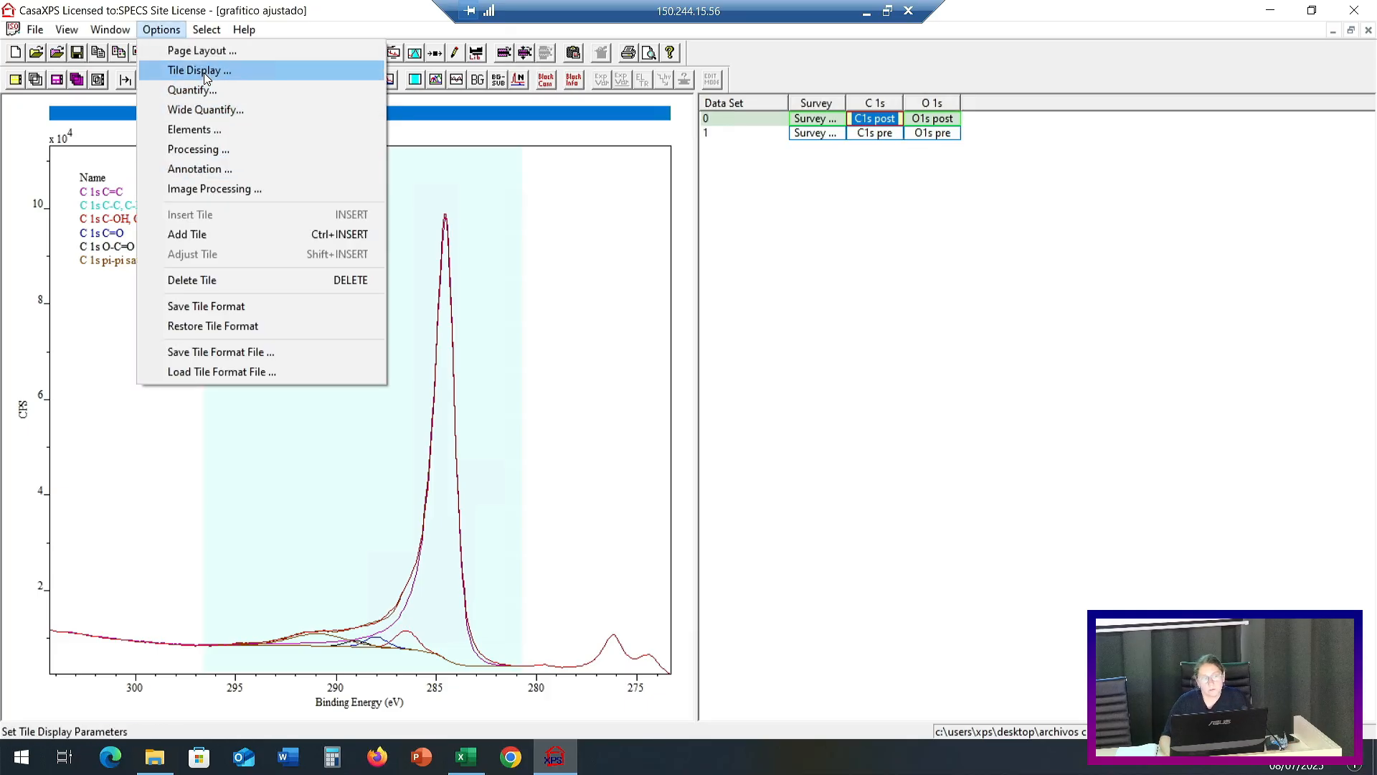
left_click(190, 92)
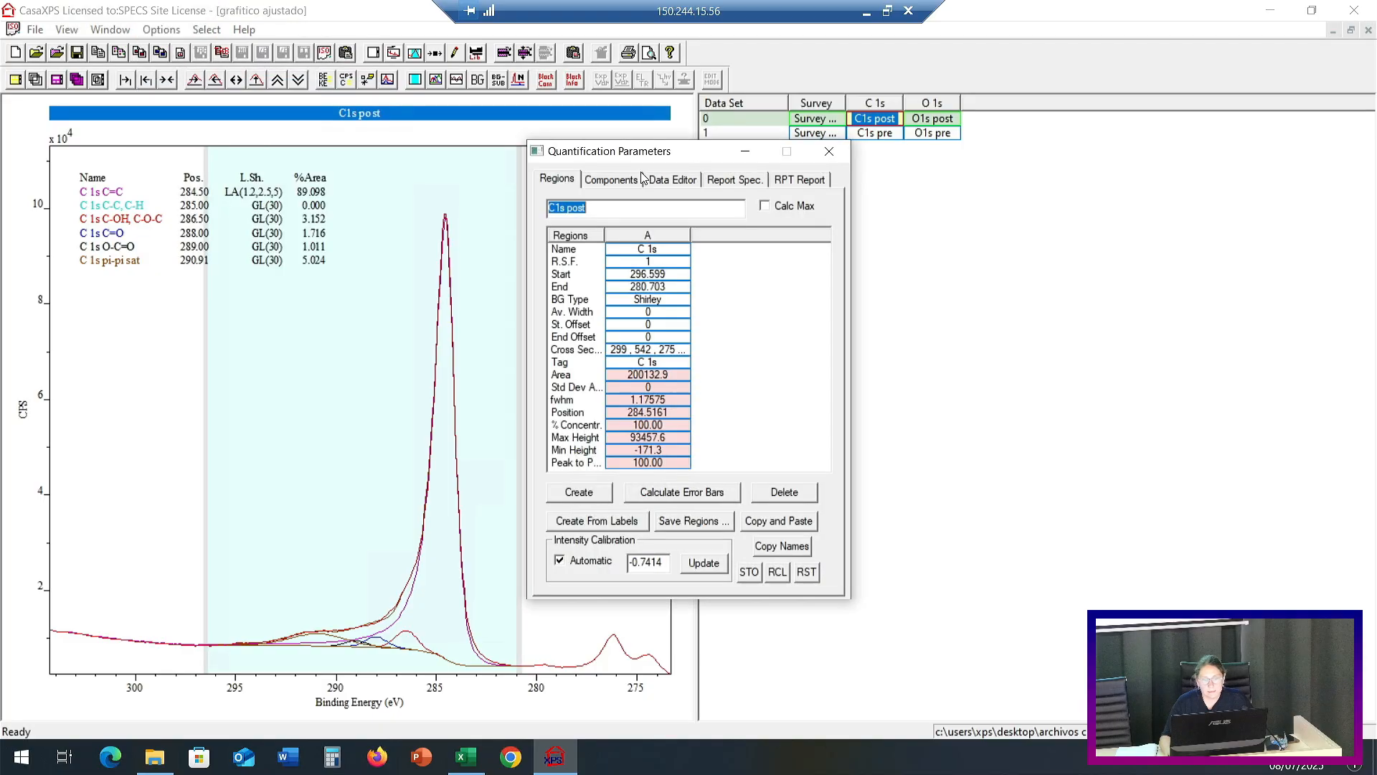
left_click_drag(607, 163, 921, 162)
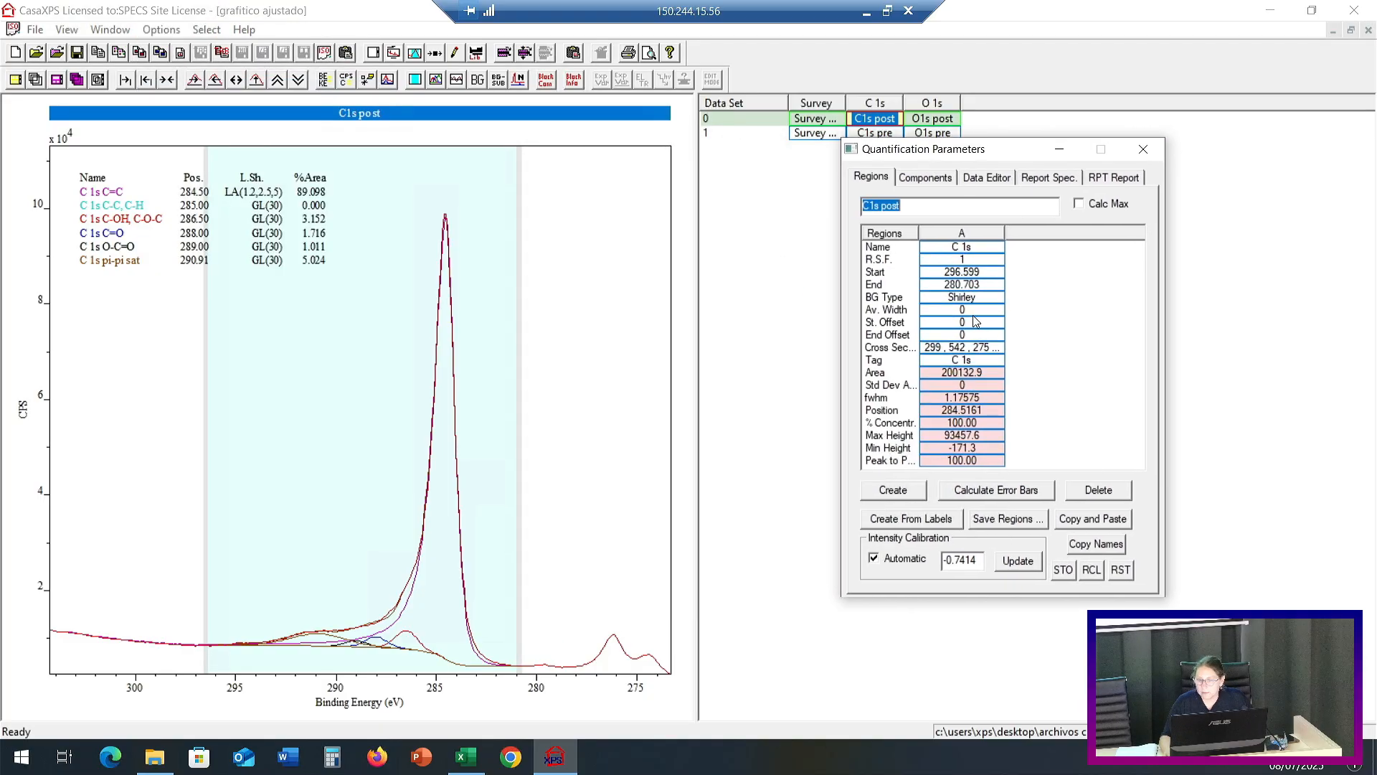
left_click(927, 178)
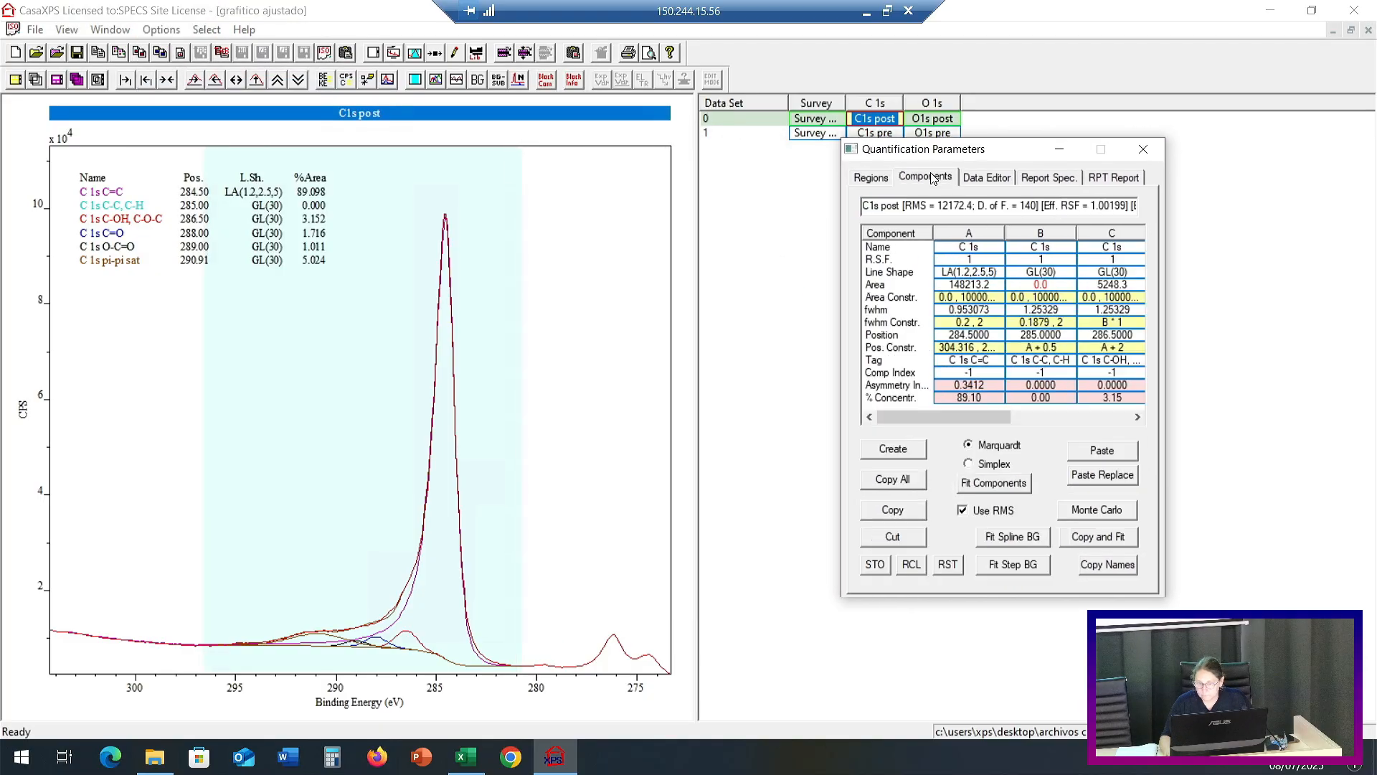
left_click(875, 567)
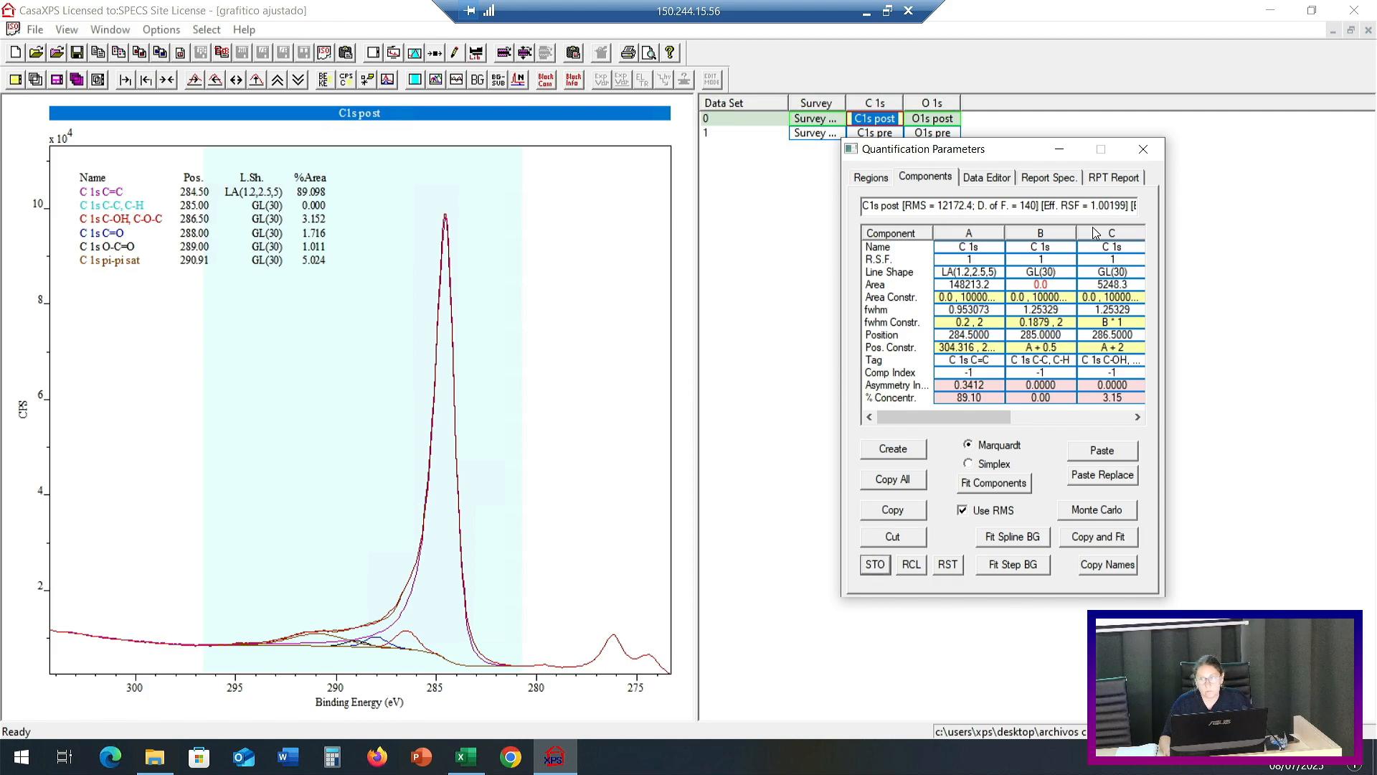
Cut the C 1s O-C=O component (column E) from the C1s post fit.
left_click_drag(954, 417, 1074, 417)
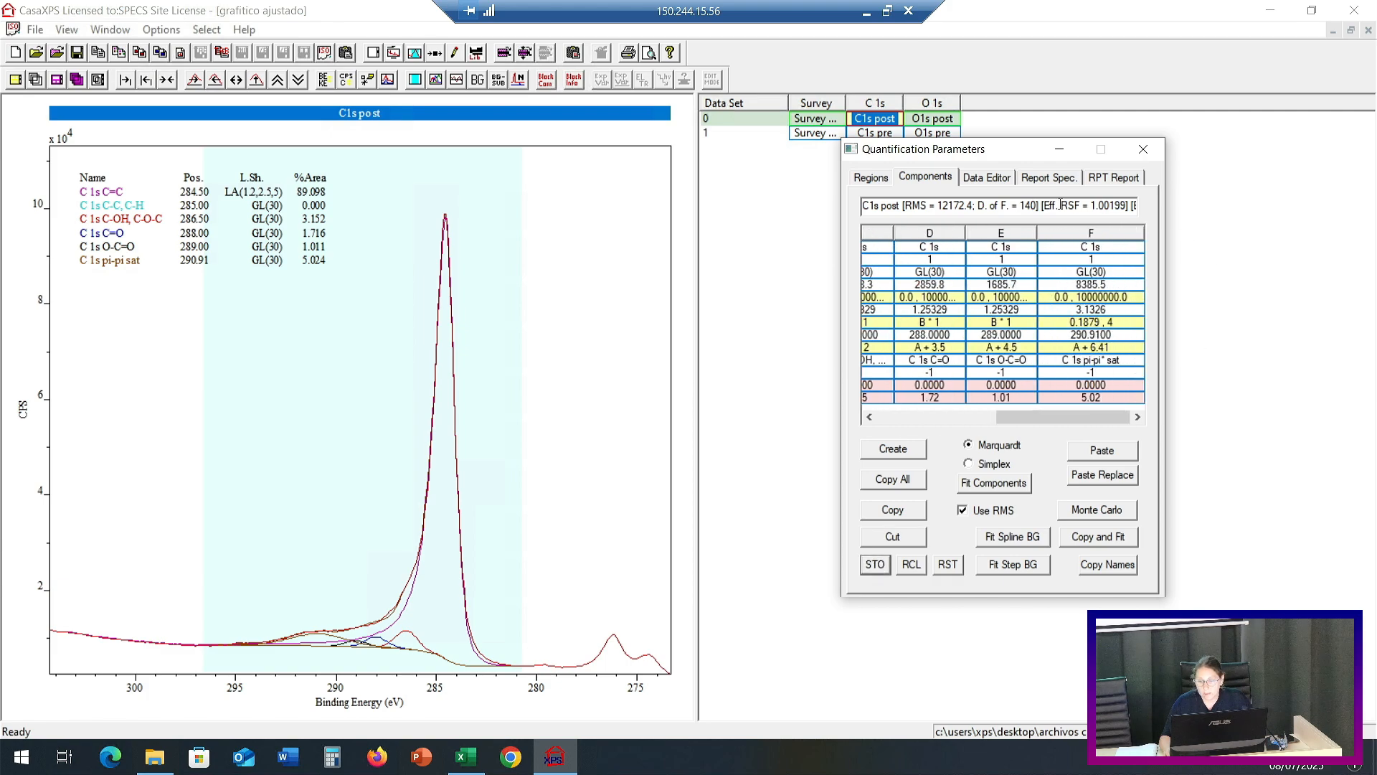
left_click(1007, 241)
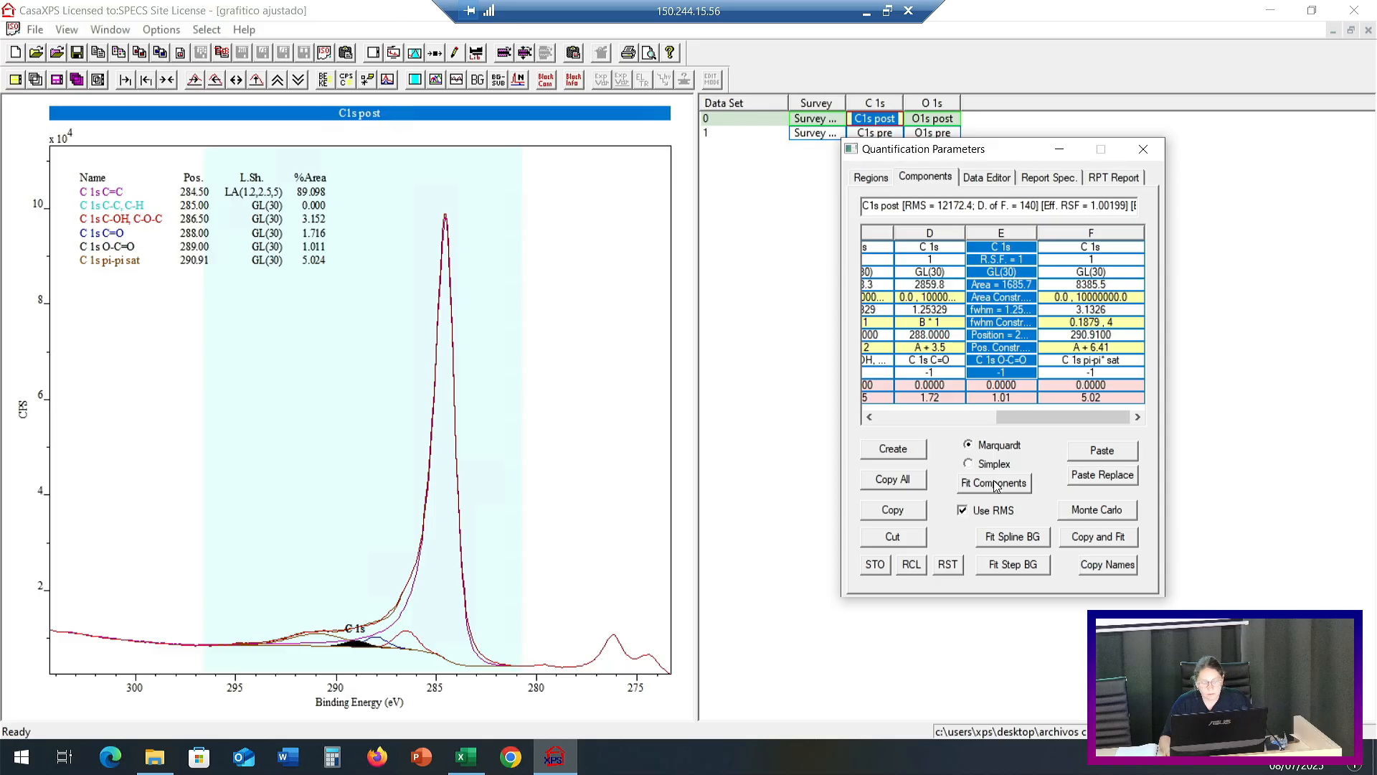
left_click(897, 539)
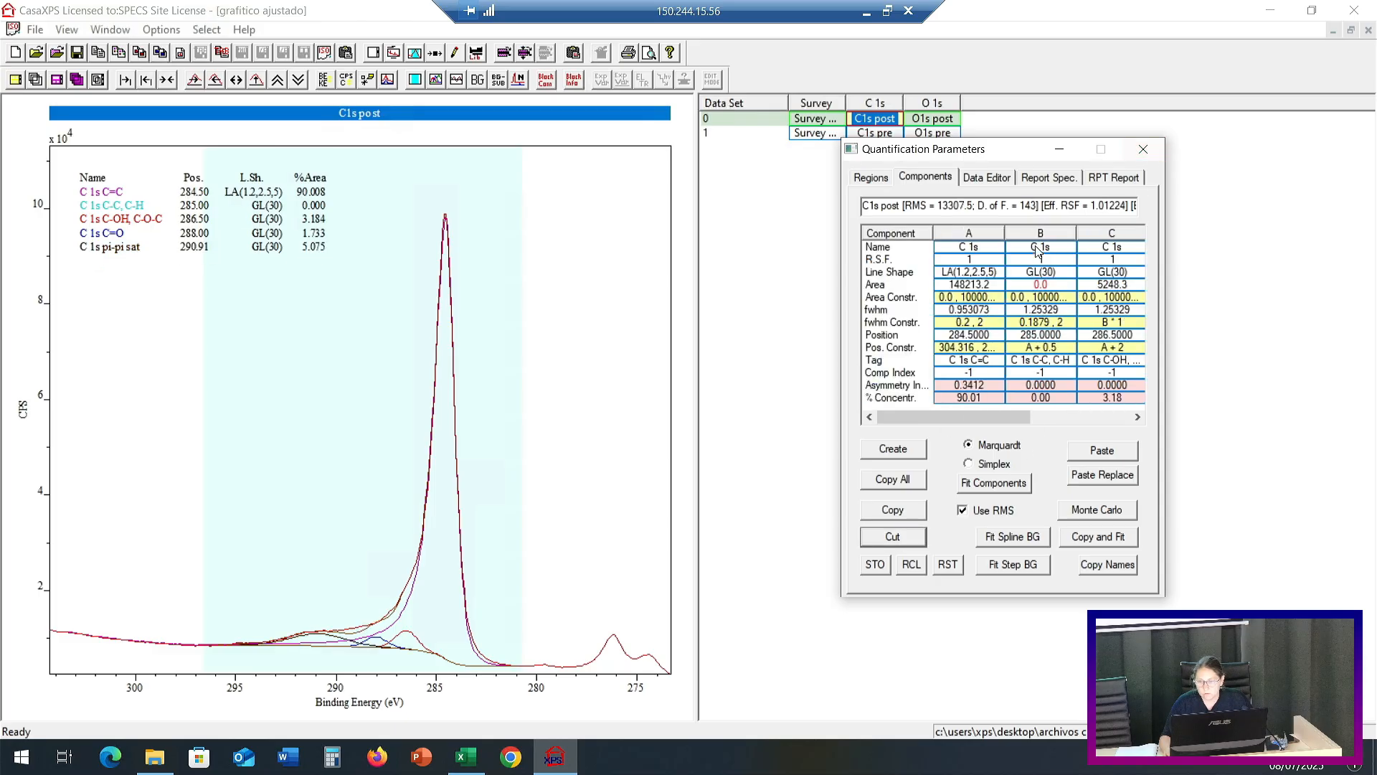
Change the C 1s C-C, C-H component's position constraint relative to component A to place it at 285.30 eV, and refit the components.
left_click(1049, 351)
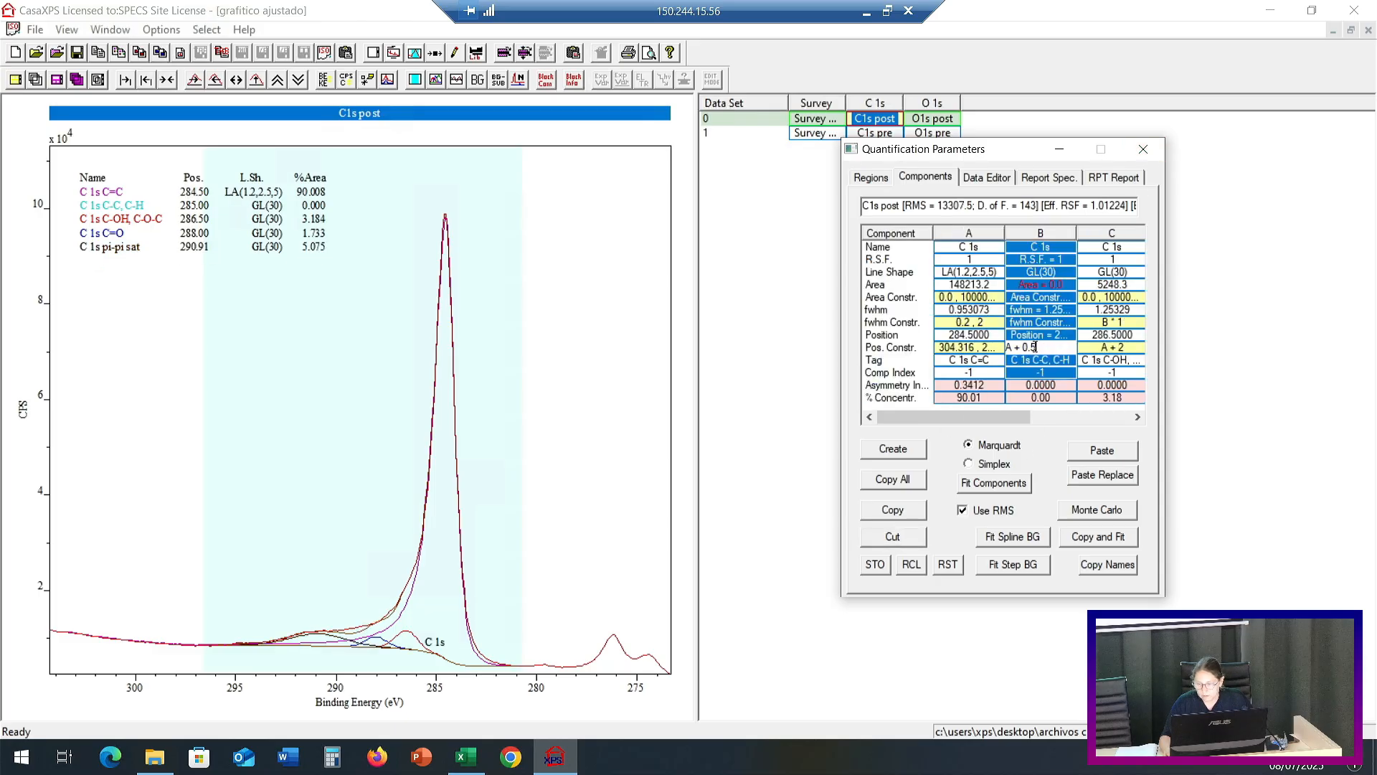
key("Return")
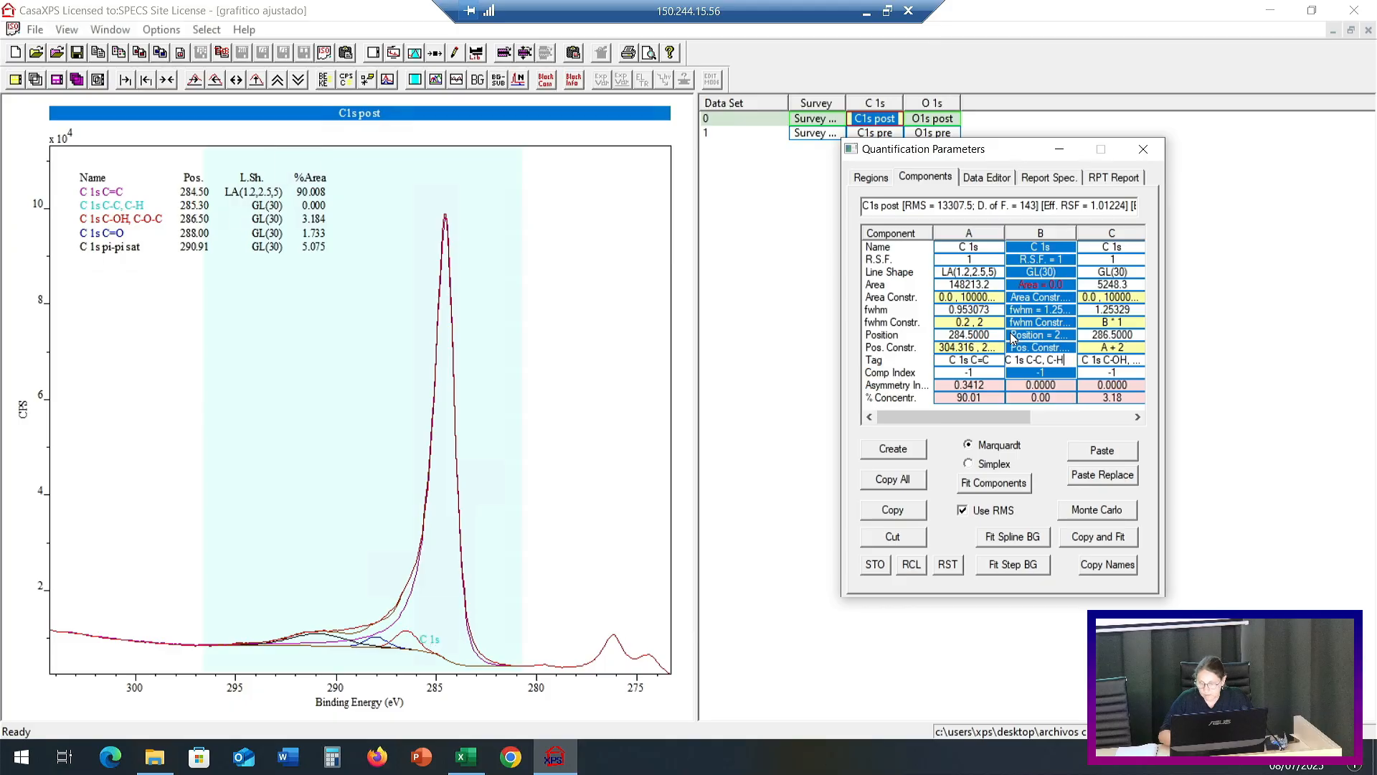
left_click(980, 488)
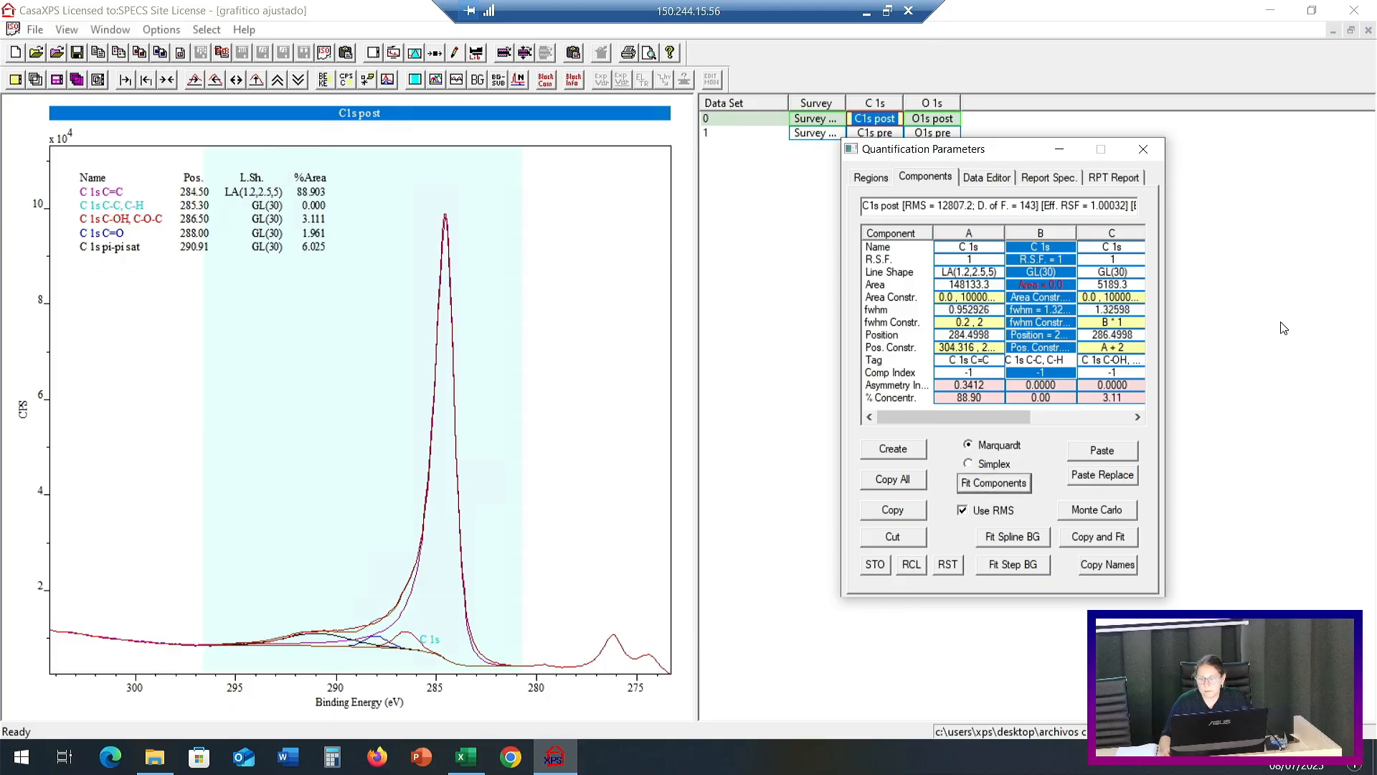
Recall the stored peak models in turn until the original six-component C1s post fit is restored.
left_click(911, 567)
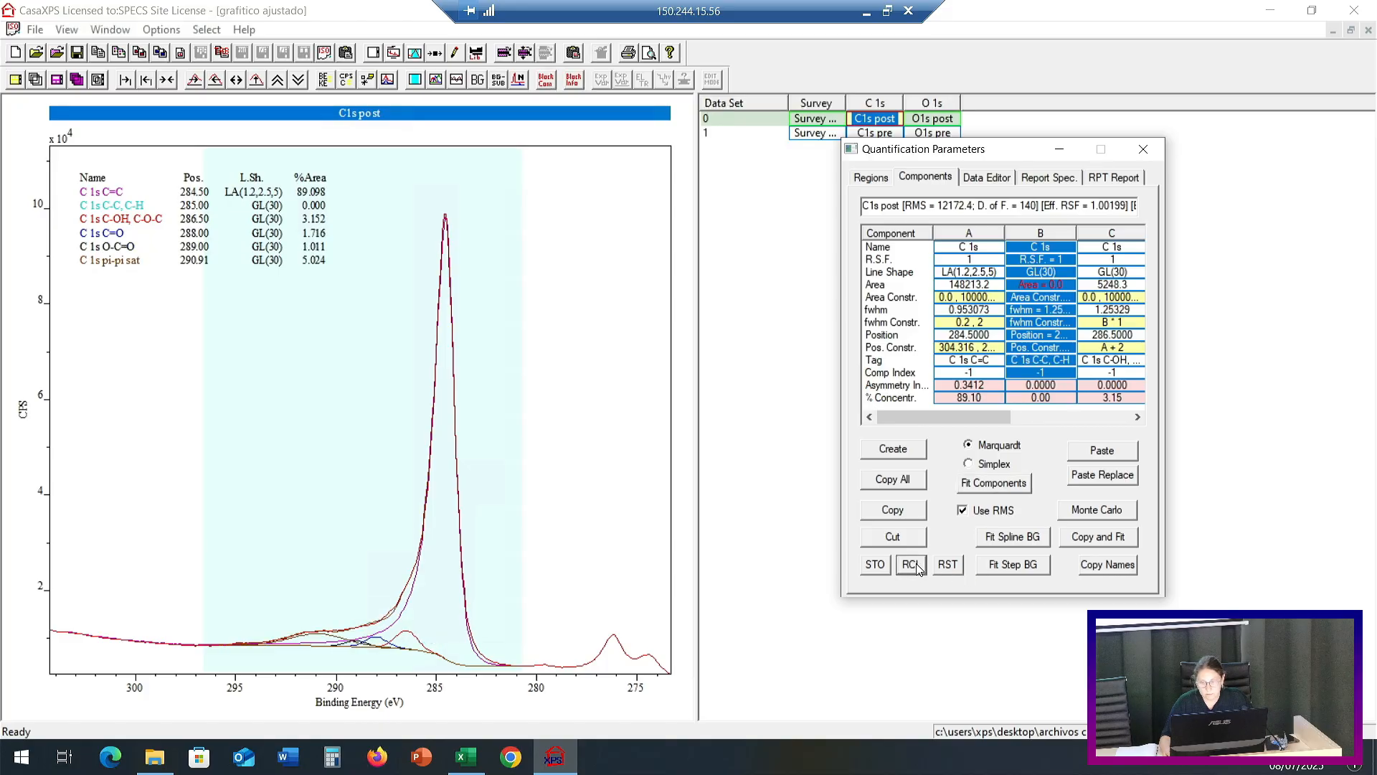
left_click(915, 569)
left_click(916, 569)
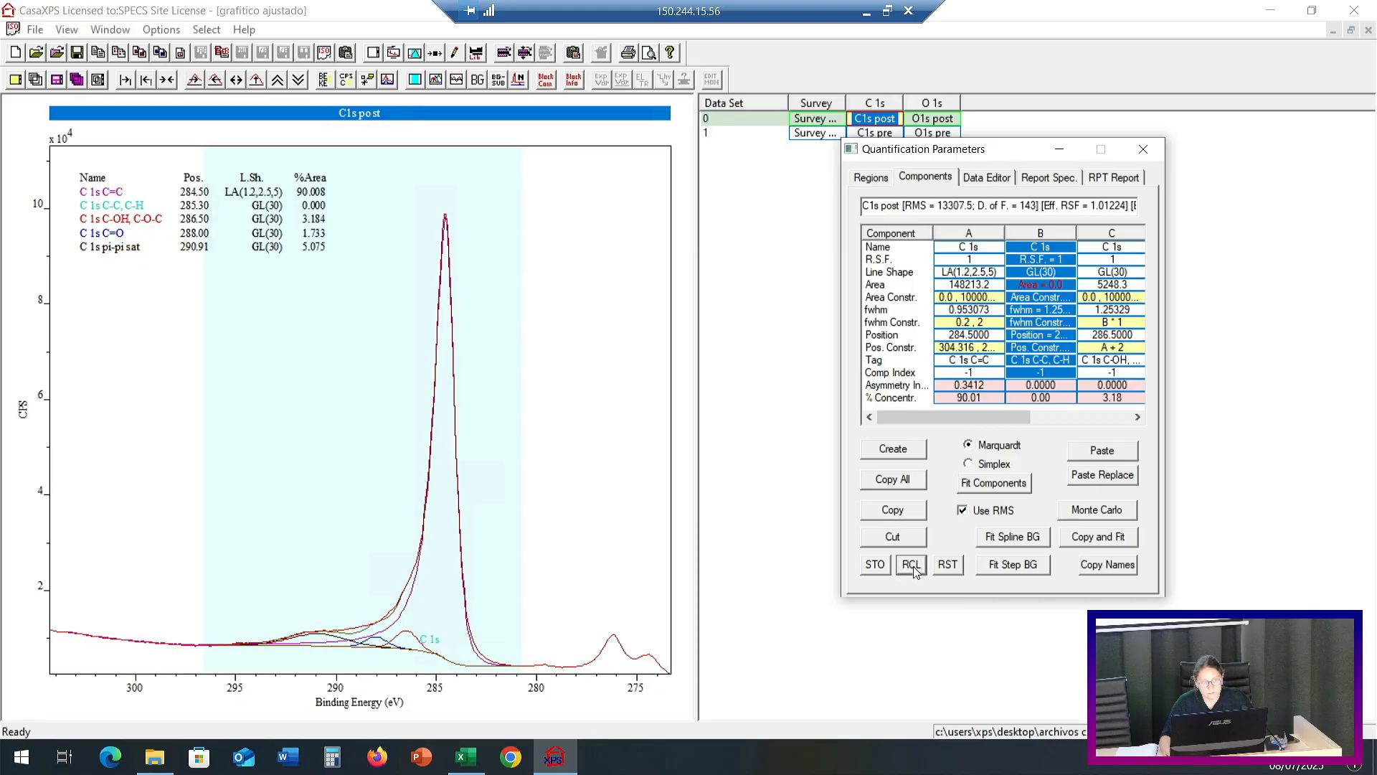
left_click(916, 569)
Look over the remaining C1s post component columns and the C 1s region parameters in the quantification settings.
left_click_drag(940, 416, 1062, 417)
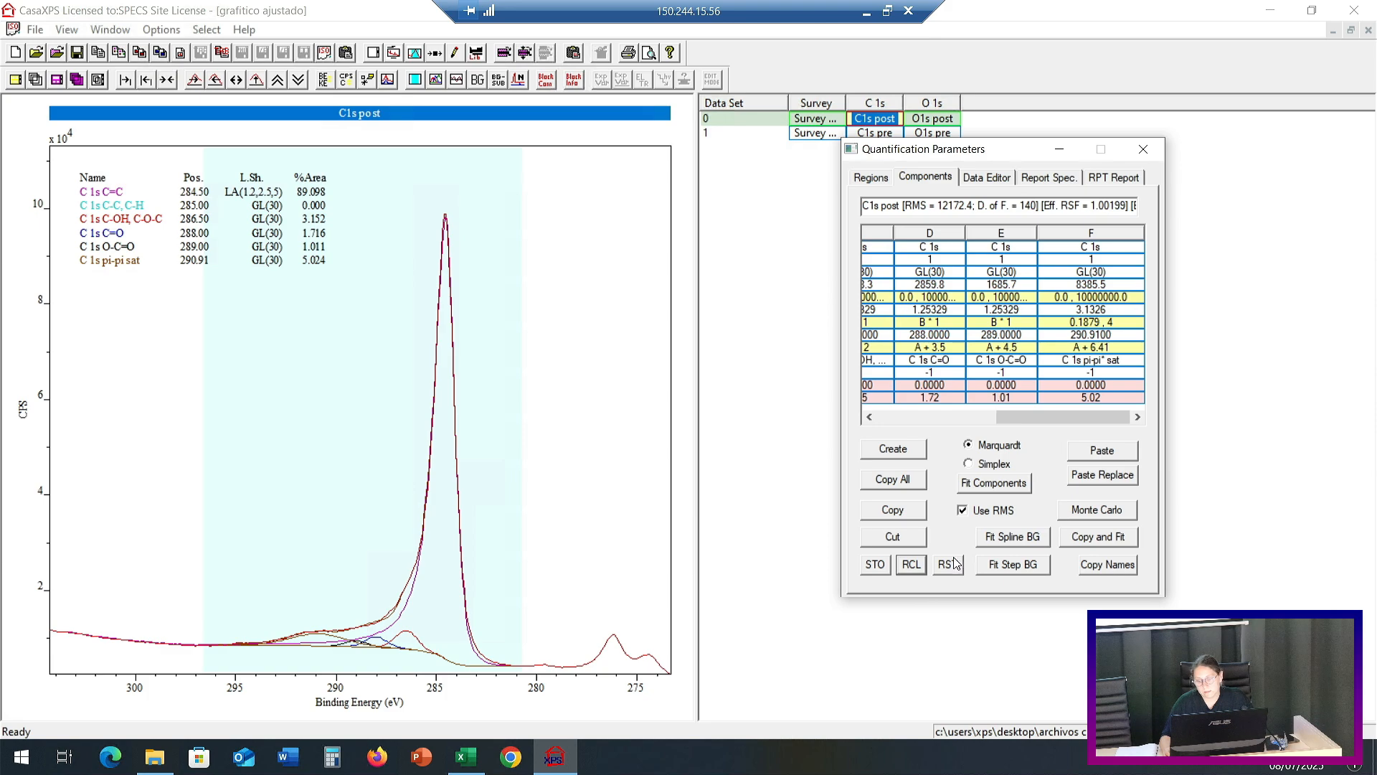
scroll(961, 359, "left", 1)
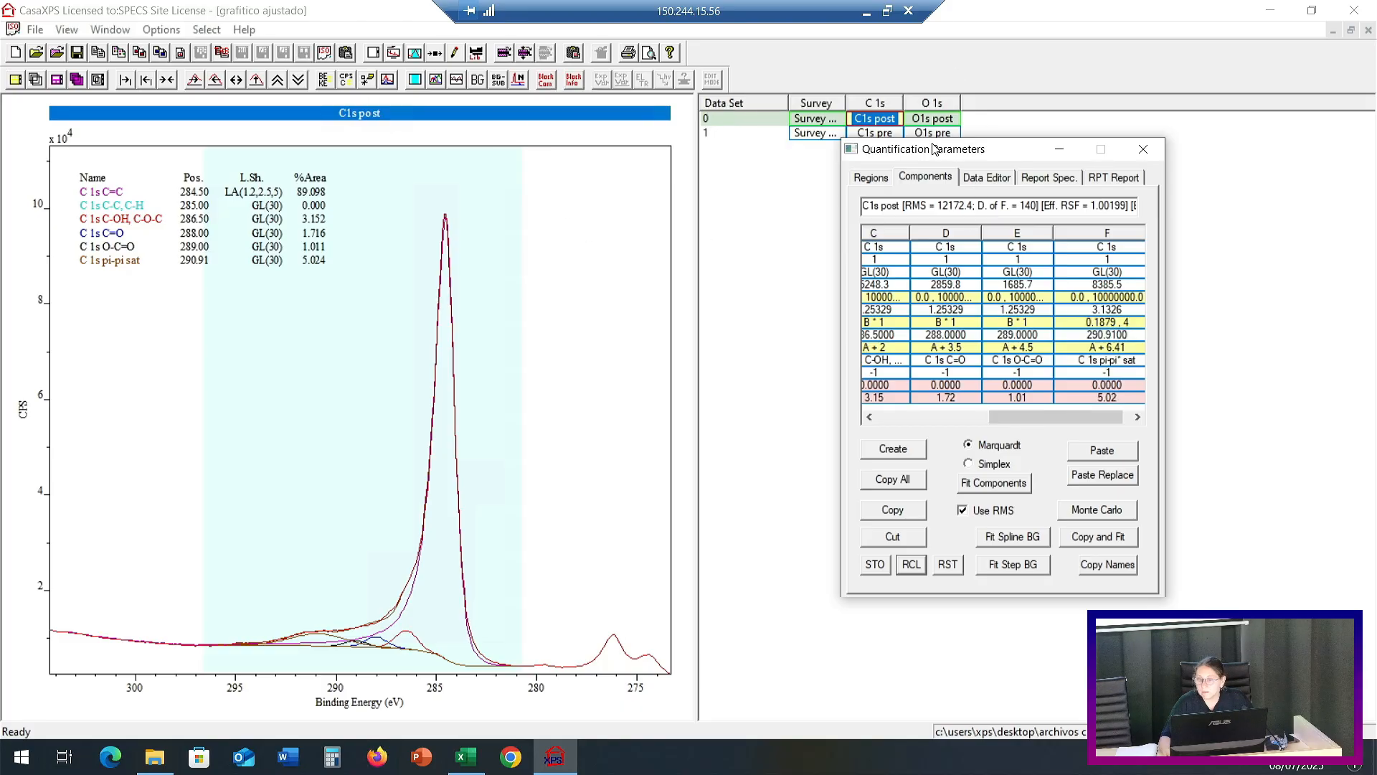
left_click_drag(949, 145, 833, 185)
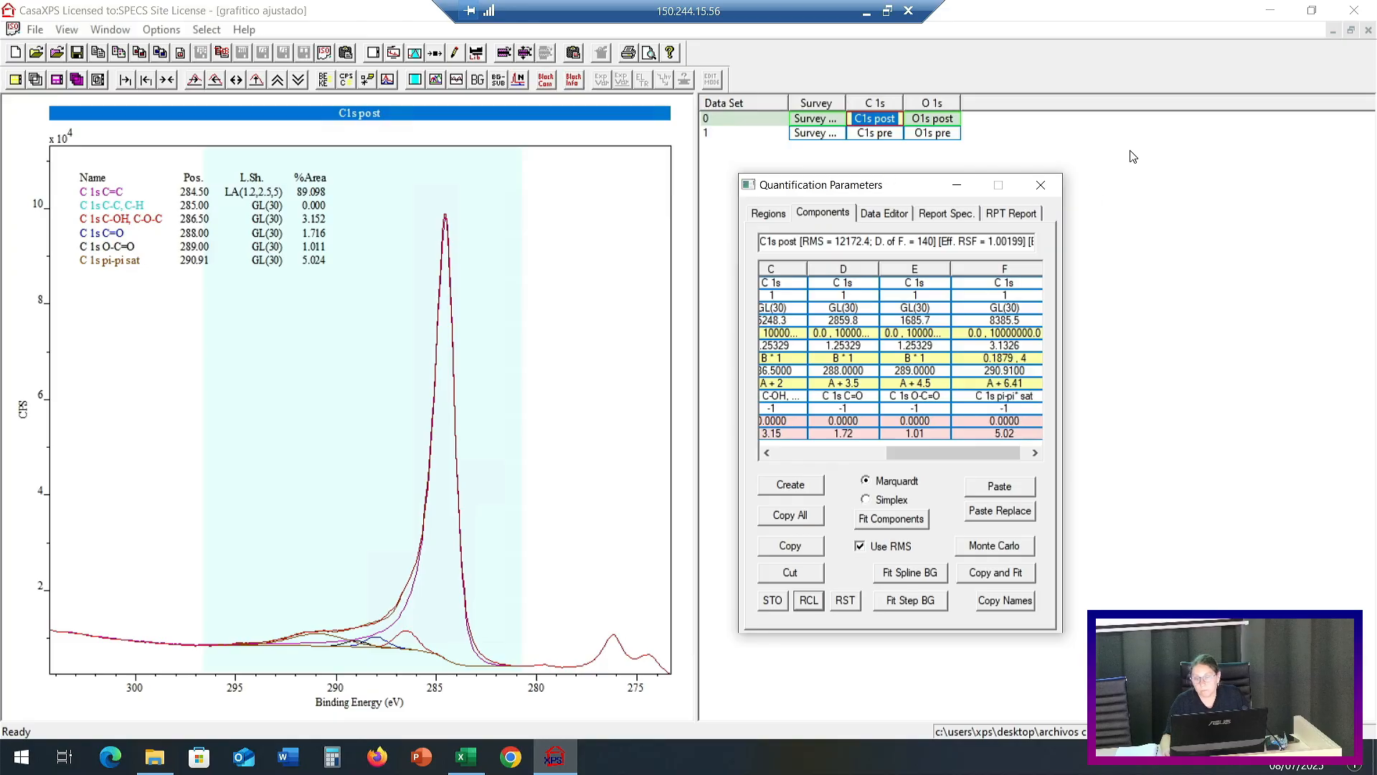
left_click(768, 215)
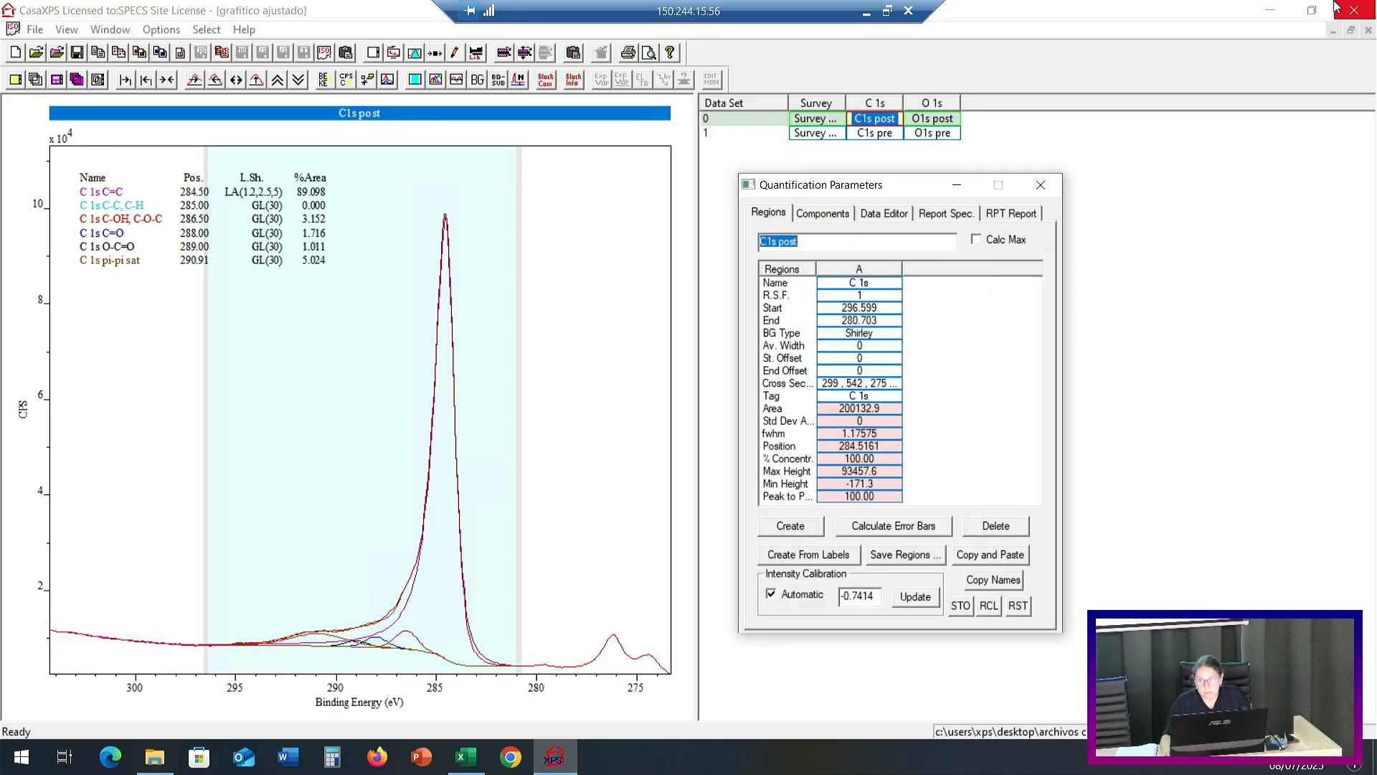
Minimize the current window and launch the CasaXPS application from the Casa2326PR1-0 folder.
left_click(1276, 7)
left_click(1276, 7)
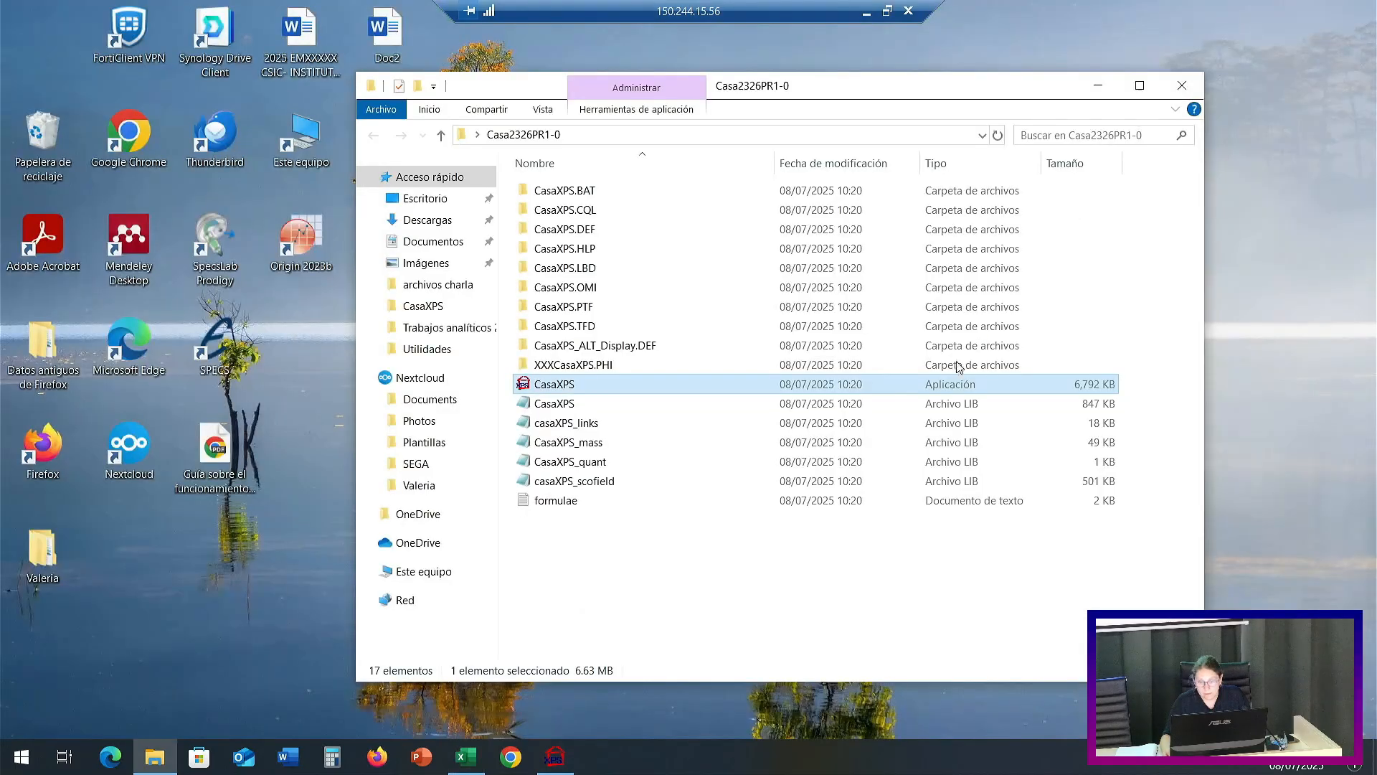
double_click(564, 385)
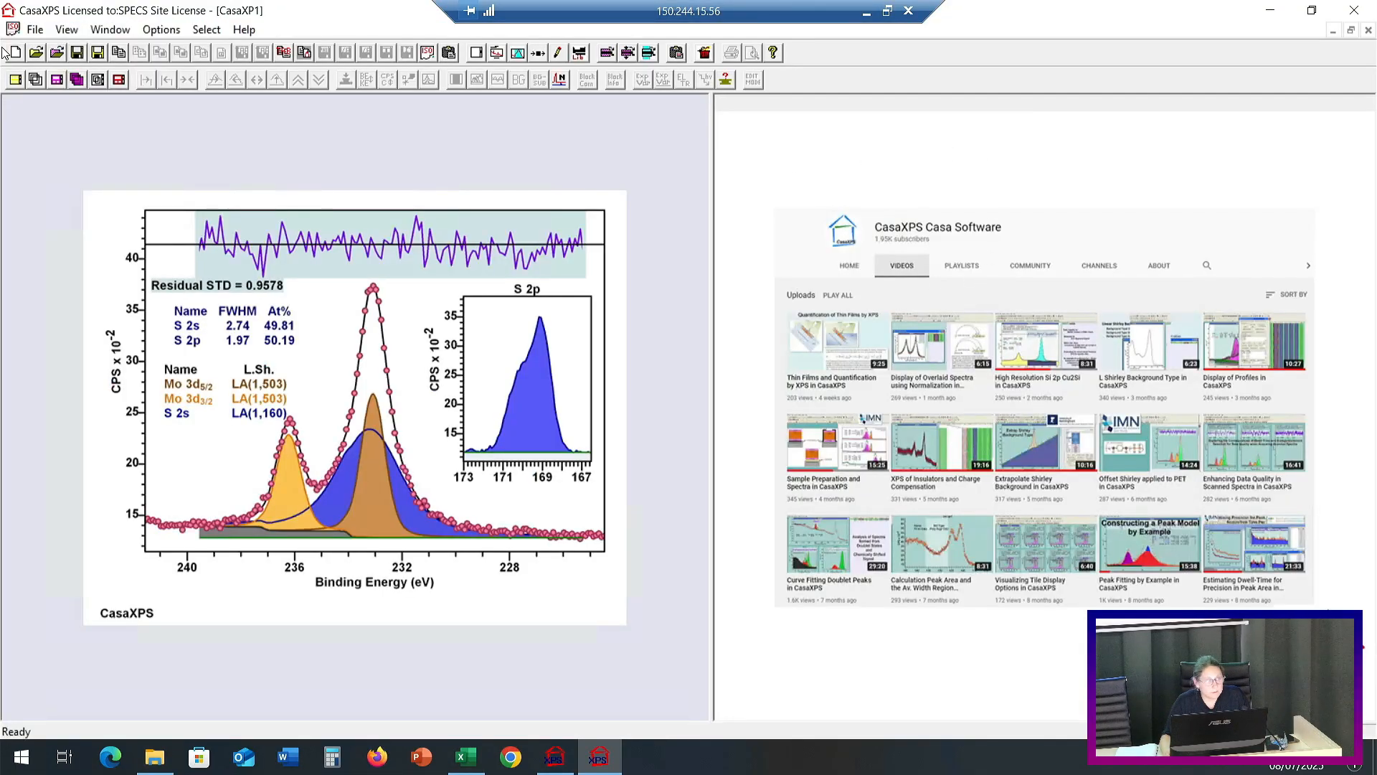
Open the Cerio VAMAS file from the archivos charla folder and display its Ce3d spectrum.
left_click(36, 30)
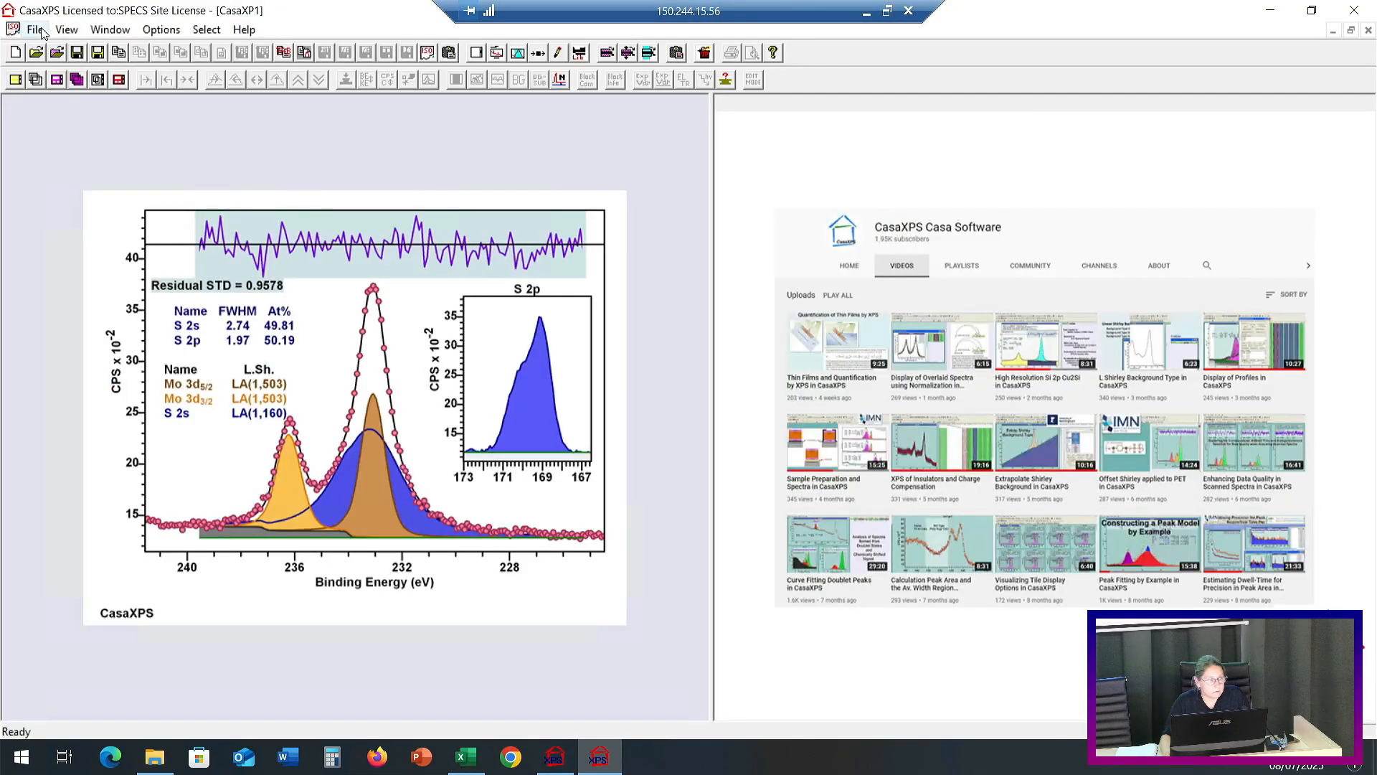
left_click(64, 70)
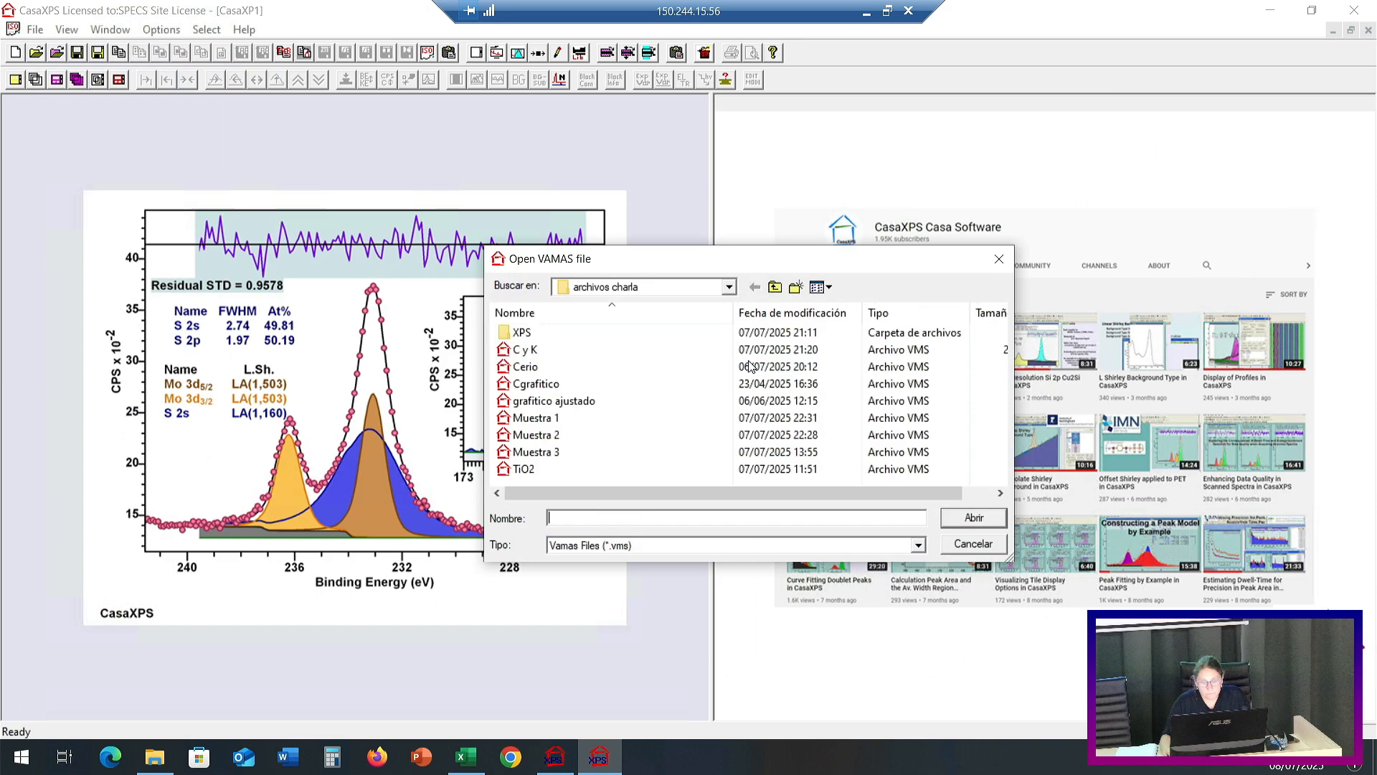
double_click(536, 369)
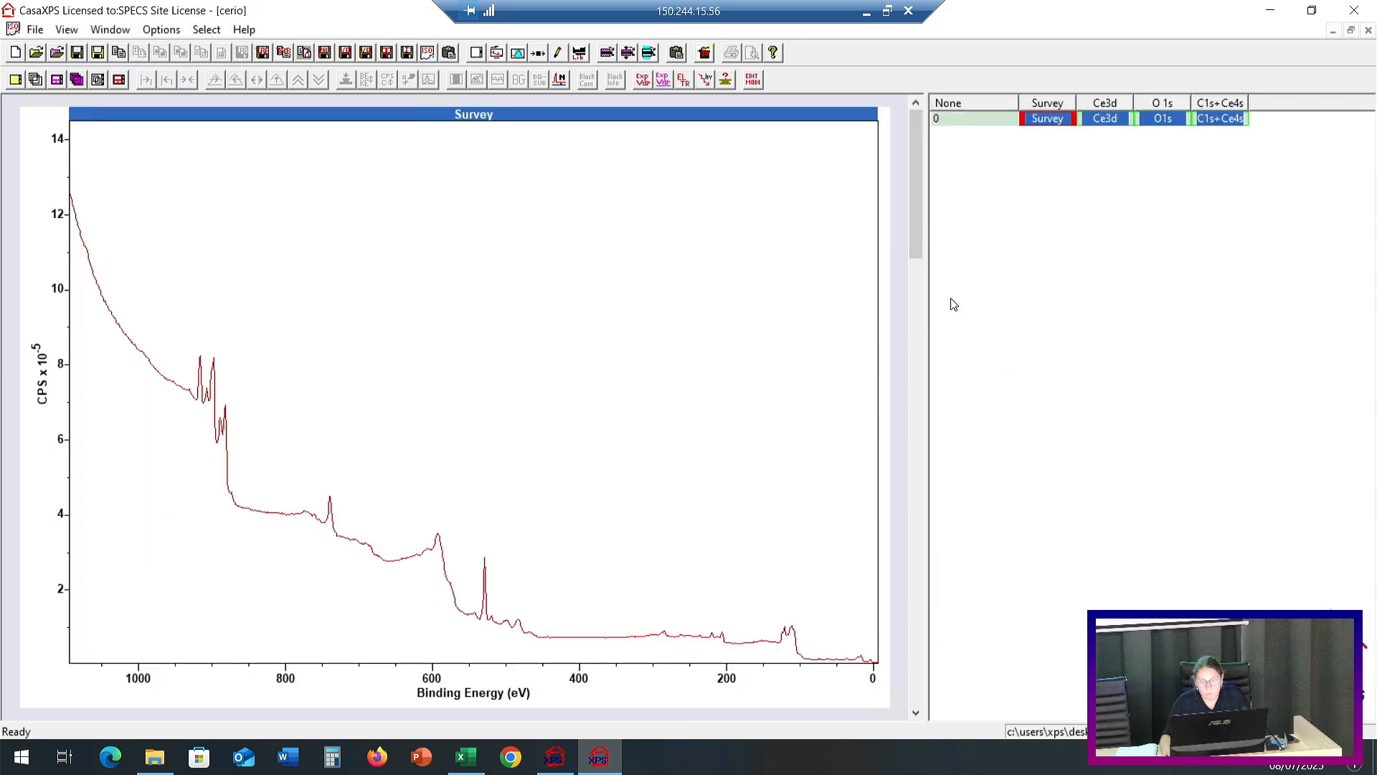
left_click(1101, 121)
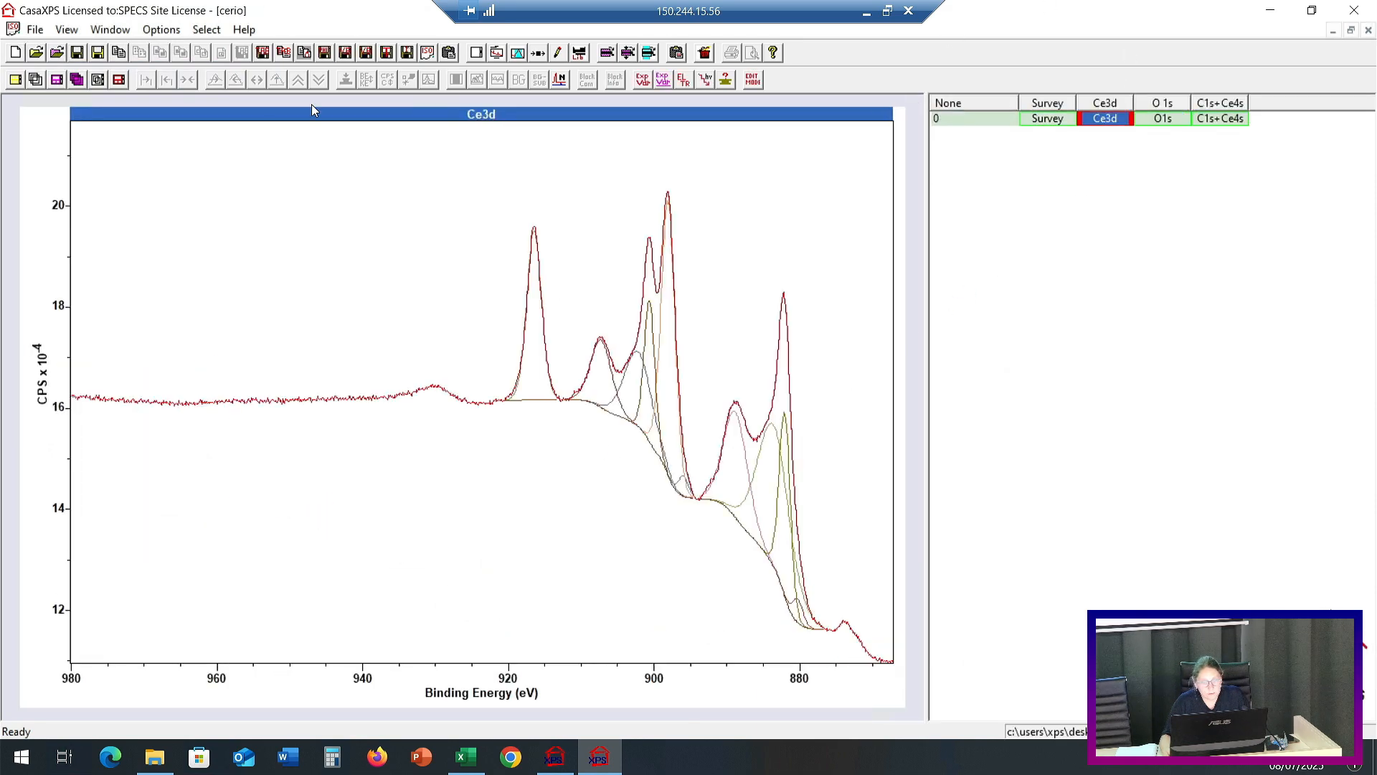
Show the Ce3d region parameters beside the spectrum and decline switching the Av. Width mode from Average to Fit.
left_click(161, 30)
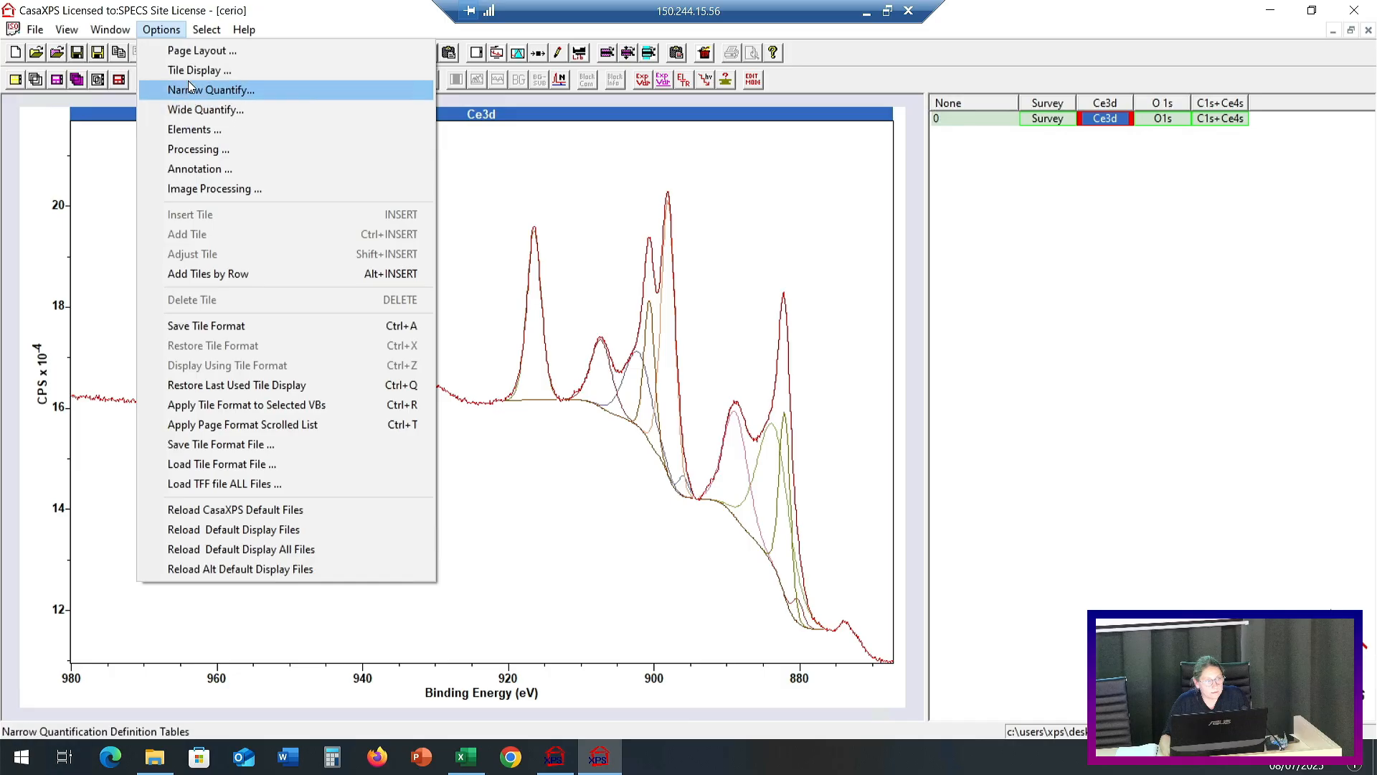
left_click(194, 110)
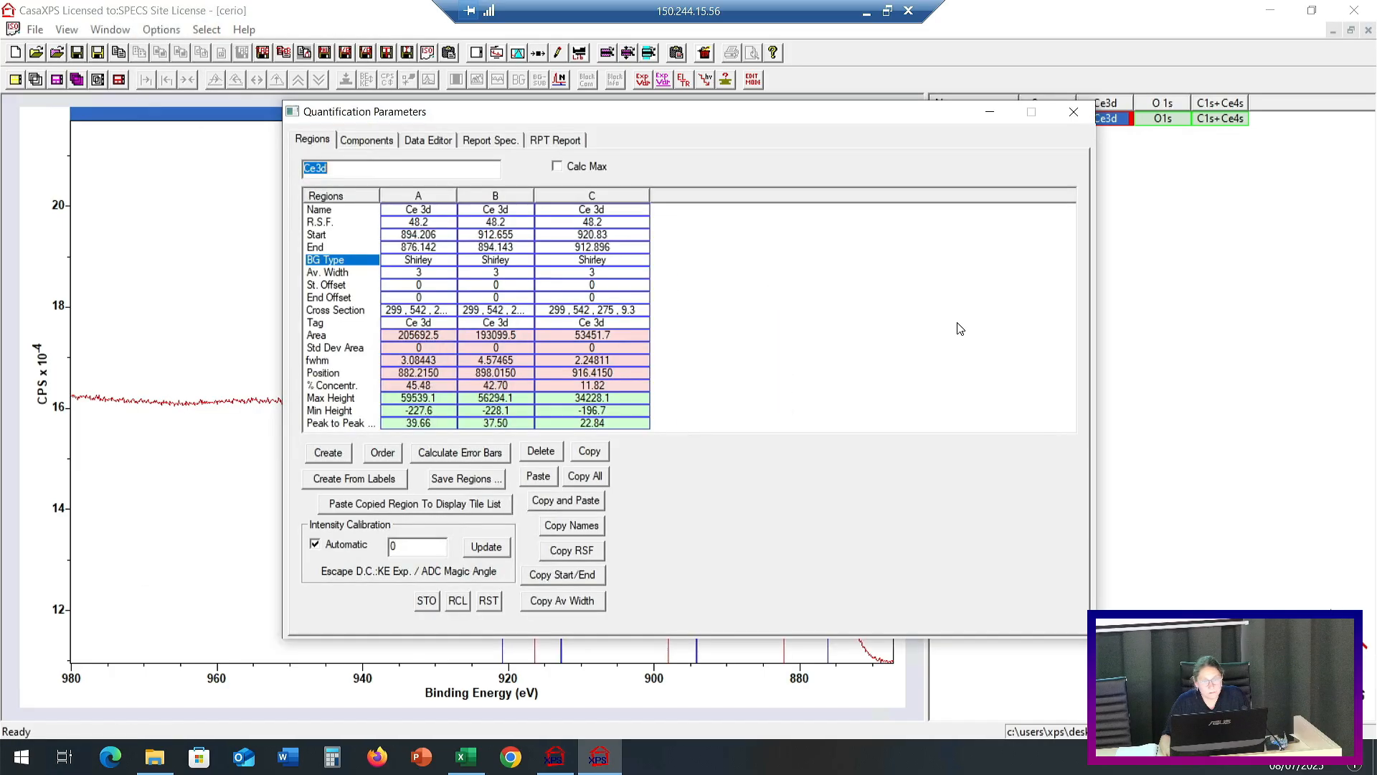
left_click_drag(500, 115, 974, 101)
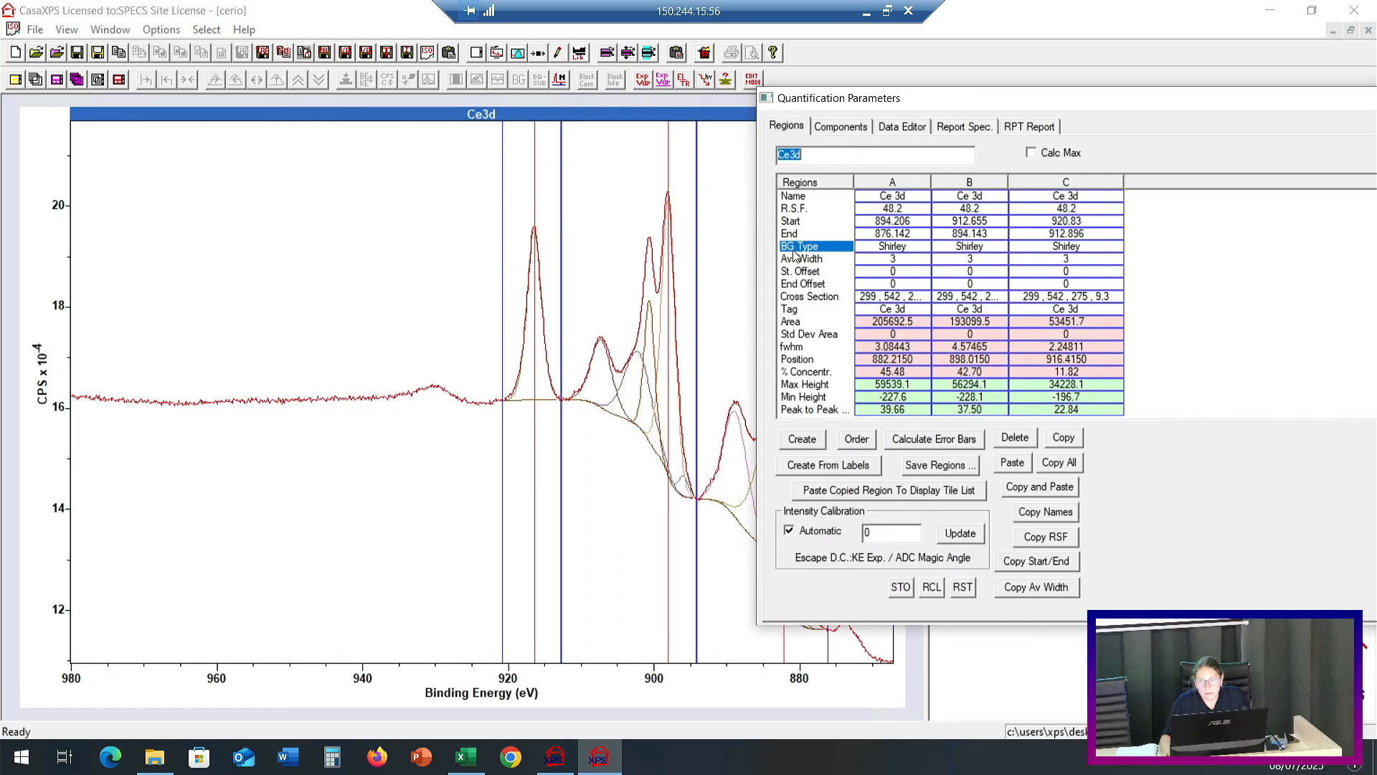
left_click(839, 246)
left_click(902, 247)
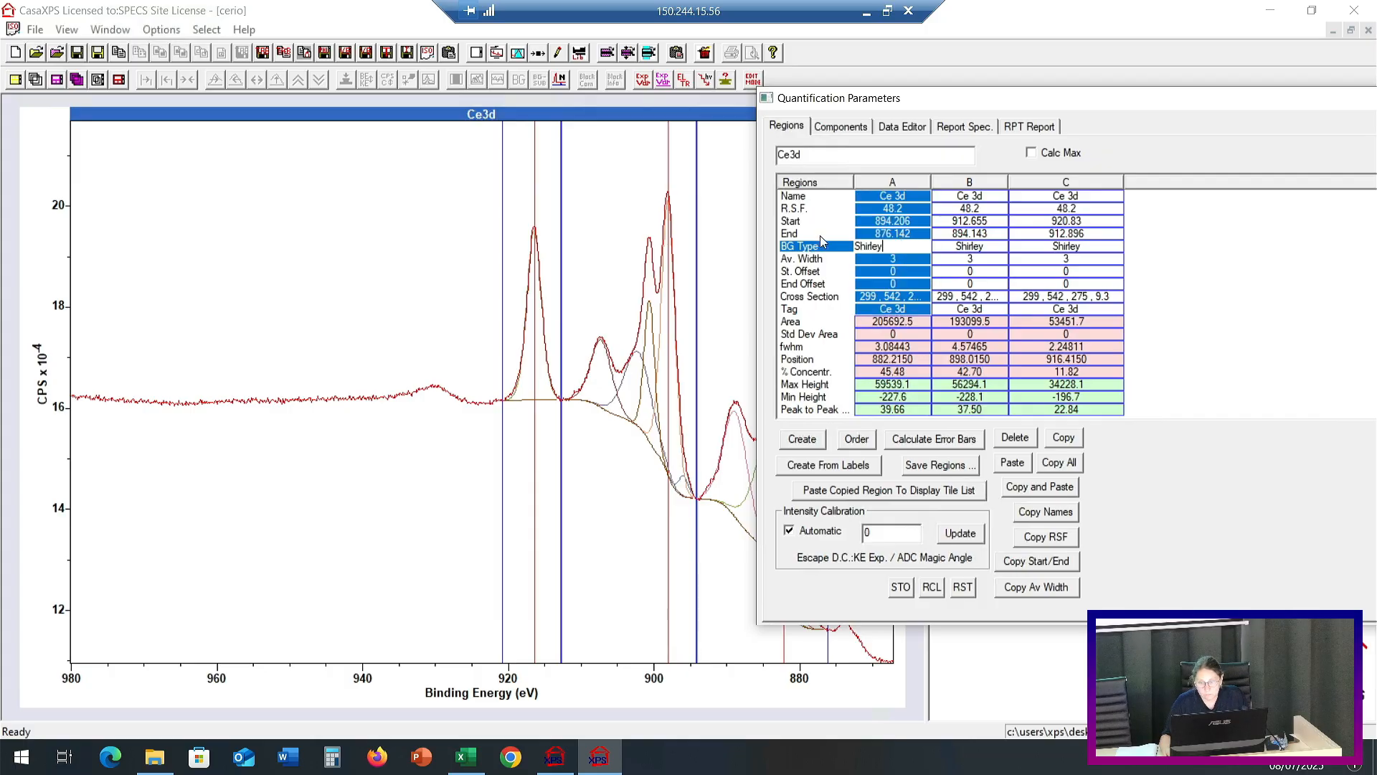
left_click(897, 252)
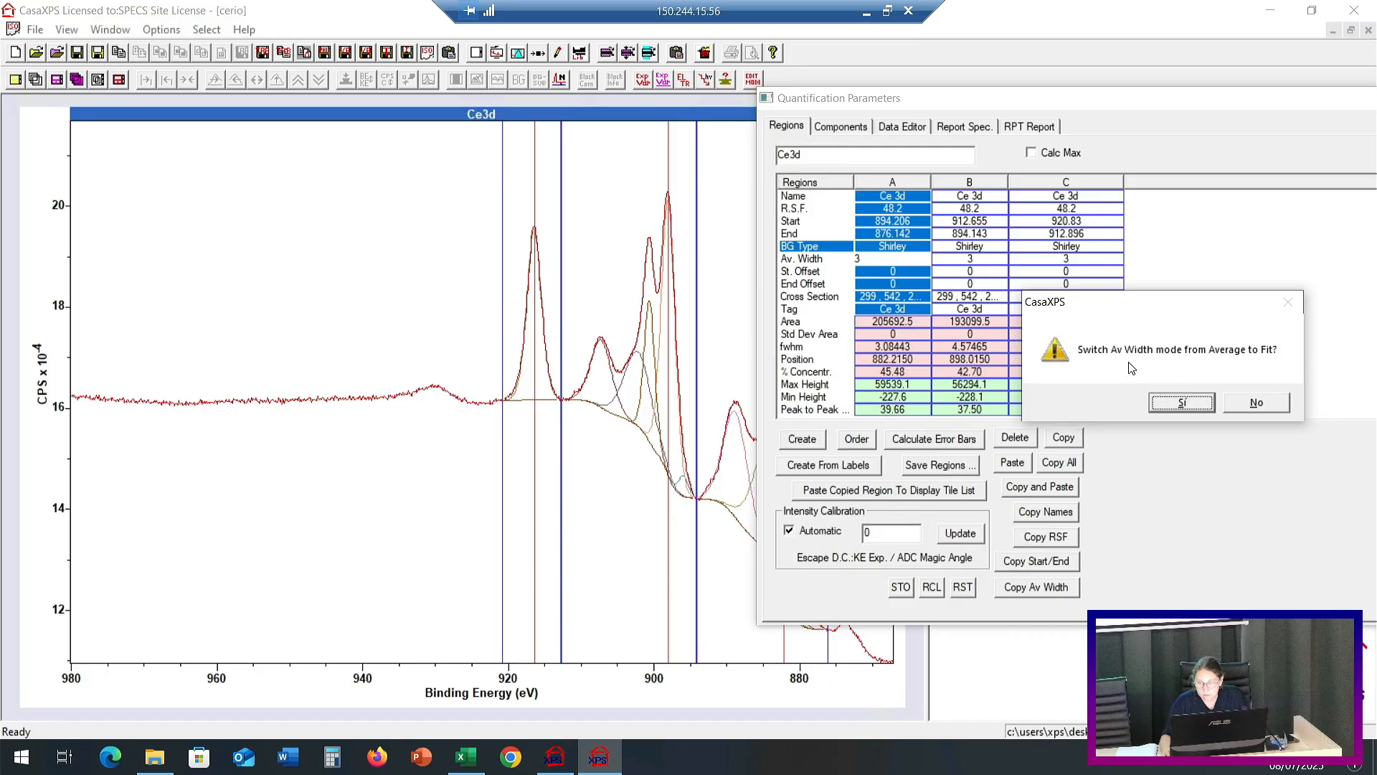
left_click(1256, 403)
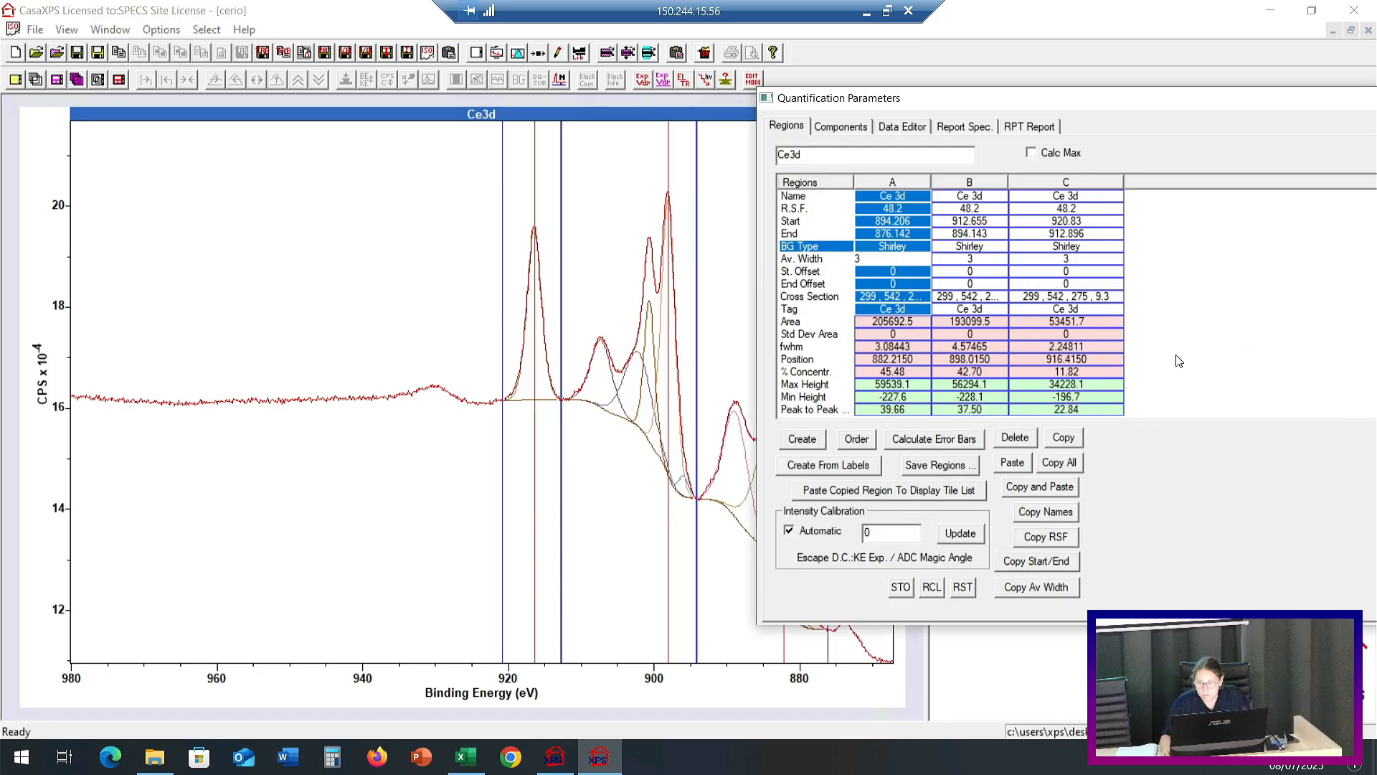
Look through the full list of background types for Ce 3d region A, leaving without choosing one.
left_click(906, 248)
left_click(829, 251)
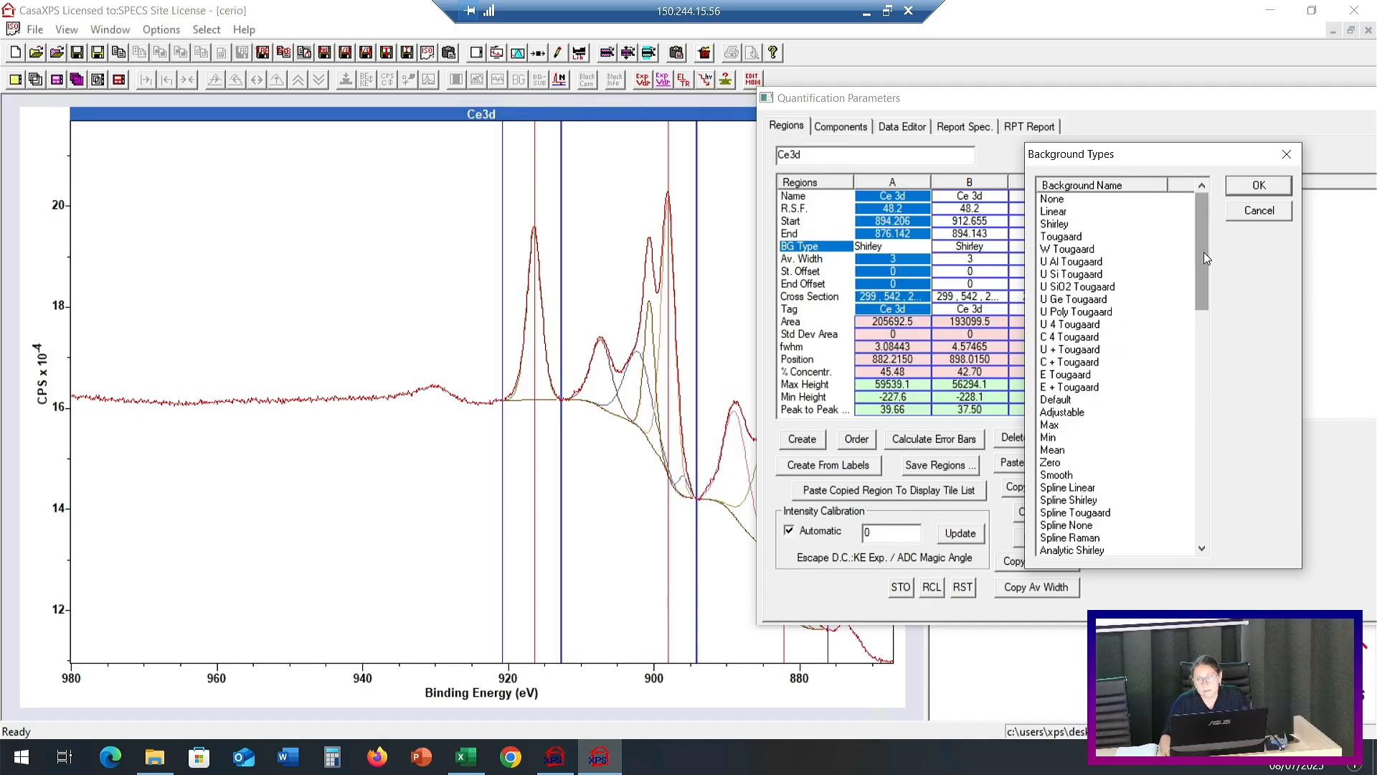
left_click_drag(1203, 252, 1101, 201)
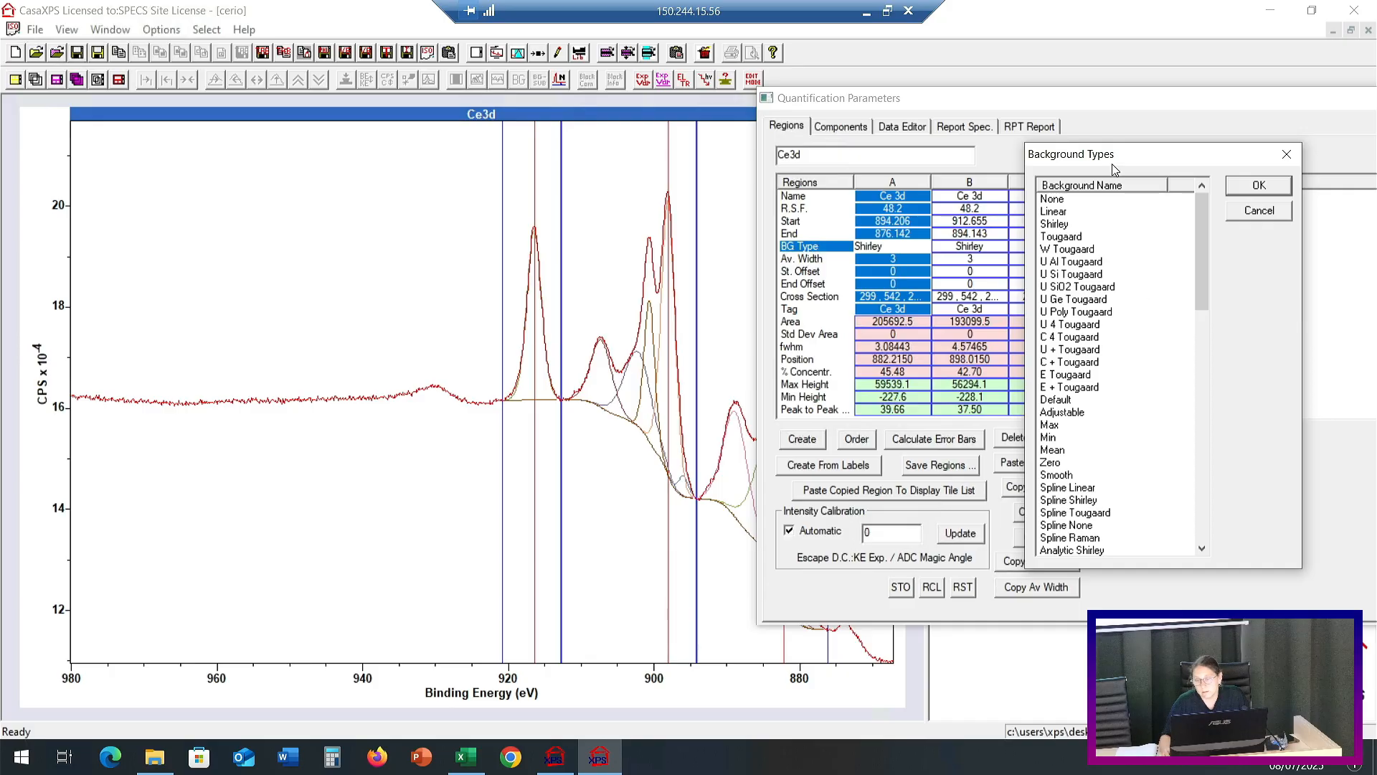
left_click_drag(1112, 161, 983, 126)
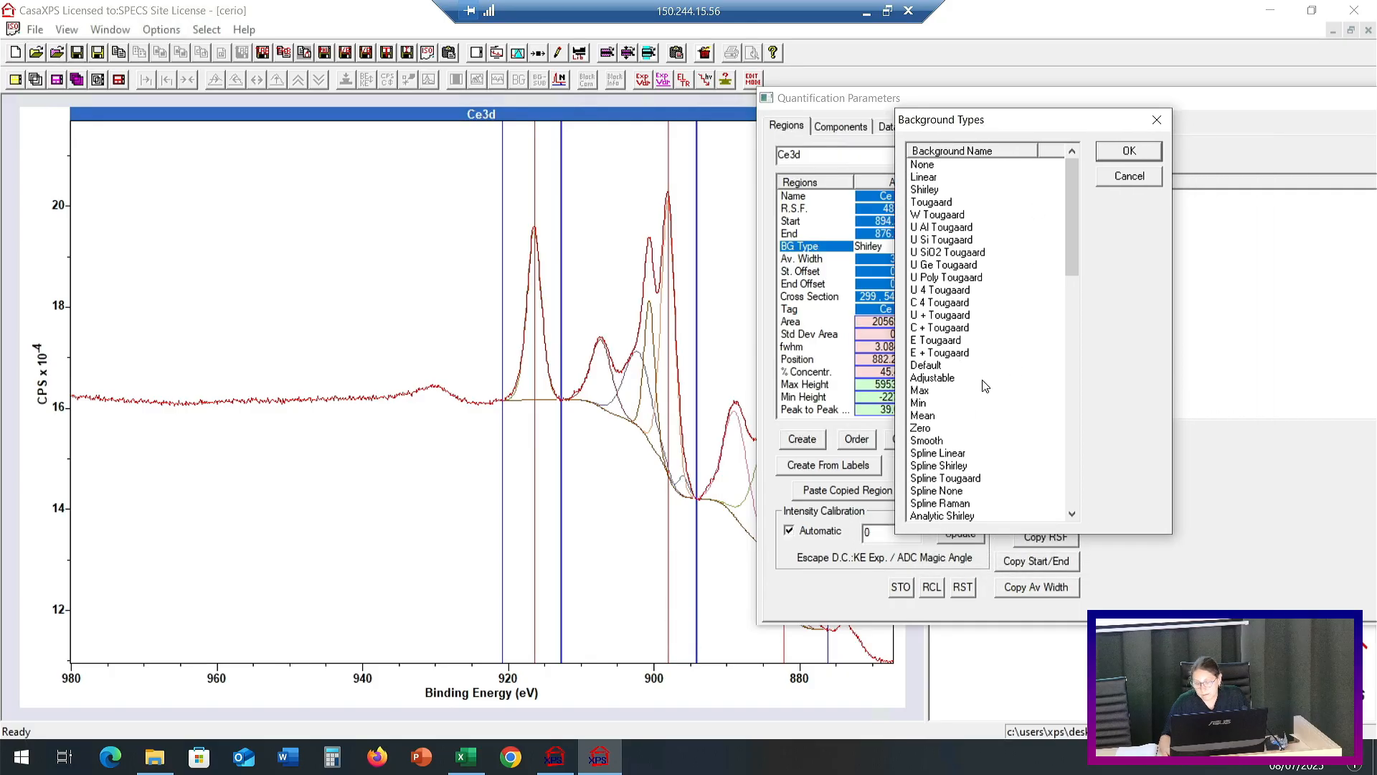
scroll(987, 386, "down", 3)
scroll(1033, 326, "down", 4)
left_click_drag(1077, 352, 1077, 493)
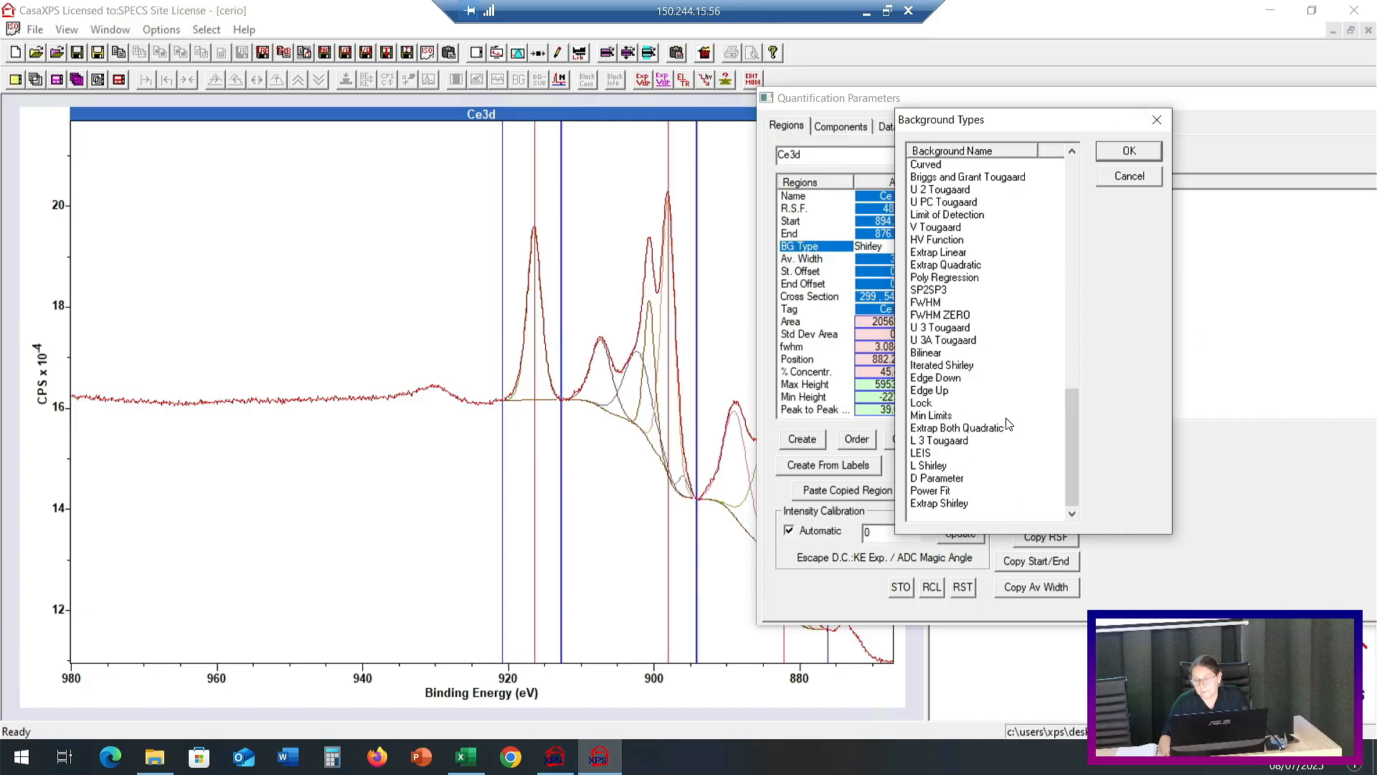
left_click(1157, 120)
Close the CasaXPS window holding the cerio data and switch back to the one with grafitico ajustado.
left_click_drag(1107, 111, 743, 146)
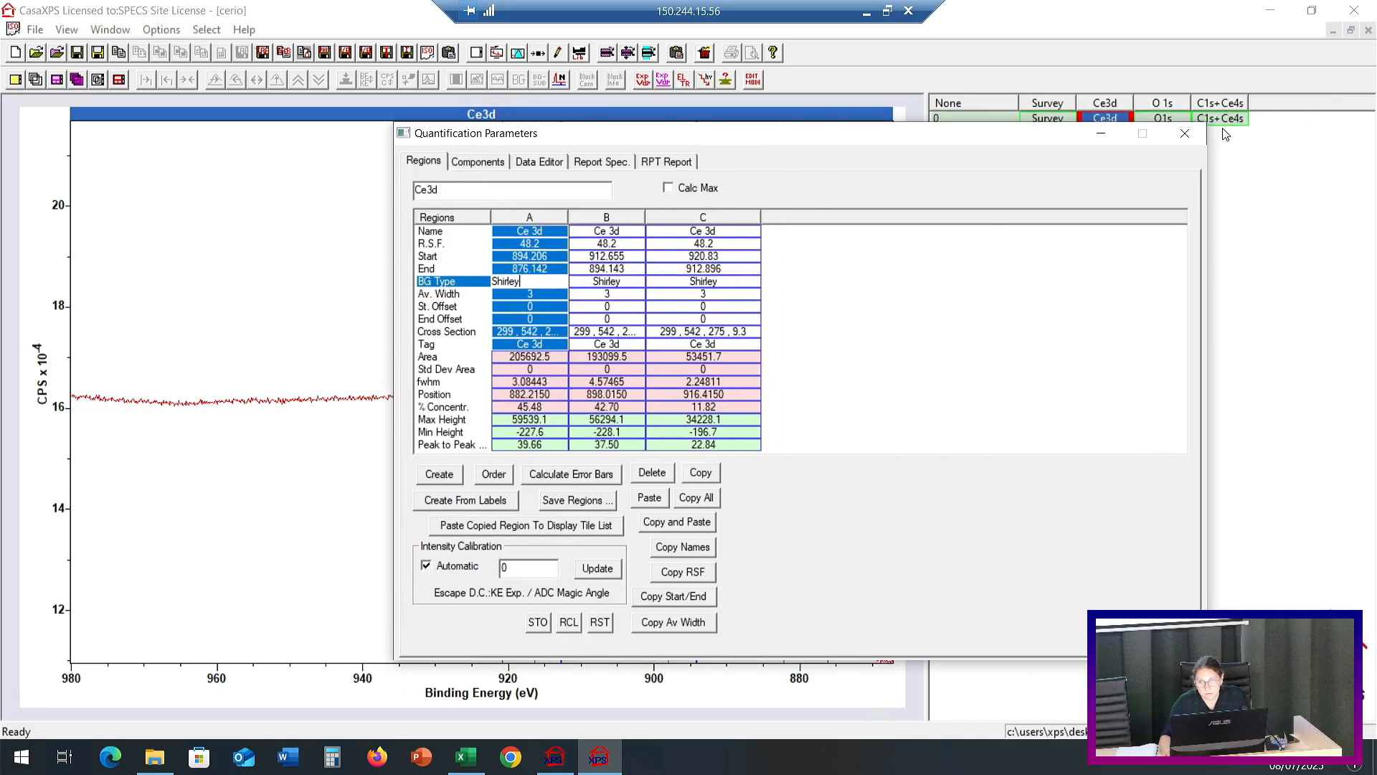
left_click(1185, 134)
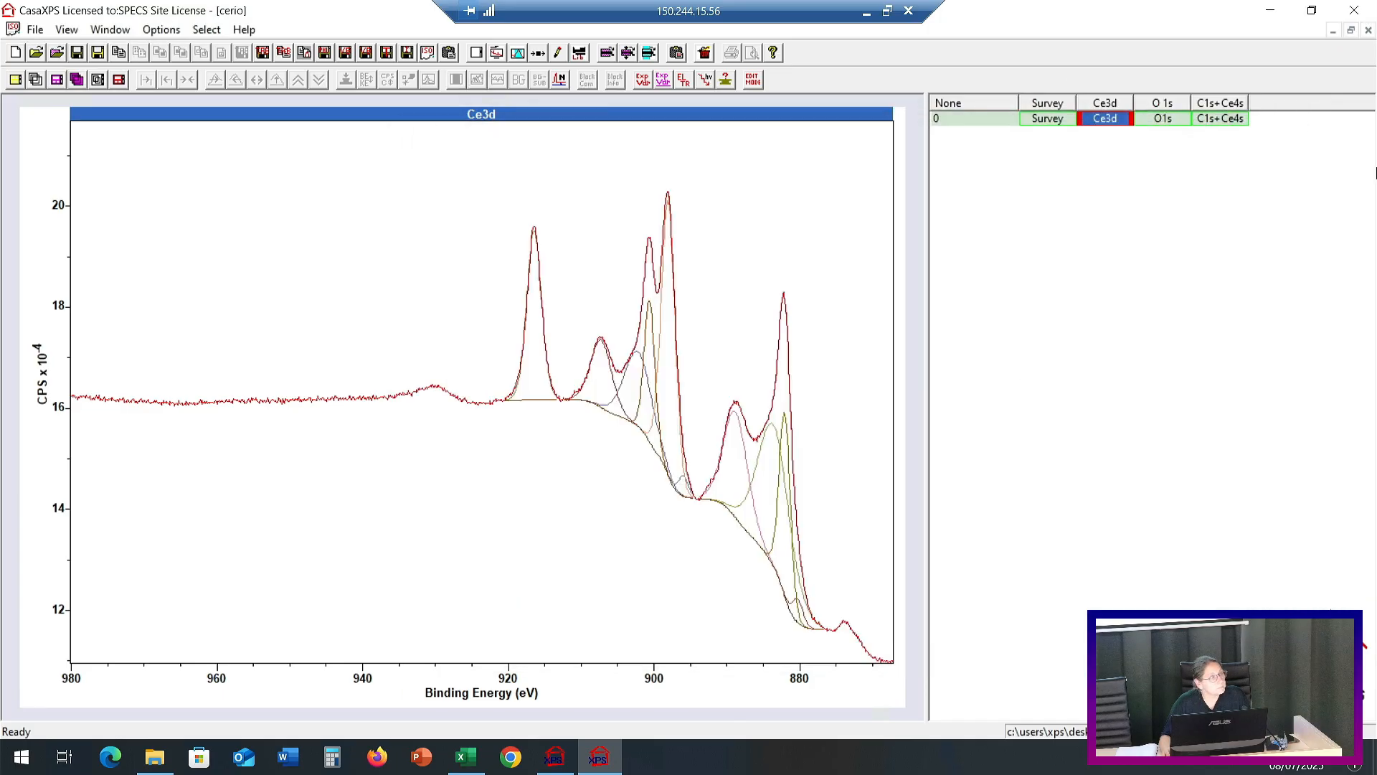
left_click(1354, 10)
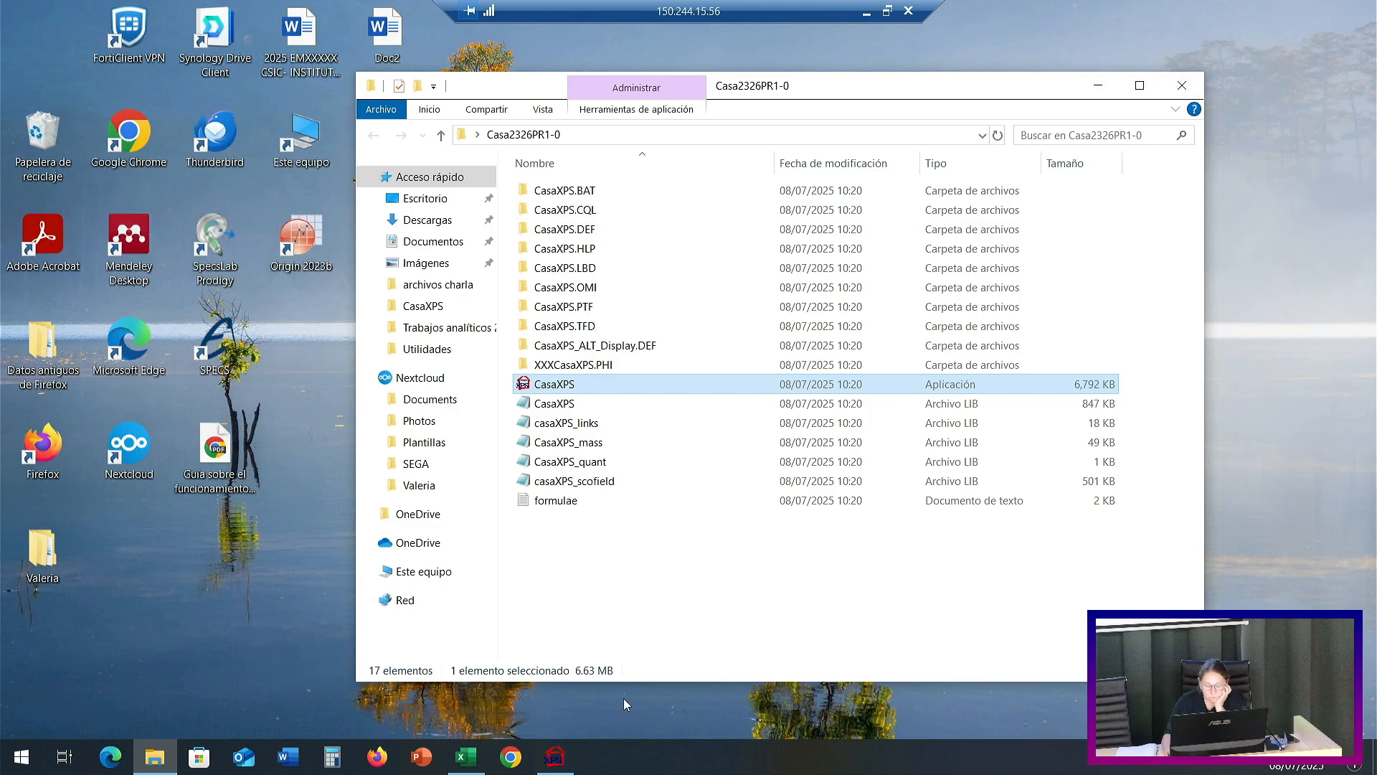
left_click(553, 757)
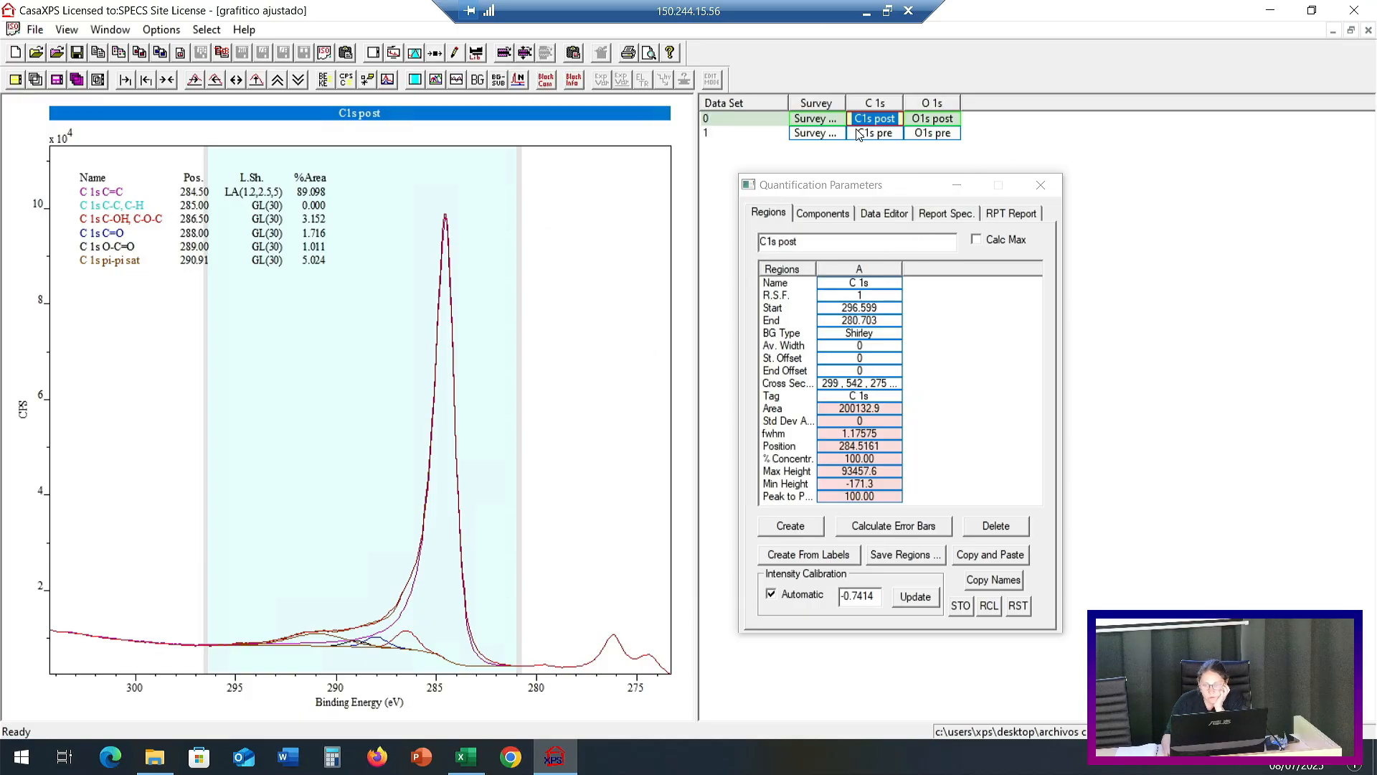
Set the line shape of the C1s post C=C component to LA(1.2,2.5,100) while viewing the high binding energy baseline.
left_click(837, 216)
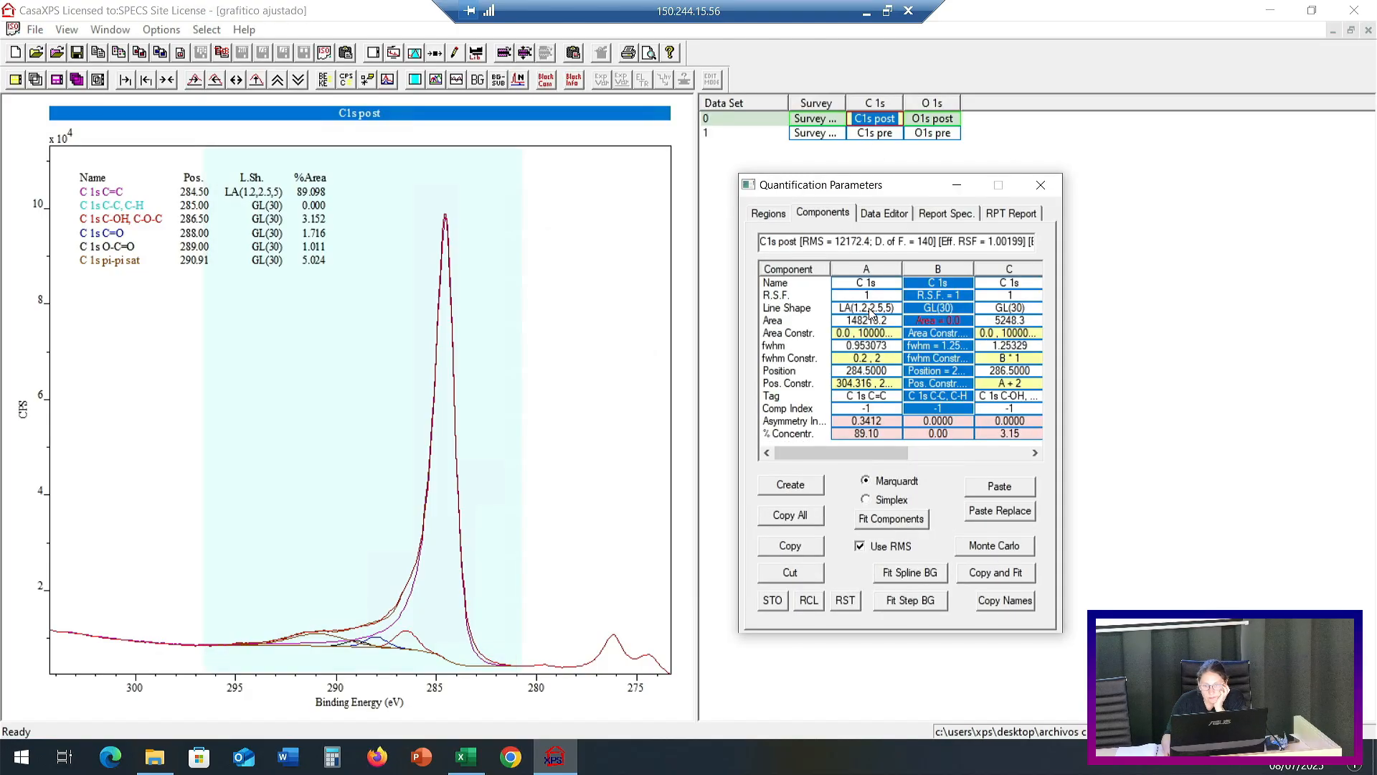
left_click(863, 307)
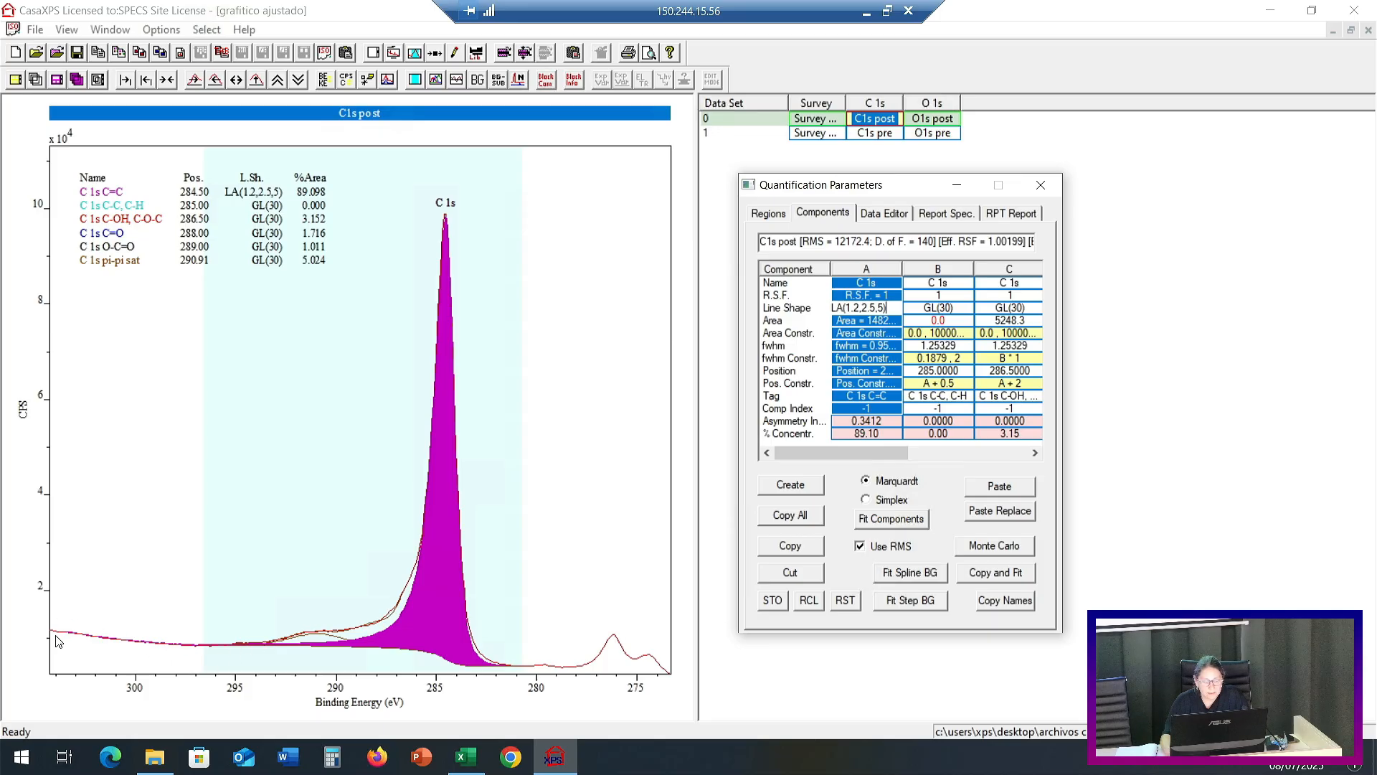
left_click_drag(55, 615, 215, 675)
left_click(199, 647)
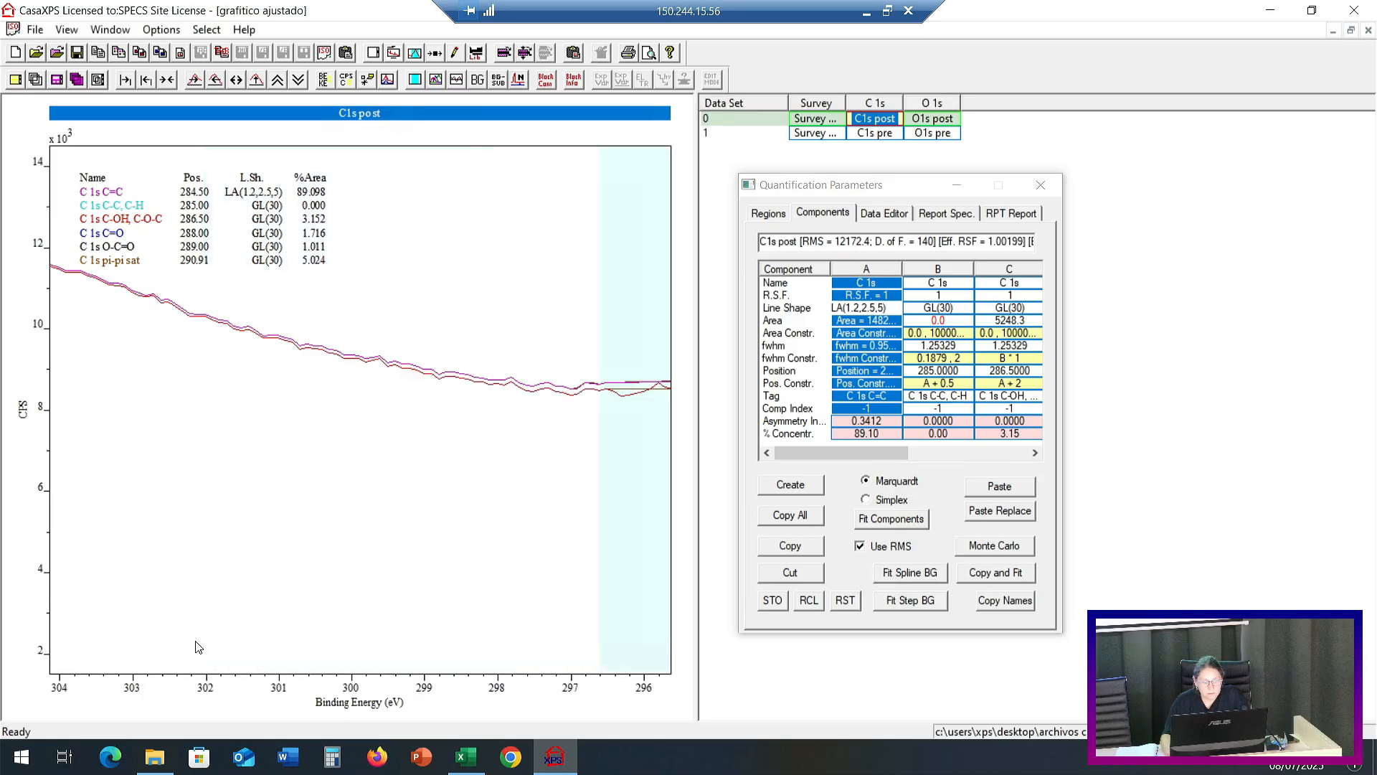
left_click(886, 308)
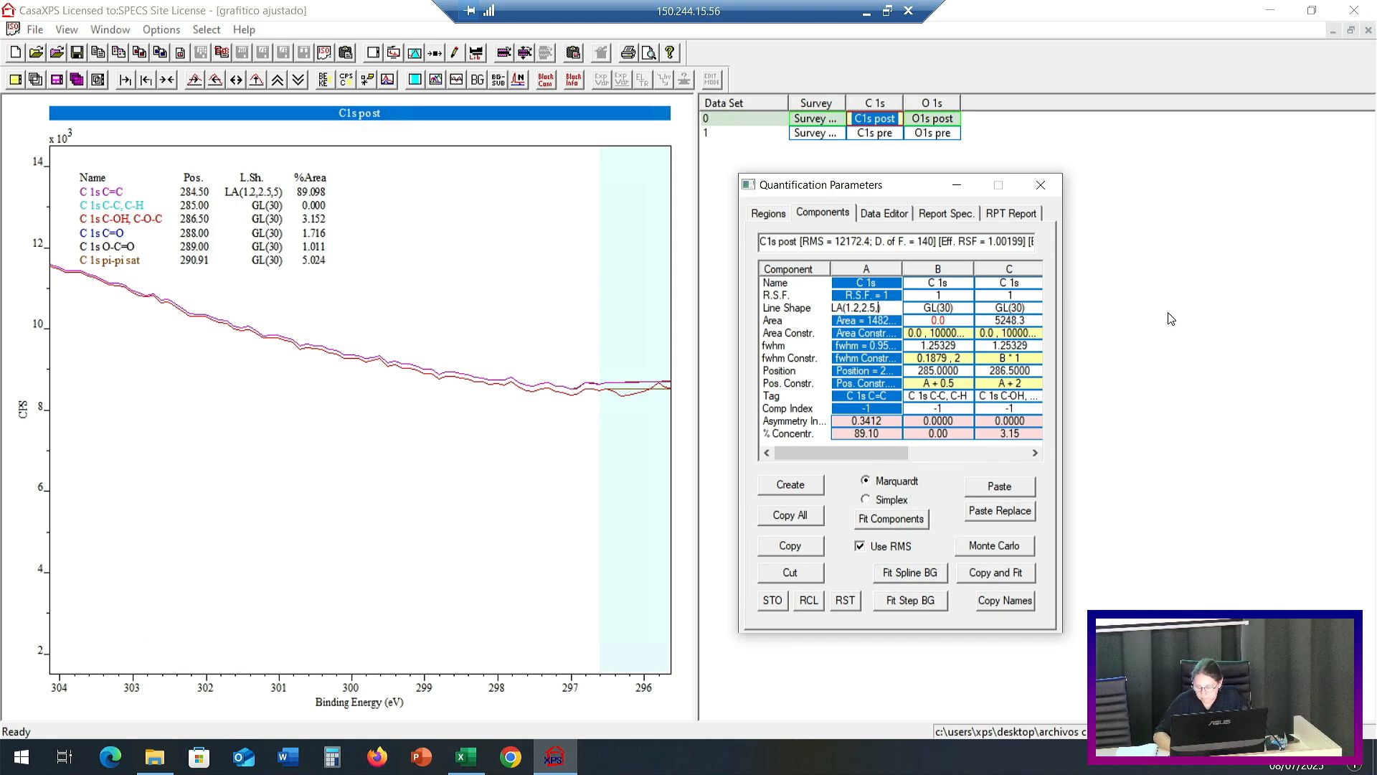
type("100)")
key("Return")
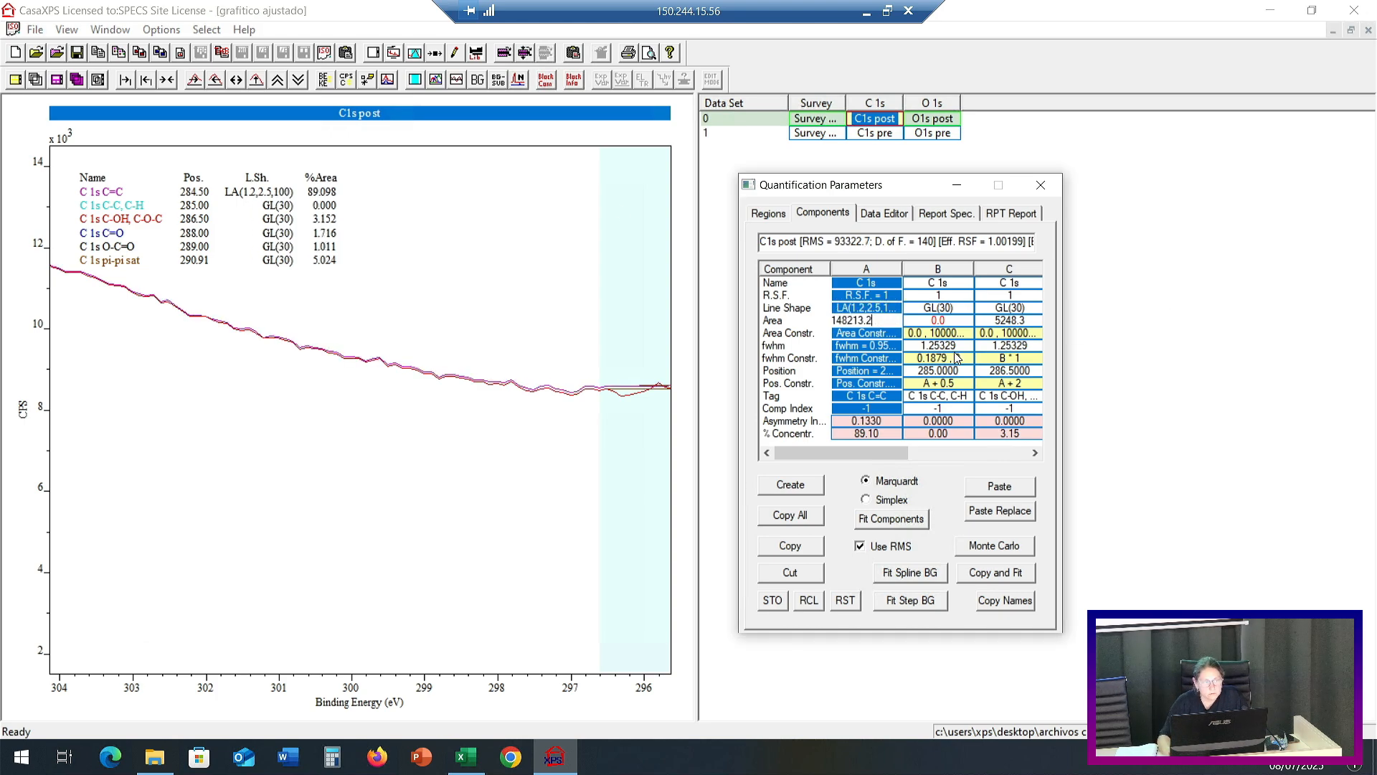
Inspect the baseline near 301–292 eV and set the C=C component's line shape to LA(1.2,2.5,200).
left_click(167, 79)
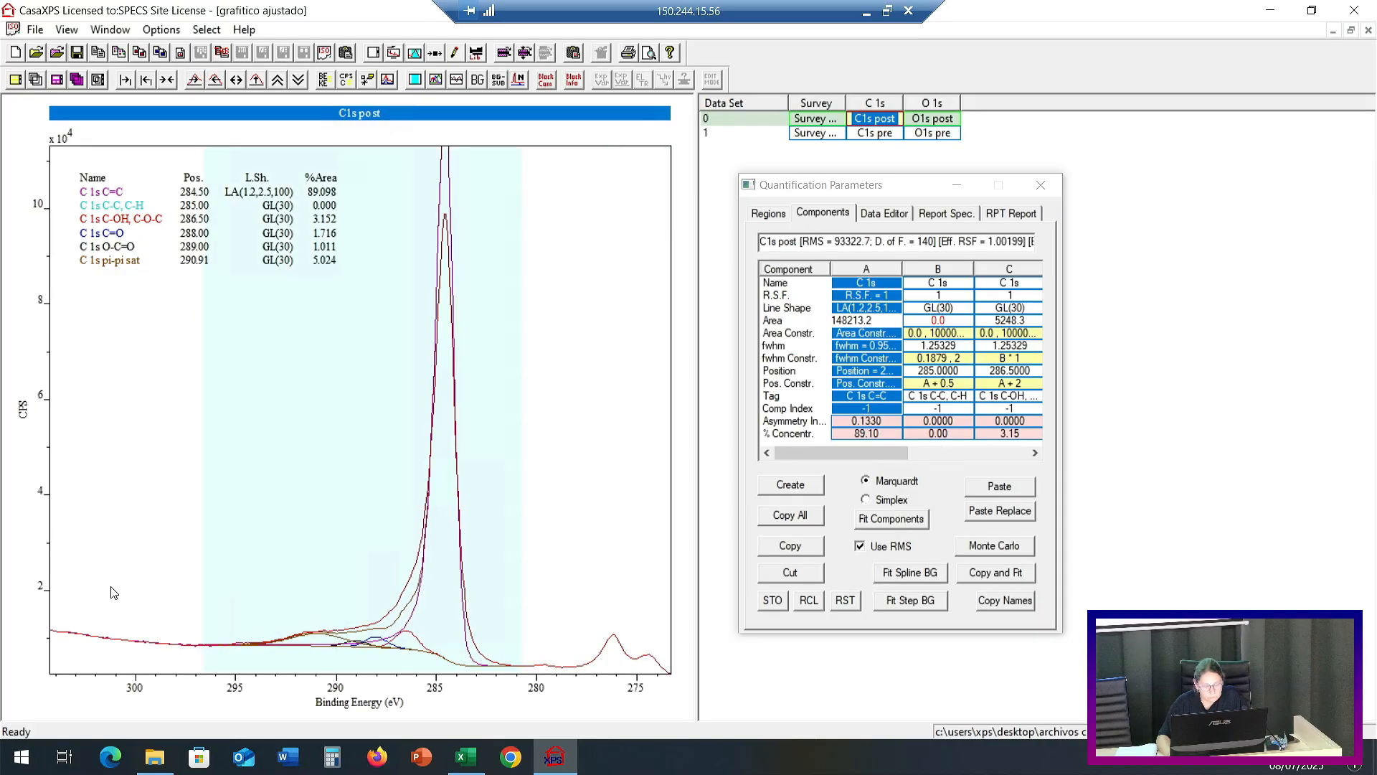
left_click_drag(110, 587, 310, 660)
left_click(203, 615)
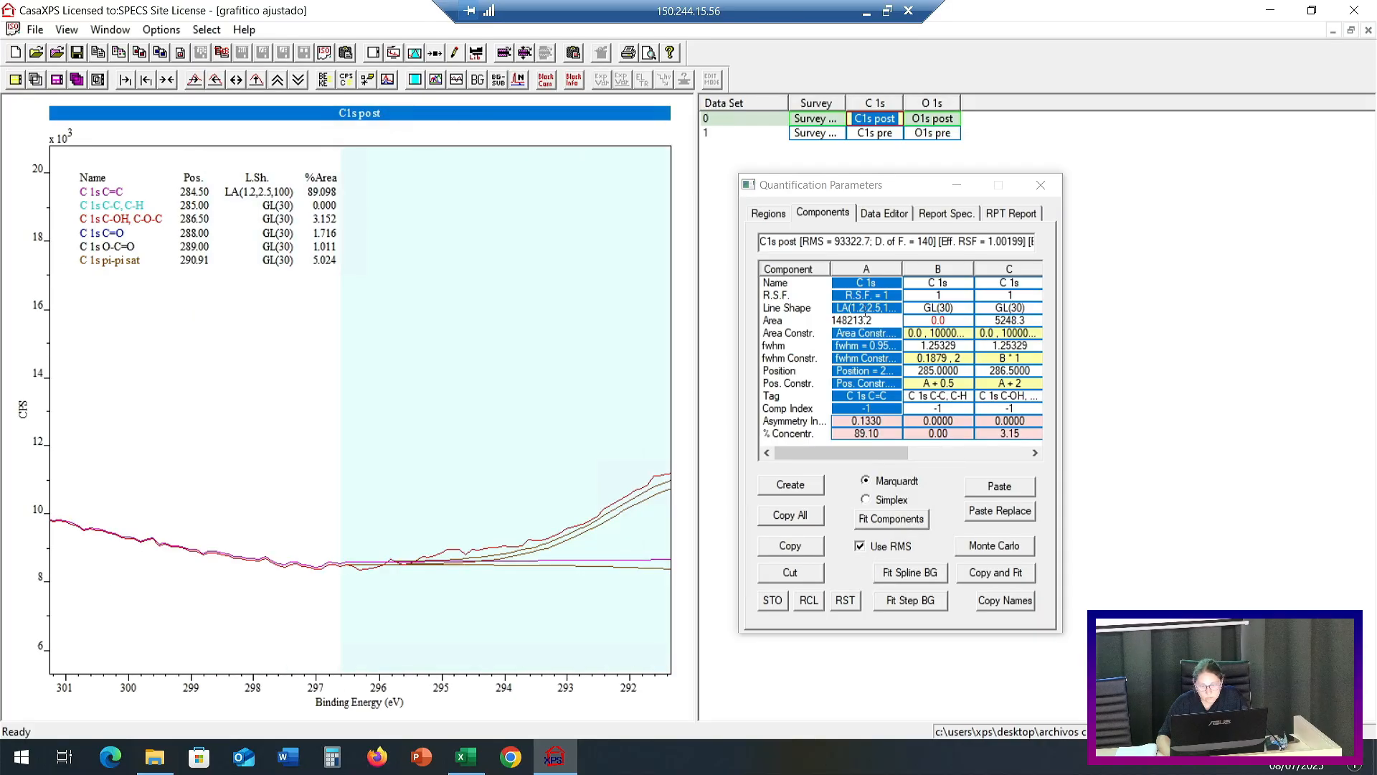
left_click(877, 308)
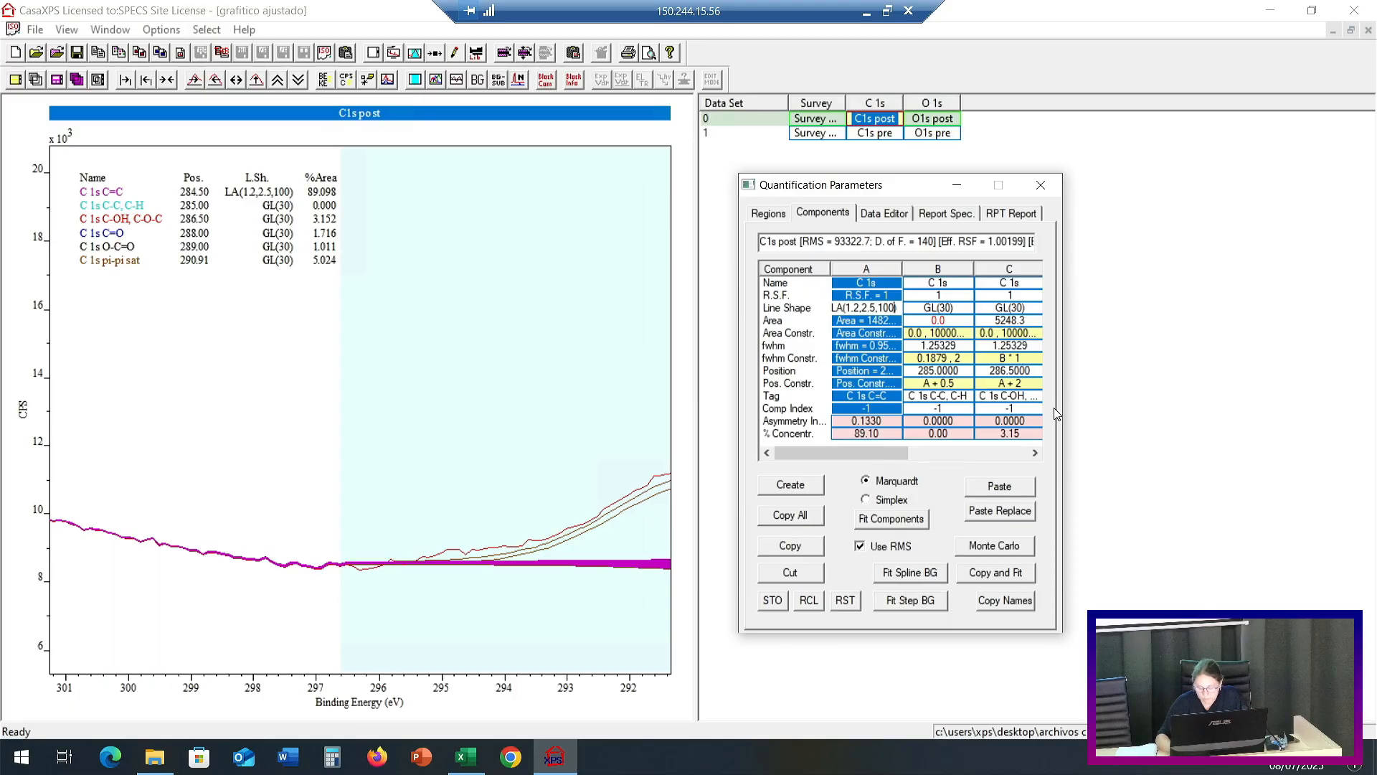
key("BackSpace")
key("BackSpace")
key("BackSpace")
key("BackSpace")
type("200")
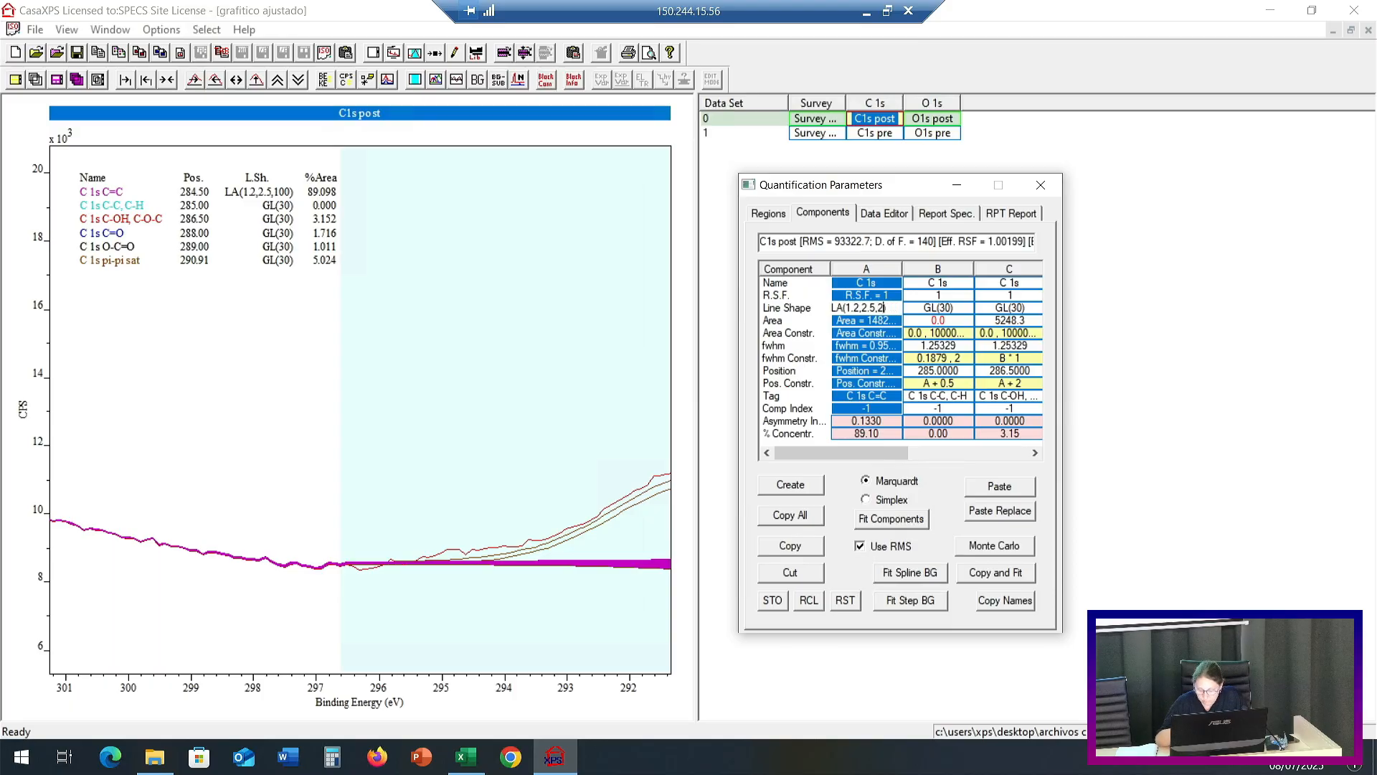
key("Return")
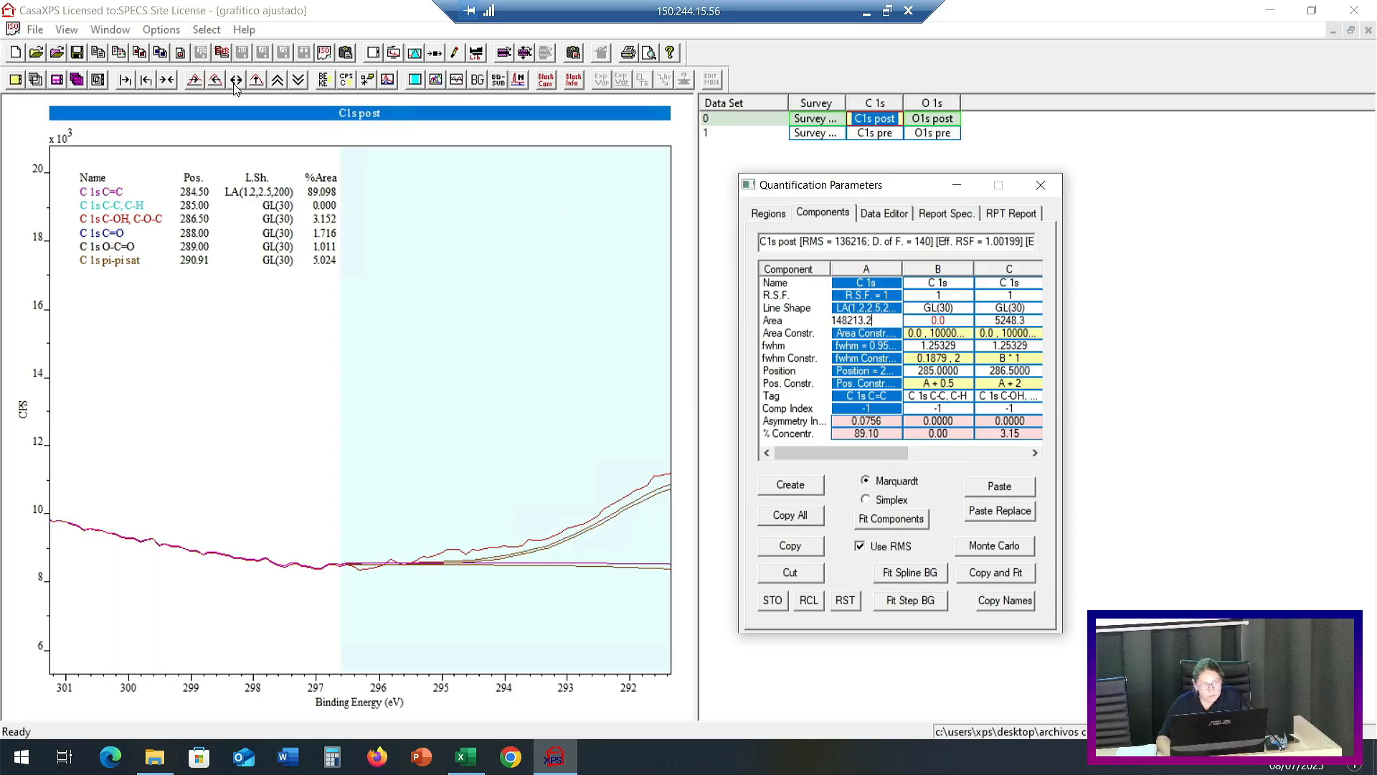
Enlarge the base of the whole C 1s peak and set the C=C component's line shape to LA(5,2.5,200).
left_click(167, 79)
left_click_drag(106, 614, 606, 710)
left_click(572, 642)
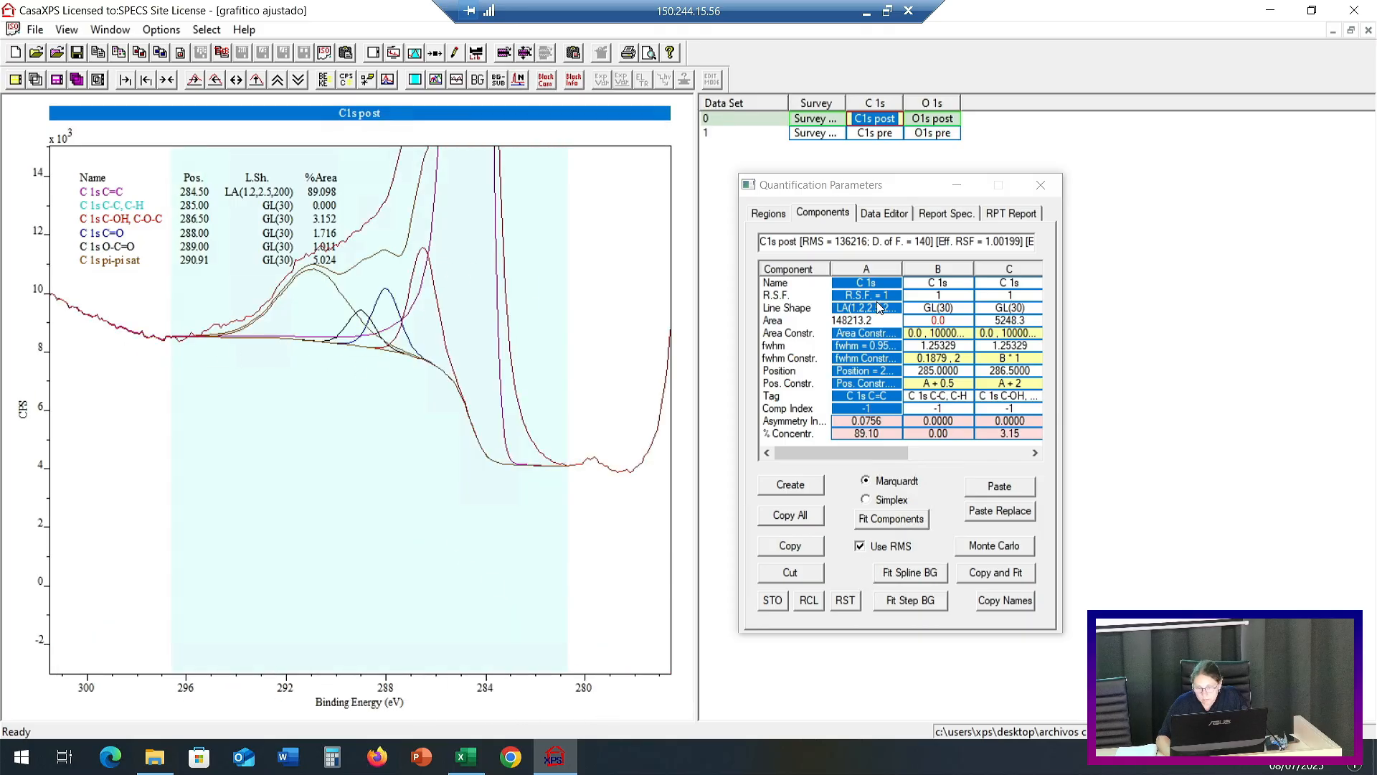
left_click(848, 308)
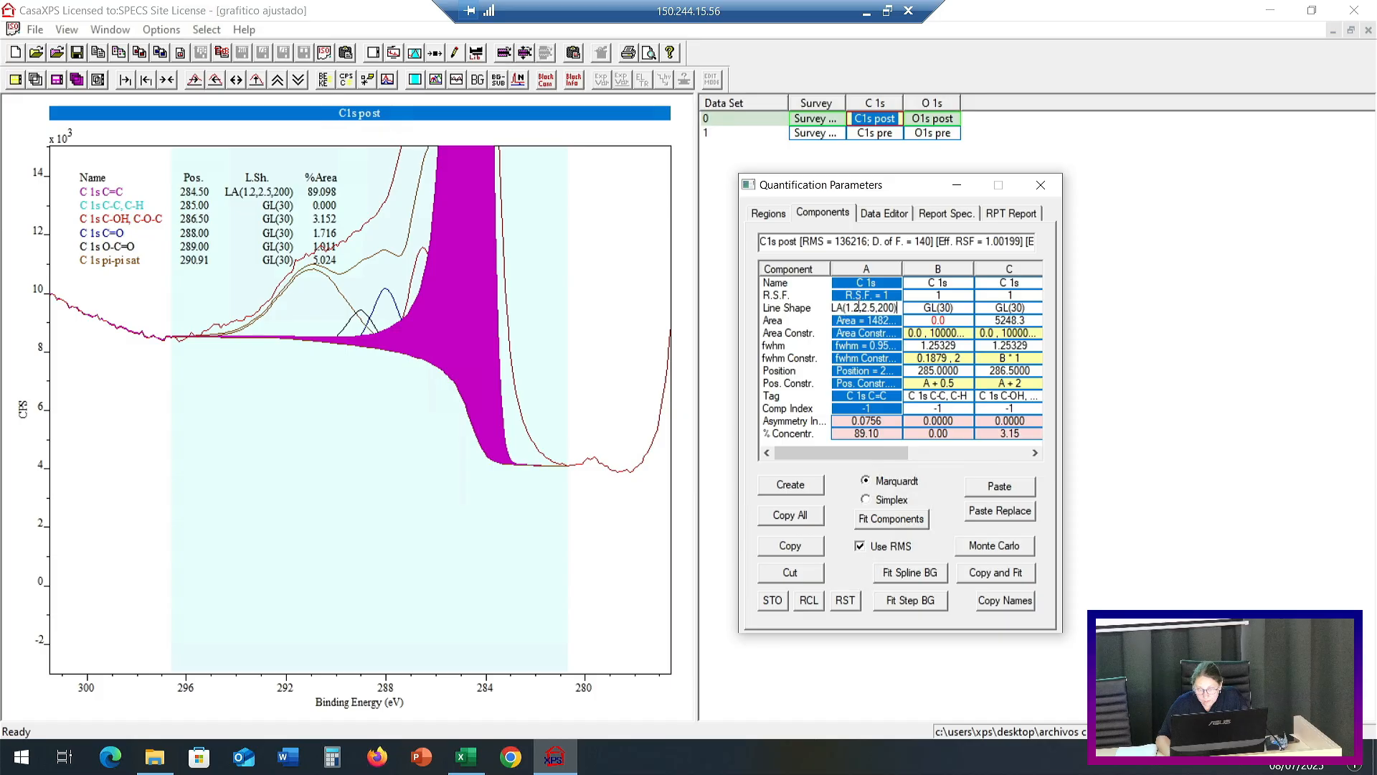
key("BackSpace")
key("BackSpace")
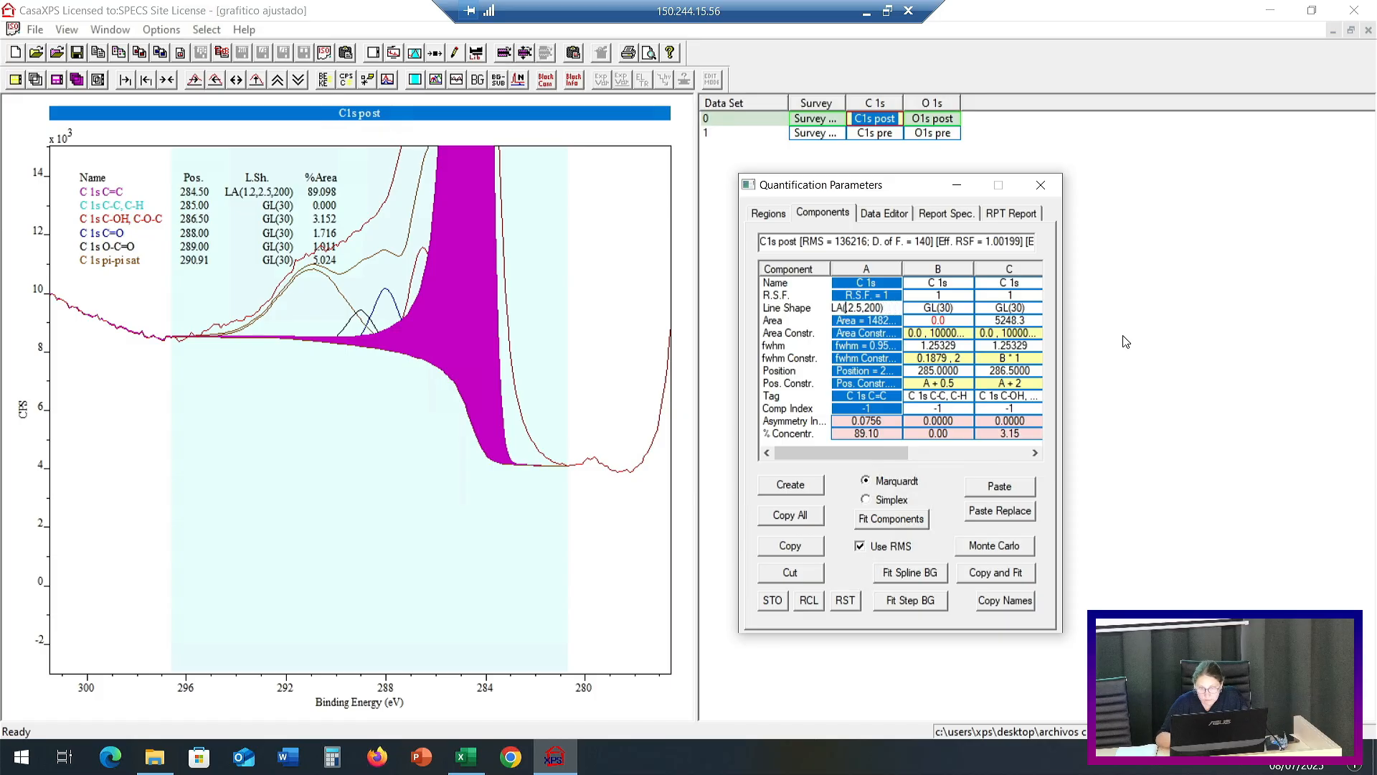
type("5")
key("Return")
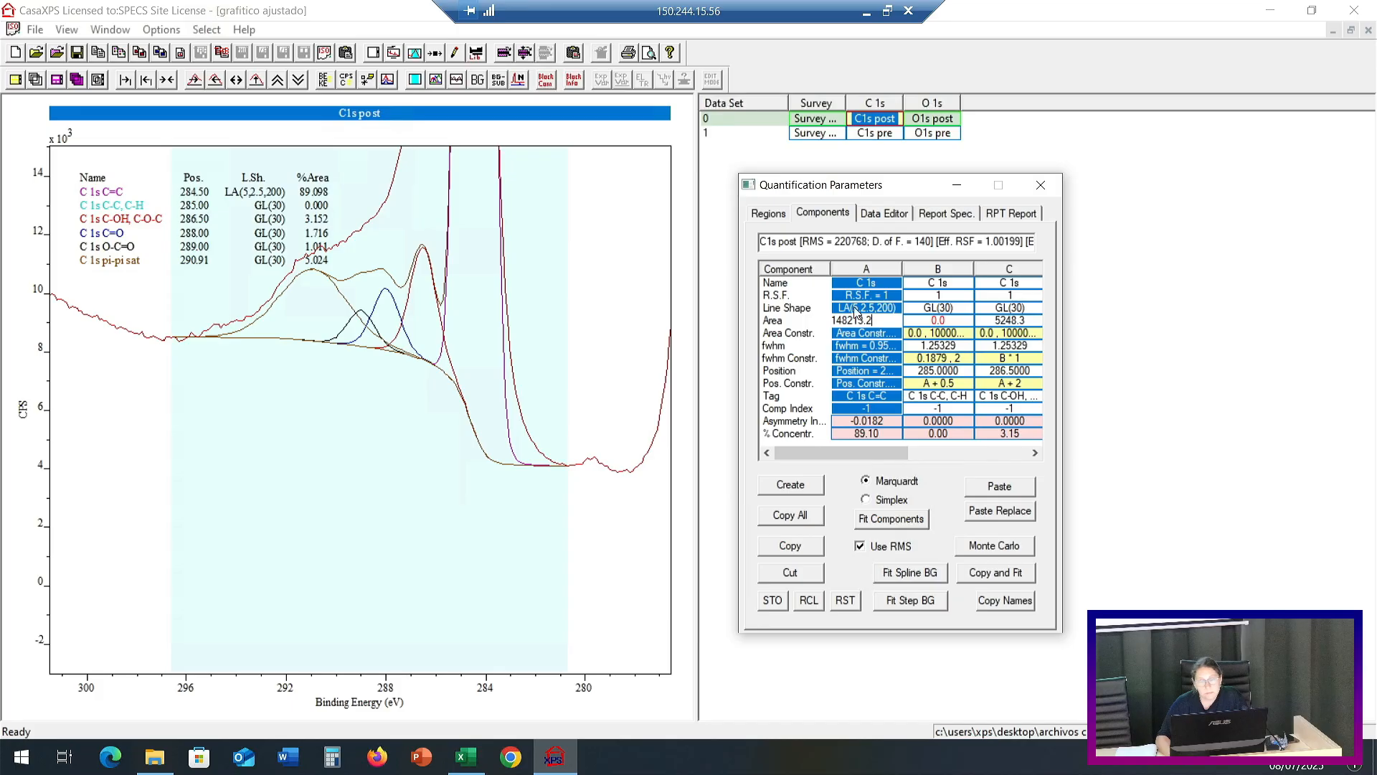
left_click(244, 30)
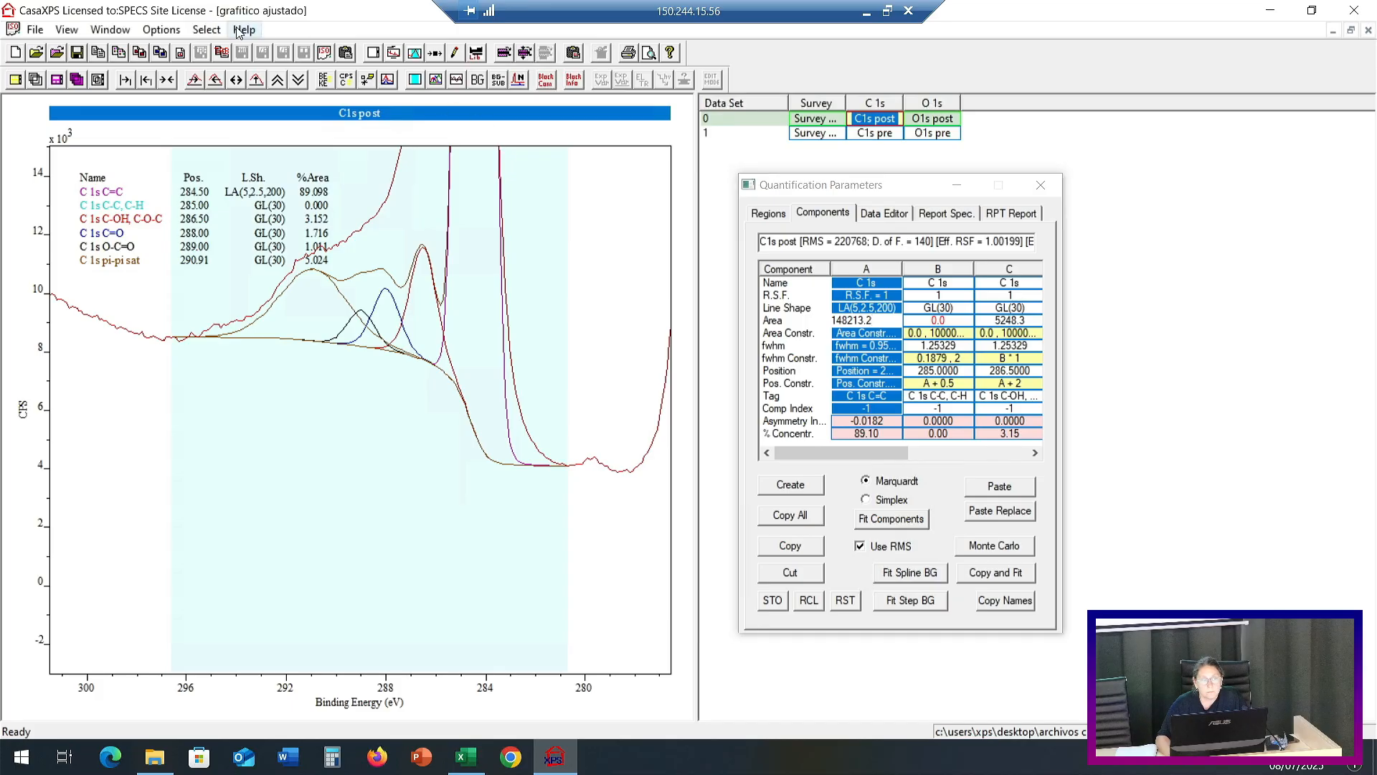
left_click(285, 52)
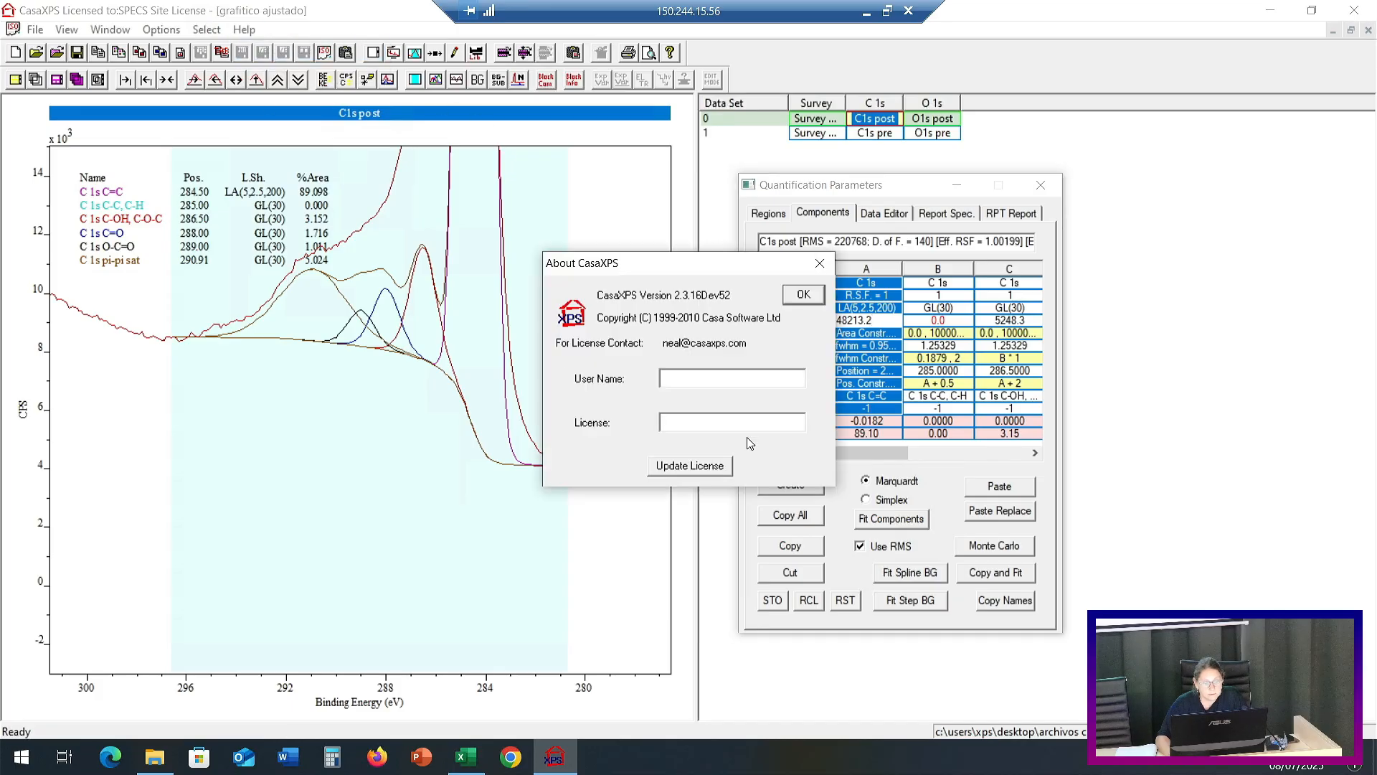
left_click(803, 294)
Open the Line Shapes page of the Peak Fitting help files and close the Quantification Parameters window covering it.
left_click(244, 30)
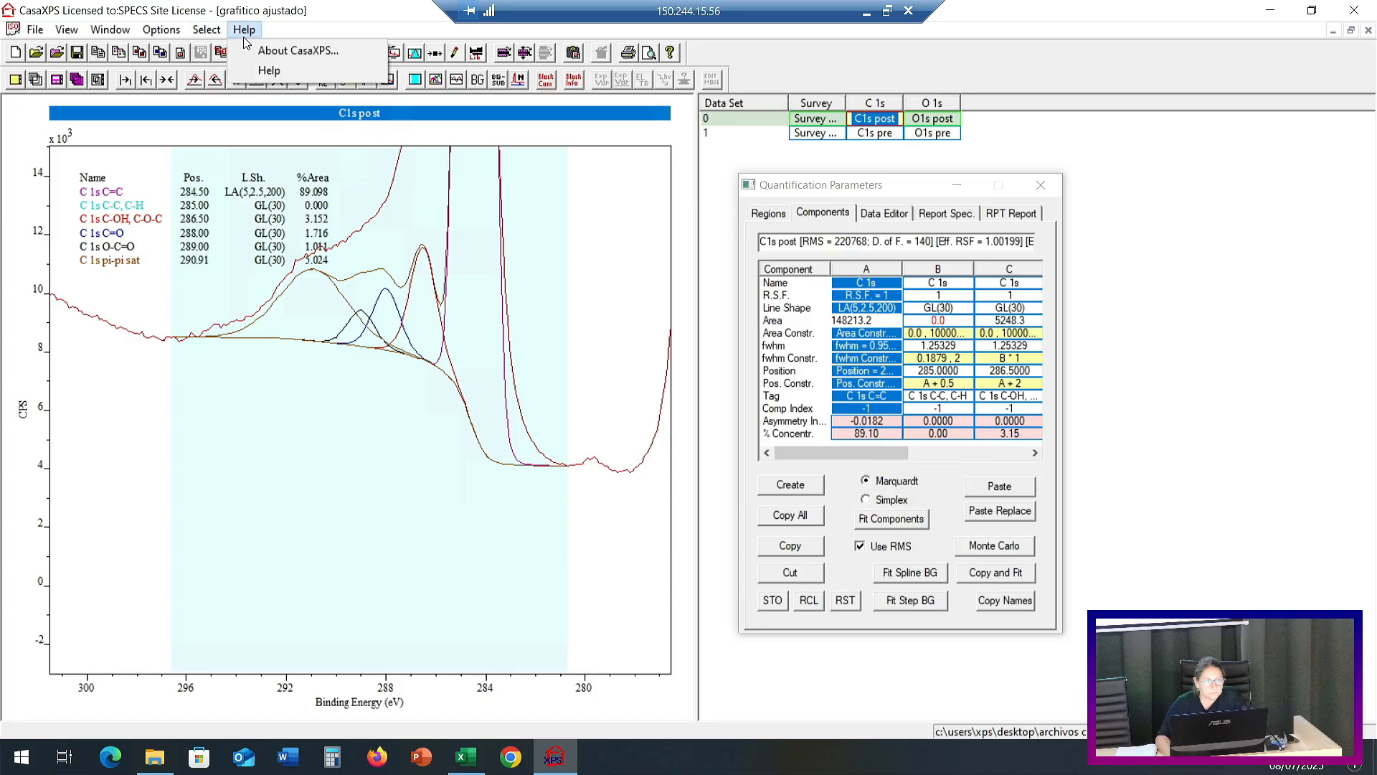
left_click(267, 70)
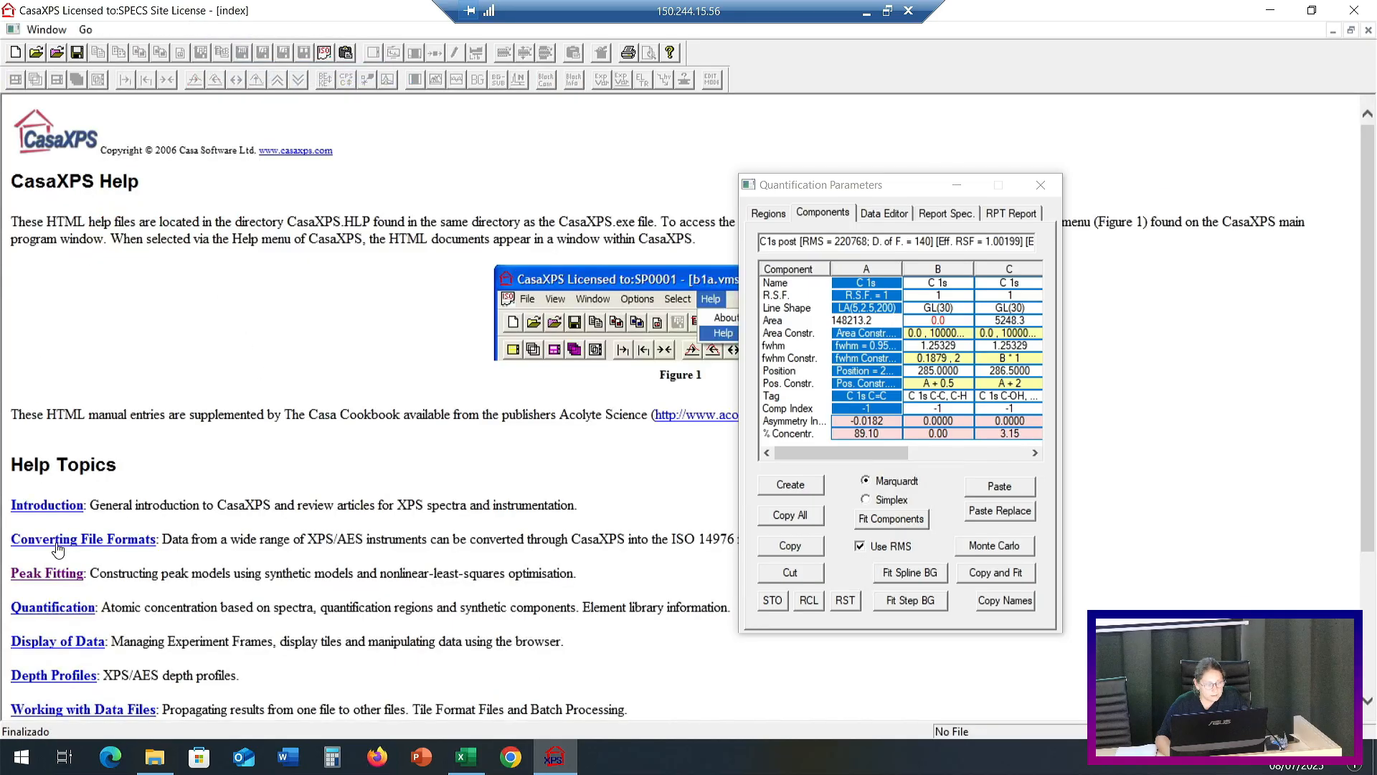
left_click(50, 578)
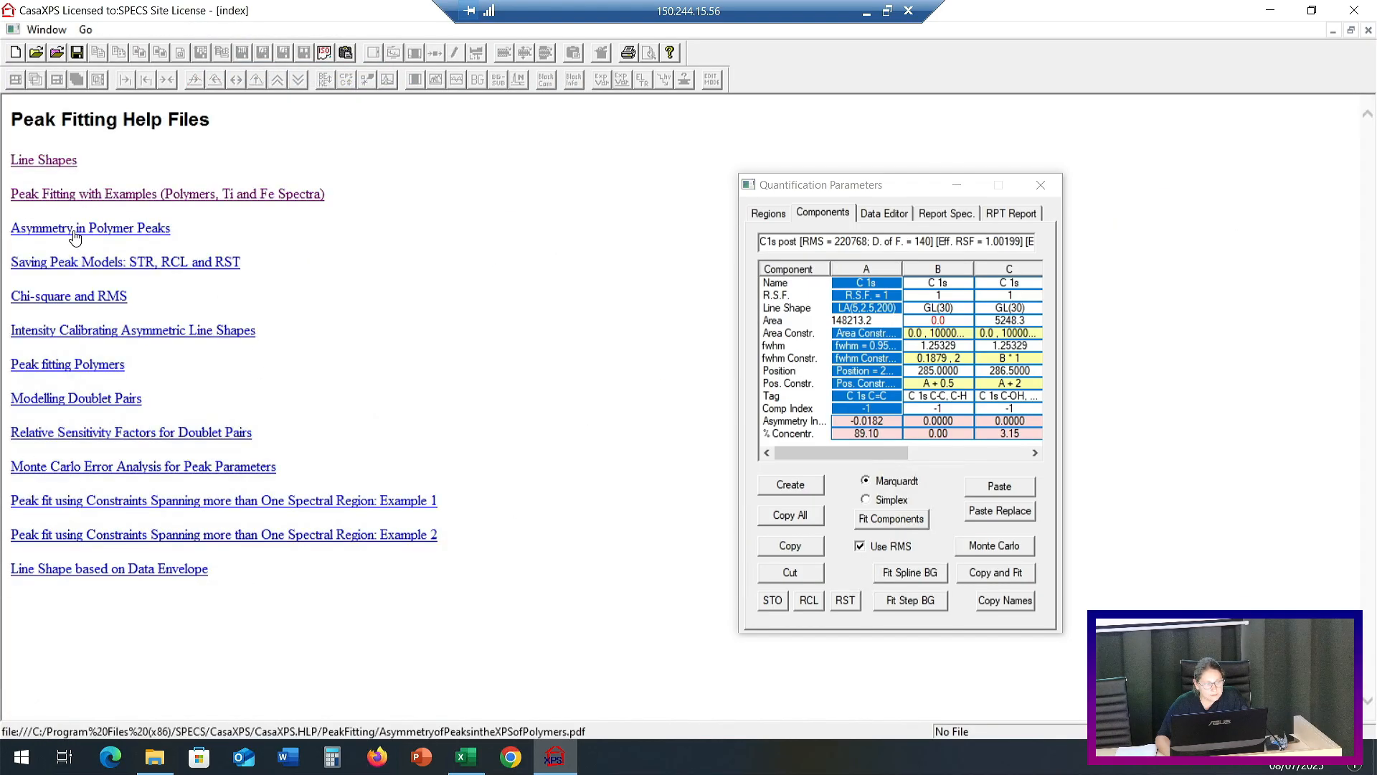
left_click(44, 160)
left_click(1041, 185)
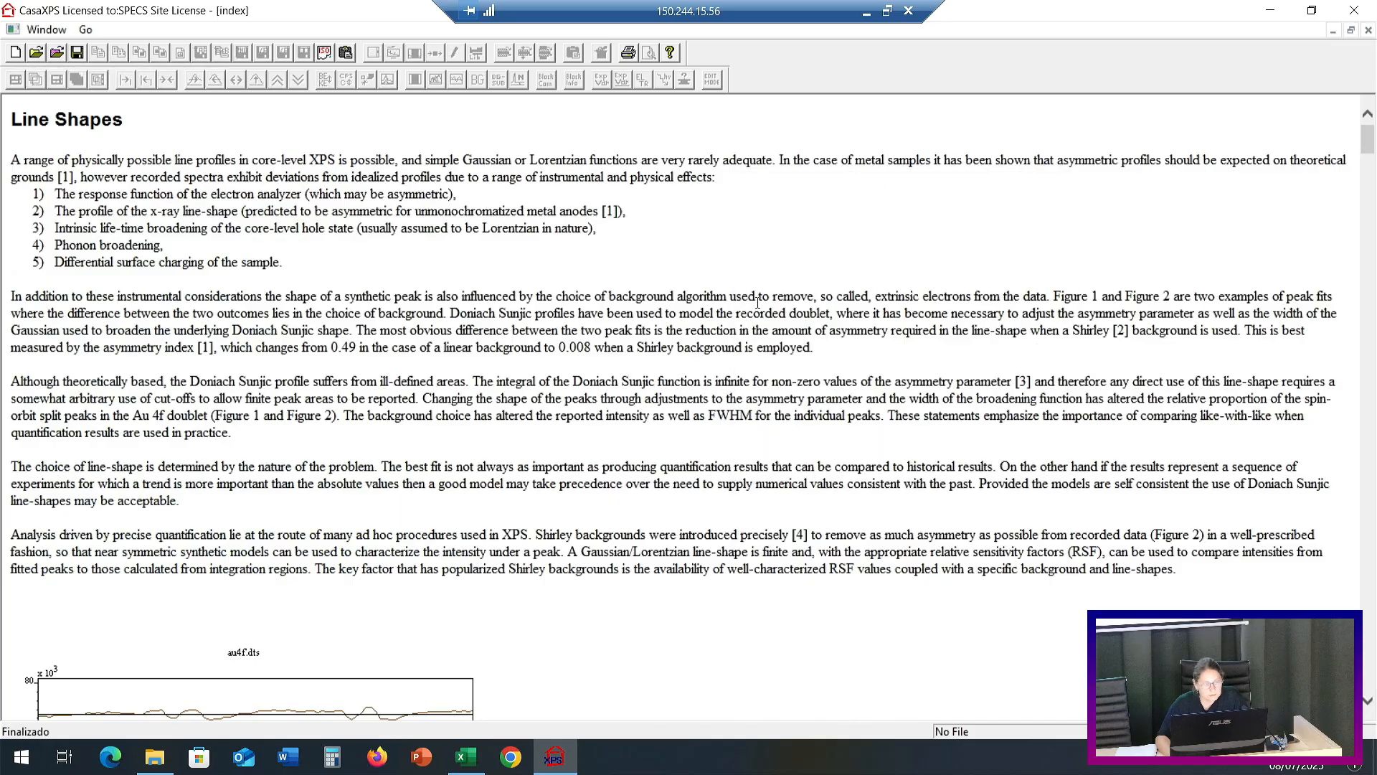
Read the Line Shapes help on the GL, SGL, Doniach Sunjic and F profiles through the three-parameter universal cross-section, and close the help.
scroll(407, 448, "down", 20)
scroll(322, 492, "up", 8)
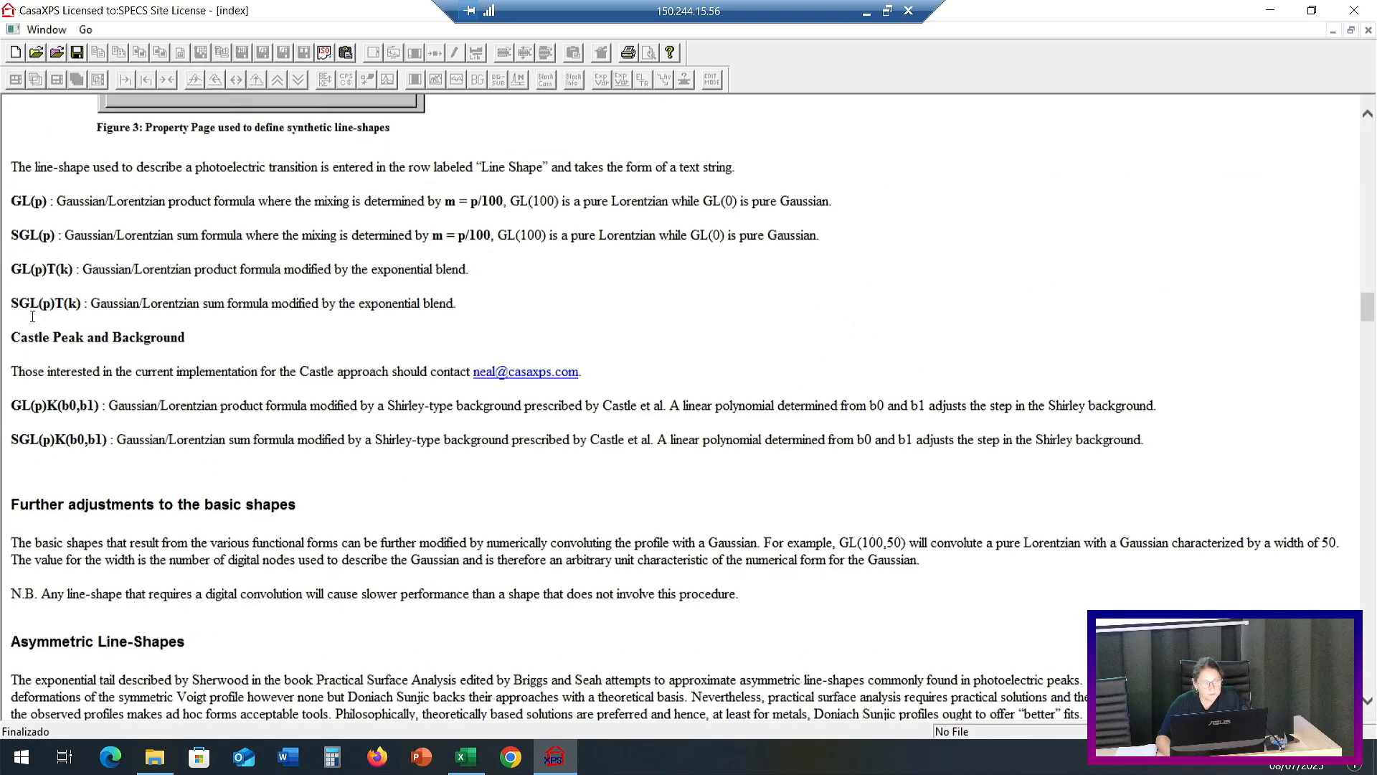
scroll(112, 488, "down", 20)
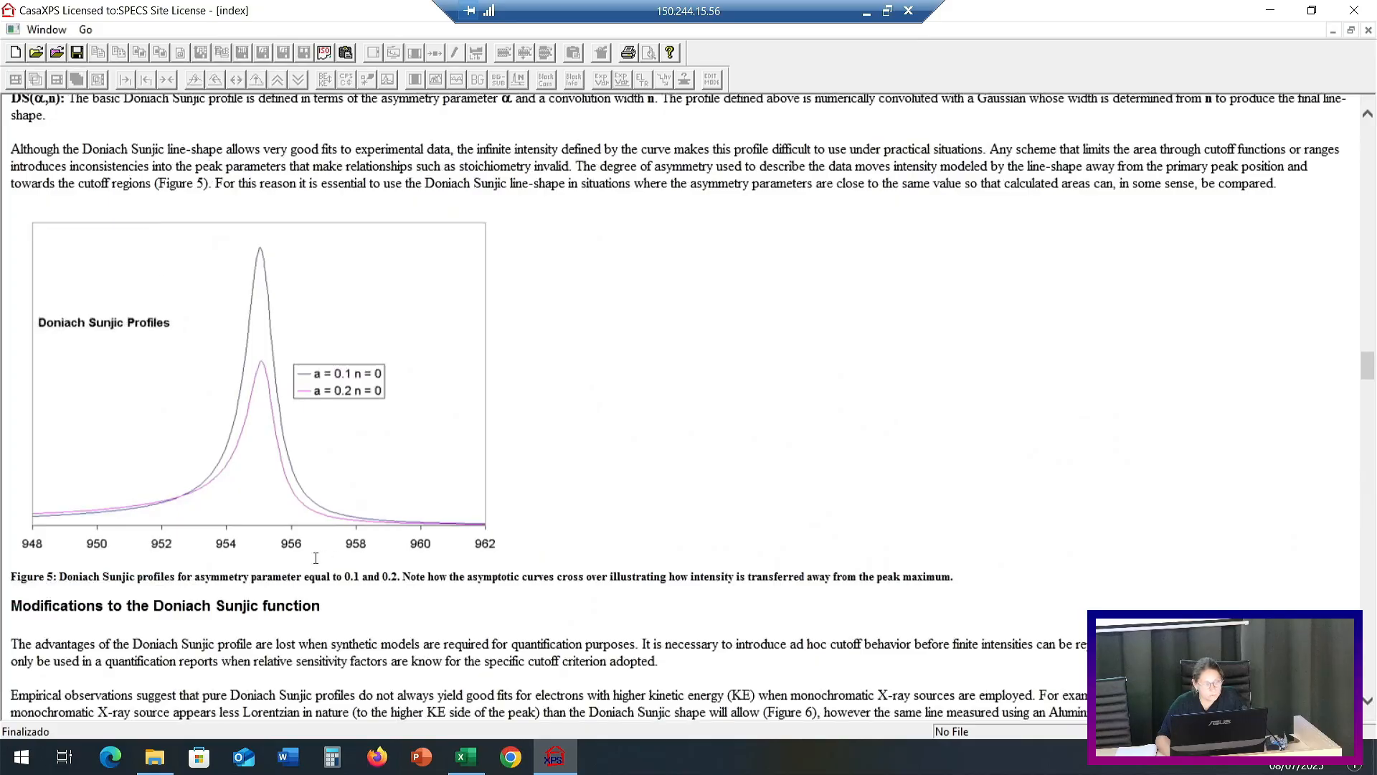
scroll(108, 513, "down", 8)
scroll(235, 646, "down", 10)
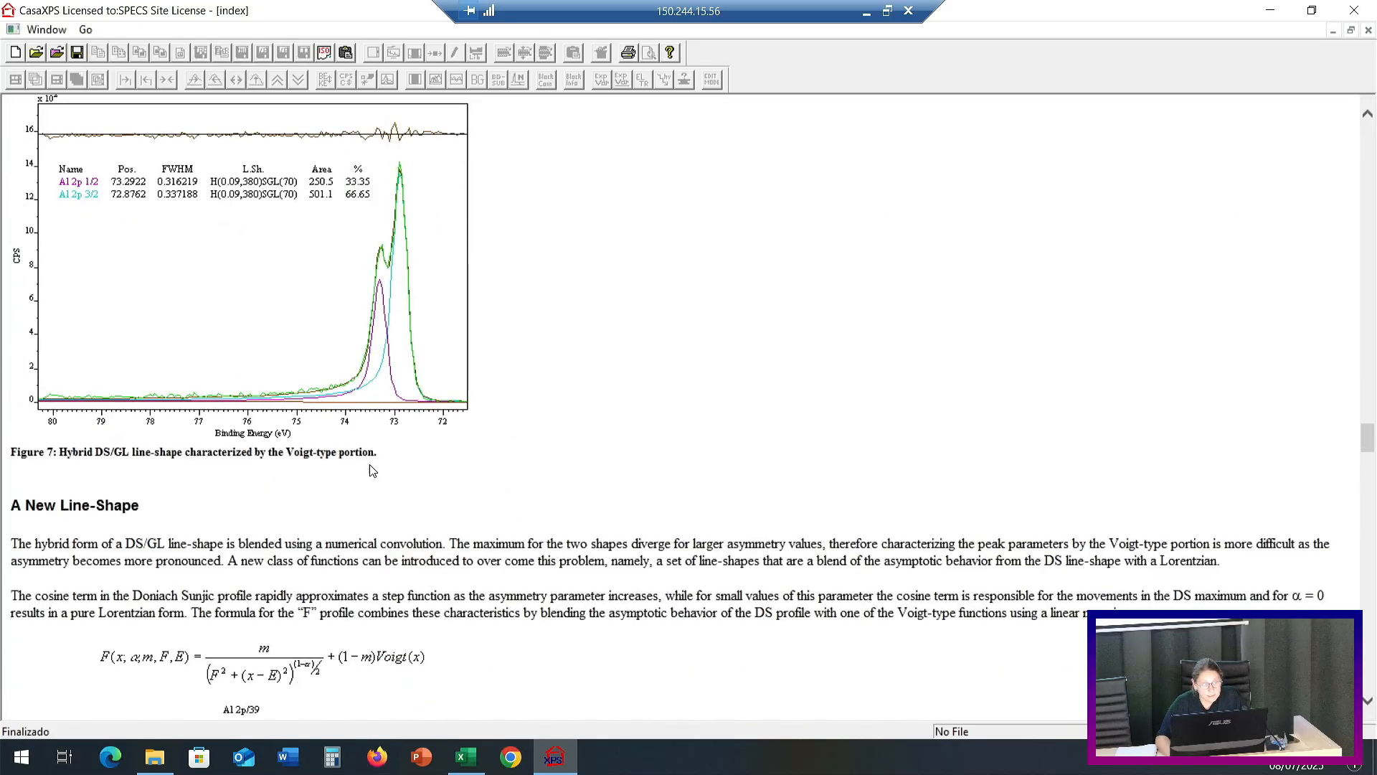
scroll(243, 538, "down", 7)
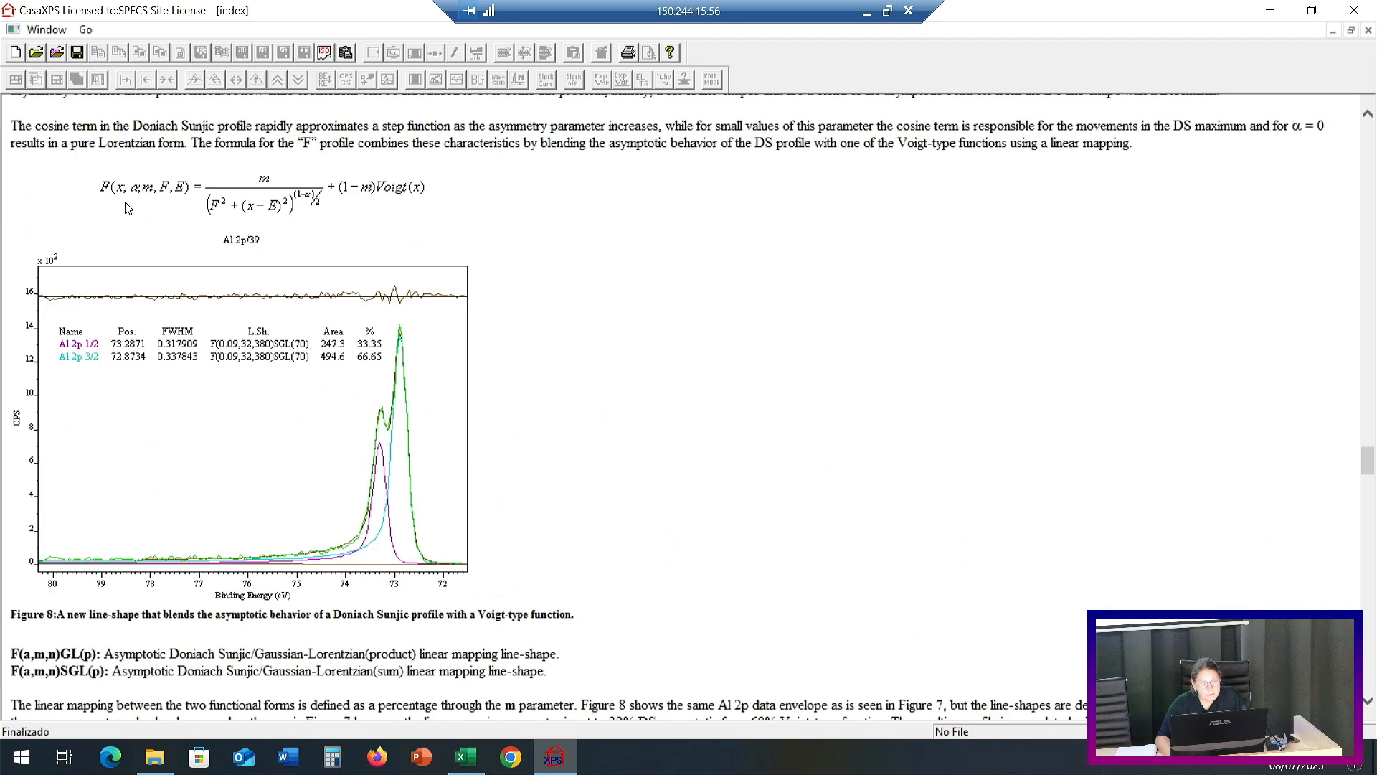
scroll(374, 443, "down", 5)
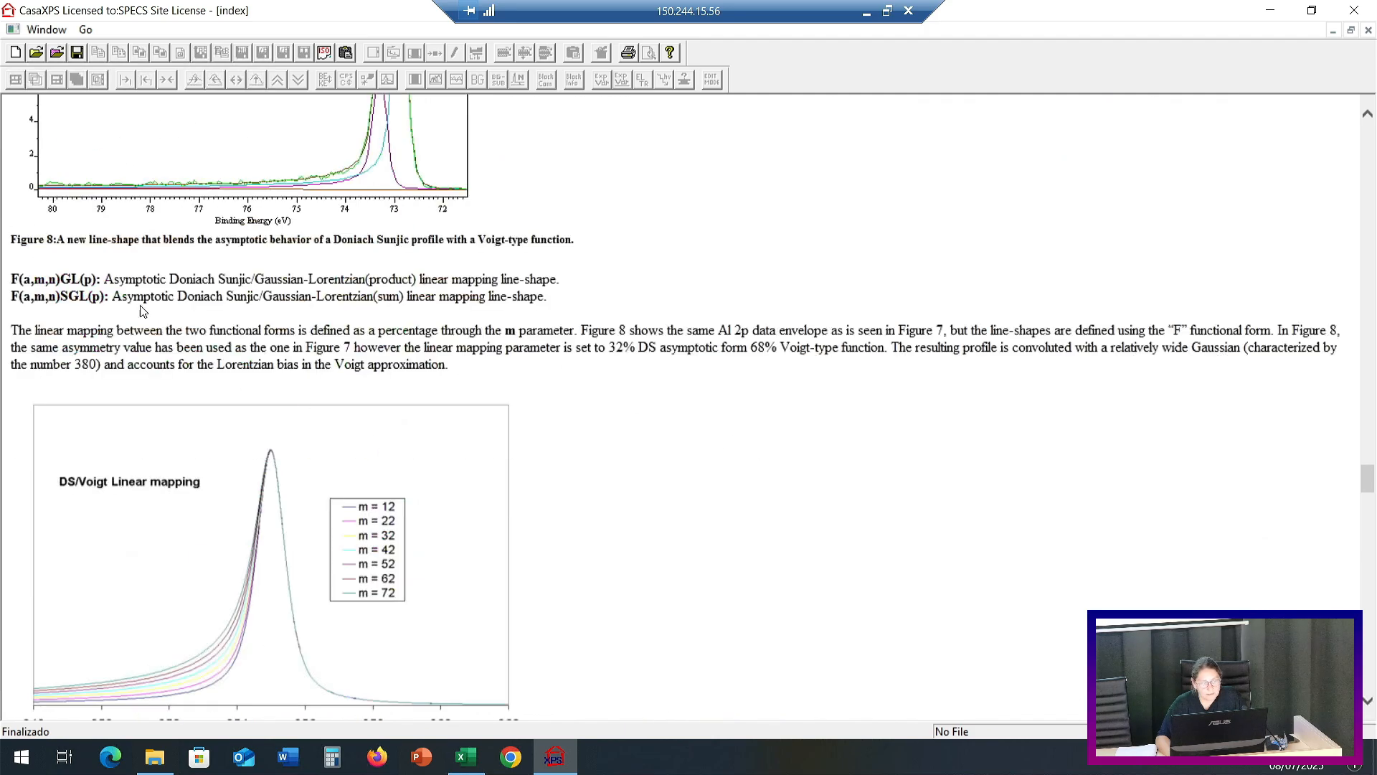
scroll(44, 233, "down", 3)
scroll(571, 392, "down", 20)
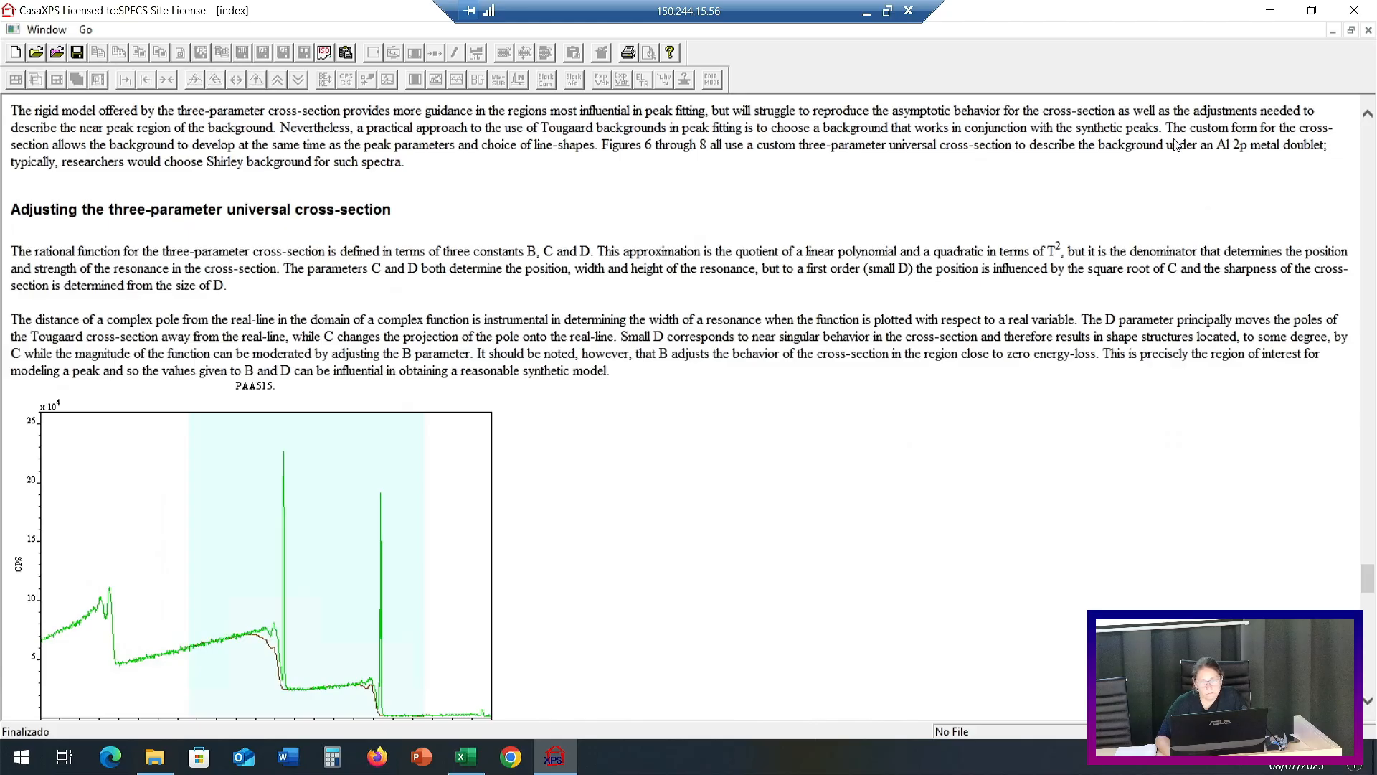
left_click(1369, 29)
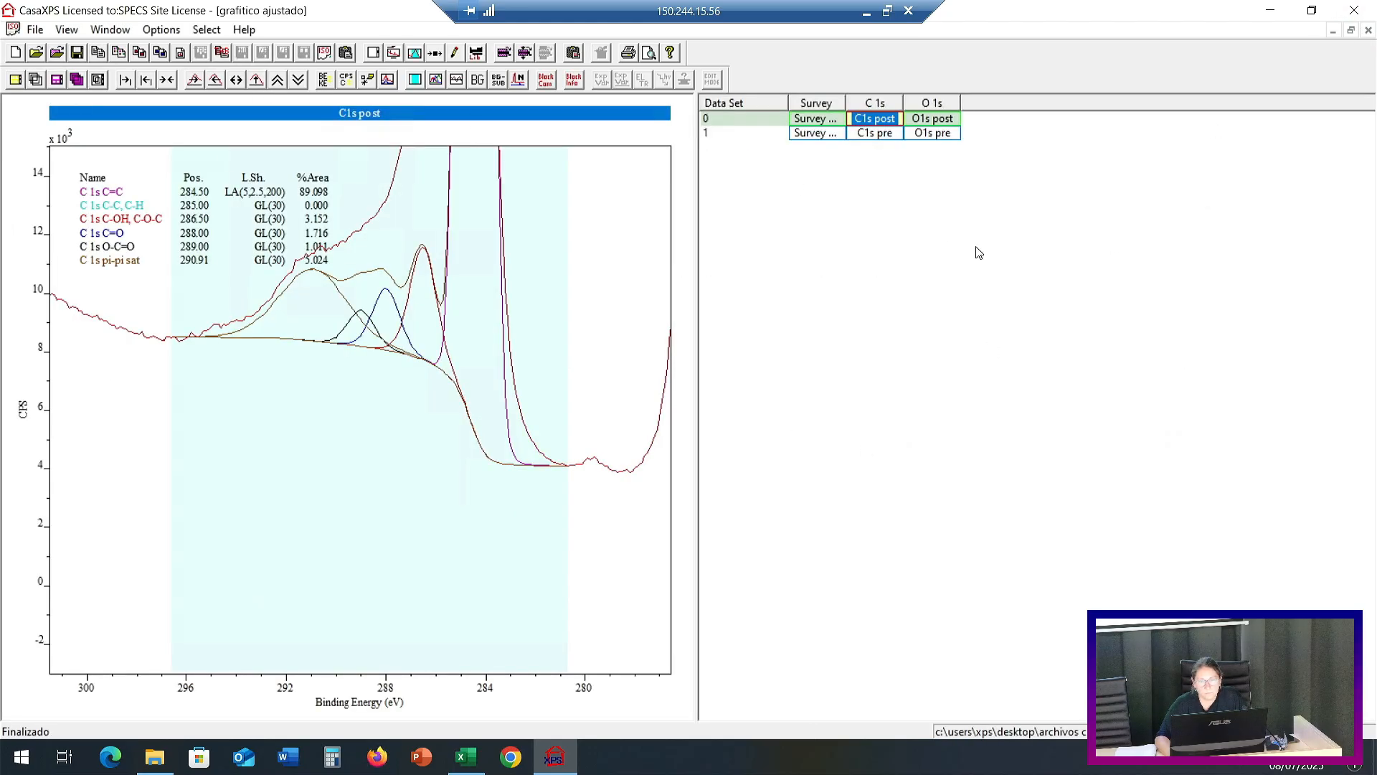
Exit CasaXPS without saving the changes to cerio and close the Casa2326PR1-0 folder window.
left_click(167, 79)
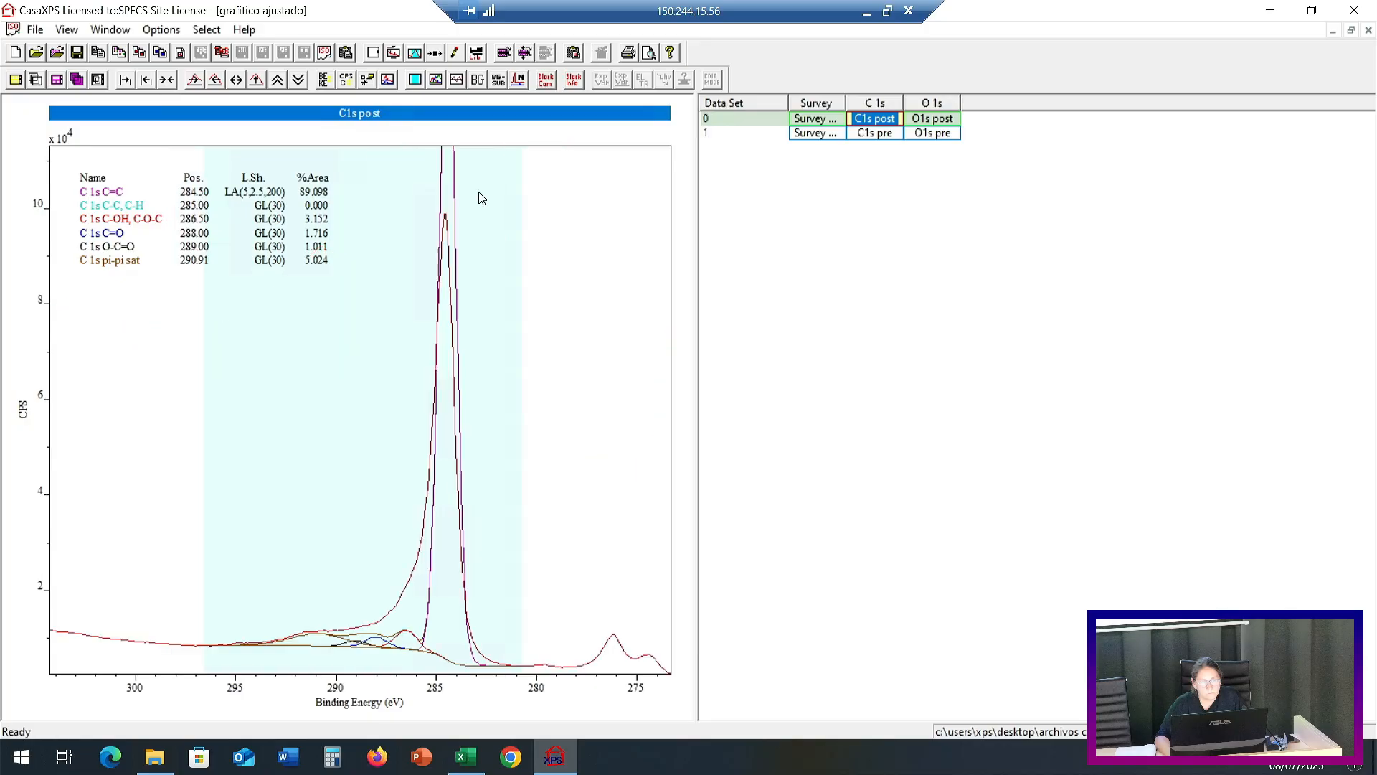
key("alt+F4")
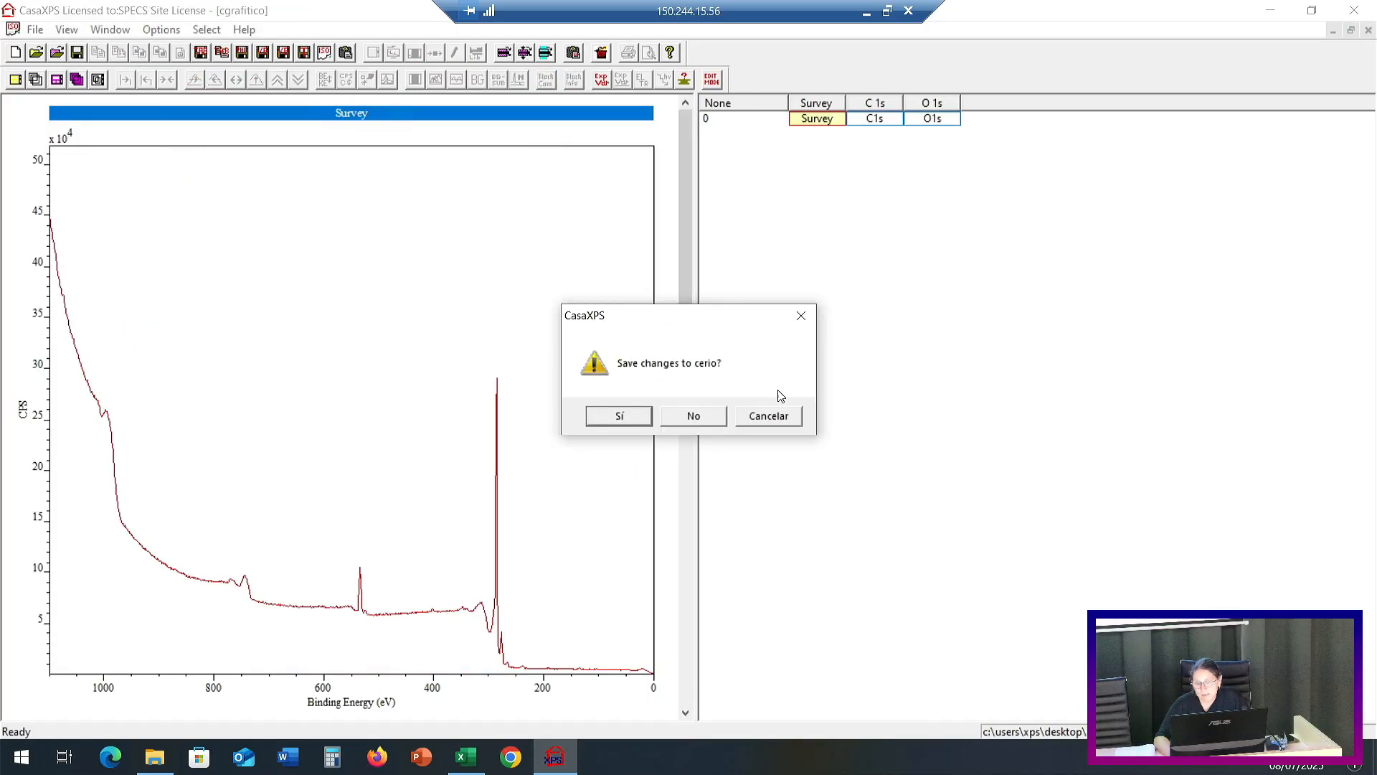
left_click(687, 420)
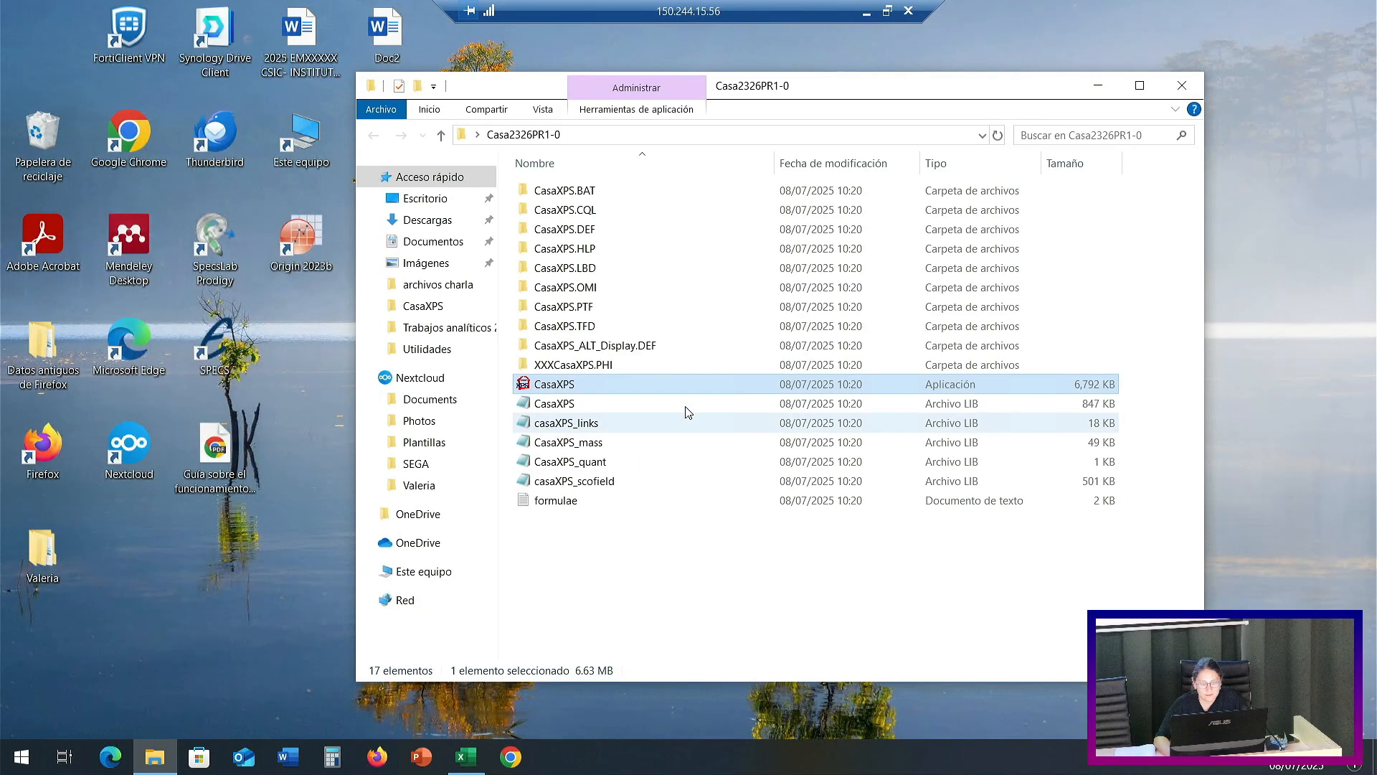
left_click(1181, 86)
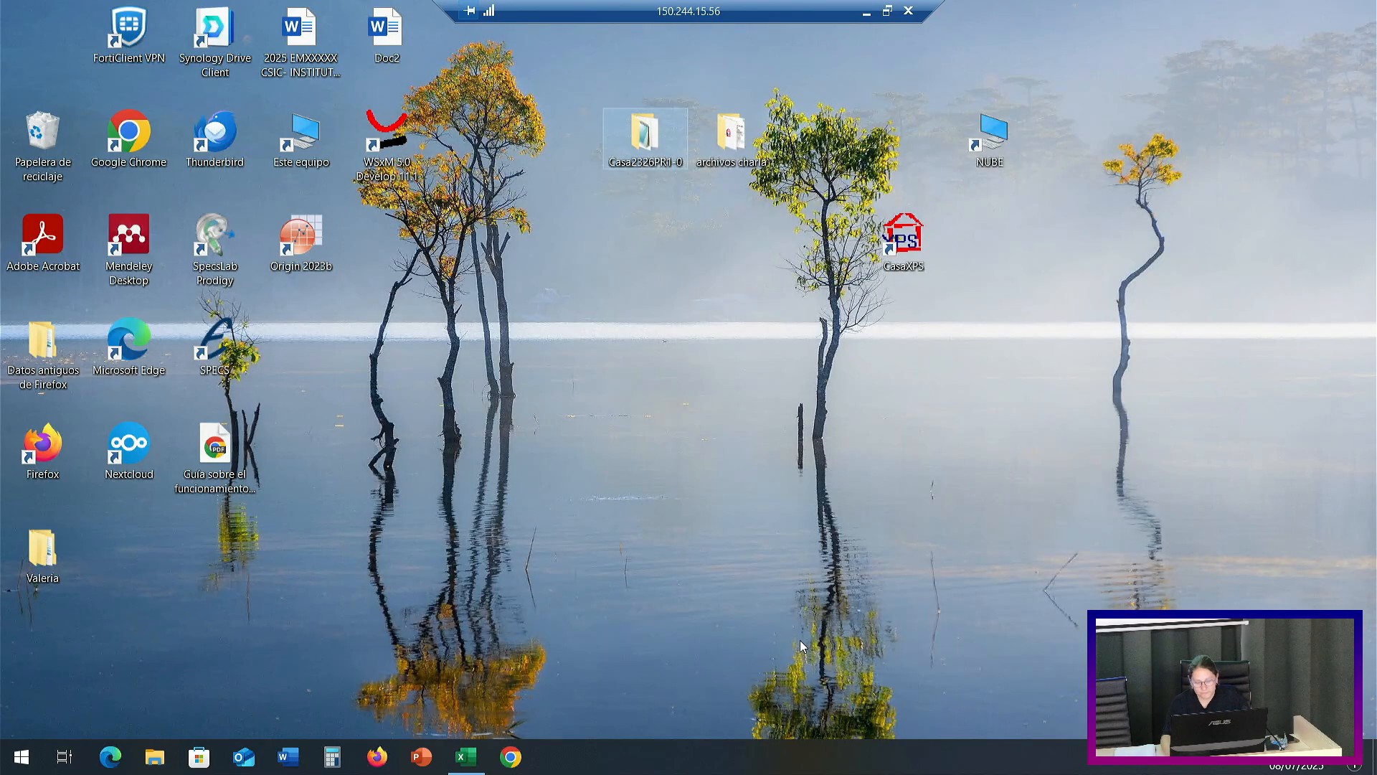
Switch to Excel and close the Libro1 workbook with the exported Ce3d data without saving it.
left_click(466, 756)
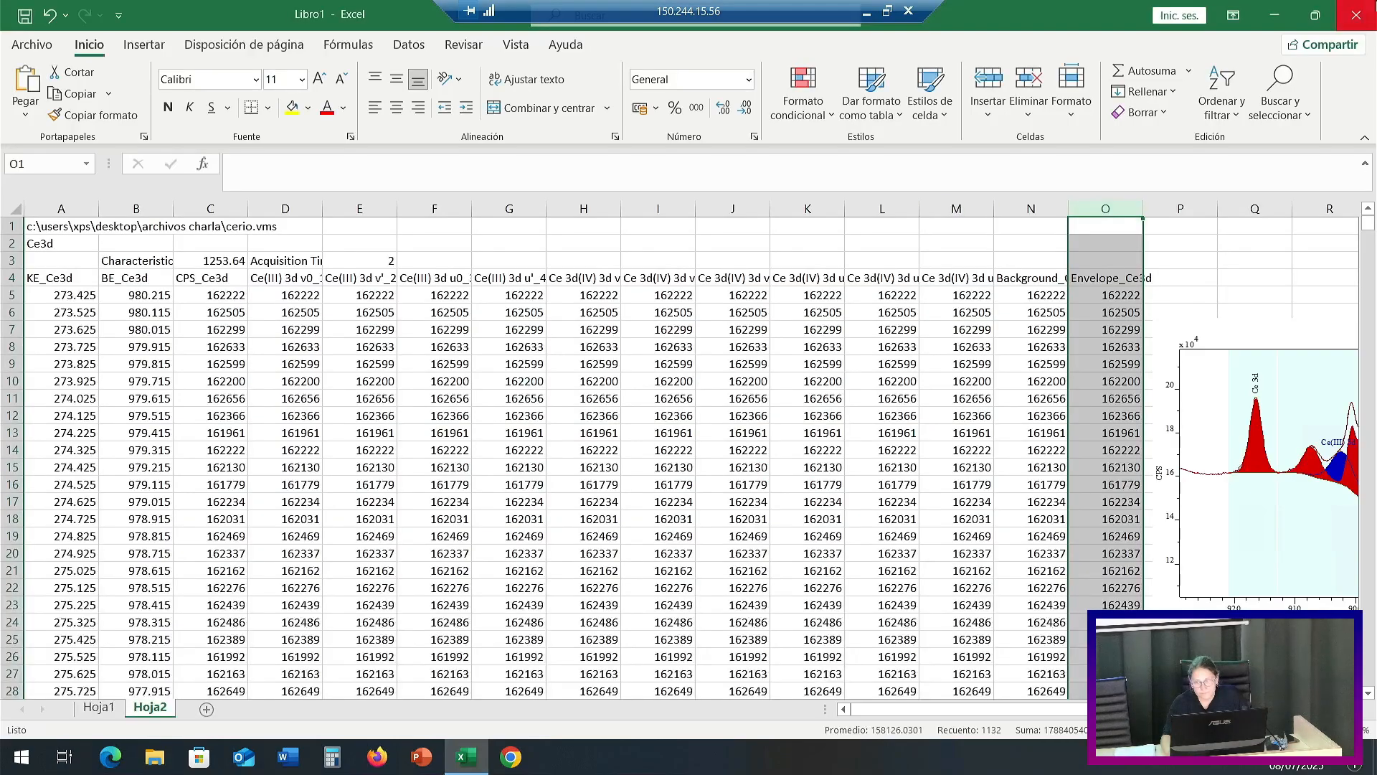
left_click(1356, 15)
left_click(689, 414)
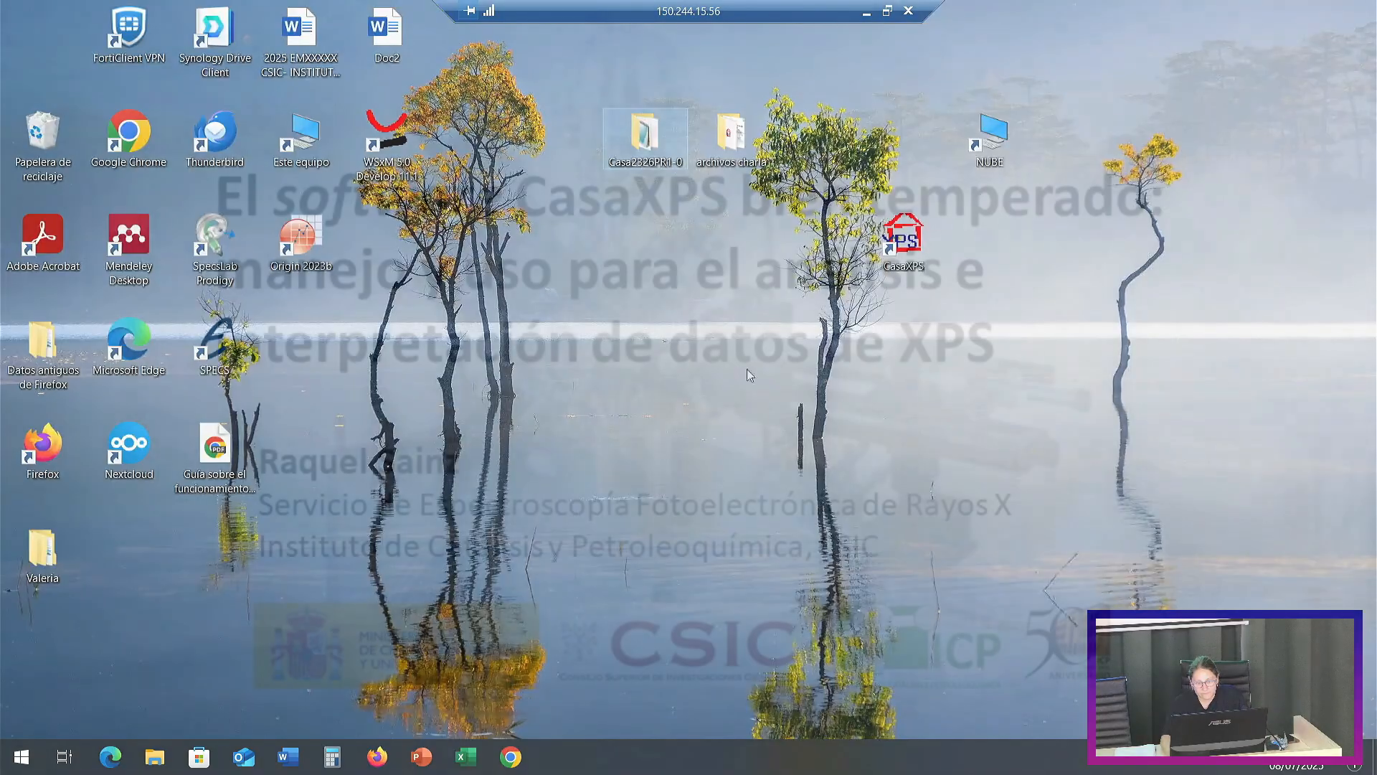